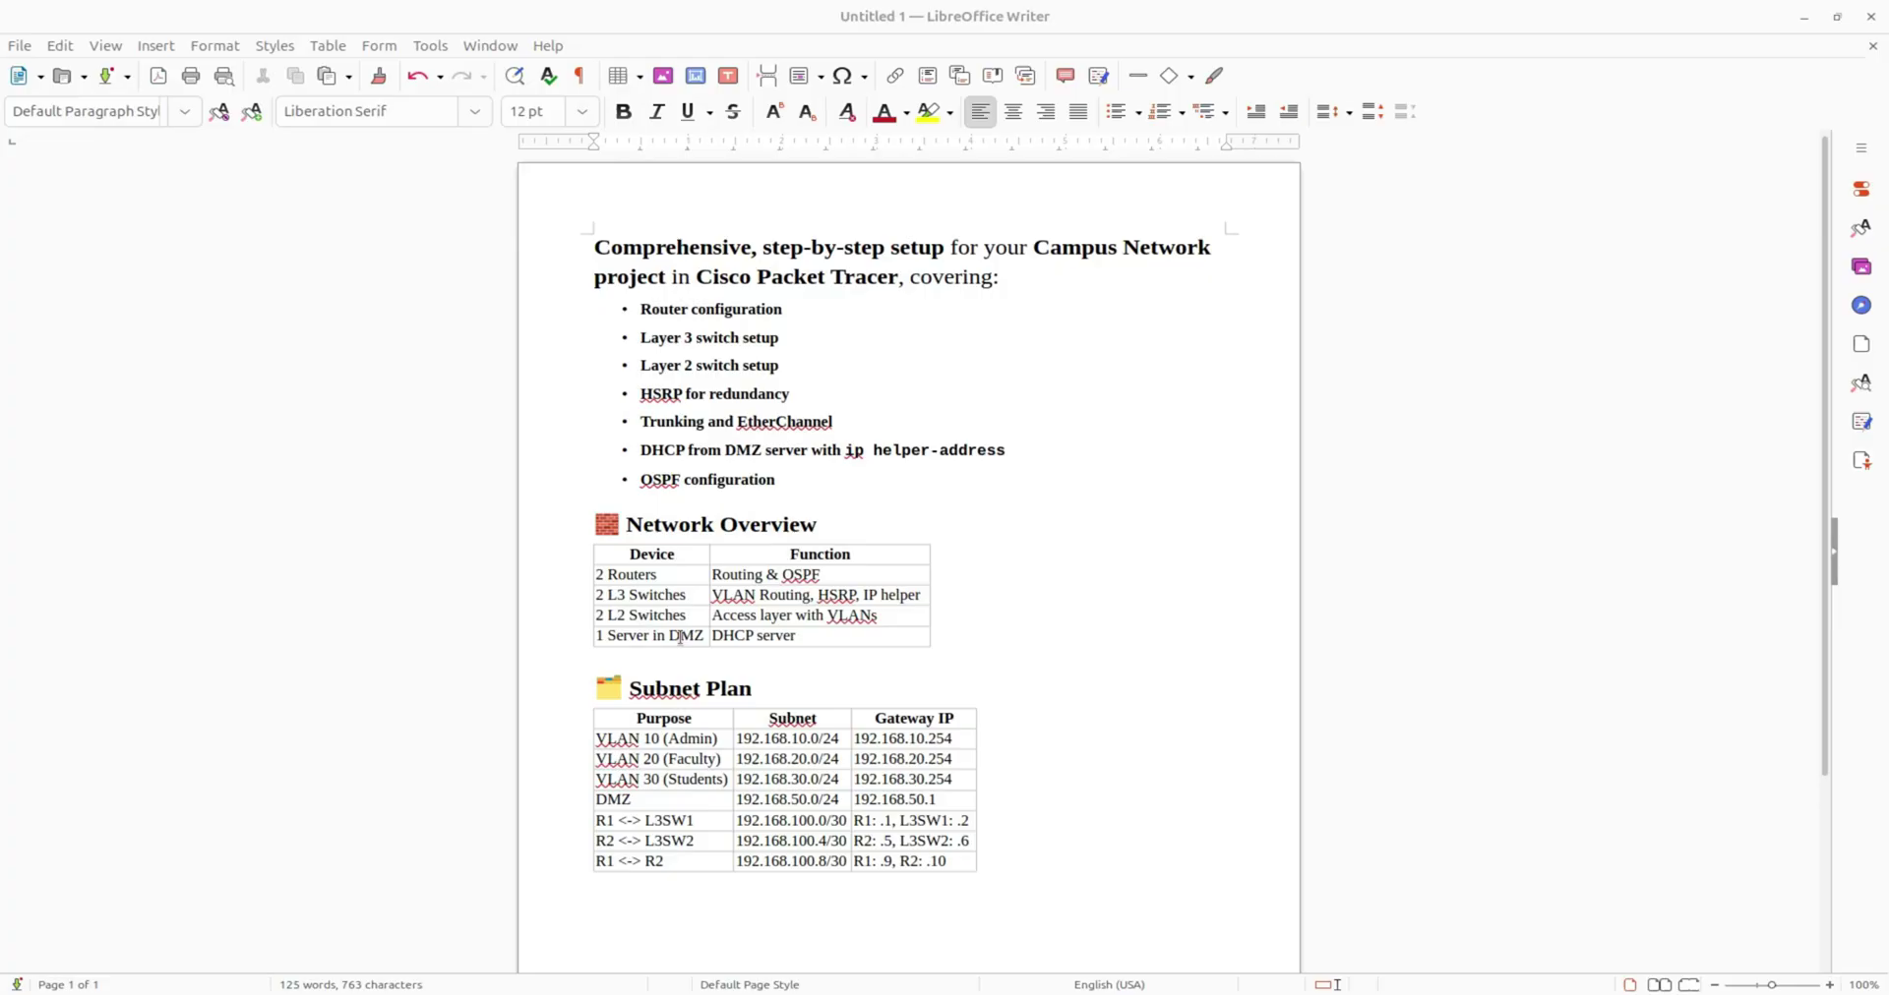
Change the number of L2 switches in the Network Overview table to 3.
click(607, 620)
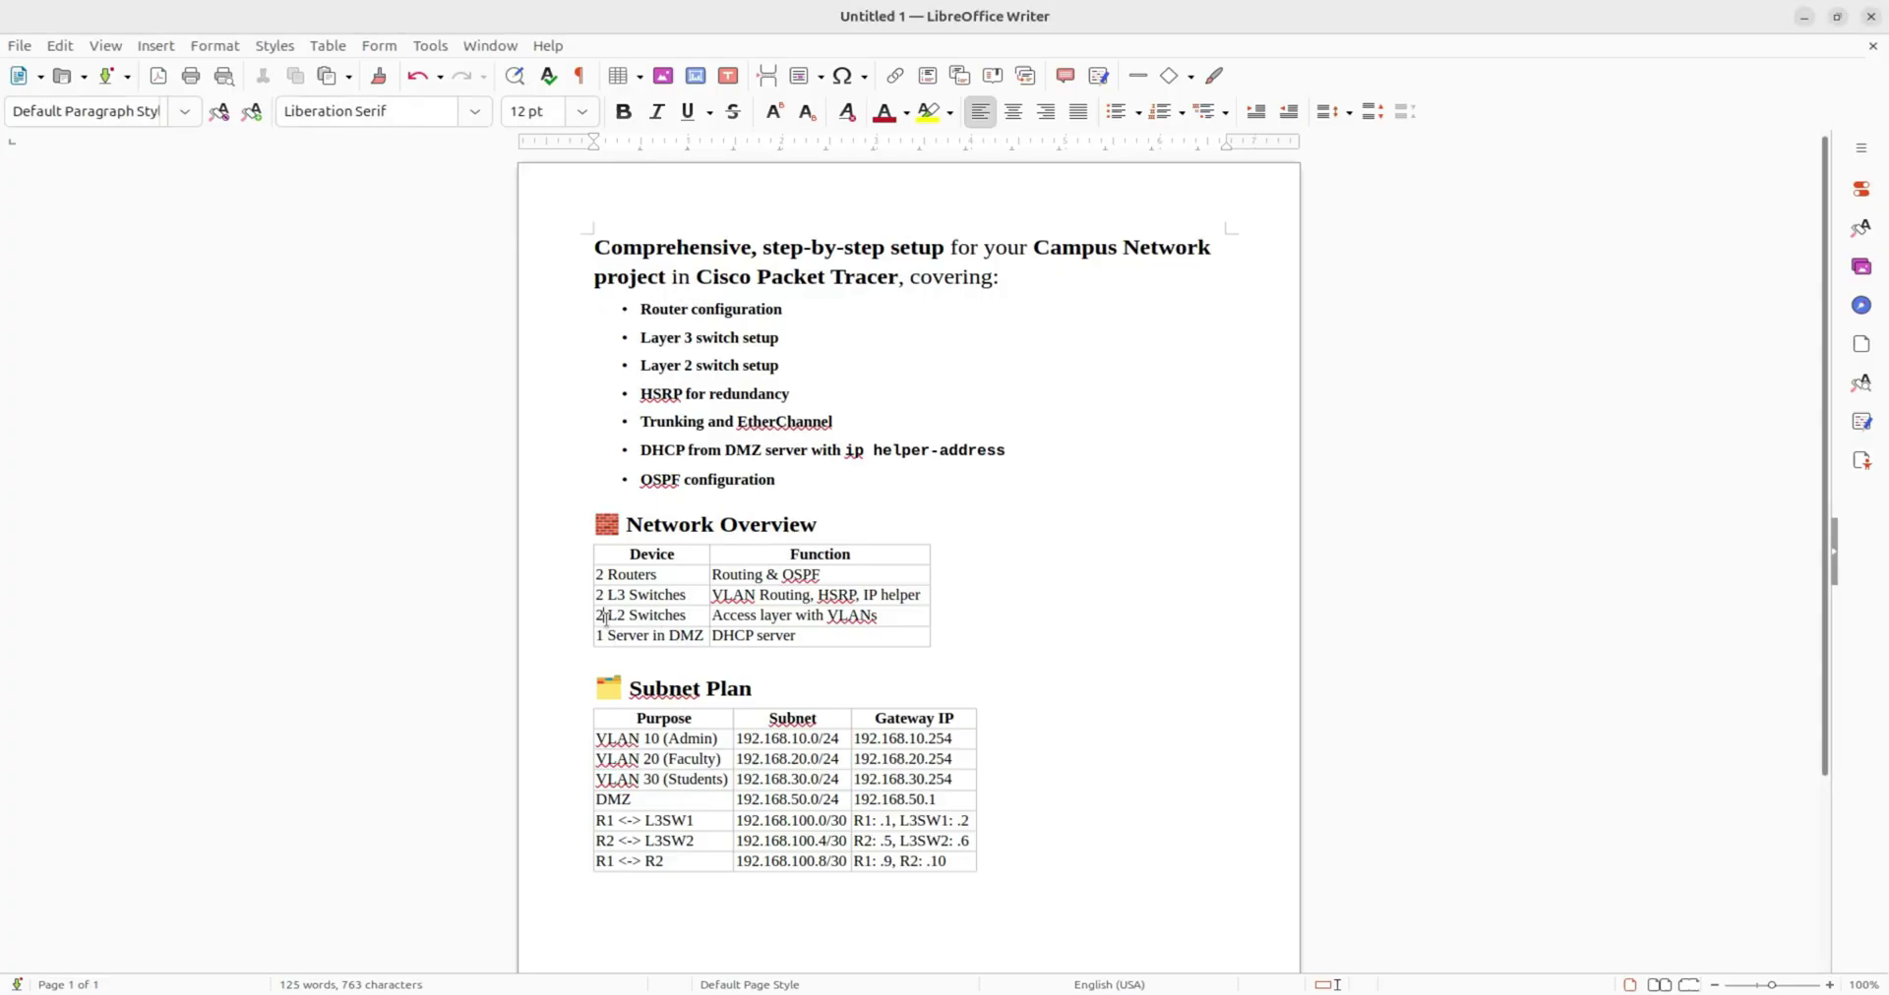
key(BackSpace)
key(BackSpace)
text(3)
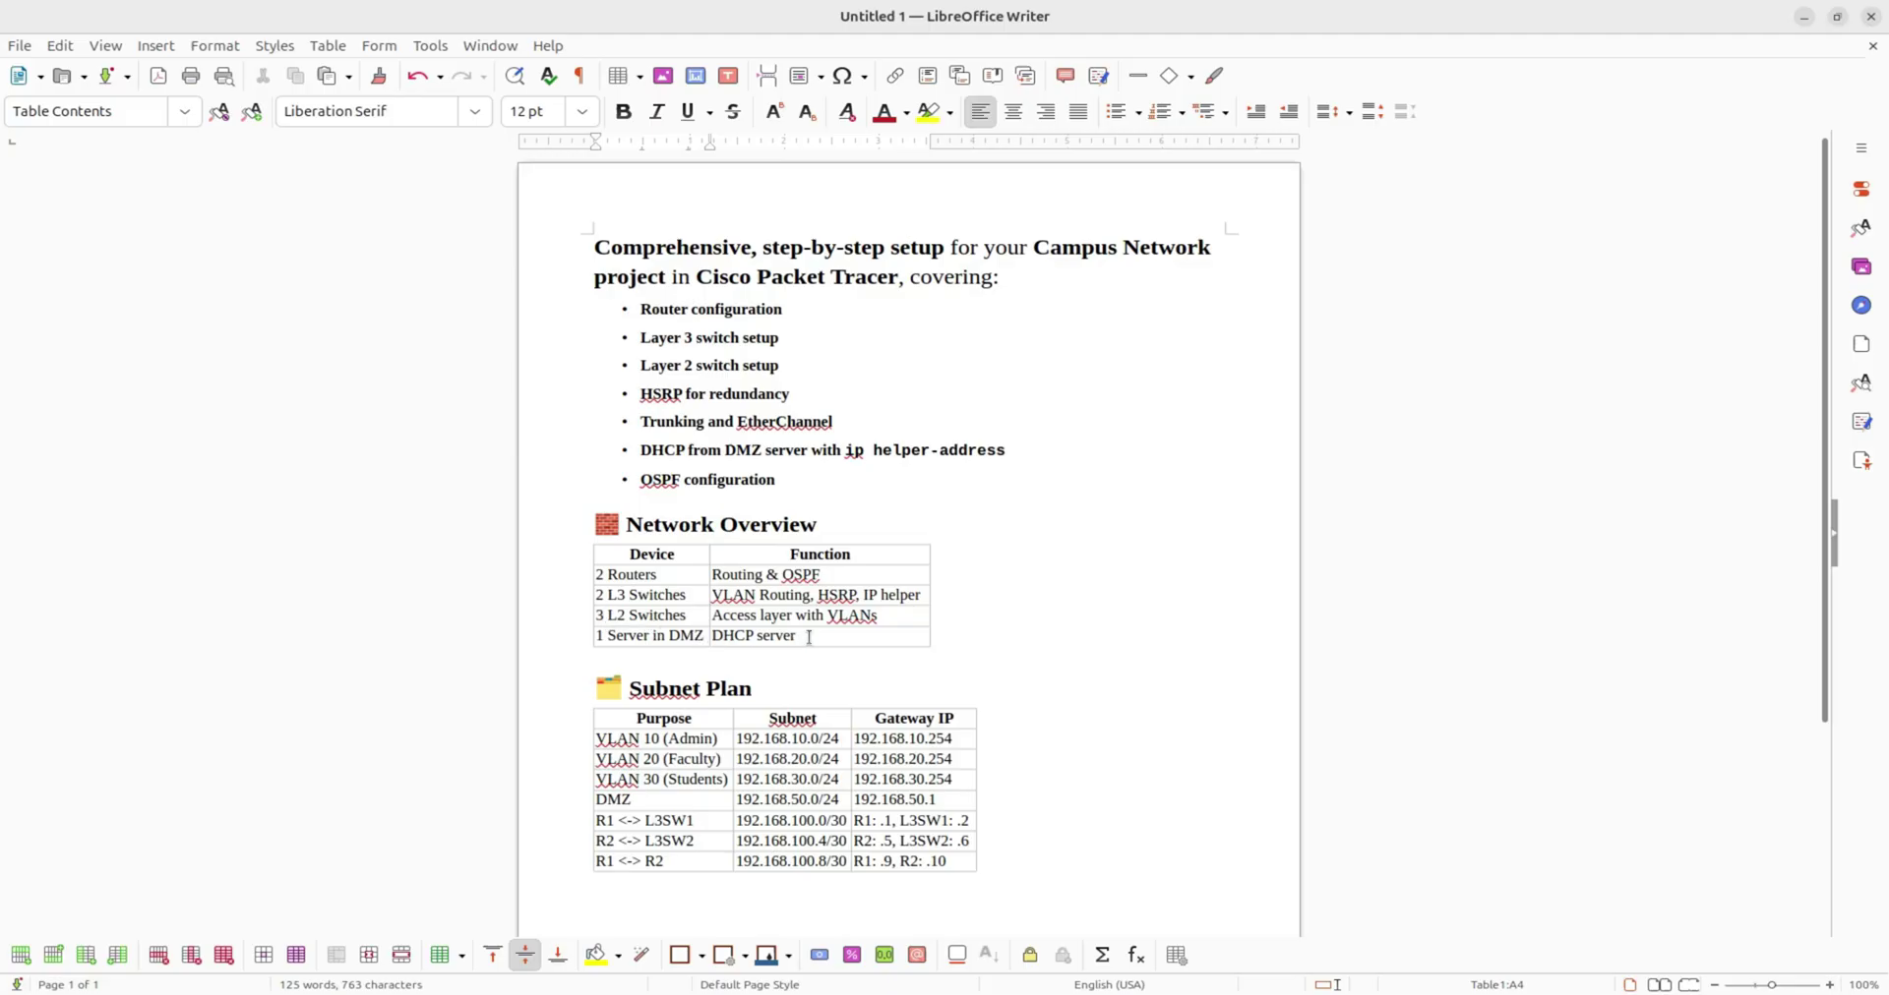
Set the DMZ server count in the Network Overview table to 4 and append ", Web, Mail, DNS" to its function.
click(840, 636)
key(BackSpace)
text(3)
key(BackSpace)
text(4)
click(804, 637)
text(, Web, Mail, DNS)
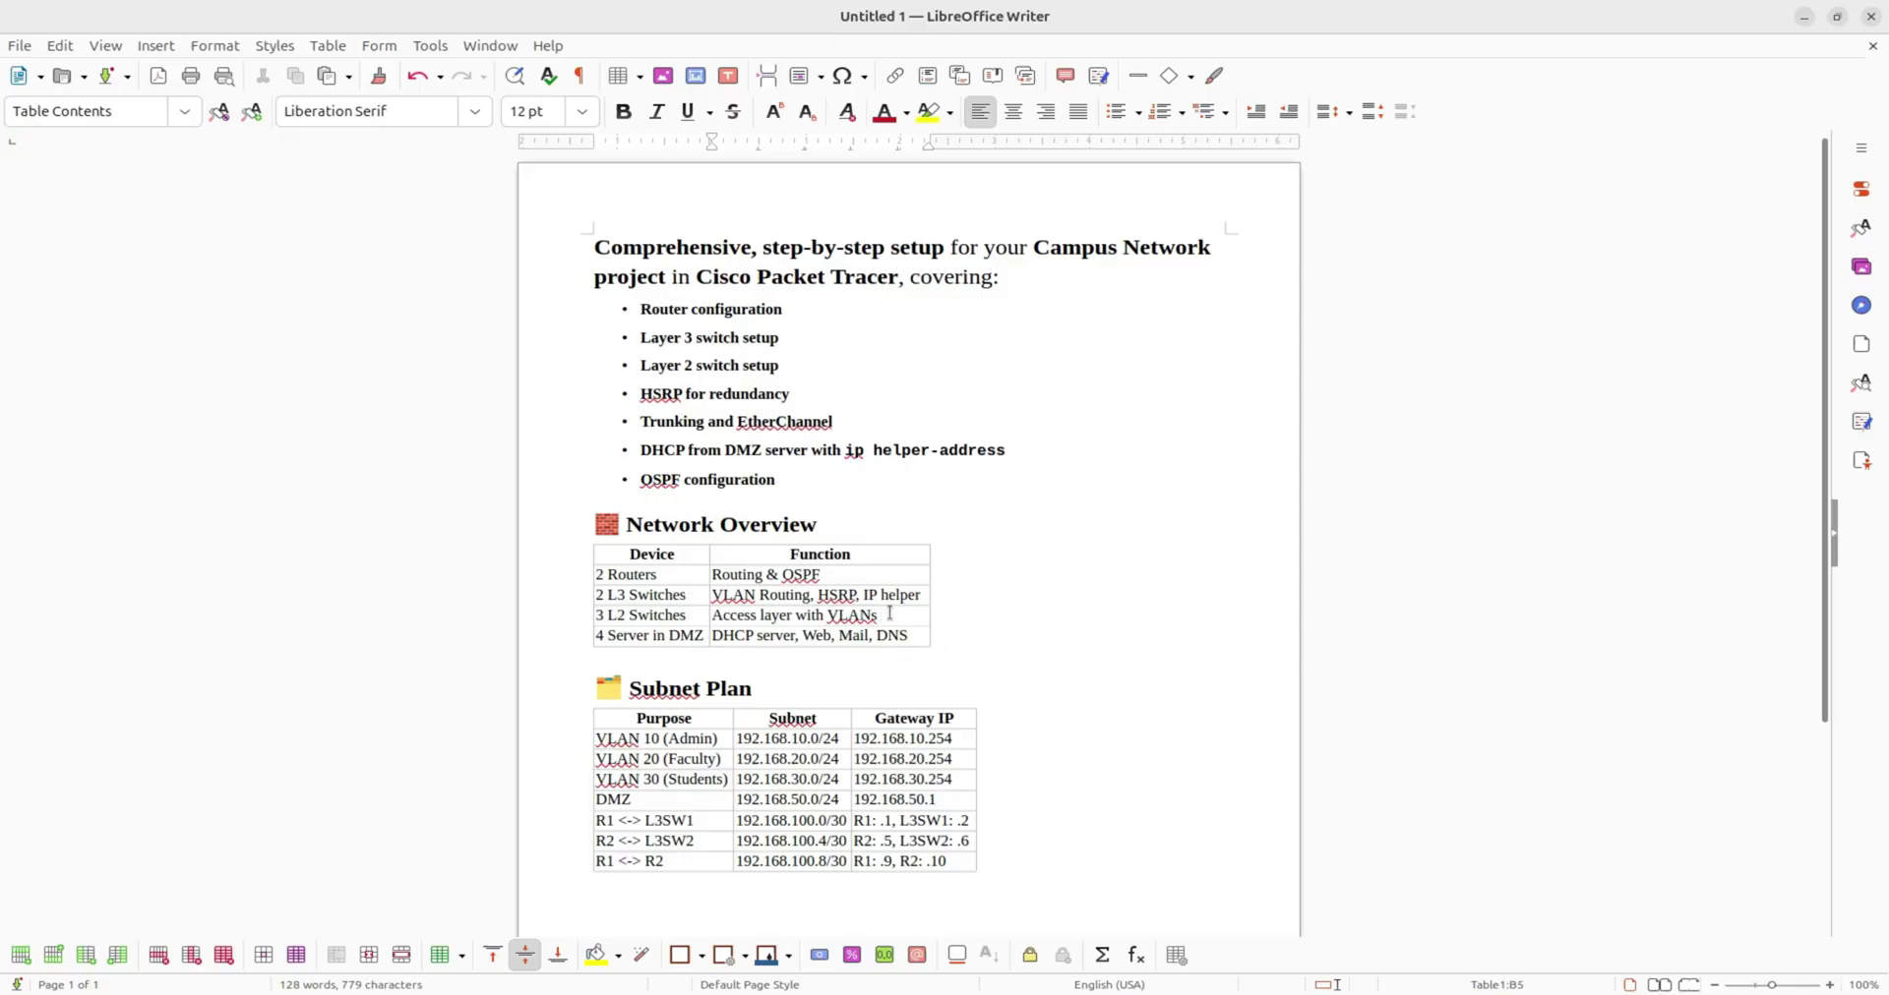
scroll(997, 648, down, 1)
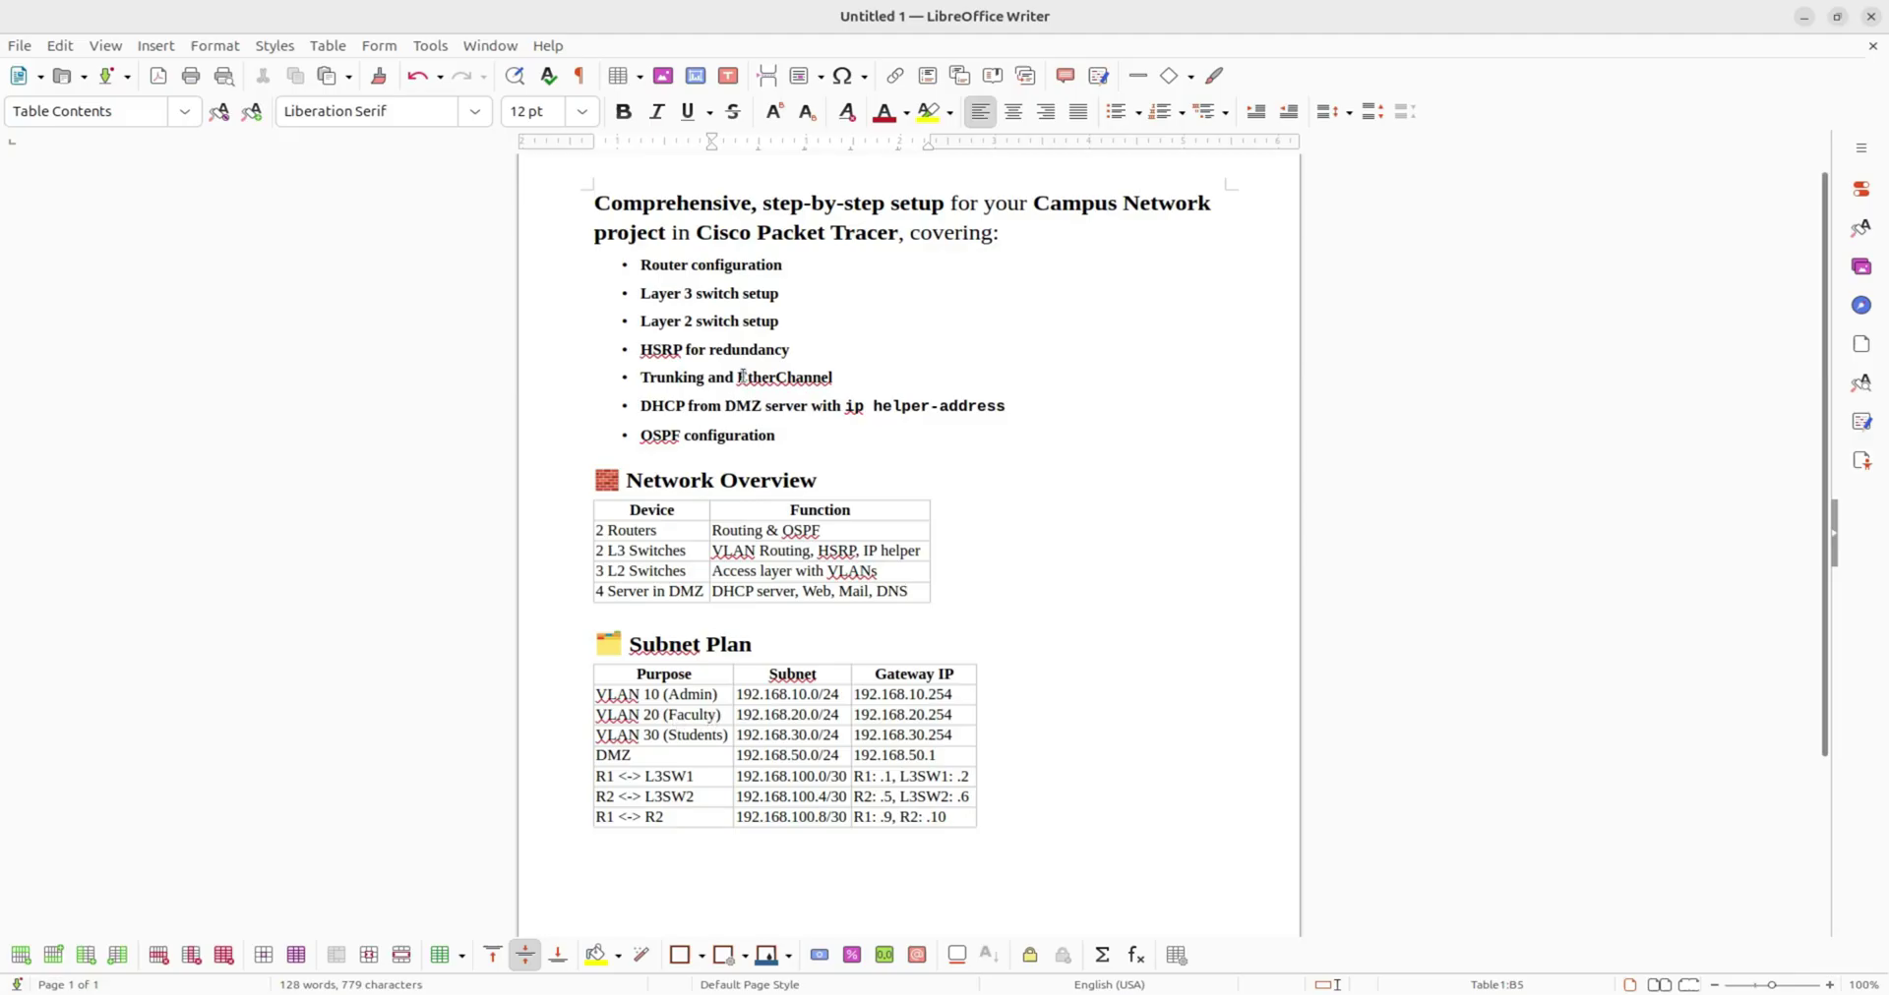
scroll(807, 349, down, 1)
scroll(806, 349, up, 1)
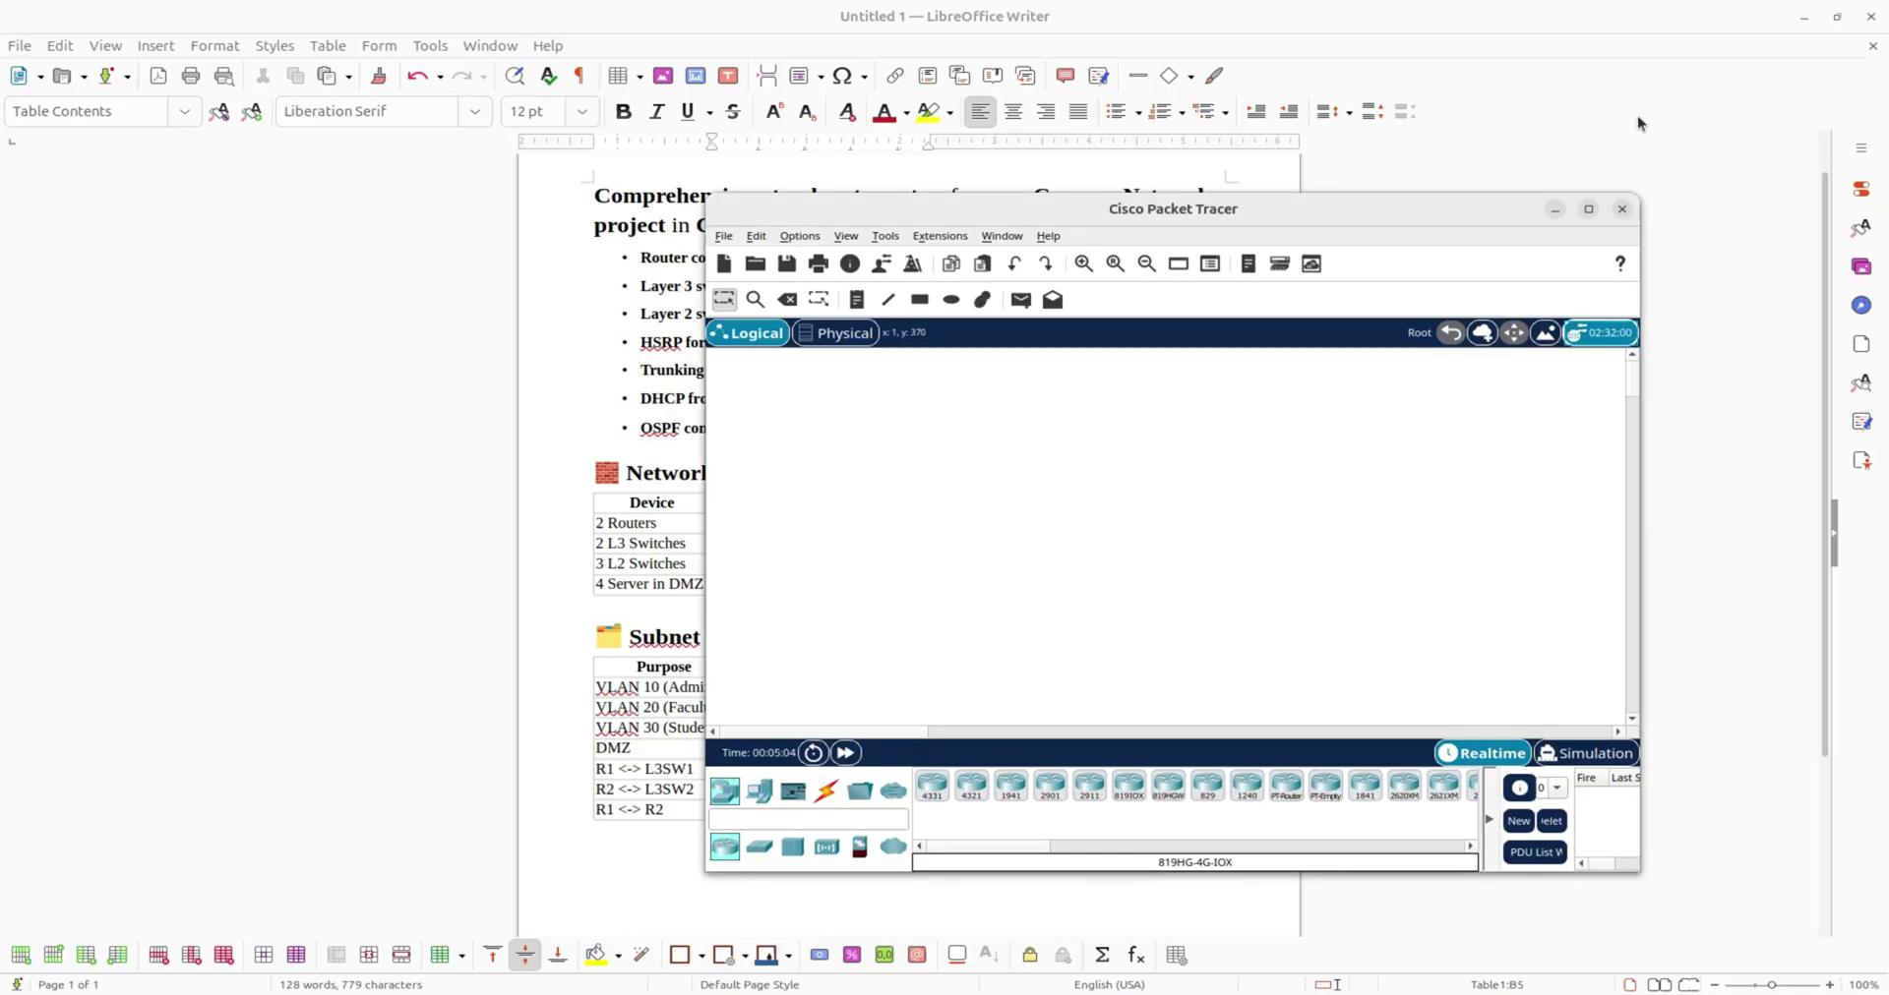
Switch to a maximized Cisco Packet Tracer and place two ISR4331 routers side by side in the upper part of the workspace.
click(1588, 208)
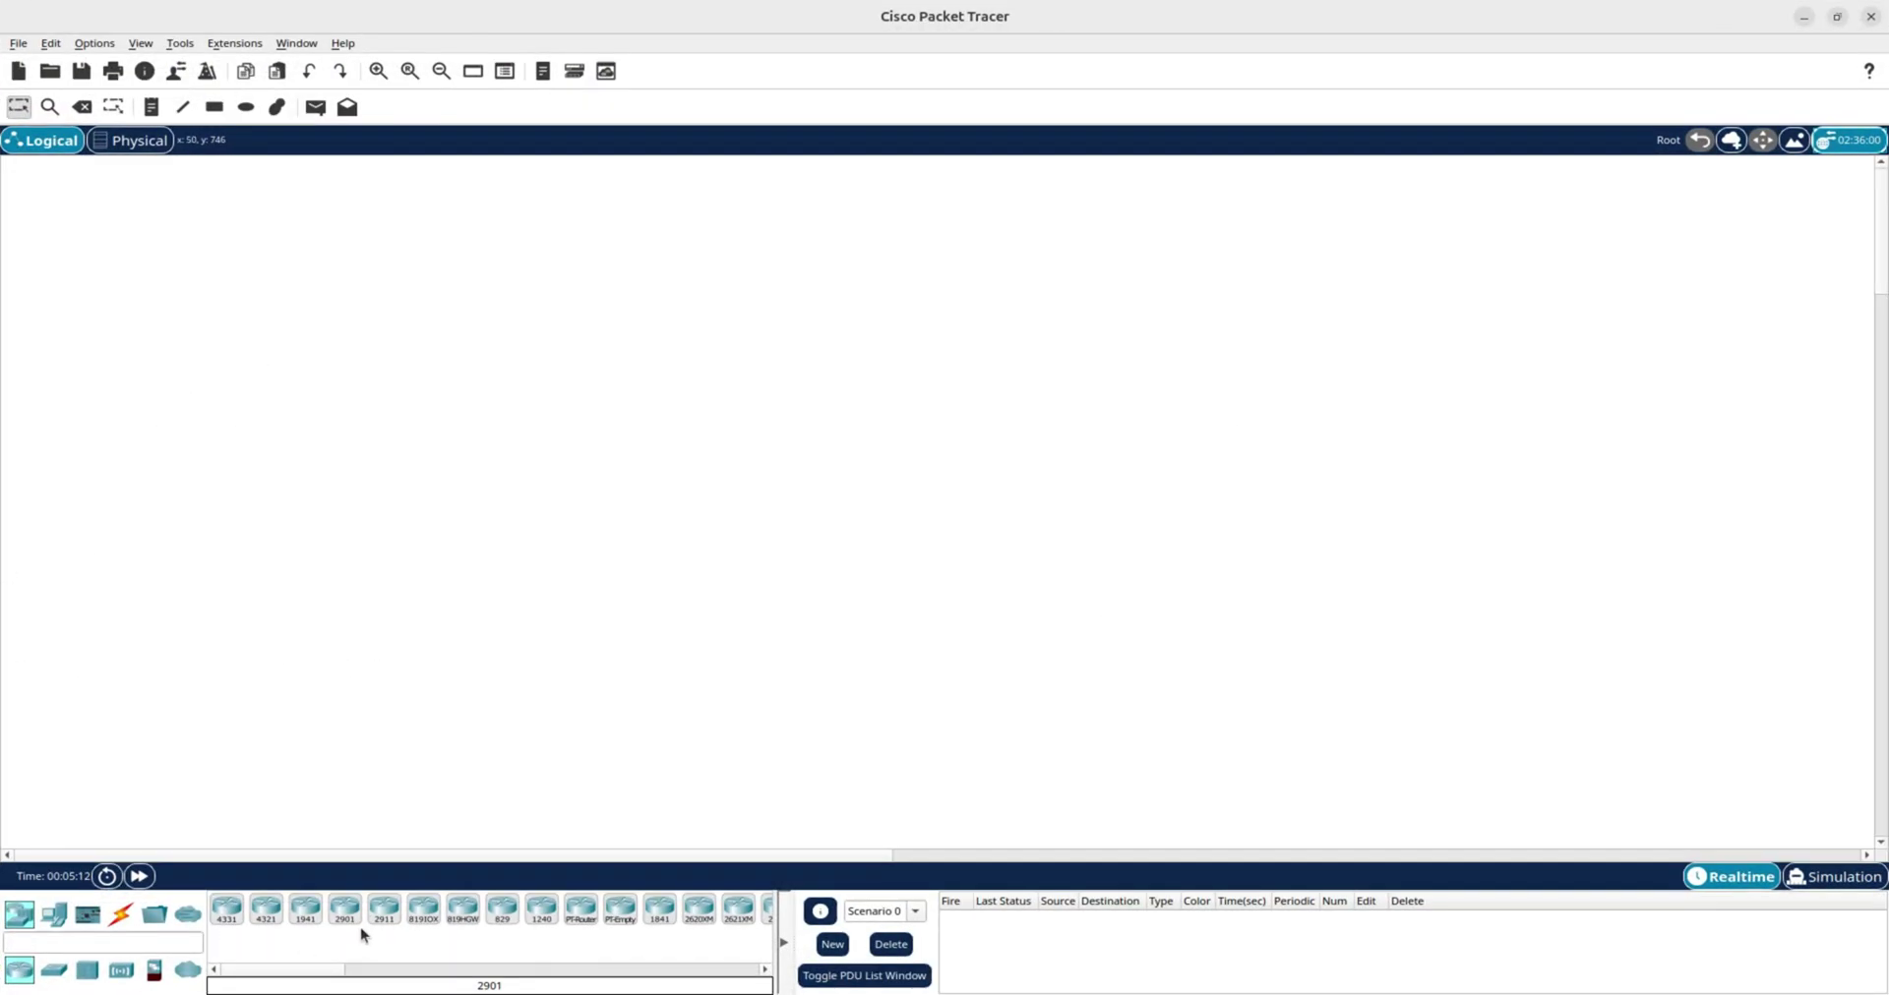
click(227, 909)
click(750, 285)
click(227, 910)
click(1030, 298)
drag(1030, 299, 1017, 274)
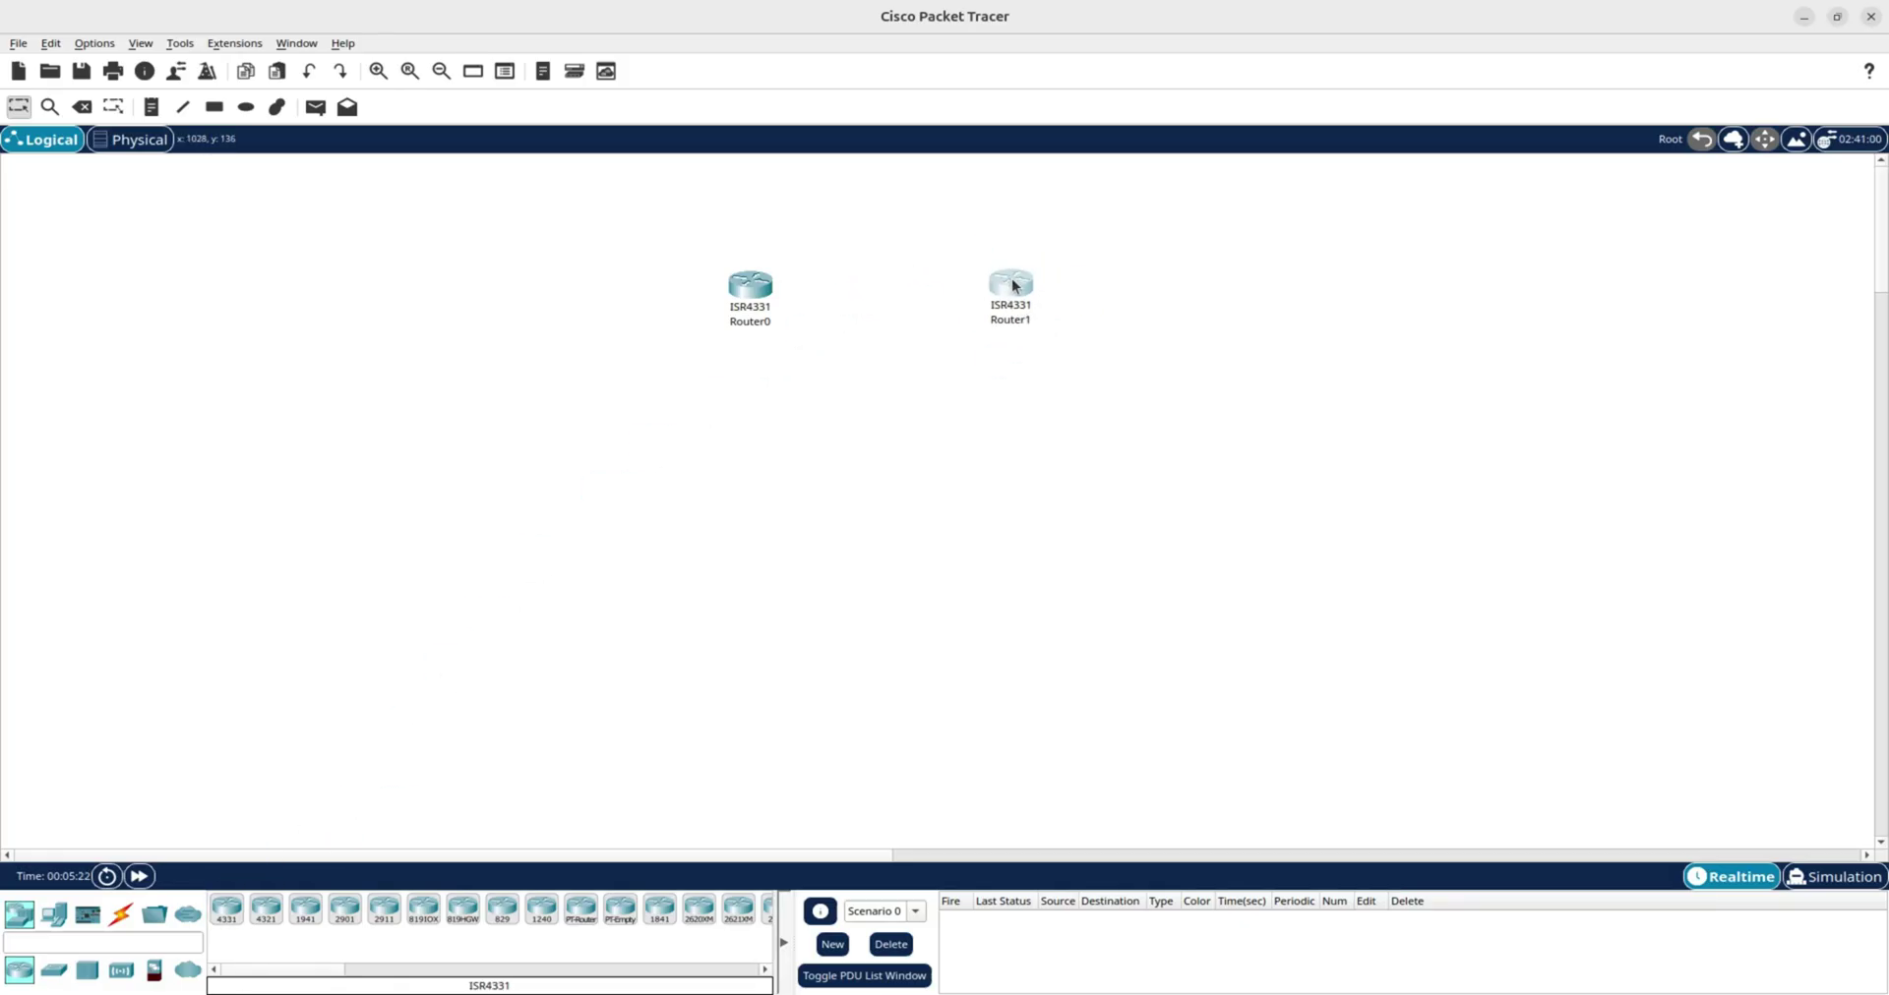
drag(767, 289, 810, 253)
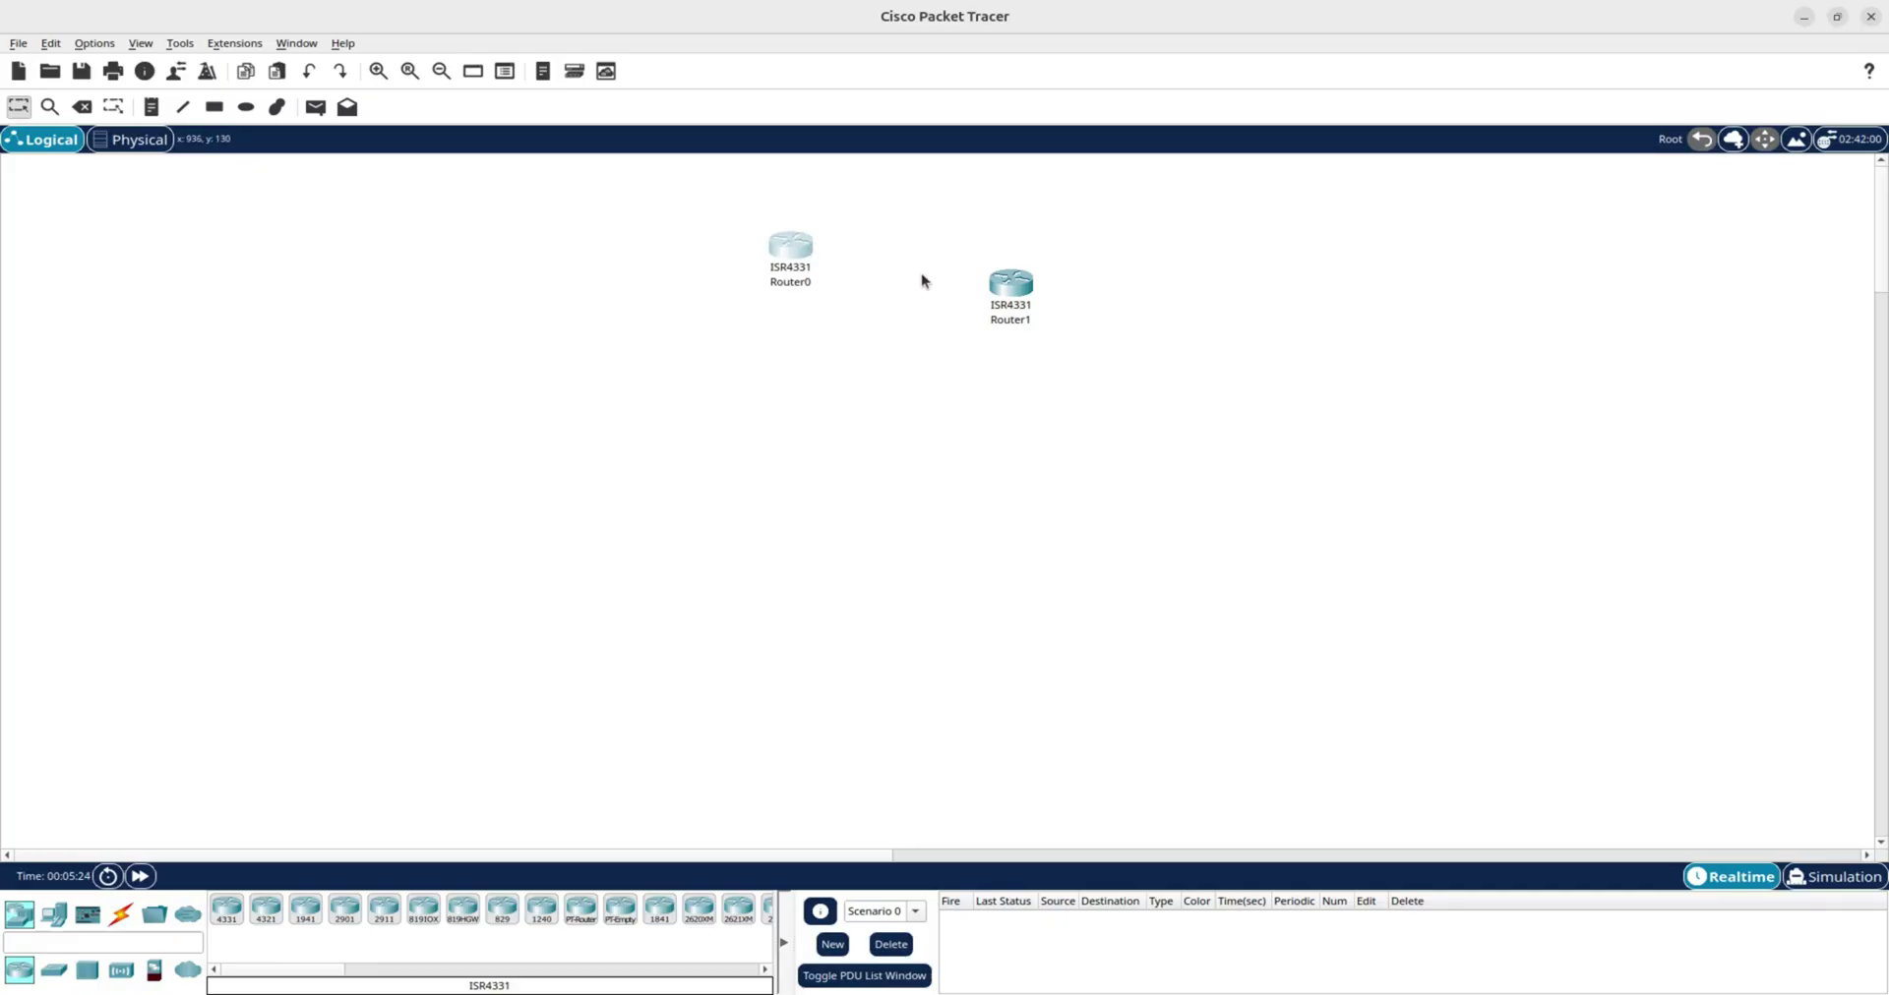
drag(1010, 288, 998, 257)
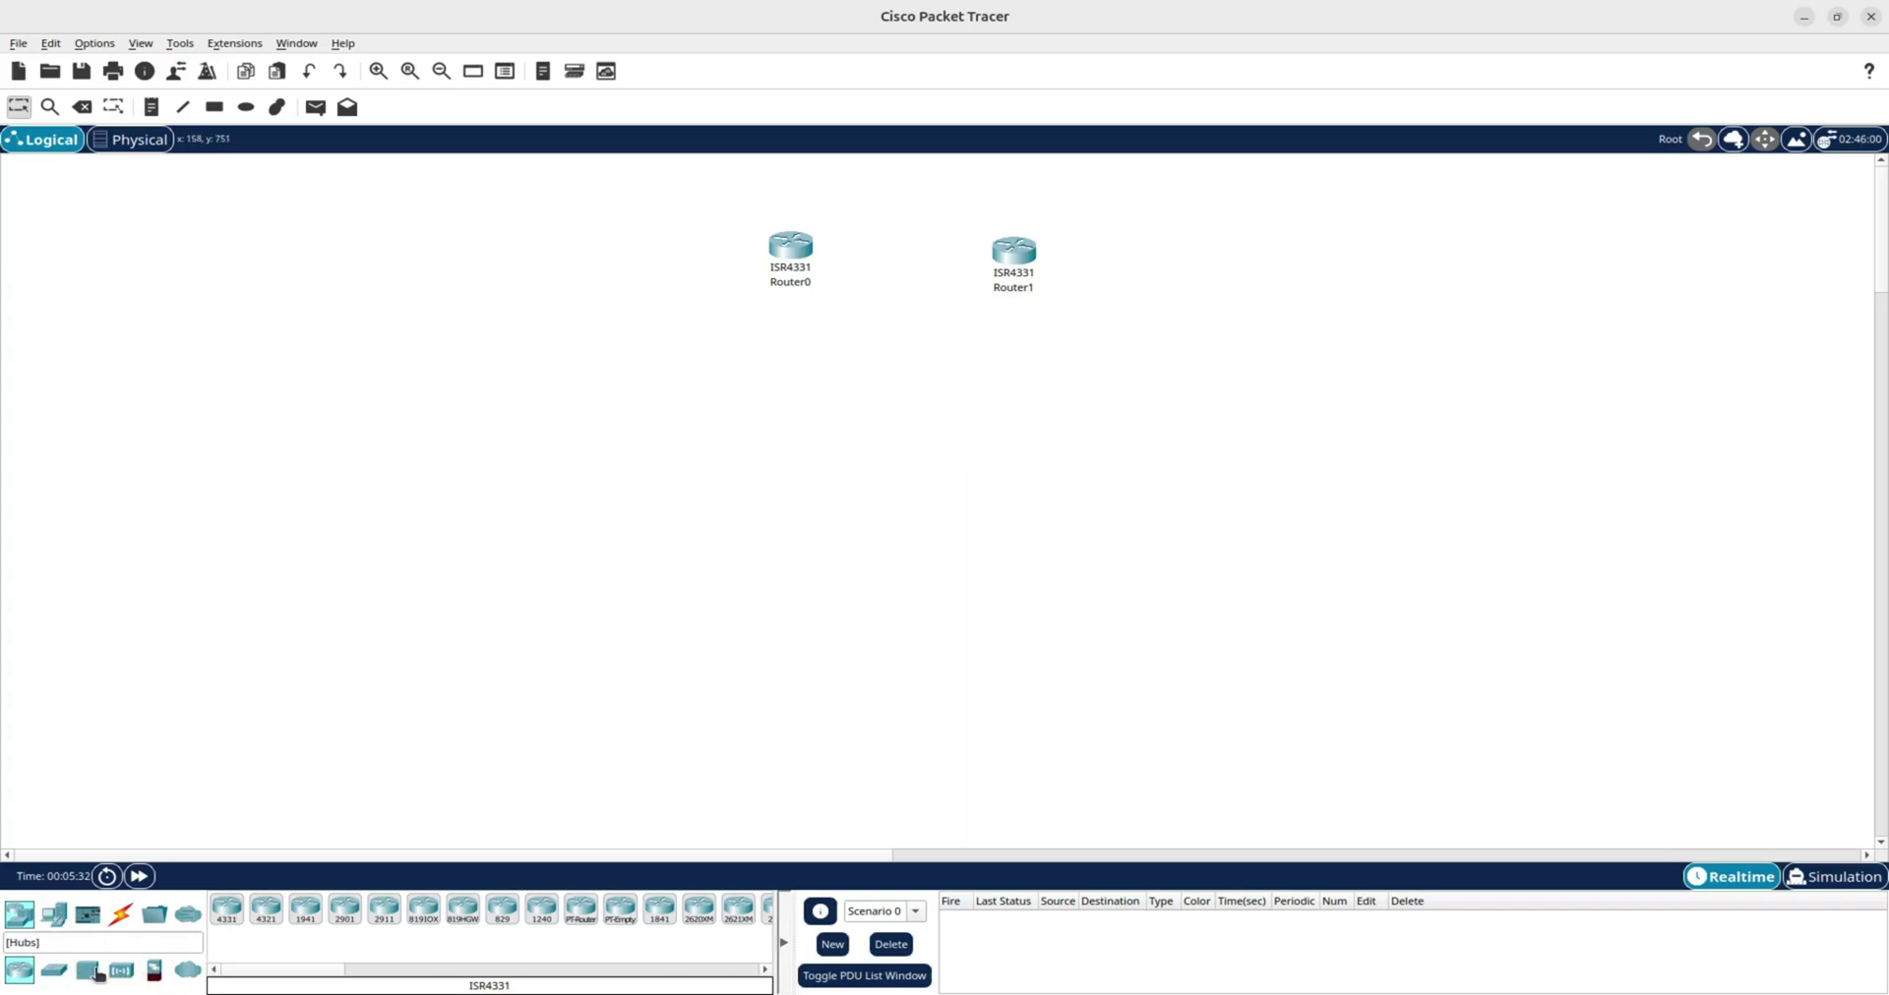
Place two 3650-24PS multilayer switches beneath the routers, one below each router.
click(55, 972)
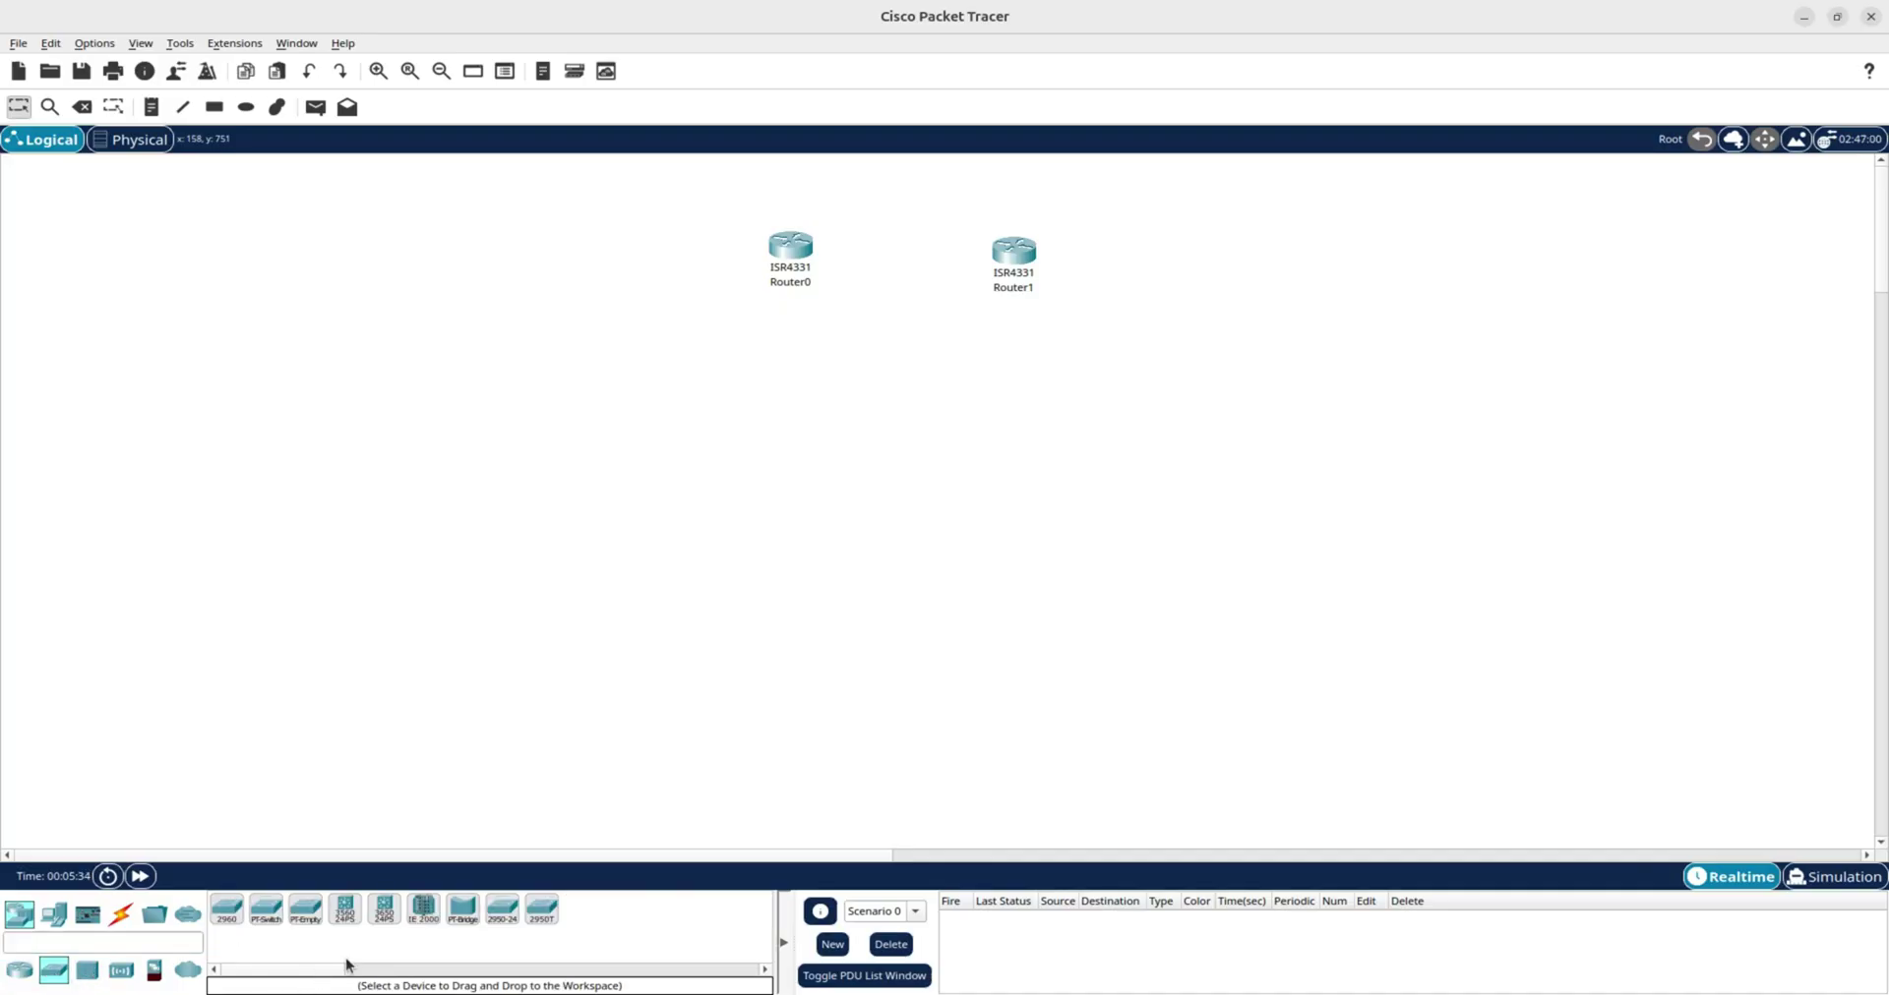
click(382, 915)
click(809, 430)
click(385, 913)
click(1038, 434)
click(1033, 440)
drag(1013, 441, 1017, 434)
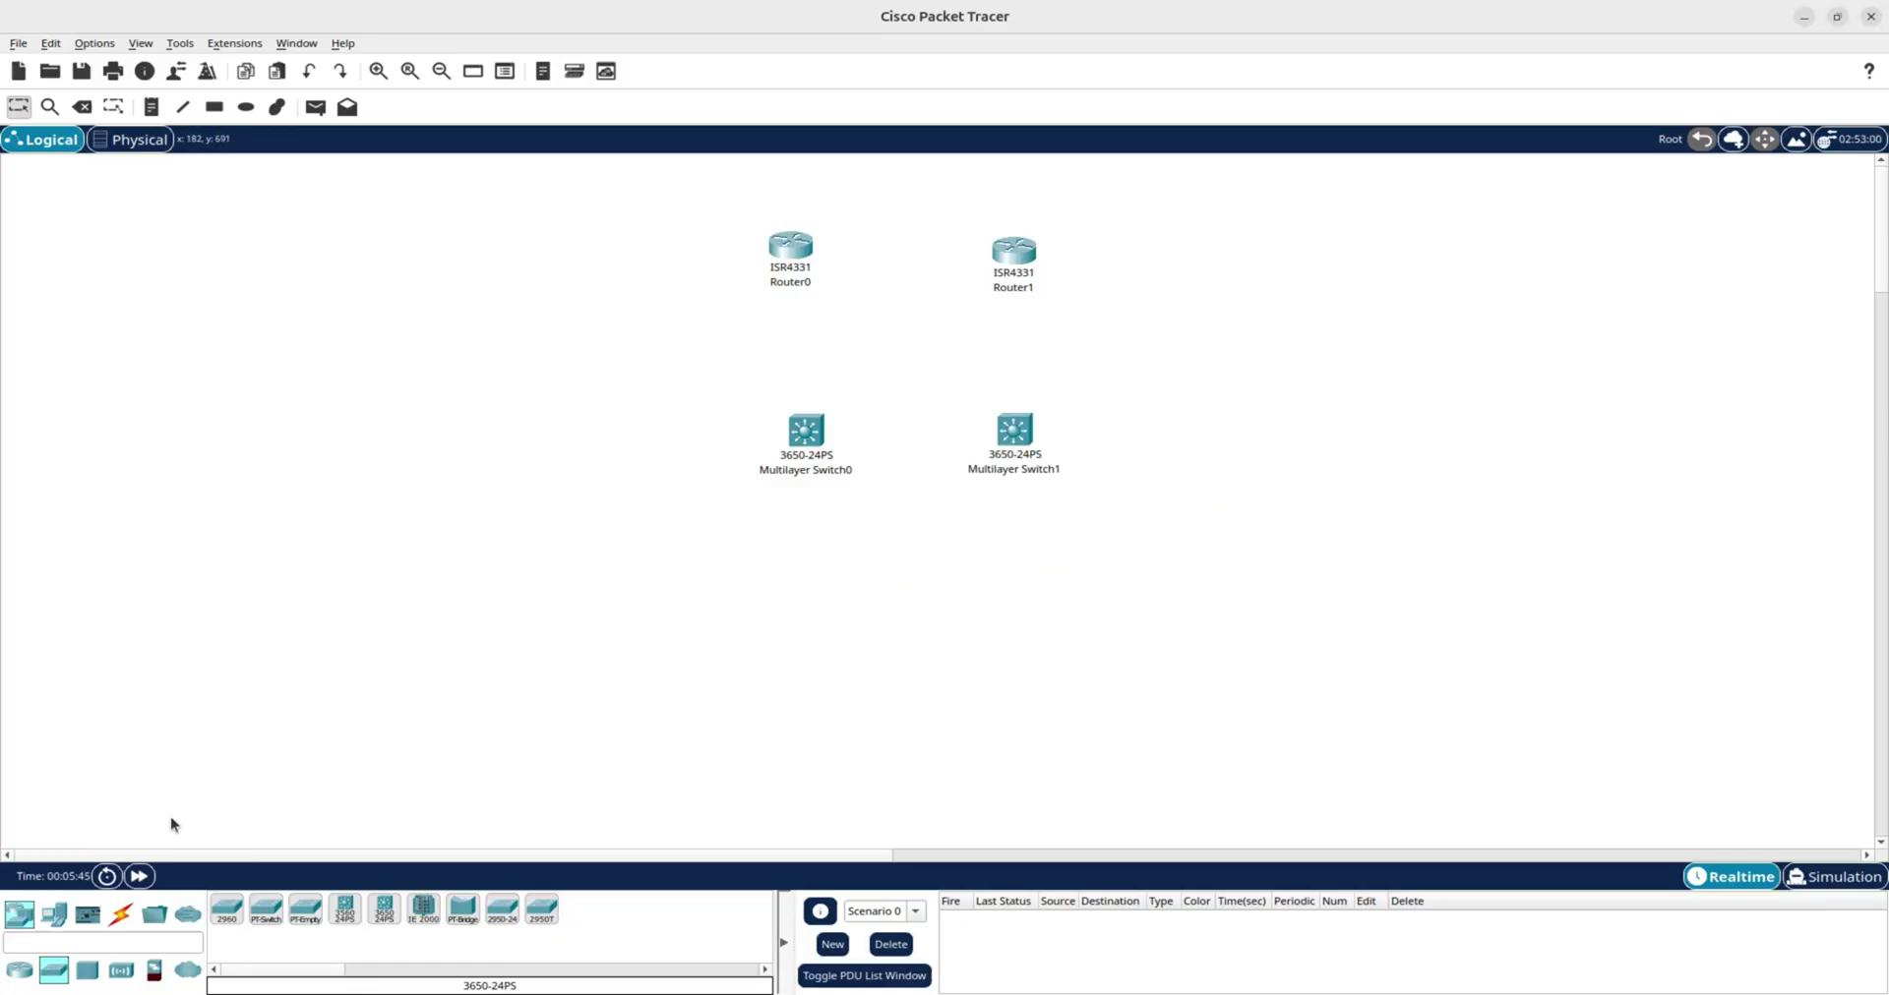
Place three 2960 switches in a spaced row beneath the multilayer switches.
click(228, 913)
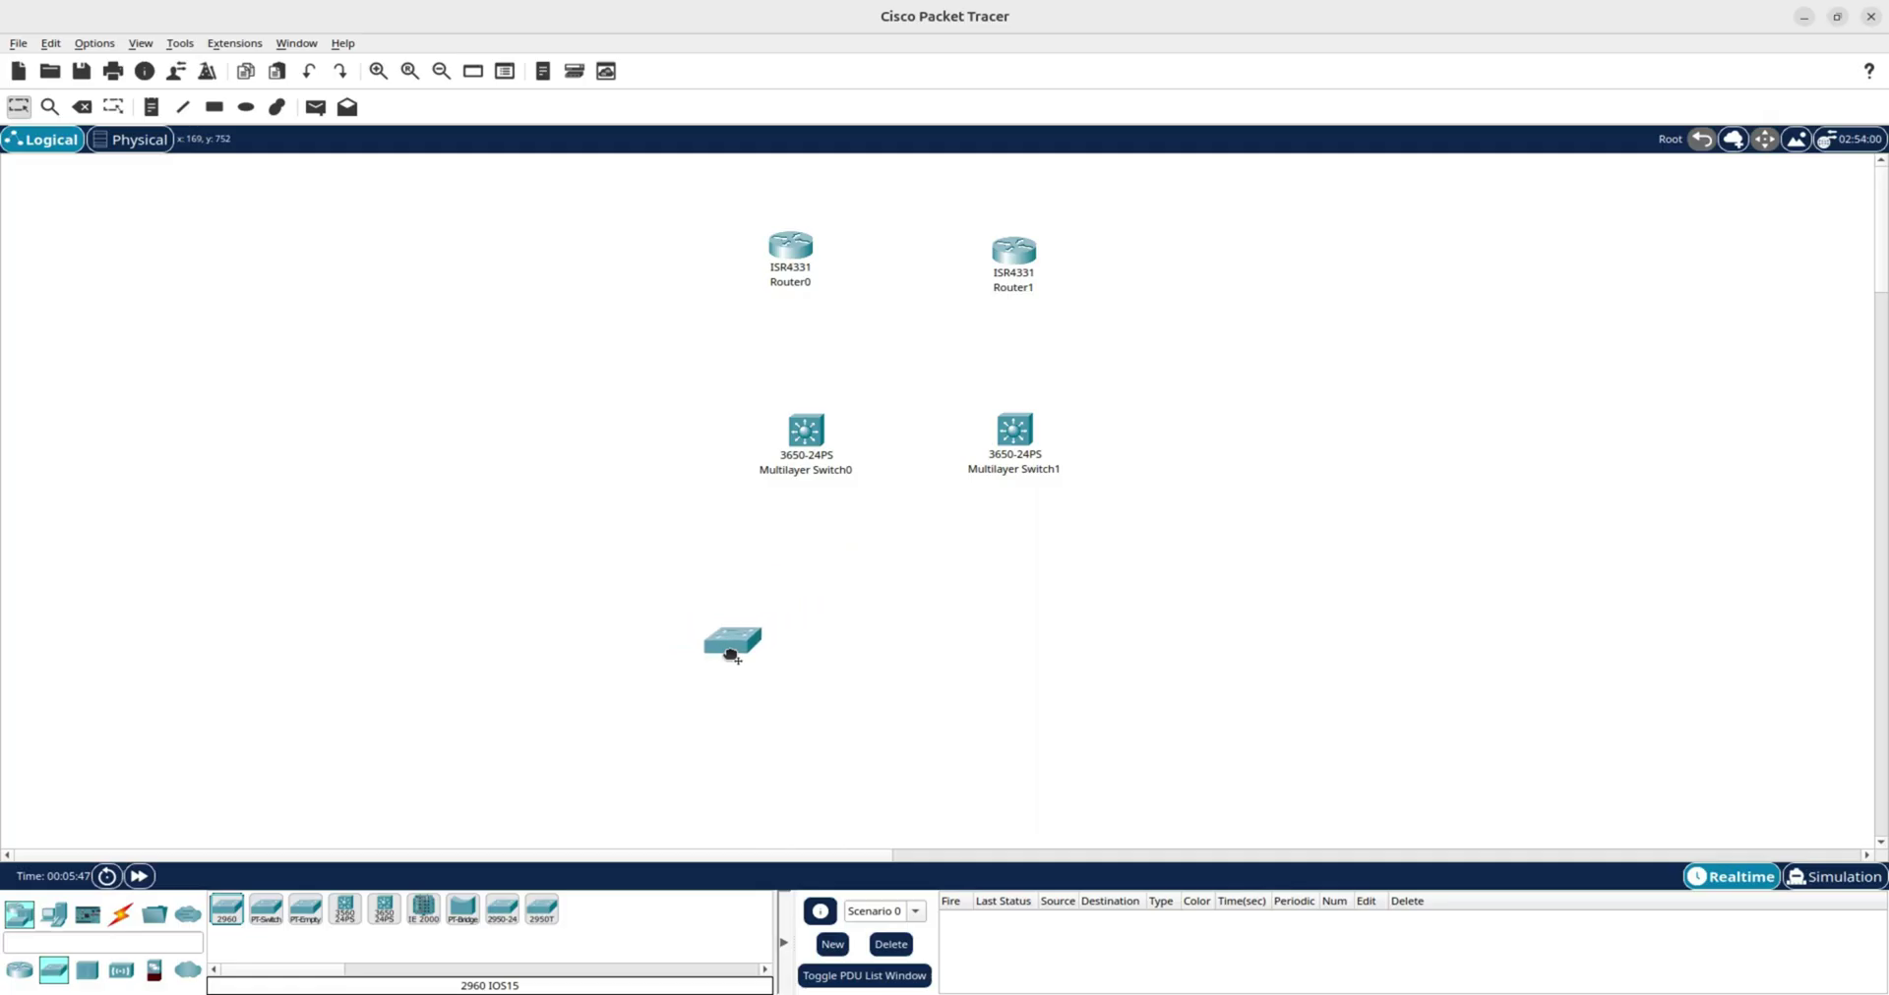
click(664, 669)
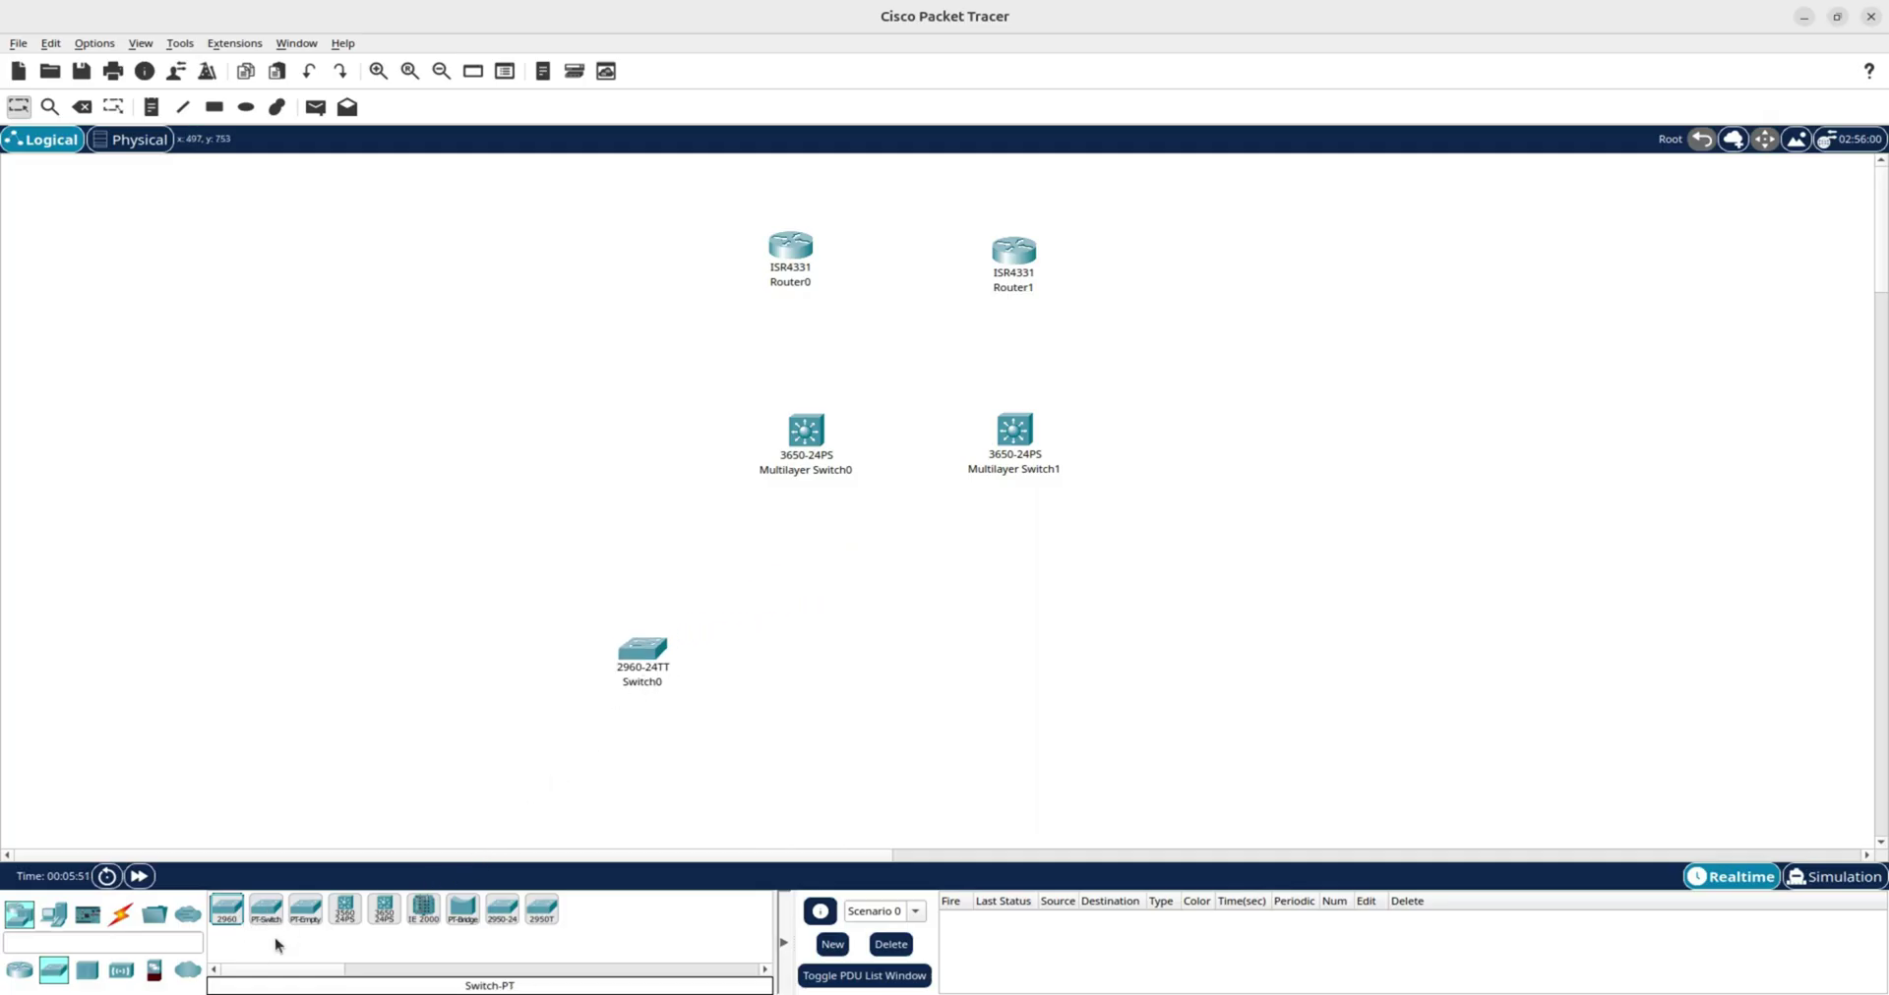
click(227, 911)
click(976, 668)
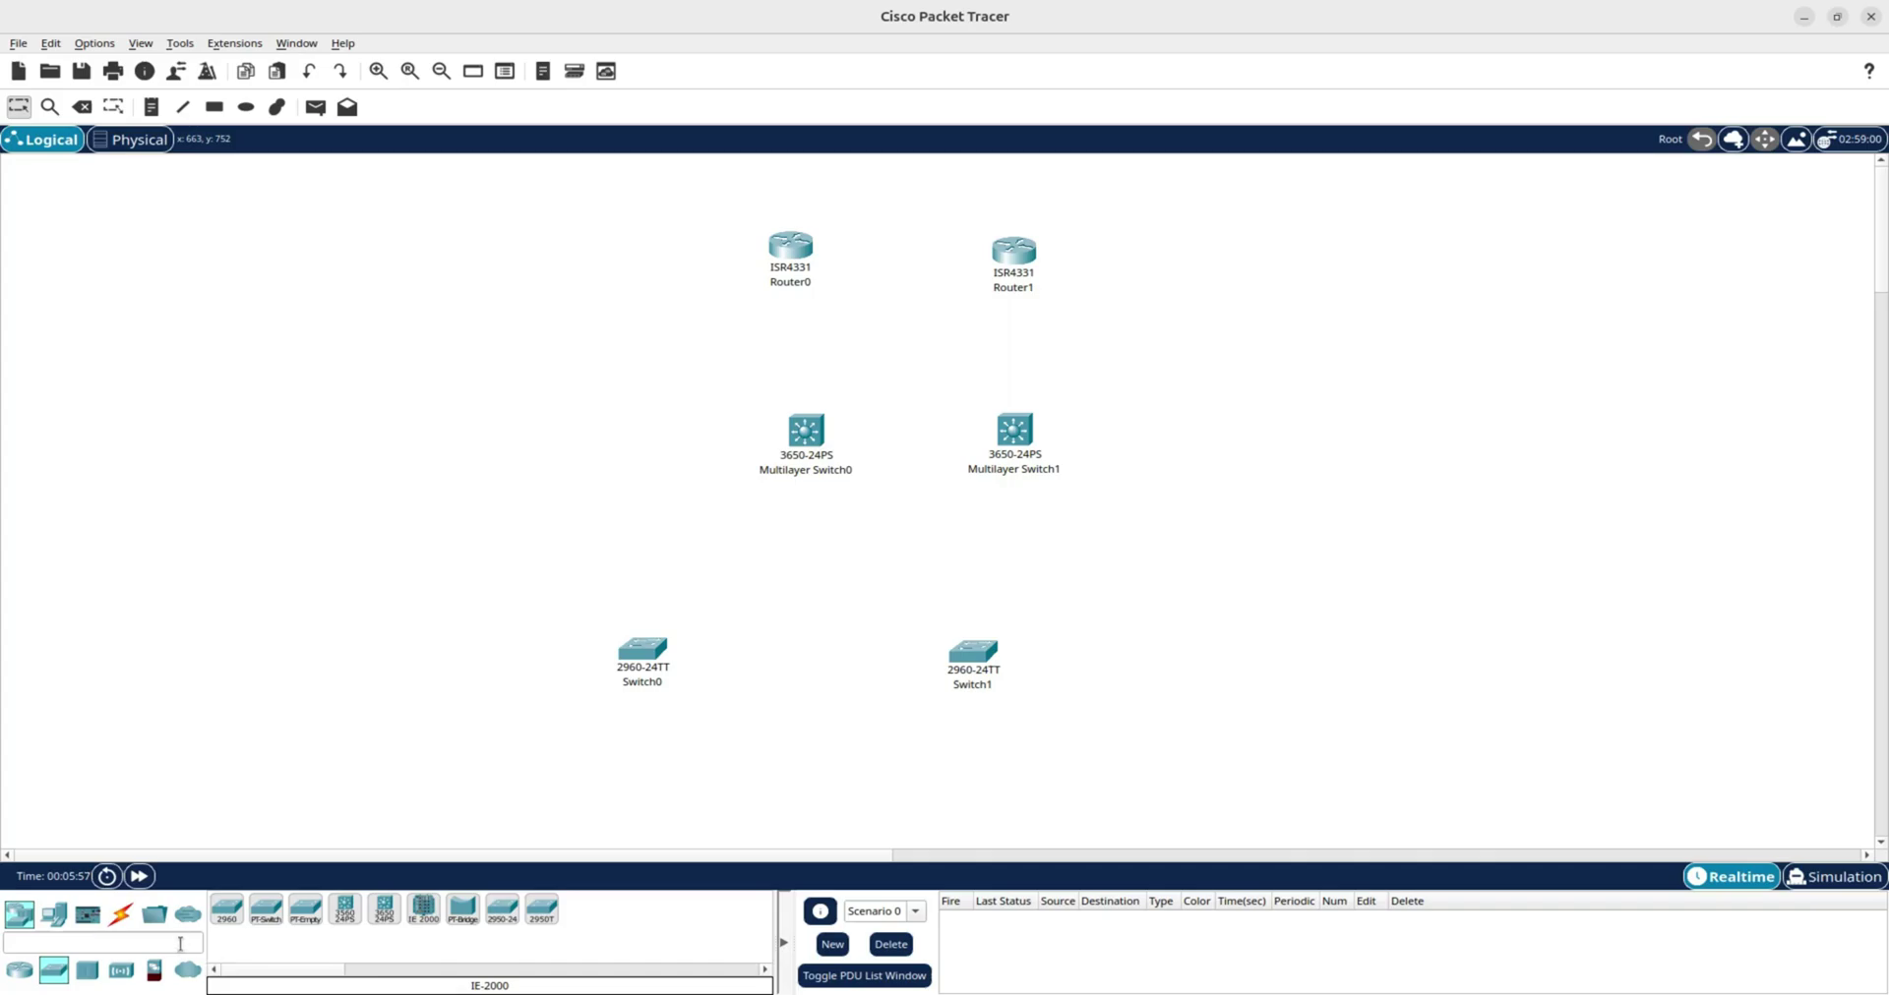
click(228, 911)
click(1308, 666)
drag(1308, 667, 1275, 667)
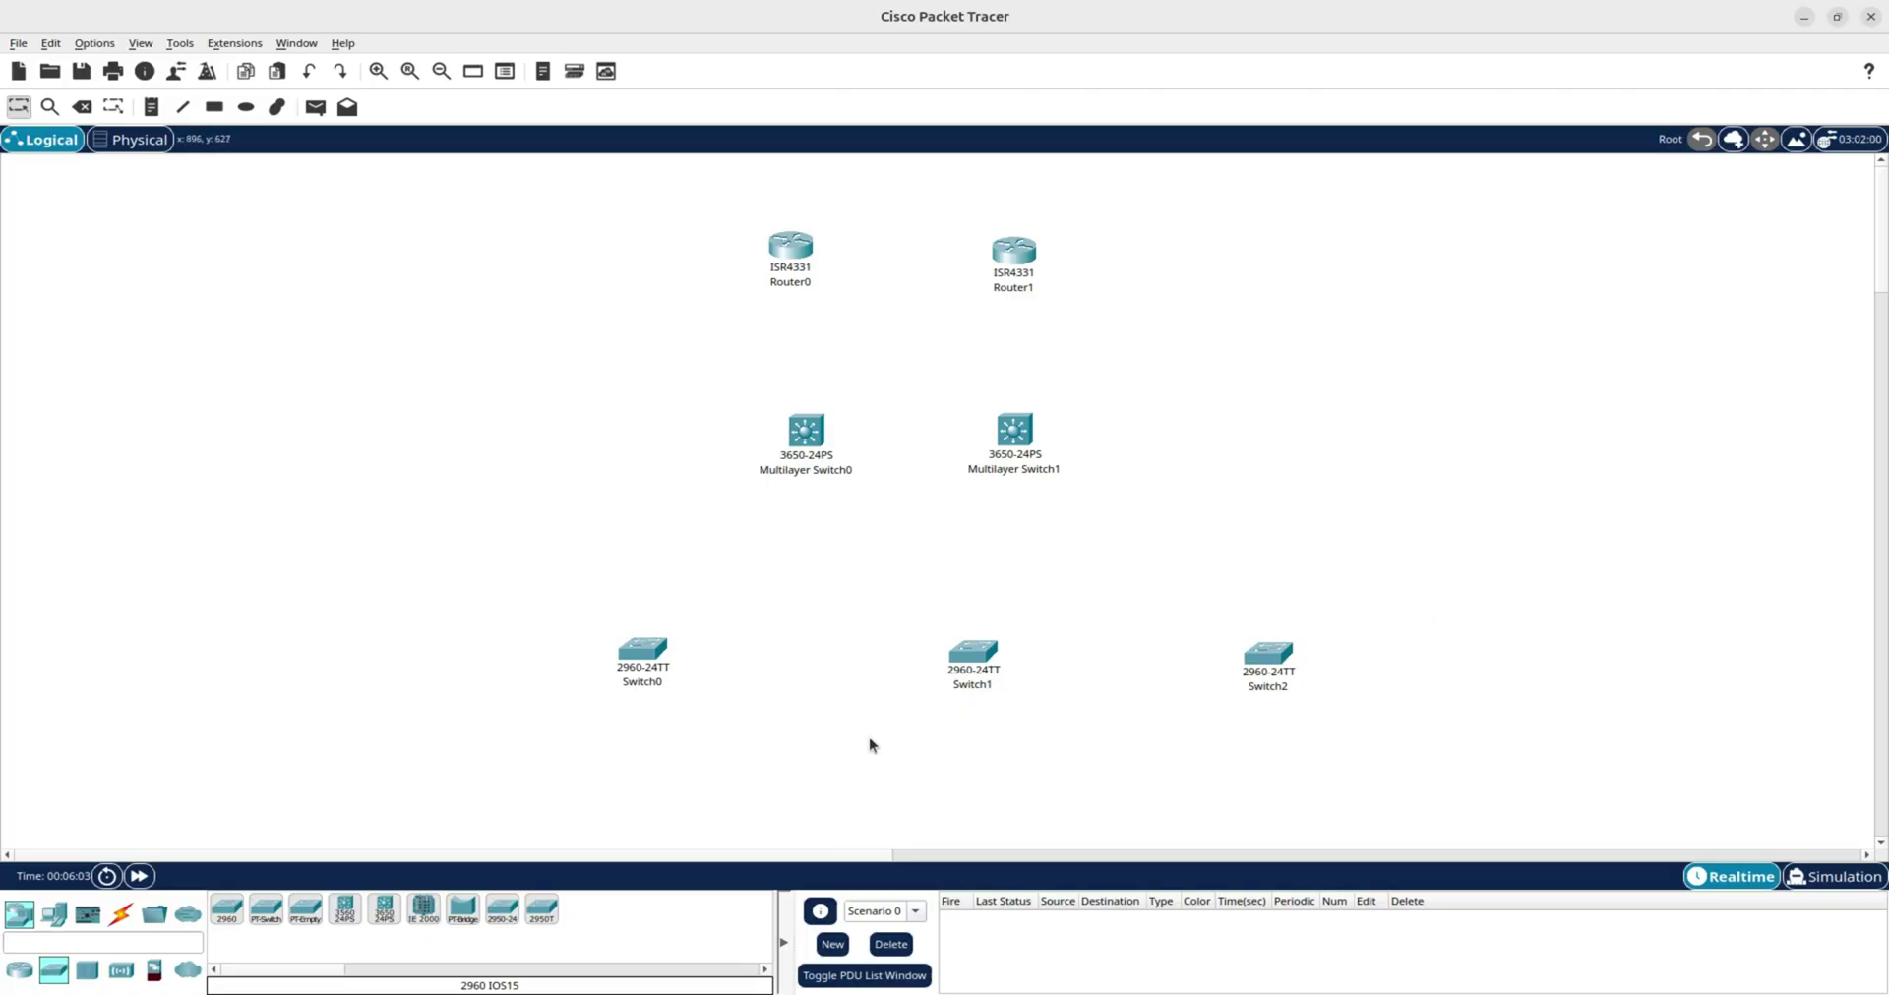
Add a fourth 2960 switch beside Multilayer Switch1, level with the multilayer switches.
click(231, 917)
click(1262, 454)
drag(1279, 455, 1250, 442)
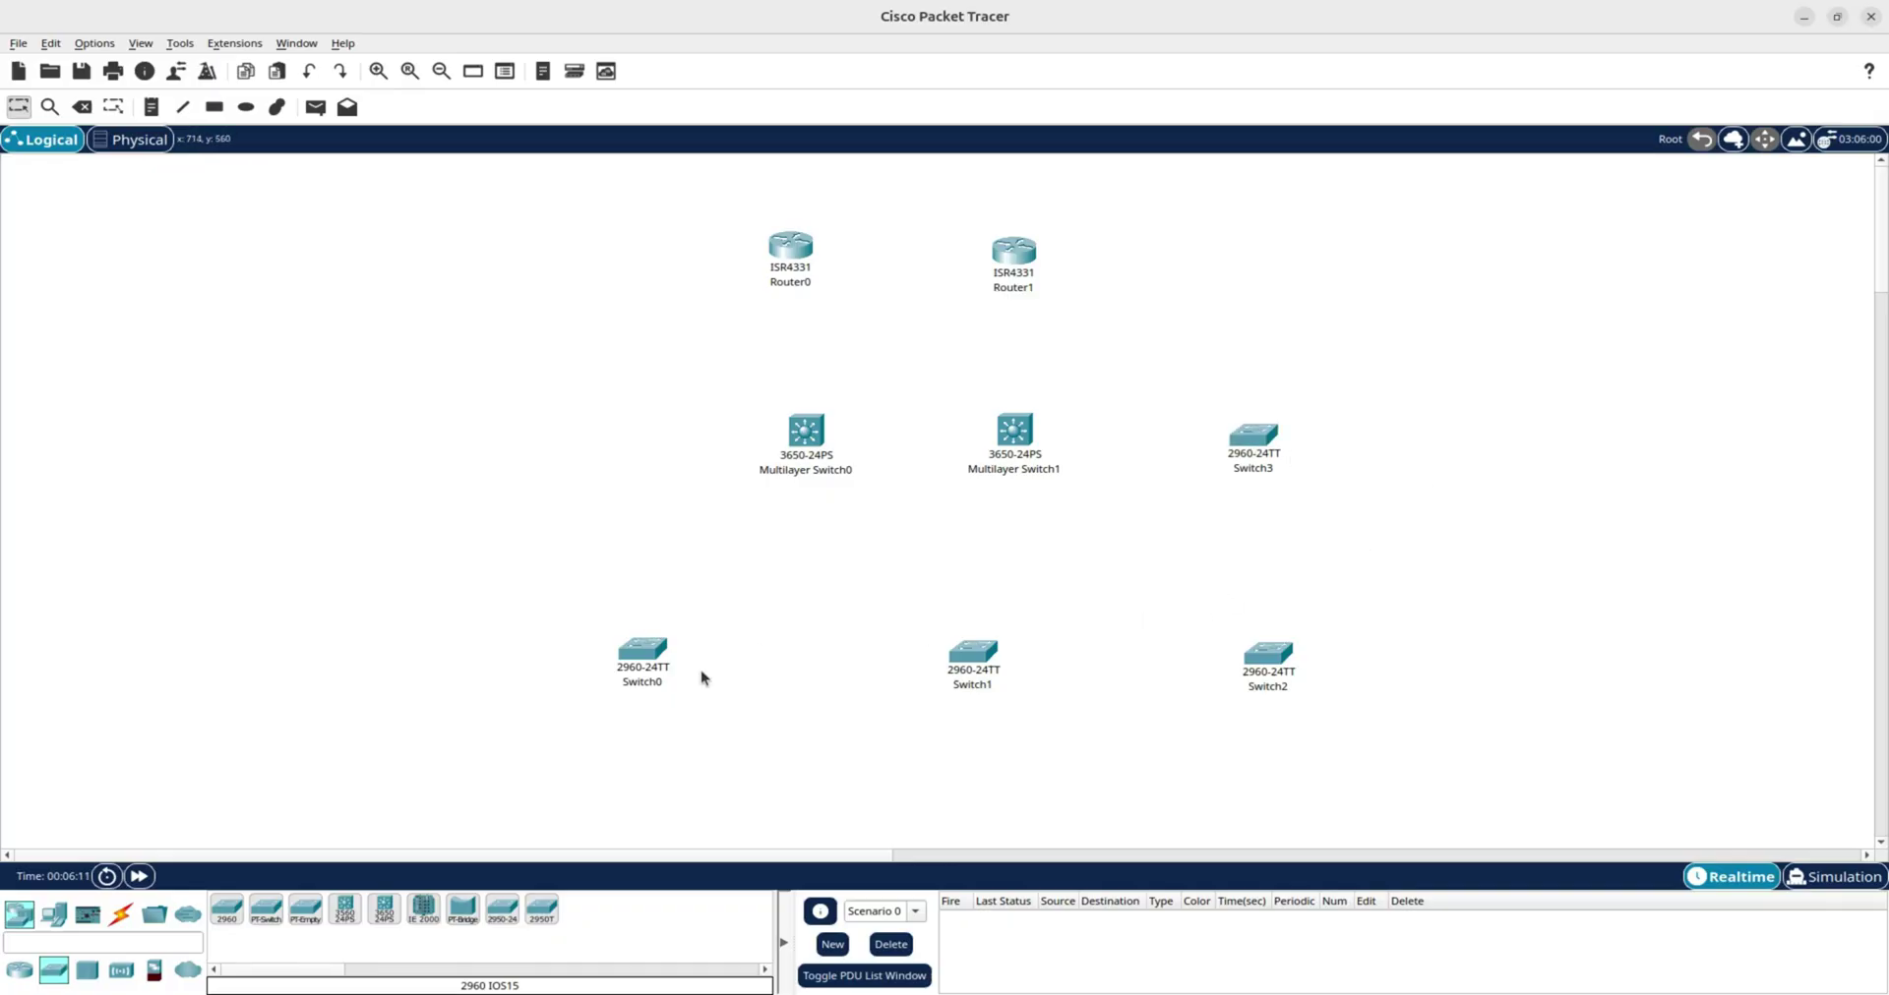
Connect Router0 to Multilayer Switch0 and Multilayer Switch1 with automatically chosen cables, nudging Multilayer Switch0 under the router.
click(120, 914)
click(220, 916)
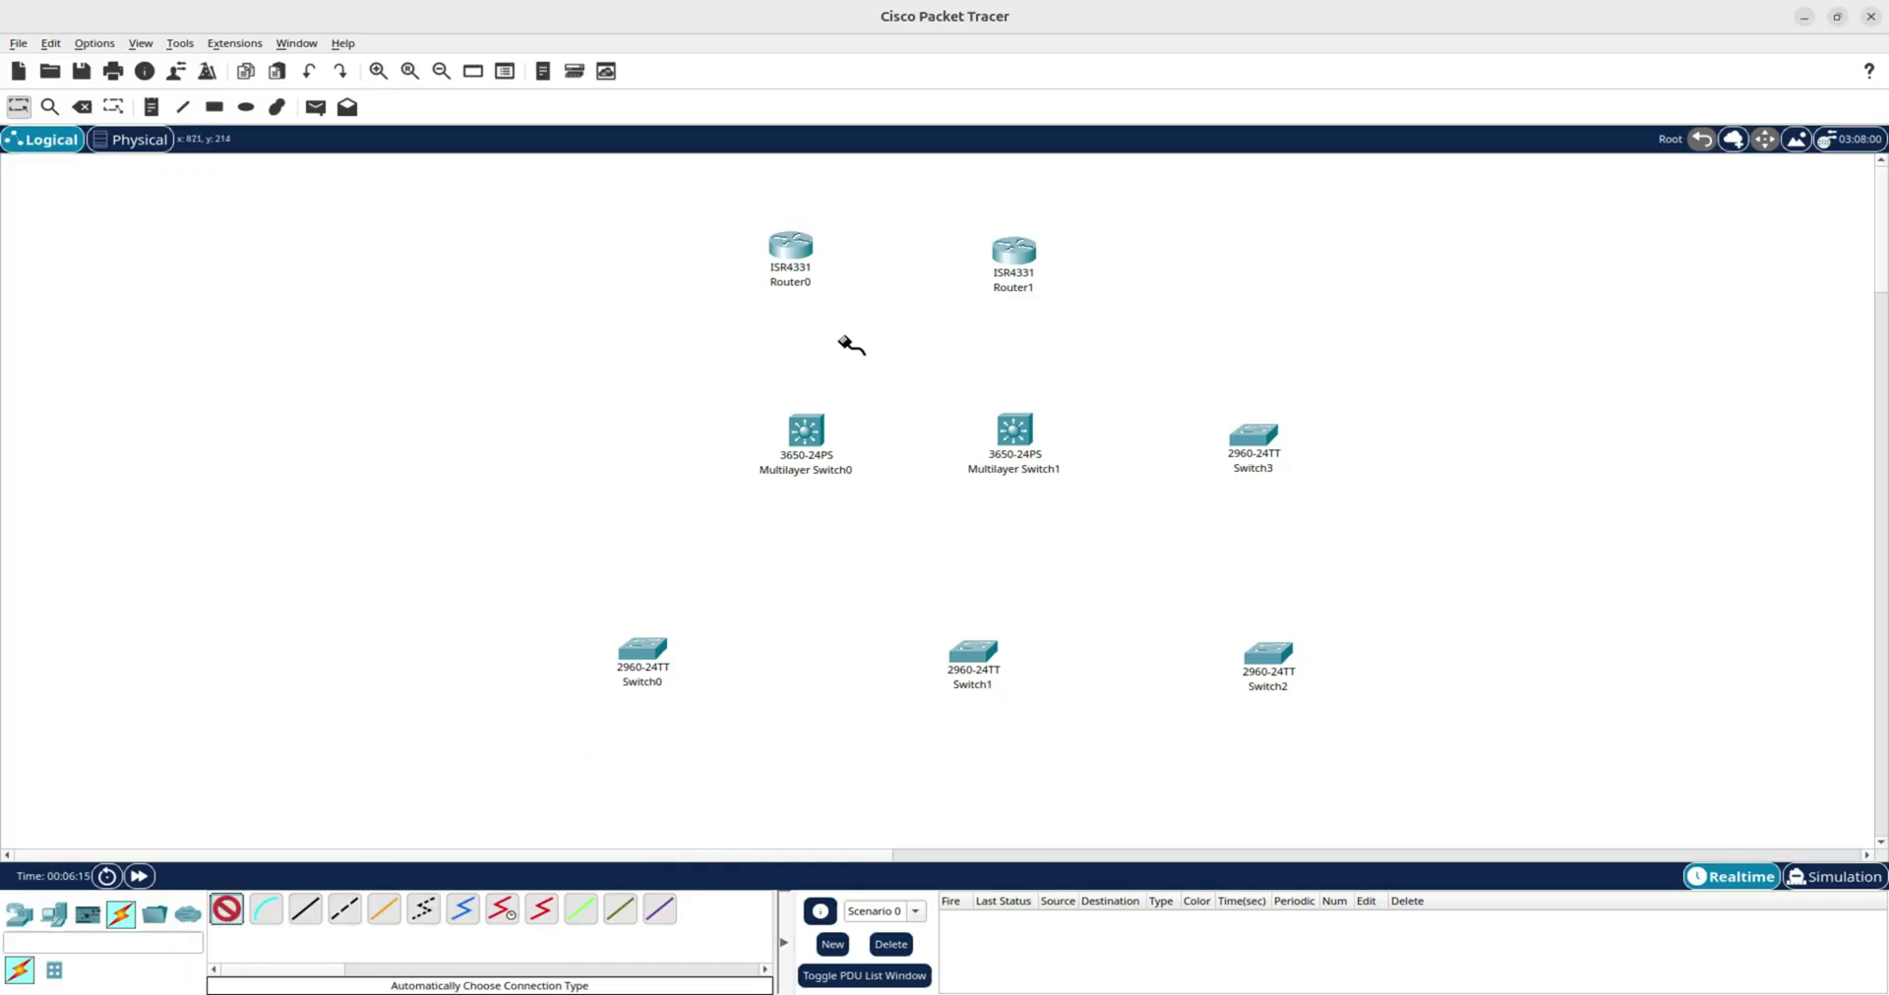
click(788, 250)
click(801, 434)
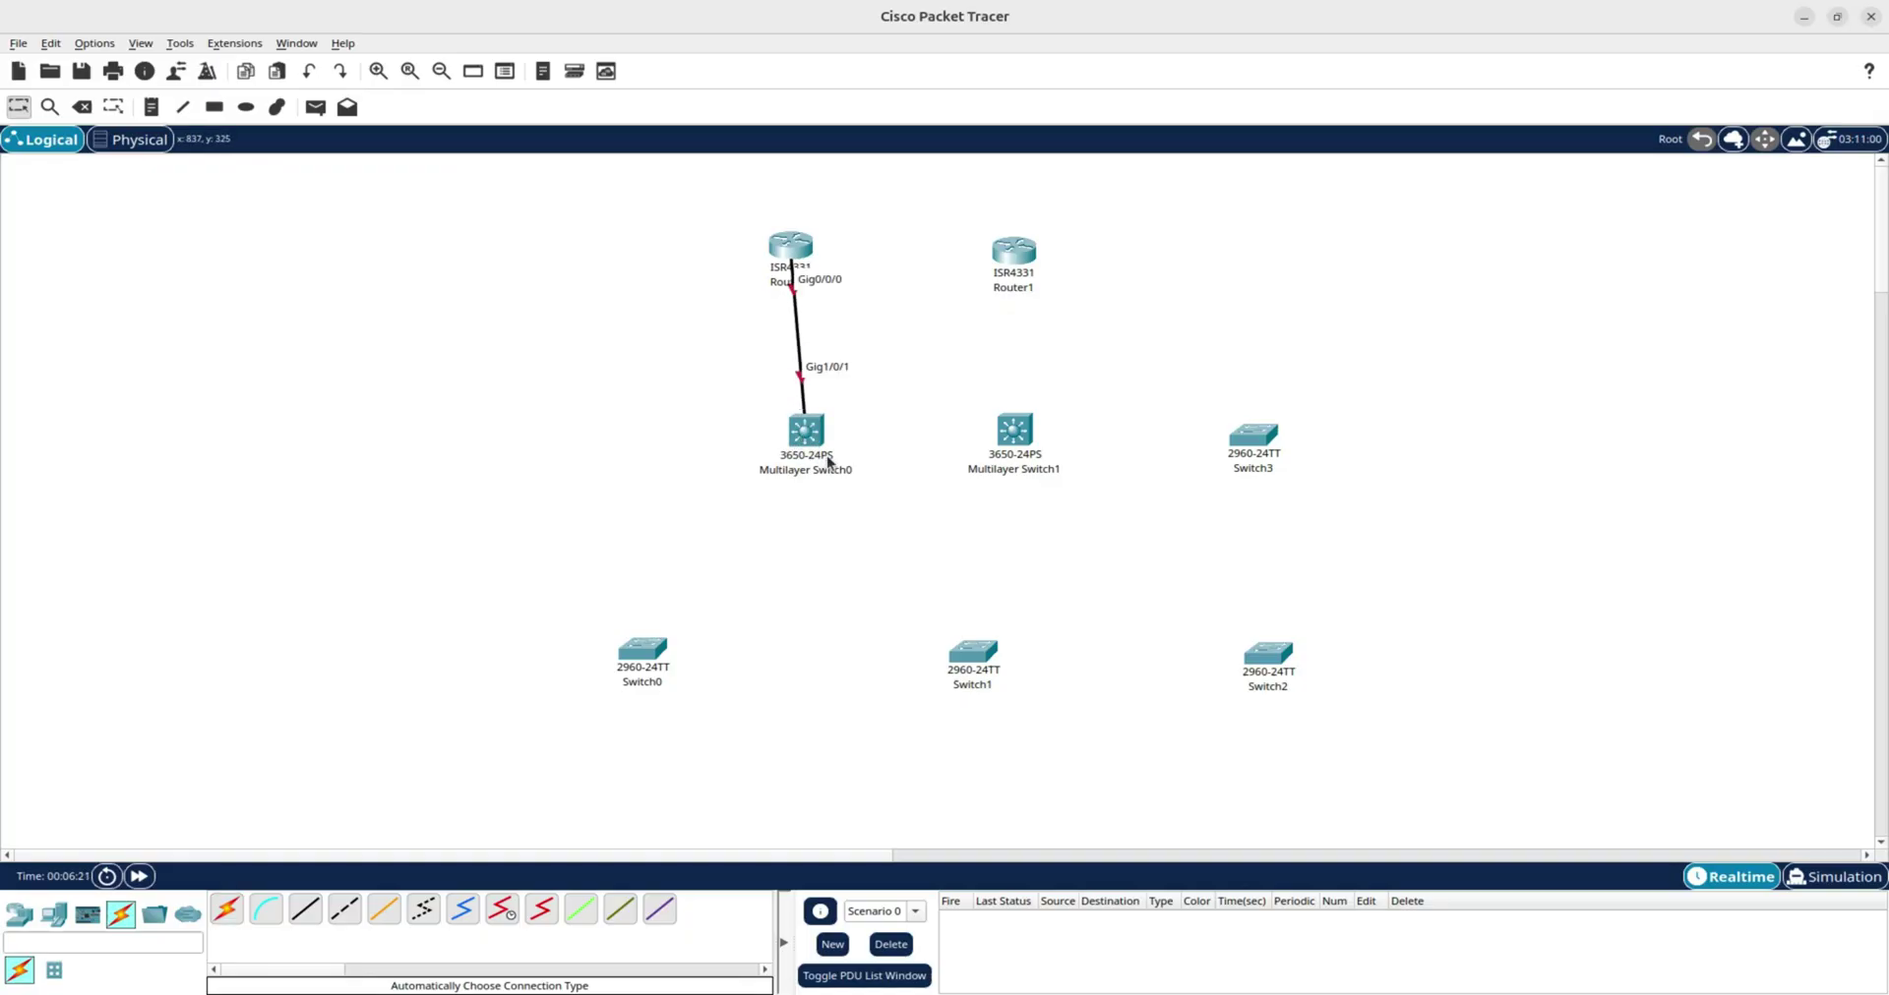
drag(811, 434, 805, 434)
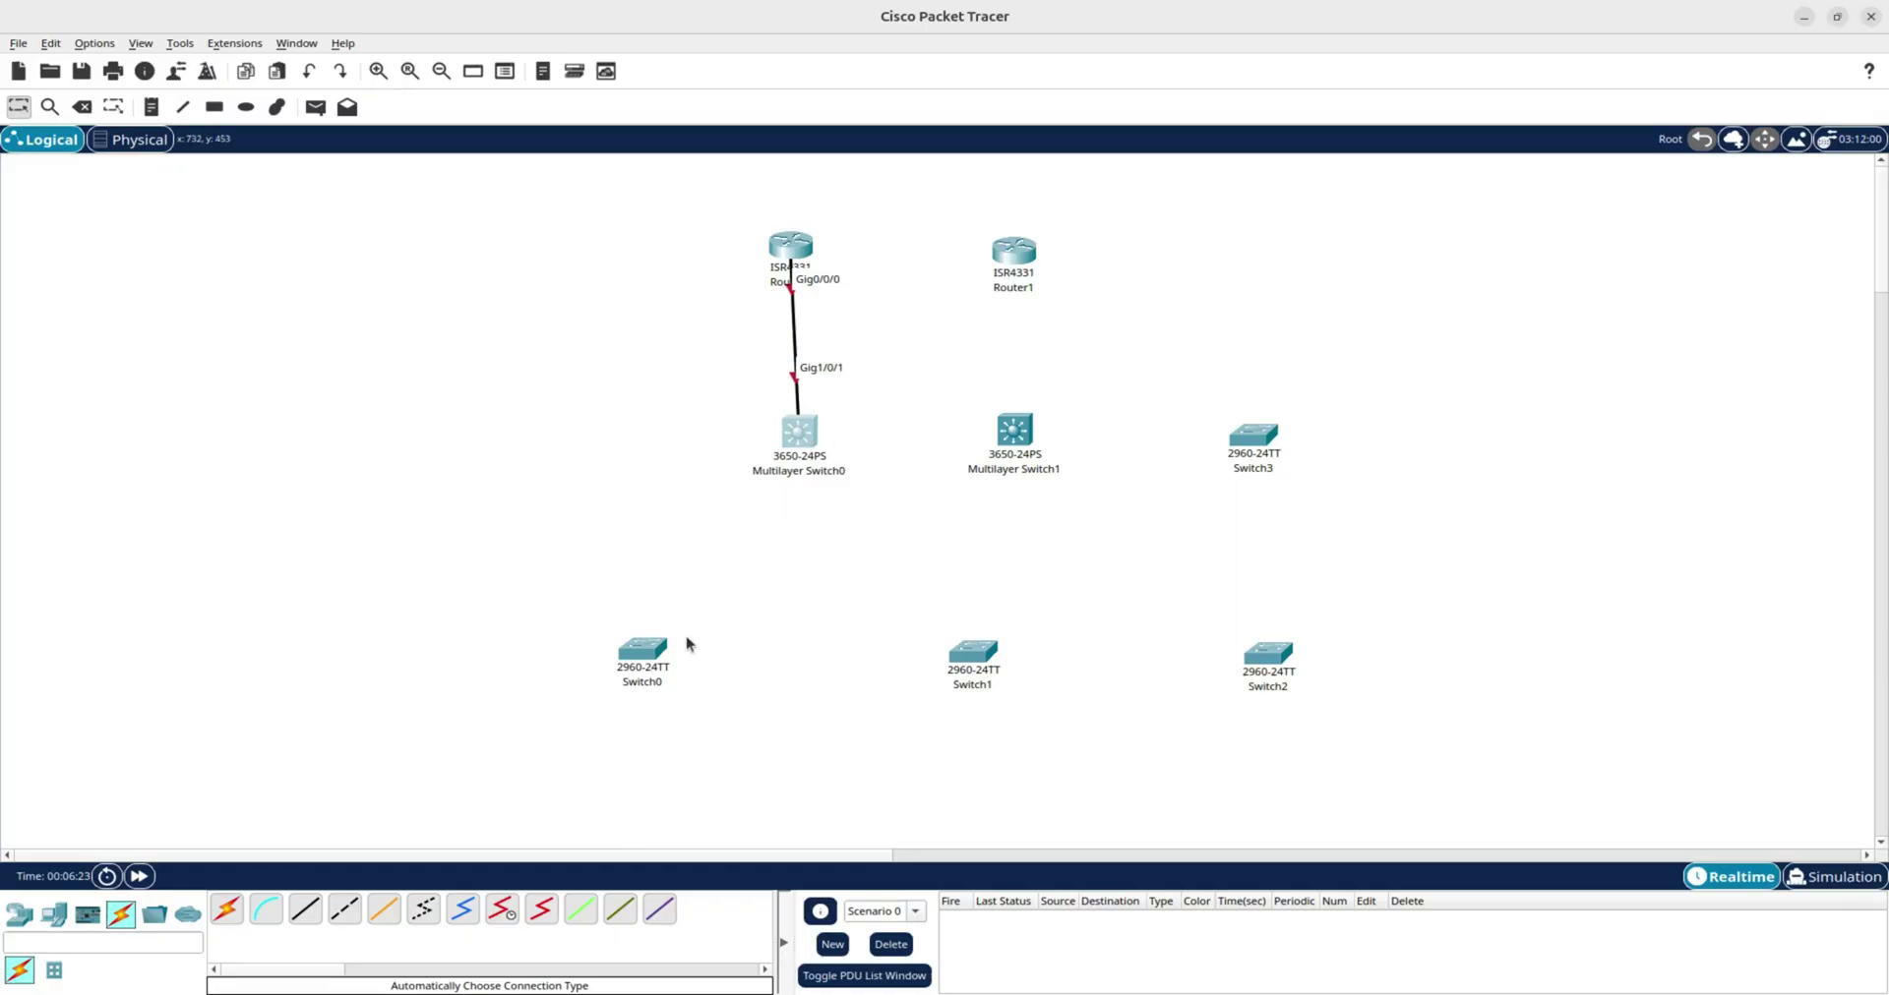
click(267, 897)
click(794, 248)
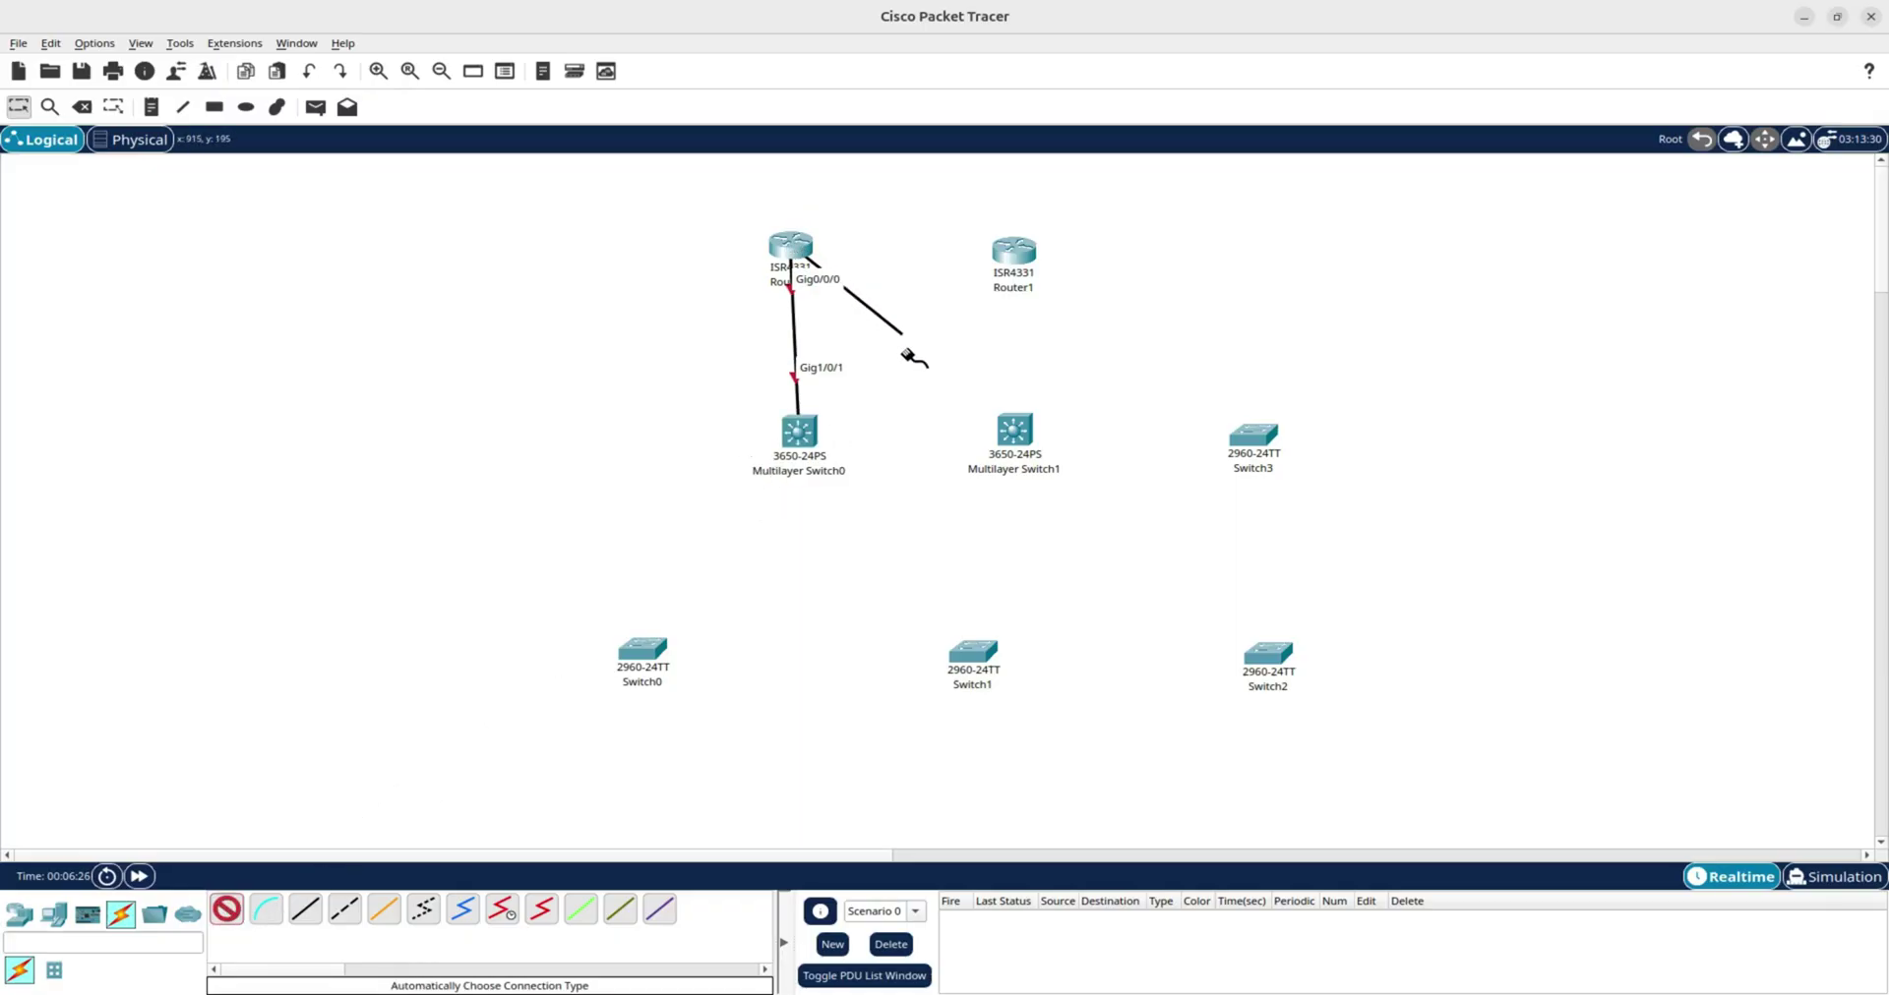
click(1016, 431)
Connect Router1 to Multilayer Switch0 and Multilayer Switch1 with automatically chosen cables.
click(226, 909)
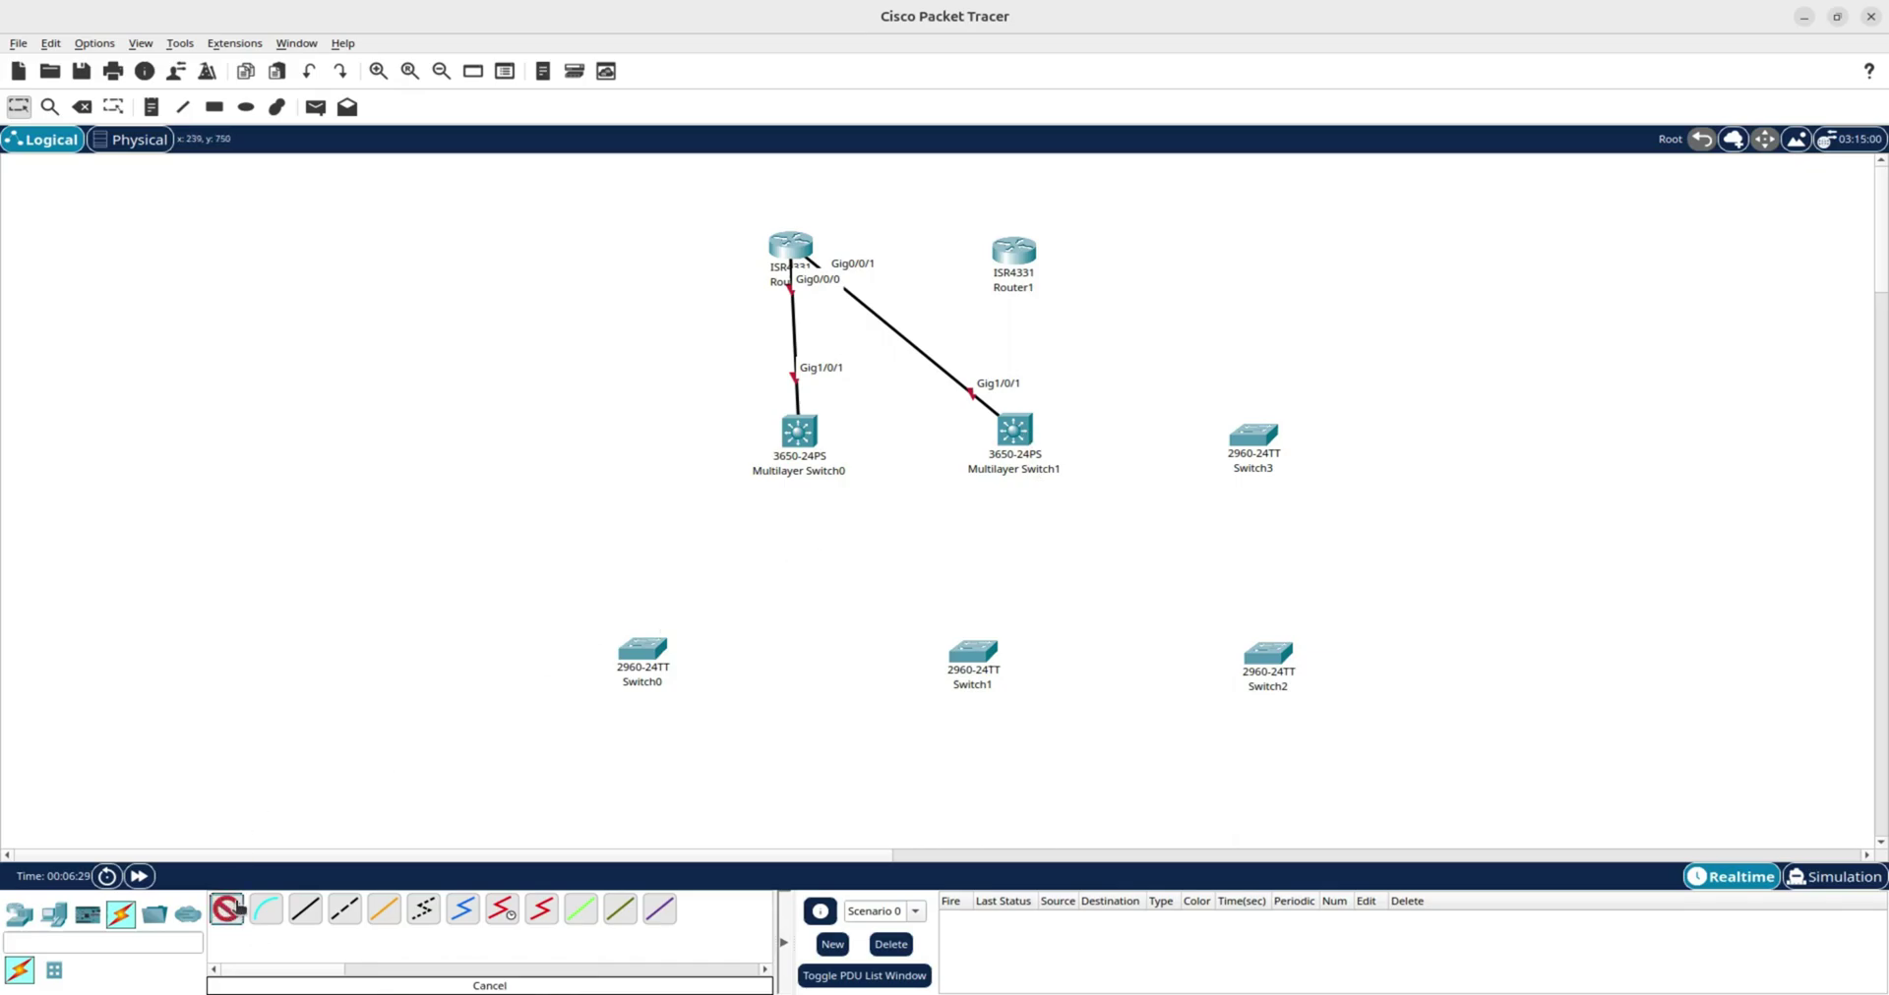
click(1021, 258)
click(799, 431)
click(228, 913)
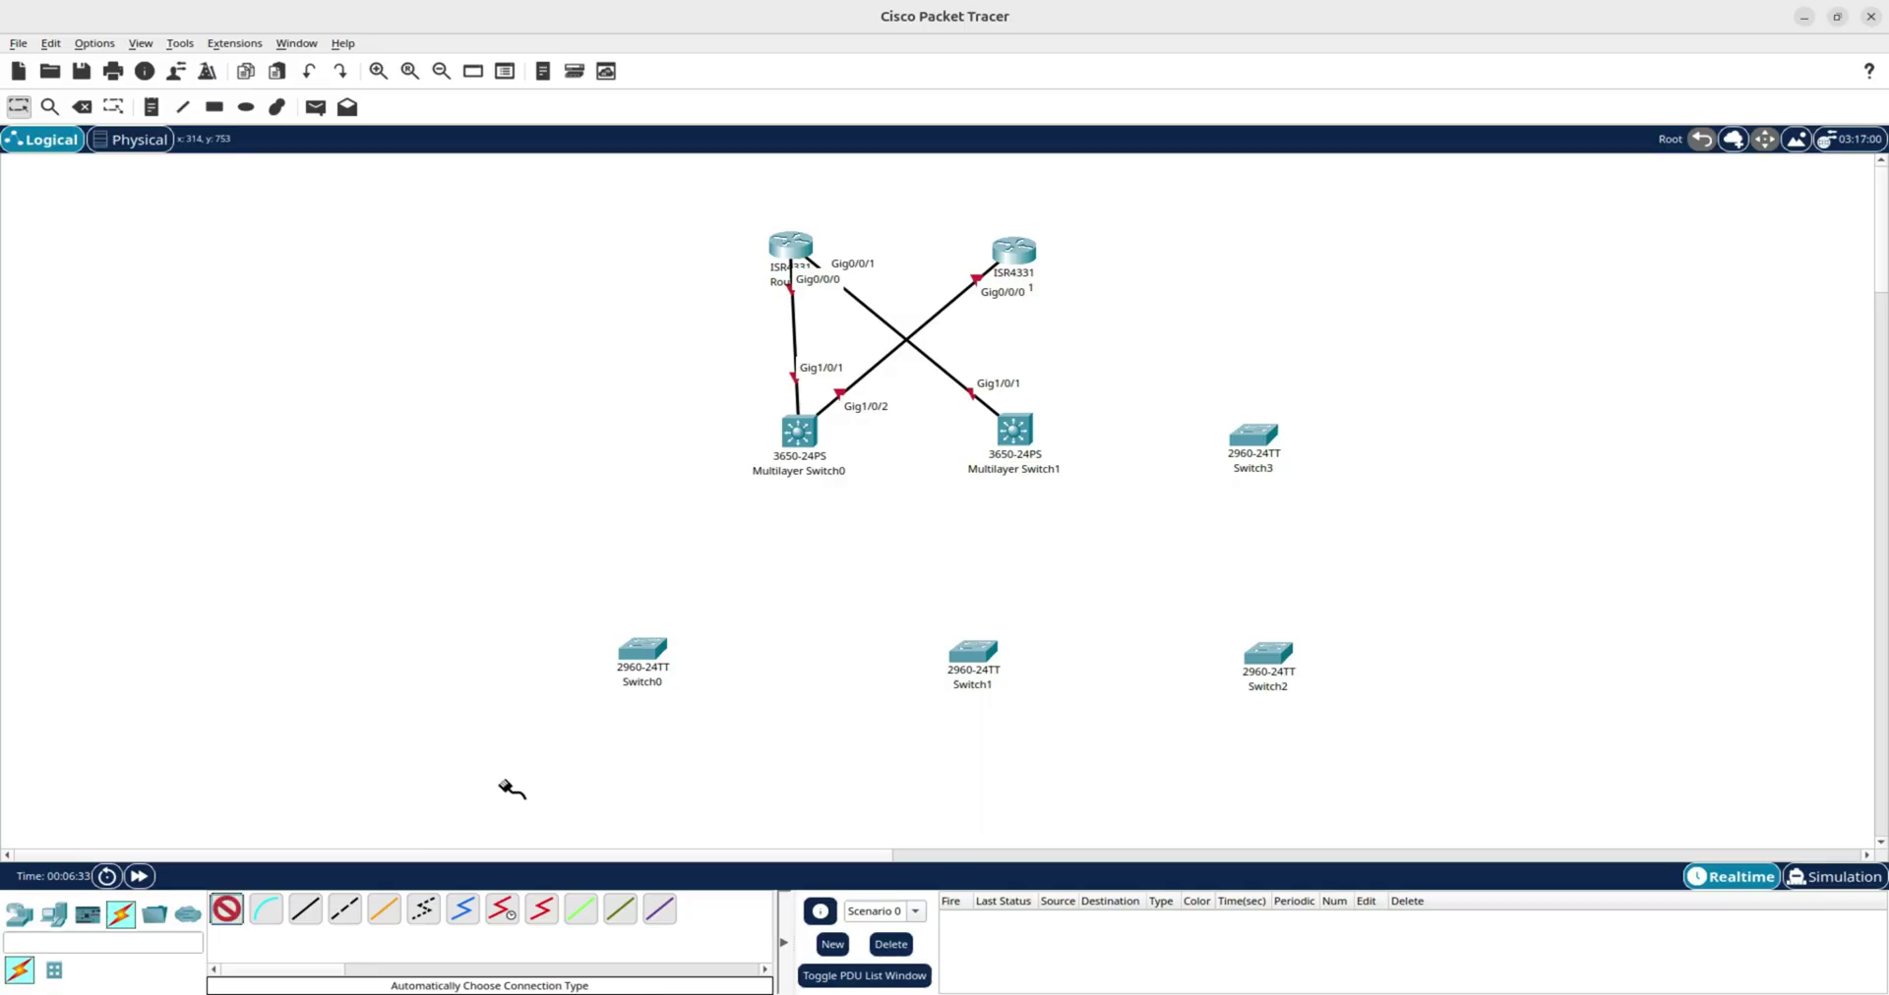
click(1013, 254)
click(1014, 430)
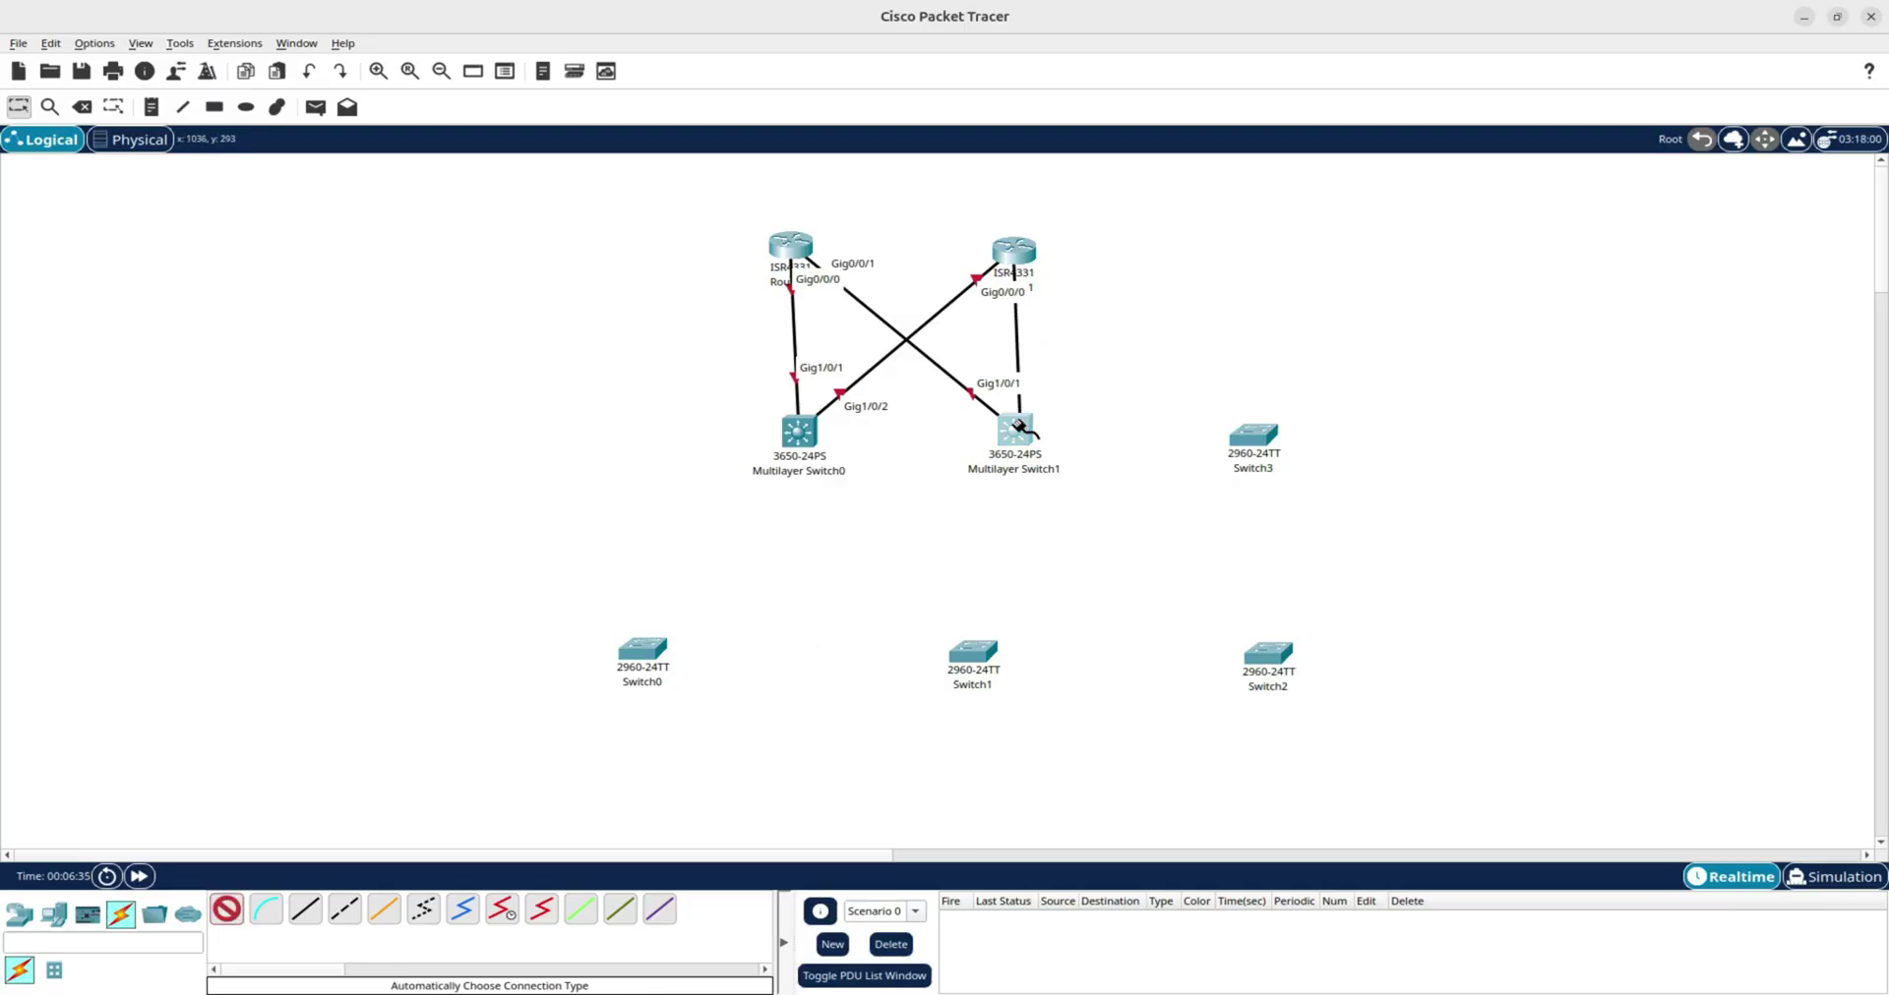
Connect Multilayer Switch1 to Switch3 with an automatically chosen cable and nudge Switch3 slightly upward.
click(228, 911)
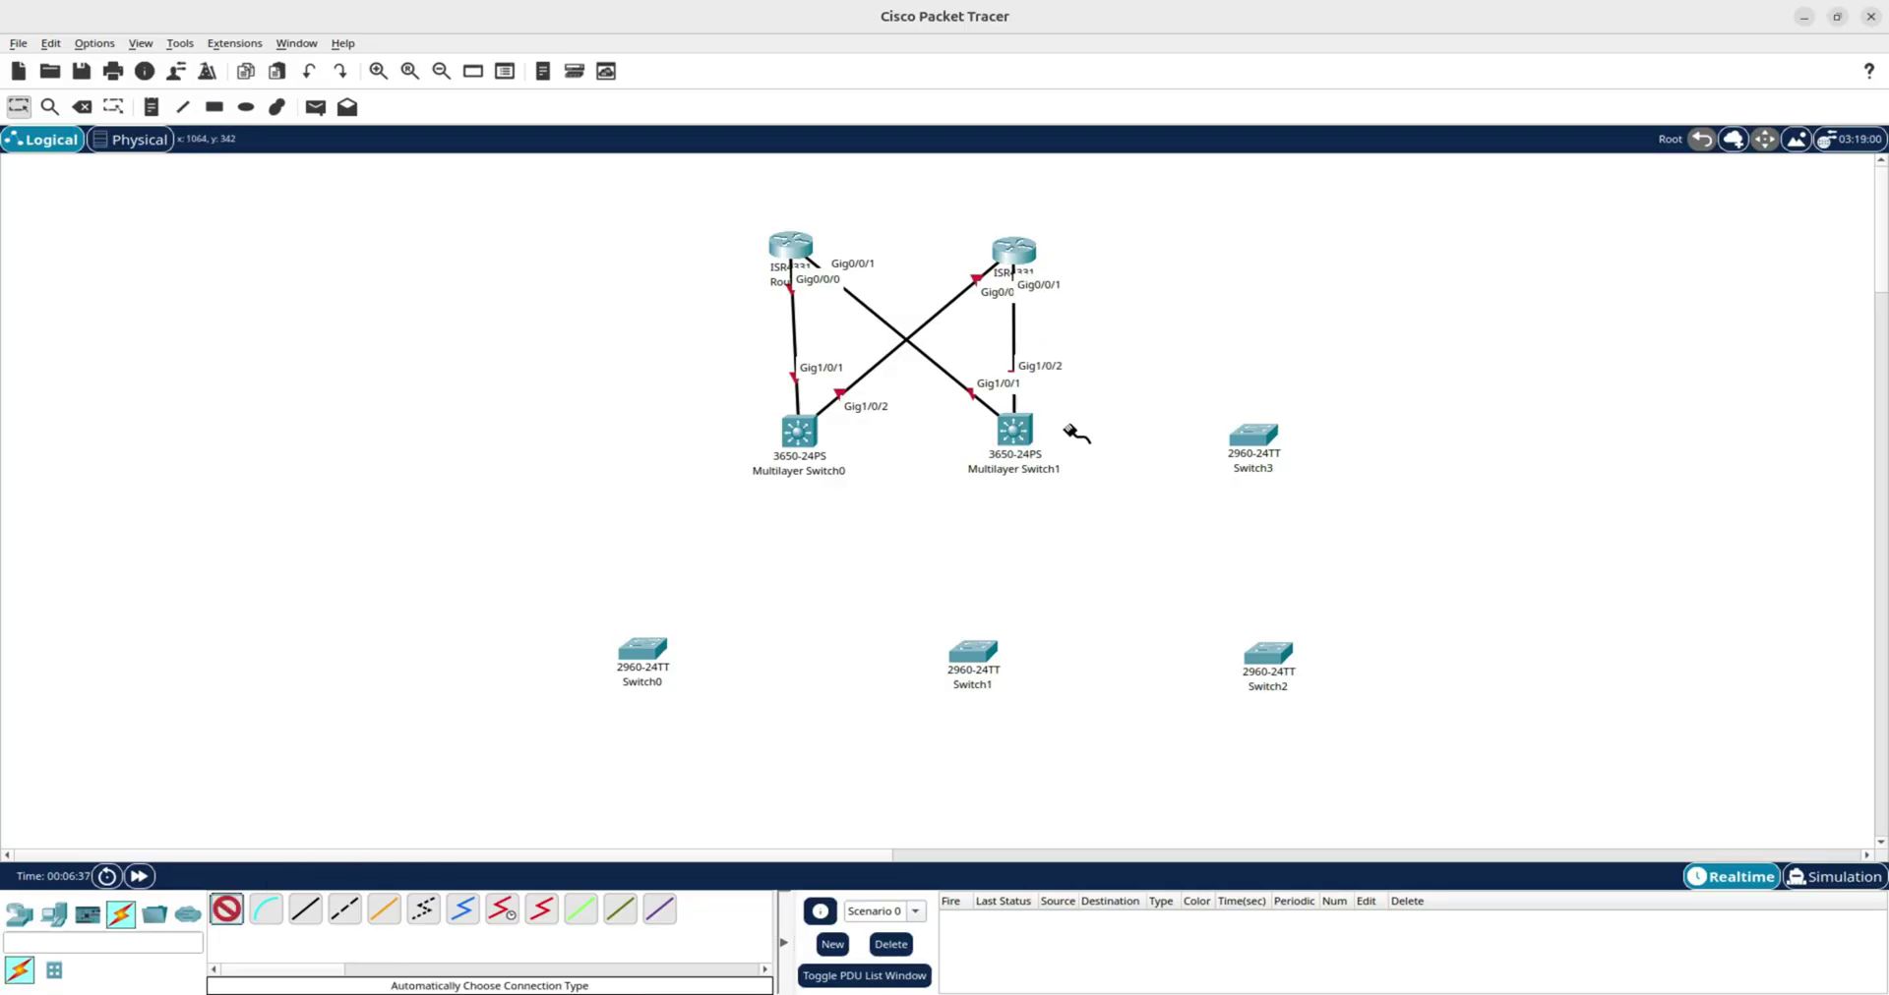
click(1019, 432)
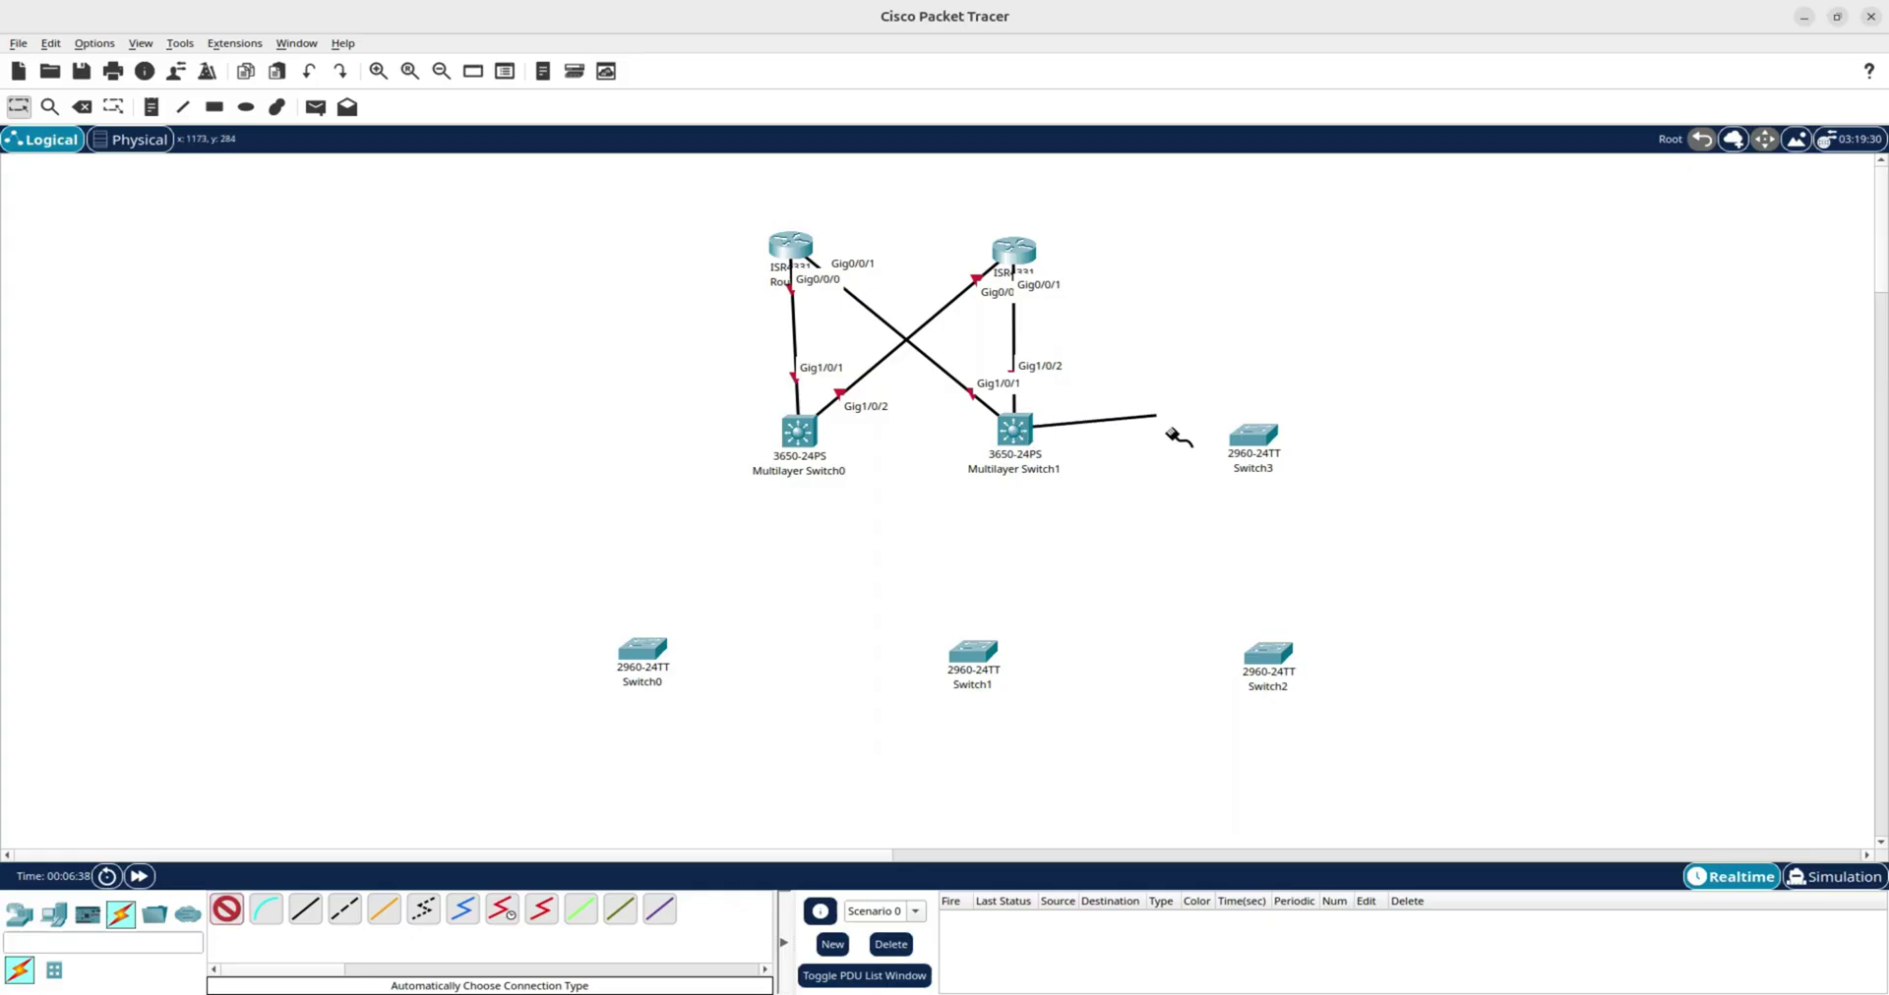
click(1265, 433)
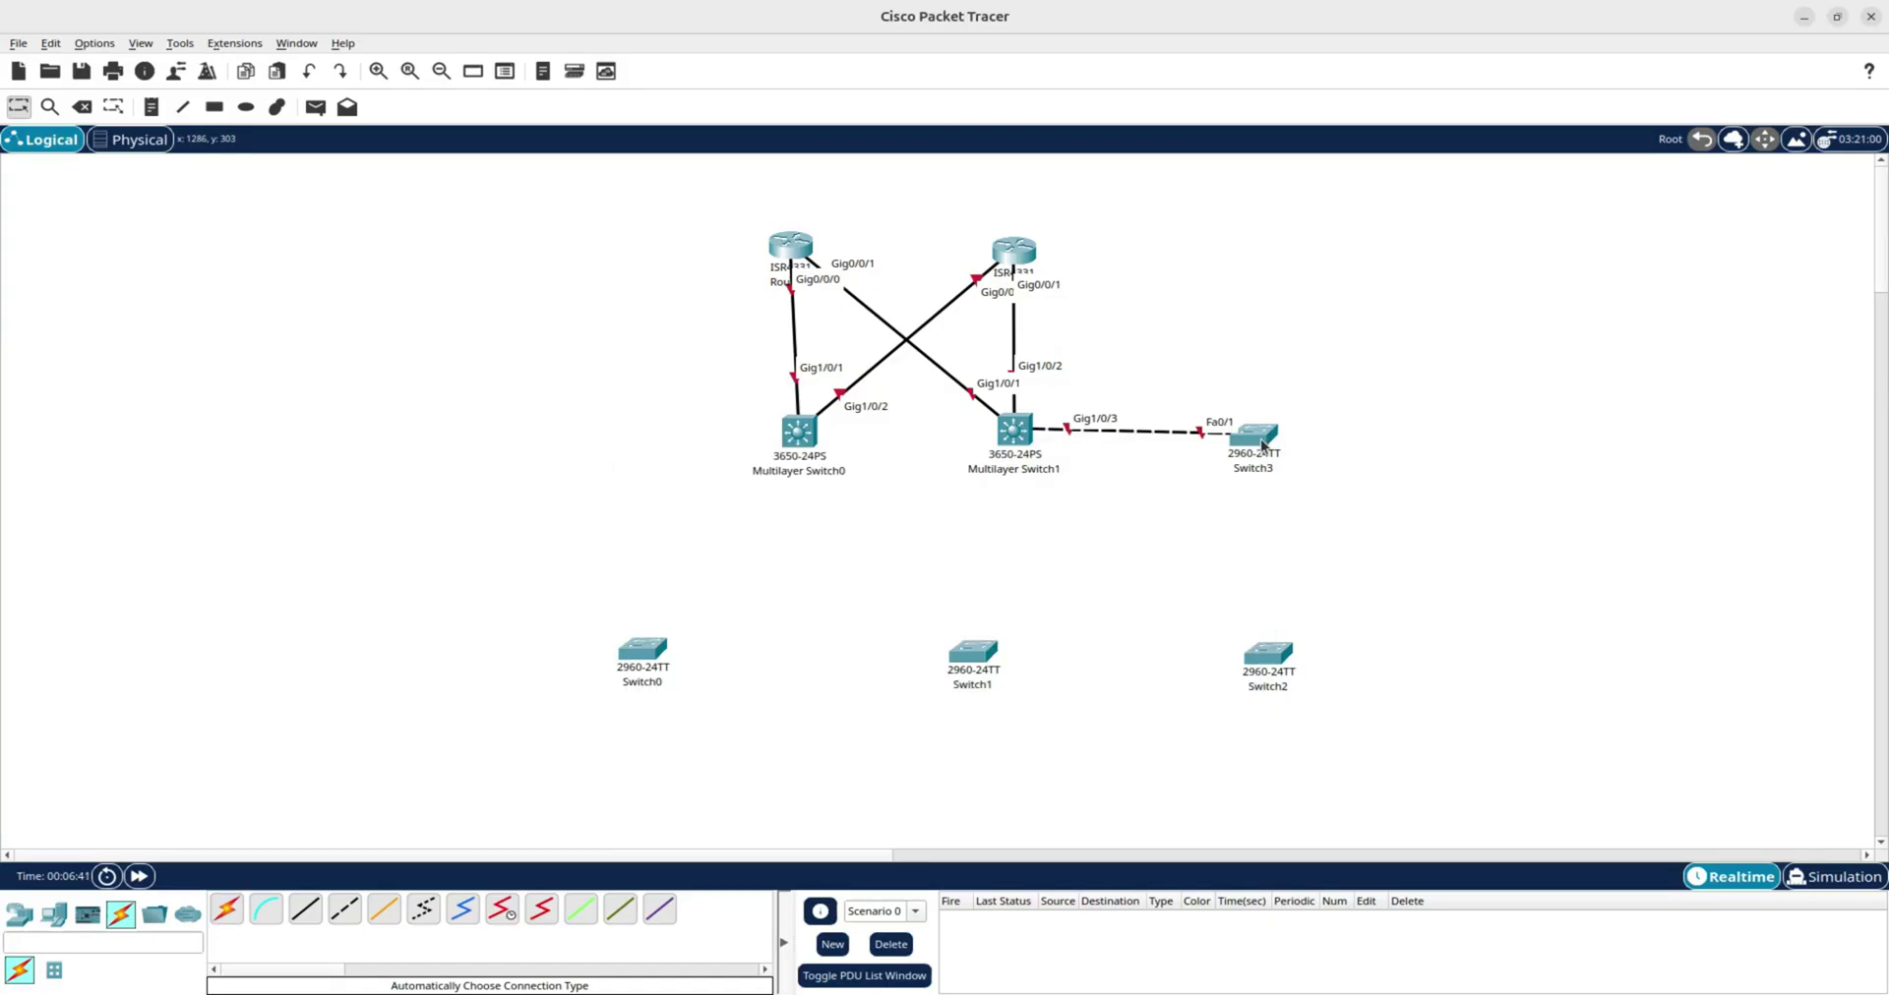
drag(1265, 433, 1261, 425)
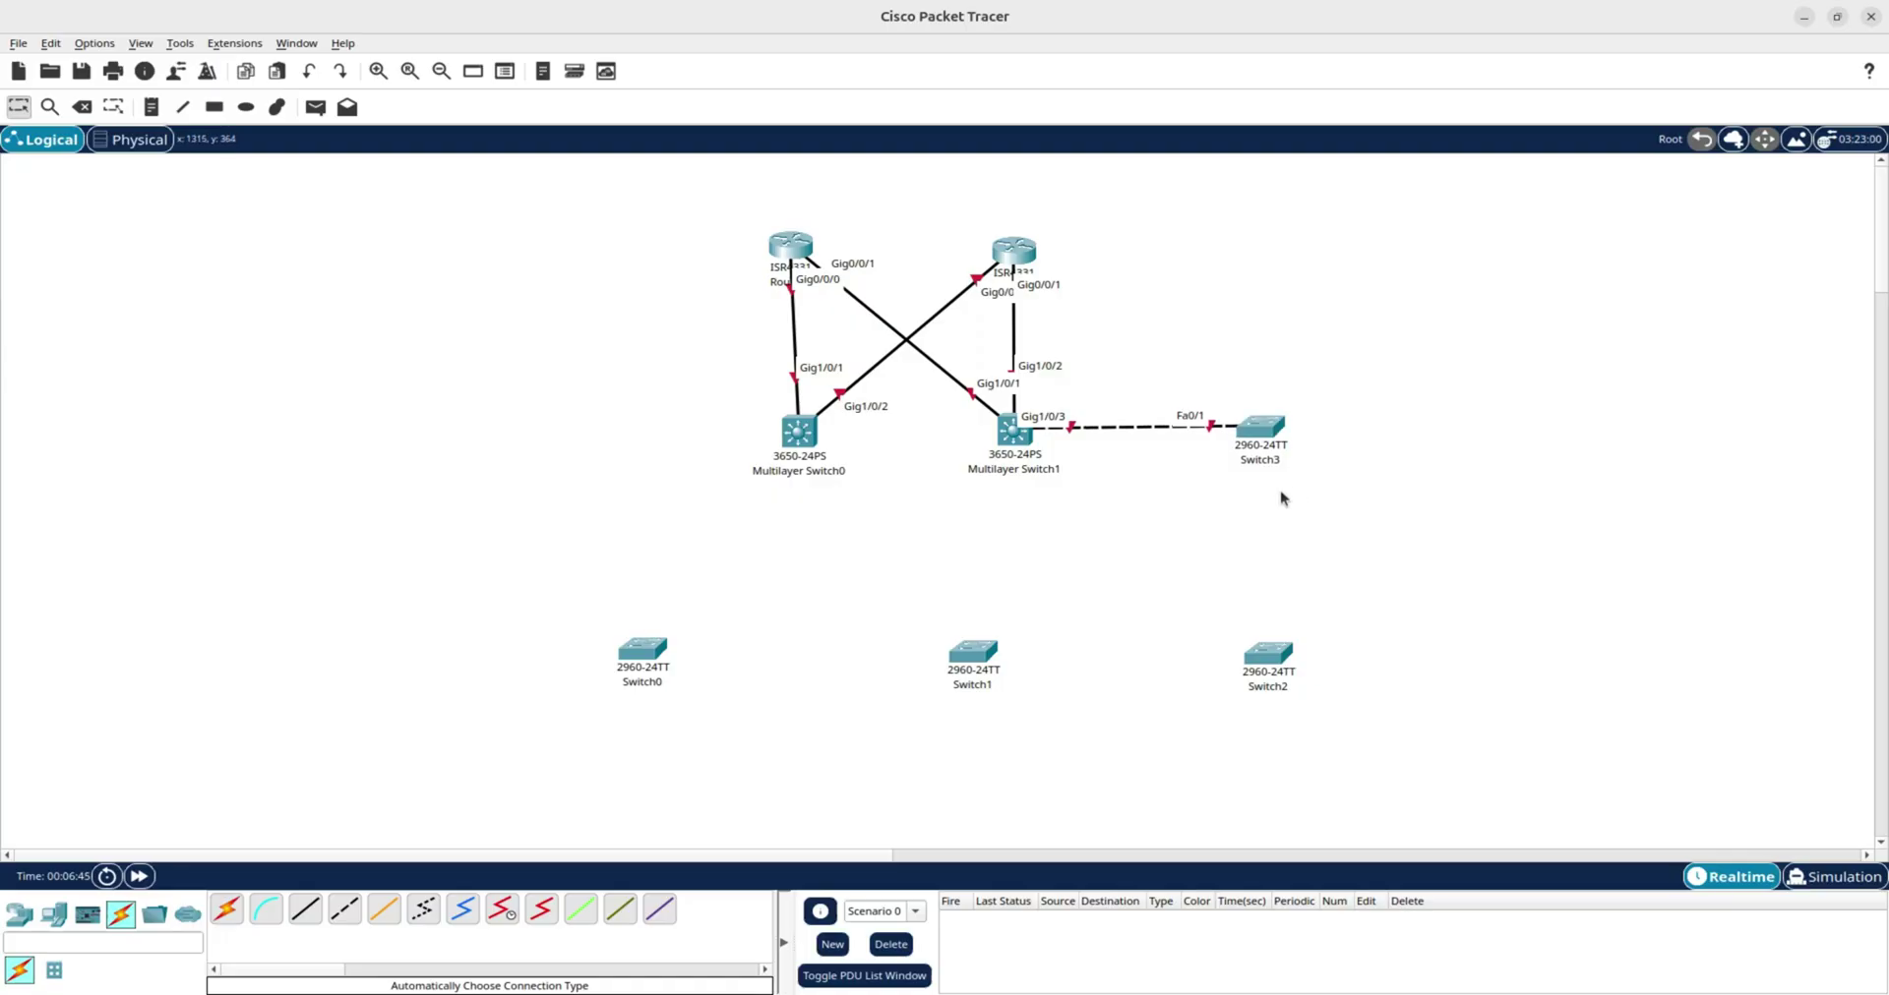
Try to connect Multilayer Switch0 to Switch0 with an automatically chosen cable.
click(230, 914)
click(798, 432)
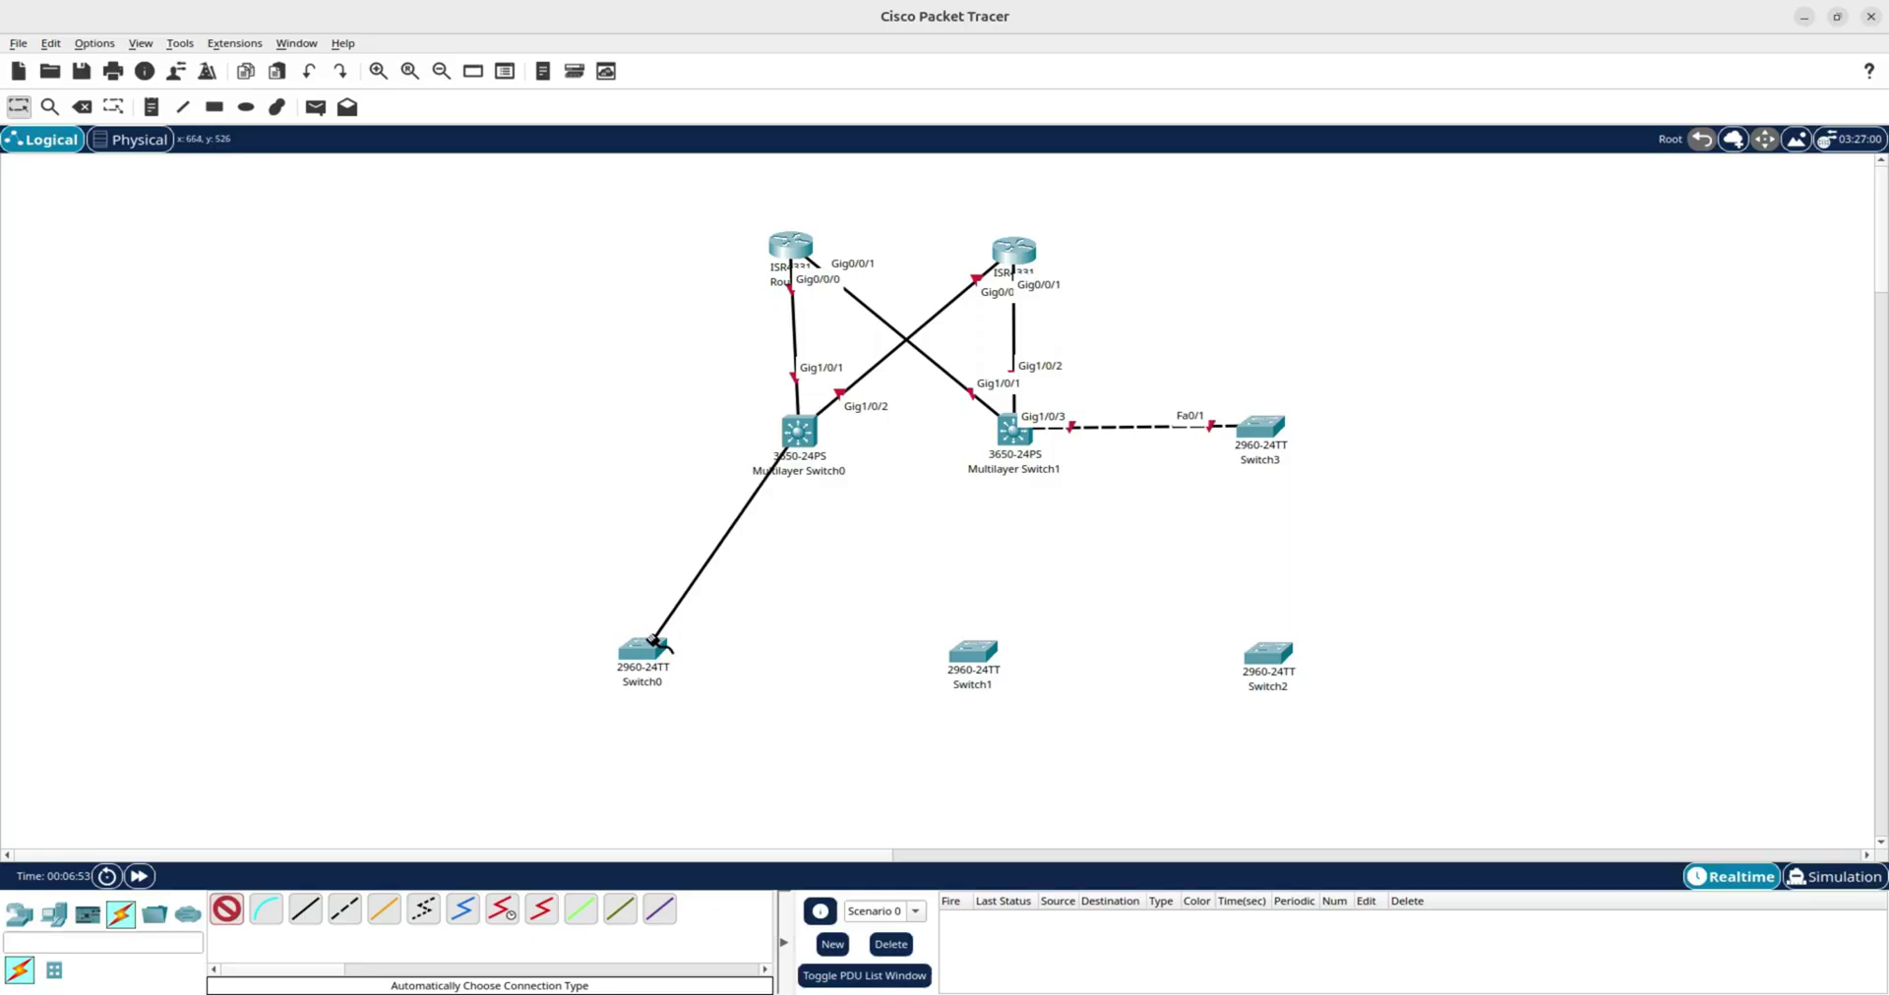
mouse_move(653, 641)
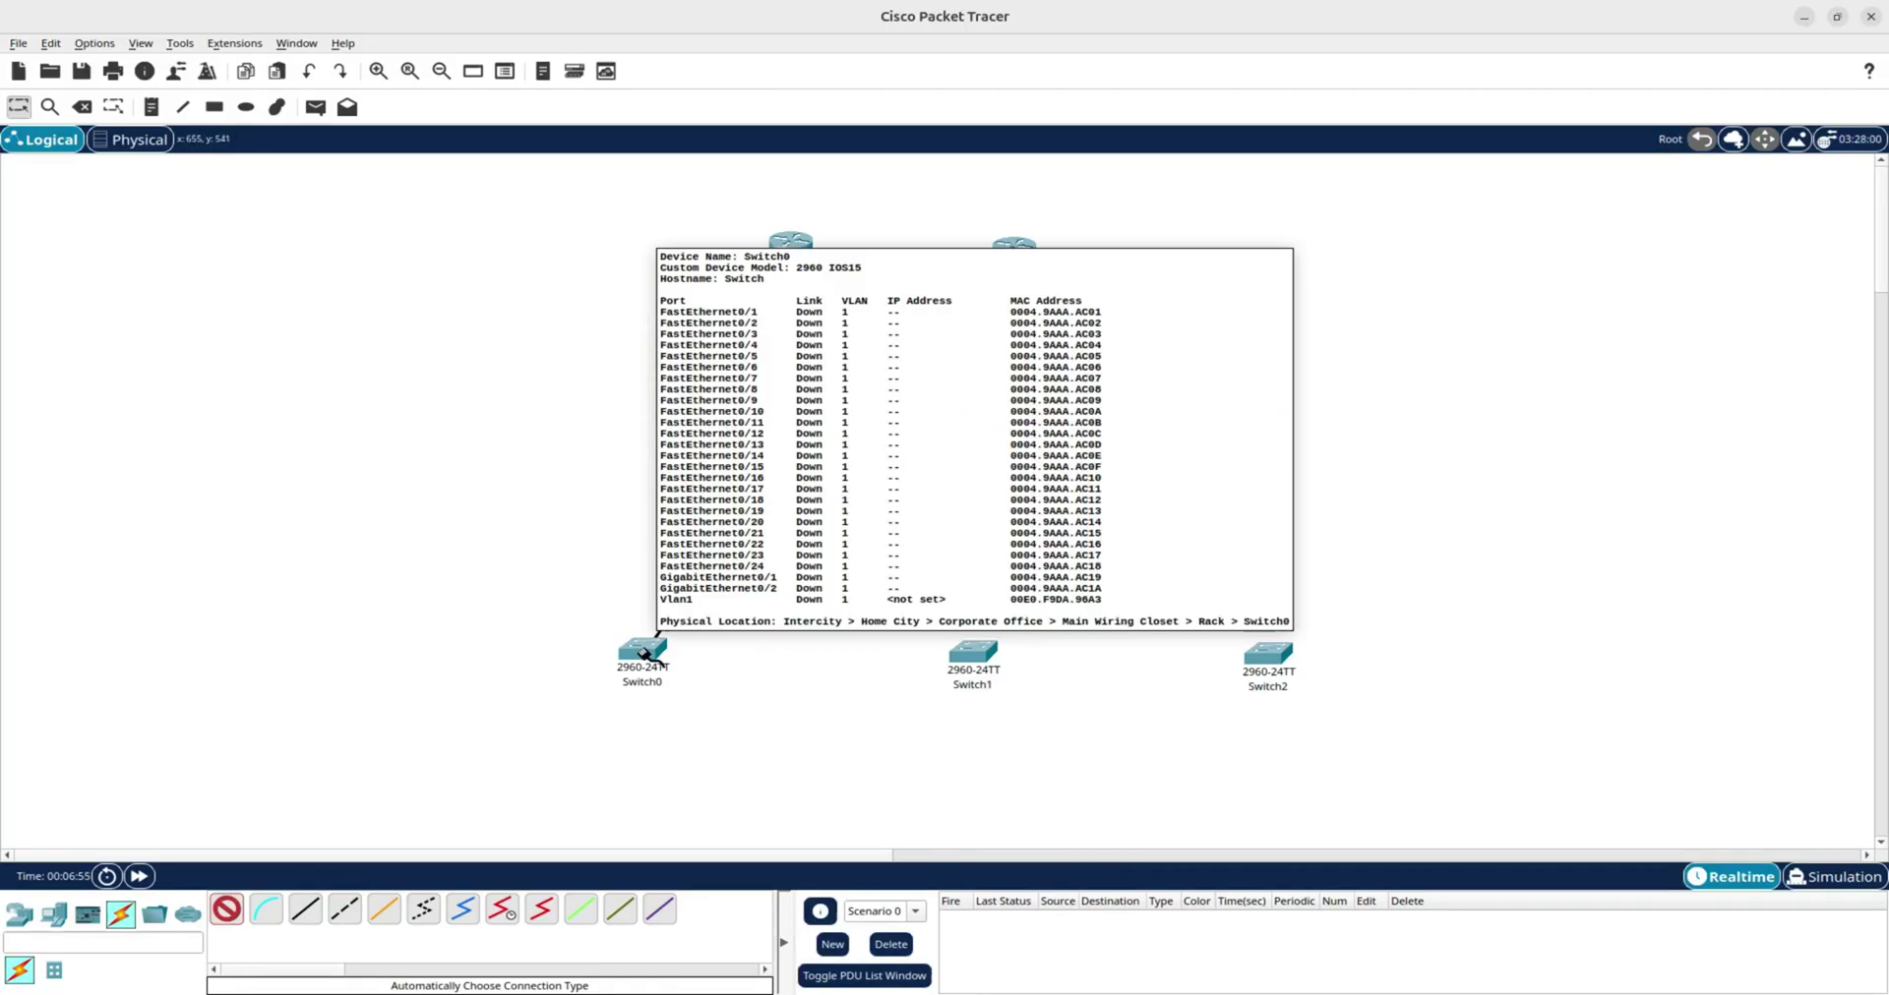
click(794, 423)
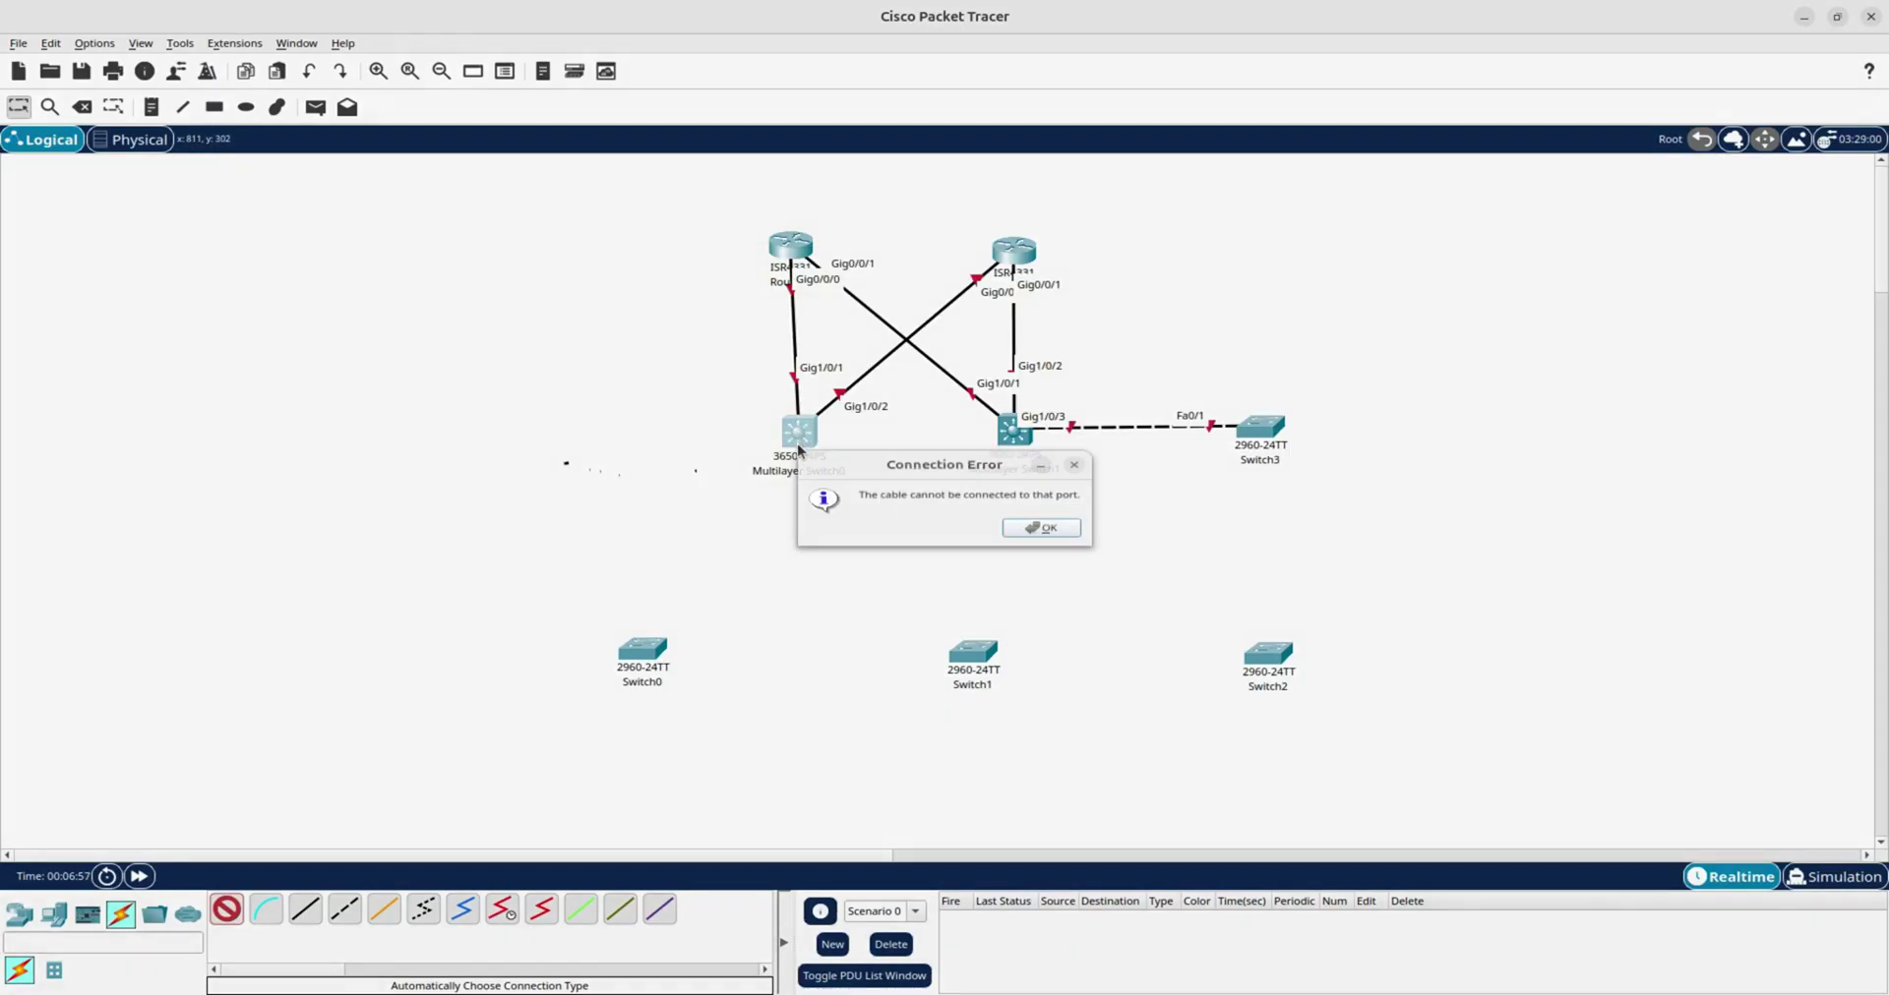
click(1072, 533)
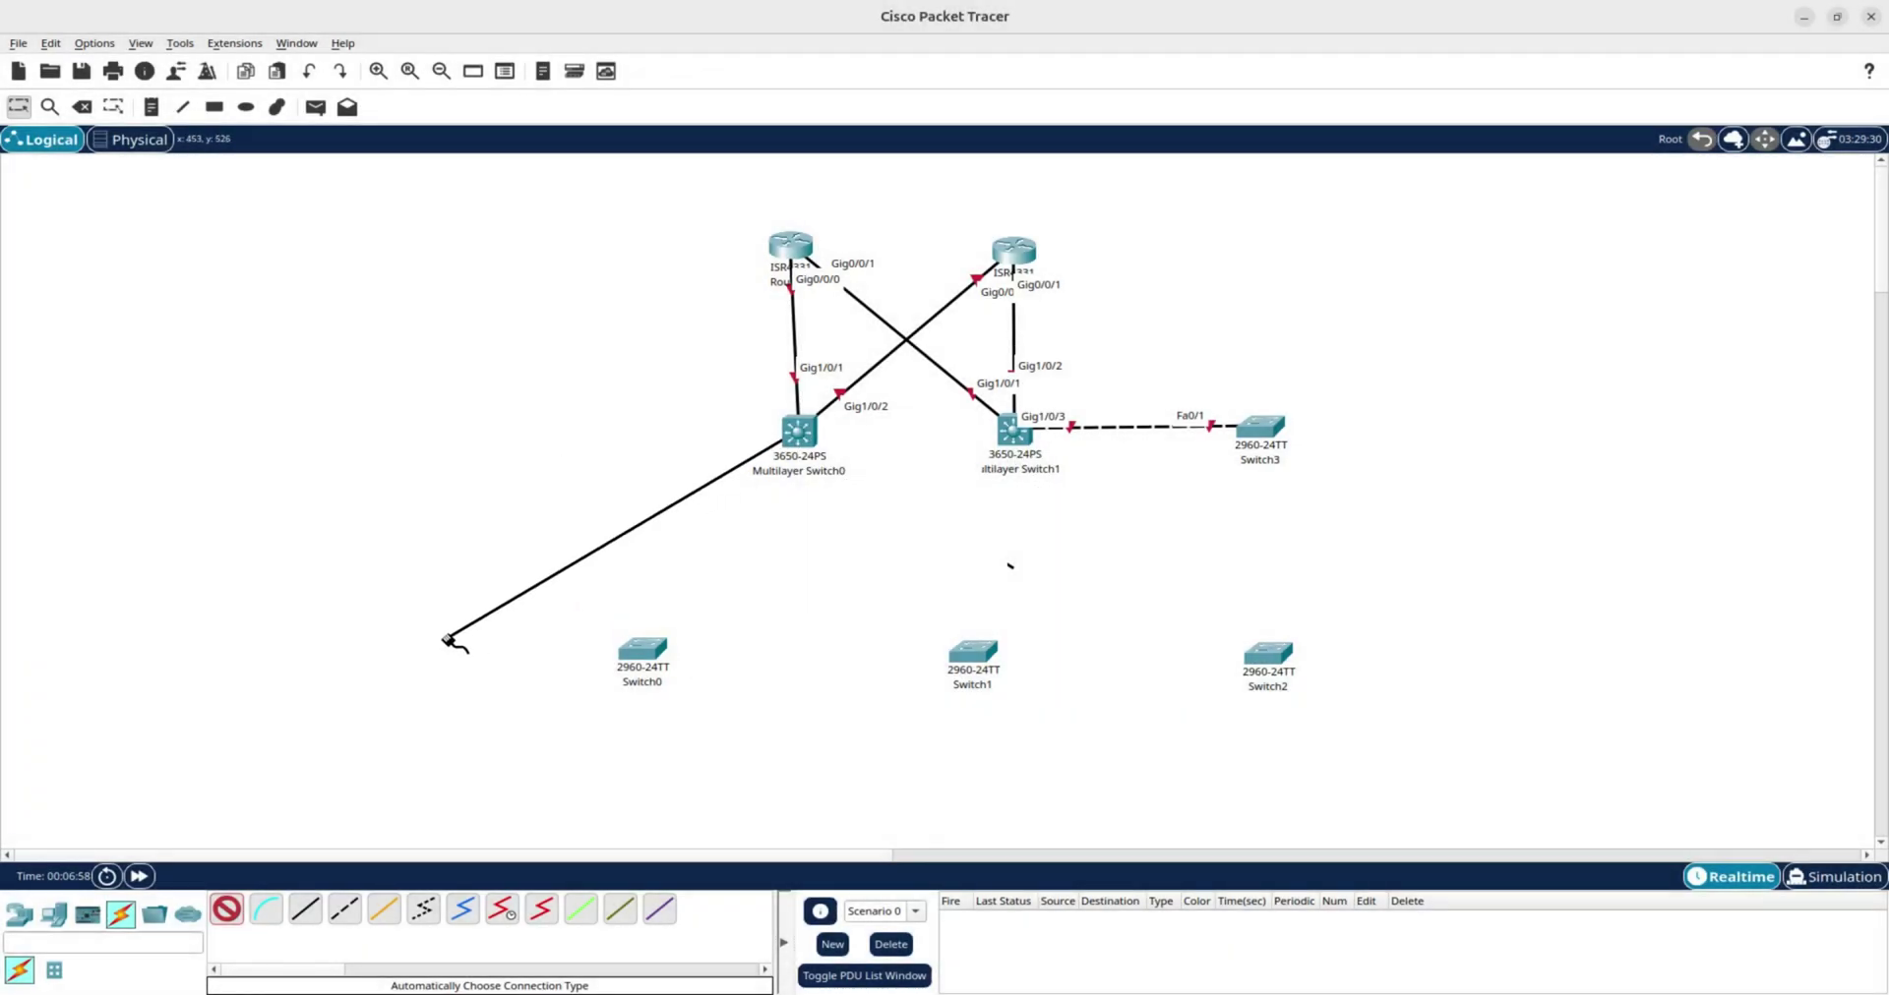
click(792, 432)
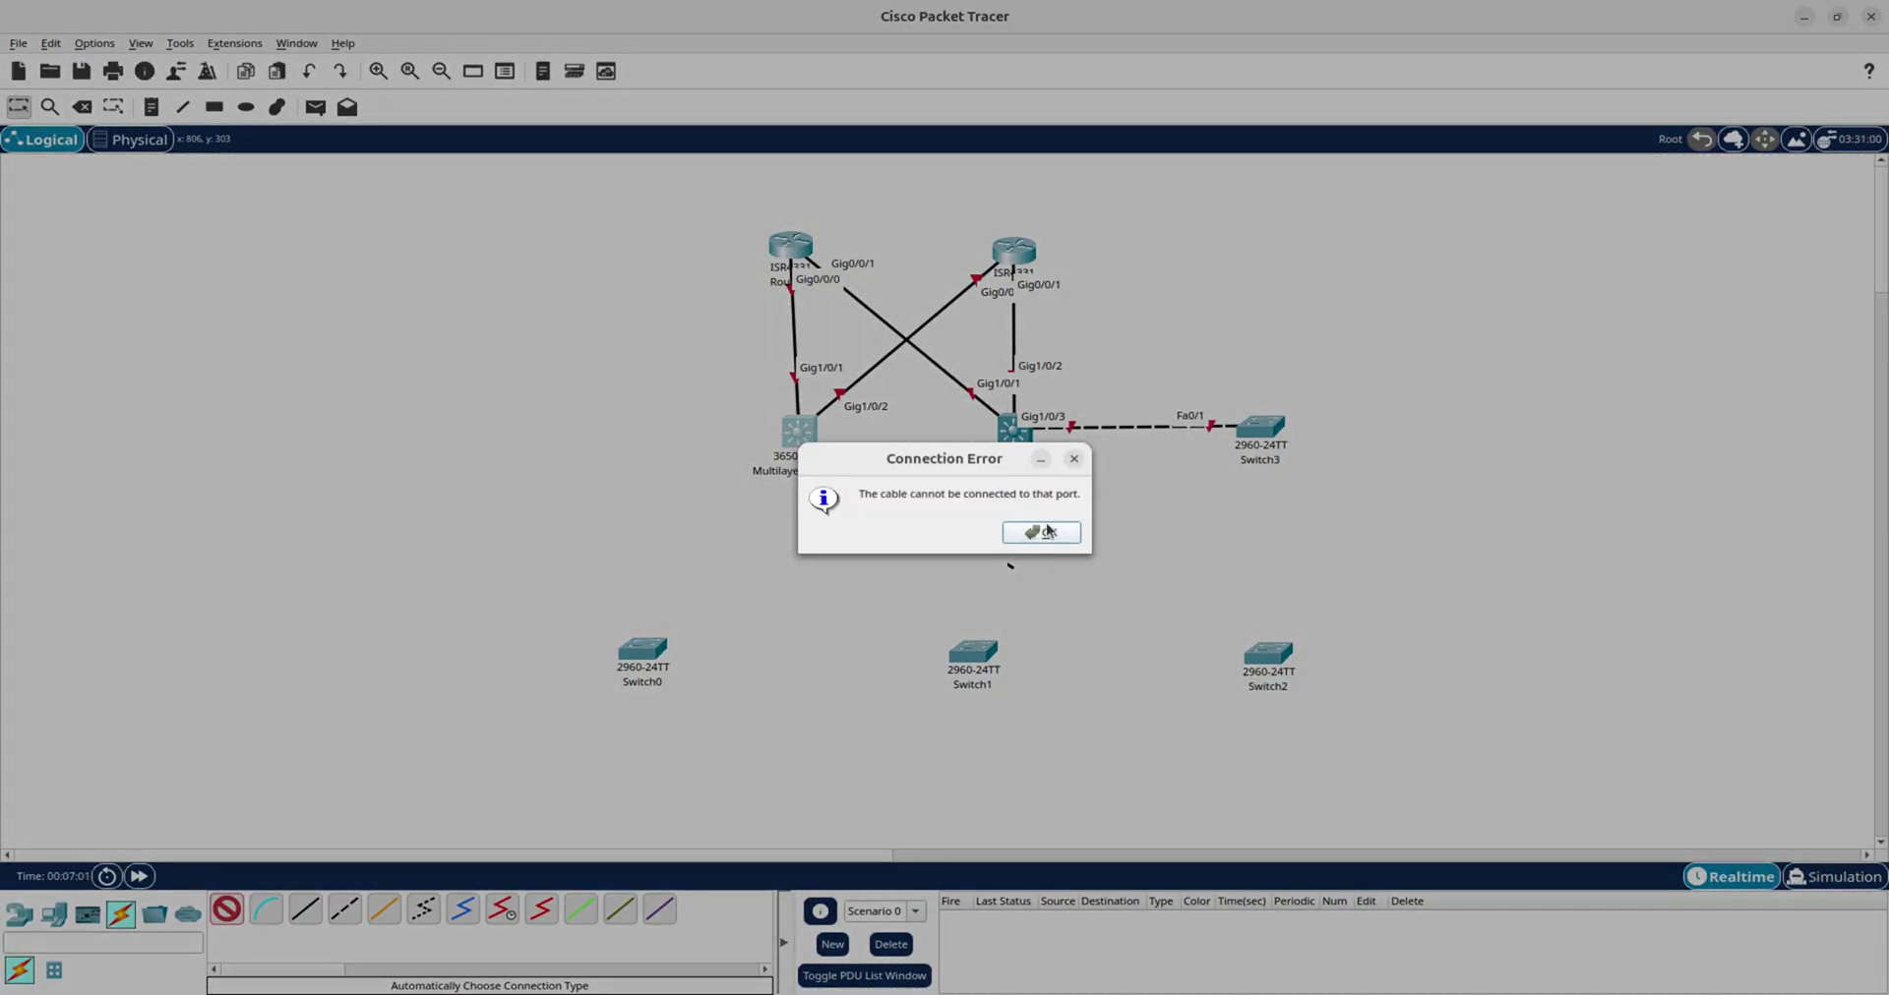
click(1047, 531)
click(234, 906)
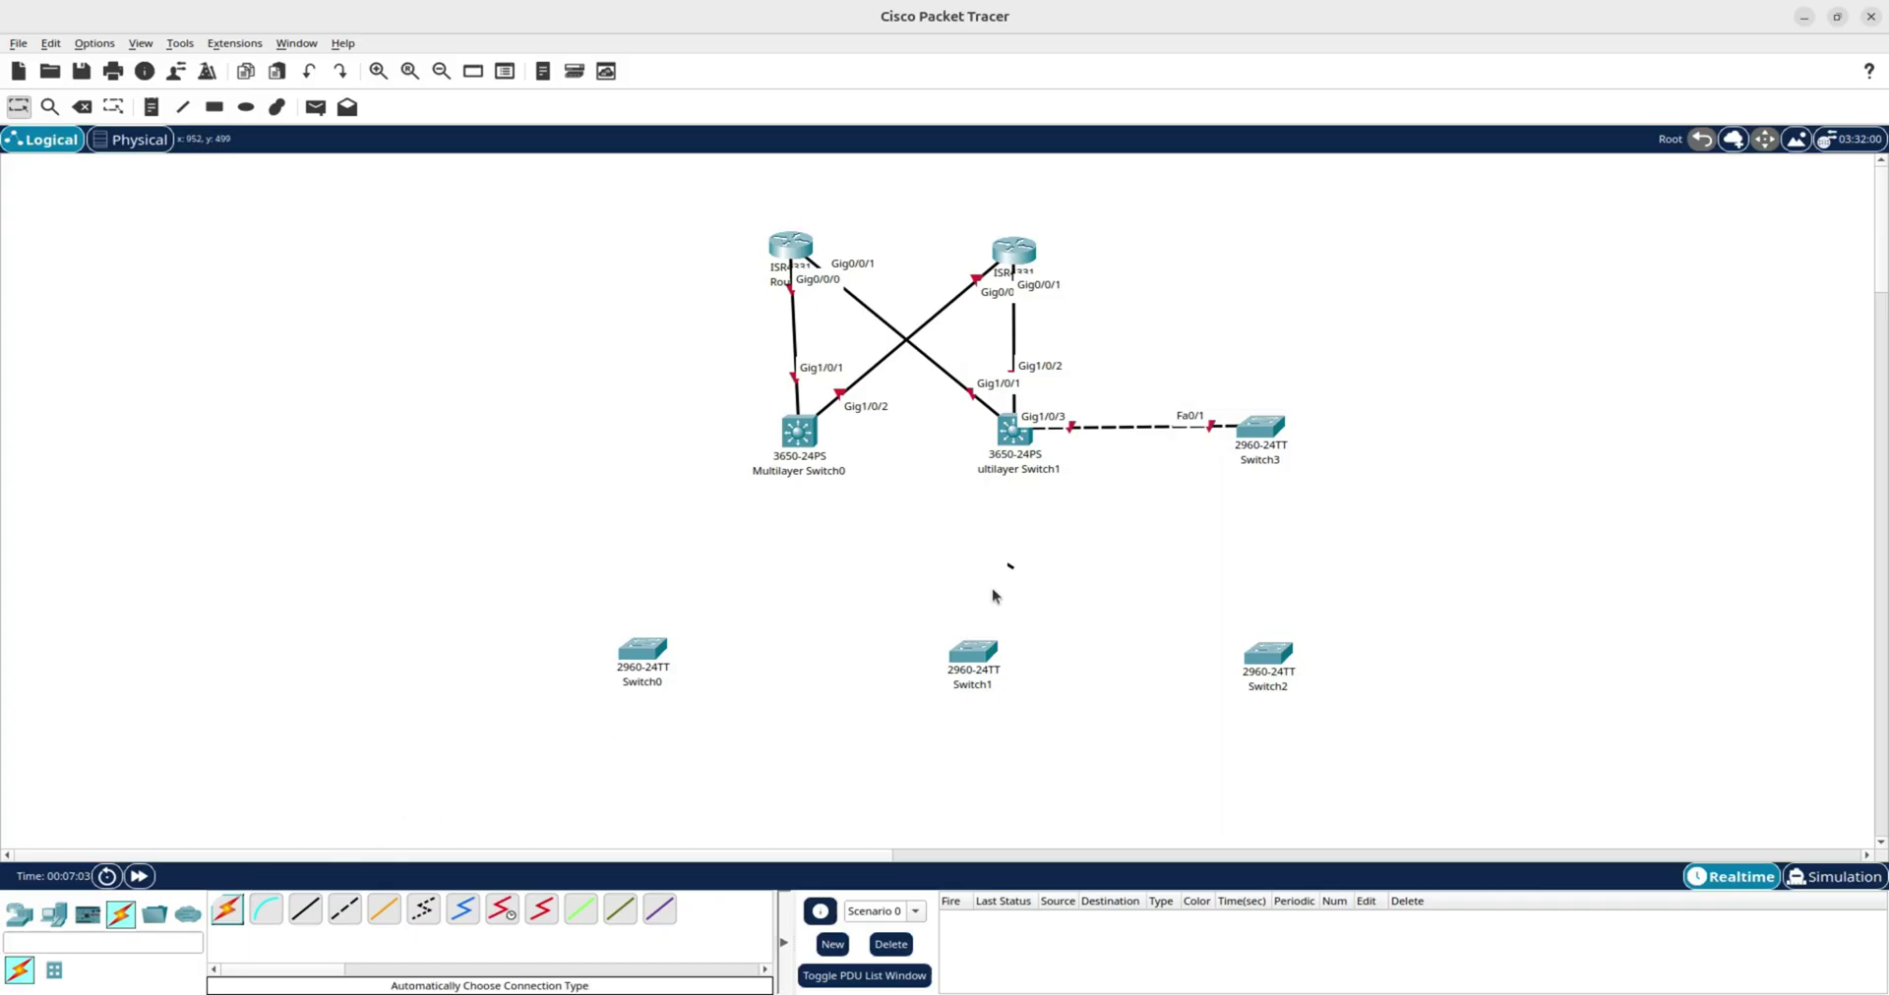
Delete the cable between Multilayer Switch1 and Switch3.
click(81, 106)
click(1141, 427)
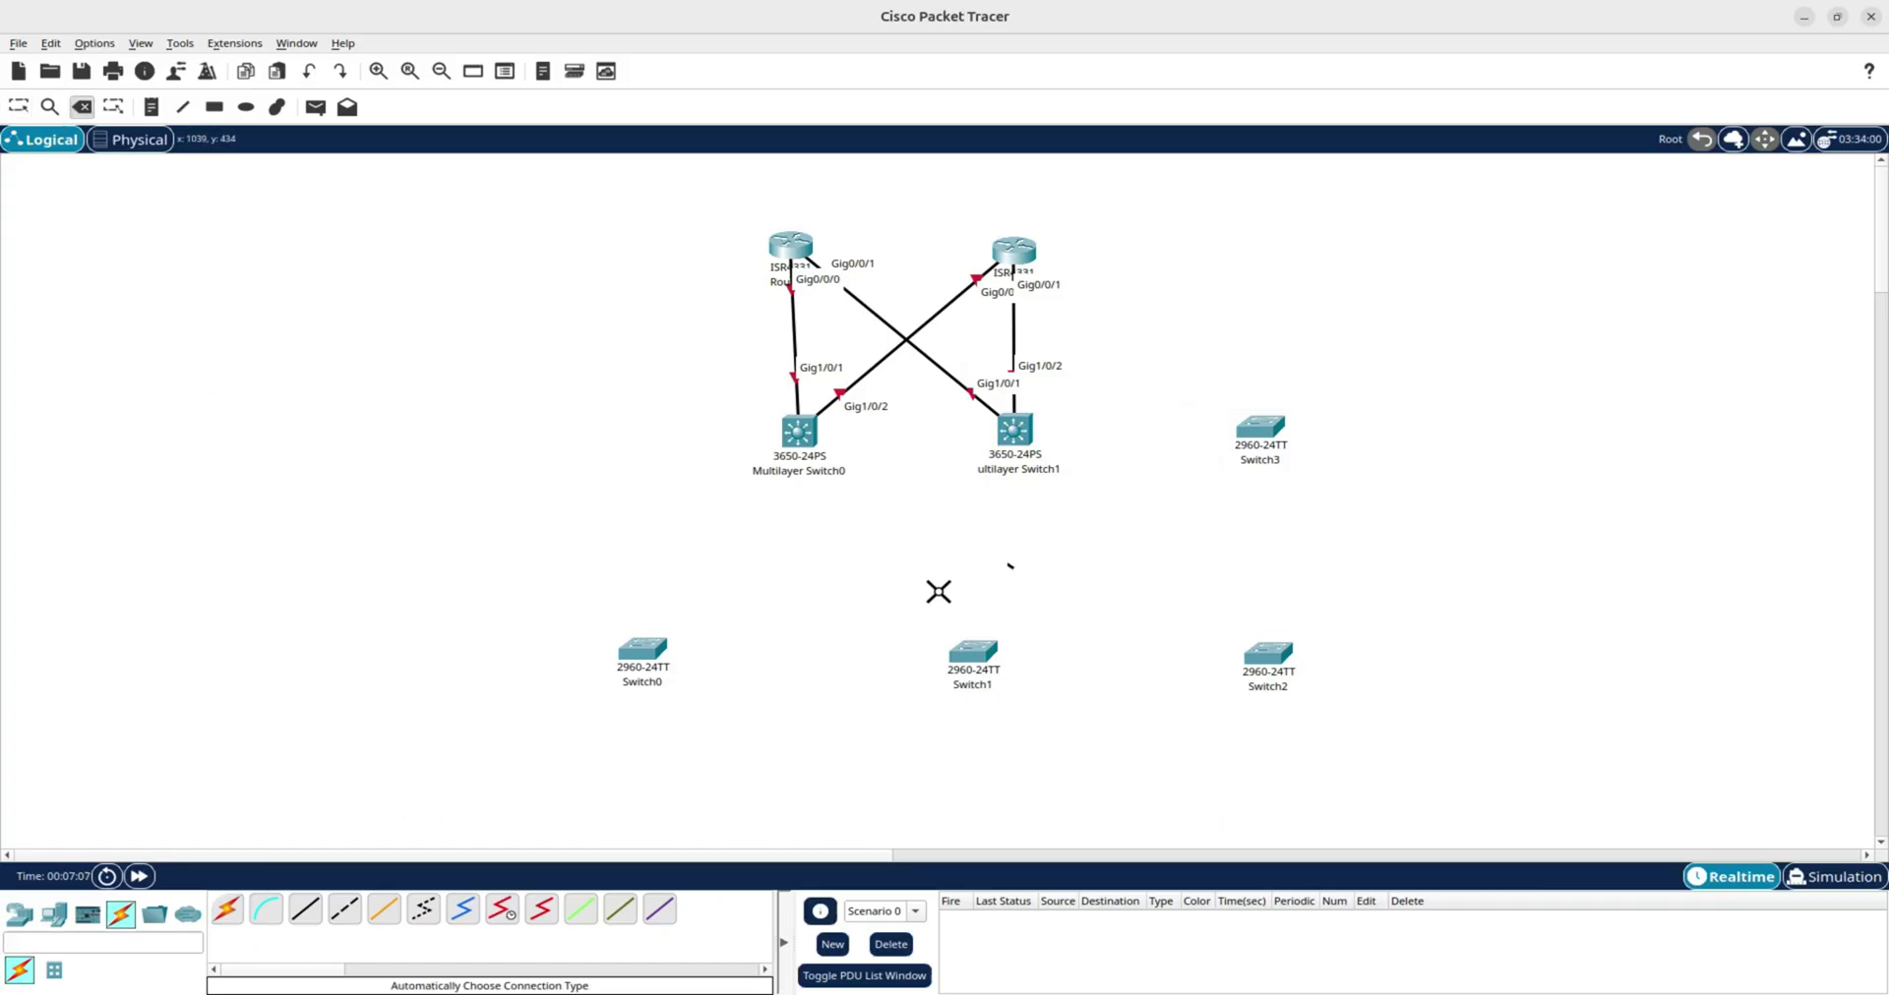
Connect Multilayer Switch0 to Switch0, Switch1 and Switch2 with automatically chosen cables.
click(226, 909)
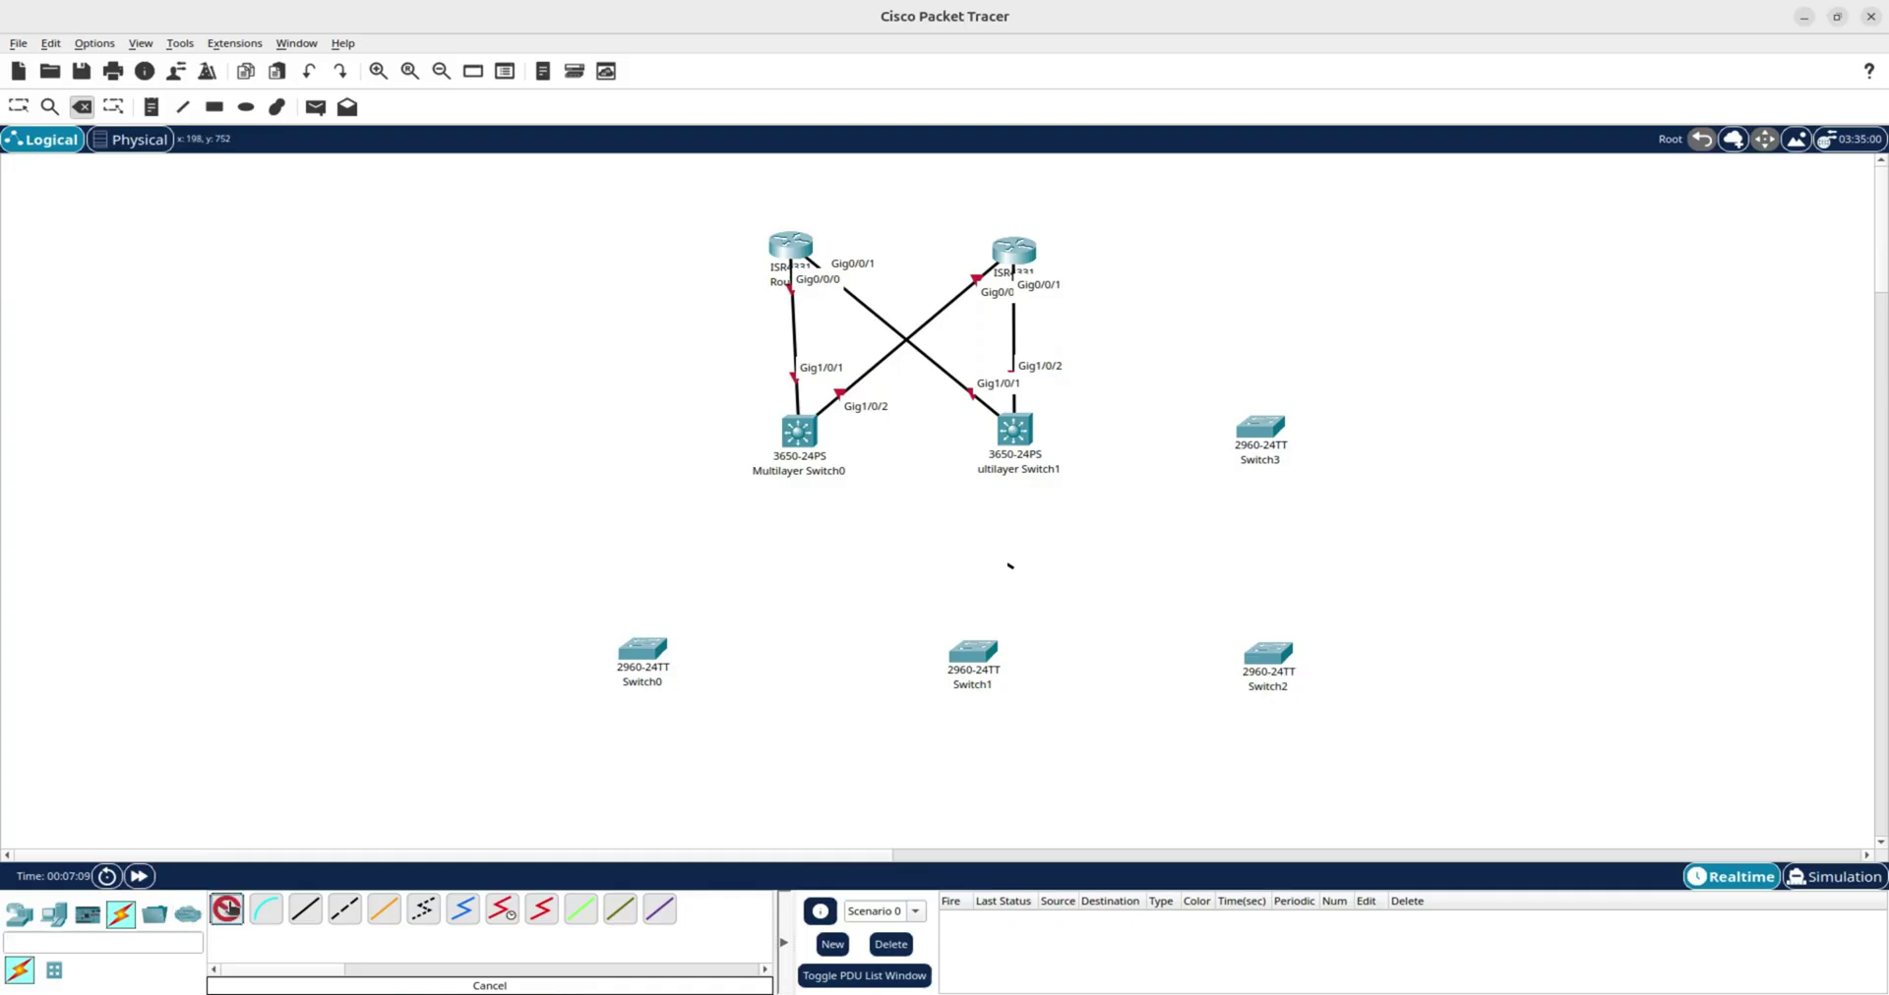
click(805, 429)
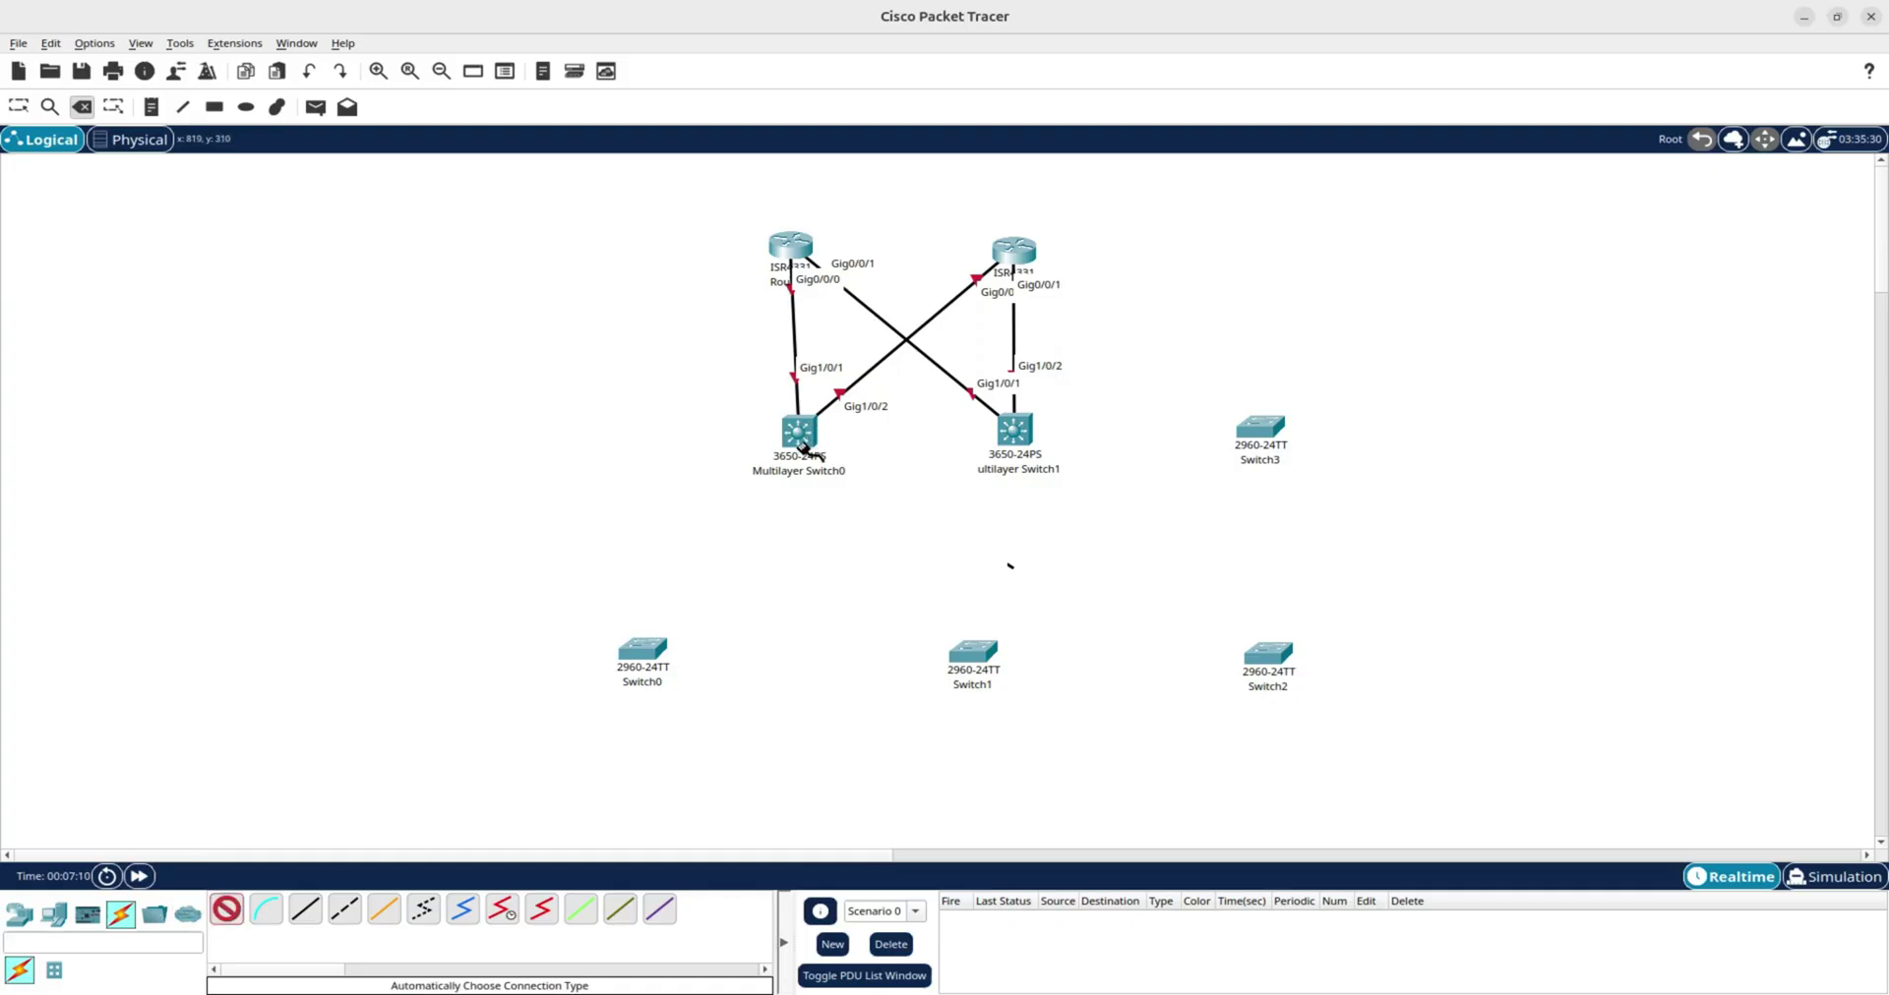
click(642, 651)
click(226, 911)
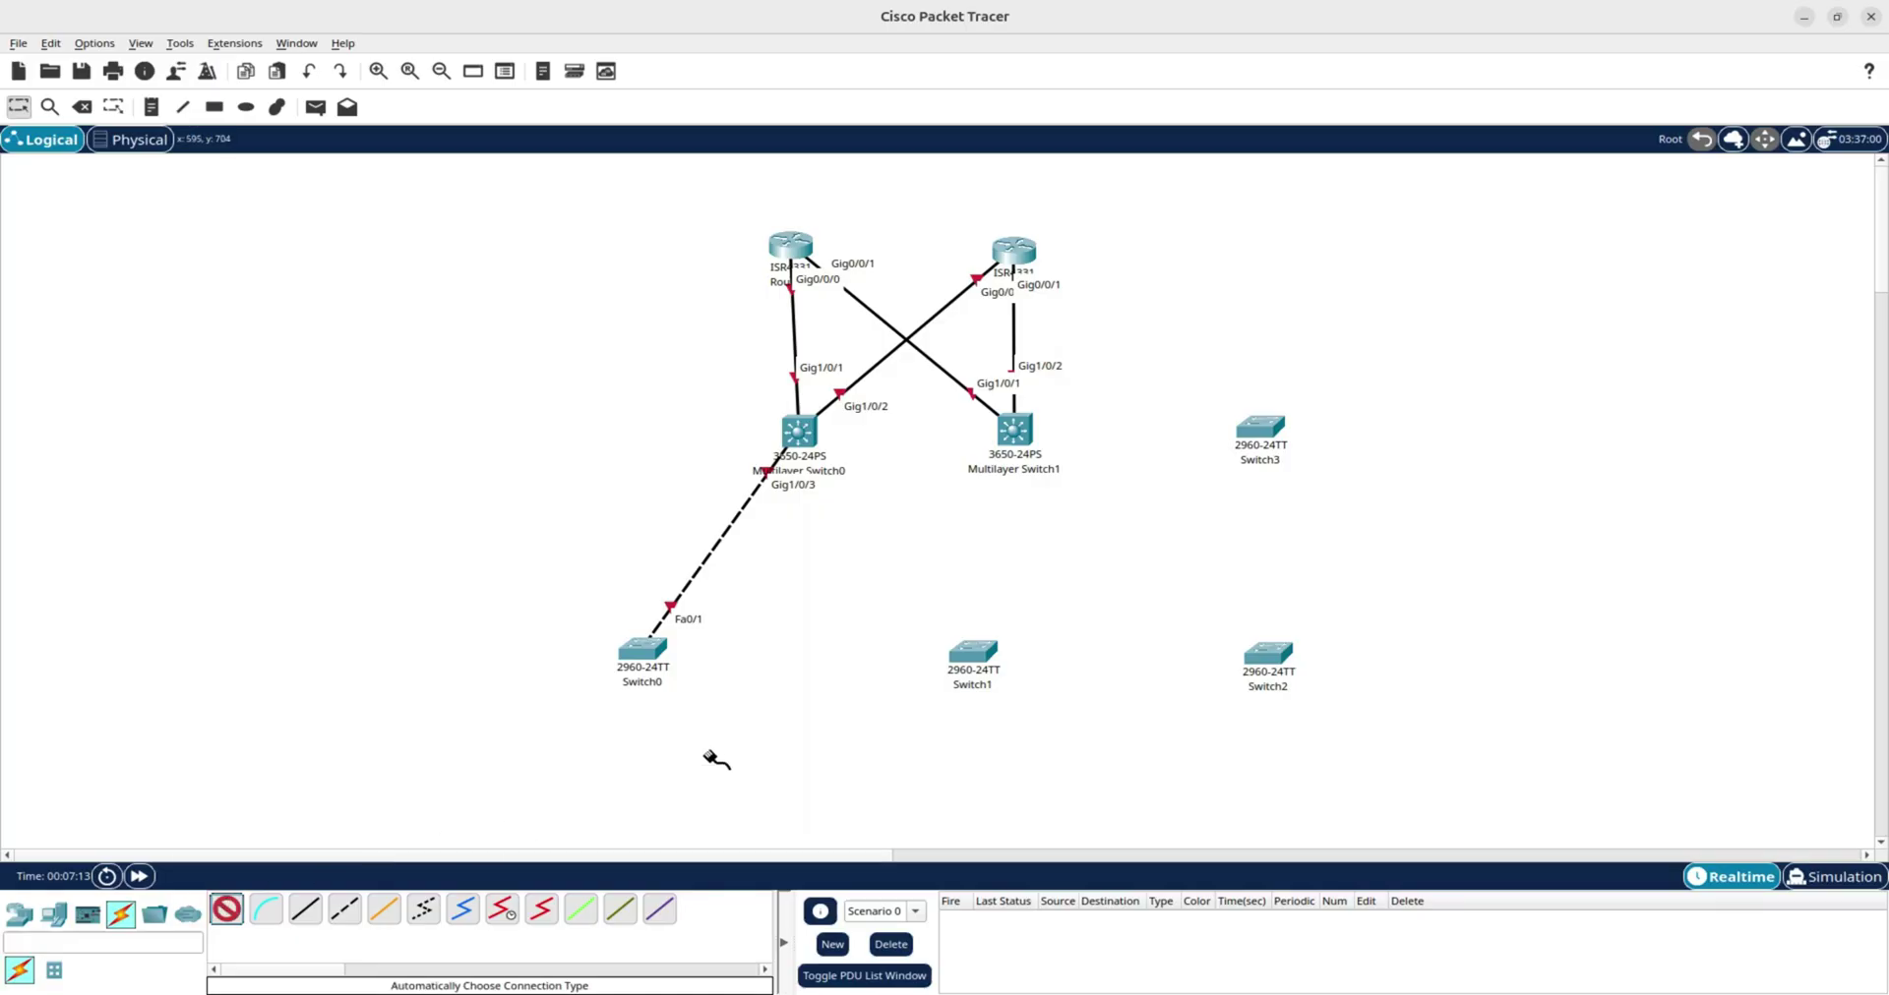
click(799, 431)
click(971, 652)
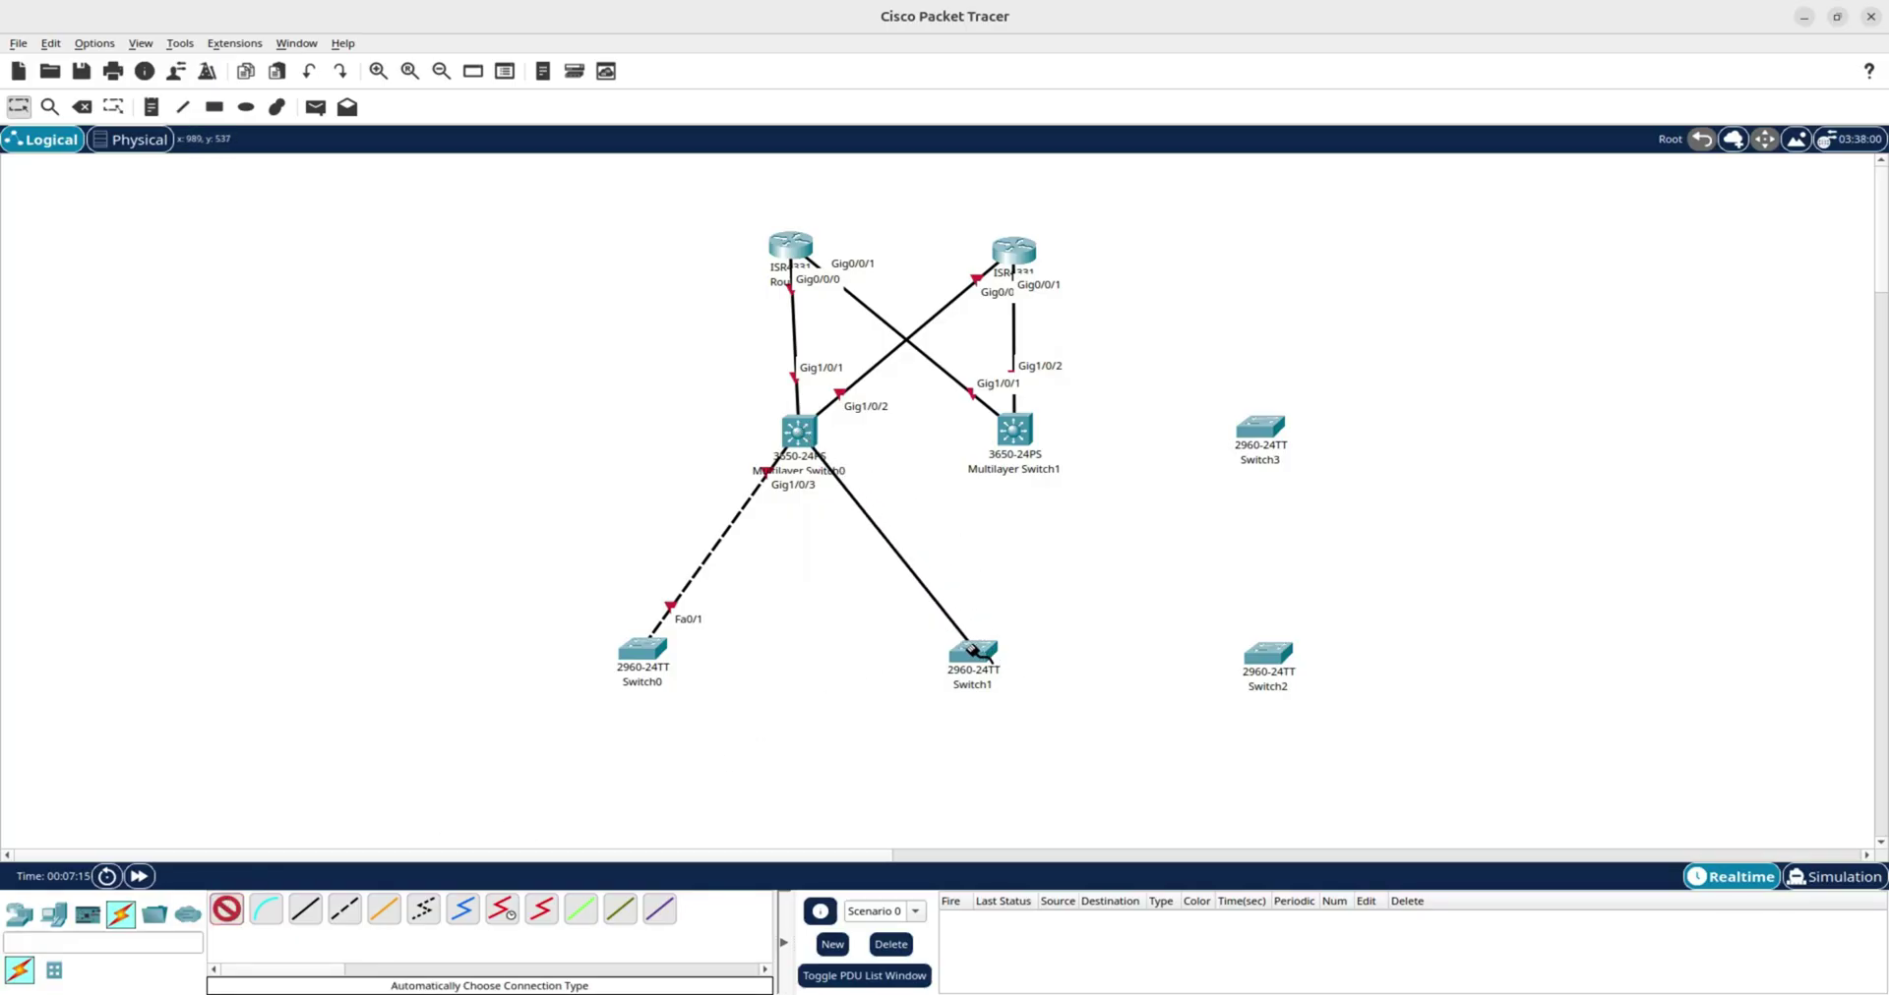
click(226, 911)
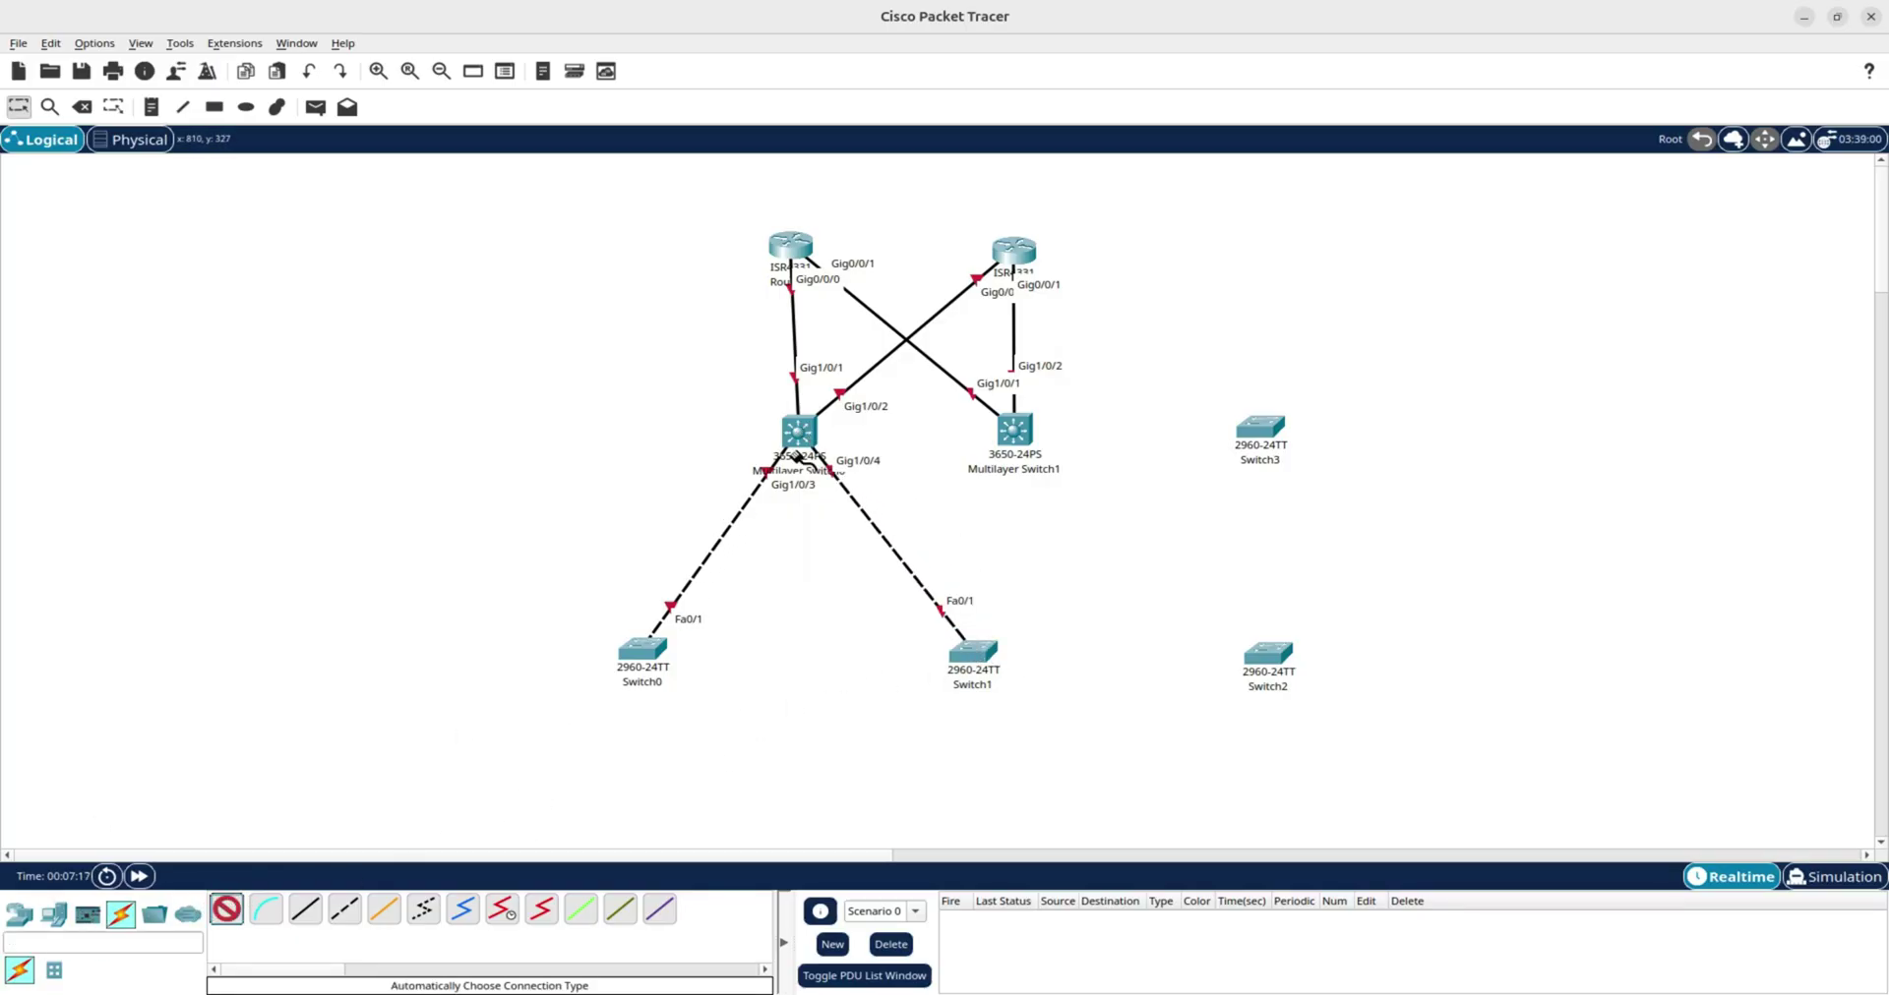
click(804, 438)
click(1279, 661)
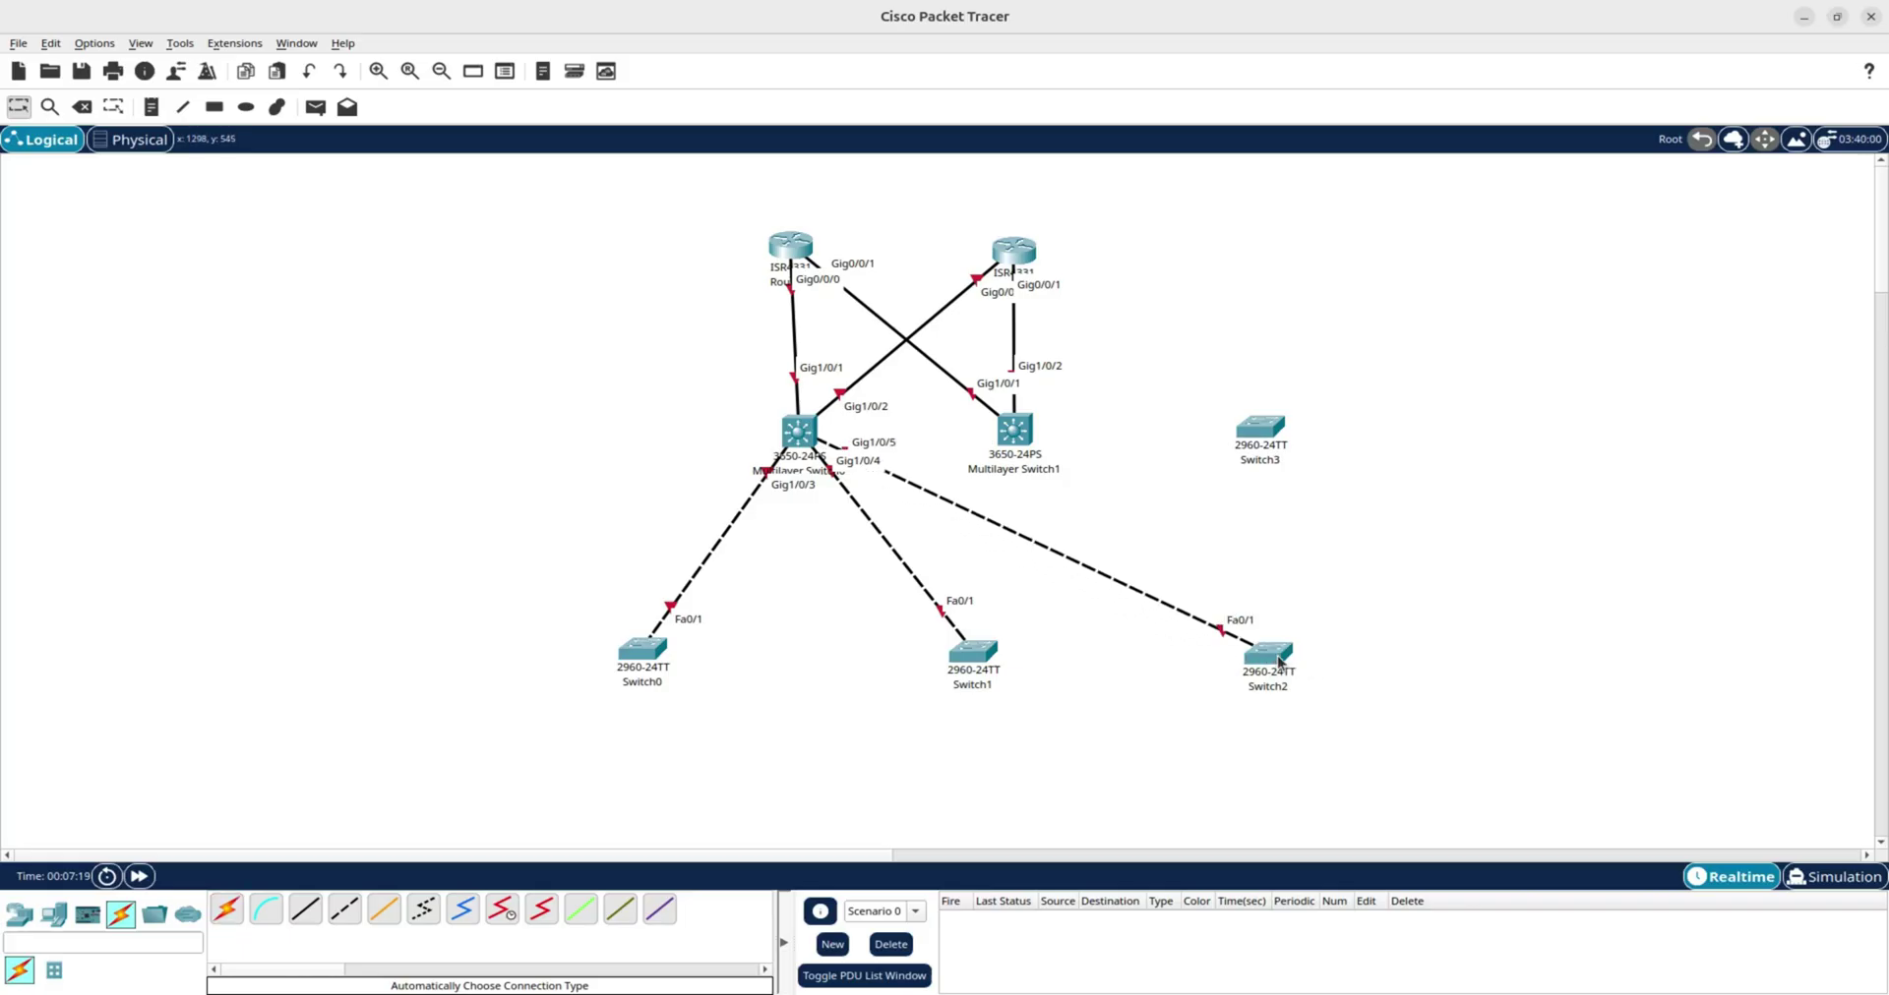
Connect Multilayer Switch1 to Switch0, Switch1 and Switch2 with automatically chosen cables.
click(239, 916)
click(1009, 440)
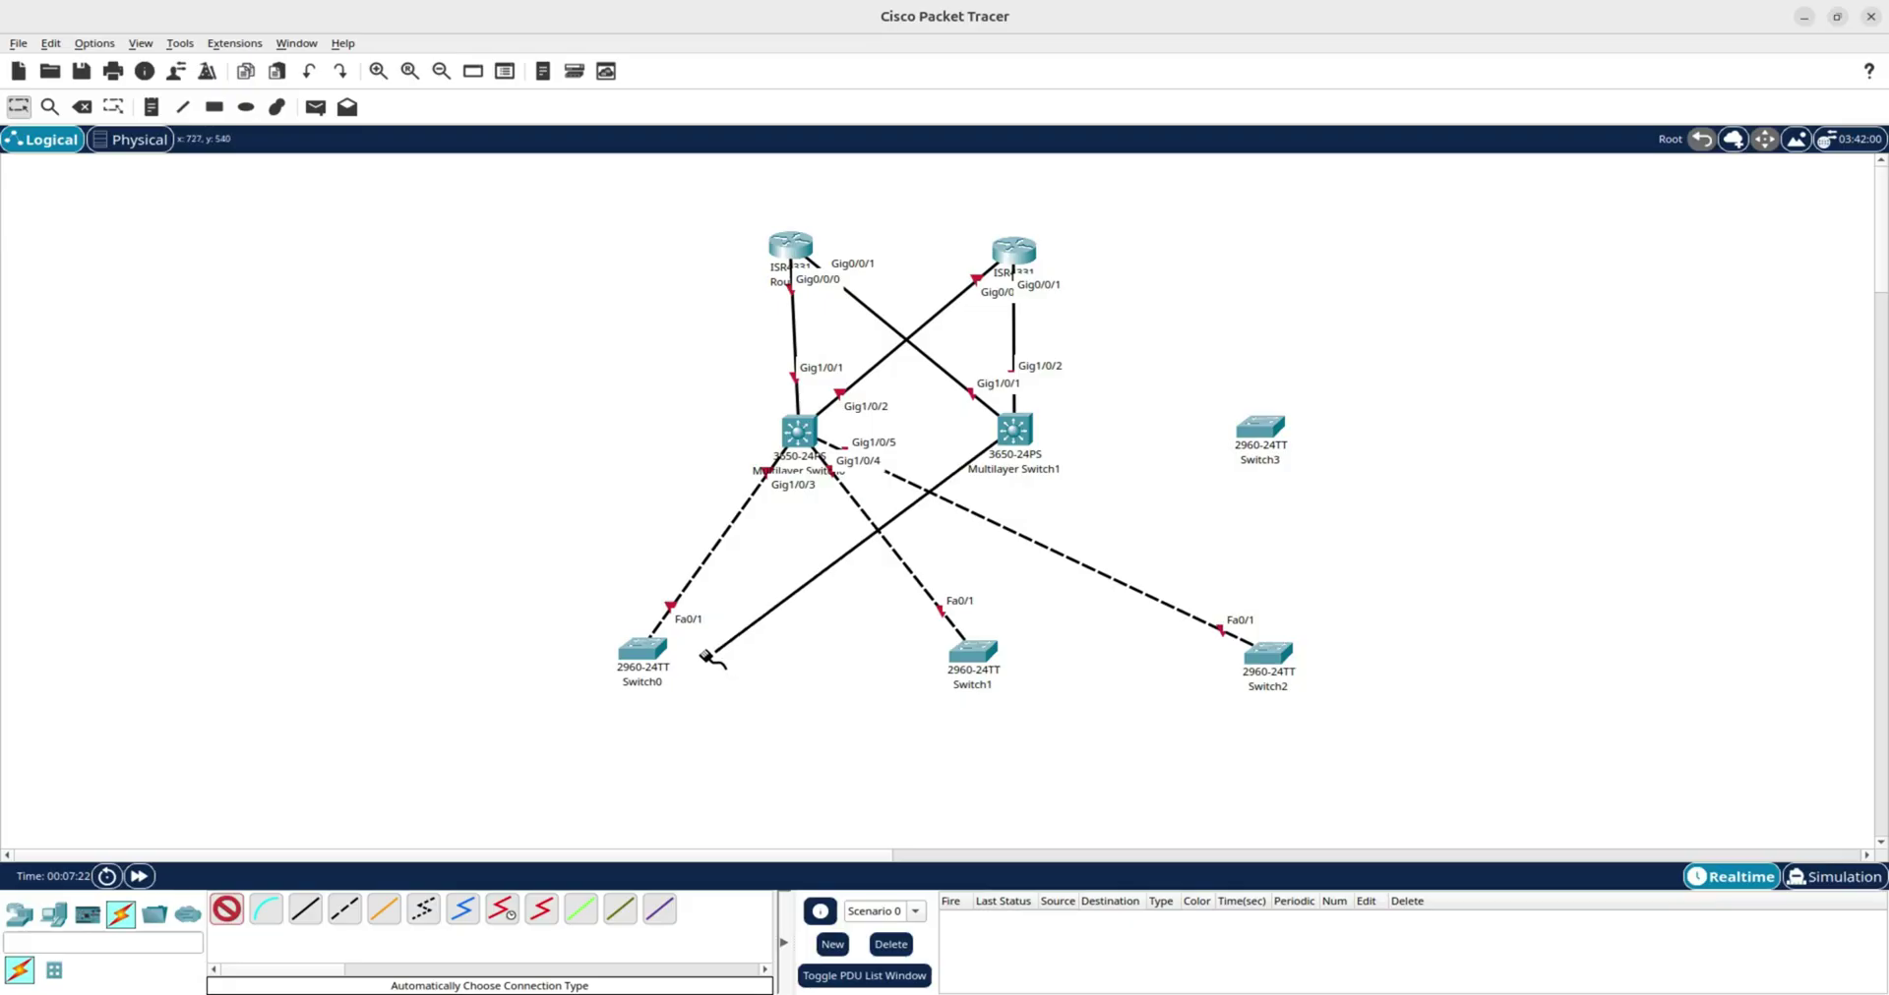
click(651, 655)
click(228, 912)
click(1013, 436)
click(973, 652)
click(236, 900)
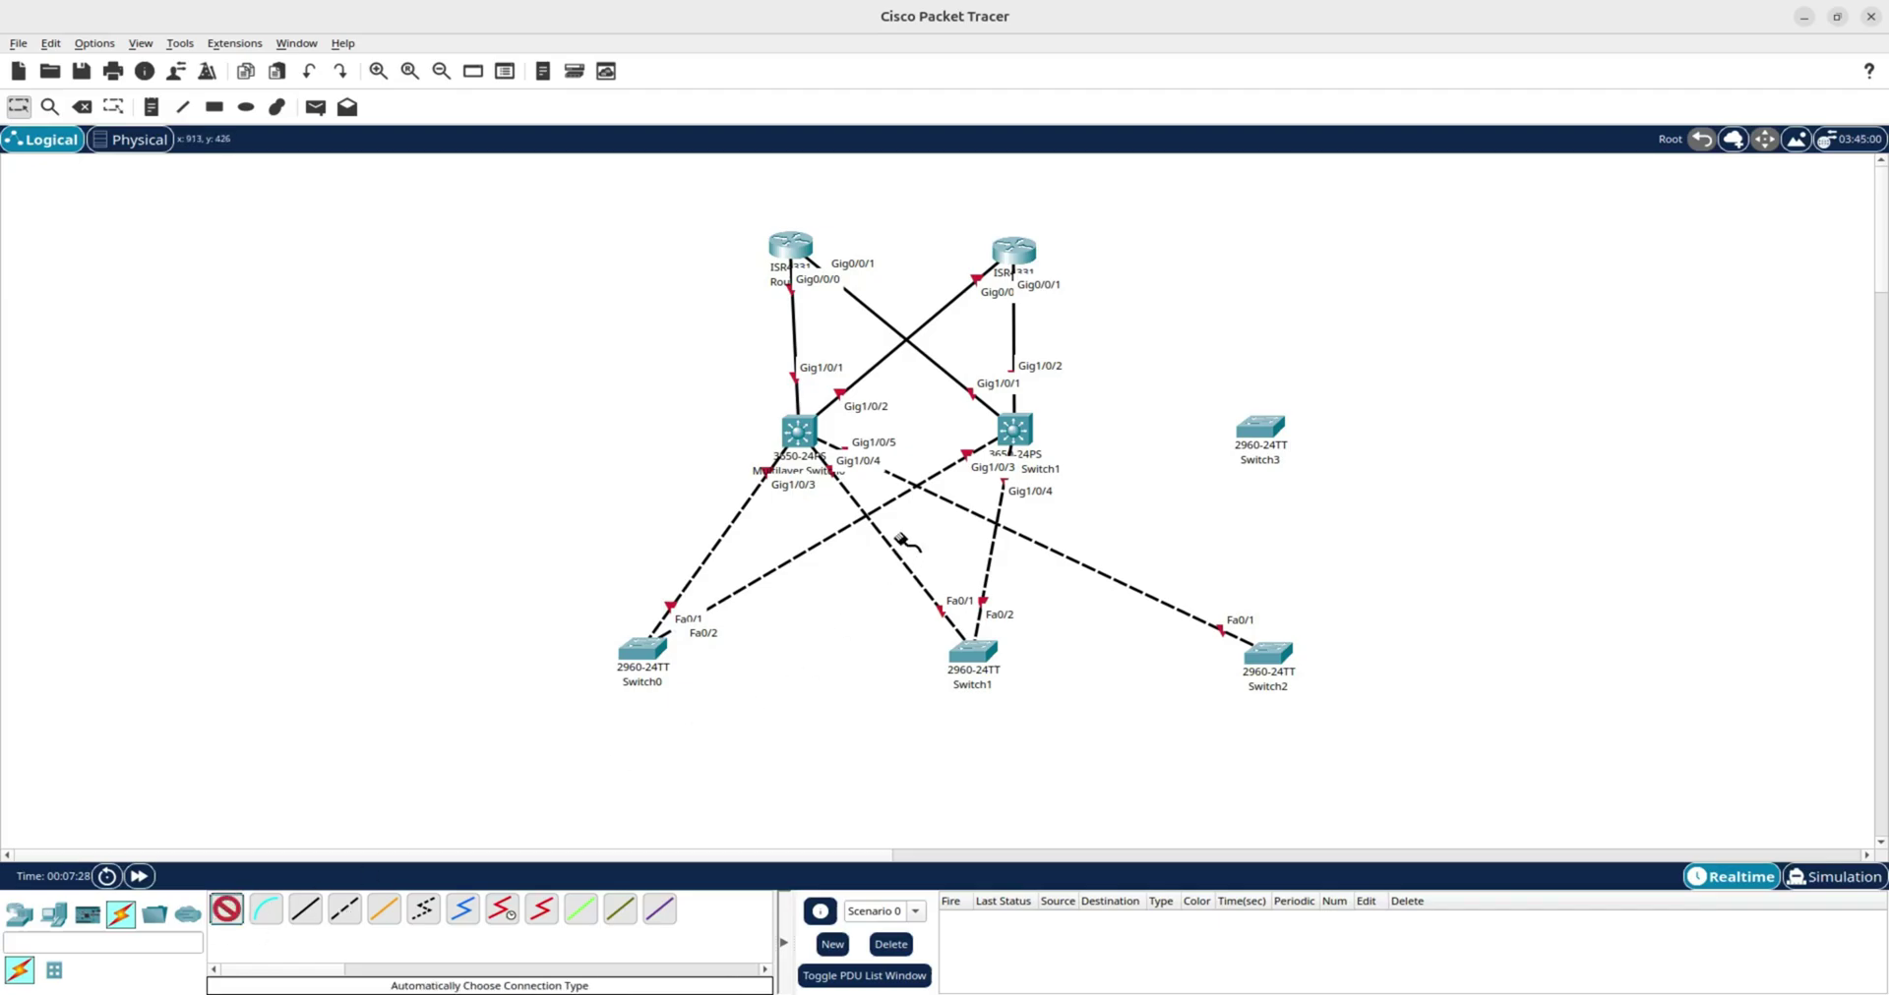
click(1021, 438)
click(1266, 651)
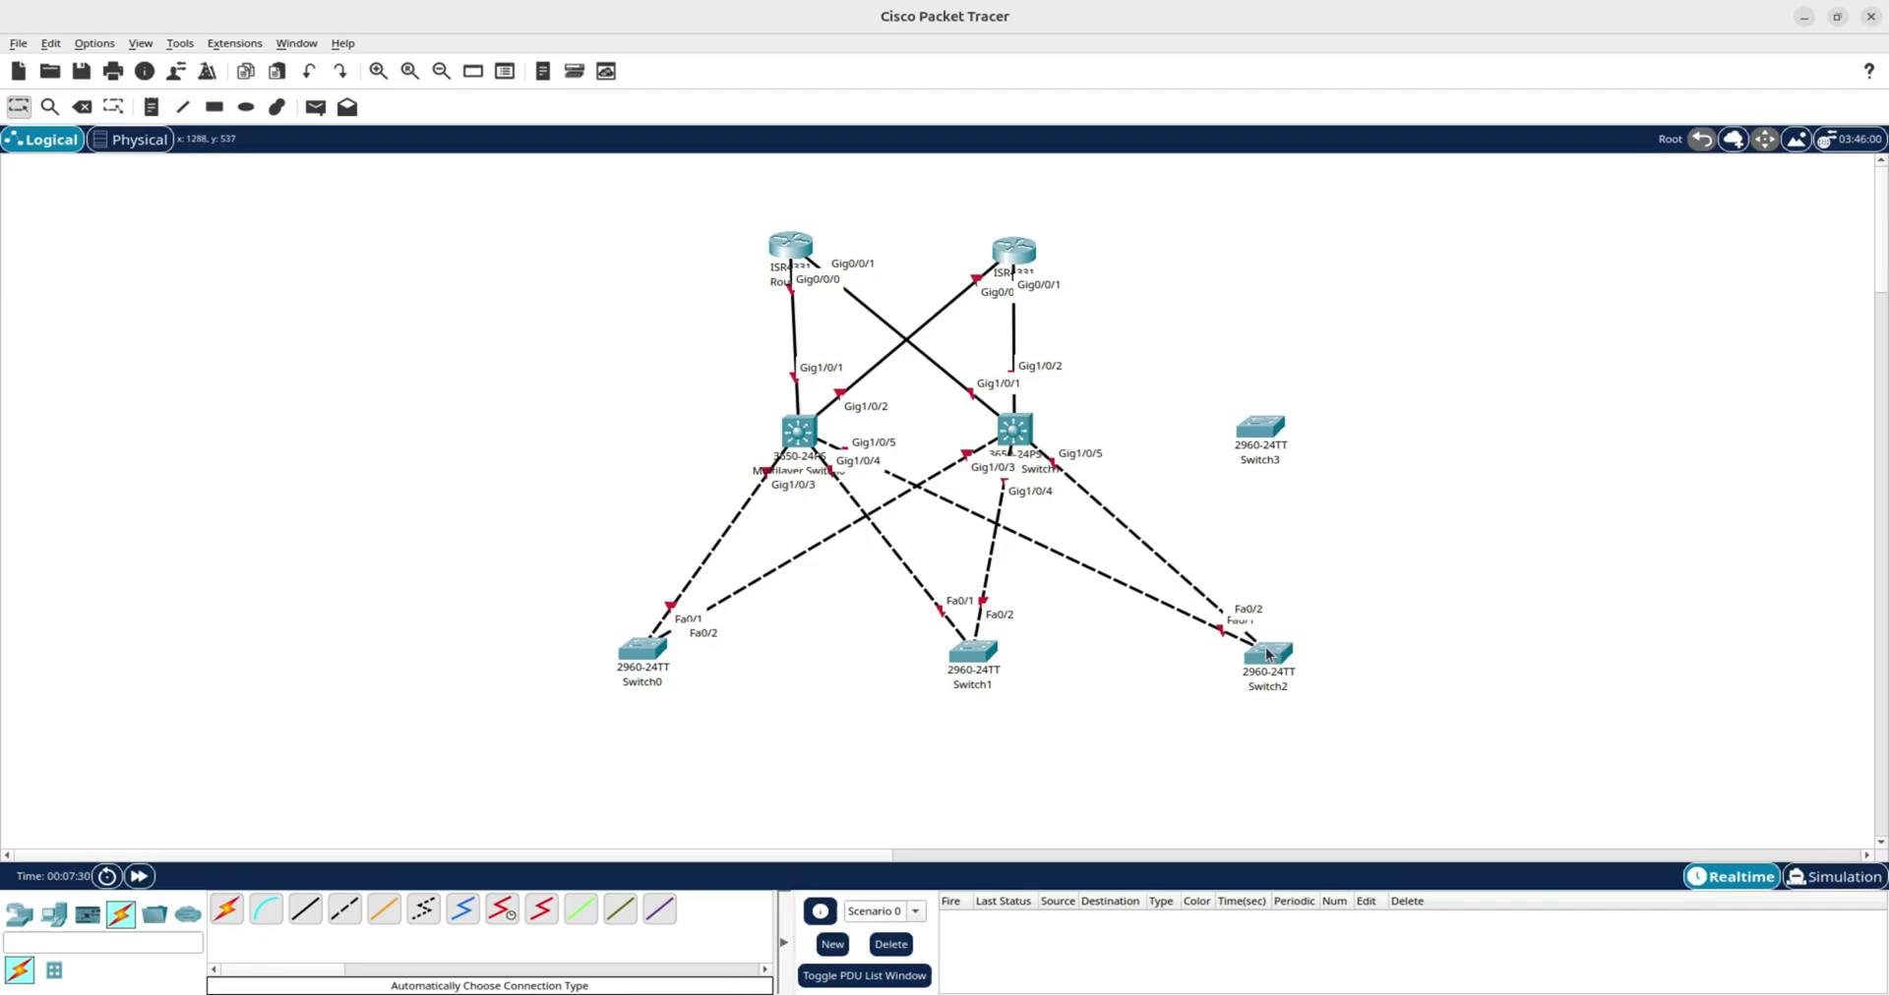
Shift Switch2, Switch1 and Switch3 slightly to even out the spacing of the access switches.
drag(1267, 651, 1247, 647)
drag(971, 661, 943, 666)
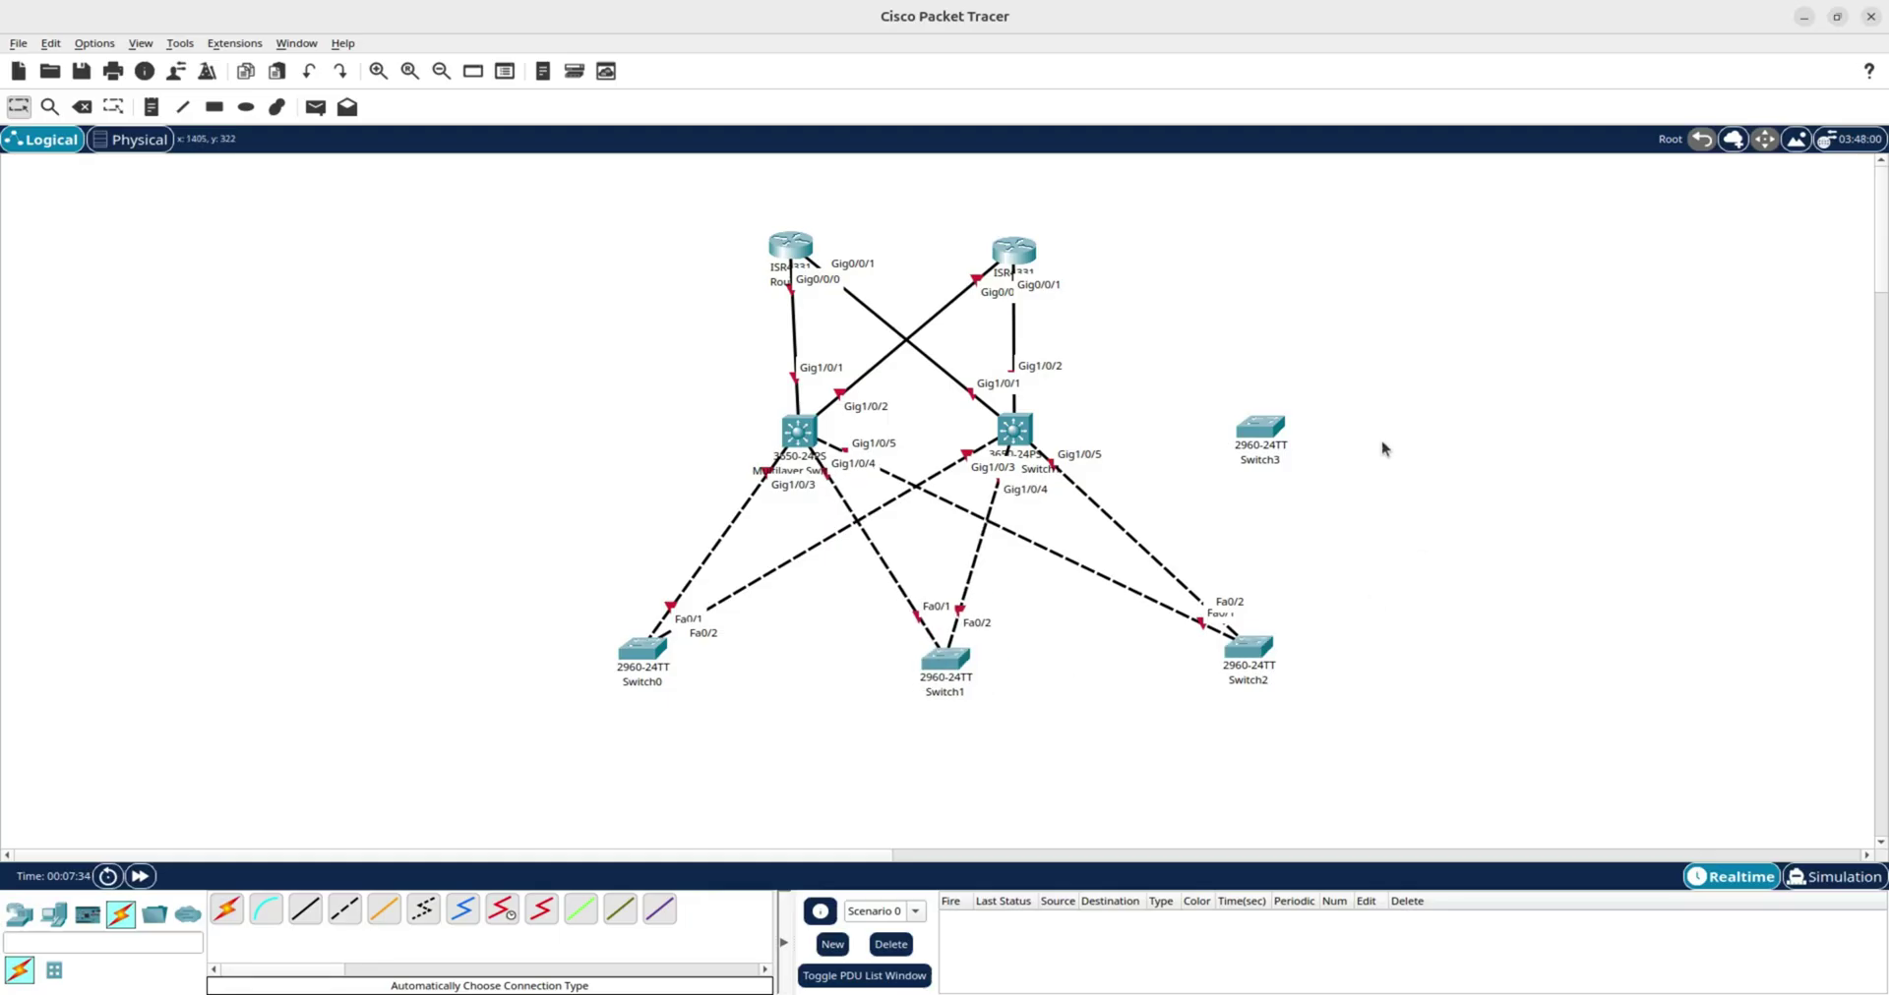
drag(1274, 434, 1265, 424)
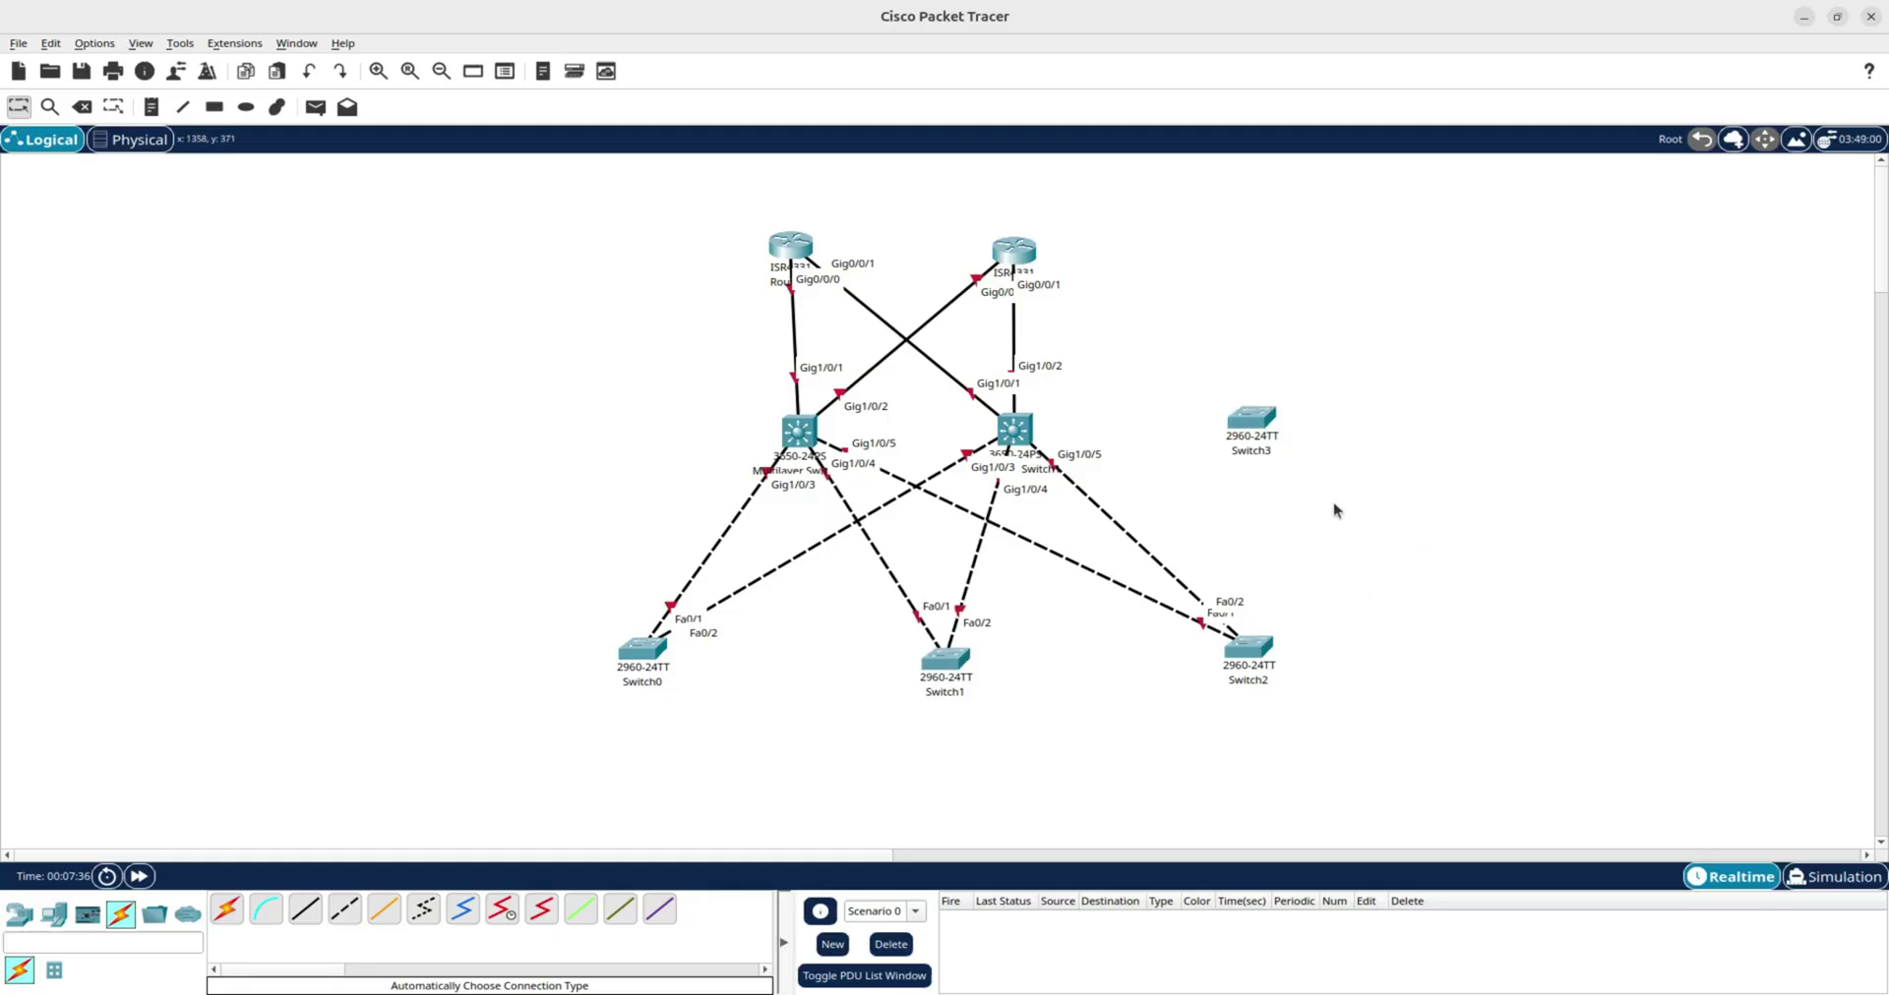
Connect Multilayer Switch1 to Switch3 with an automatically chosen cable.
click(226, 909)
click(1018, 432)
click(1244, 423)
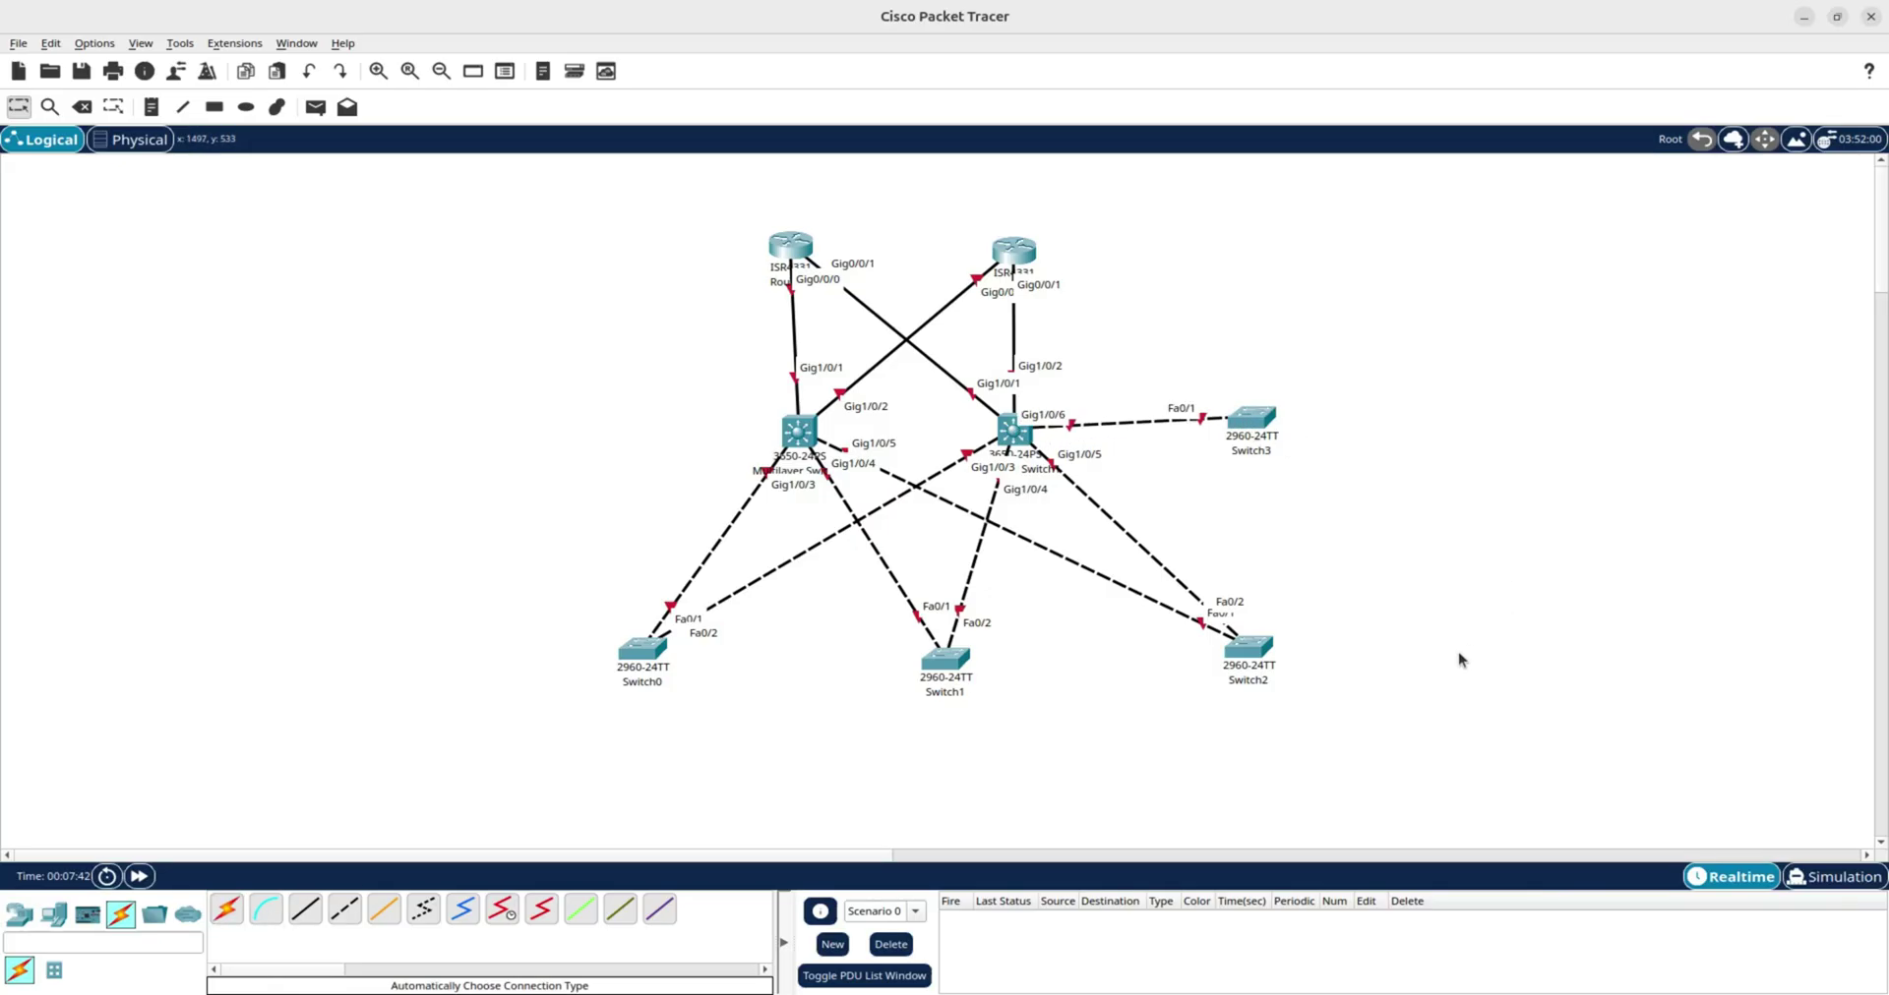
Spread the topology out by moving Router0, Multilayer Switch0 and Switch0 further left, and respace Switch1 and Switch2 along the access row.
drag(658, 201, 703, 443)
click(768, 704)
drag(616, 677, 500, 679)
drag(930, 667, 882, 679)
click(1247, 657)
drag(1247, 657, 1275, 661)
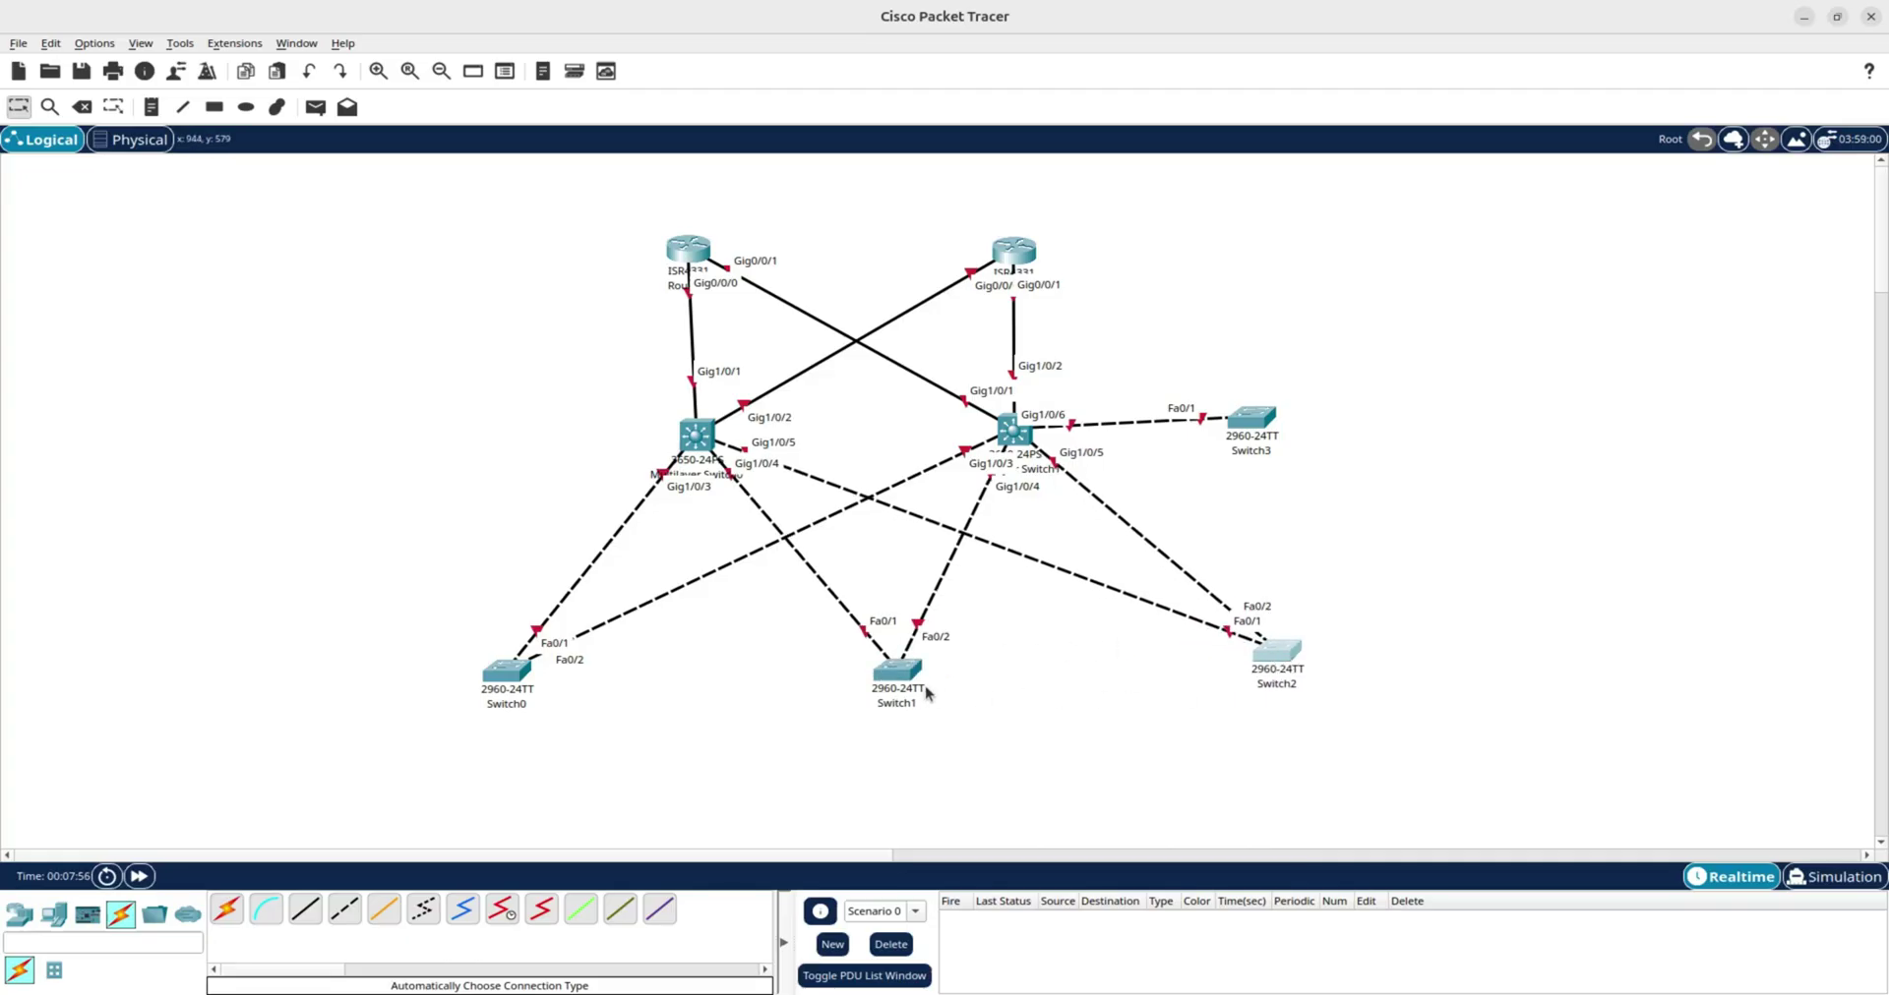
drag(902, 679, 920, 675)
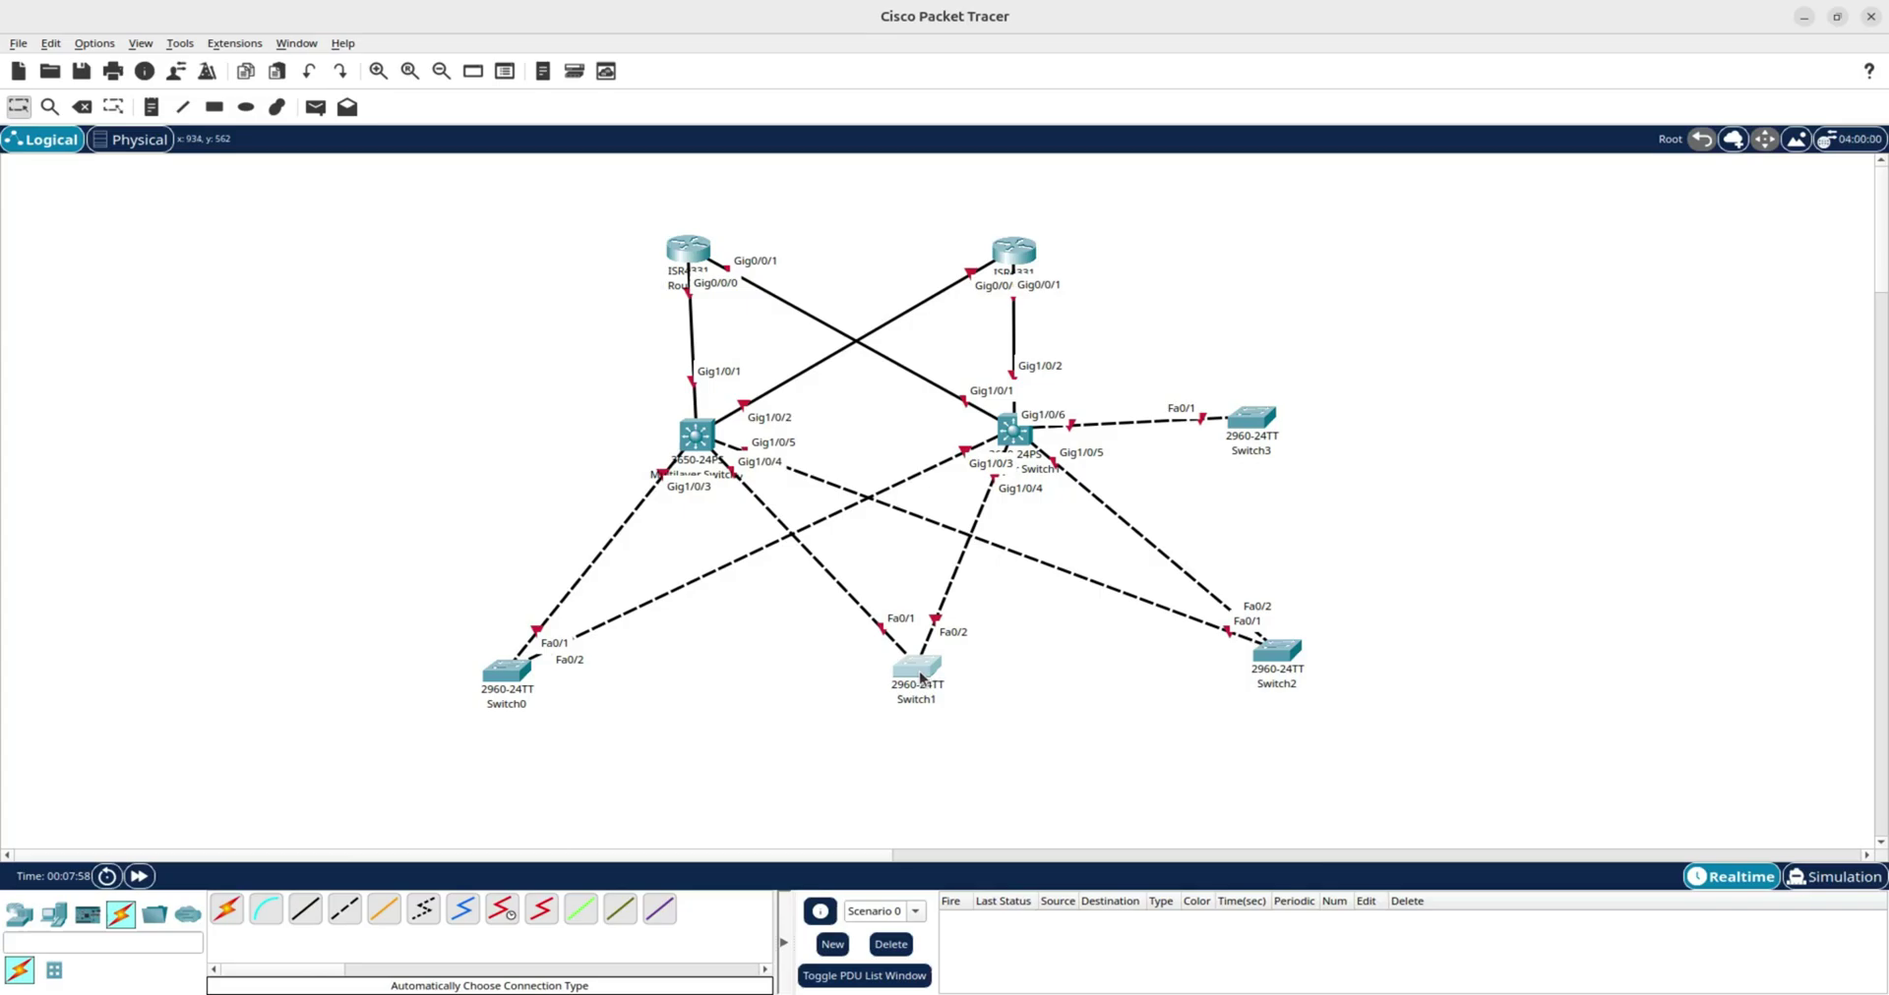
Move the whole topology up to free space below the access switches, and nudge Switch1 slightly left.
drag(1452, 750, 416, 236)
drag(682, 252, 680, 193)
click(907, 802)
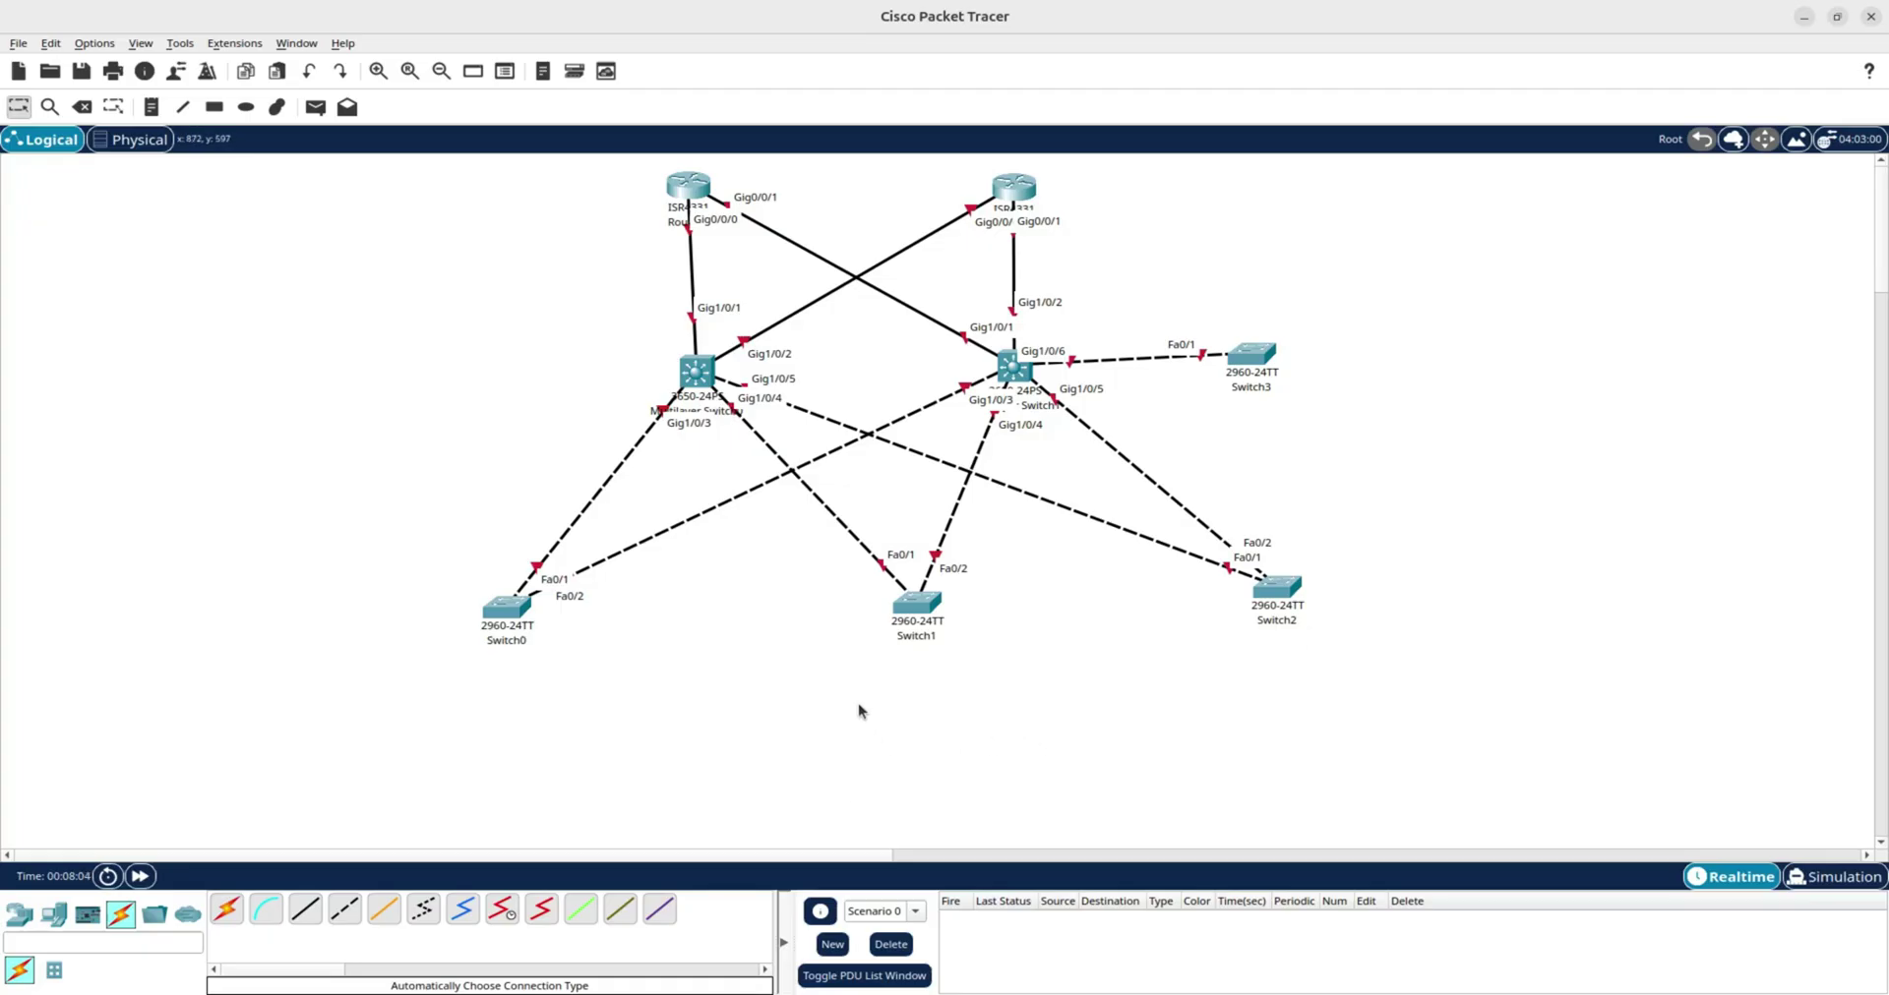
drag(932, 608, 924, 610)
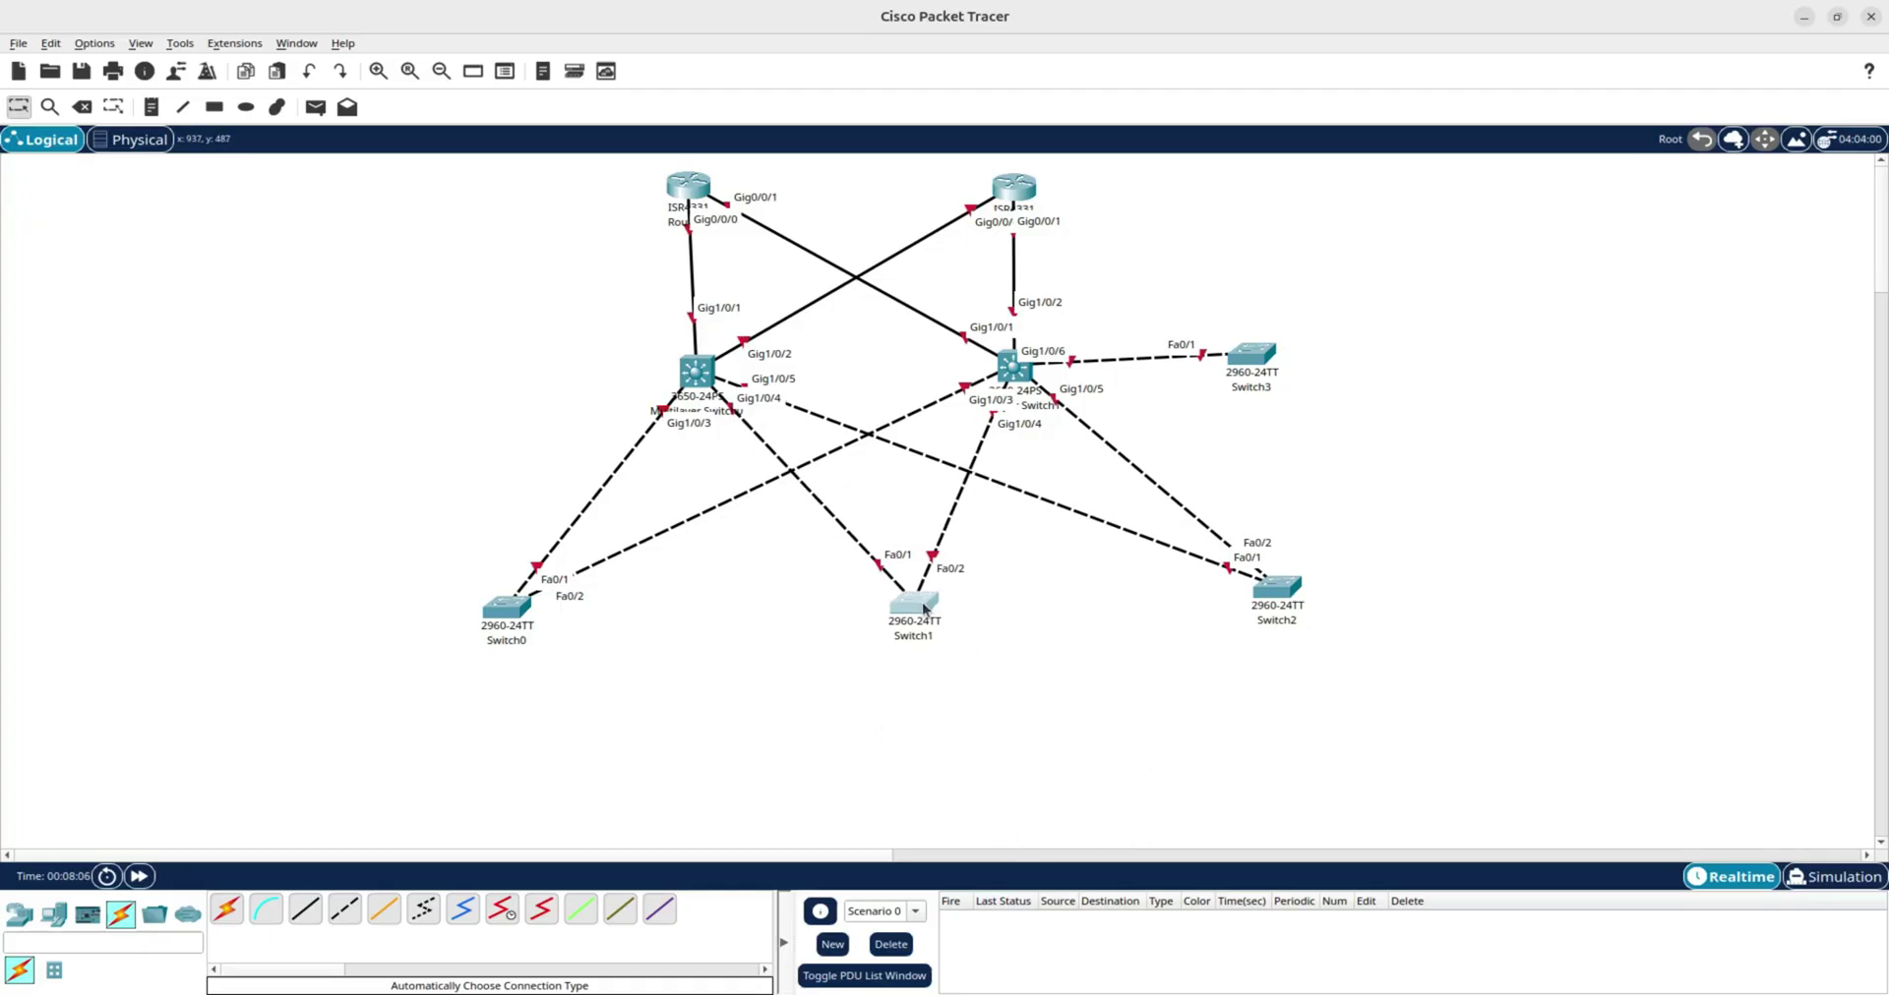
click(1047, 675)
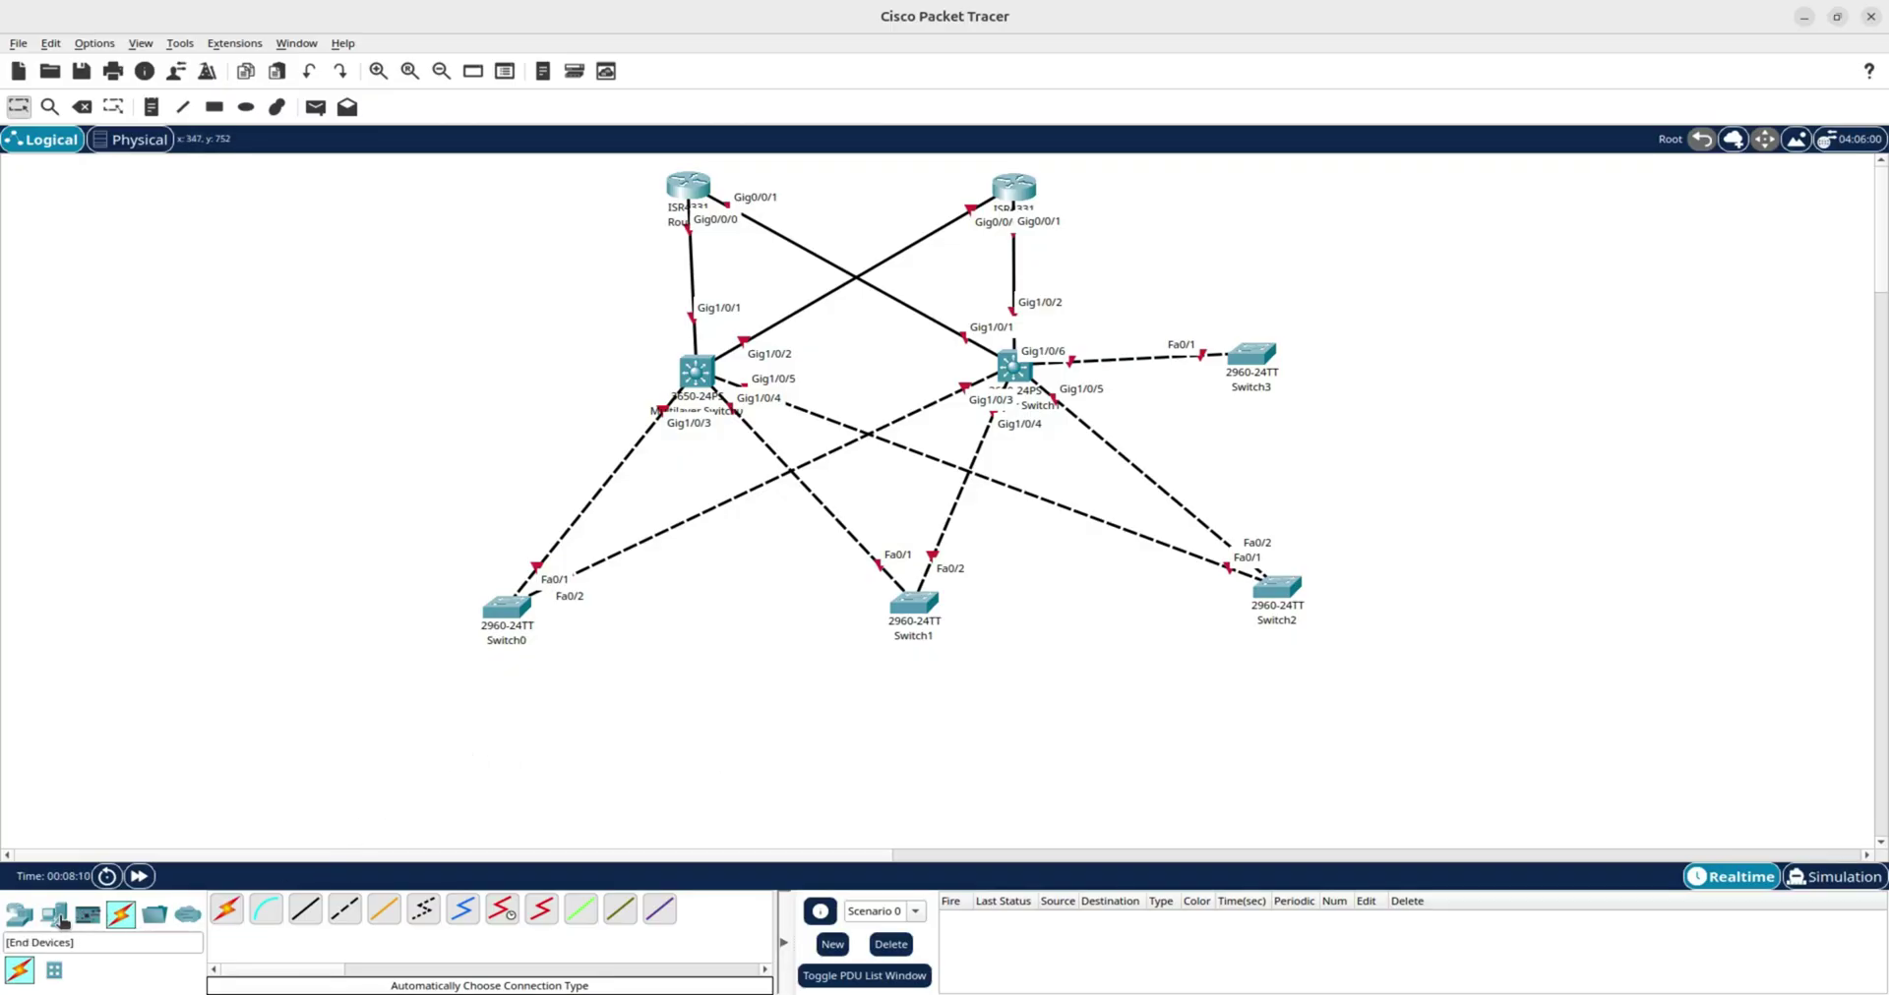
Place two PCs and a printer in a row below Switch0.
click(61, 920)
drag(227, 909, 366, 710)
drag(232, 923, 489, 703)
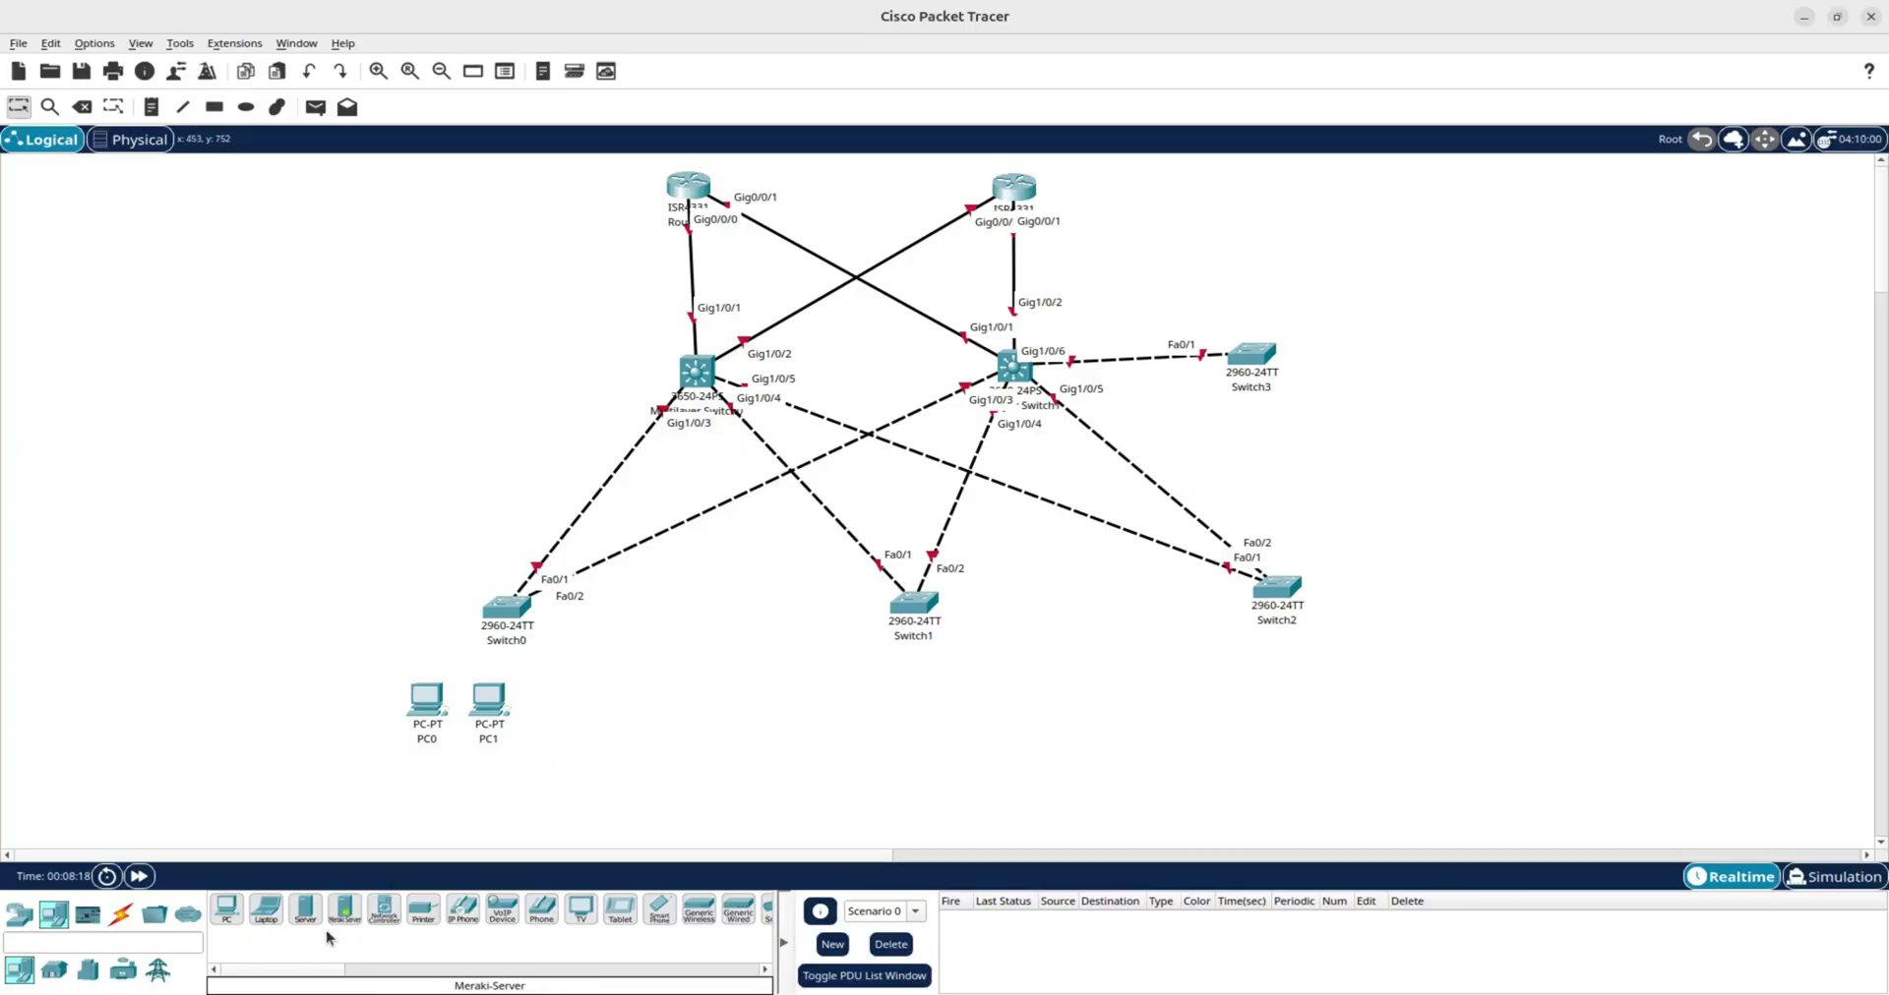
drag(430, 911, 582, 710)
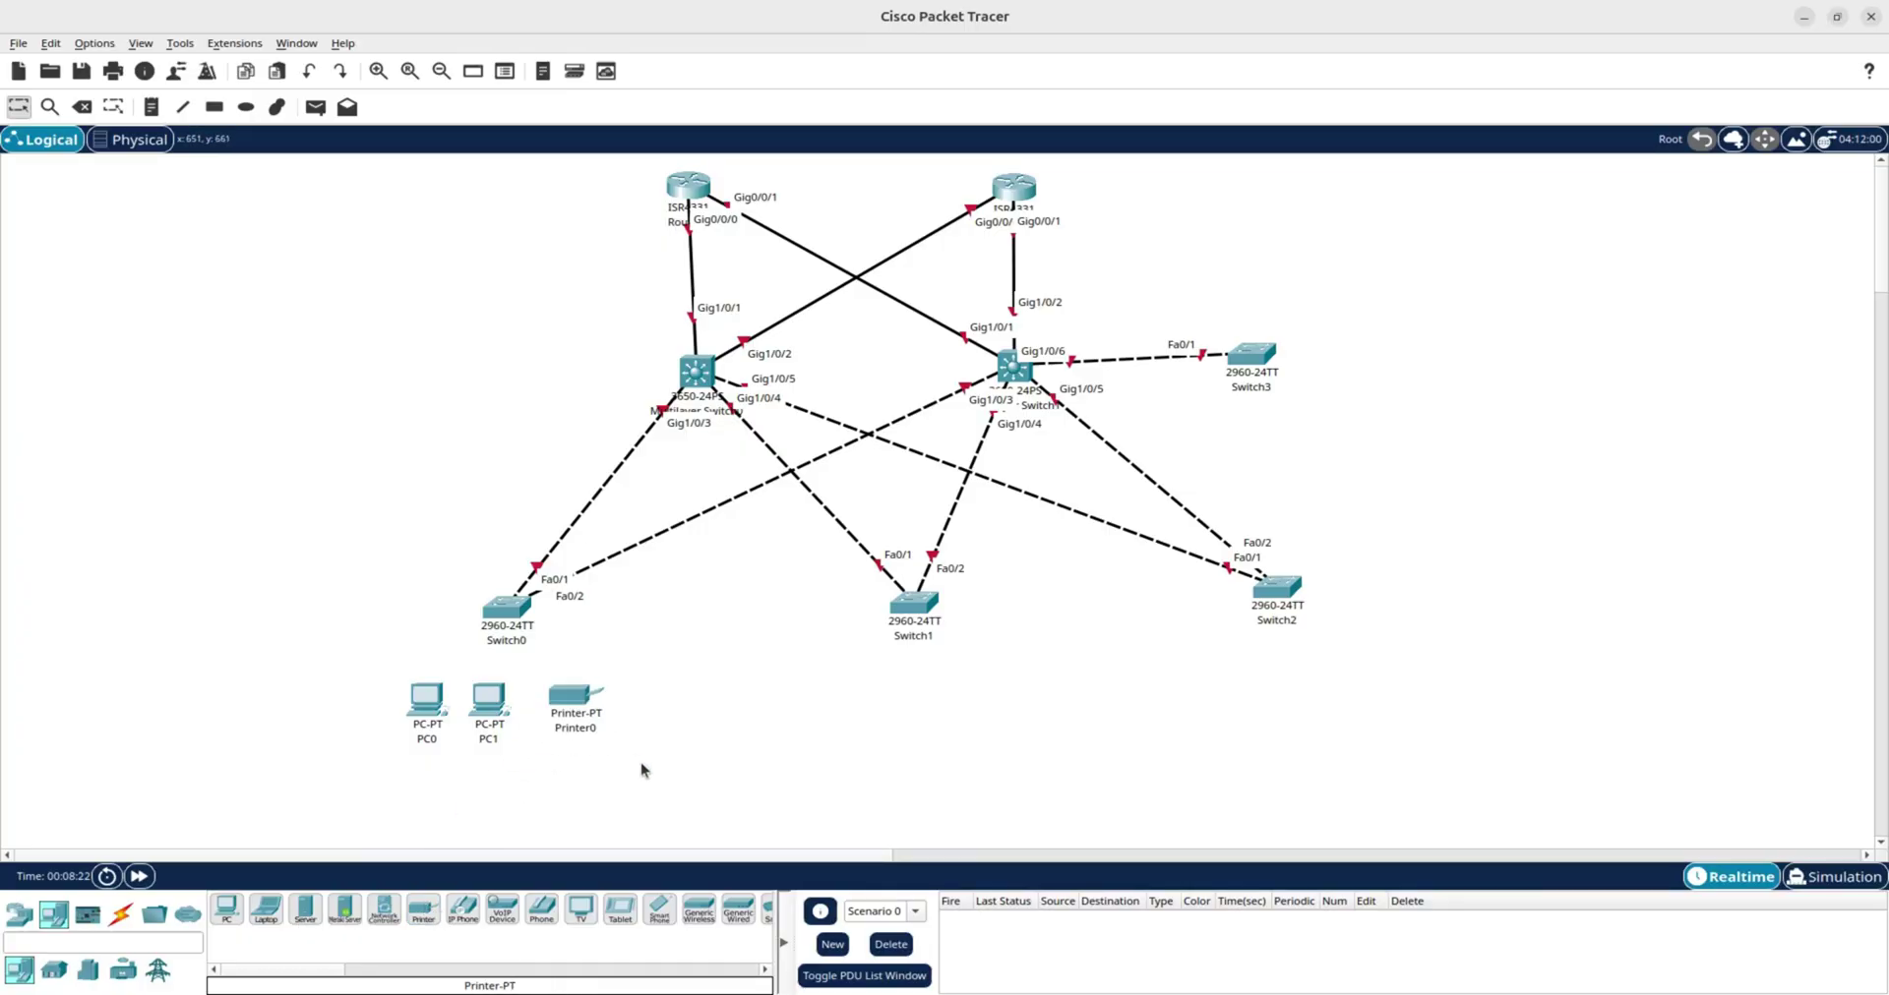
Duplicate the group of two PCs and a printer twice, placing one copy below Switch1 and one below Switch2.
drag(652, 763, 415, 679)
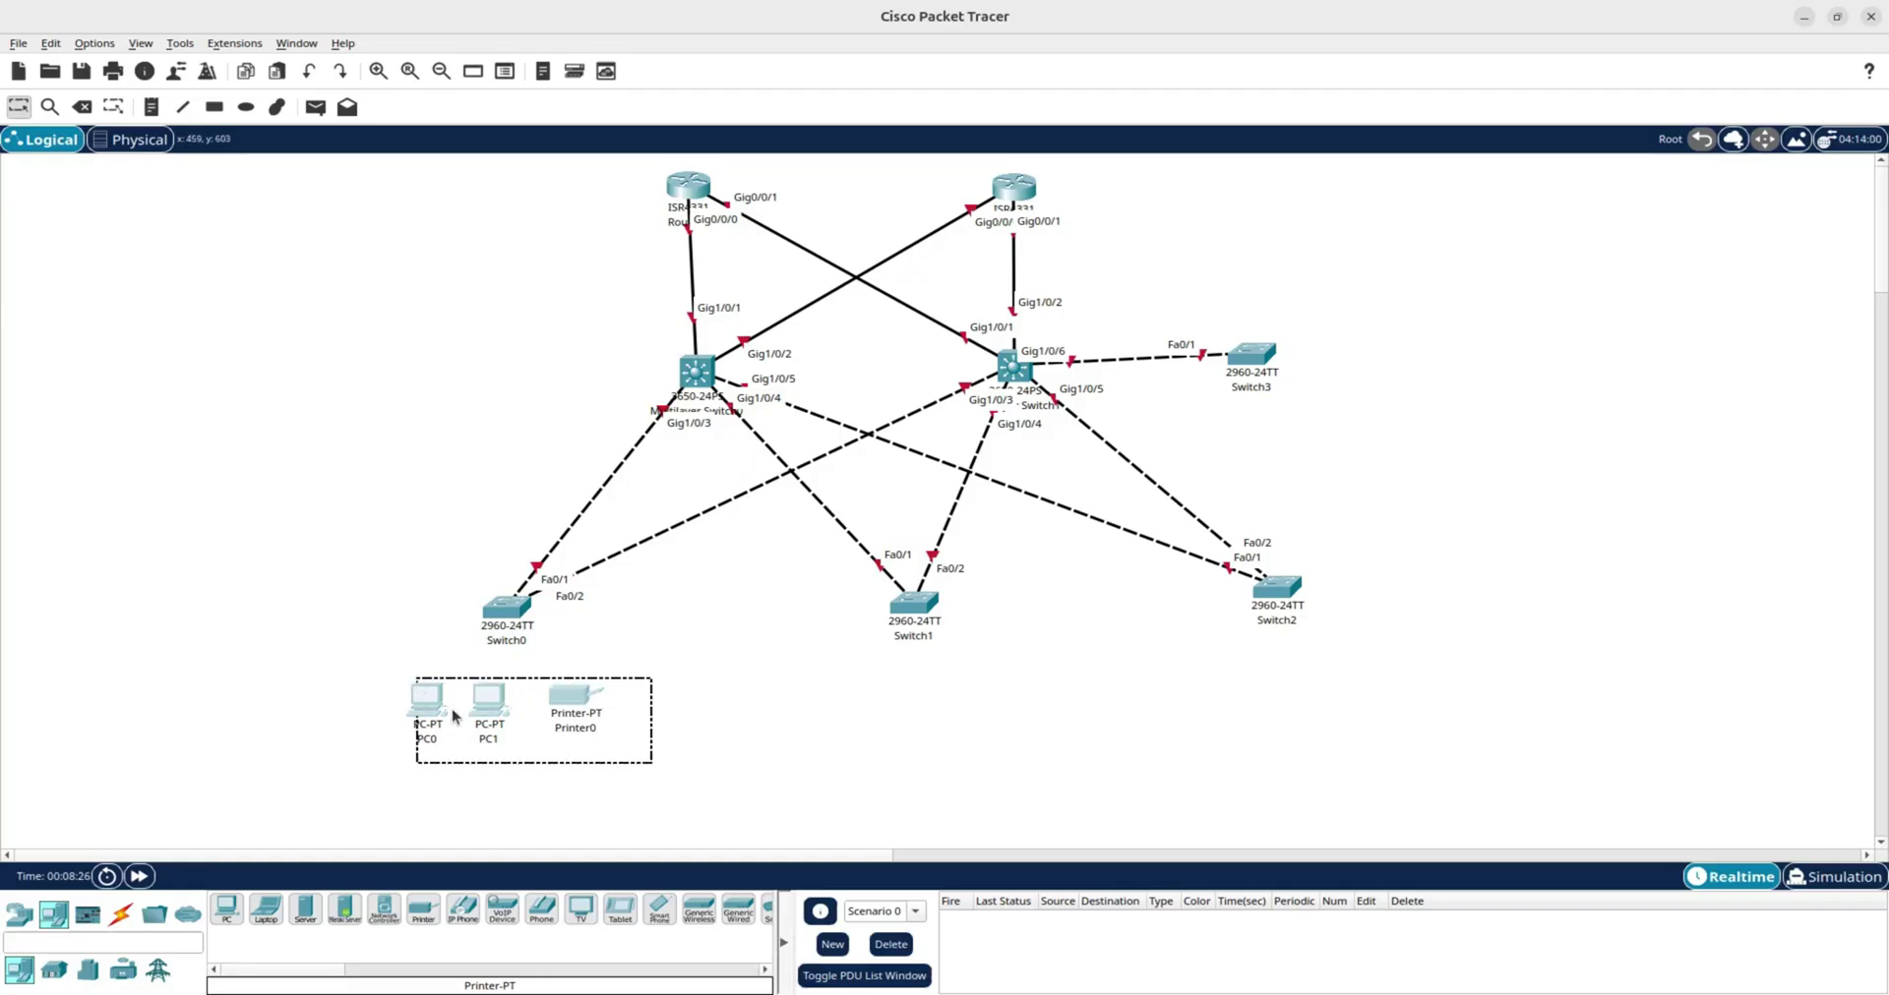
key(ctrl+v)
drag(562, 657, 986, 699)
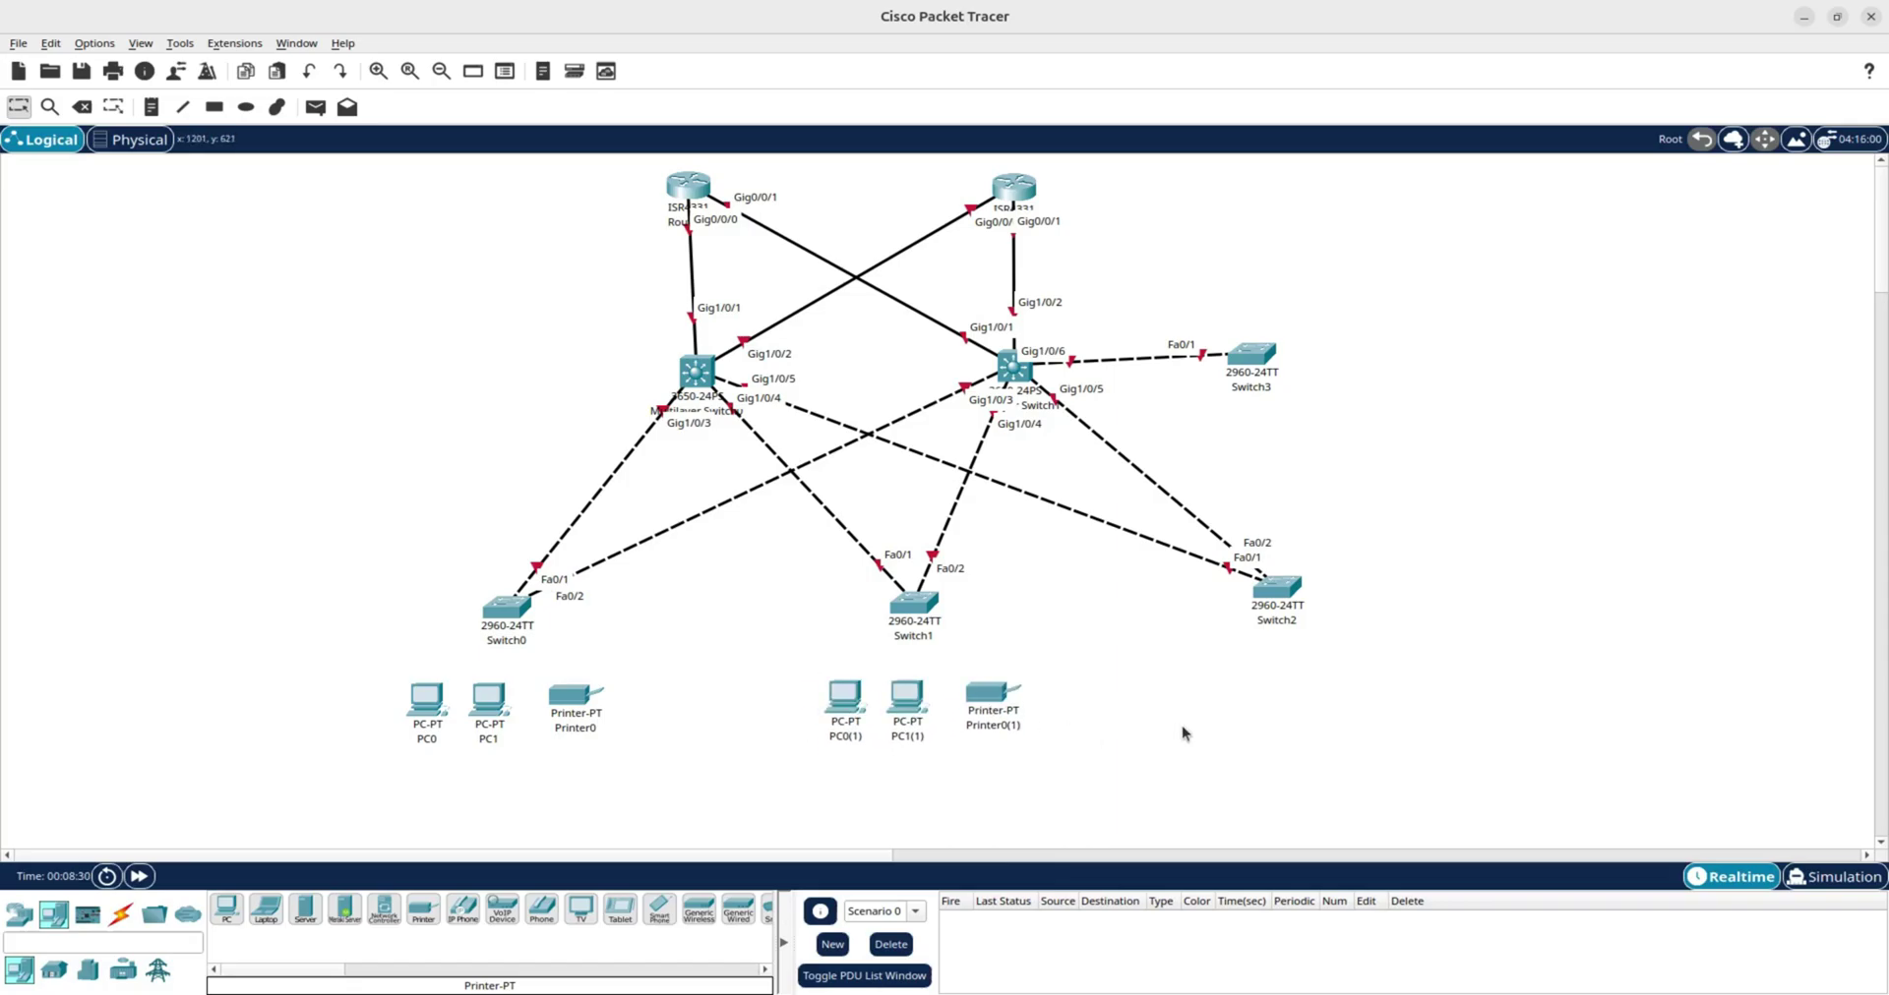
key(ctrl+v)
drag(572, 651, 1330, 678)
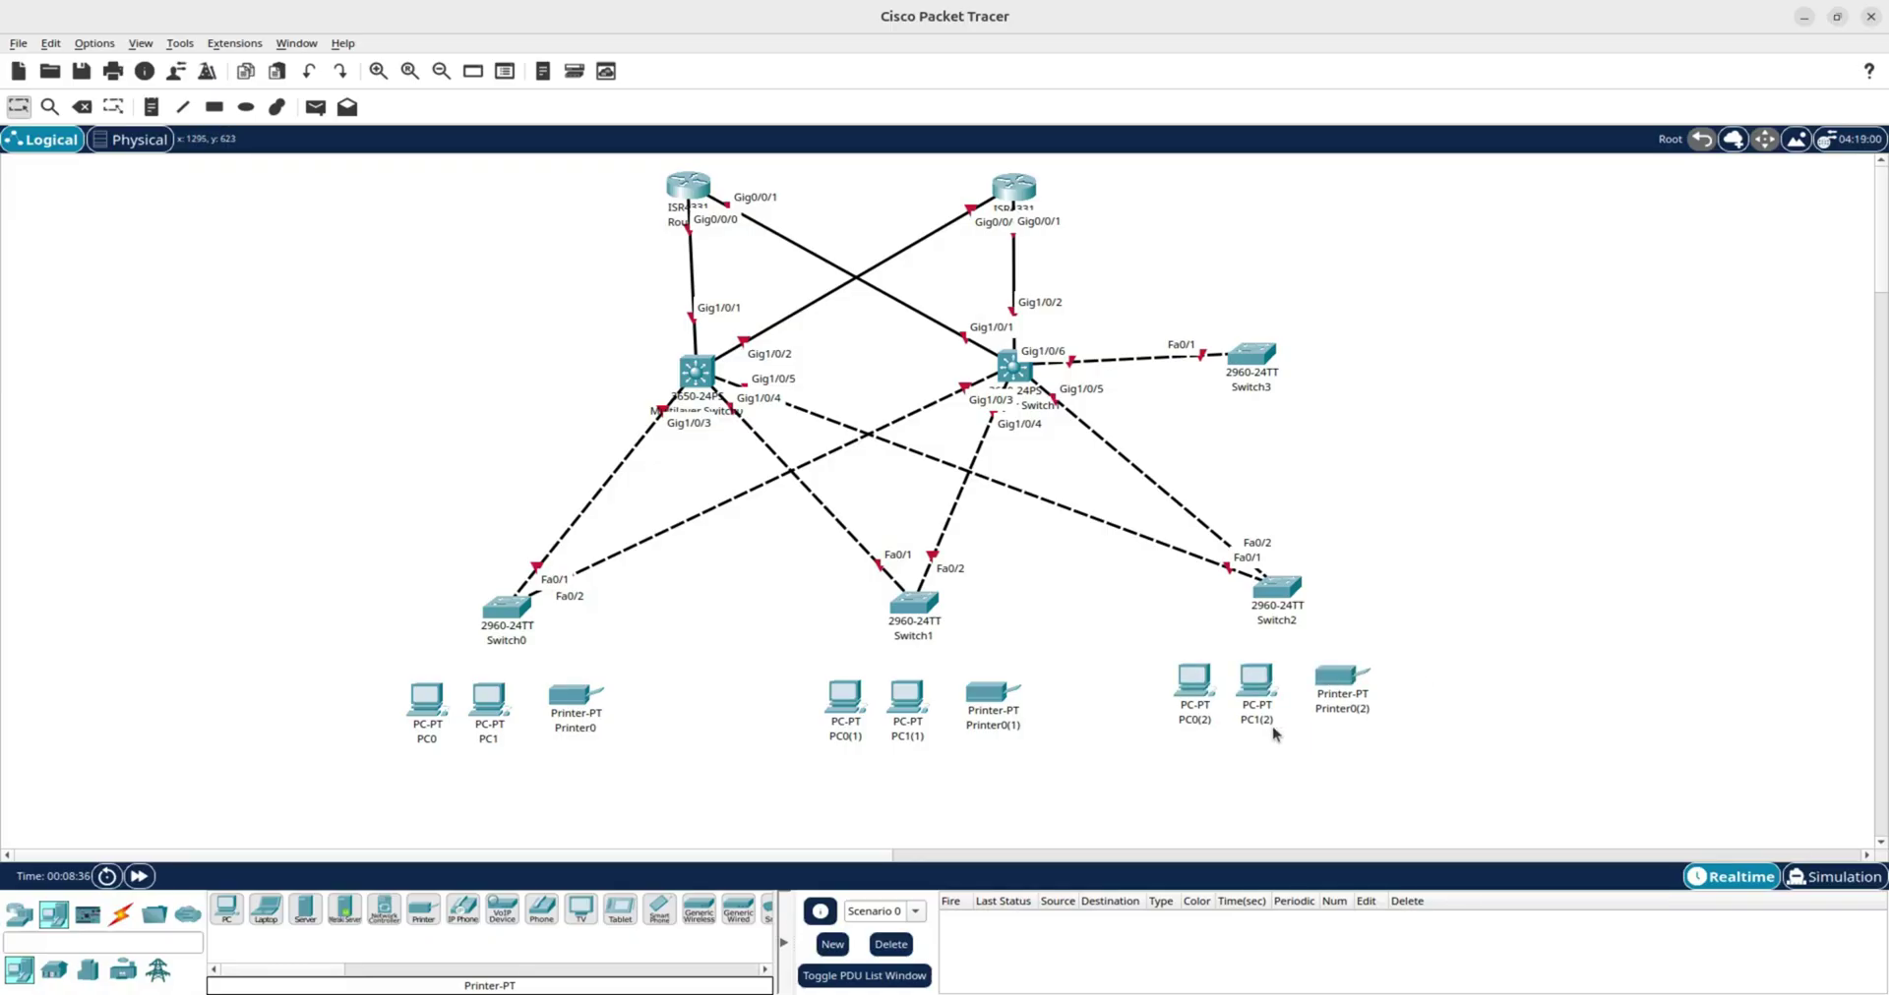
Connect PC0, PC1 and Printer0 to Switch0 with automatically chosen cables.
click(121, 915)
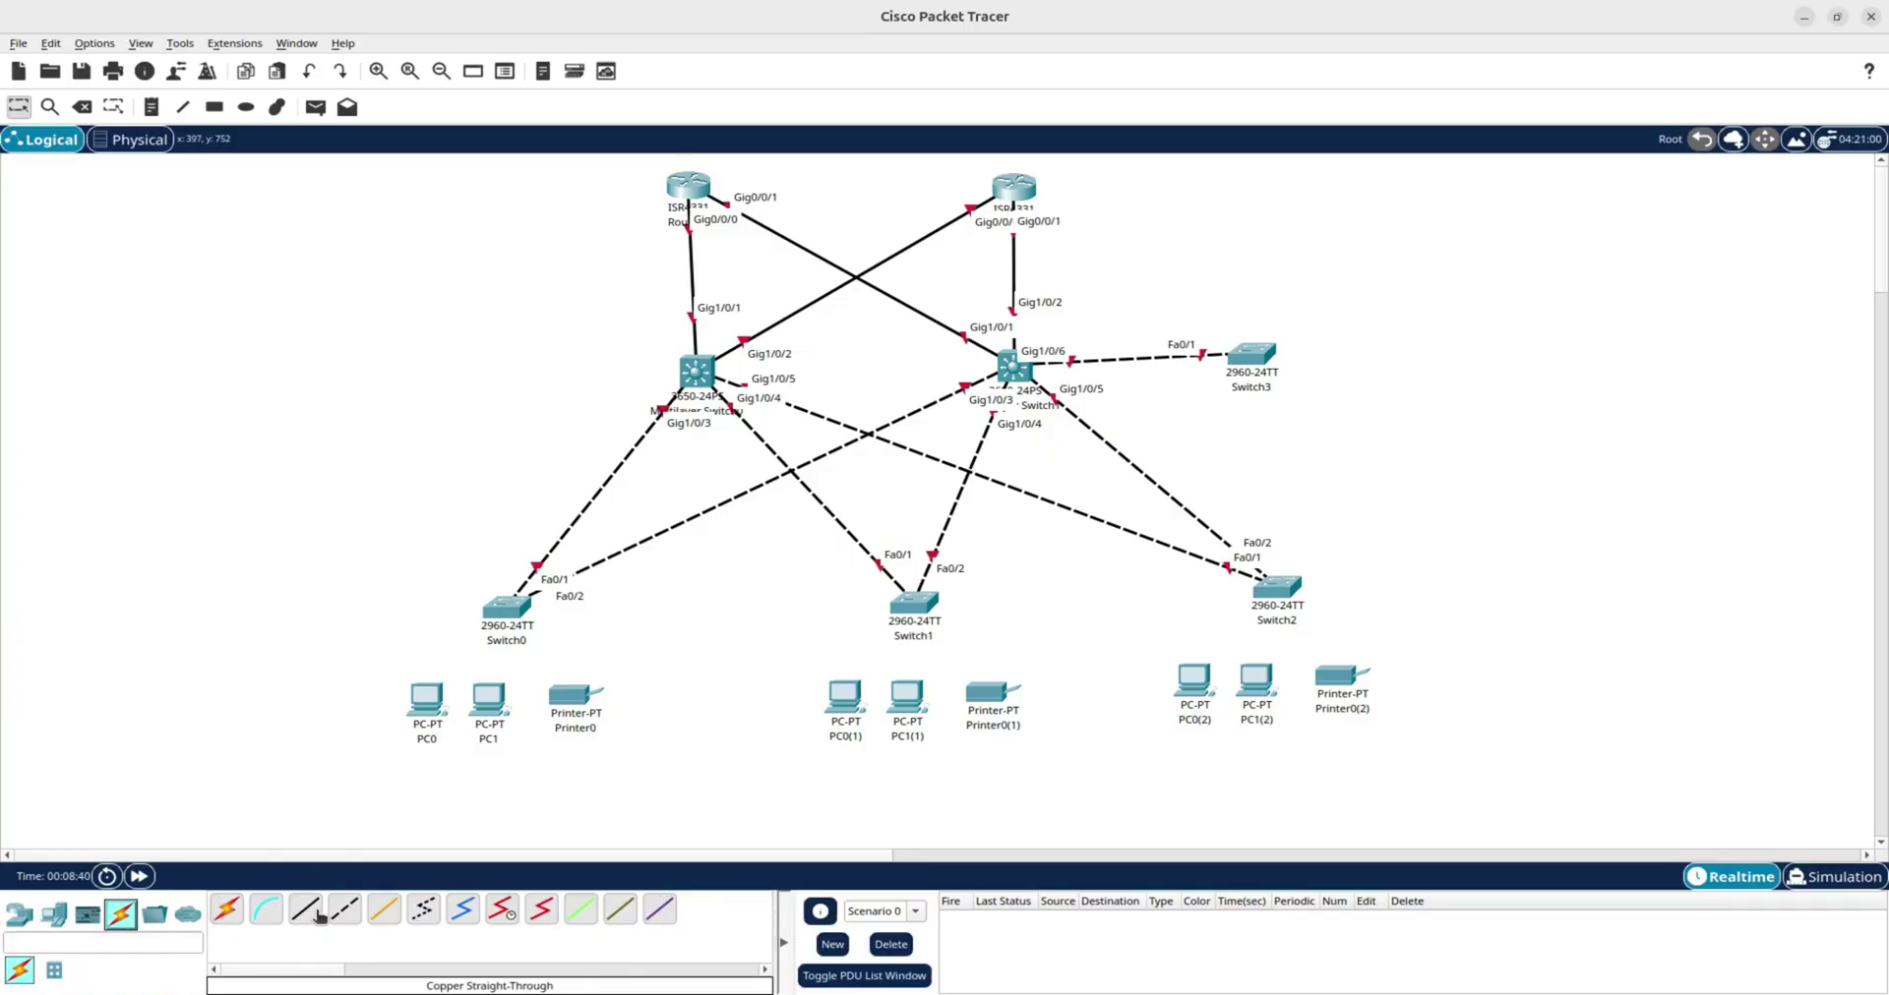
click(226, 908)
click(426, 704)
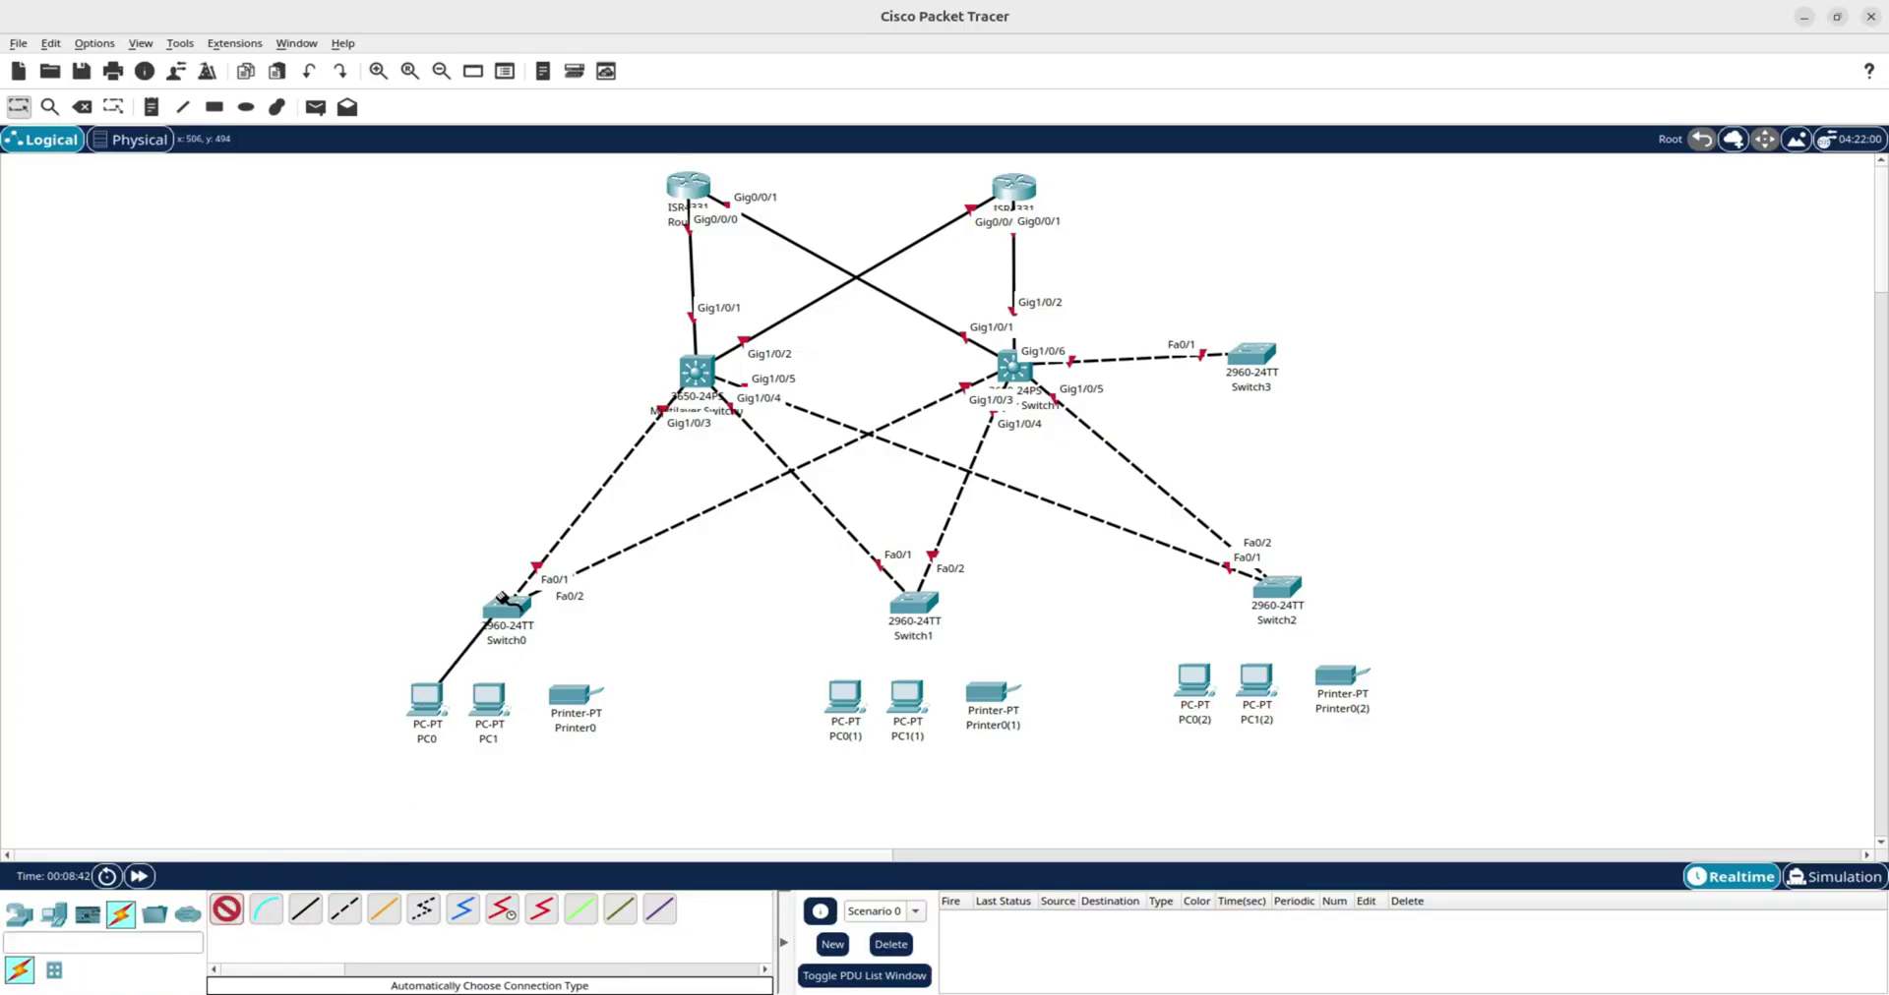
click(506, 608)
click(226, 909)
click(487, 700)
click(507, 608)
click(227, 909)
click(506, 608)
click(575, 696)
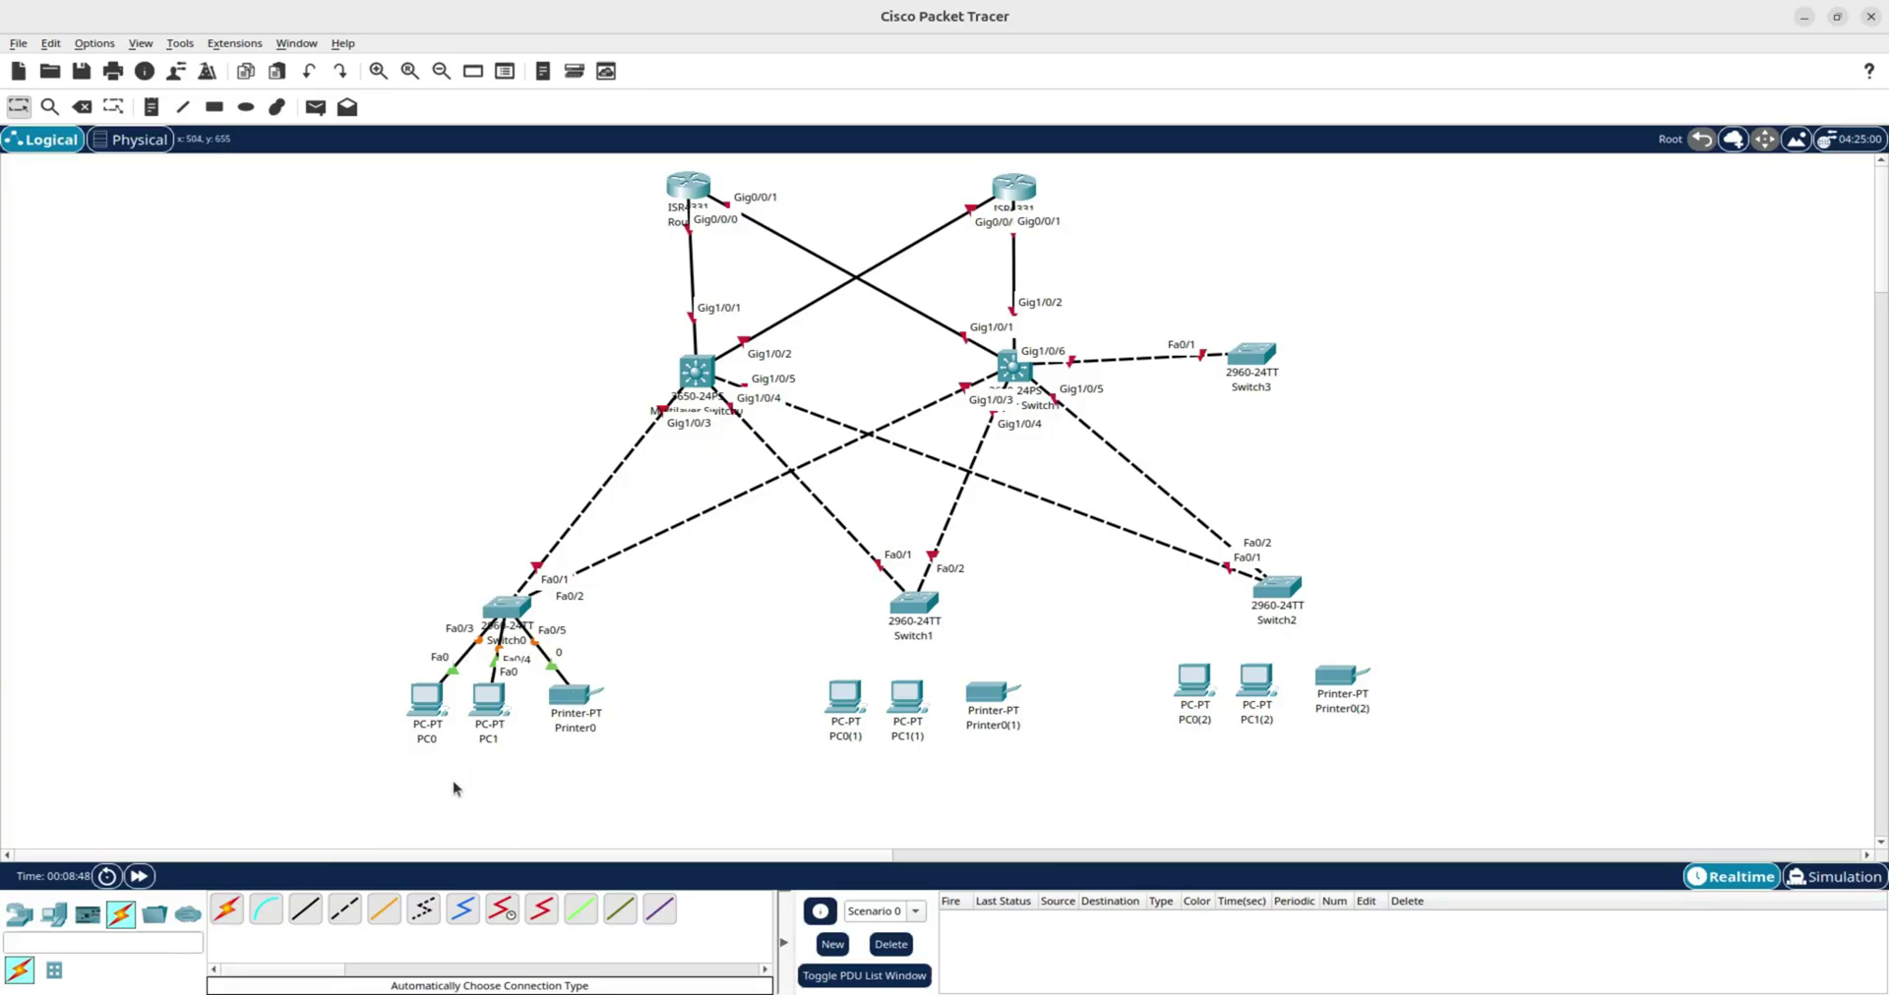
Connect Switch1 to PC0(1), PC1(1) and Printer0(1) with automatically chosen cables.
click(226, 909)
click(914, 603)
click(844, 695)
click(230, 910)
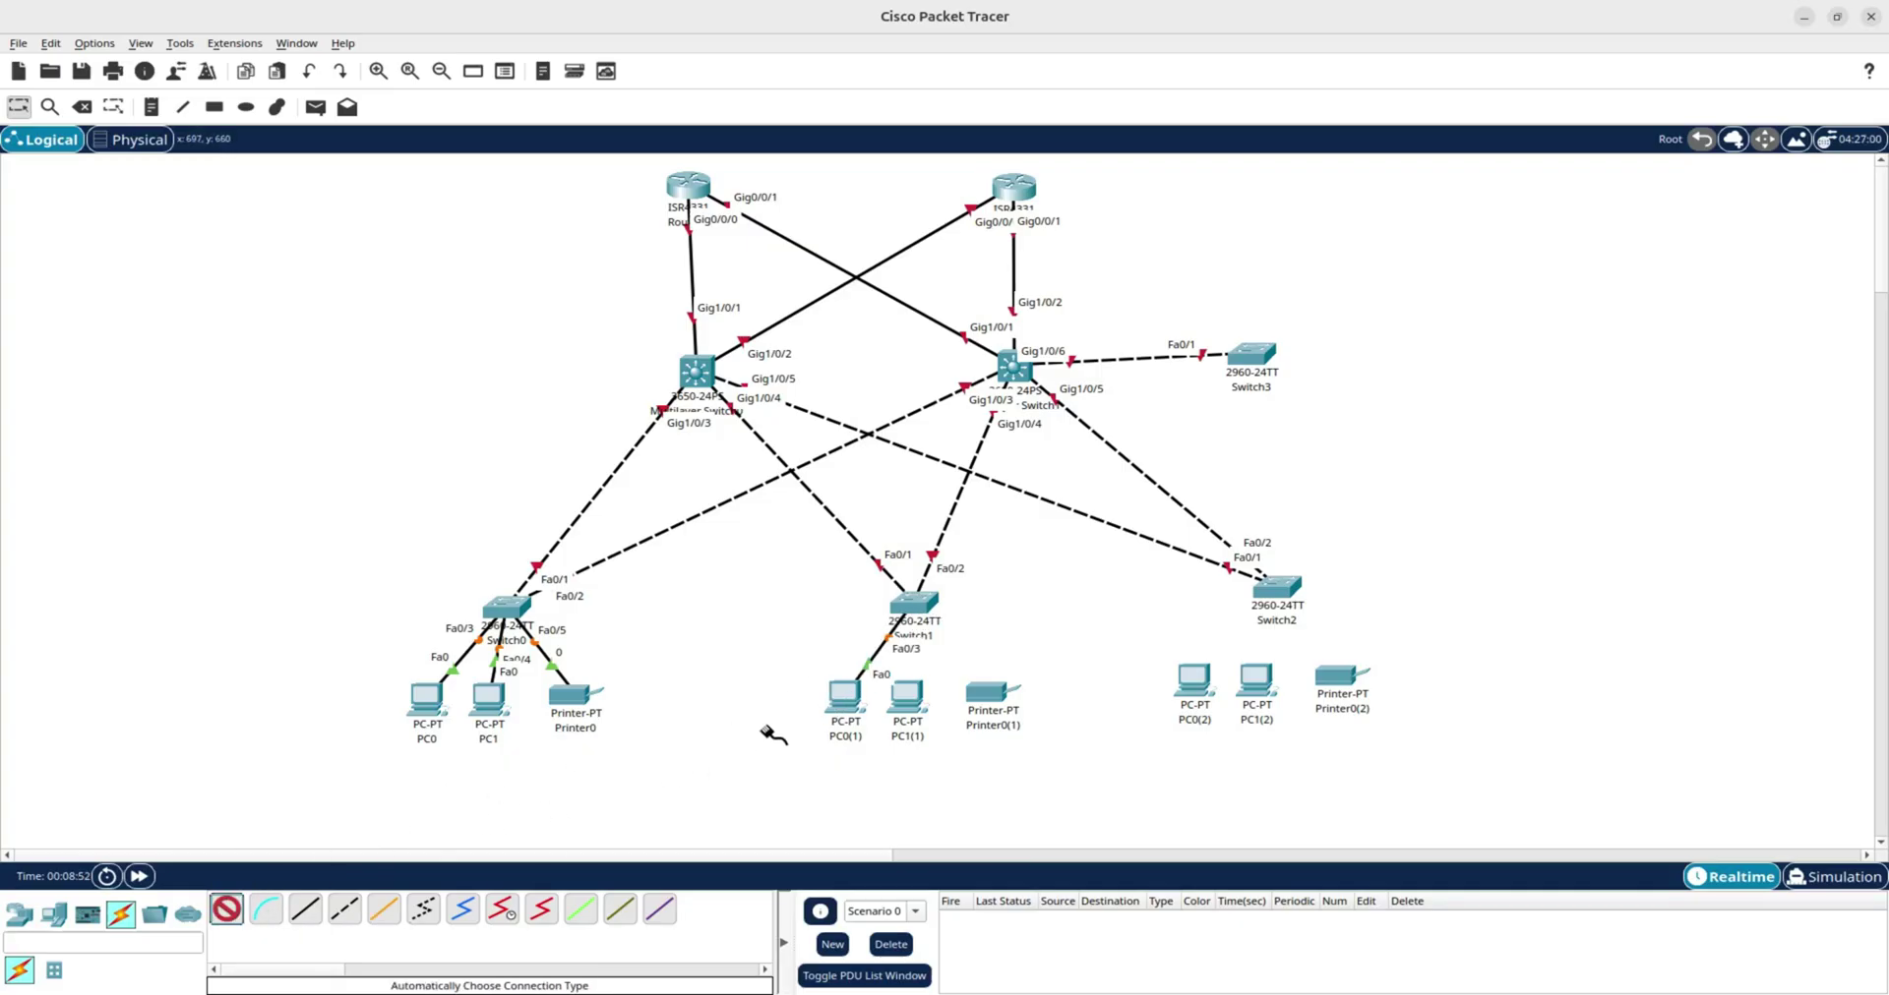
click(917, 615)
click(907, 694)
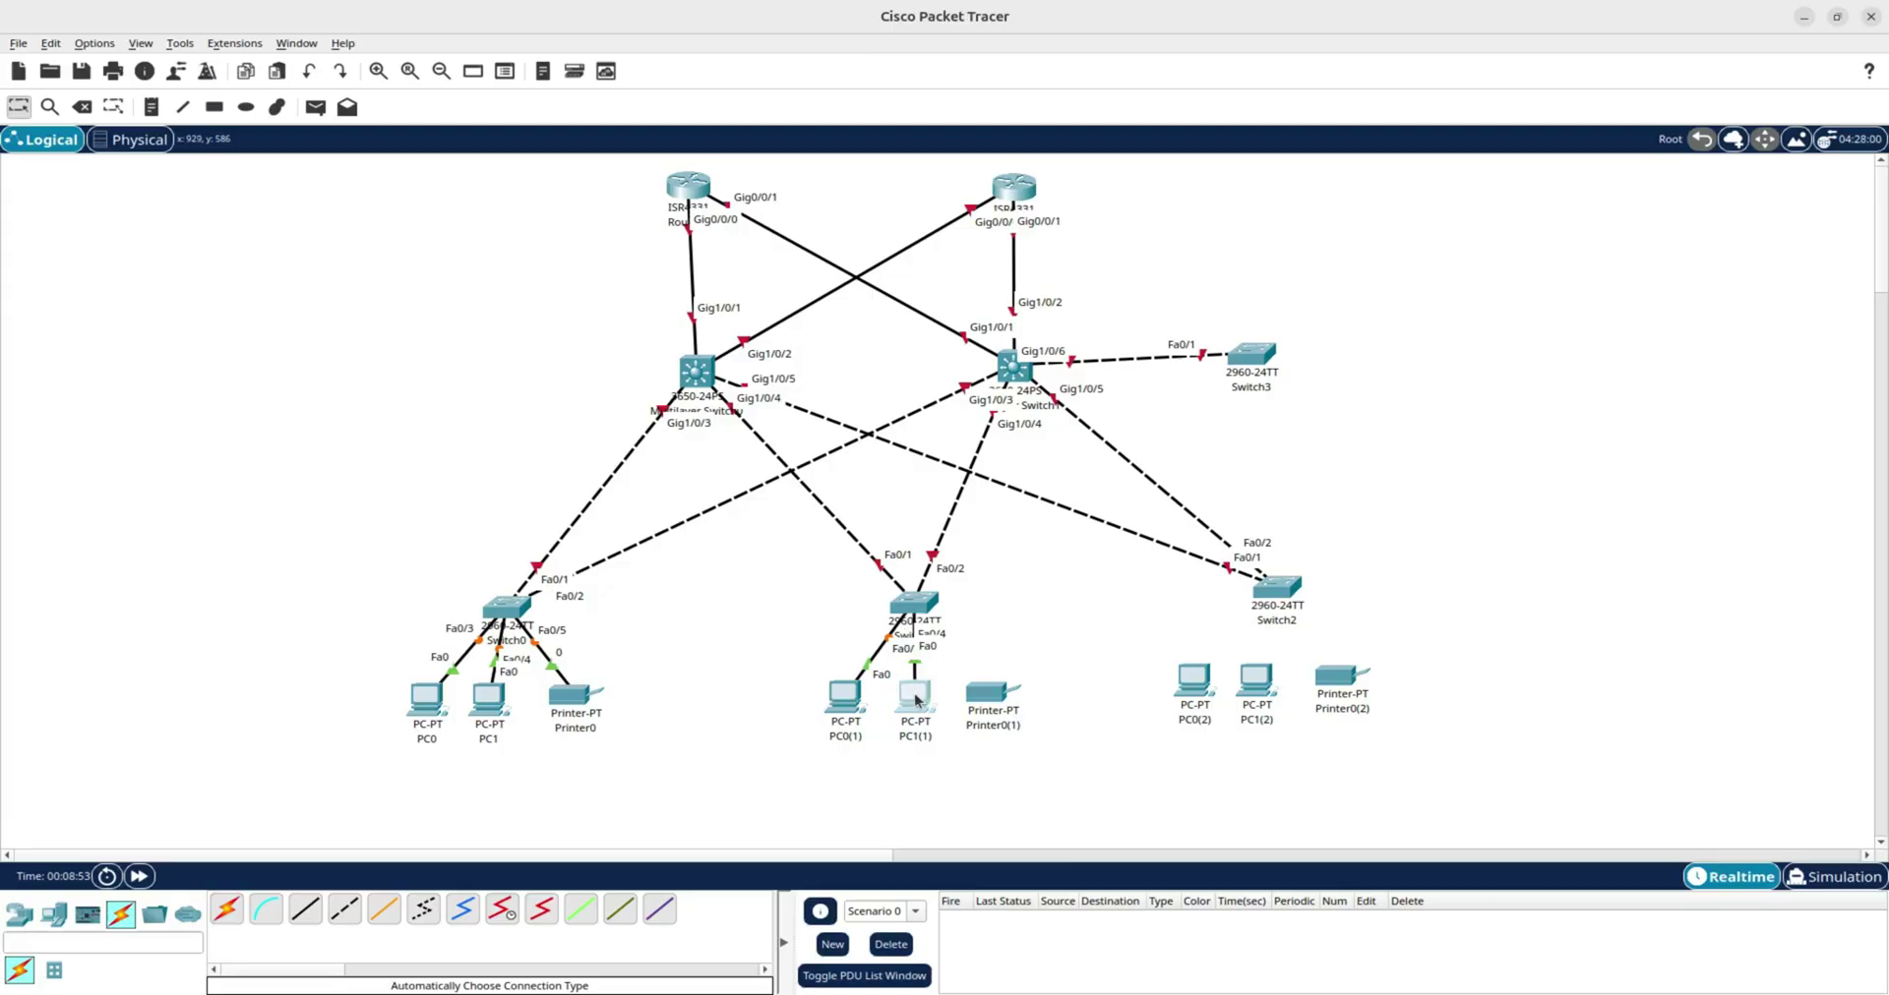
click(226, 911)
click(915, 605)
click(985, 691)
Connect Switch2 to PC0(2), PC1(2) and Printer0(2) with automatically chosen cables.
click(226, 911)
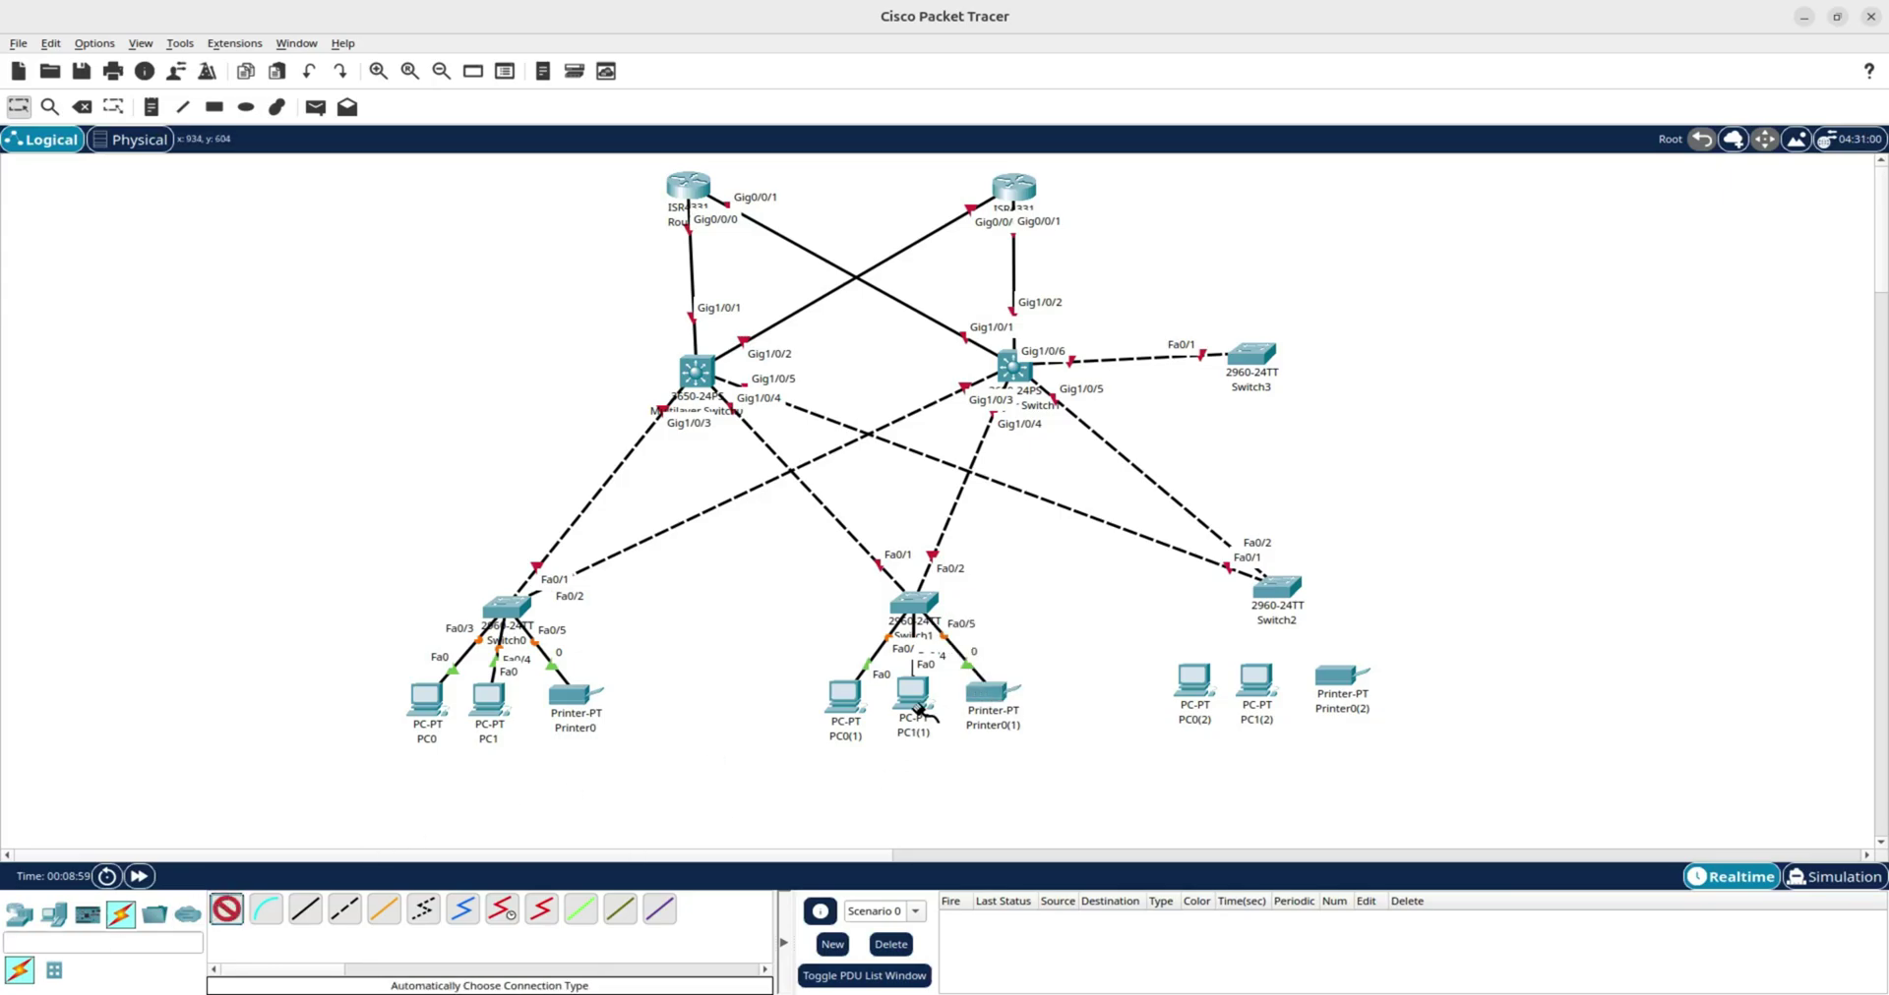
click(1297, 597)
click(1193, 679)
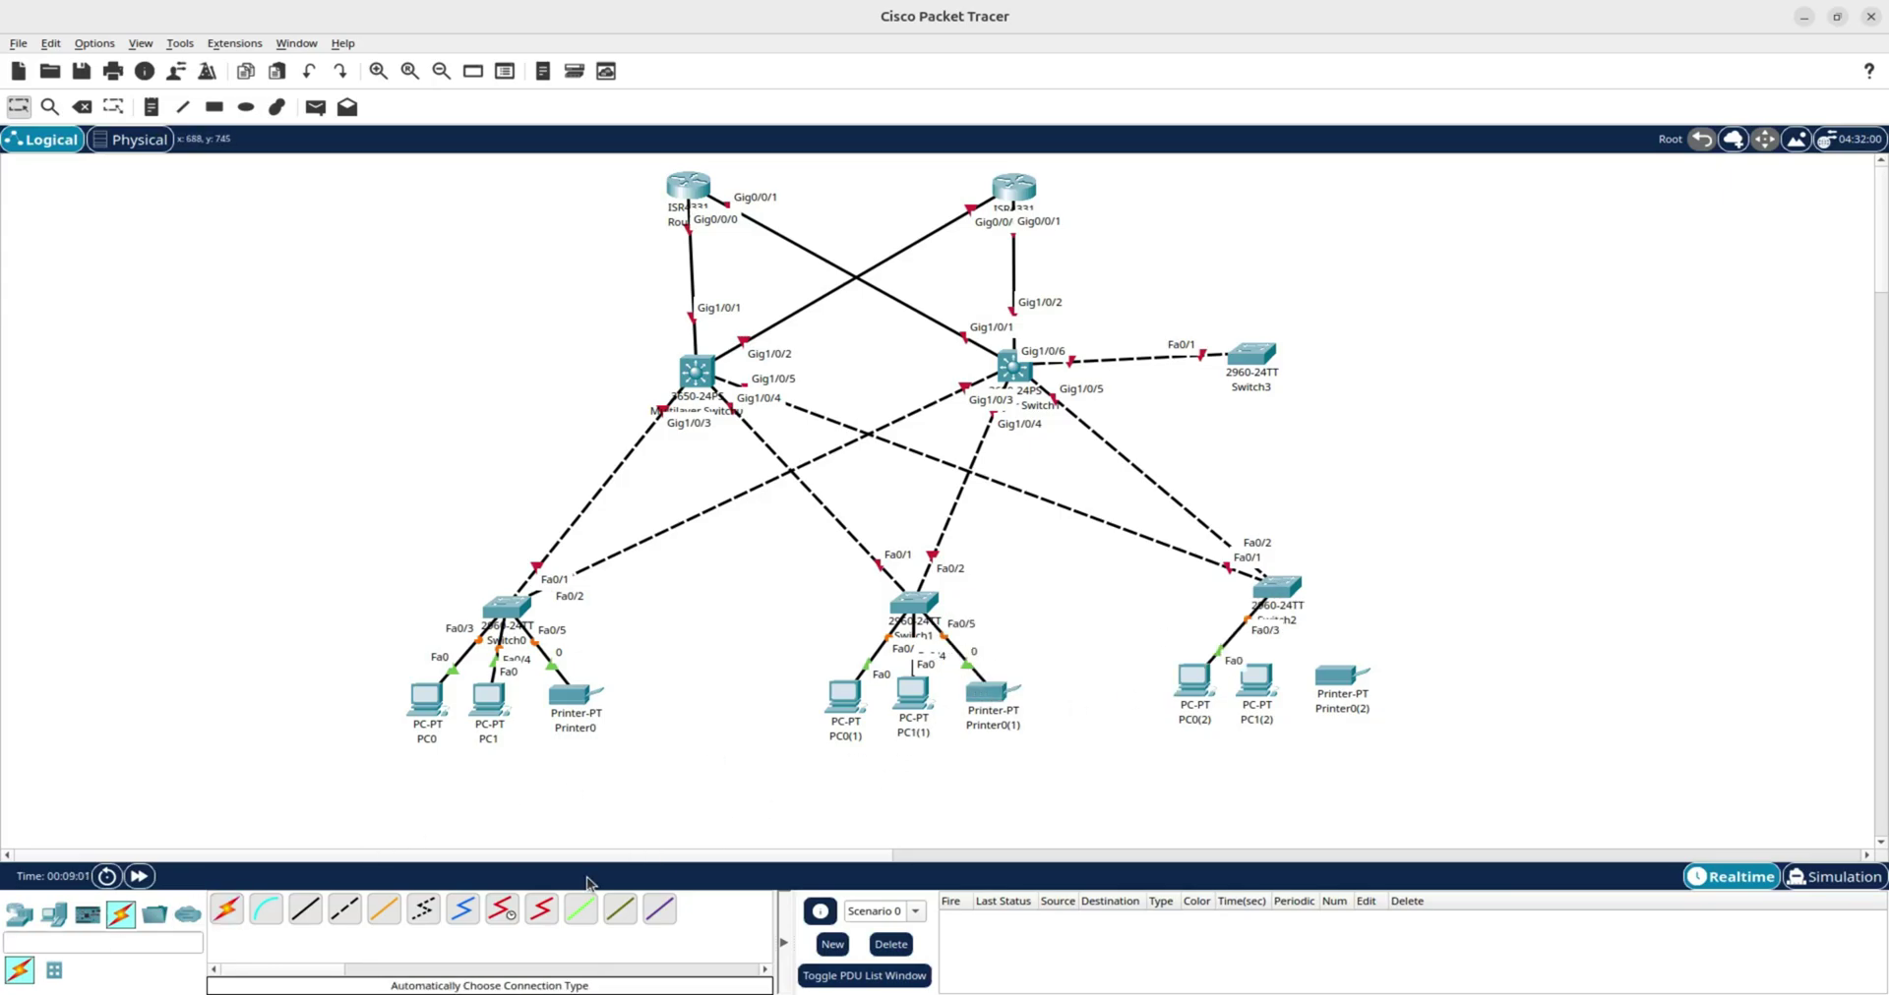
click(226, 911)
click(1264, 602)
click(1256, 678)
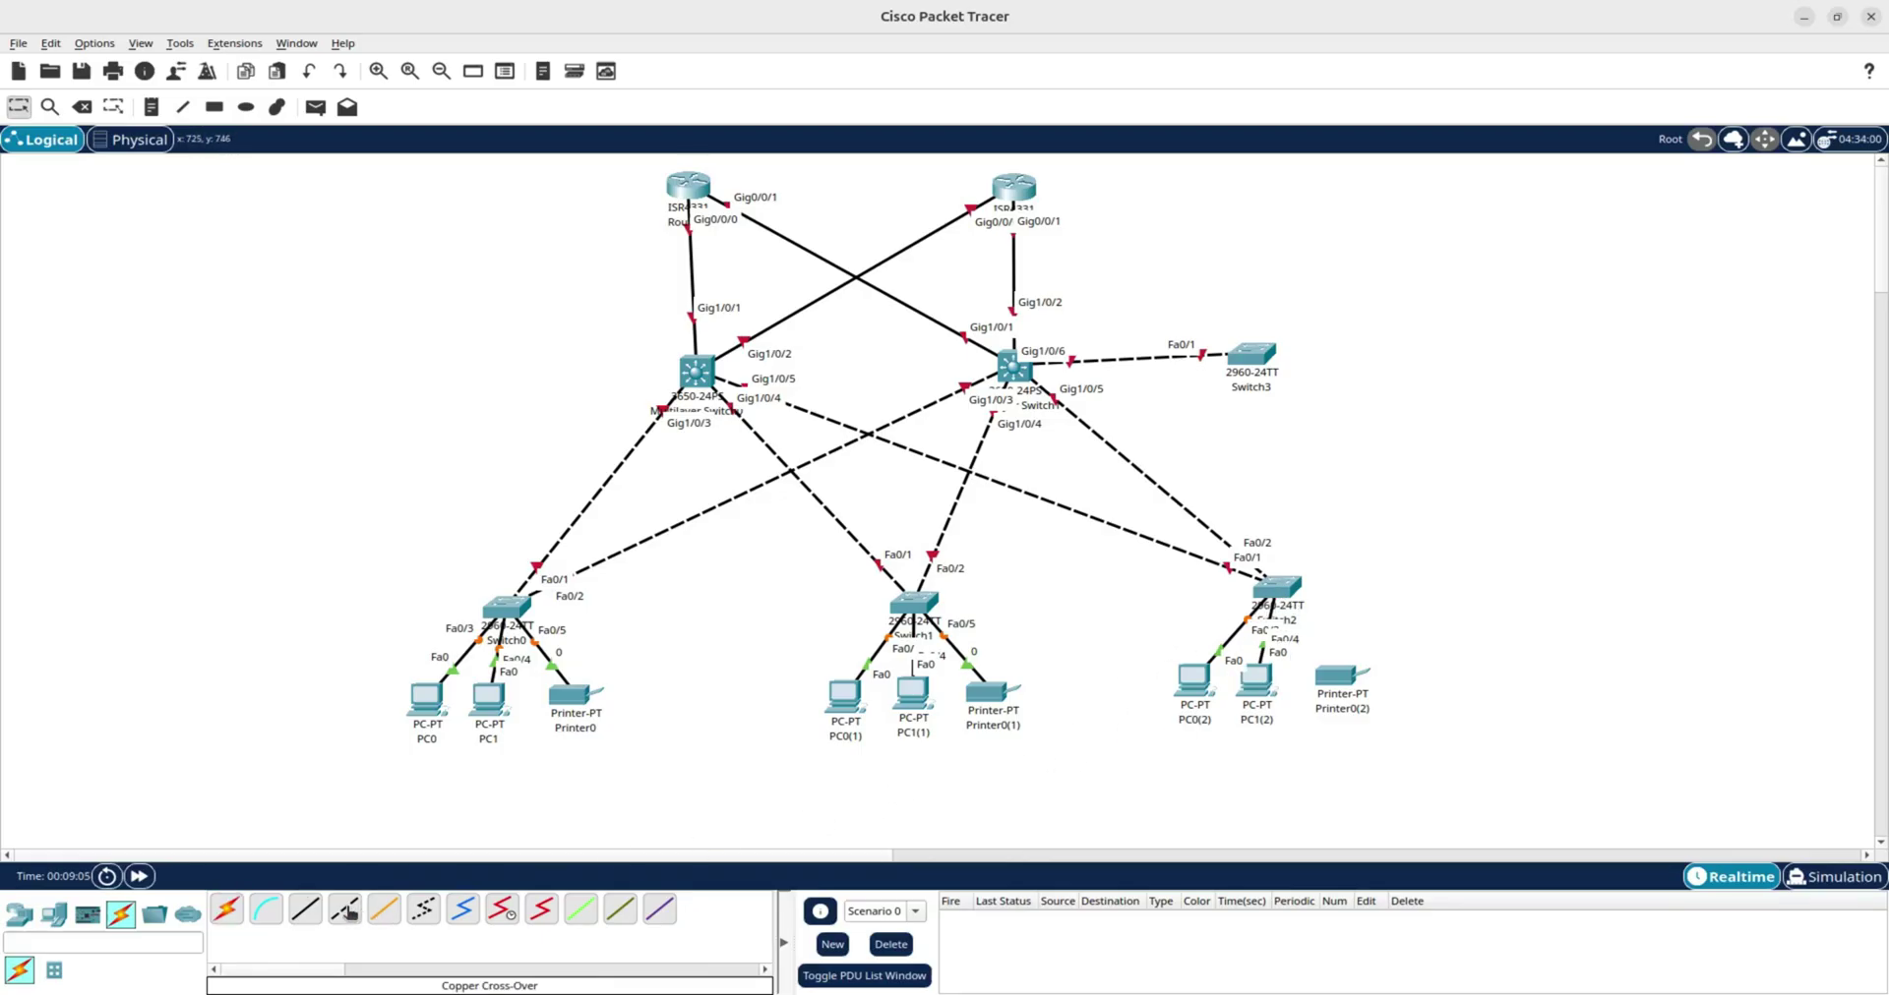
click(226, 911)
click(1298, 595)
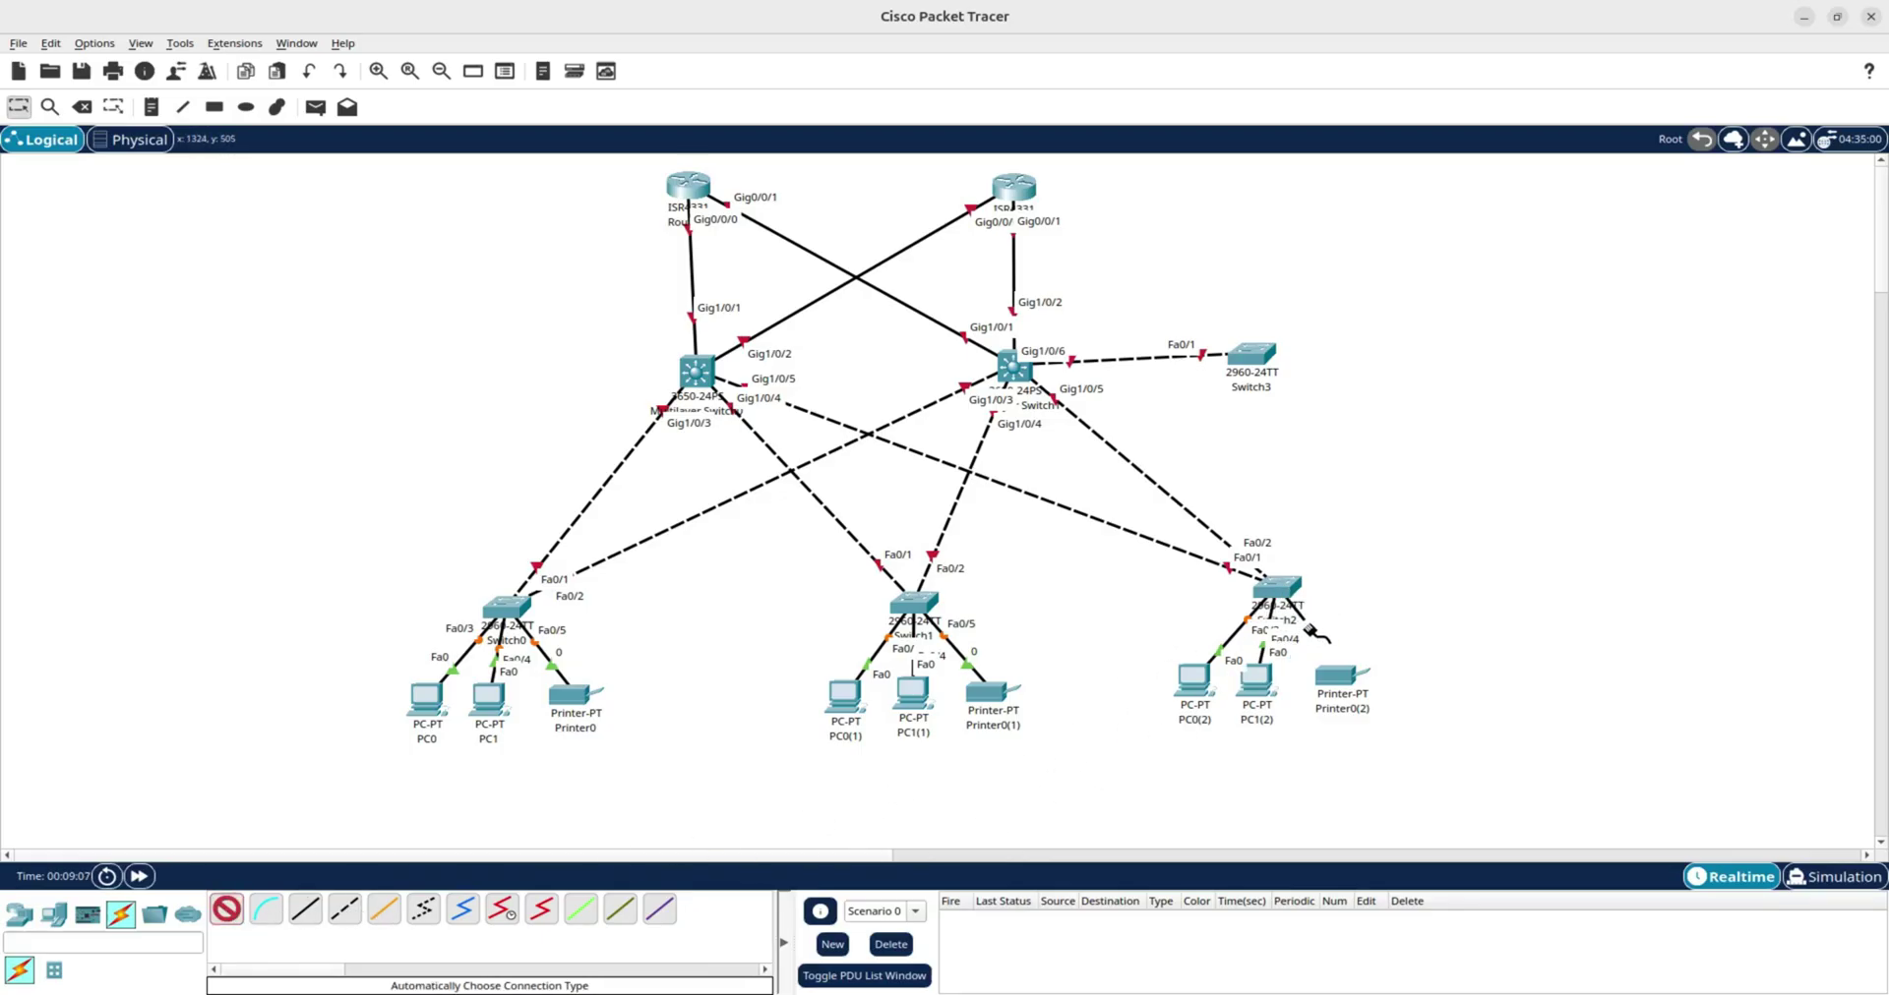
click(1336, 676)
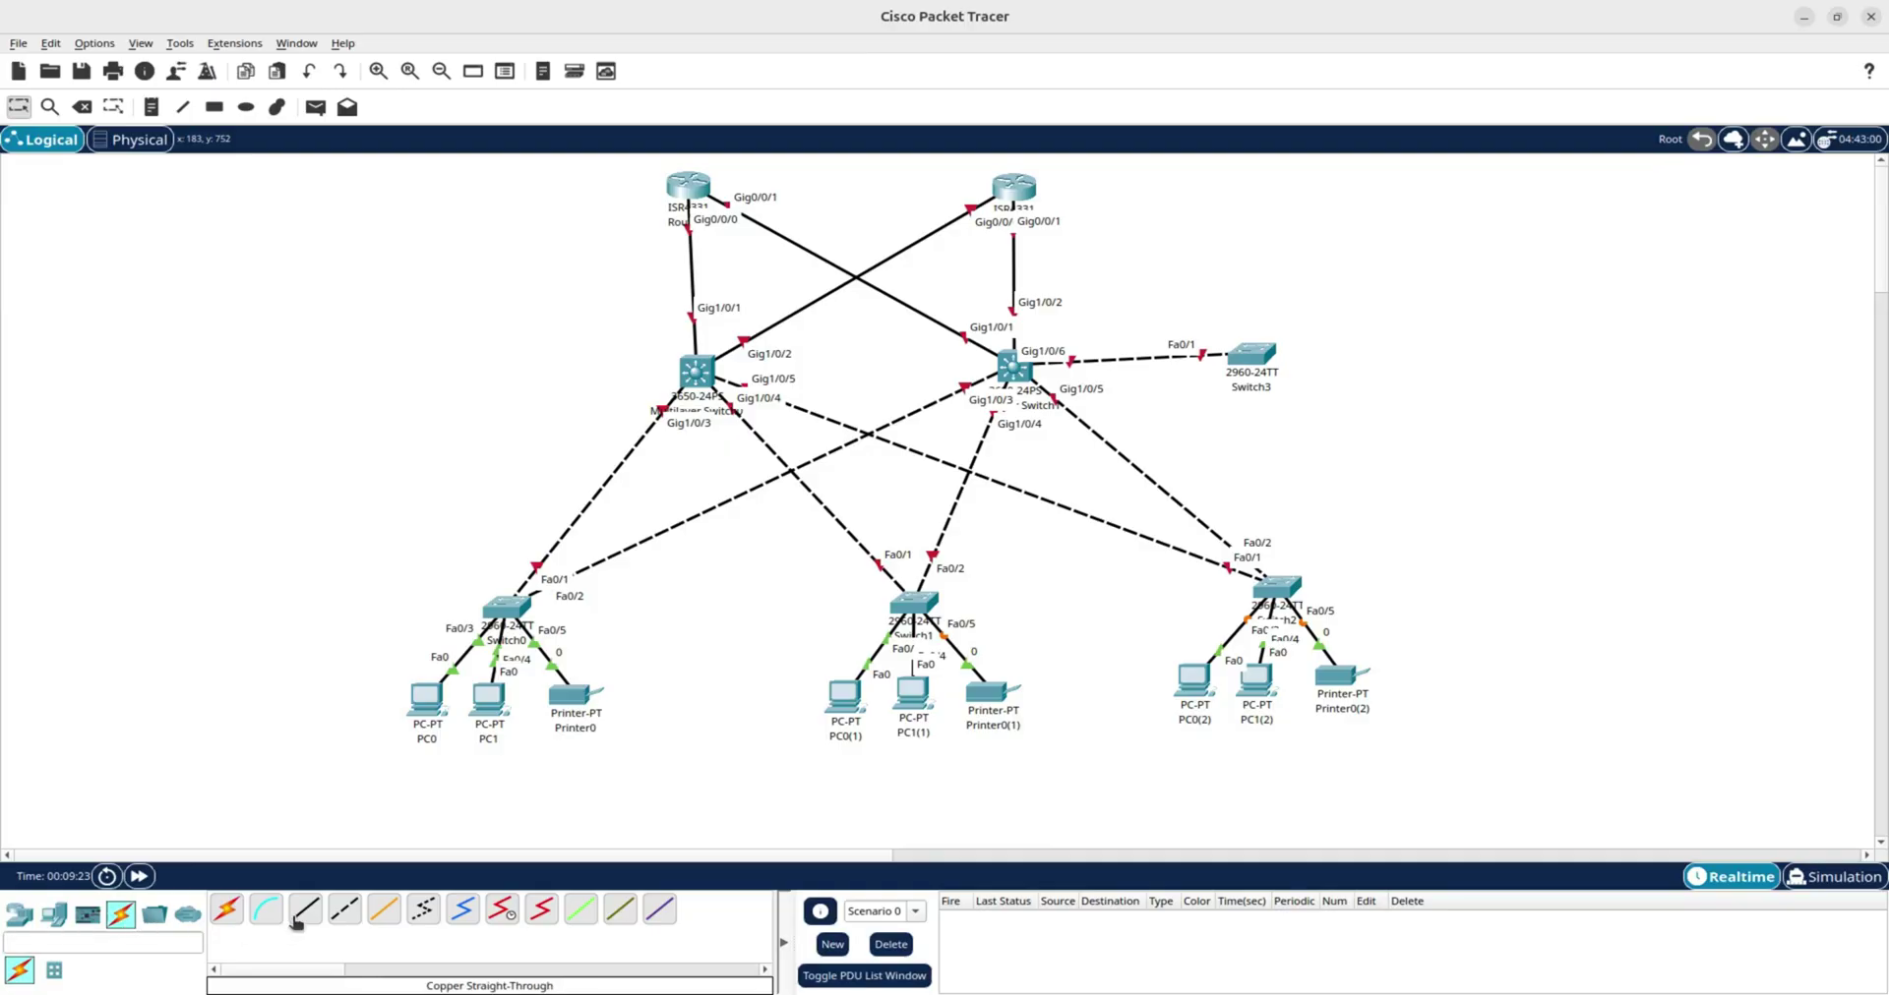
Place four Server-PT end devices in a two-by-two cluster beside Switch3.
click(19, 915)
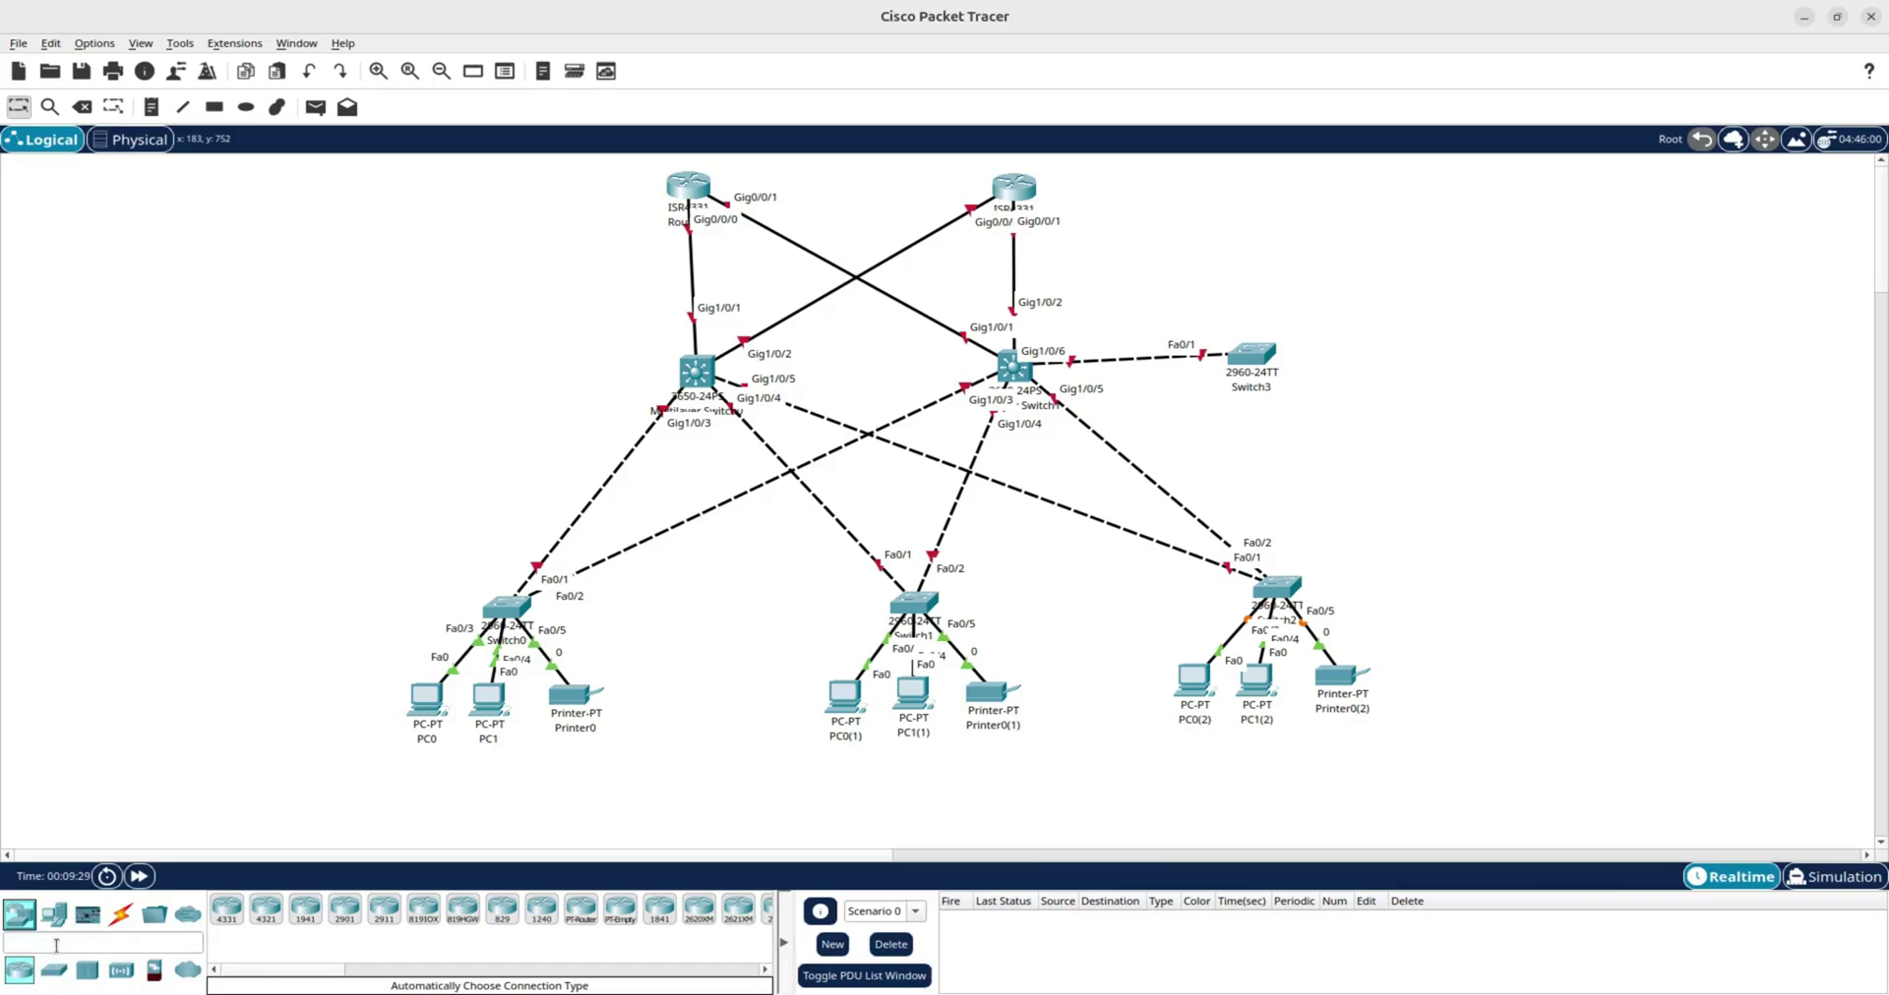
click(53, 916)
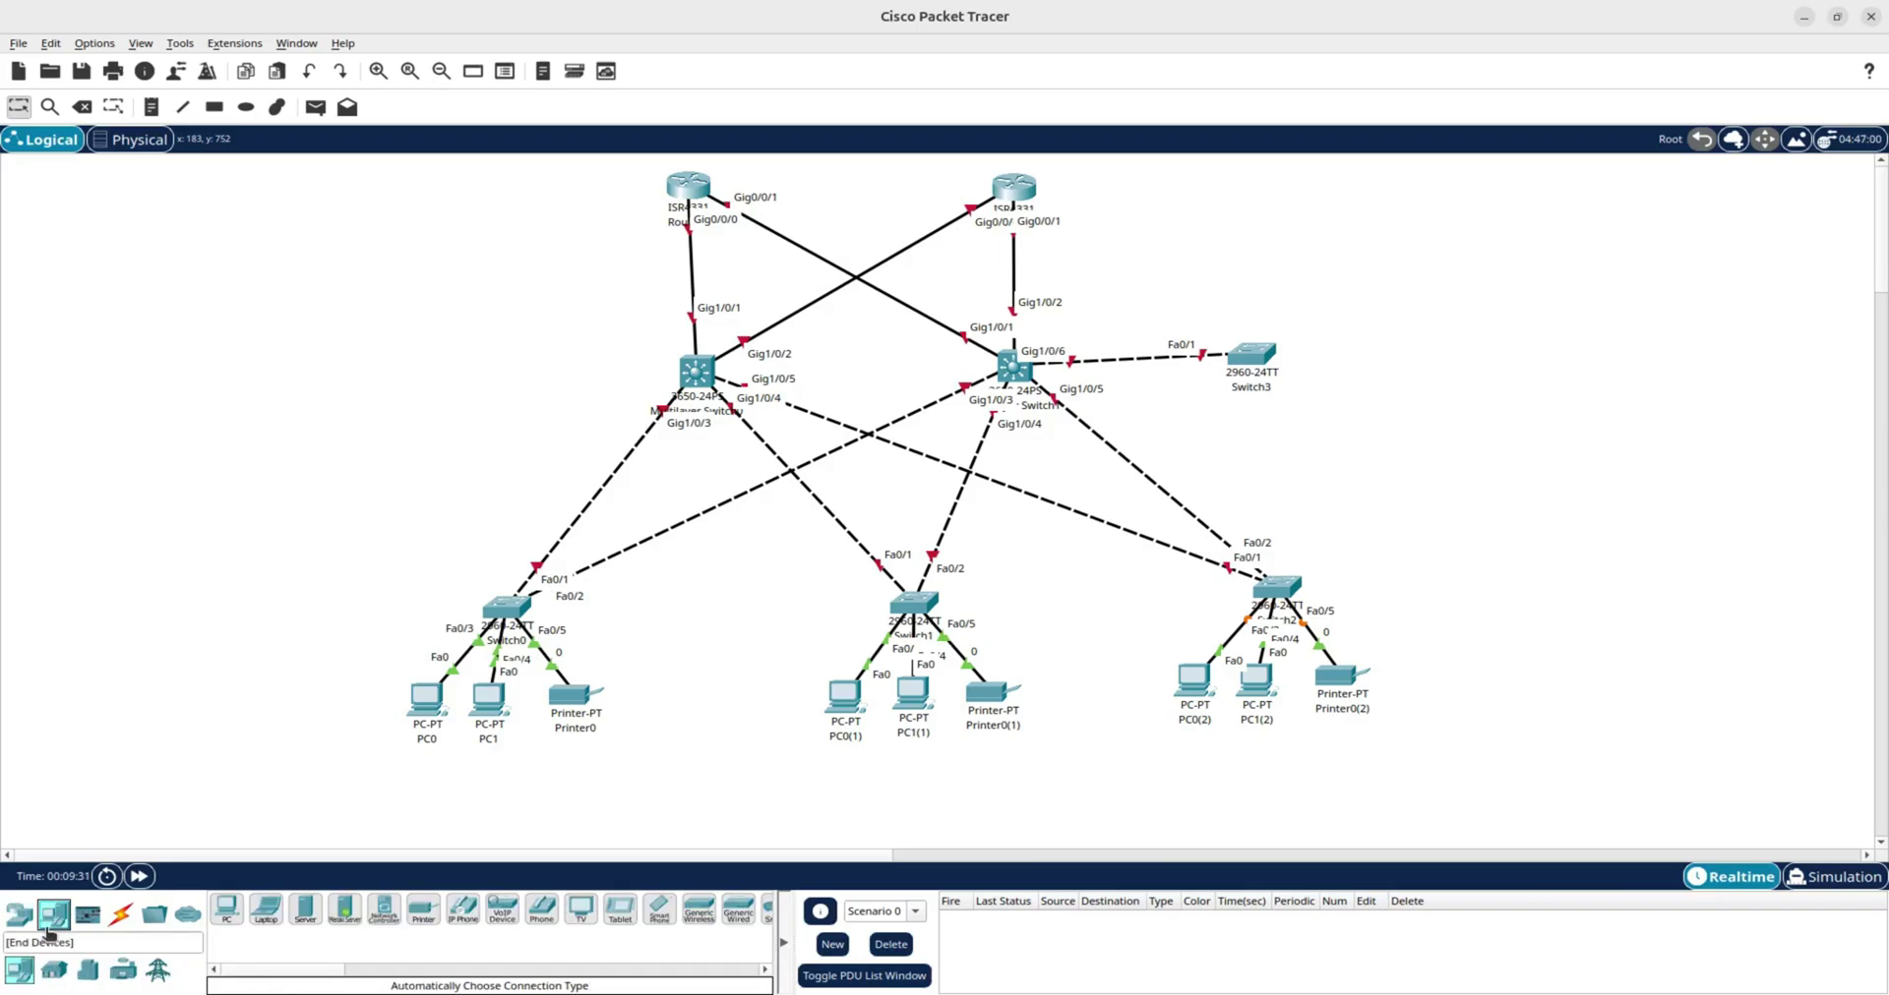
click(317, 910)
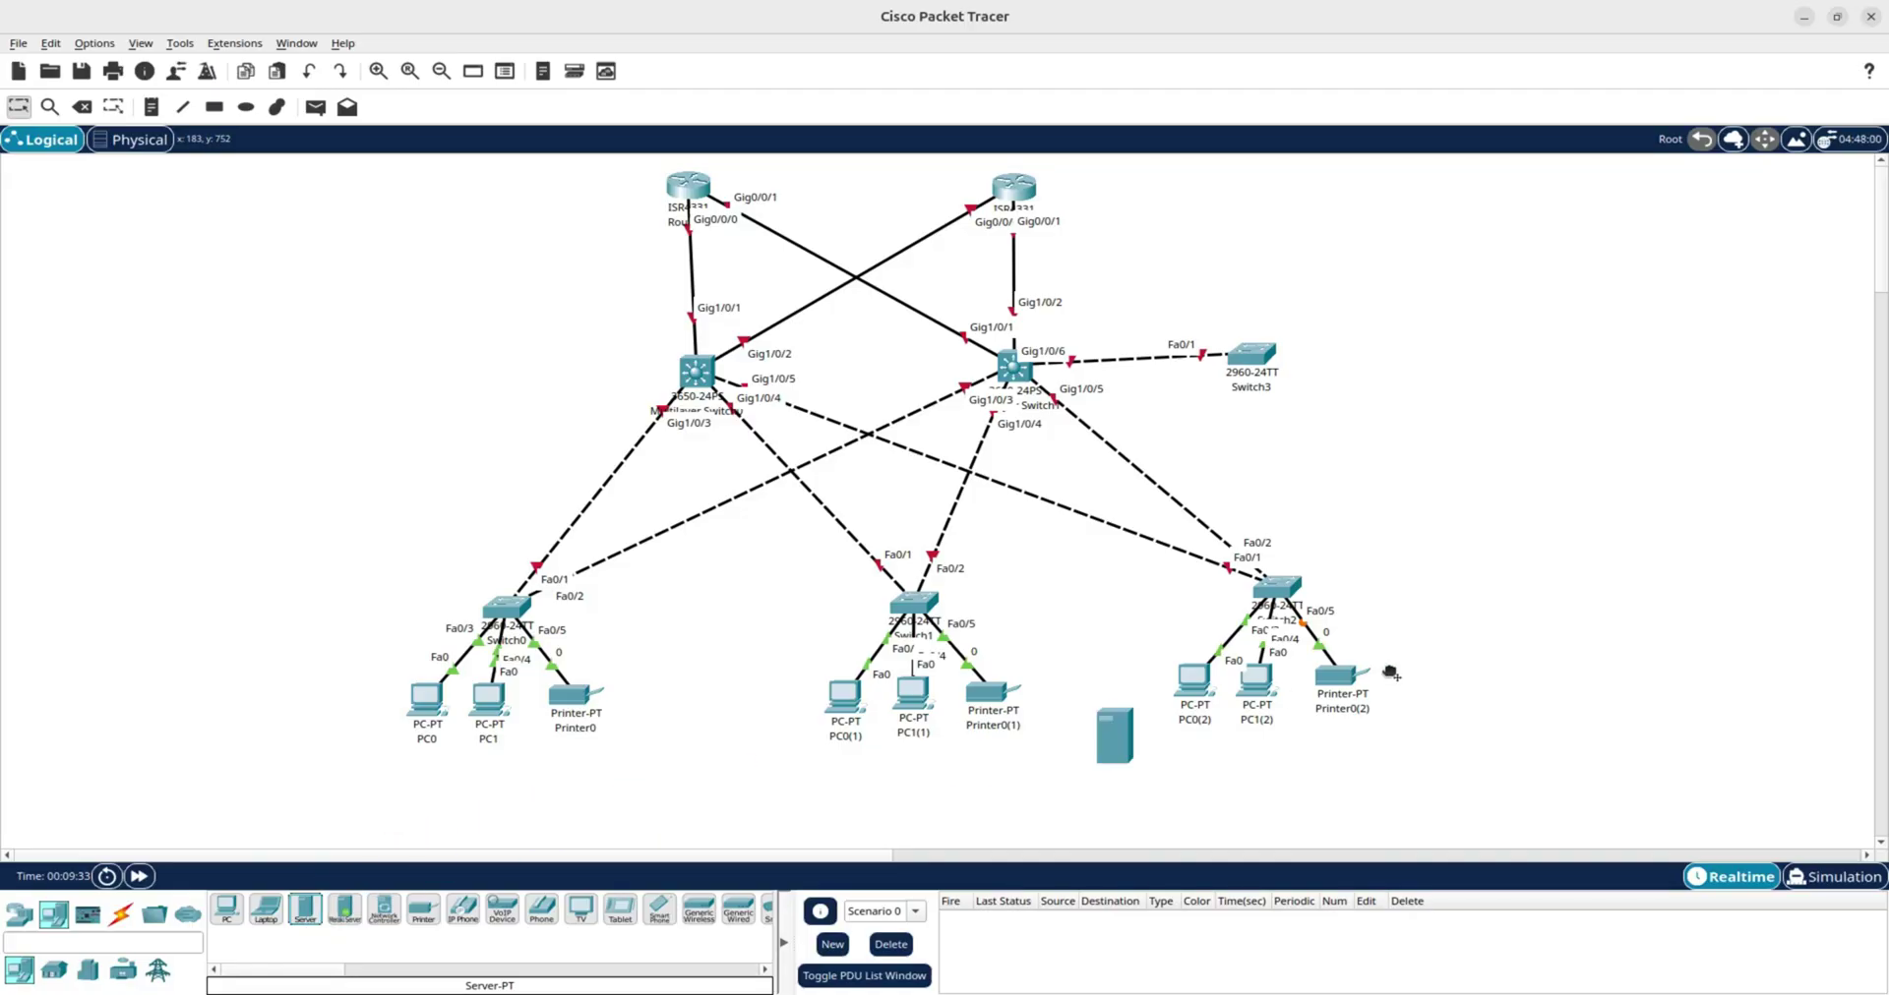
click(1367, 261)
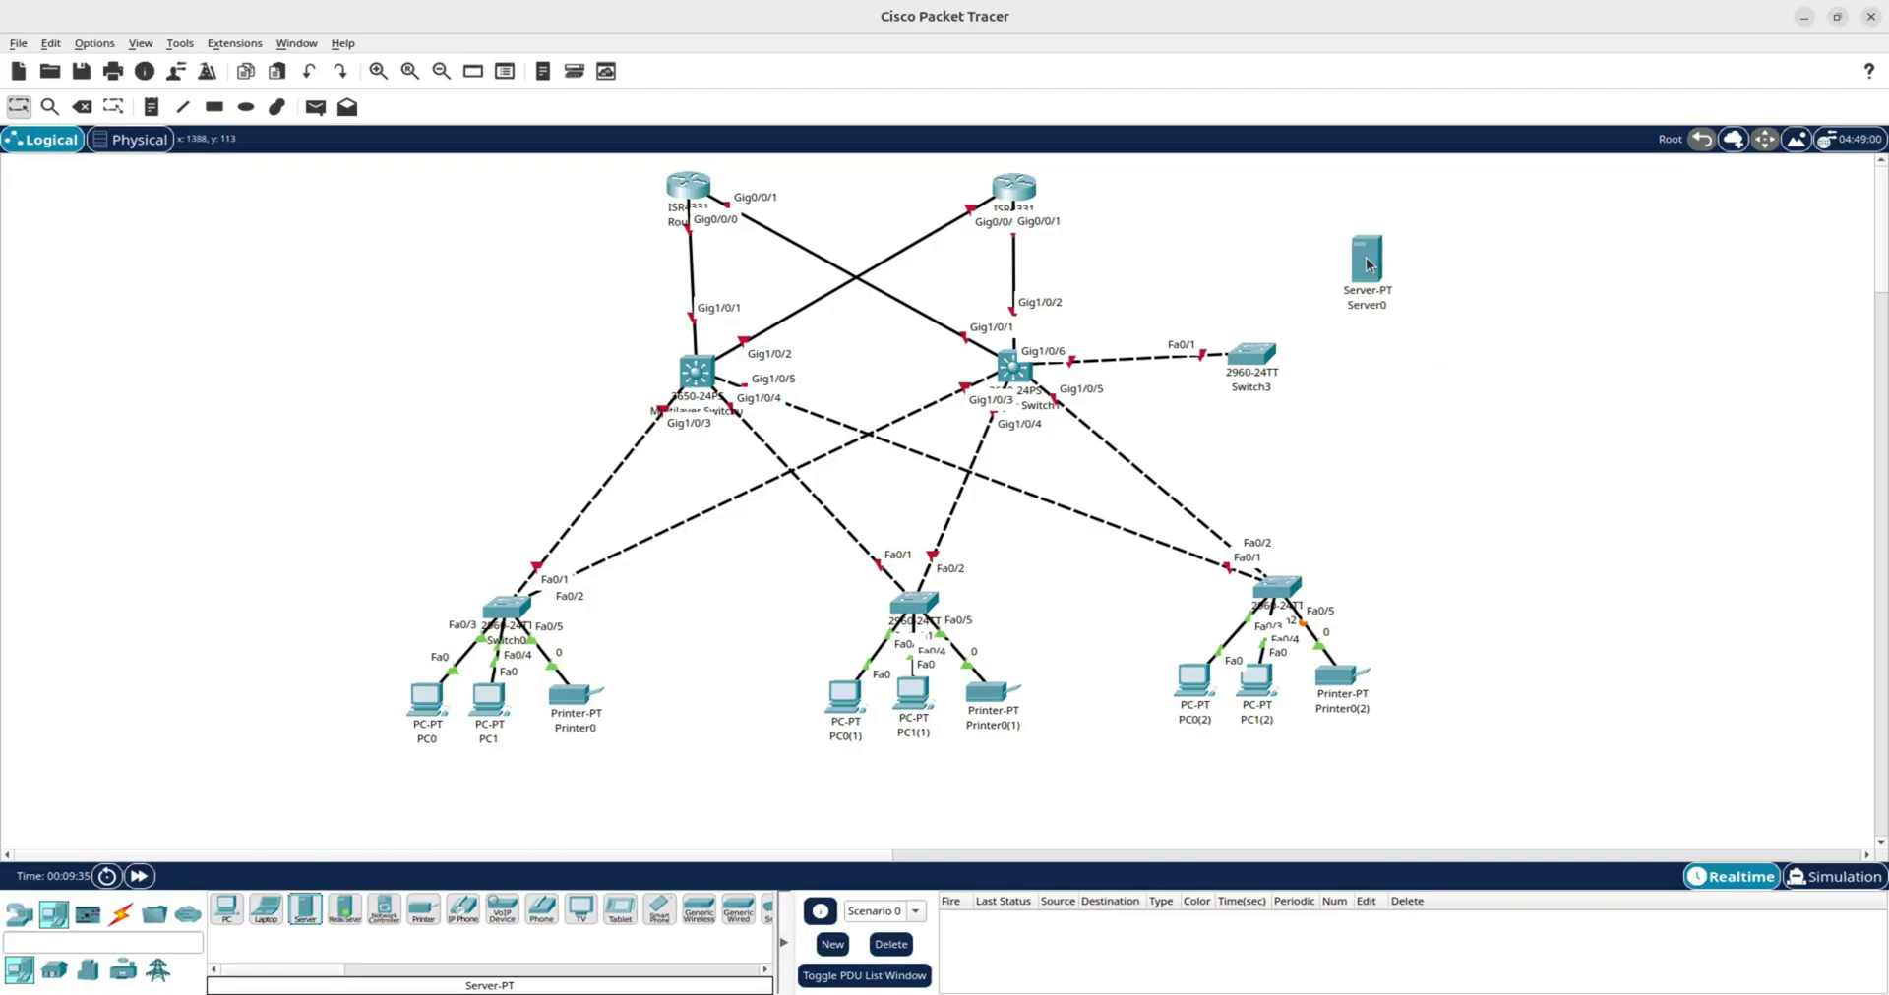
drag(1366, 265, 1405, 288)
click(302, 911)
click(1482, 319)
click(306, 910)
click(1413, 390)
drag(300, 922, 1484, 421)
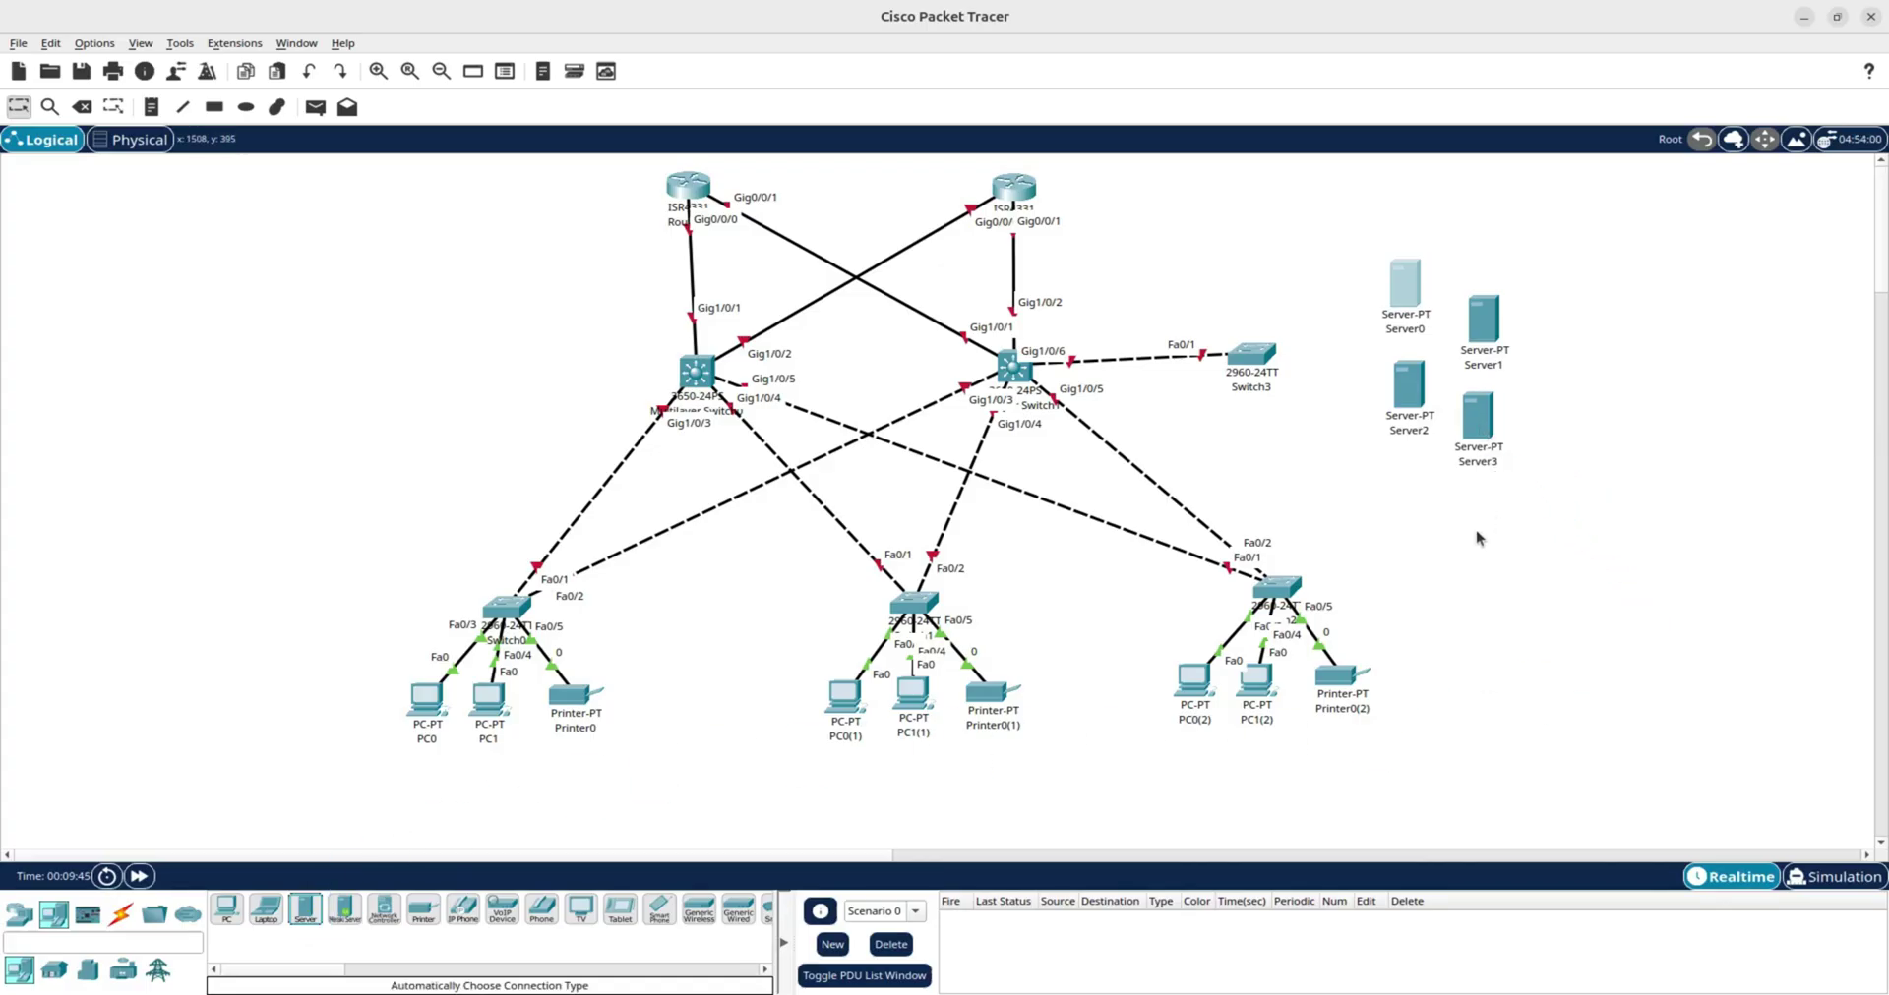
Connect Switch3 to Server0 and Server1 with automatically chosen cables.
click(121, 915)
click(229, 911)
click(1259, 355)
click(1407, 285)
click(1407, 284)
click(226, 911)
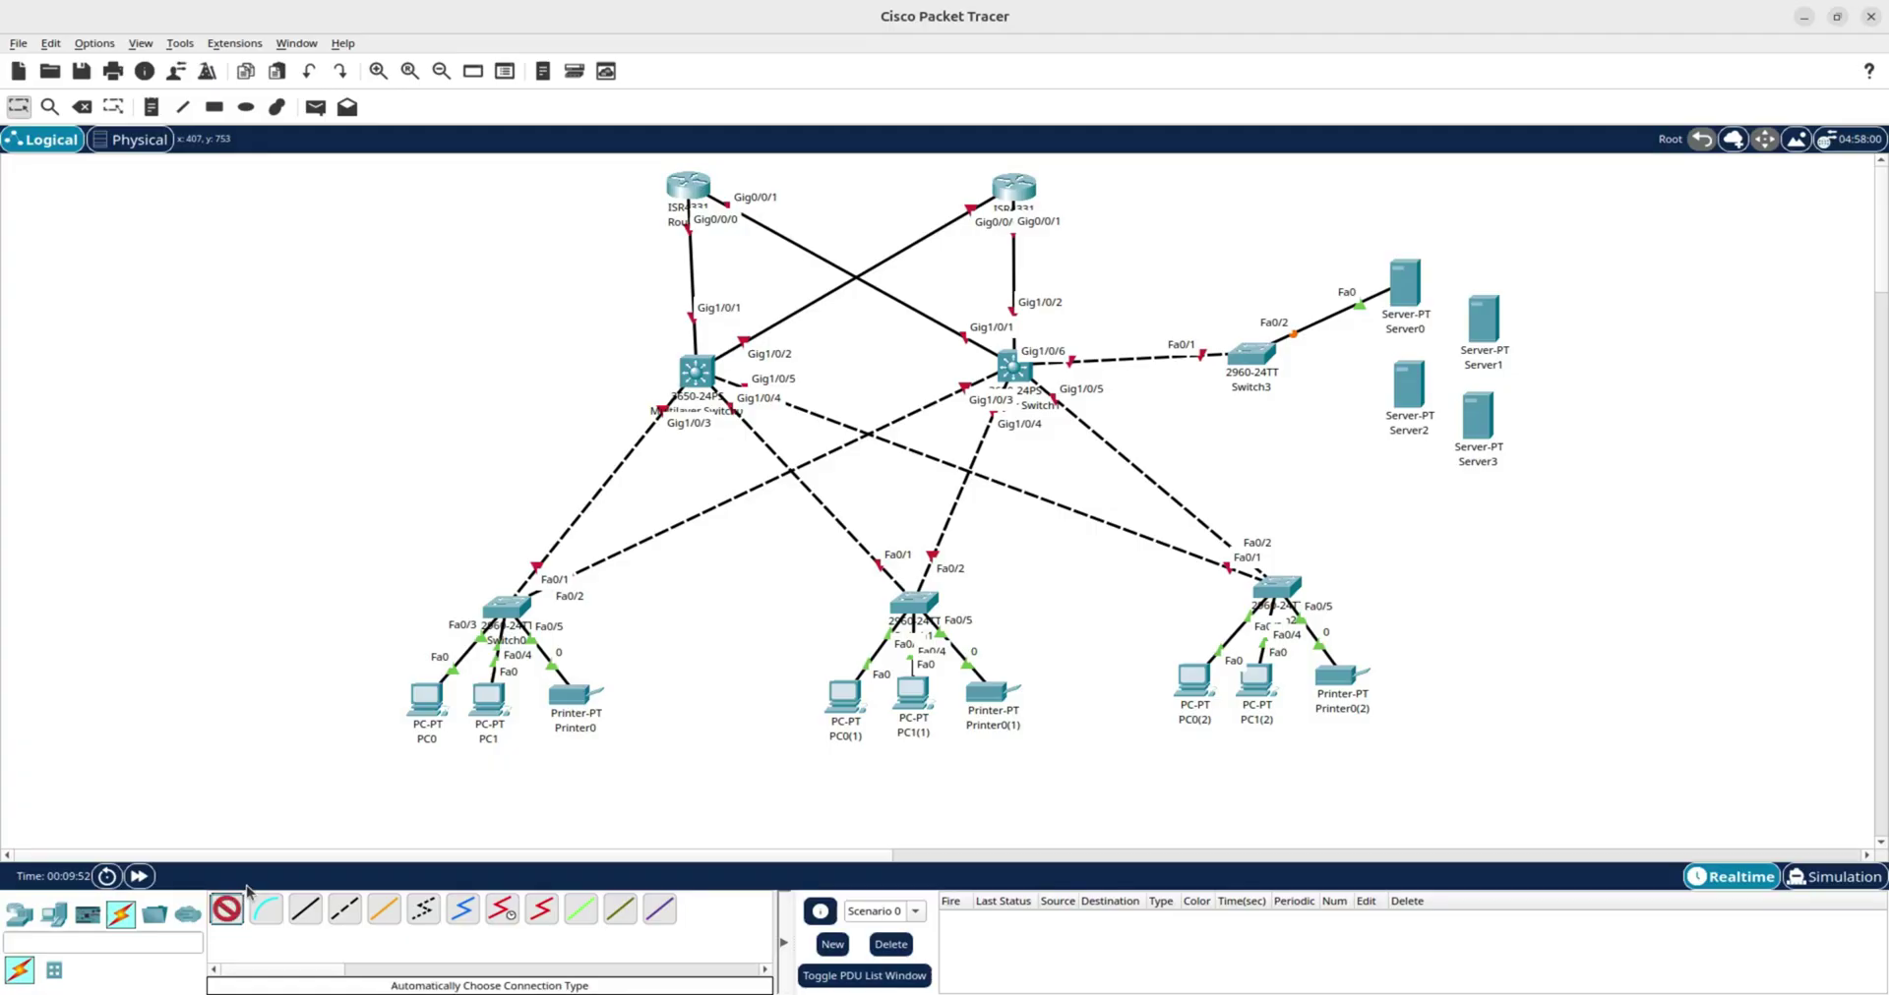
click(1265, 351)
click(1475, 322)
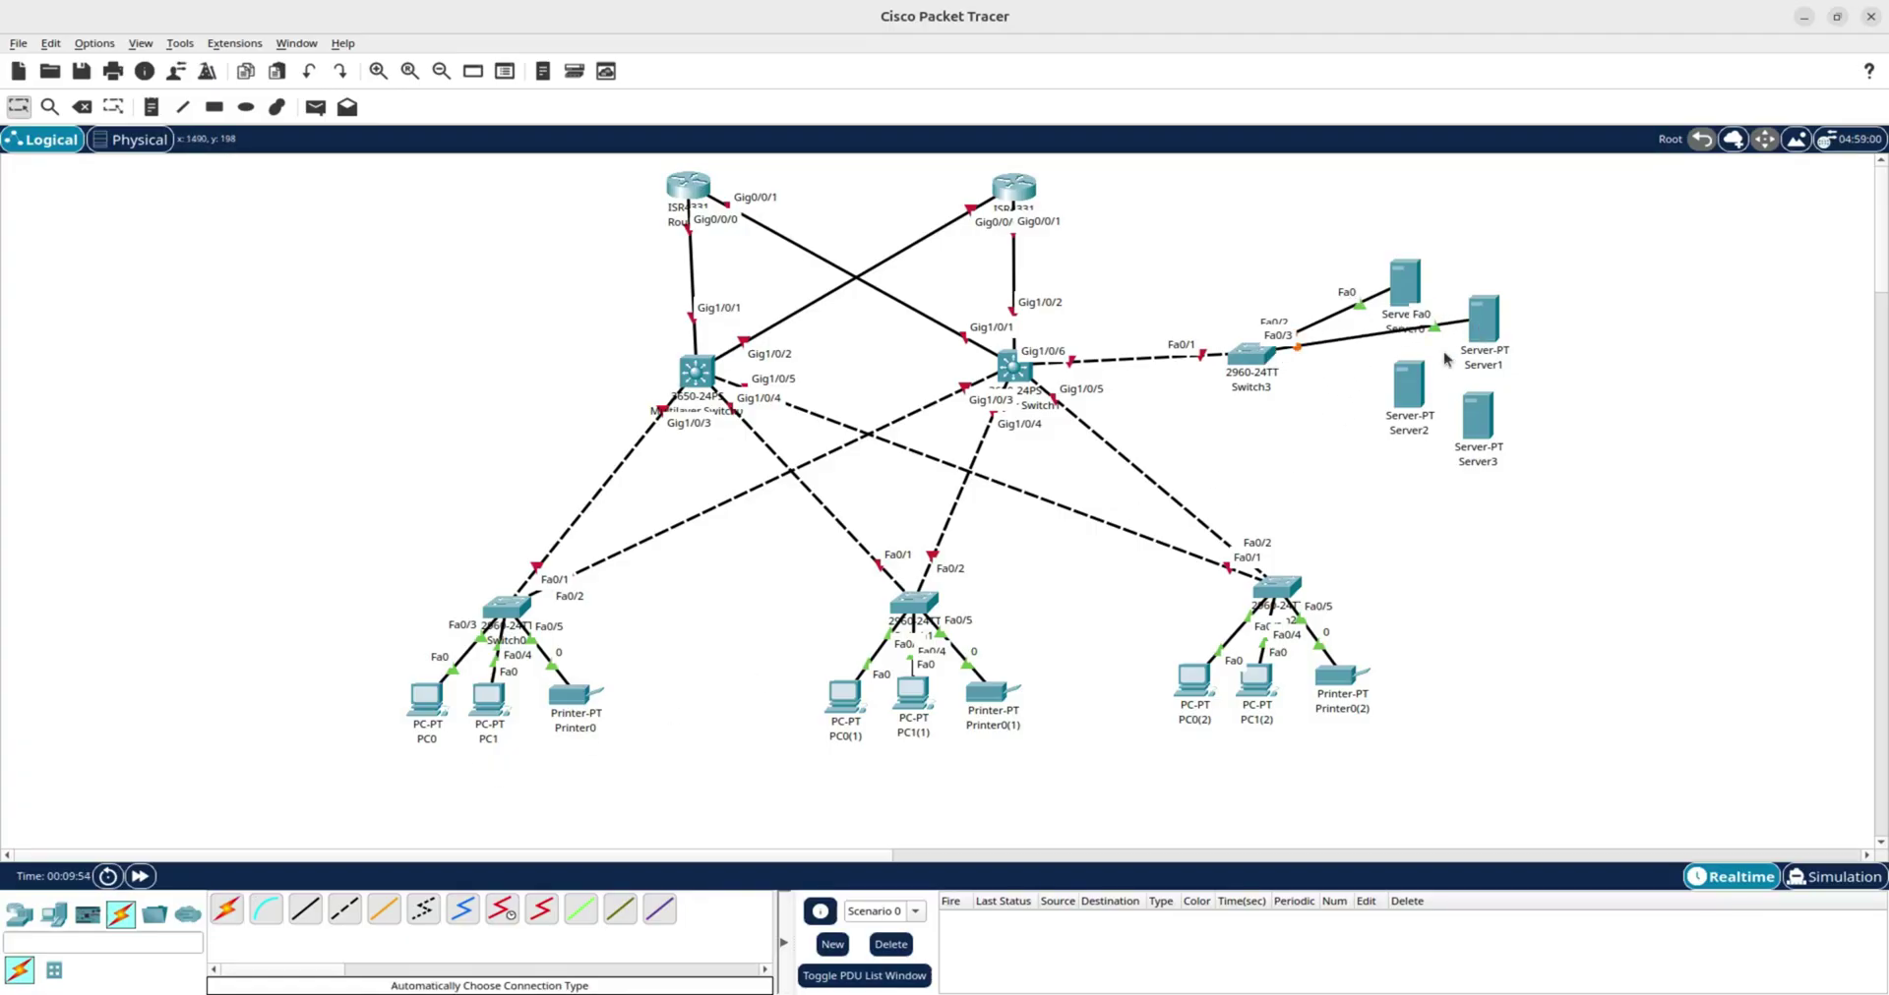
Connect Switch3 to Server2 and Server3 with automatically chosen cables, and move Server3 slightly farther from Server2.
click(222, 913)
click(1247, 357)
click(1402, 390)
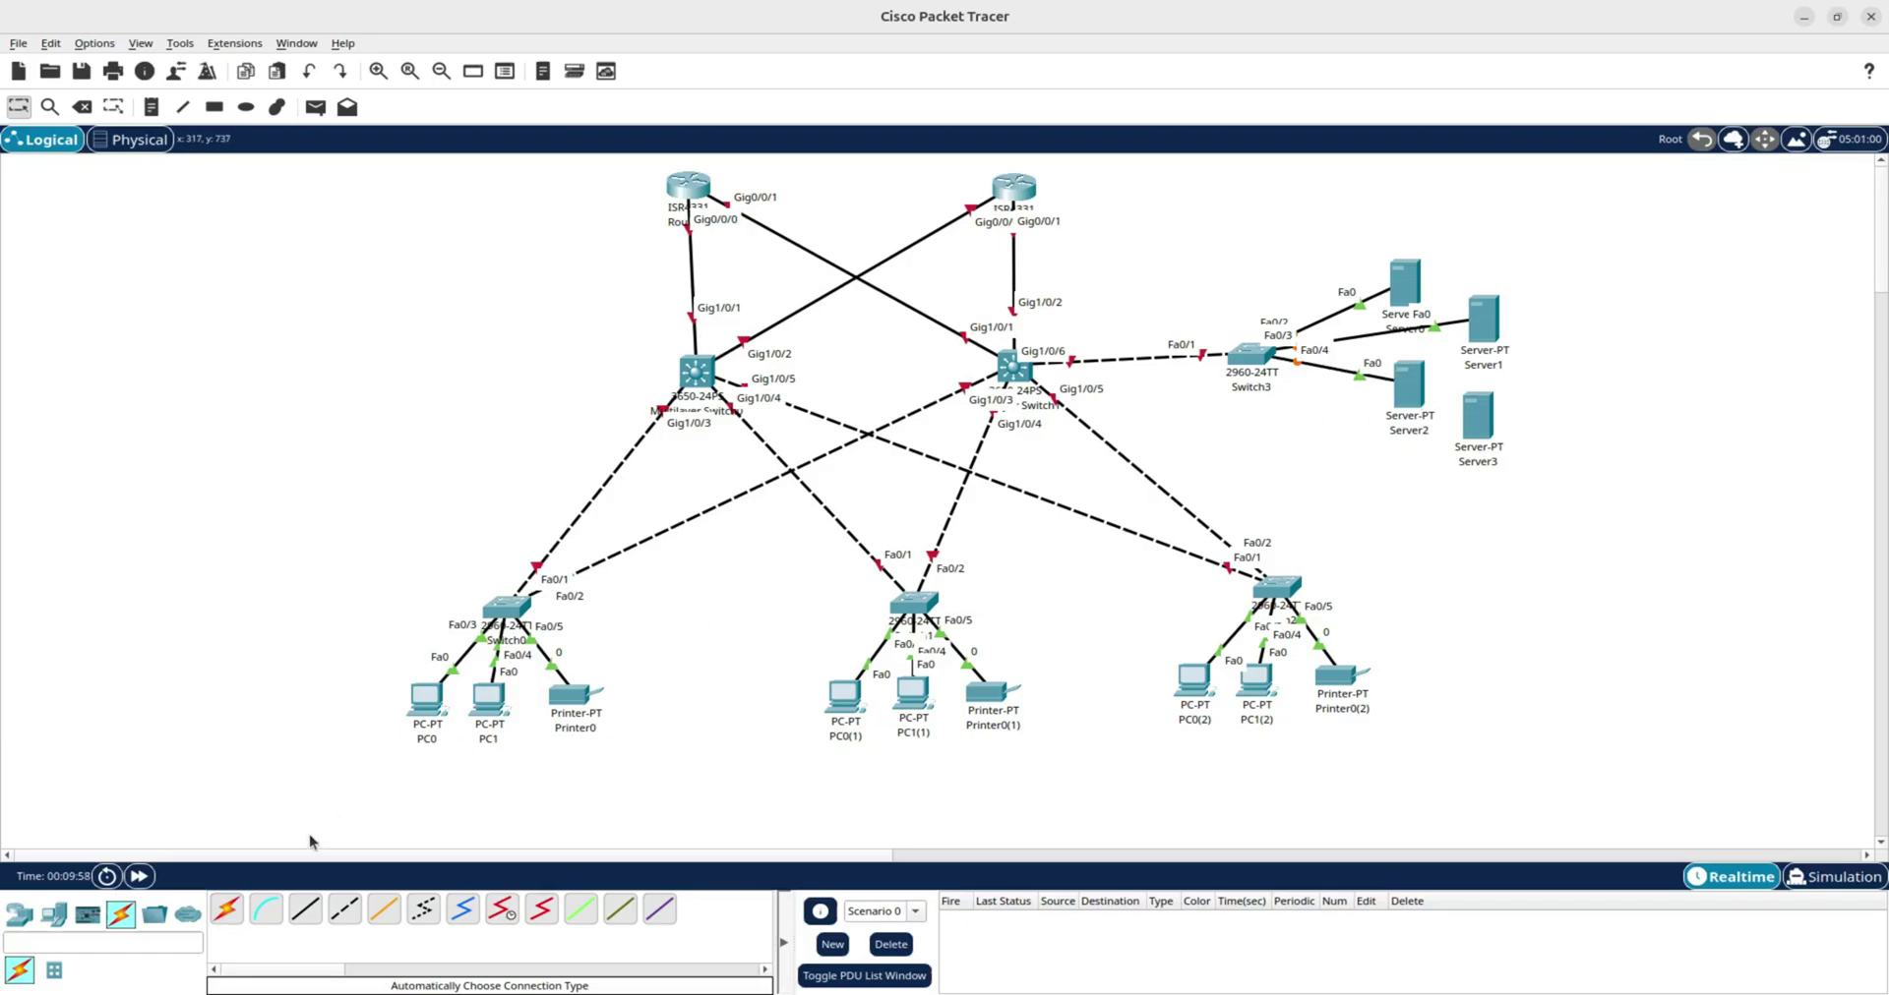
click(228, 911)
click(1267, 359)
click(1483, 421)
mouse_move(1485, 425)
mouse_down()
mouse_move(1492, 446)
mouse_move(1510, 406)
mouse_up()
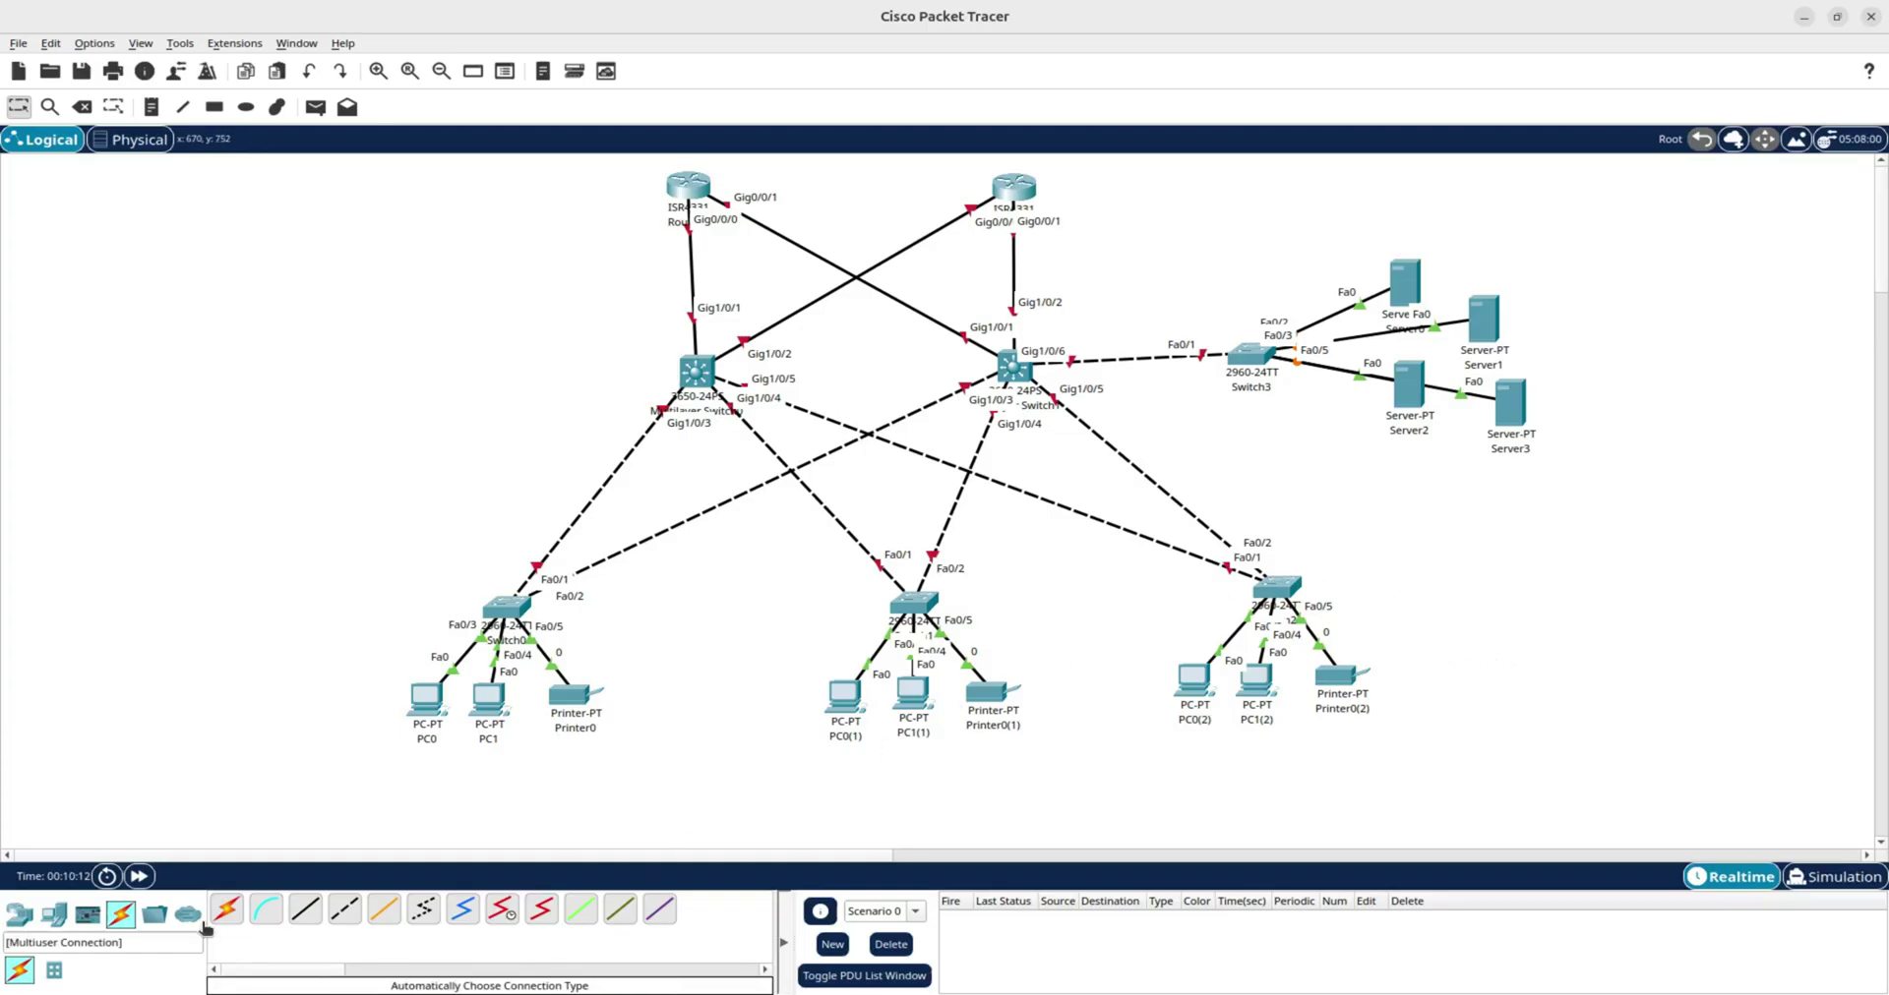
Link the two multilayer switches with a copper straight-through cable, using GigabitEthernet1/0/20 on both ends.
click(305, 909)
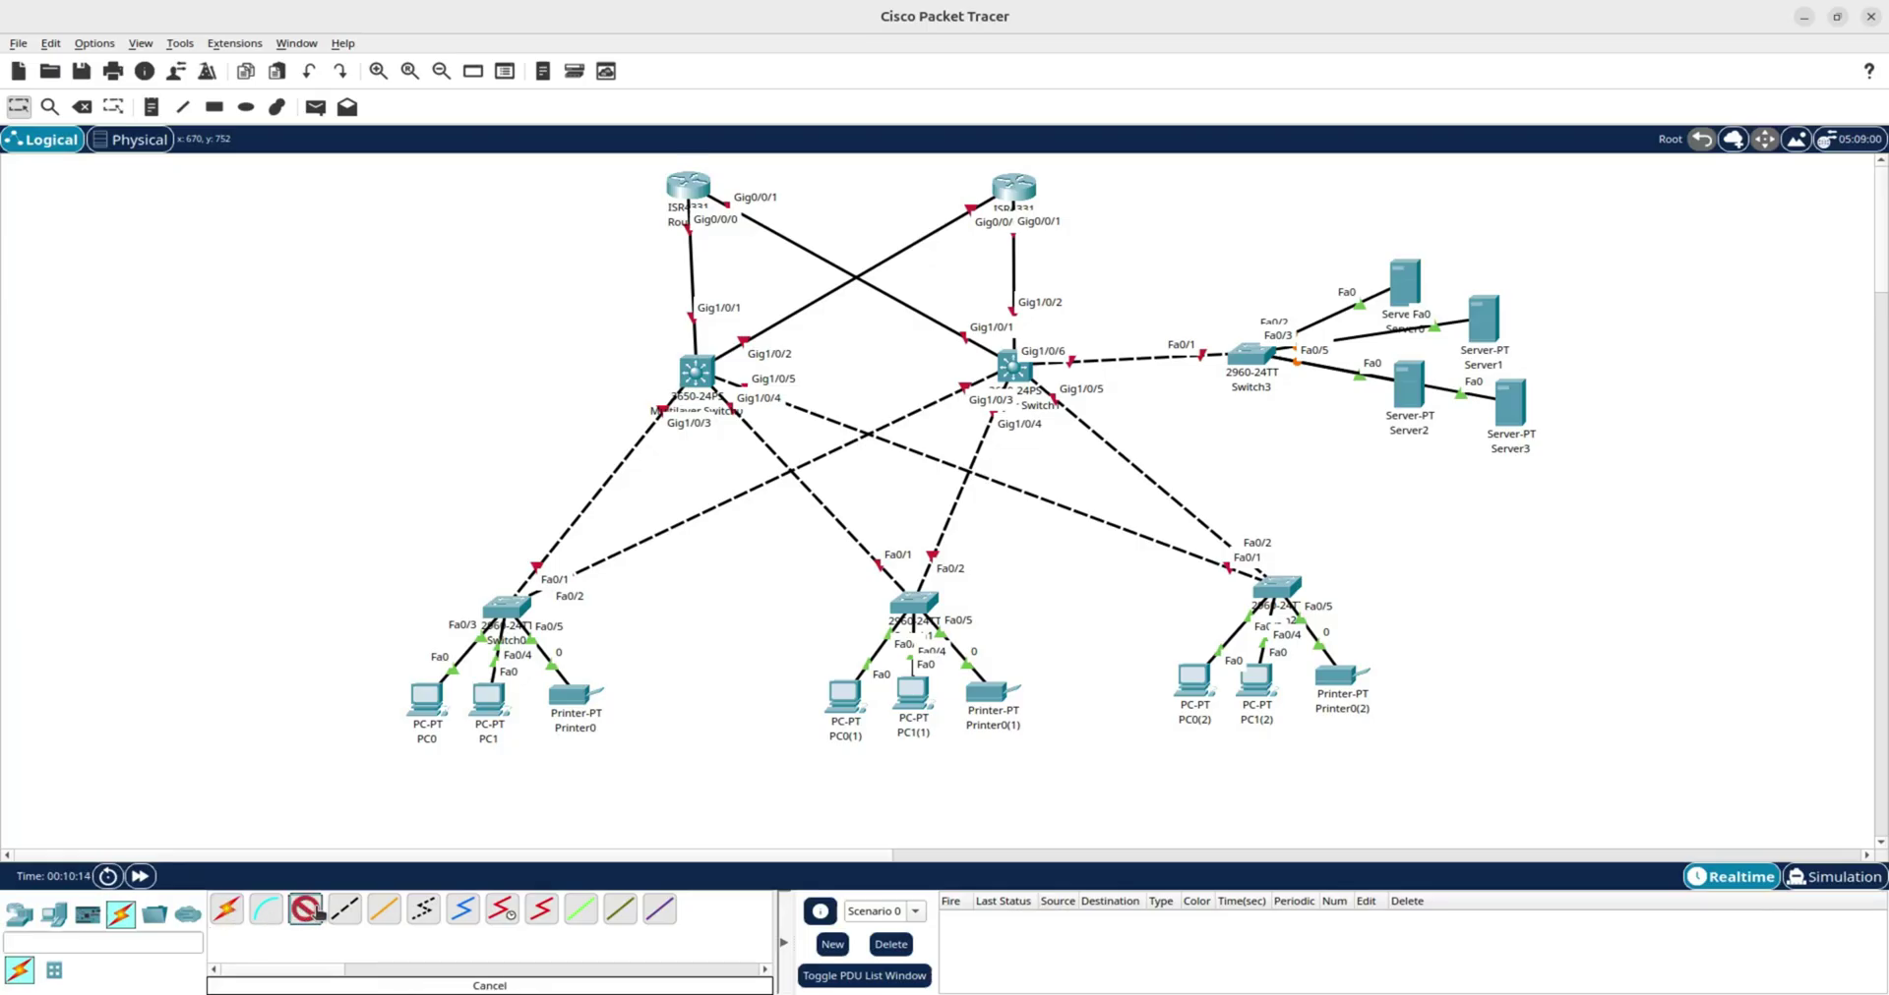
click(707, 362)
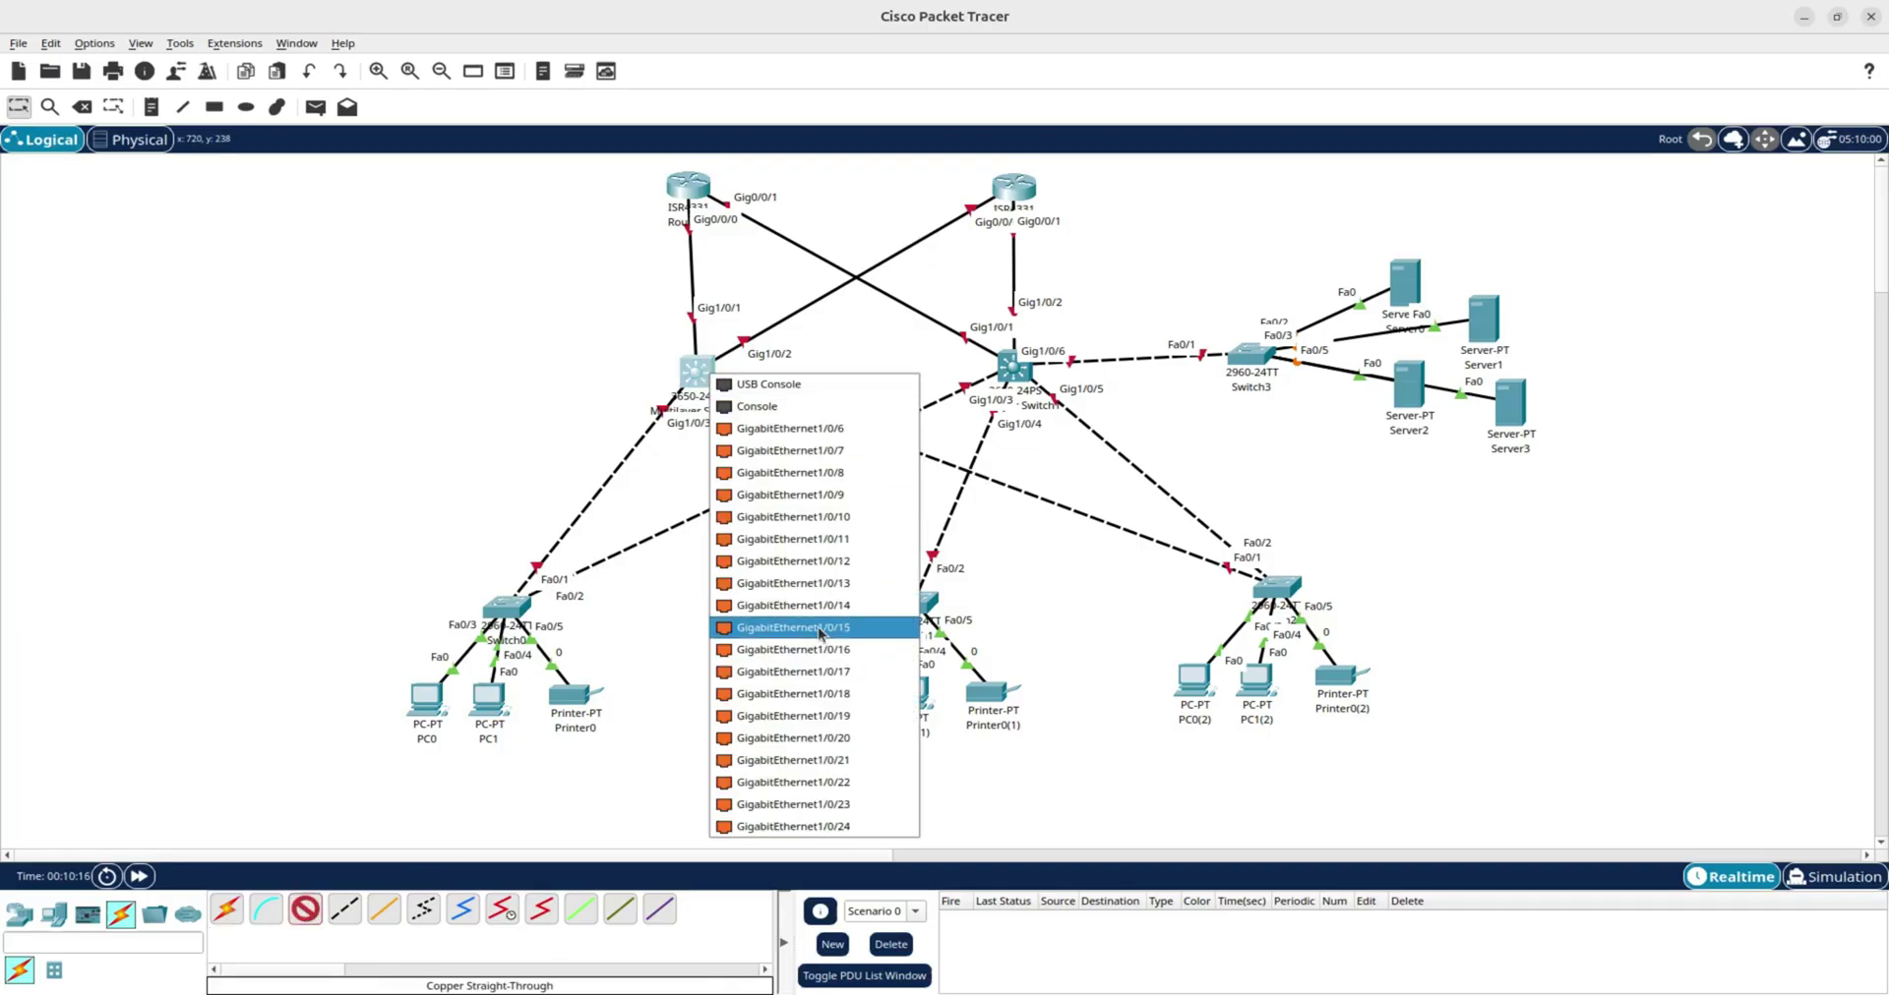
click(814, 738)
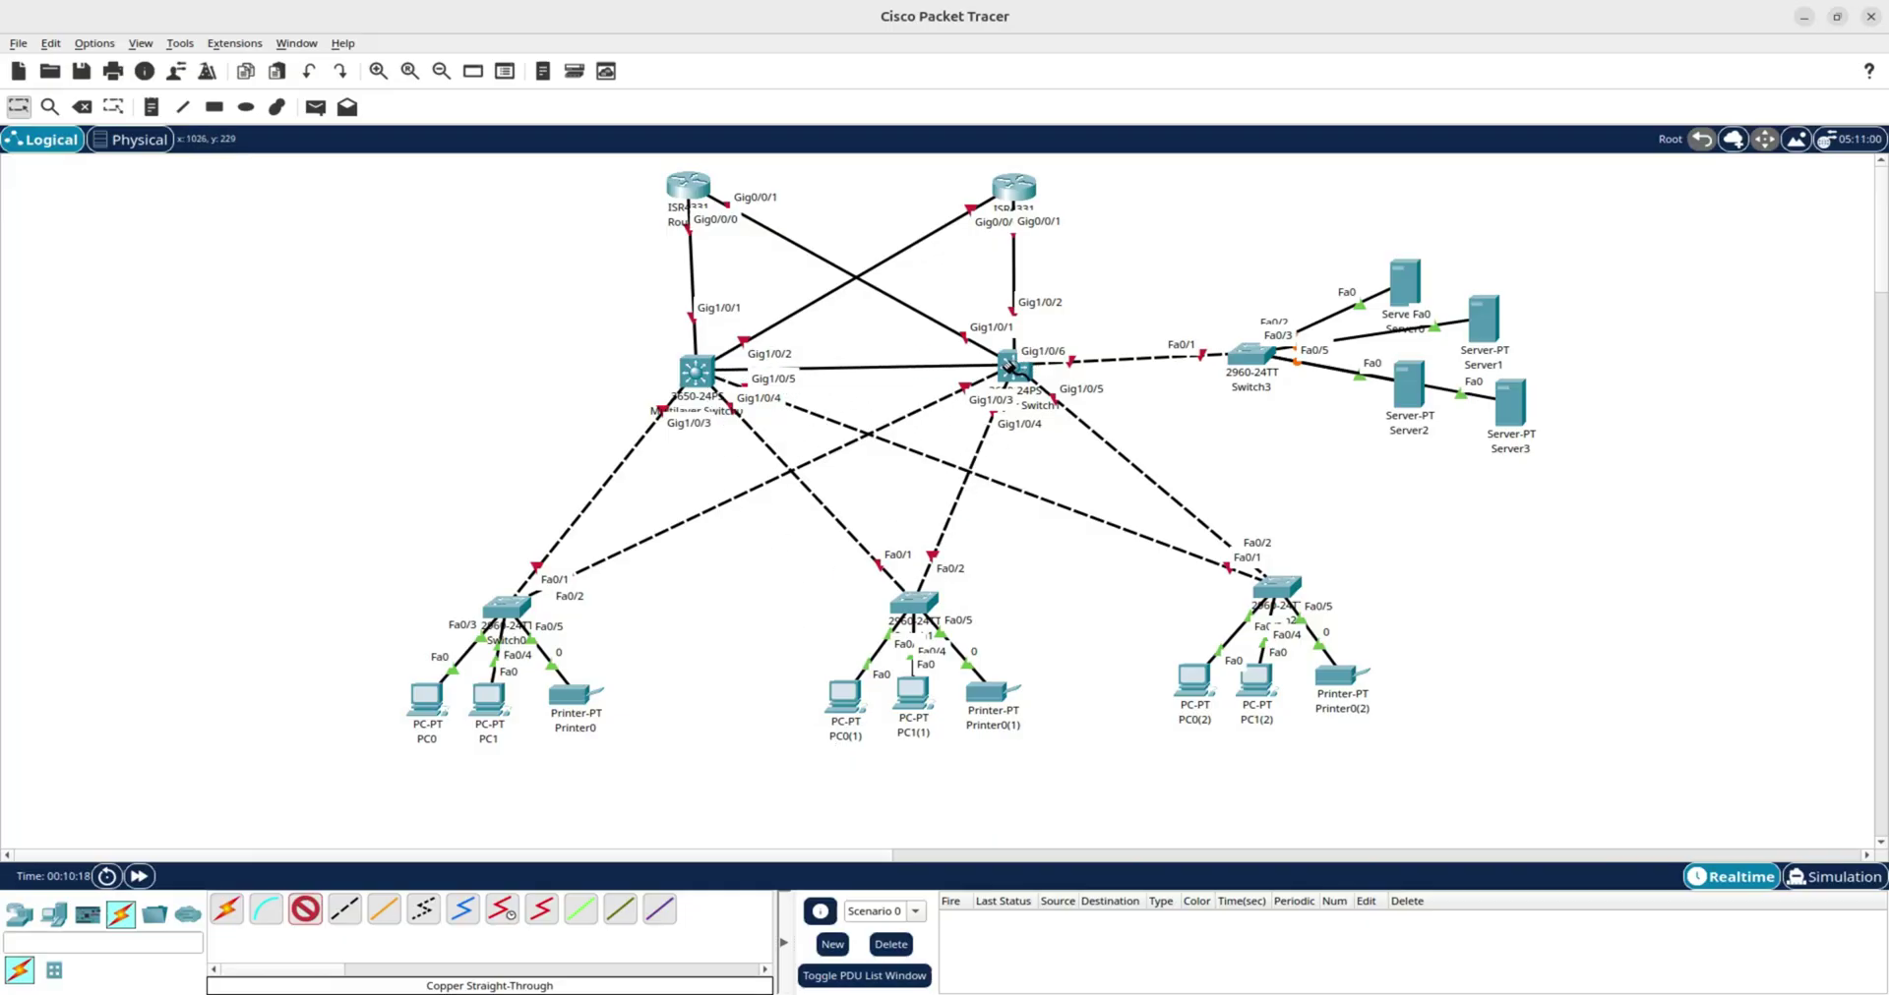
click(1010, 365)
click(1094, 708)
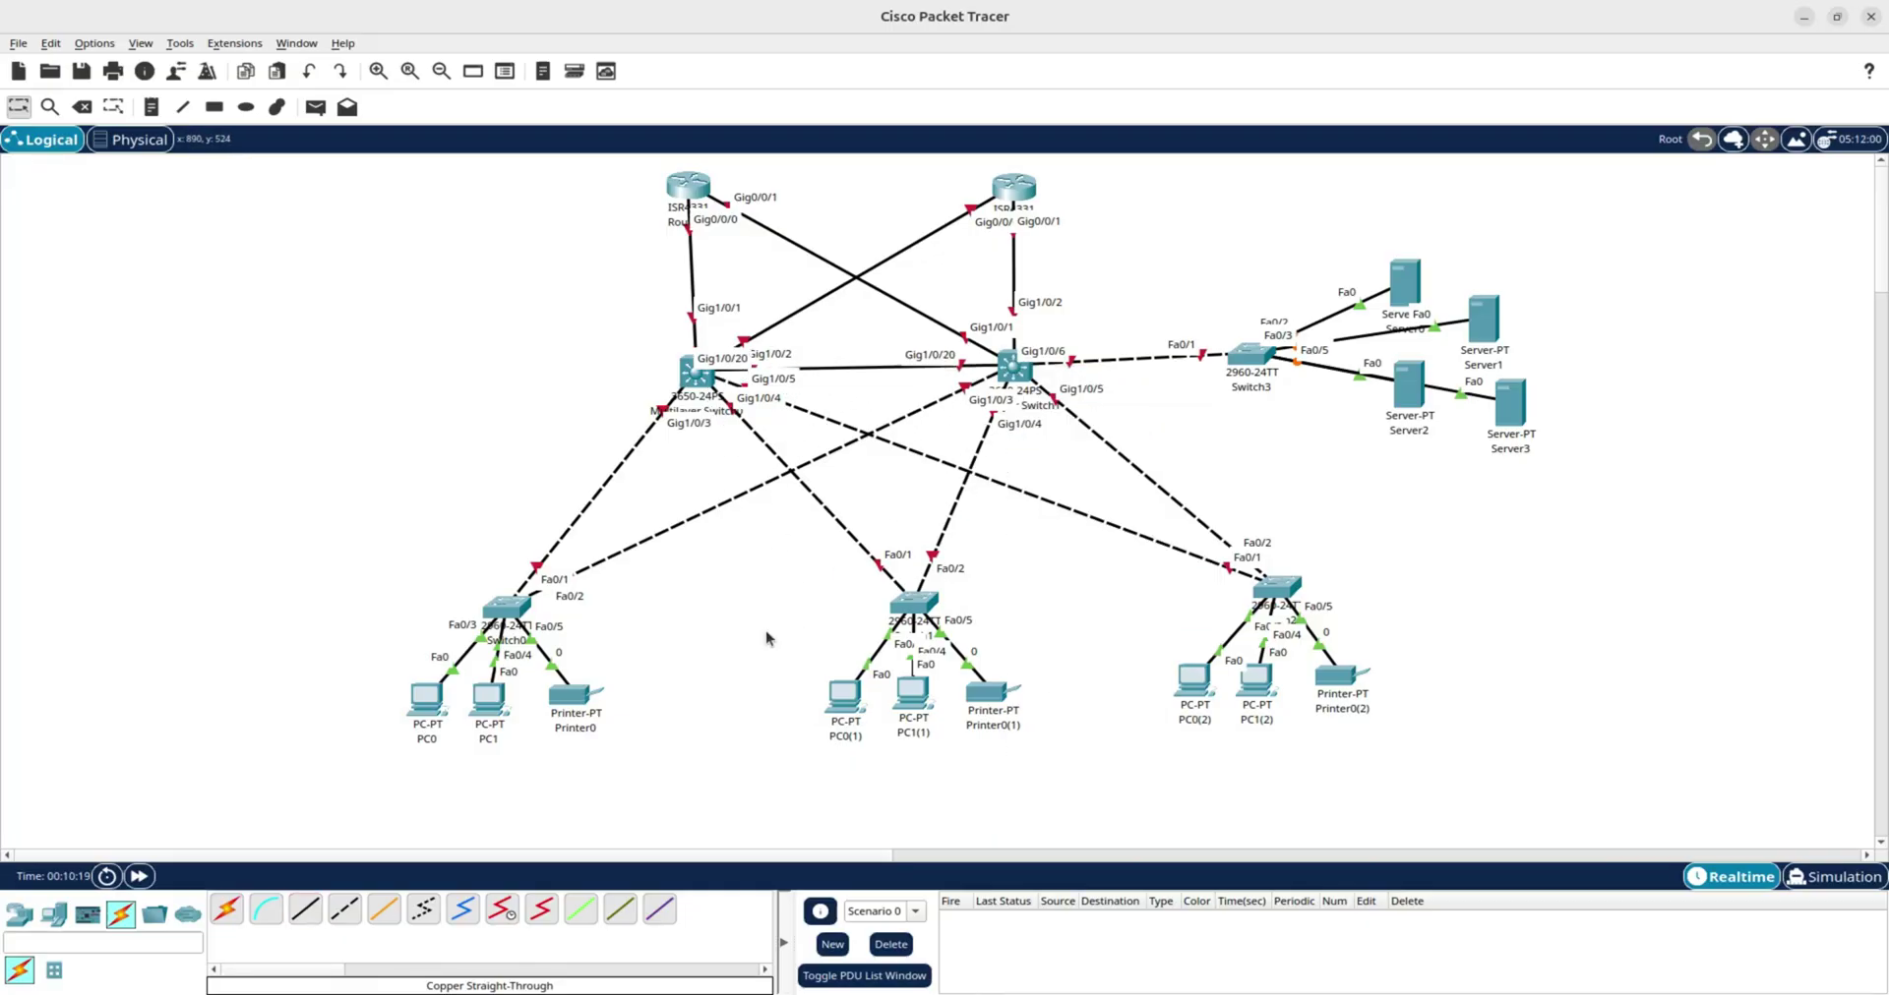
Add a second copper straight-through link between the multilayer switches, using GigabitEthernet1/0/21 on both ends.
click(224, 914)
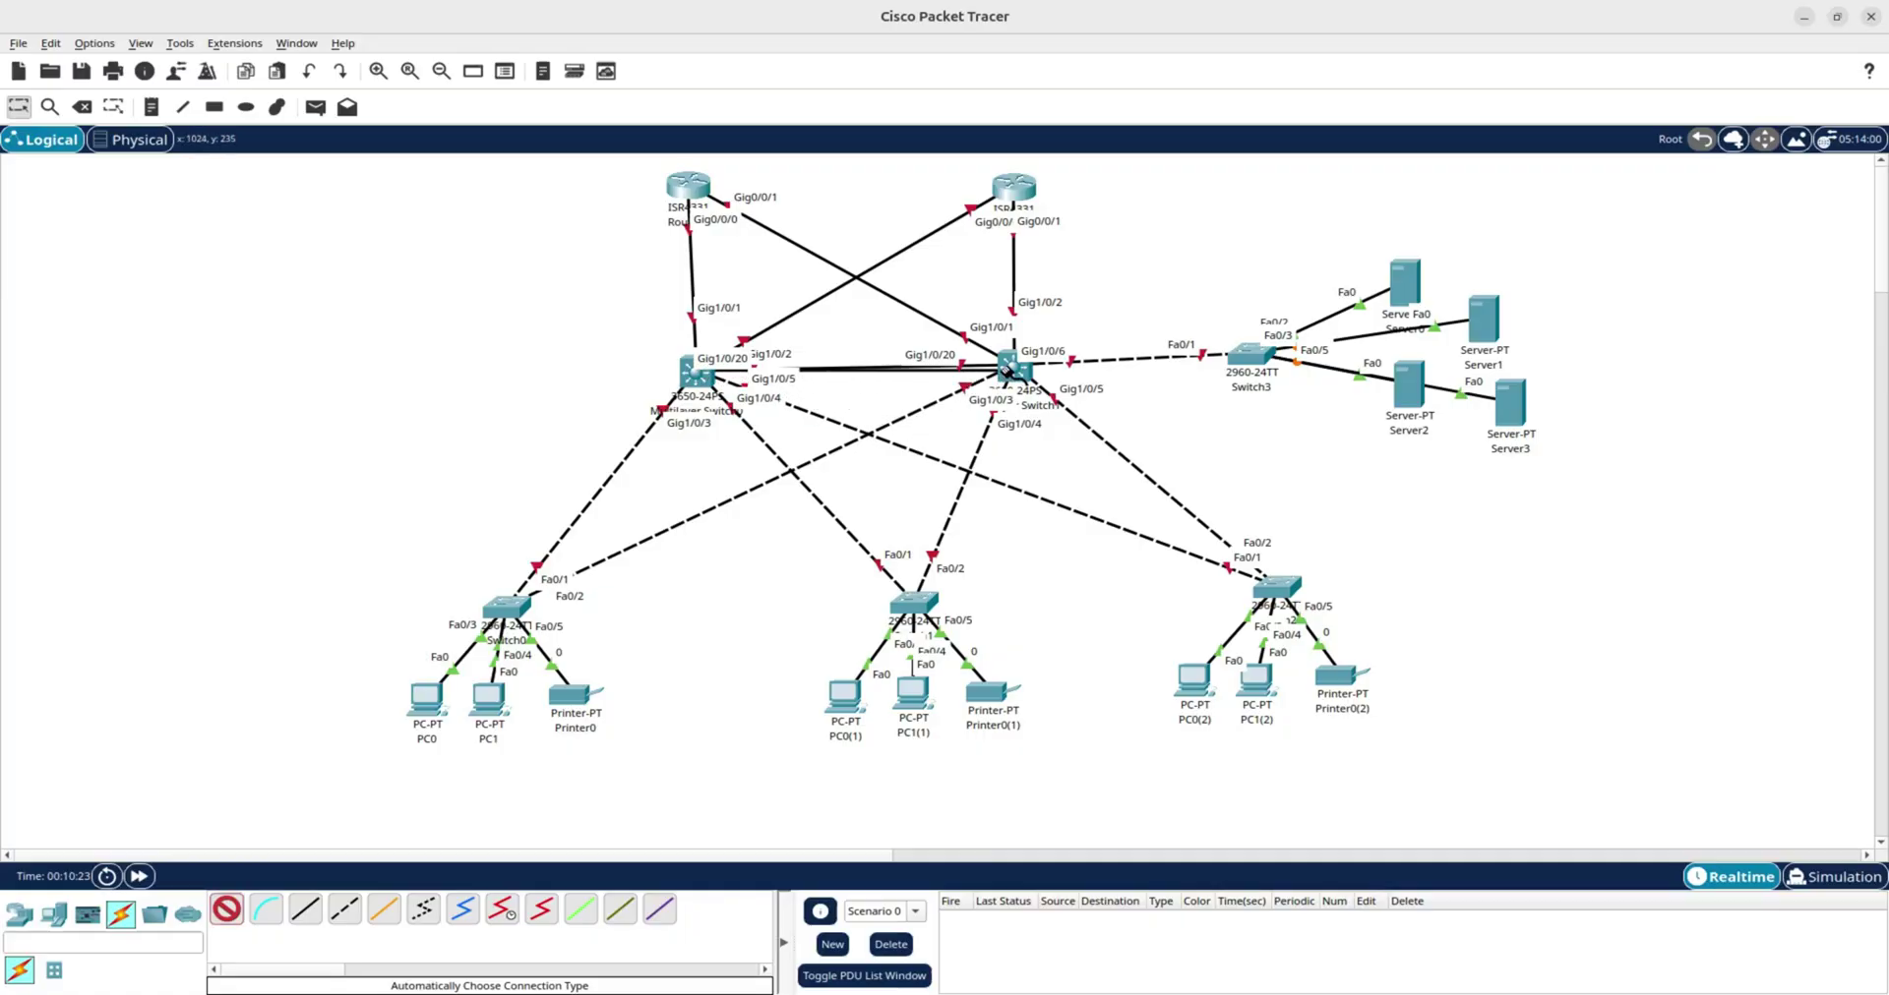
click(694, 373)
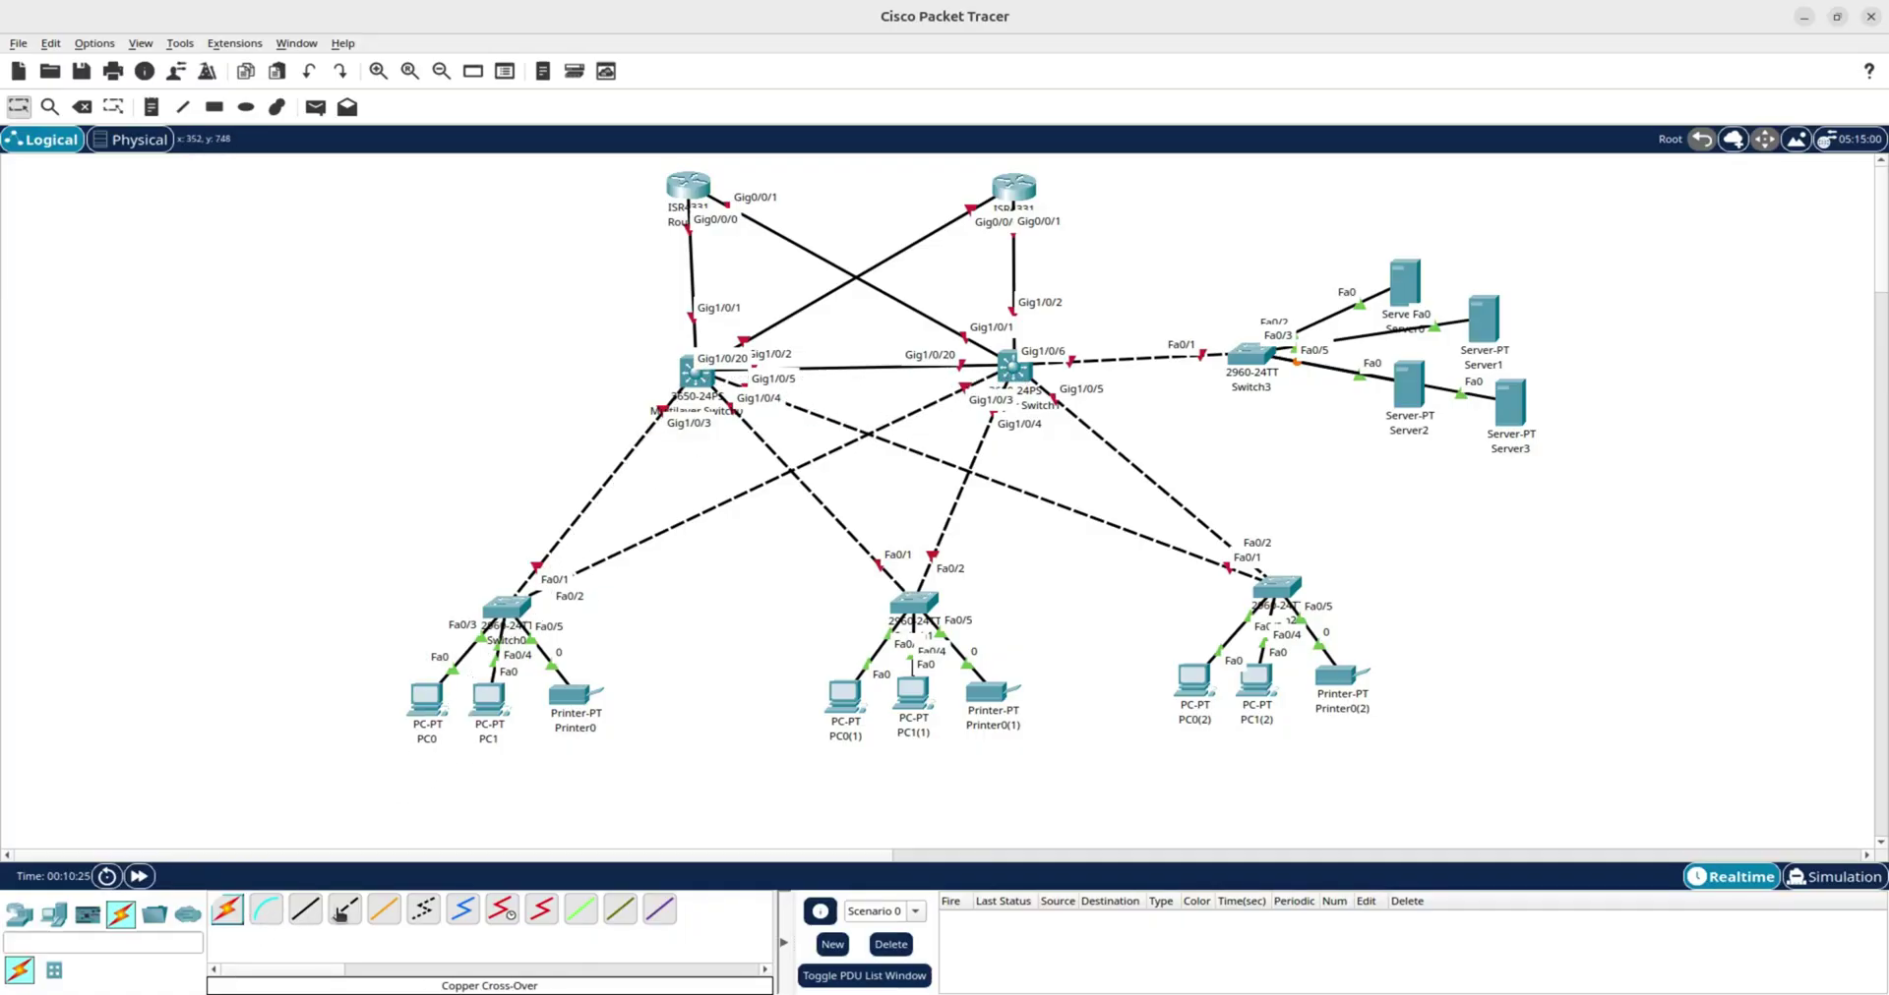
click(305, 910)
click(700, 378)
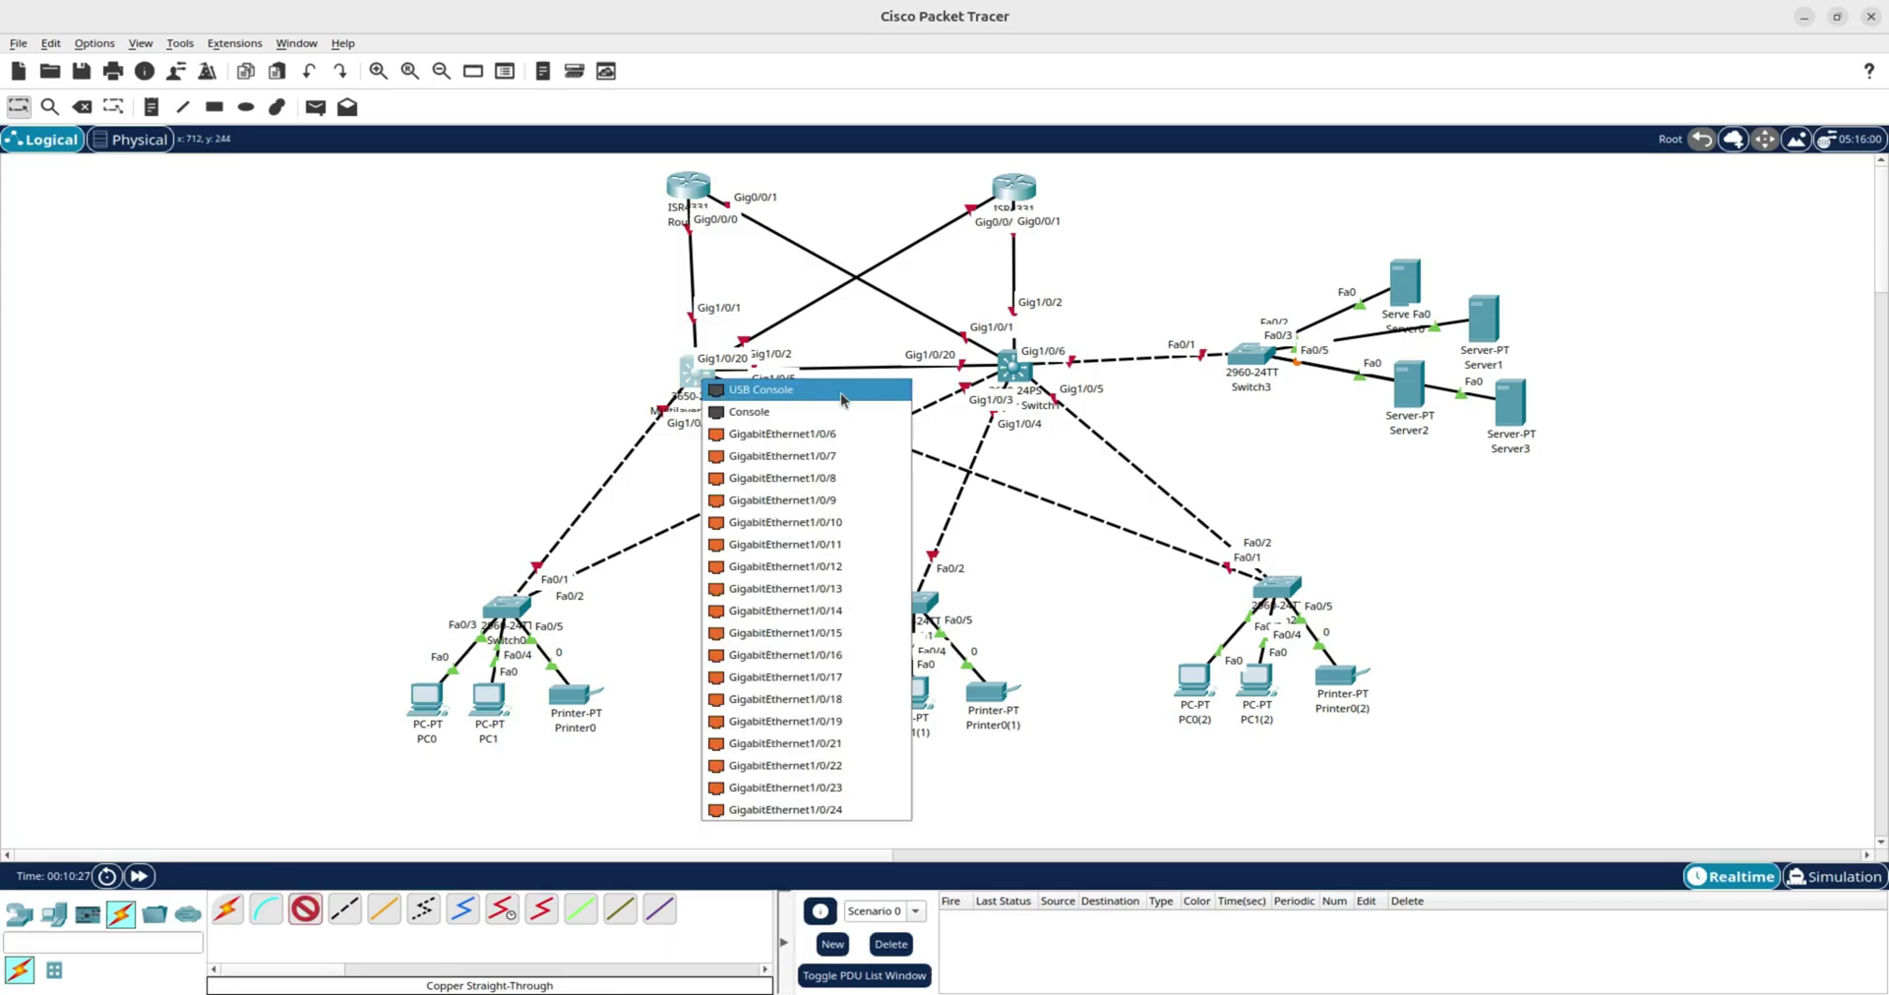
click(800, 745)
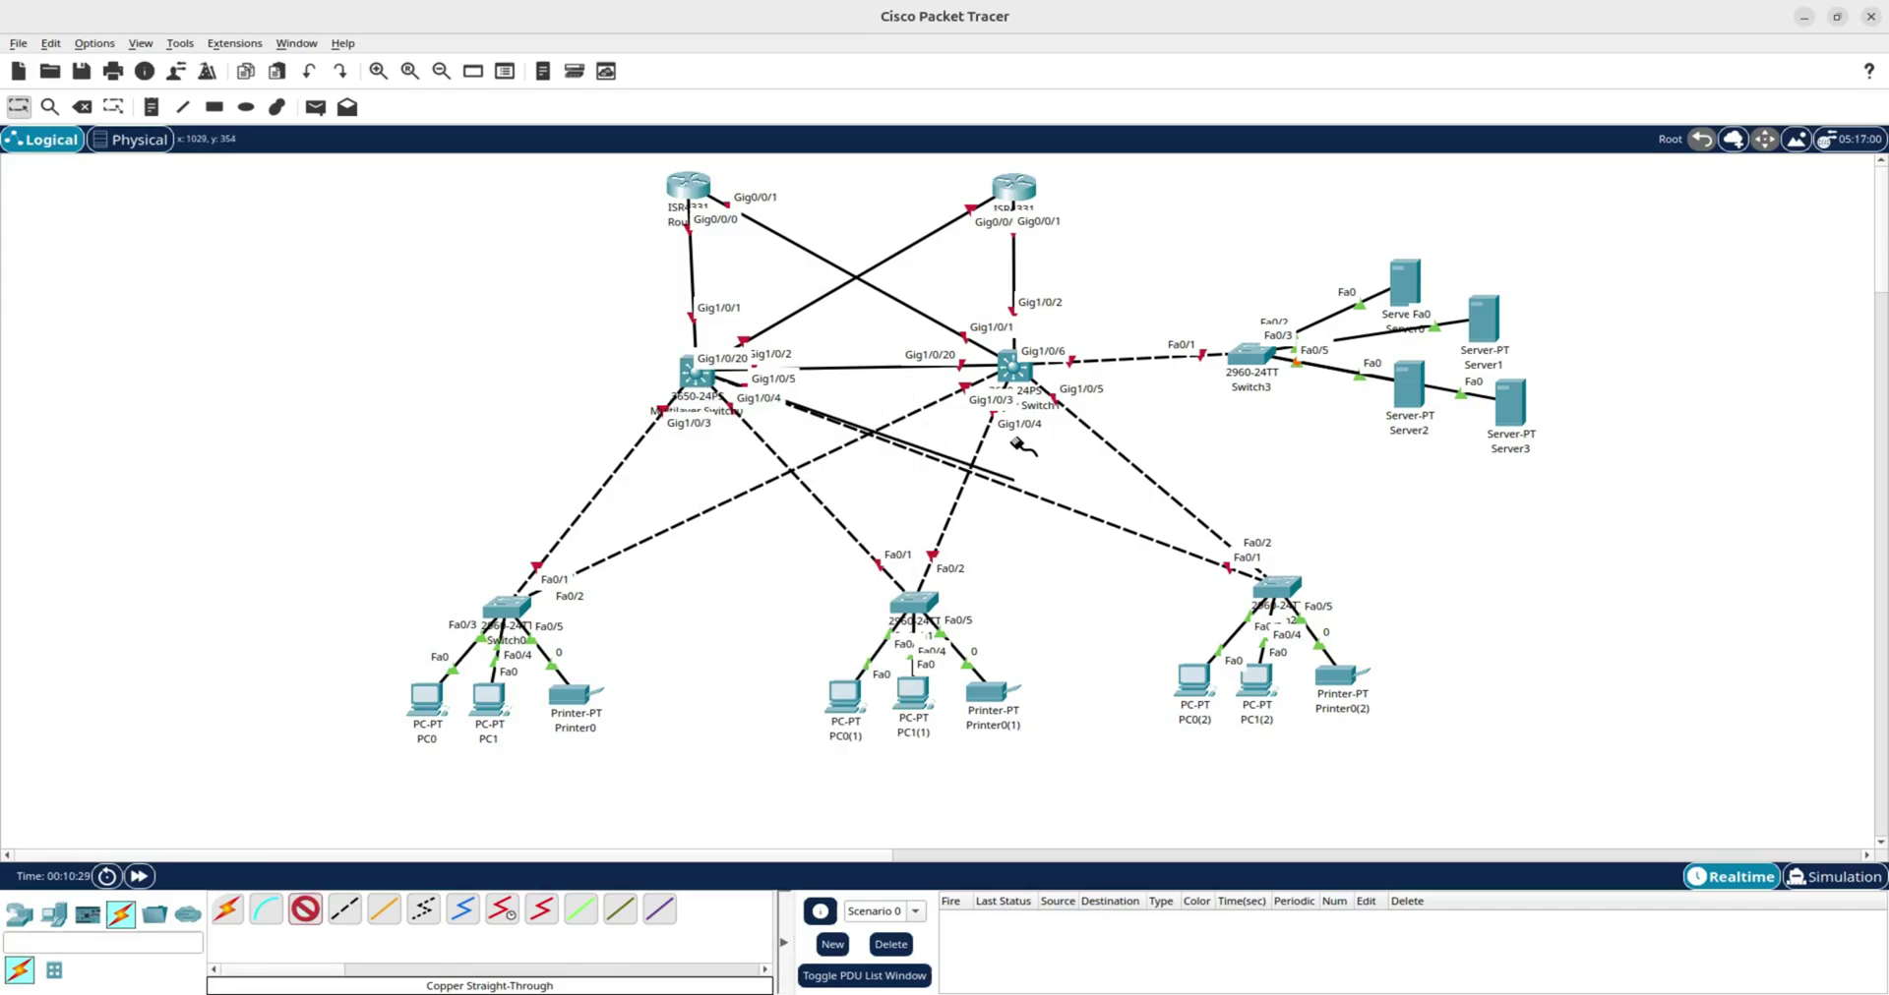
click(1011, 368)
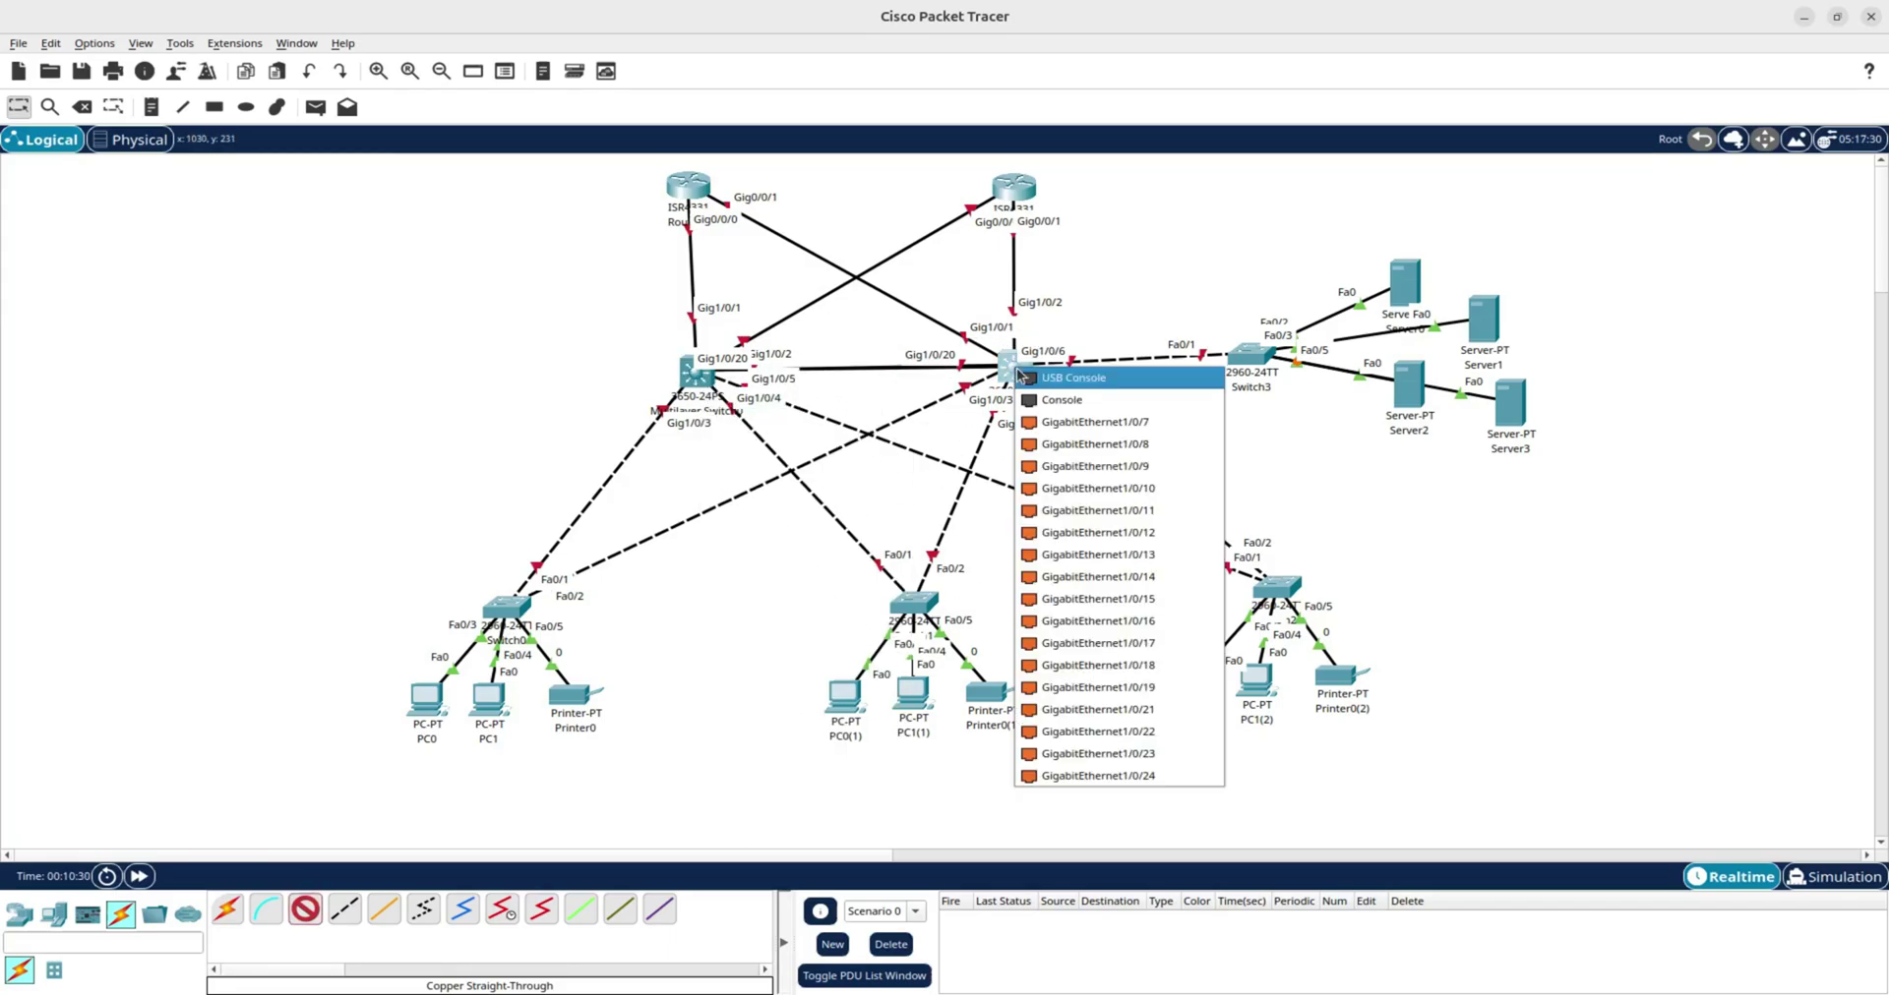
click(1102, 717)
Add a third copper straight-through link between the multilayer switches, using GigabitEthernet1/0/22 on both ends.
click(305, 908)
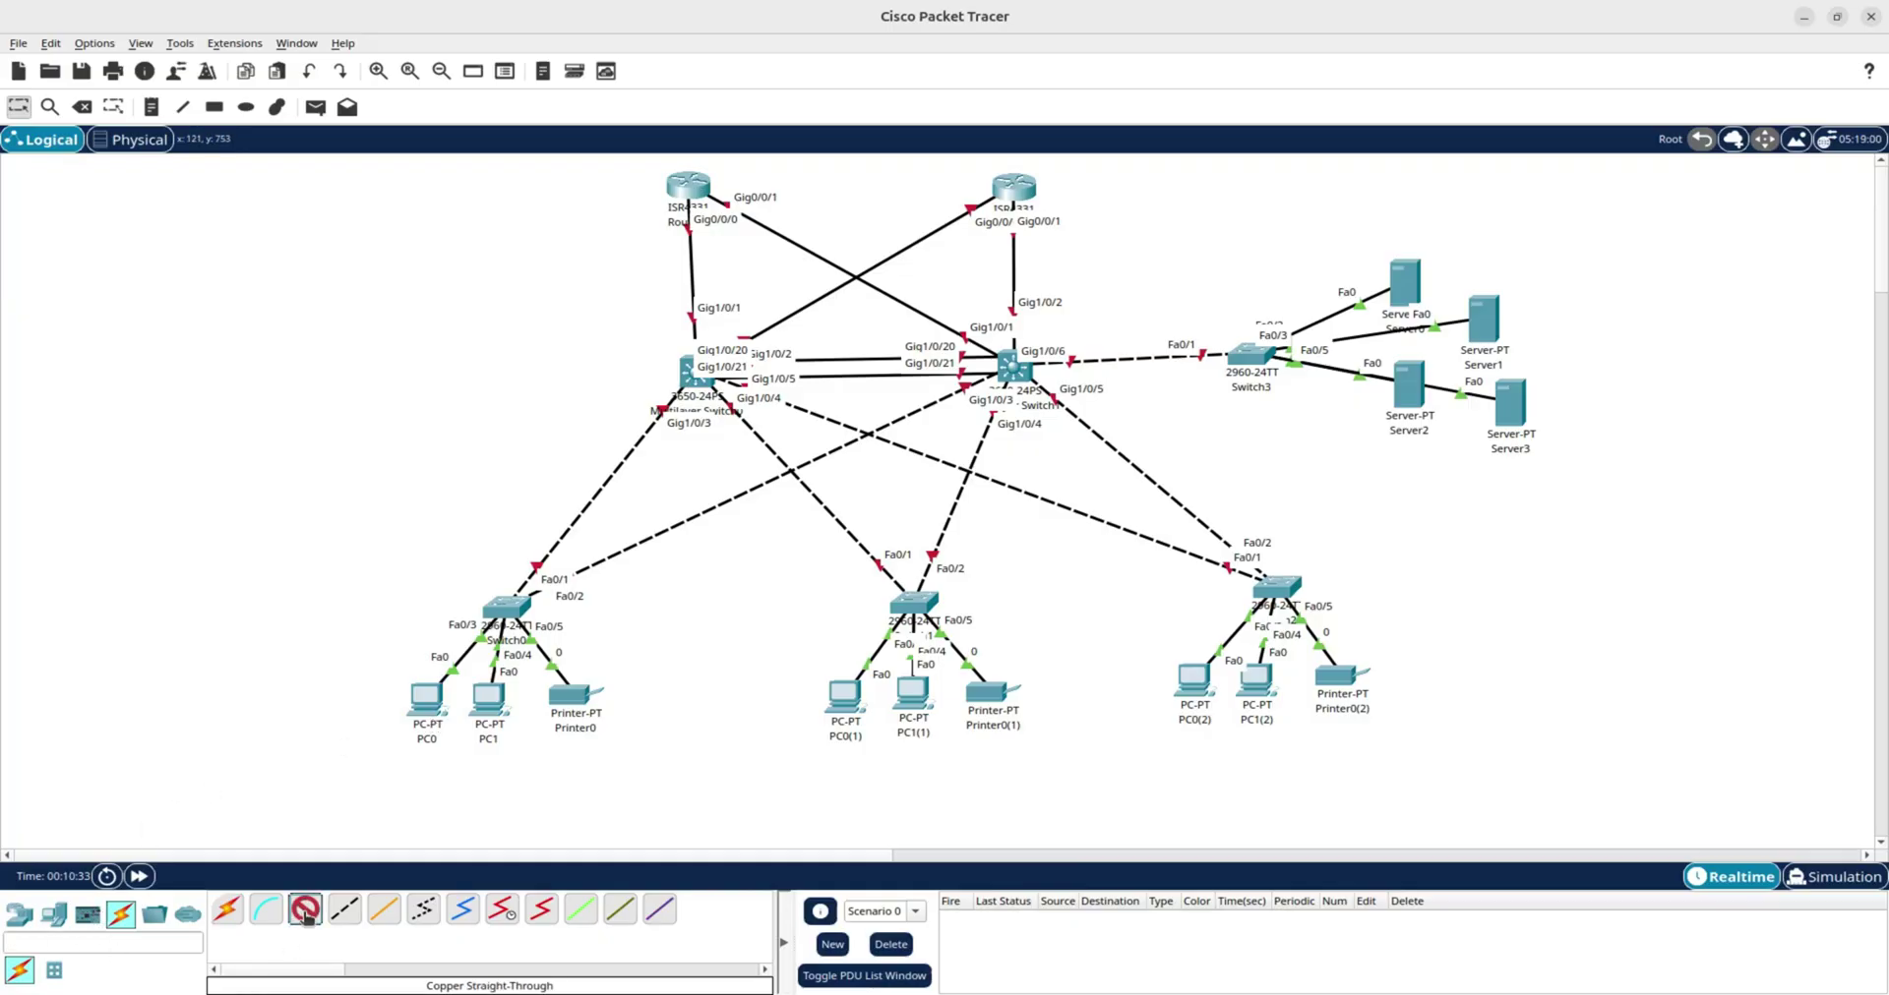
click(696, 376)
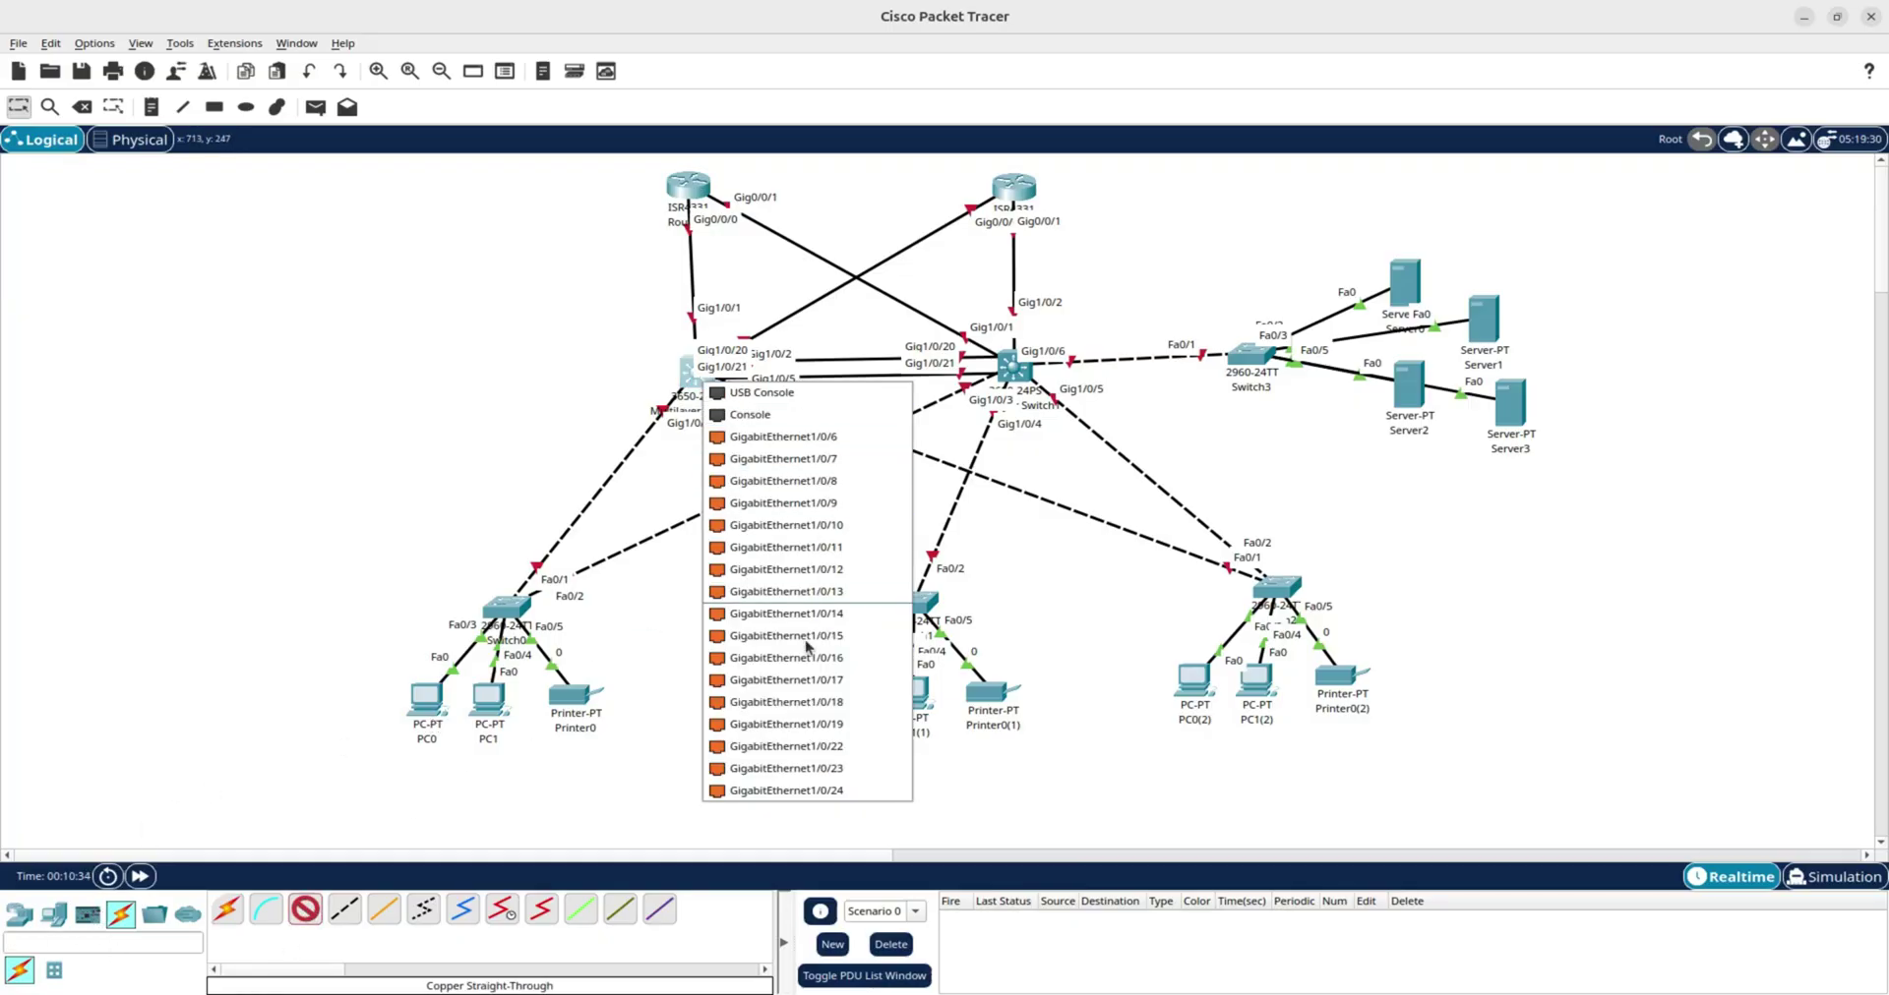
click(787, 746)
click(1021, 369)
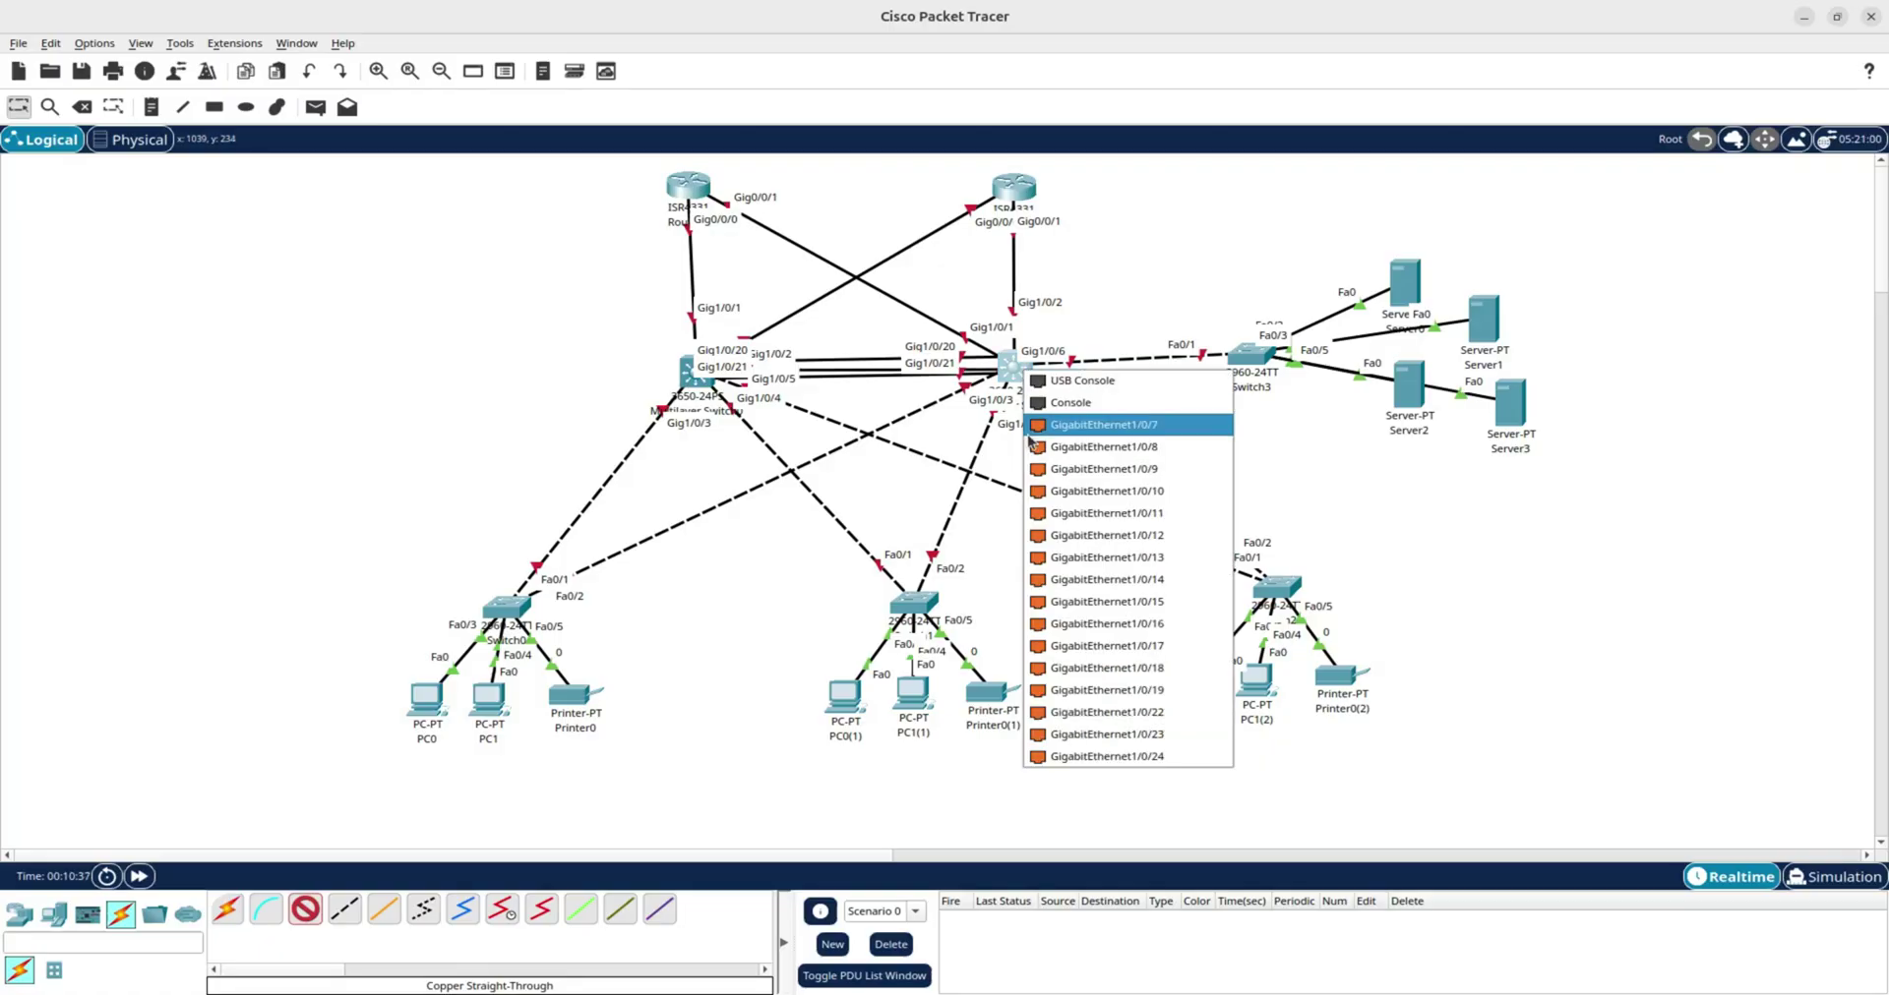
click(1102, 716)
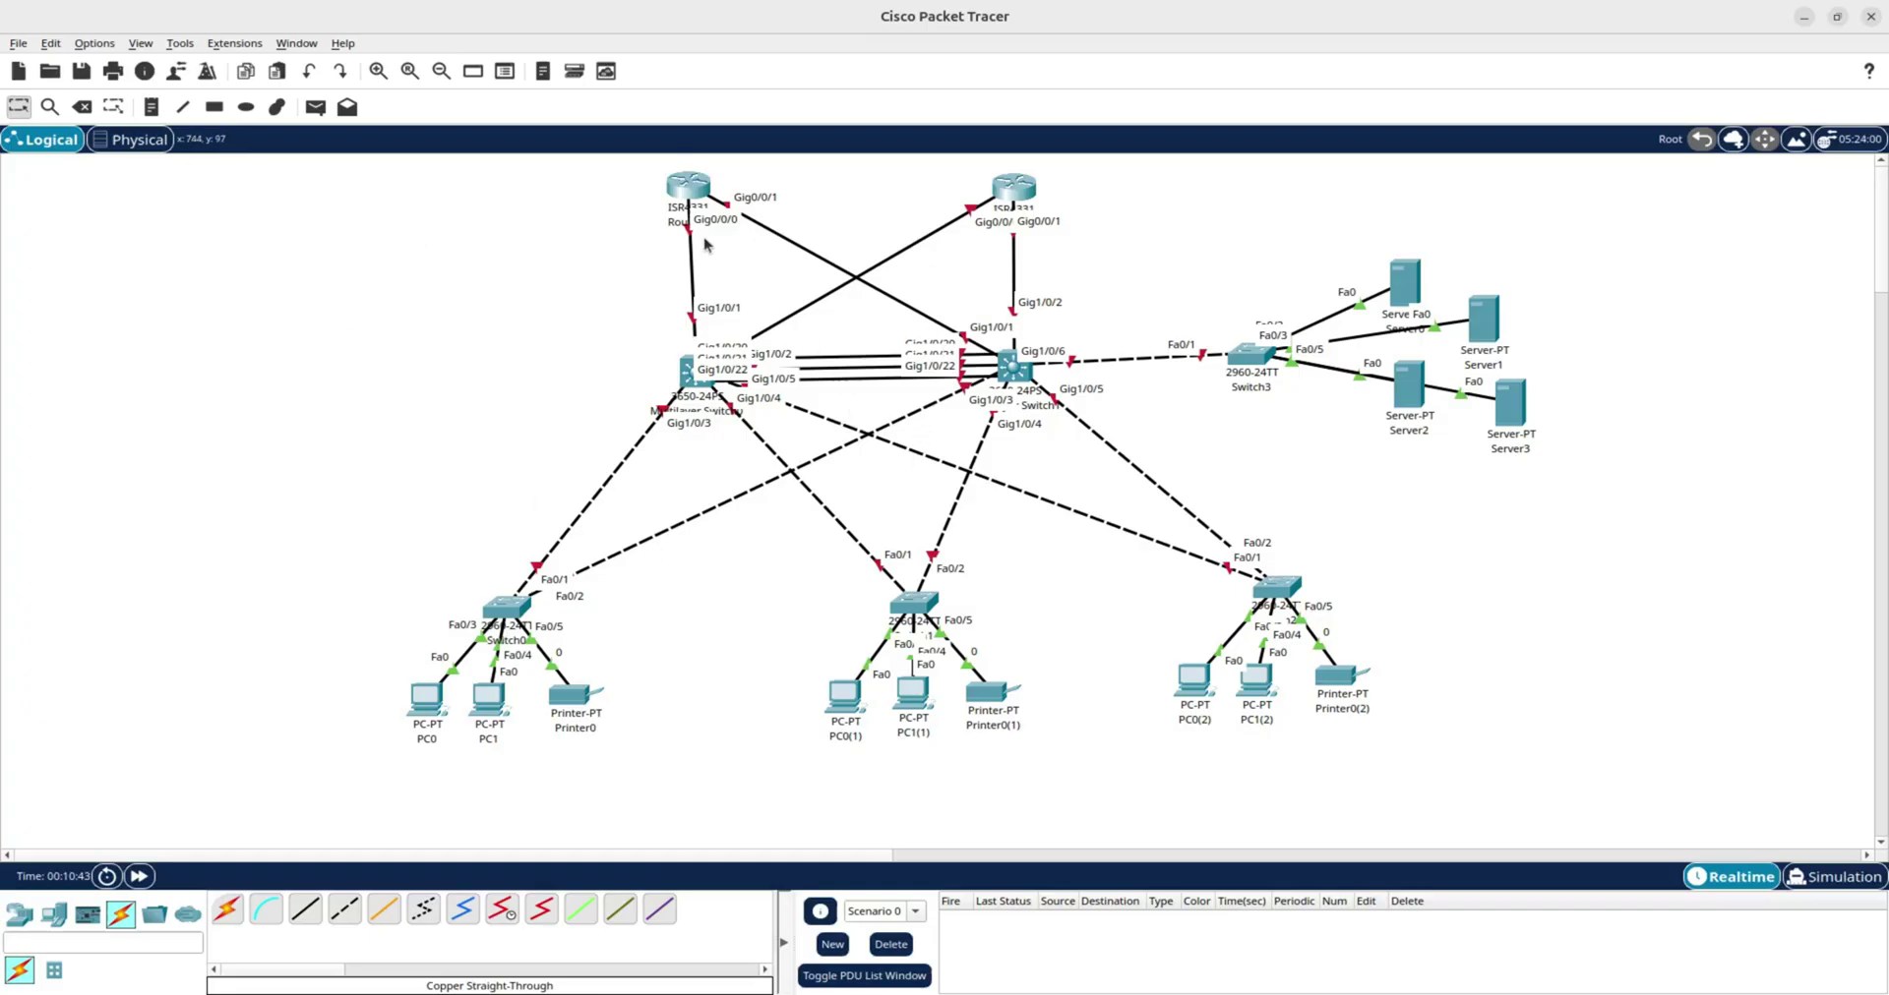
Turn off the preference that always shows port labels in the logical workspace.
click(95, 43)
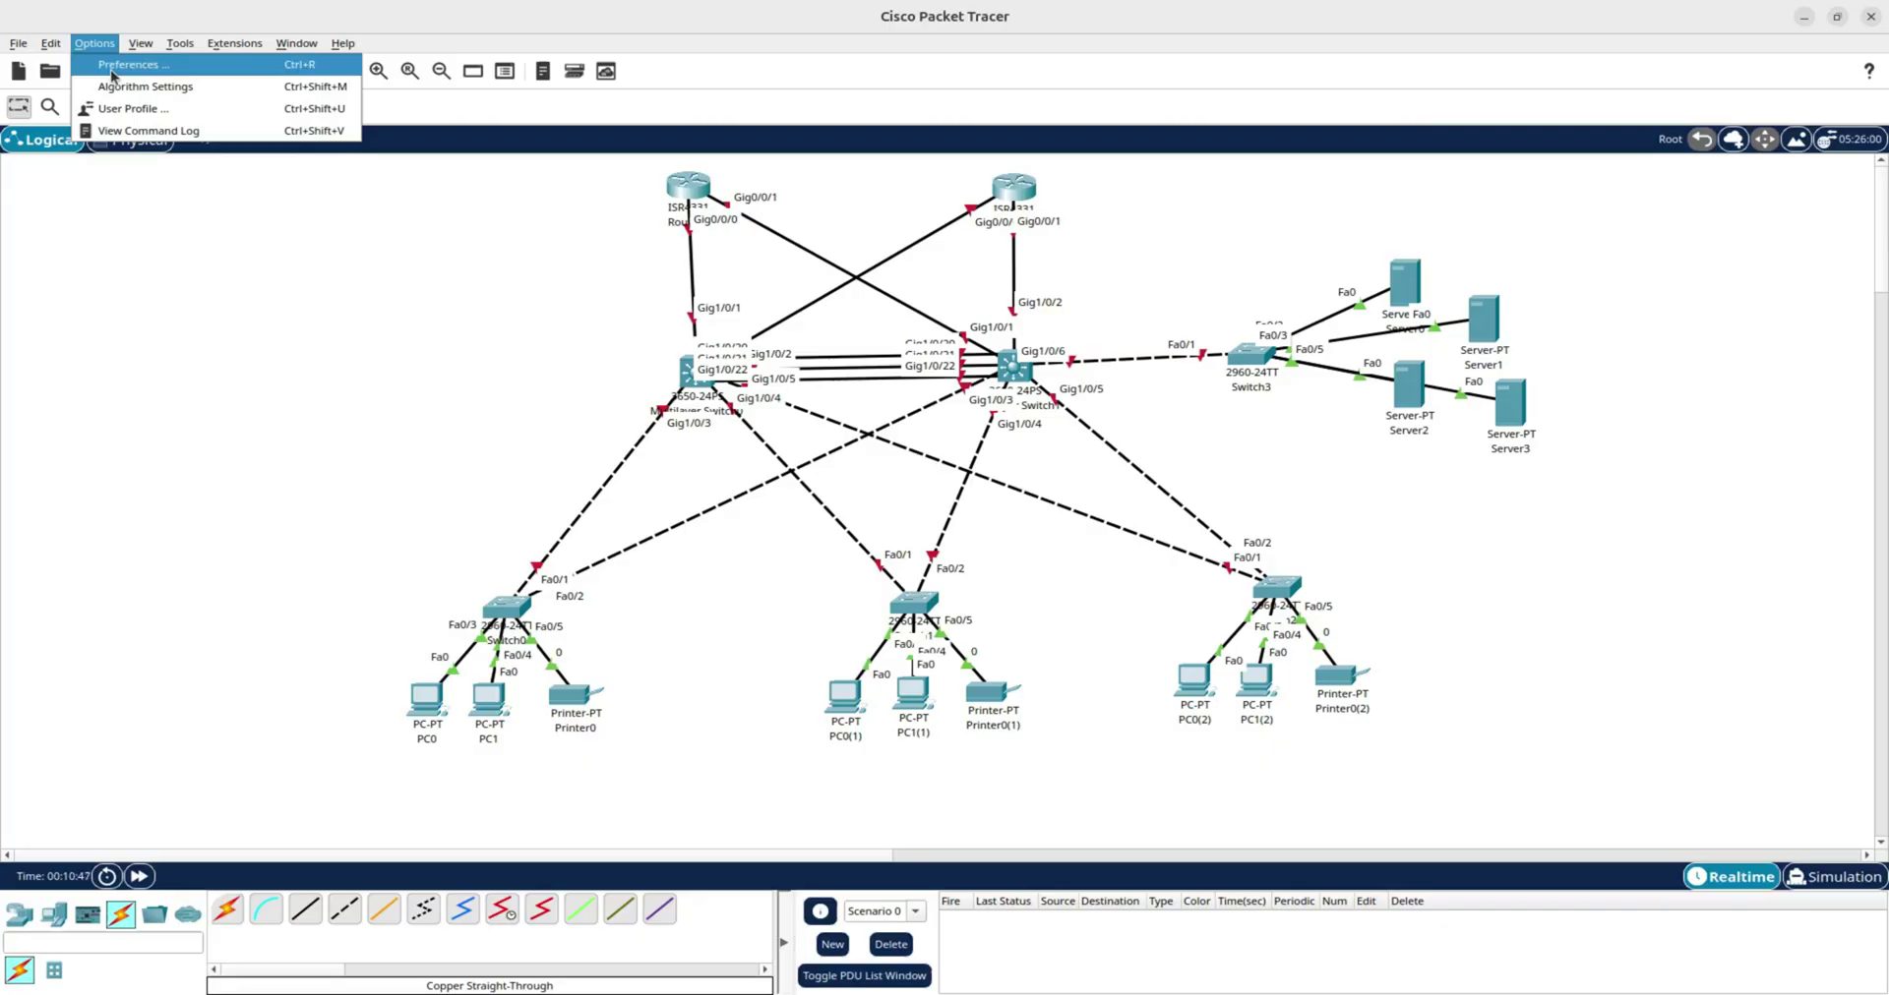
click(114, 64)
click(500, 224)
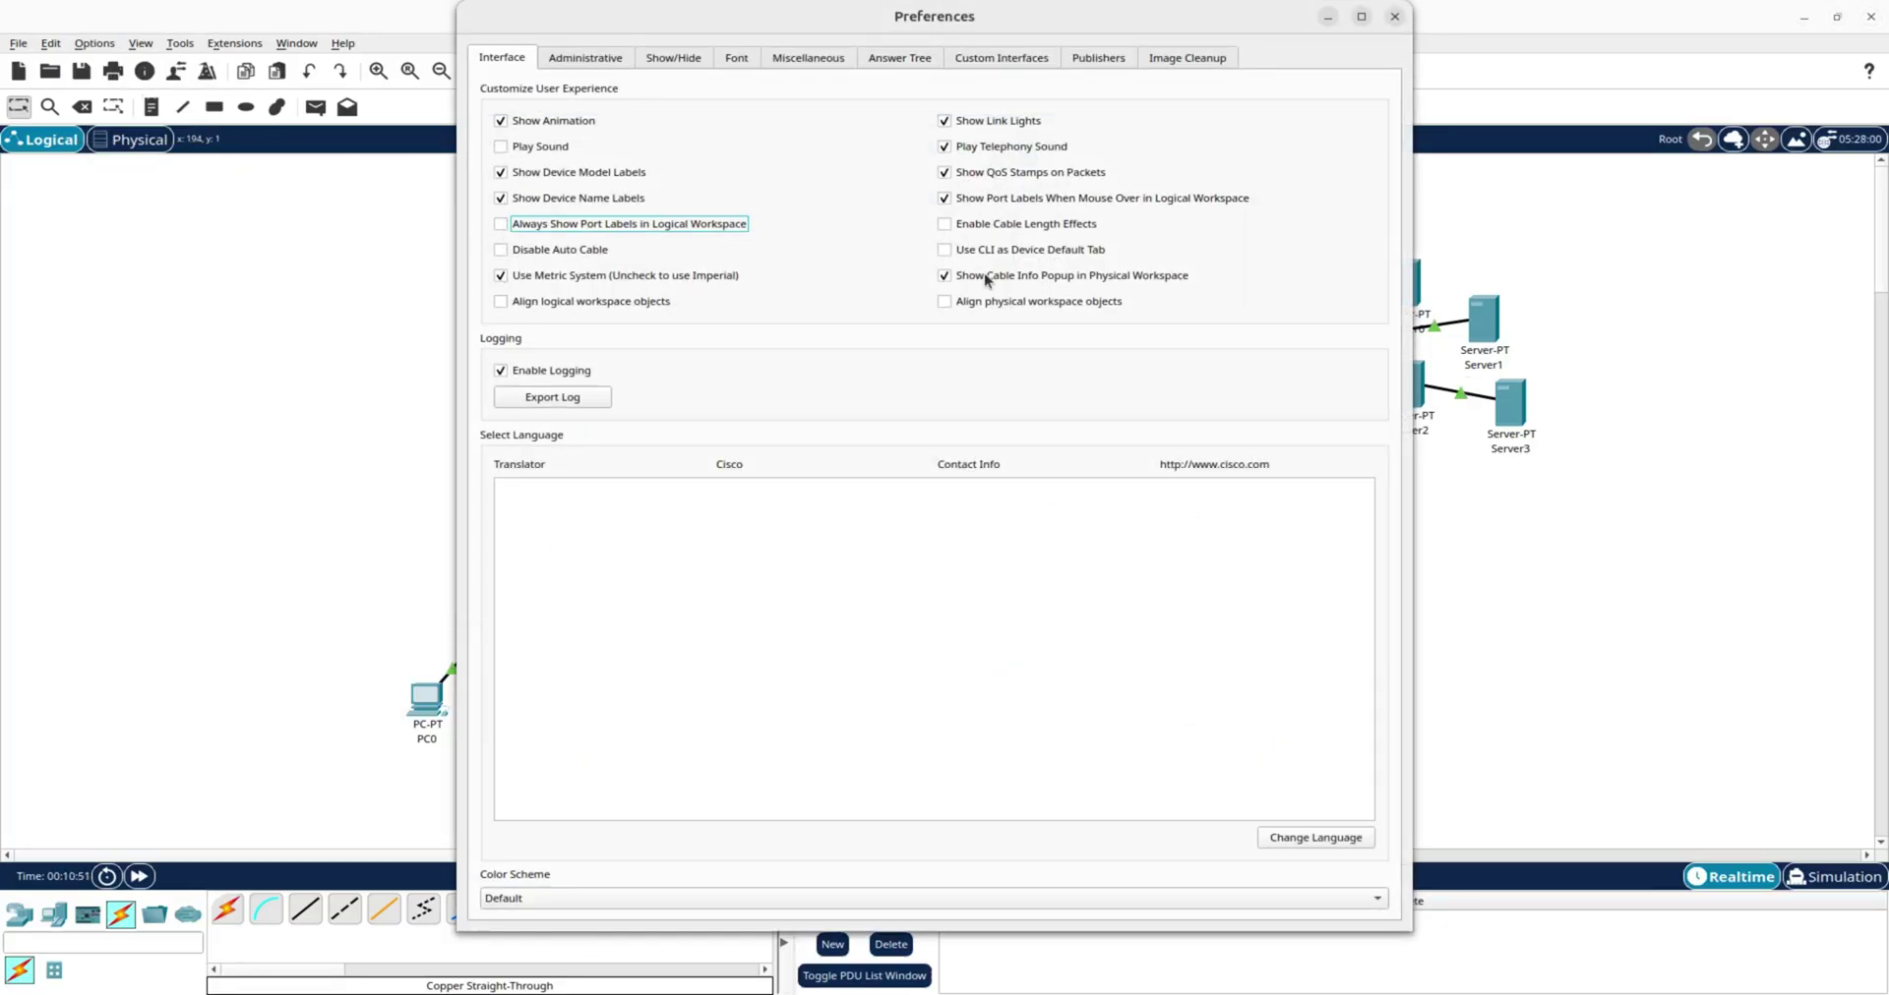
click(1394, 17)
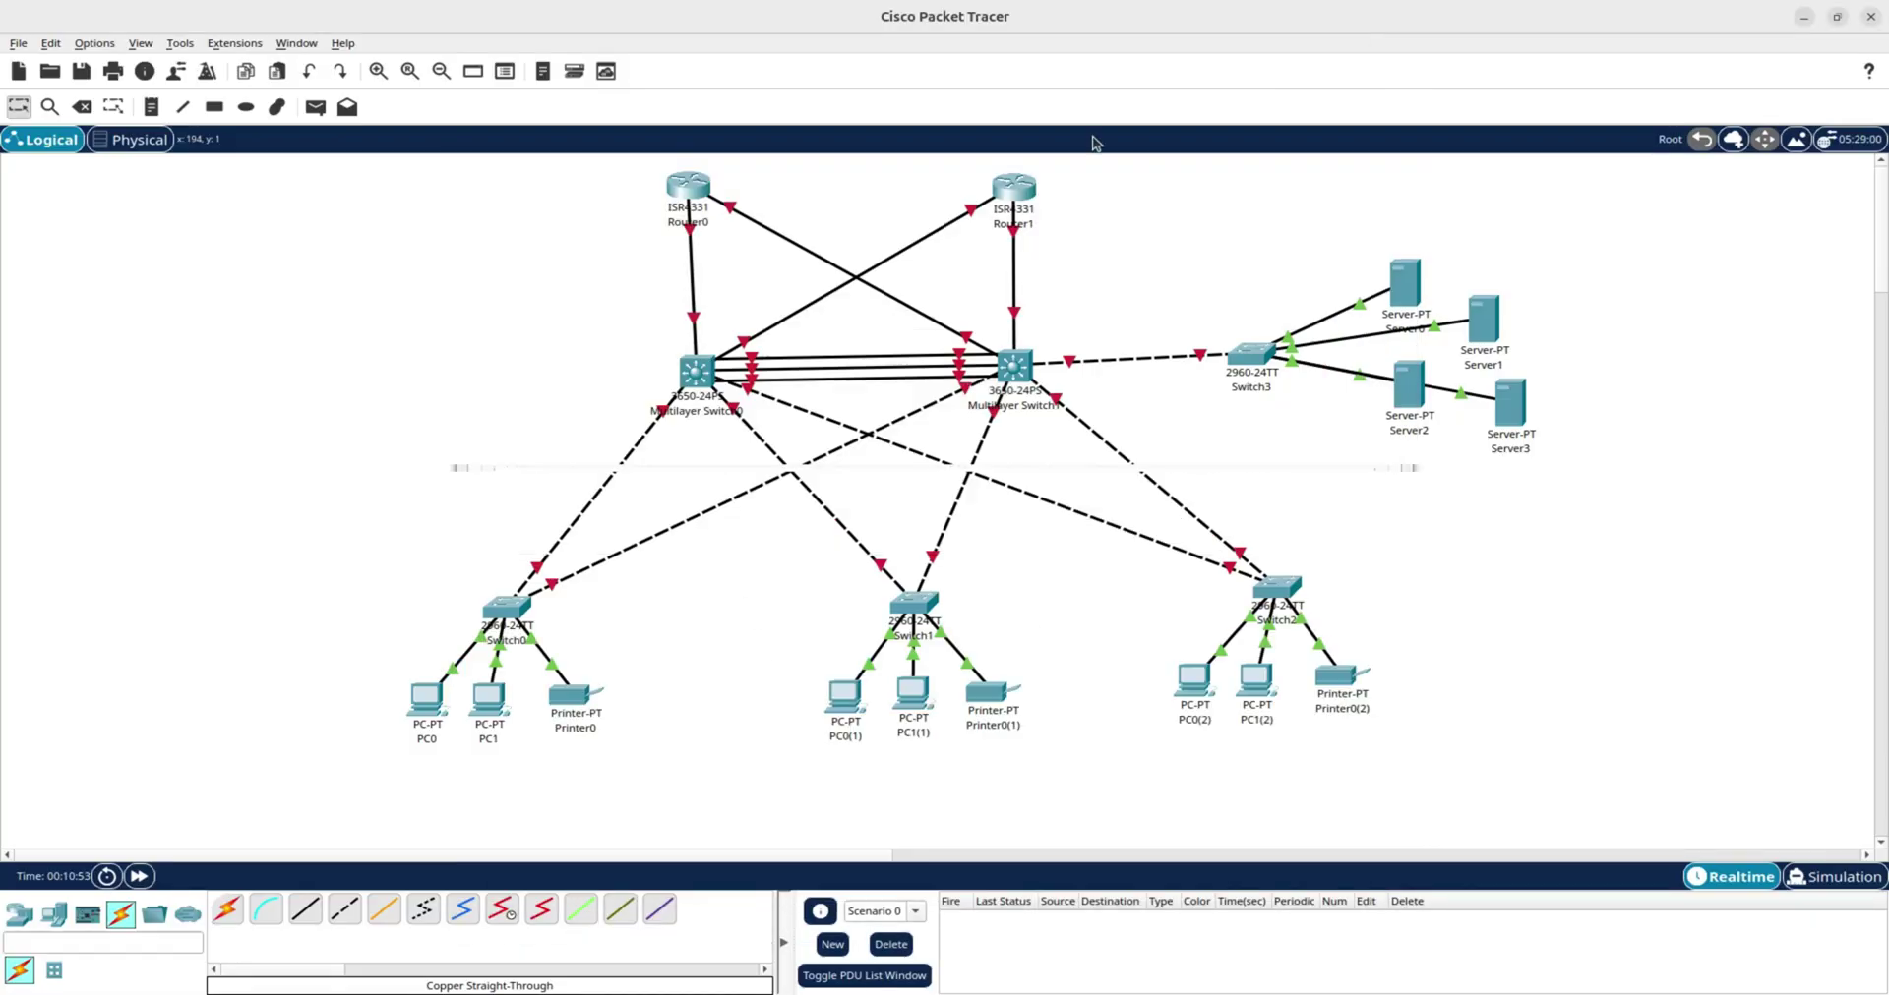
Switch the preference for showing port labels on mouse-over in the logical workspace off and back on.
click(95, 43)
click(136, 59)
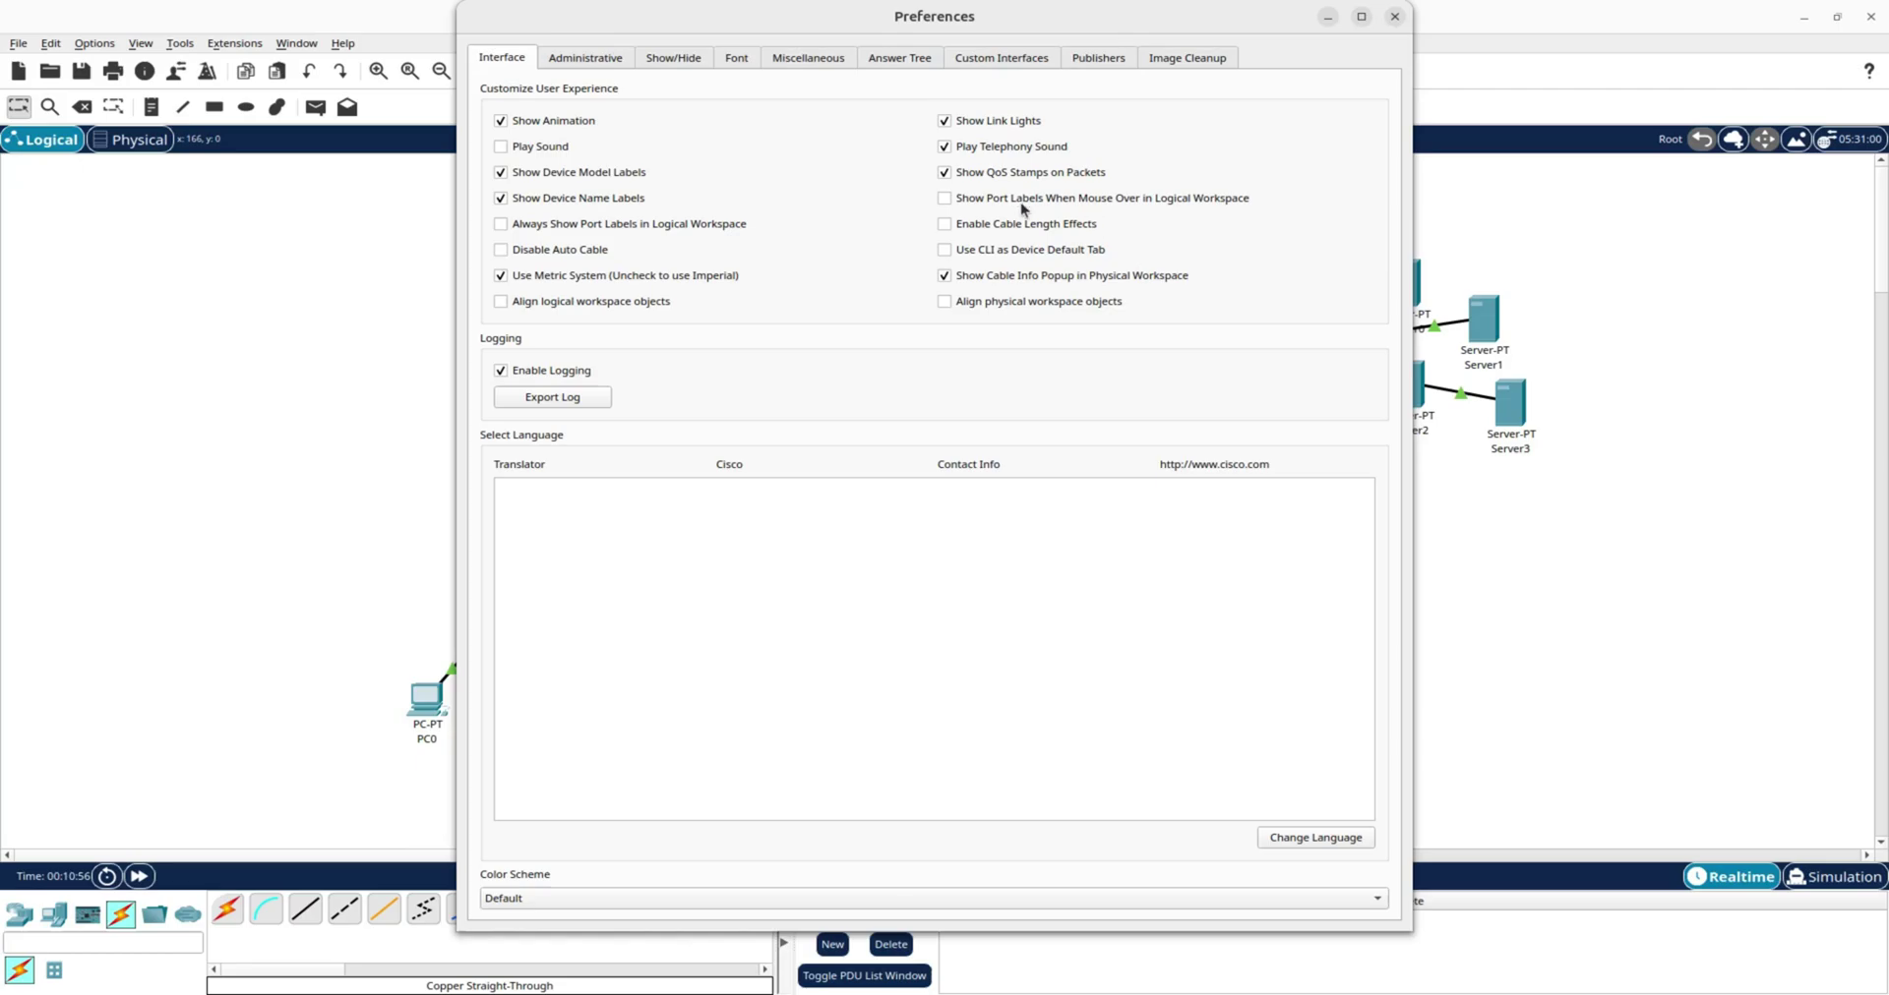
click(945, 199)
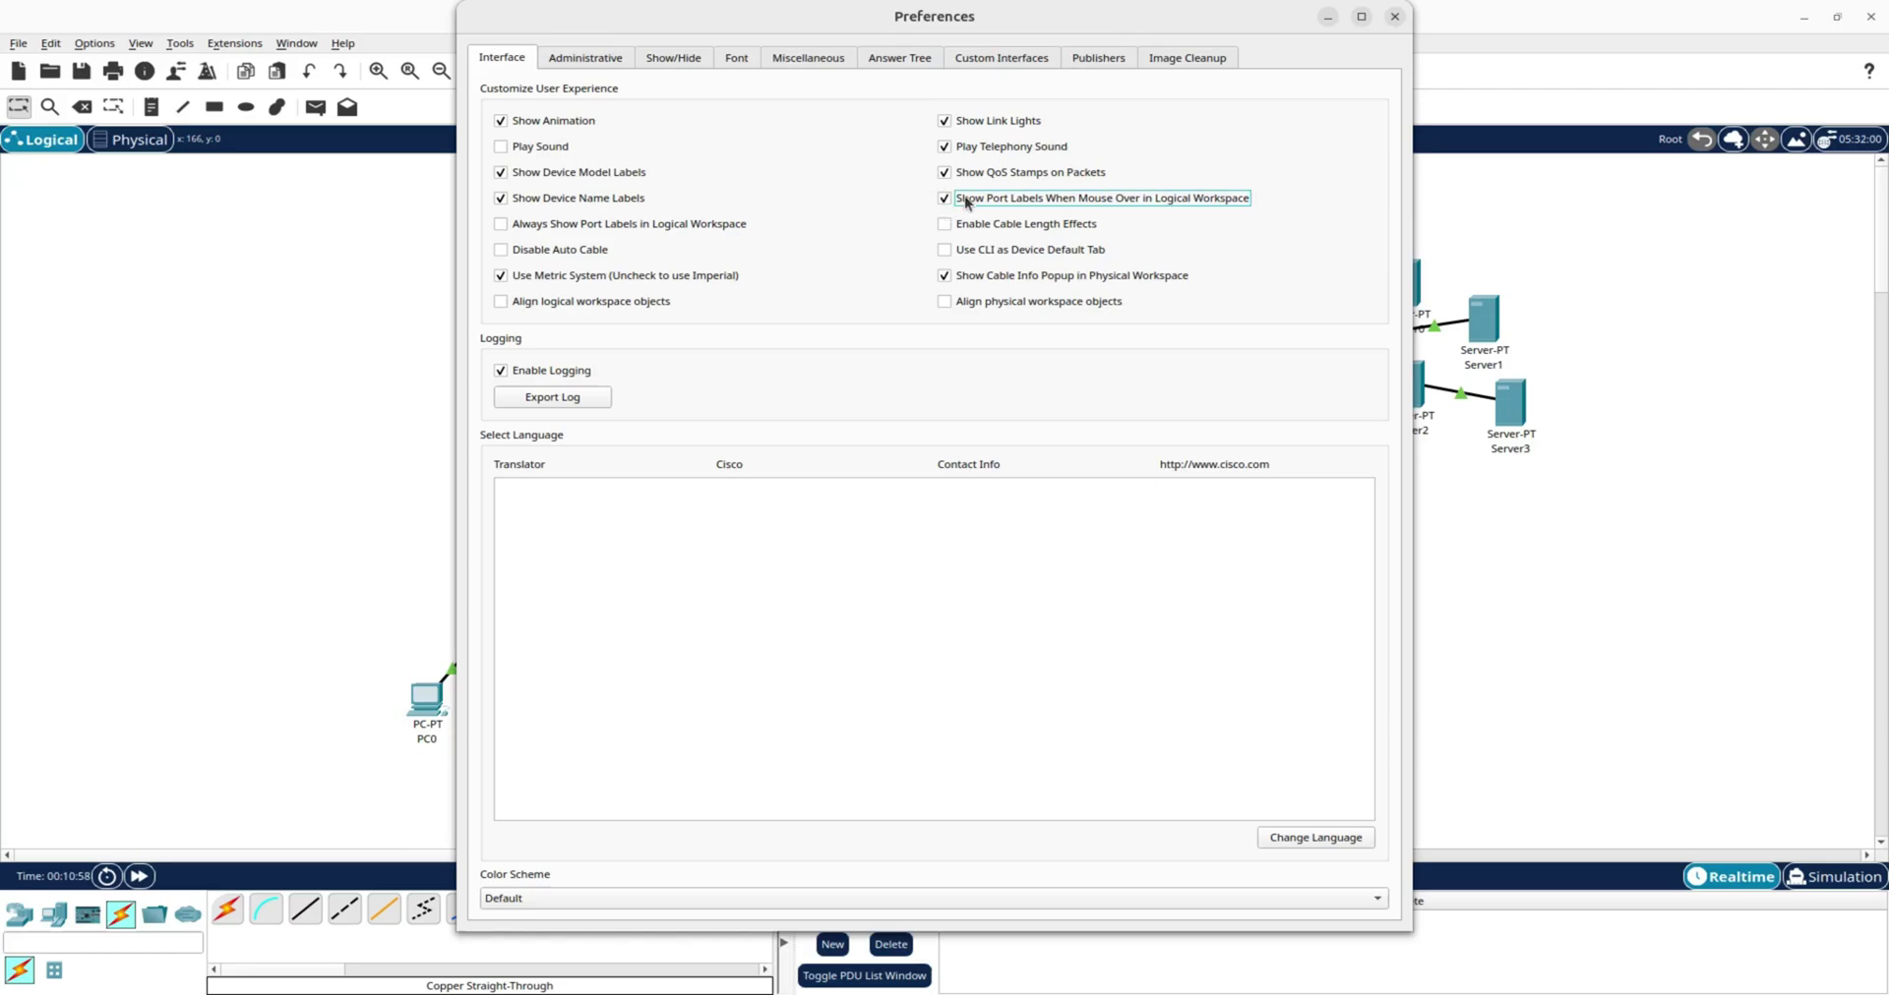
click(1393, 18)
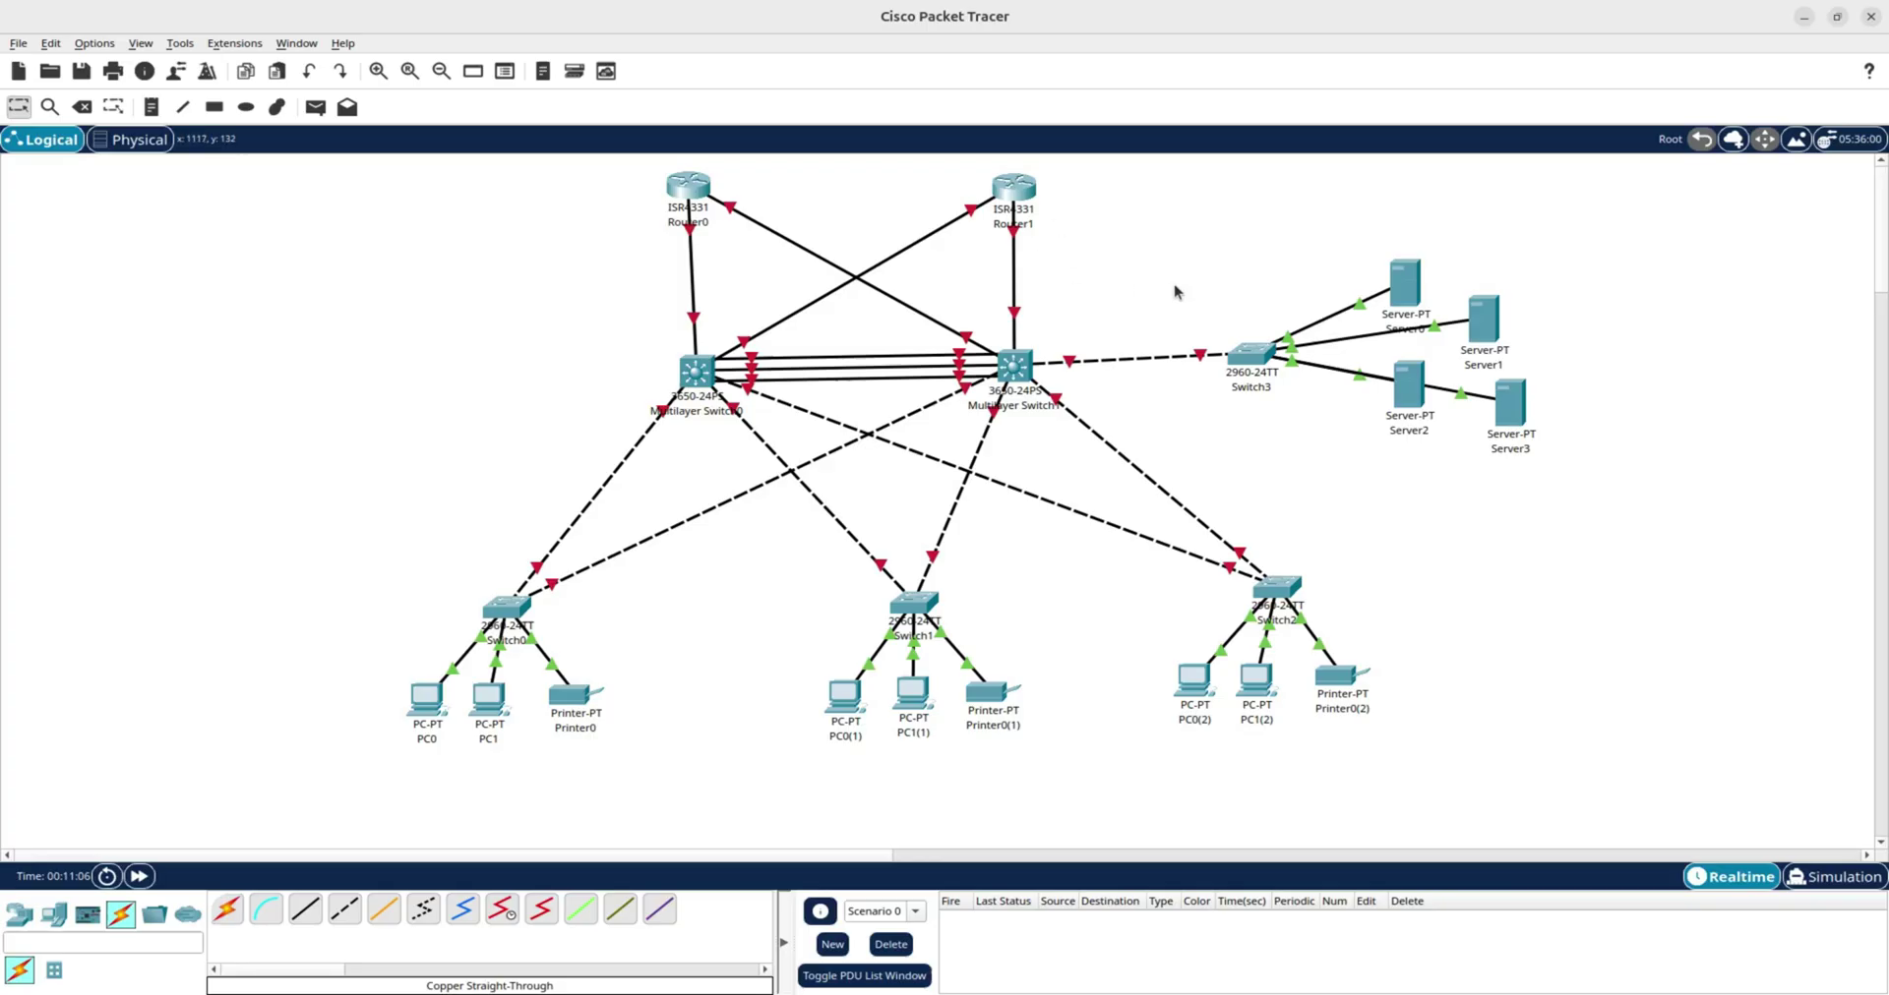
Rename Router0 as R1 and Router1 as R2.
click(697, 224)
drag(719, 225, 666, 226)
key(BackSpace)
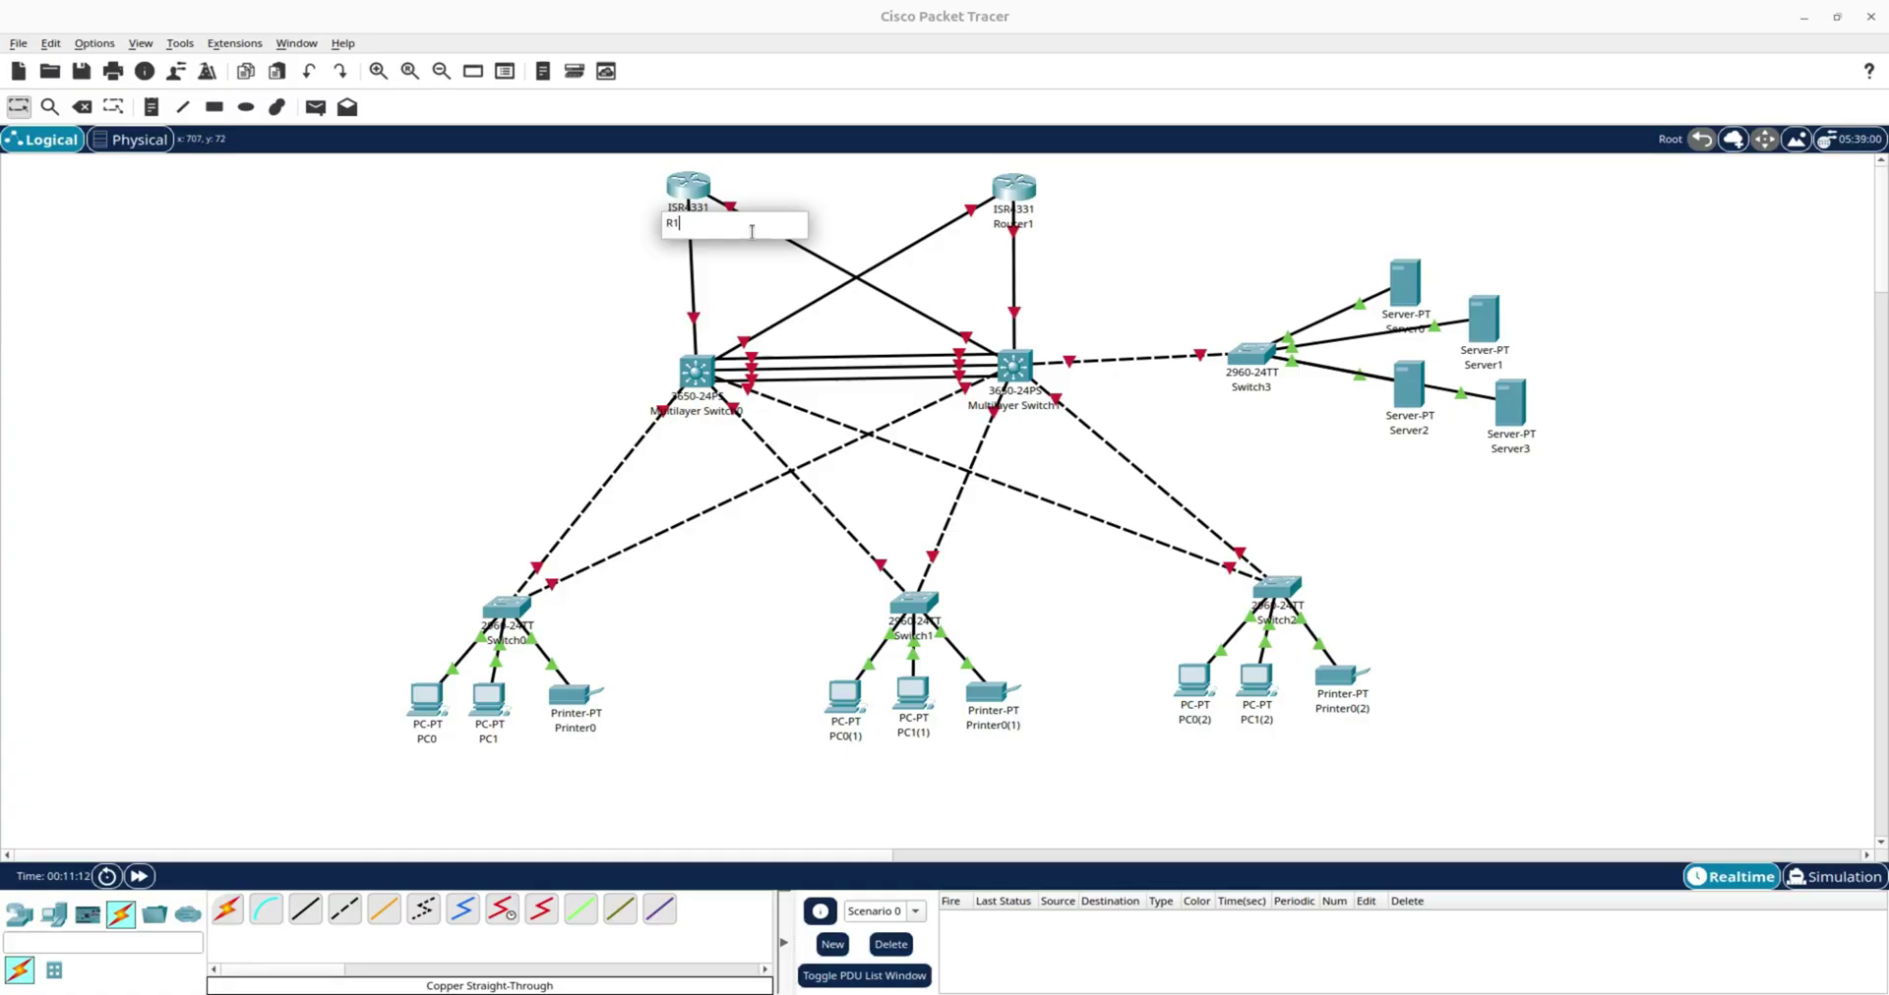
click(1102, 247)
click(1012, 225)
drag(1033, 226, 996, 229)
text(2)
click(1192, 224)
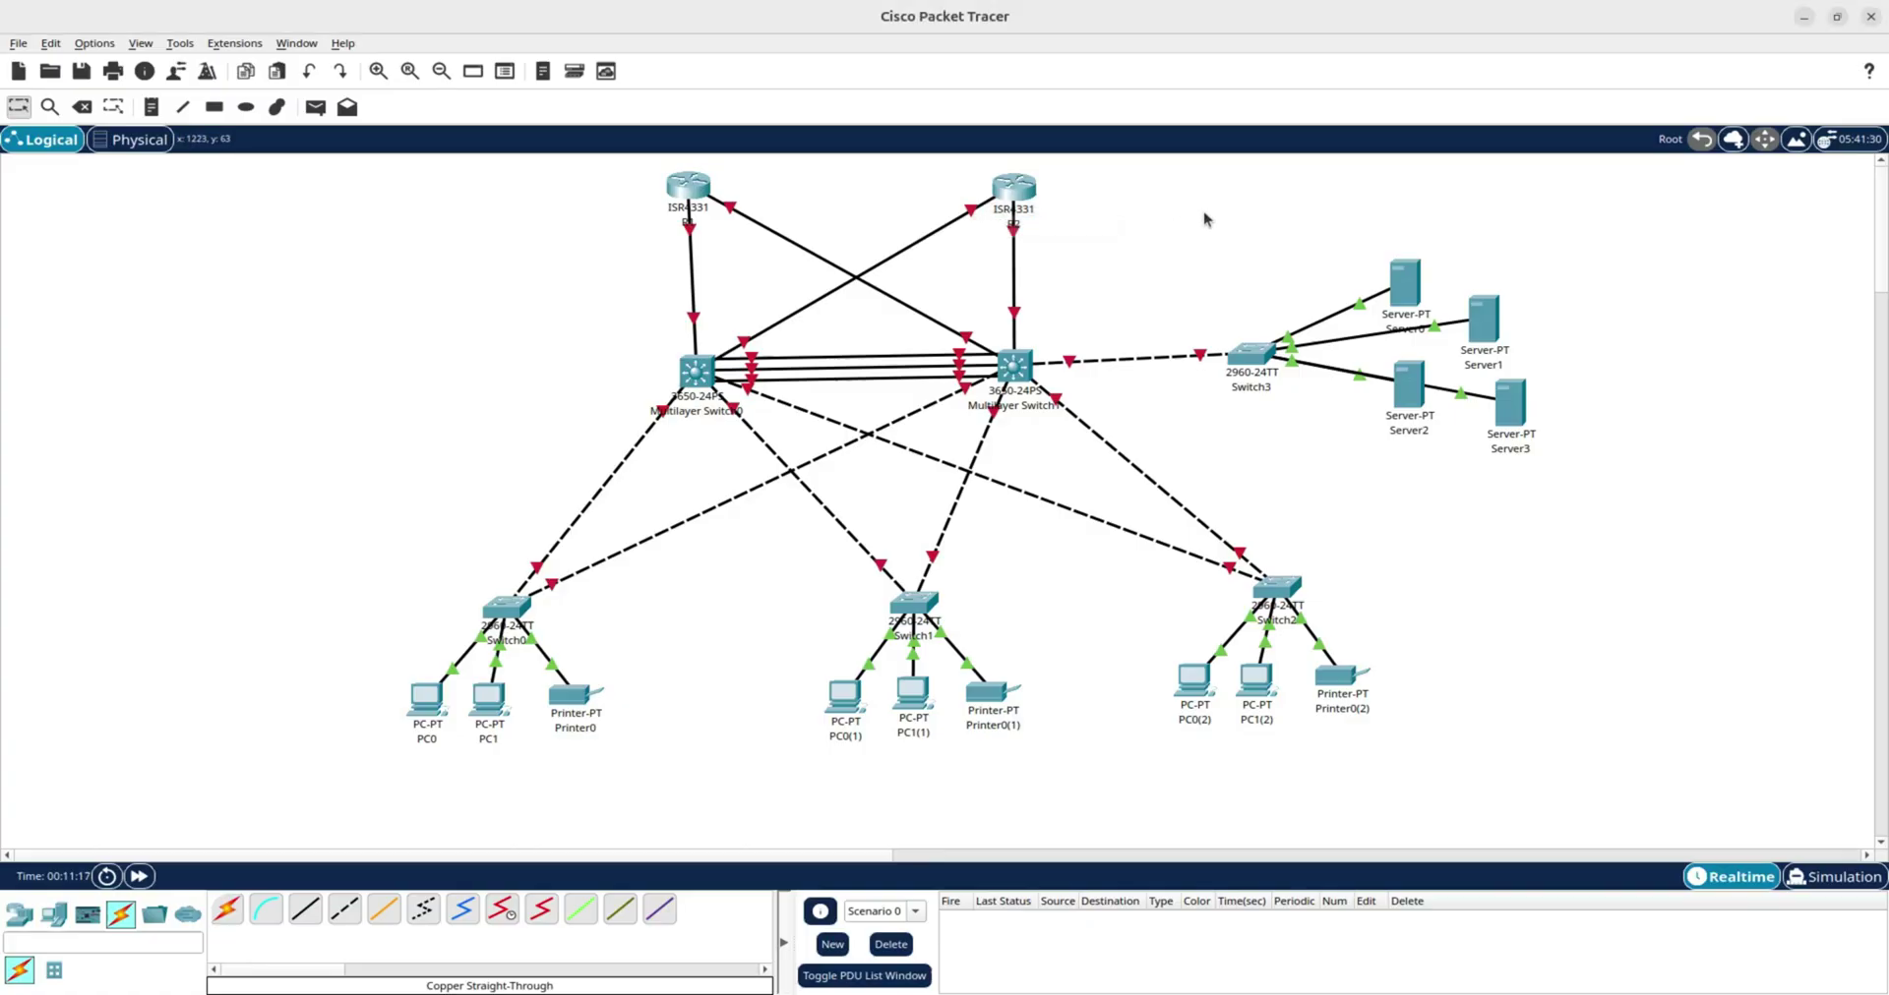
Rename Multilayer Switch0 as MLSW1 and Multilayer Switch1 as MLSW2.
click(716, 413)
drag(776, 411, 680, 414)
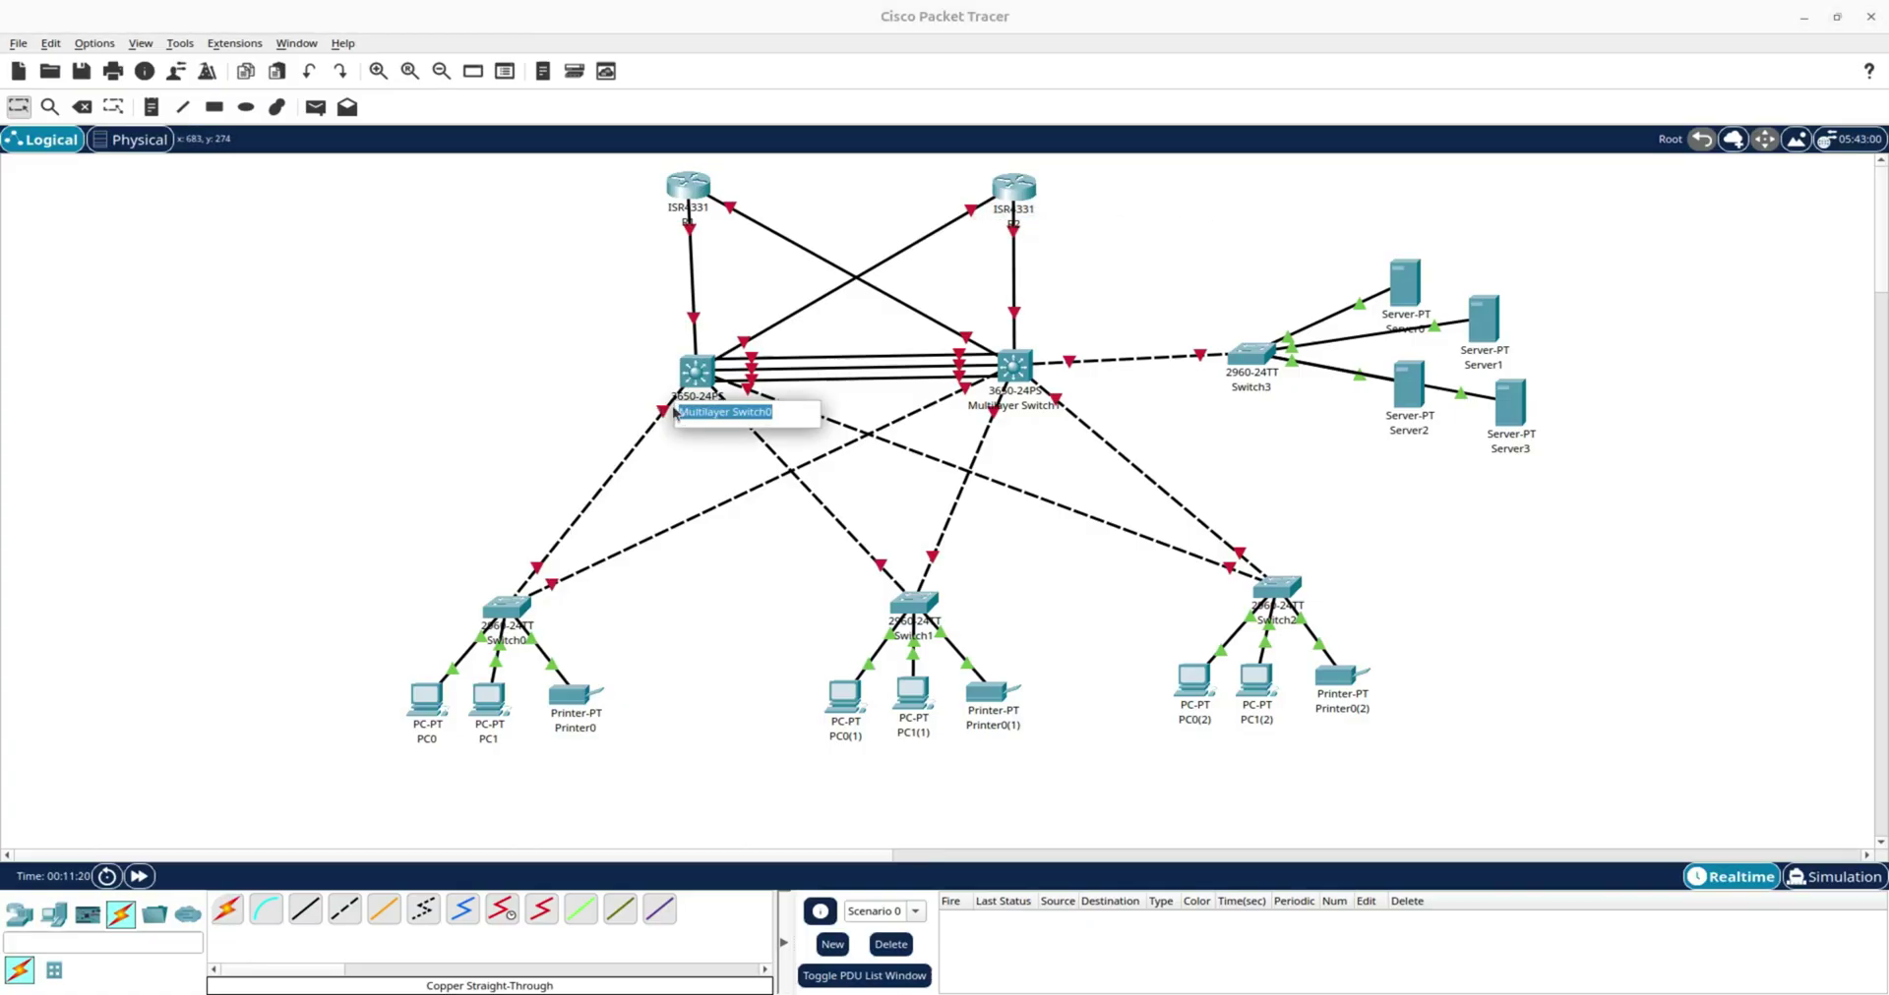
text(MLSW1)
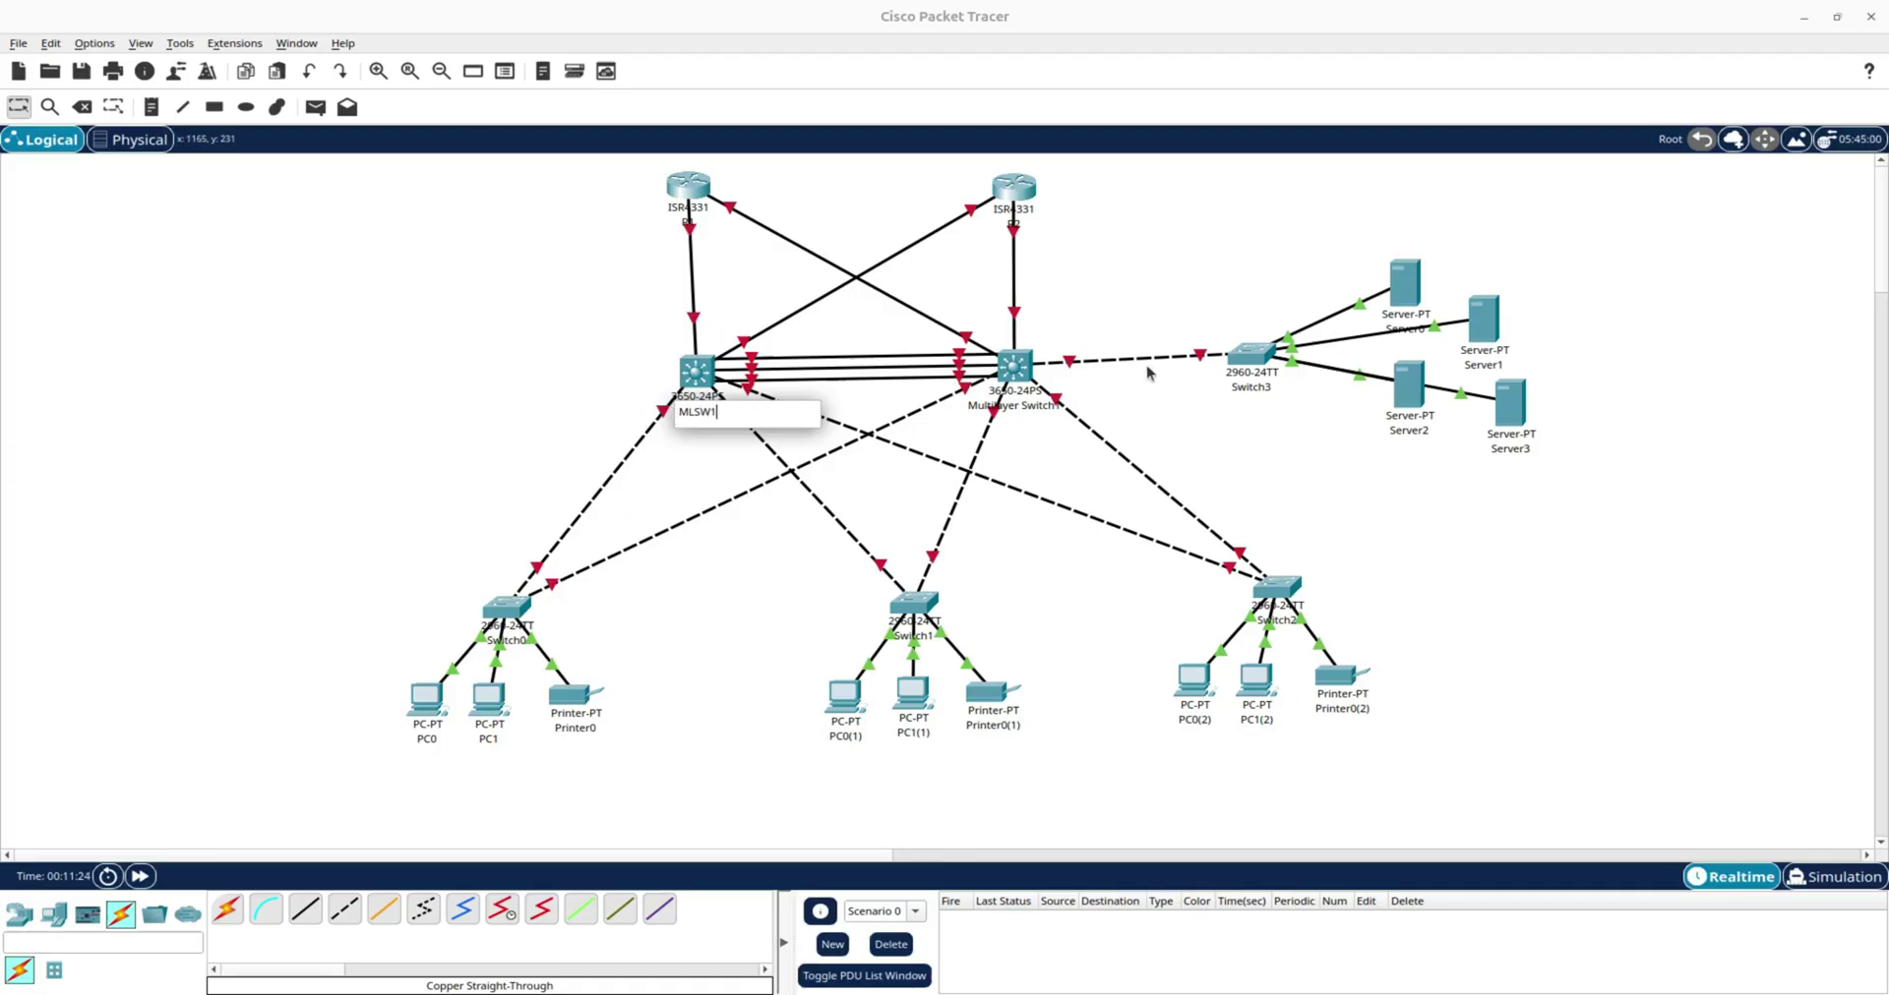
key(Return)
click(1030, 413)
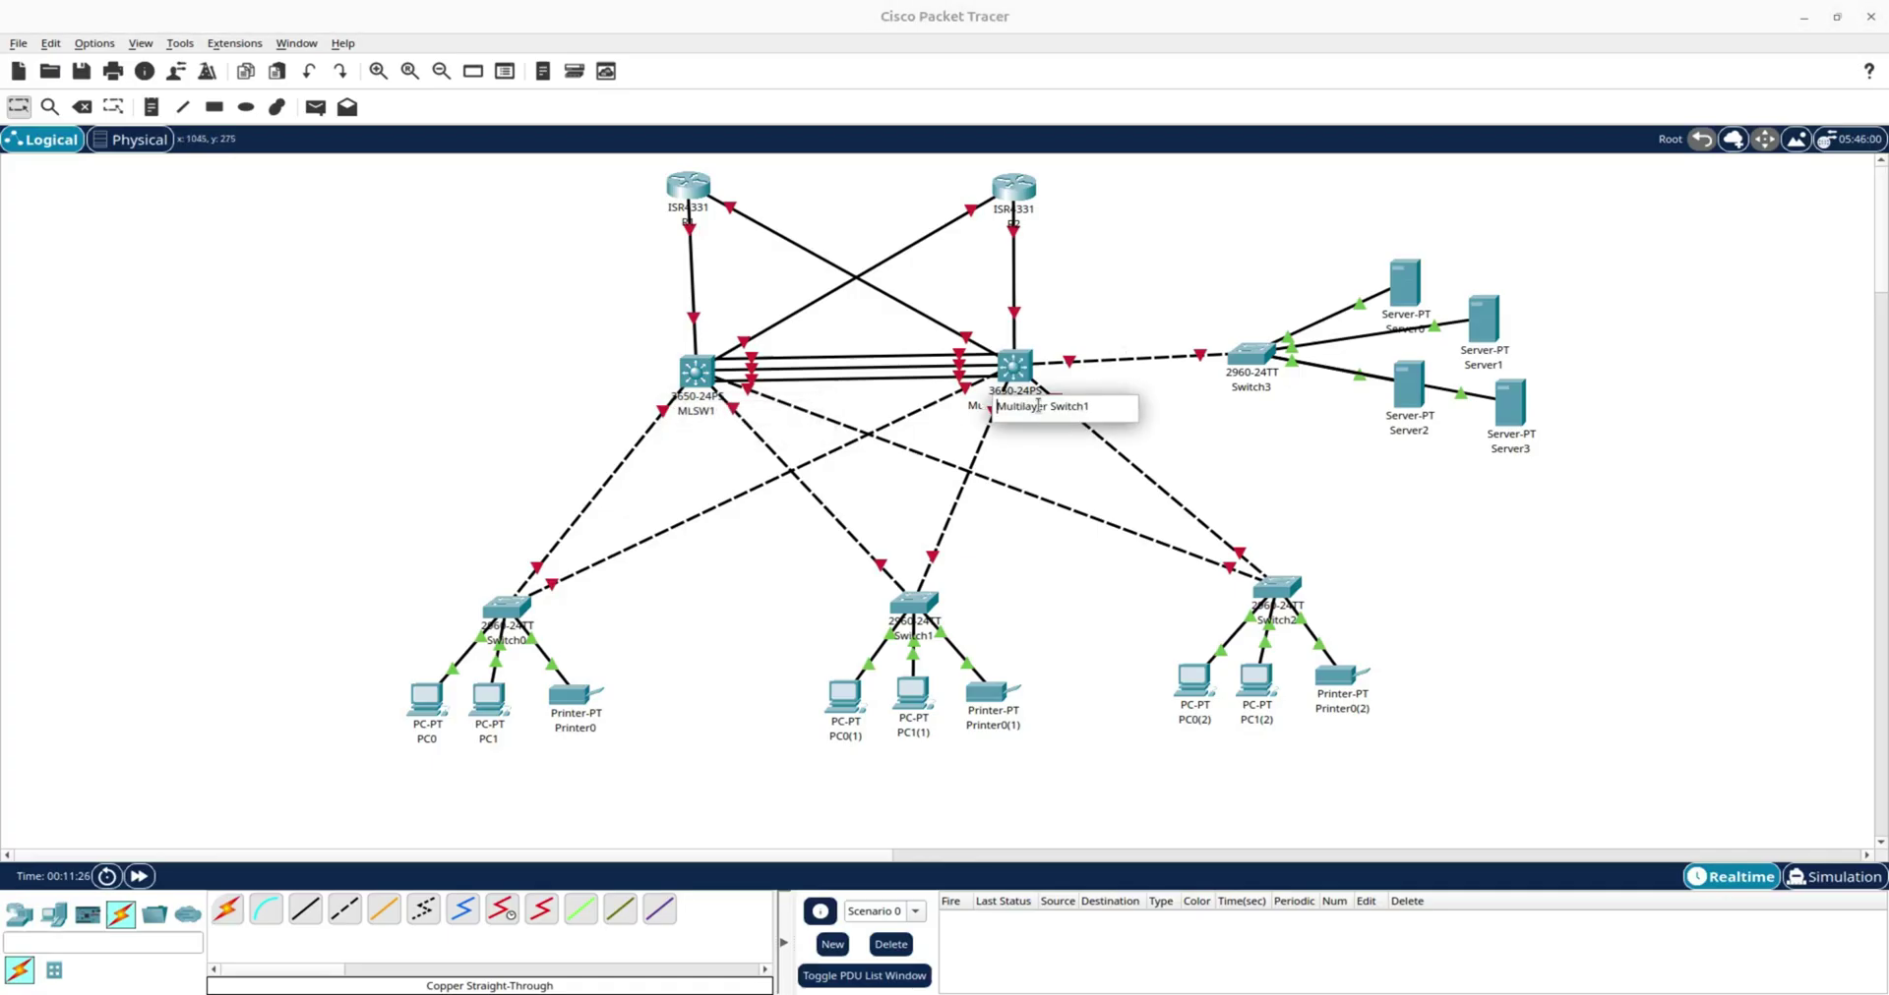
drag(1089, 406, 1002, 407)
text(L)
text(LS)
key(Return)
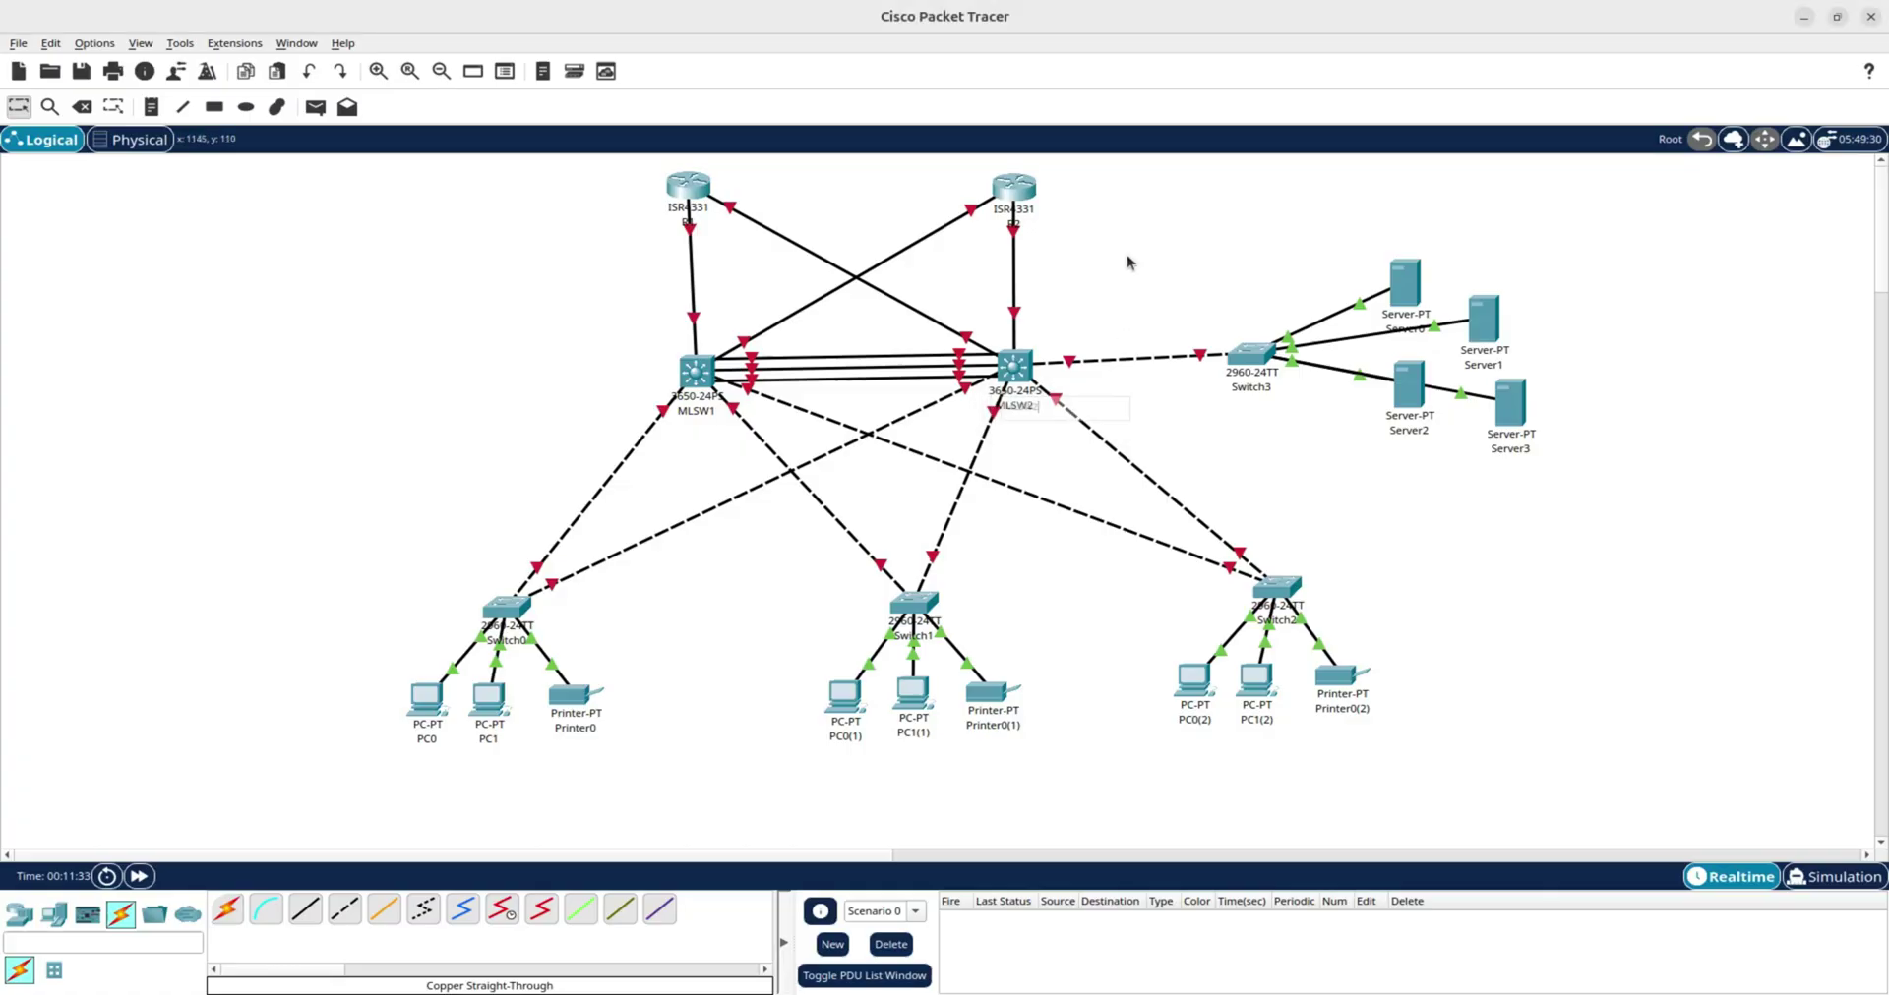
Rename Switch0 as VLAN10 and Switch1 as VLAN20.
click(512, 647)
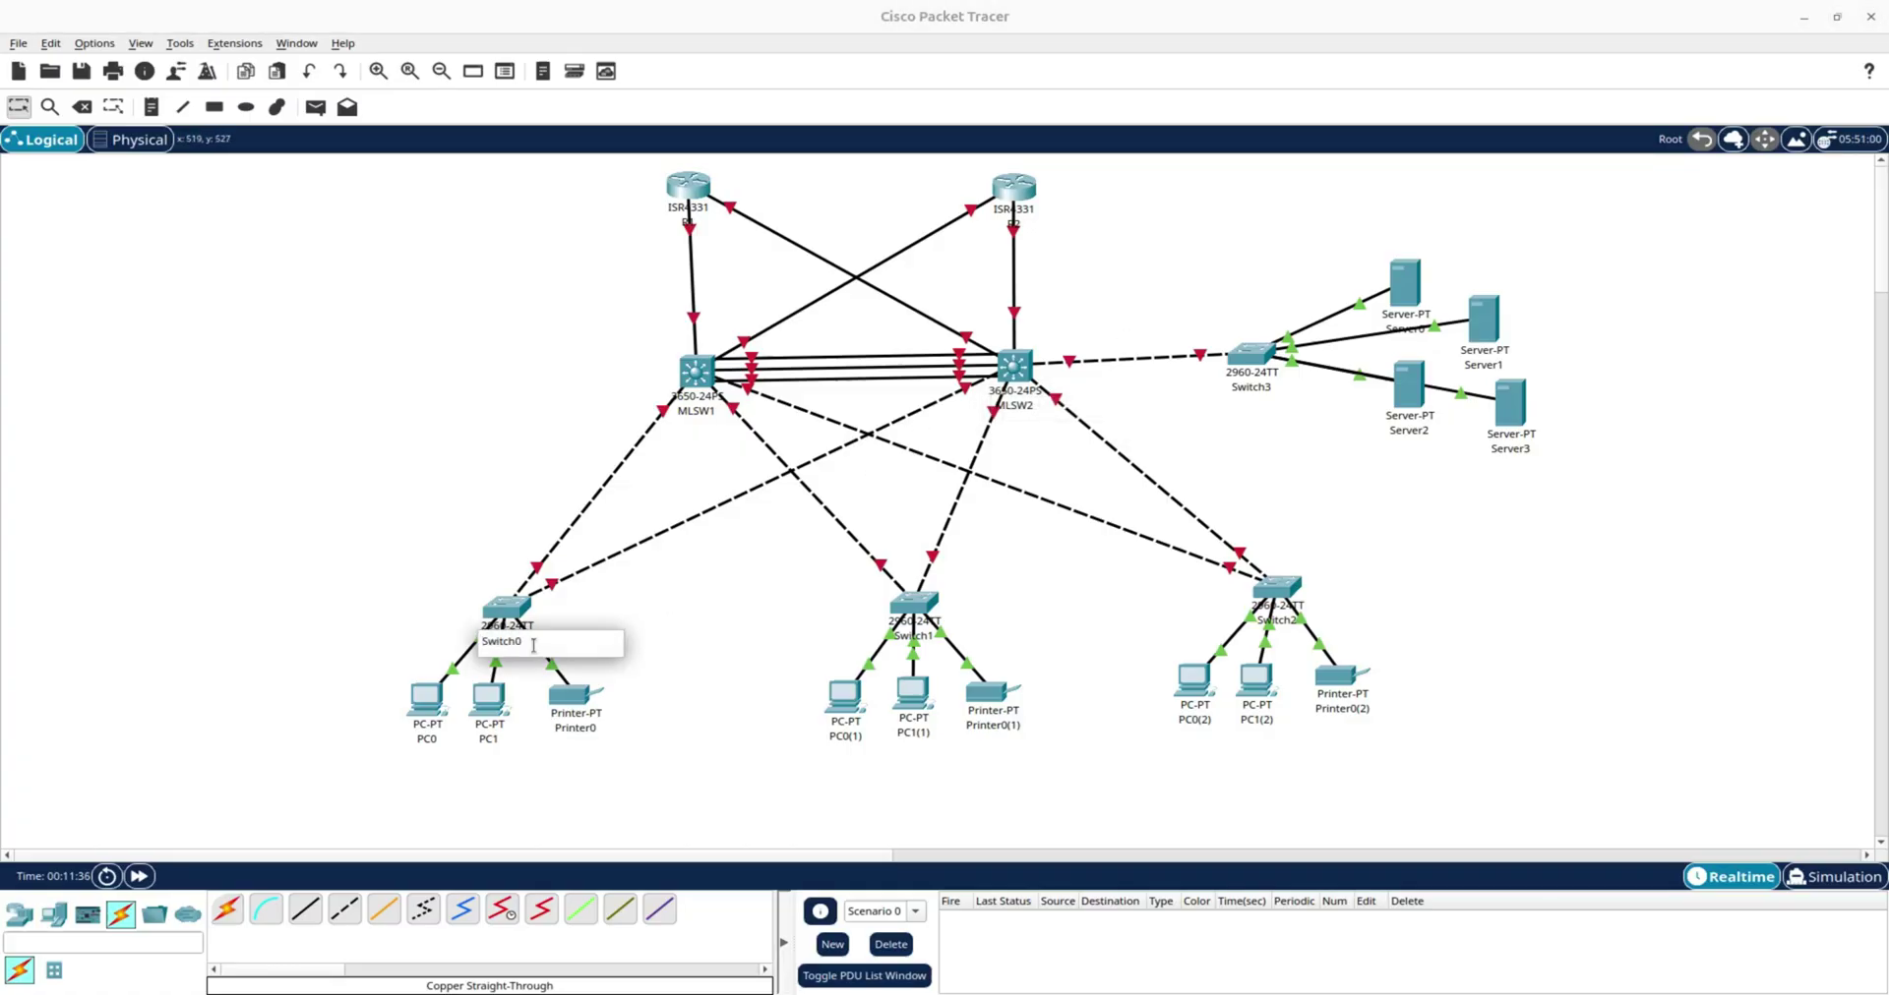
text(VLAN10)
key(Return)
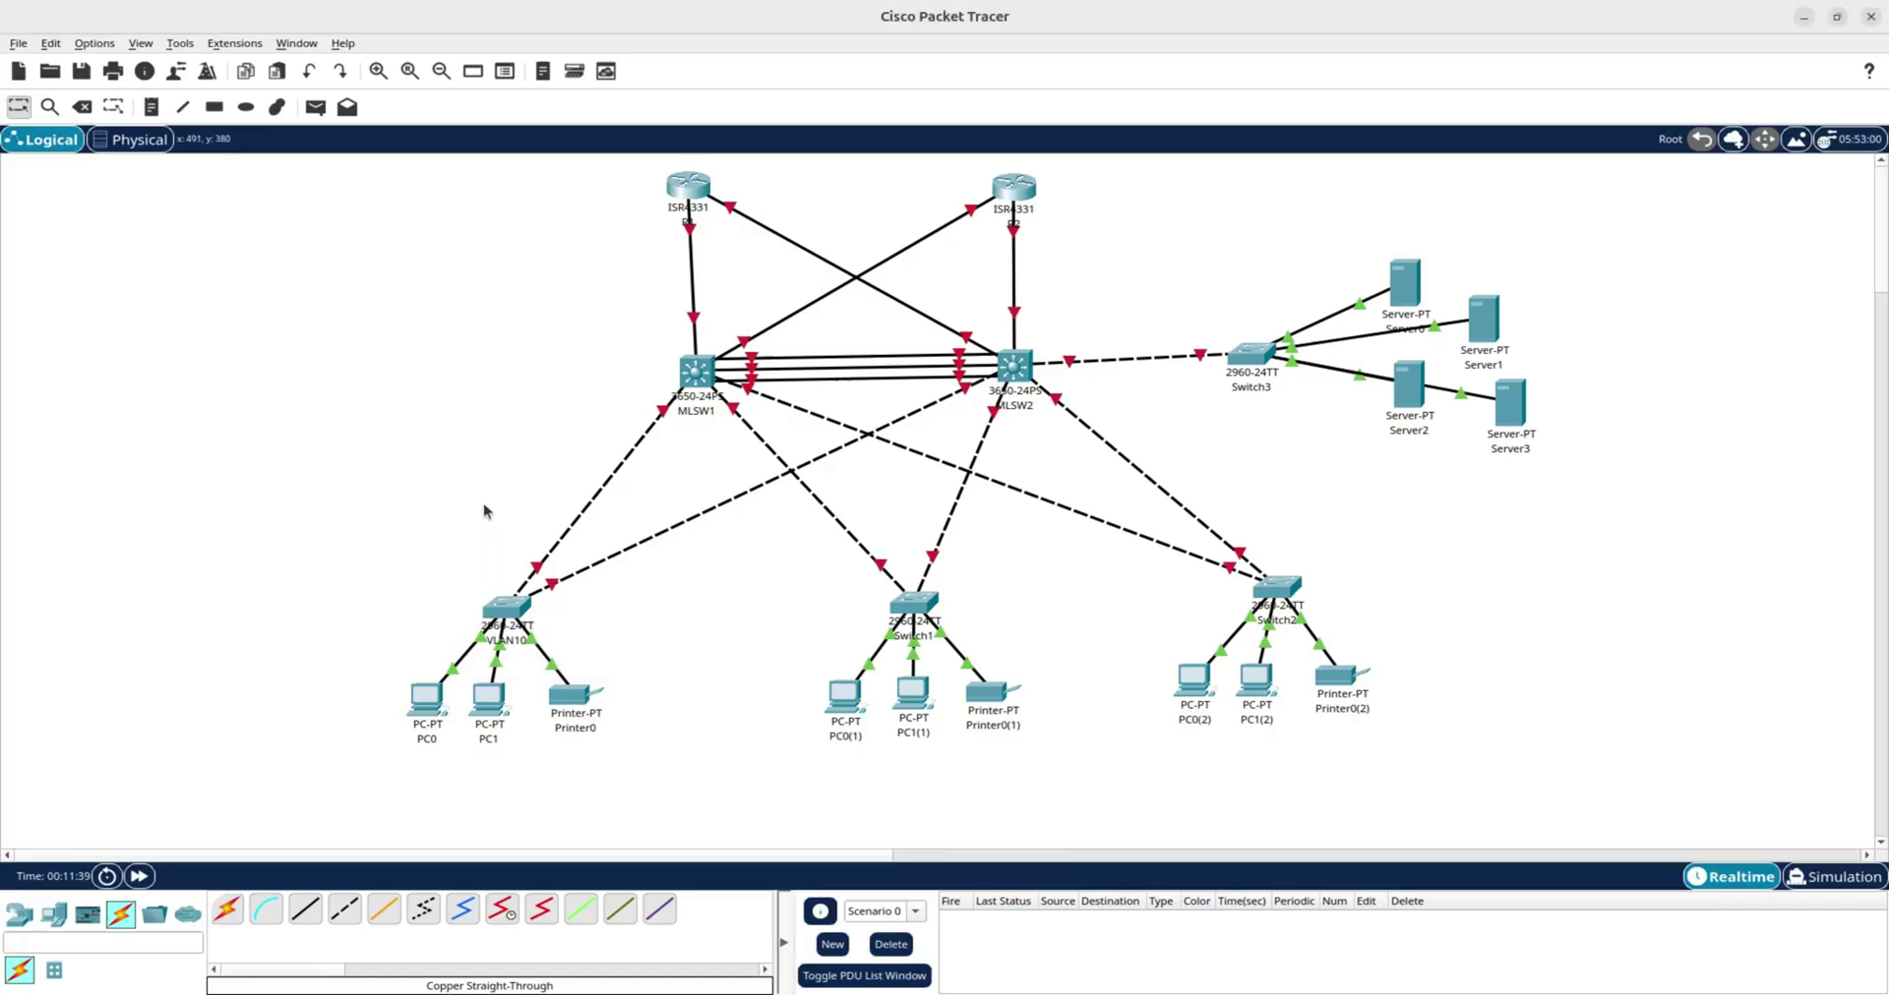
click(919, 639)
drag(933, 646, 897, 640)
text(VLAN20)
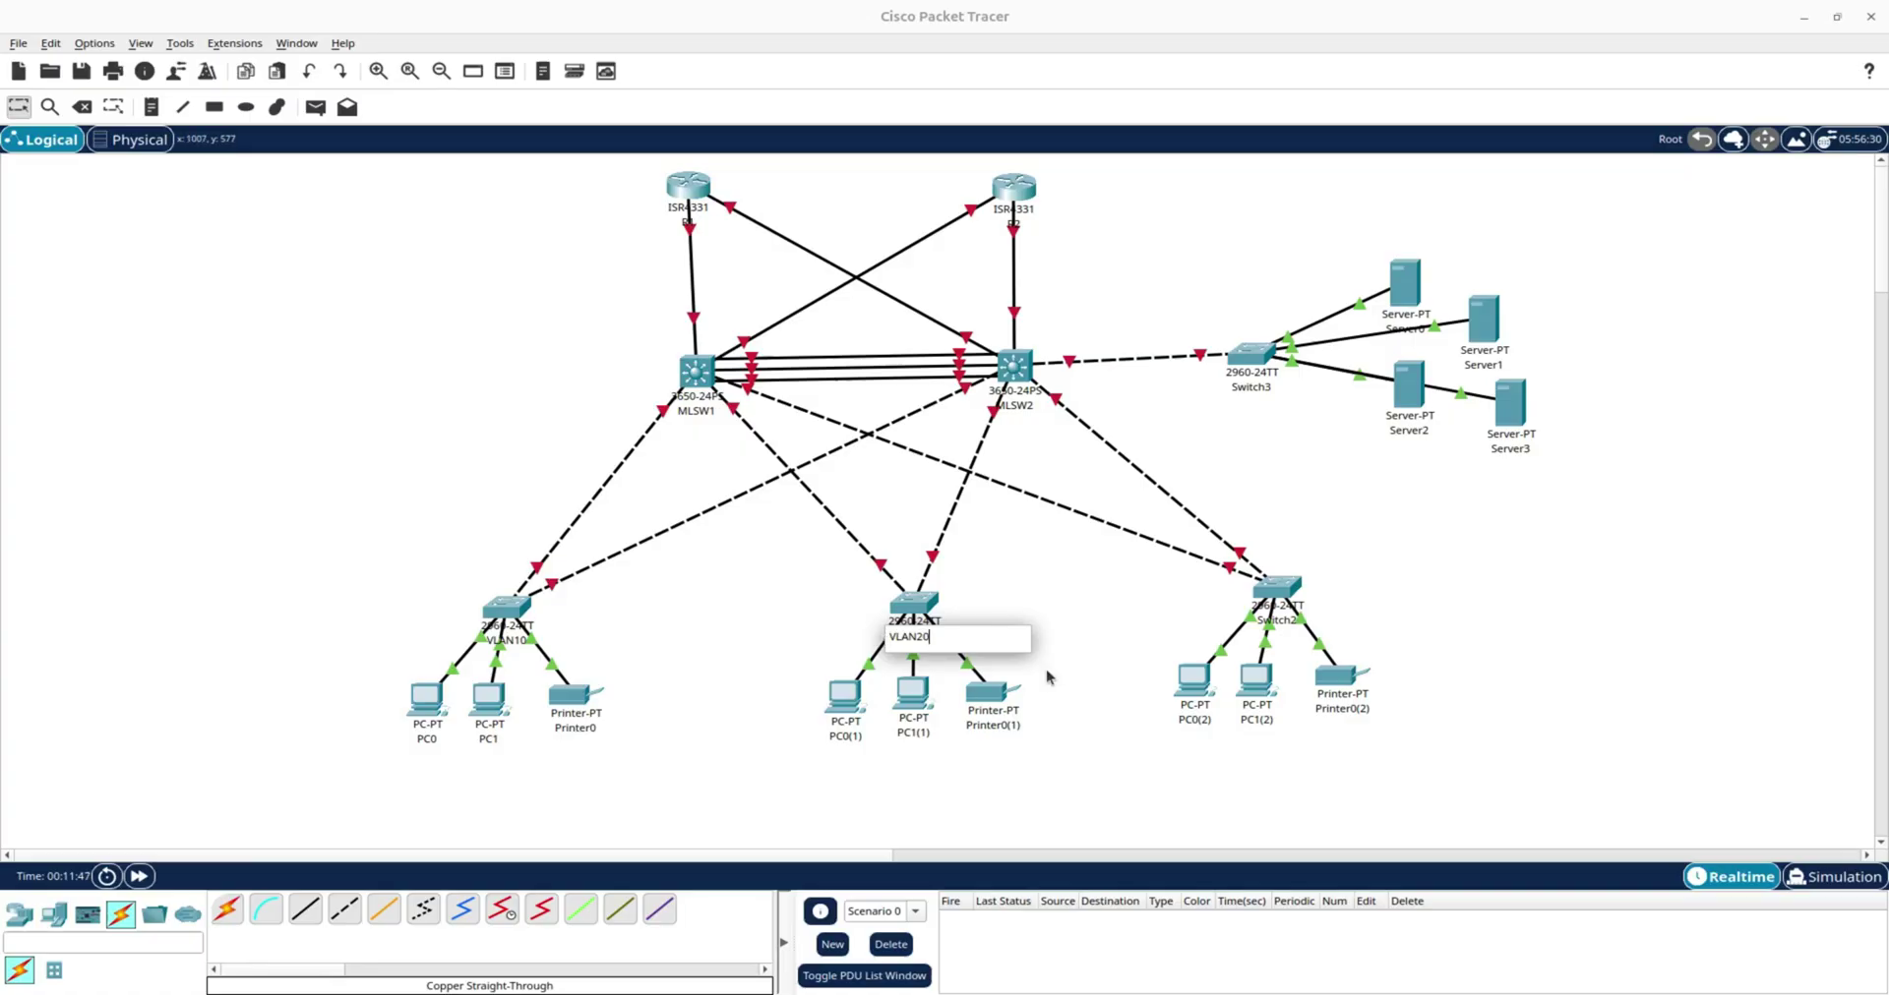
click(1088, 563)
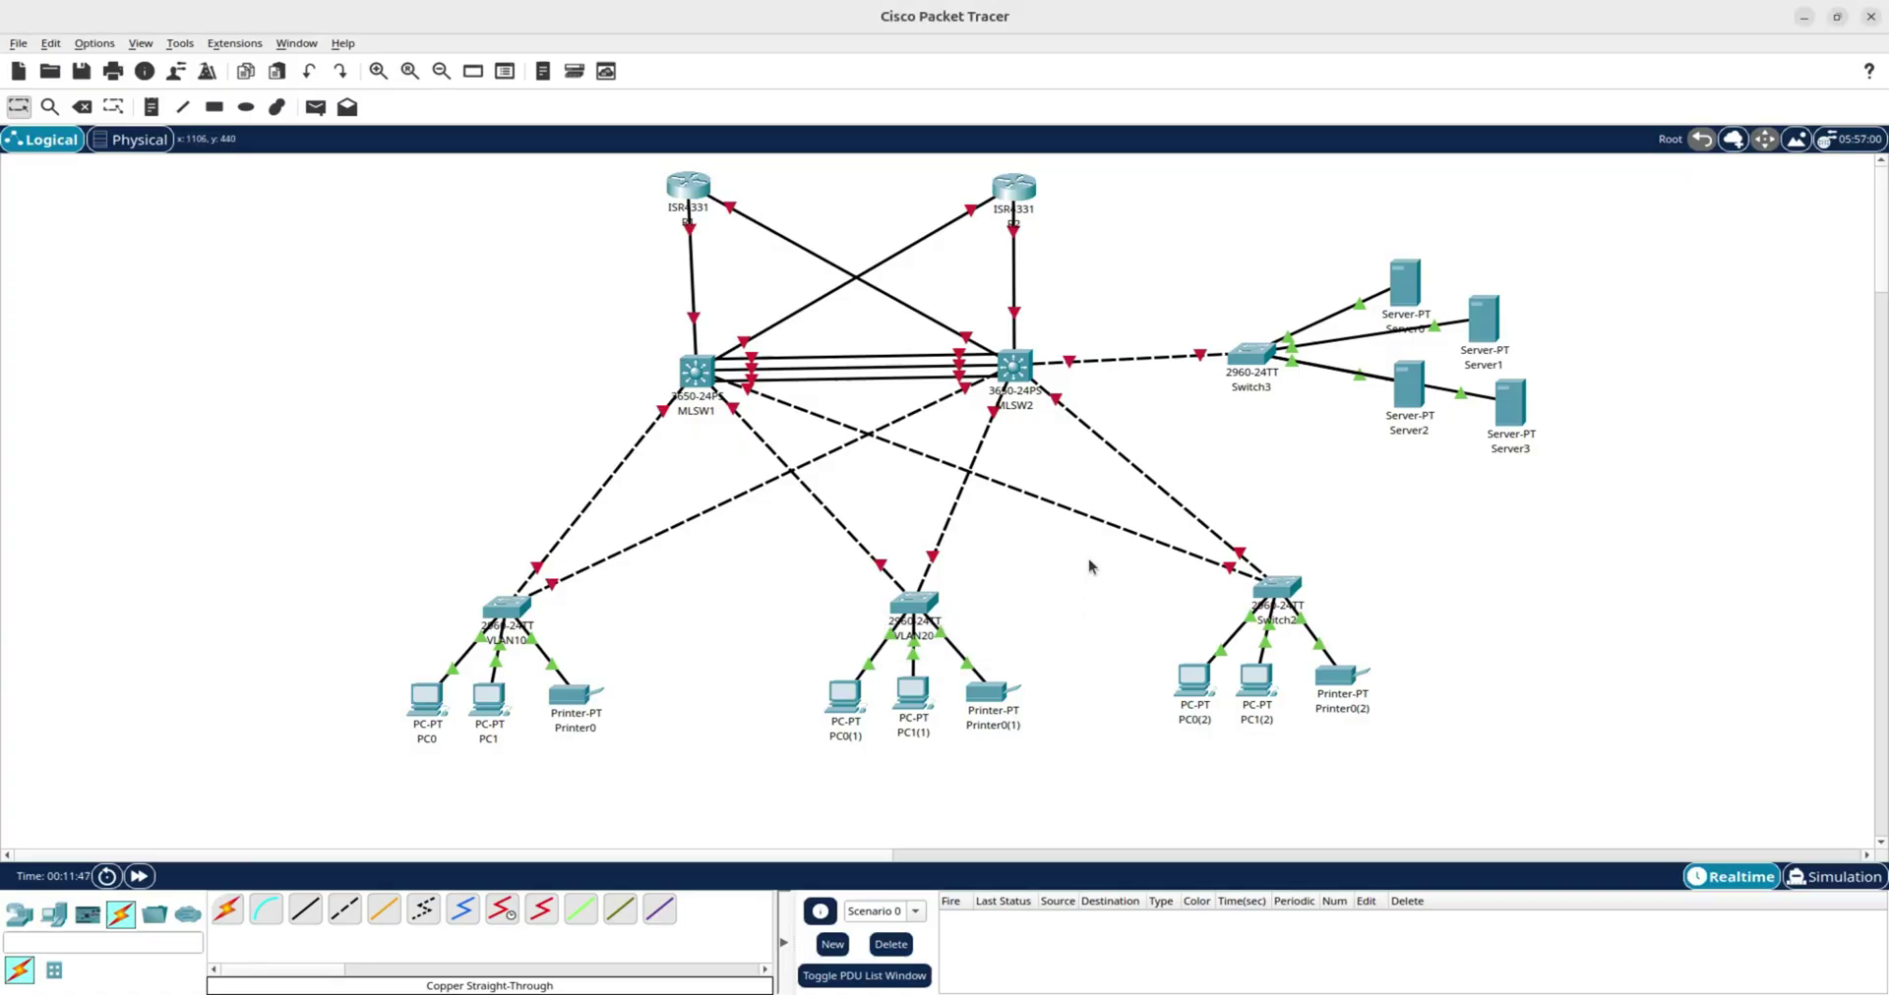
Rename Switch2, the access switch connected to PC0(2), PC1(2) and Printer0(2), as VLAN30.
click(1281, 617)
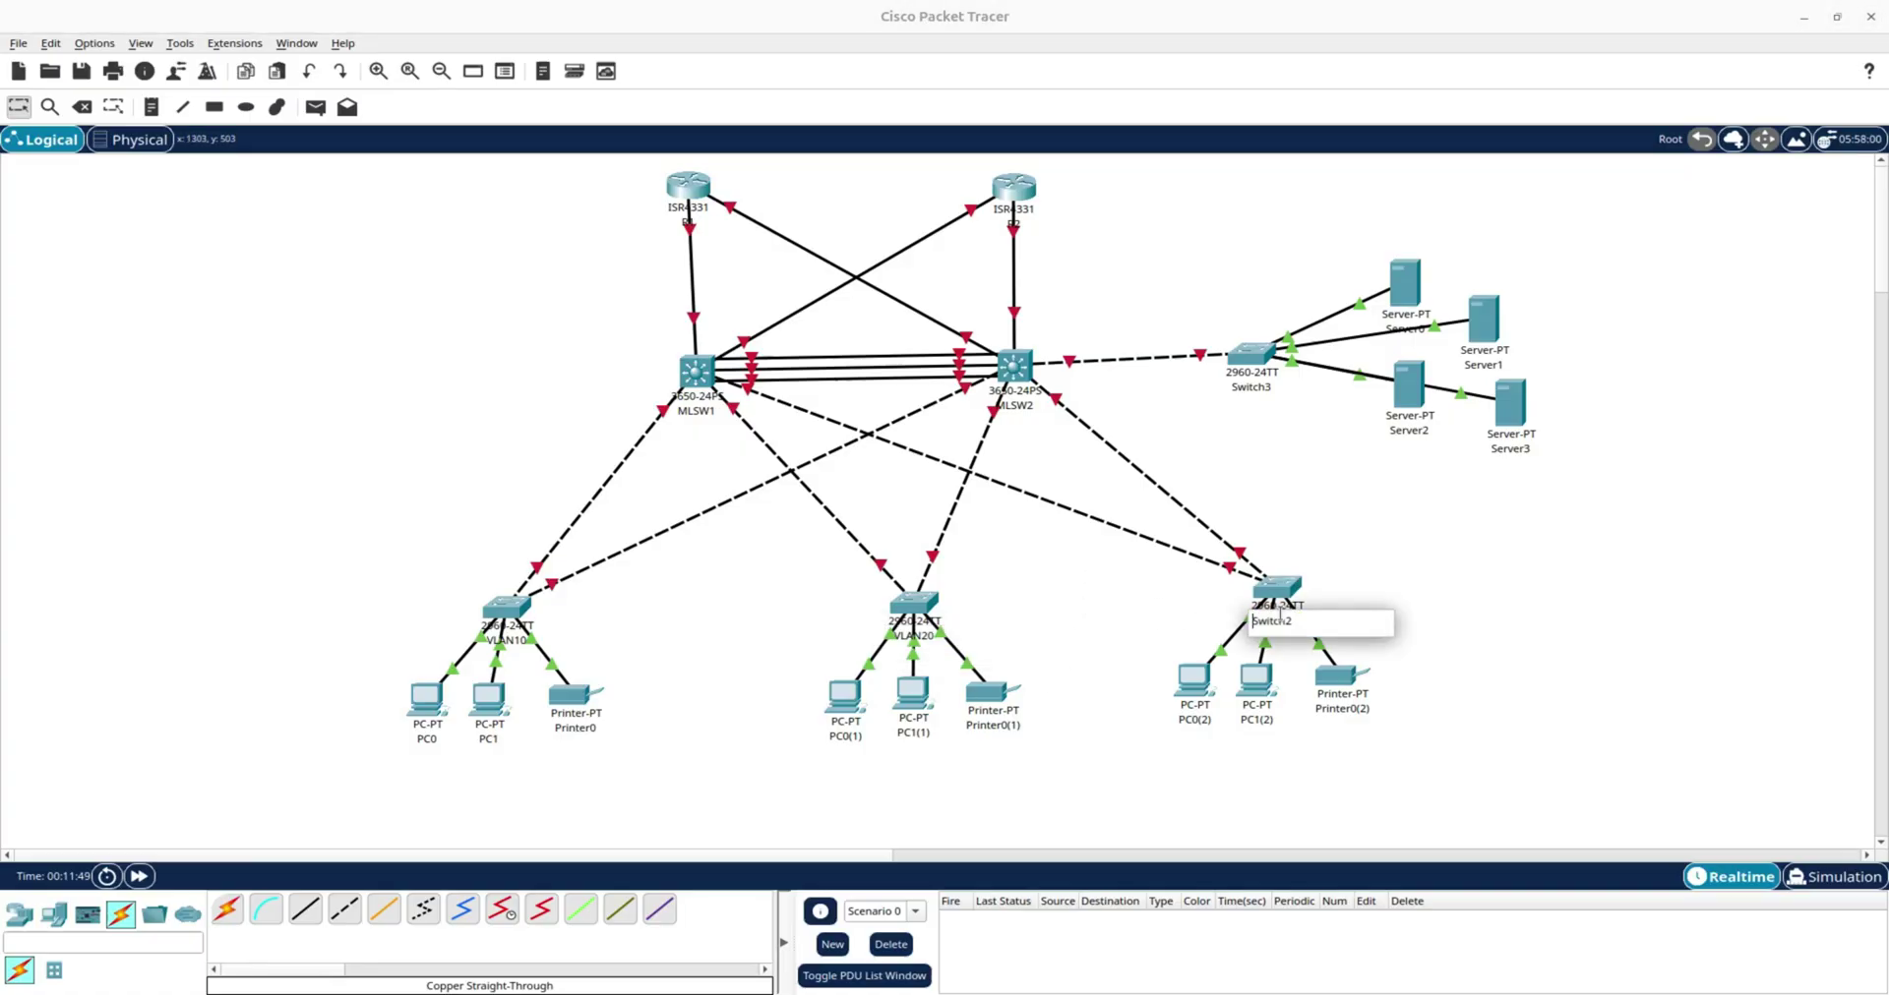
double_click(1280, 617)
text(VLAN30)
key(Return)
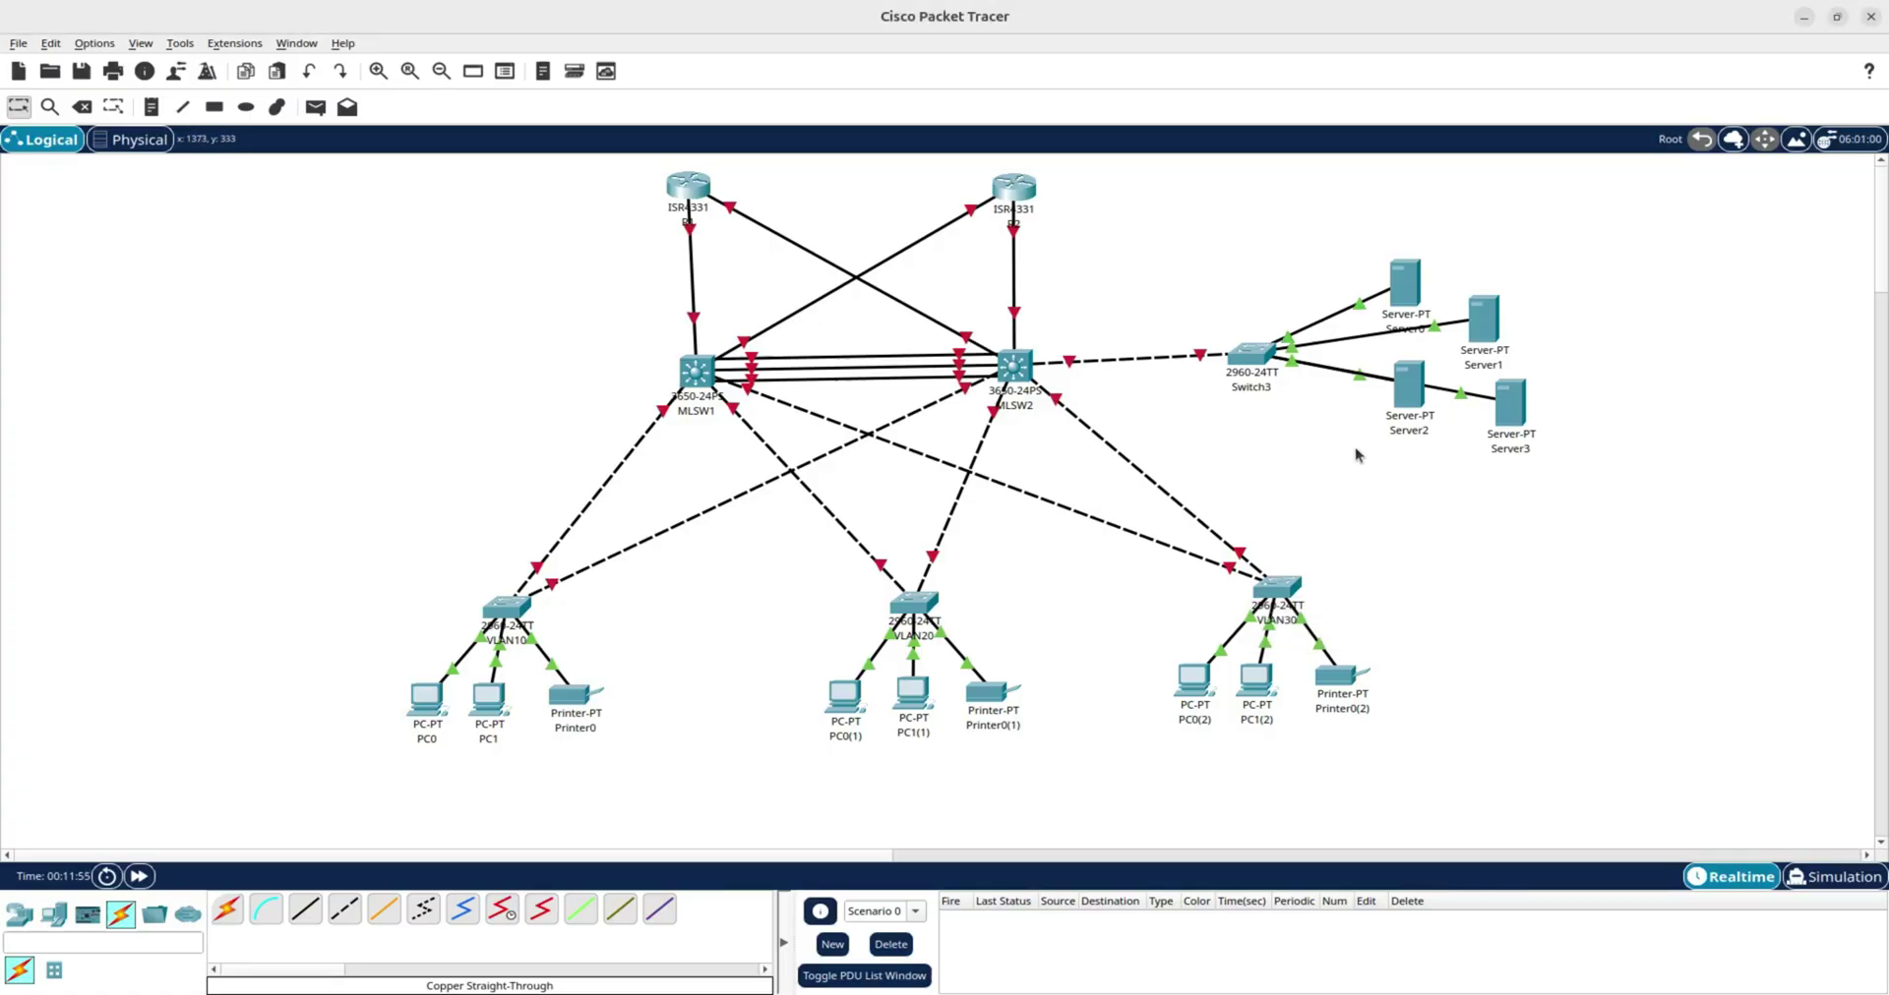
Rename Server0 as DHCP-SVR and Server1 as WEB-SVR.
click(1418, 330)
drag(1428, 329, 1391, 330)
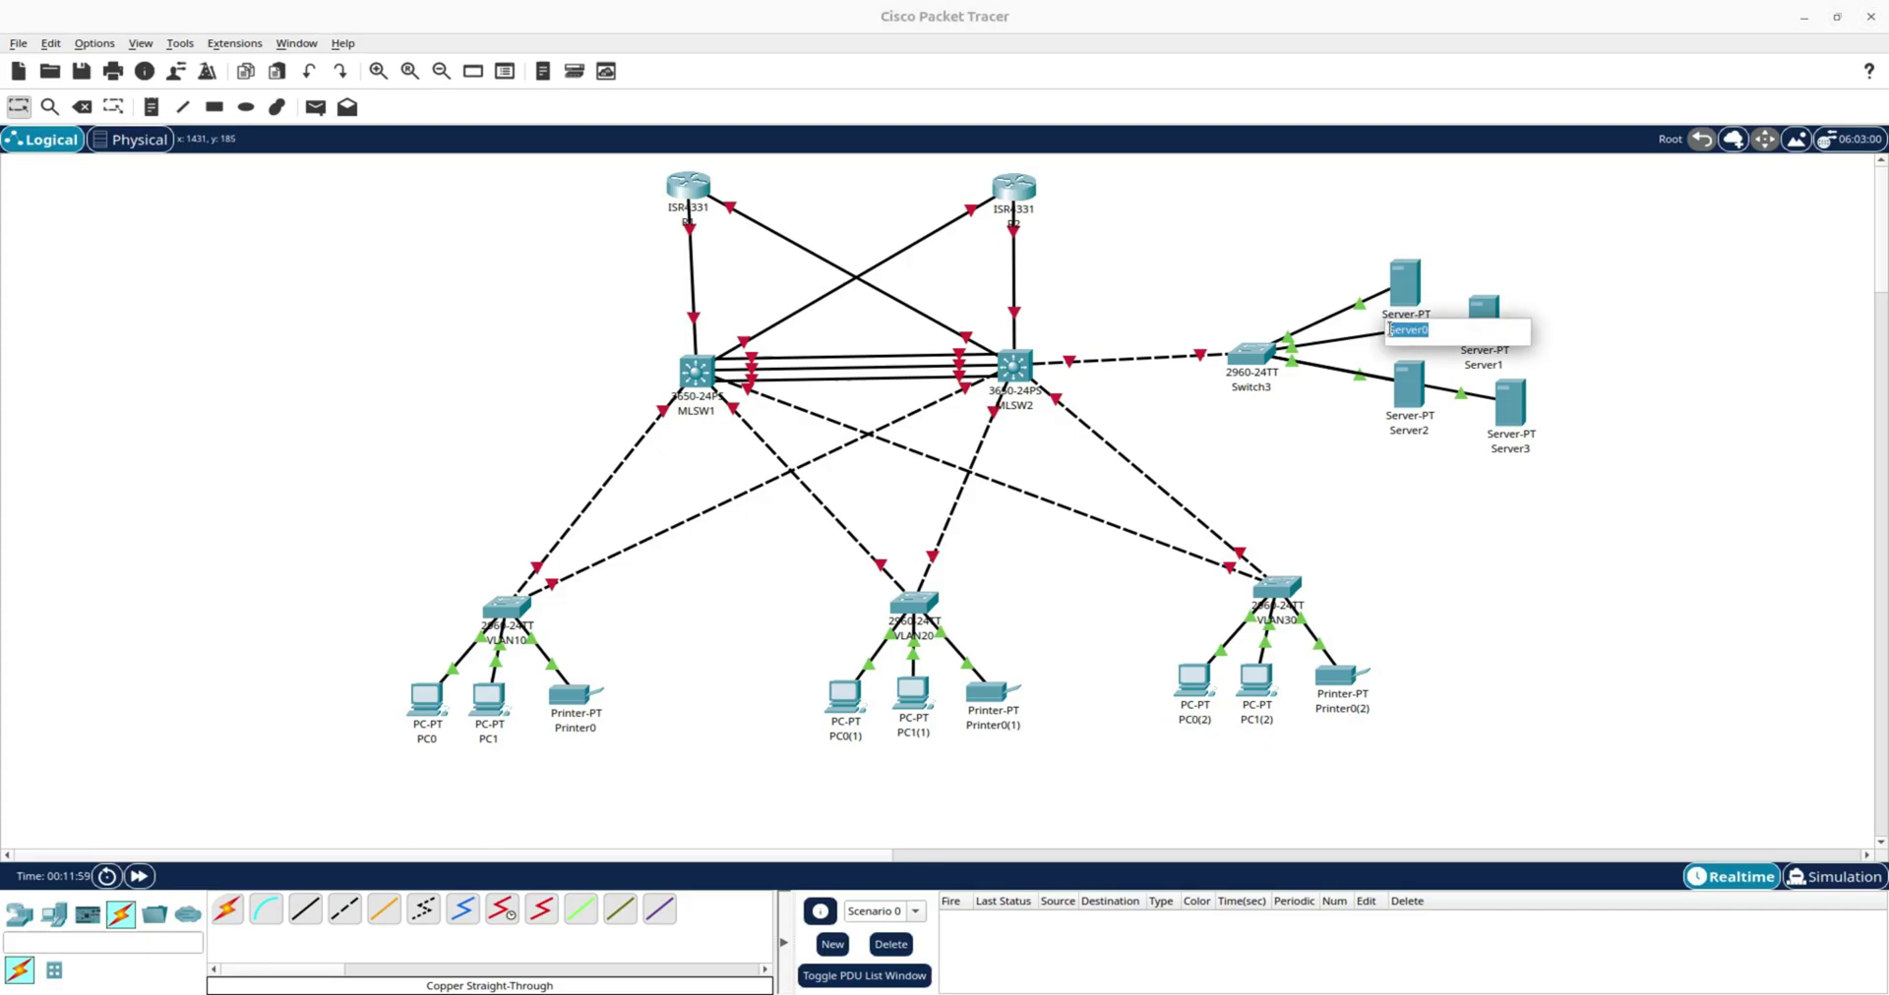
text(DHCP-SVR)
click(1570, 354)
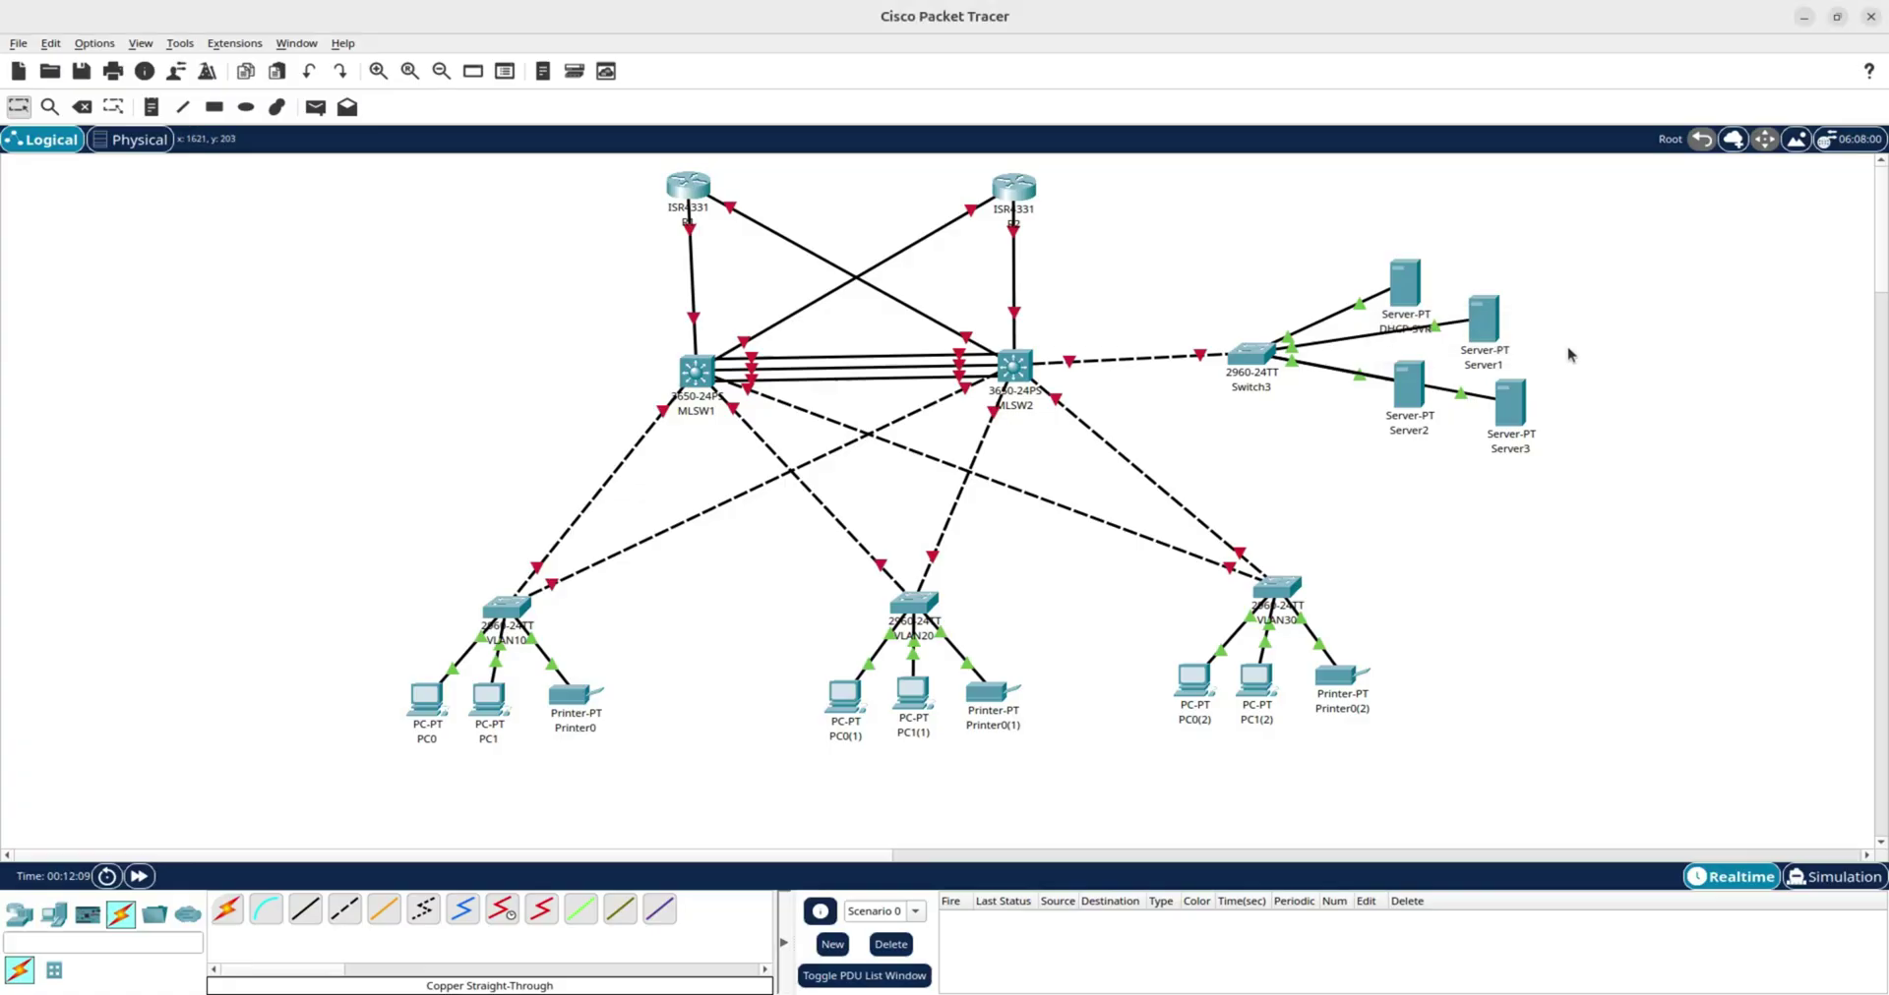
click(1482, 366)
text(WEB)
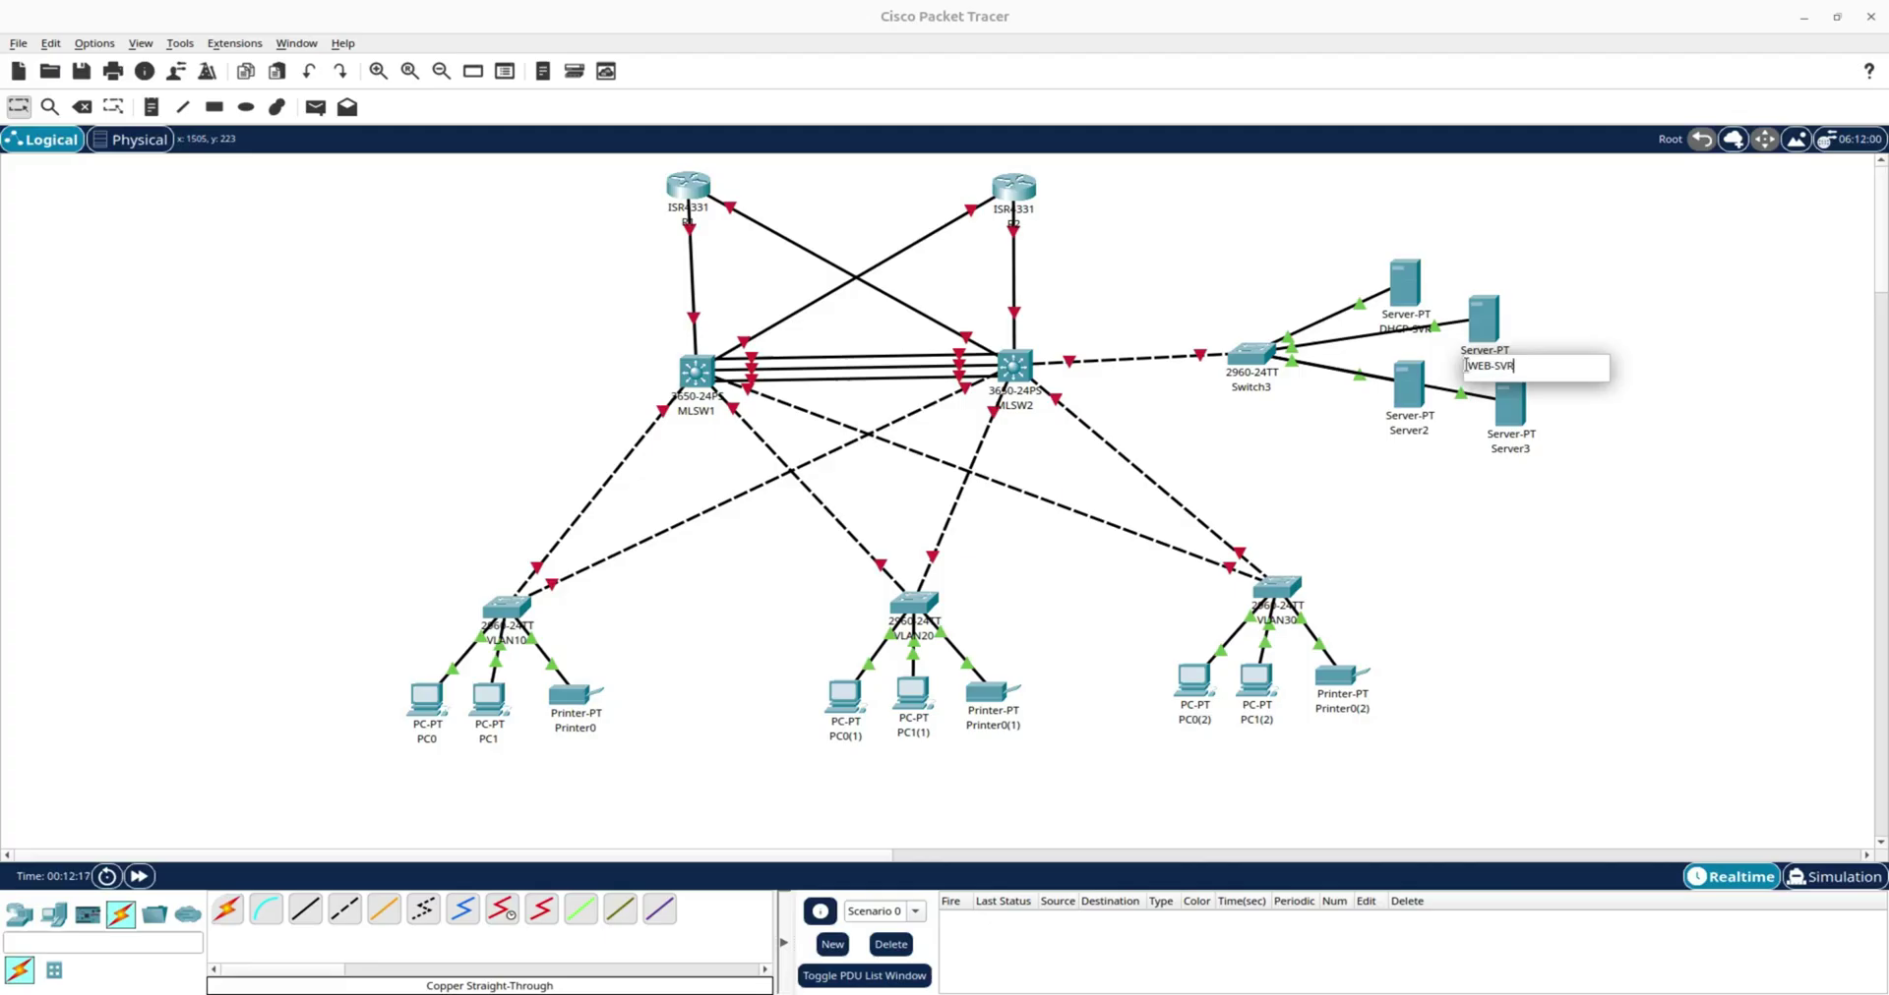
text(-SVR)
click(1669, 408)
Rename Server3 as DNS-SVR and Server2 as MAIL-SVR.
click(1513, 447)
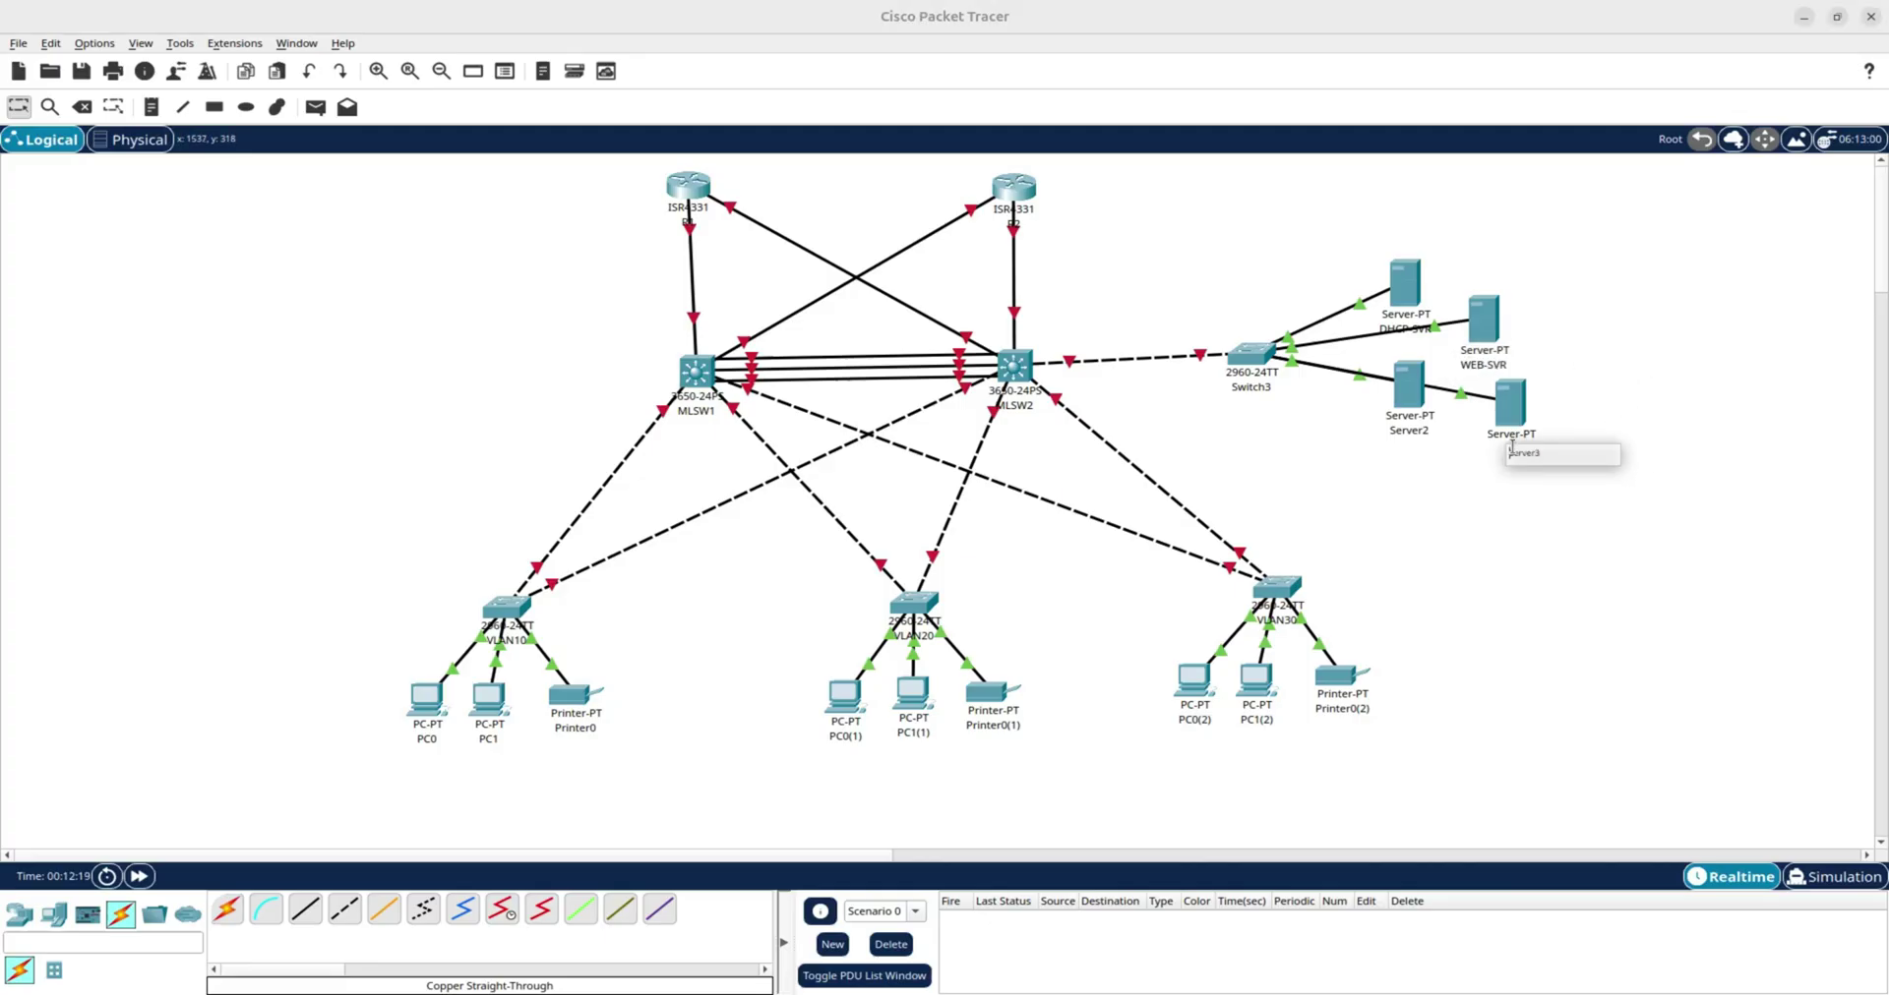
text(DNS-SVR)
click(1456, 500)
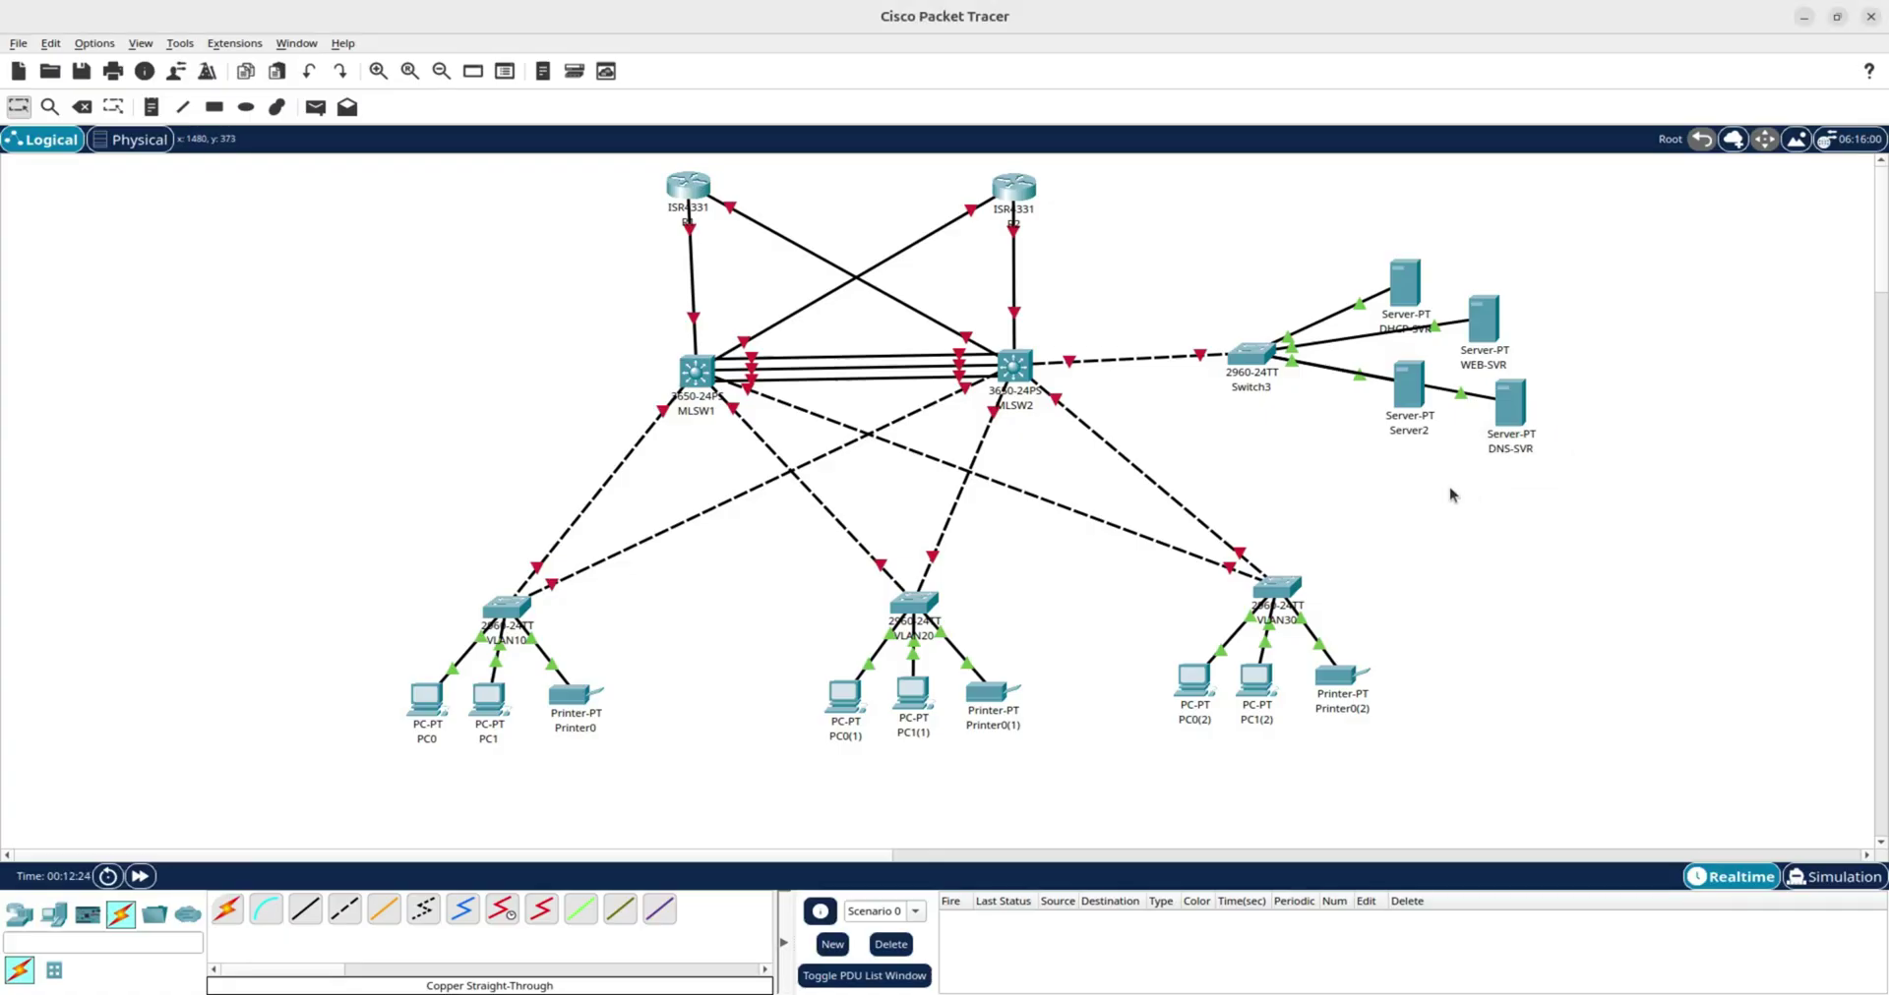
click(1406, 433)
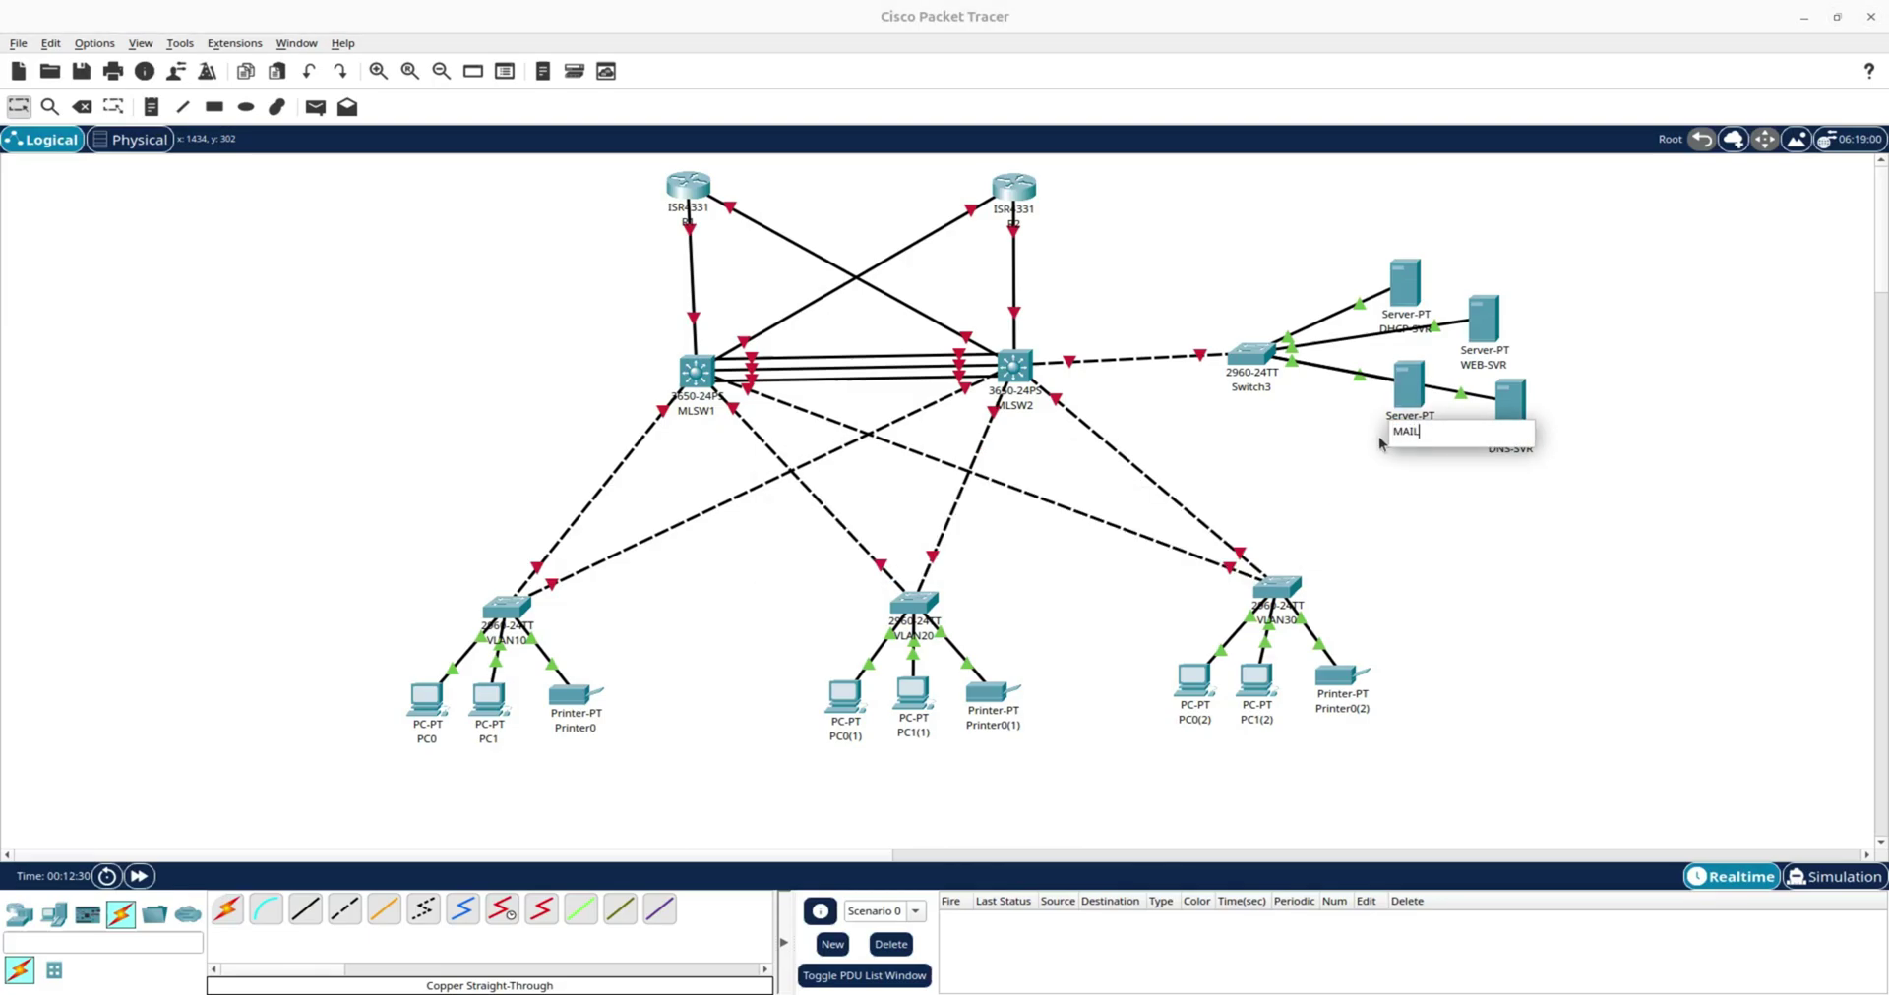
text(MAIL-SVR)
click(1697, 447)
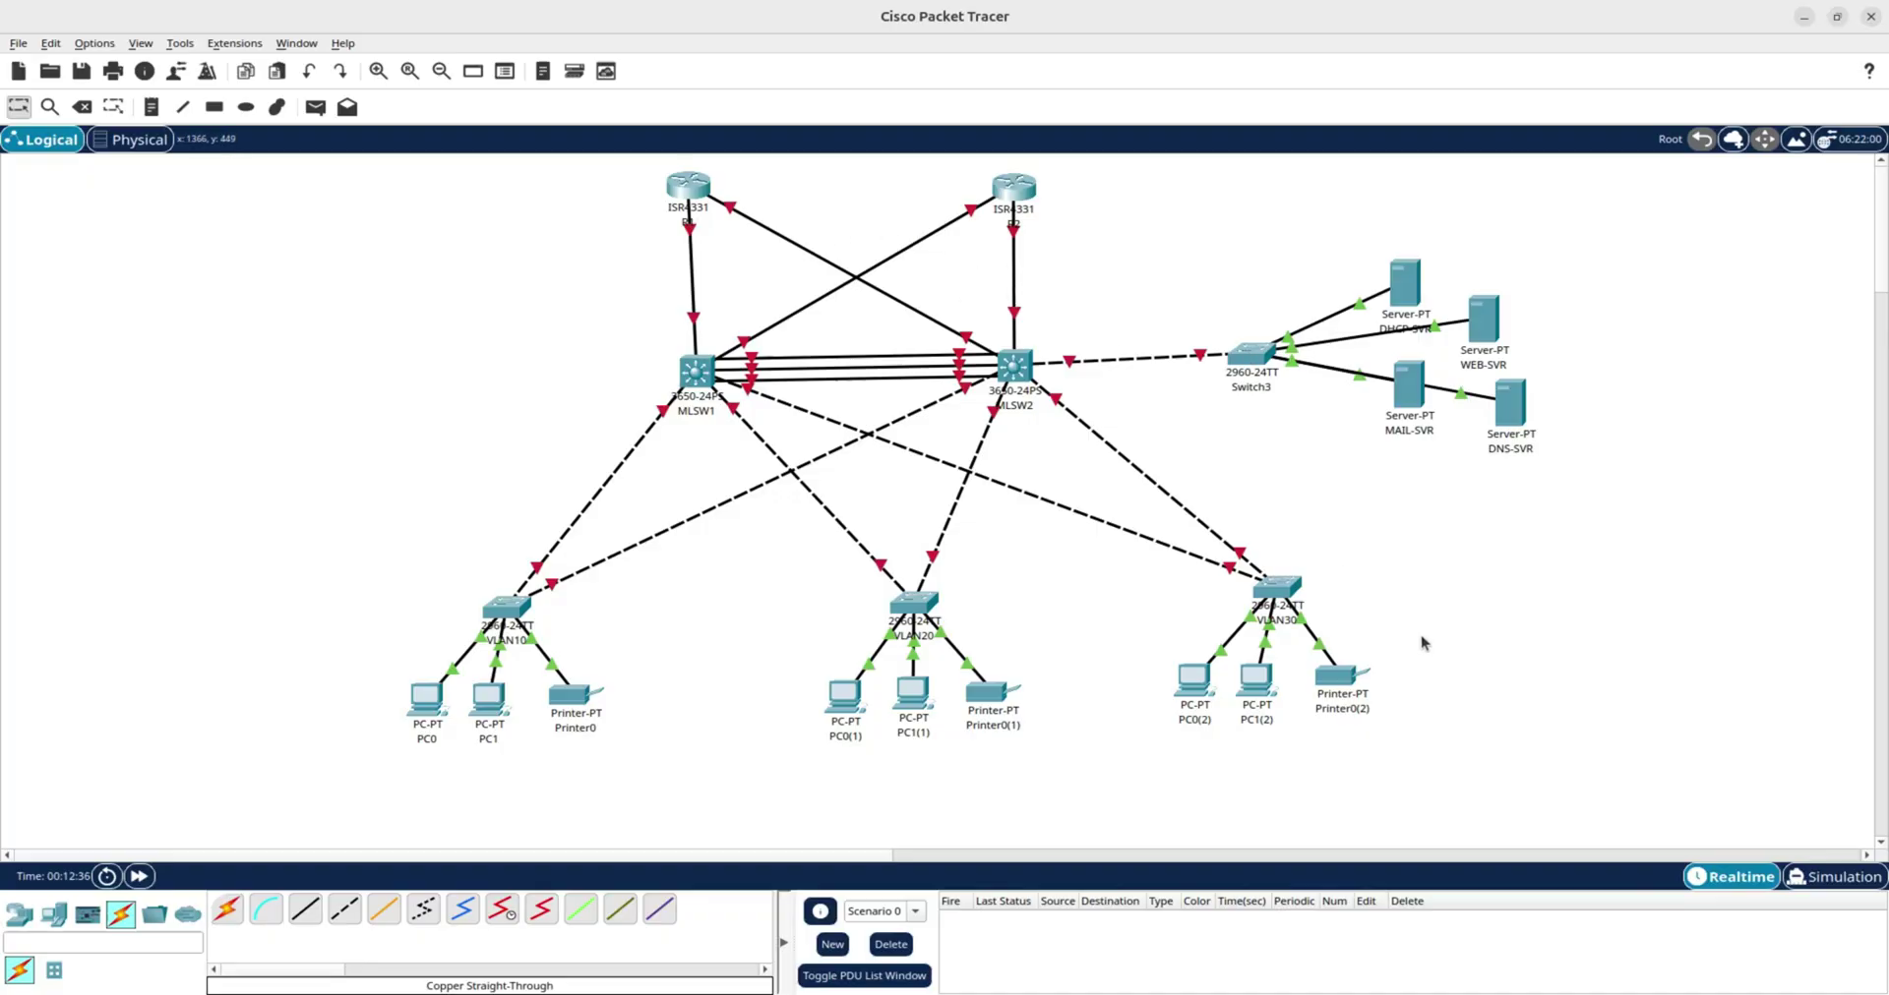
Select the whole topology and shift it slightly lower in the workspace.
drag(1683, 736, 696, 228)
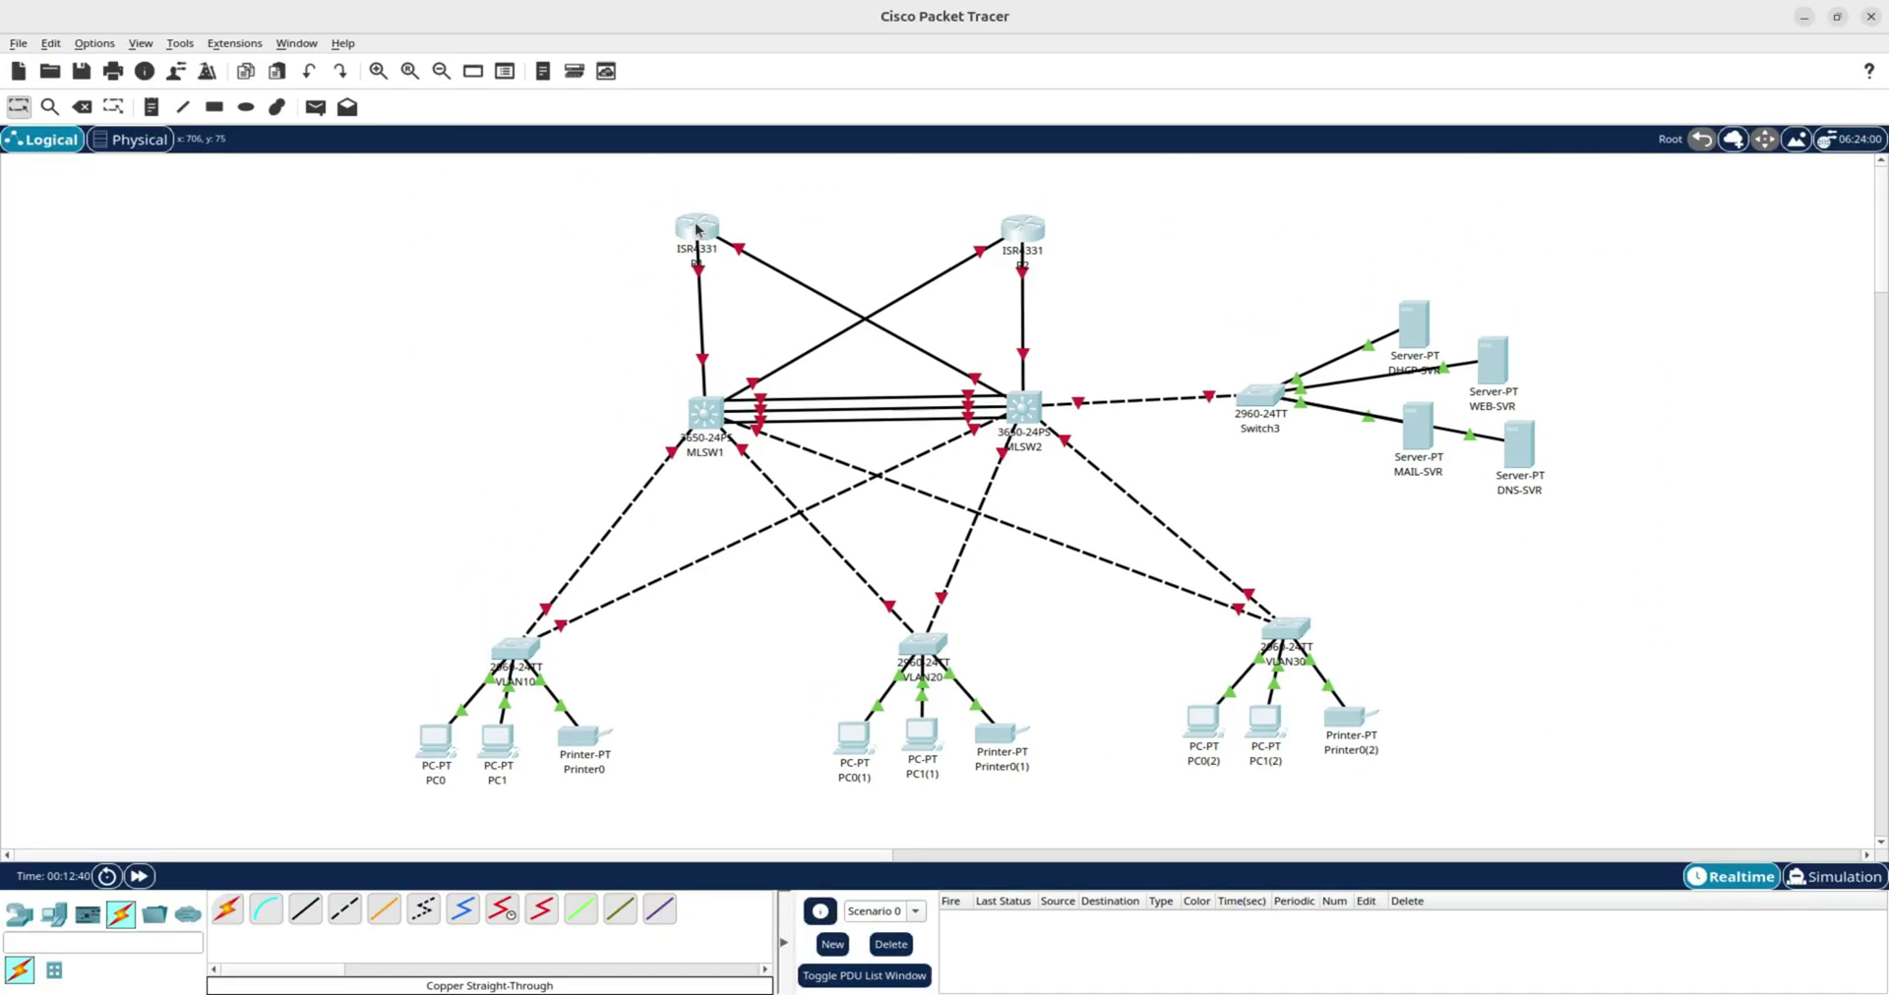
click(1599, 254)
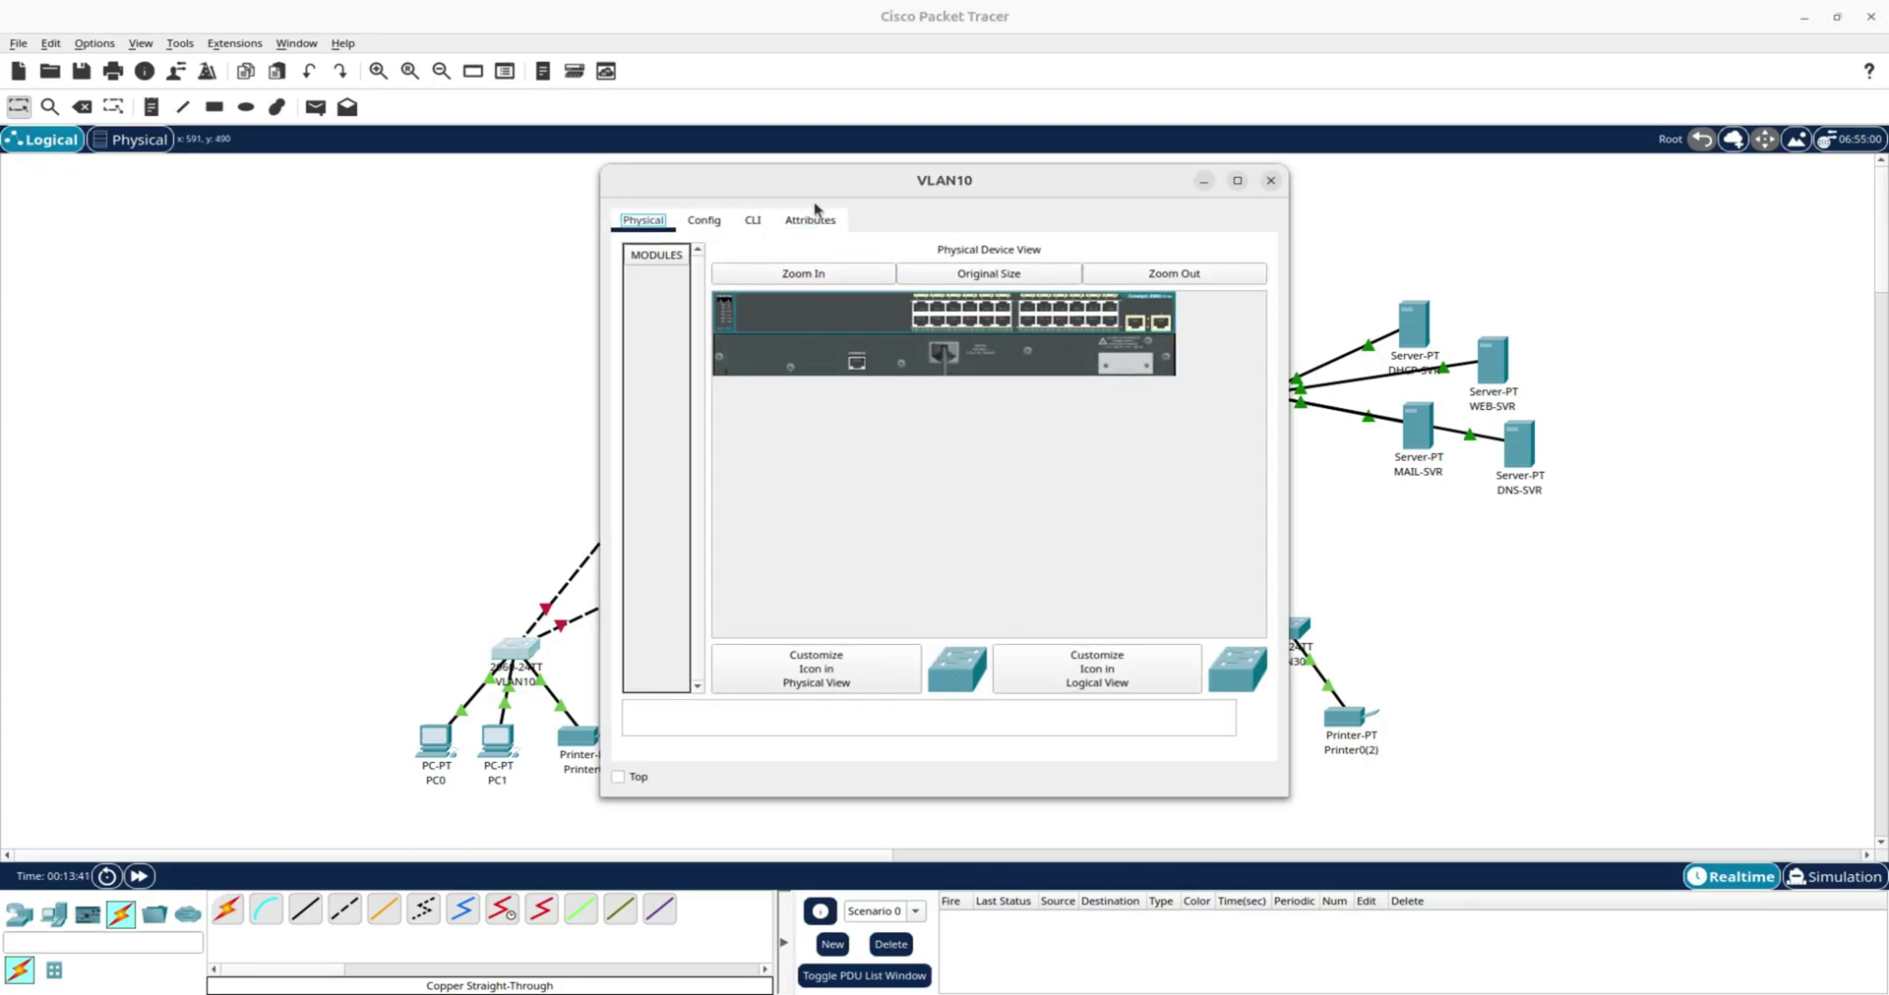
Open the VLAN10 switch's command line and enter global configuration mode through privileged mode.
click(754, 220)
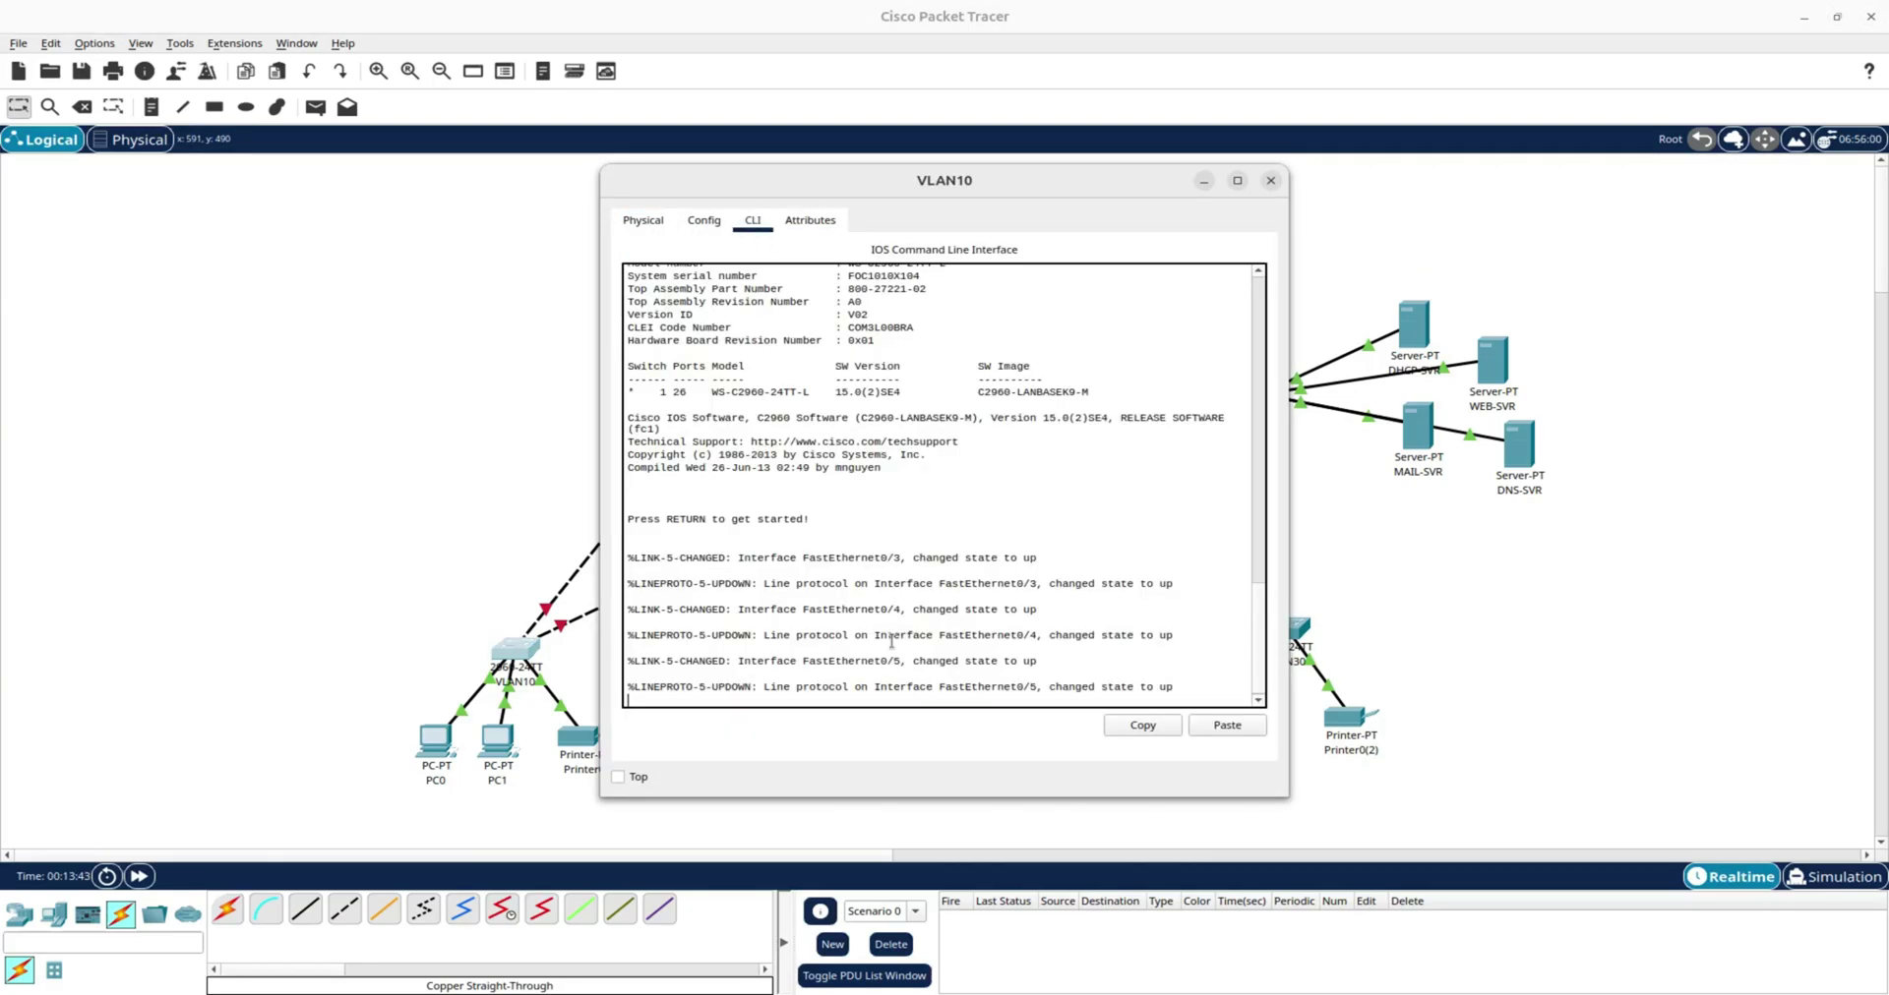
key(Return)
text(EN)
key(Return)
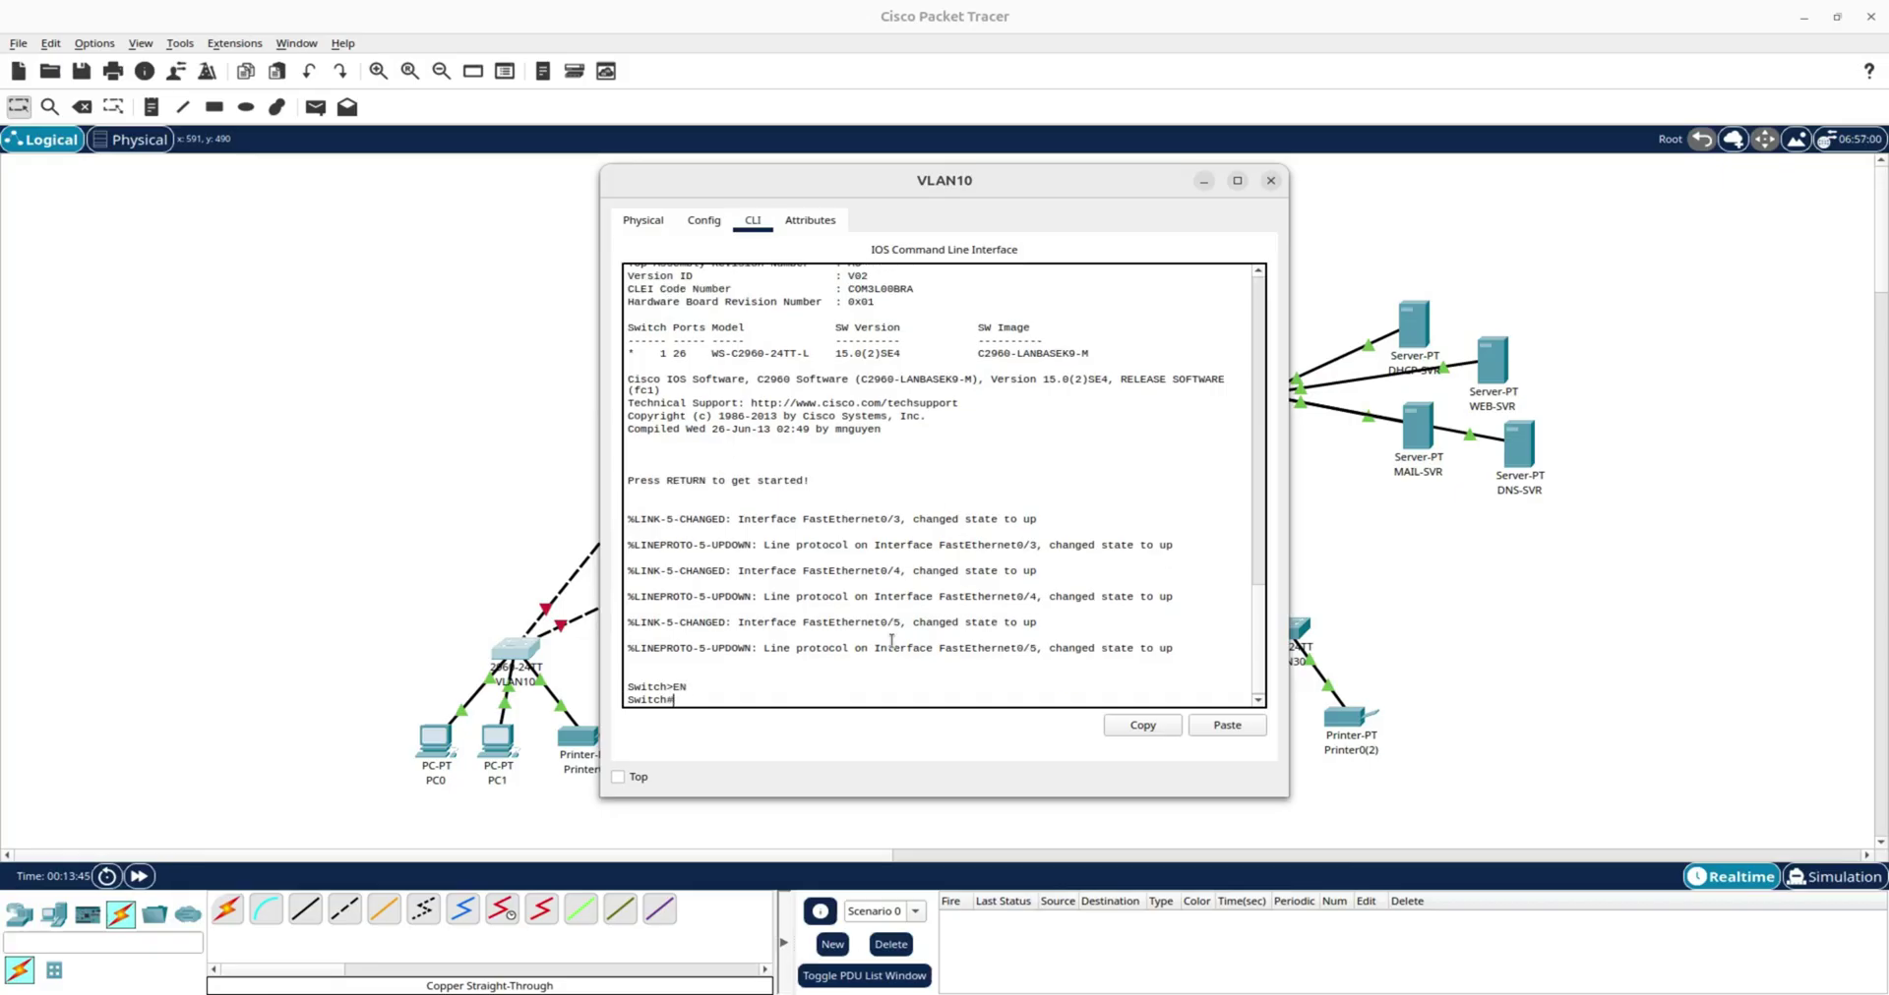
text(conf t)
key(Return)
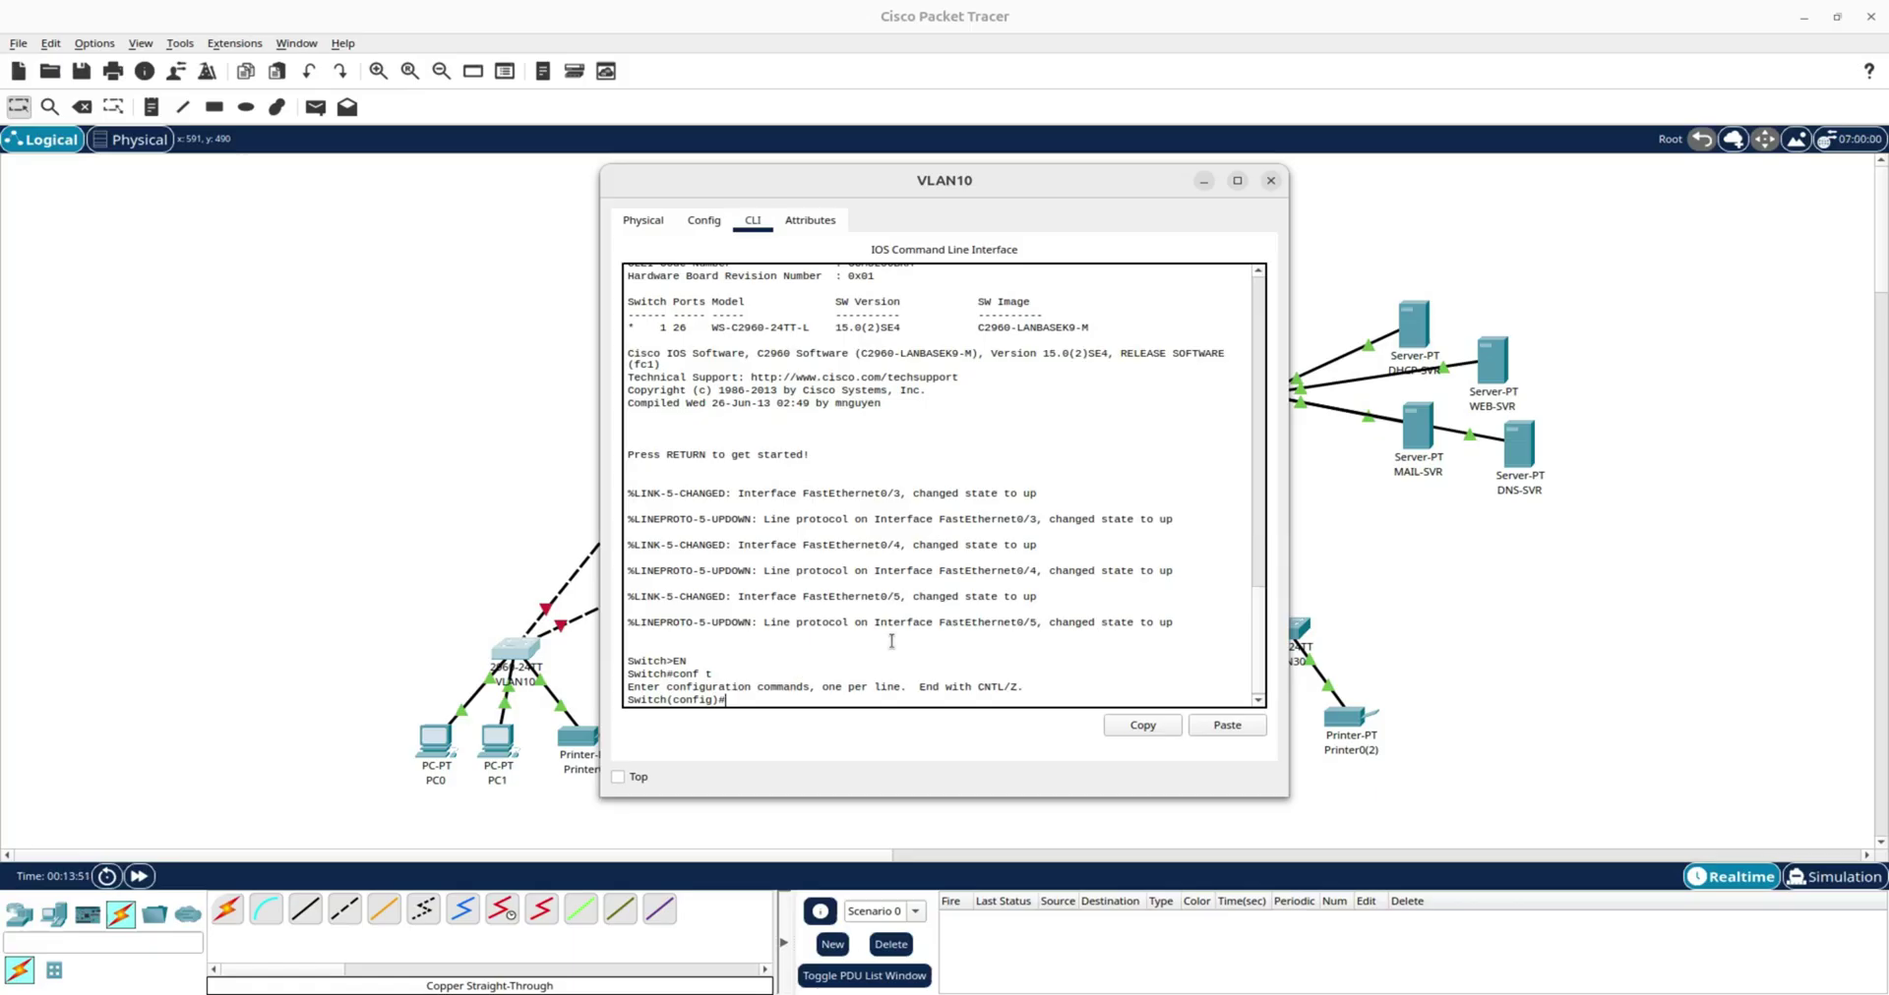
Create VLAN 10 with the name Admin on the VLAN10 switch and return to global configuration mode.
text(vlan 10)
key(Return)
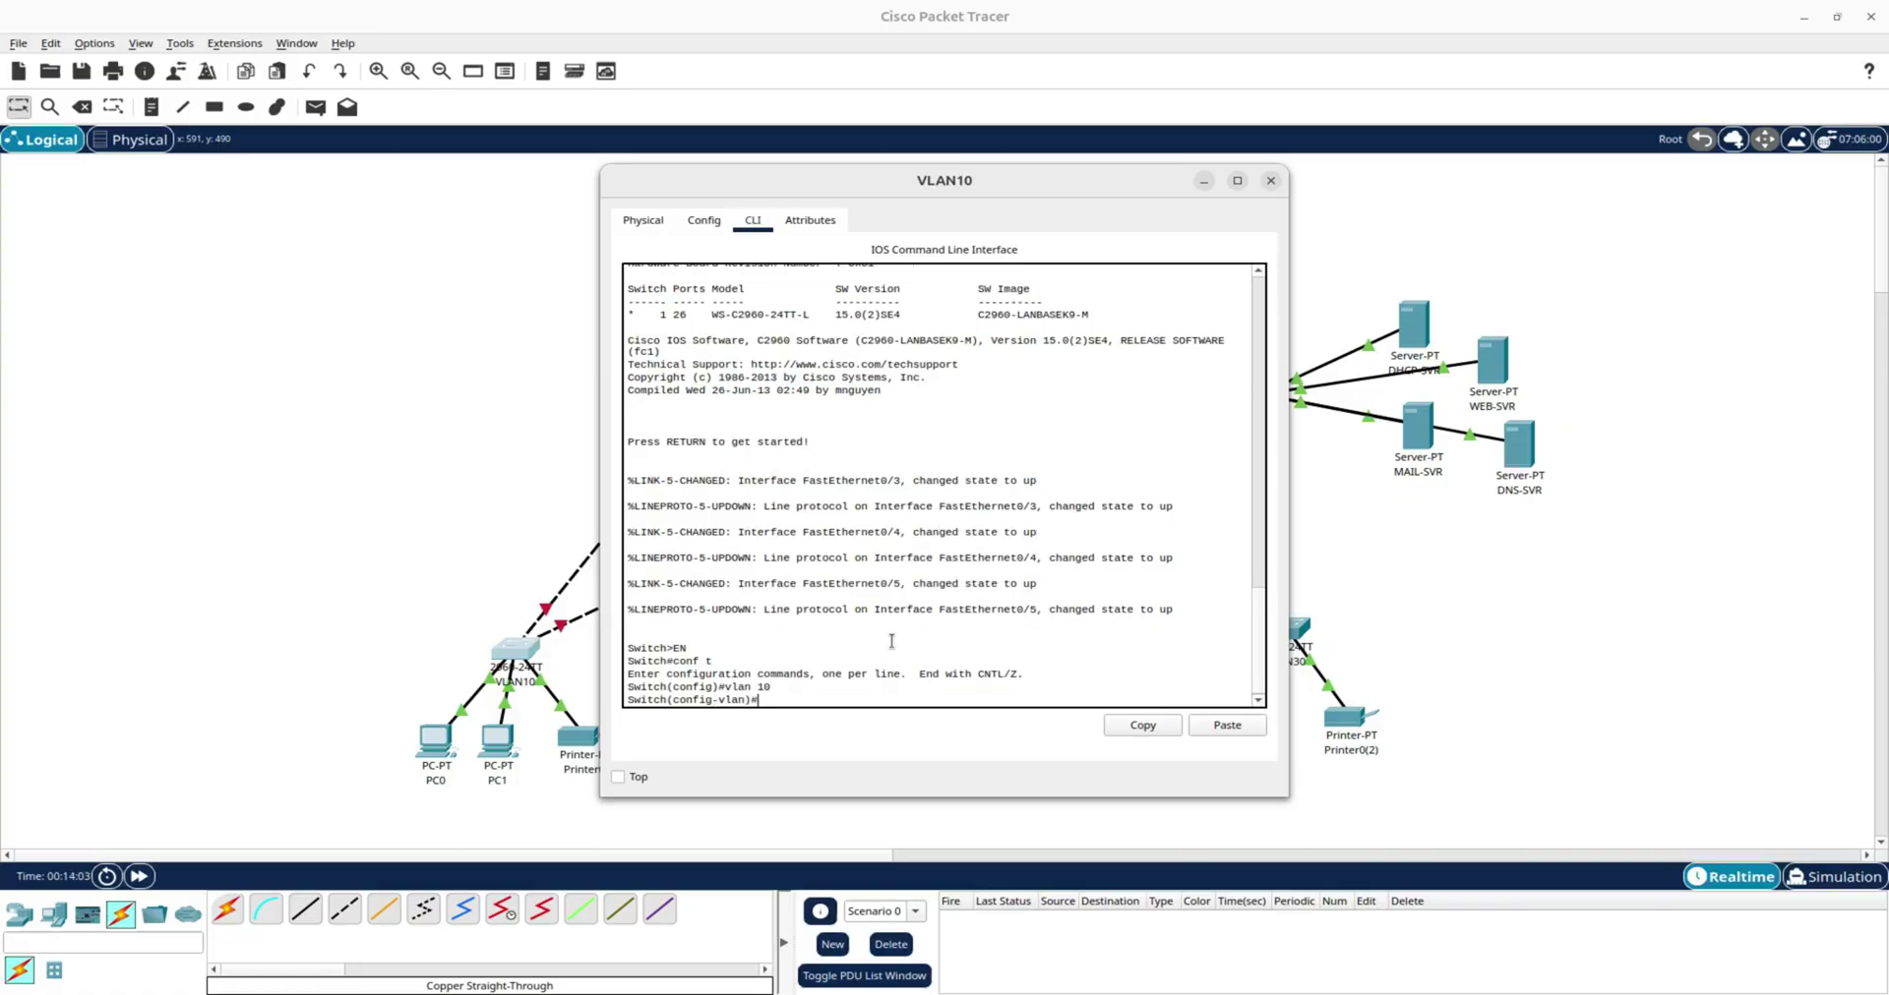
text(name Admin)
key(Return)
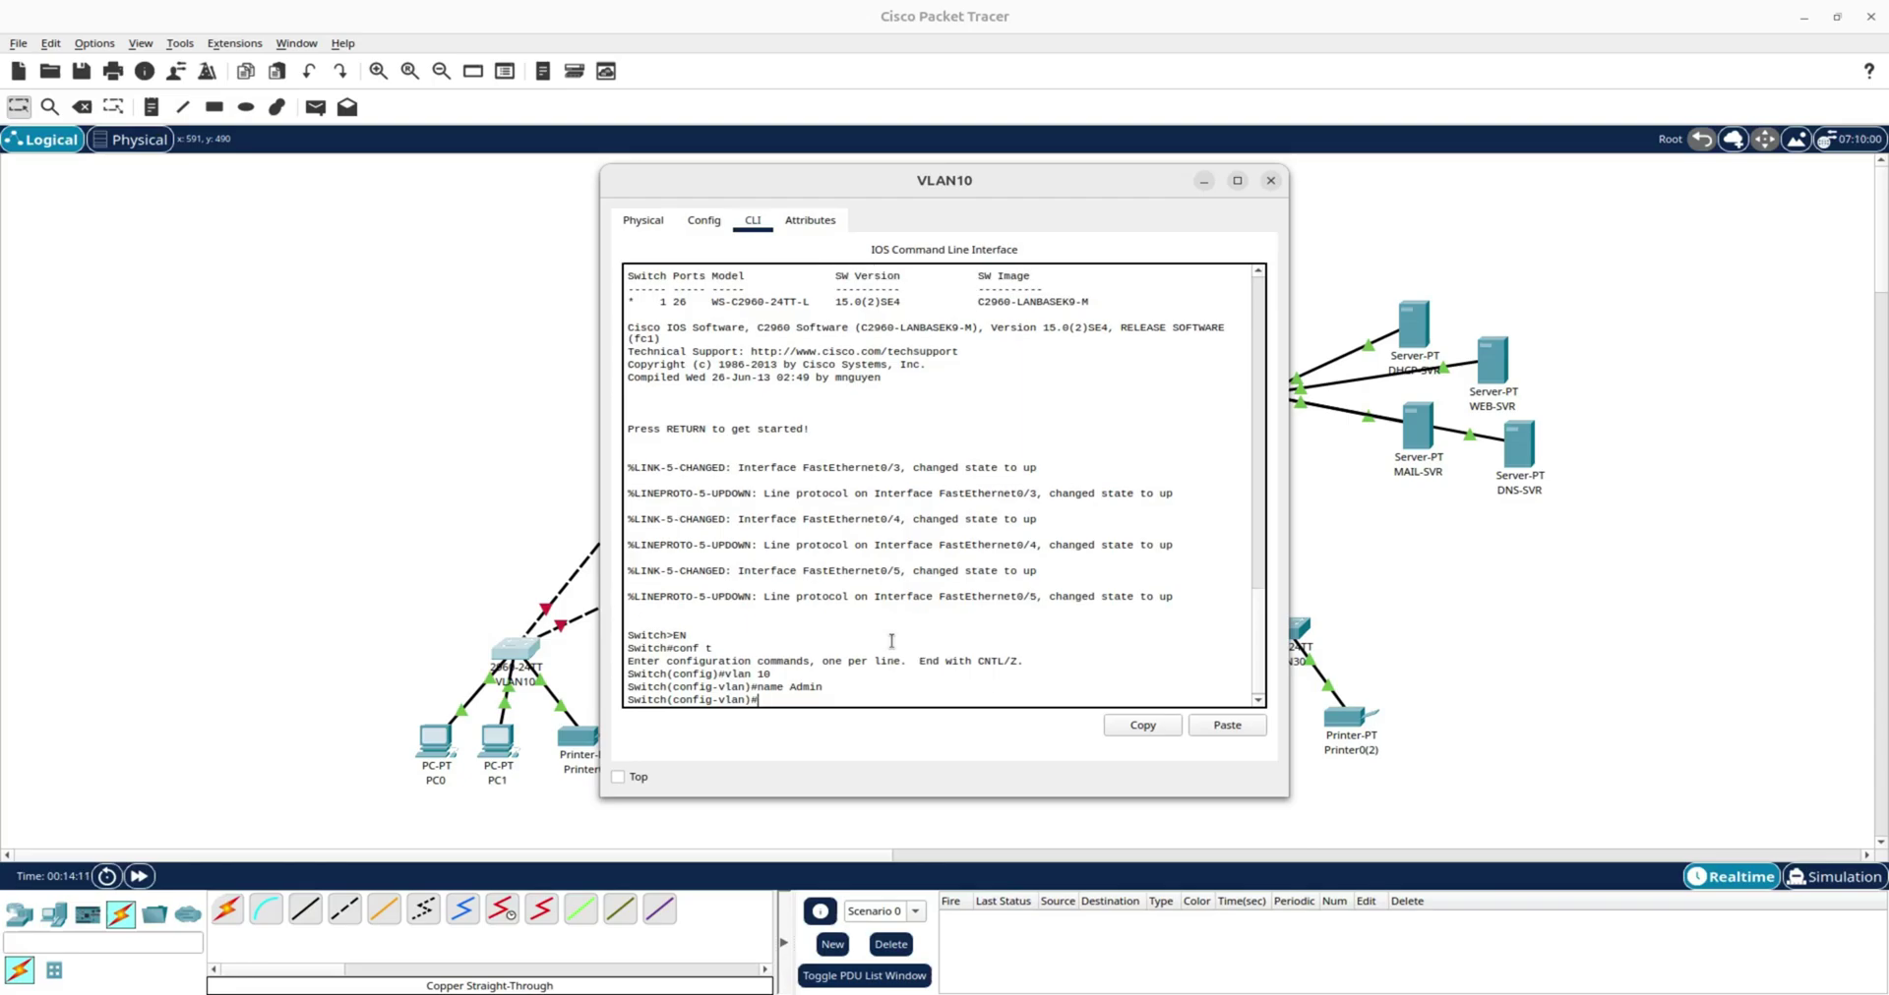
text(ex)
key(Return)
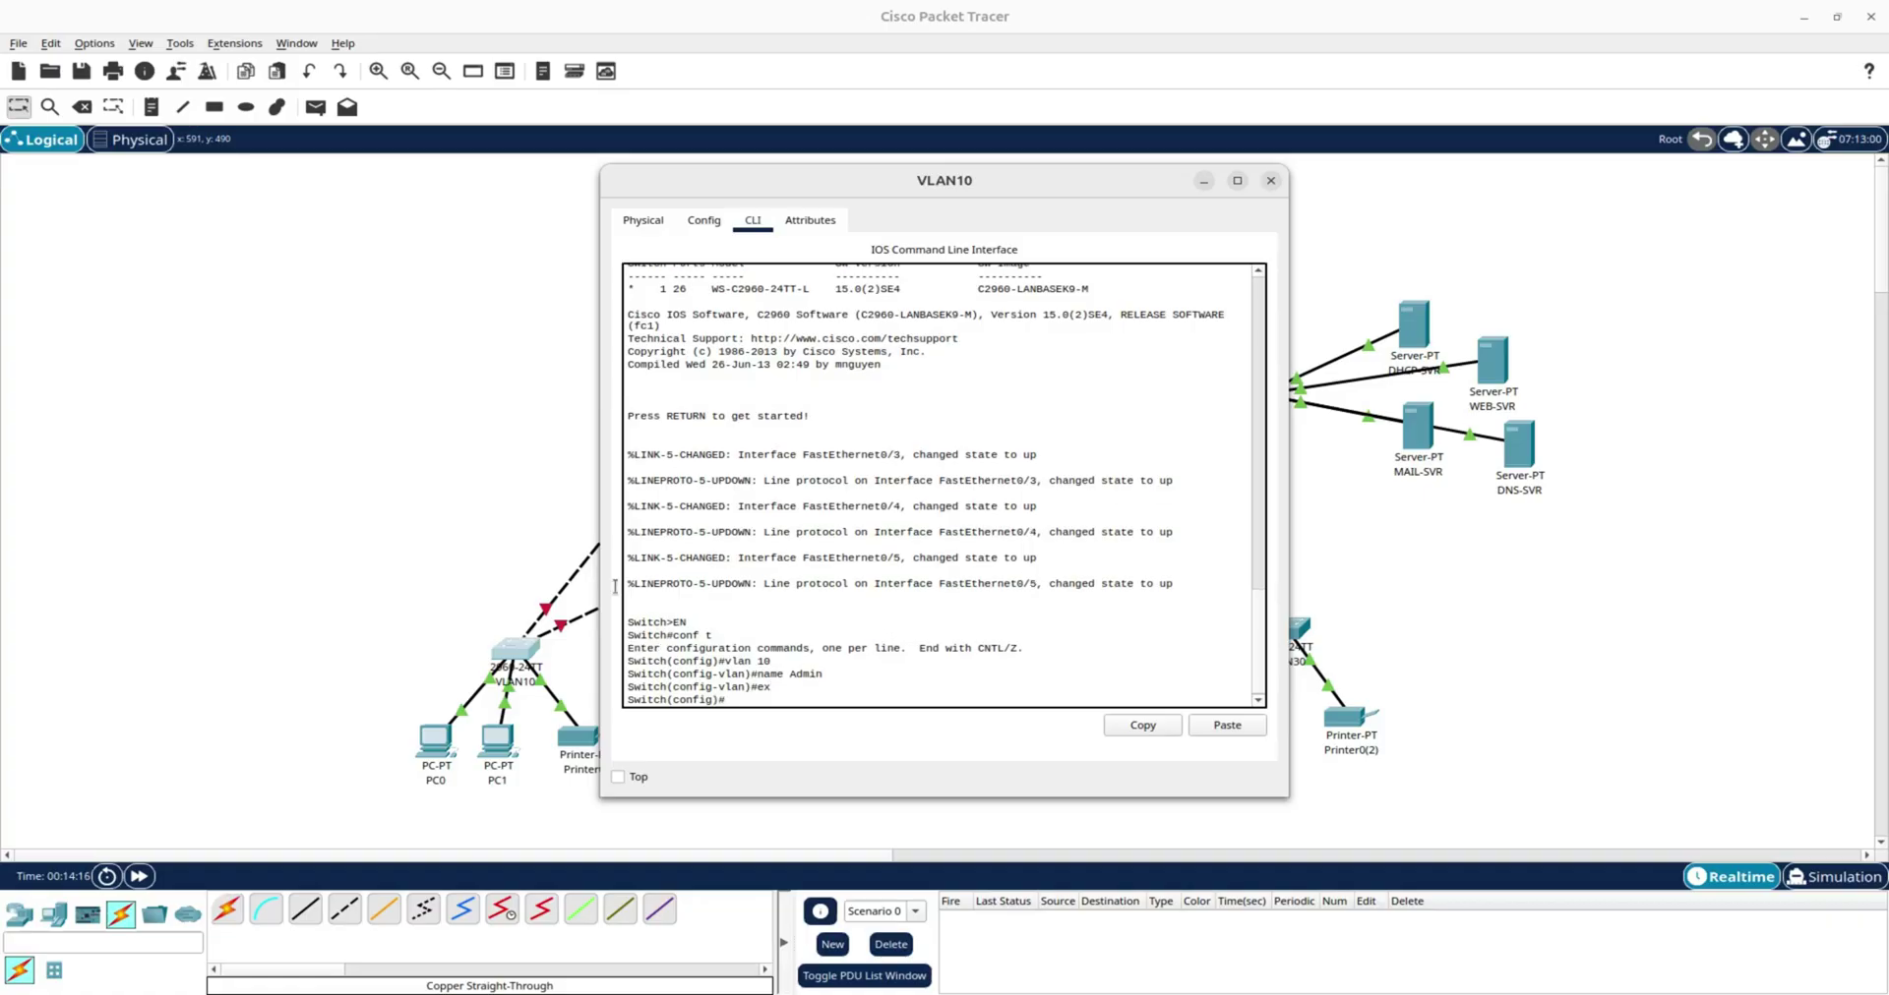
Check which ports of the VLAN10 switch are in use and enter configuration for interface range fa0/3-24.
click(493, 559)
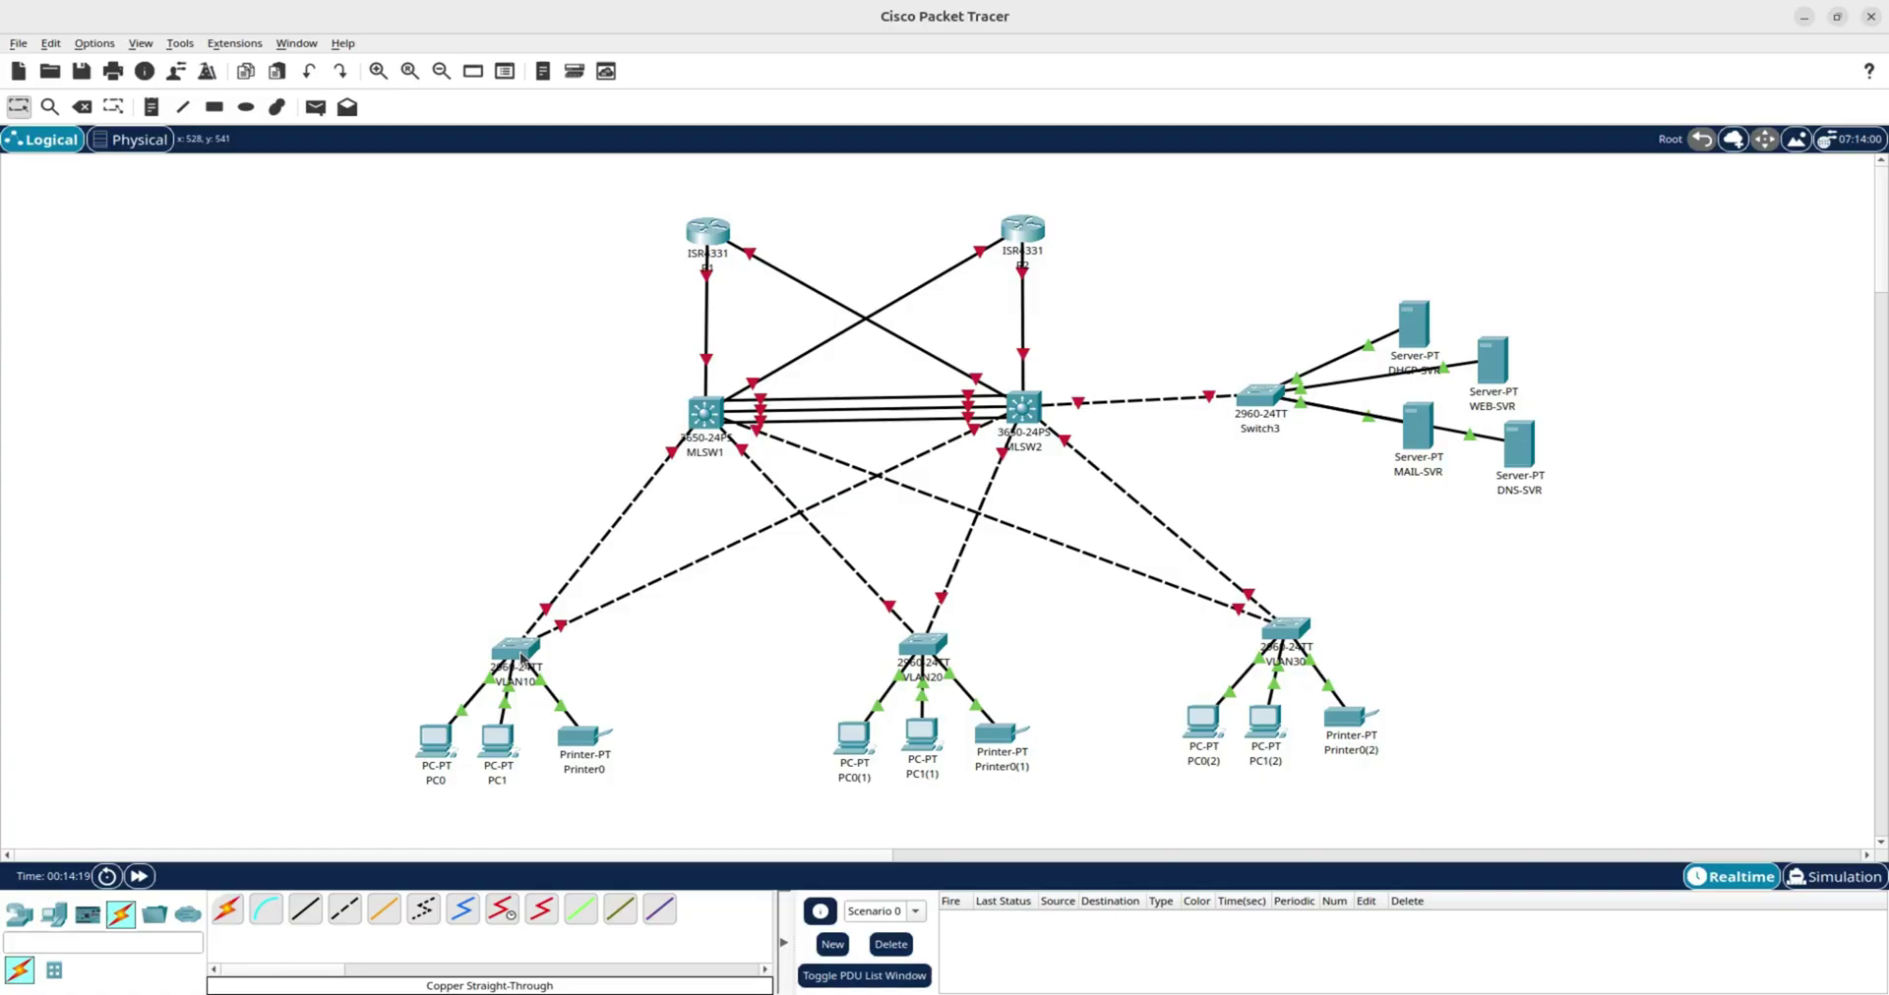
mouse_move(521, 657)
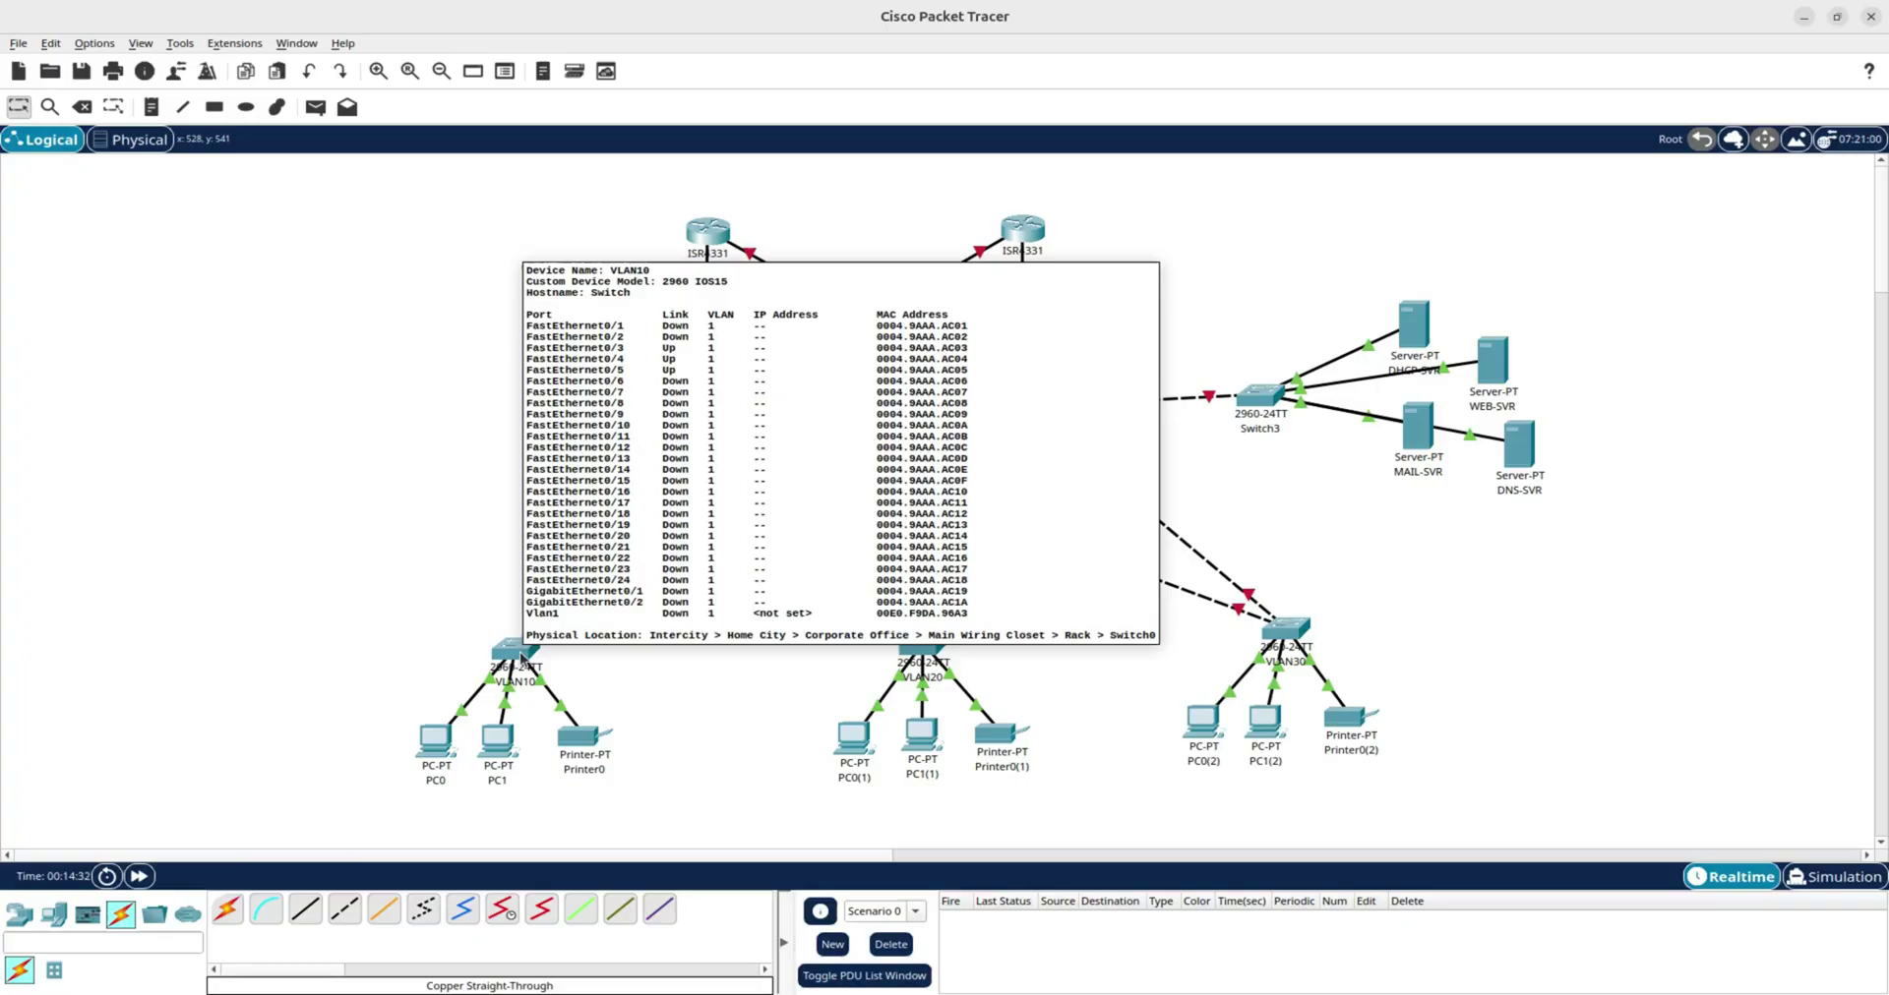
click(517, 652)
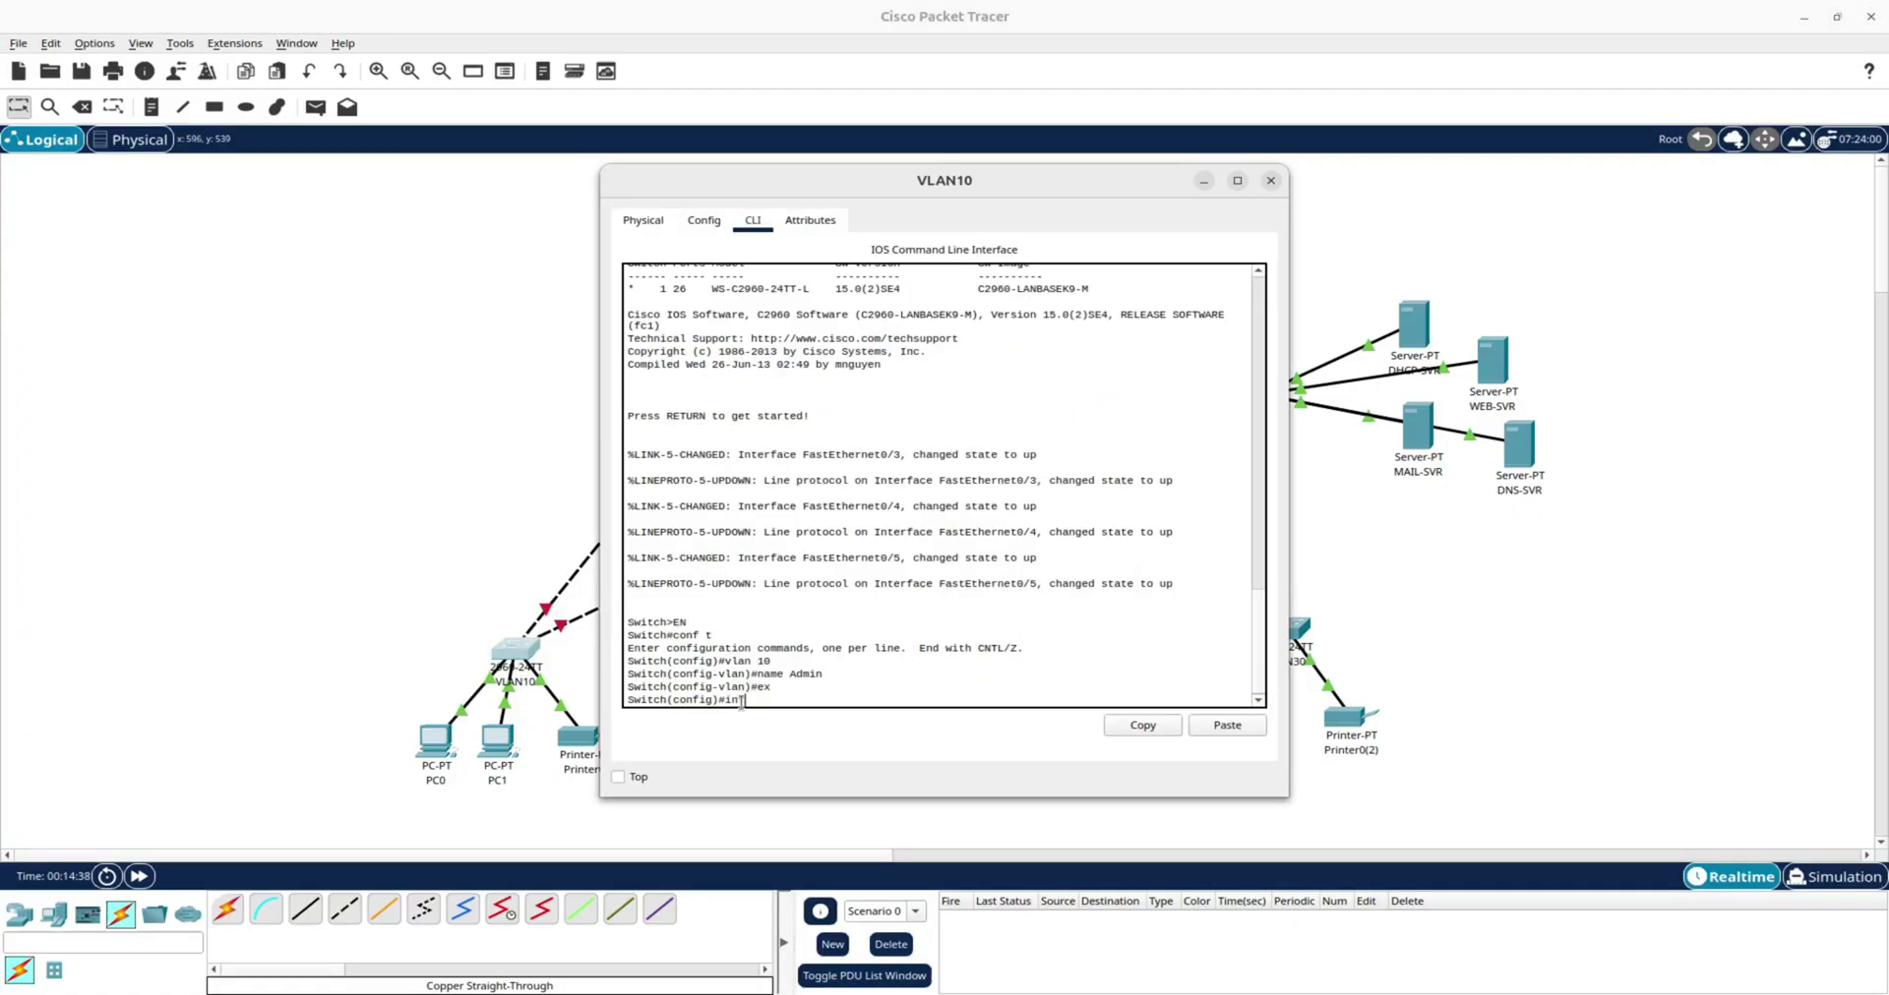
text(face range)
click(449, 543)
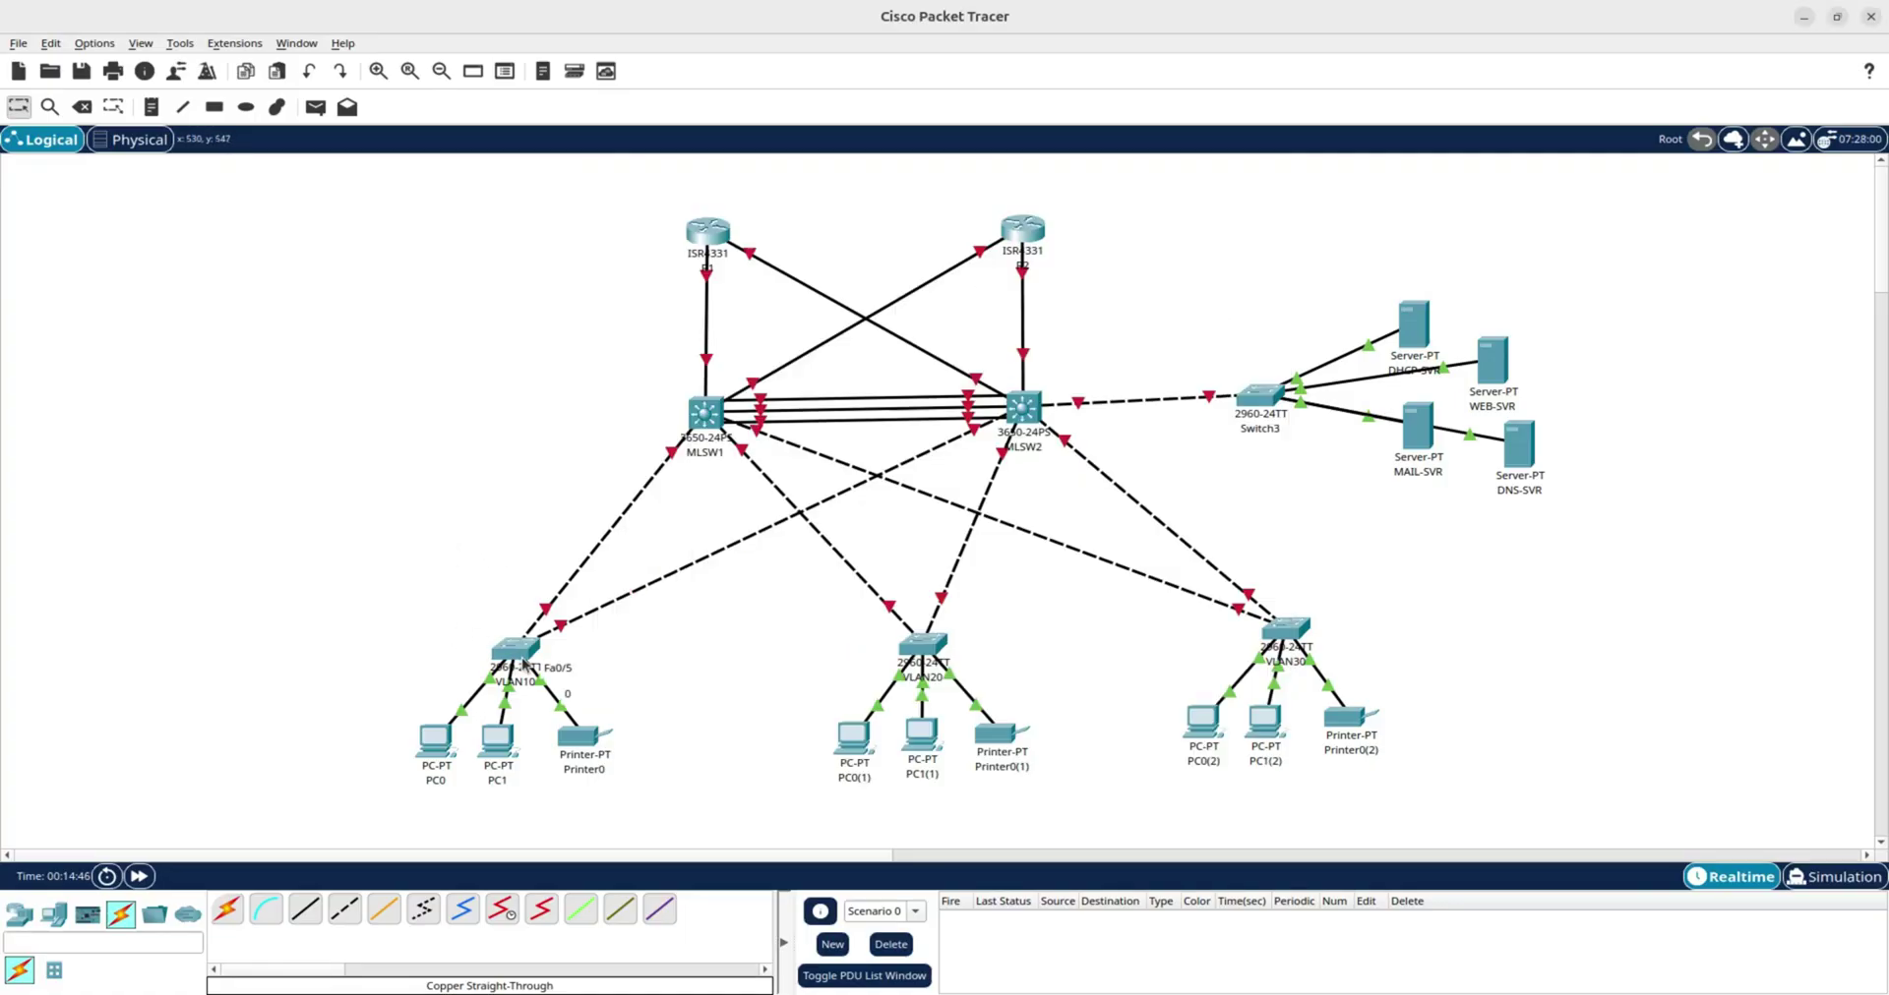
mouse_move(521, 650)
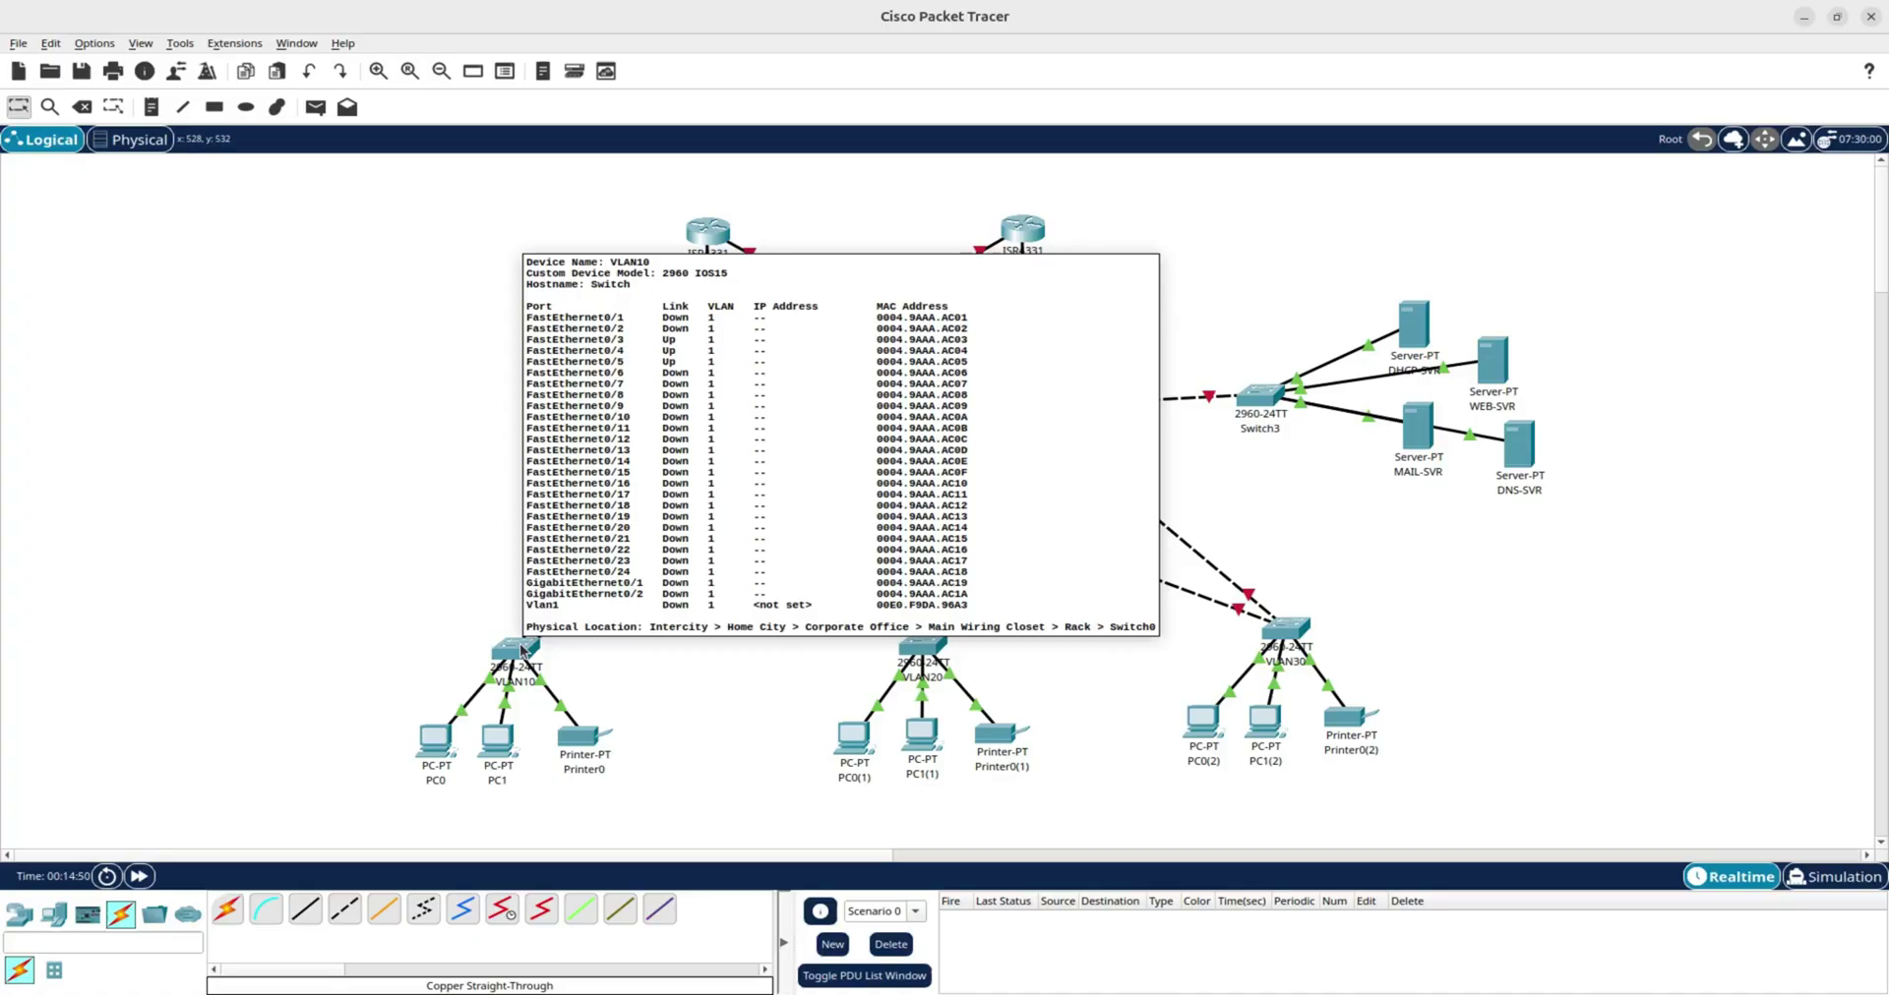
click(521, 650)
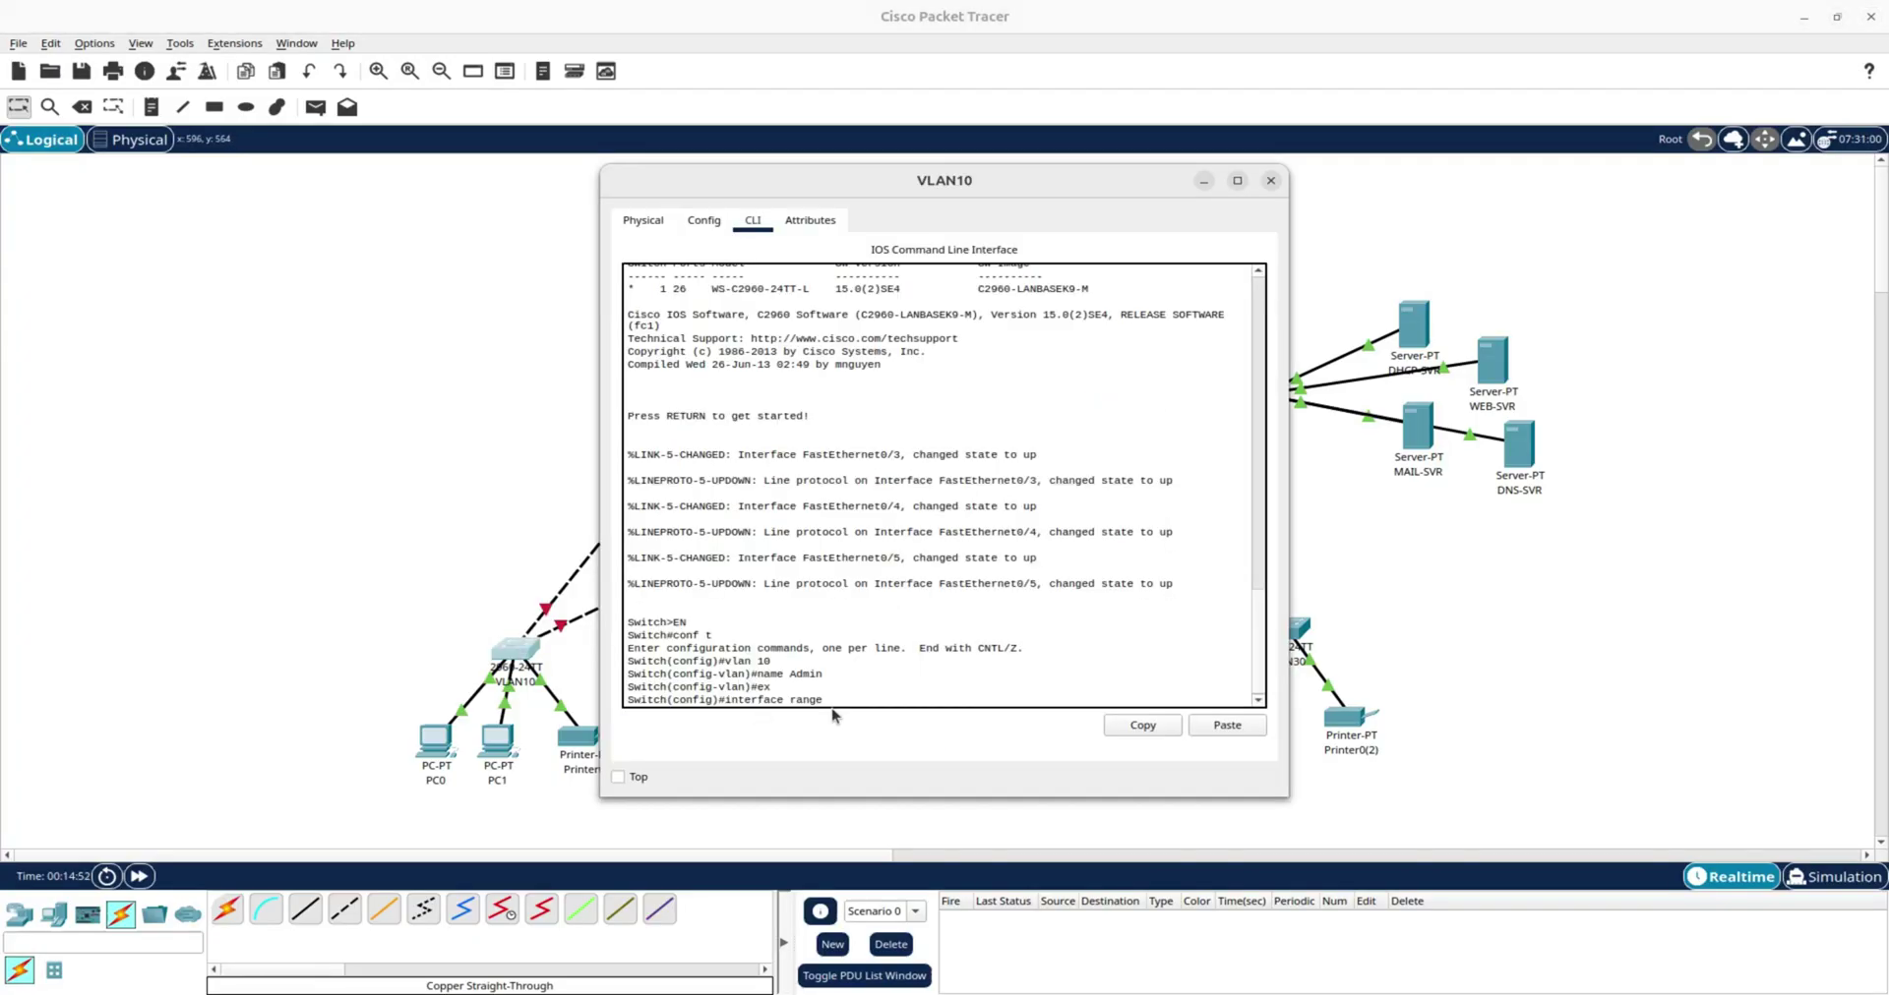
text(fa0/3)
text(/)
key(Return)
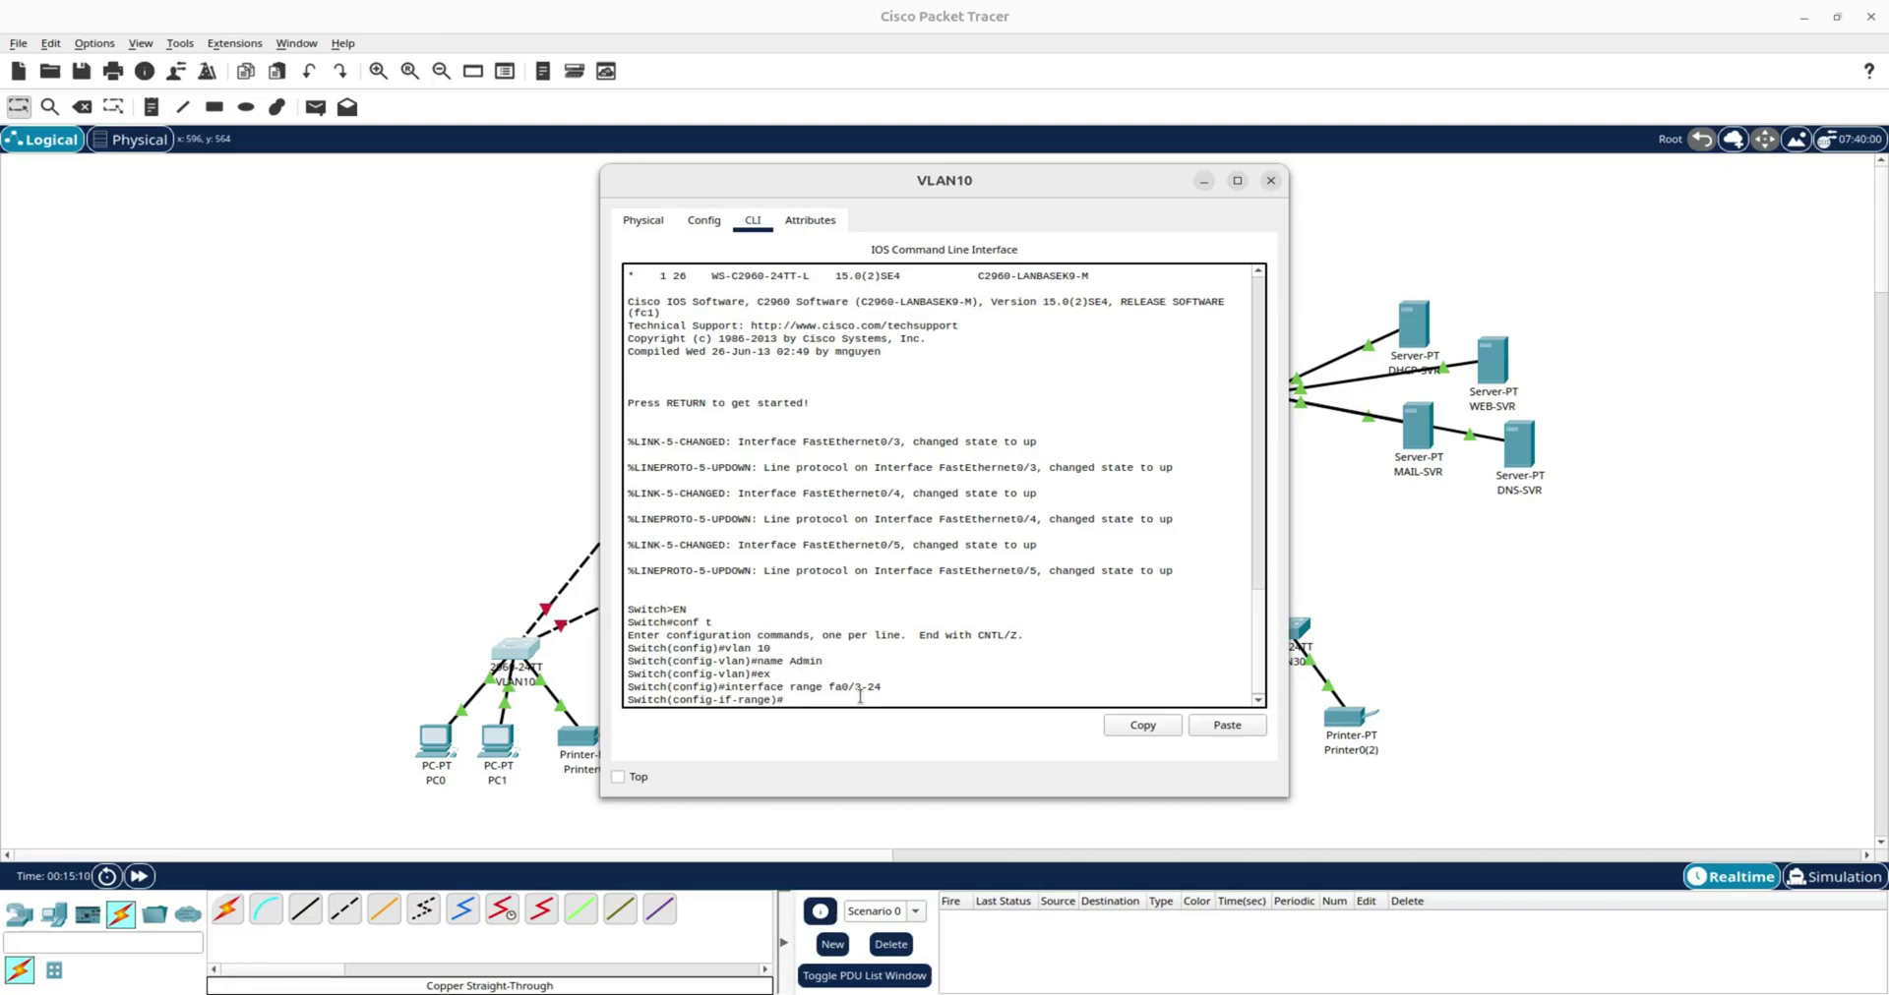
Make the fa0/3-24 range access ports in VLAN 10 and check the assignment in the switch's port summary.
text(switchport mode access)
key(Return)
text(switchport access)
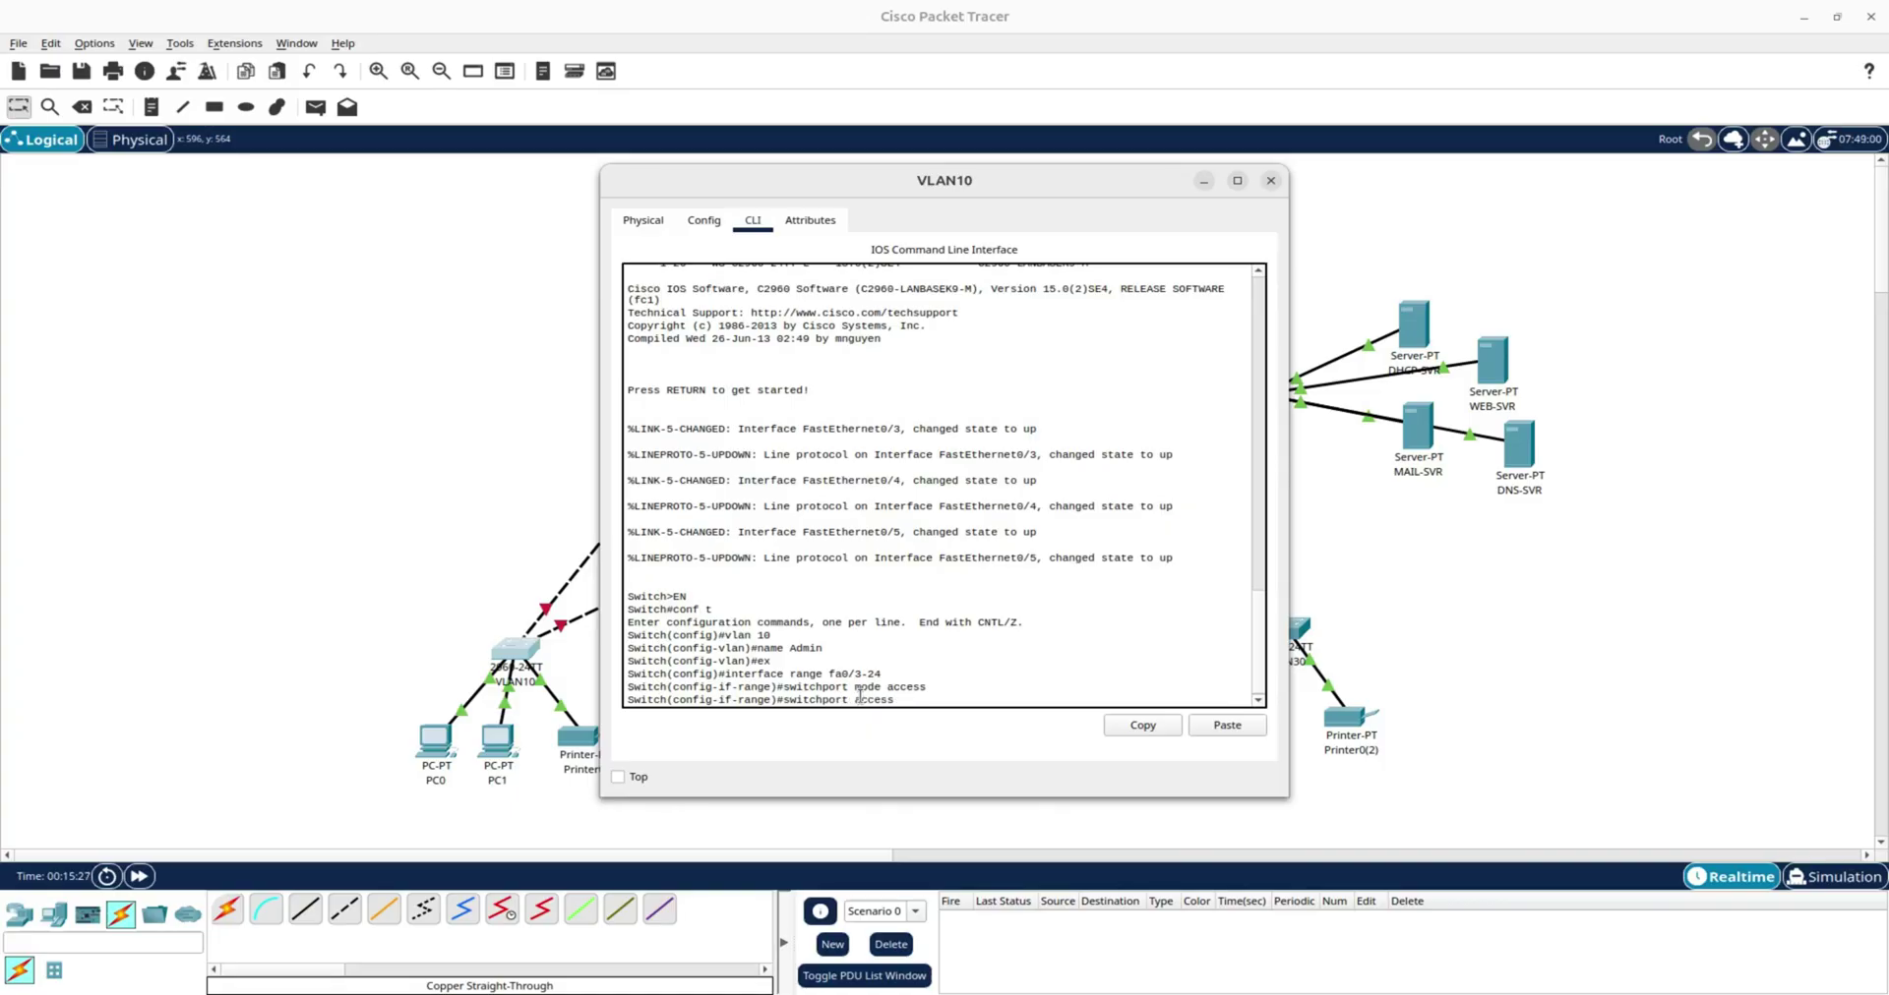
text( vlan 10)
key(alt+F4)
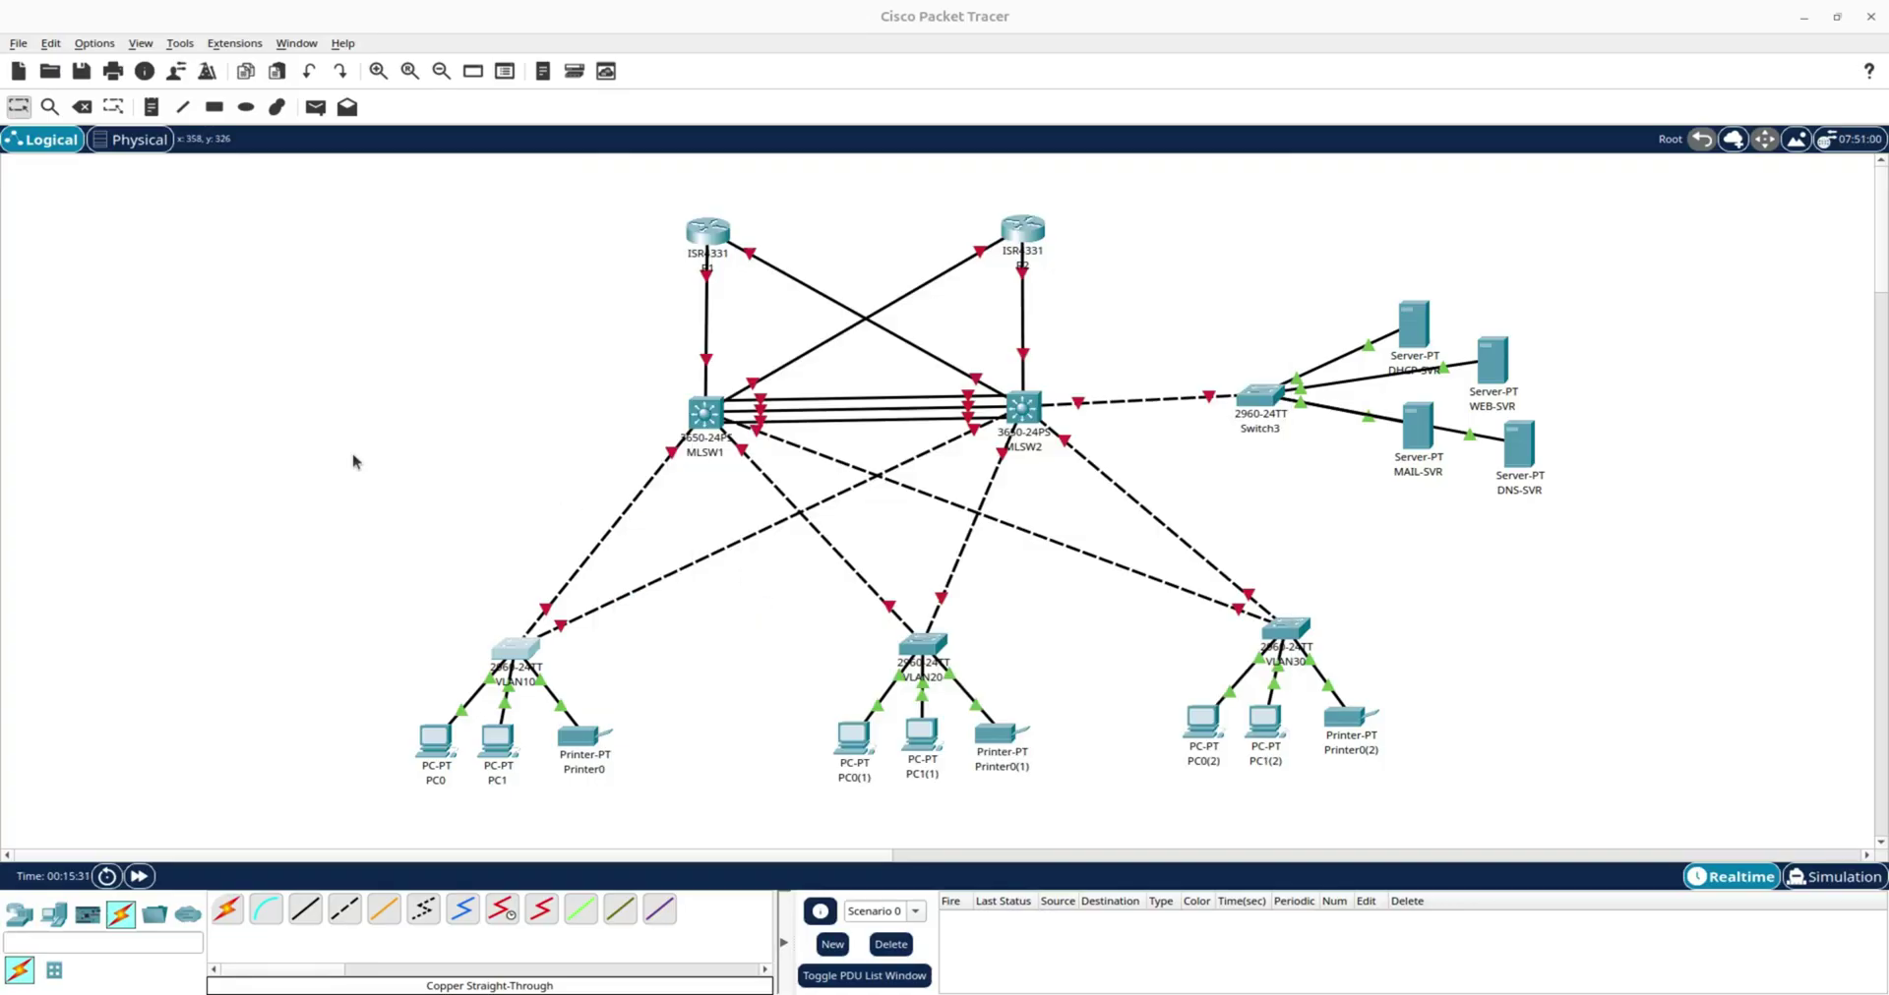
mouse_move(528, 657)
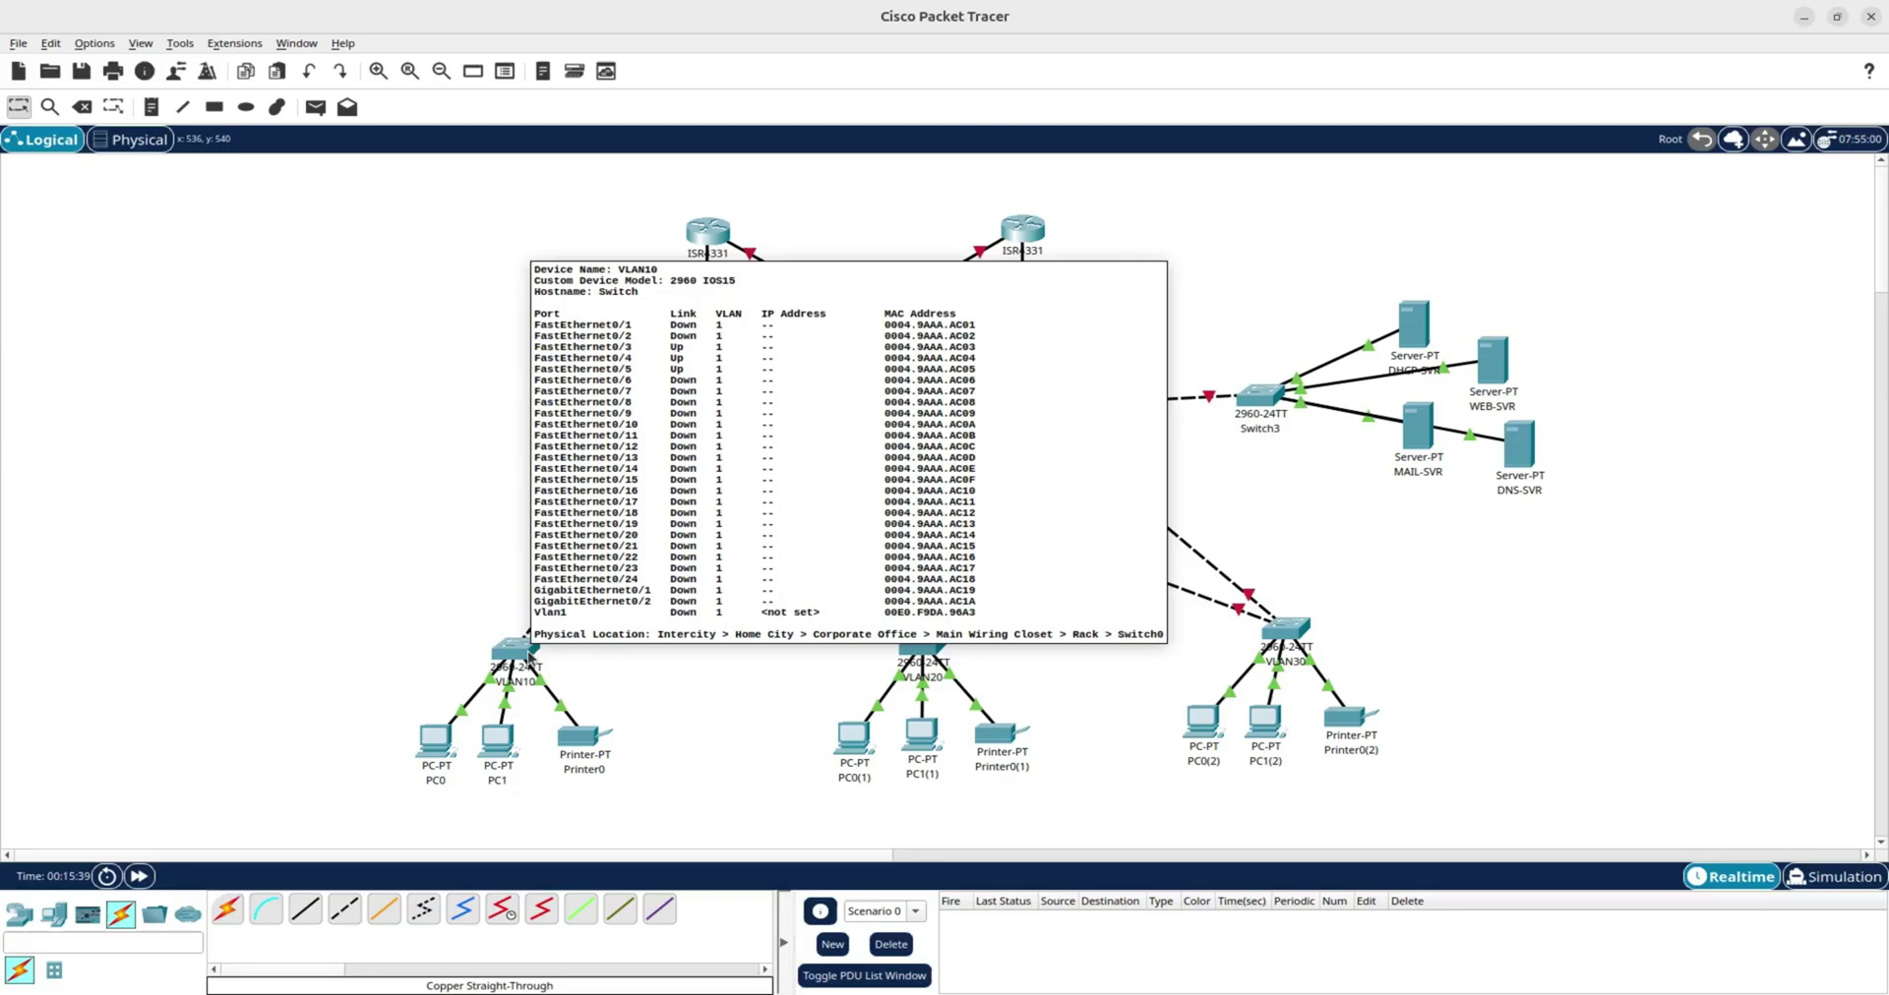
click(529, 657)
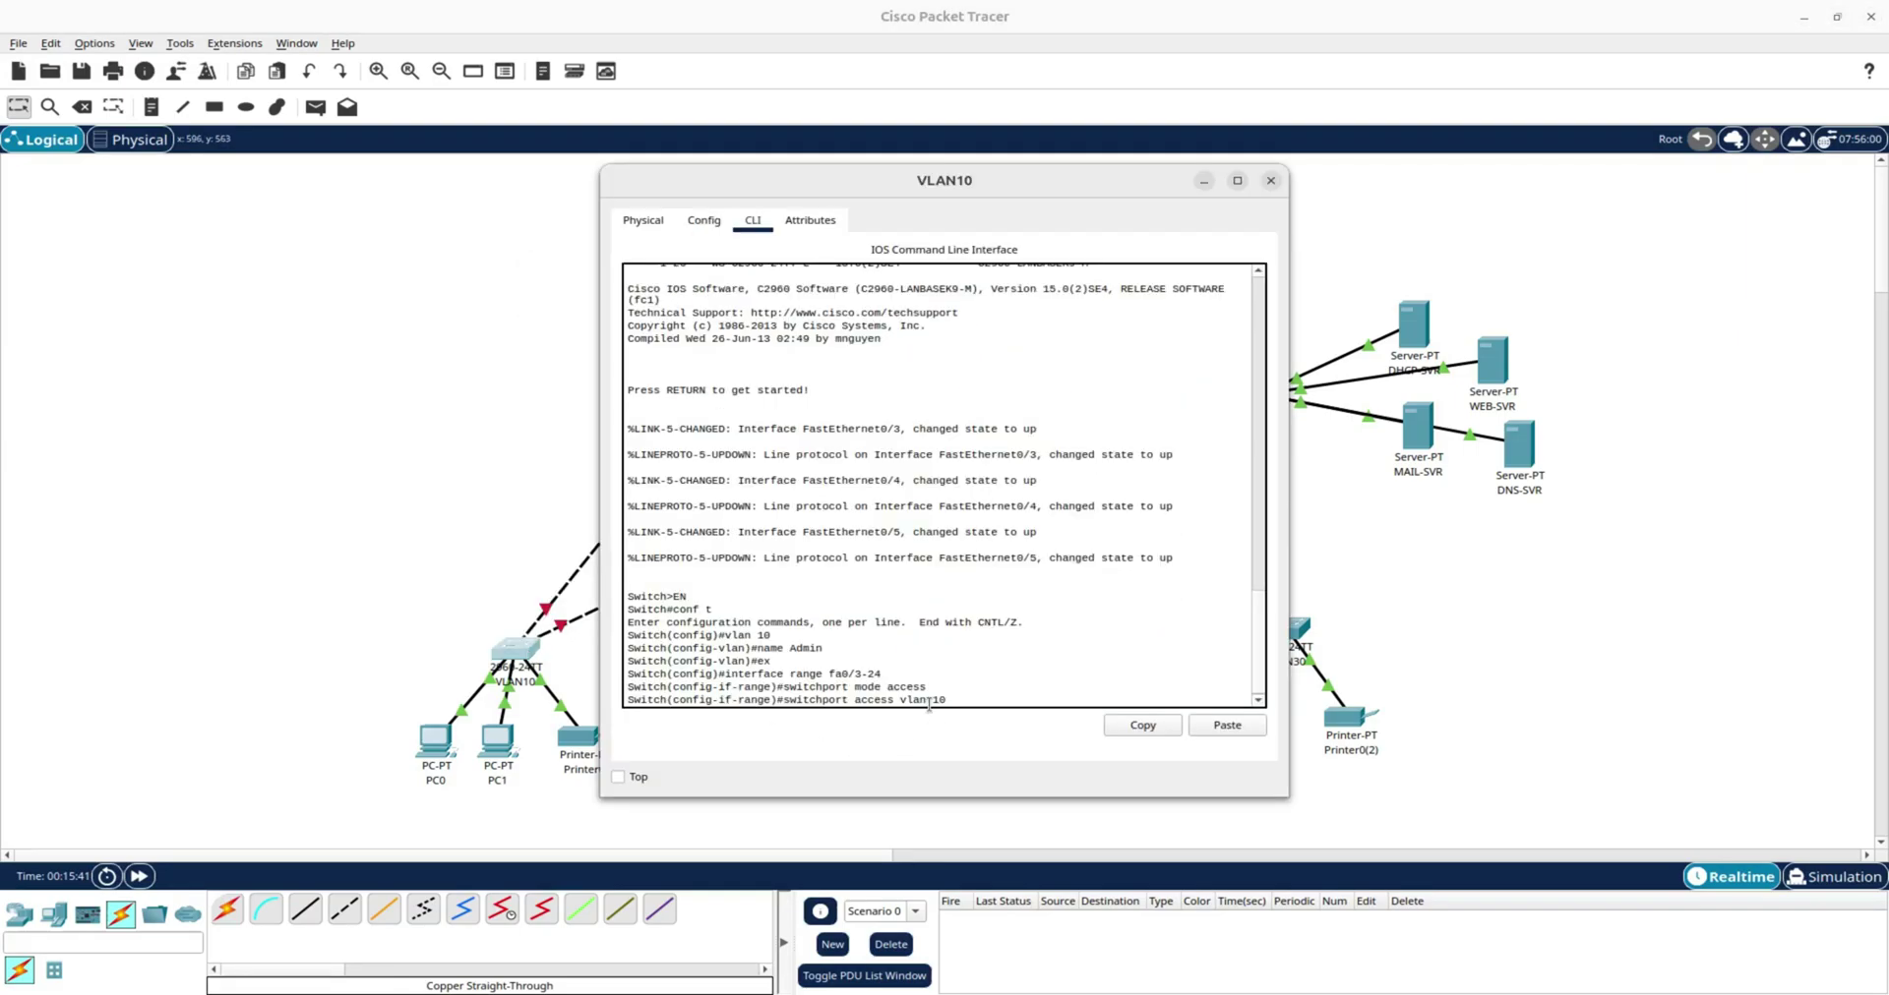
key(Return)
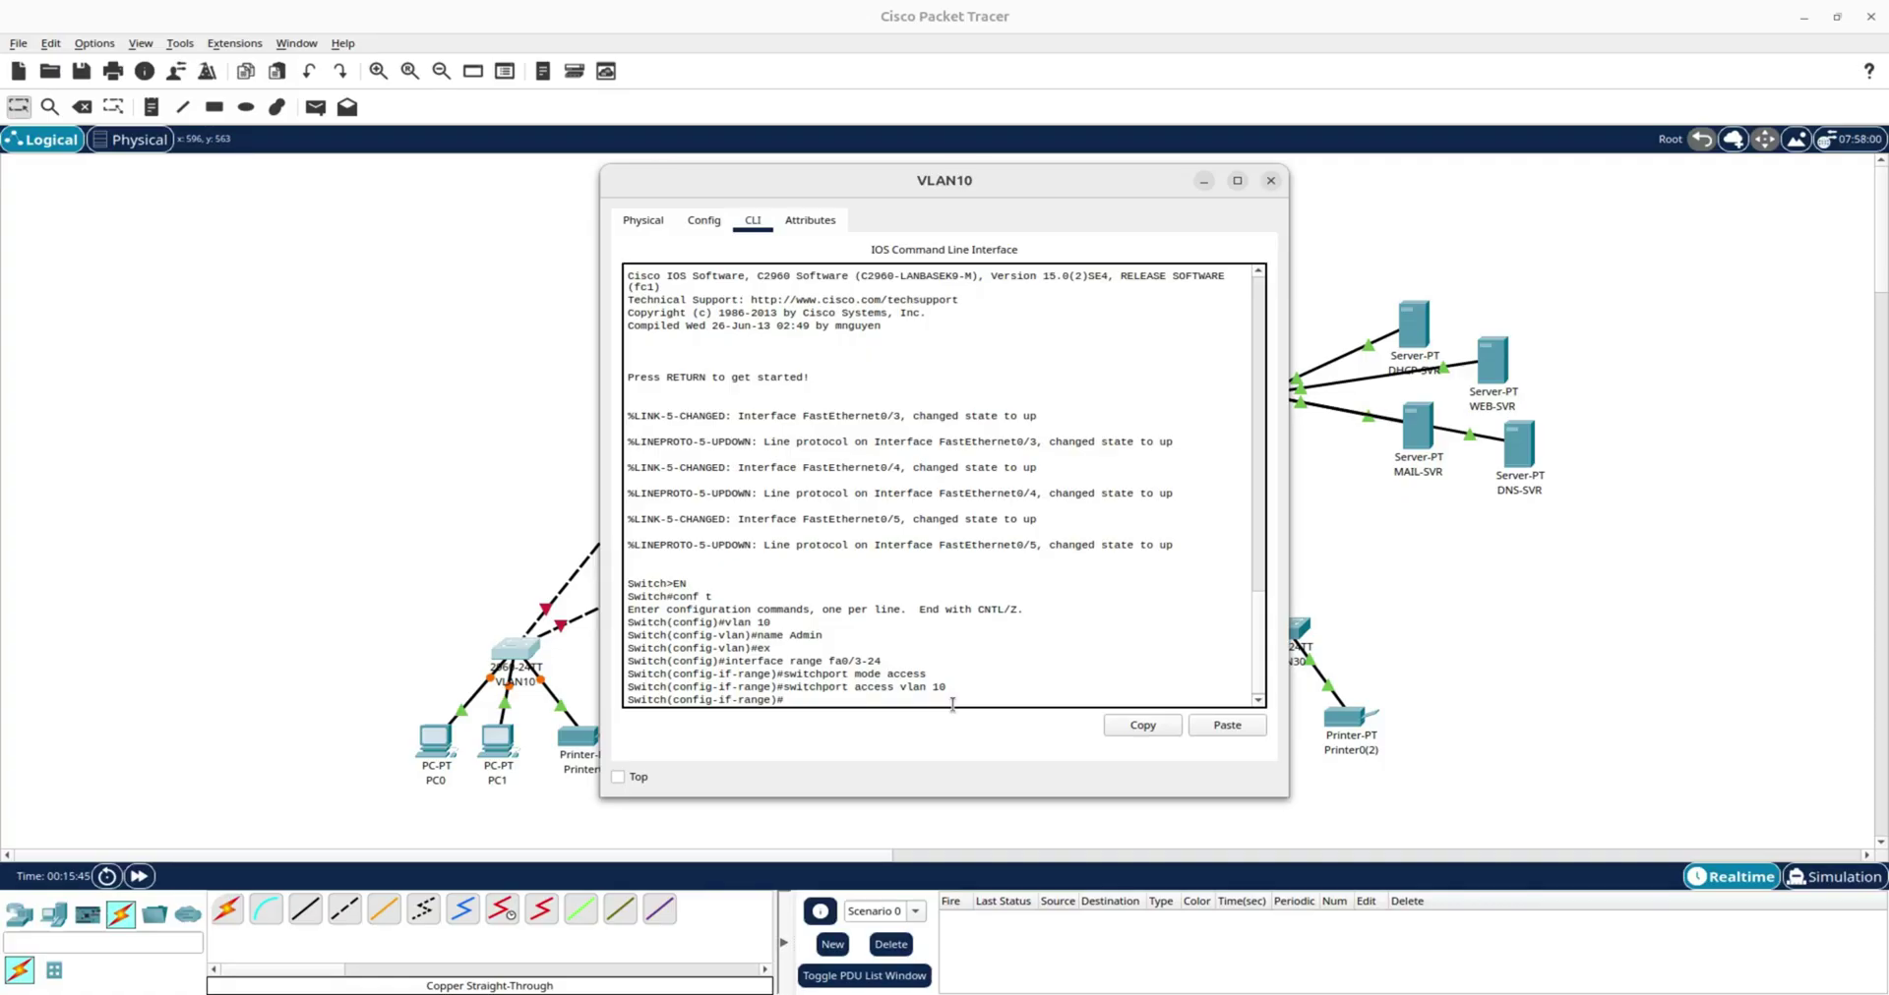
click(395, 530)
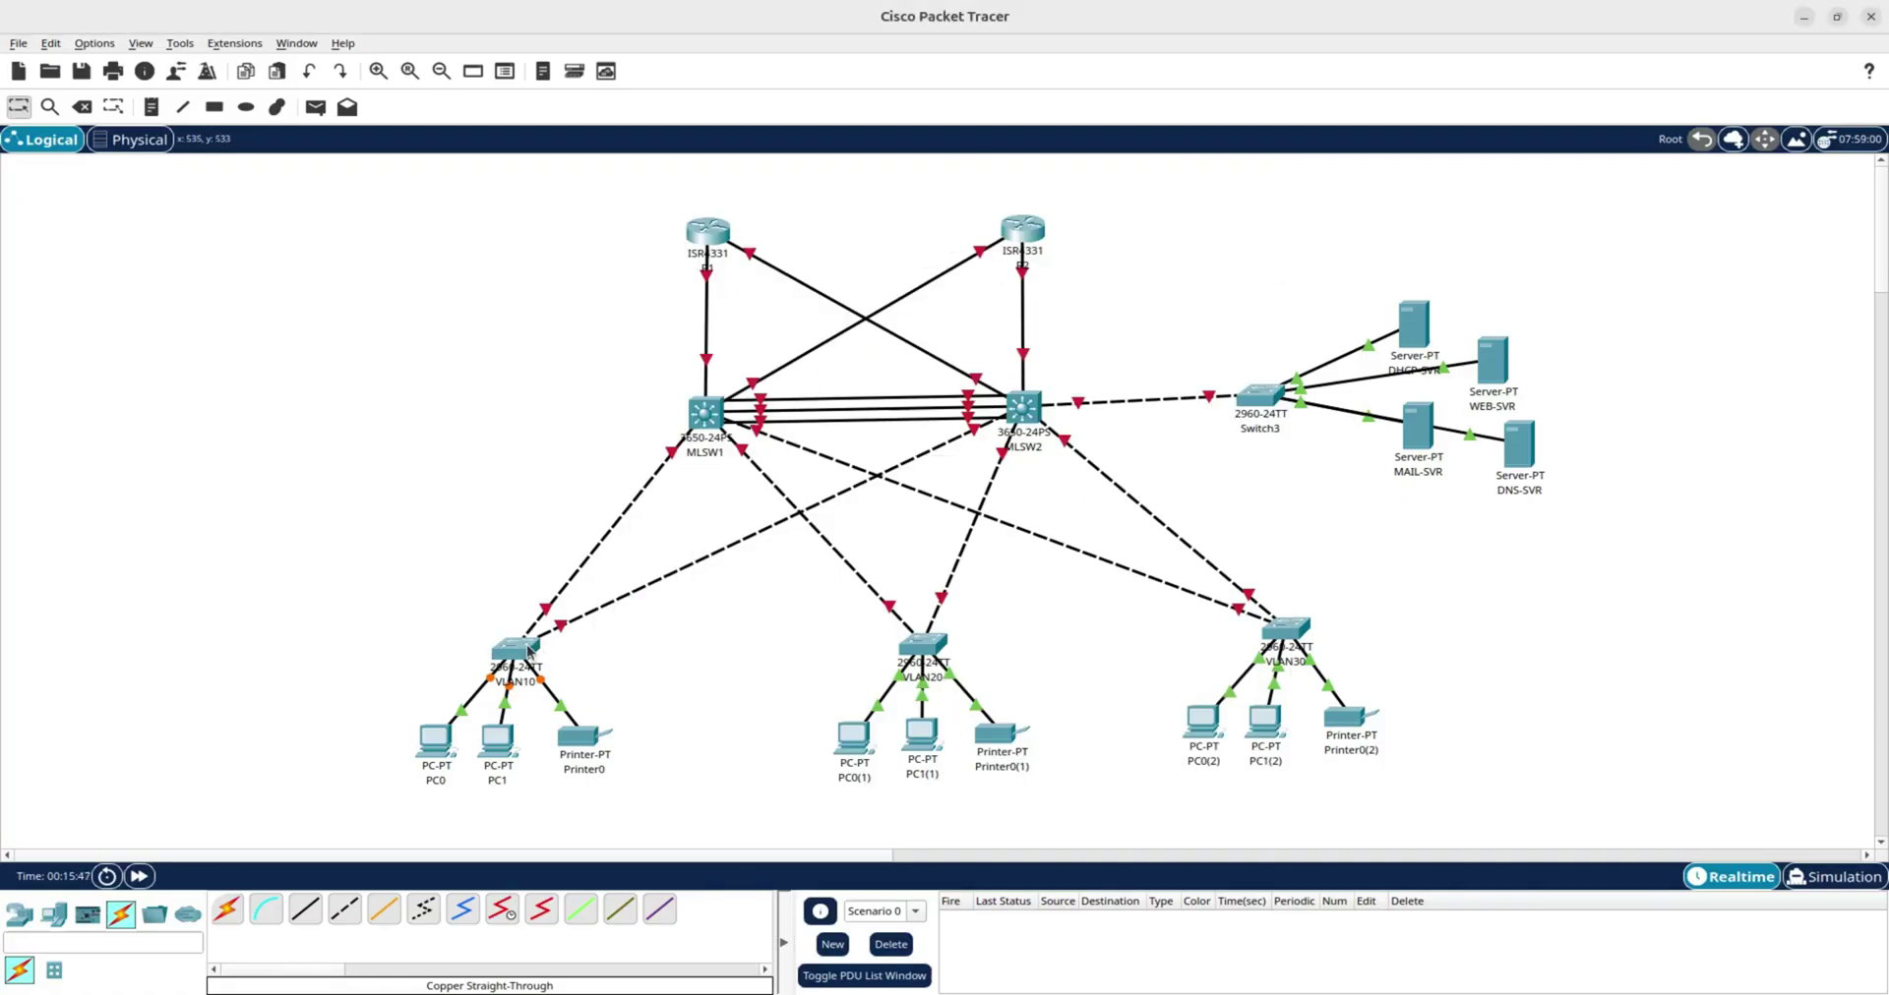
mouse_move(528, 650)
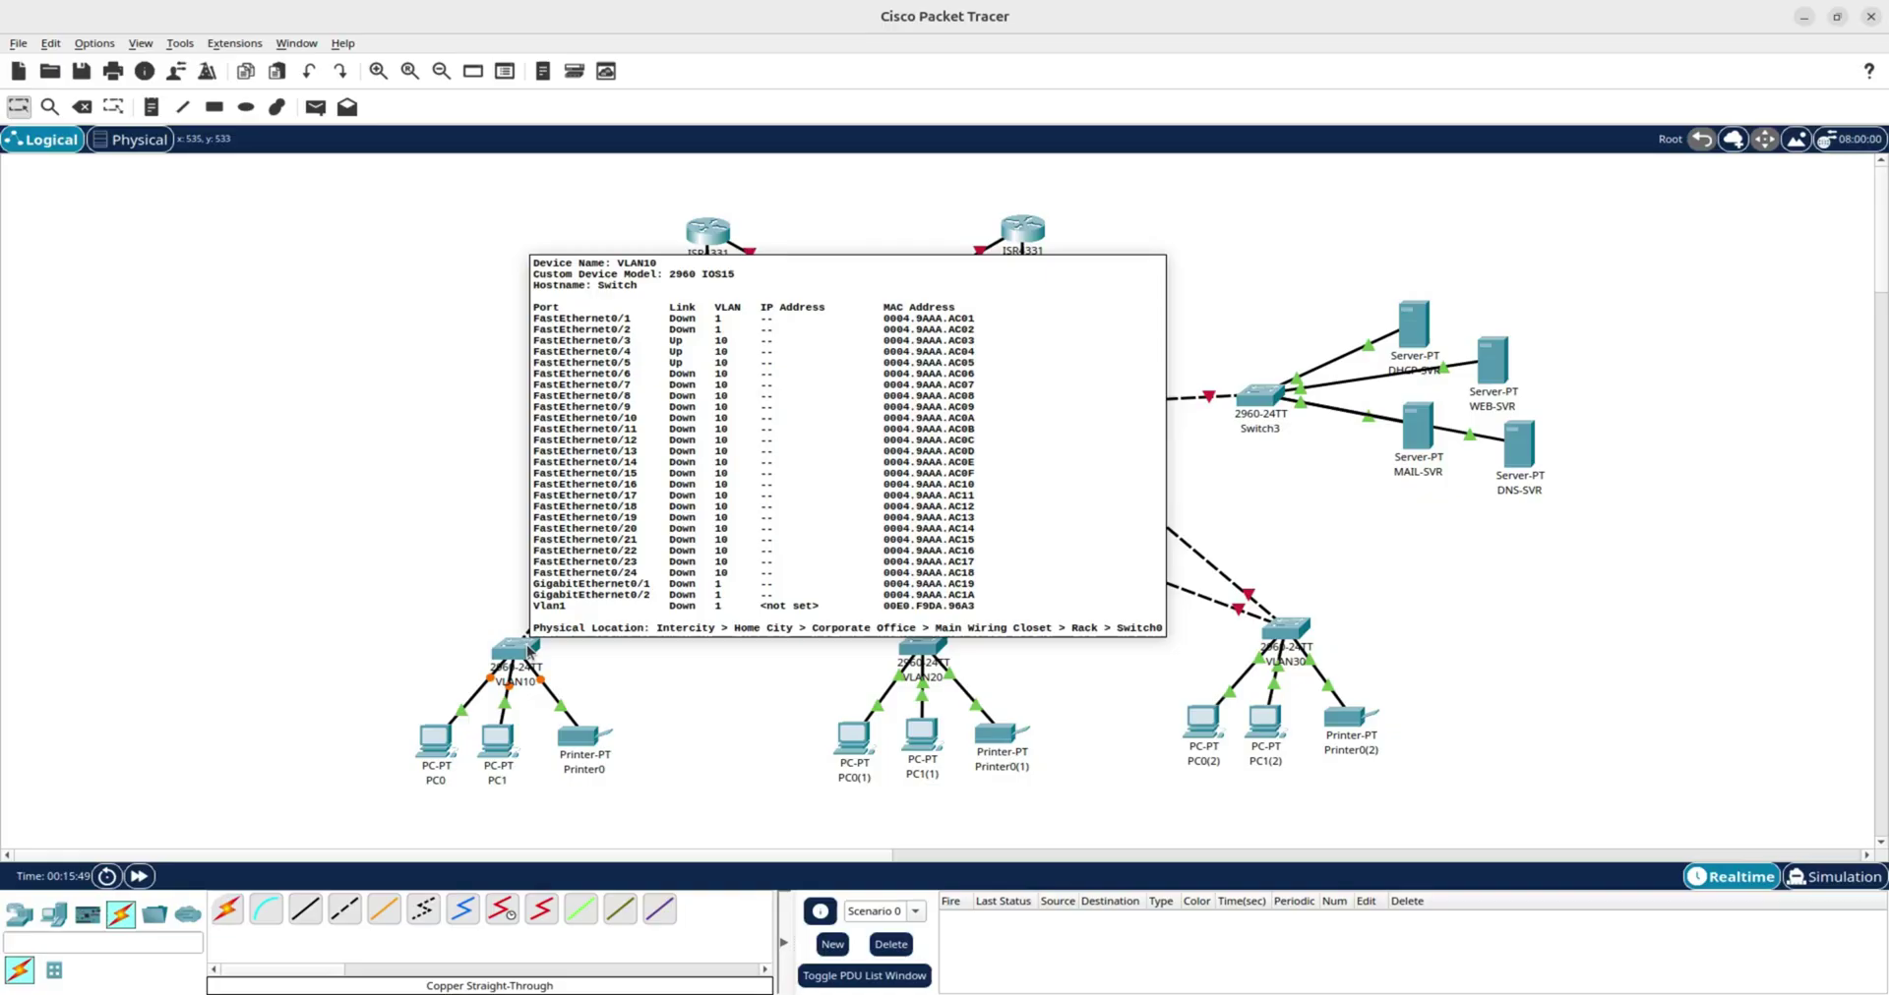
Save the VLAN10 switch's running configuration with do wr and exit from interface range mode to global configuration mode.
click(528, 650)
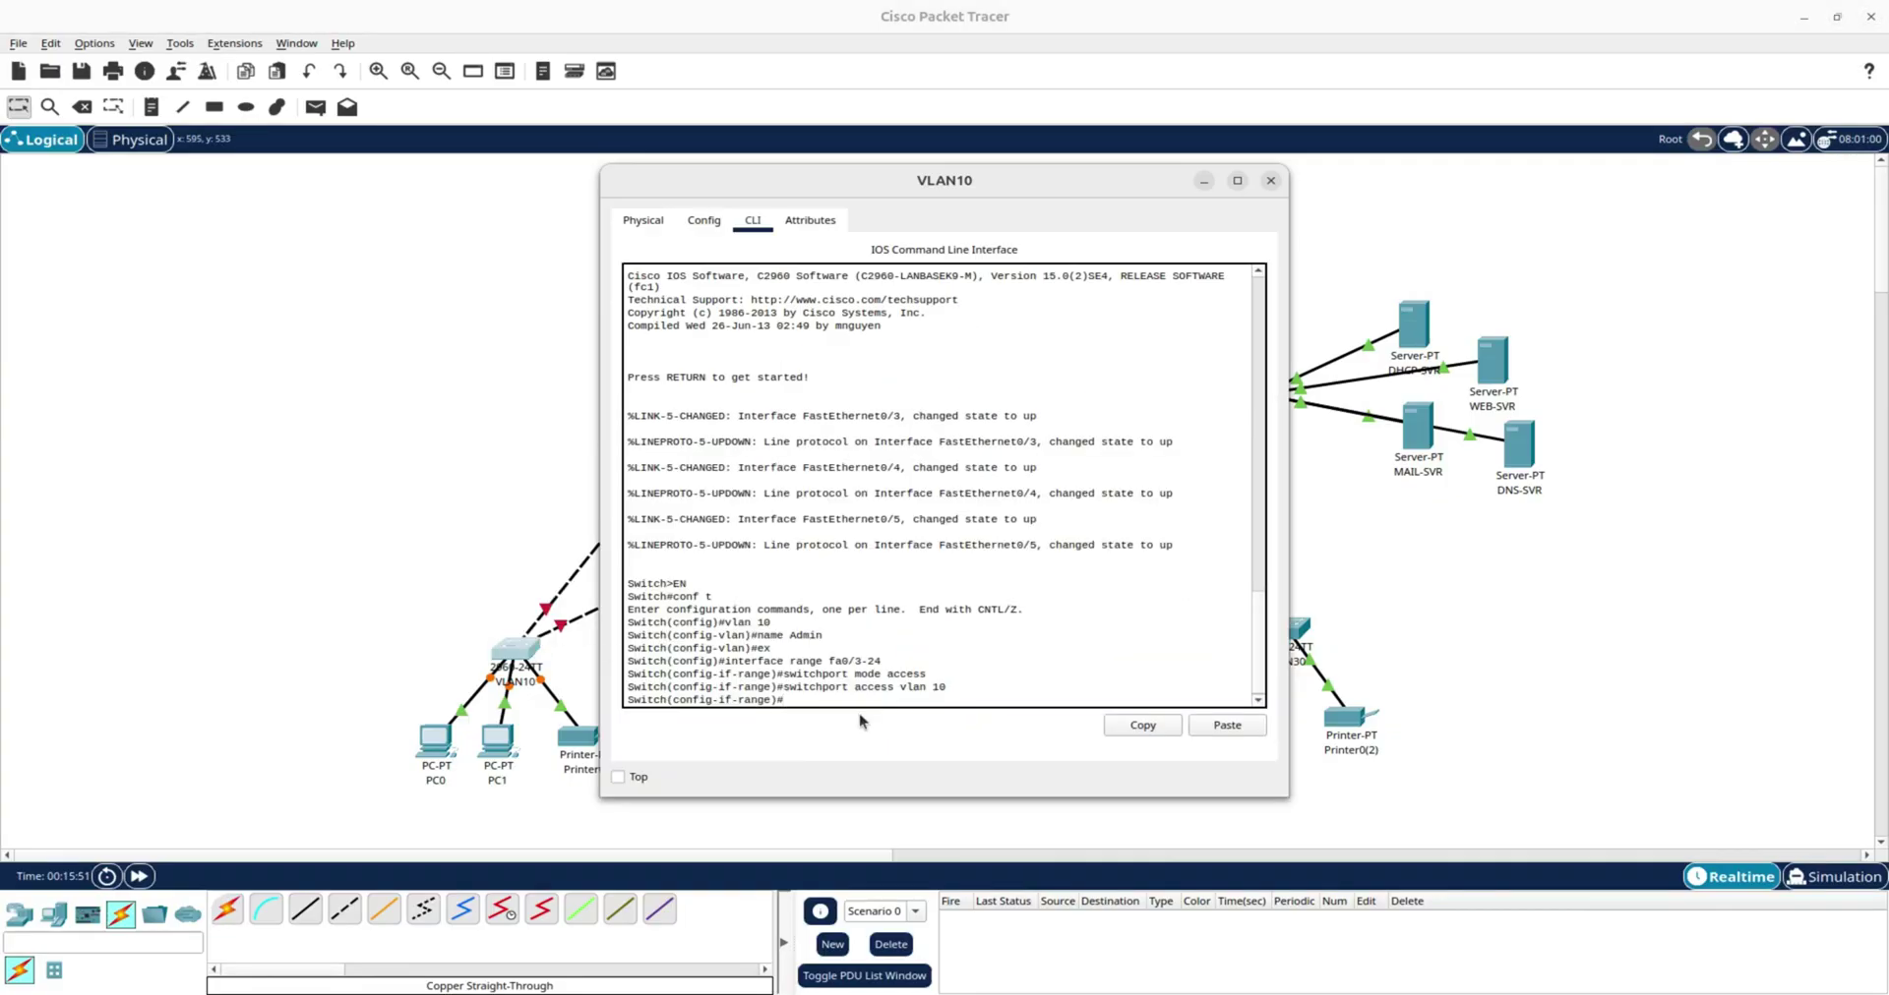
text(do wr)
key(Return)
key(Return)
key(Return)
key(Return)
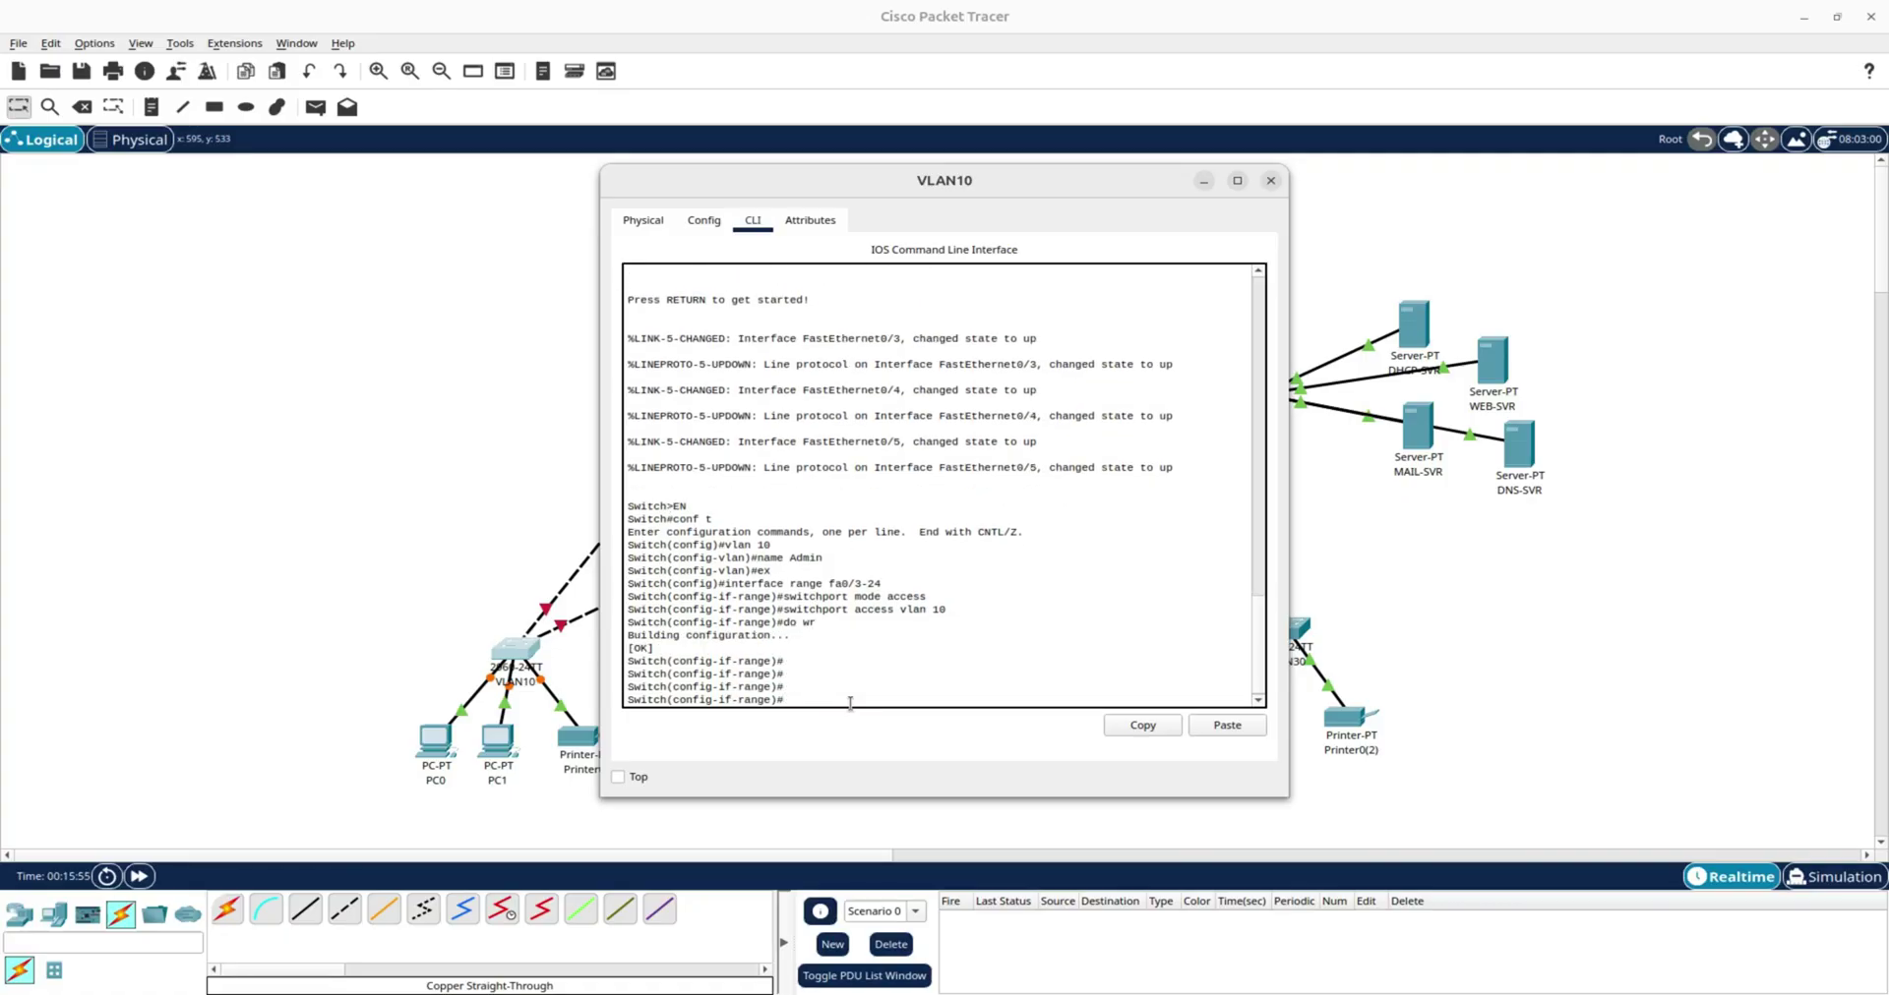
text(exit)
key(Return)
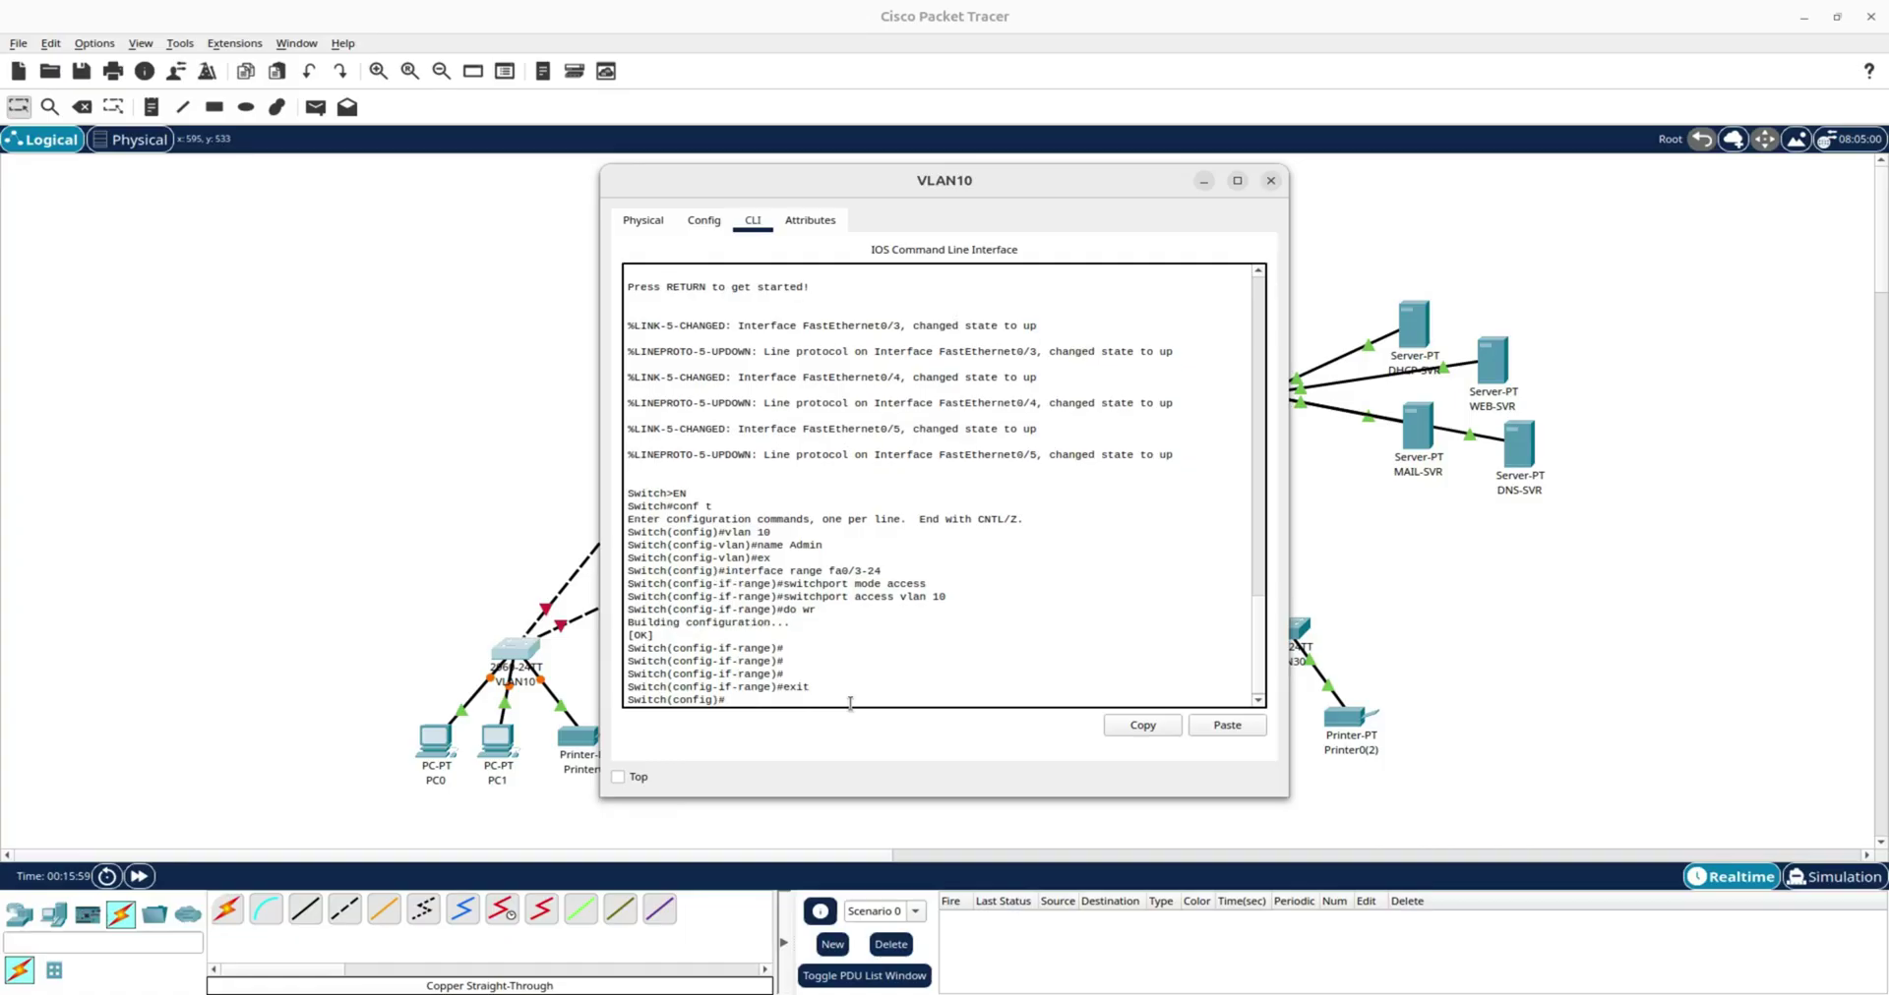
click(354, 393)
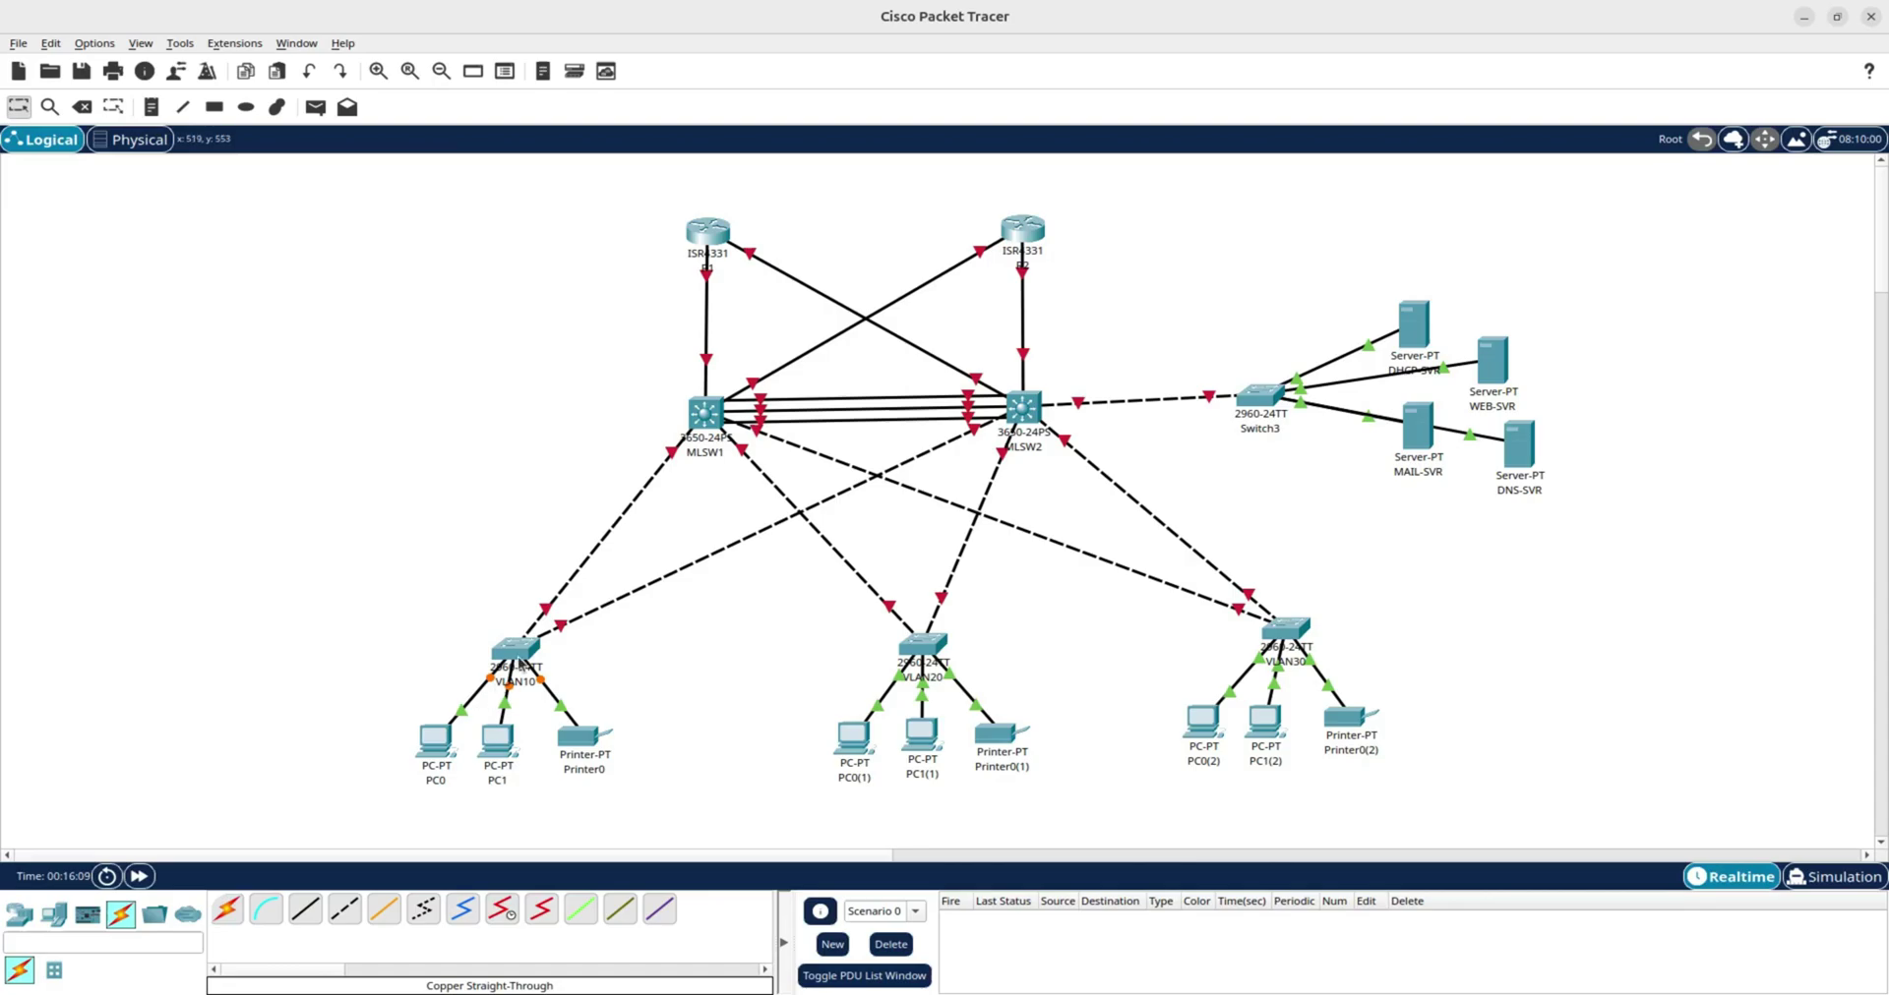
Check the VLAN10 switch's port summary for the uplink ports and enter configuration for interface range fa0/1-2.
click(523, 657)
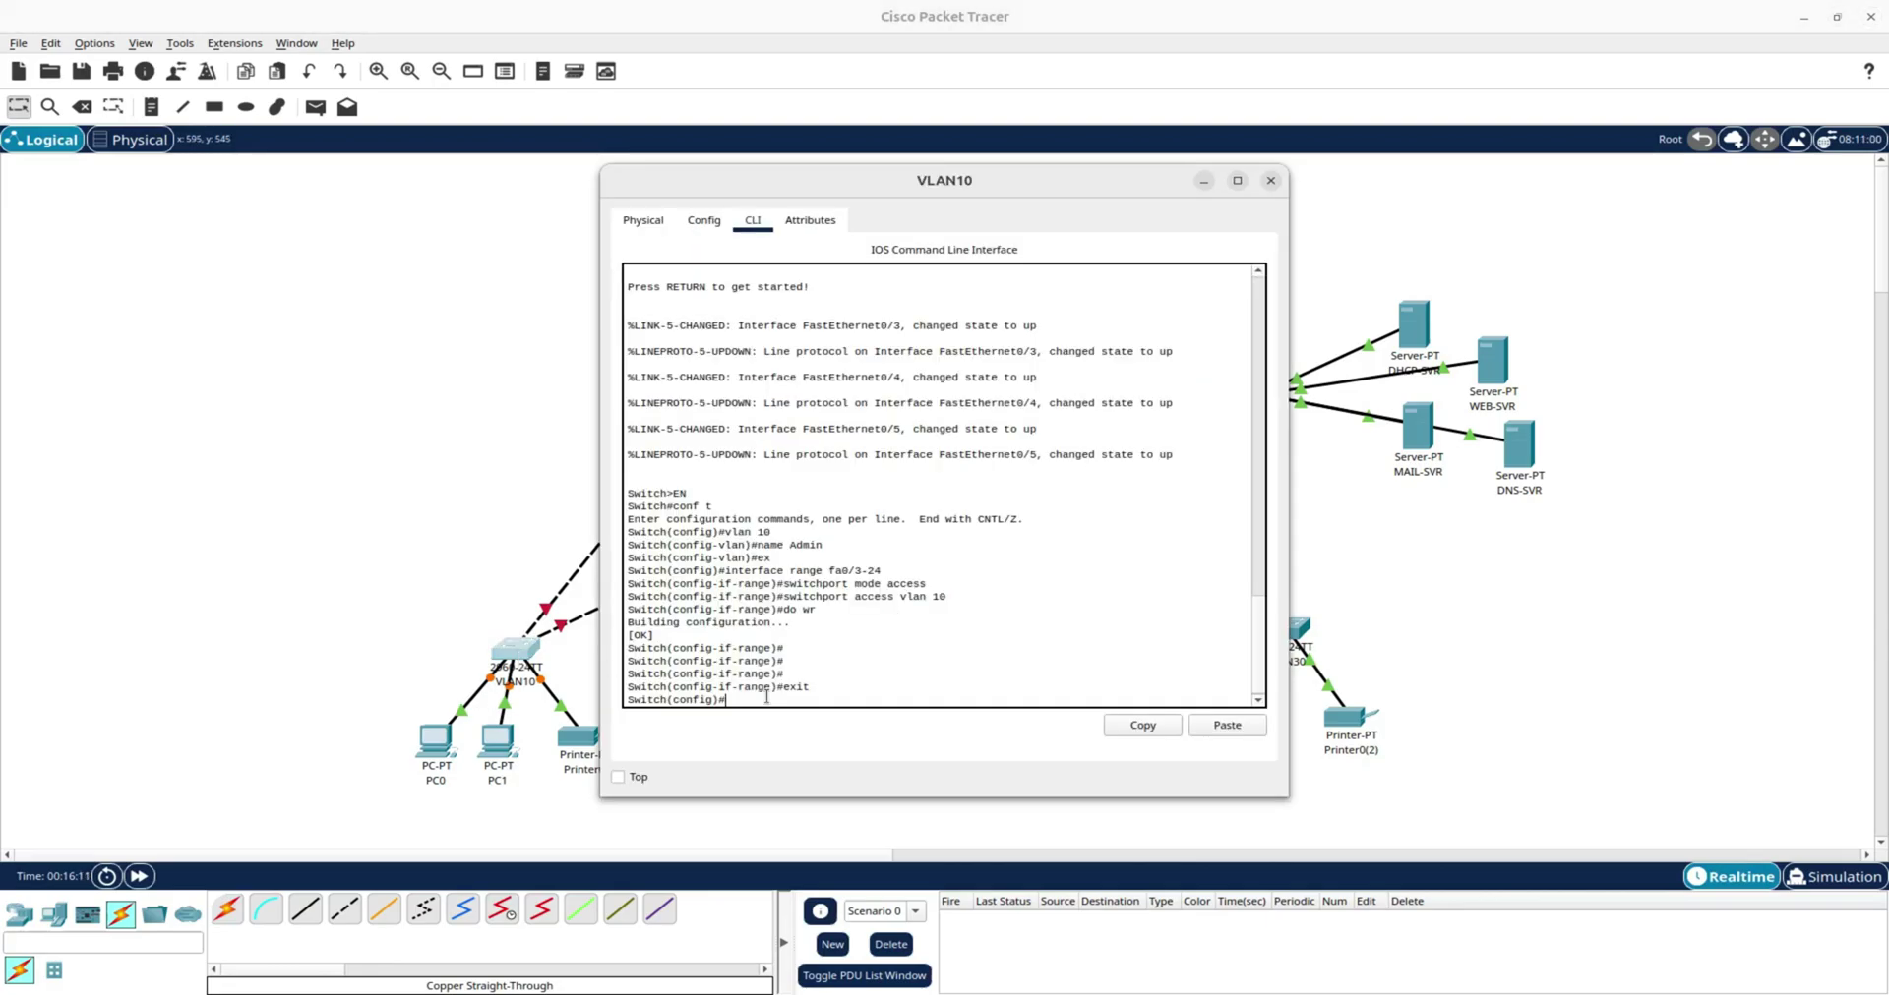
text(int range fa0/1-2)
click(425, 468)
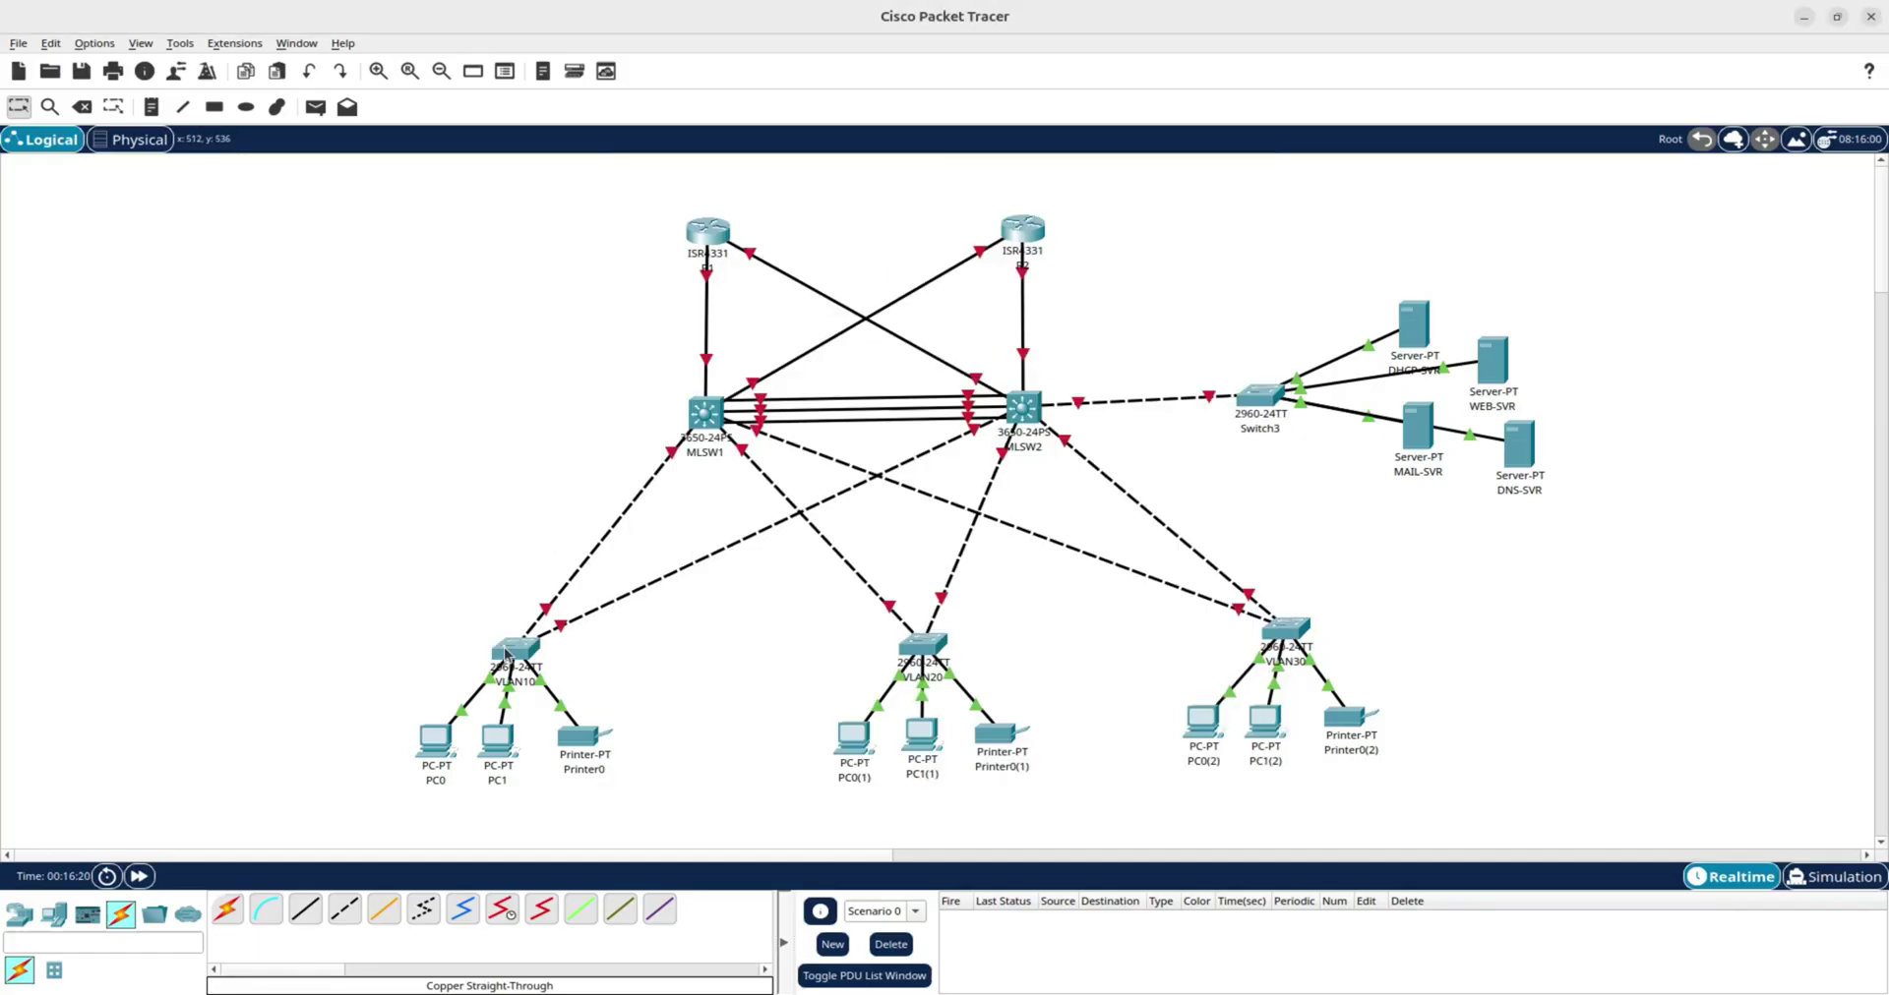
mouse_move(505, 655)
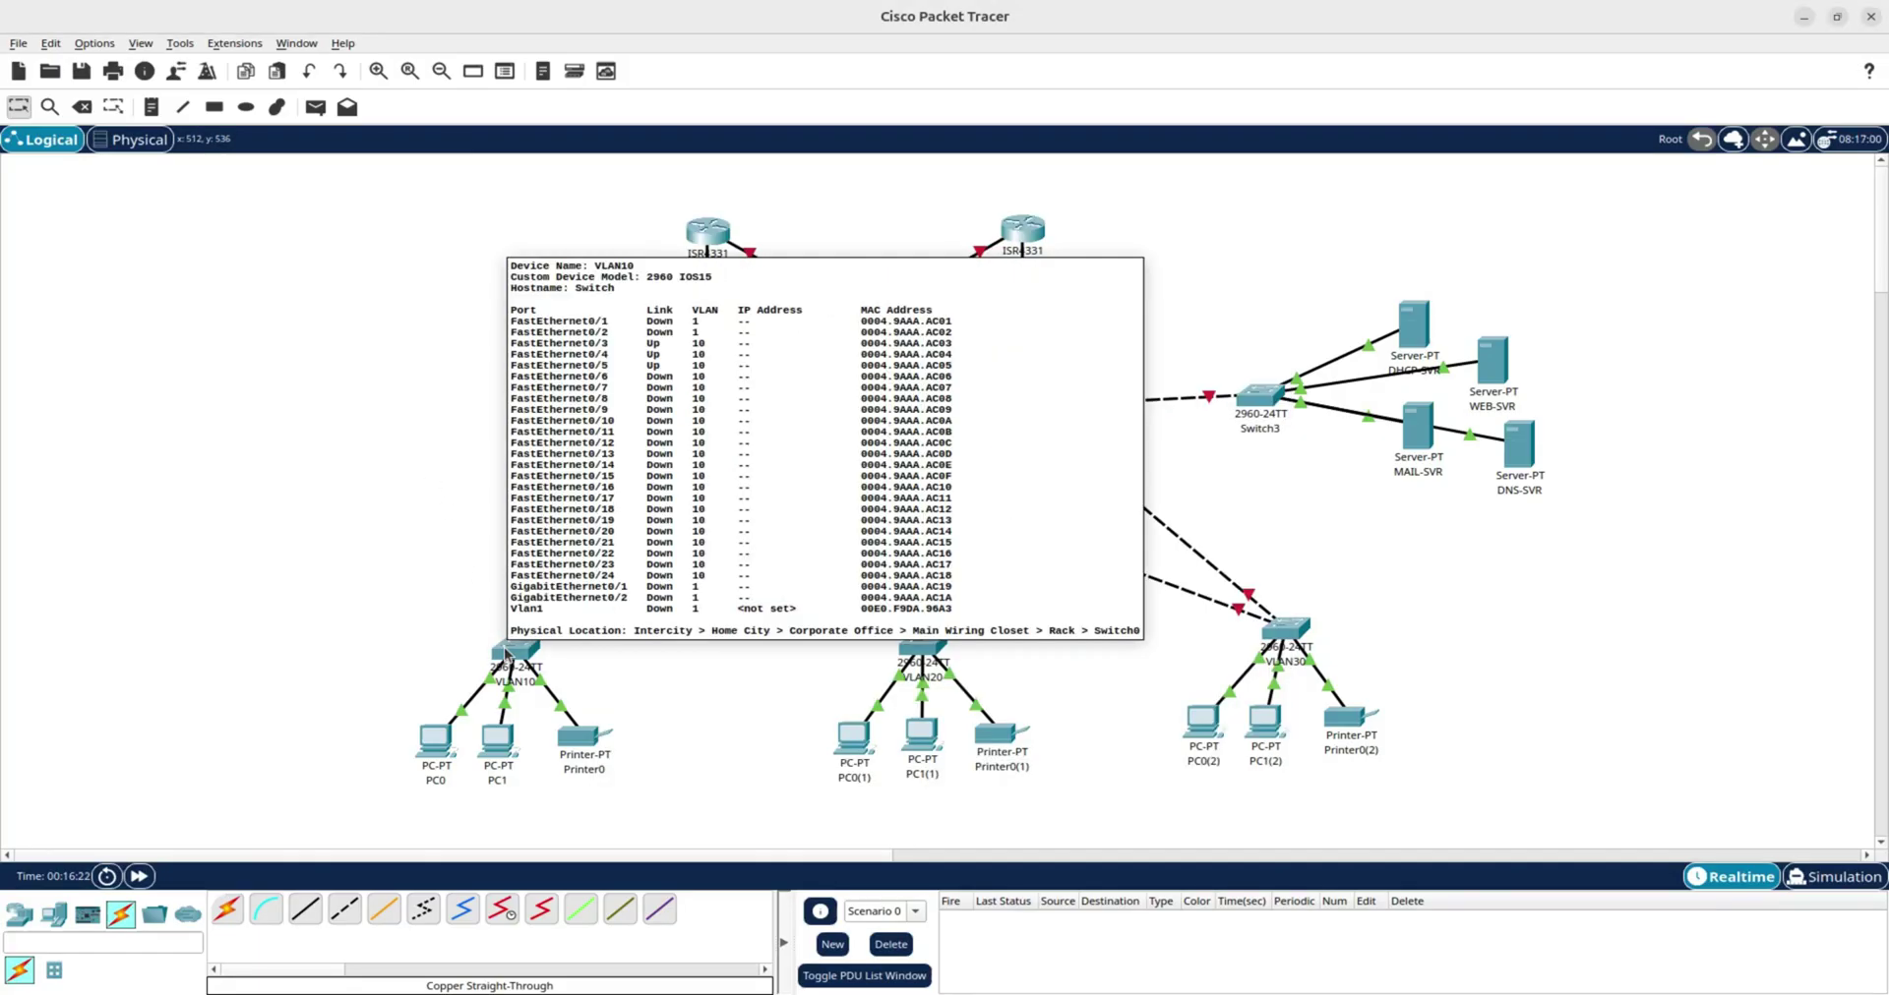
click(504, 655)
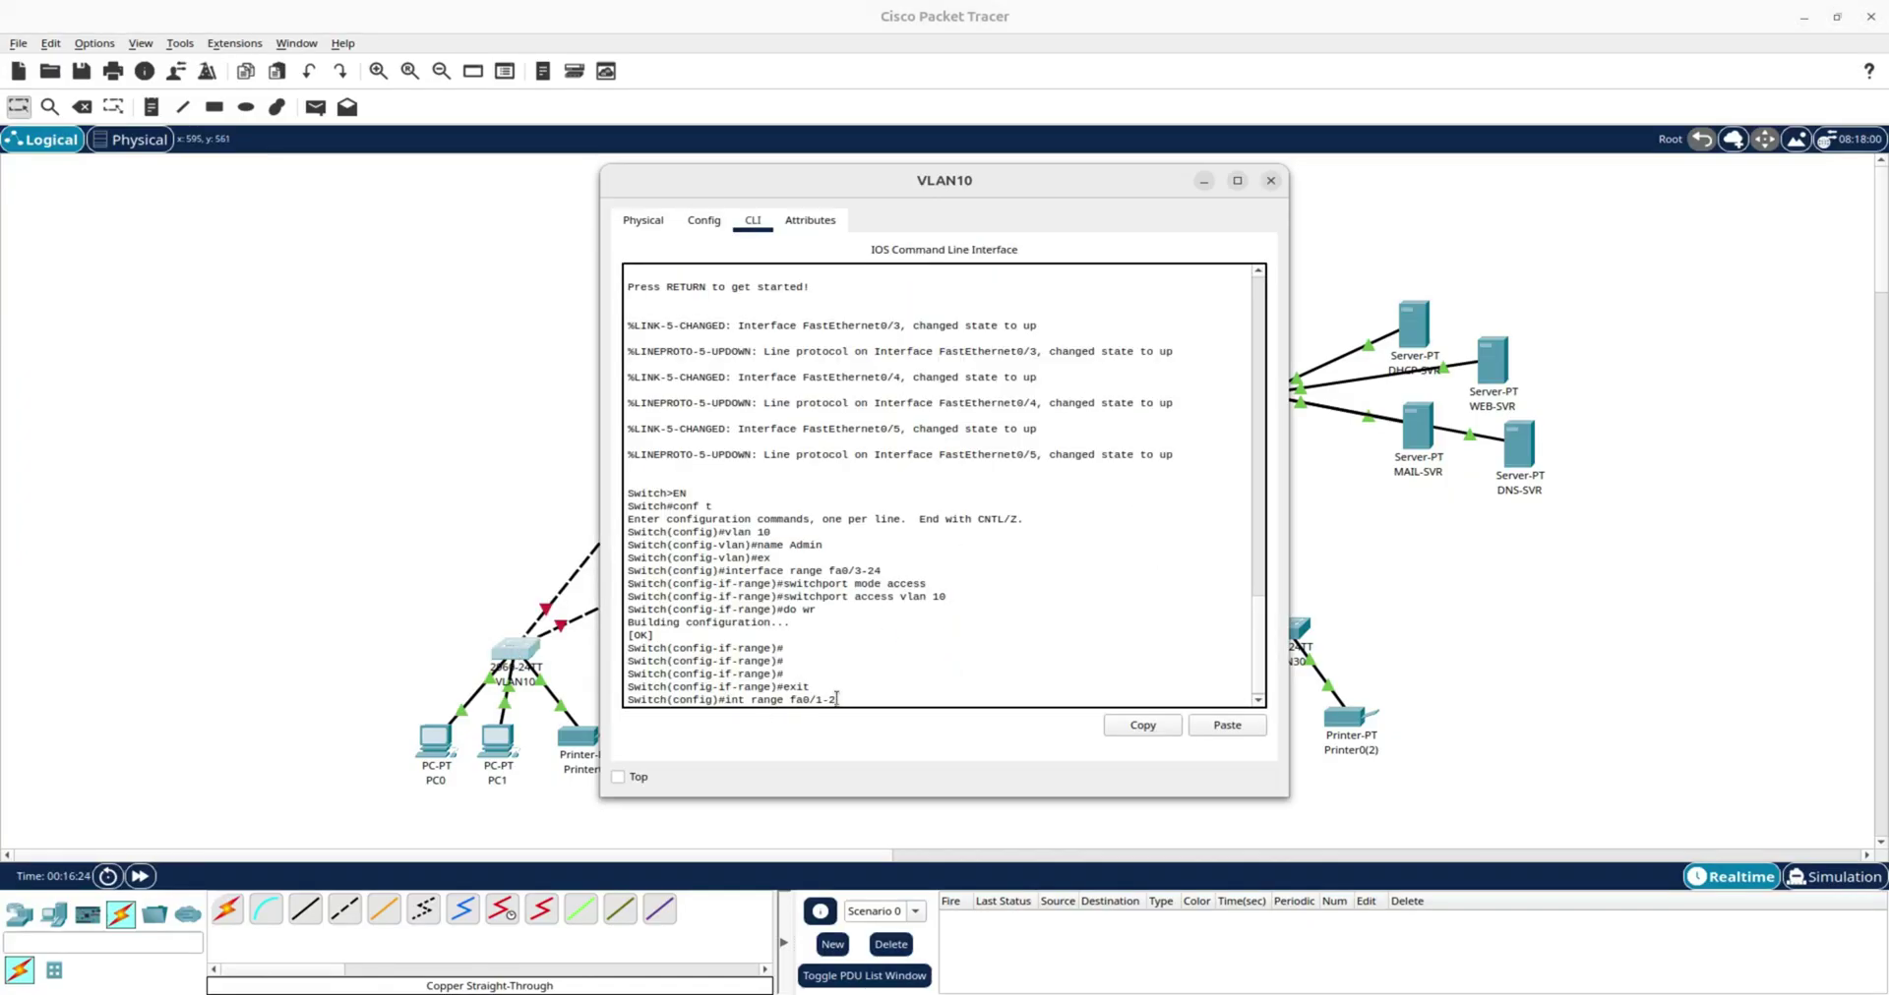
key(Return)
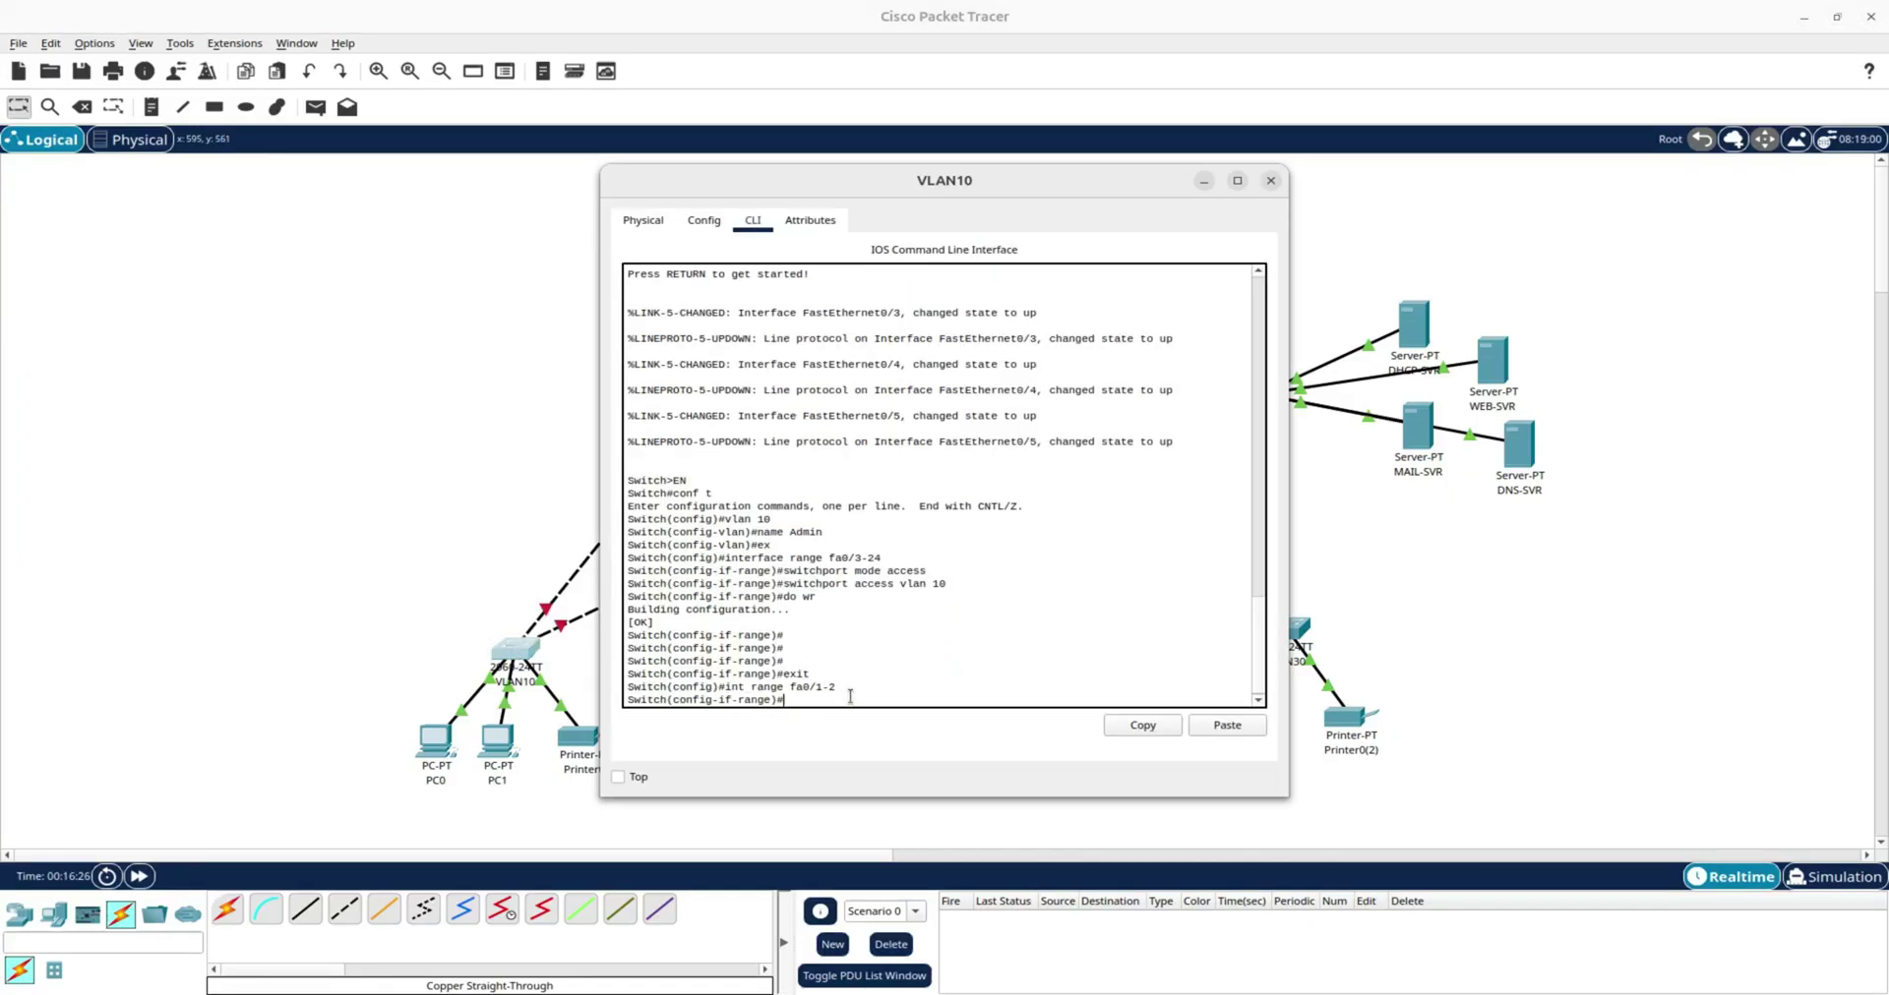
Set the fa0/1-2 range to trunk mode, save the configuration with do wr, and close the switch window.
text(switchport mode trunk)
key(Return)
text(do wr)
key(Return)
key(Return)
key(Return)
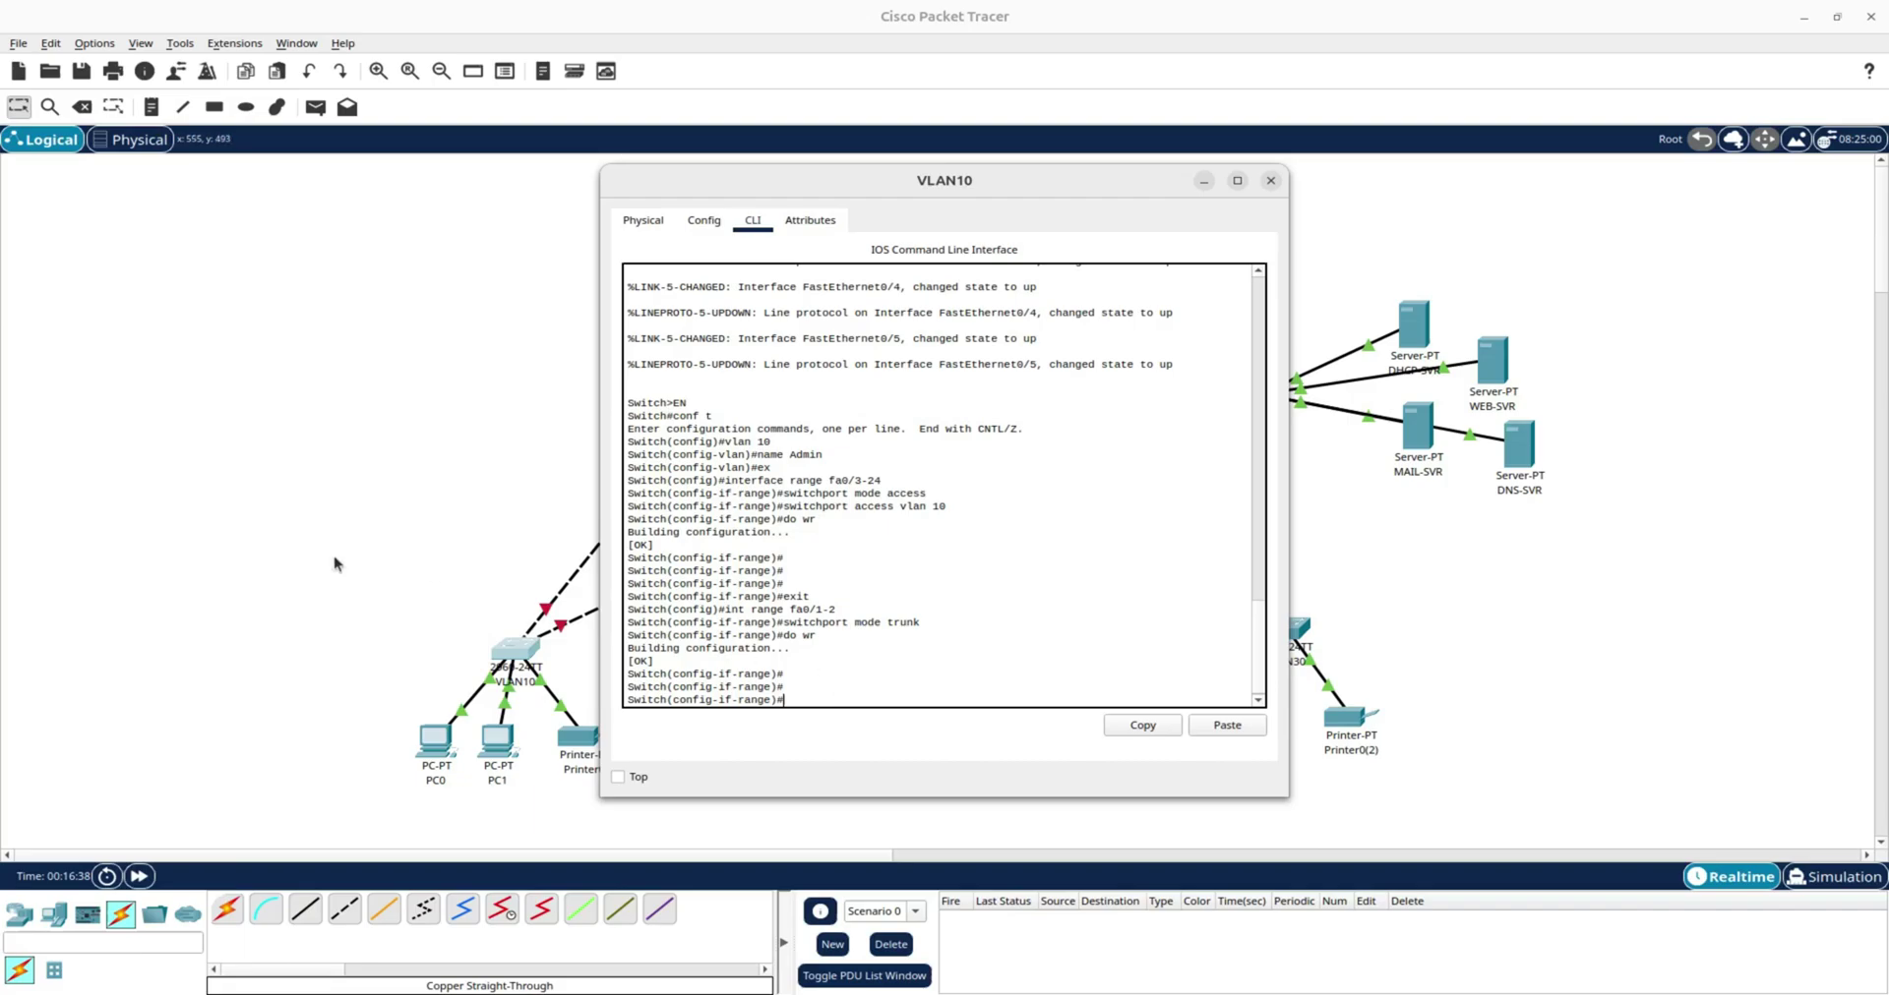
click(1270, 181)
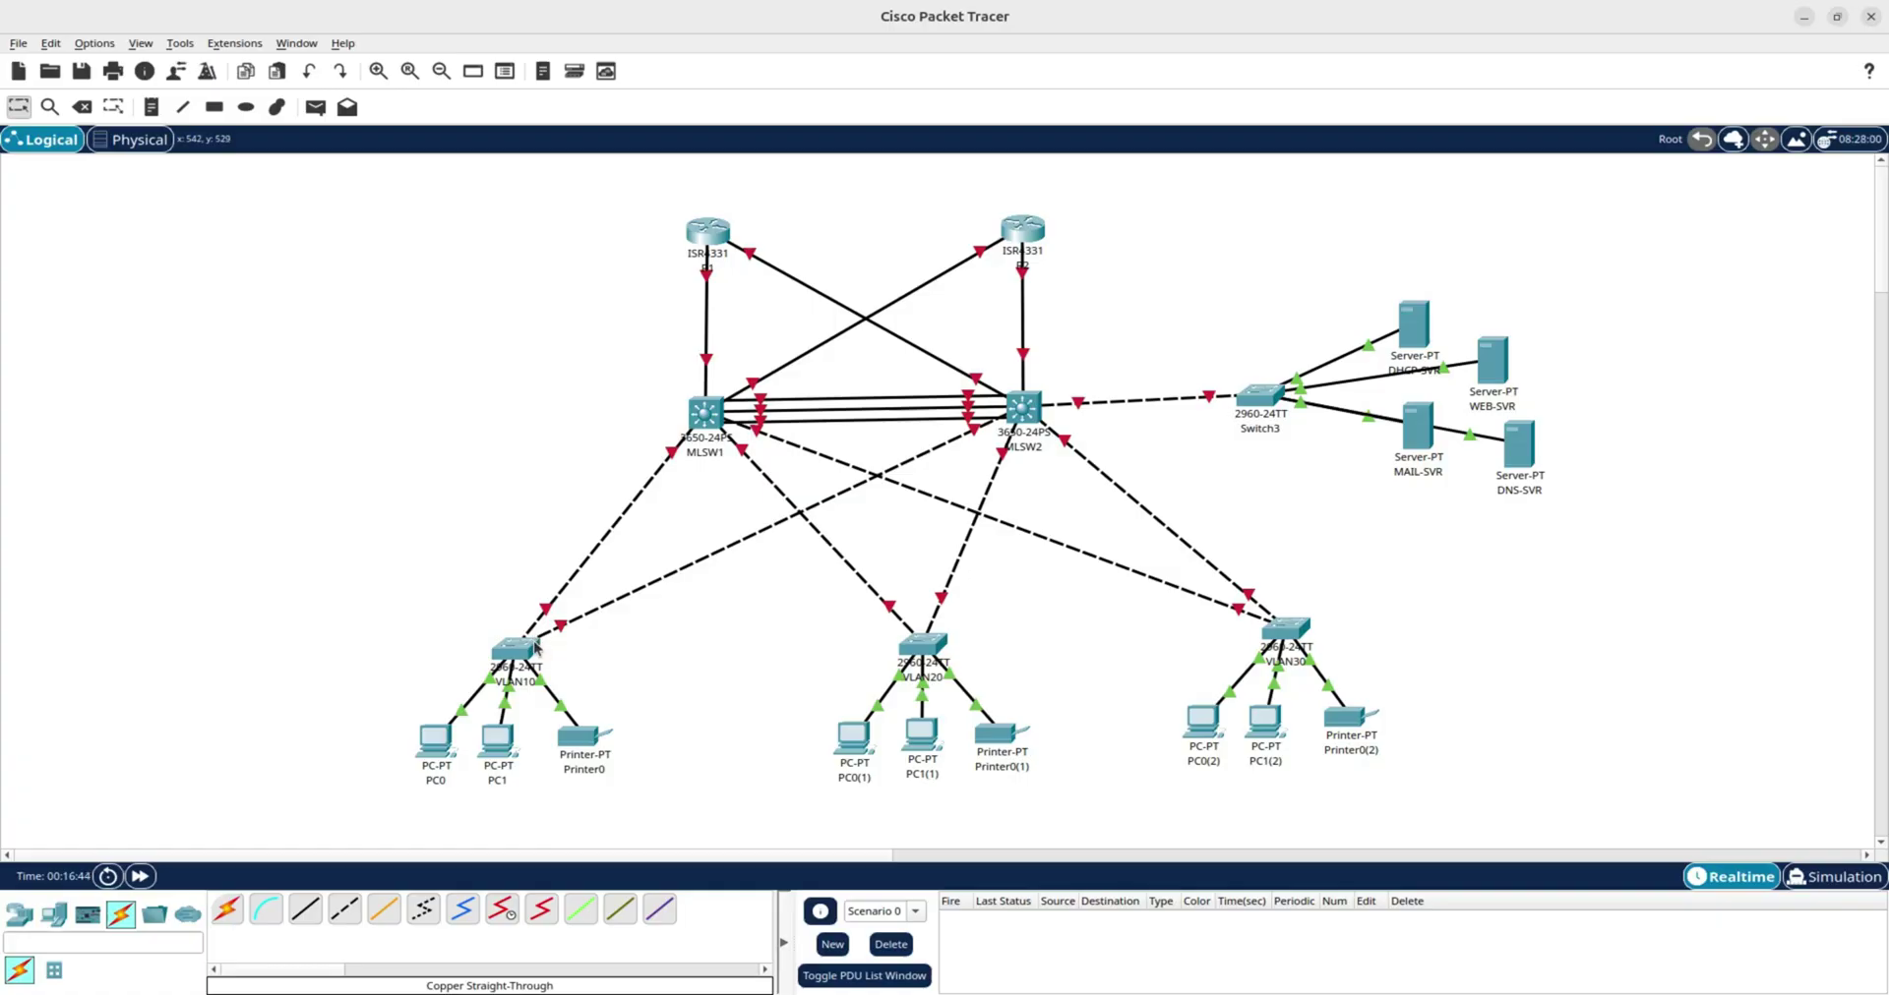
Place the VLAN10 command line, kept on top, beside a blank text editor document and close Final Year Project Configurations.txt.
click(528, 654)
drag(899, 193, 777, 168)
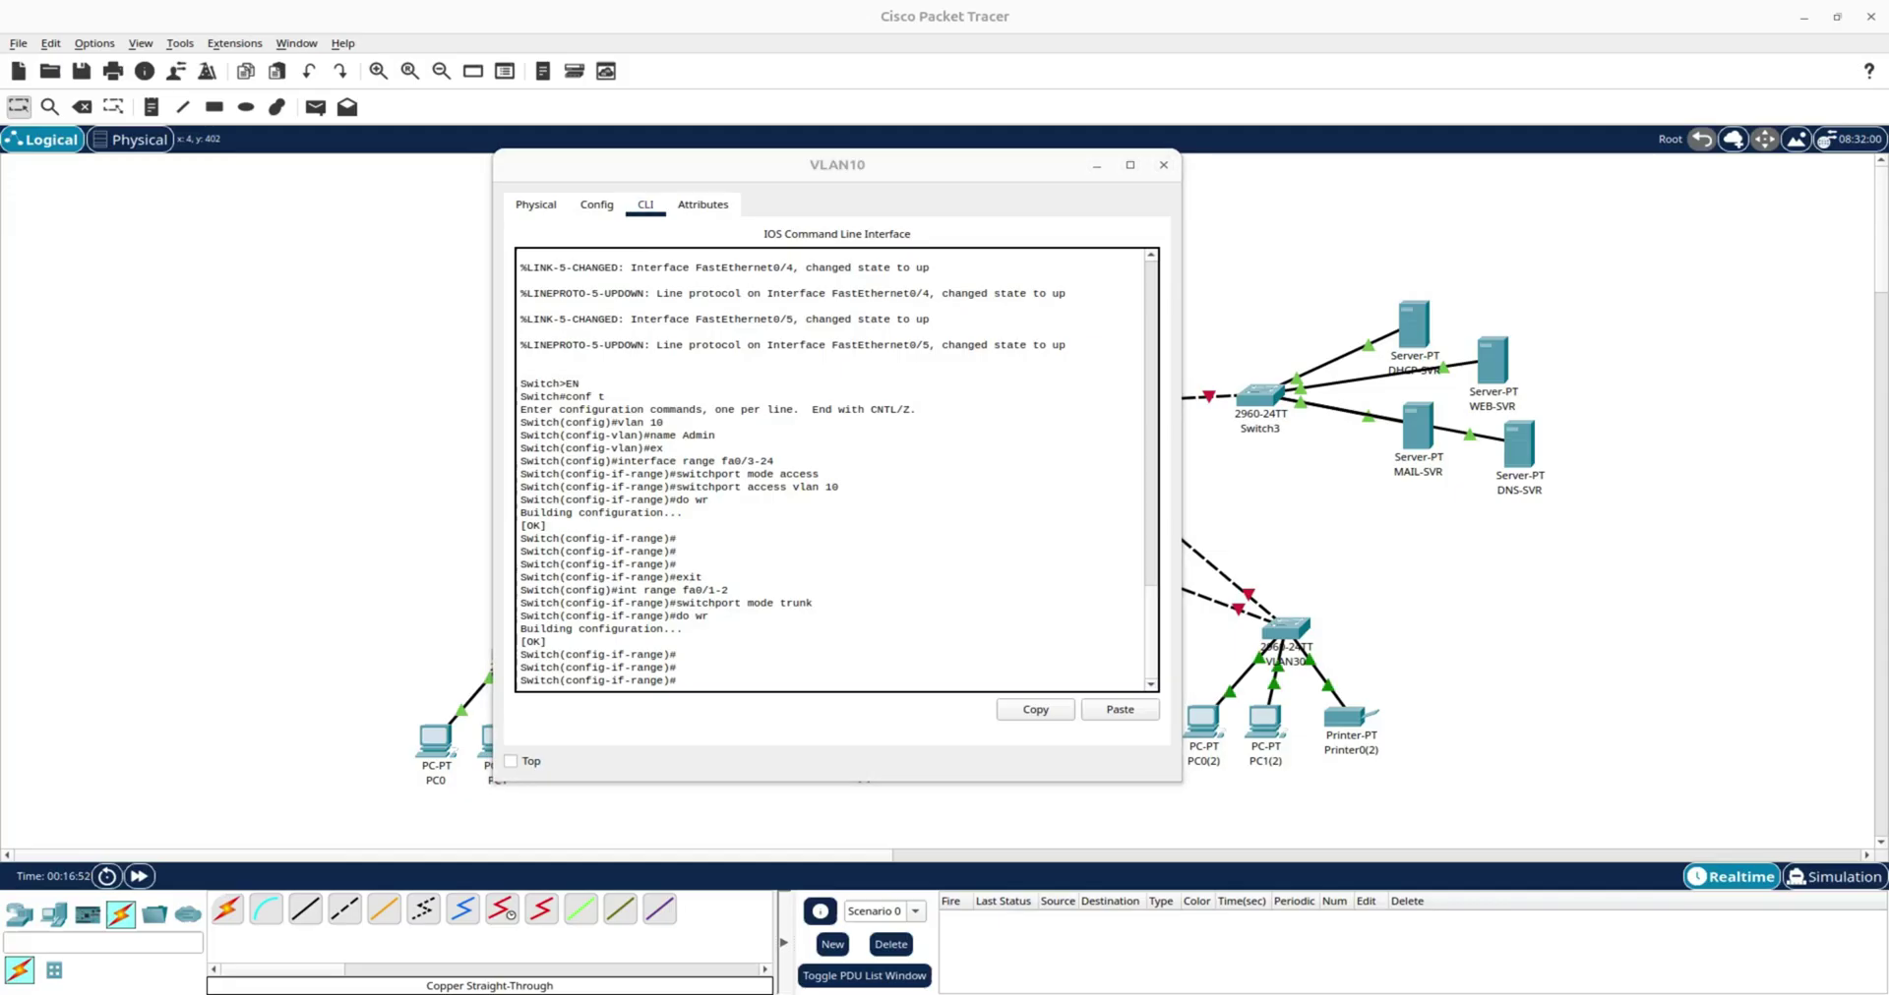
drag(2, 433, 2, 246)
key(alt+Tab)
drag(653, 522, 1567, 145)
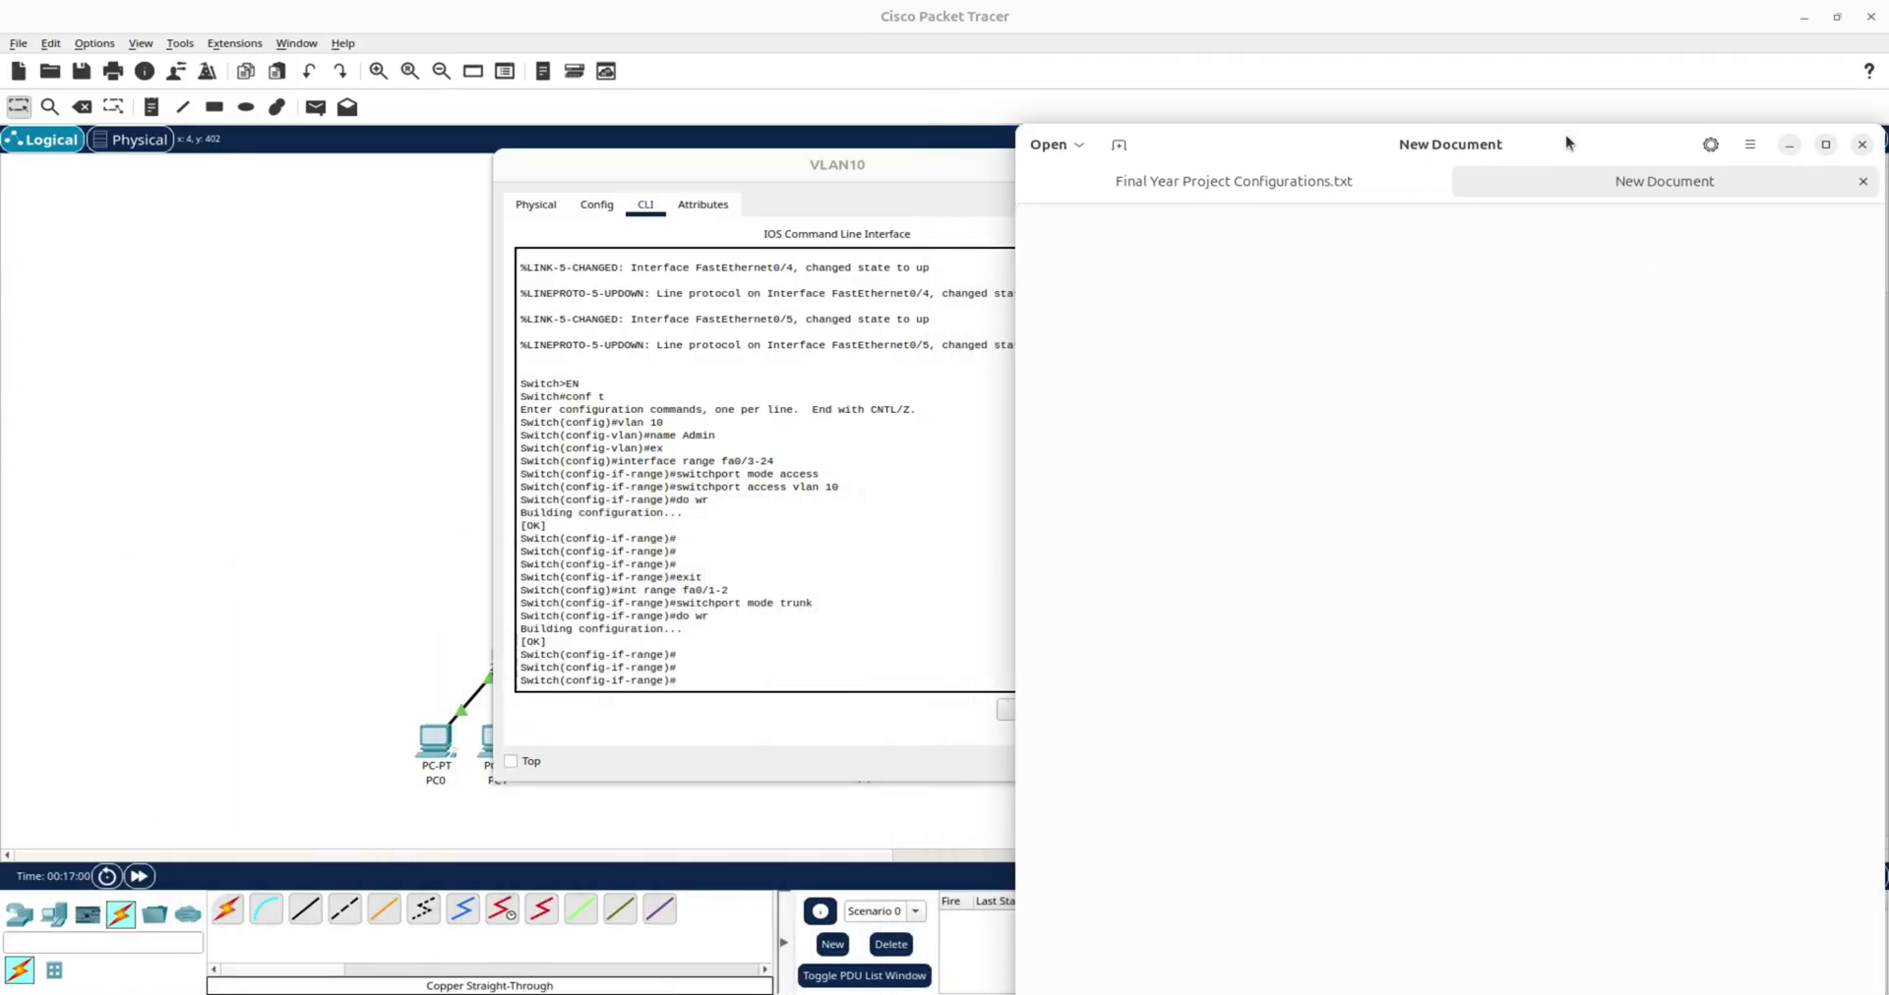
drag(671, 171, 496, 155)
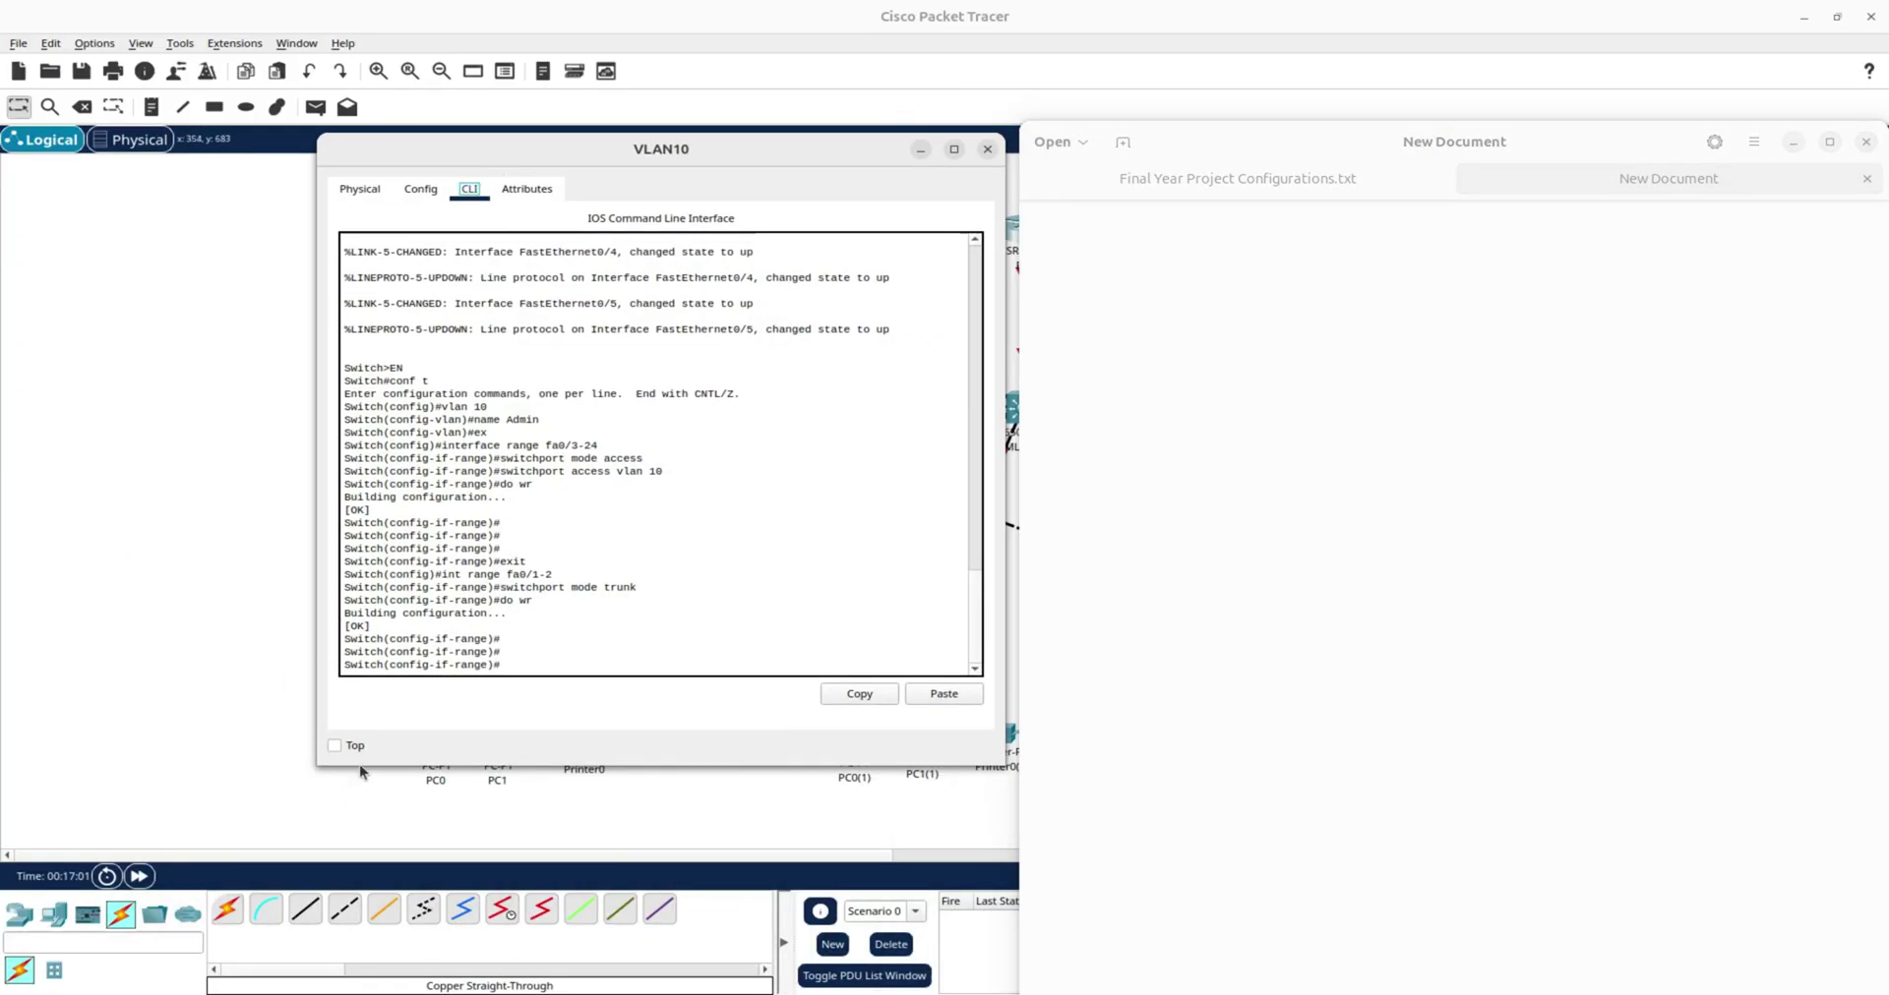
click(333, 746)
scroll(759, 426, up, 2)
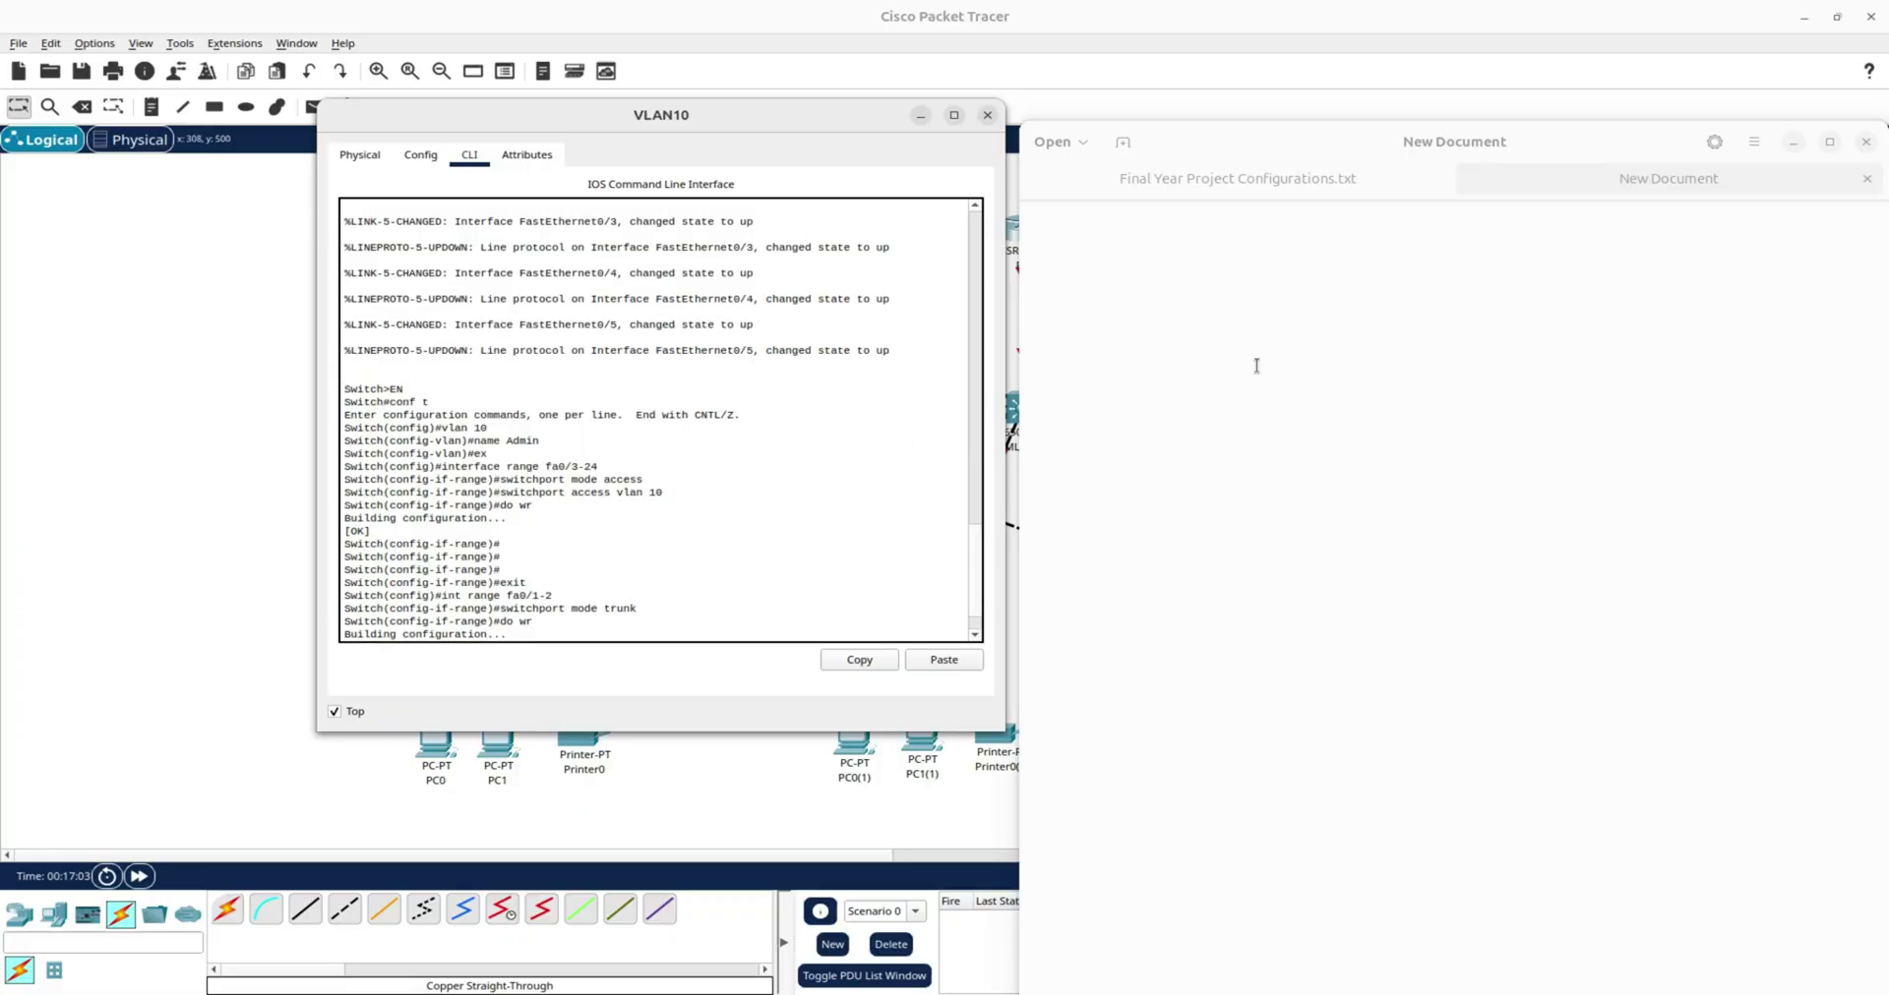
click(1242, 322)
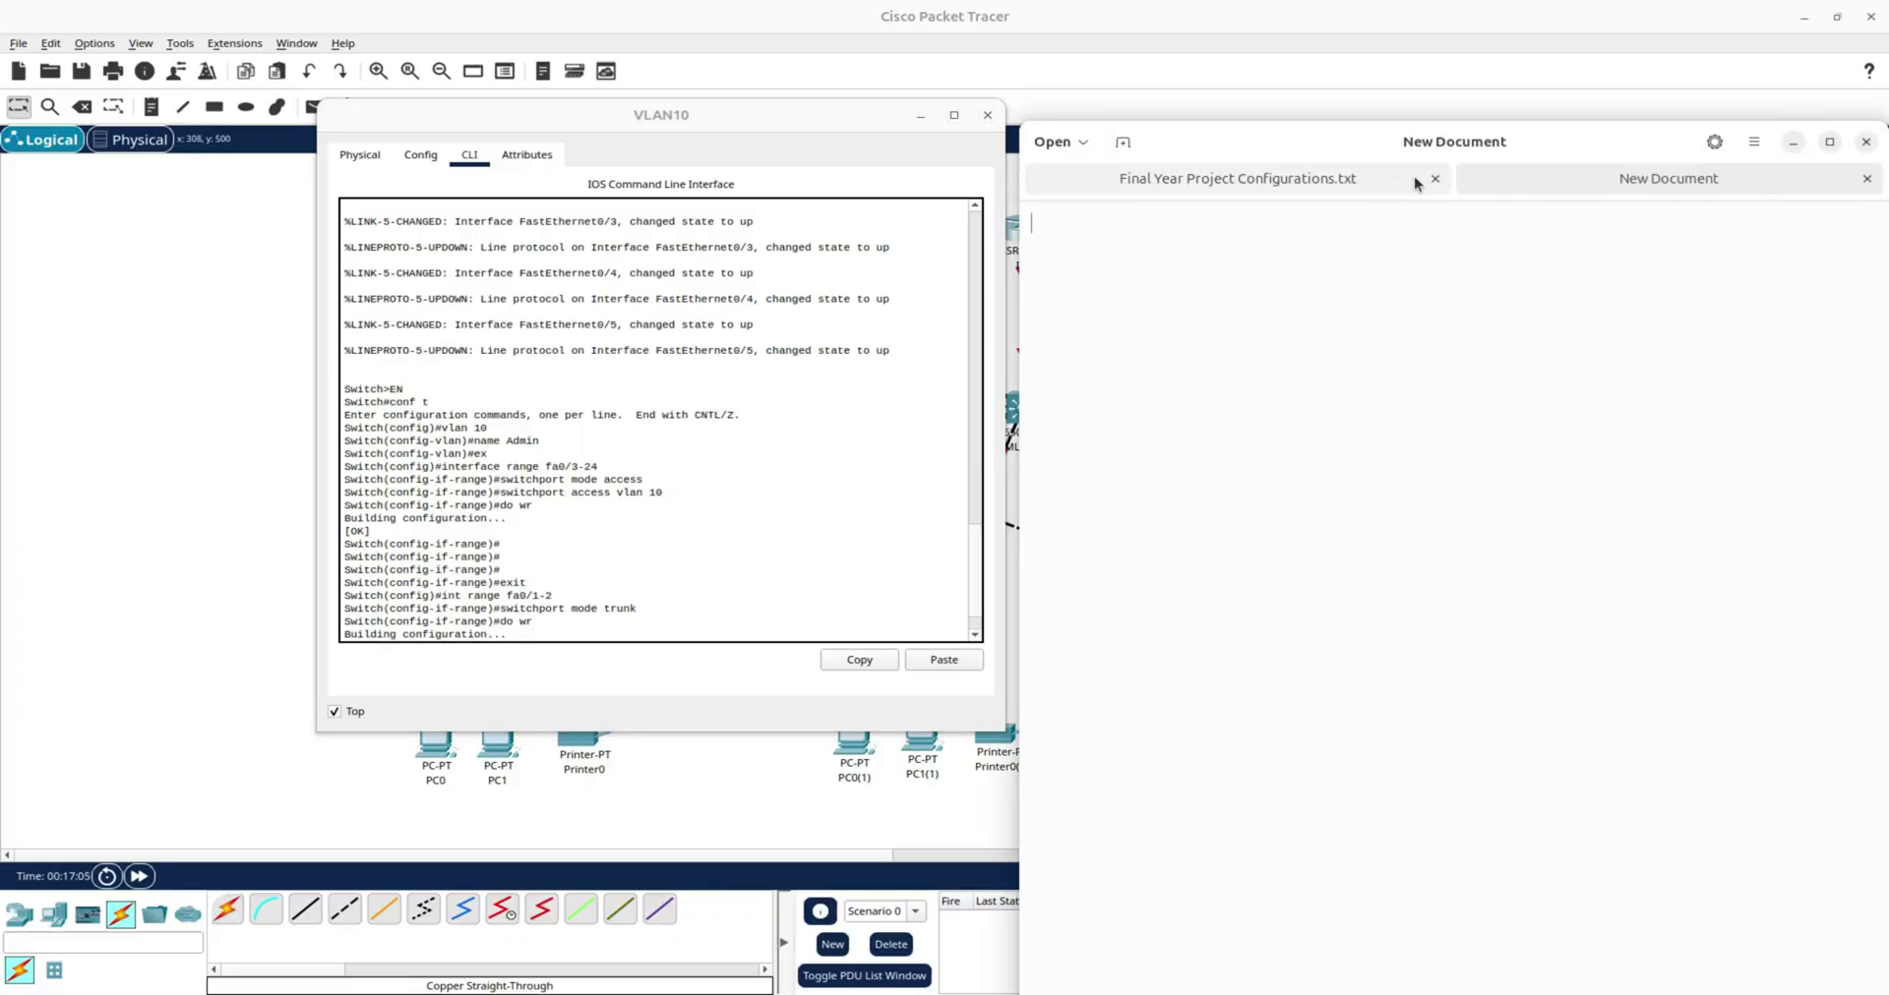
click(1434, 179)
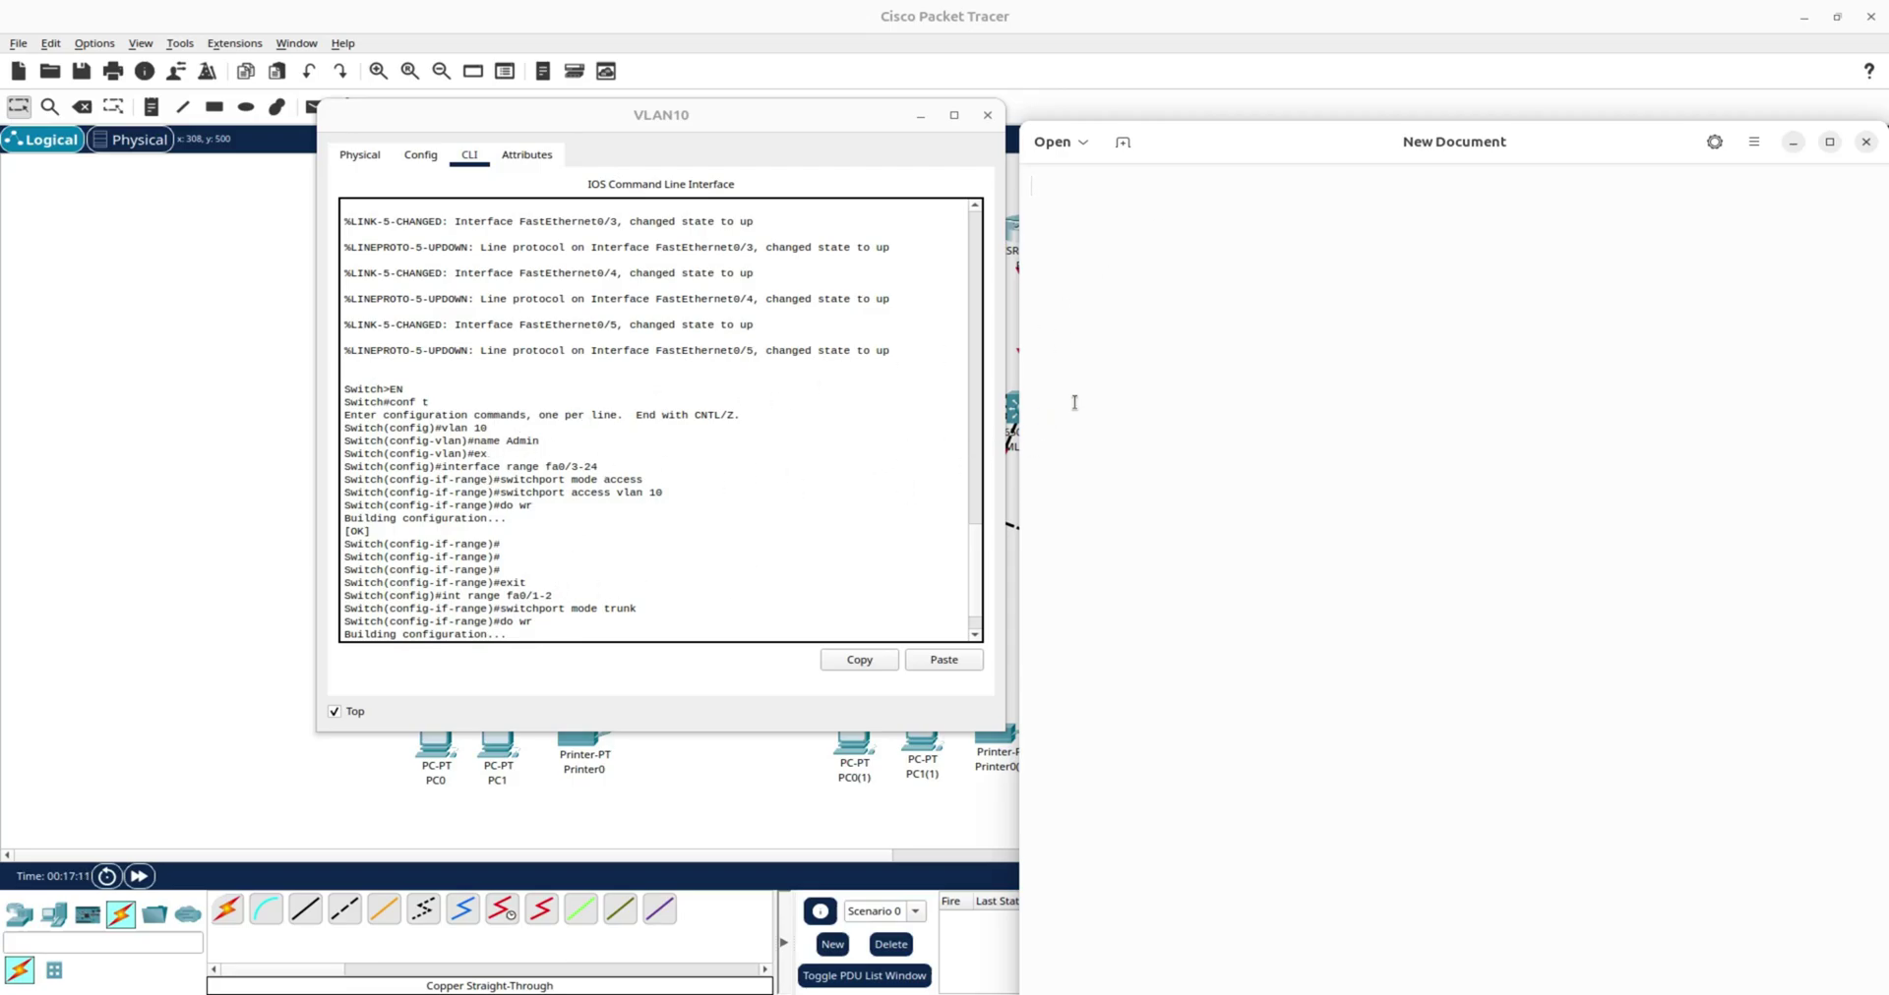
Try to copy the interface range fa0/3-24 command from the switch's command line into the blank text document.
drag(442, 466, 597, 465)
click(1103, 358)
right_click(1082, 227)
click(1330, 257)
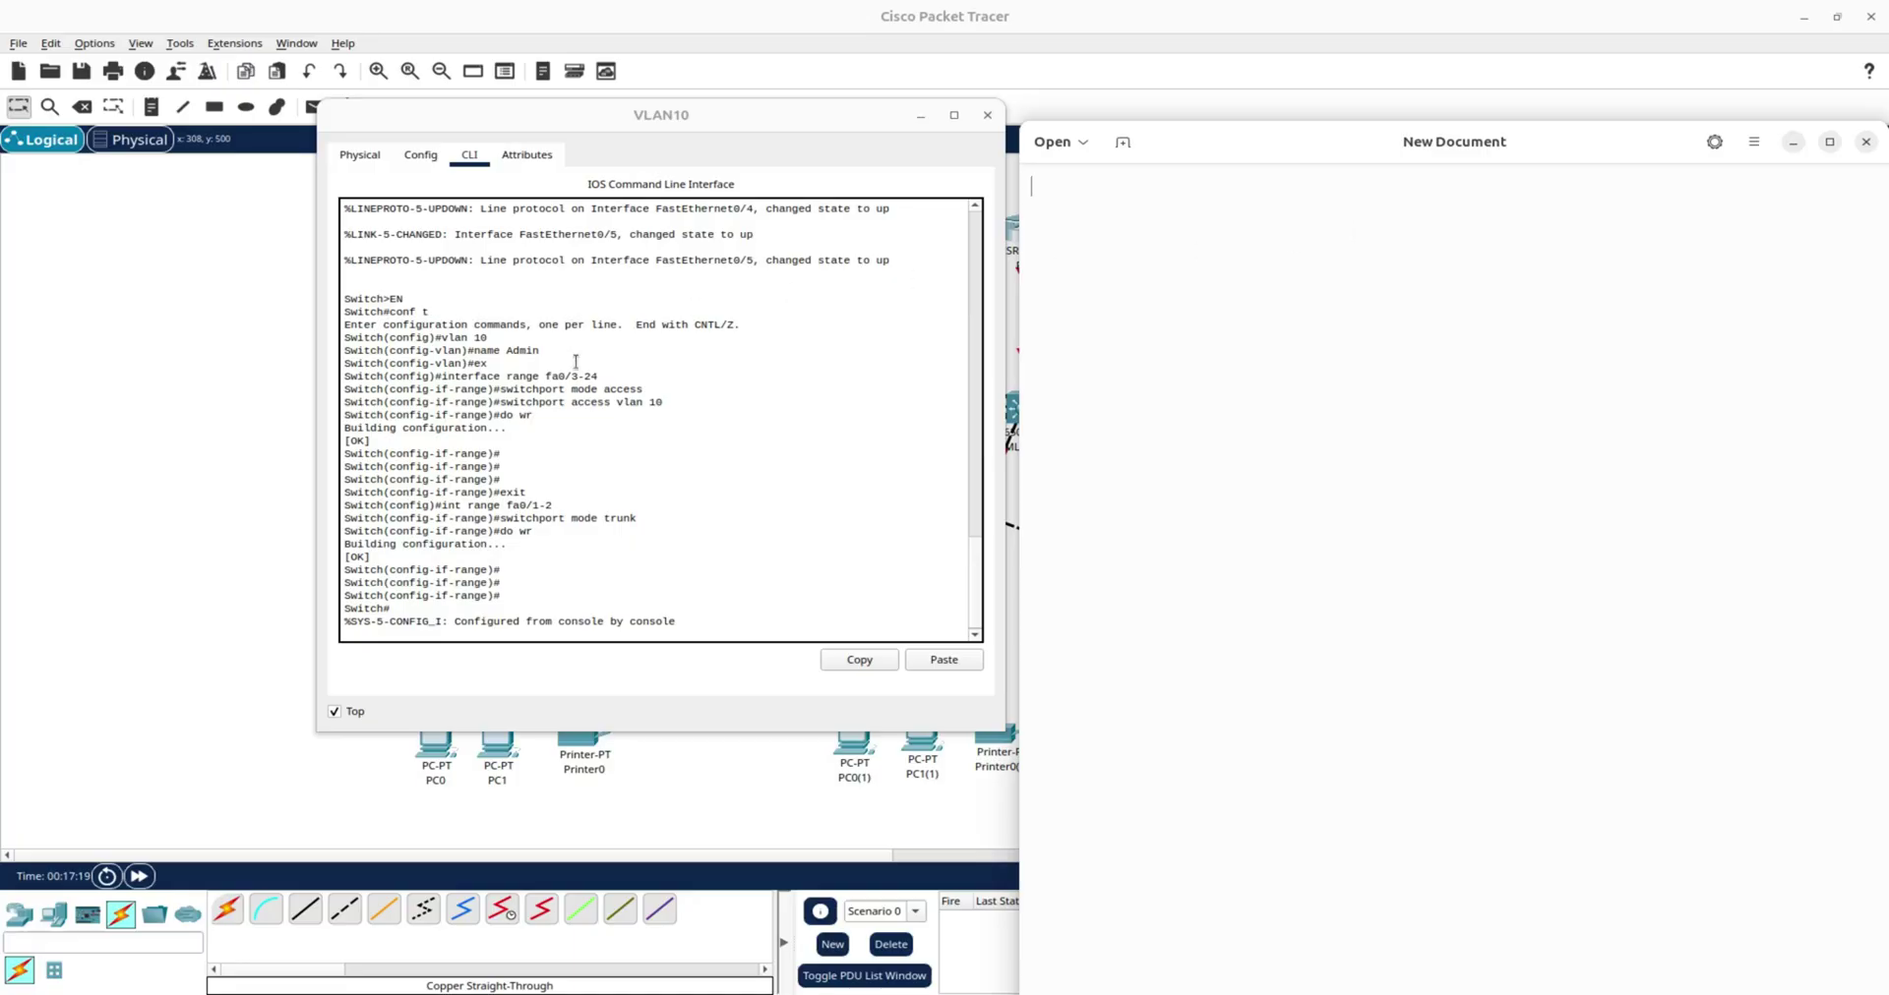
click(668, 402)
double_click(655, 401)
click(645, 389)
drag(600, 377, 441, 377)
key(ctrl+c)
click(1135, 240)
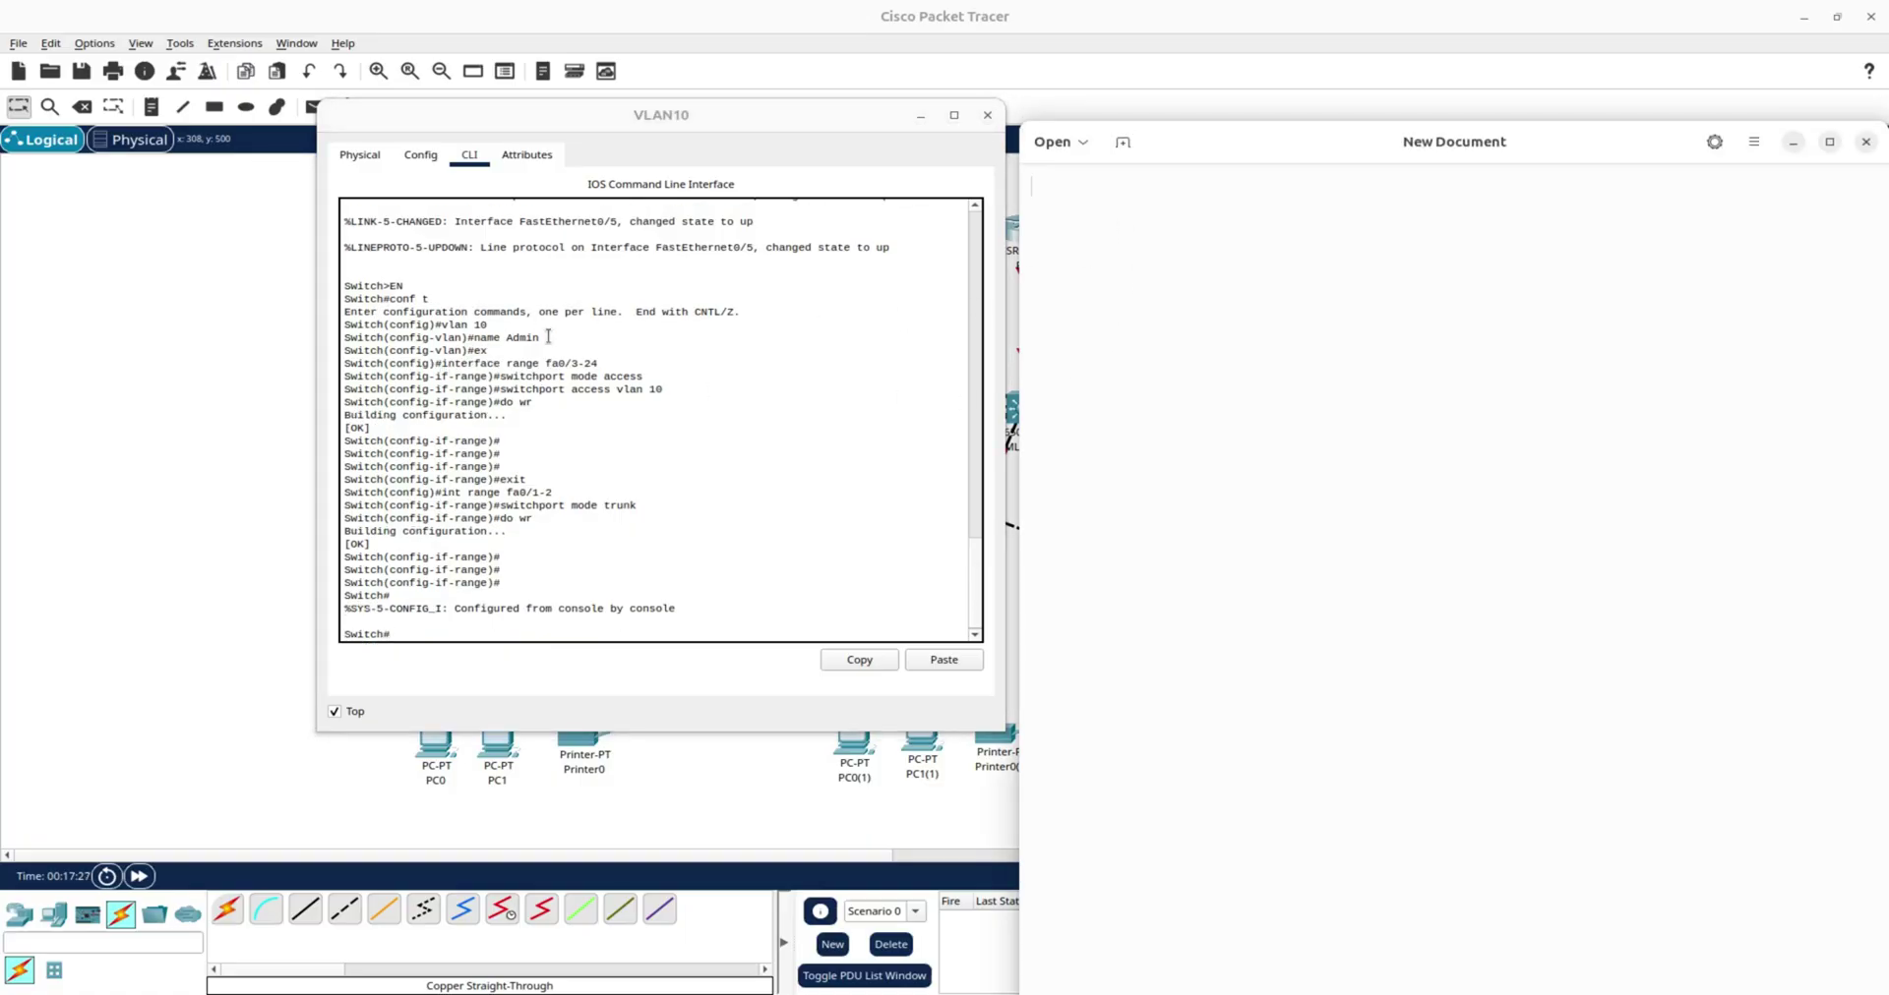
Copy the interface range fa0/3-24 command from the switch's command line into the blank text document.
drag(626, 364, 441, 364)
right_click(460, 366)
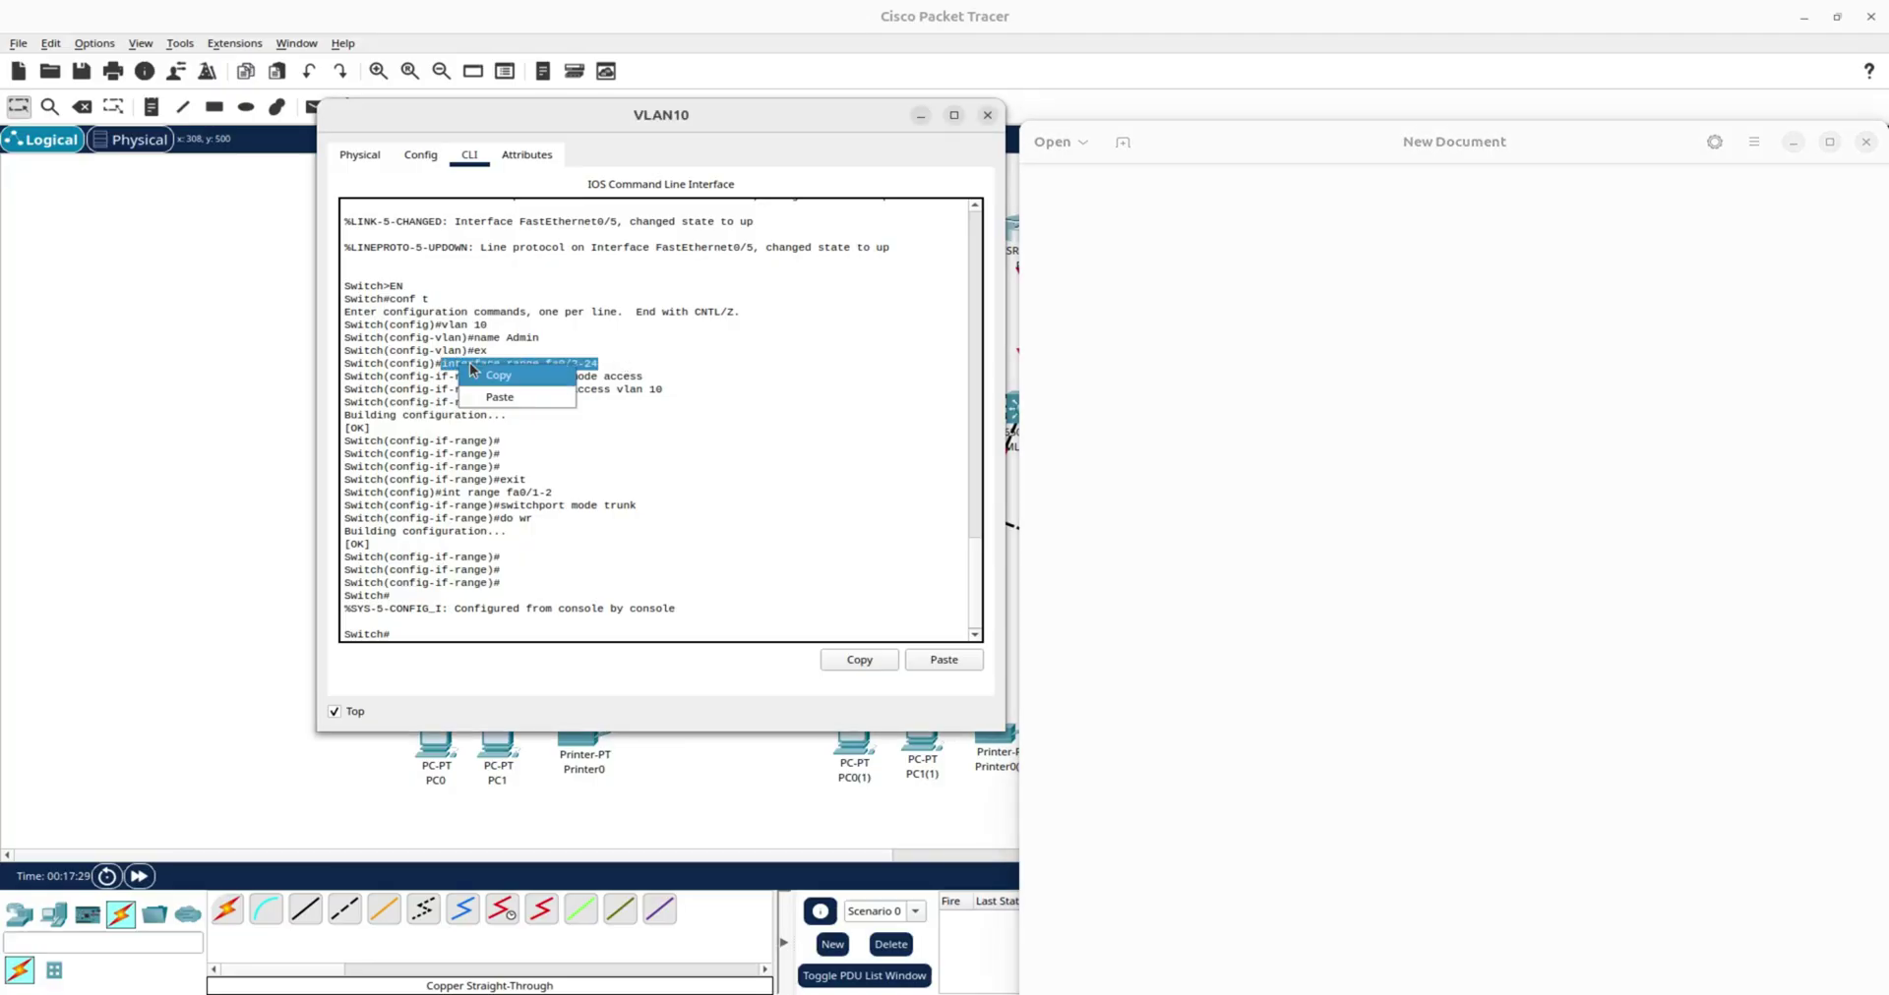
click(494, 375)
right_click(1090, 226)
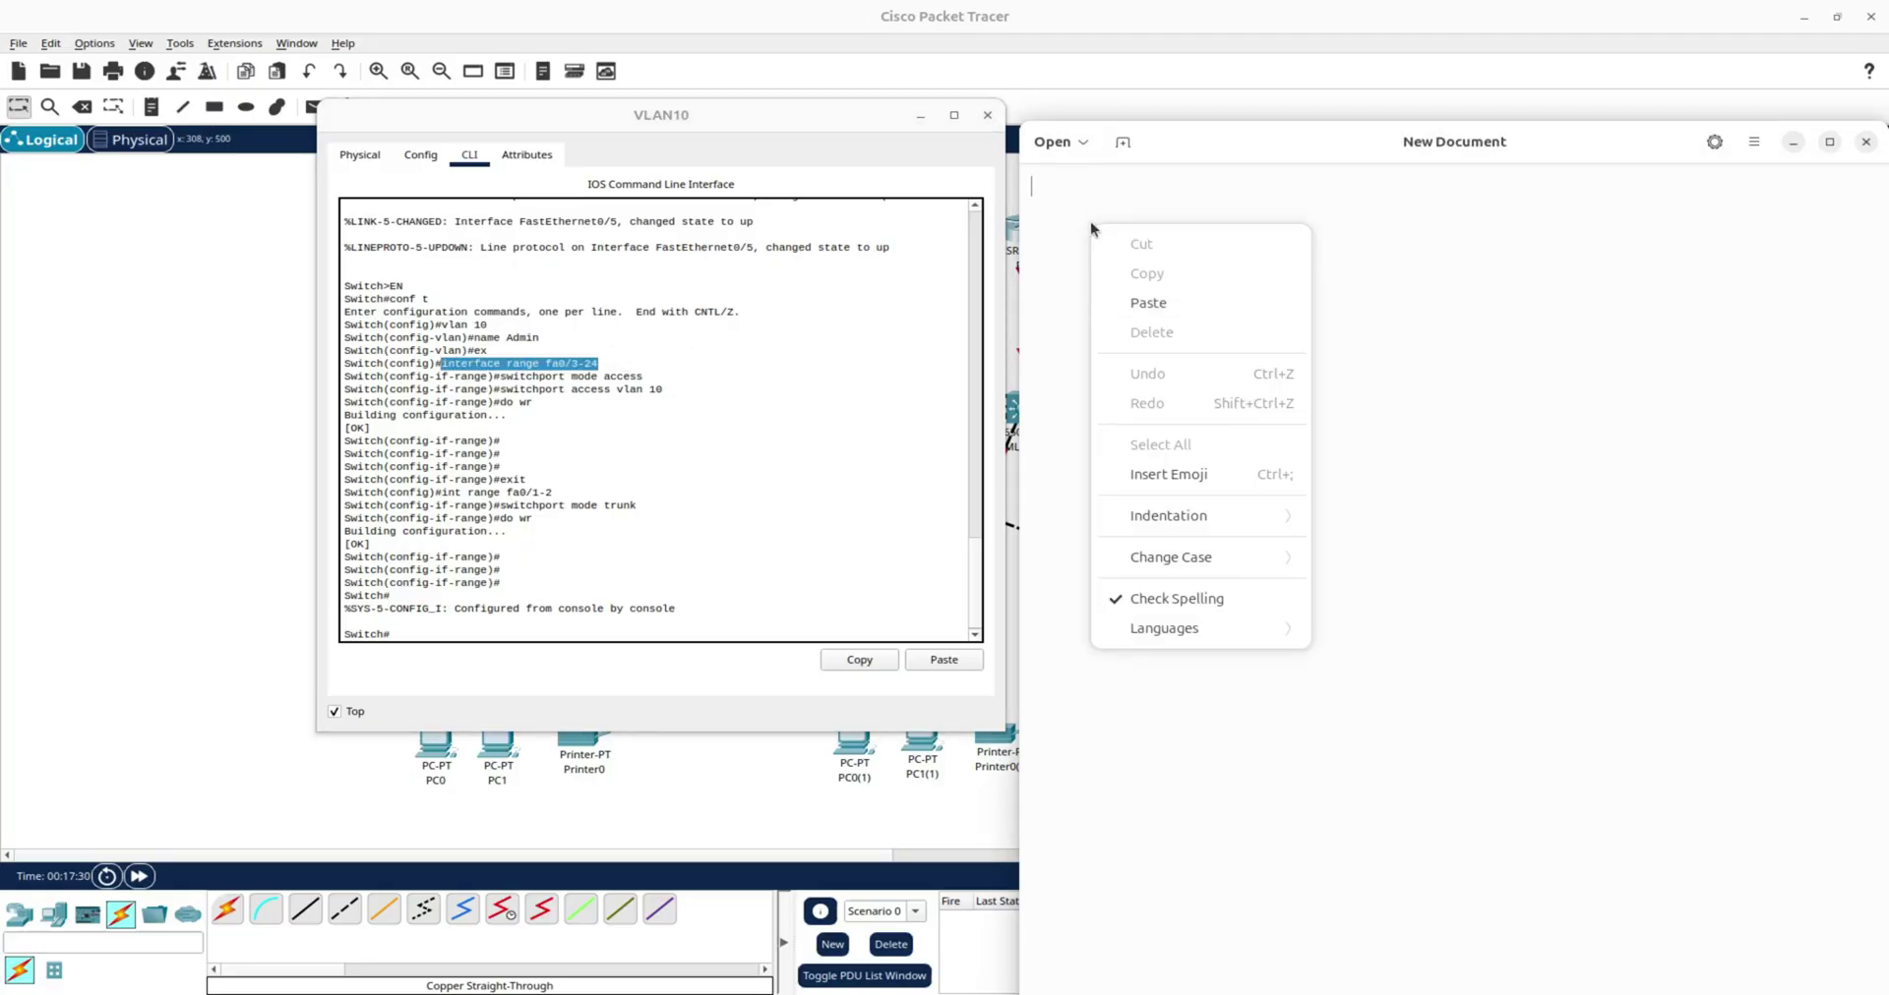
click(1144, 303)
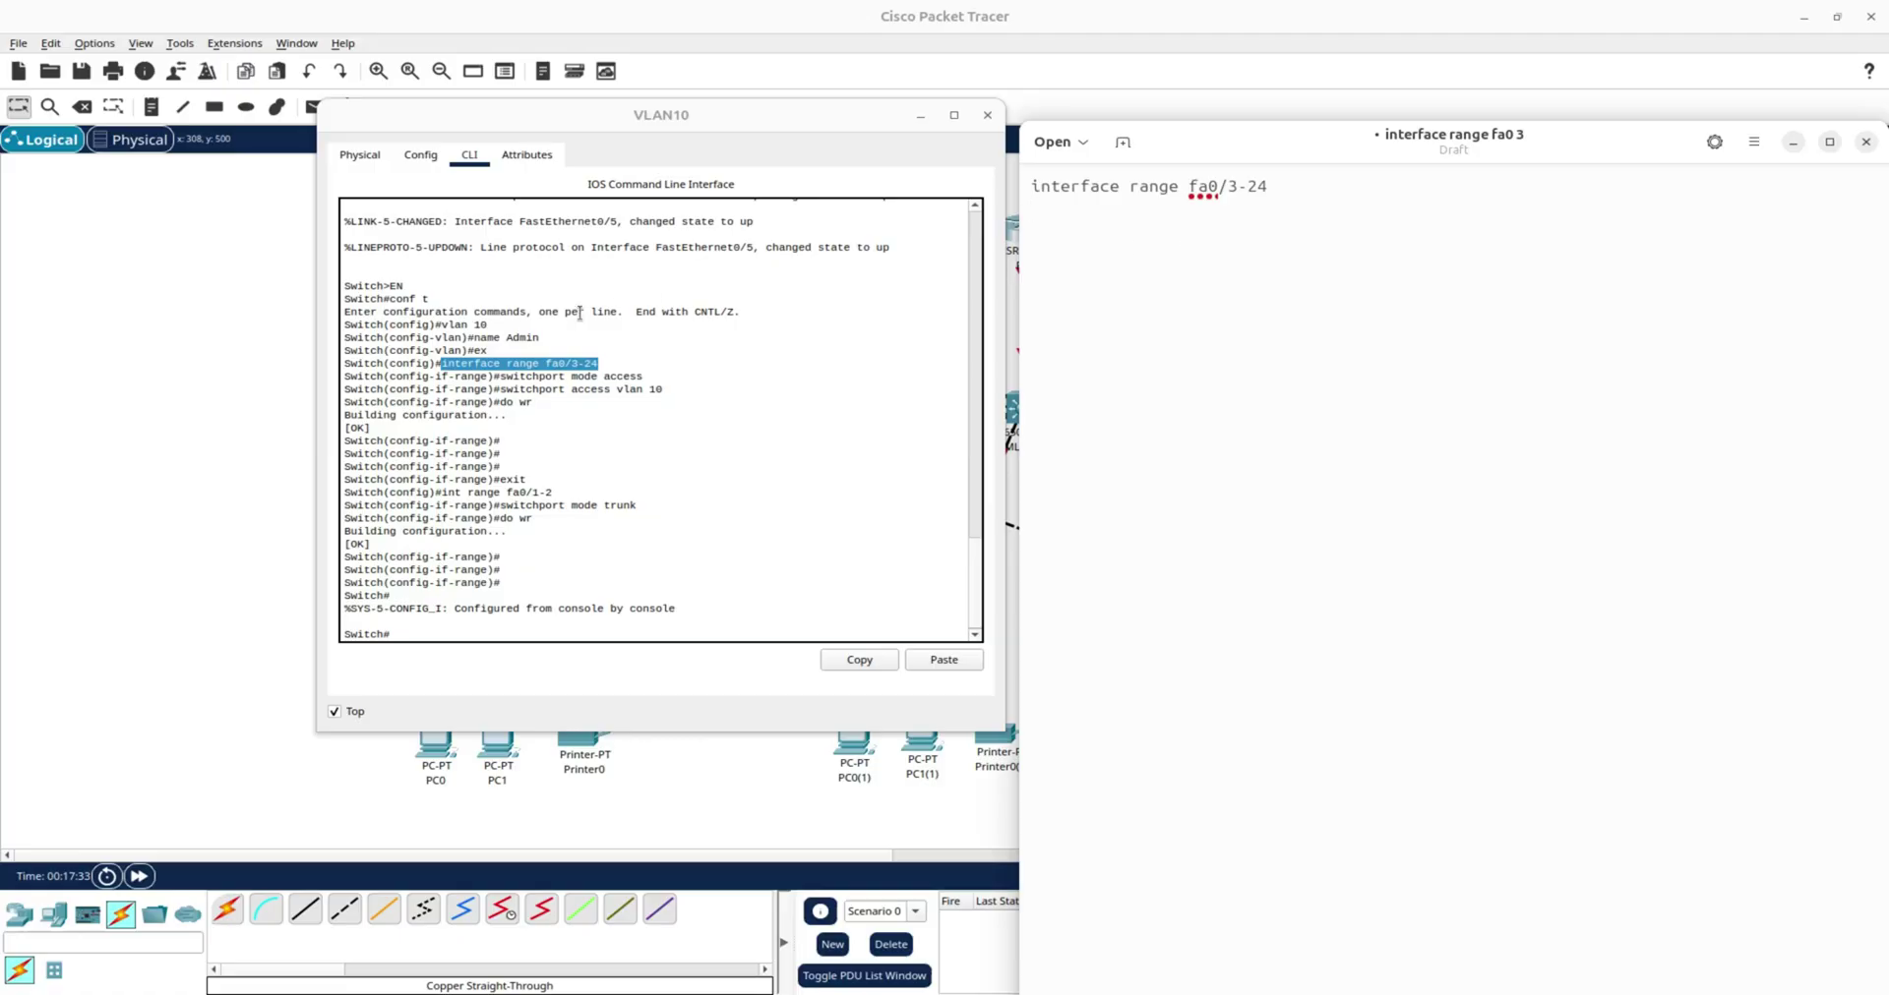
Copy the switchport mode access command from the switch's command line onto the second line of the text document.
drag(646, 377, 504, 377)
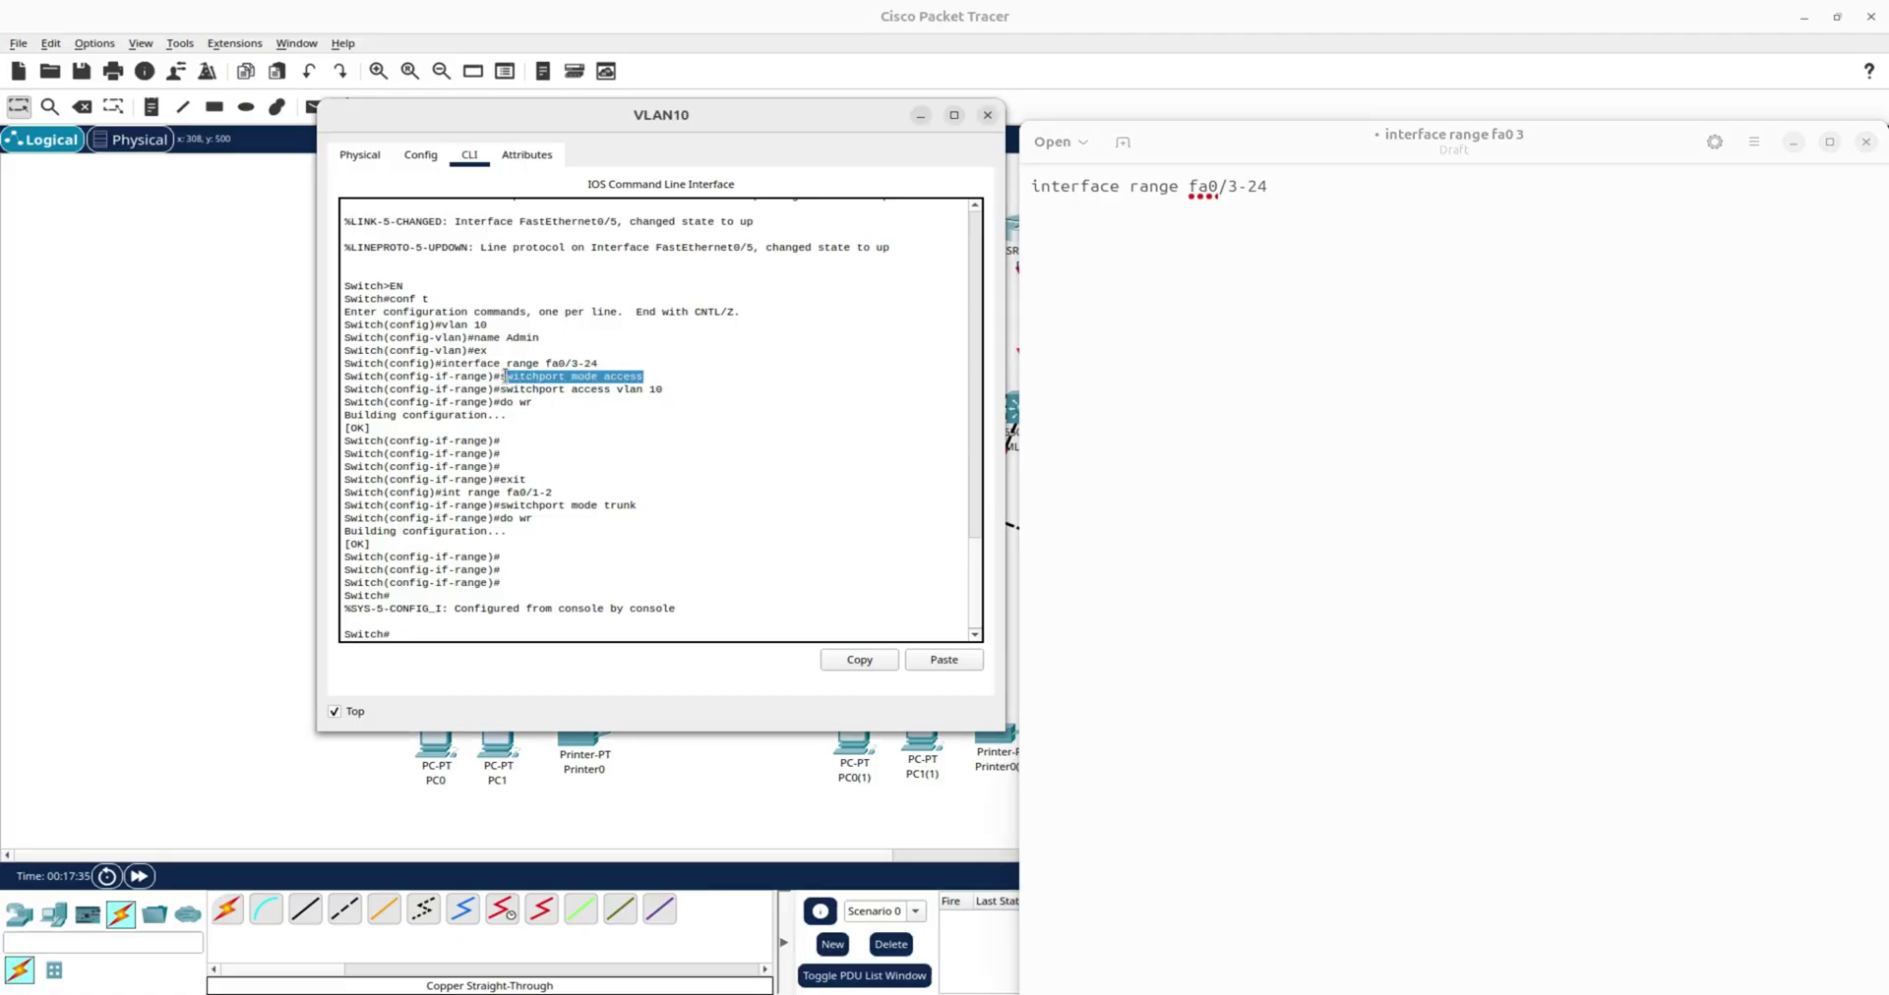
right_click(492, 372)
click(543, 386)
click(1208, 264)
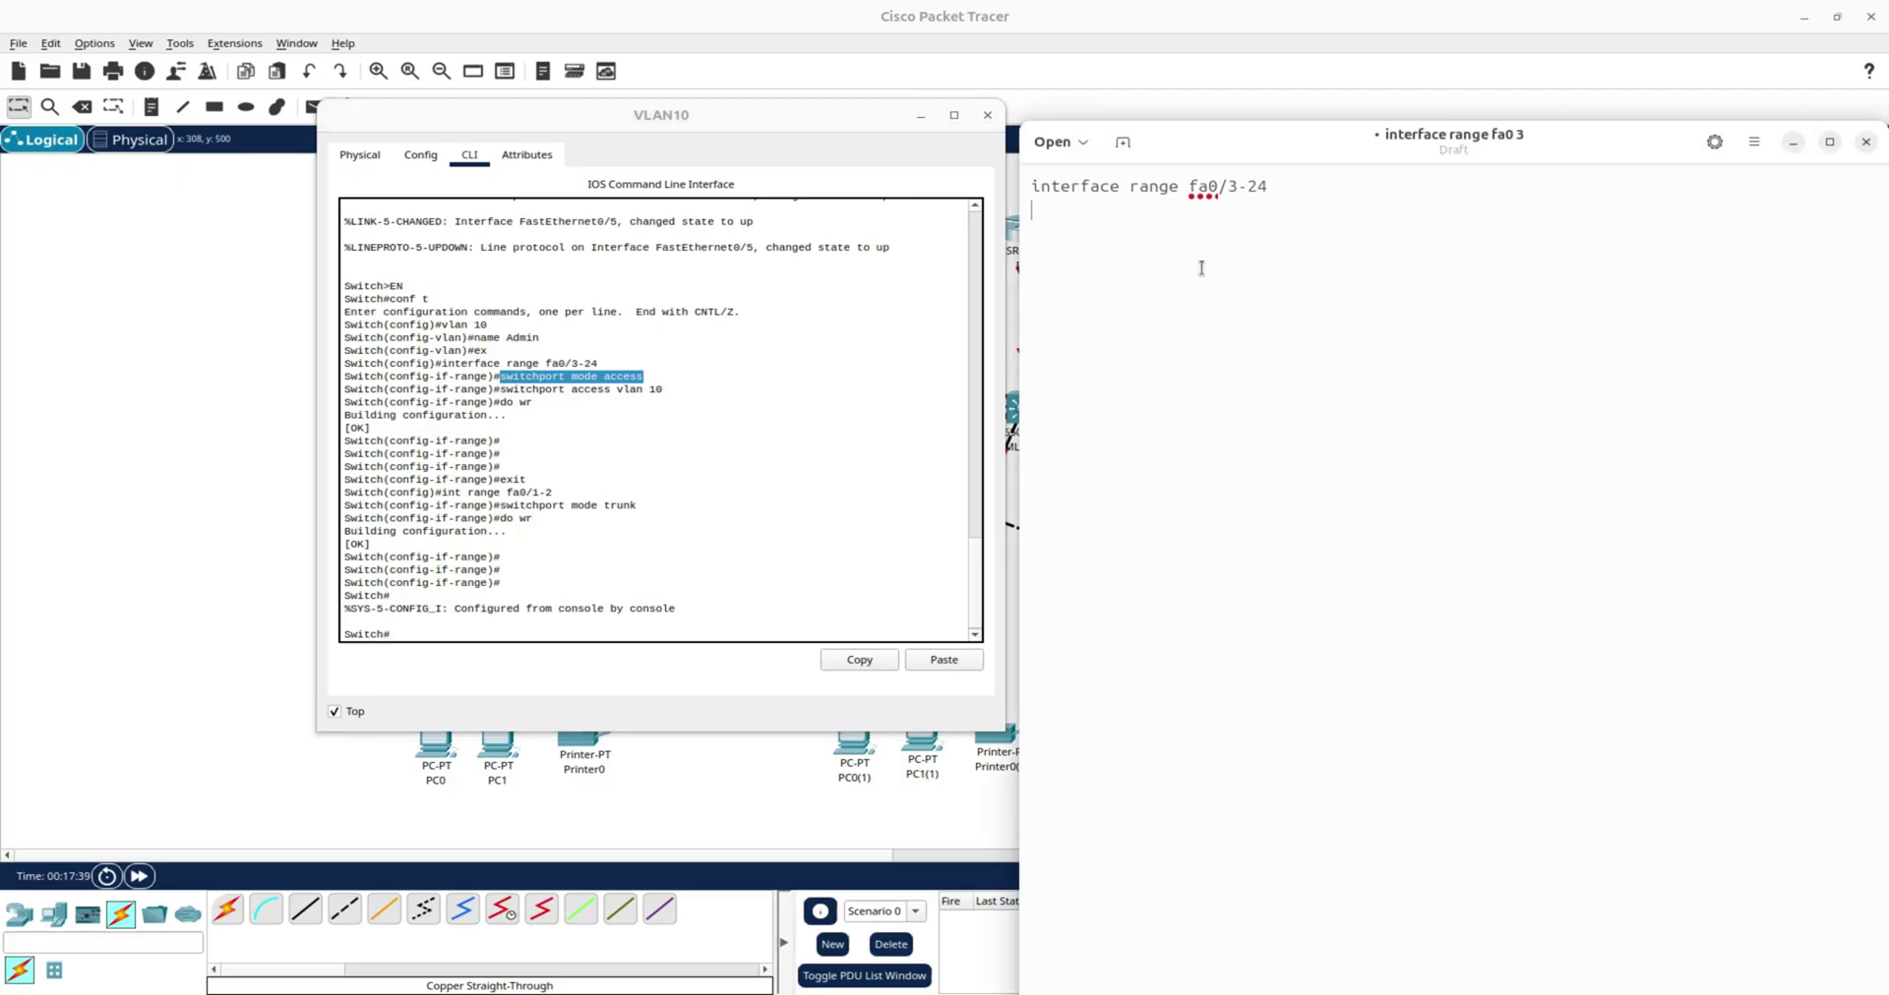
key(ctrl+v)
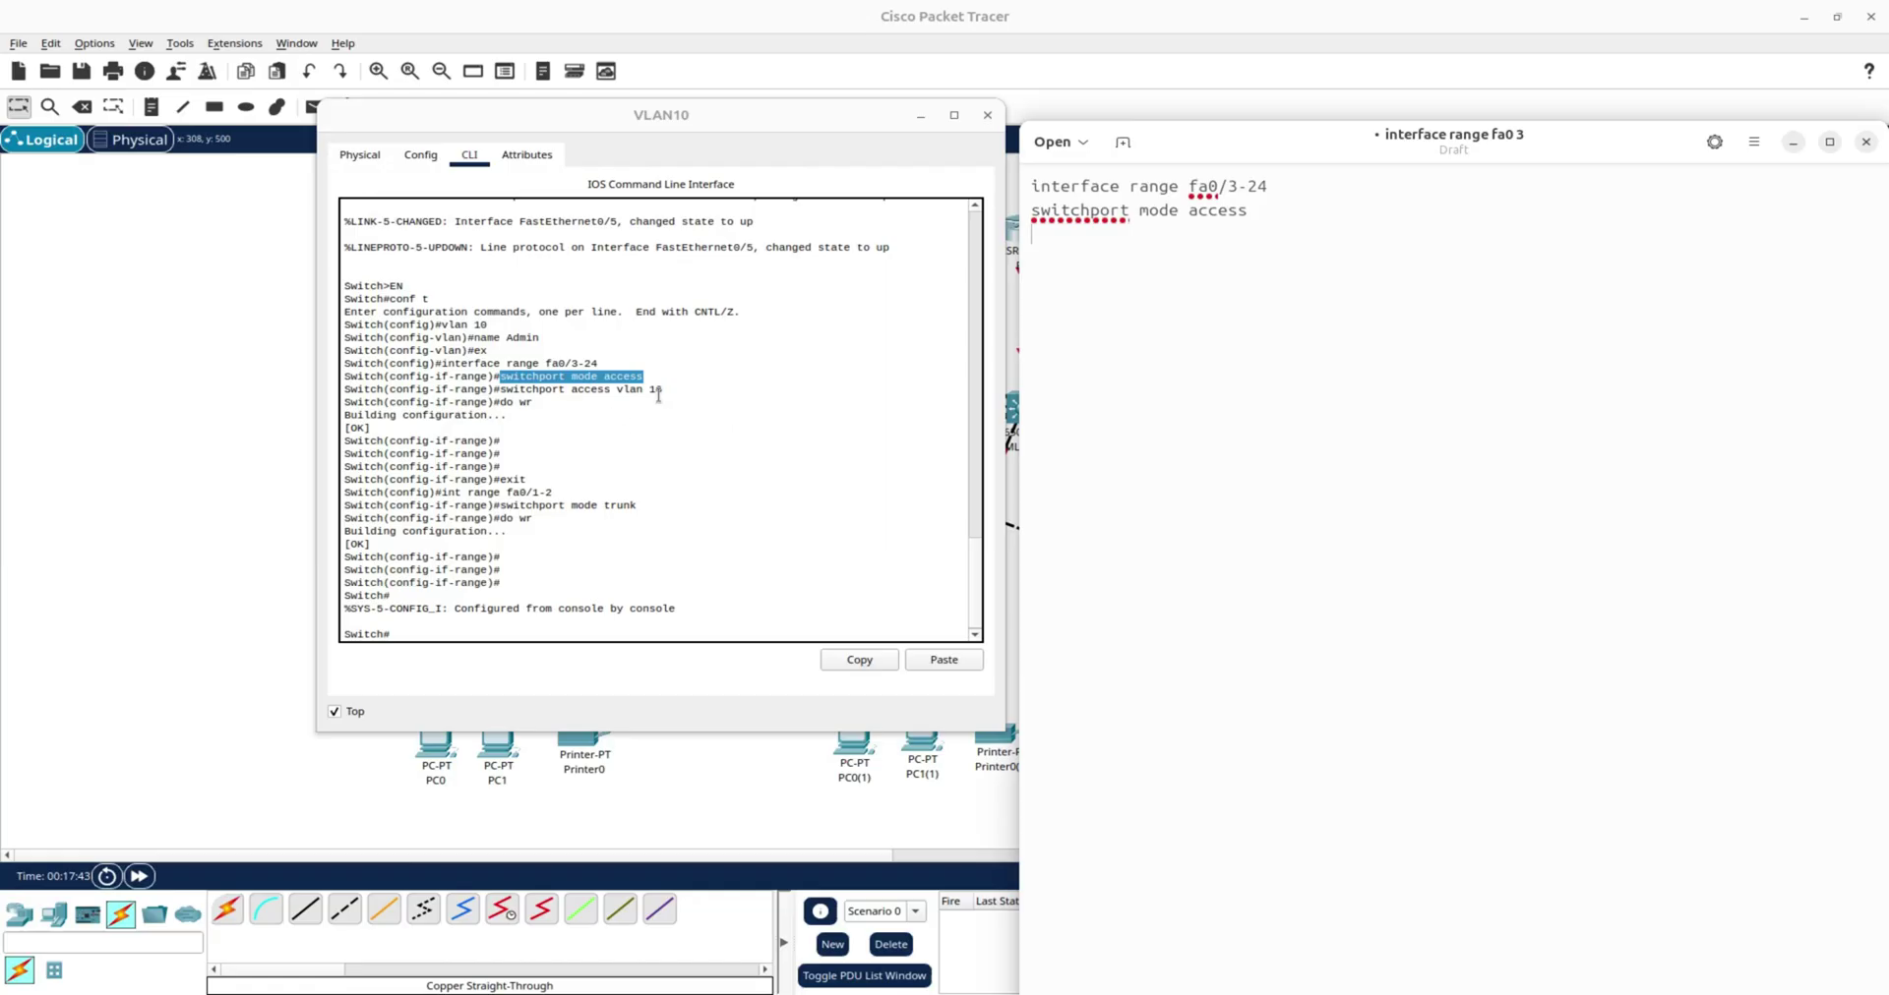
Copy the switchport access vlan 10 command into the text document and add an exit line below it.
drag(663, 391, 503, 392)
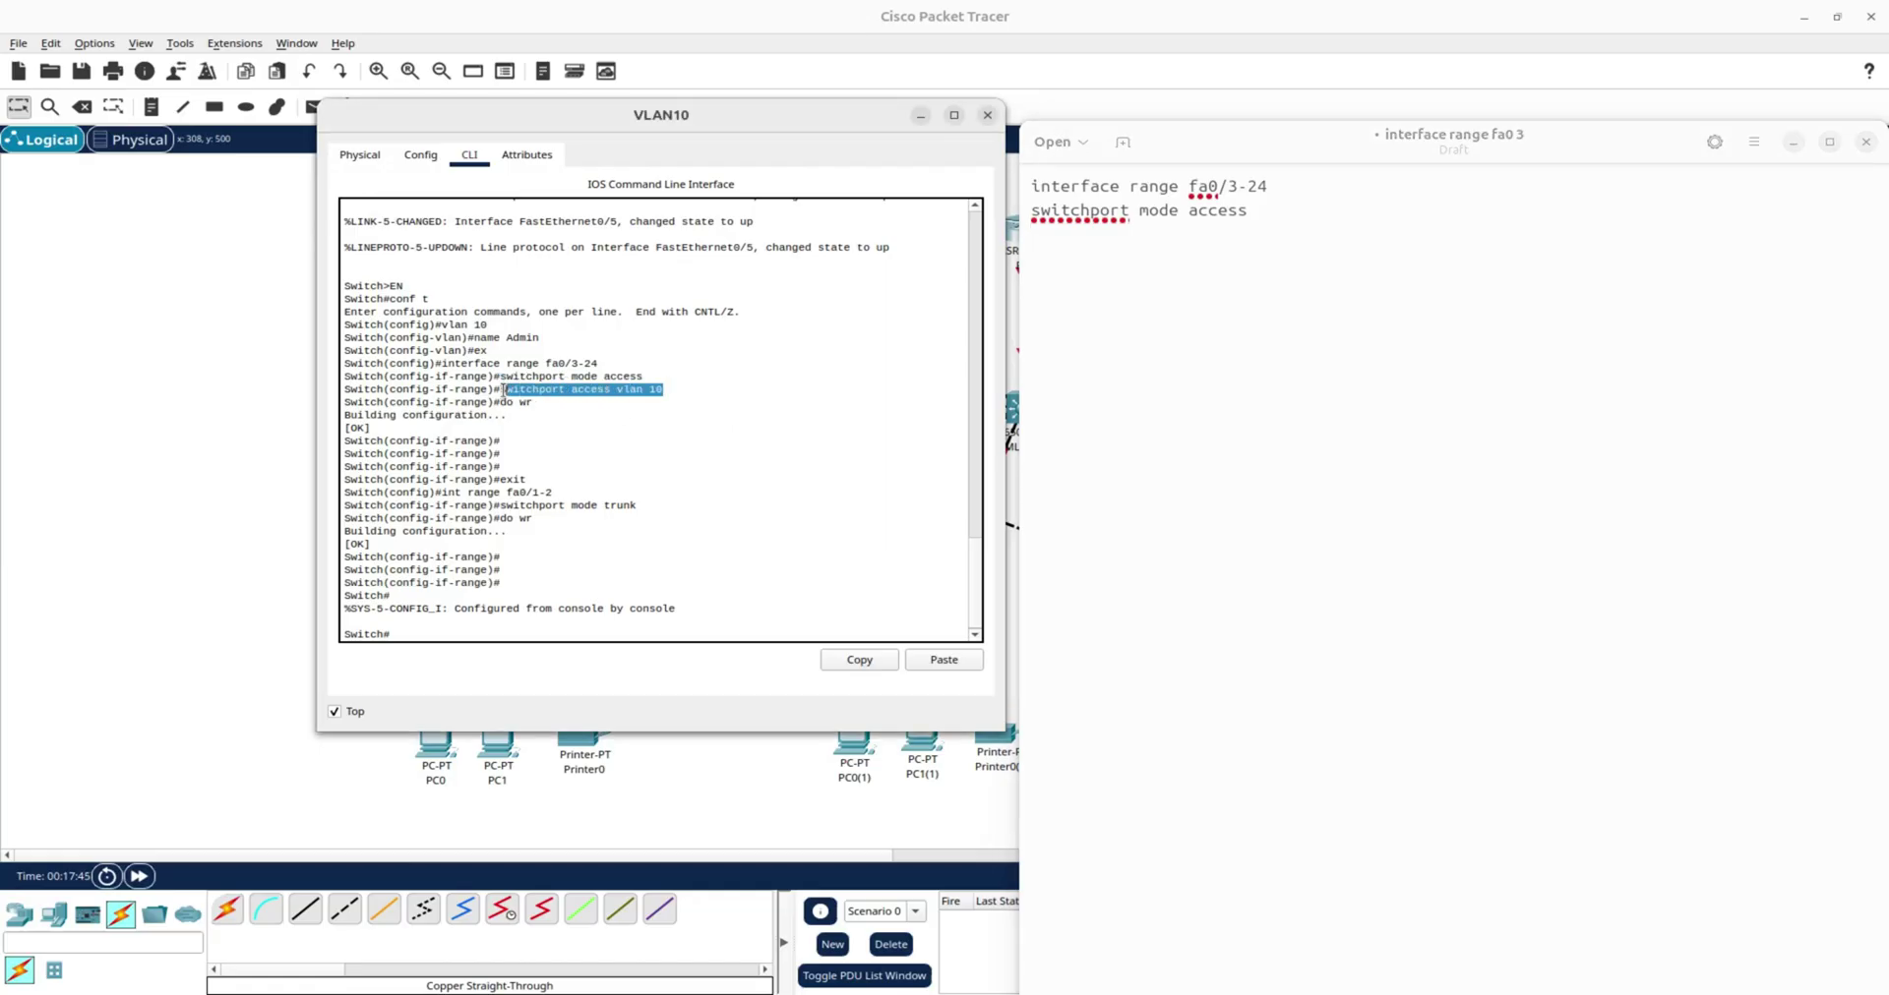
right_click(498, 389)
click(600, 402)
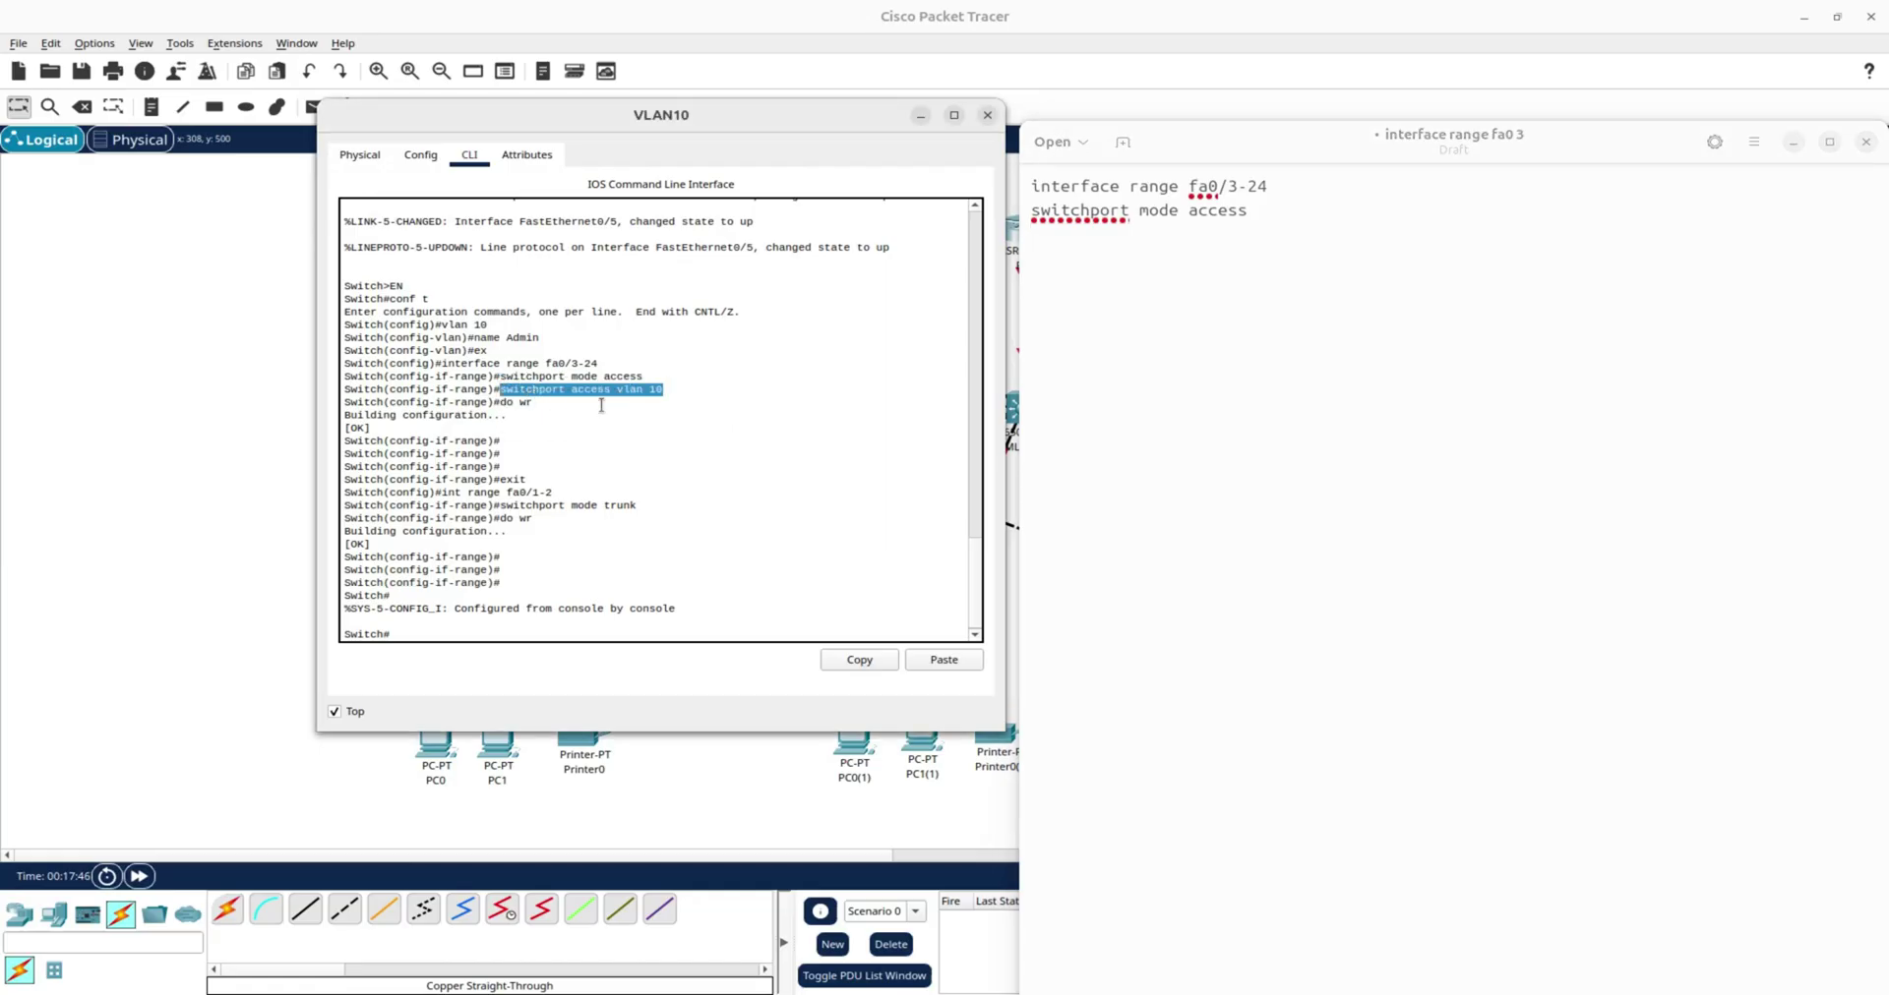
click(1149, 257)
key(ctrl+v)
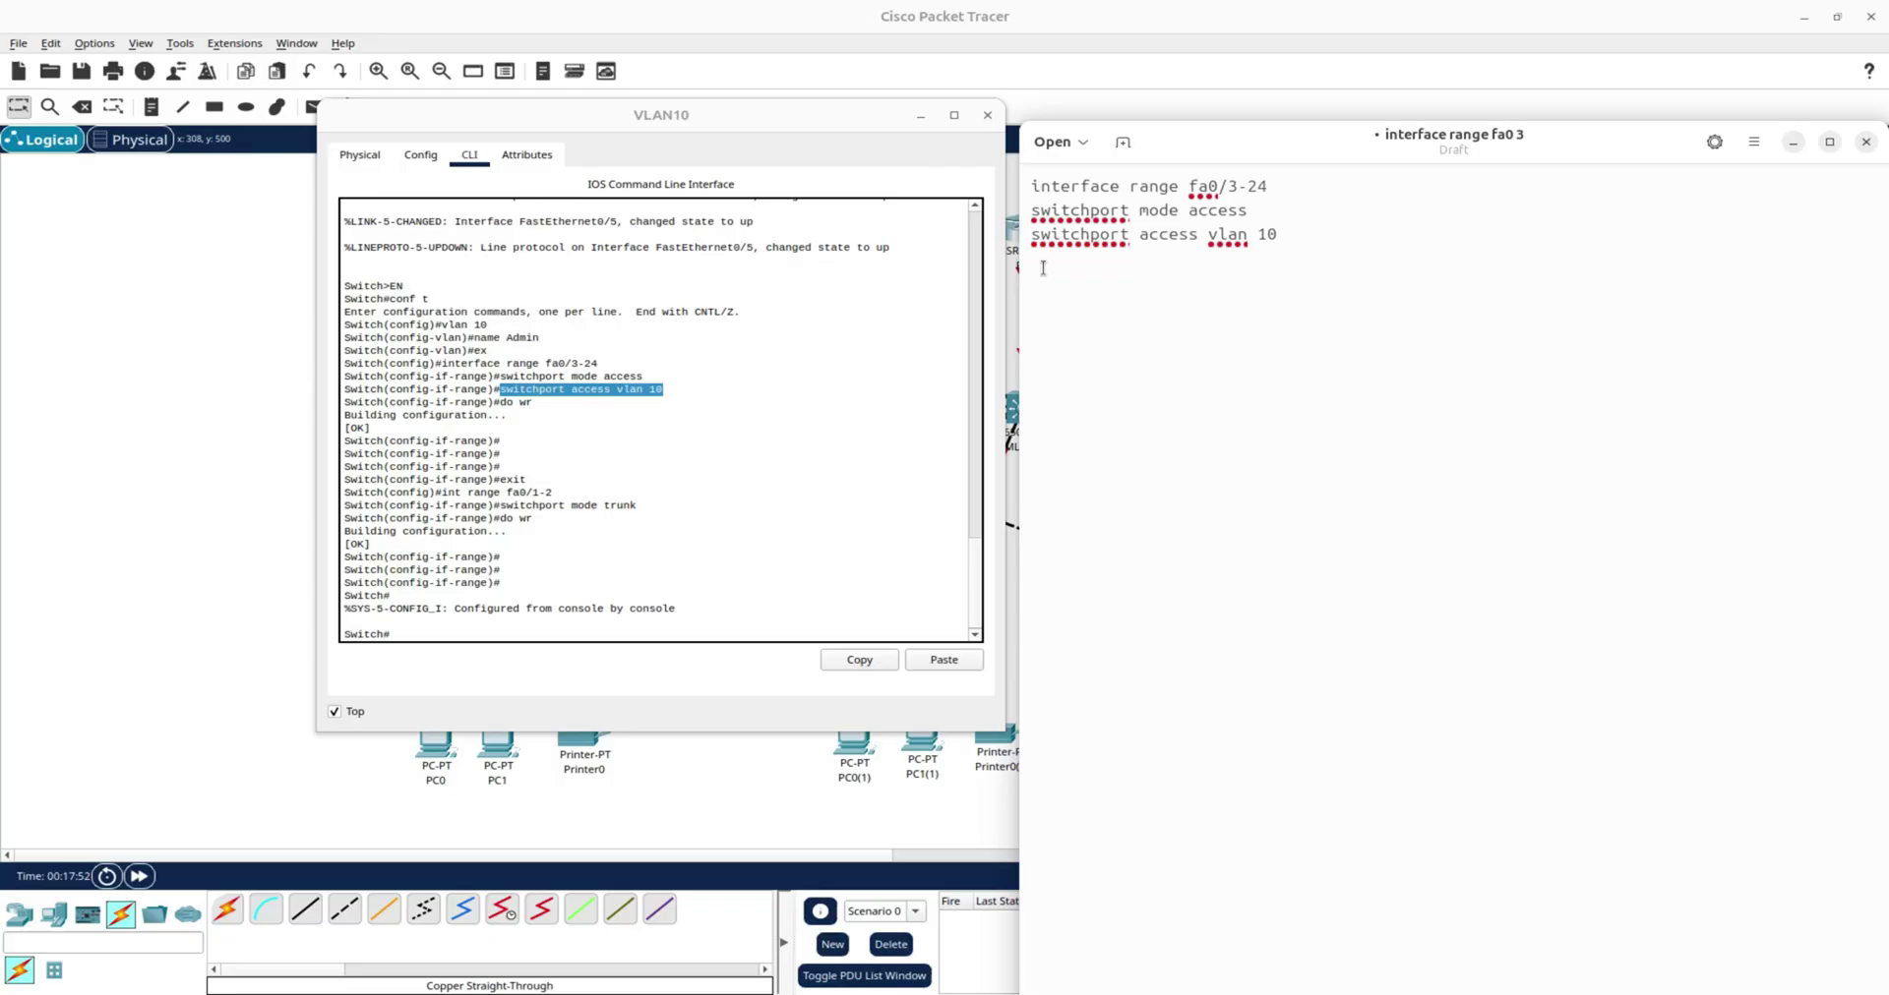
text(exit)
Copy the int range fa0/1-2 command into the text document, leaving a blank line below exit.
drag(553, 493, 444, 494)
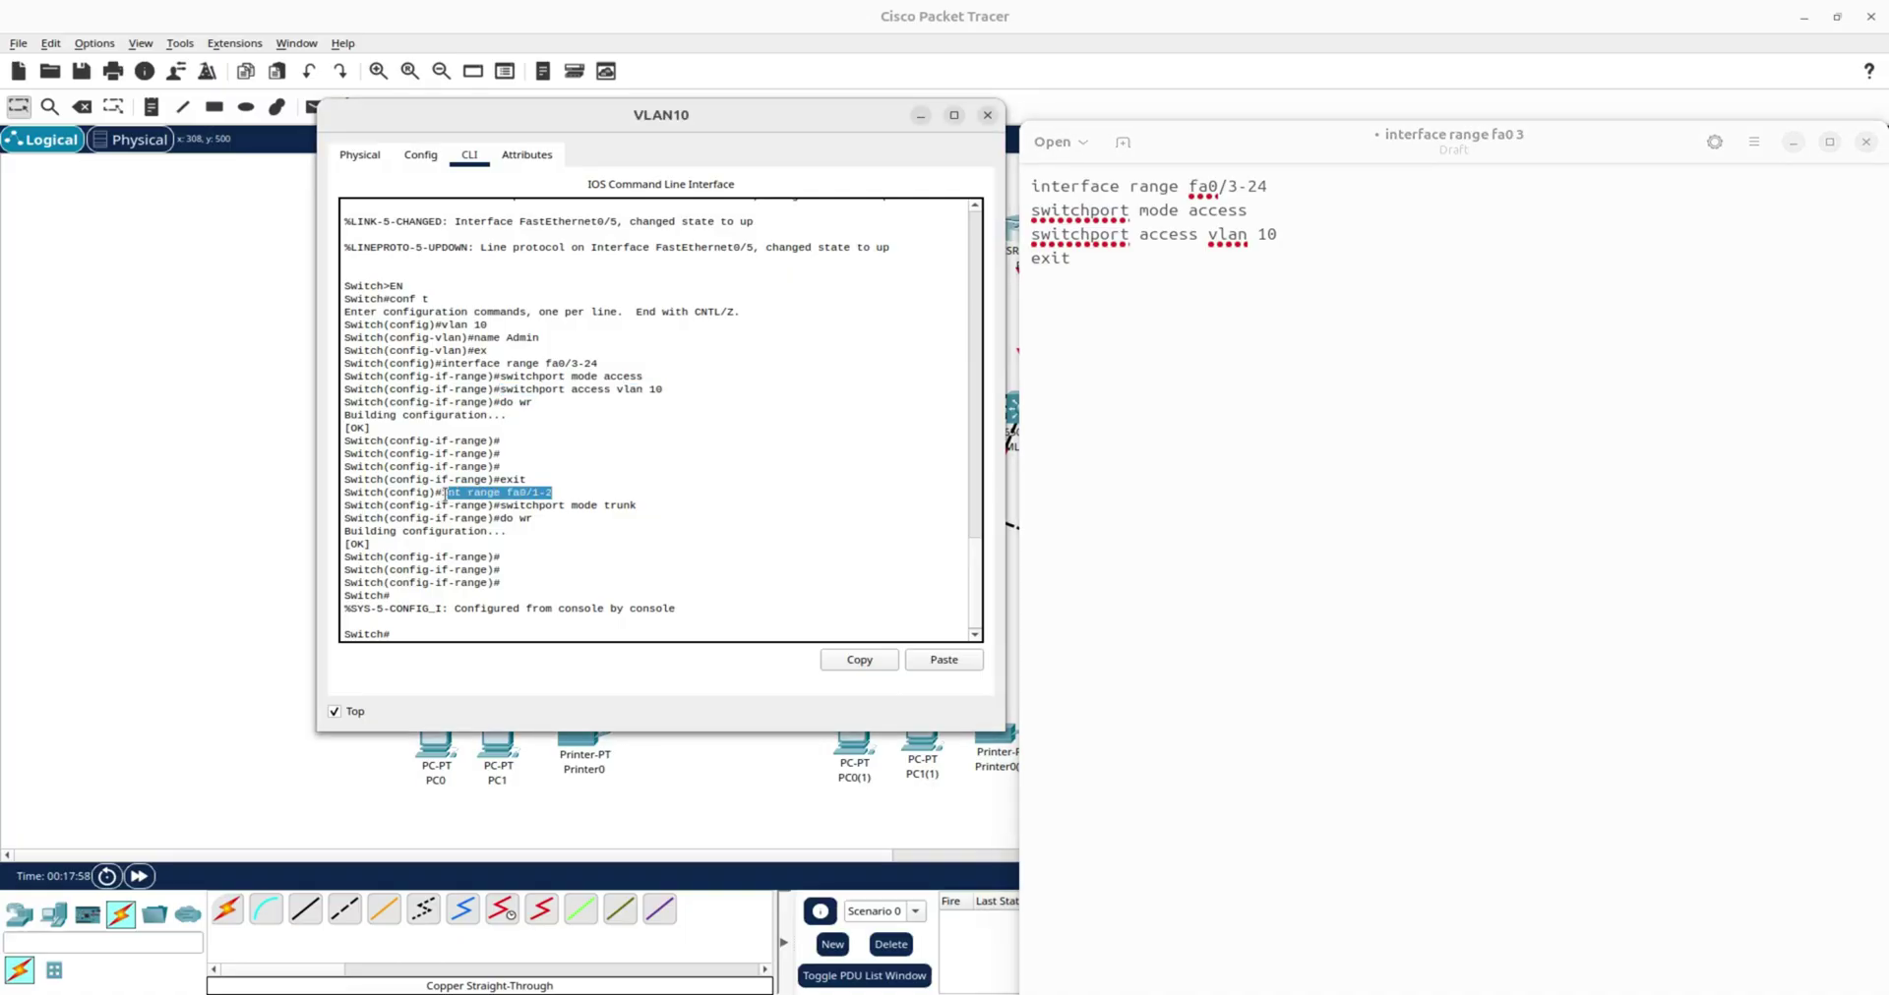
right_click(445, 494)
click(488, 503)
click(1083, 307)
right_click(1076, 306)
click(1131, 389)
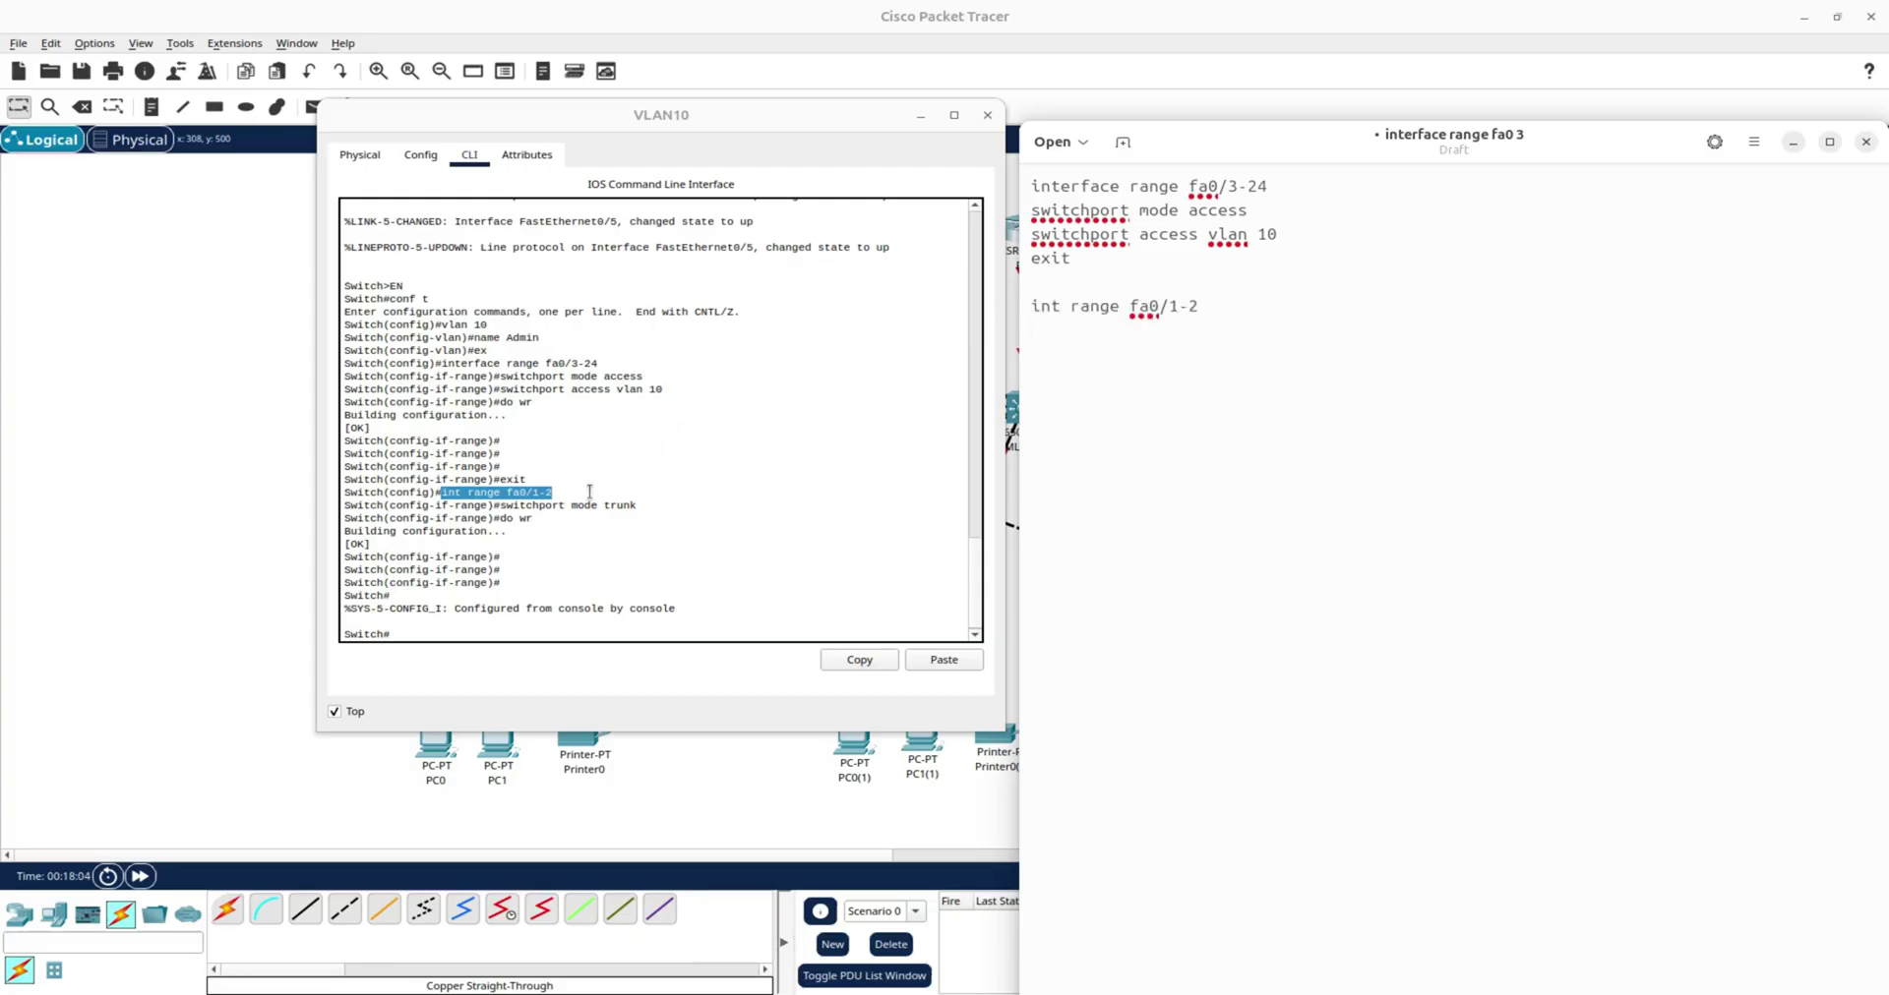
Copy the switchport mode trunk command below int range fa0/1-2 in the text document and add a do wr line.
click(504, 510)
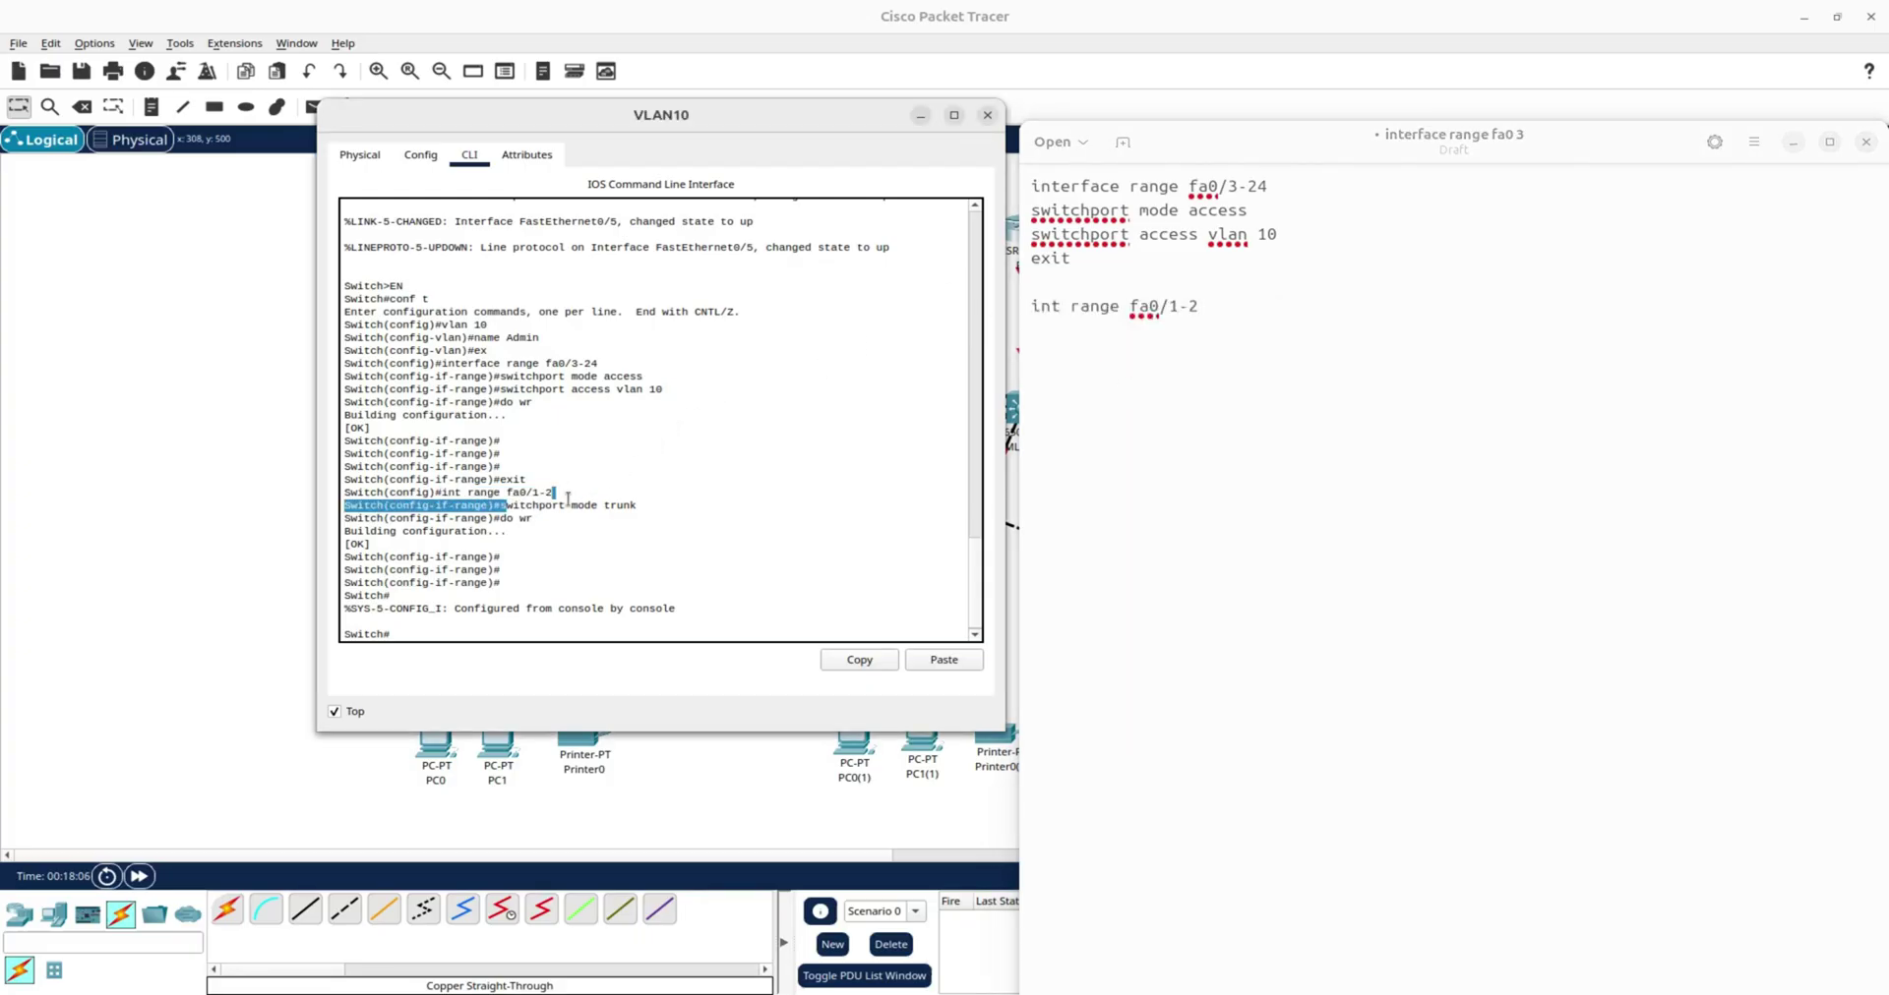
triple_click(519, 518)
shift+click(502, 507)
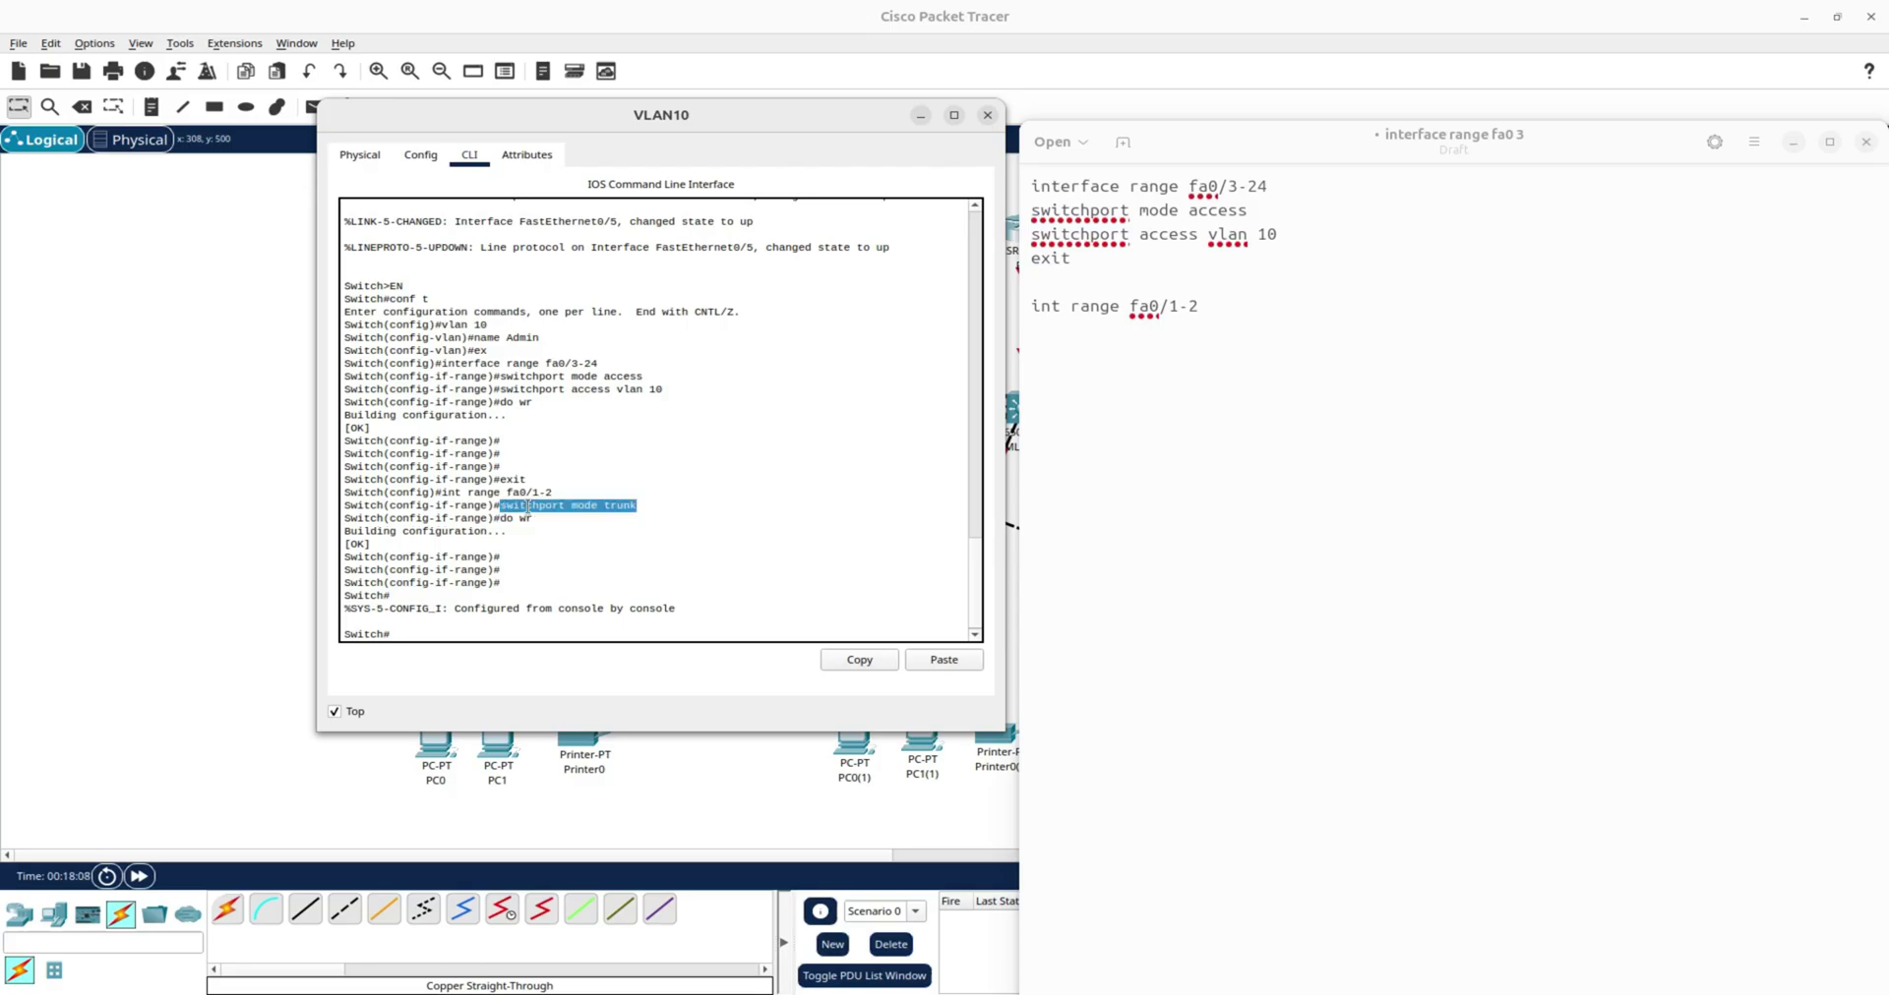
right_click(526, 504)
click(581, 535)
click(1035, 407)
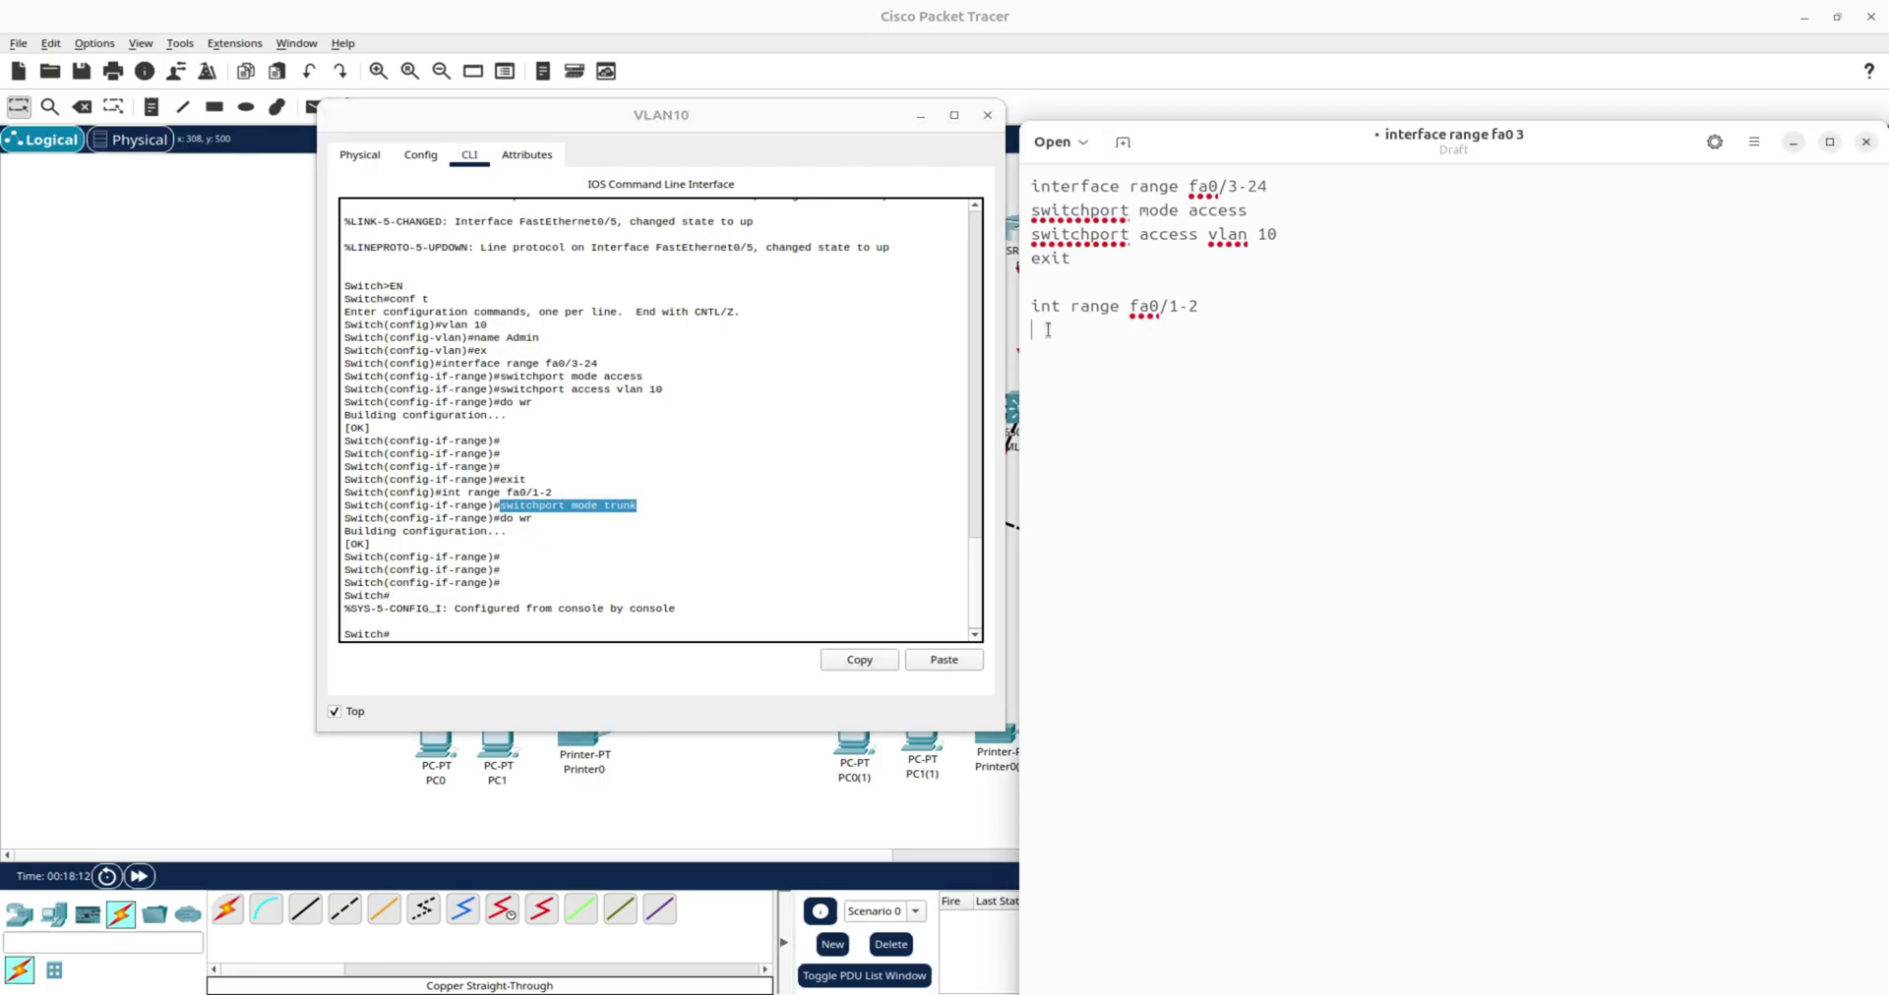
key(ctrl+v)
key(Return)
text(do wr)
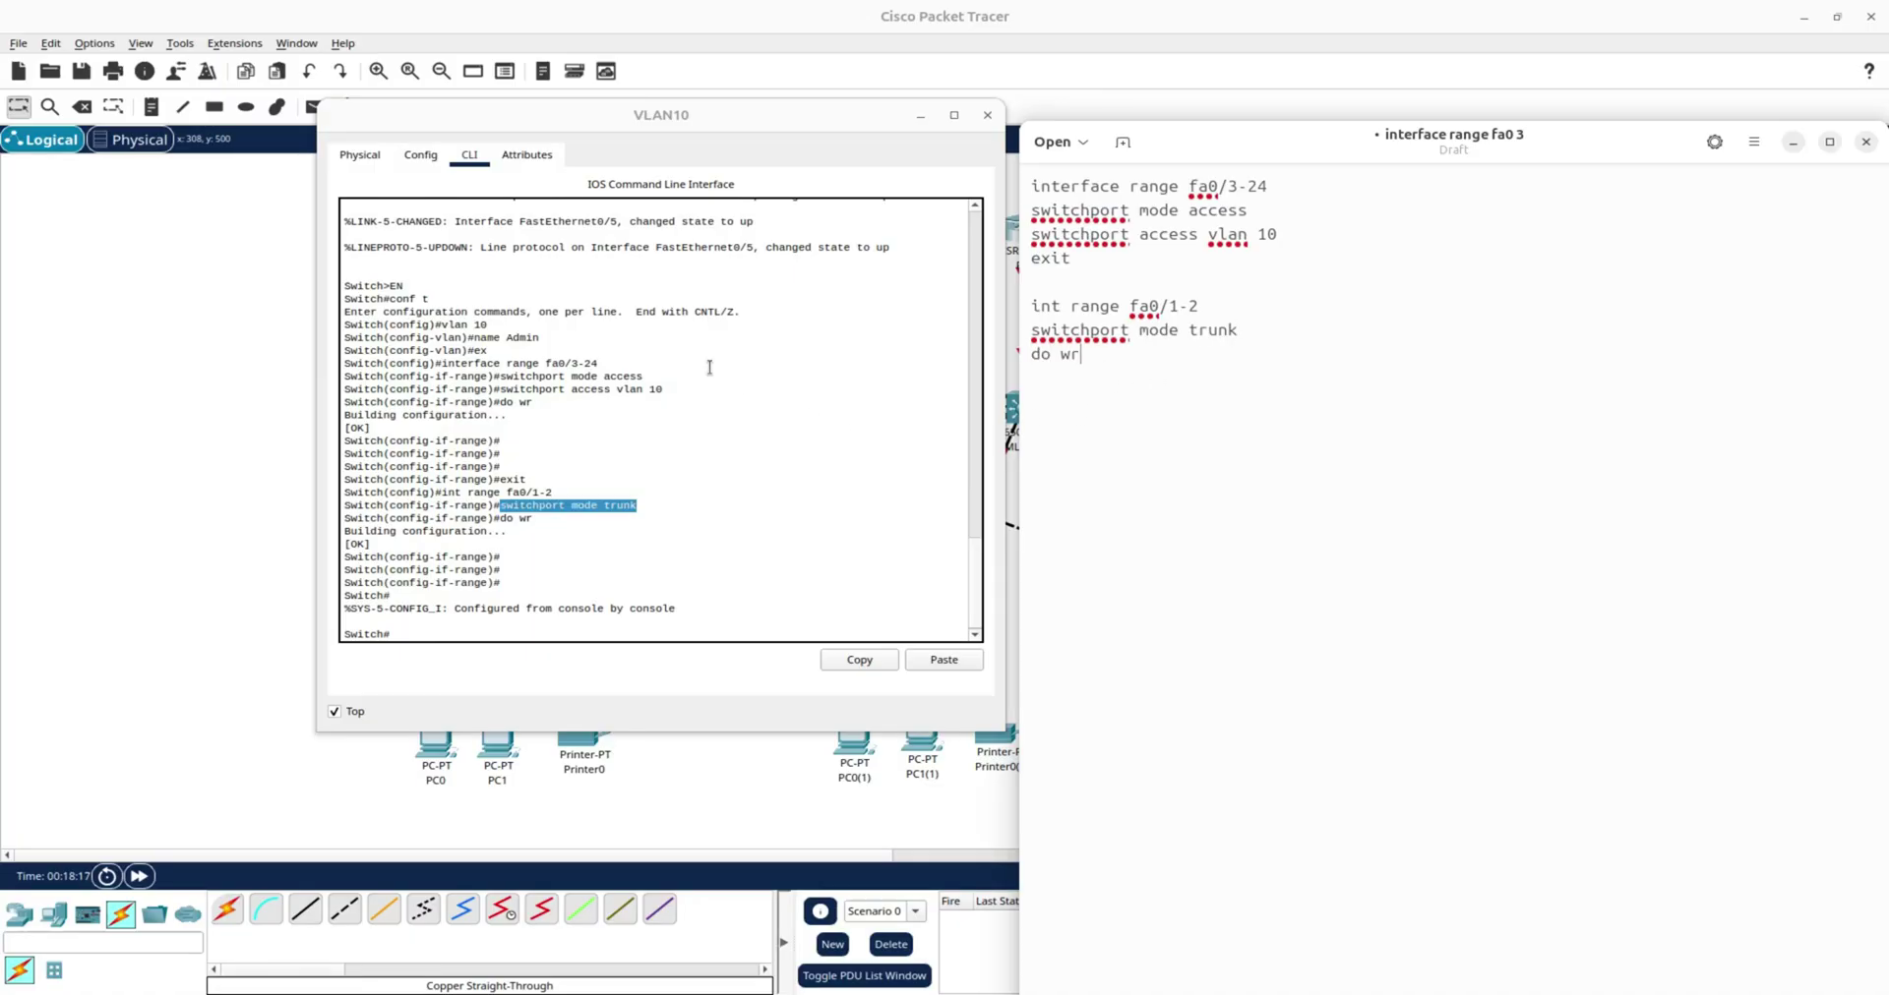
scroll(639, 360, up, 2)
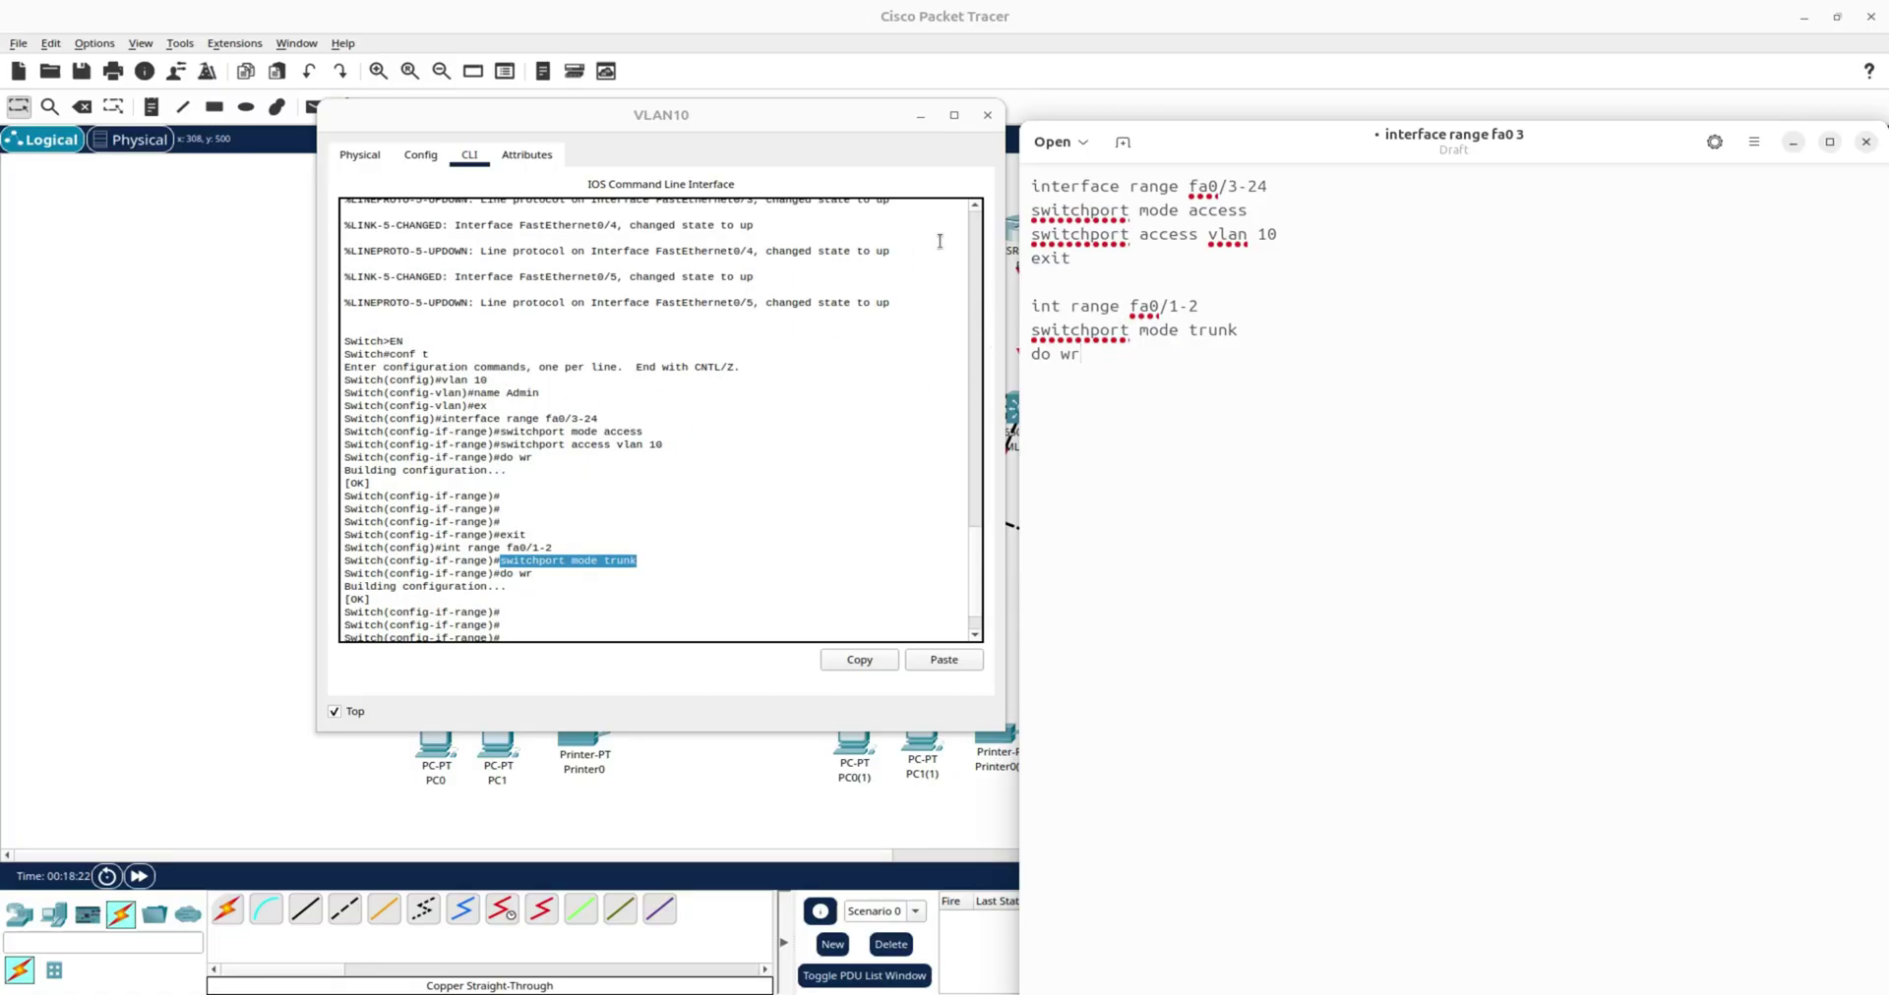
Close the VLAN10 switch's window and change the access VLAN number to 20 in the text document.
click(352, 712)
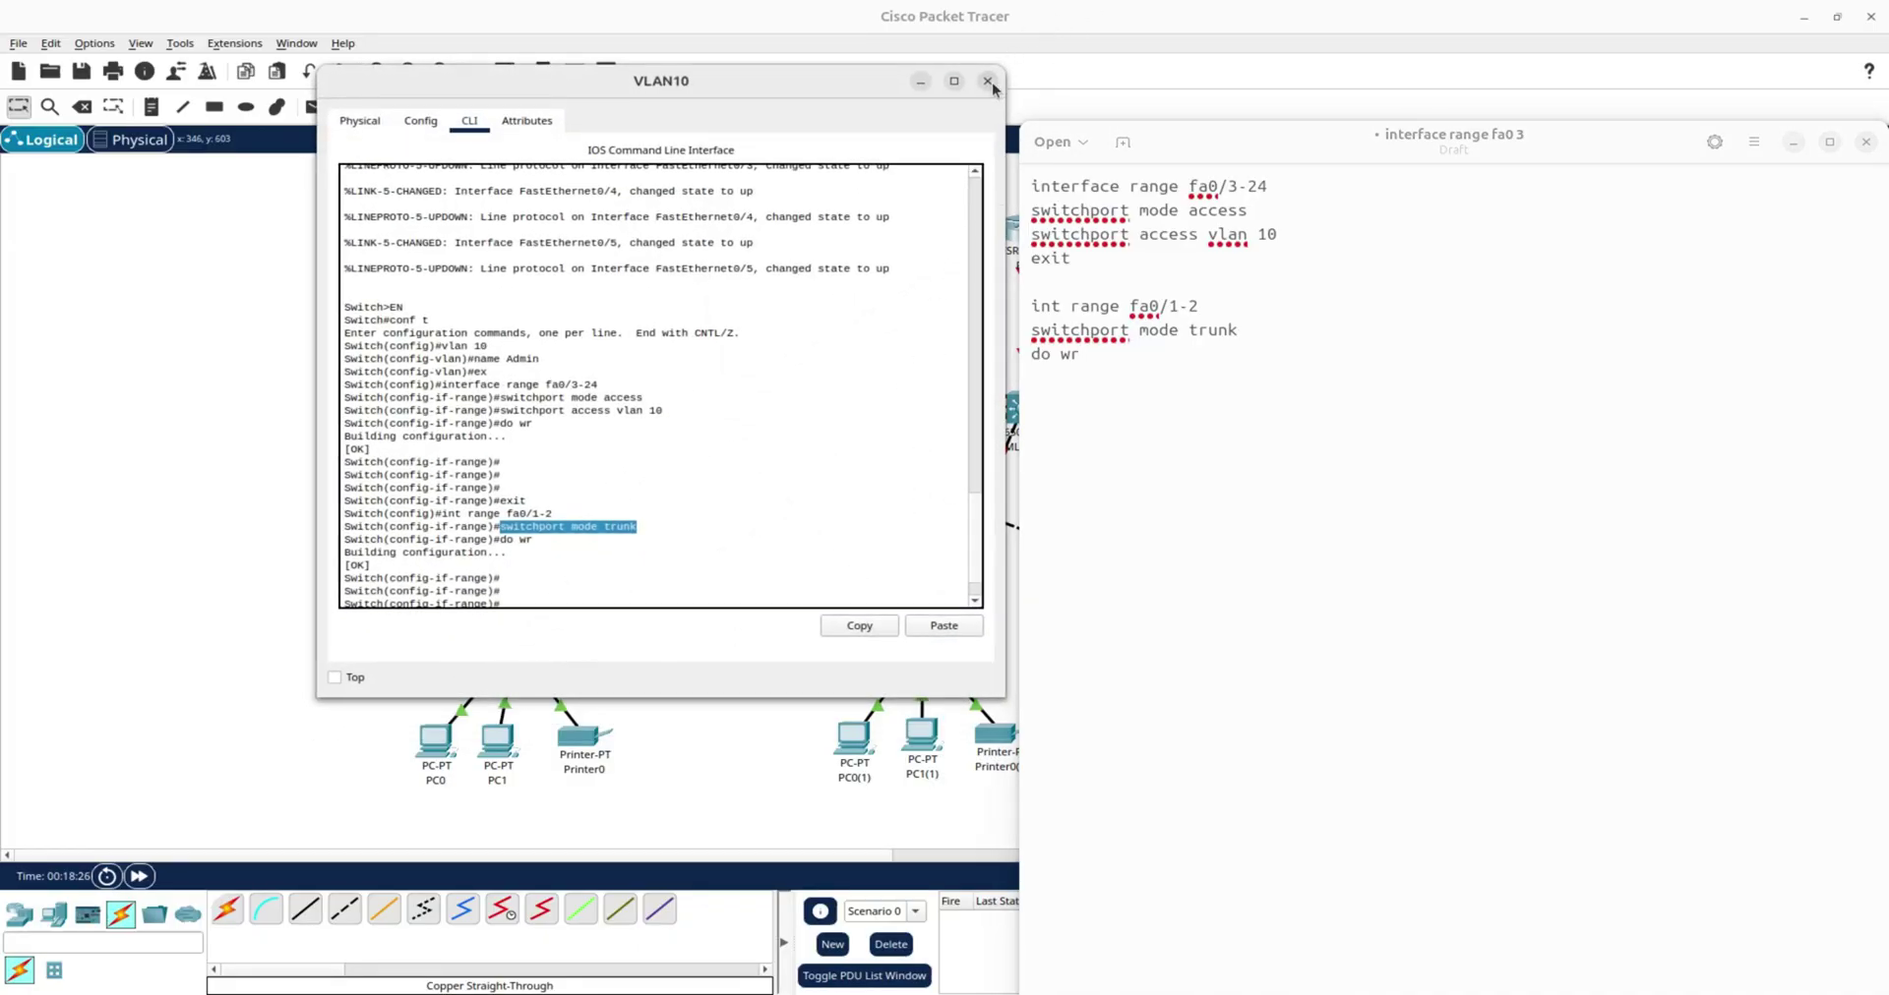
click(987, 82)
drag(1351, 163, 1420, 152)
drag(1350, 225, 1325, 225)
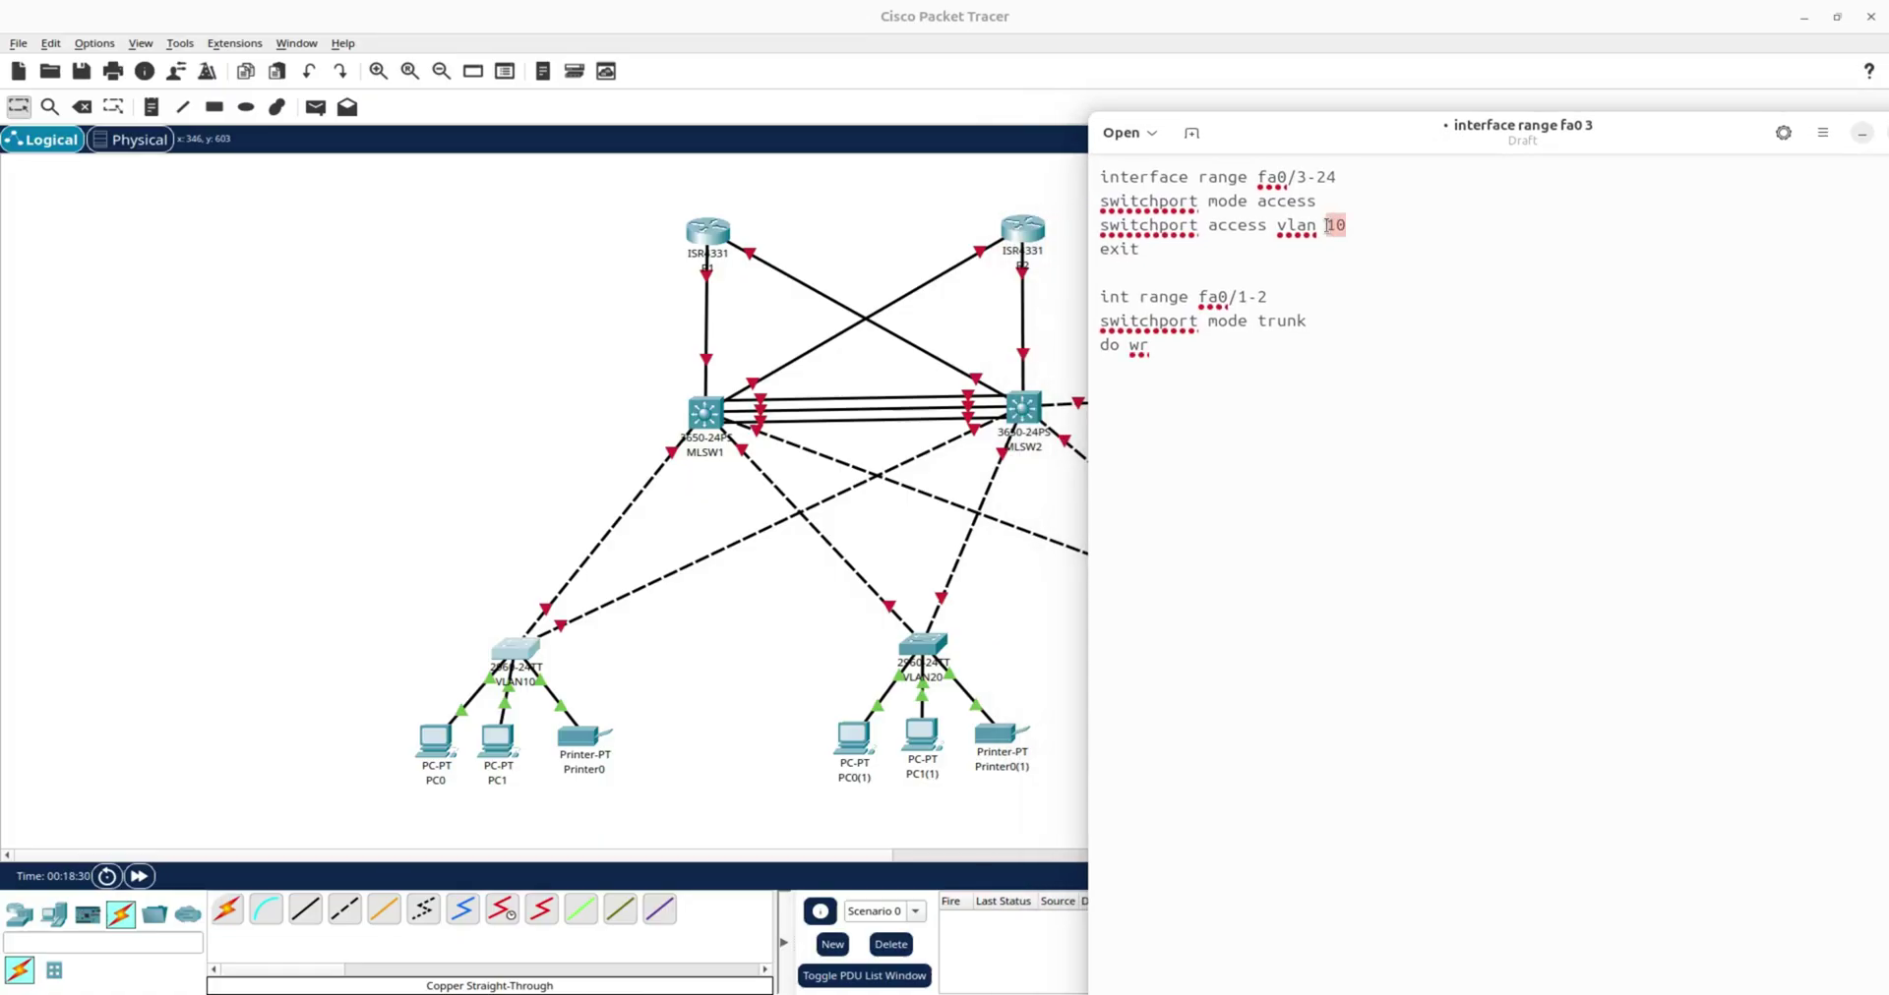
text(20)
Copy the full command block from interface range fa0/3-24 through do wr in the text document.
drag(1240, 350, 1095, 185)
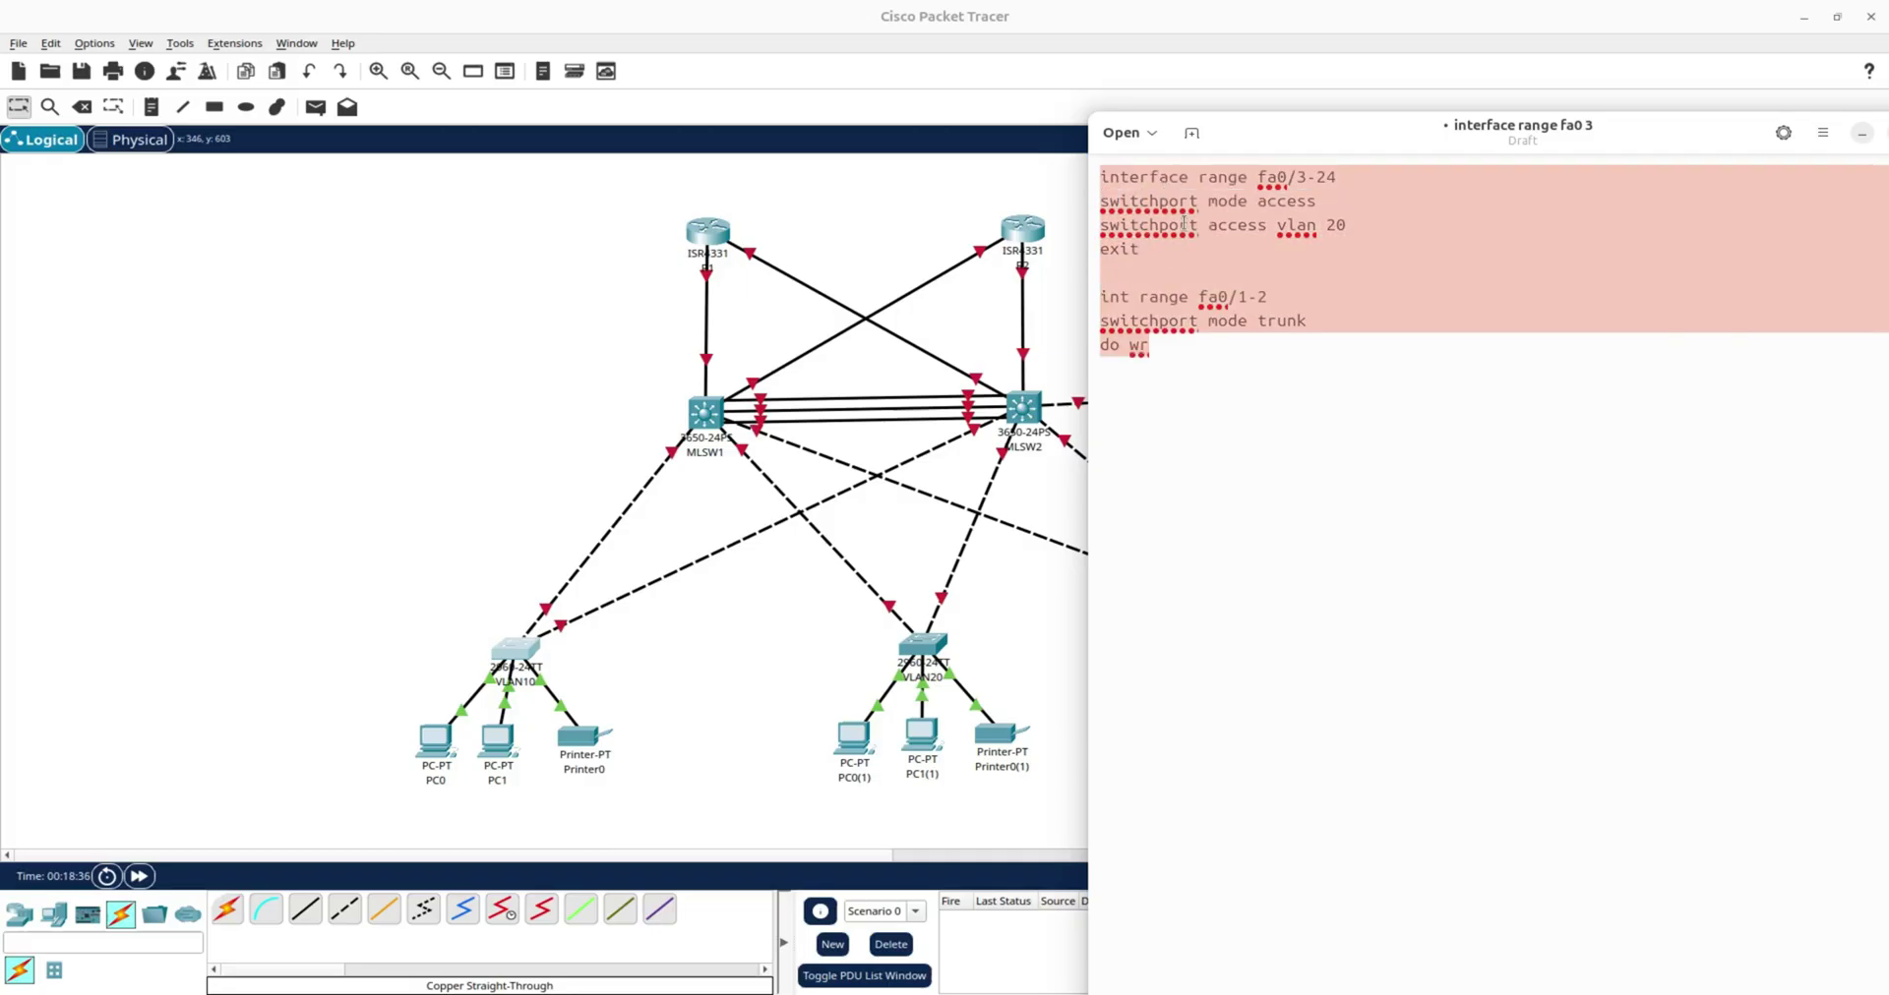
click(1180, 296)
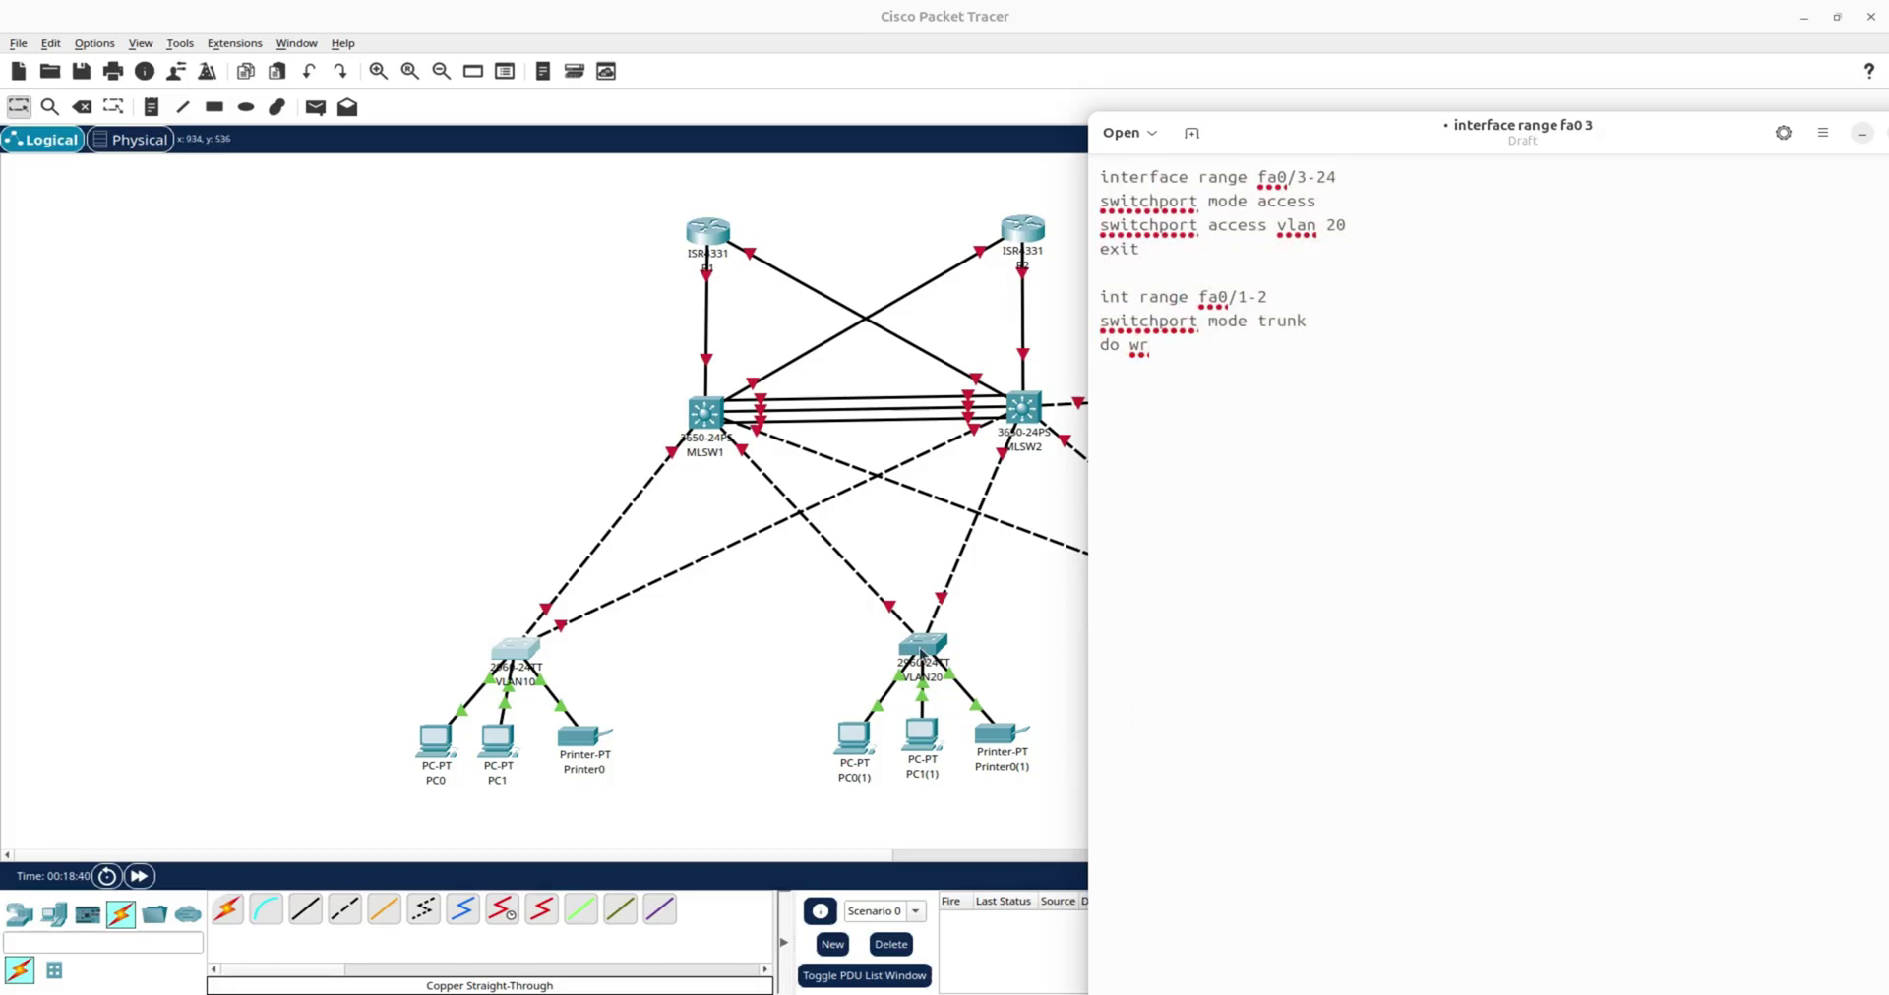
drag(1211, 393, 1096, 177)
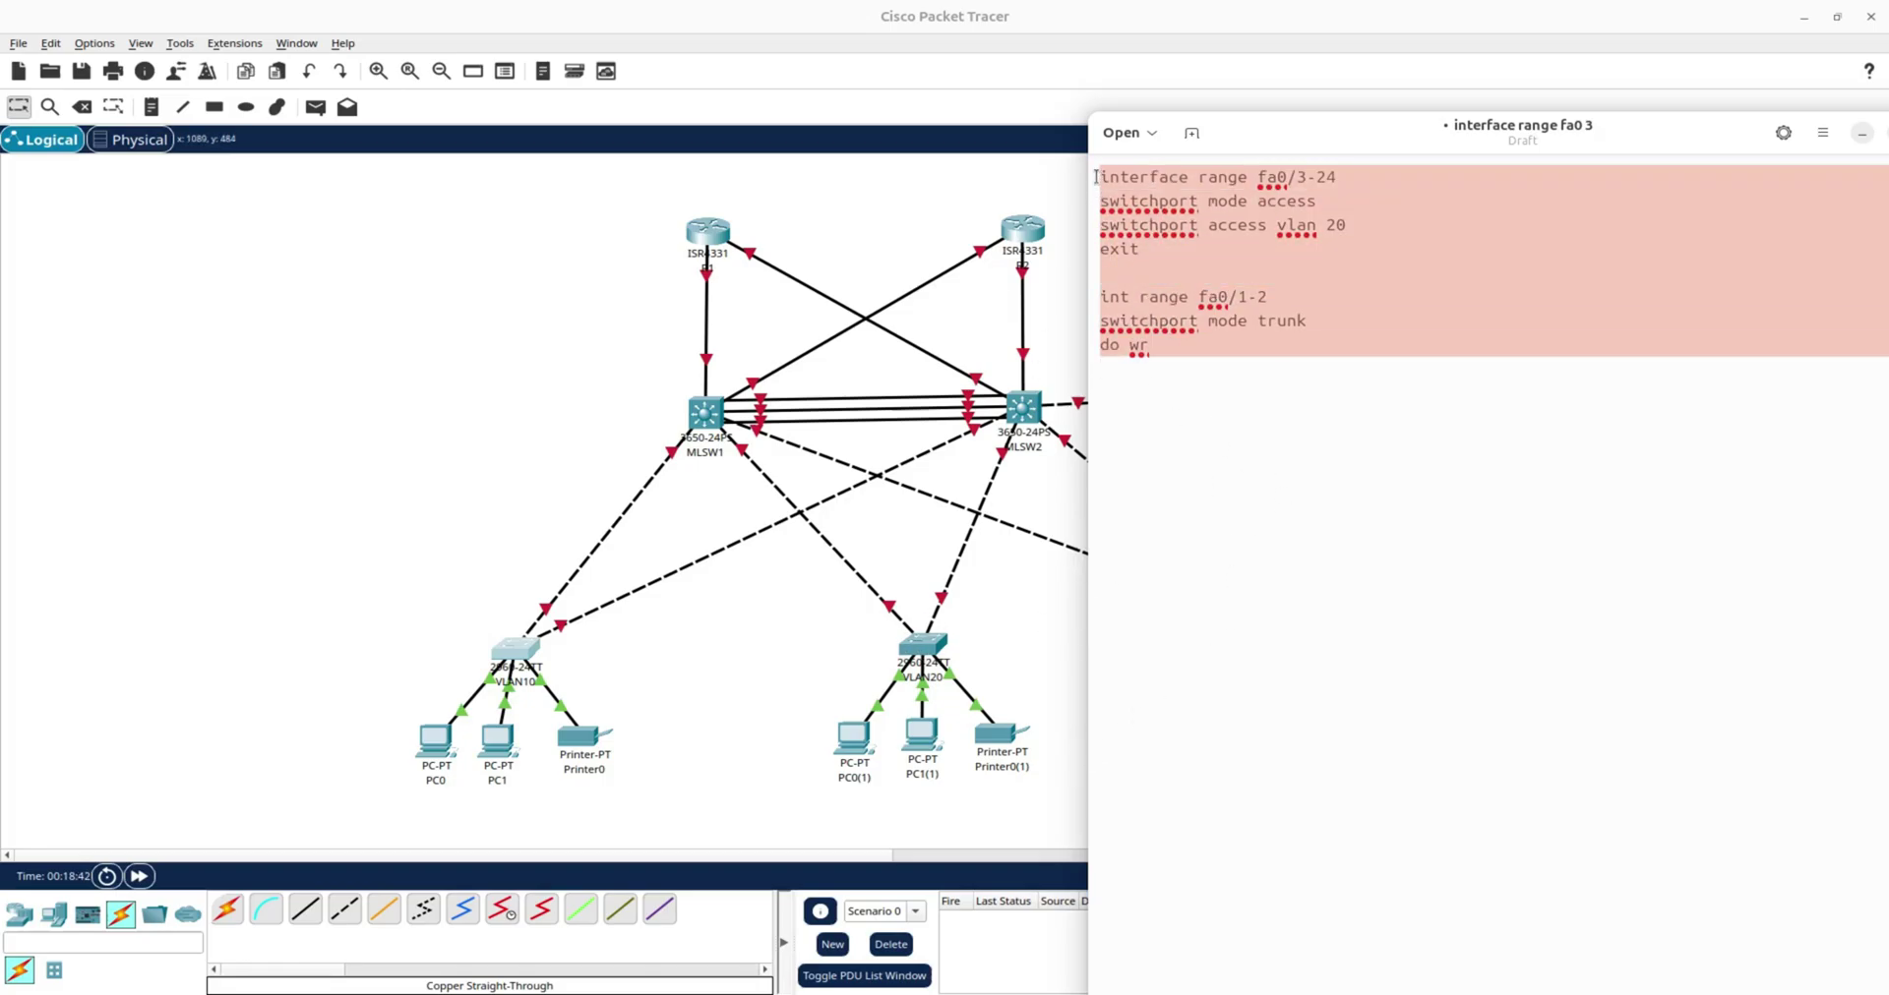
right_click(1130, 164)
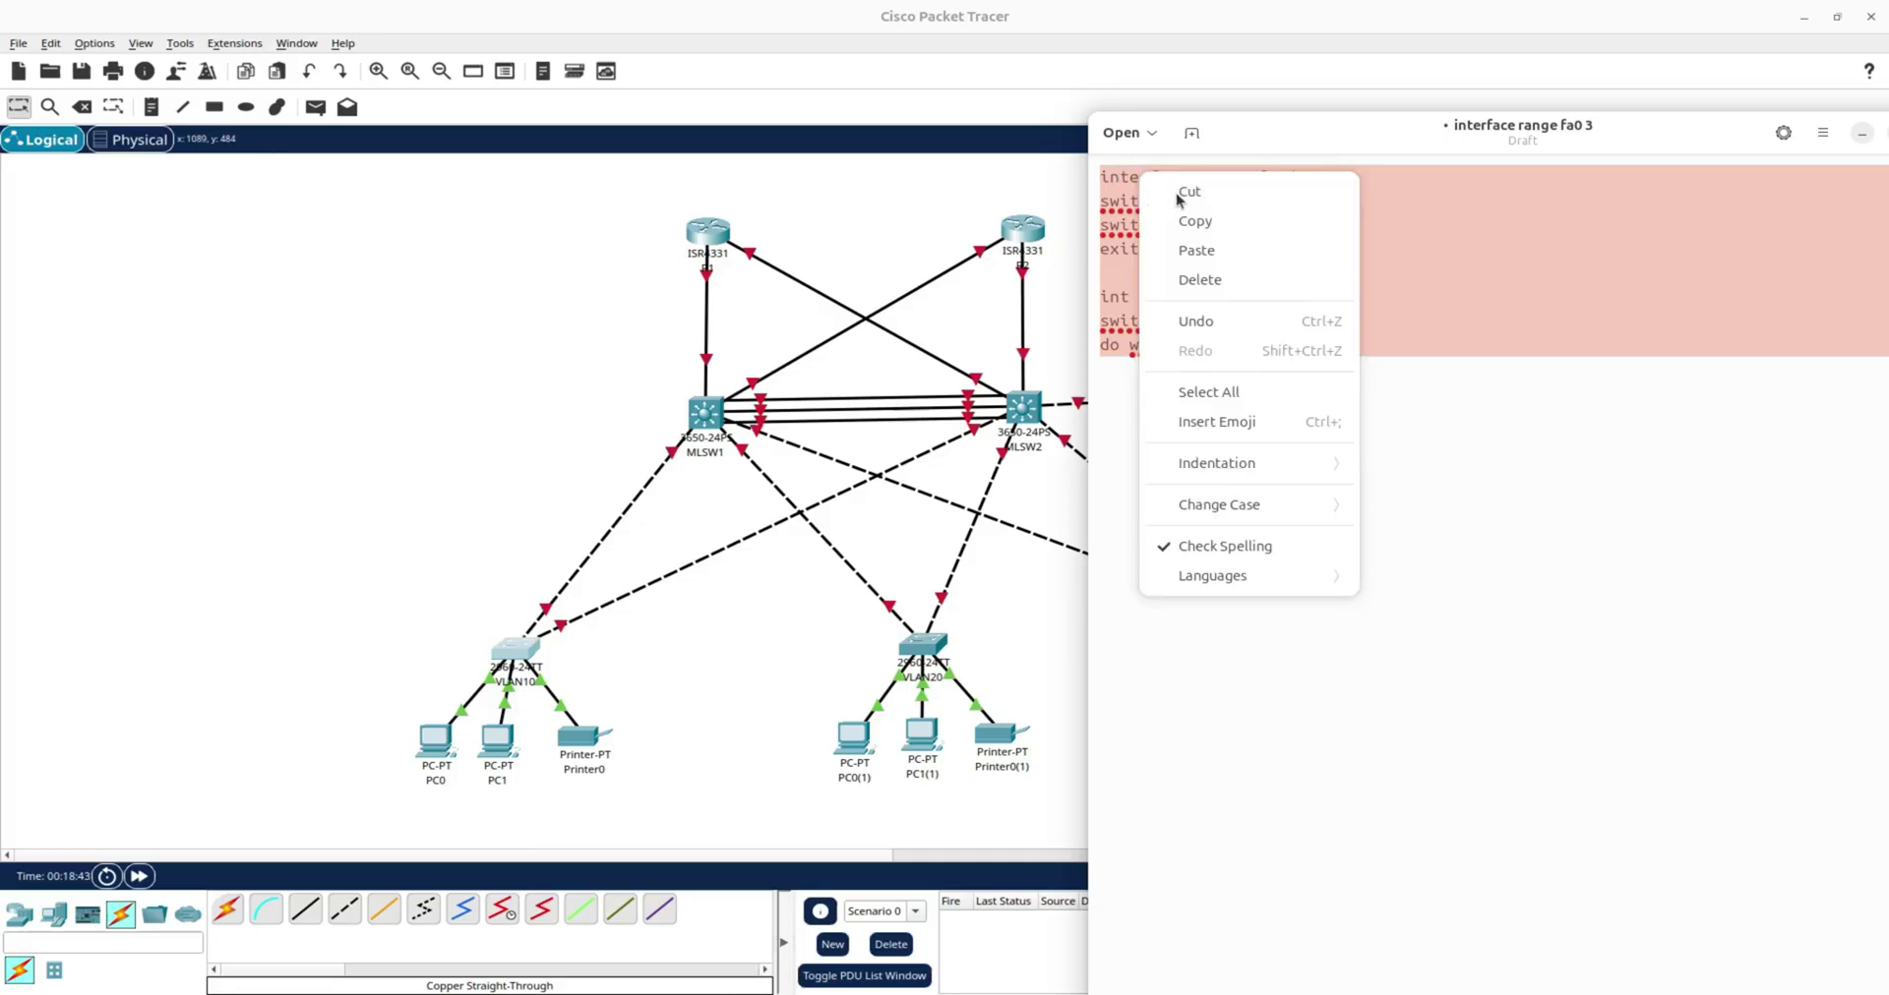
click(1235, 224)
Open the VLAN20 switch's command line and enter global configuration mode with en and conf t.
click(922, 649)
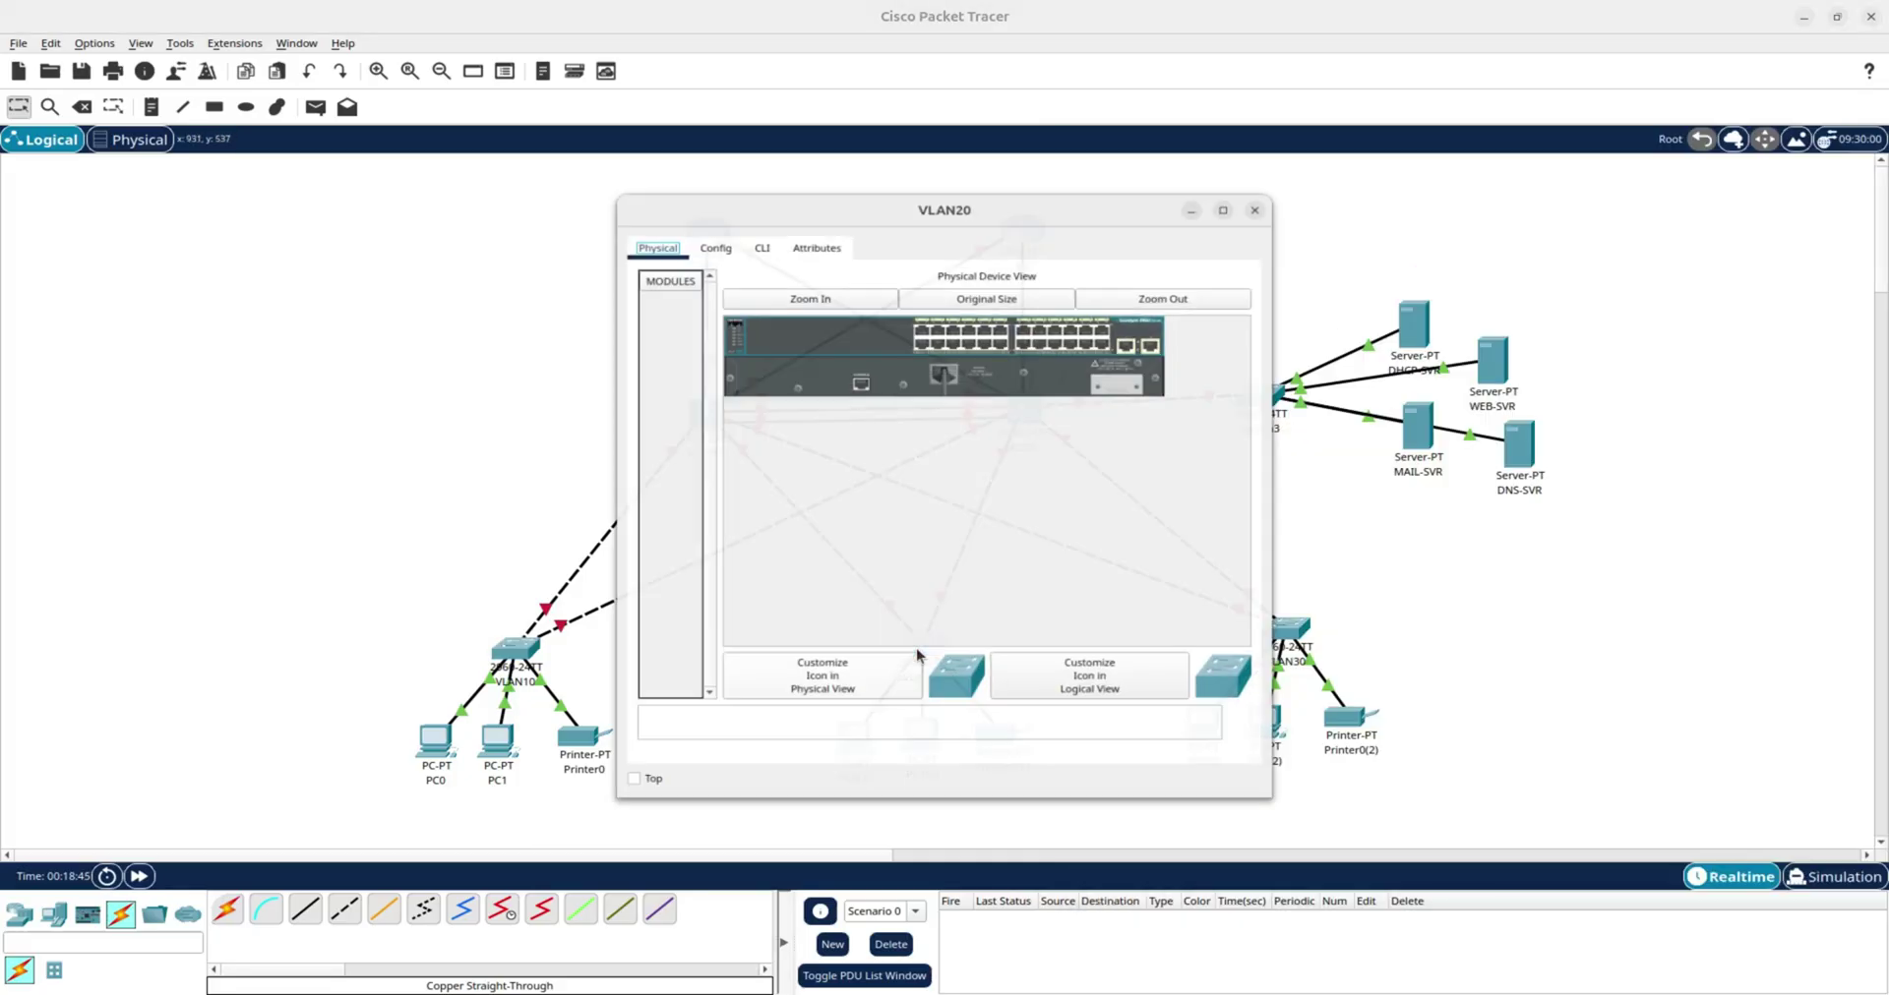
click(753, 220)
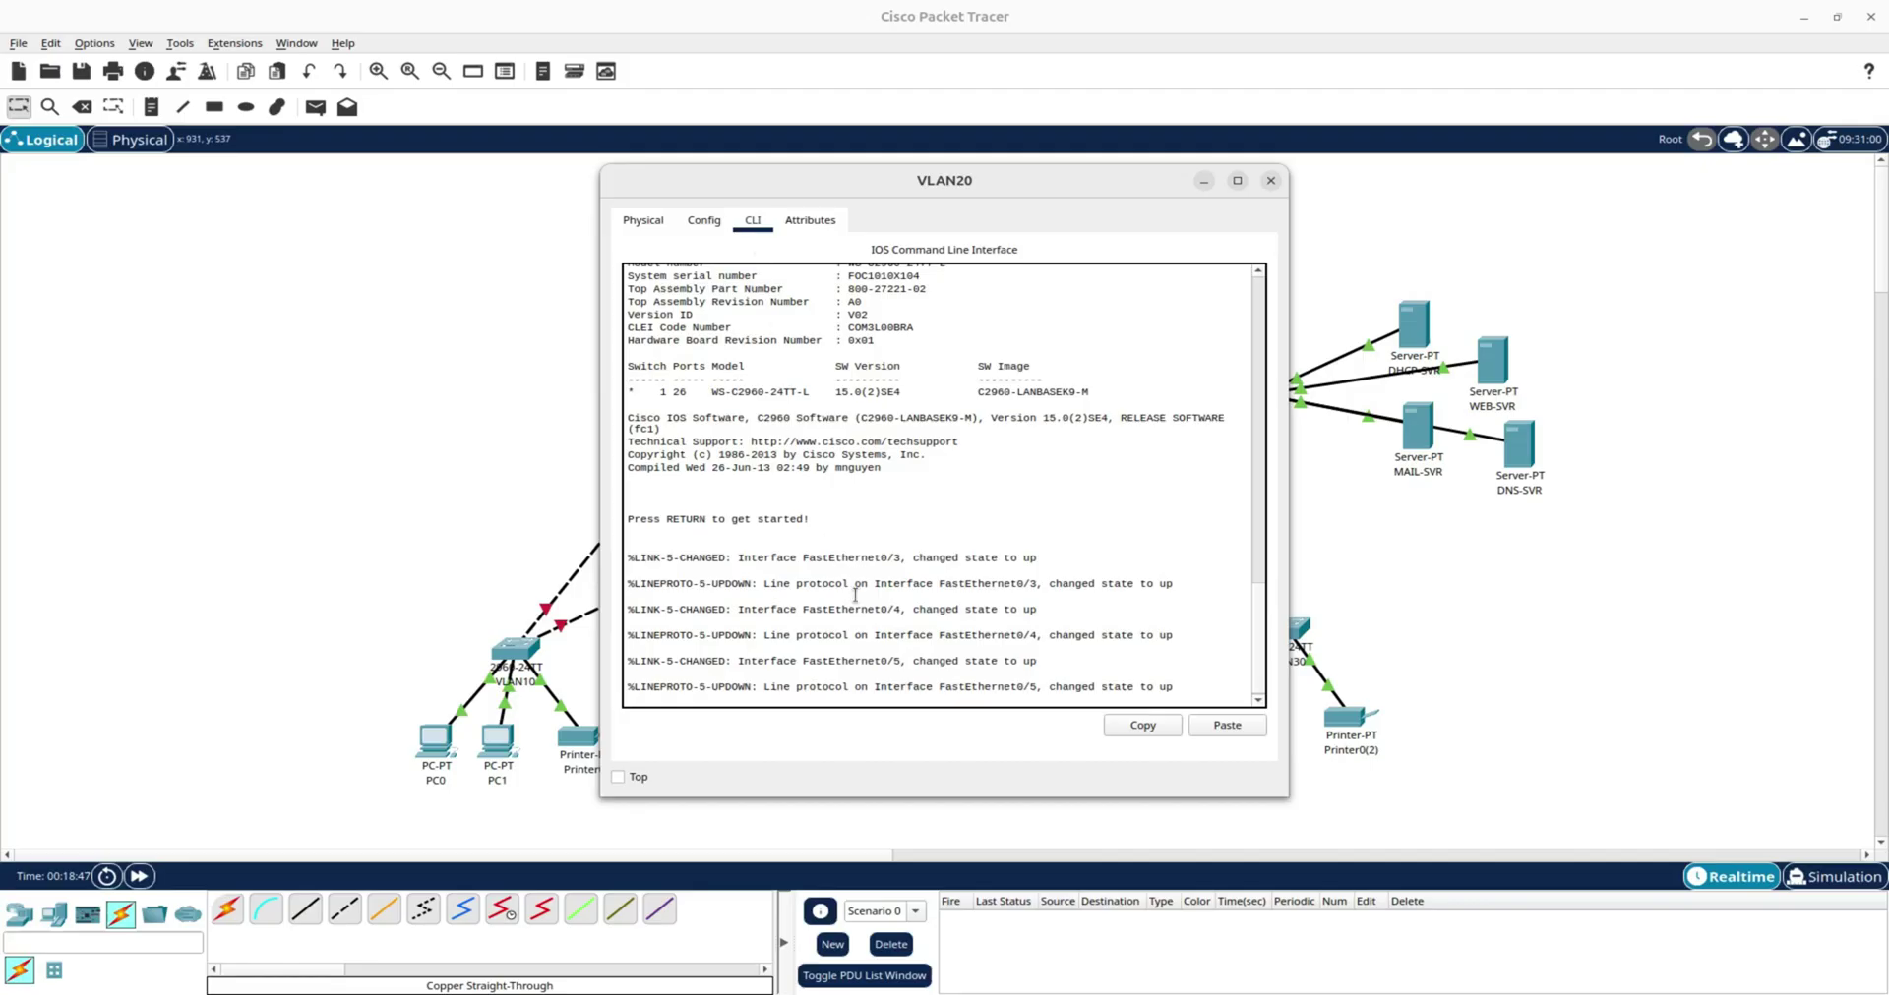
key(Return)
key(Return)
text(en)
key(Return)
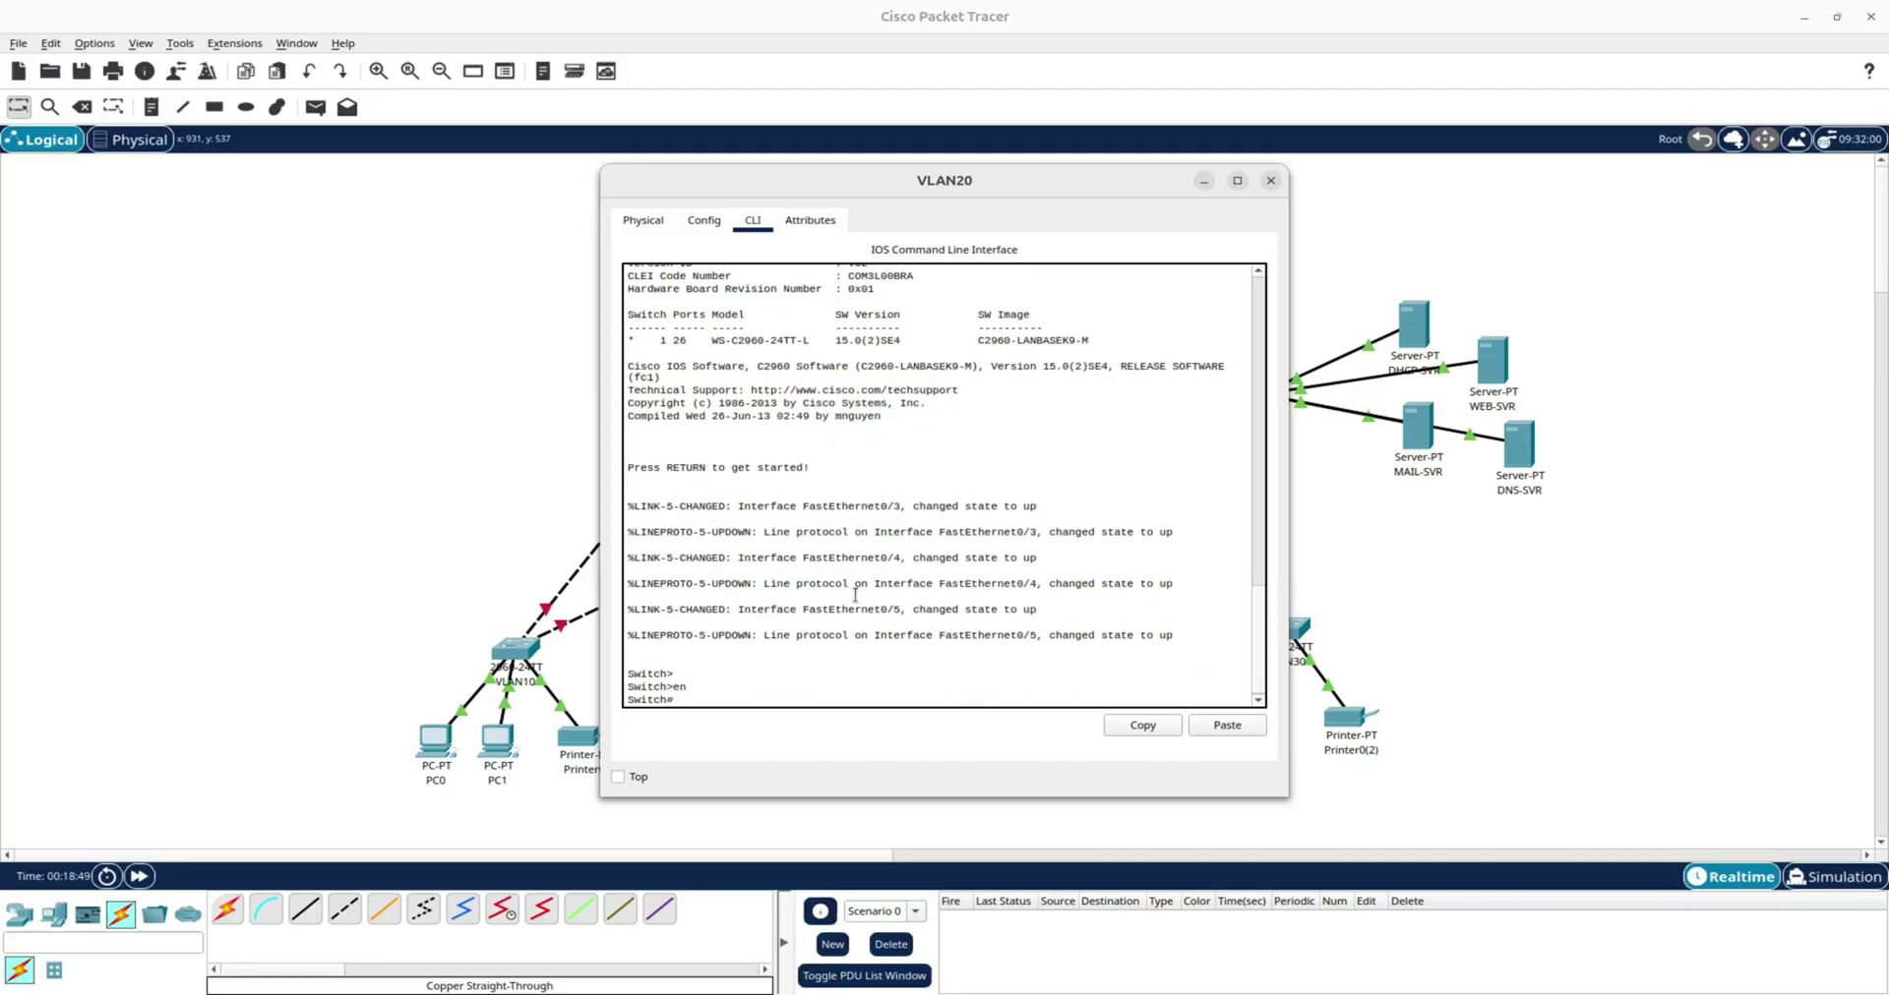
text(conf t)
key(Return)
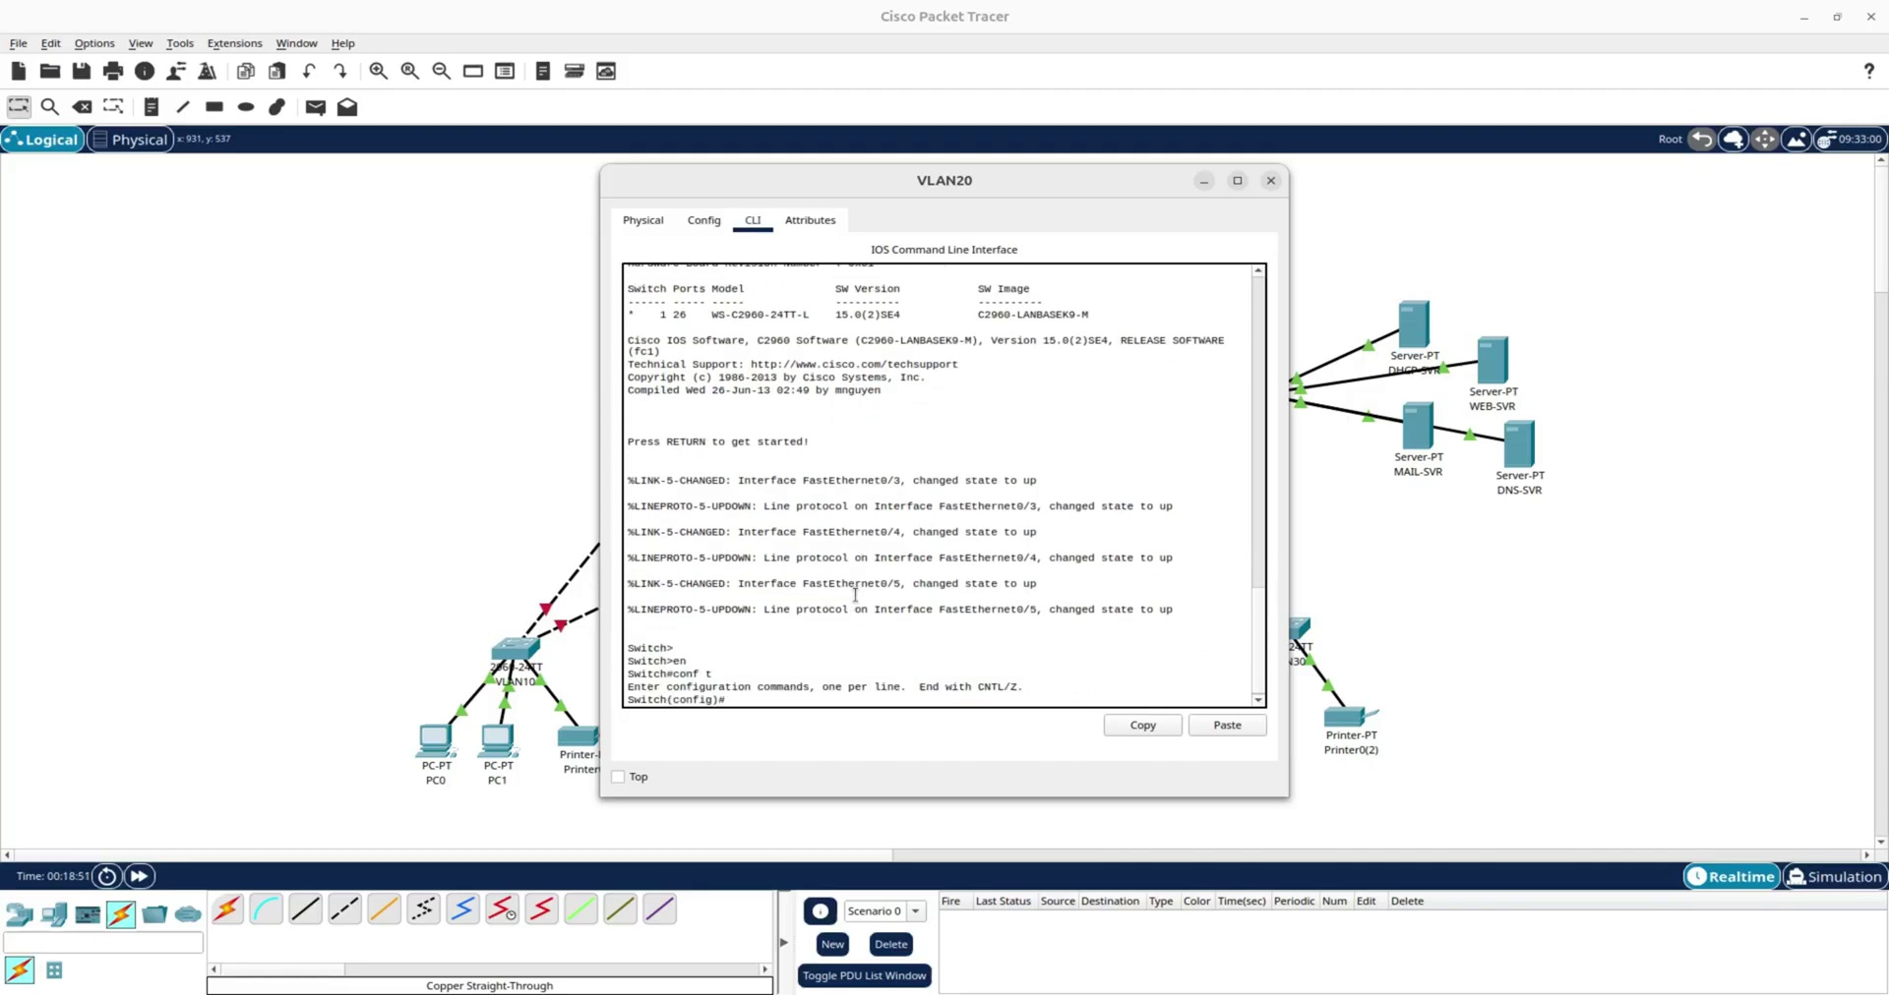
Create VLAN 20 on the switch, name it Faculty, and exit VLAN configuration.
text(vlan 20)
key(Return)
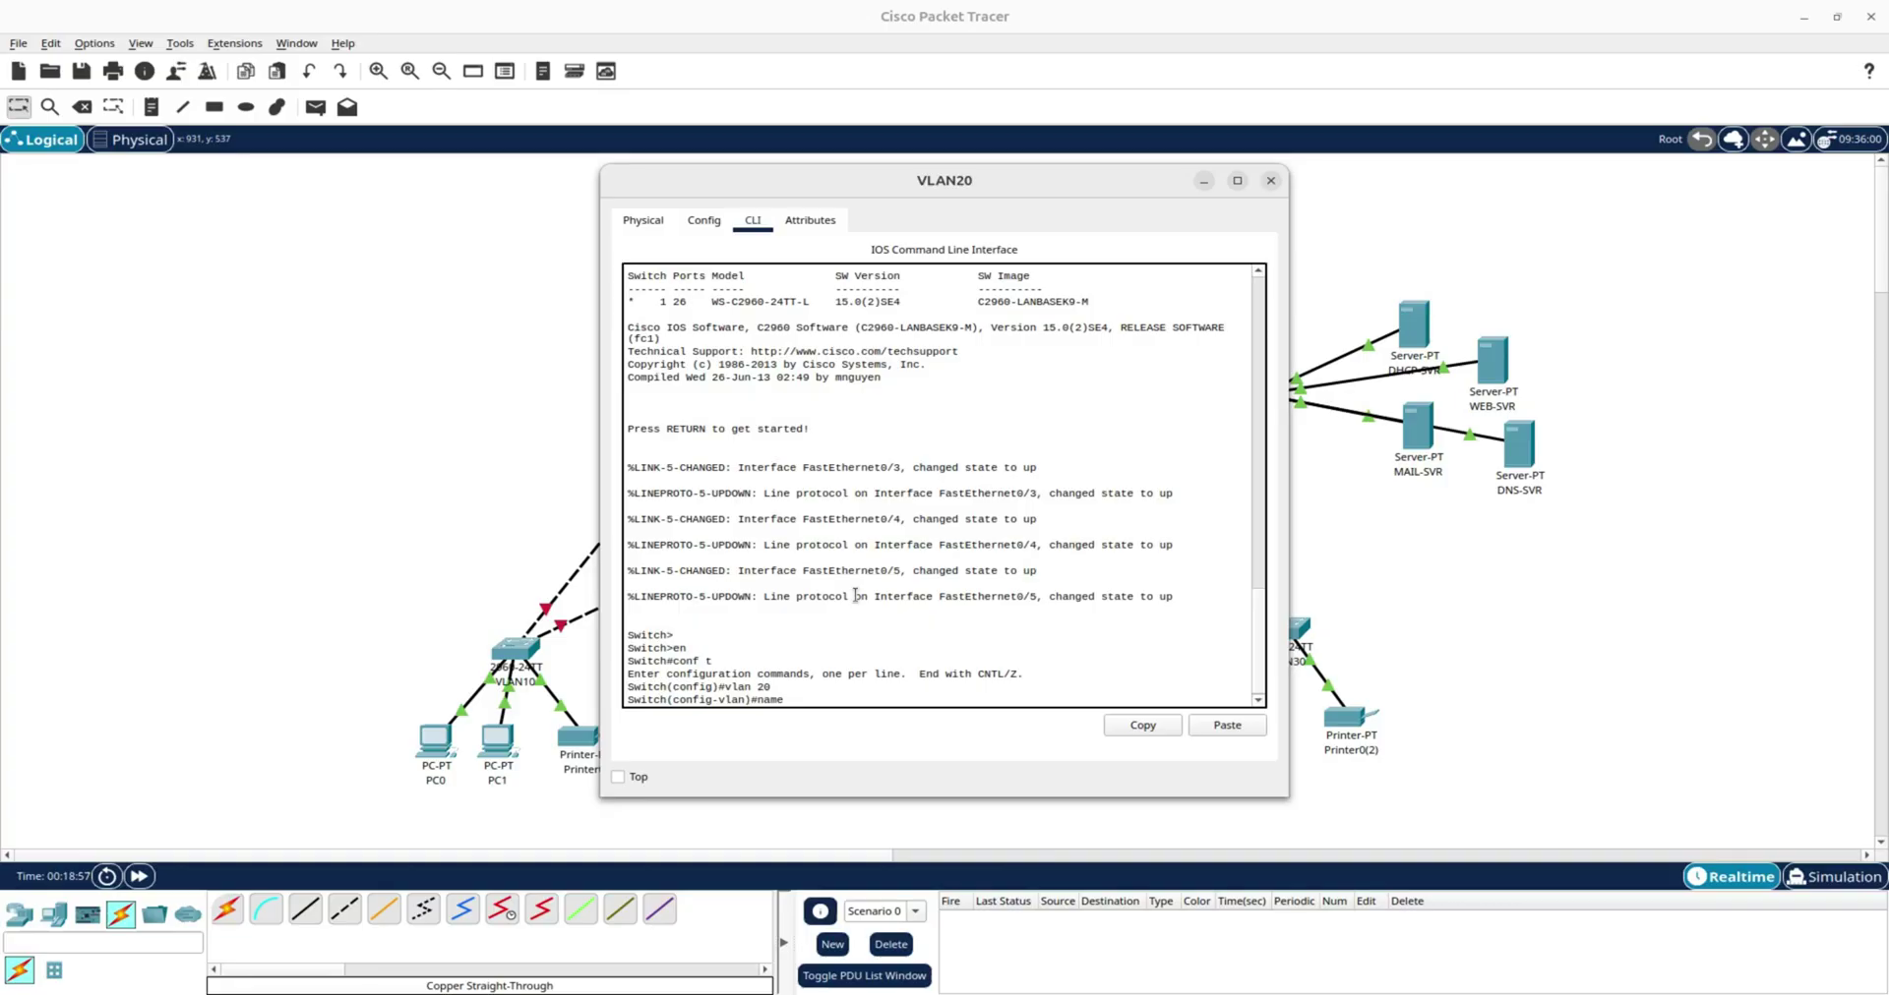
text(name Faculty)
key(Return)
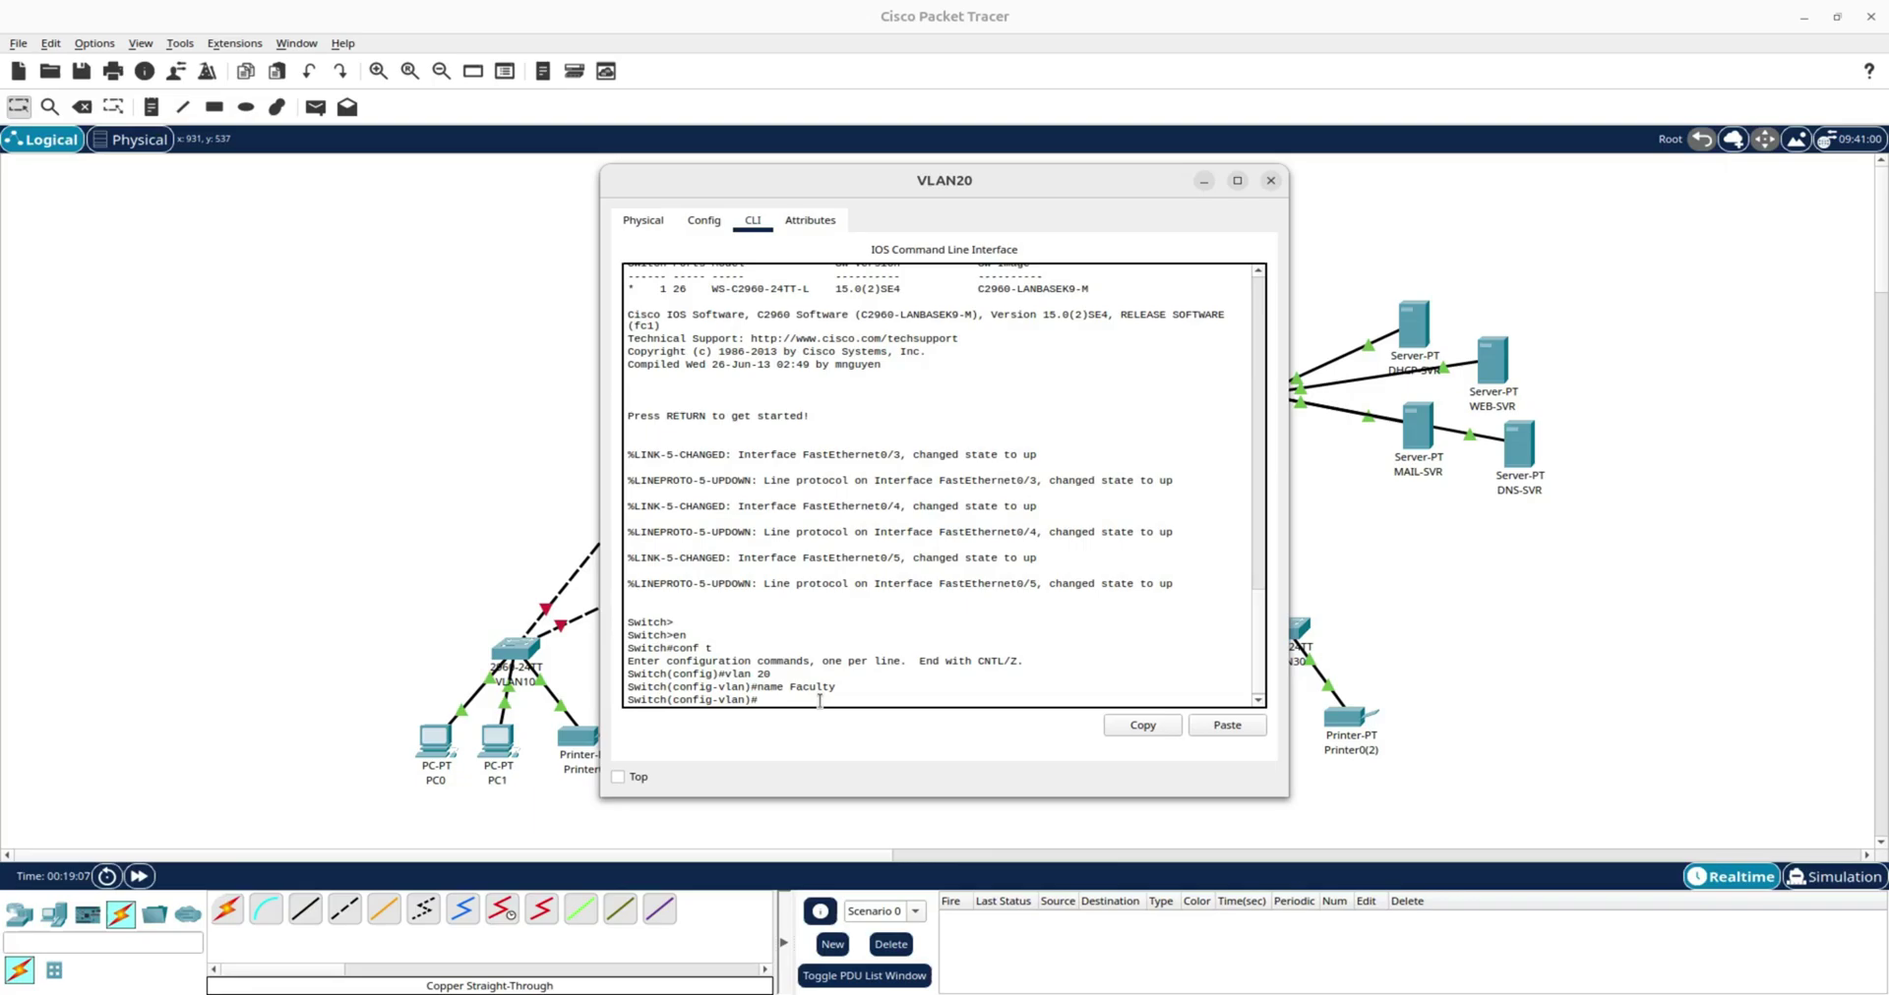
text(exit)
key(Return)
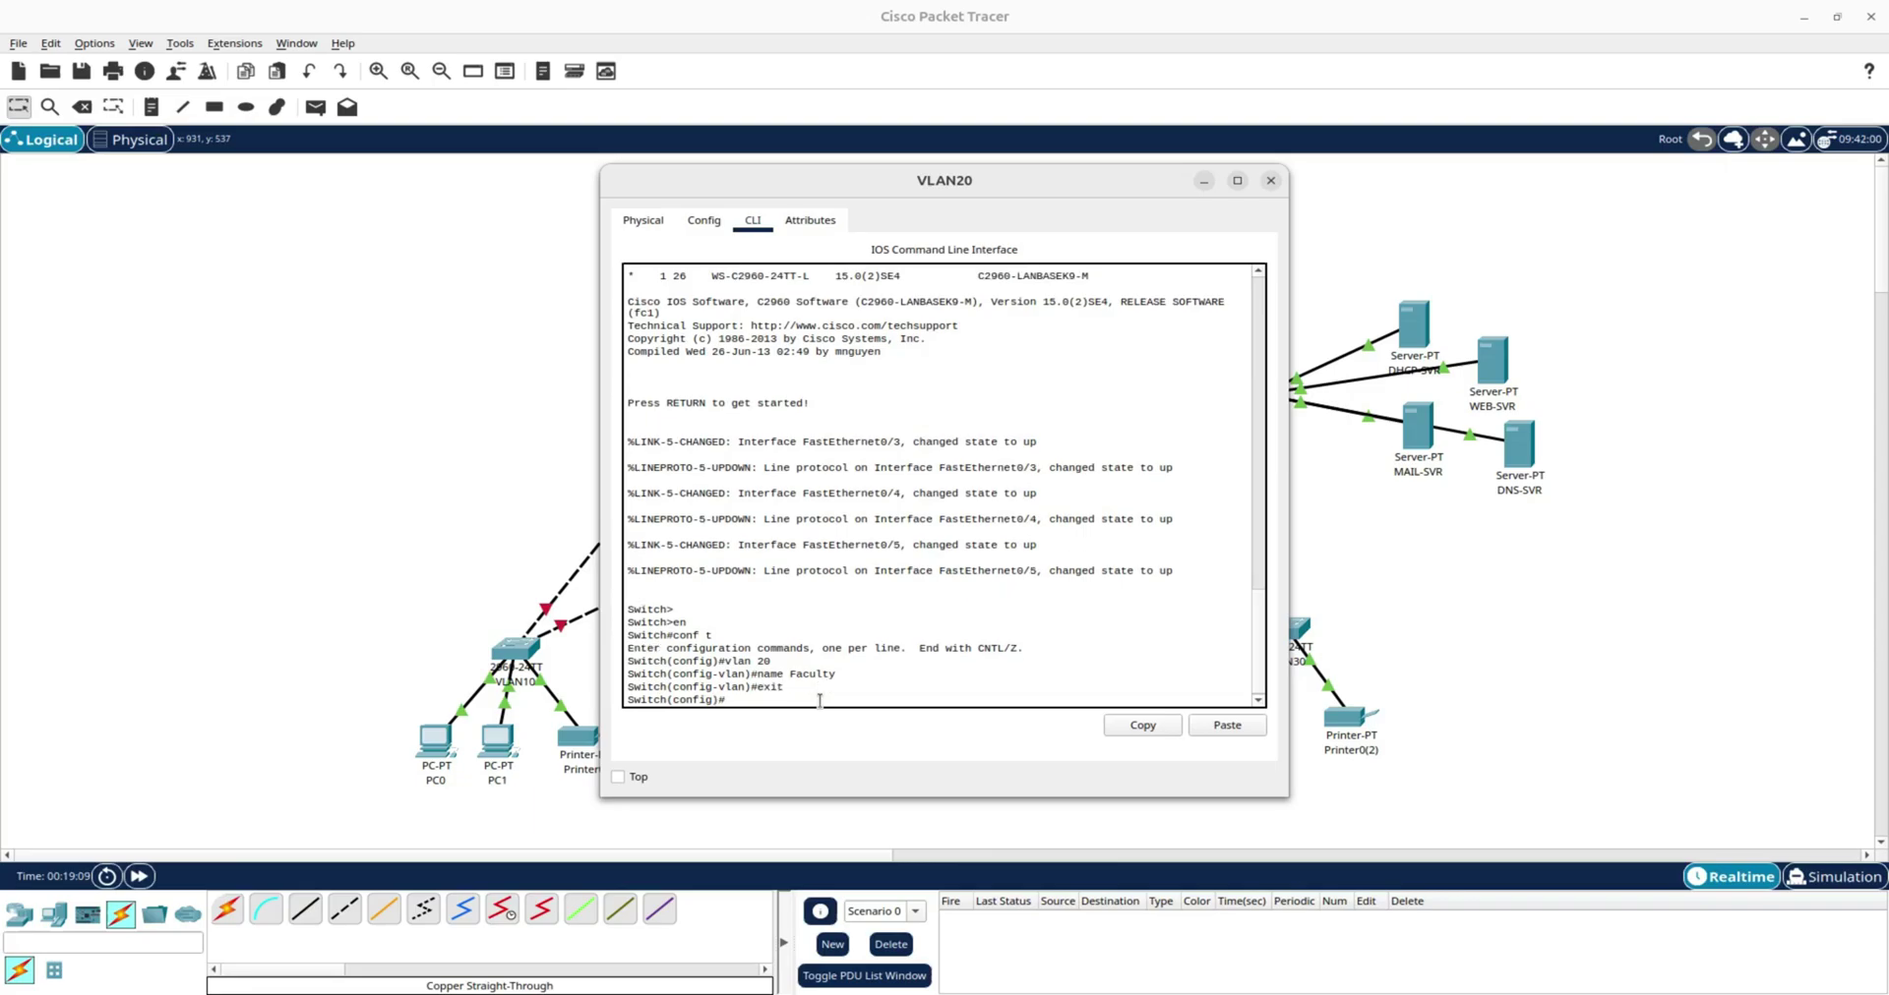
Paste the copied access-port and trunk commands into the VLAN20 switch's command line, run them, and close its window.
right_click(824, 701)
click(865, 730)
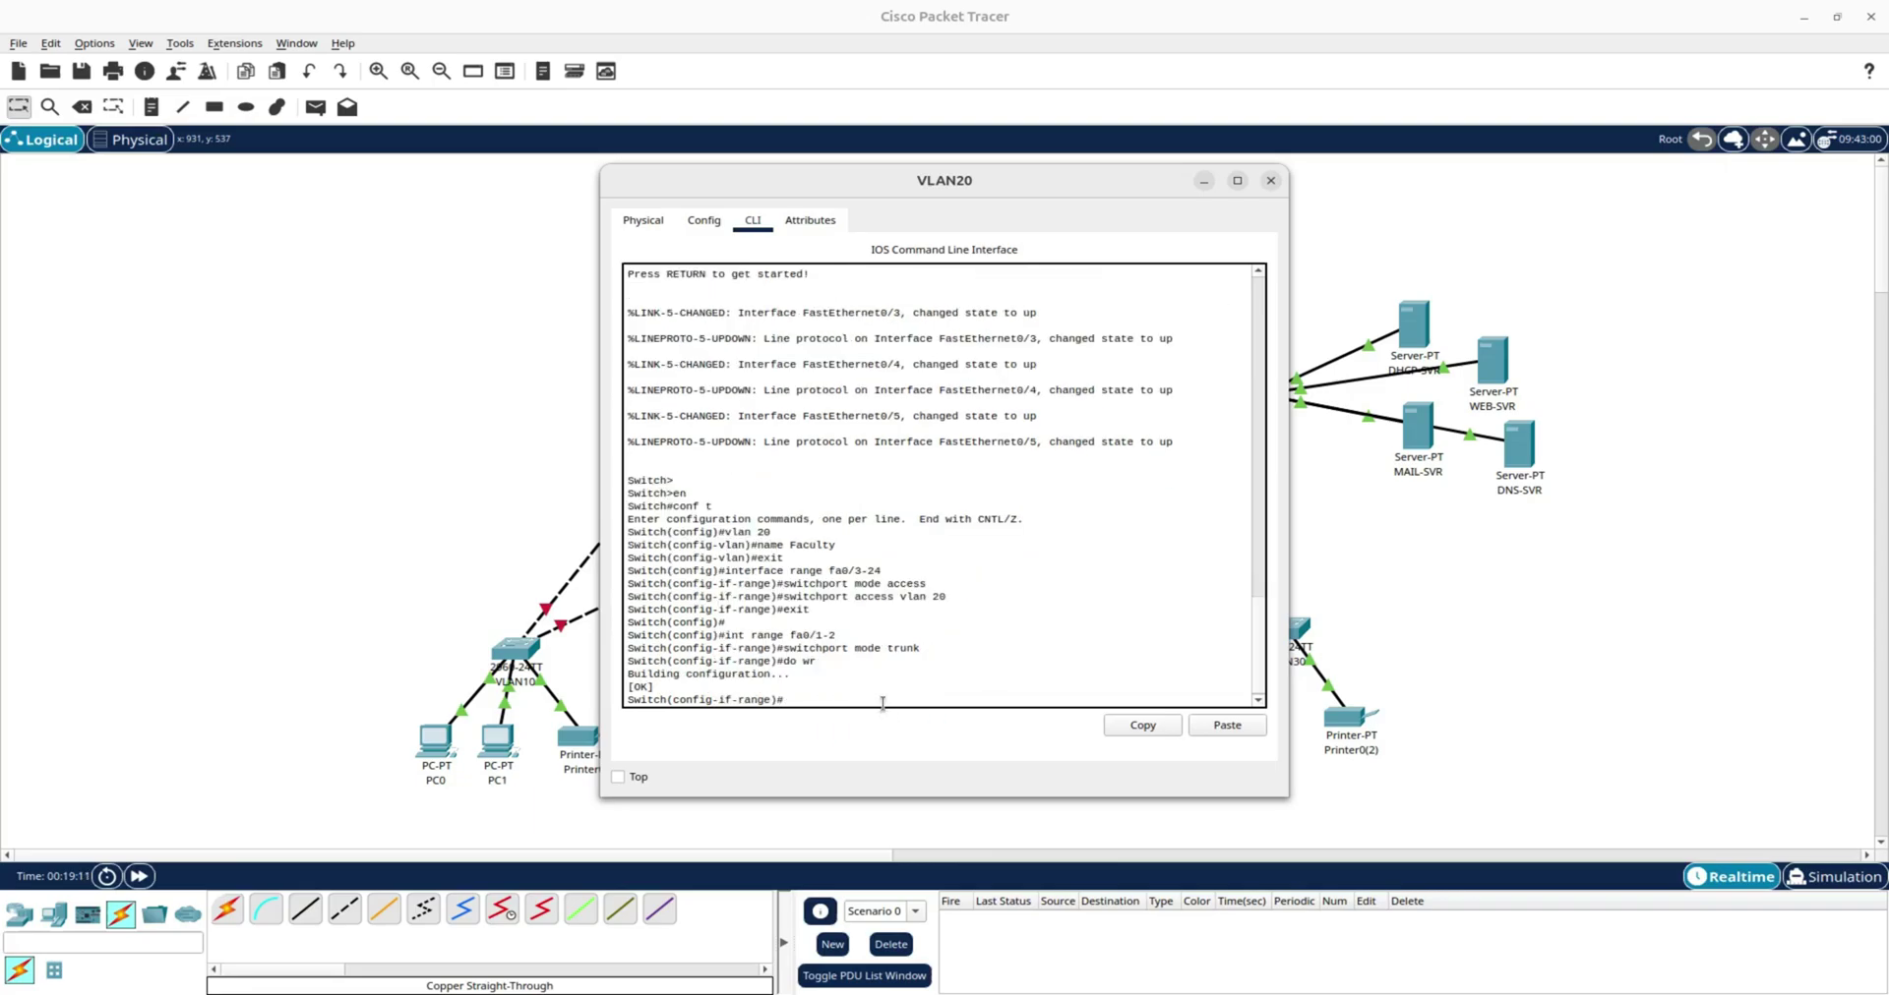
key(Return)
key(Return)
key(Return)
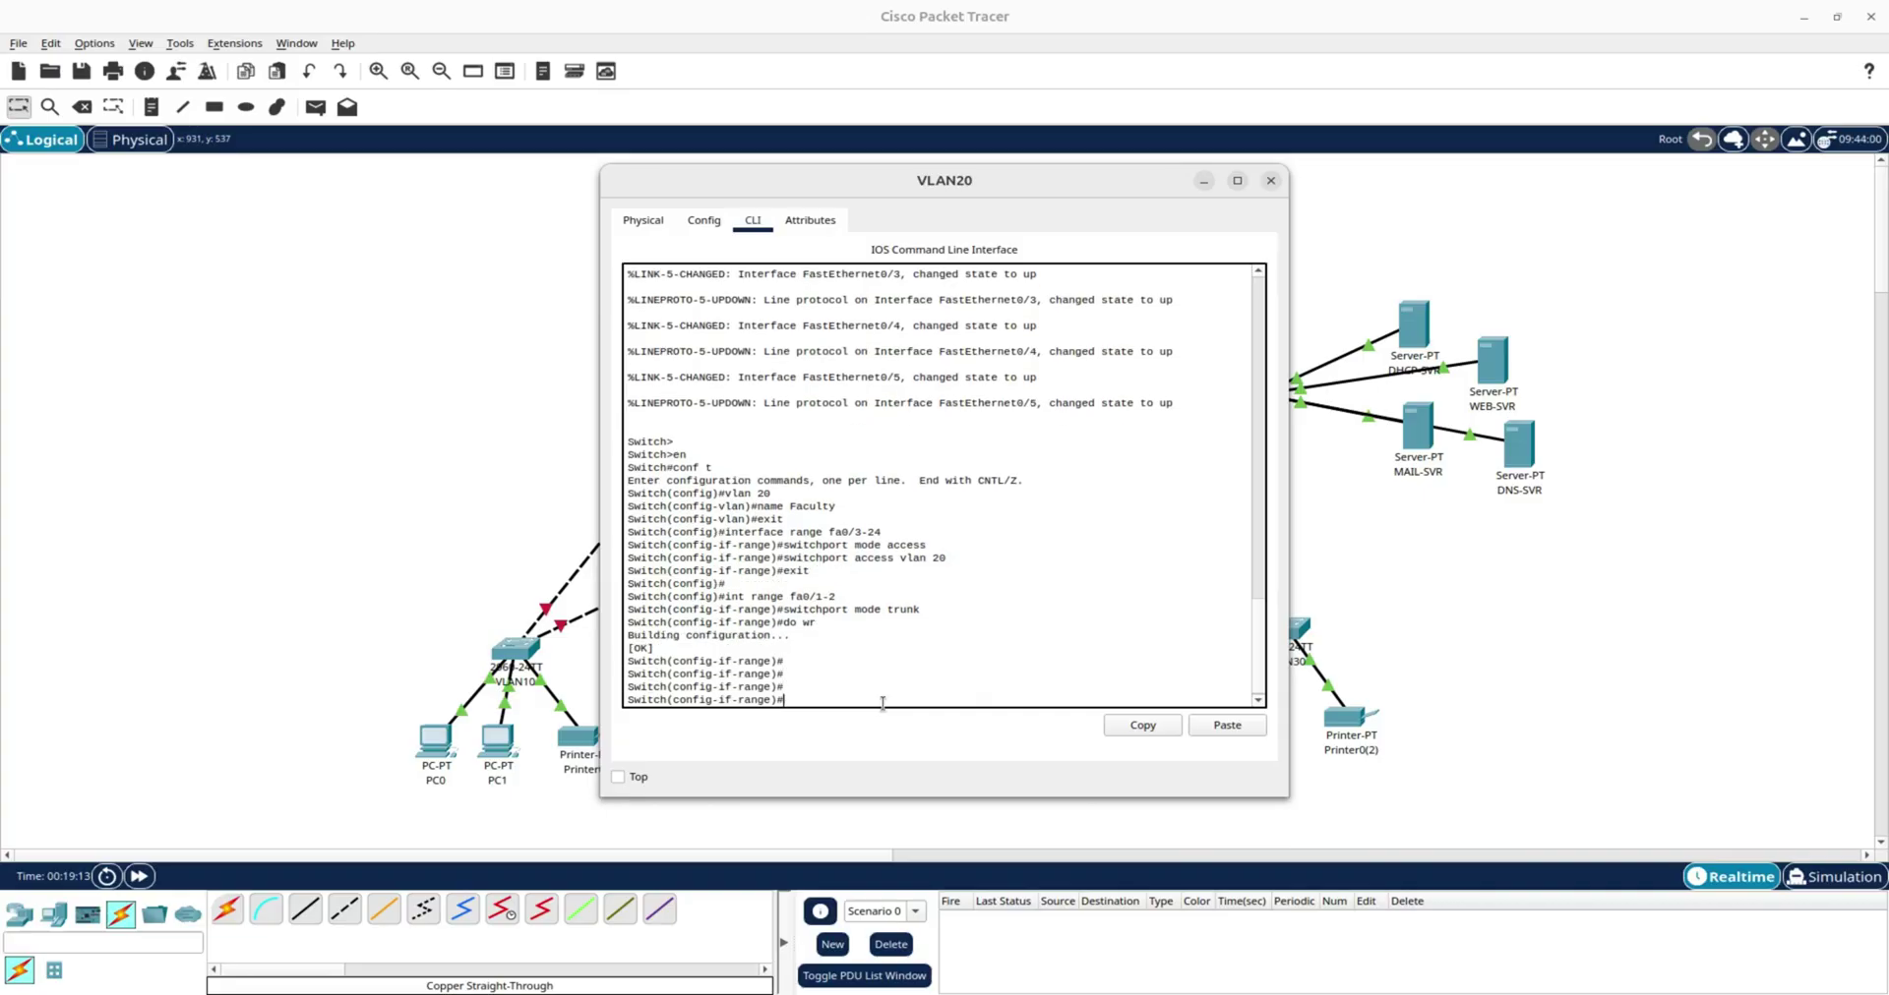
click(1270, 180)
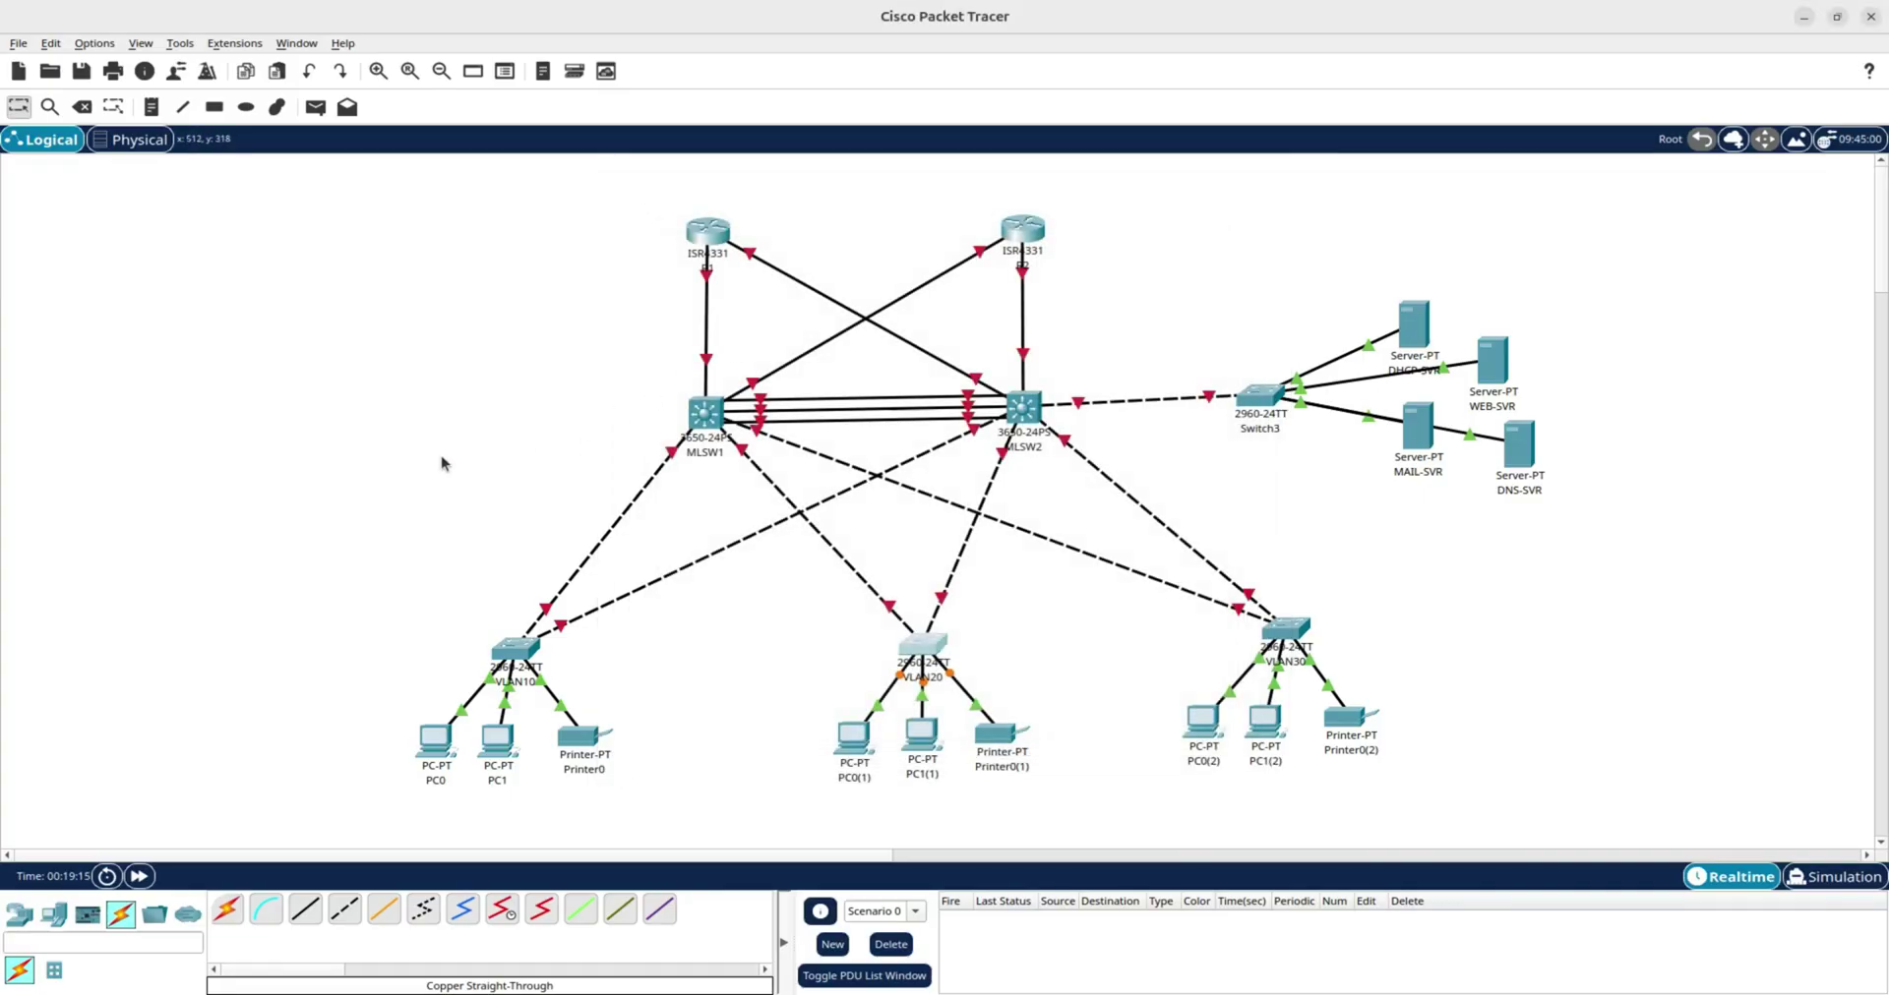
mouse_move(932, 650)
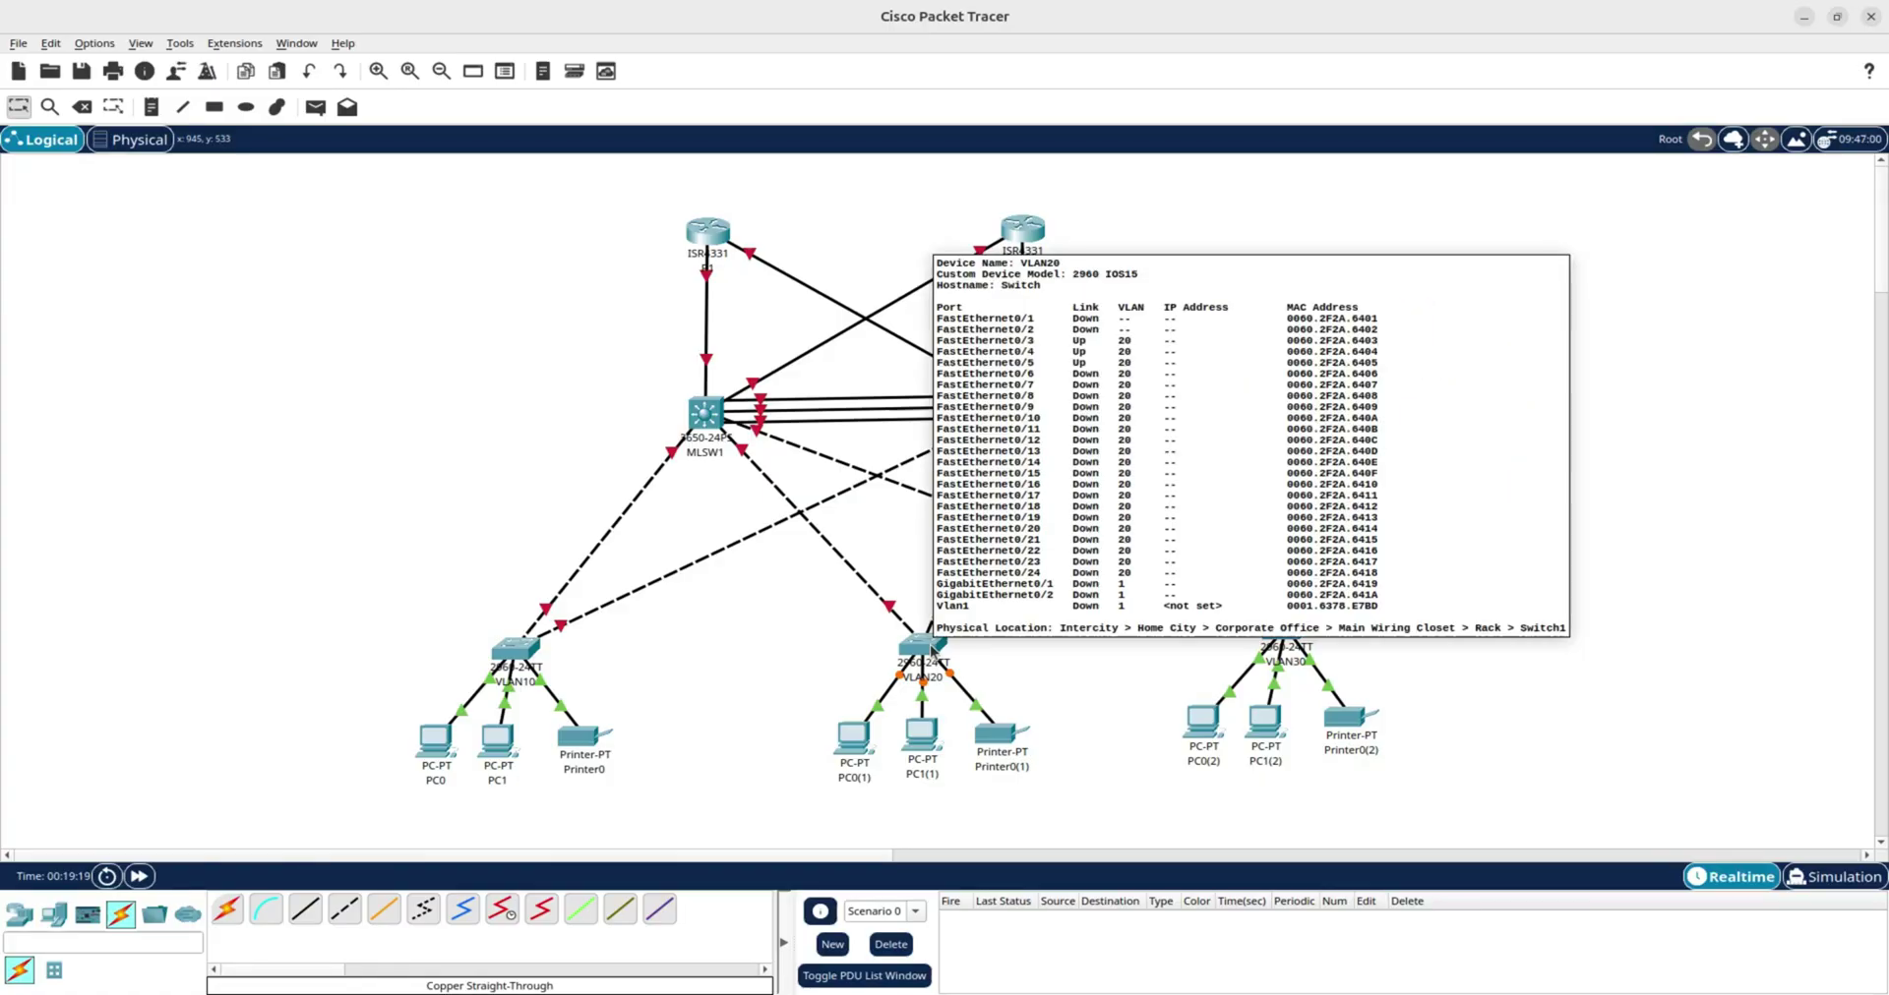
mouse_move(519, 649)
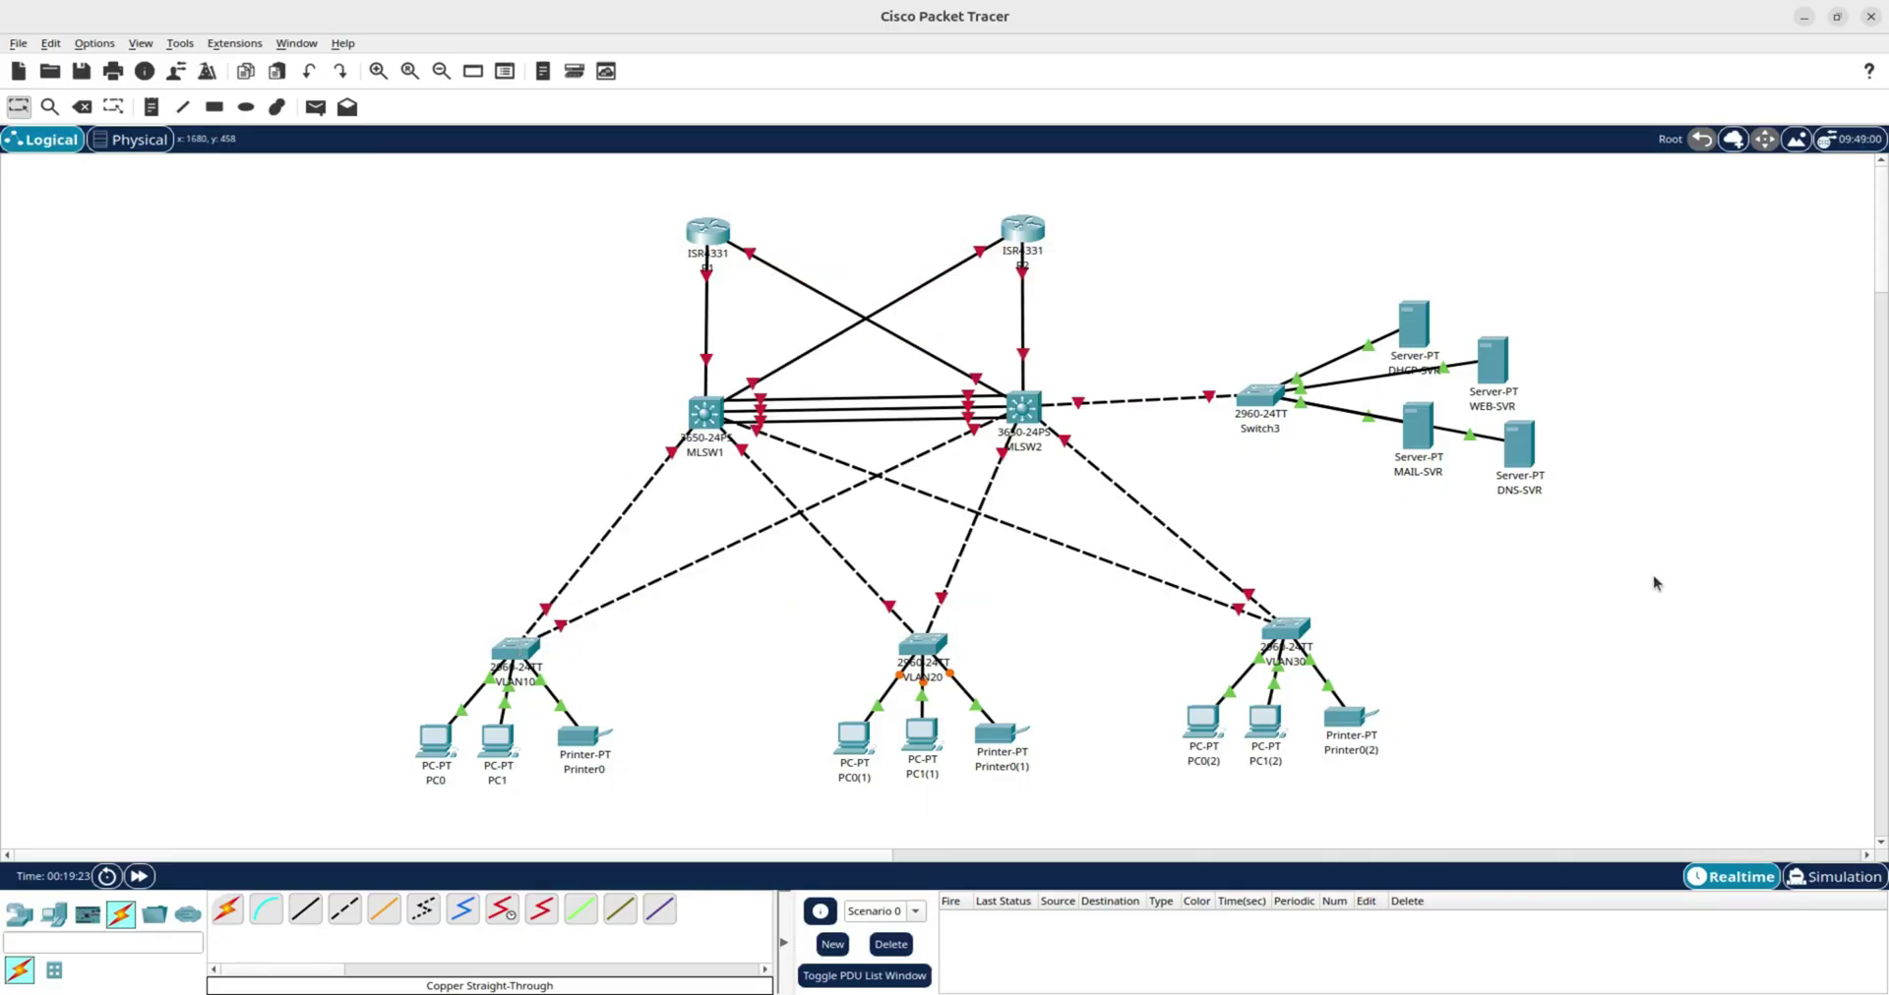
Open the VLAN30 switch's command line and enter global configuration mode with en and conf t.
click(1296, 642)
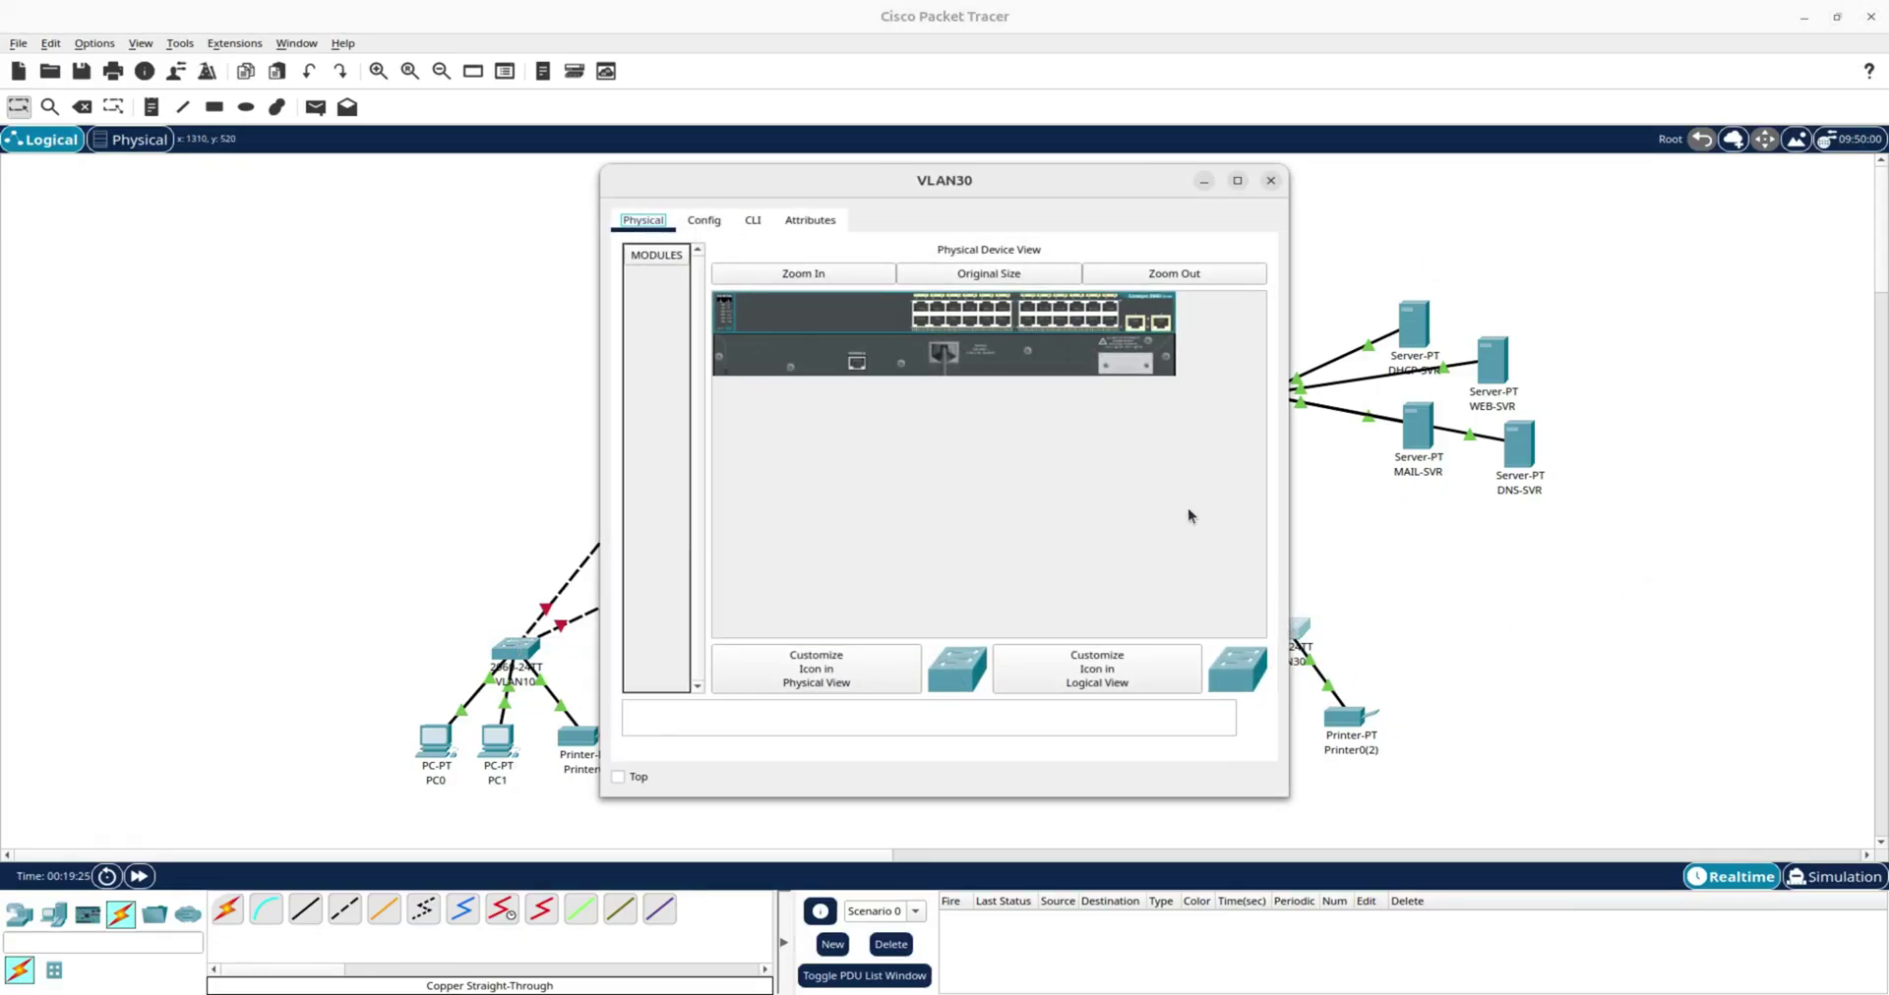
click(752, 224)
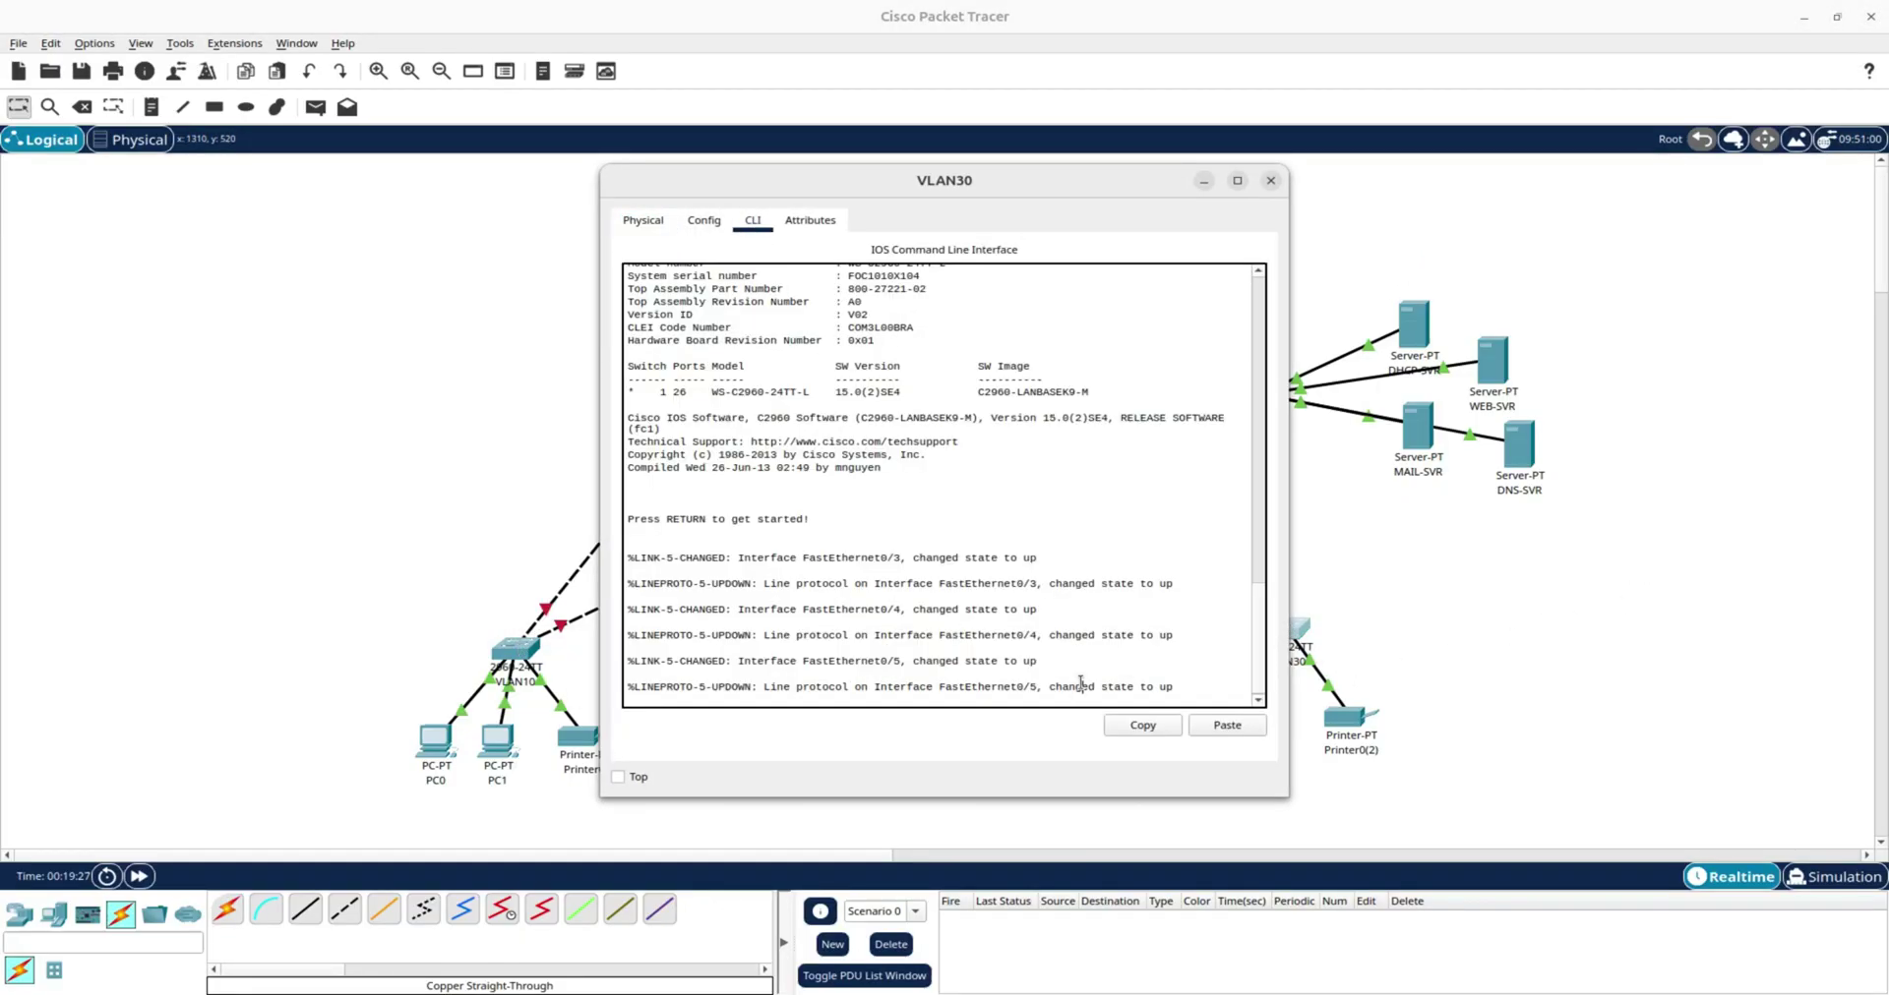
key(Return)
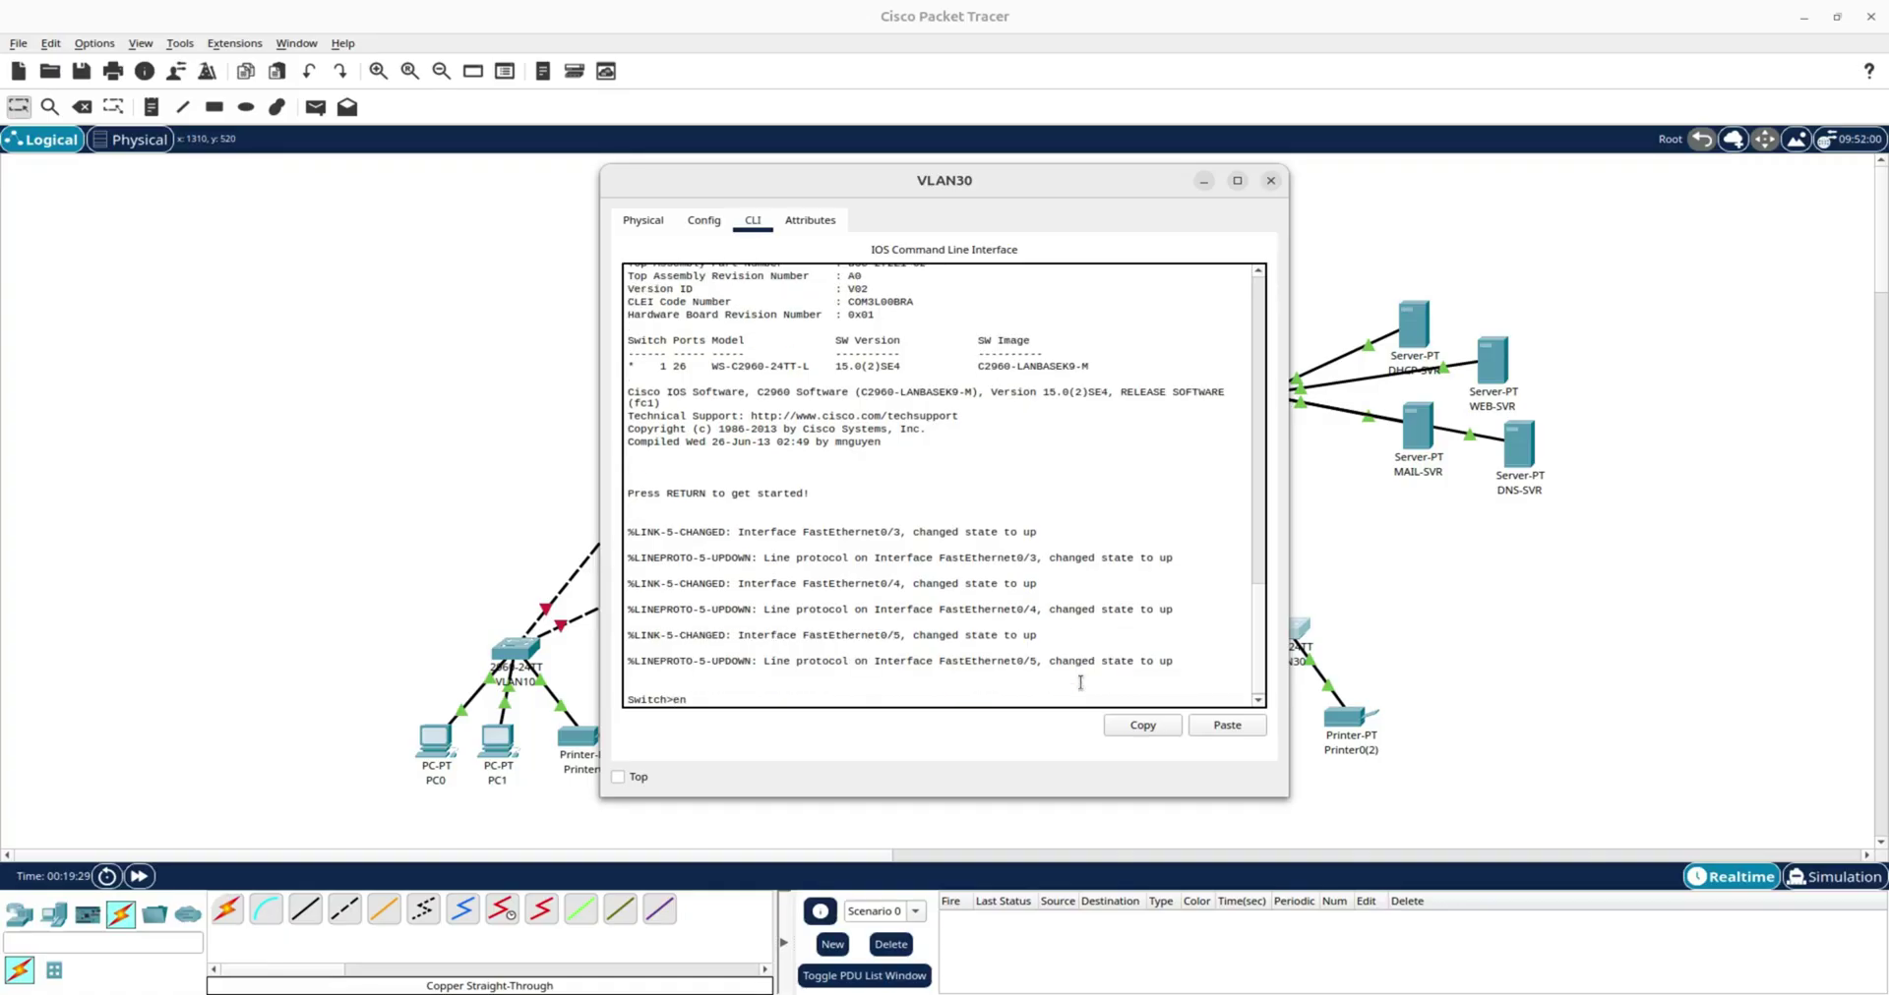
text(en)
key(Return)
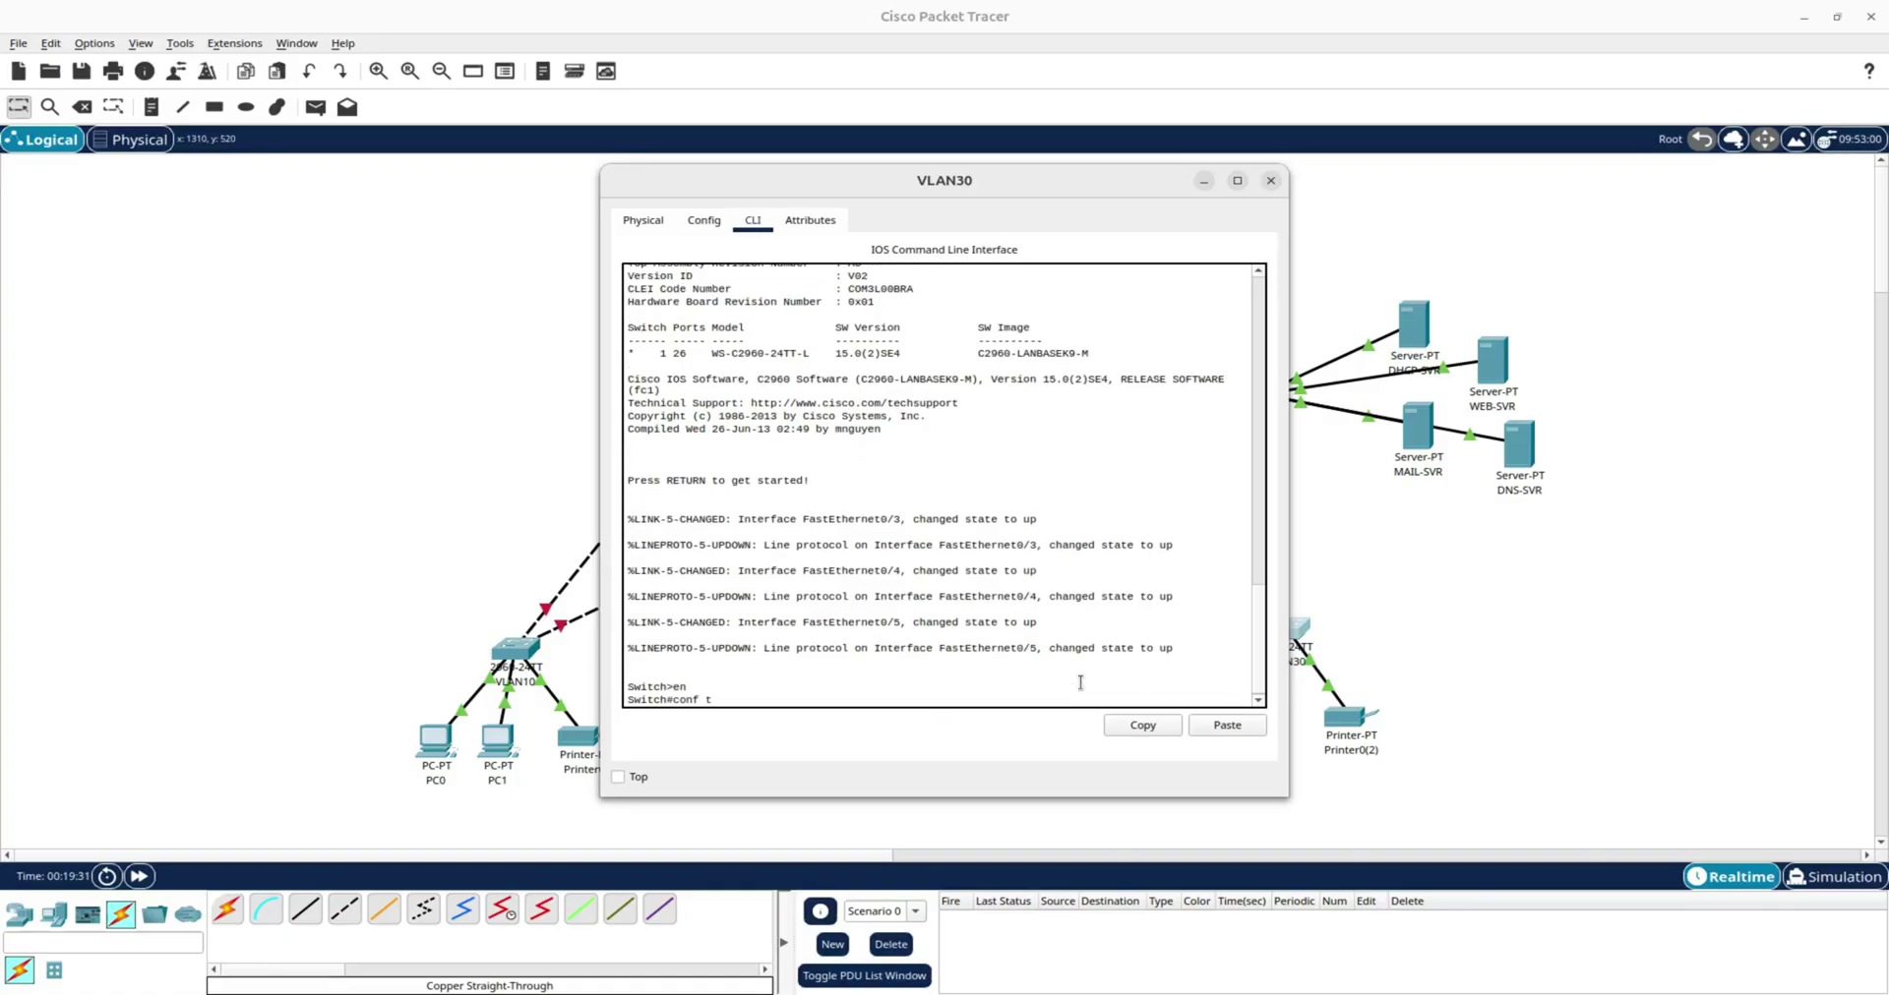
text(conf t)
key(Return)
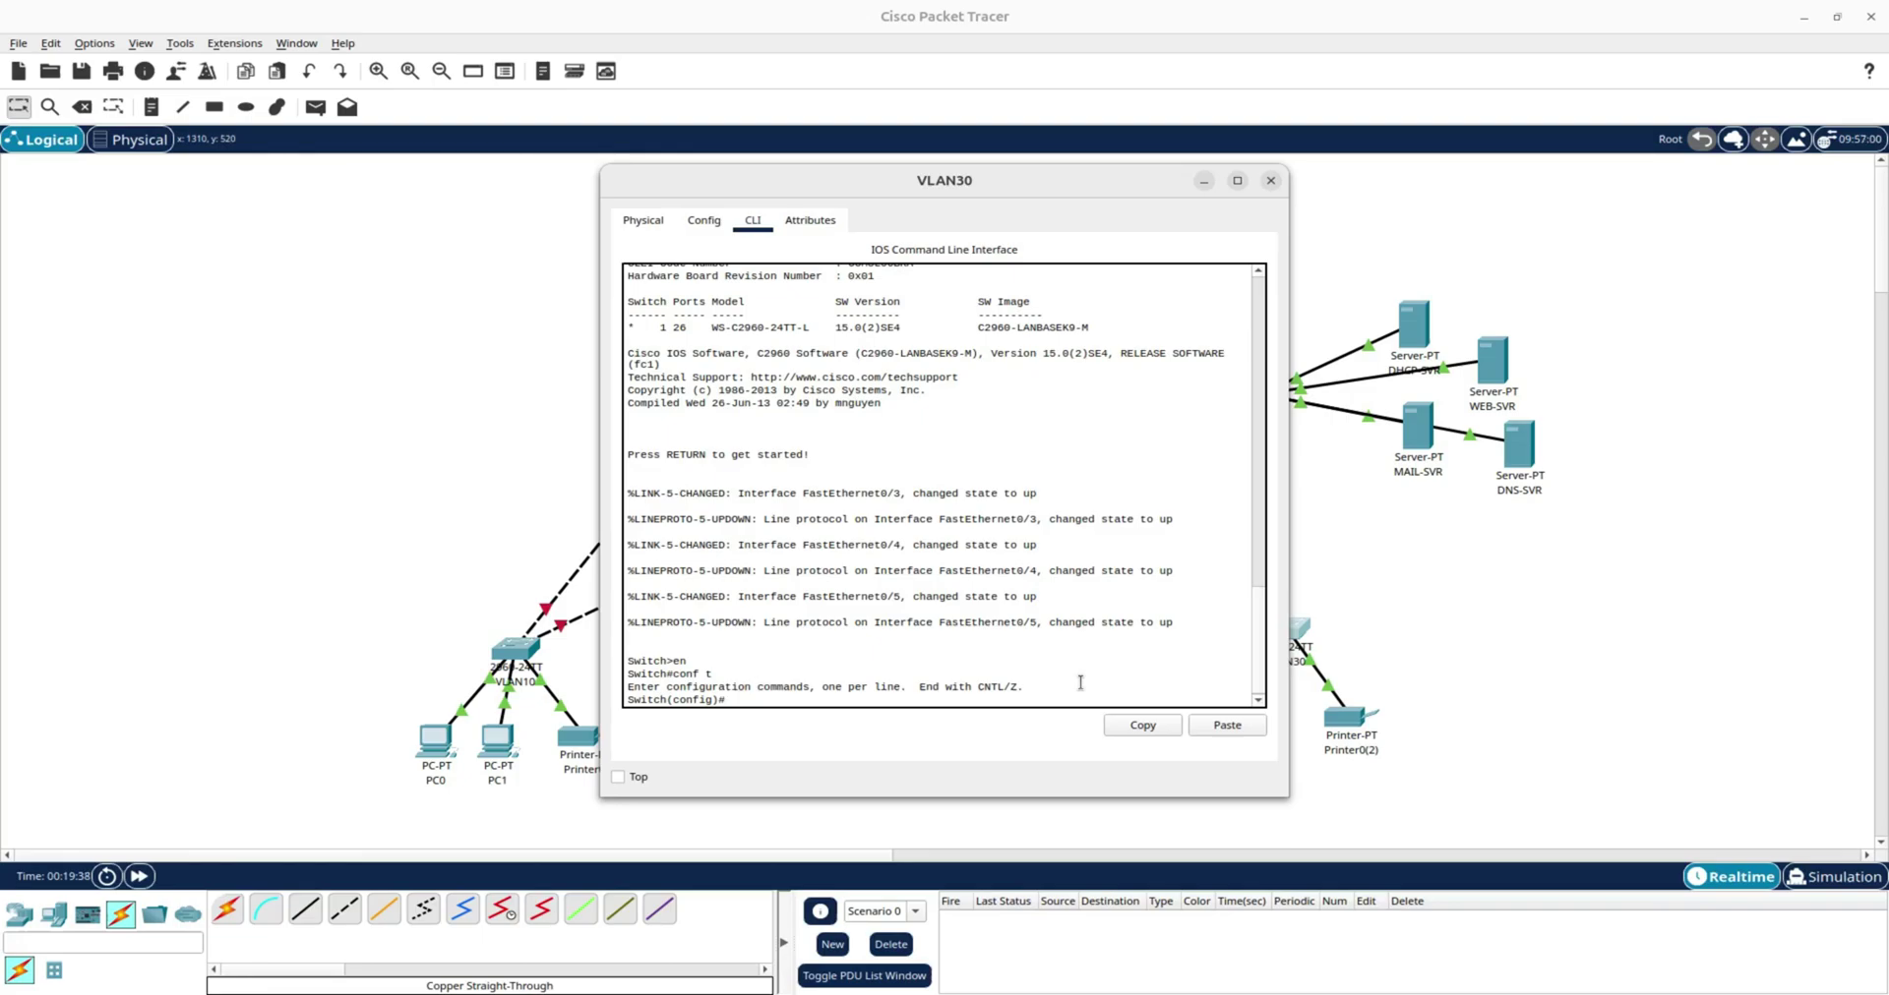
Create VLAN 30 on the switch, name it Students, and leave VLAN configuration.
text(vlan 30)
key(Return)
text(name Students)
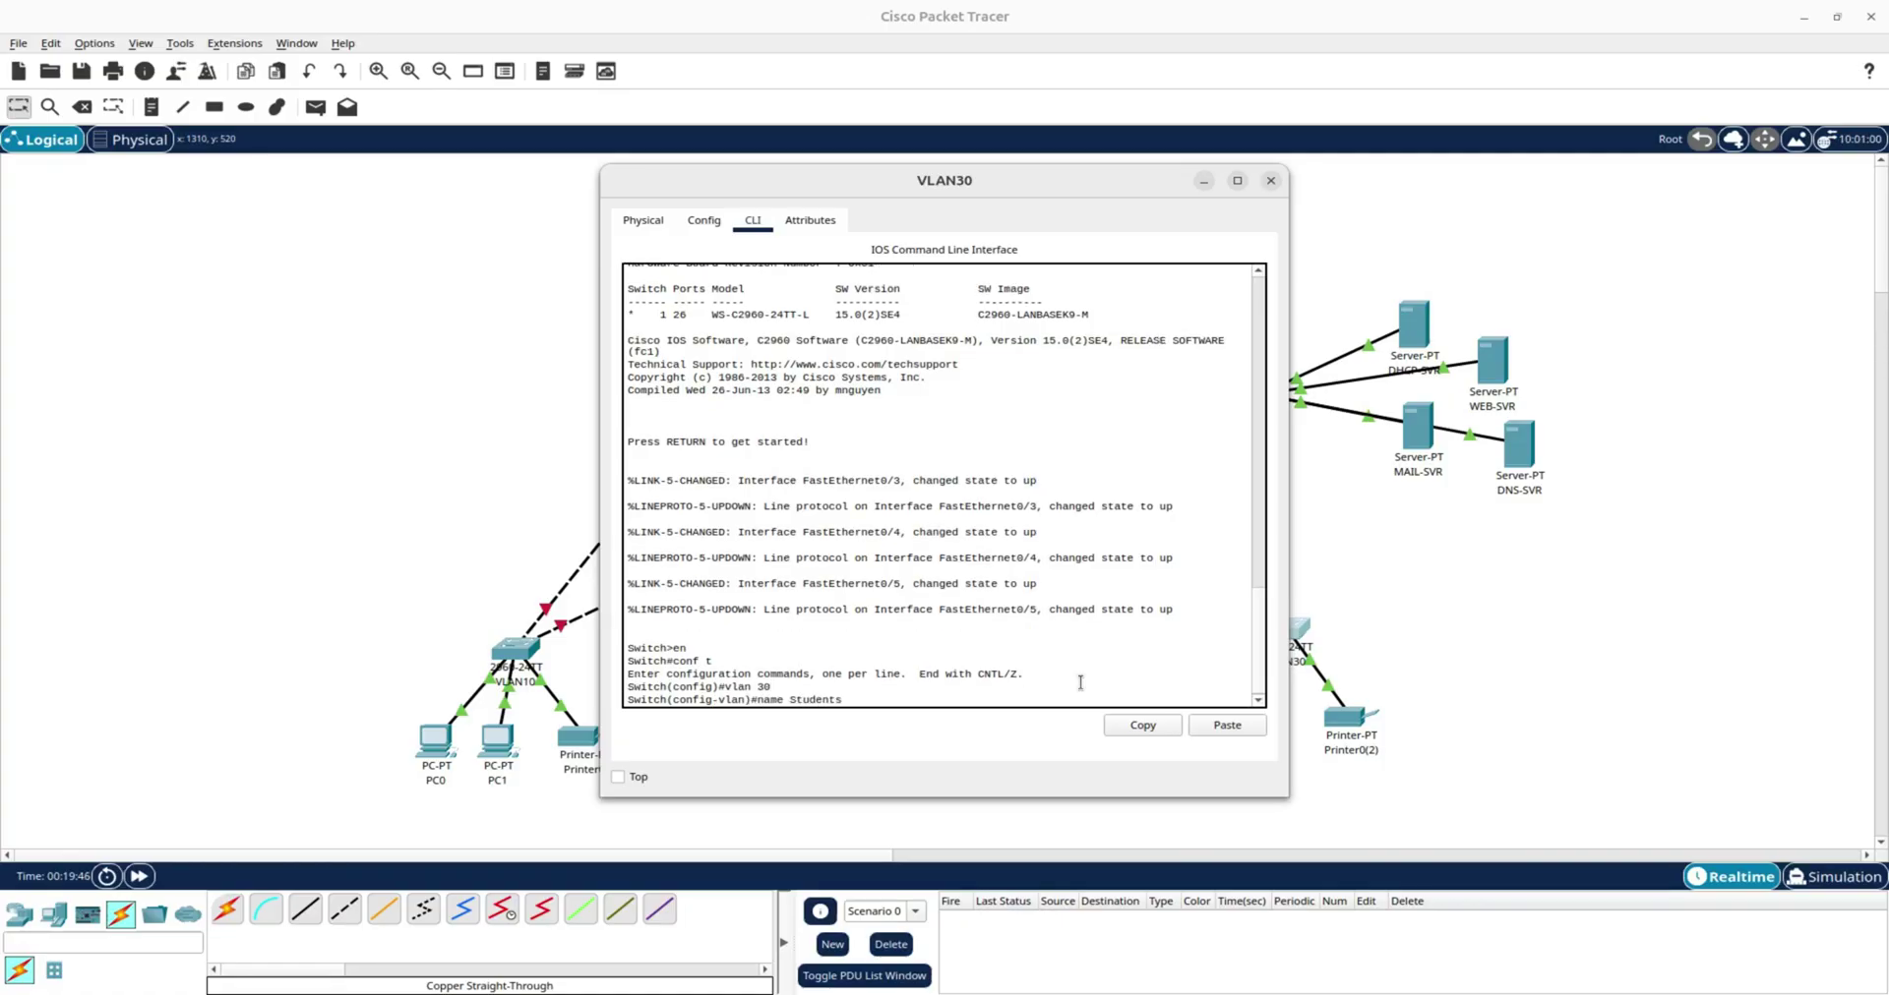
key(Return)
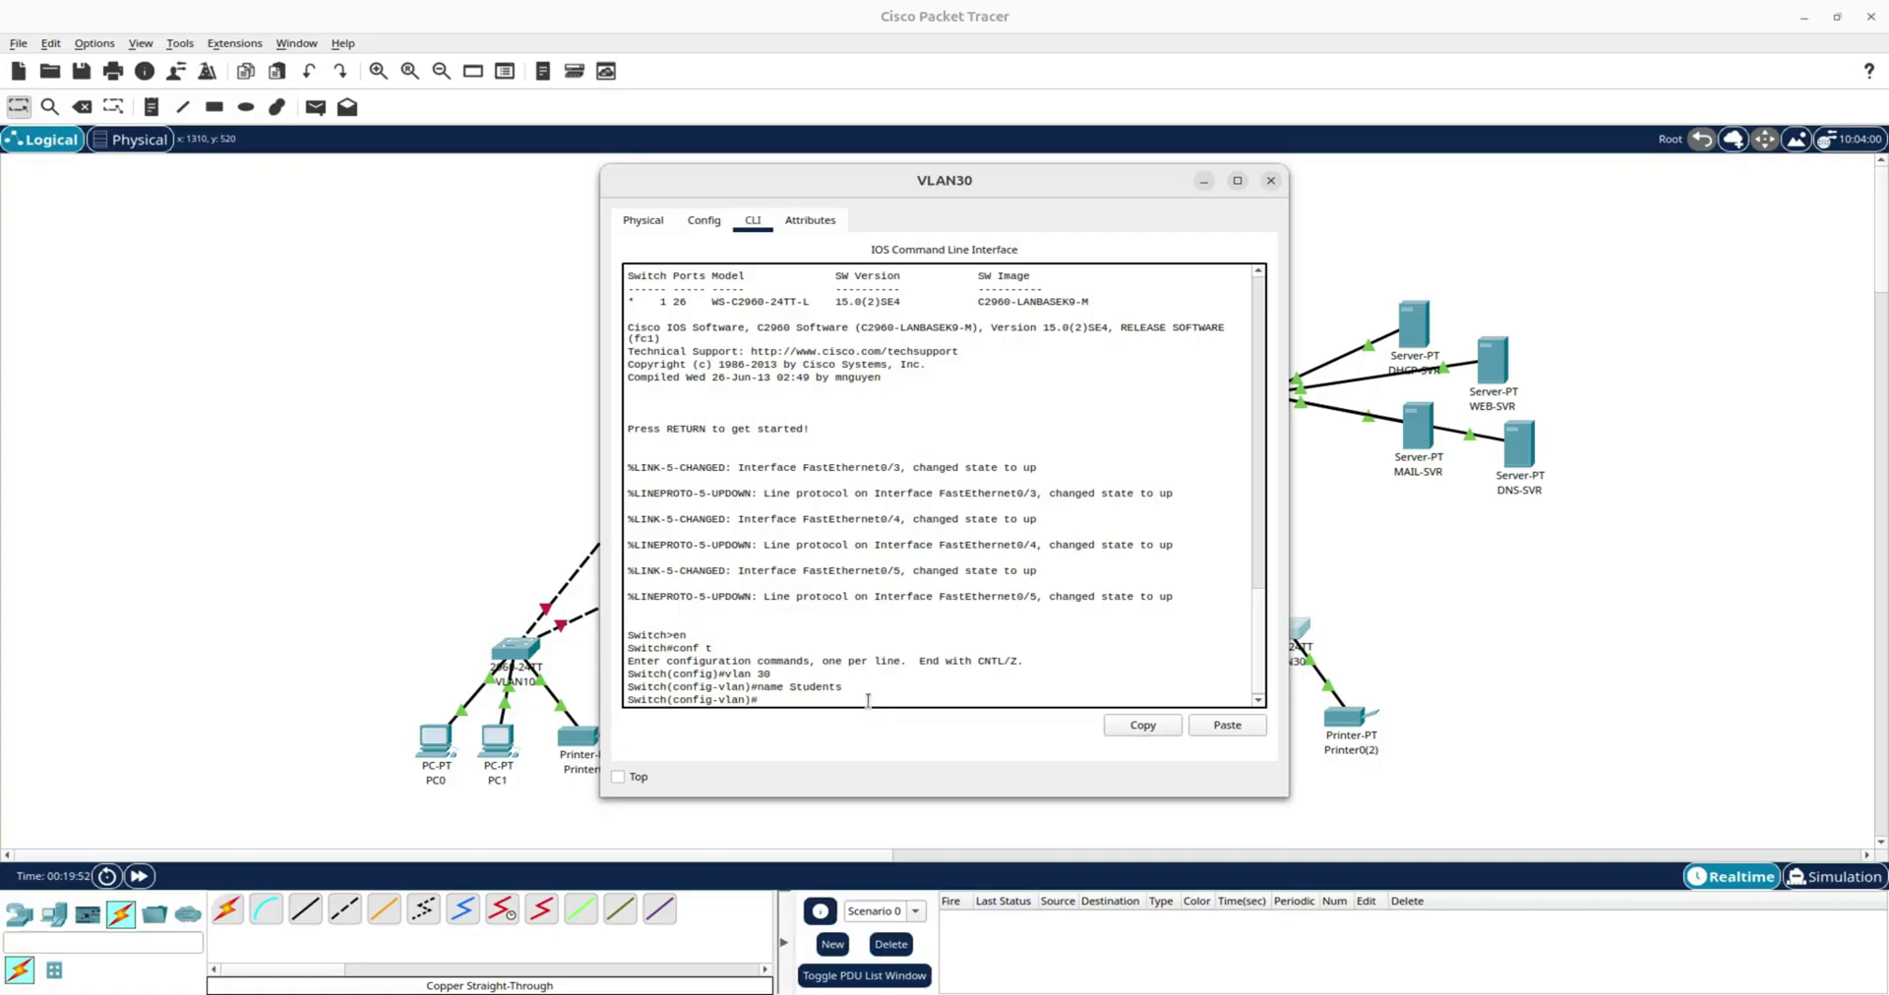
text(ex)
key(Return)
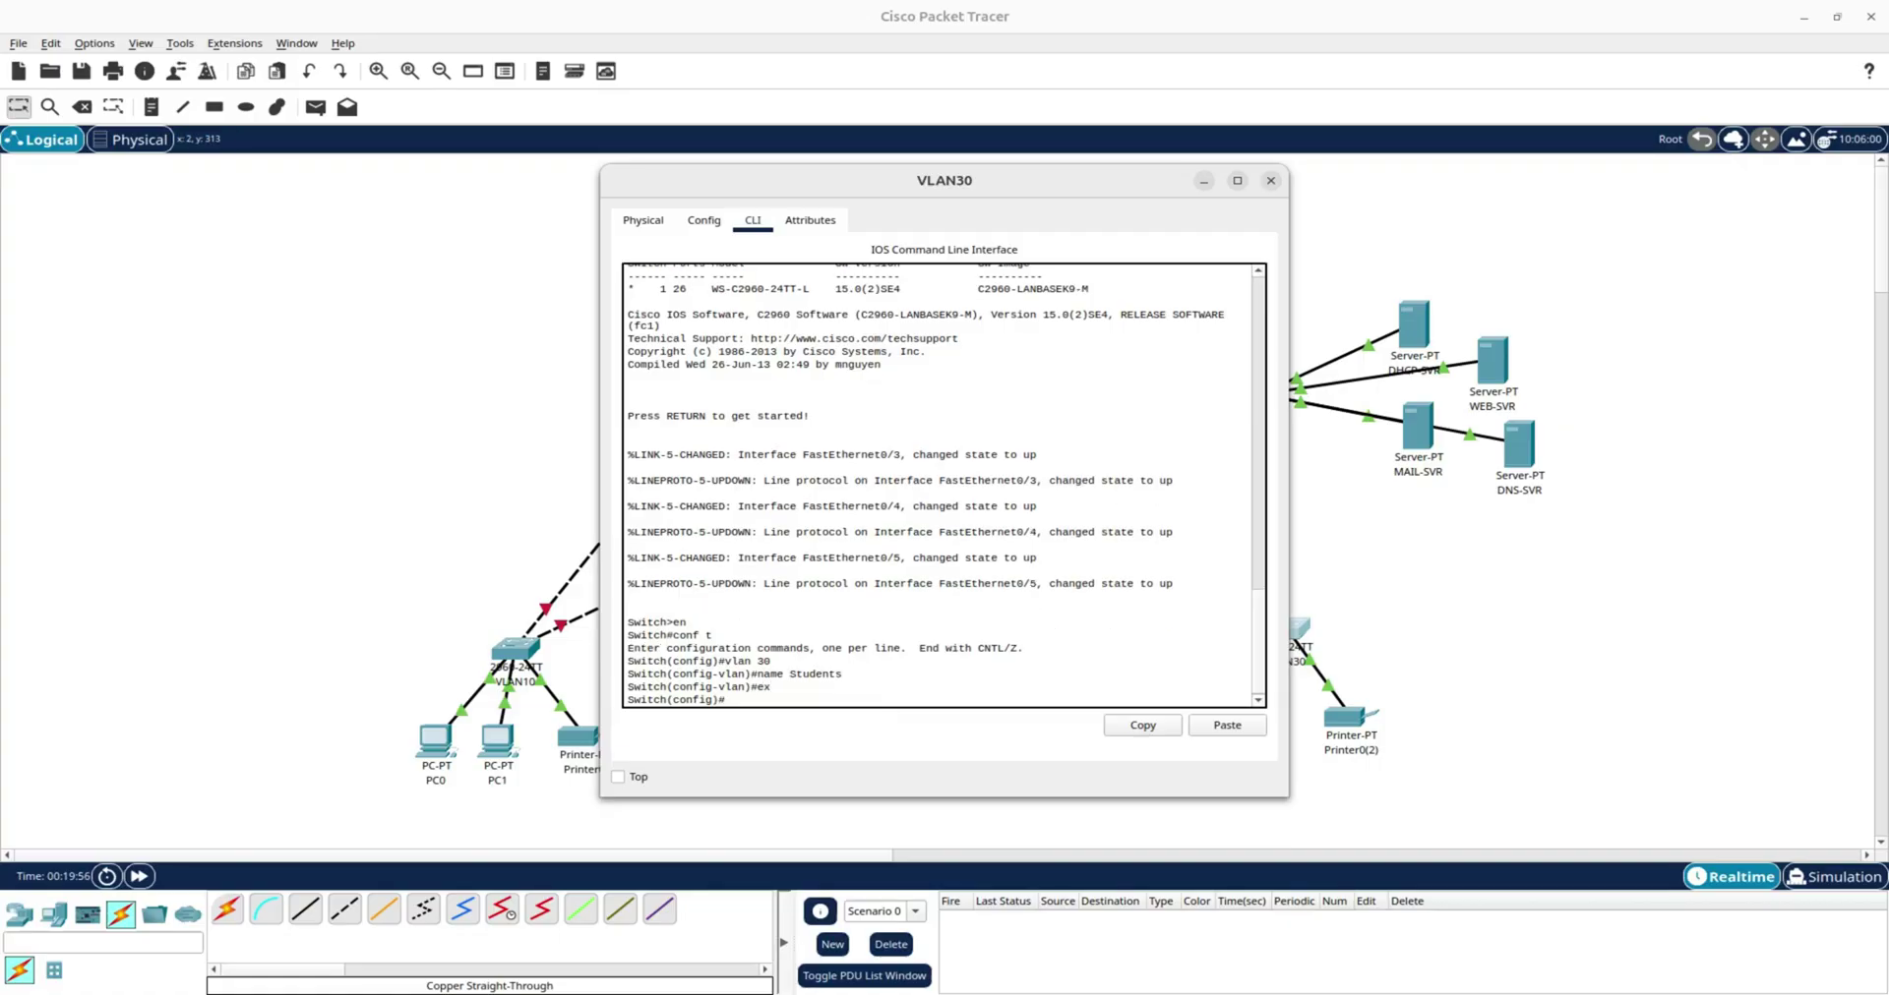
Switch to the text document, change the access VLAN number to 30, and copy the whole command block.
key(alt+Tab)
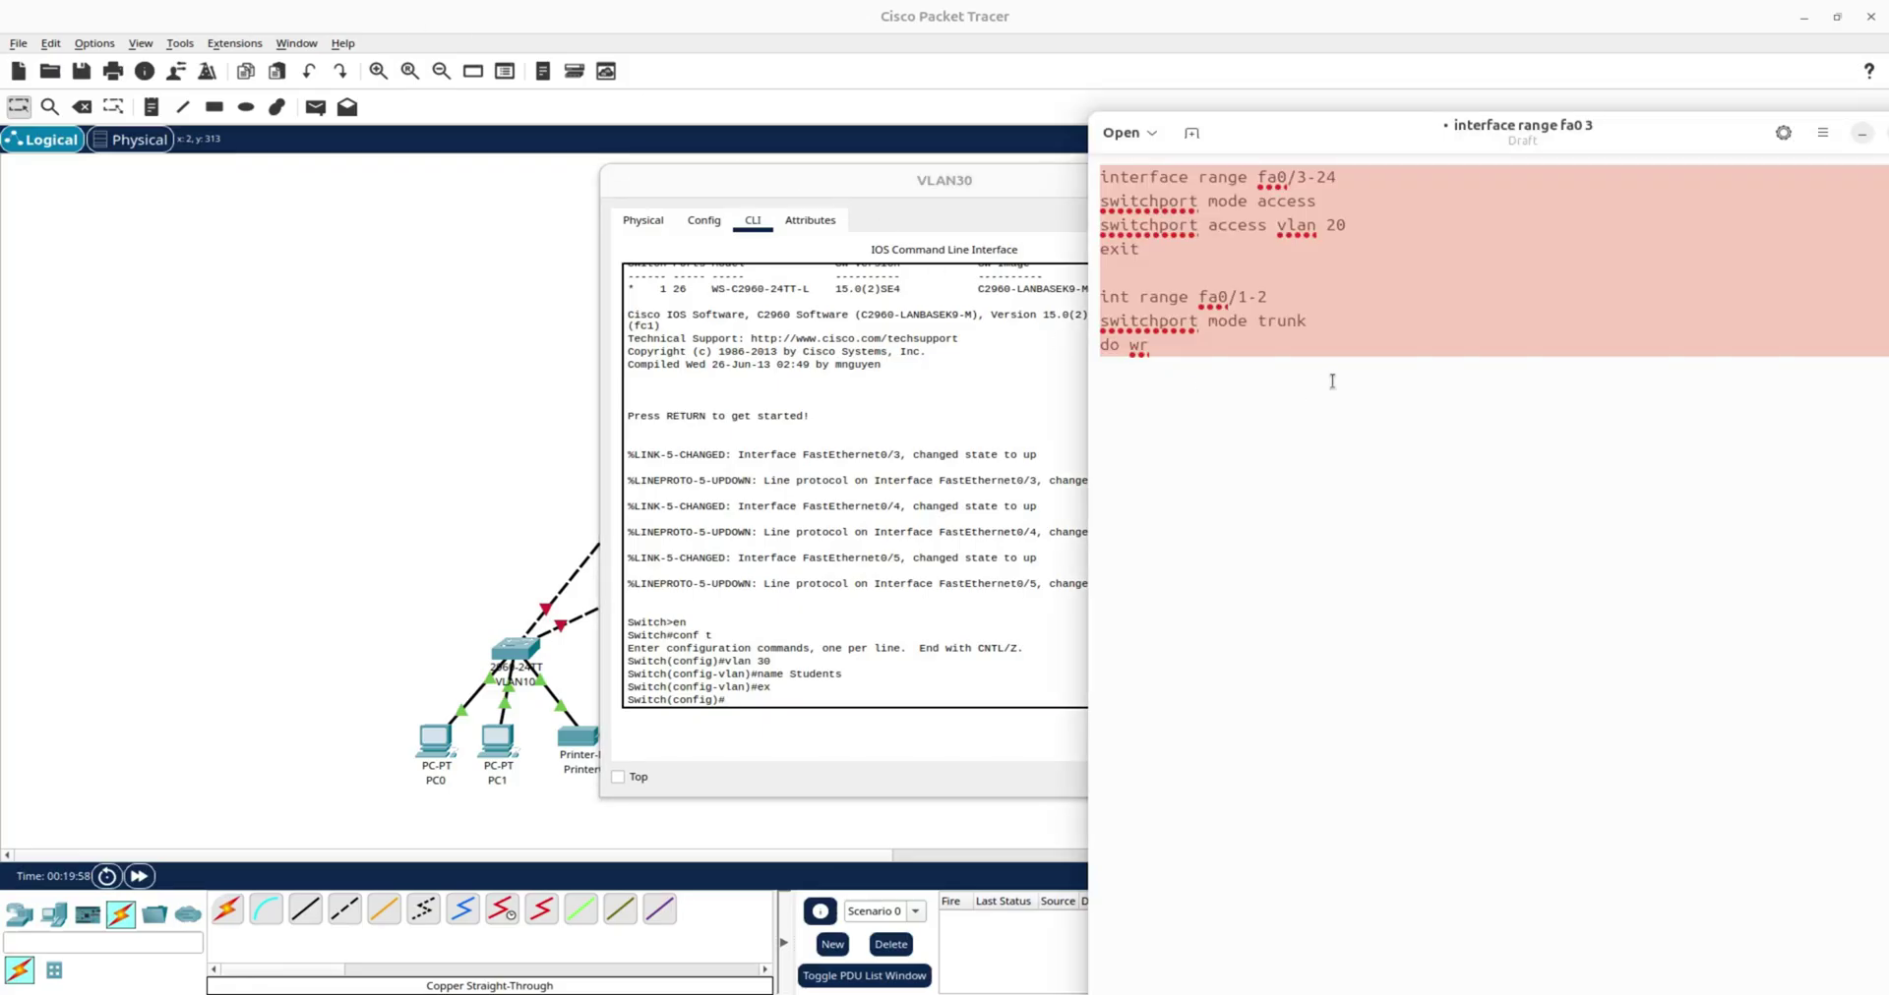
drag(1348, 225, 1321, 225)
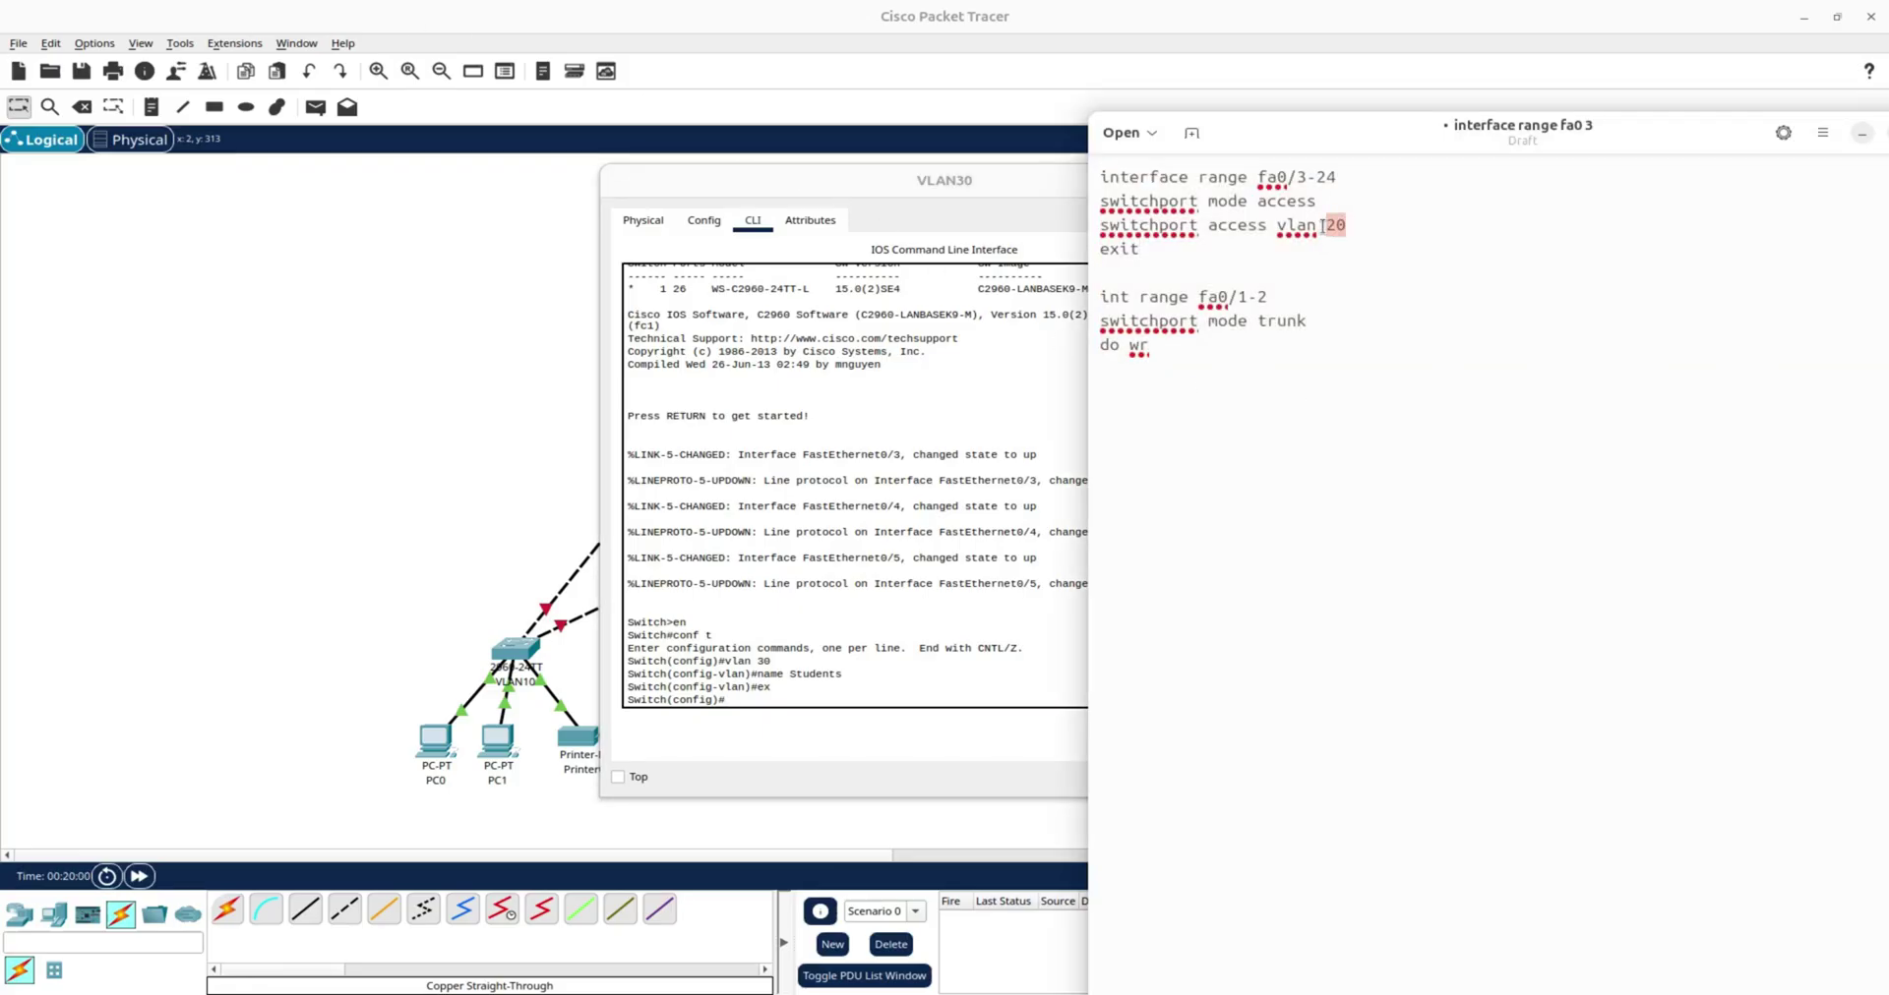
text(30)
drag(1344, 356, 1087, 169)
right_click(1141, 209)
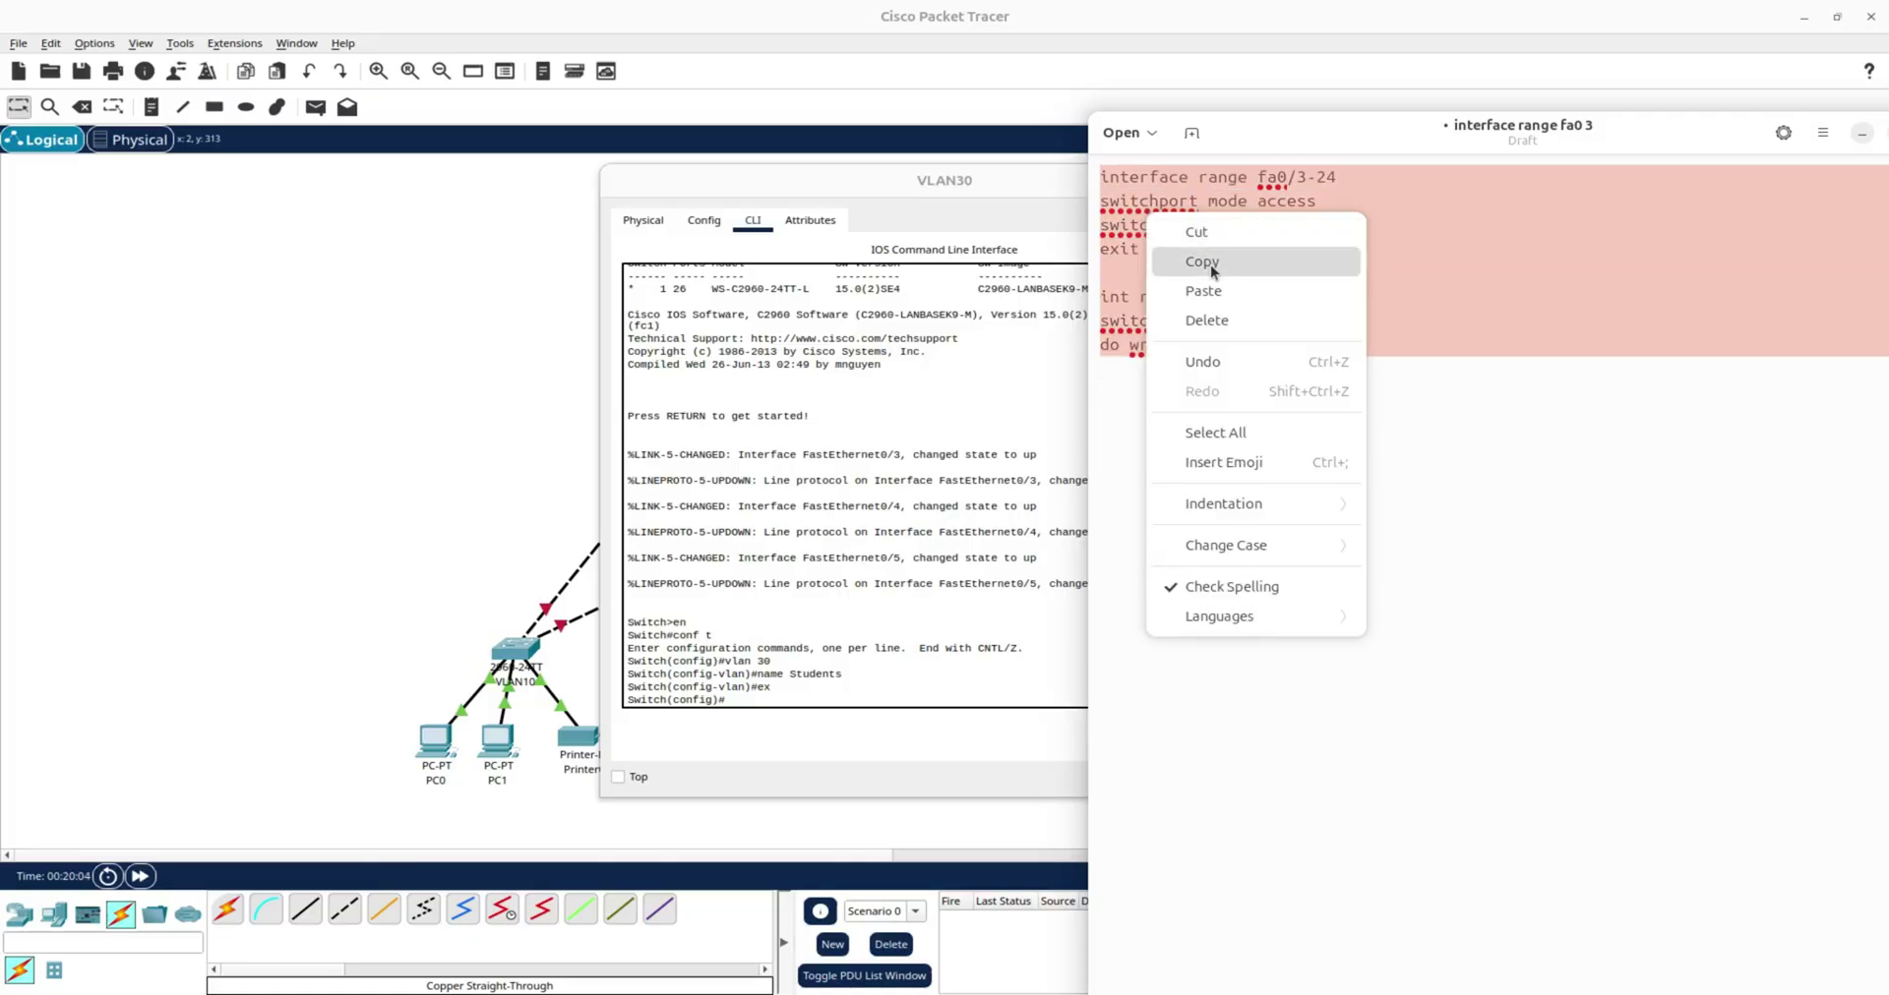
click(1212, 267)
Paste the copied commands into the VLAN30 switch's command line, save the configuration with do wr, and close its window.
click(813, 700)
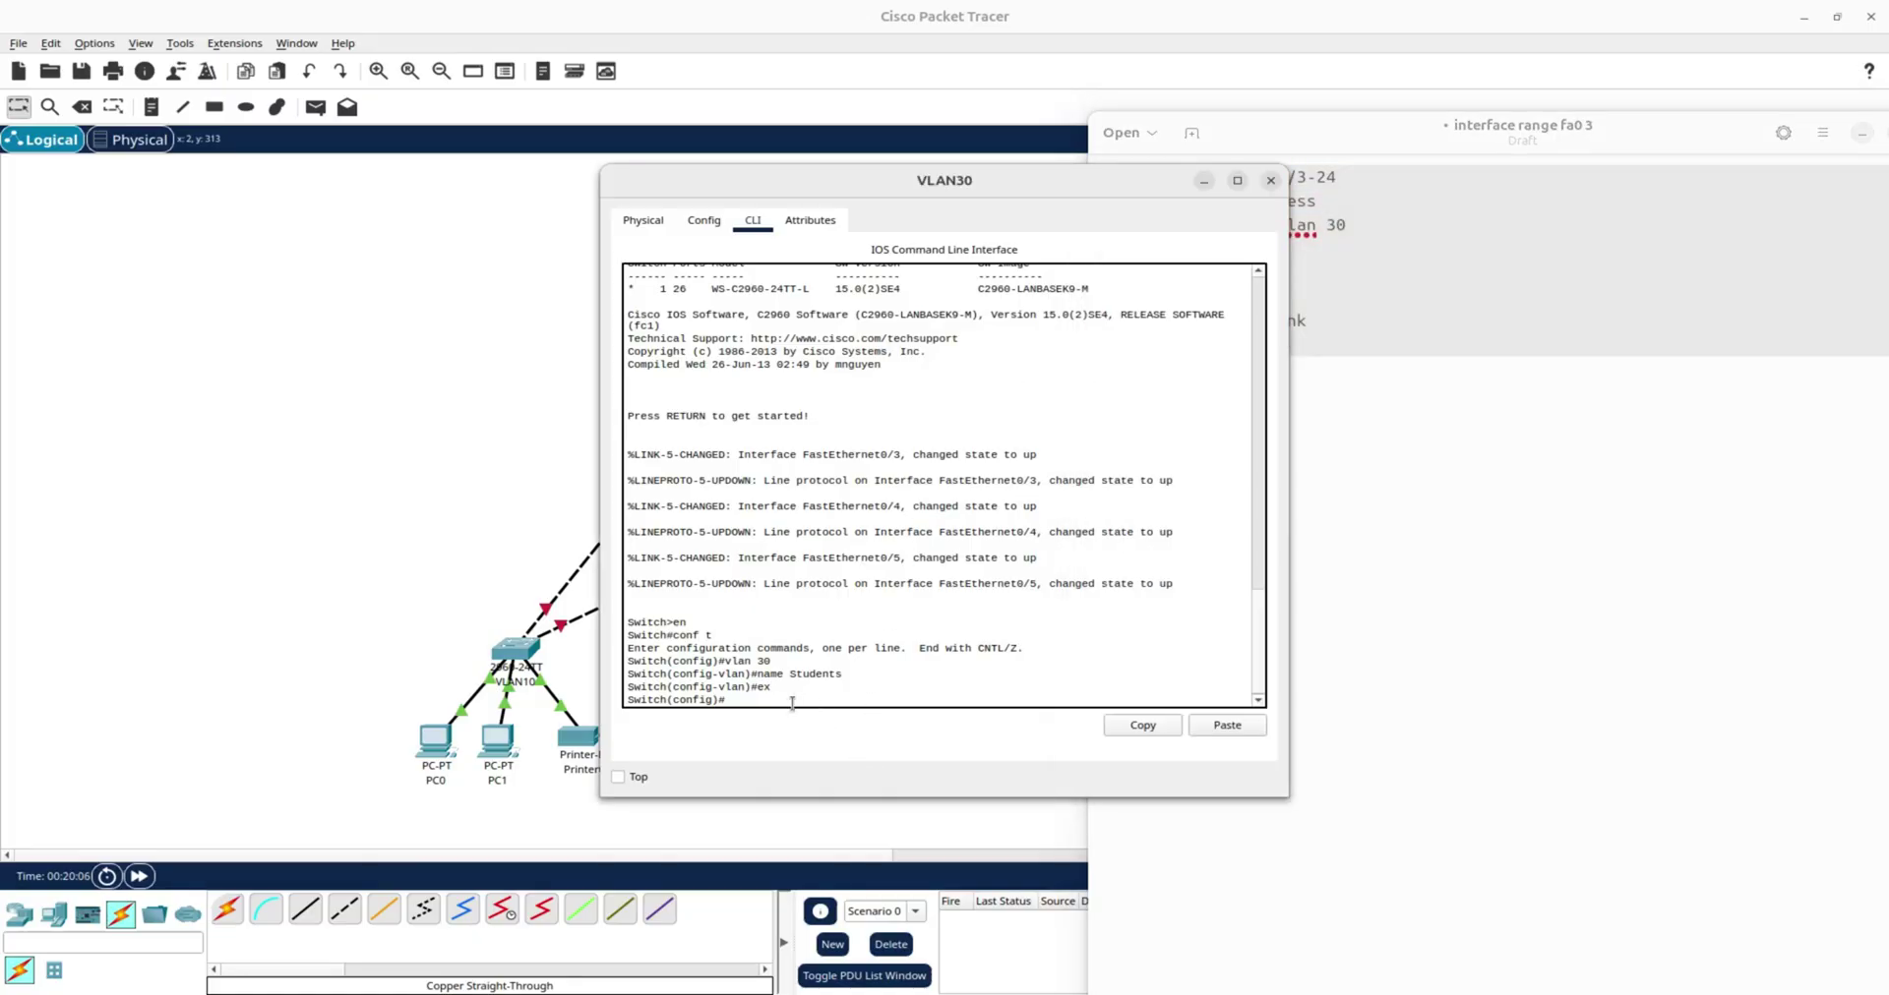
right_click(792, 702)
click(852, 736)
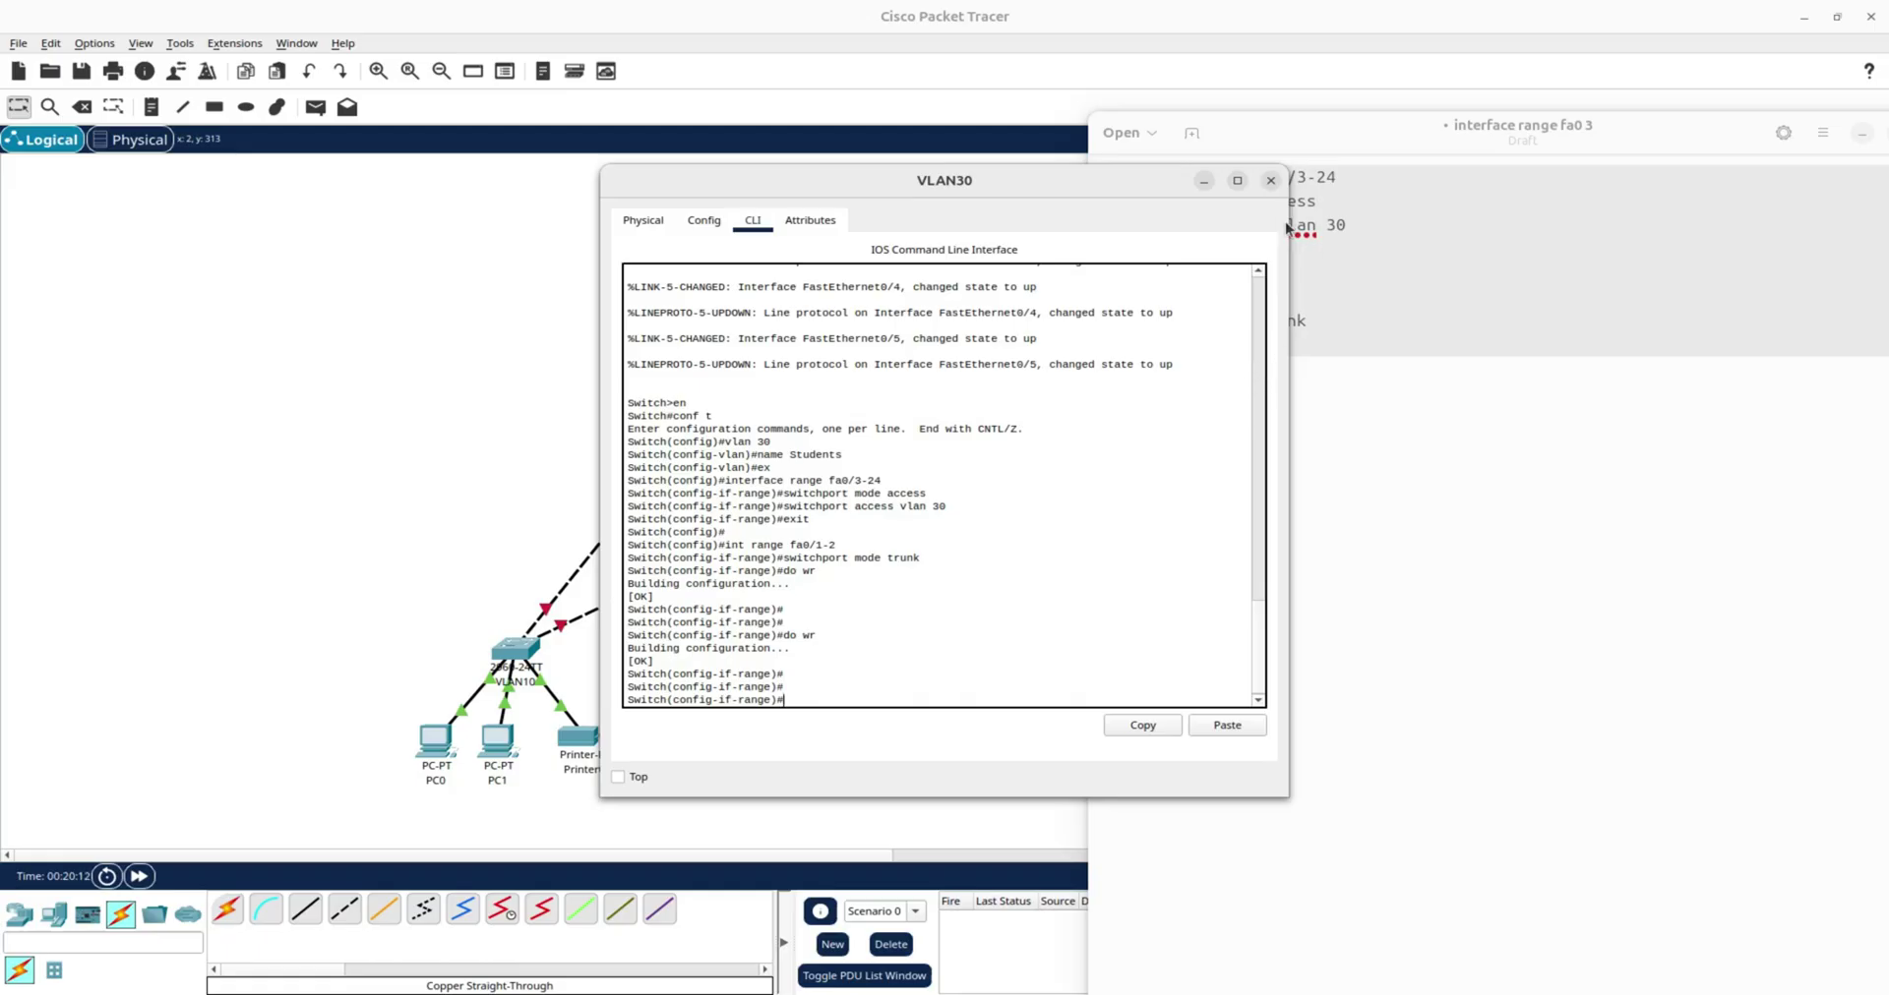
click(1269, 180)
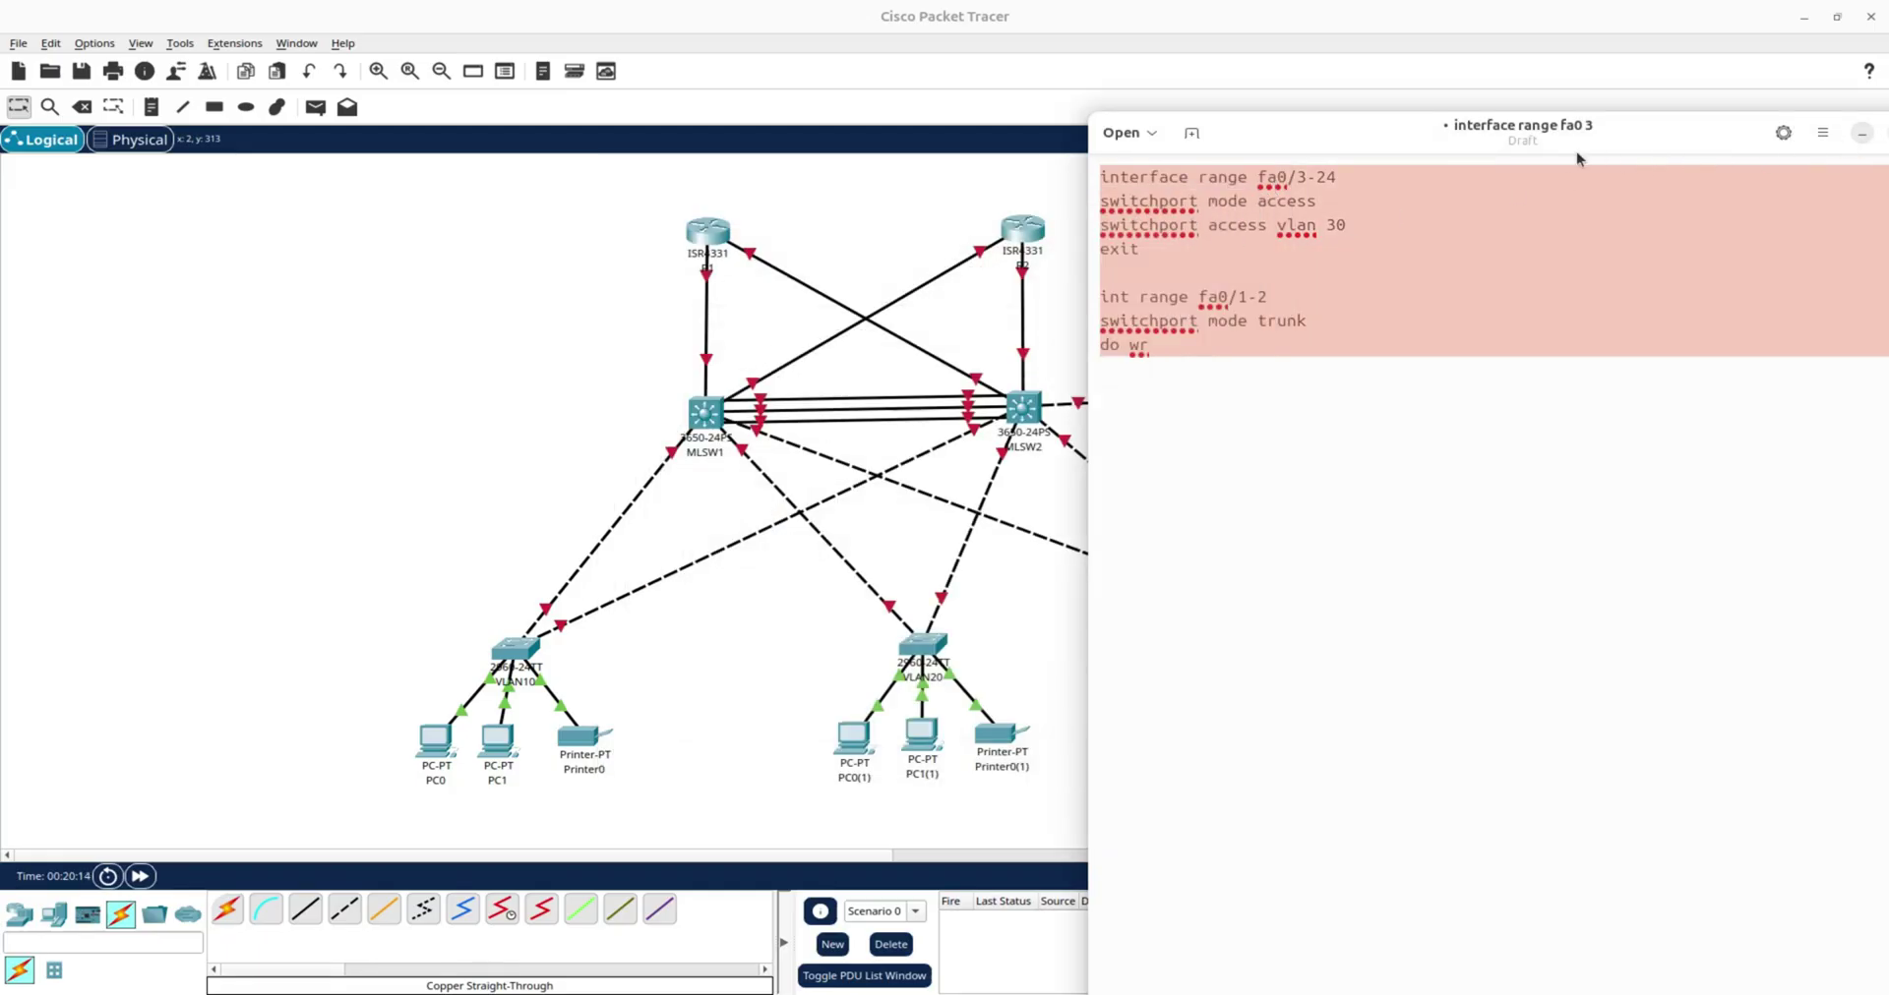
Close the text document of switch commands and discard its unsaved changes.
drag(1570, 150, 1467, 150)
click(1836, 145)
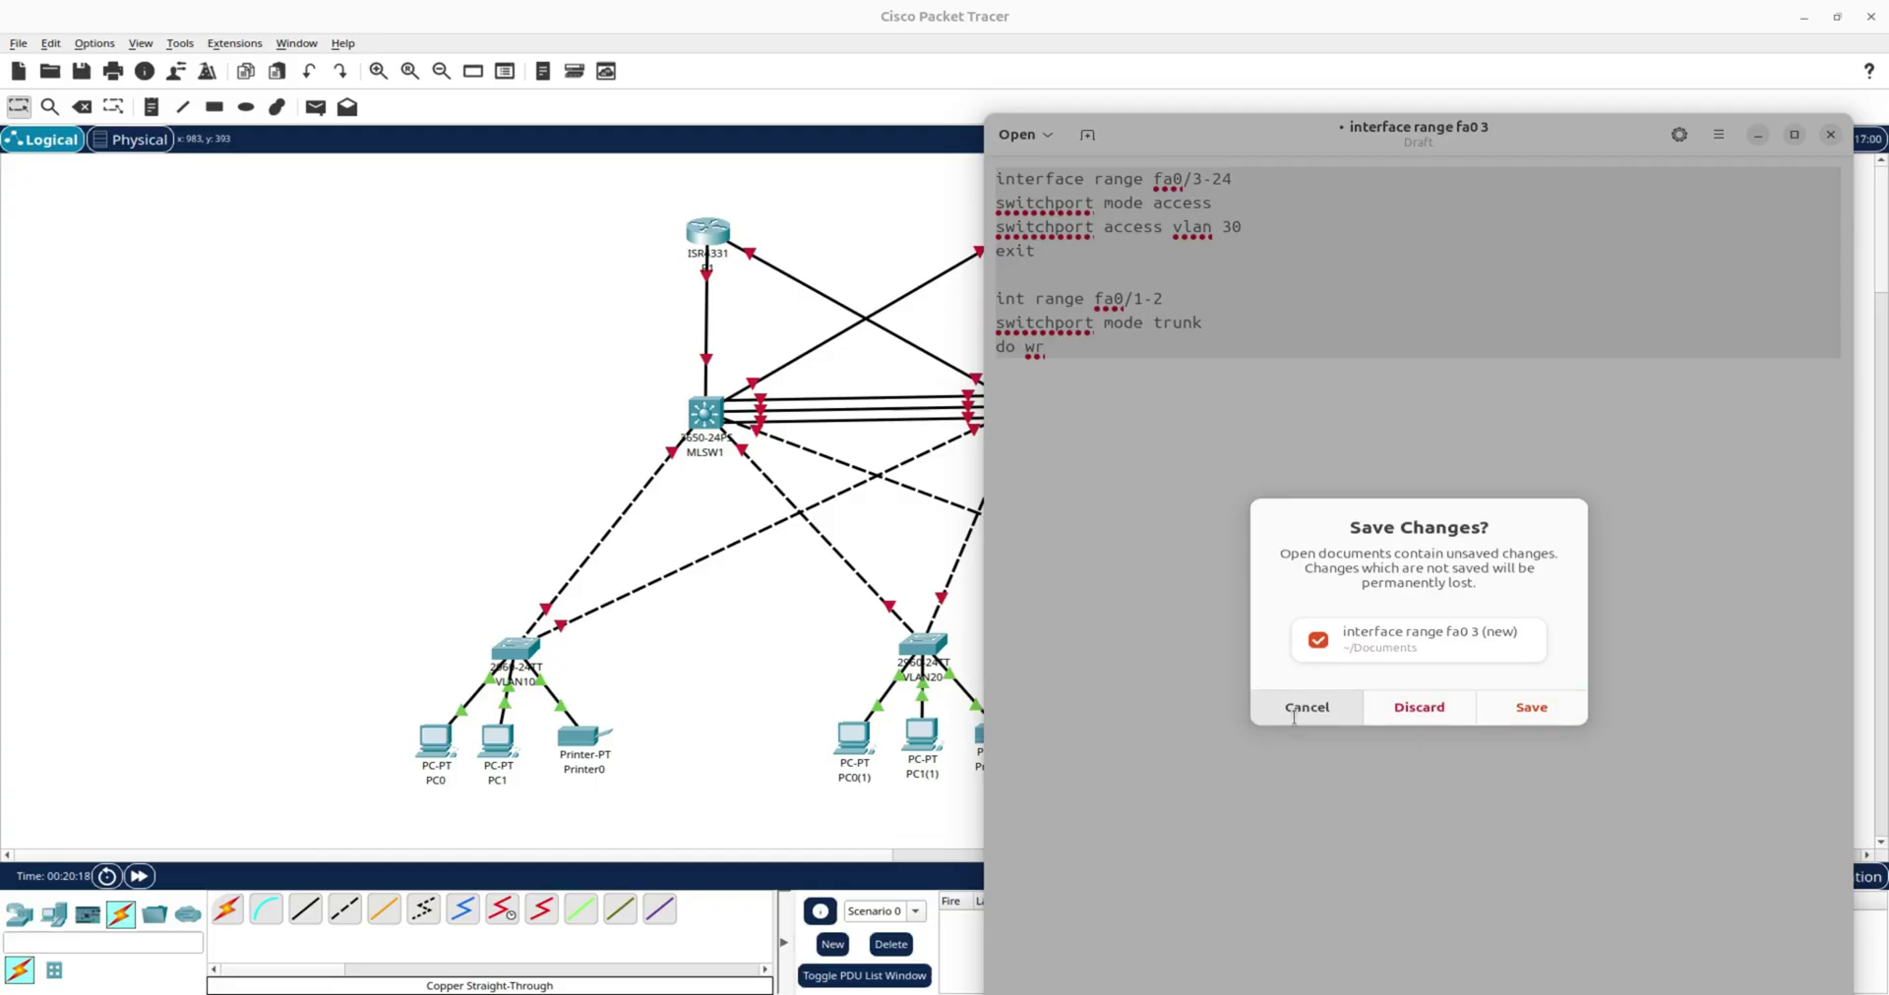
click(1408, 724)
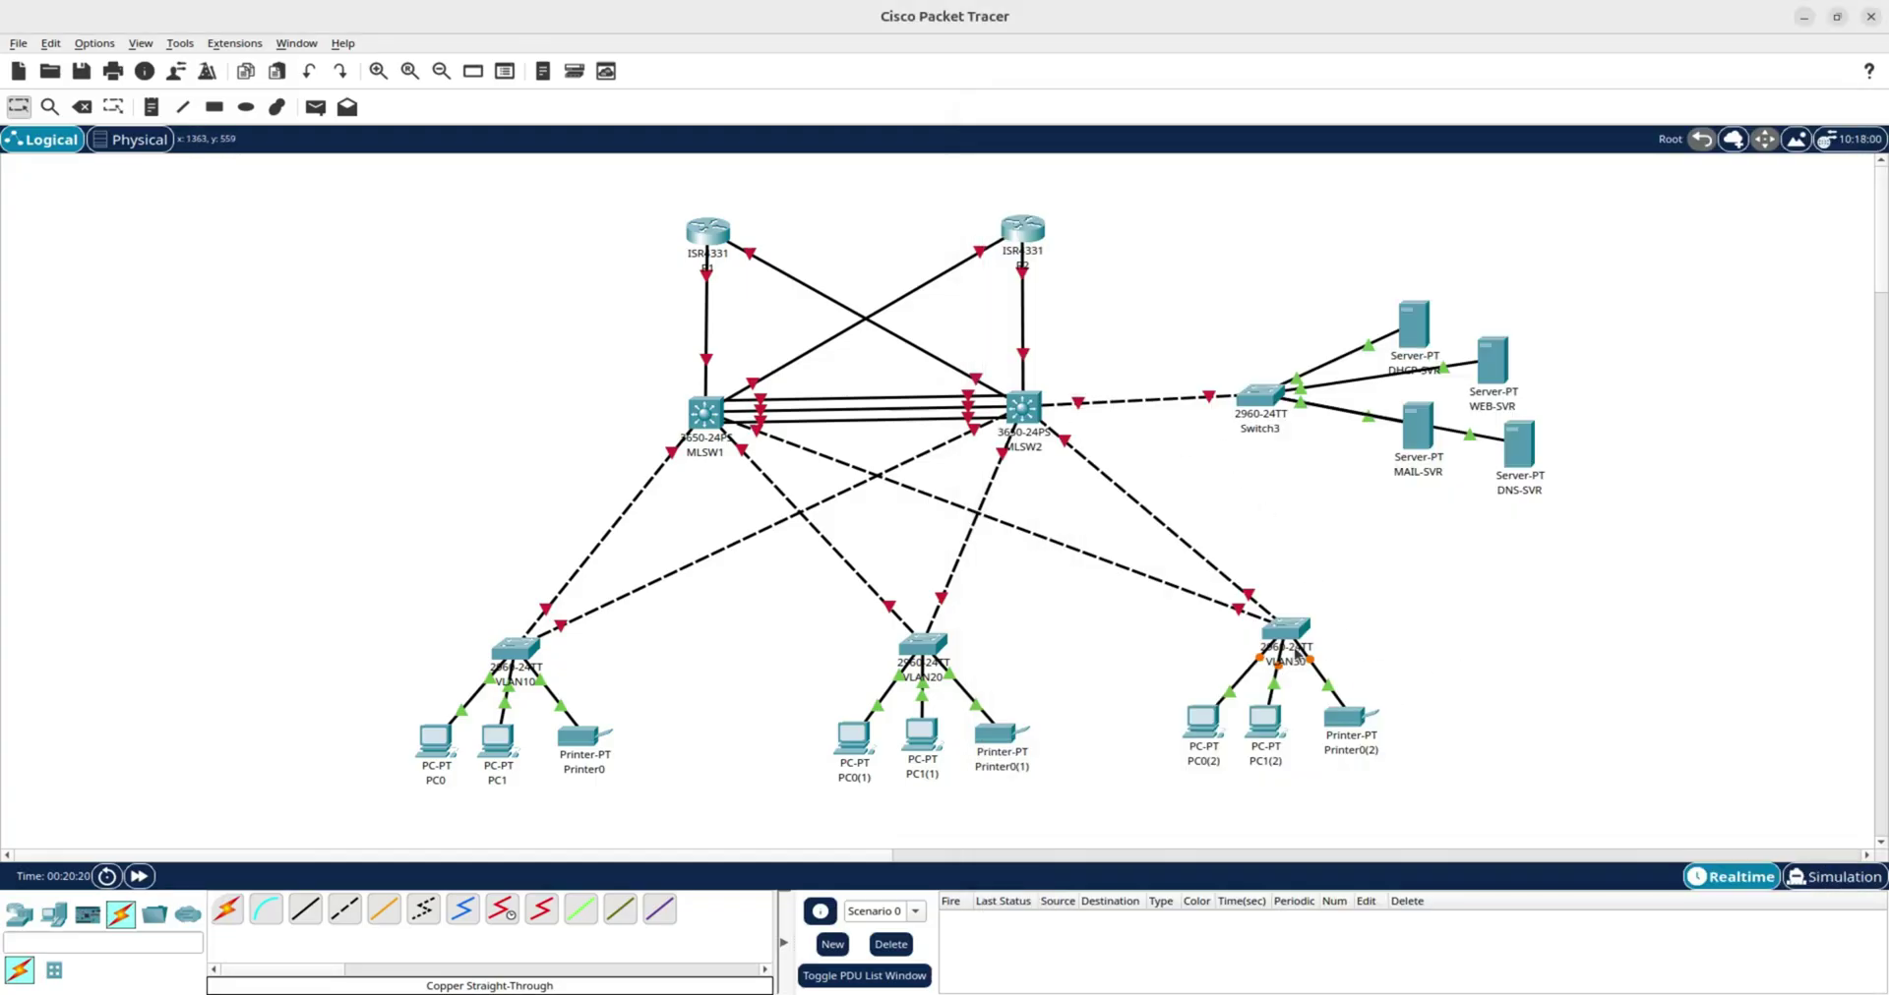
mouse_move(1278, 632)
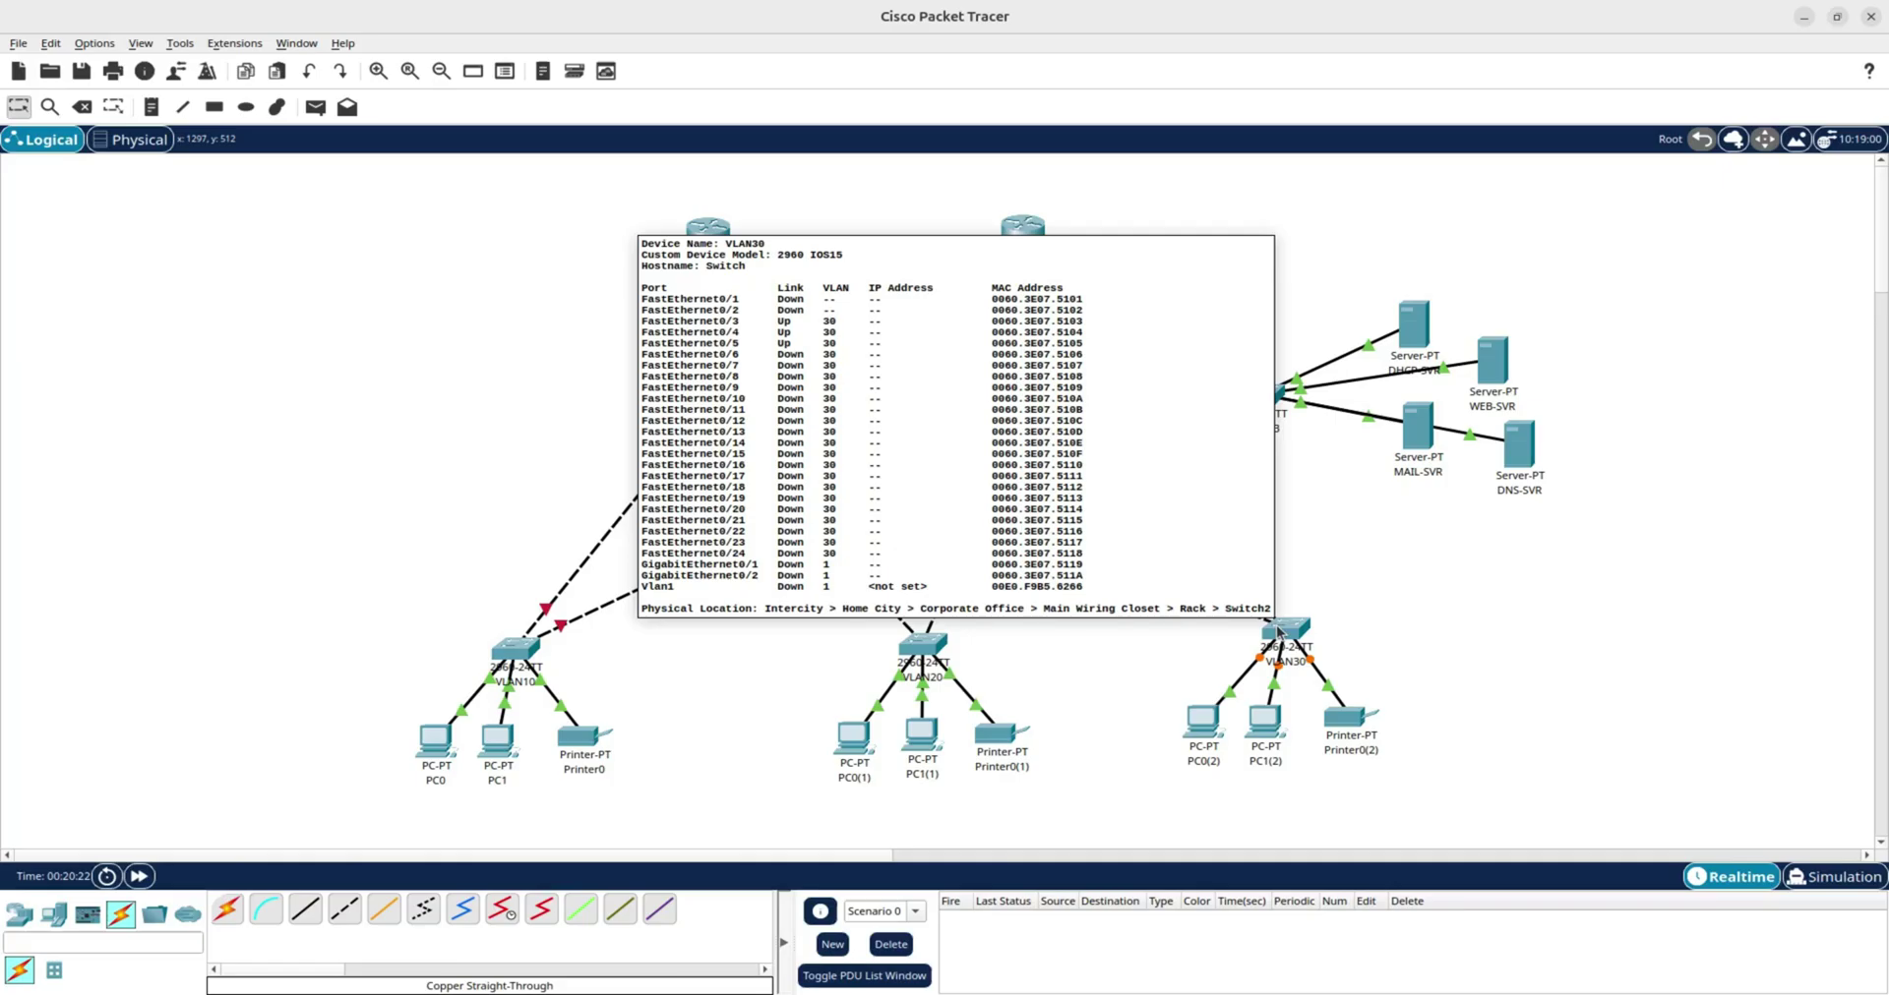
Set the VLAN10 switch's hostname to ADMIN, save the configuration with do wr, and close its window.
mouse_move(921, 651)
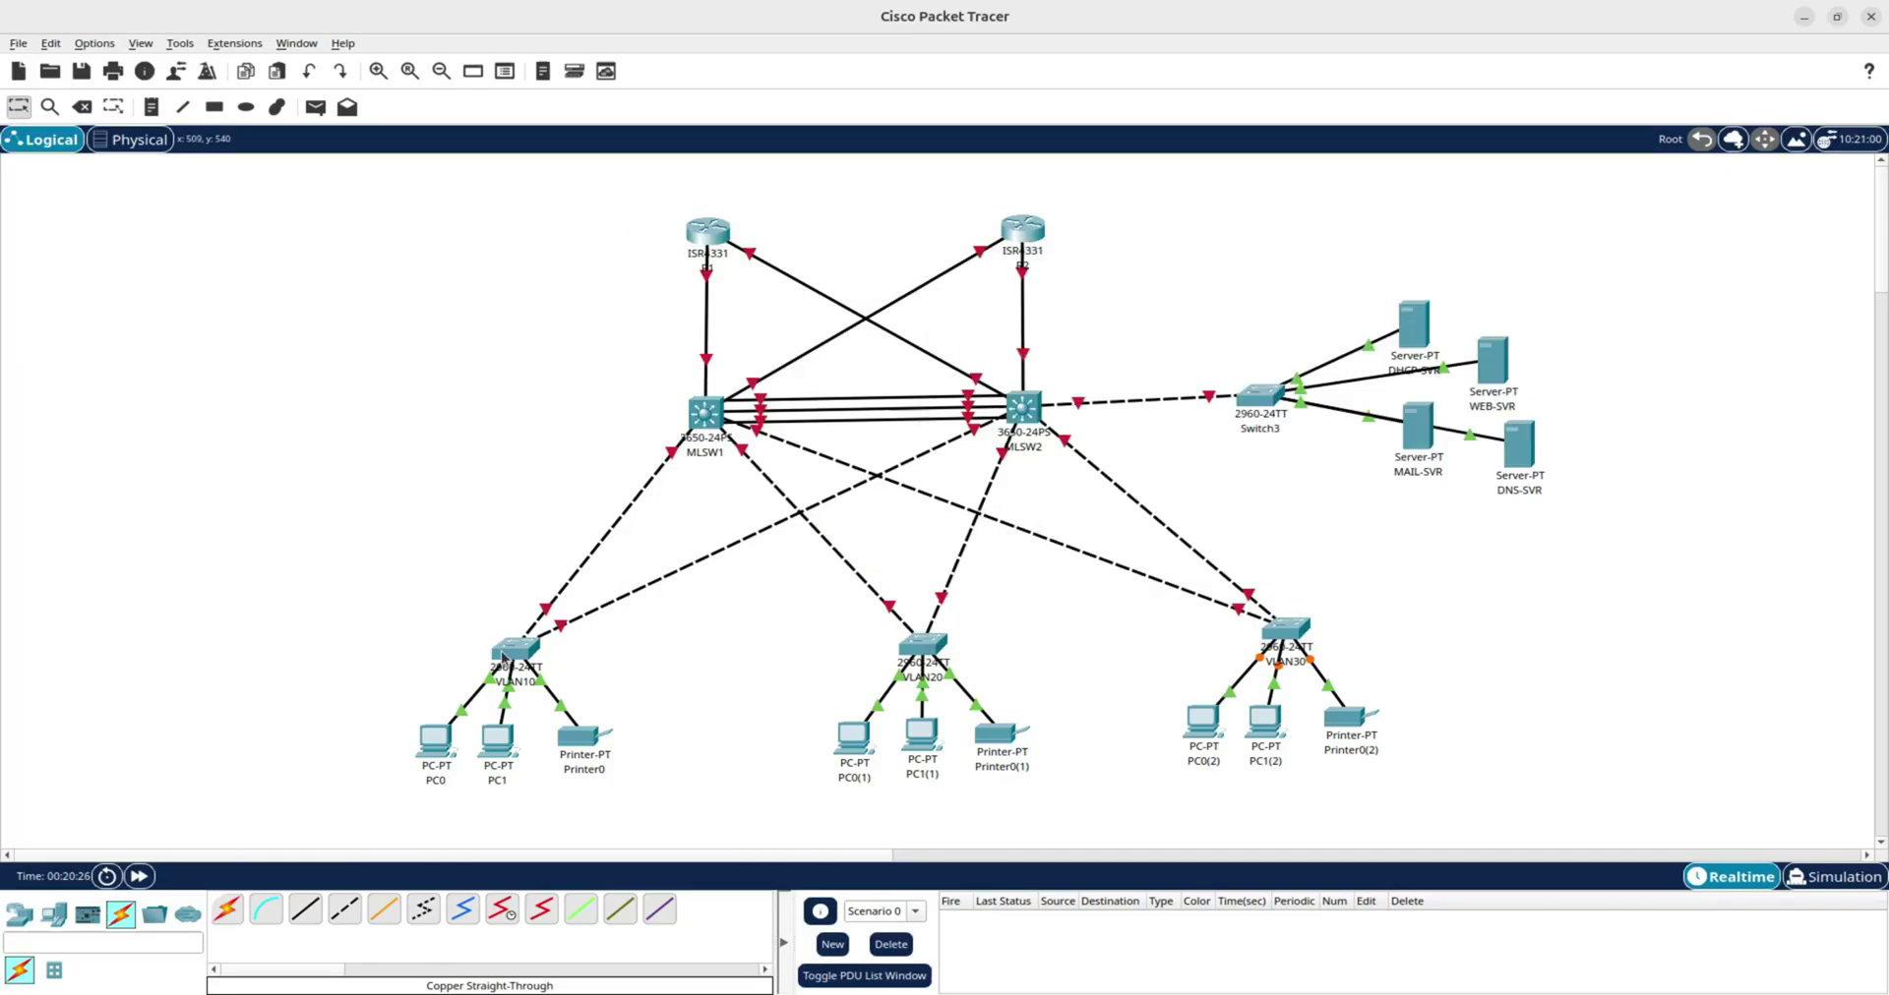
click(535, 650)
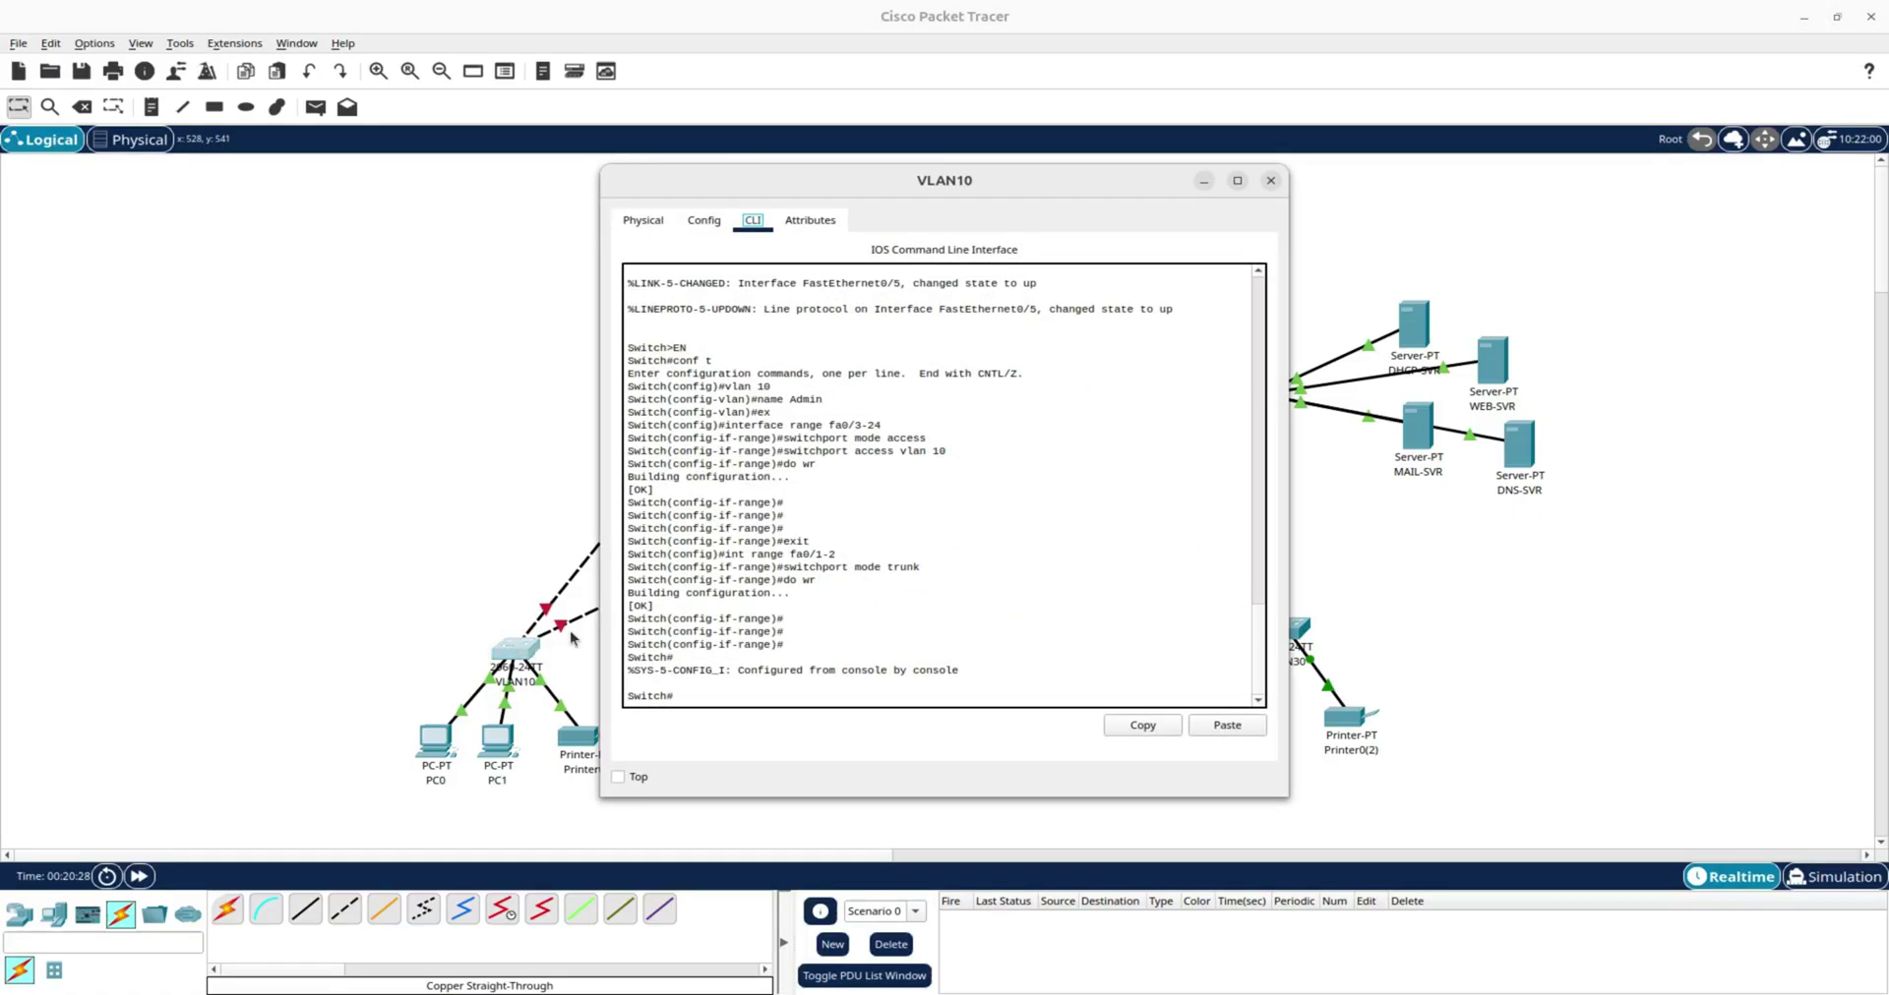
click(725, 697)
text(conf t)
key(Return)
text(hostname)
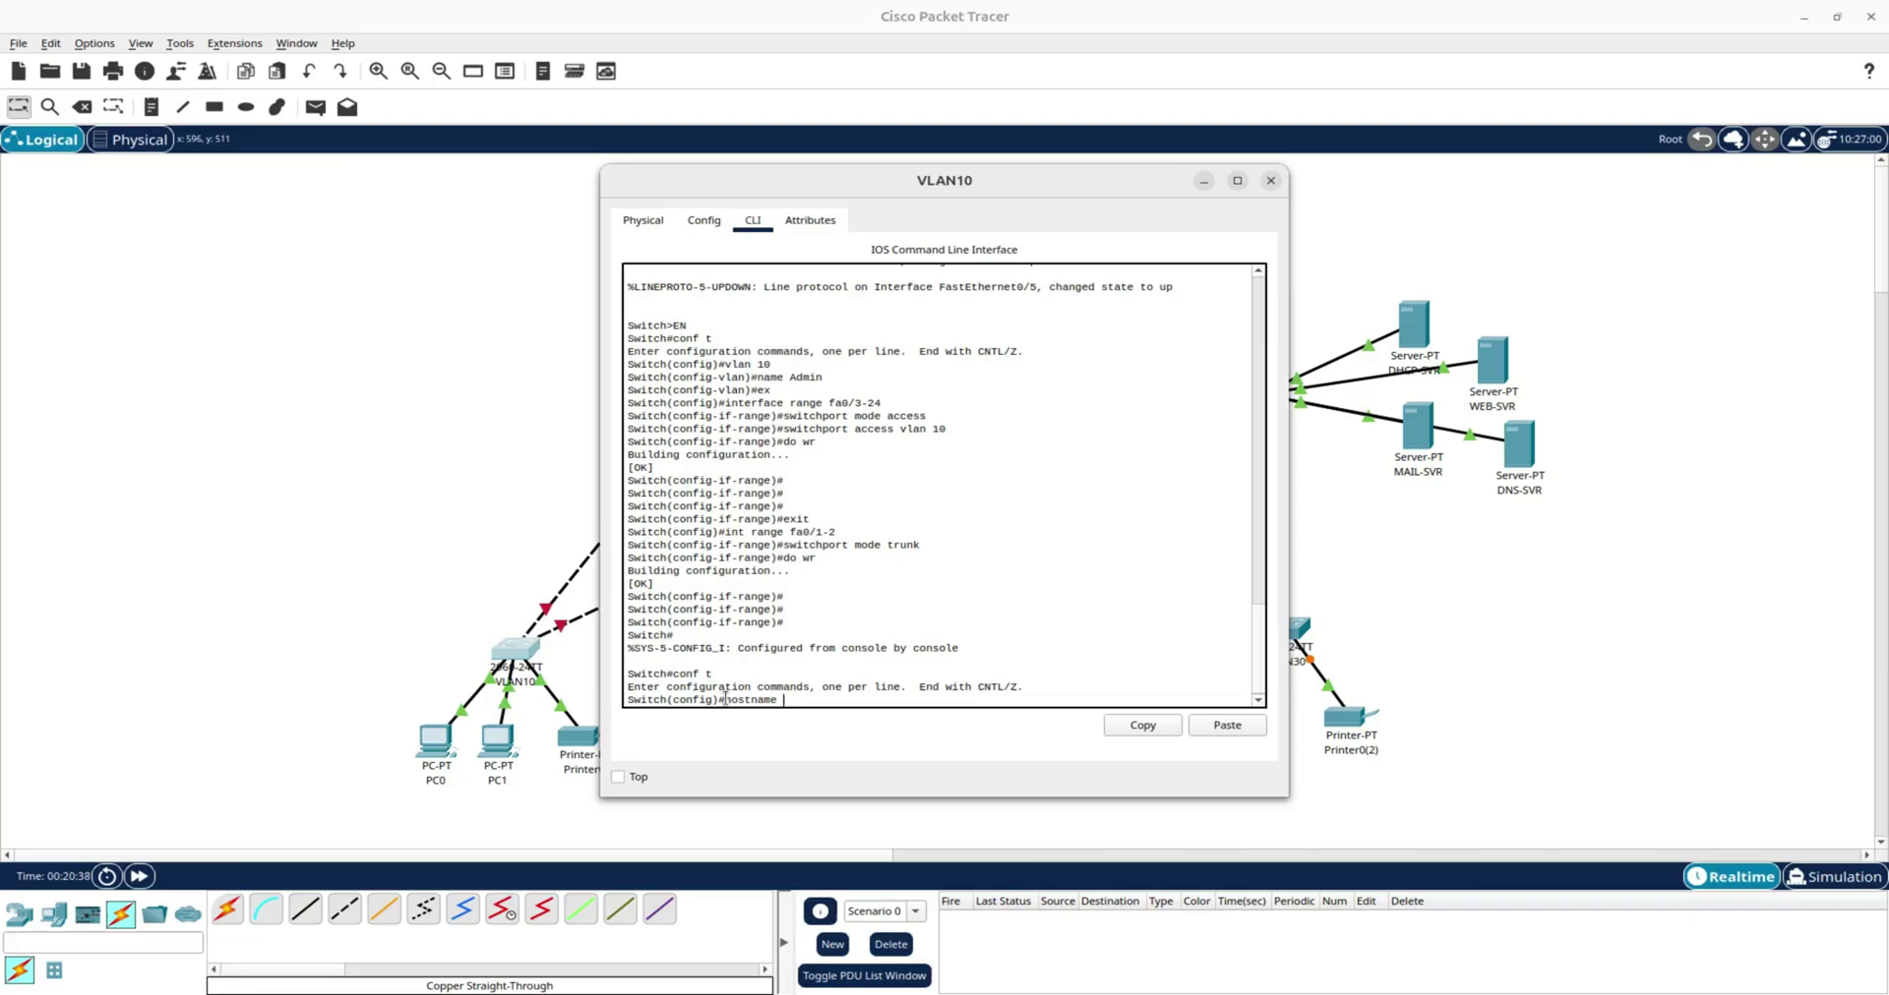
text( ADMIN)
key(Return)
text(do wr)
key(Return)
key(Return)
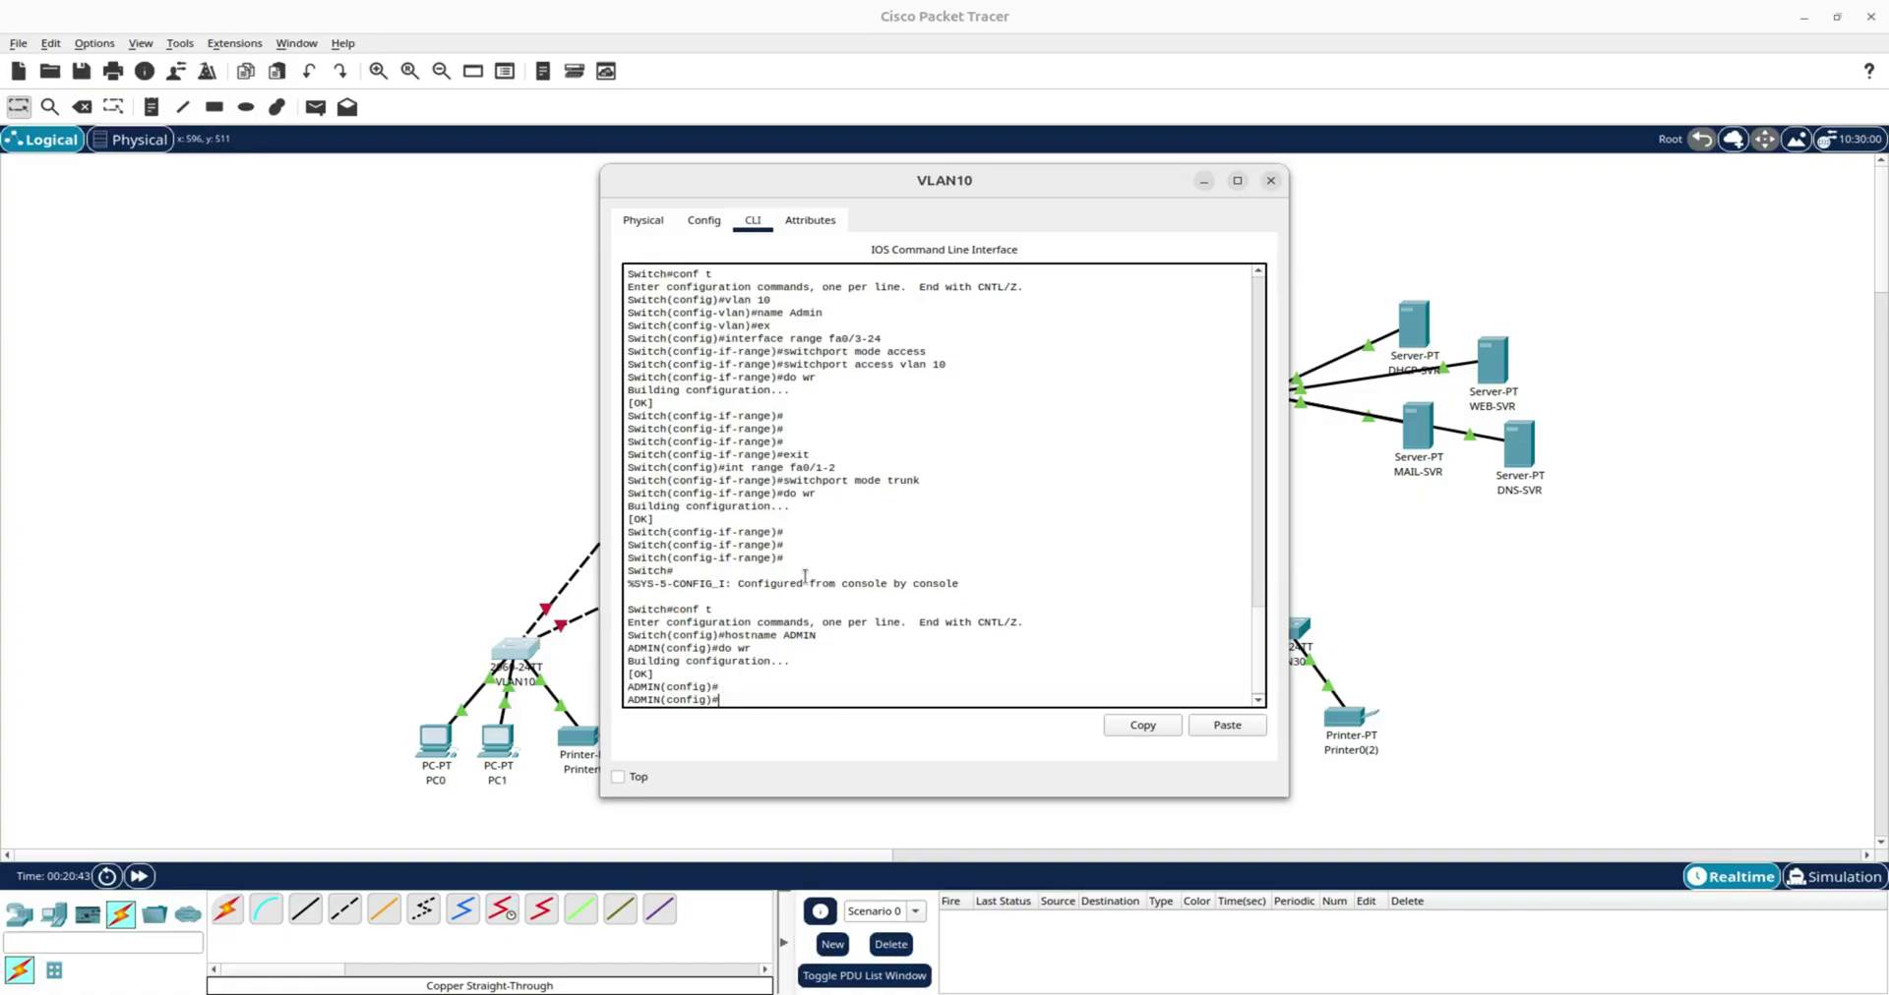
click(1270, 180)
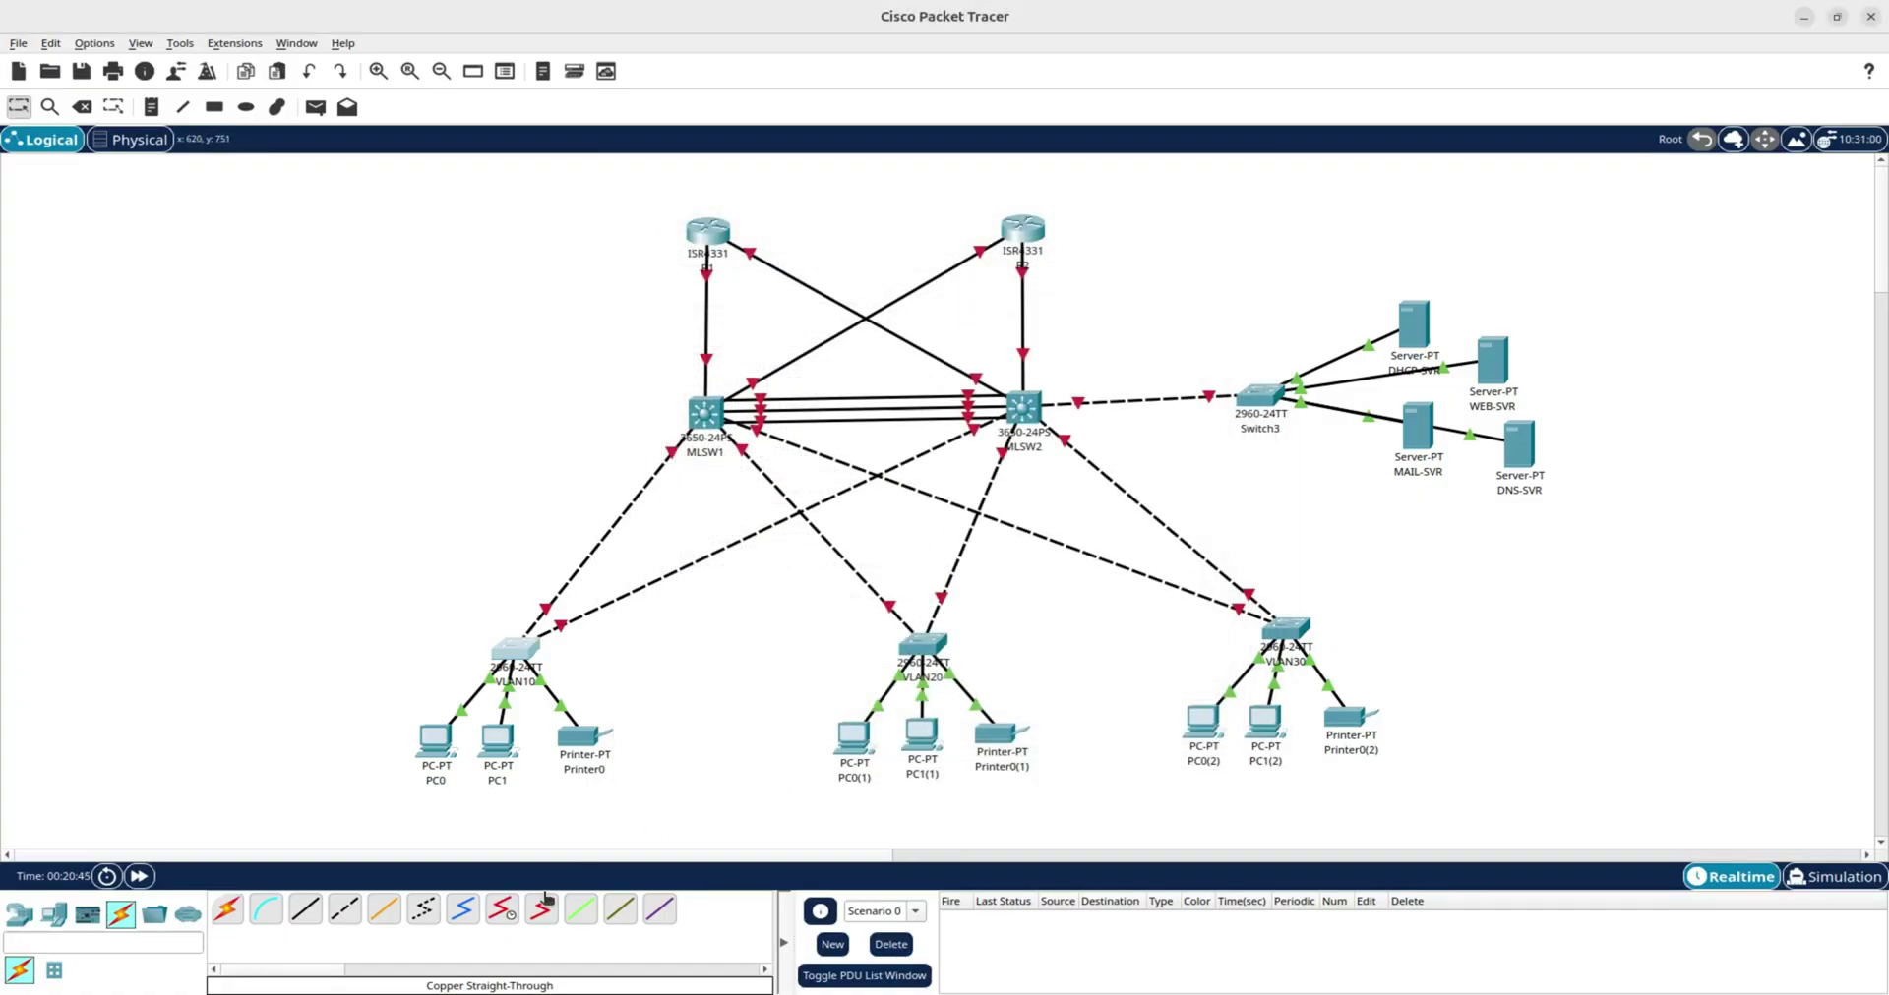
Leave interface configuration on the VLAN20 switch, set its hostname to FACULTY, and save with do wr before closing its window.
click(925, 645)
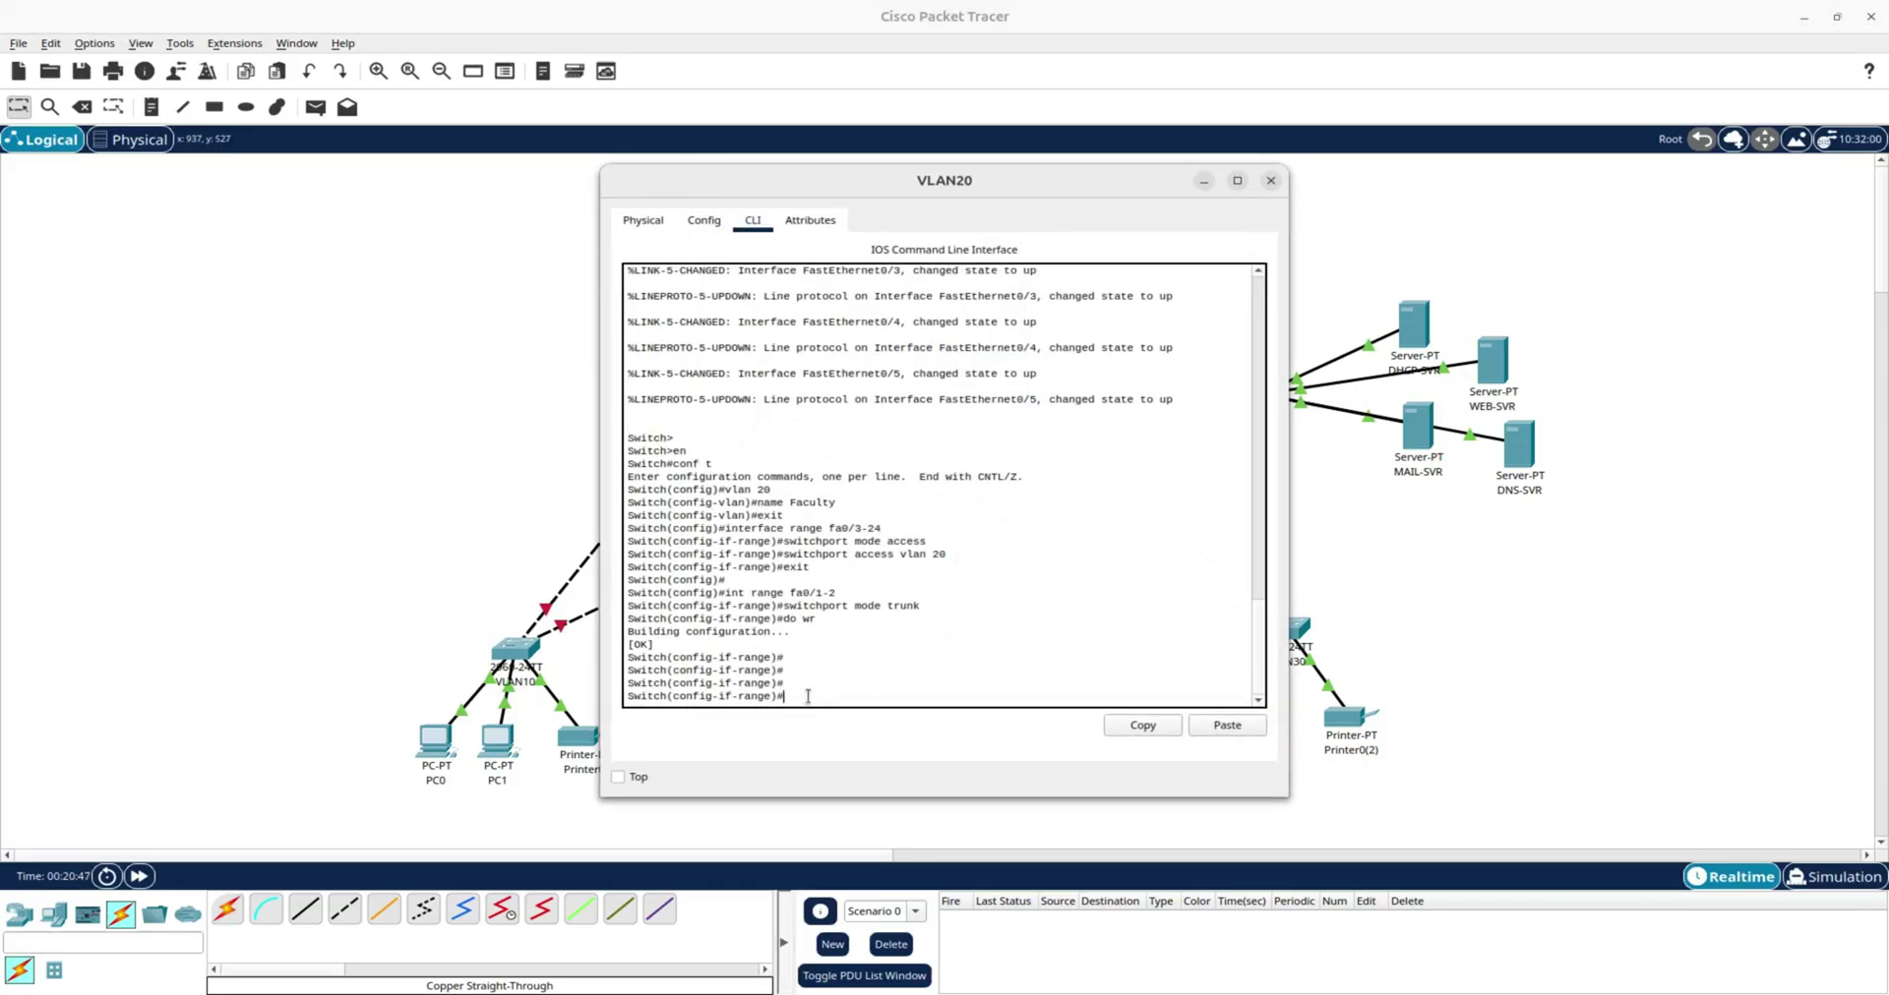
text(ex)
key(Return)
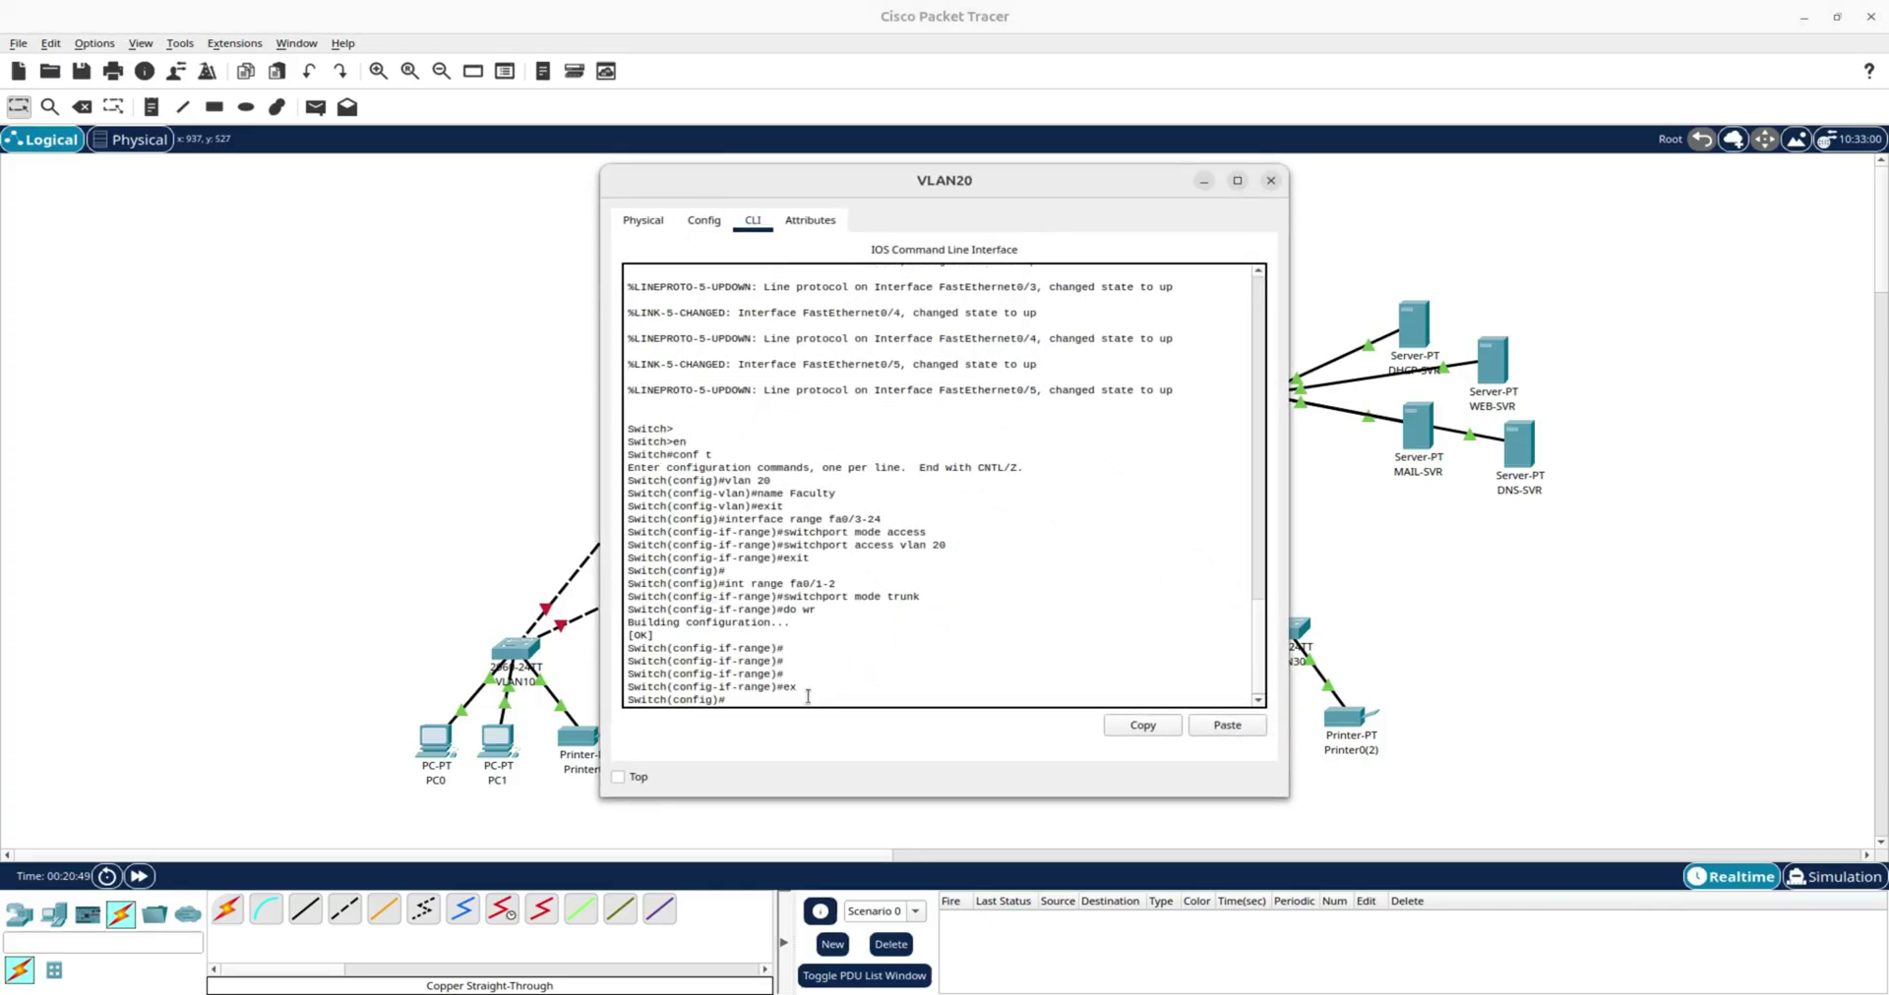
text(hostname FACULTY)
key(Return)
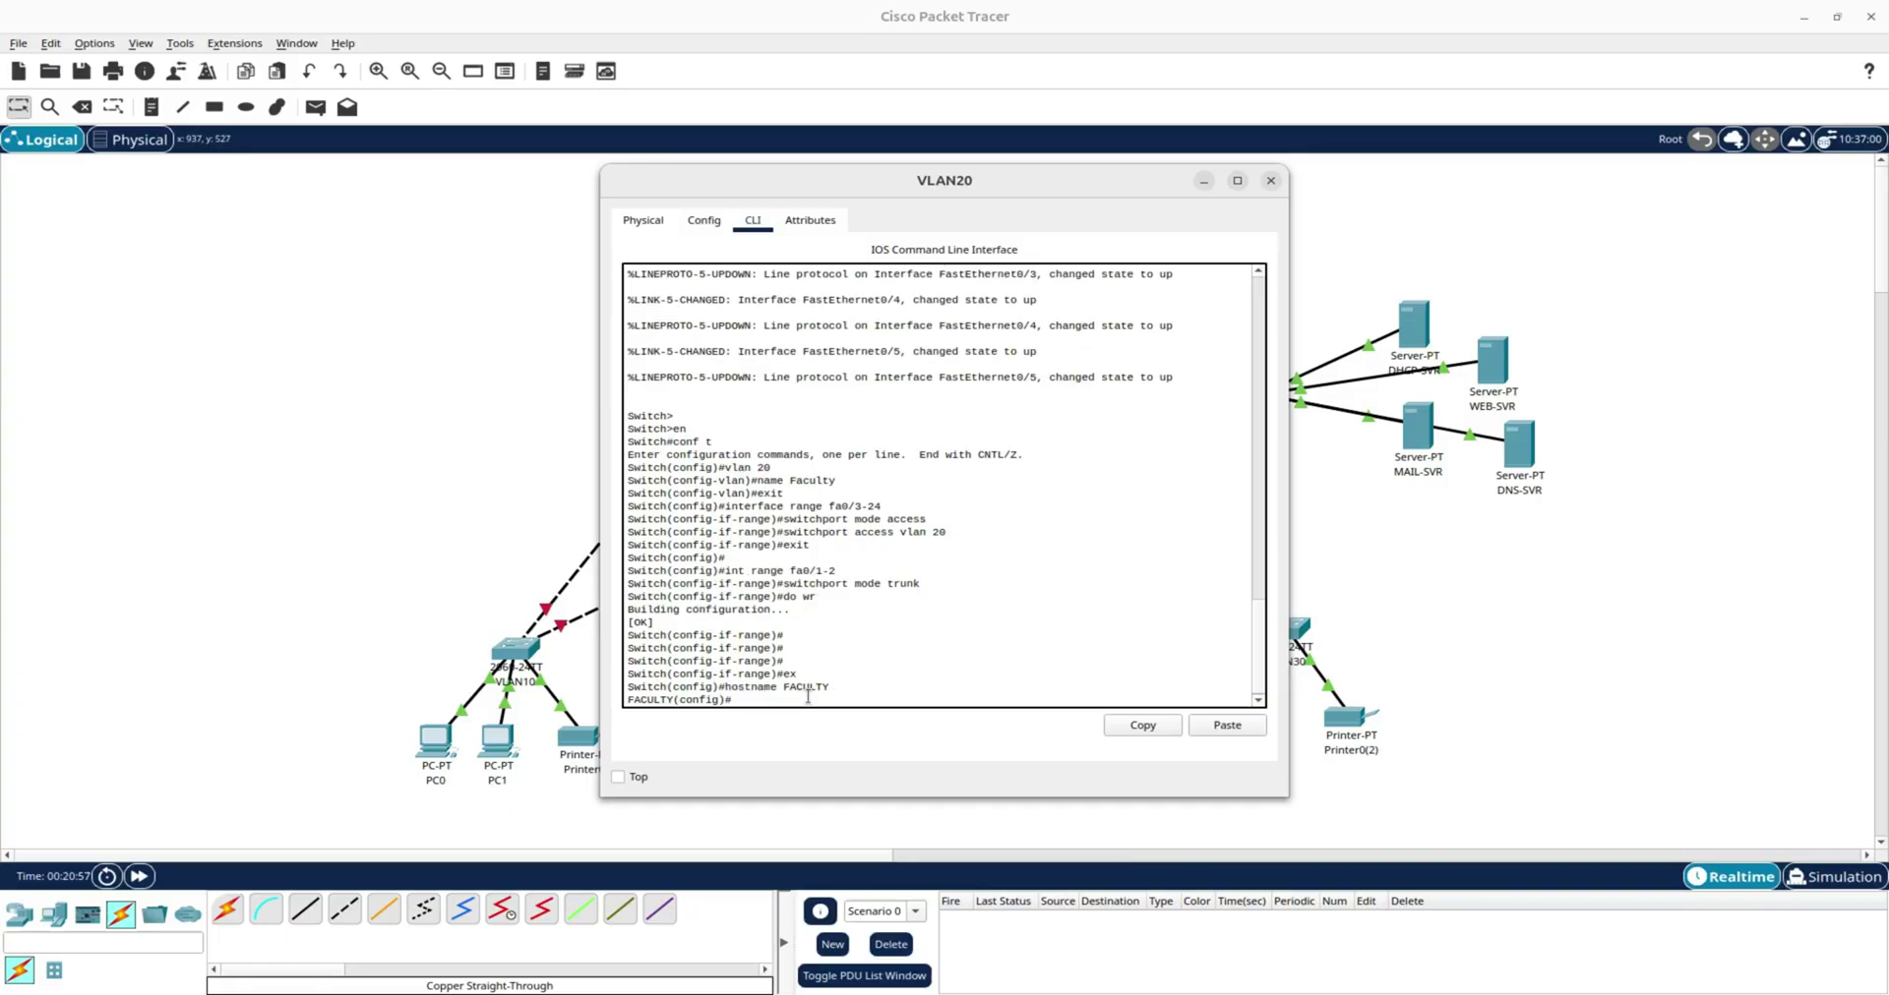
text(do wr)
key(Return)
click(1270, 181)
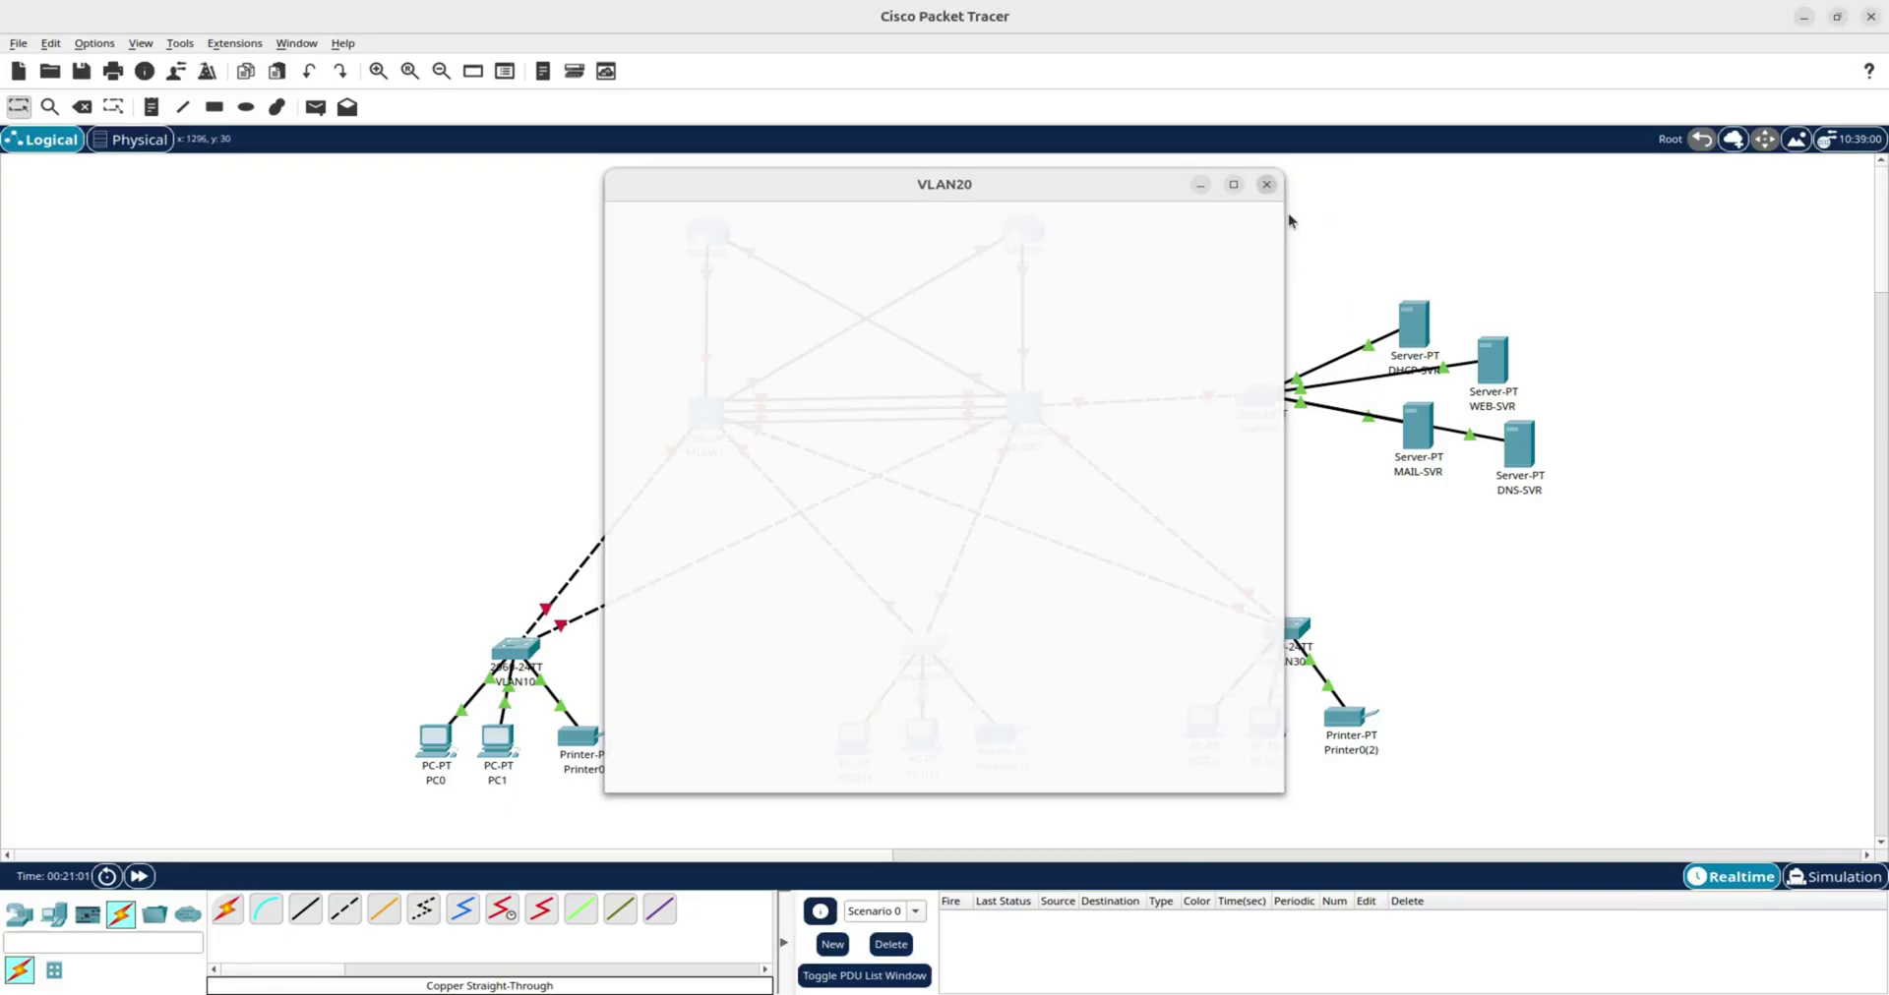
Leave interface configuration on the VLAN30 switch, set its hostname to STUDENTS, and save with do wr before closing its window.
click(1283, 635)
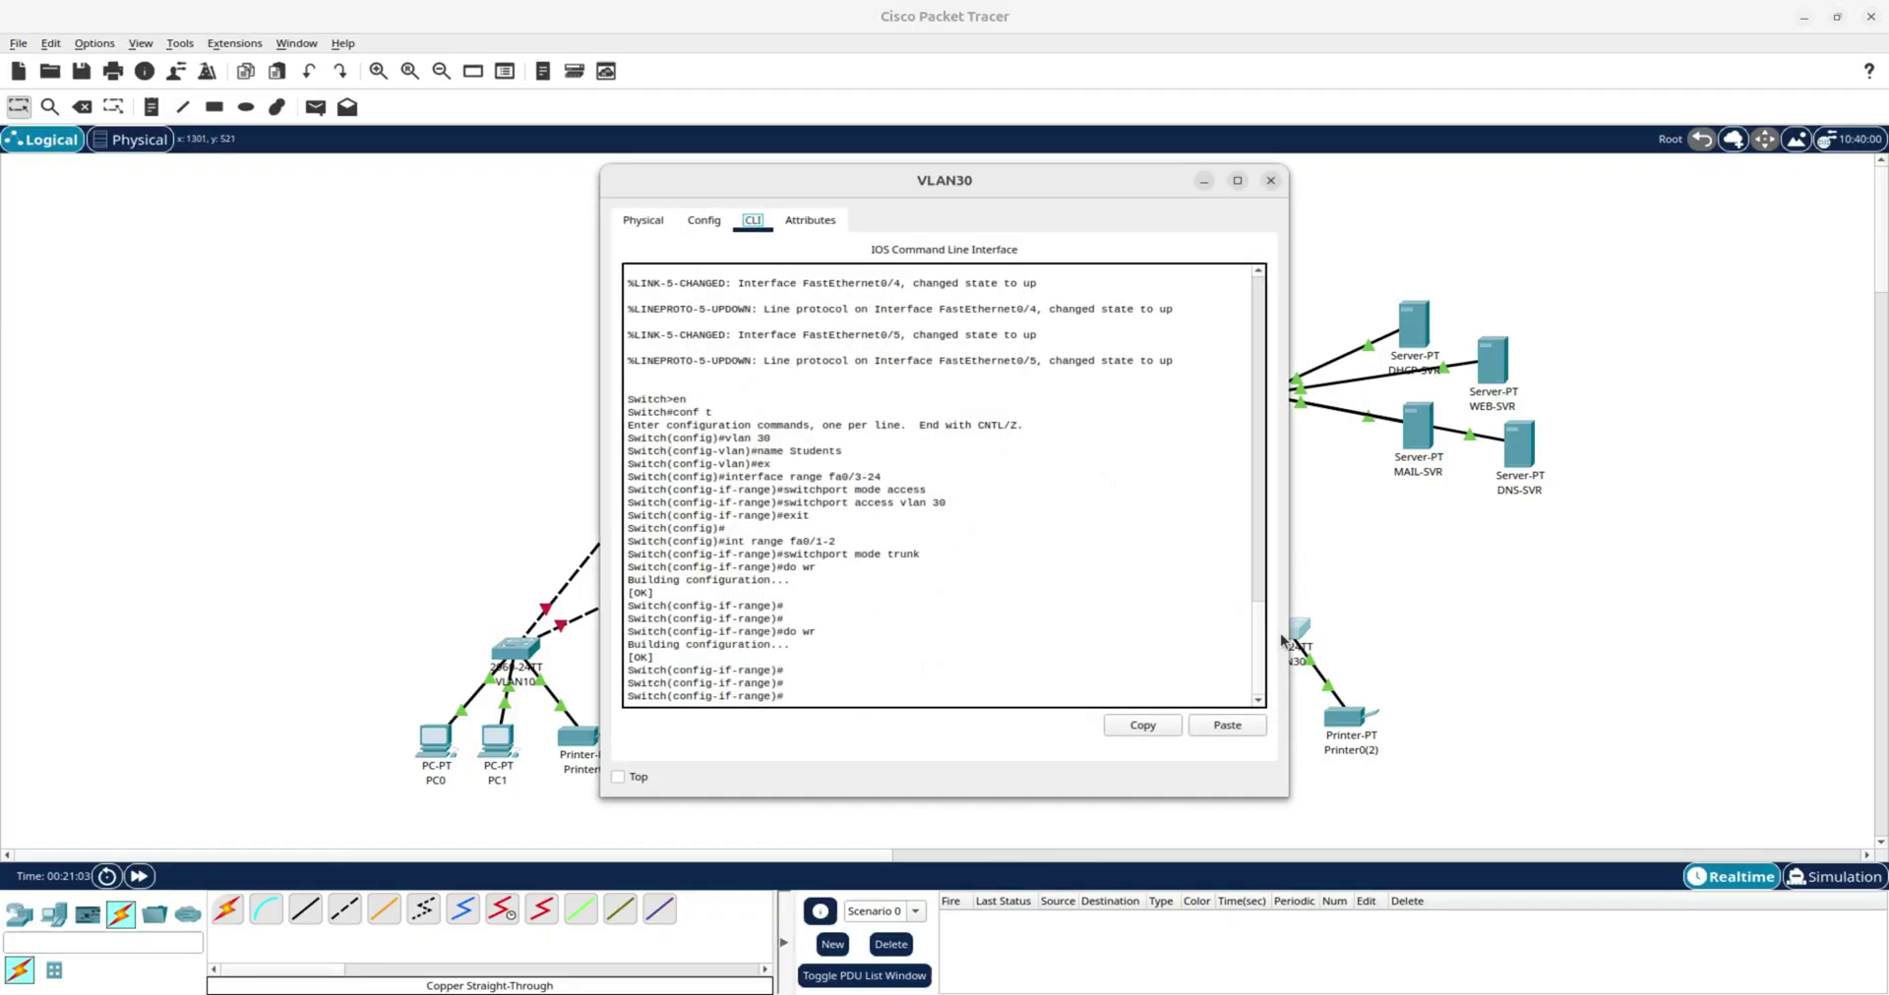
click(837, 688)
text(ex)
key(Return)
key(Return)
text(hostna)
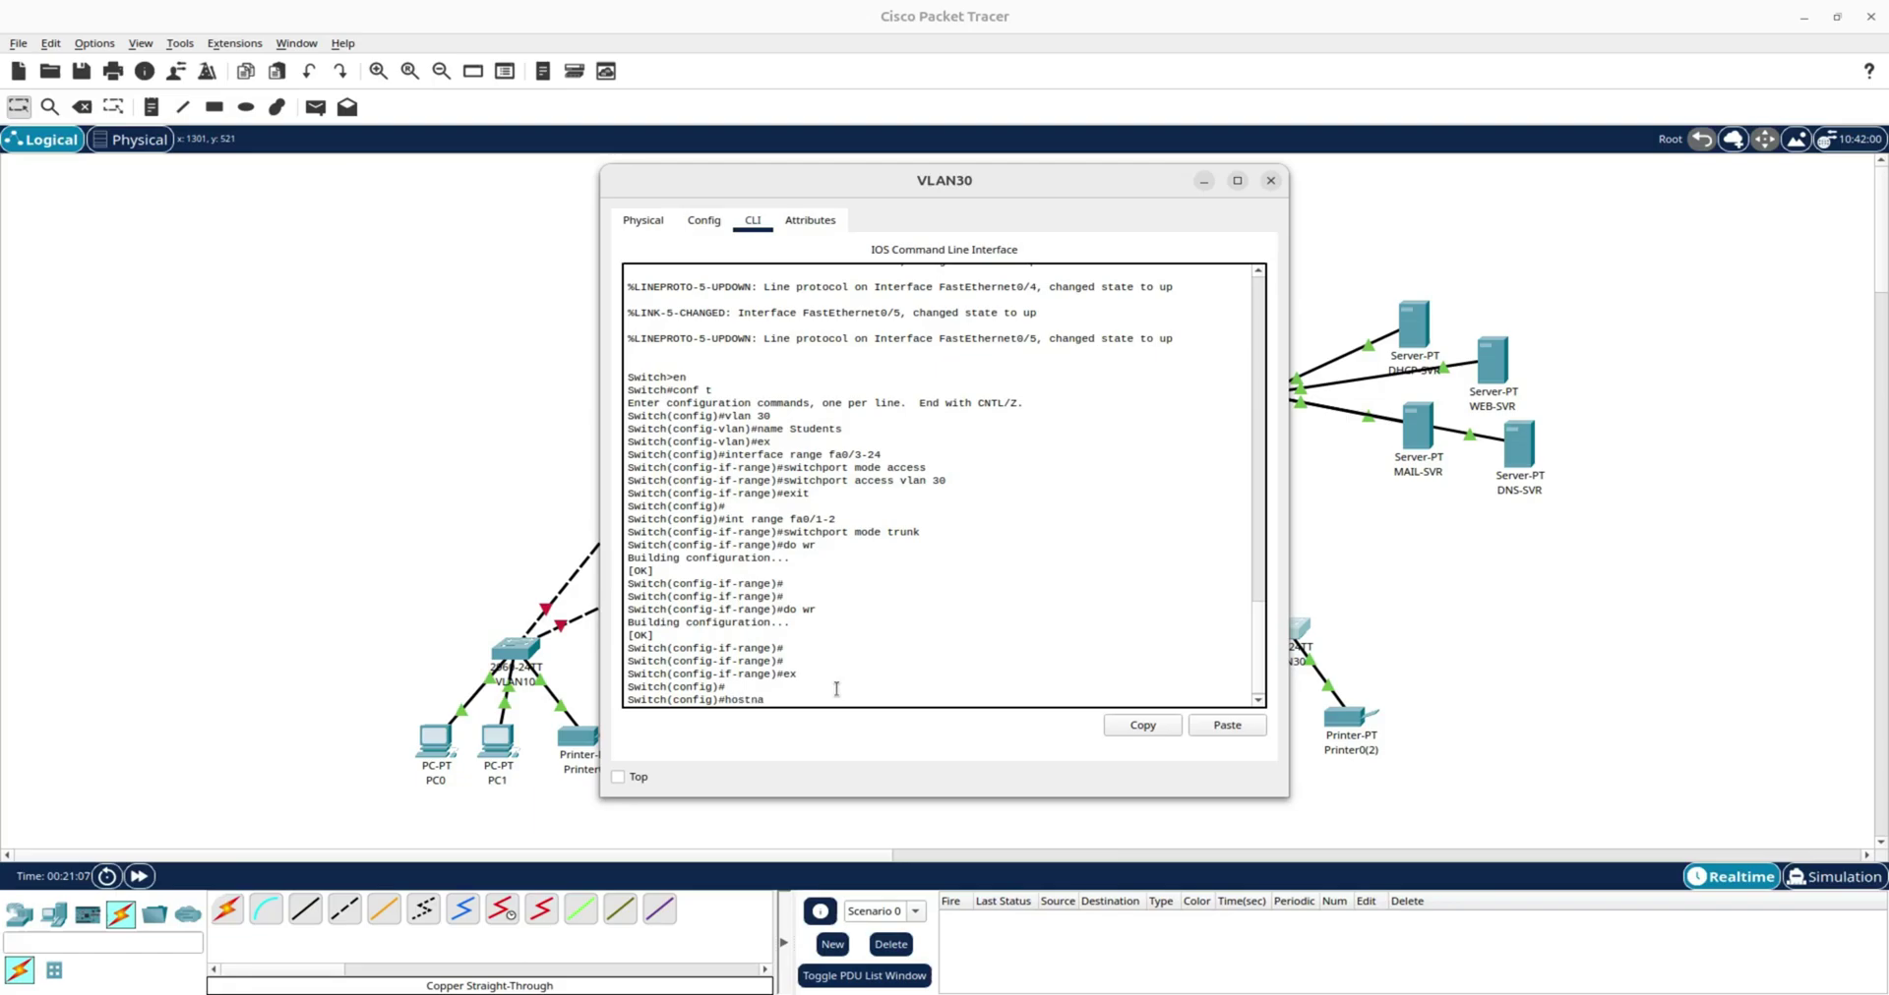
text(me STUDENTS)
key(Return)
key(Return)
key(Return)
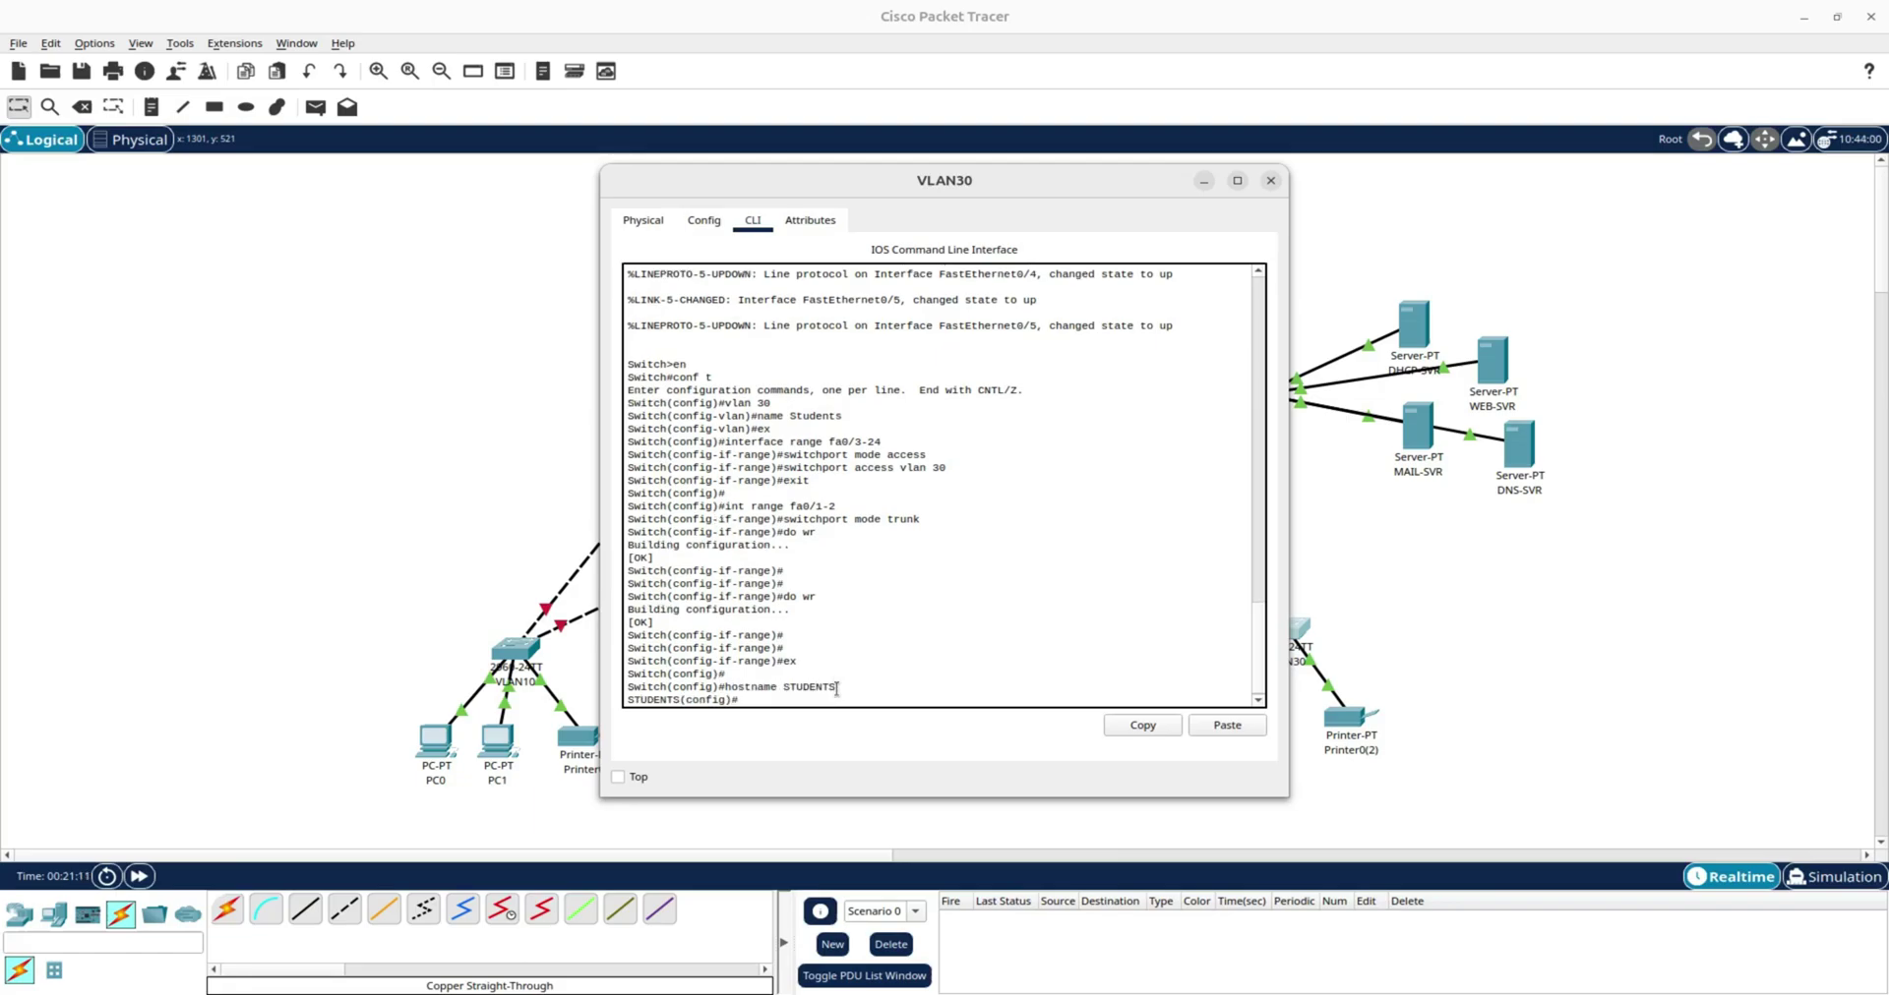
text(do wr)
key(Return)
key(Return)
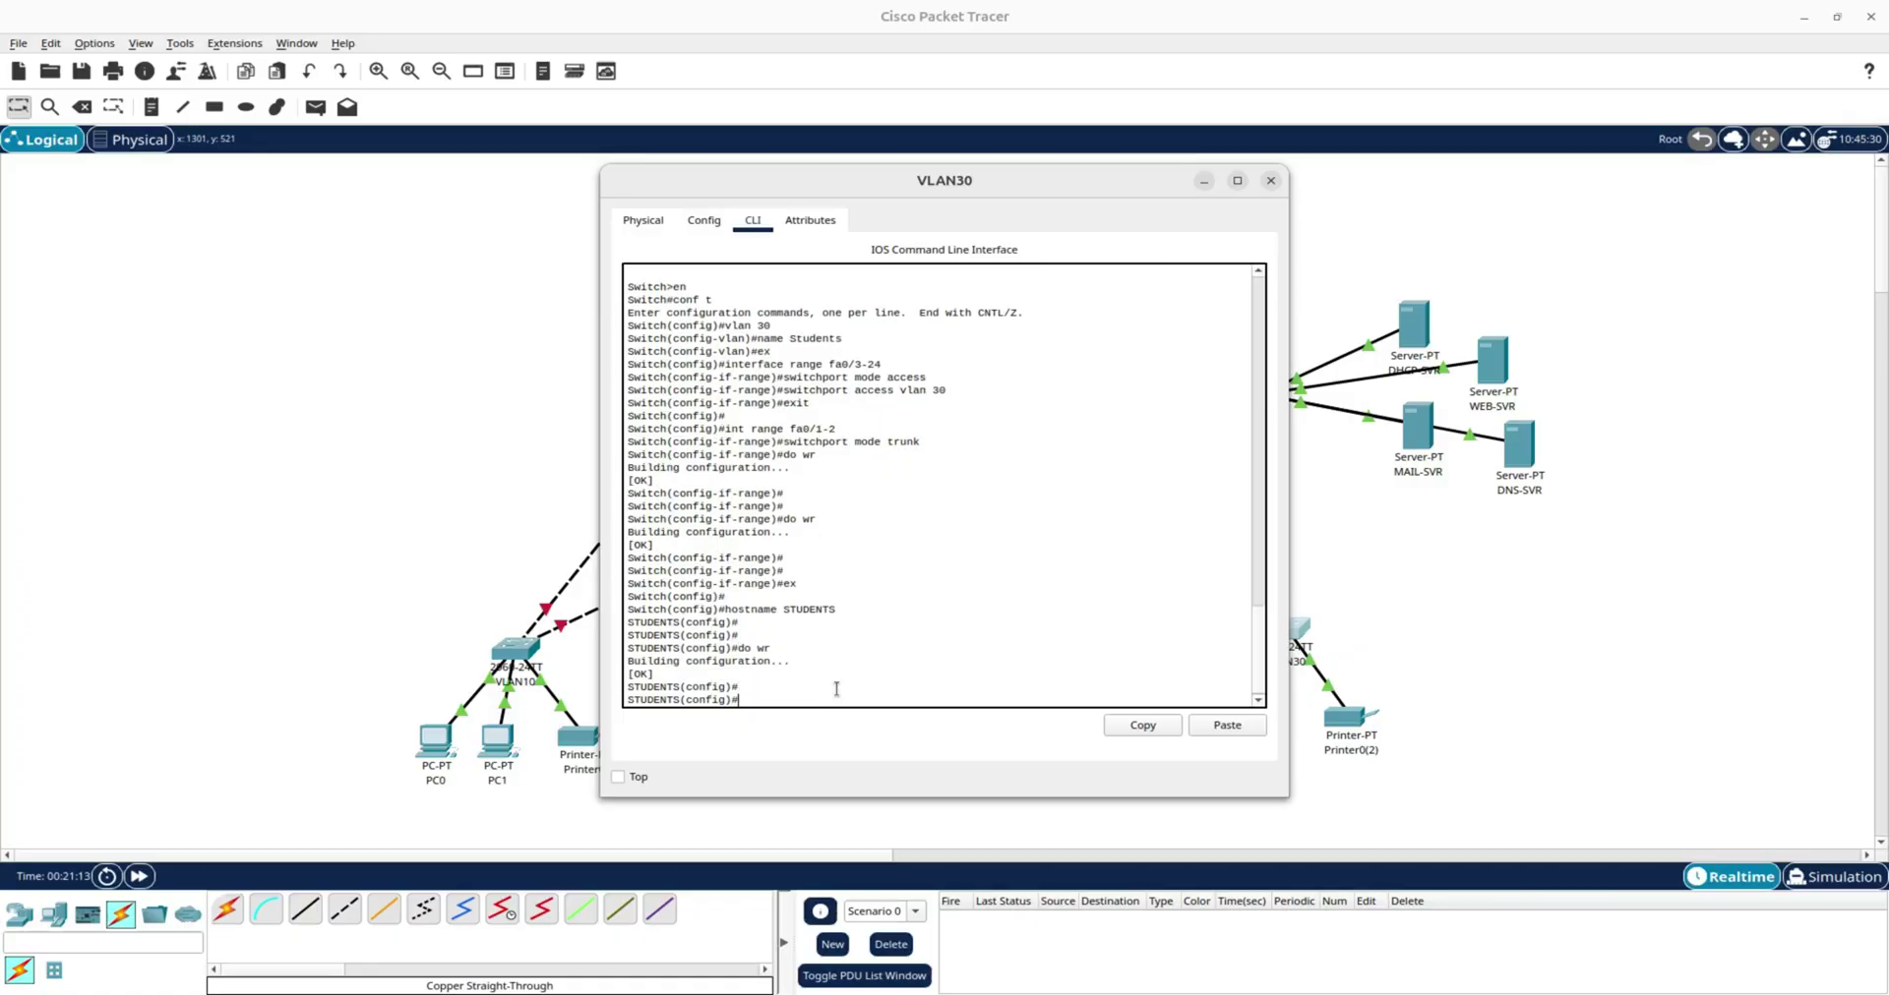
click(1270, 180)
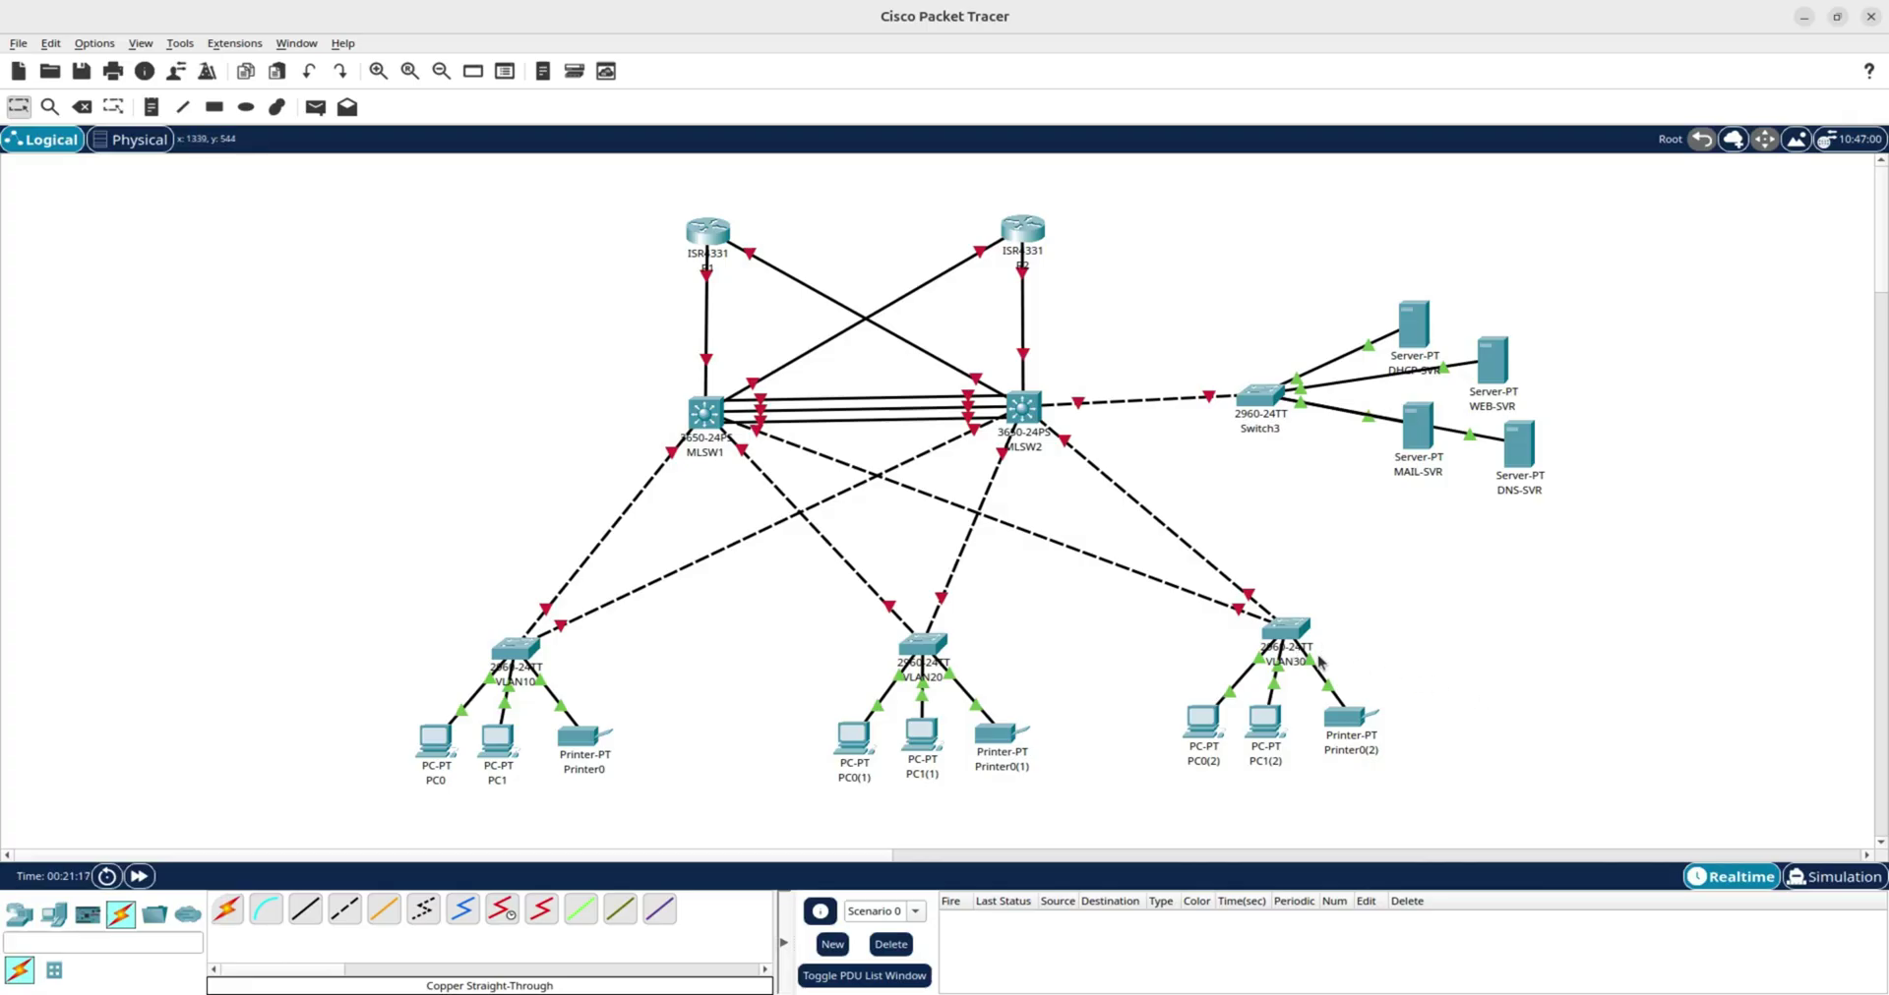
Nudge the VLAN30 switch and its connected devices slightly down, and inspect the switch's port summary.
mouse_move(1266, 639)
mouse_down()
mouse_move(1416, 747)
mouse_move(1175, 633)
mouse_move(1297, 639)
mouse_up()
click(1406, 627)
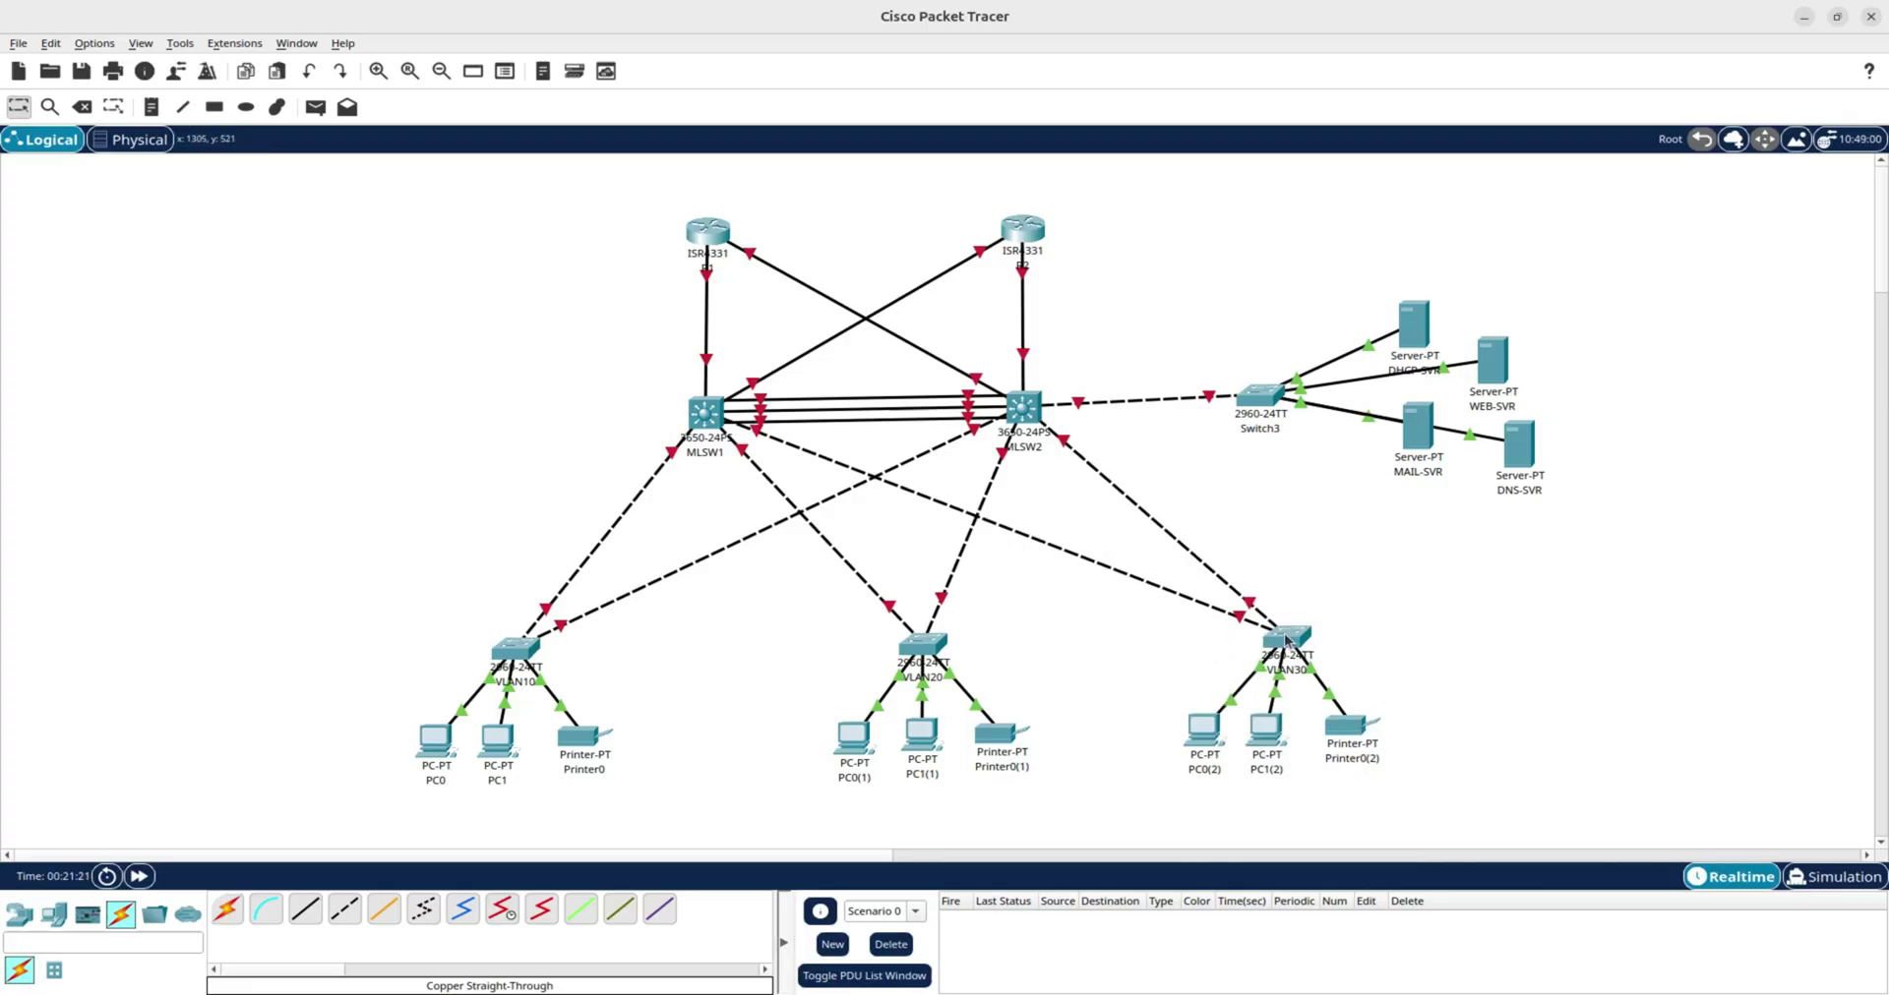
mouse_move(1285, 640)
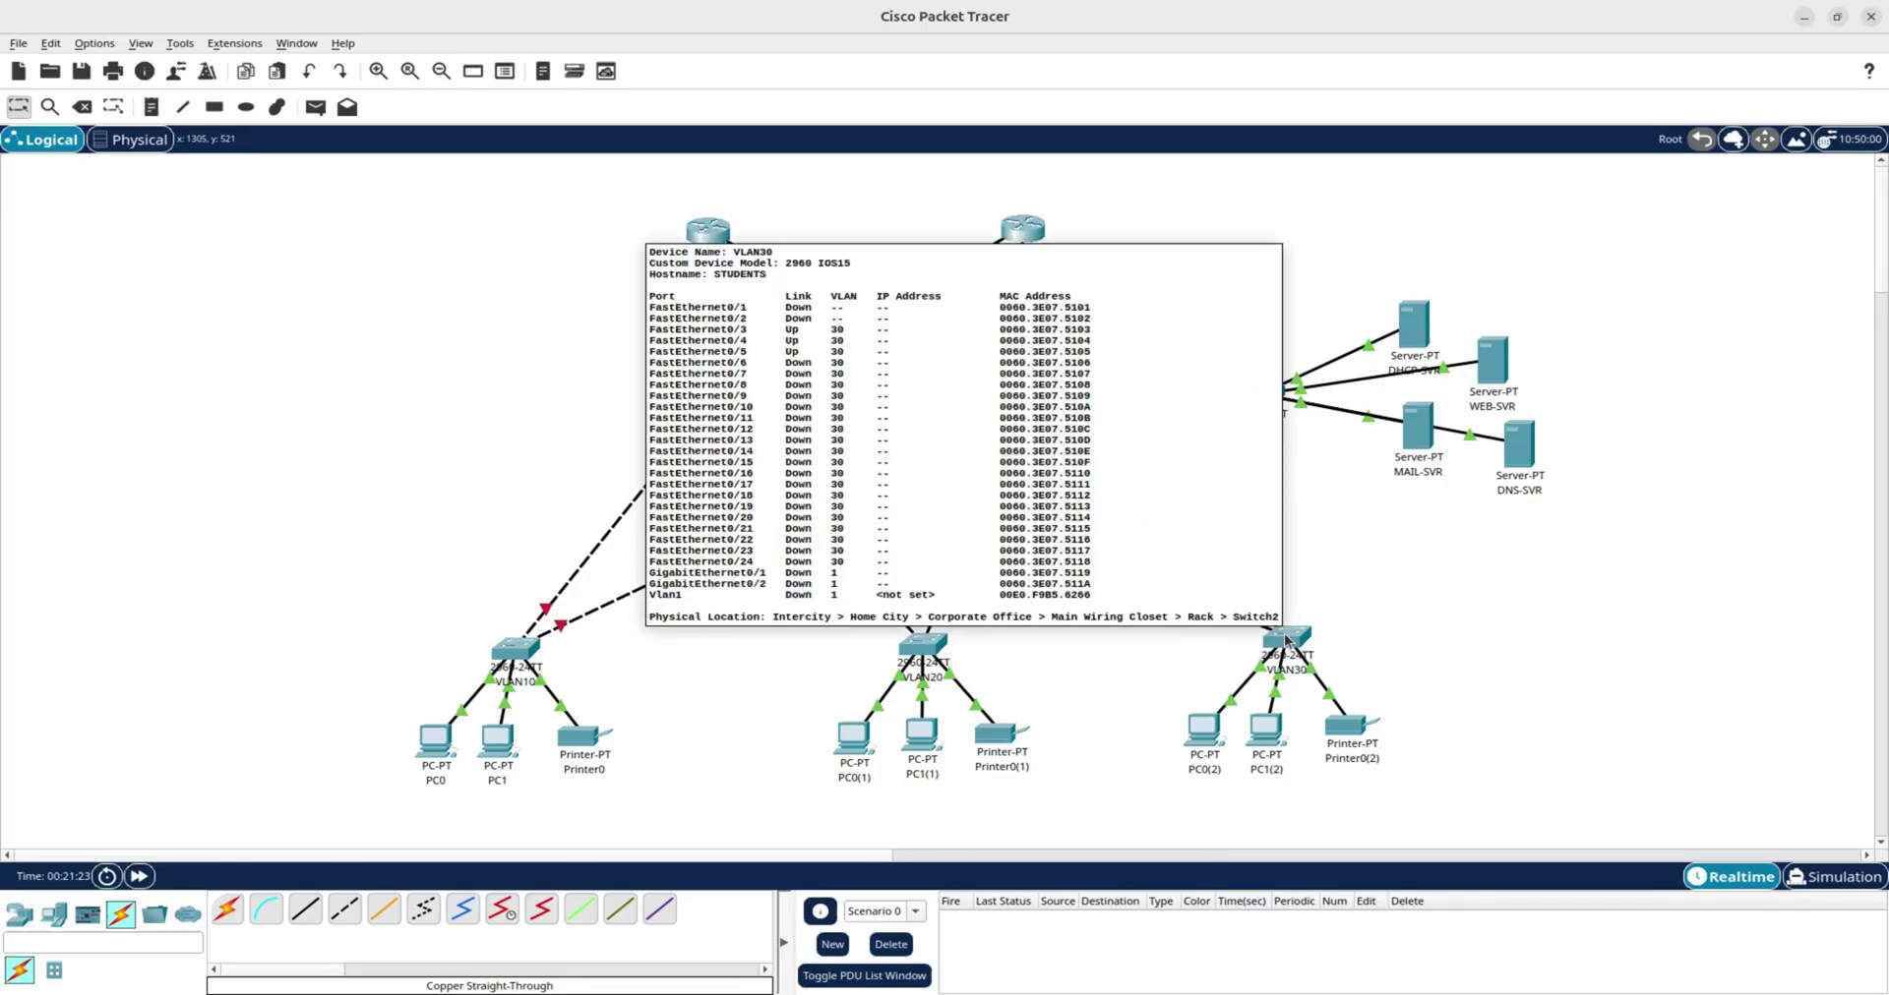
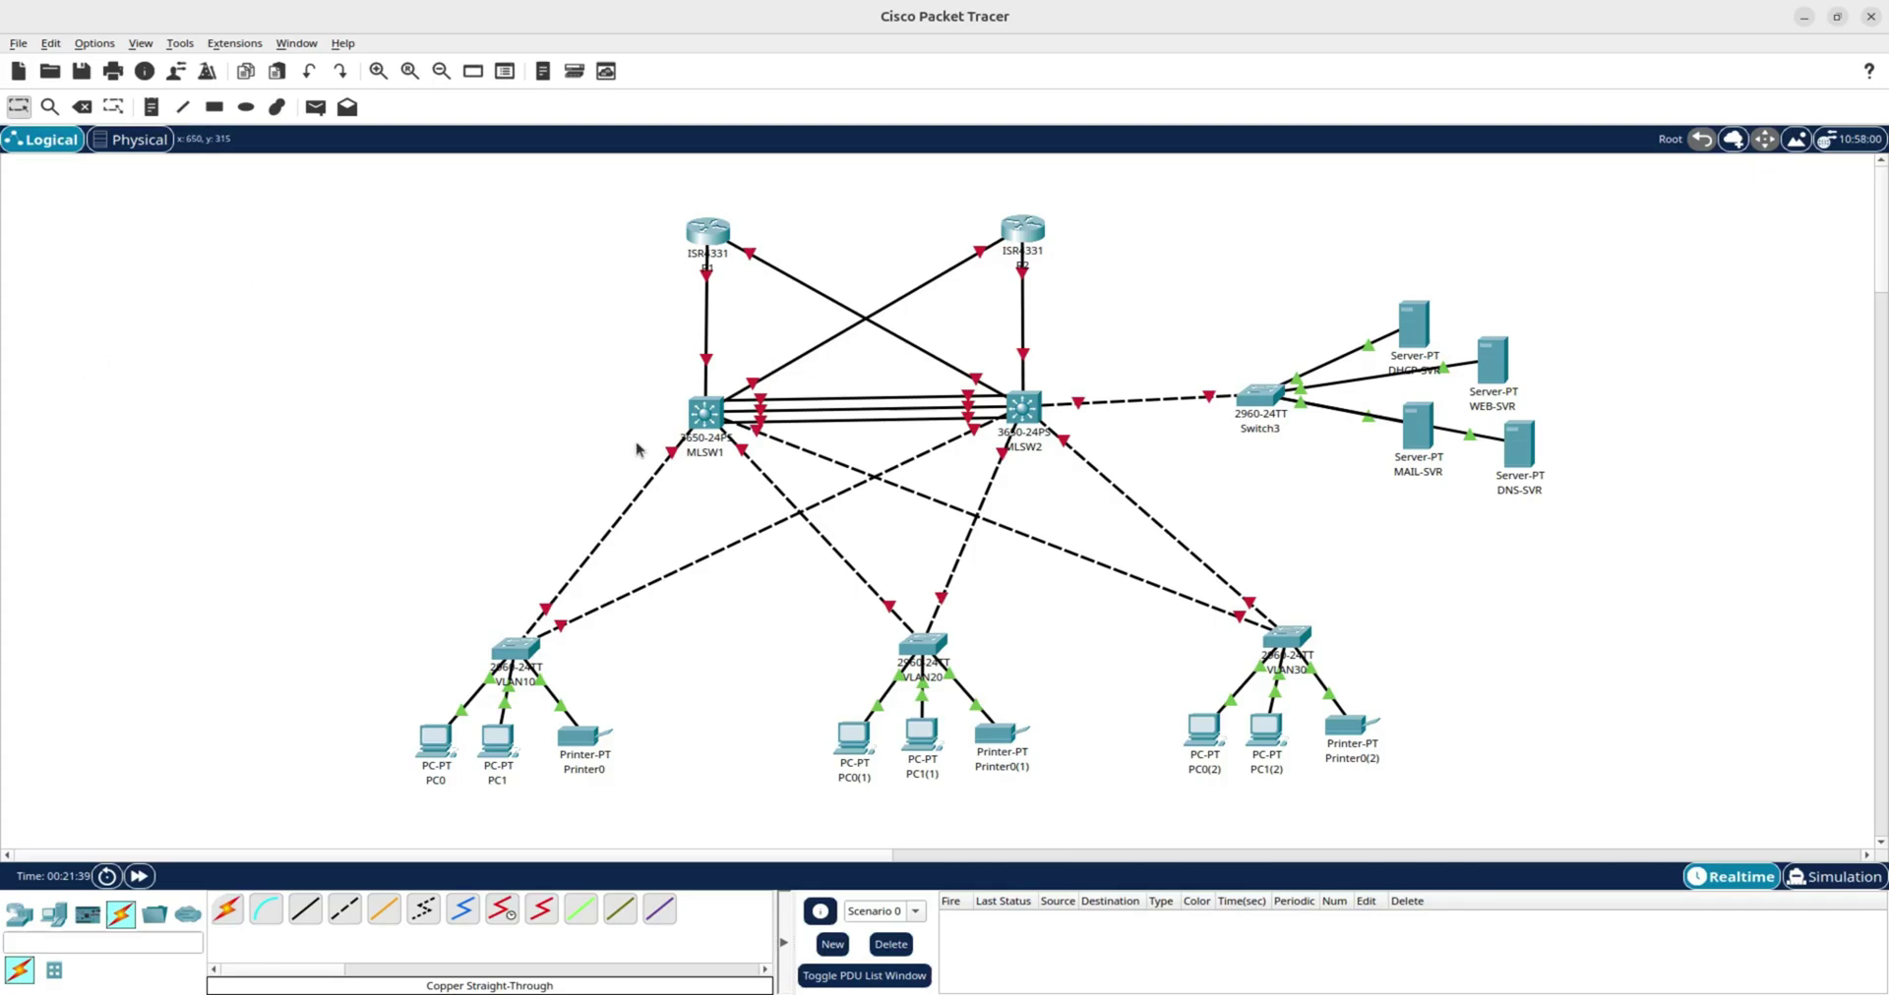
Install an AC power supply in the power bay of multilayer switch MLSW1 and close its window.
click(711, 418)
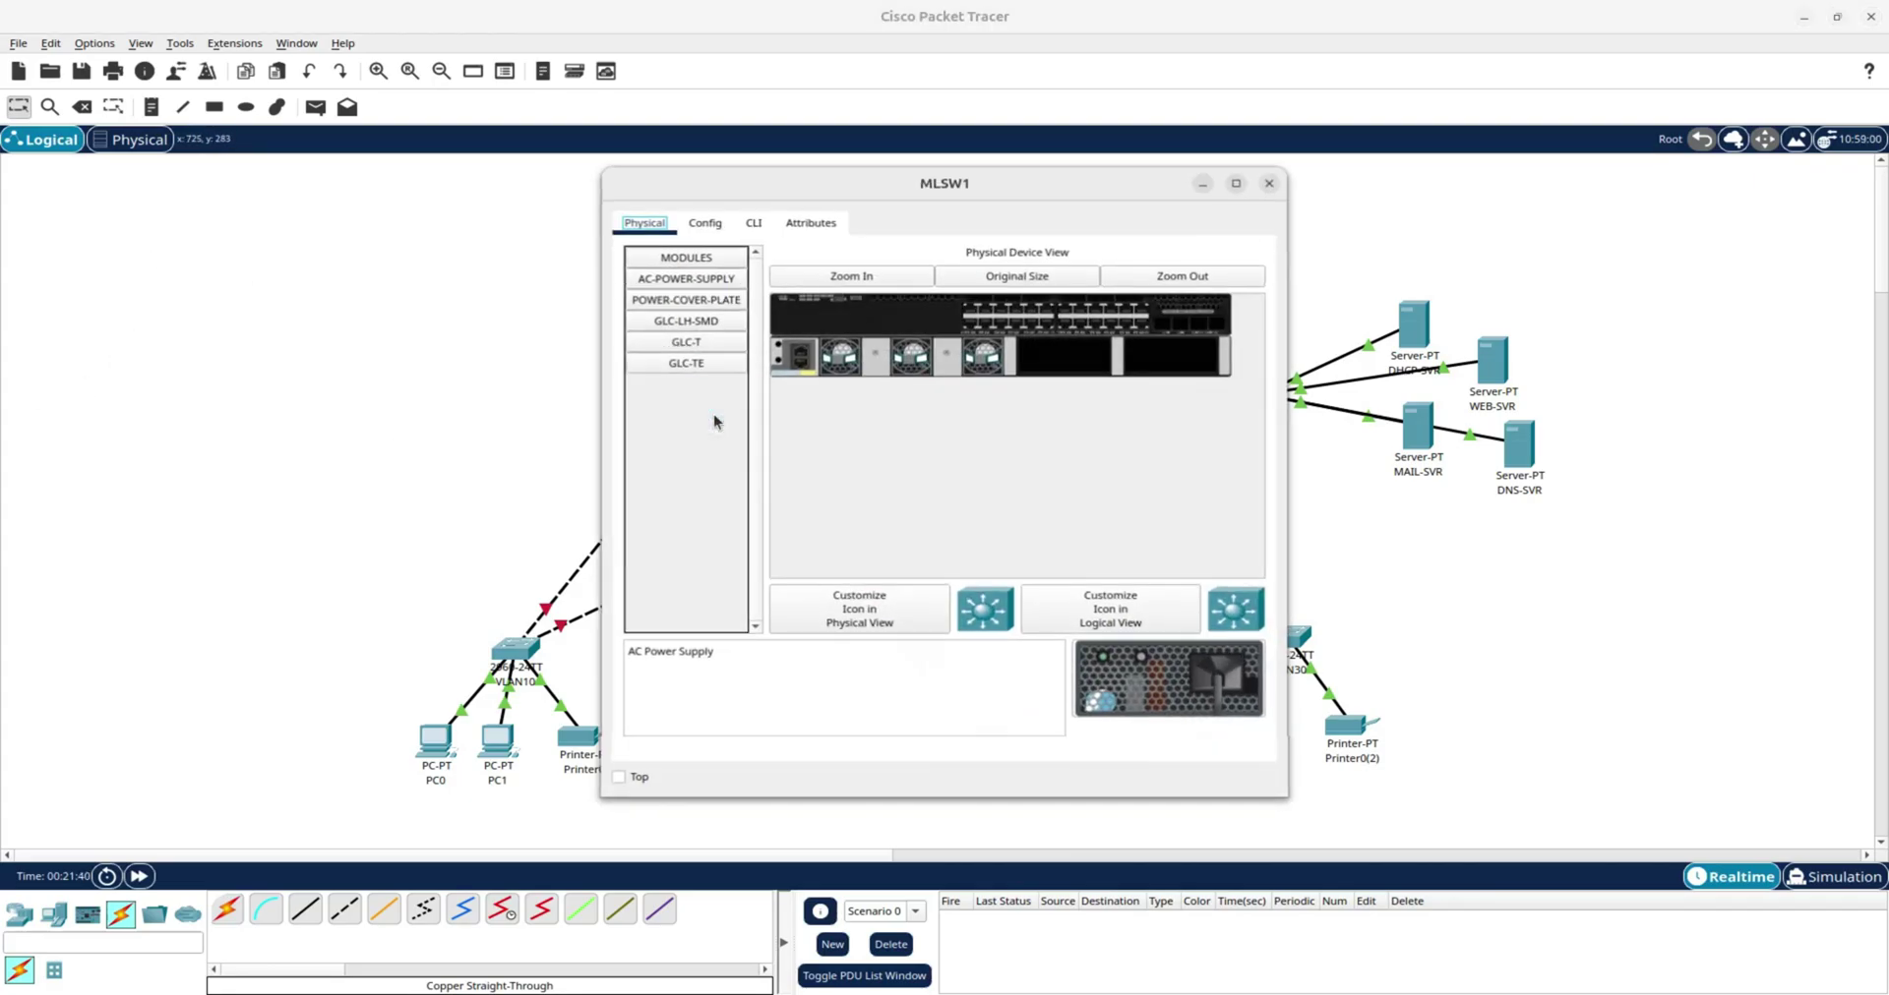
drag(1180, 716, 1176, 354)
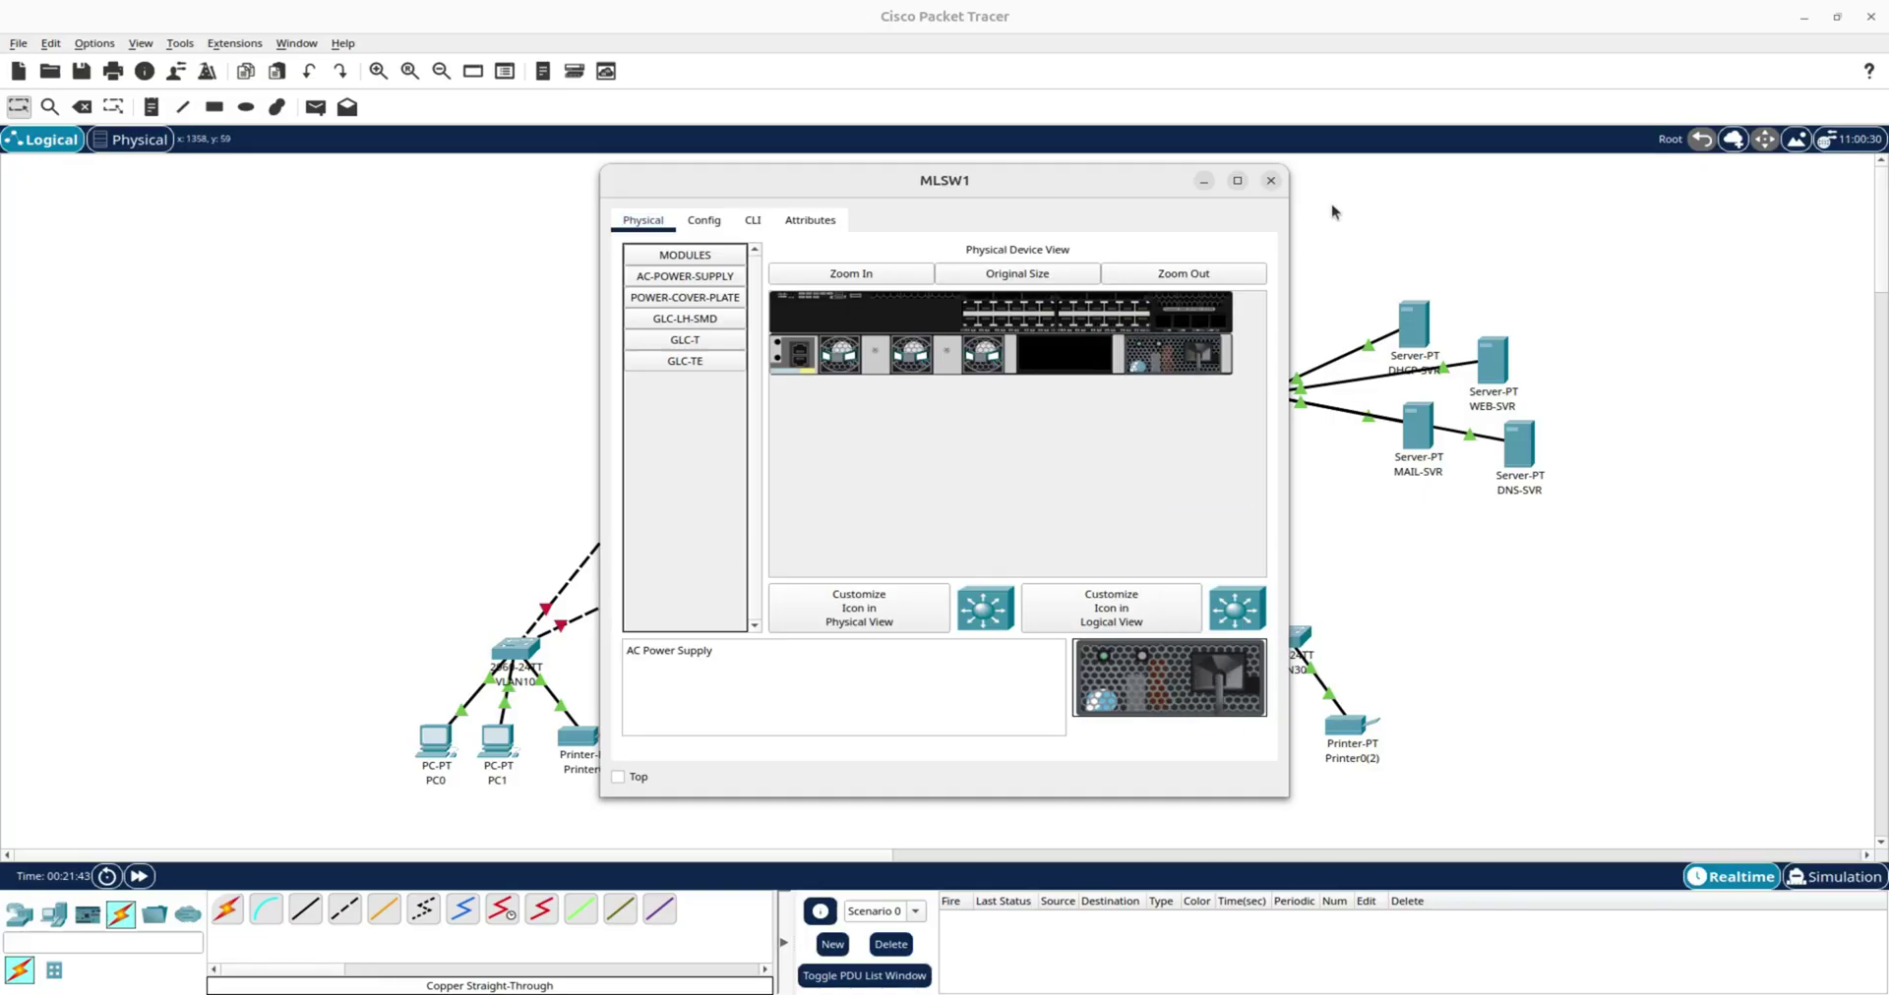
click(1270, 180)
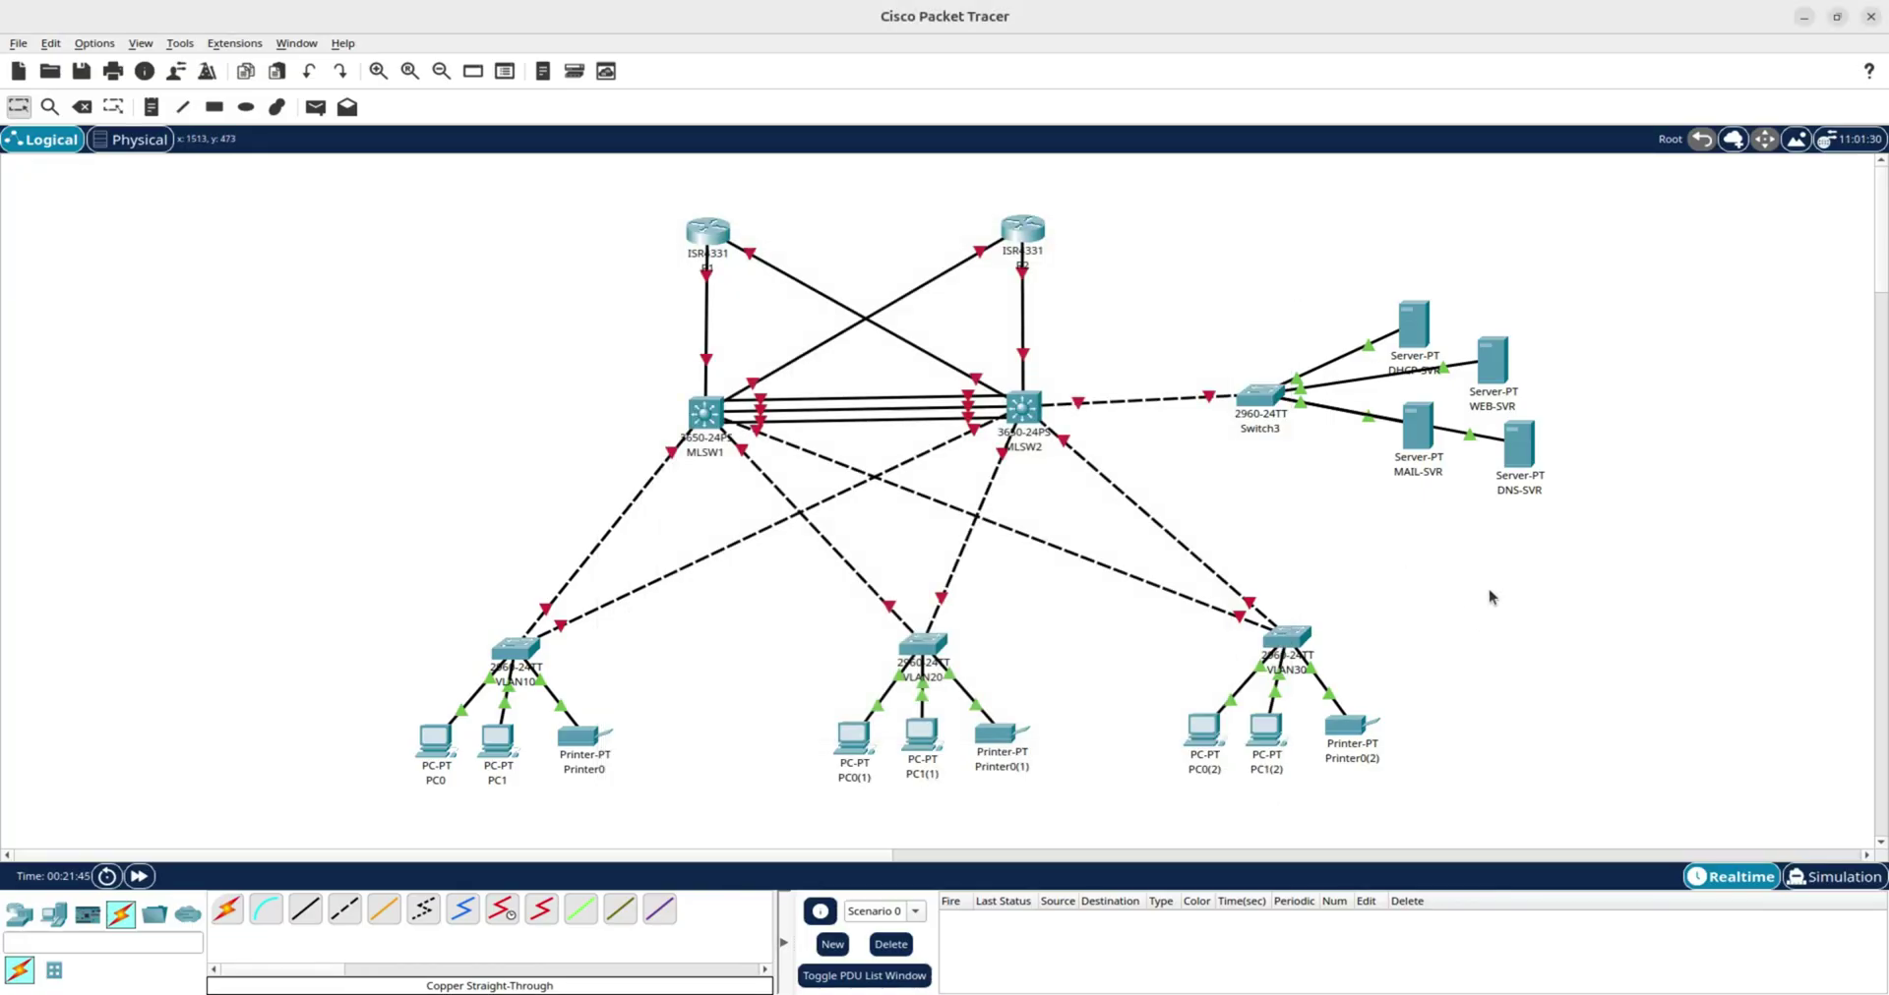
Install an AC power supply in the power bay of multilayer switch MLSW2 and close its window.
click(1031, 413)
drag(1235, 665, 1176, 352)
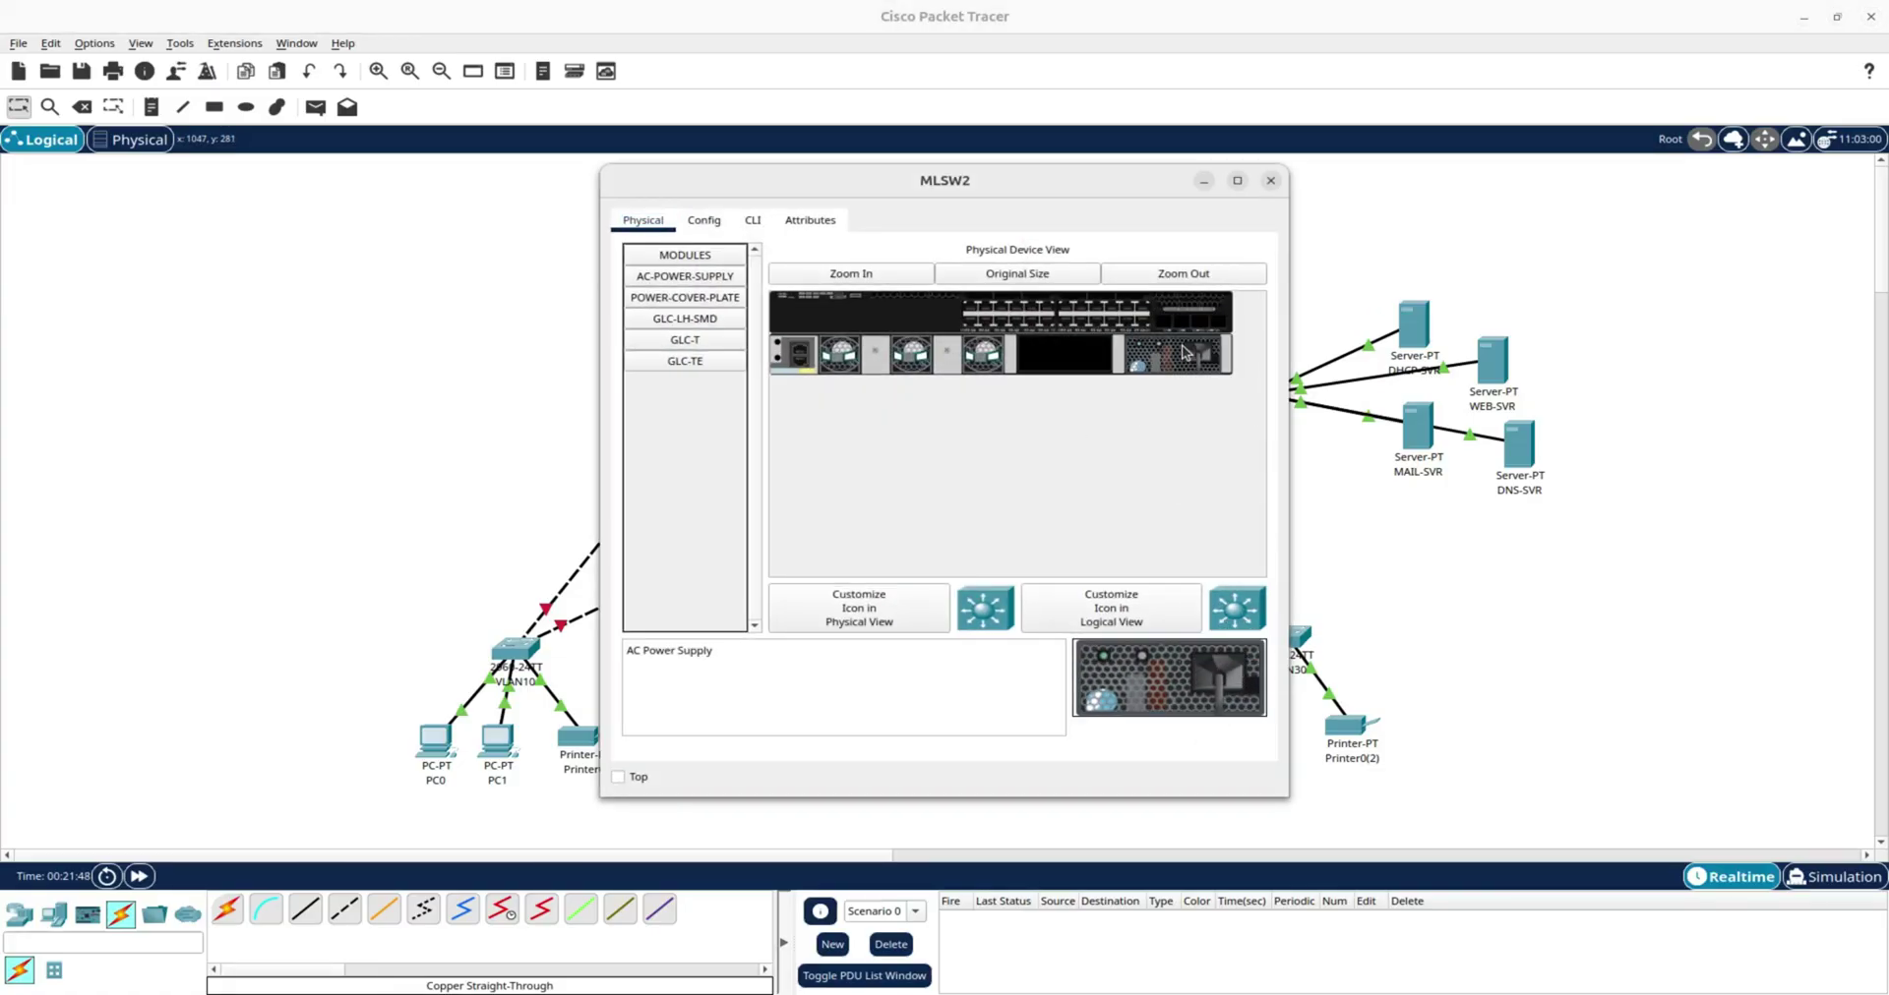
click(752, 220)
click(1269, 180)
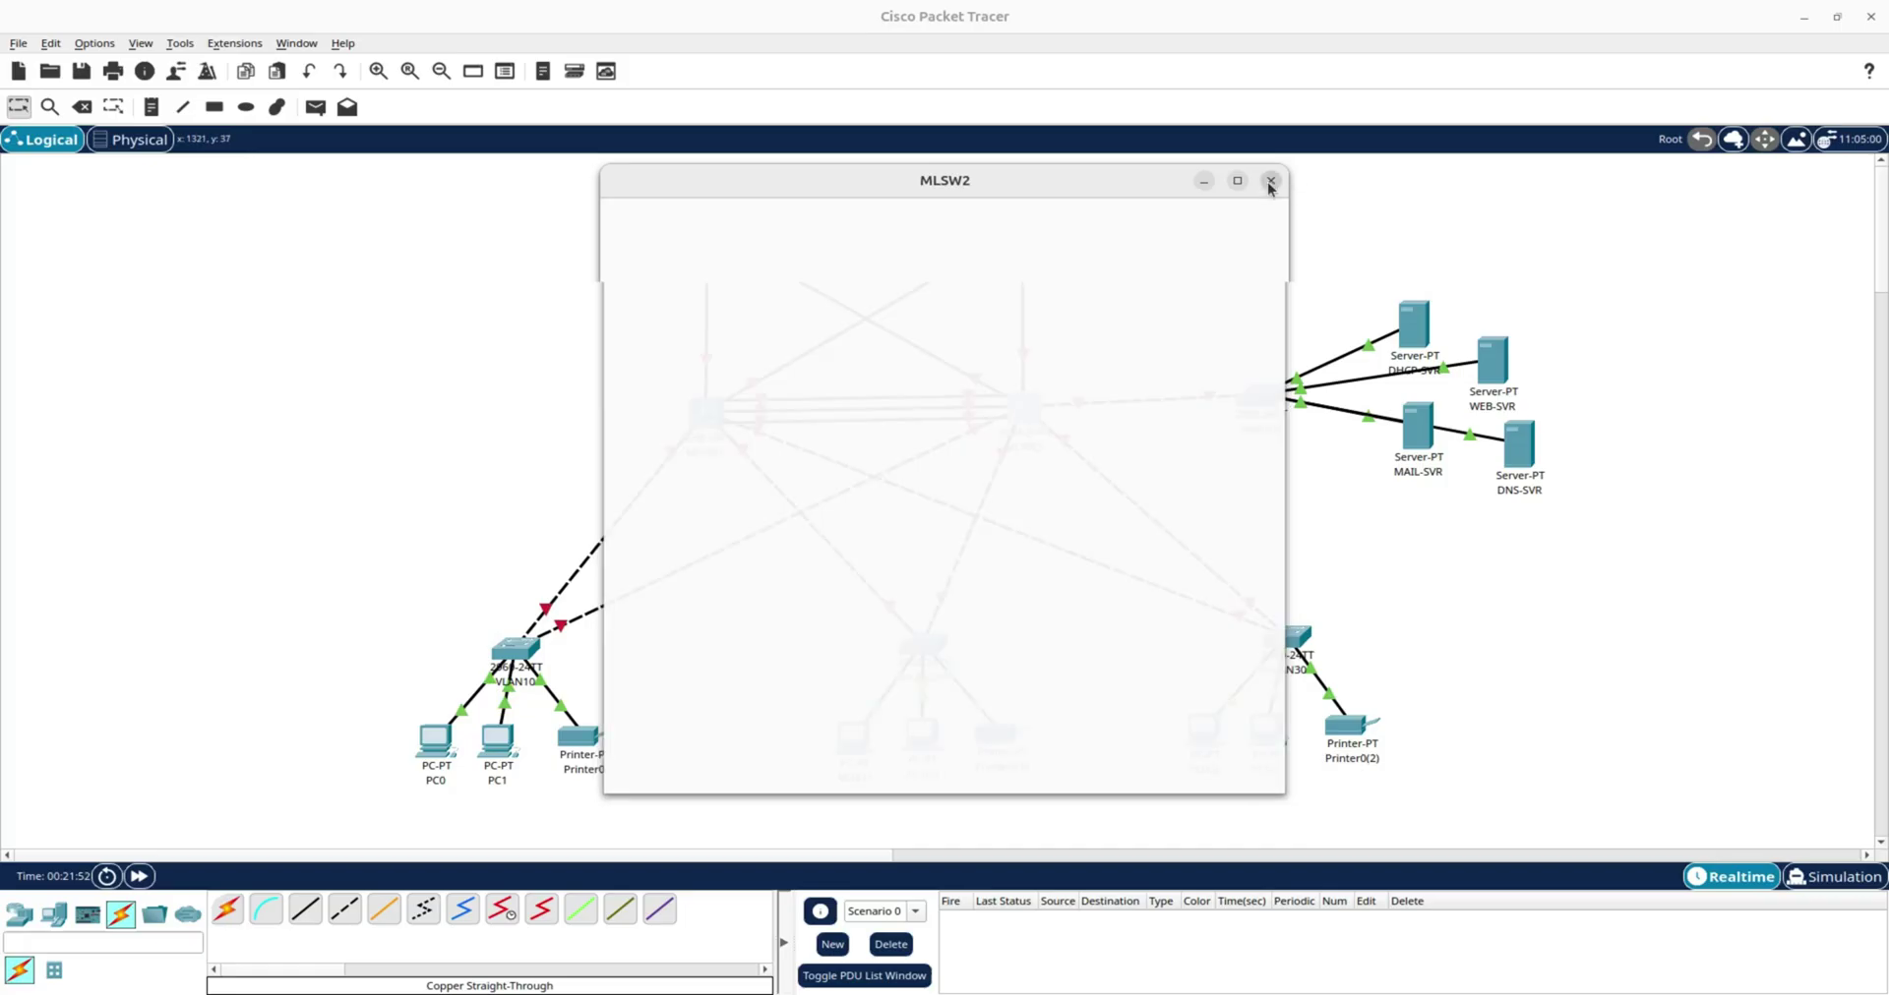
Get past MLSW1's initial configuration prompt by opening the GigabitEthernet1/0/1 settings, and exit the interface to global configuration mode in the command line.
click(712, 415)
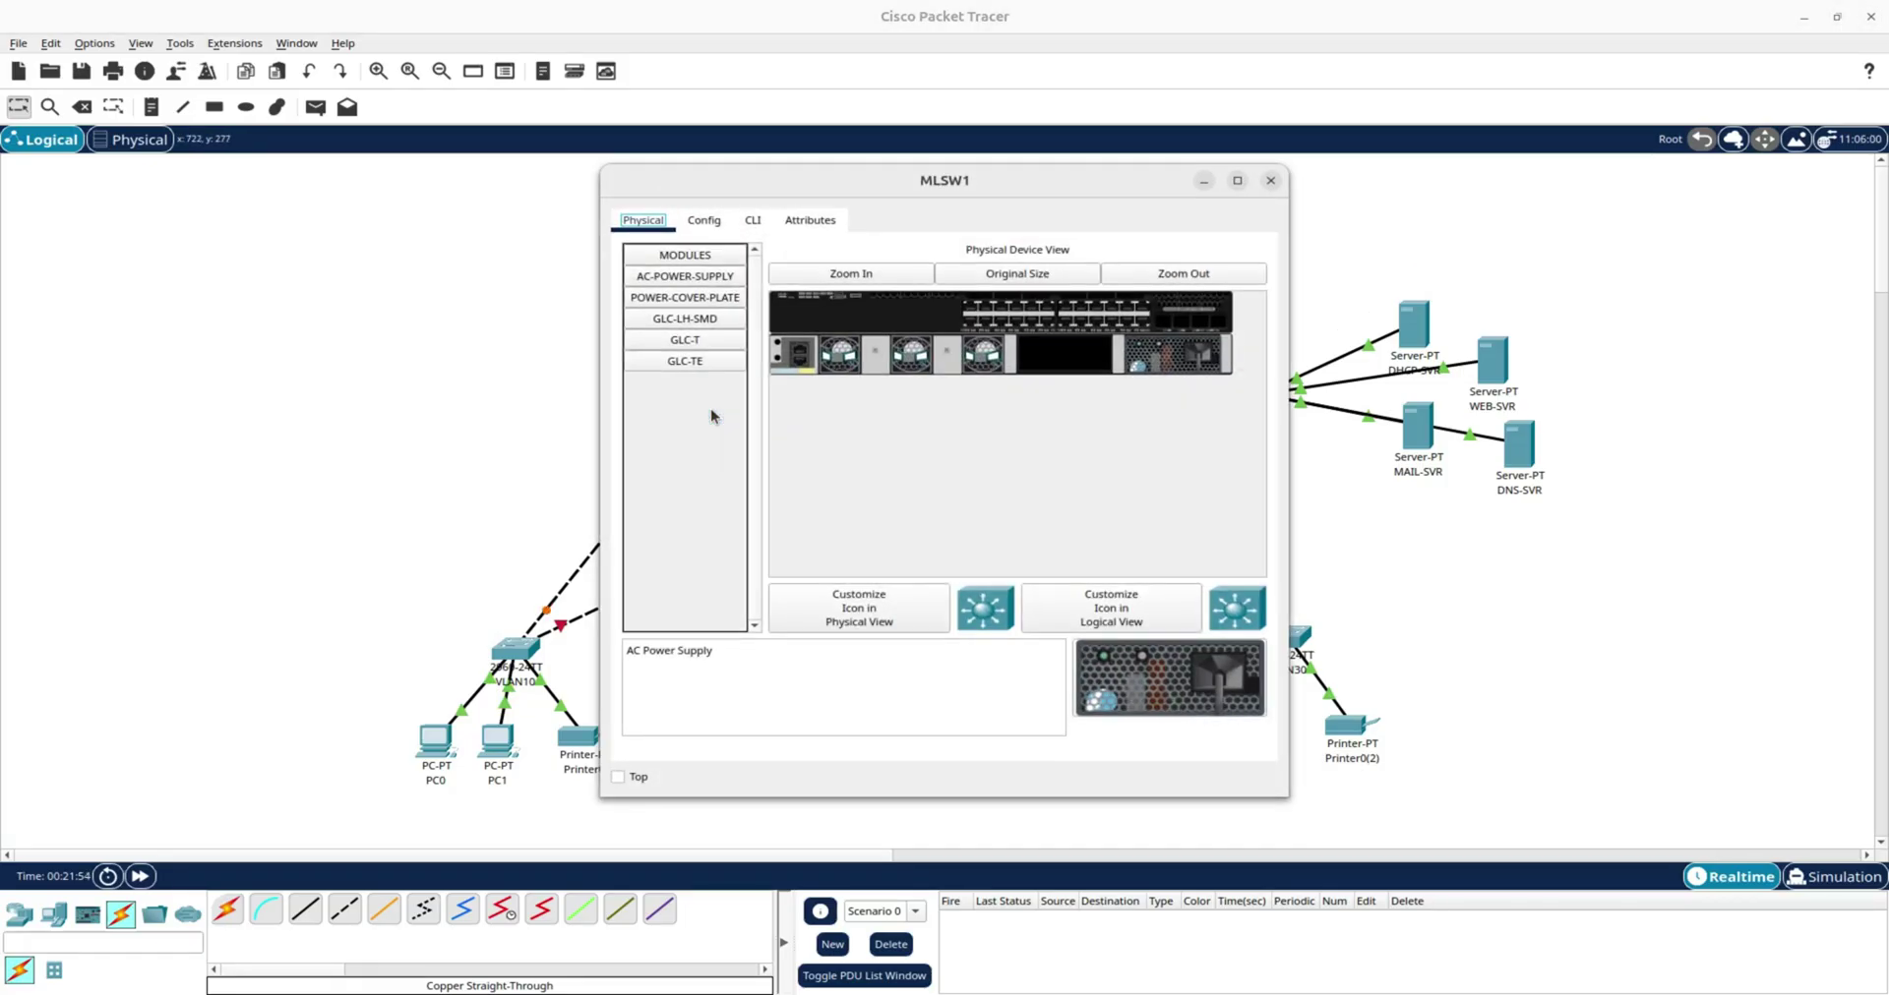
click(753, 221)
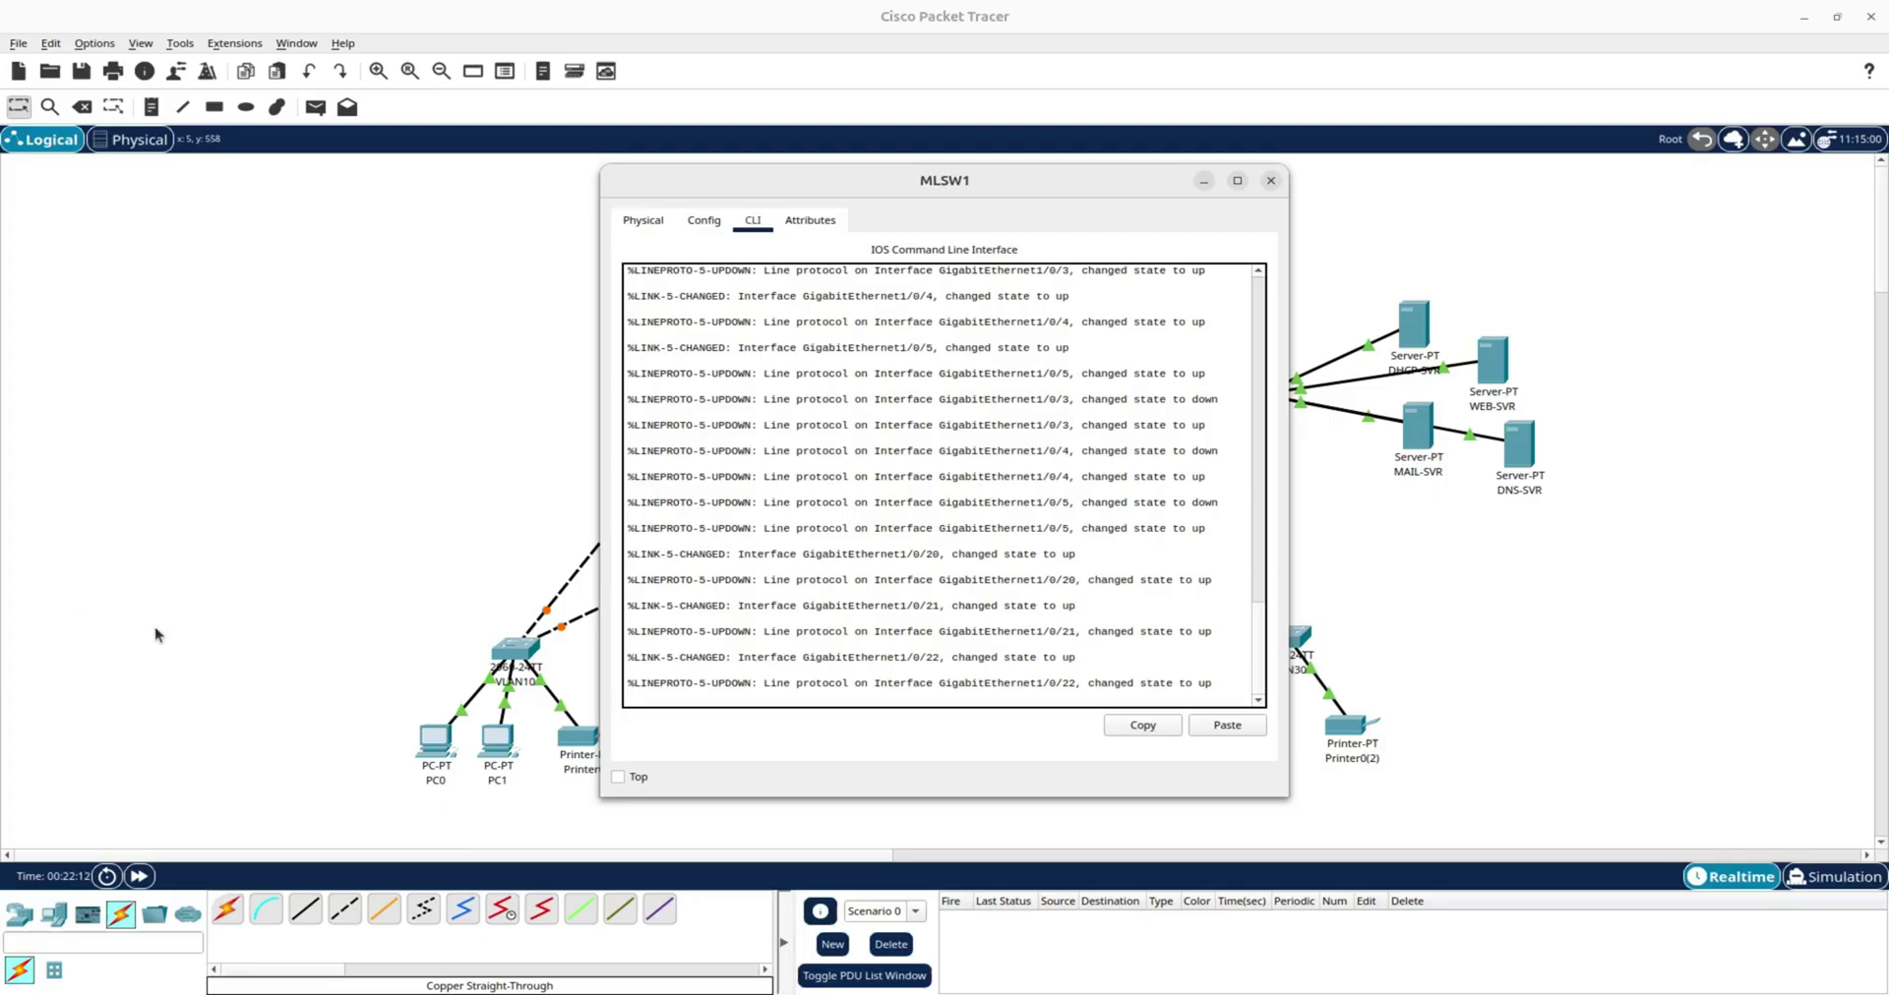
key(Return)
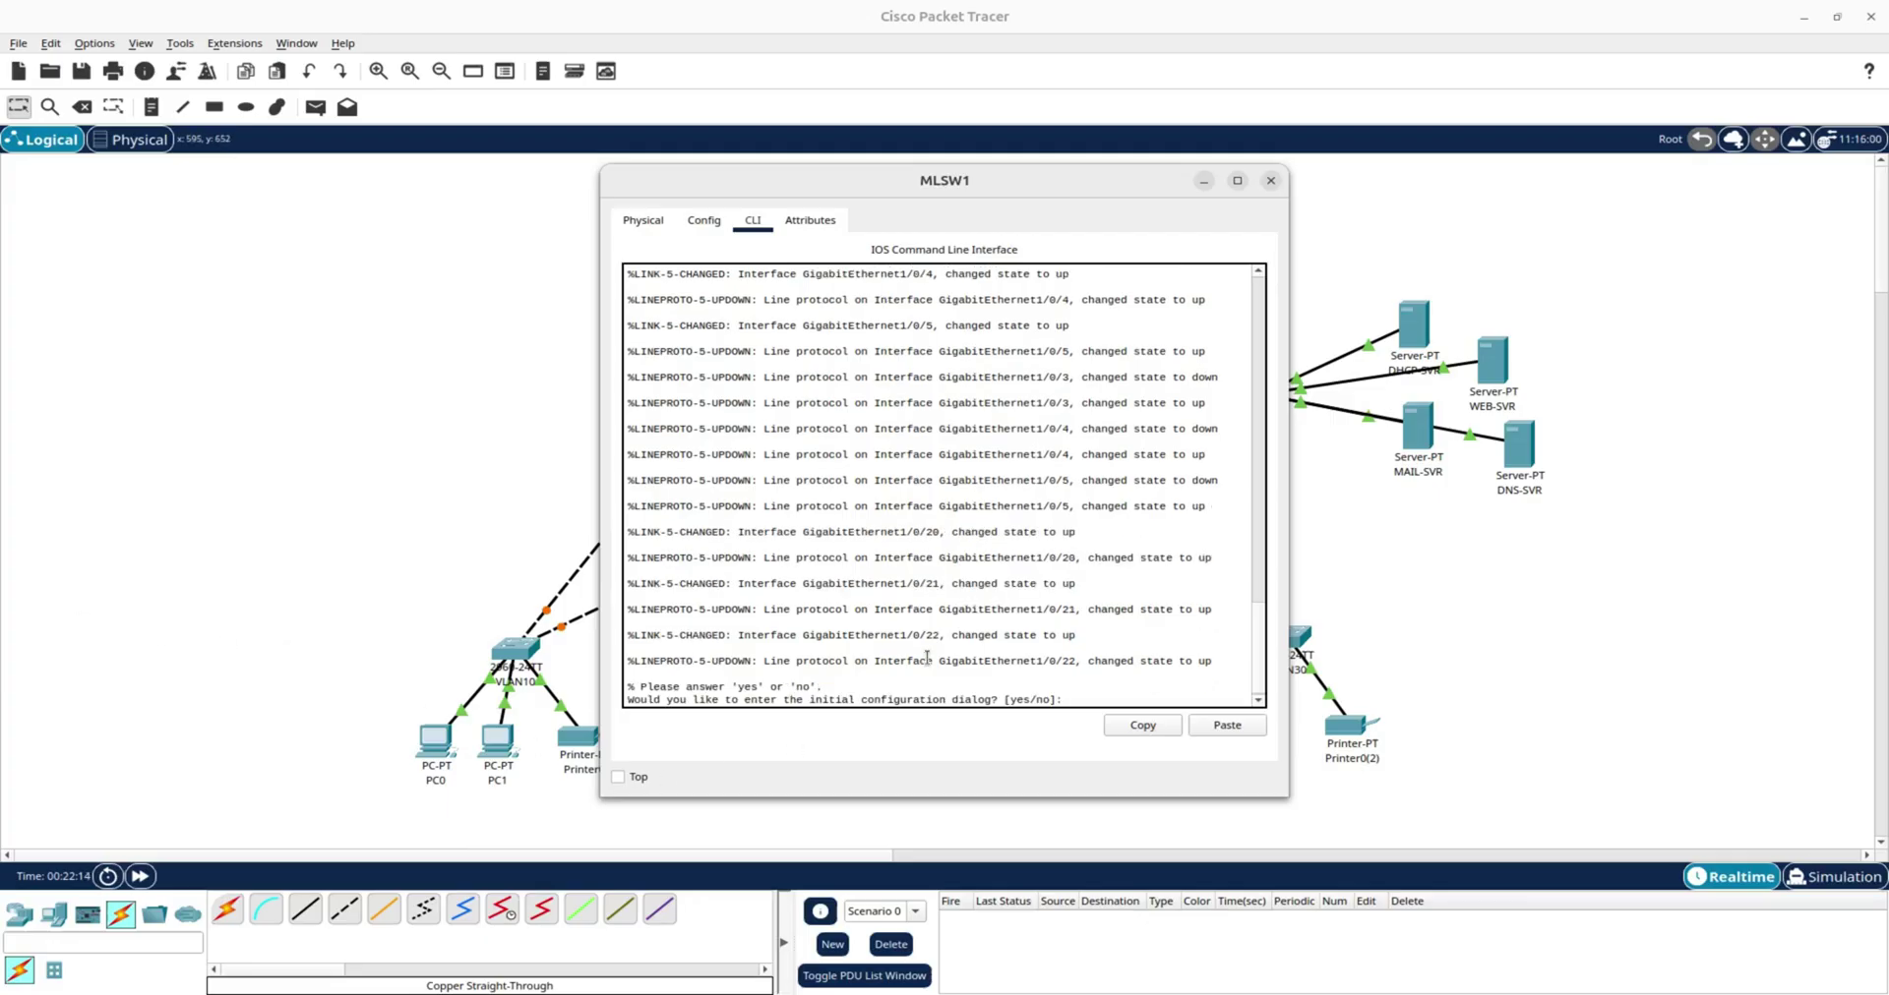
key(Return)
key(Return)
click(704, 220)
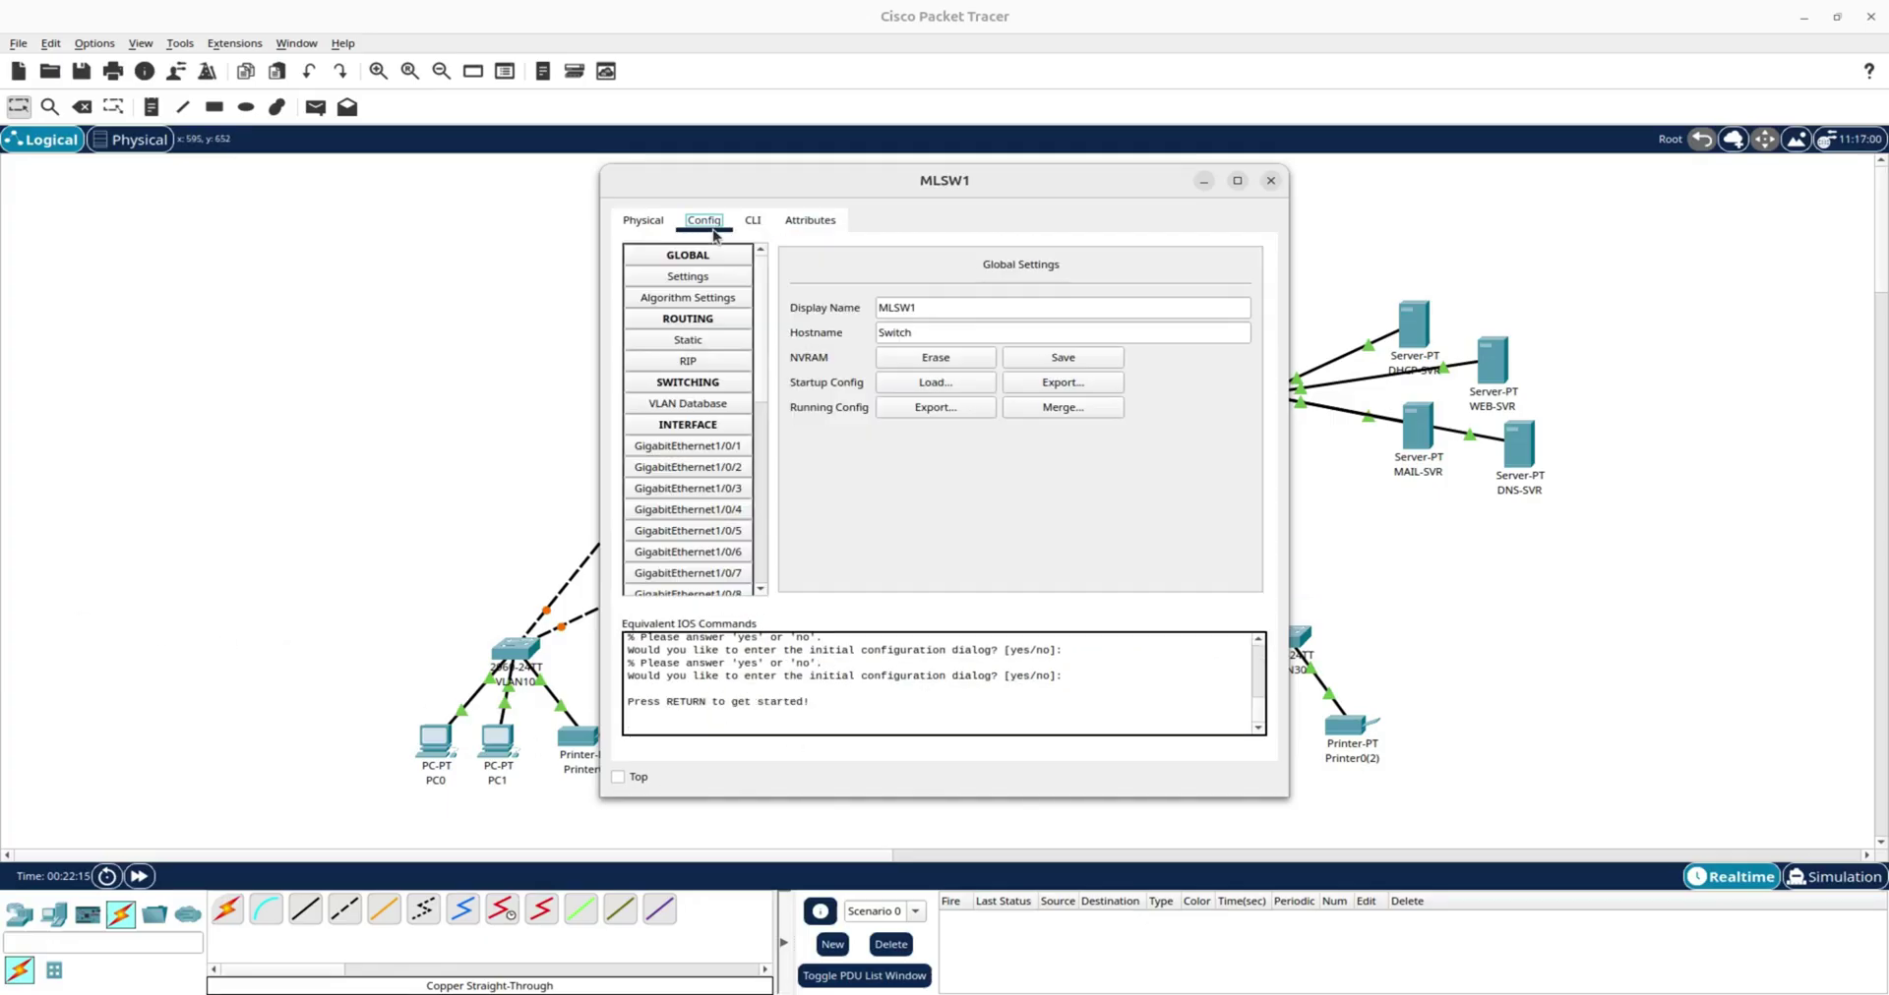
click(723, 450)
click(753, 220)
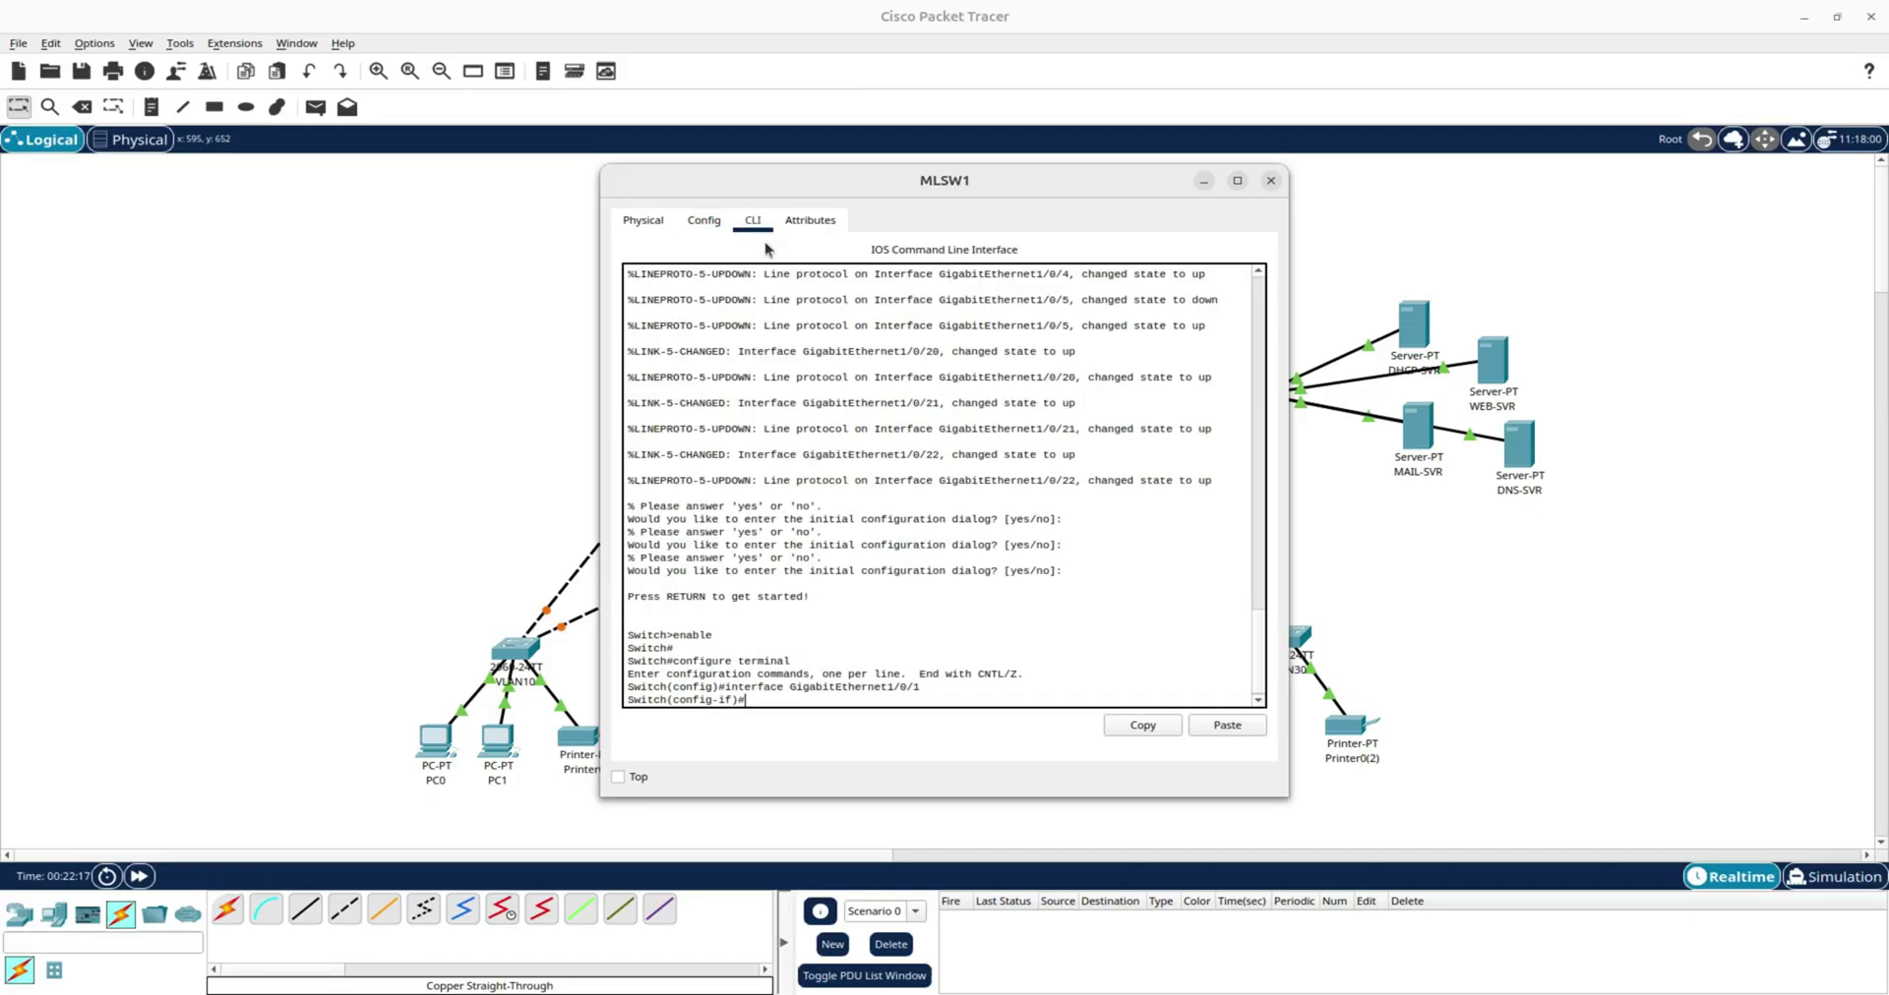
text(ex)
key(Return)
key(Return)
key(Return)
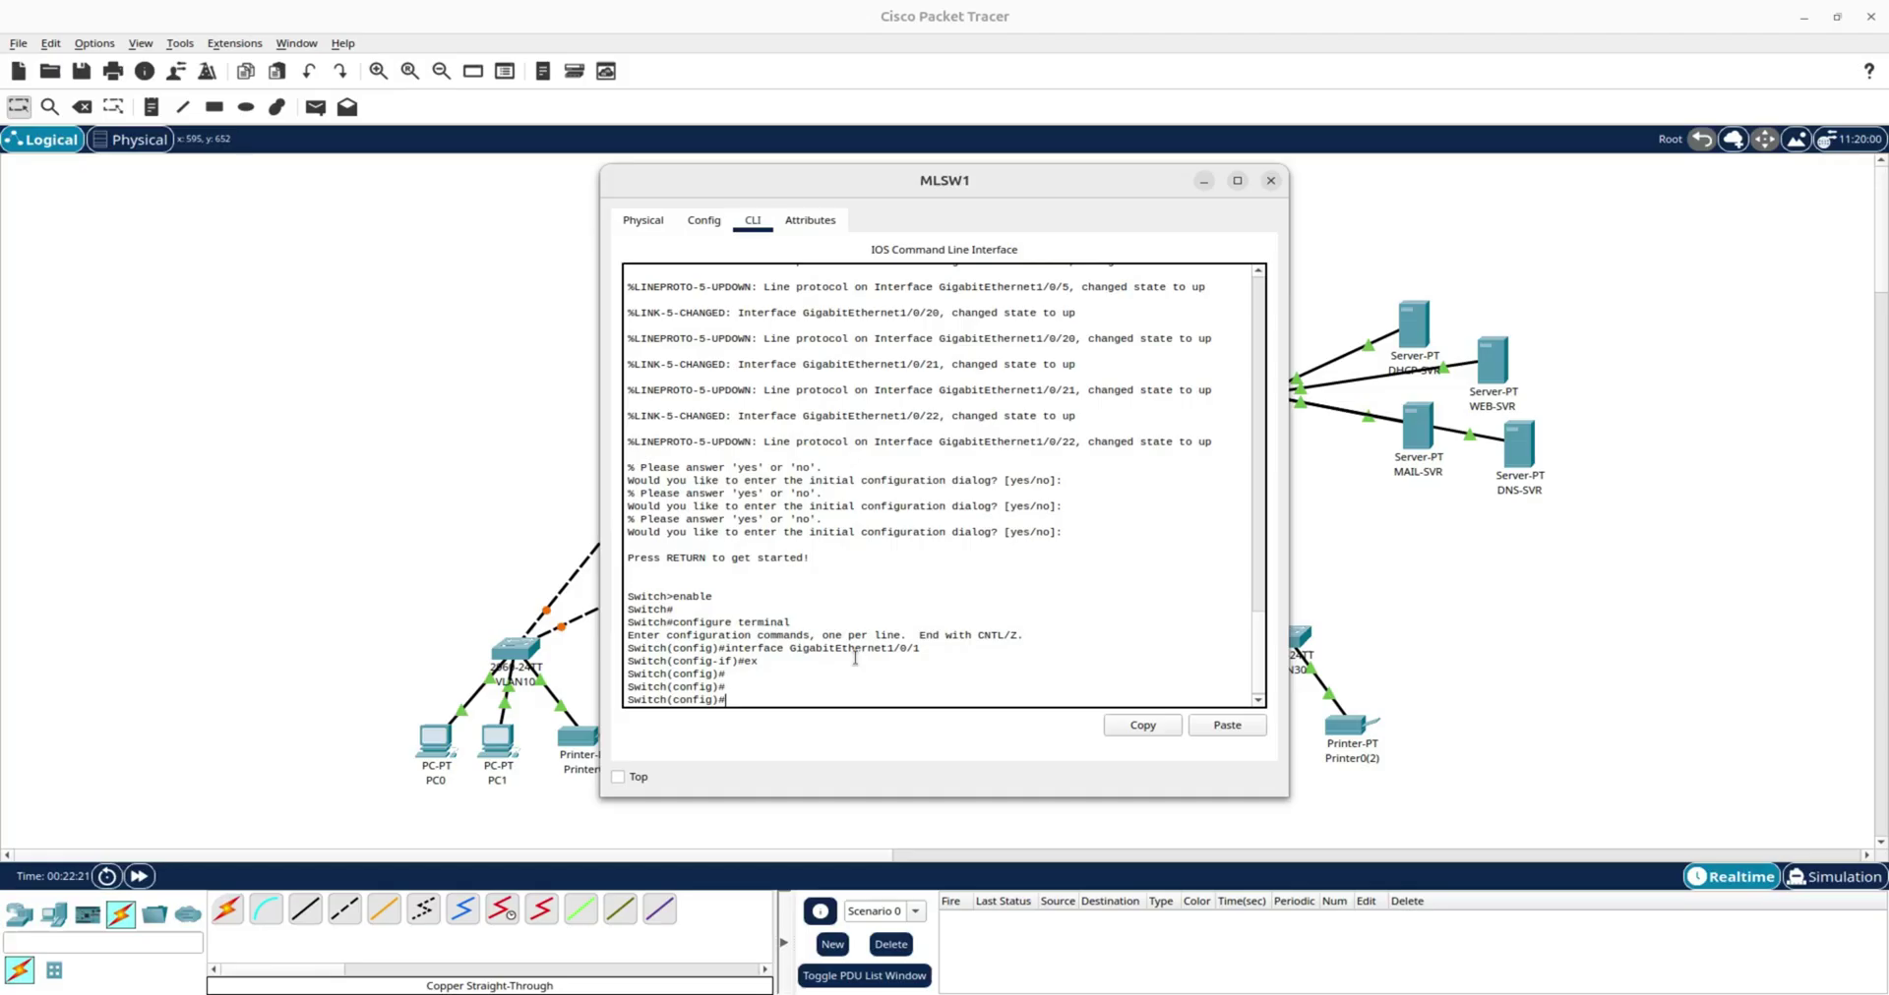
Leave global configuration mode on MLSW1 and re-enter it with conf t.
text(conf t)
key(Return)
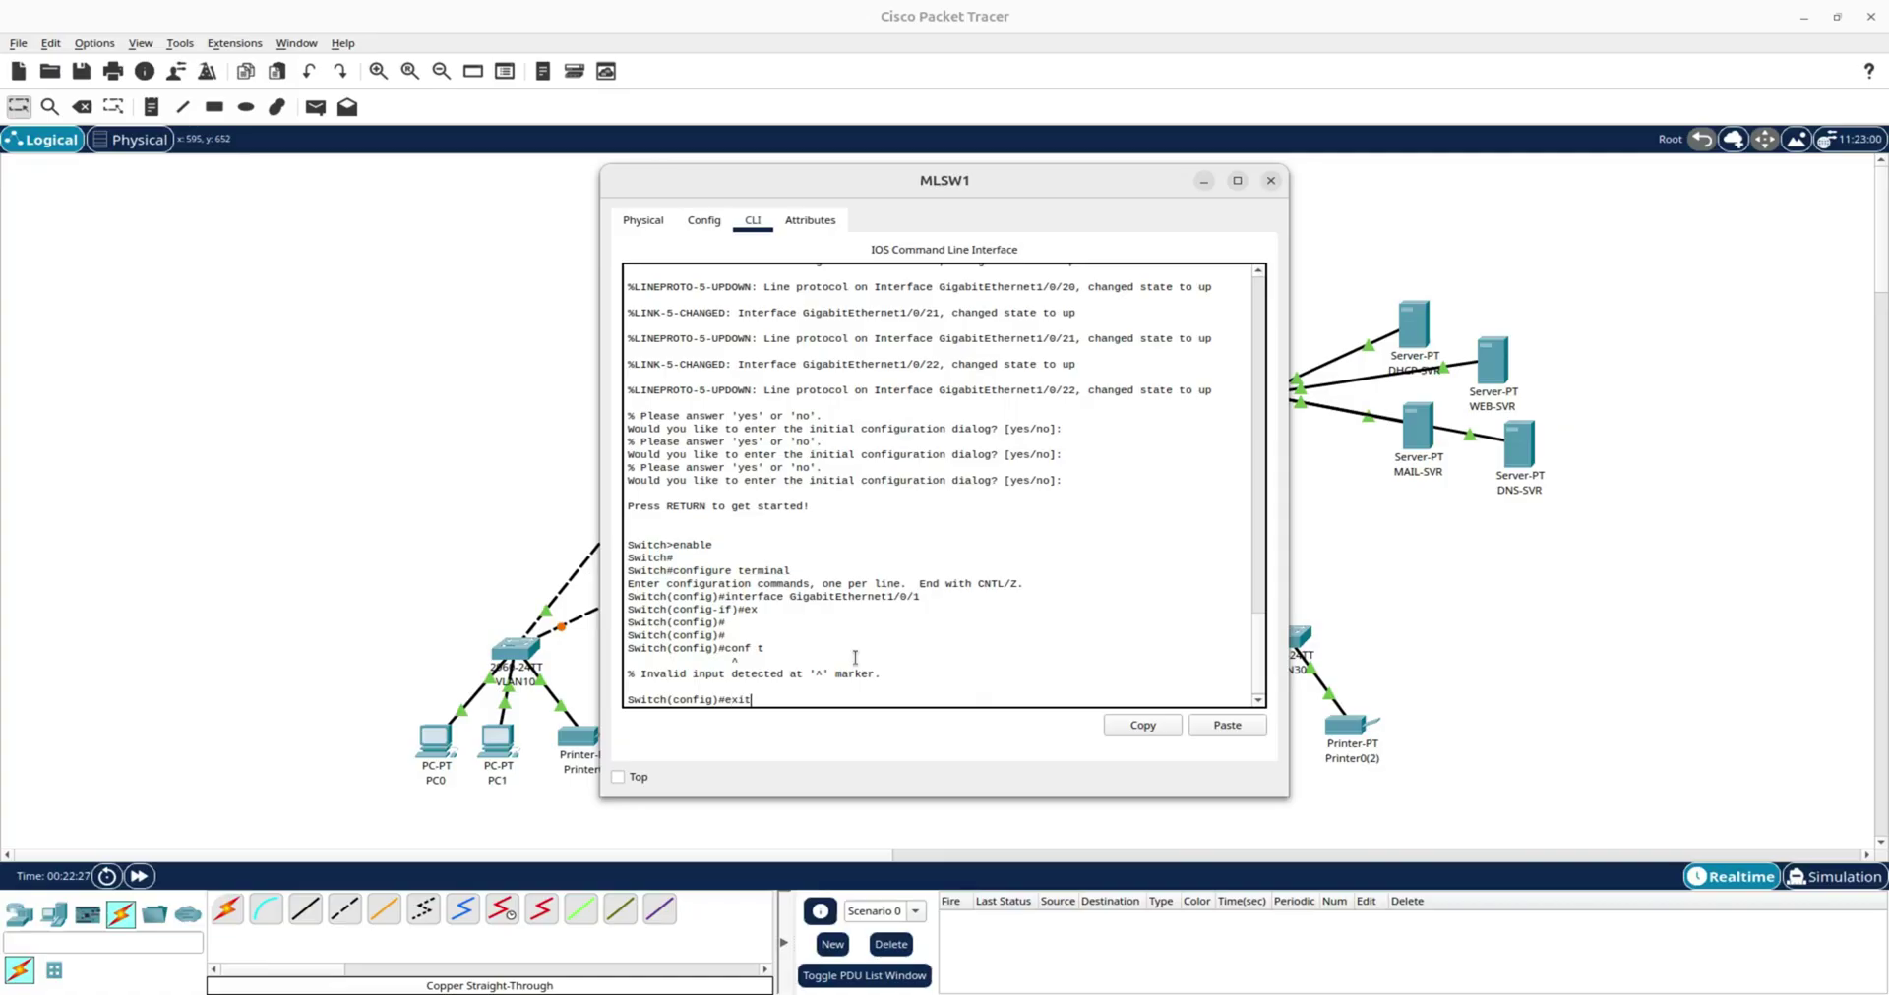
text(exit)
key(Return)
key(Return)
key(Return)
key(Return)
text(conf t)
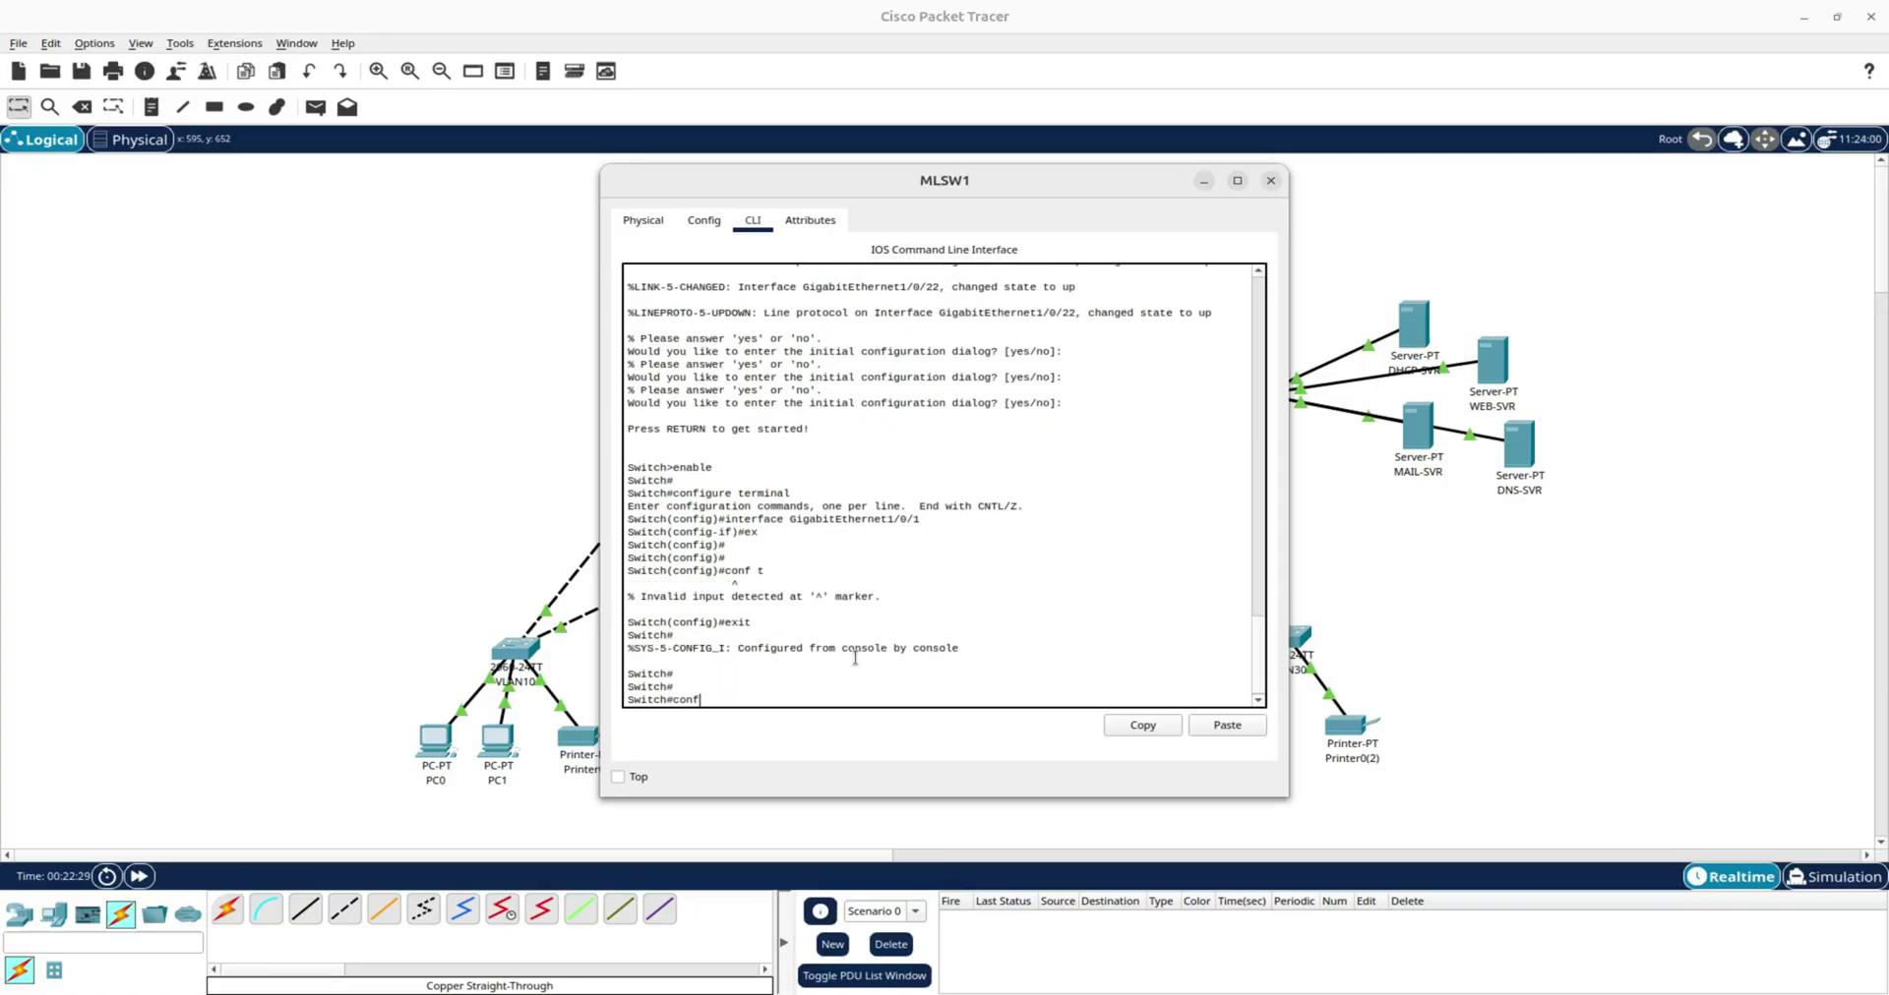
key(Return)
key(Return)
key(Return)
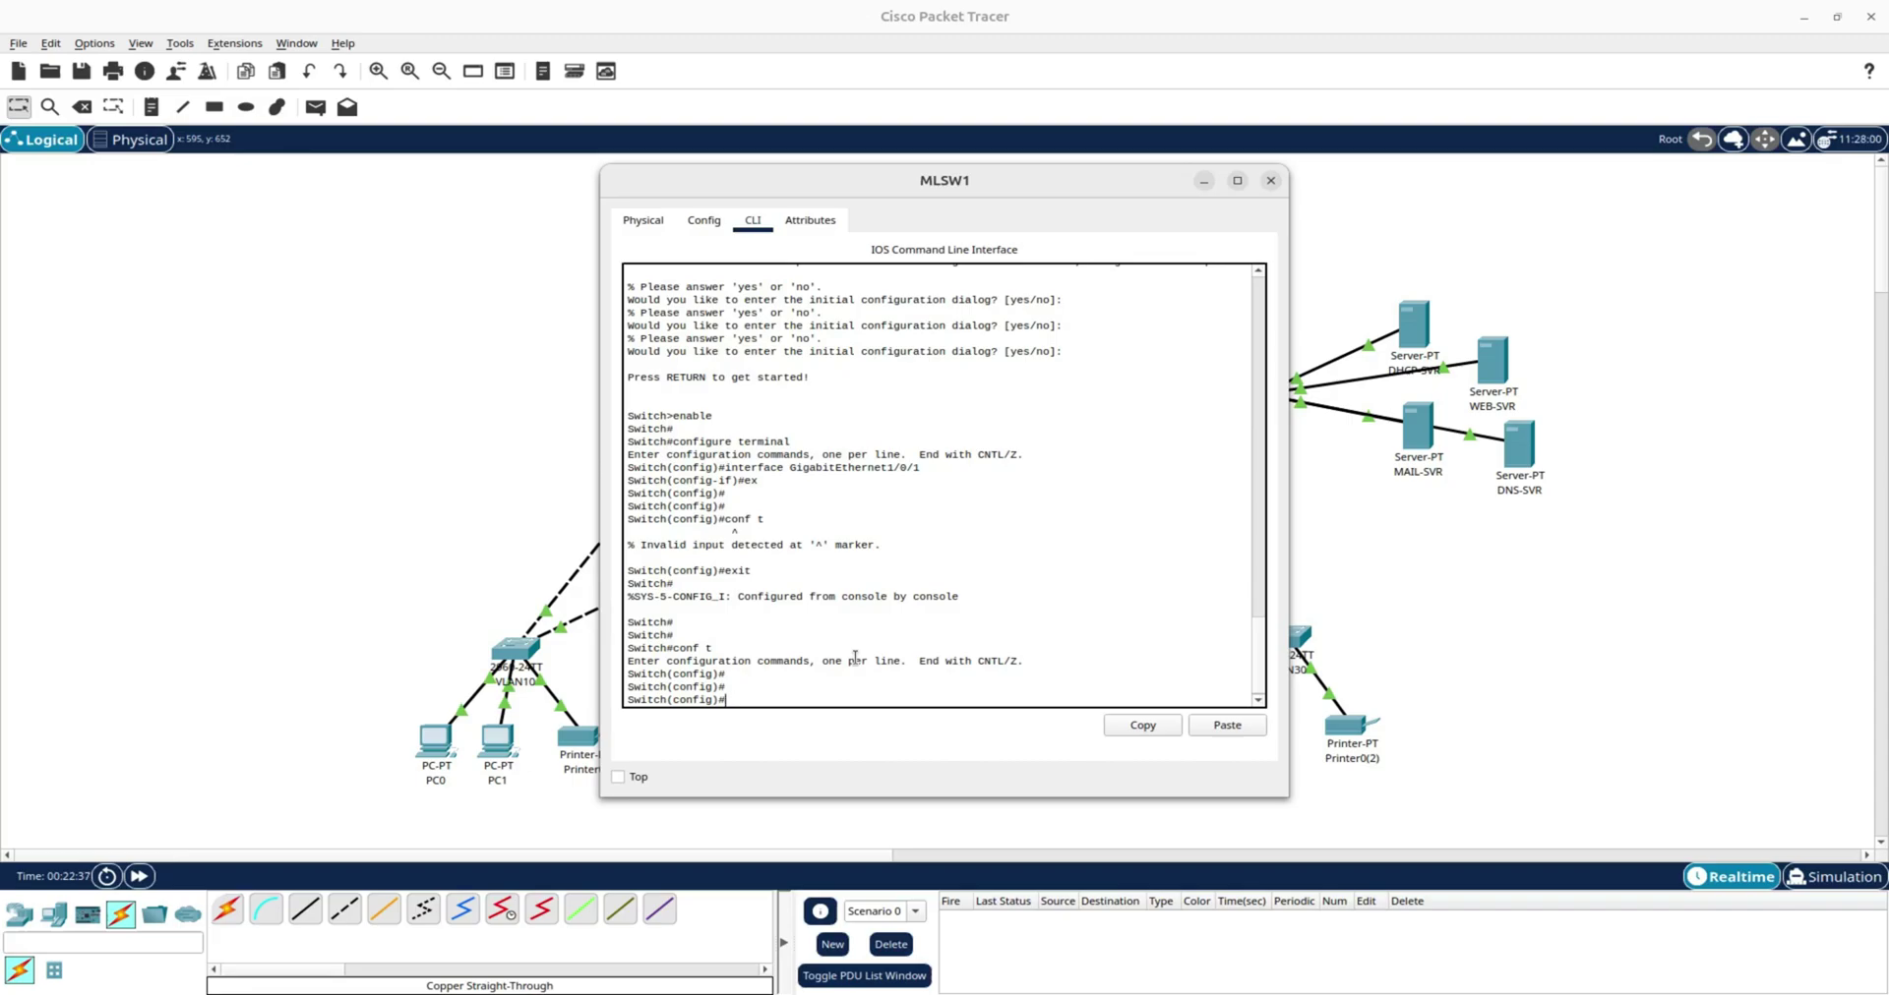
Create VLAN 10 on MLSW1, name it Admin, and leave VLAN configuration.
text(vlan 10)
key(Return)
text(name )
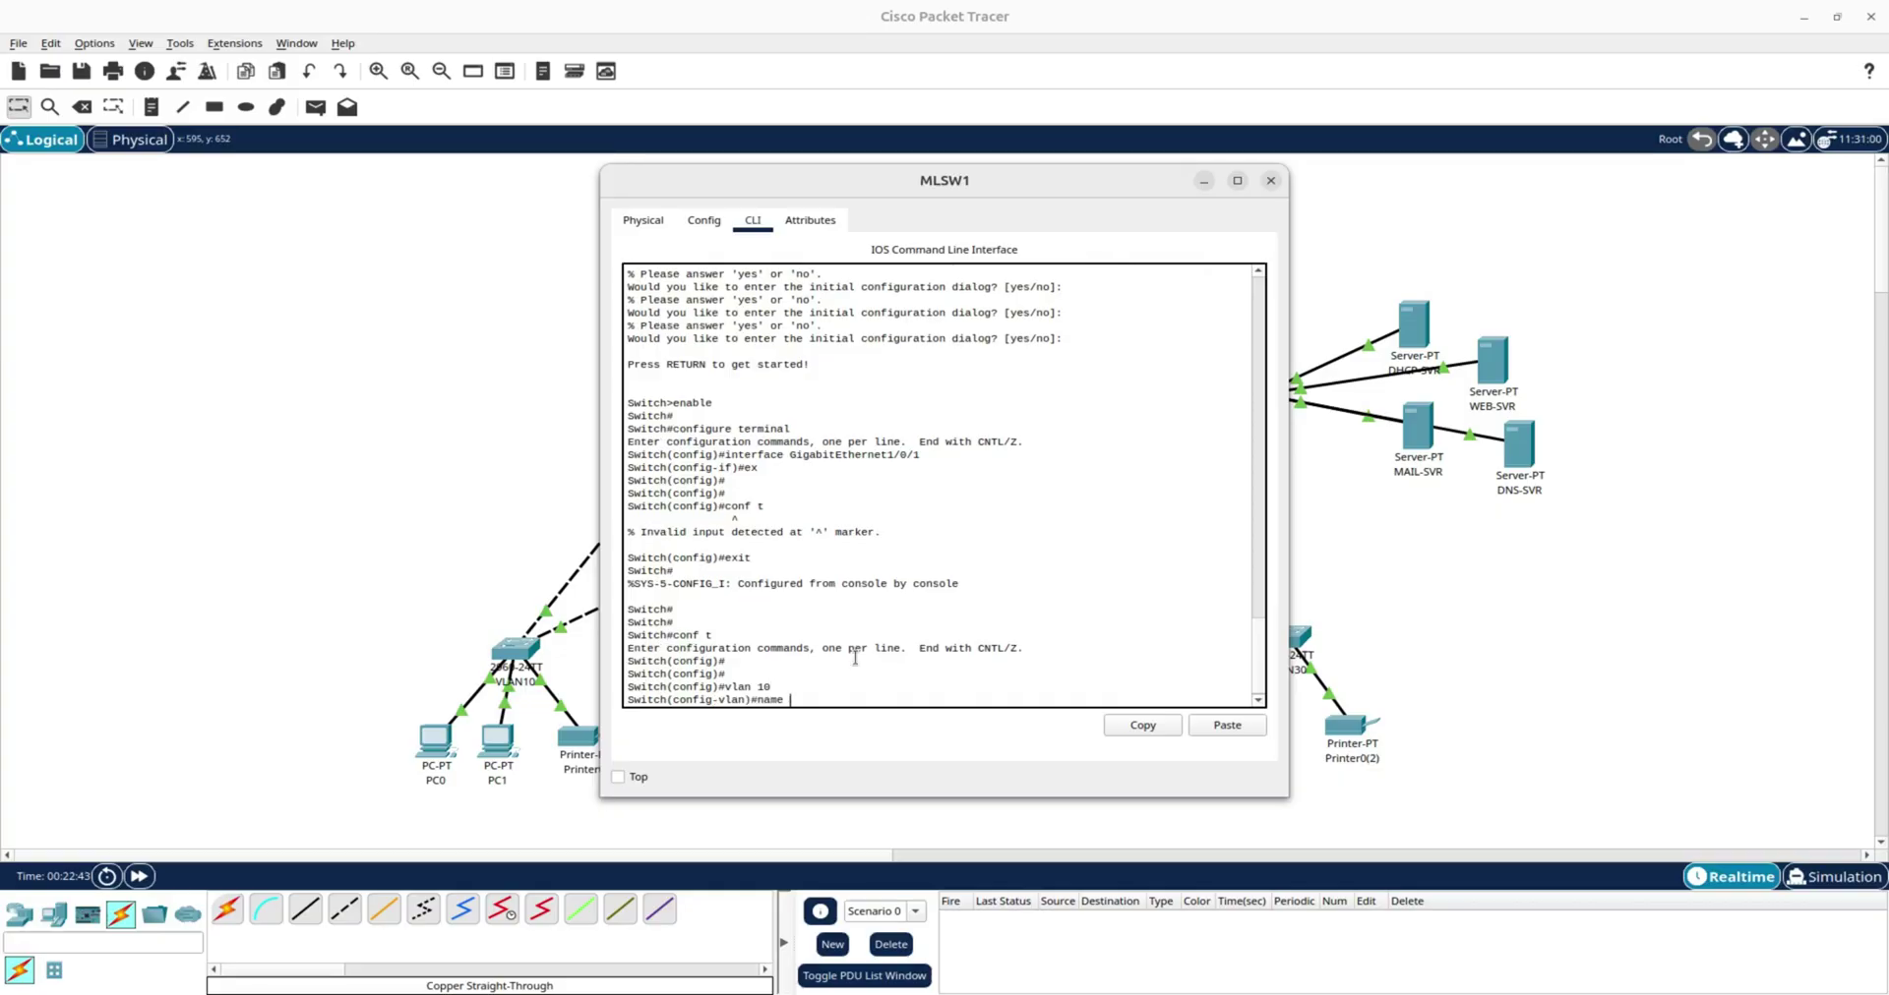
text(Admin)
key(Return)
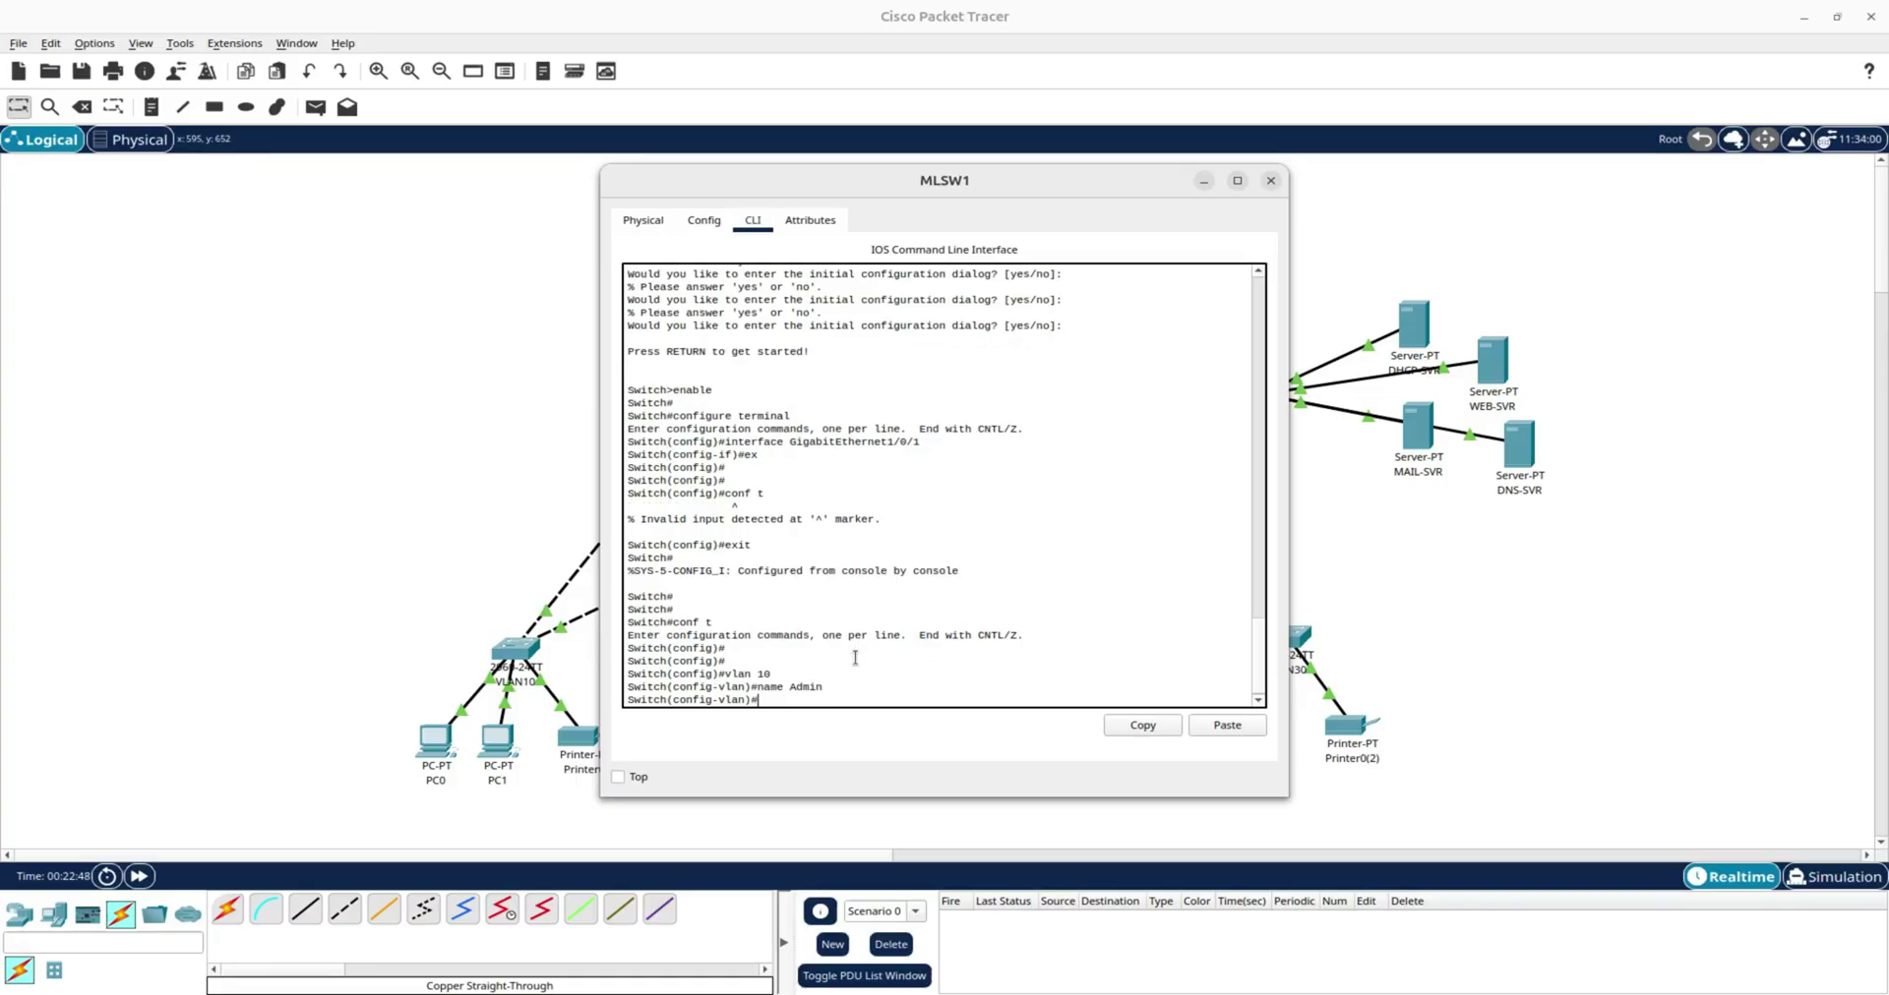
text(ex)
key(Return)
Create VLAN 20 on MLSW1, name it Faculty, and leave VLAN configuration.
text(vlan 2-)
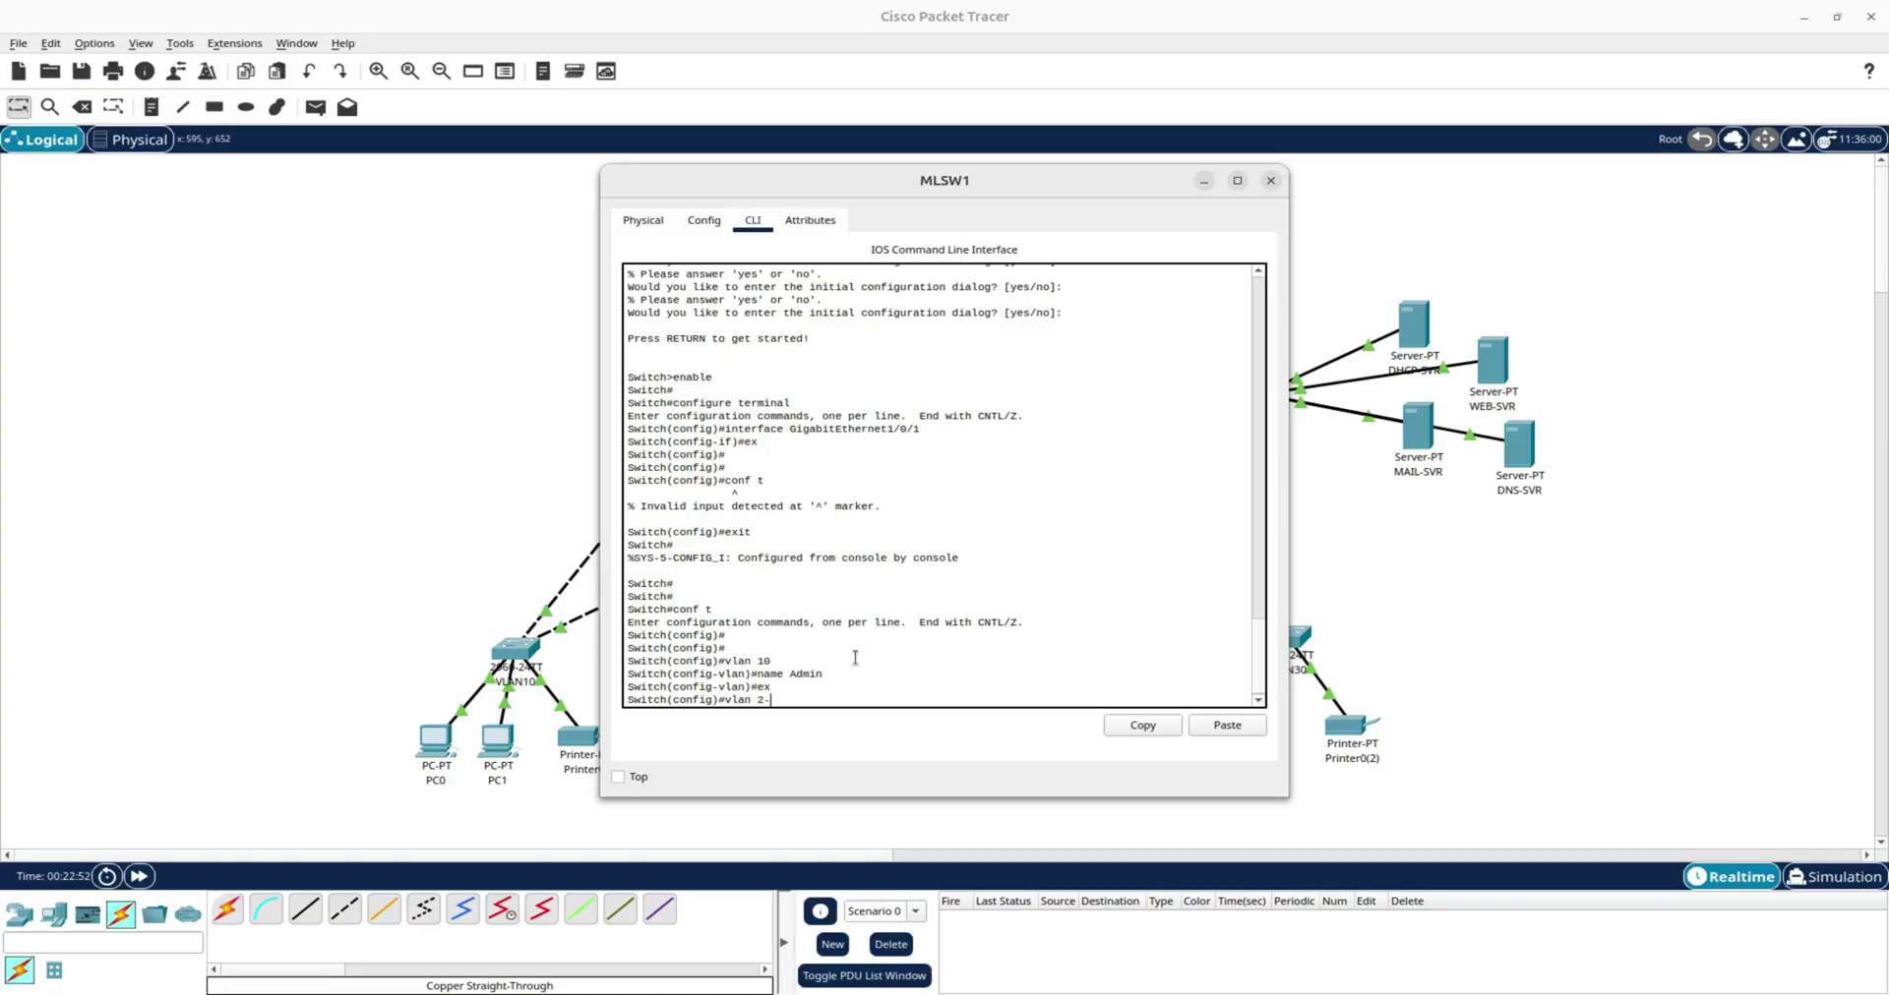
key(BackSpace)
text(0)
key(Return)
text(name)
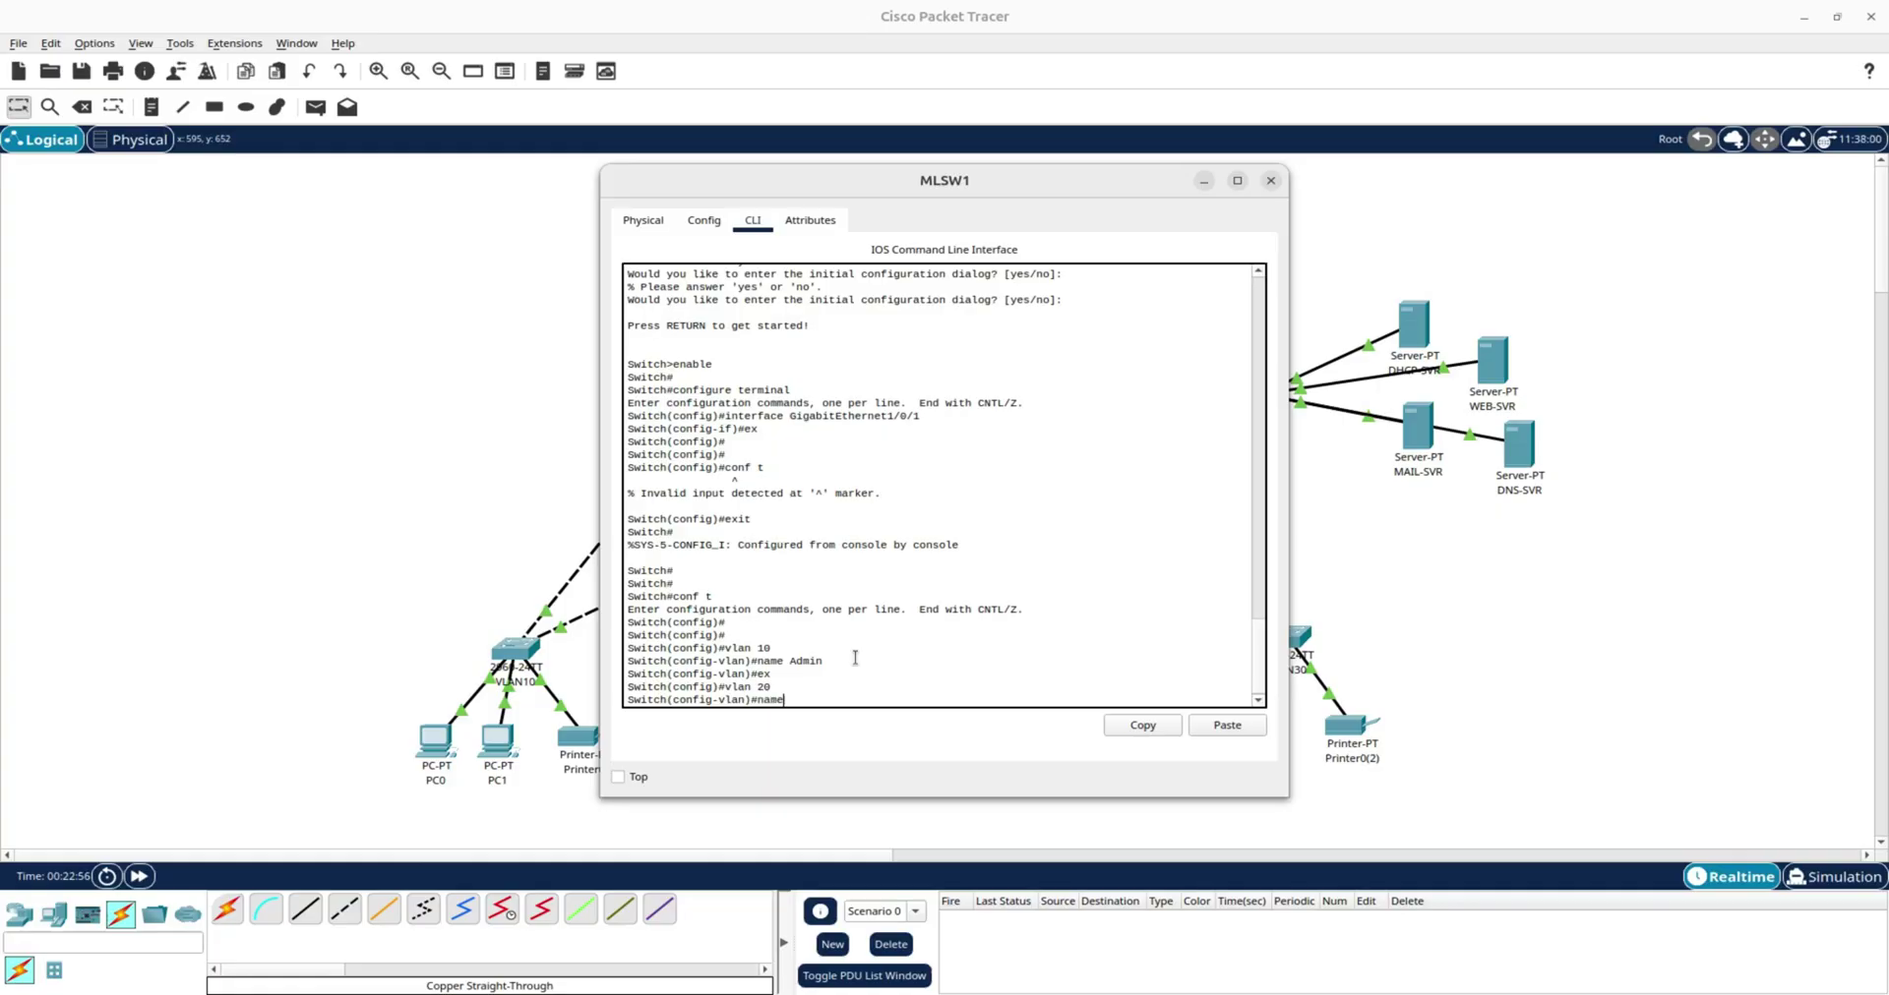
text( Faculty)
key(Return)
text(e)
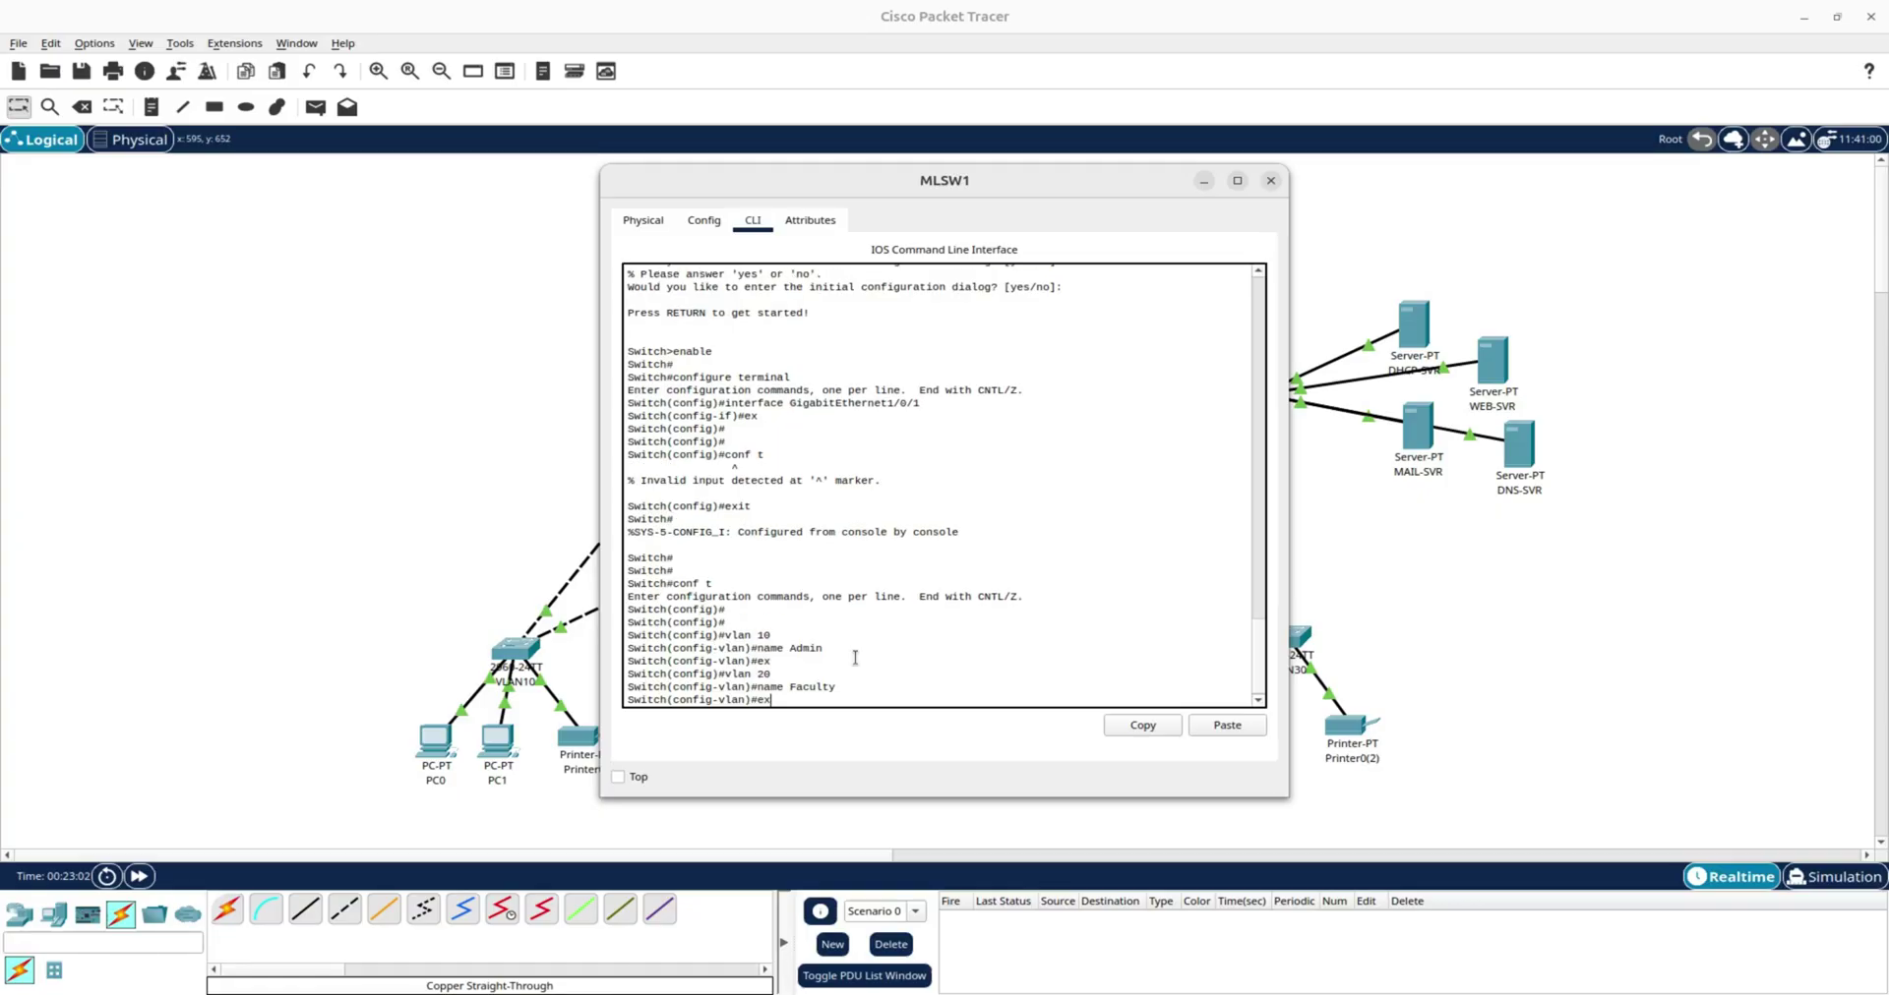
text(x)
key(Return)
Create VLAN 30 on MLSW1, name it Students, and return to global configuration mode.
text(vlan 30)
key(Return)
text(name Studenmts)
key(BackSpace)
key(BackSpace)
text(t)
key(Return)
key(Return)
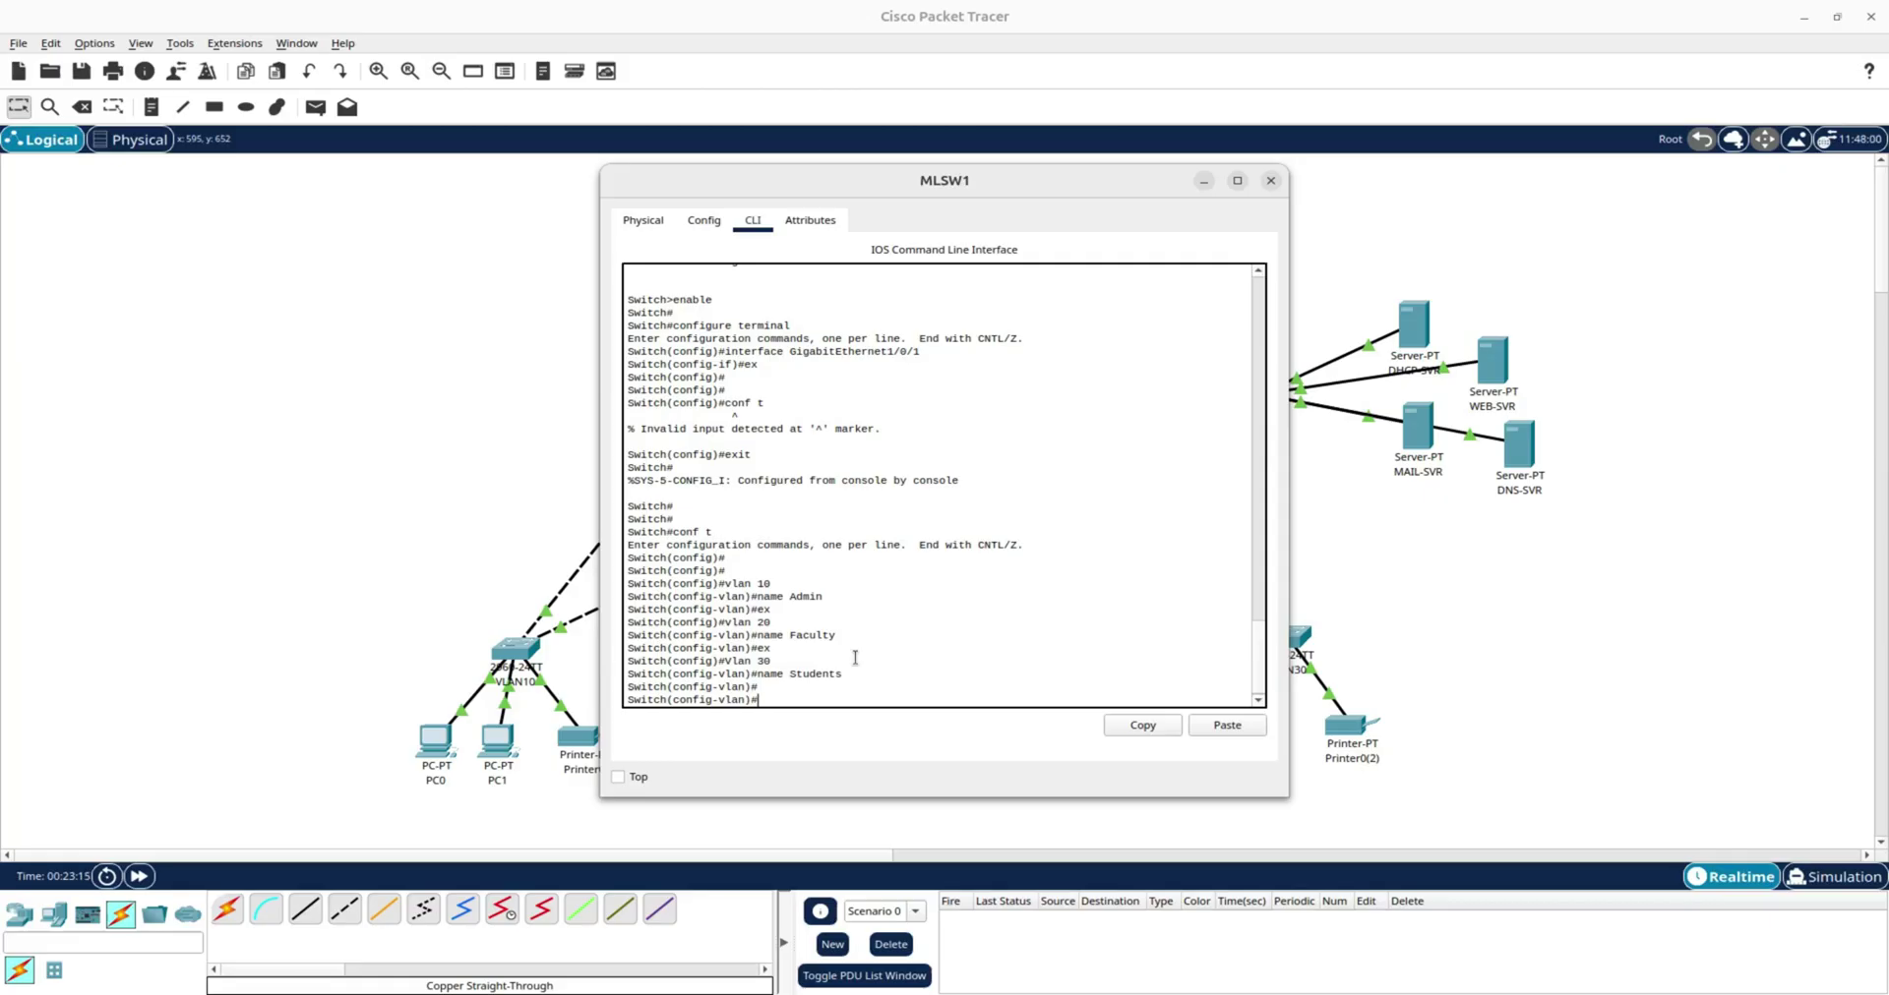
text(exit)
key(Return)
key(Return)
key(Return)
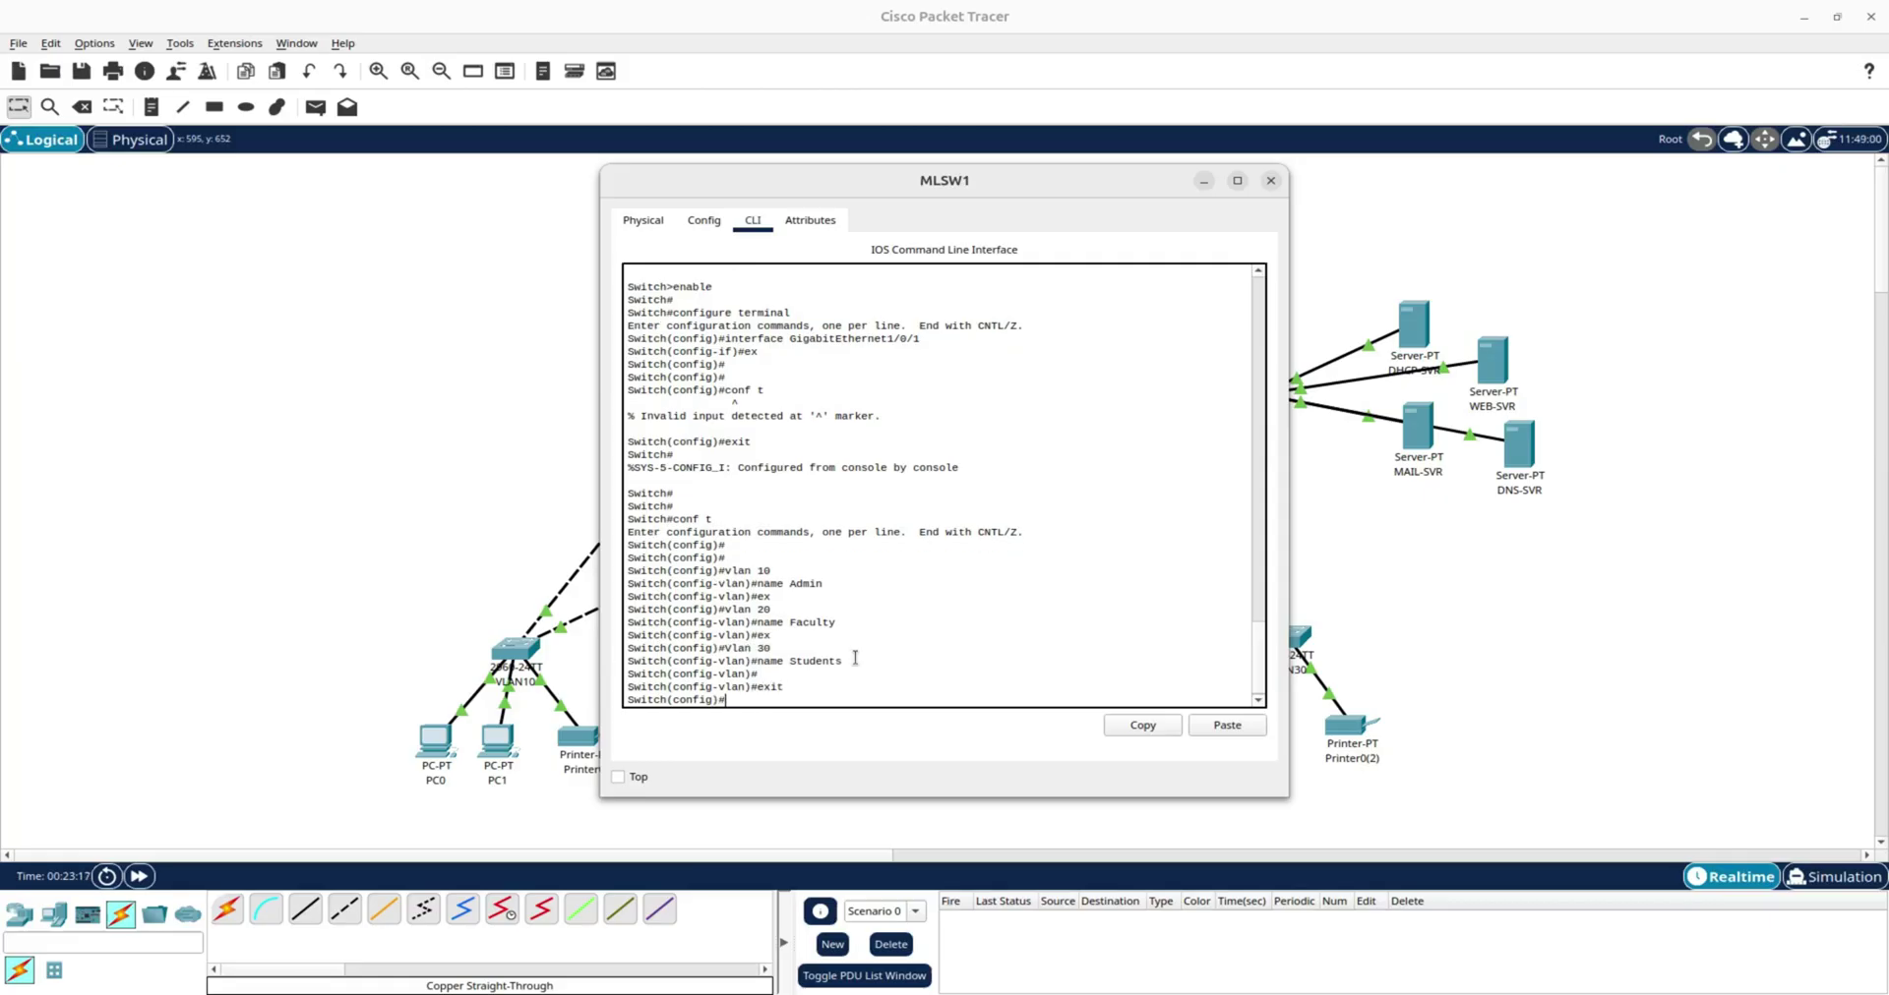
Save MLSW1's configuration with do wr.
text(do wr)
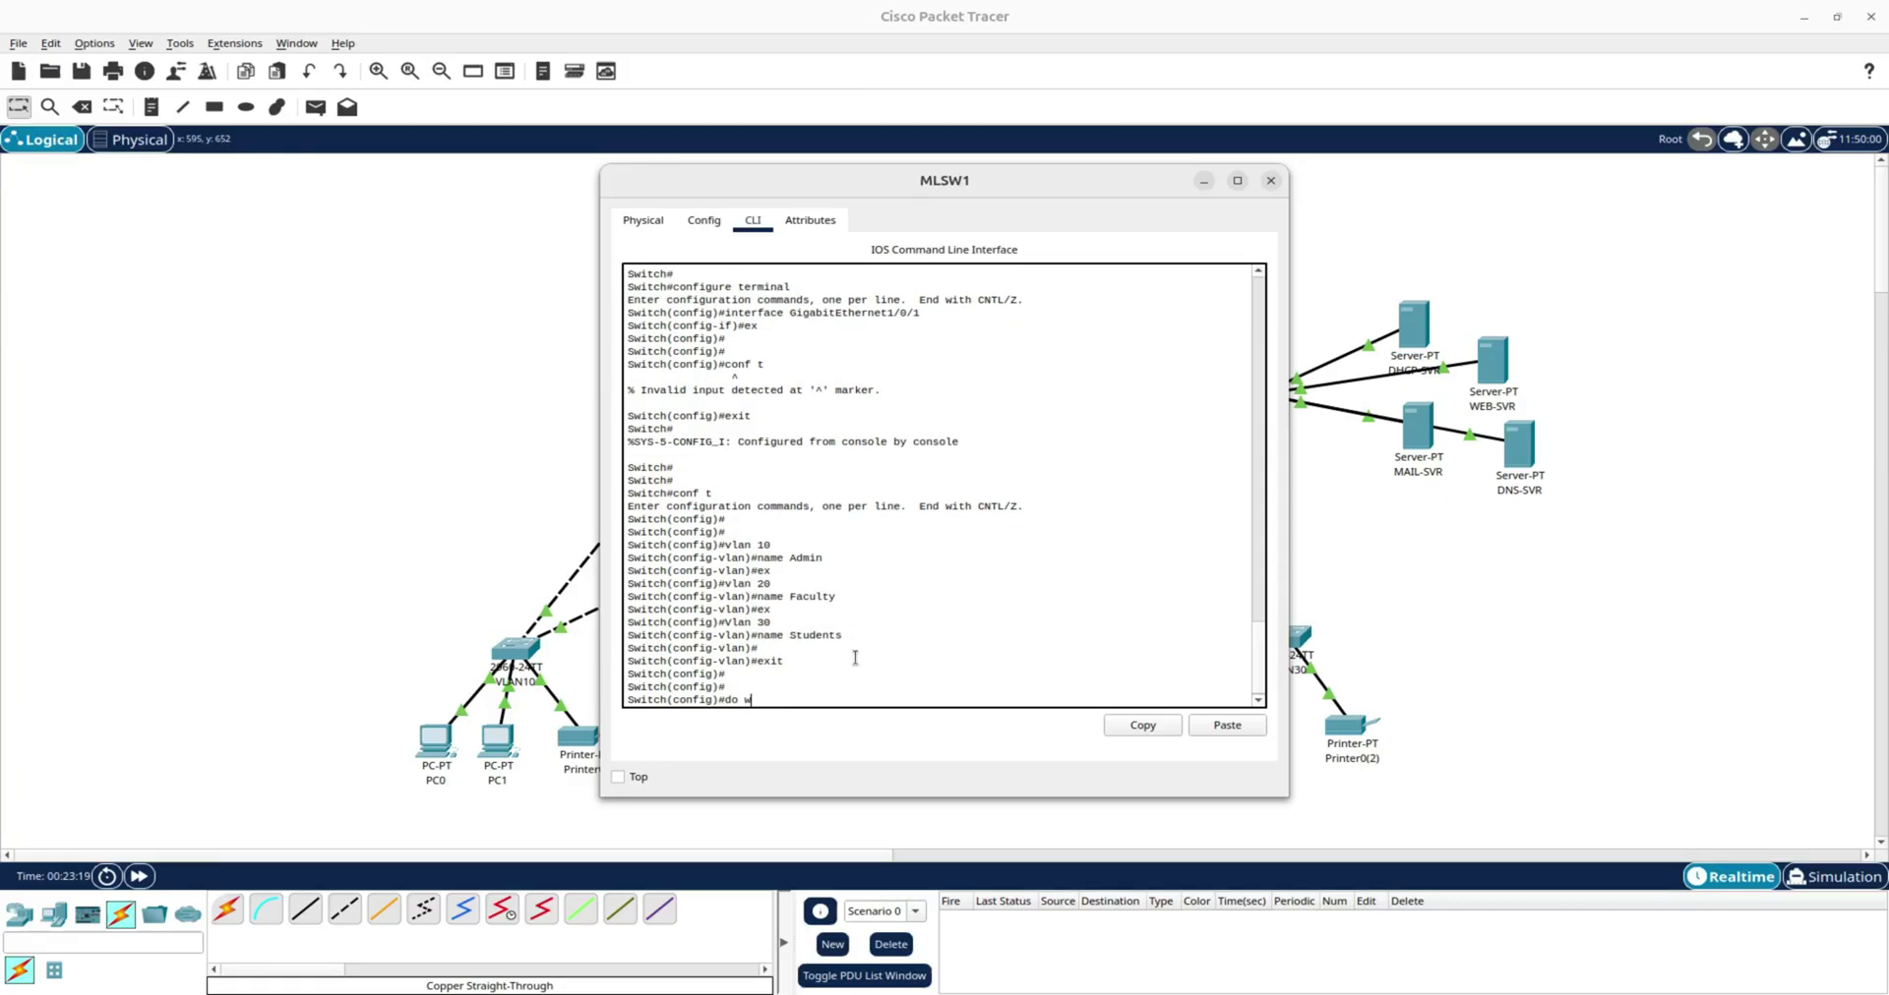
key(Return)
key(Return)
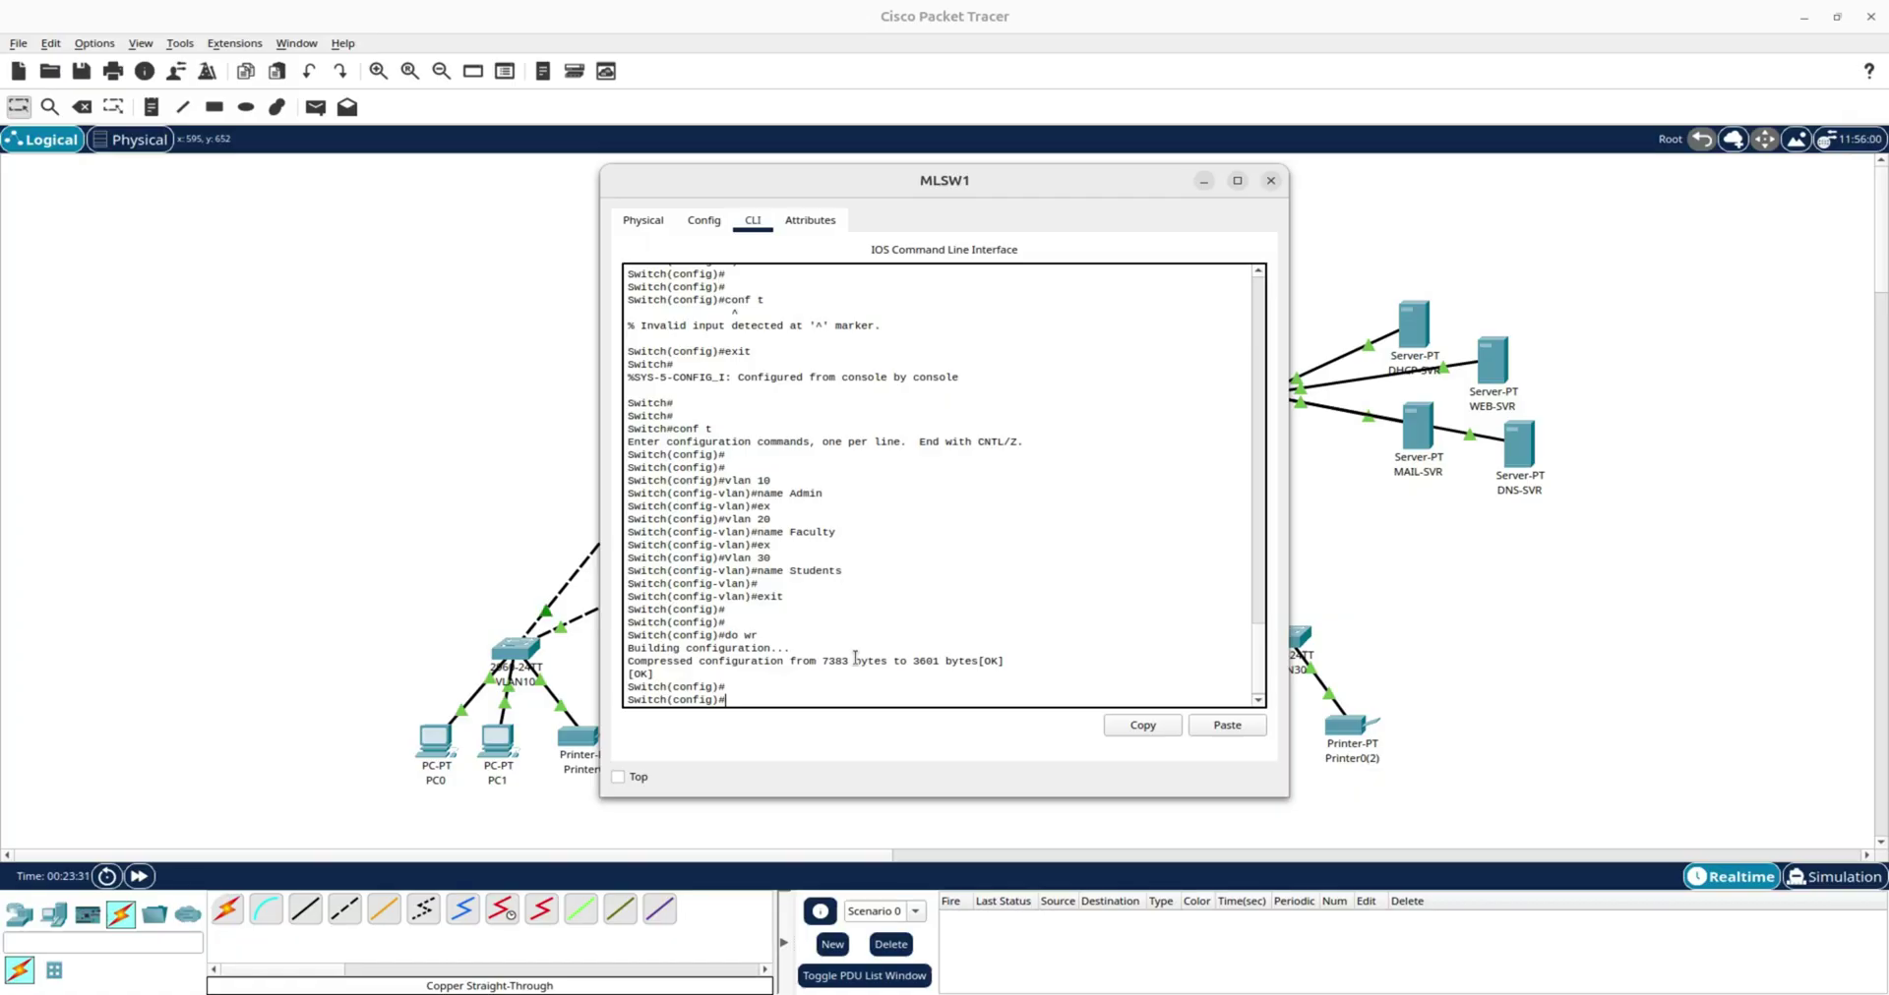
Enter interface VLAN 10 on MLSW1, consult the subnet plan document, and assign IP address 192.168.10.1 with mask 255.255.255.0.
text(interface vlan 10)
key(Return)
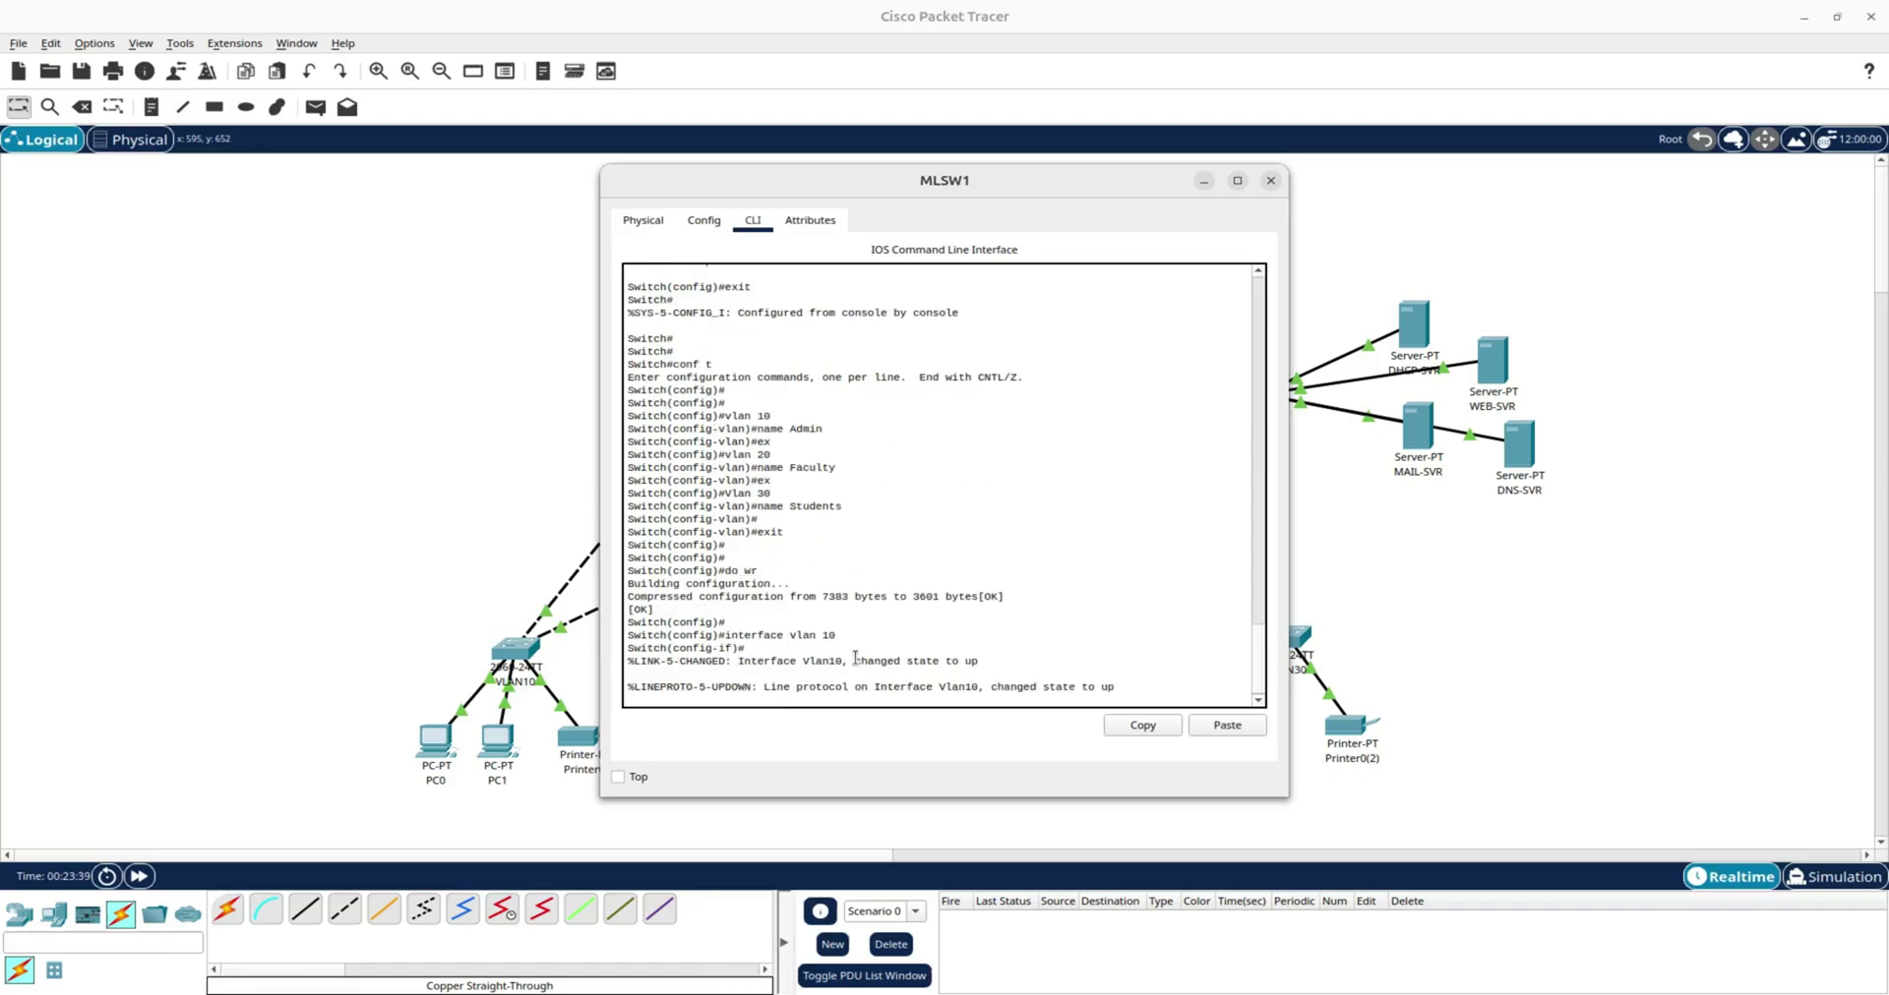
key(Return)
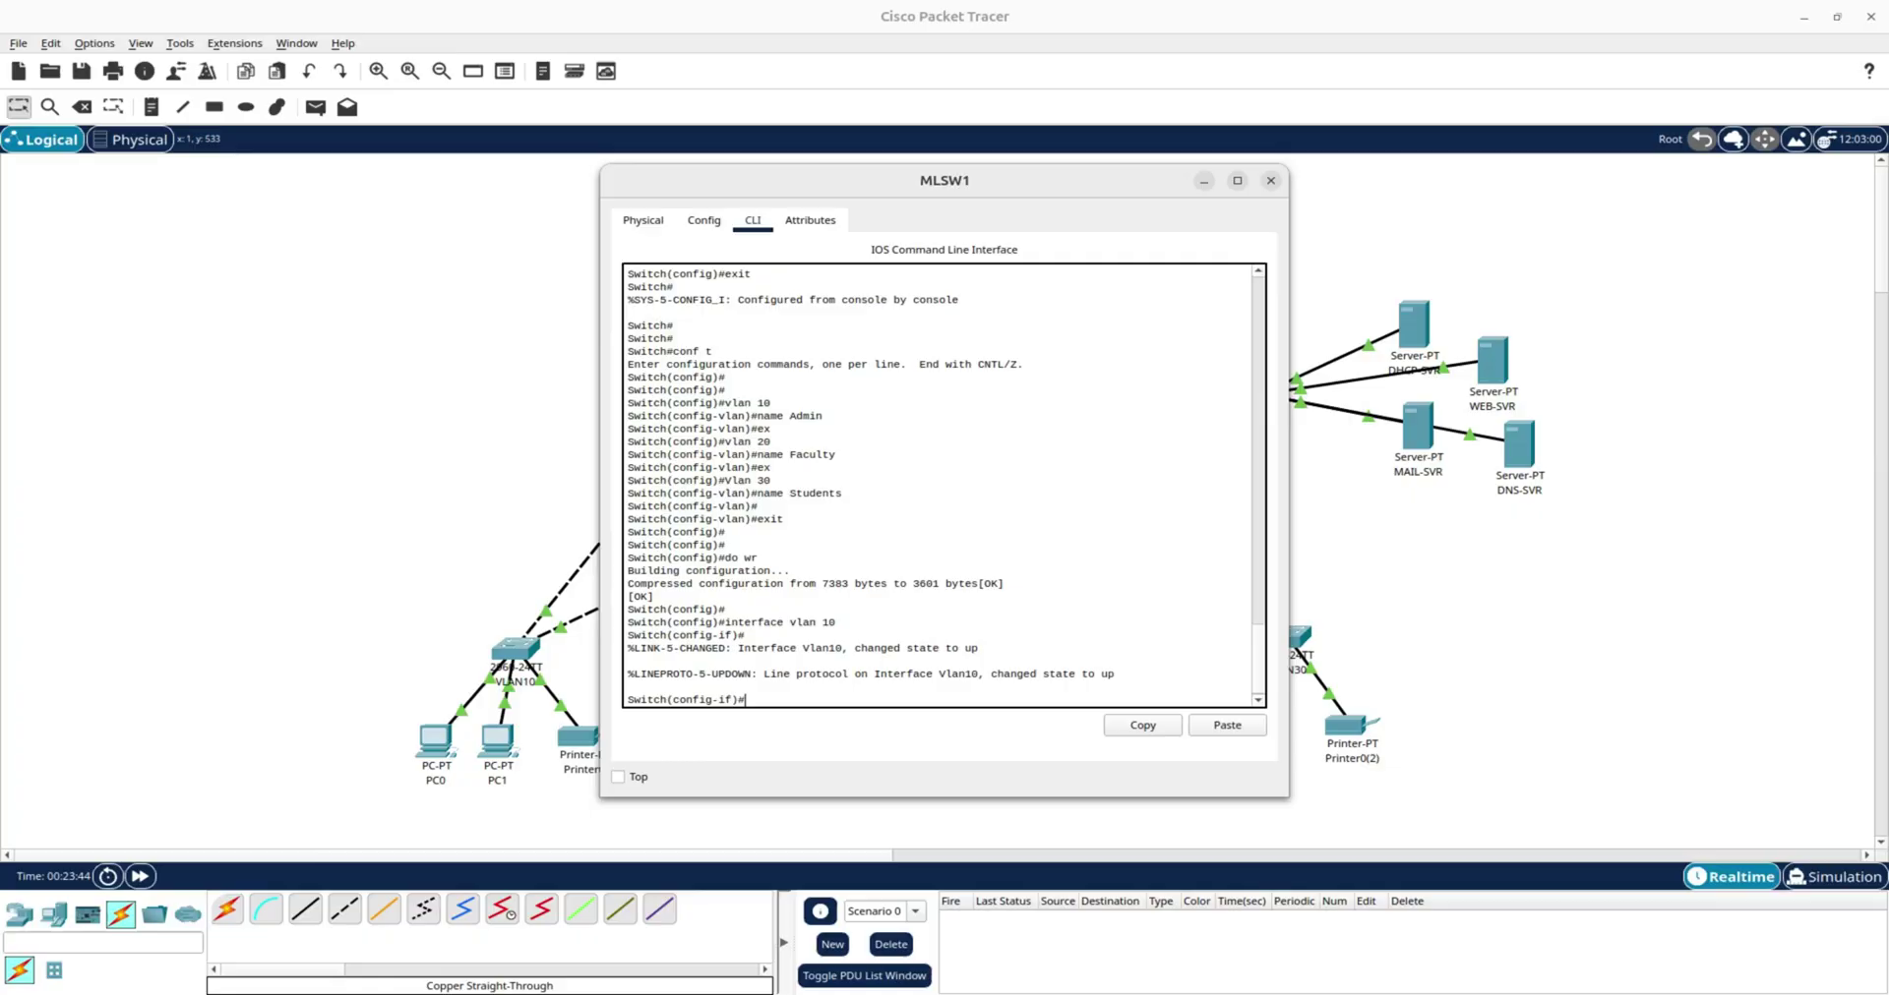
key(alt+Tab)
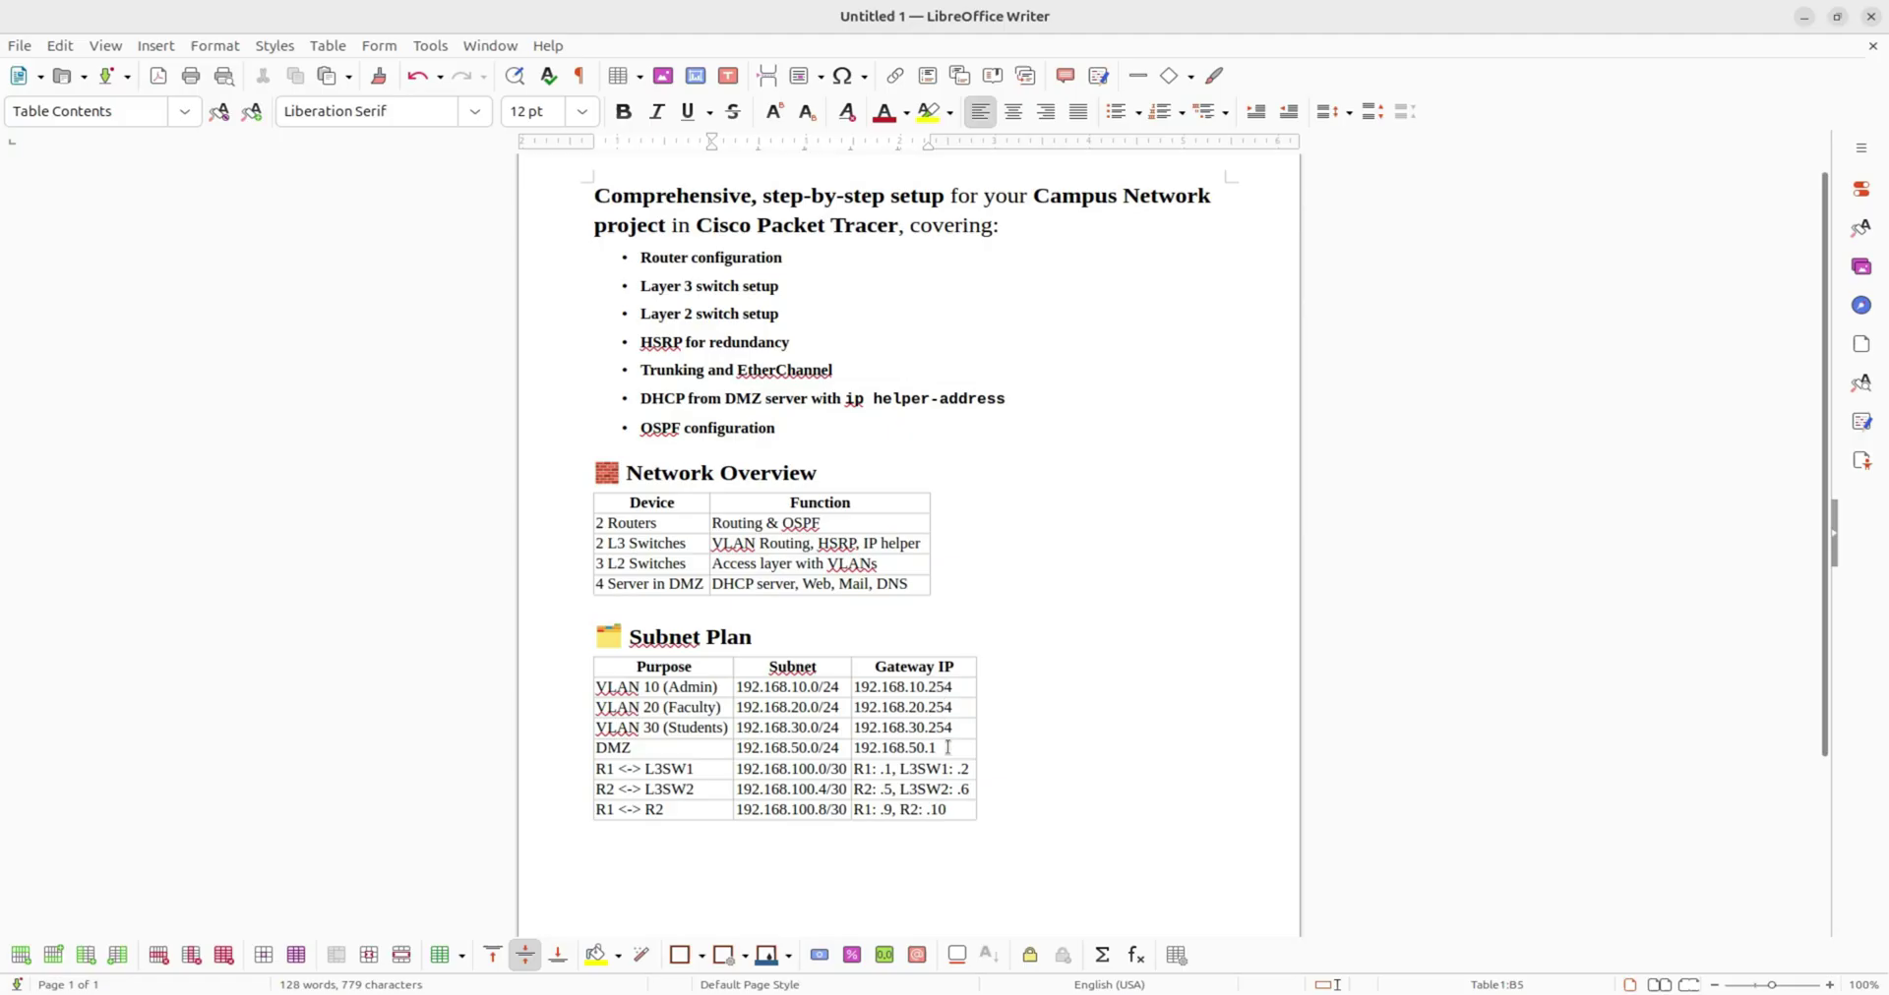
click(1805, 18)
click(805, 689)
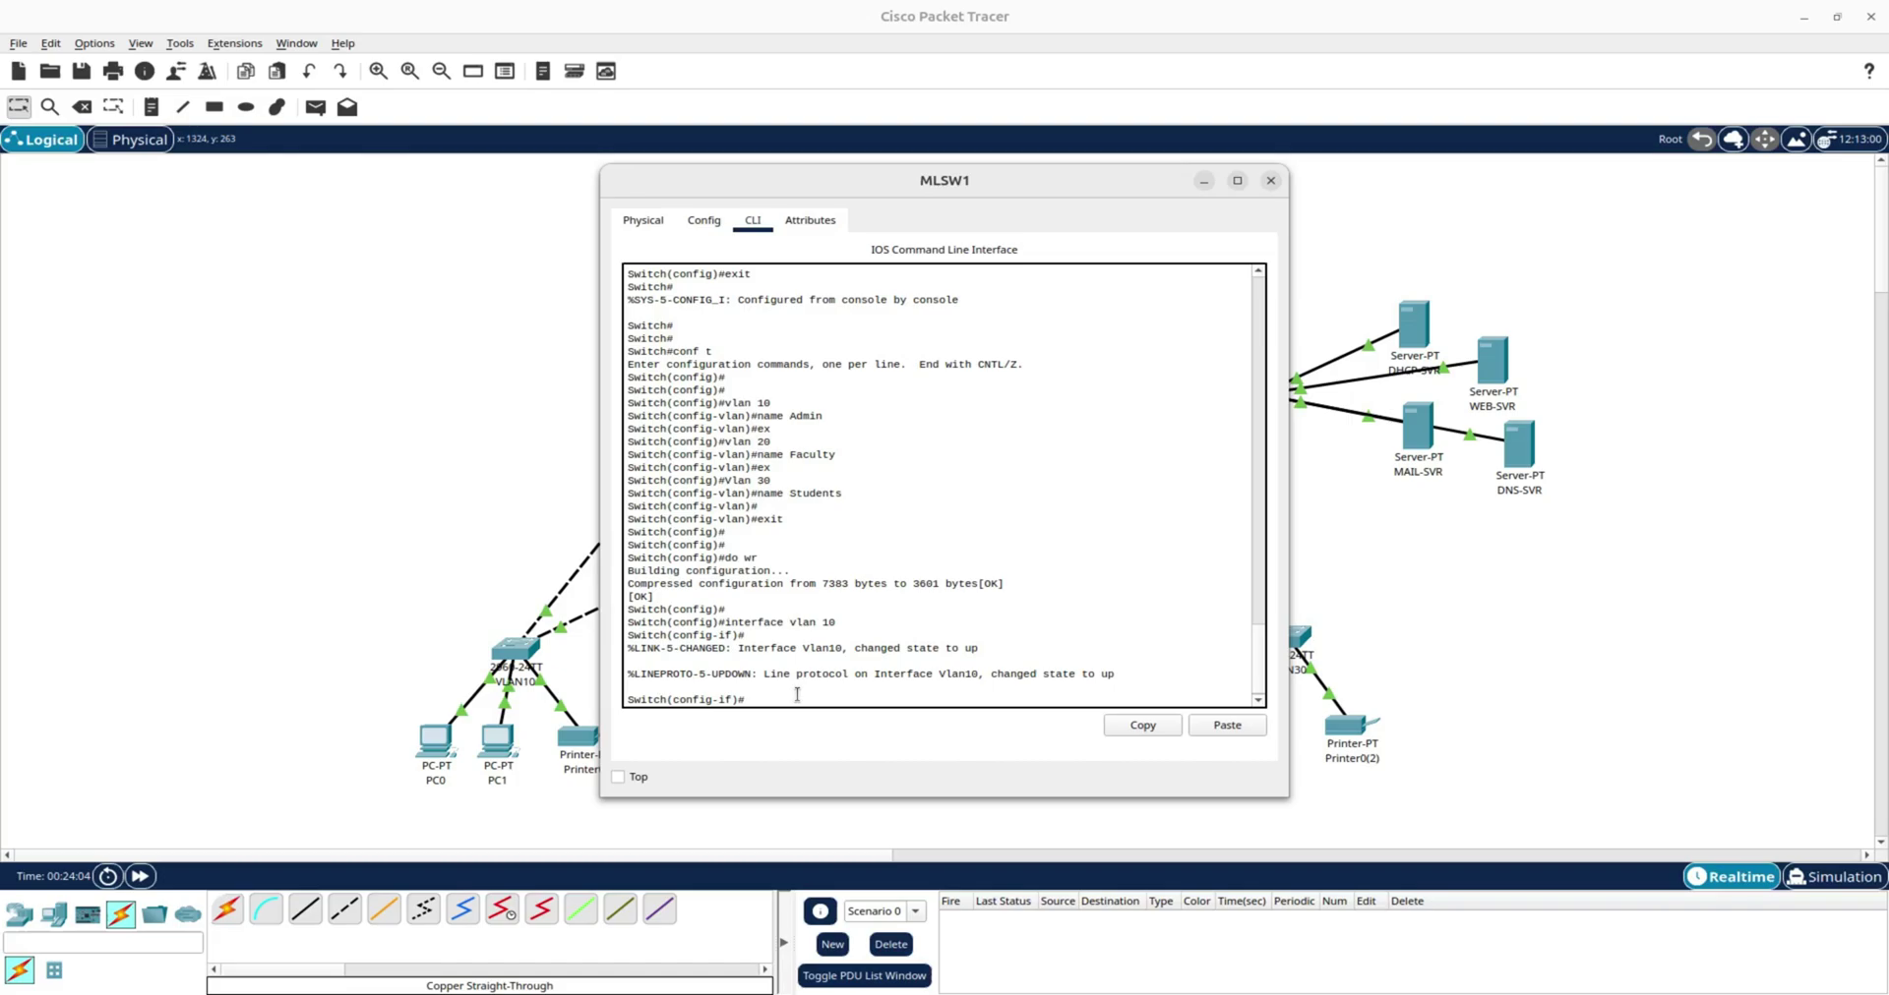
text(ip address 192.168.10.1 255.255.255.0)
key(Return)
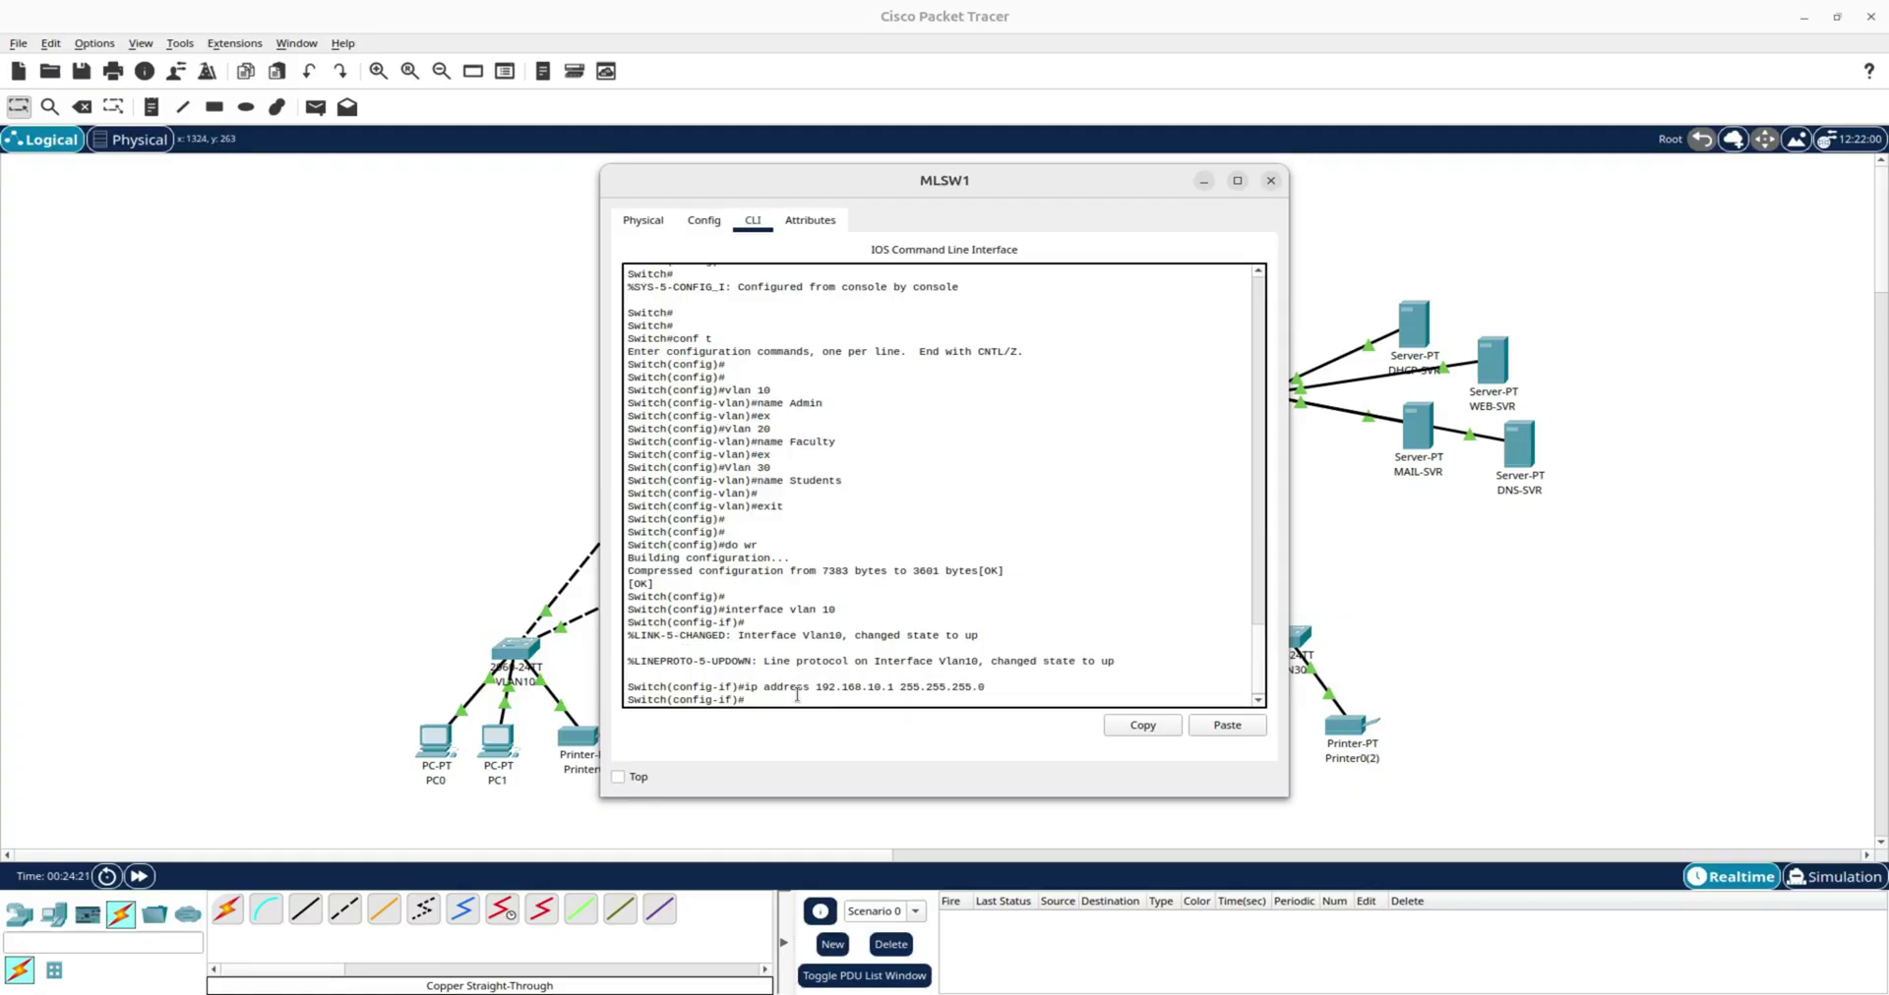
Set 192.168.50.2 as the DHCP helper address on interface VLAN 10.
text(ip helper-address 192.168.50.2)
scroll(917, 703, down, 1)
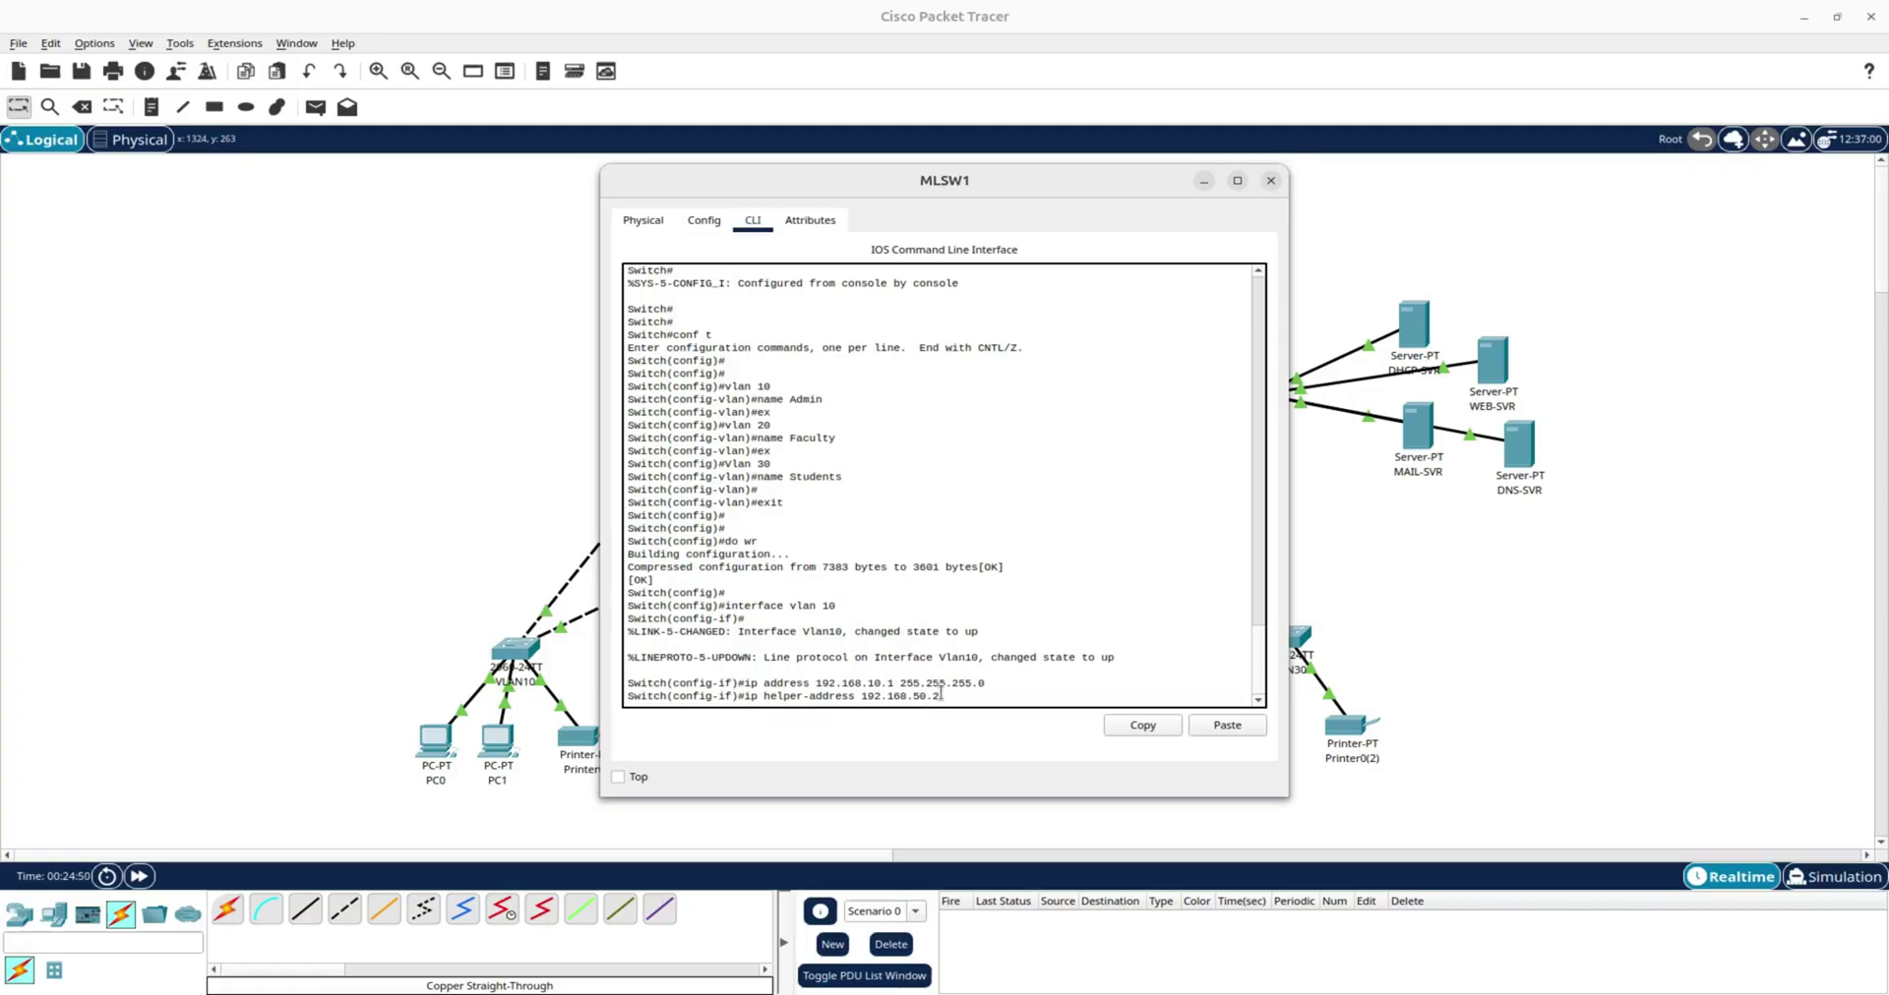
drag(939, 695, 859, 696)
click(941, 694)
key(Return)
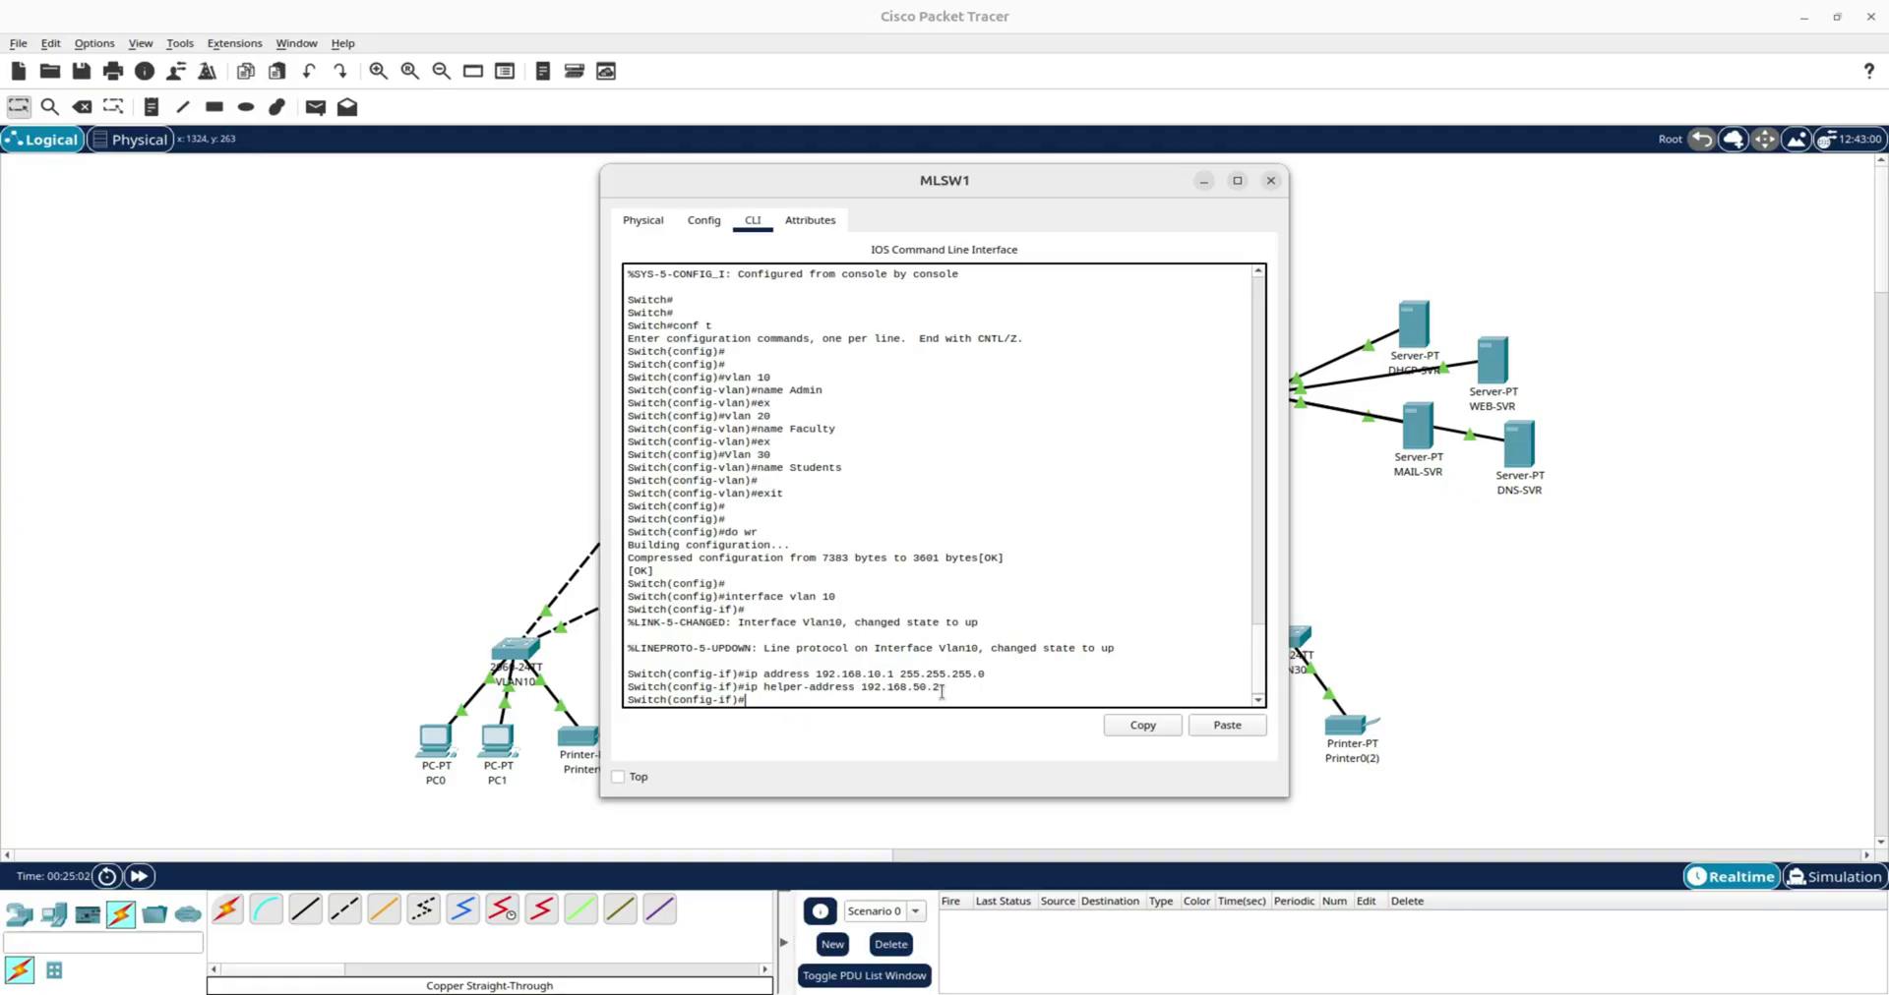
text(standy 1 ip 192.168)
text(.10.254)
key(Return)
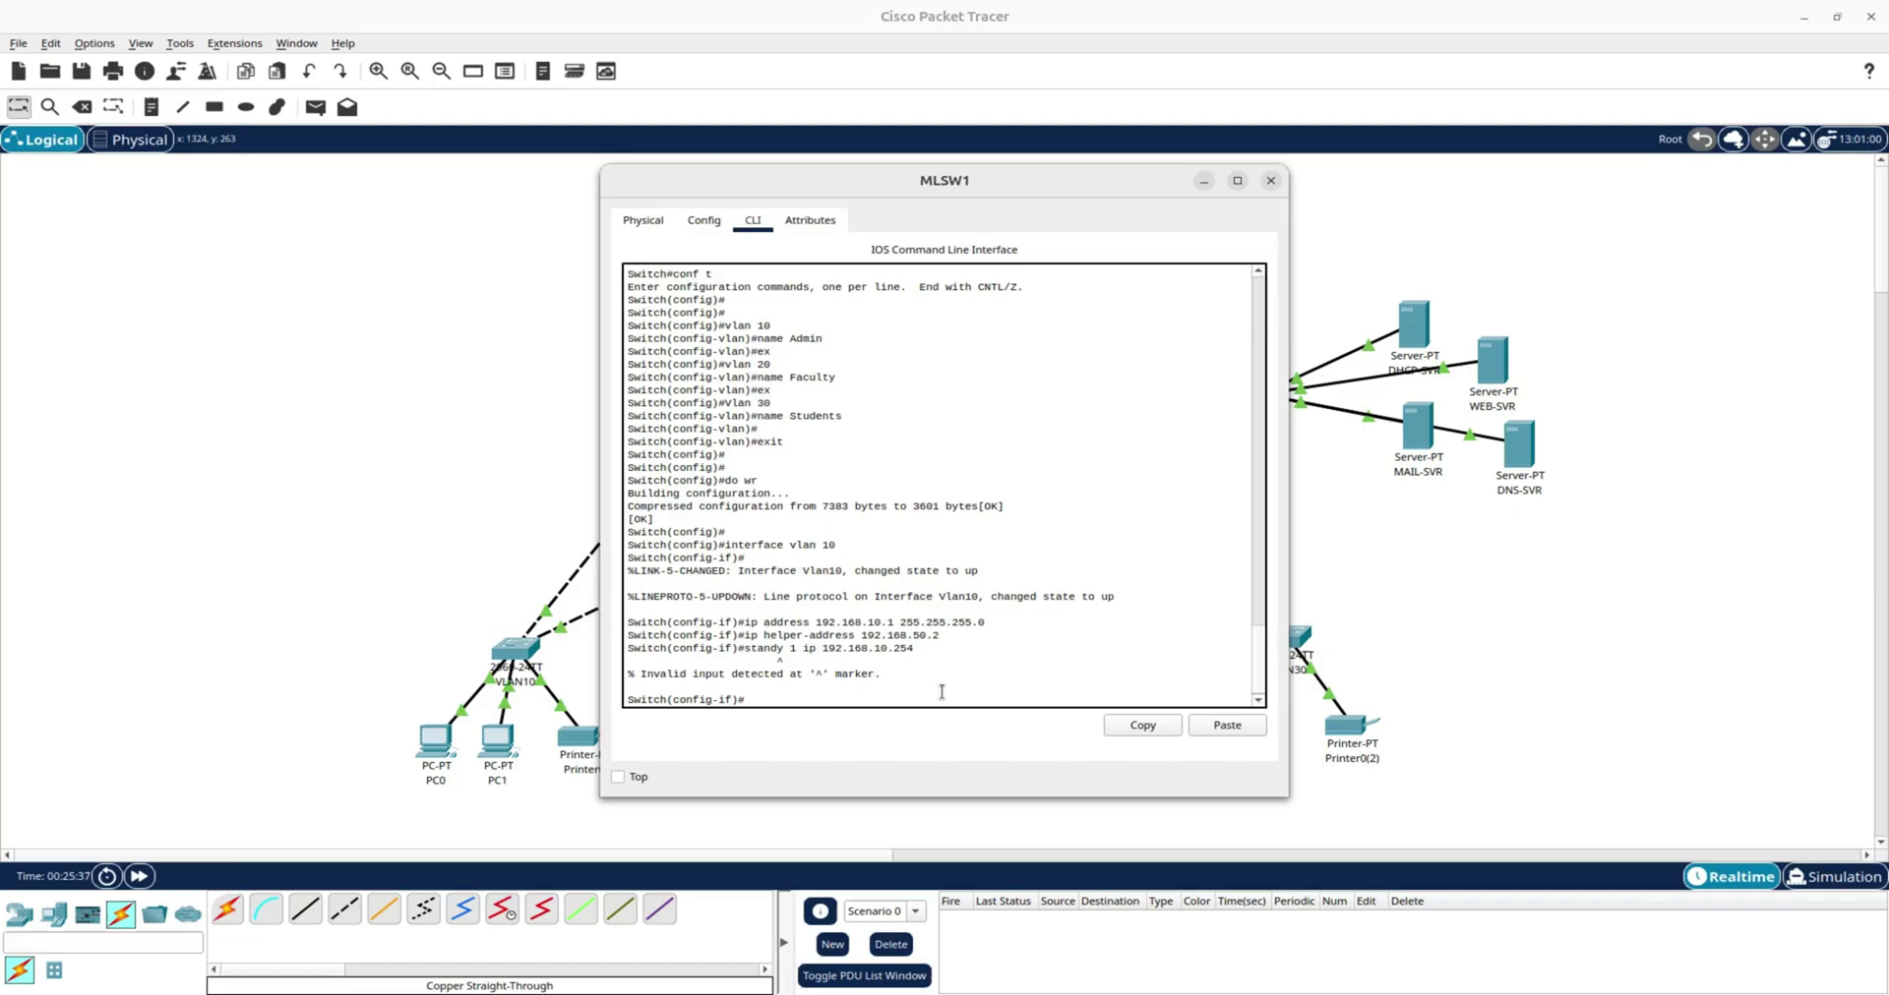
key(Up)
key(BackSpace)
key(BackSpace)
key(BackSpace)
key(BackSpace)
key(BackSpace)
key(BackSpace)
key(BackSpace)
key(BackSpace)
key(BackSpace)
key(BackSpace)
key(BackSpace)
key(BackSpace)
key(BackSpace)
key(BackSpace)
key(BackSpace)
key(BackSpace)
key(BackSpace)
key(BackSpace)
key(BackSpace)
key(BackSpace)
Configure HSRP standby group 1 on interface VLAN 10 with virtual IP 192.168.10.254 and priority 110.
text(standby 1 mip)
key(BackSpace)
key(BackSpace)
key(BackSpace)
text(ip 192.168.10.254)
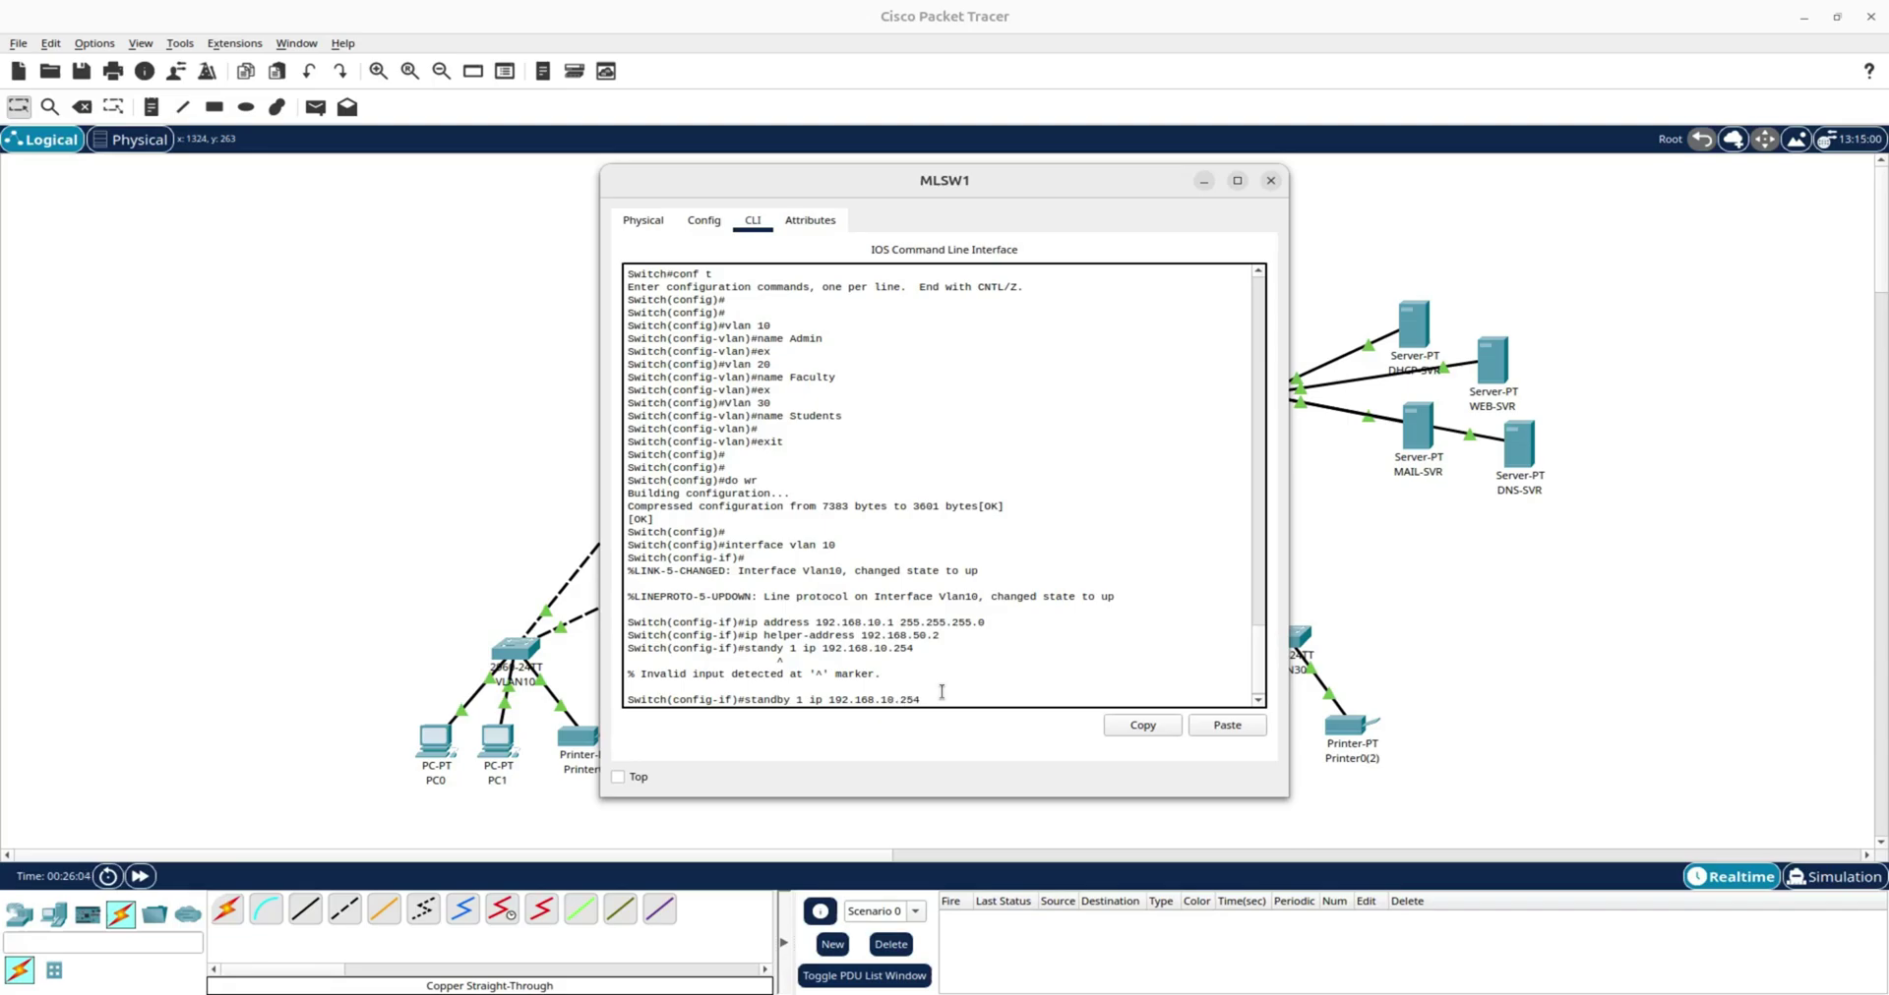
key(Return)
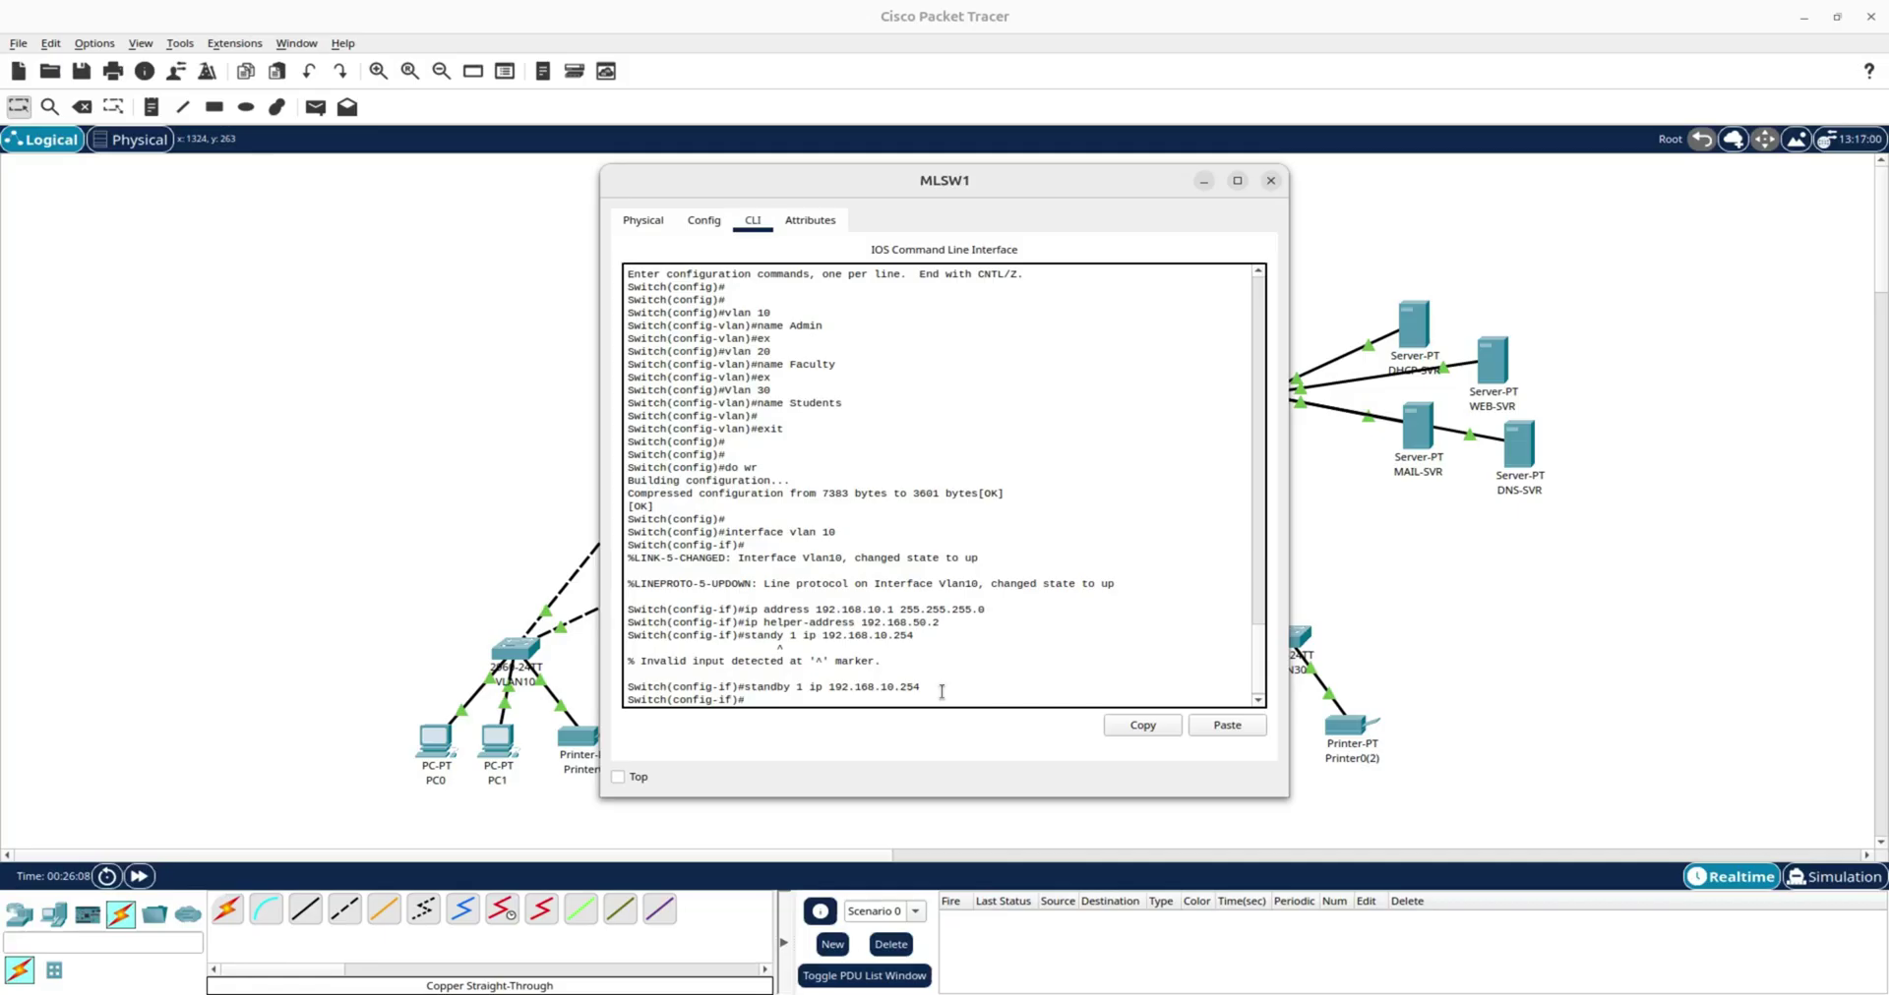
text(standby 1 priority 110)
key(Return)
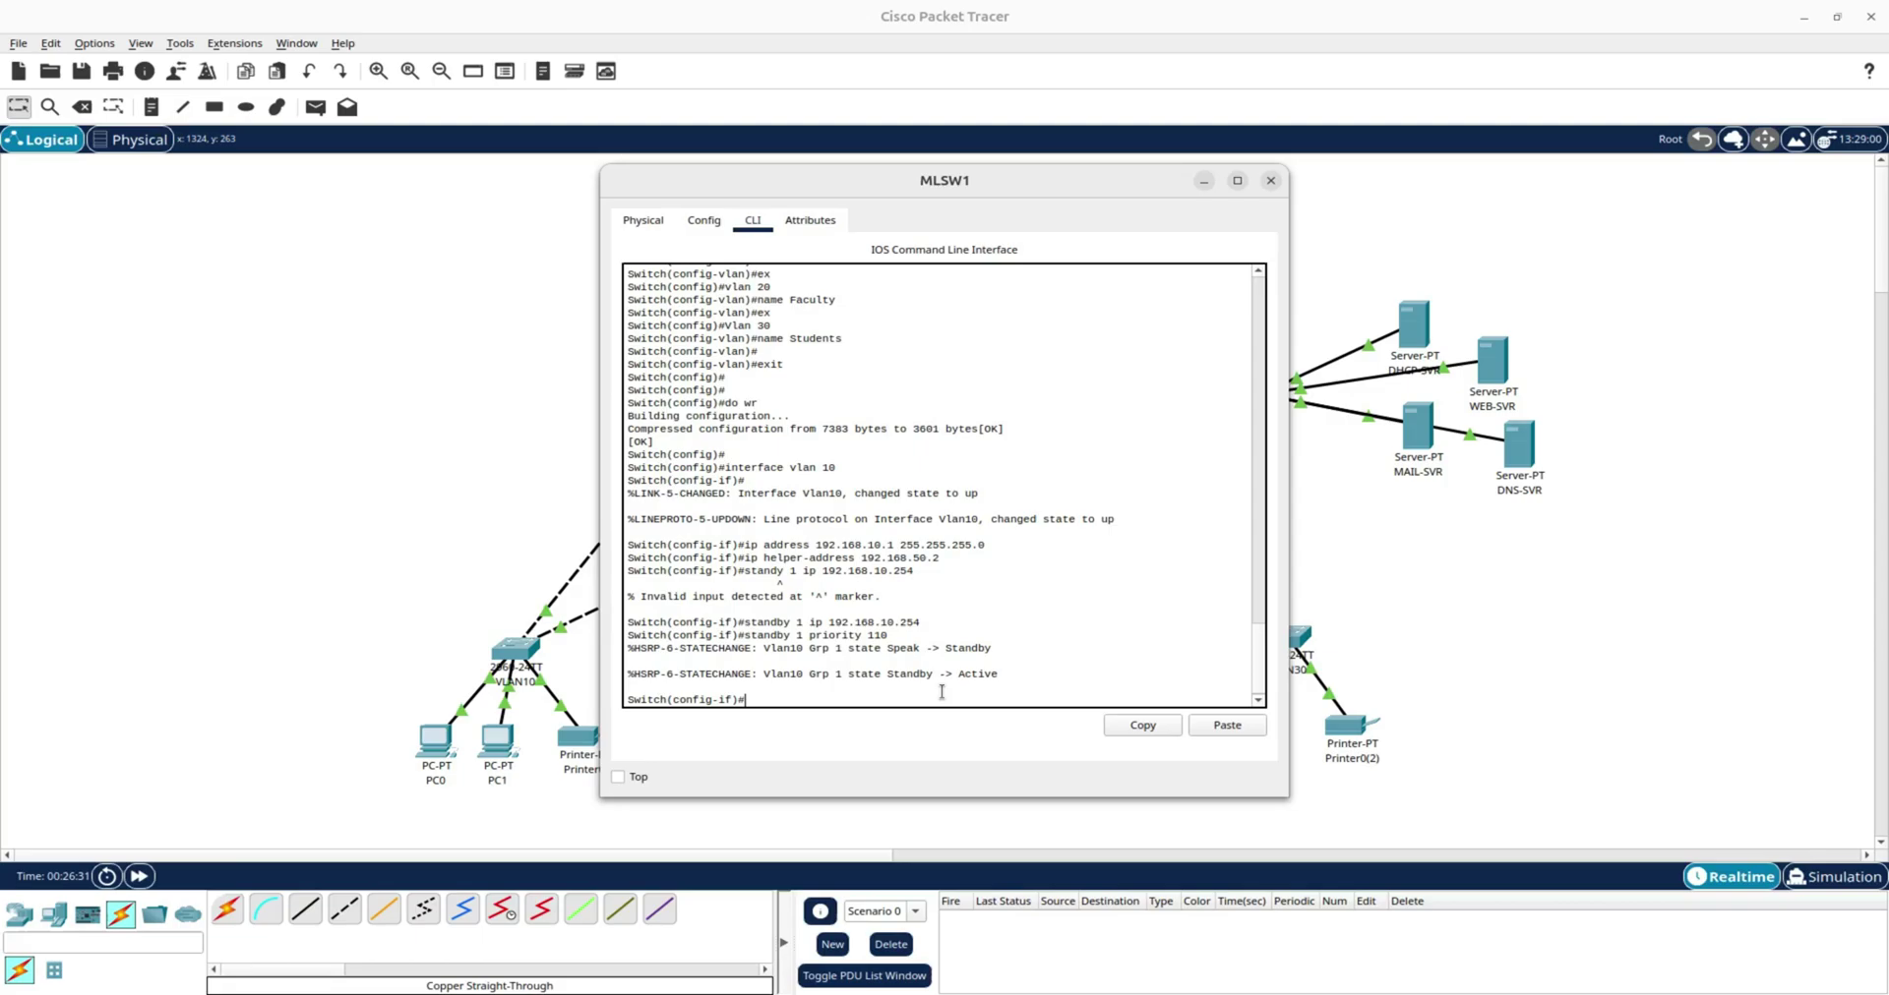
Enable preemption for standby group 1 on interface VLAN 10.
text(stand)
key(BackSpace)
text(by)
text( pr)
key(BackSpace)
text(q)
key(BackSpace)
text(1 preempt)
key(Return)
key(Return)
key(Return)
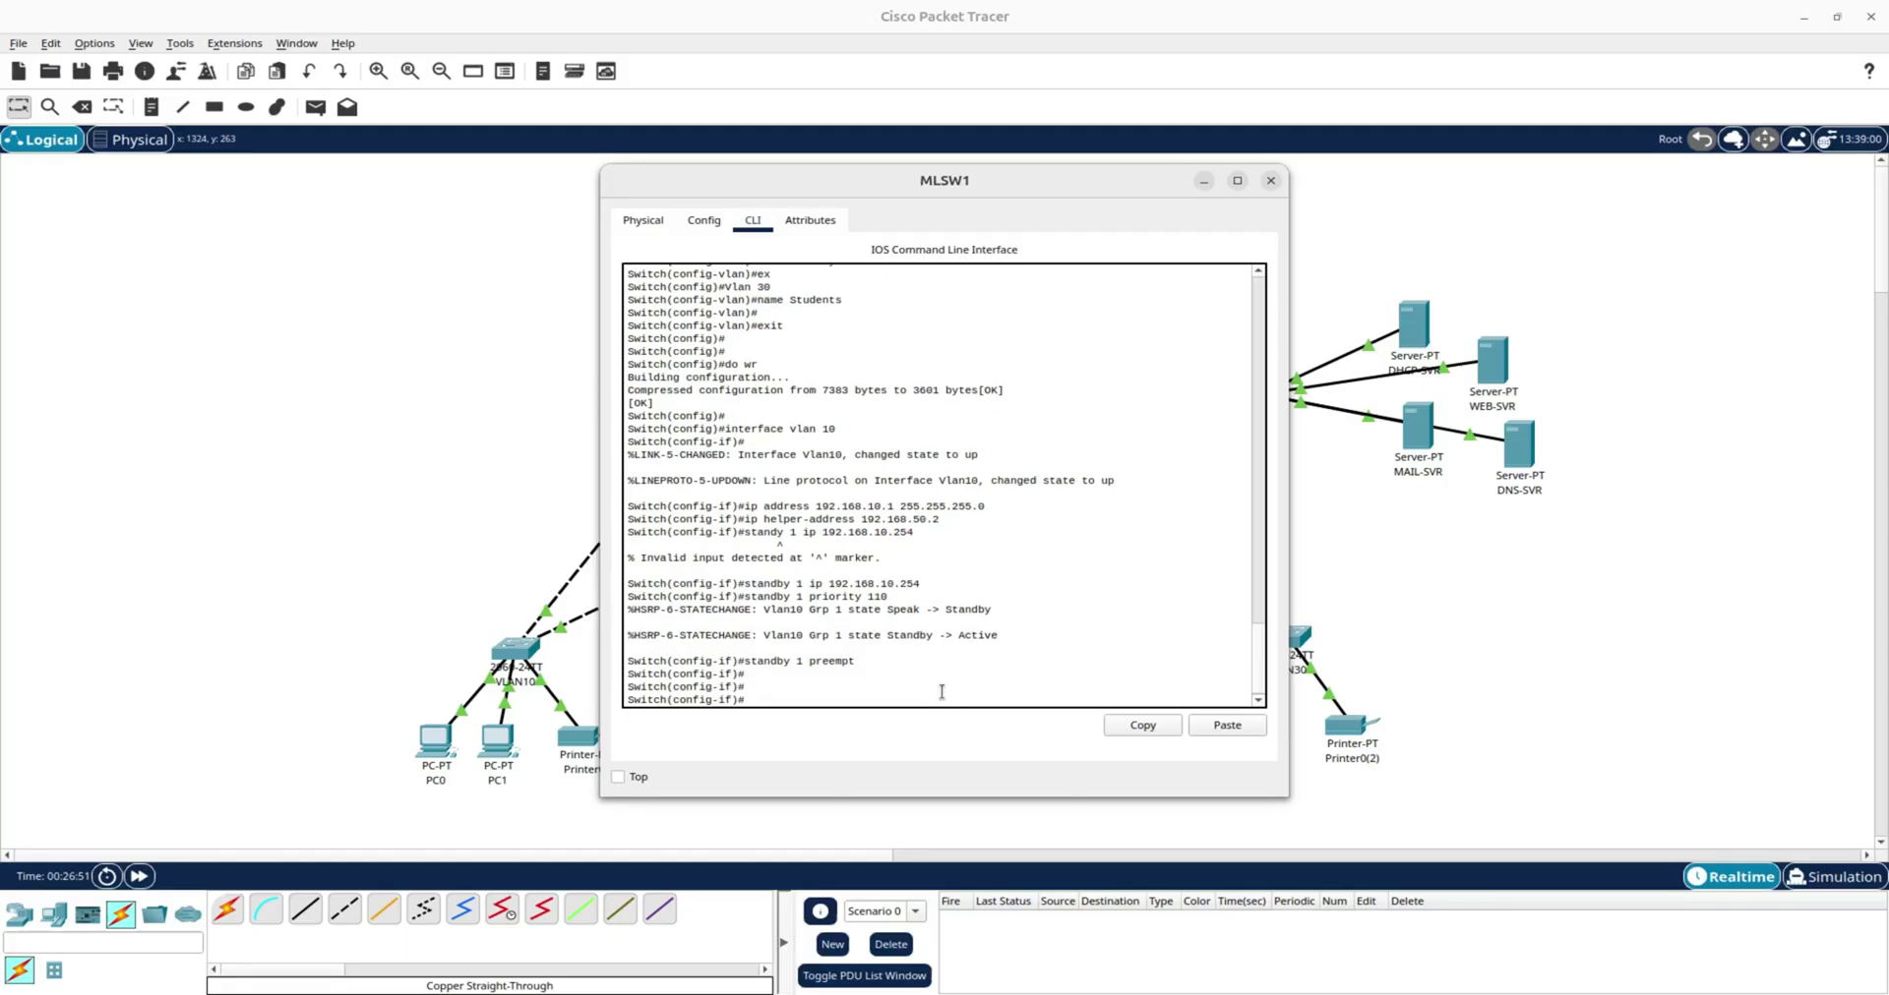
Save the configuration with do wr and exit interface VLAN 10 to global configuration mode.
text(do wr)
key(Return)
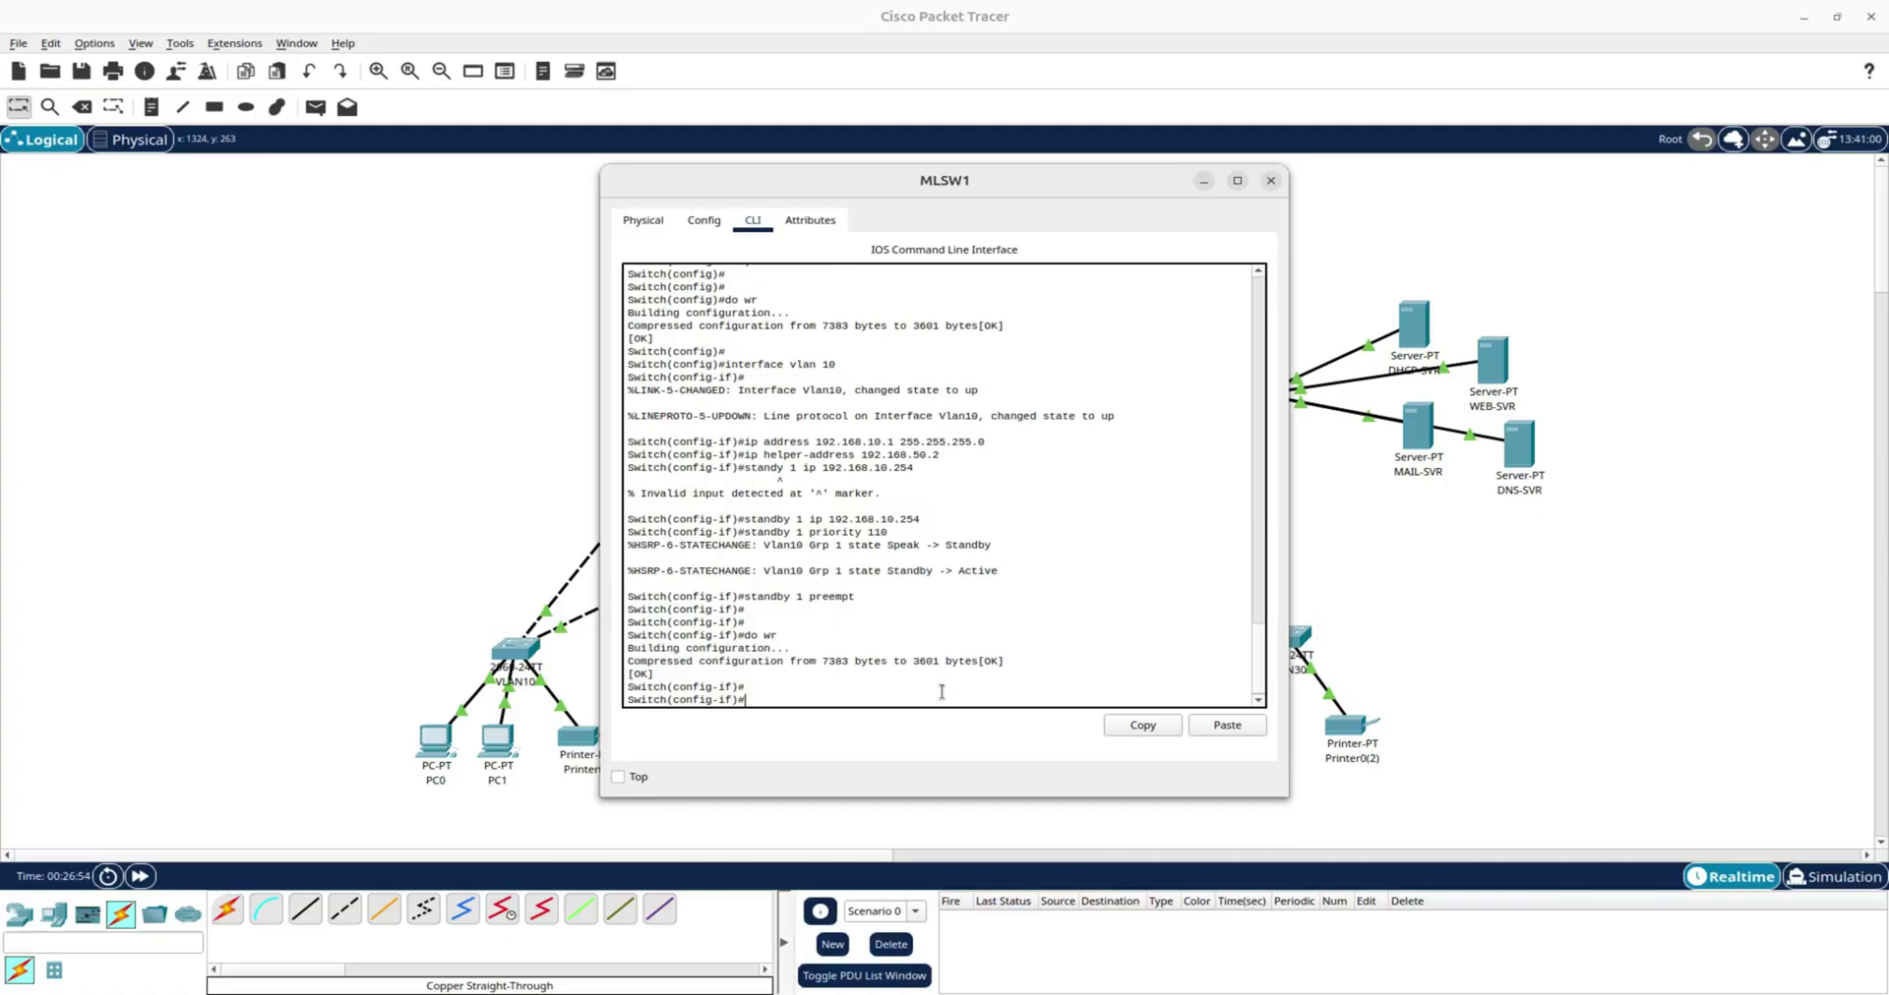
text(ex)
key(Return)
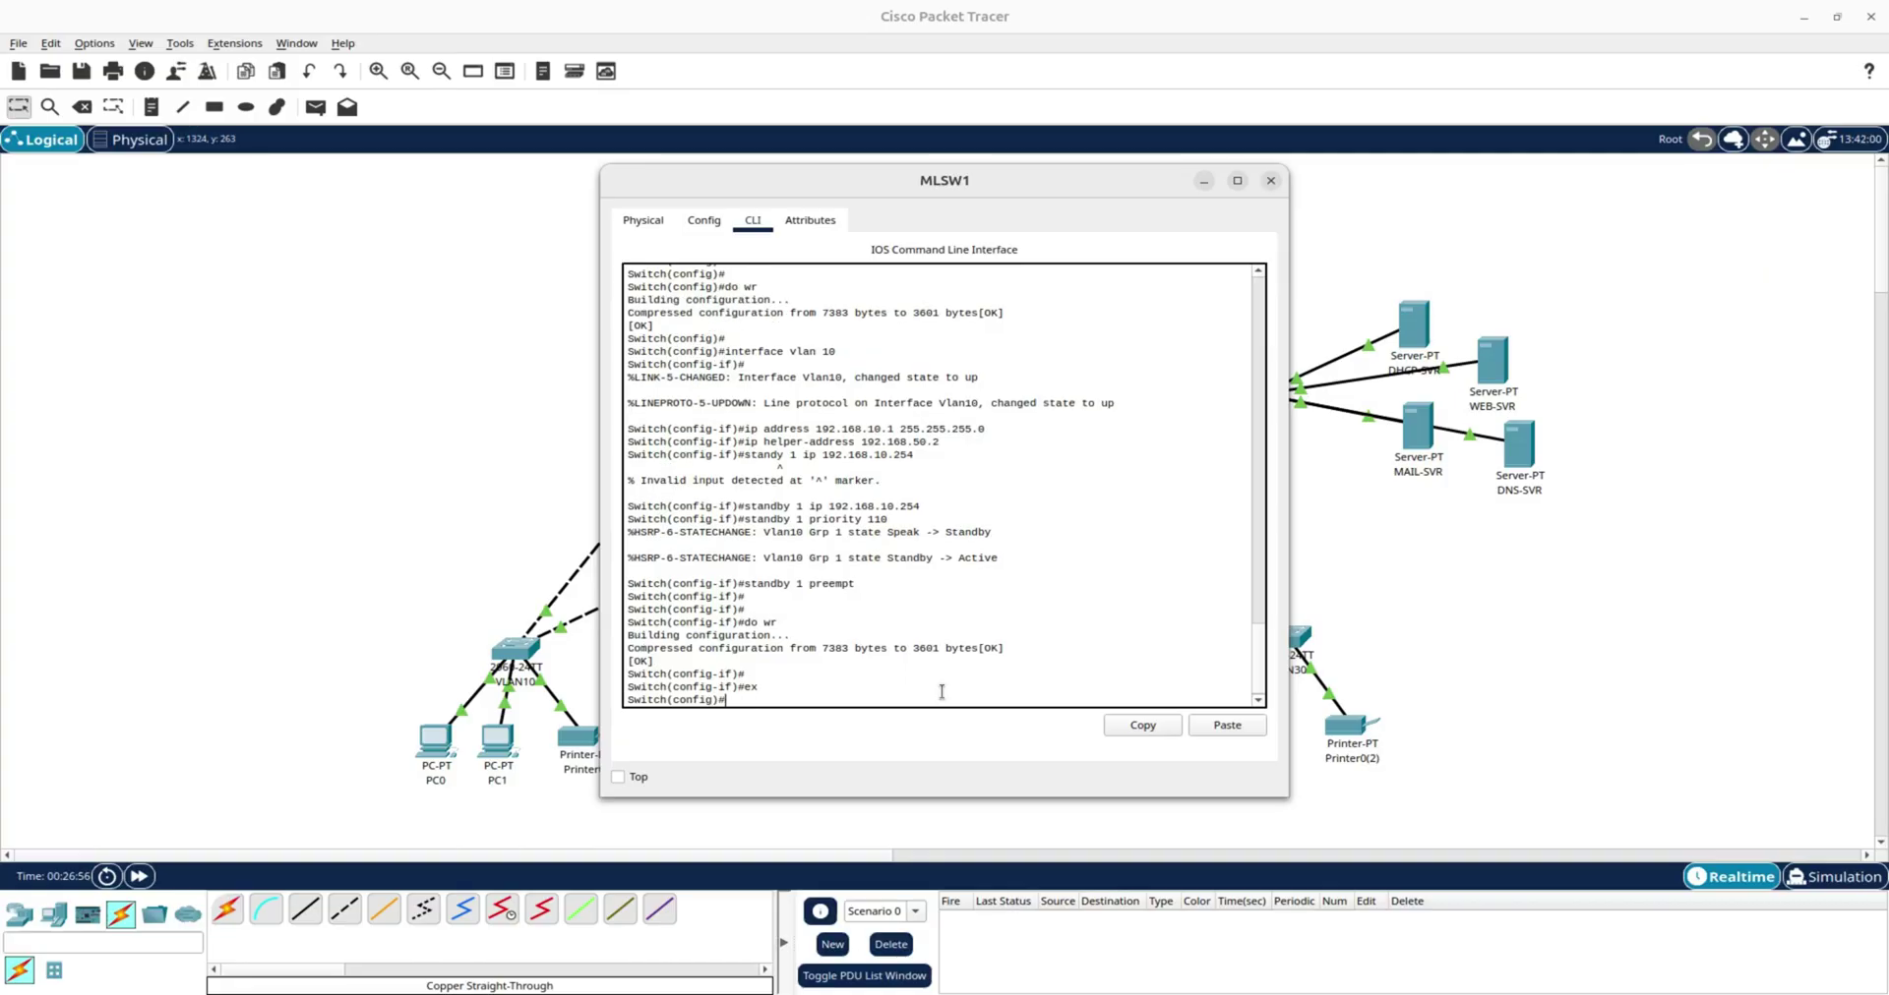
Enter interface VLAN 20 on MLSW1 and assign IP address 192.168.20.1 with mask 255.255.255.0.
text(inter)
key(BackSpace)
key(BackSpace)
key(BackSpace)
key(BackSpace)
key(BackSpace)
text(int vlan 20)
key(Return)
key(Return)
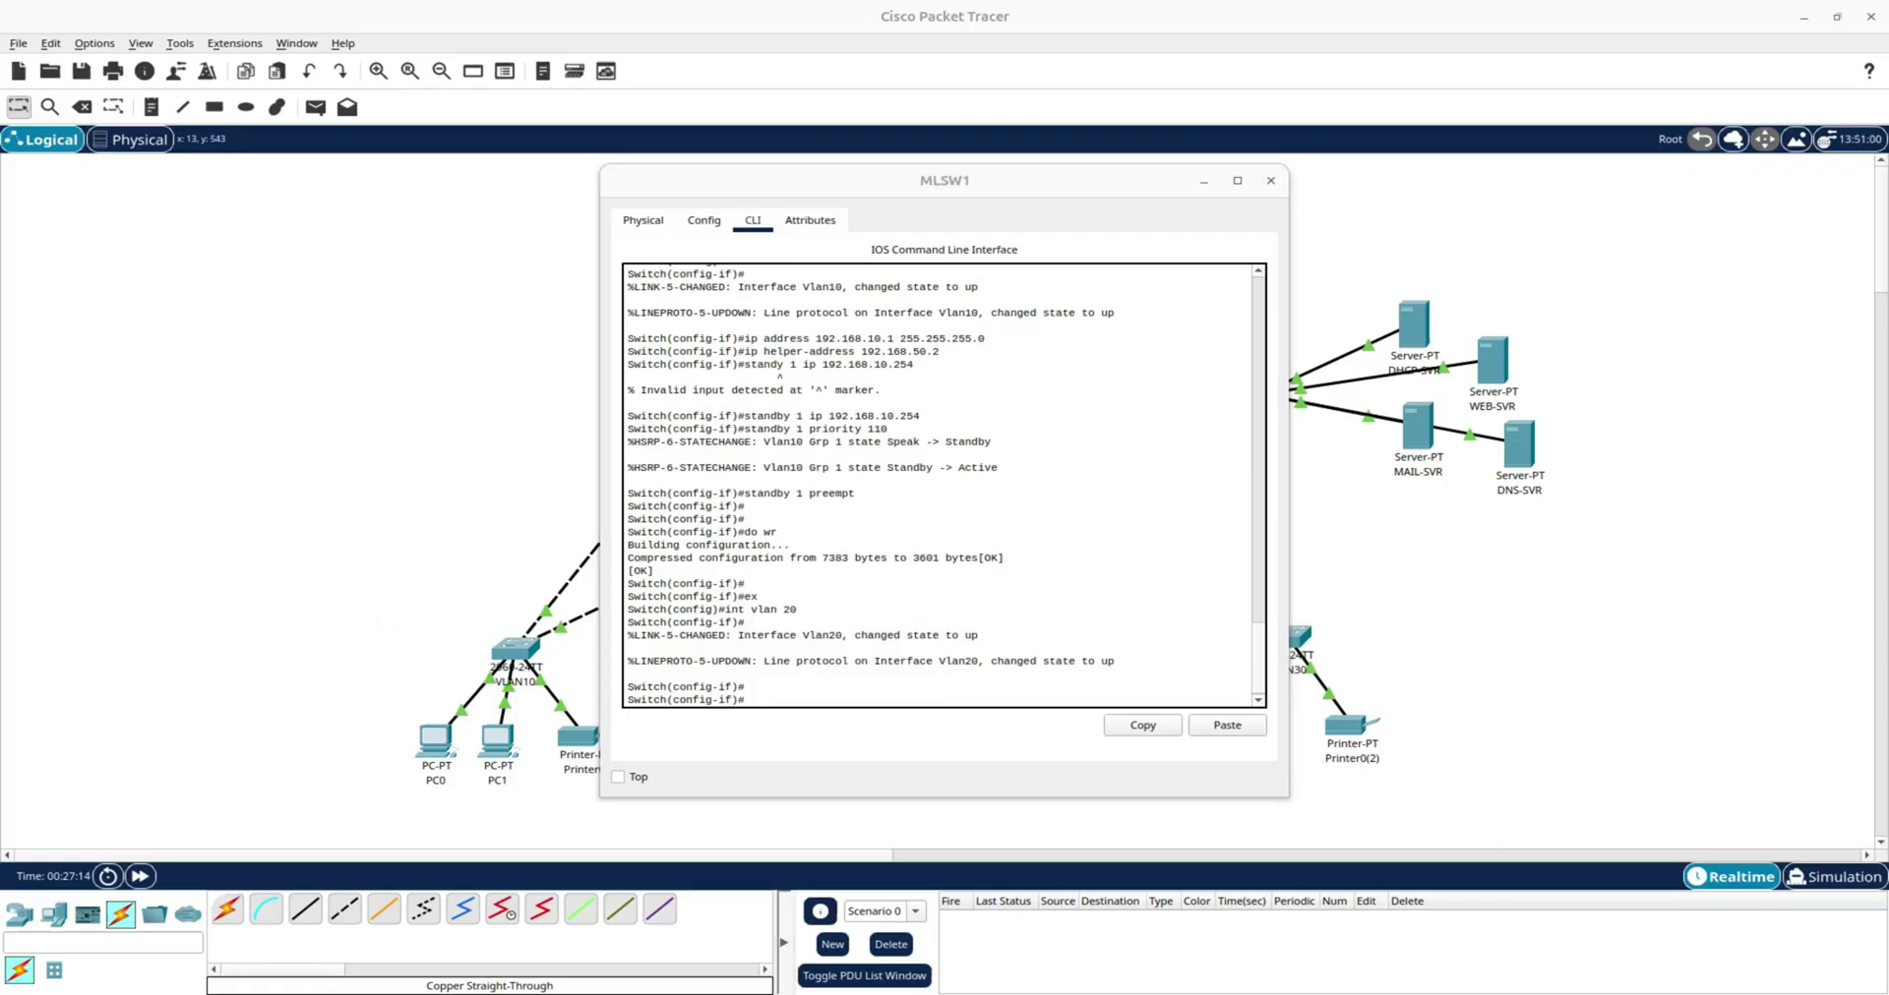
click(770, 692)
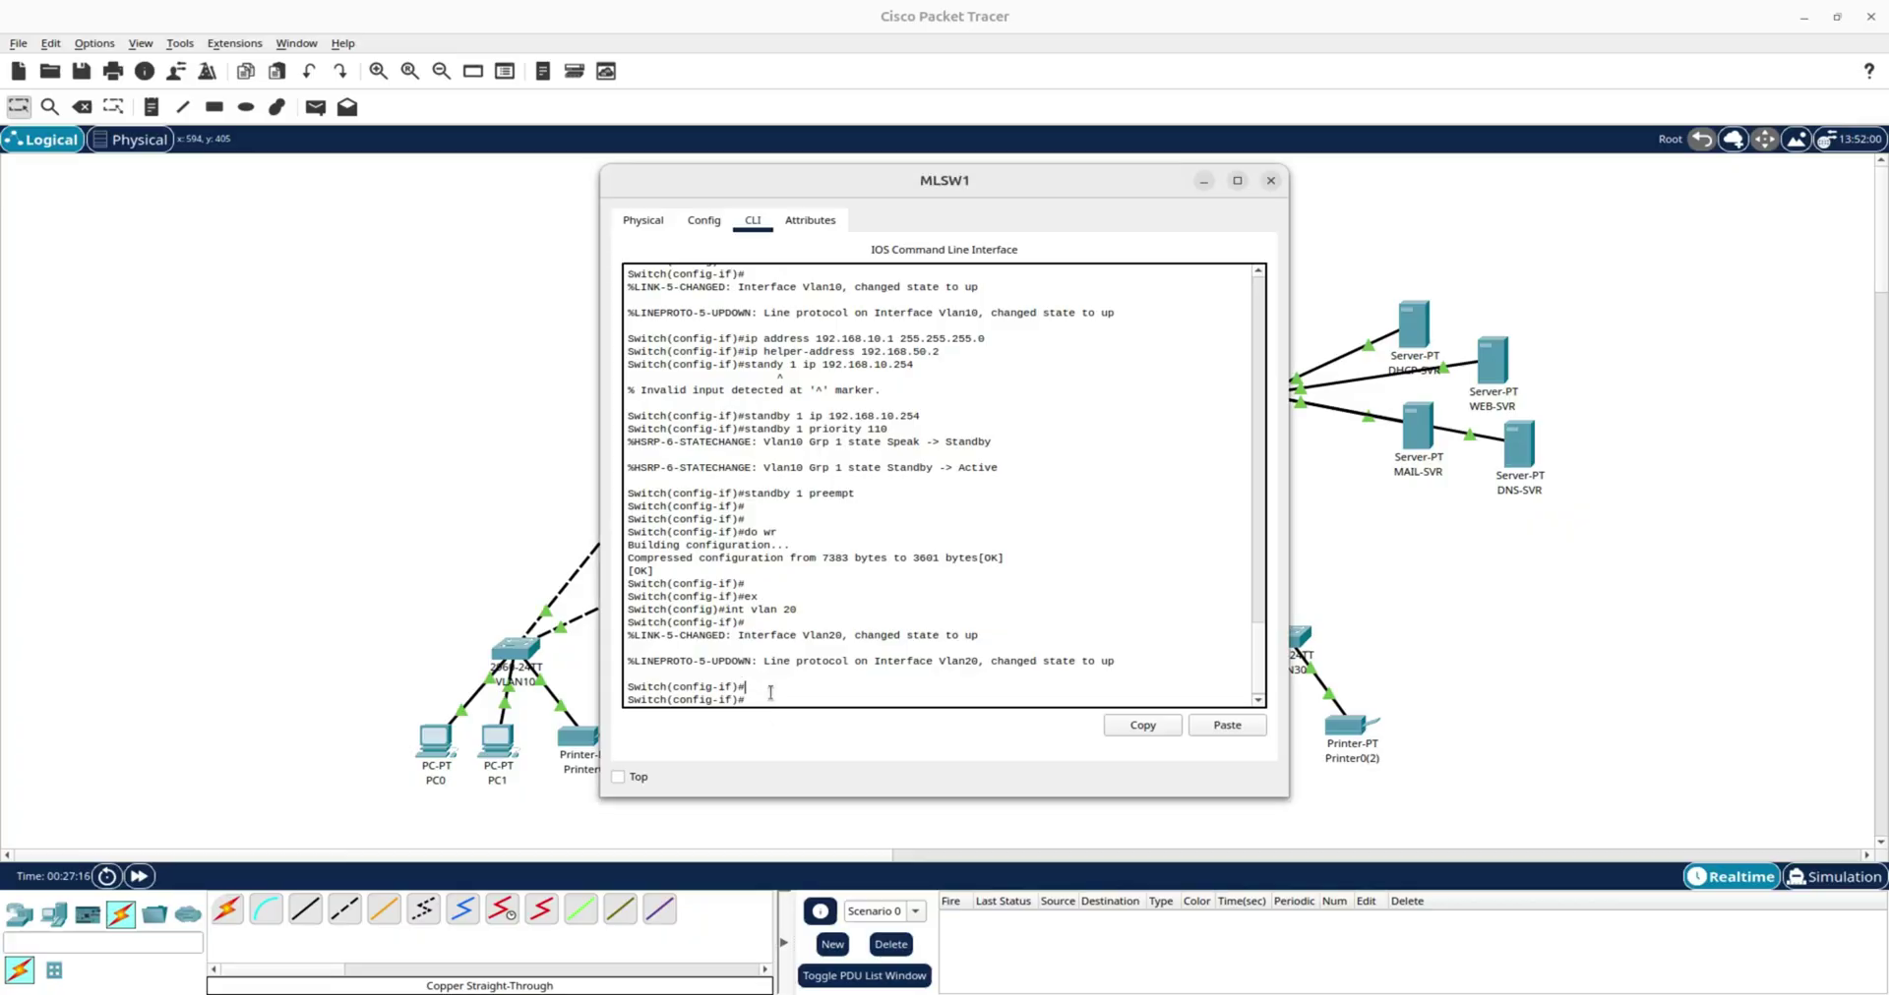
right_click(771, 693)
click(827, 723)
key(Return)
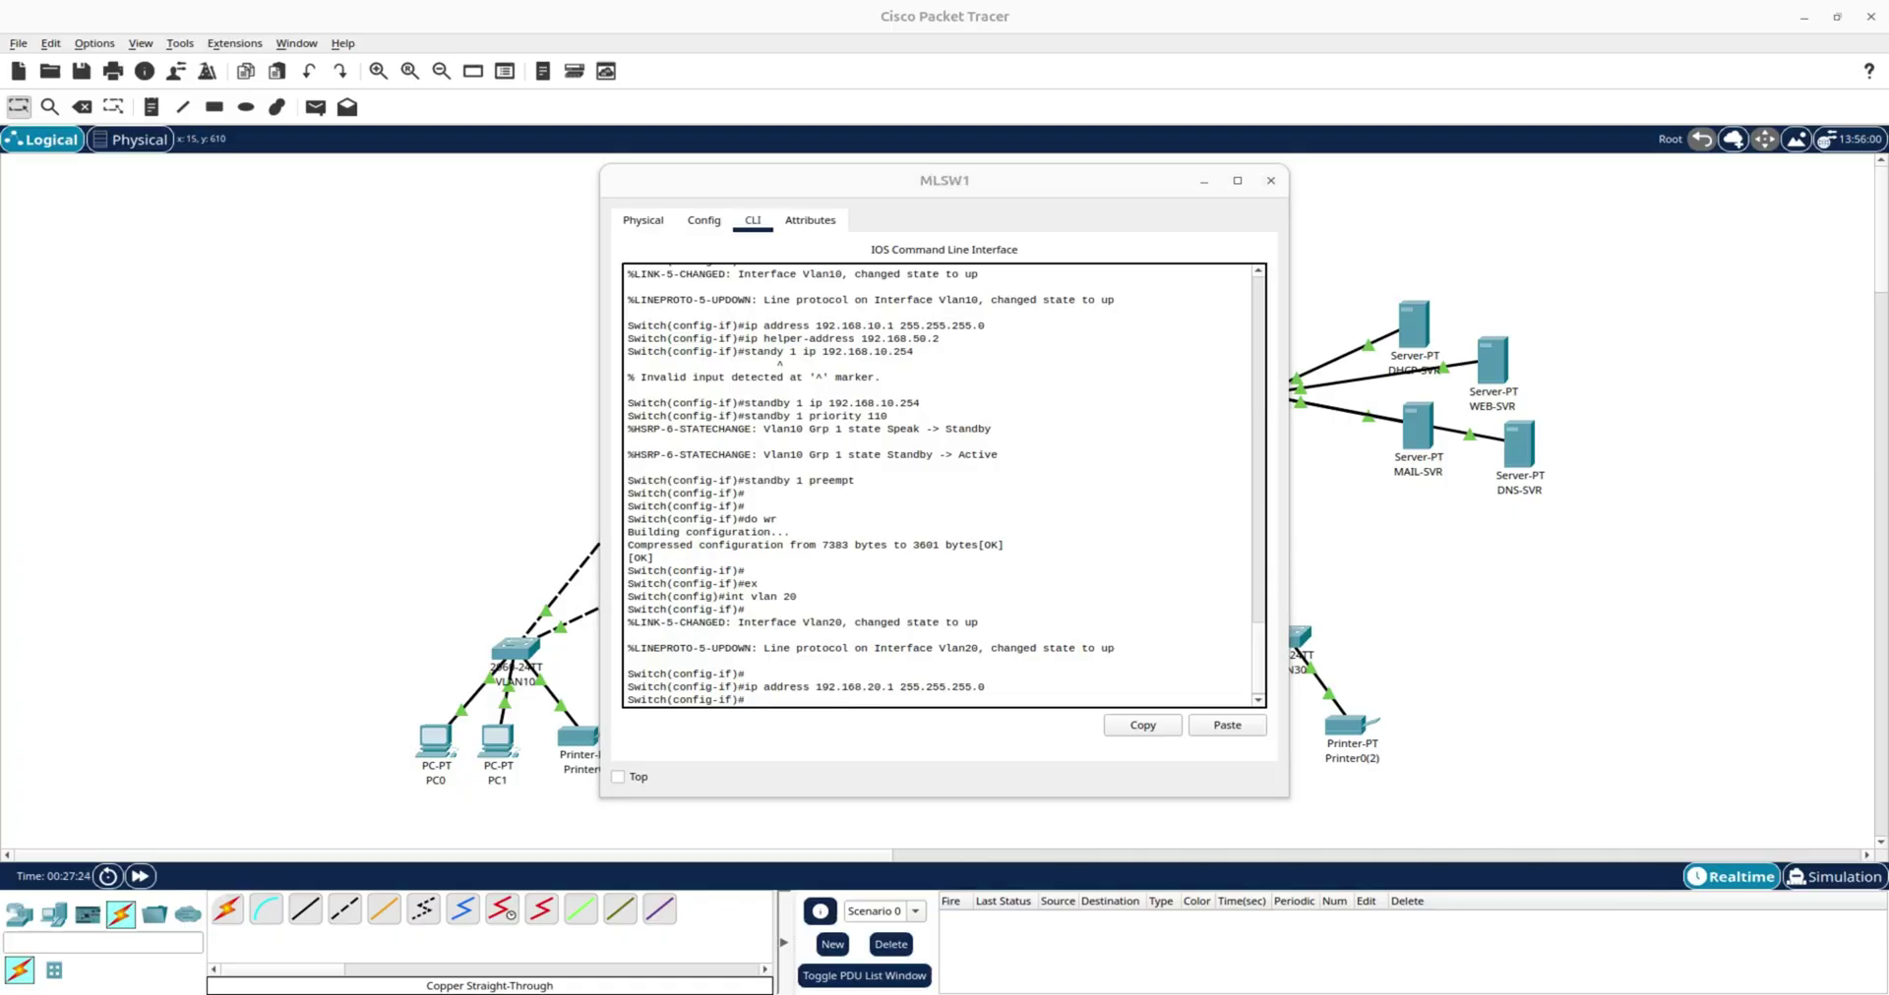
Set 192.168.50.2 as the DHCP helper address on interface VLAN 20.
right_click(825, 703)
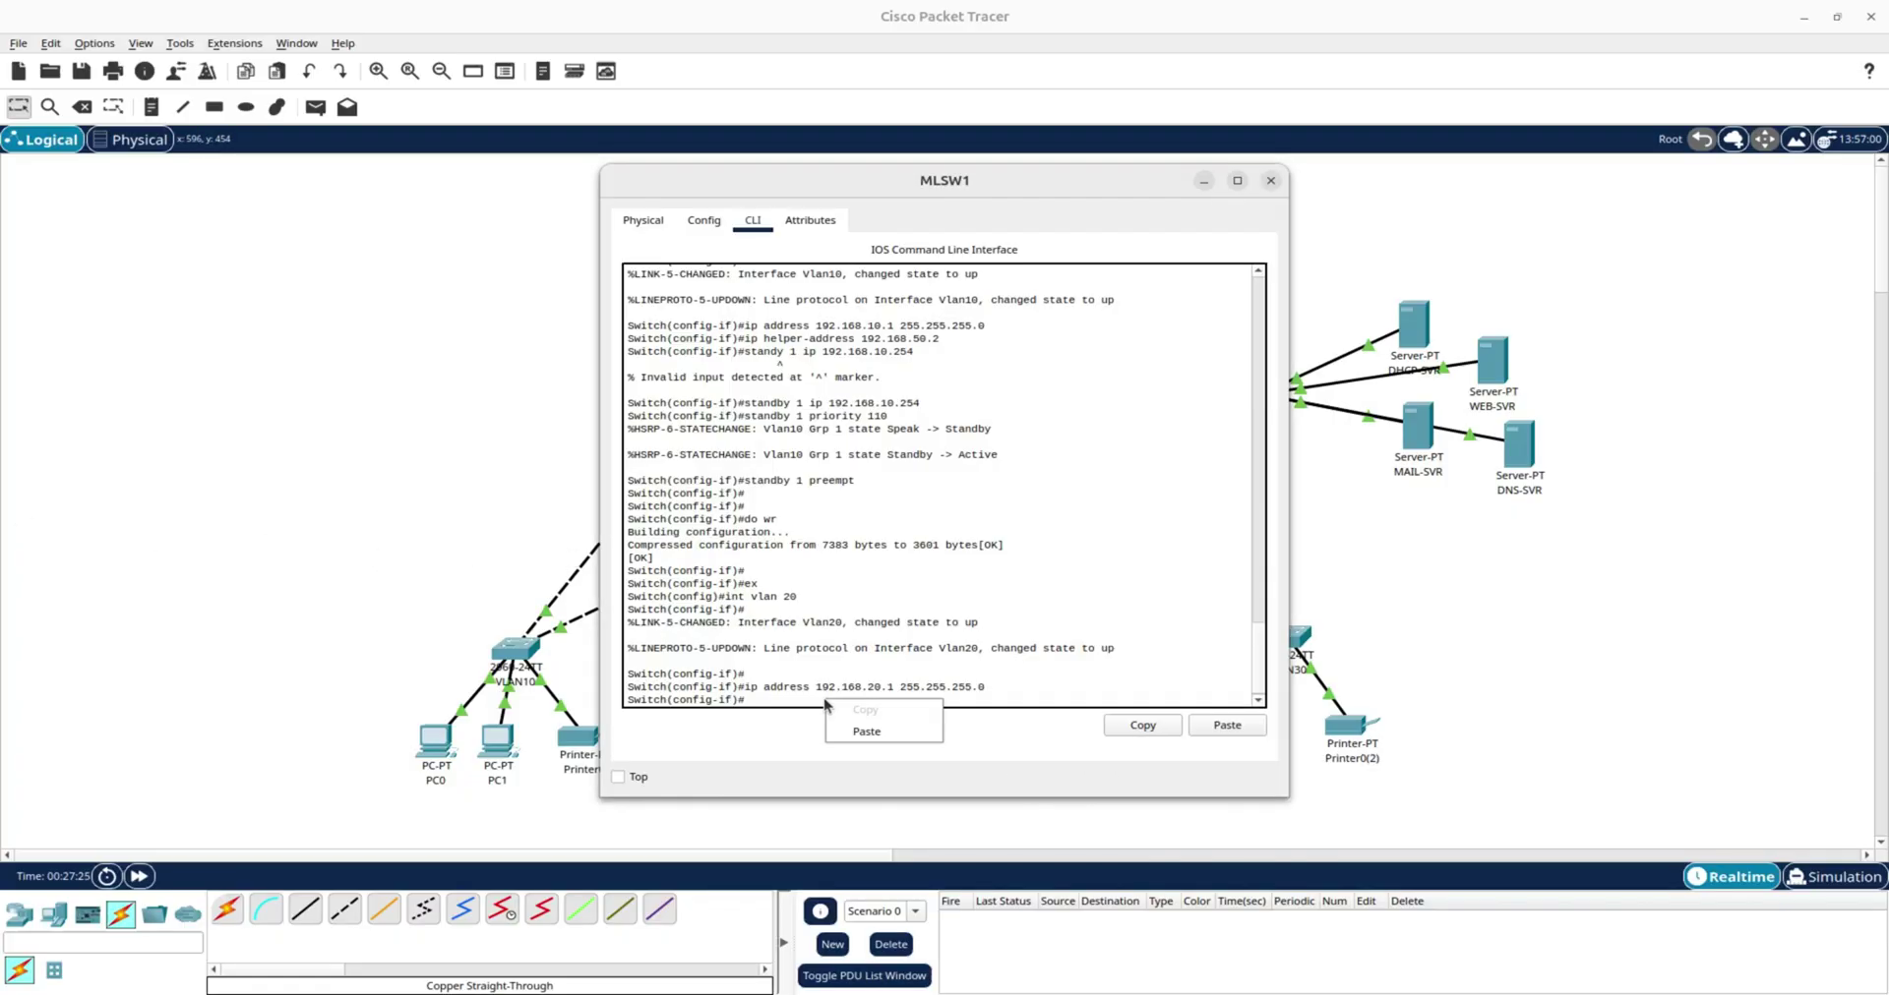
click(881, 730)
key(Return)
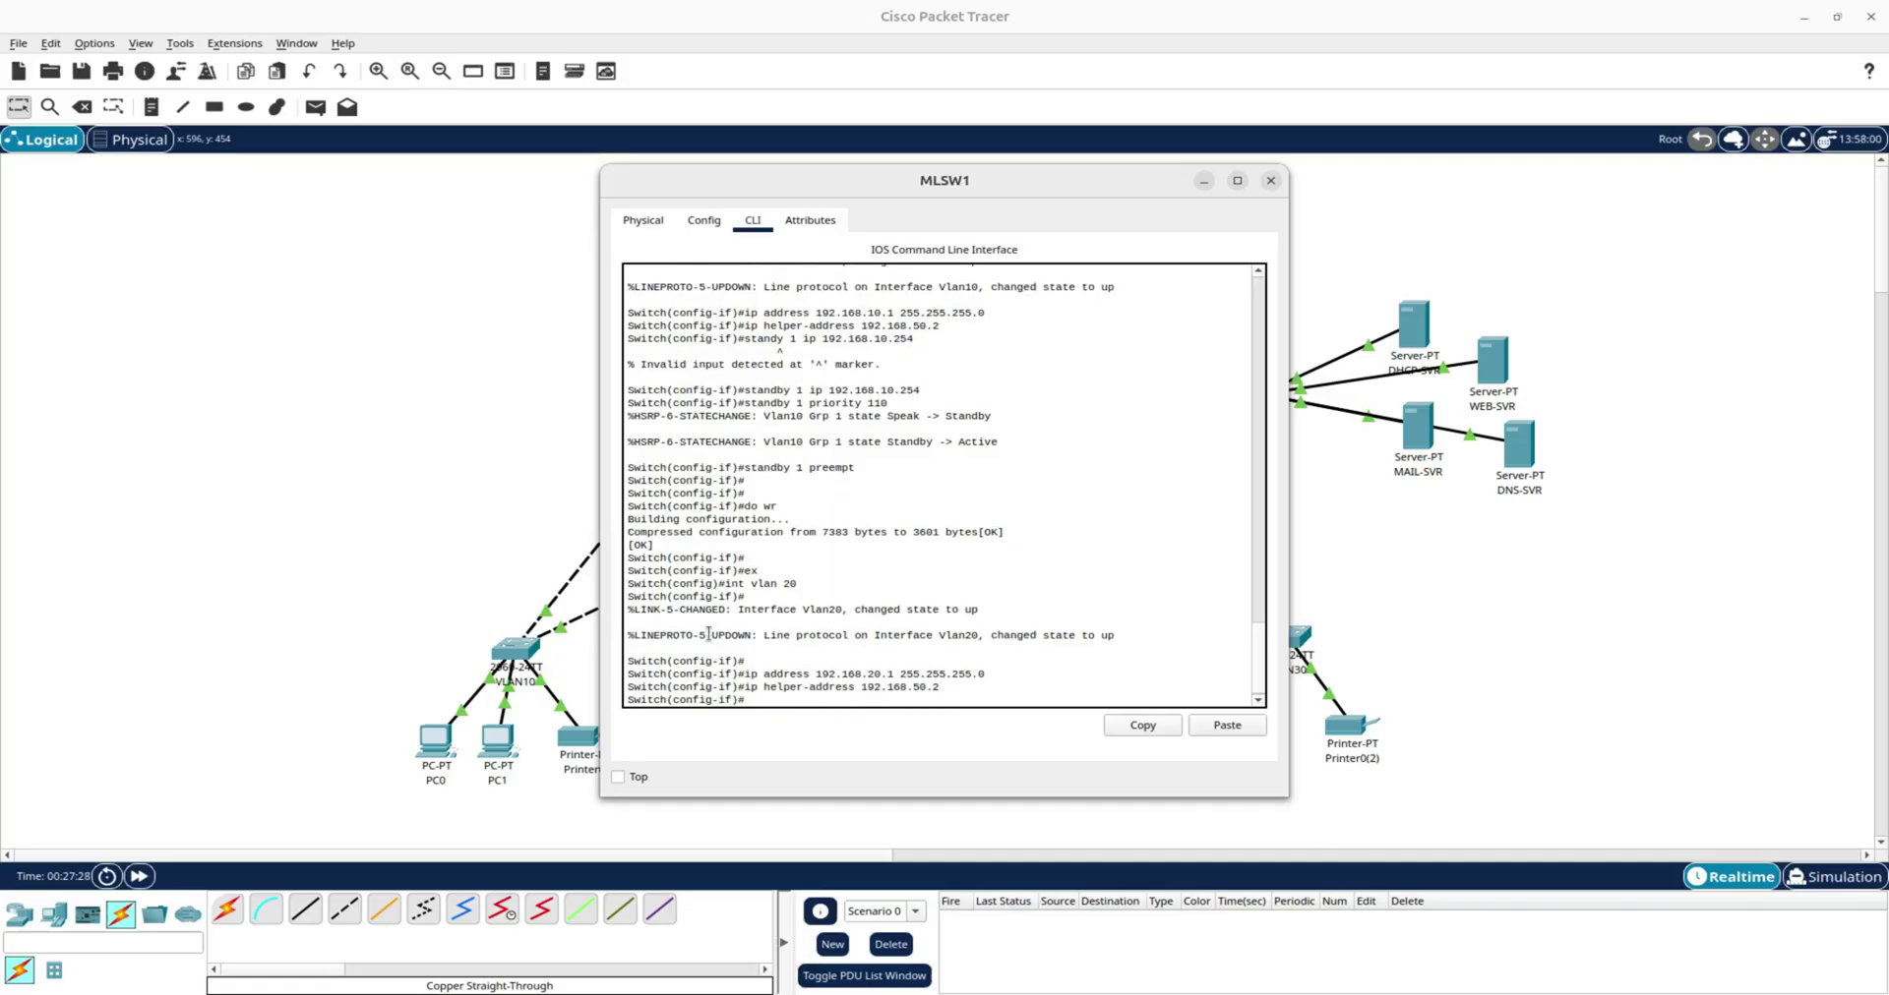
Configure HSRP standby group 2 on interface VLAN 20 with virtual IP 192.168.20.254 and priority 110.
key(alt+Tab)
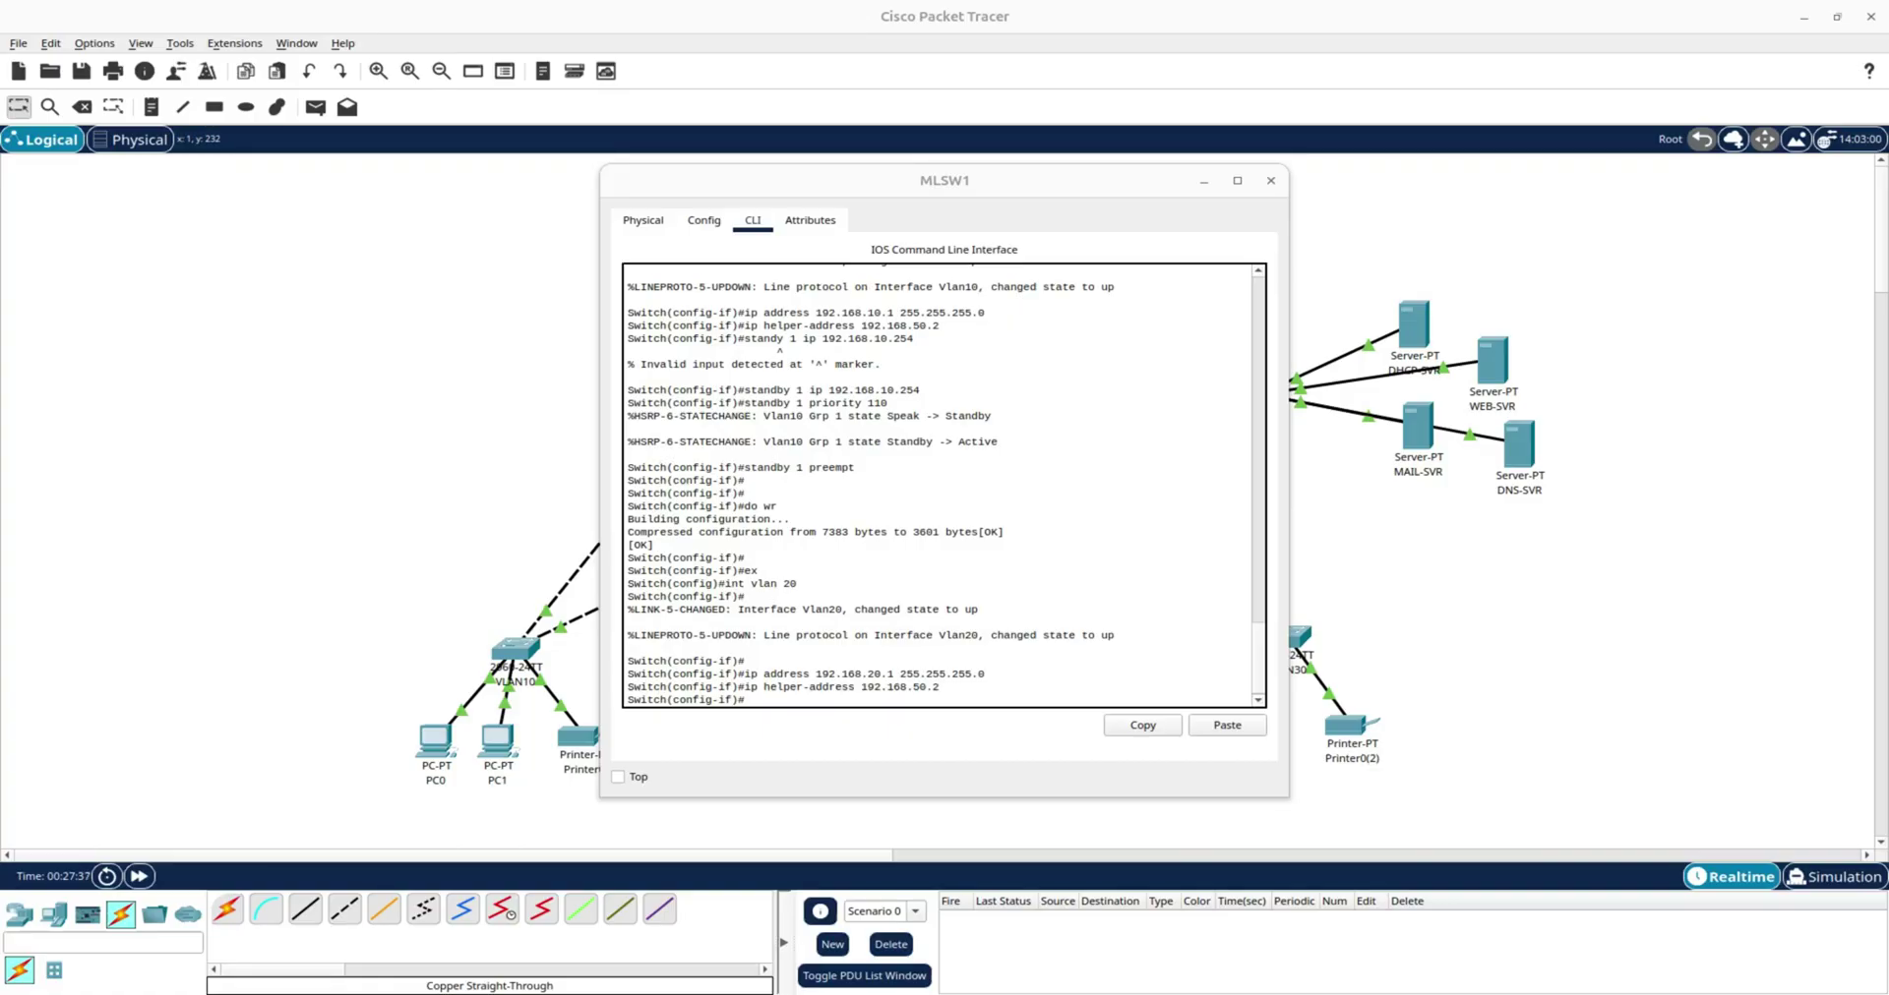
click(765, 691)
right_click(760, 699)
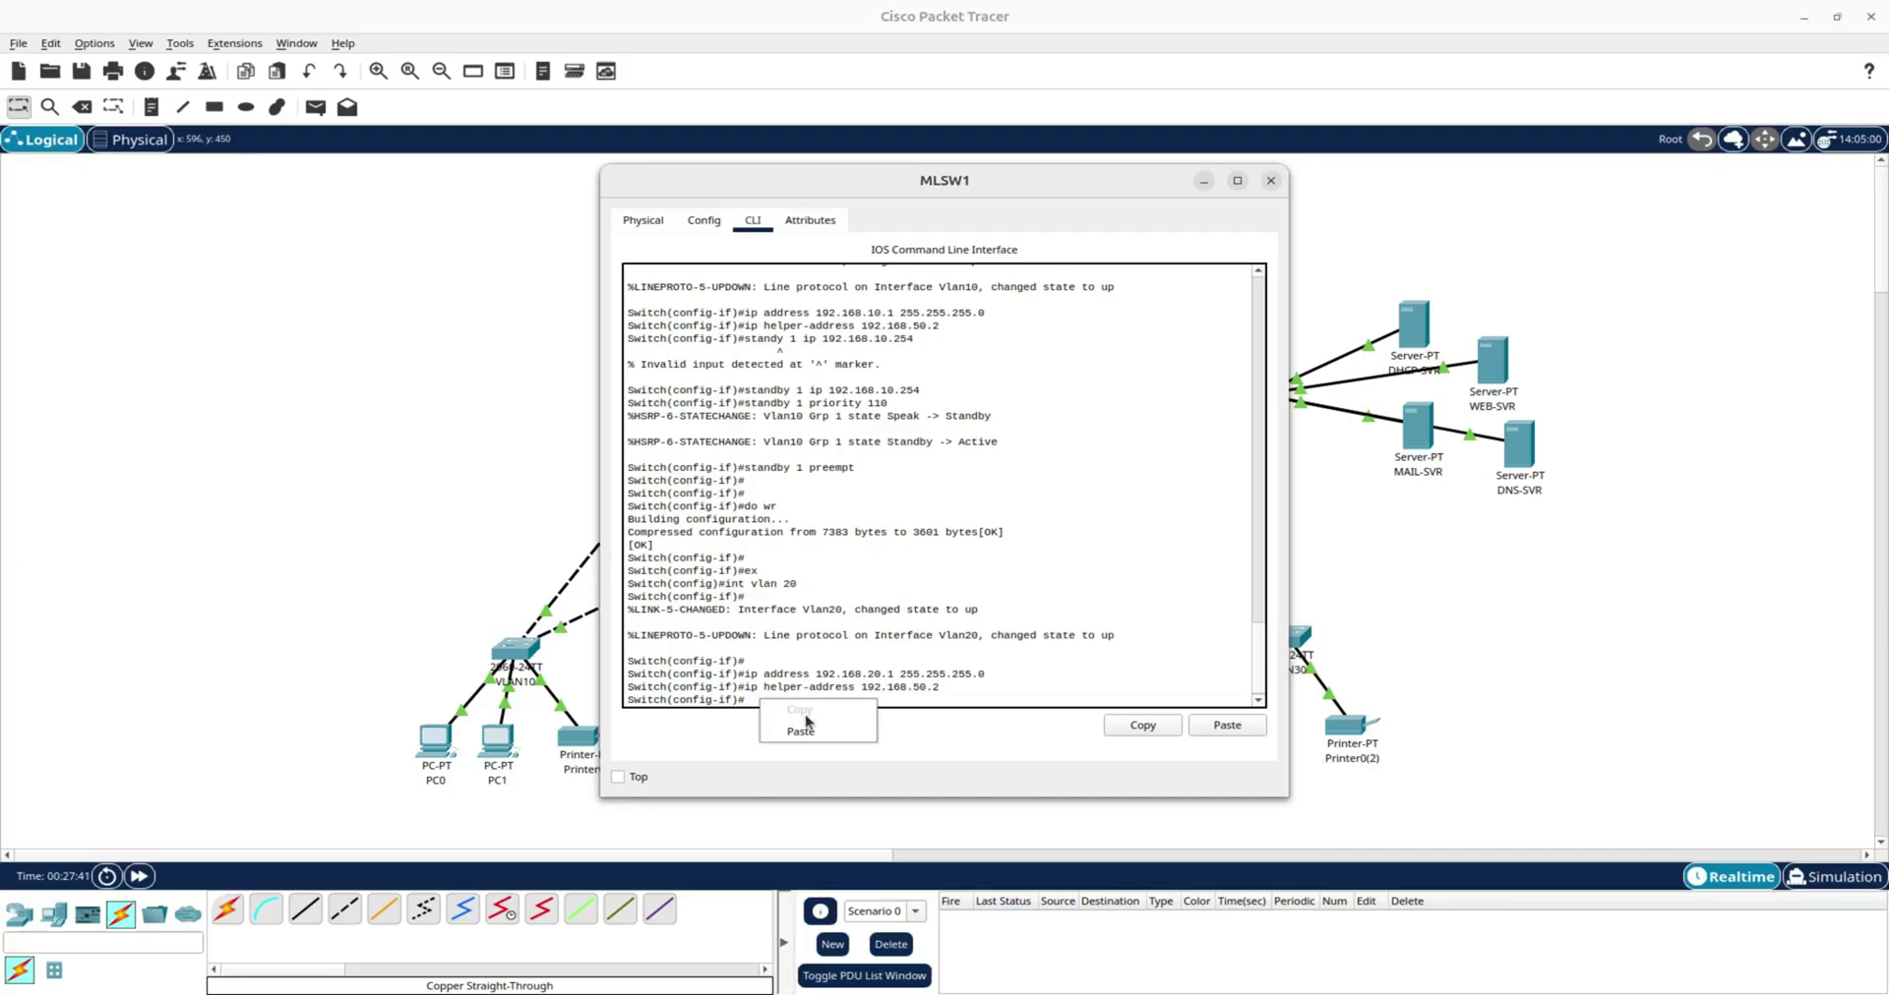
click(812, 729)
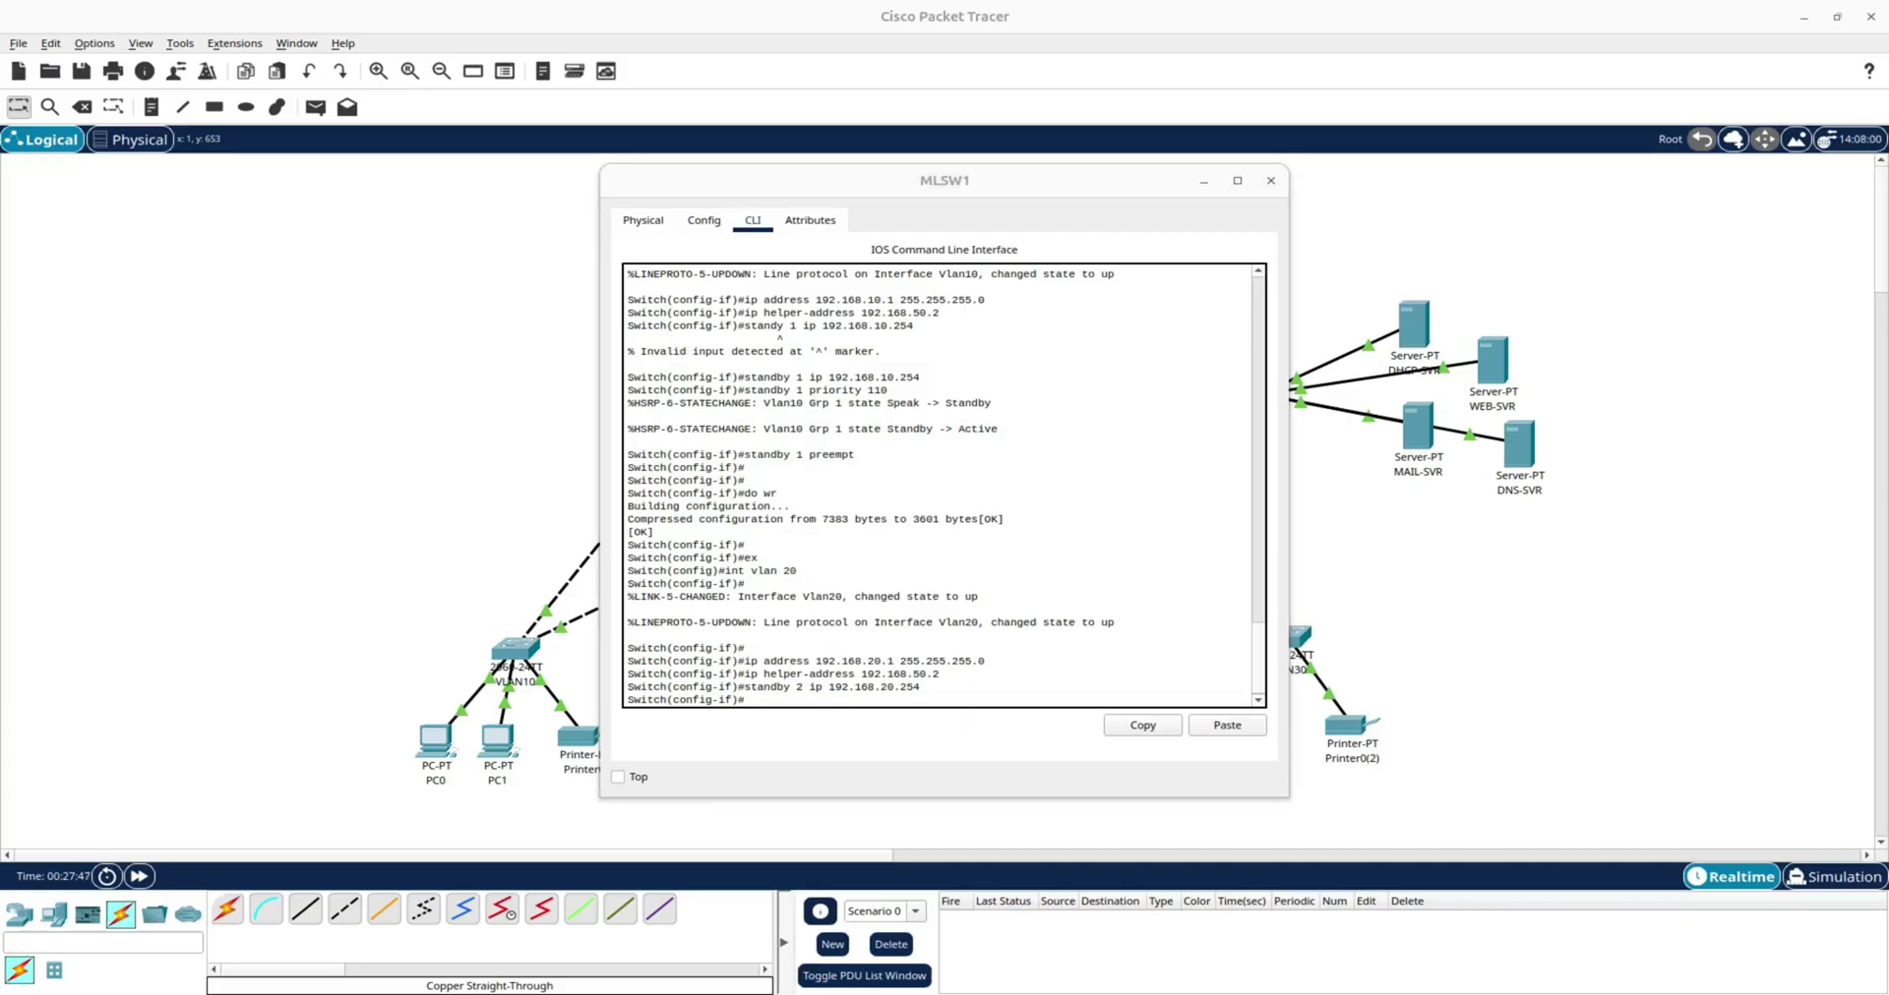
right_click(844, 702)
click(889, 736)
key(Return)
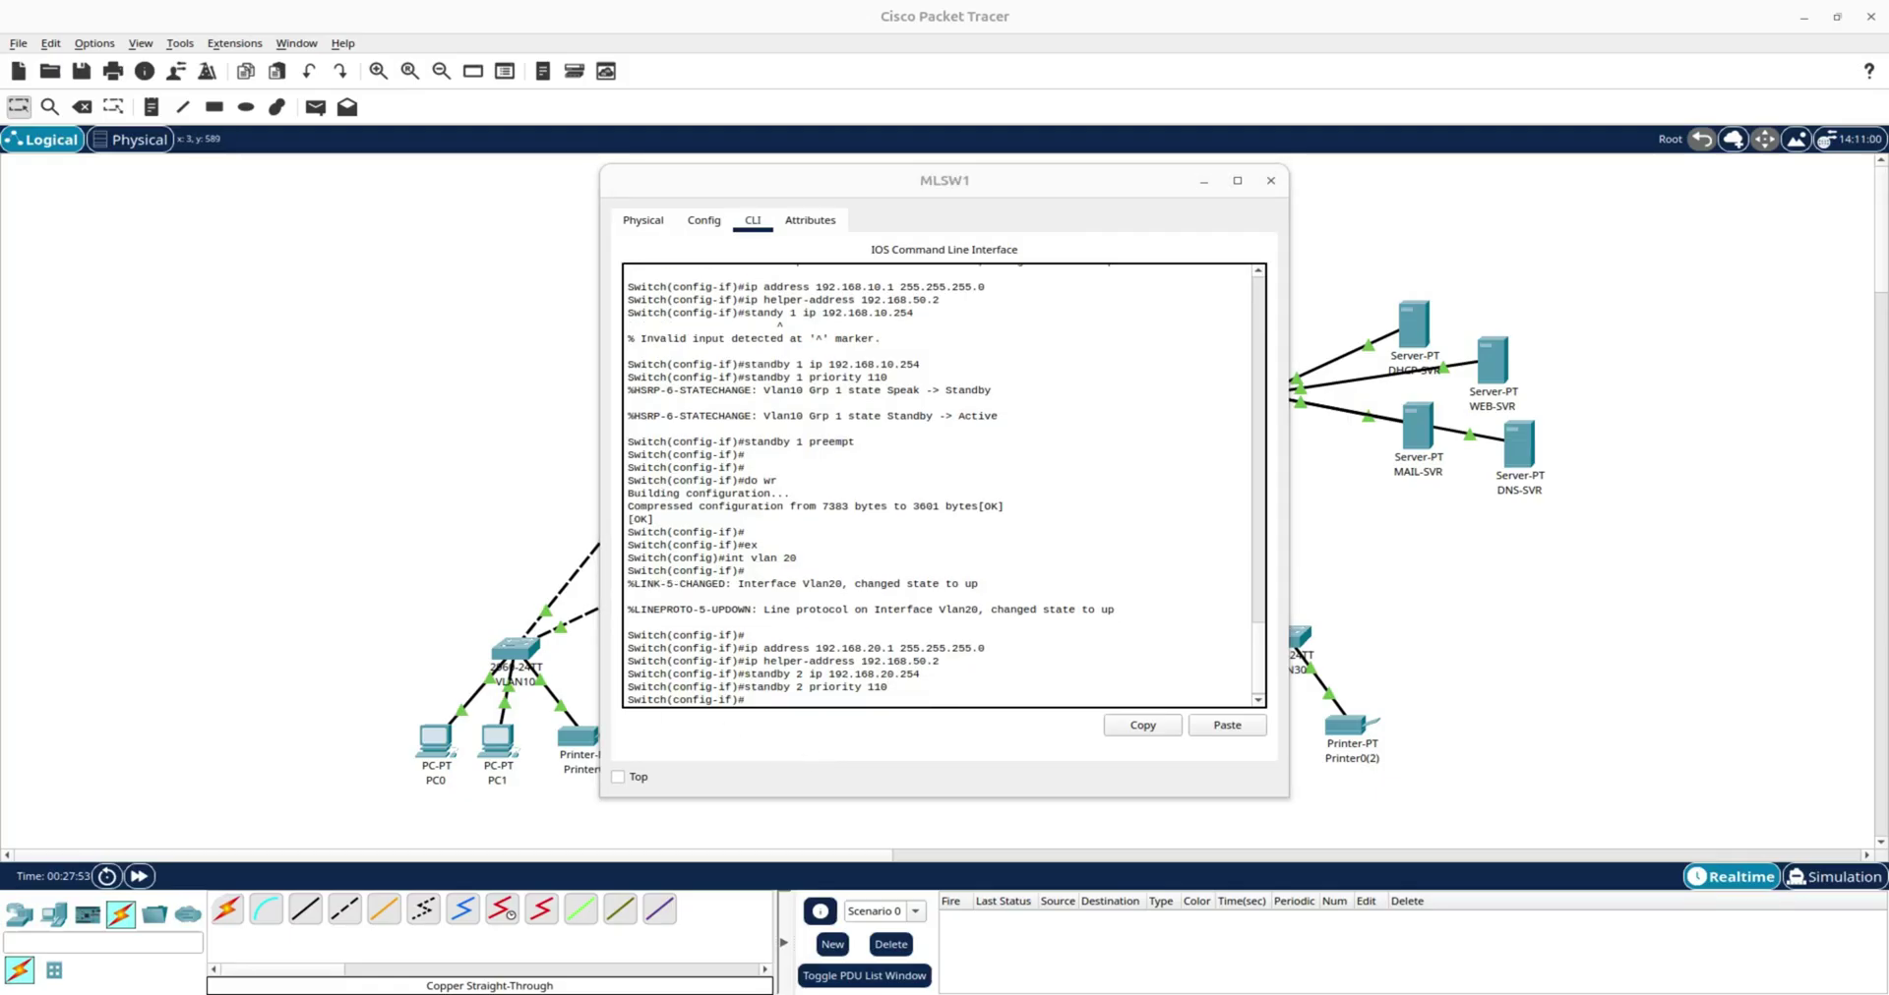
Enable preemption for standby group 2 on interface VLAN 20 and exit to global configuration mode.
right_click(788, 700)
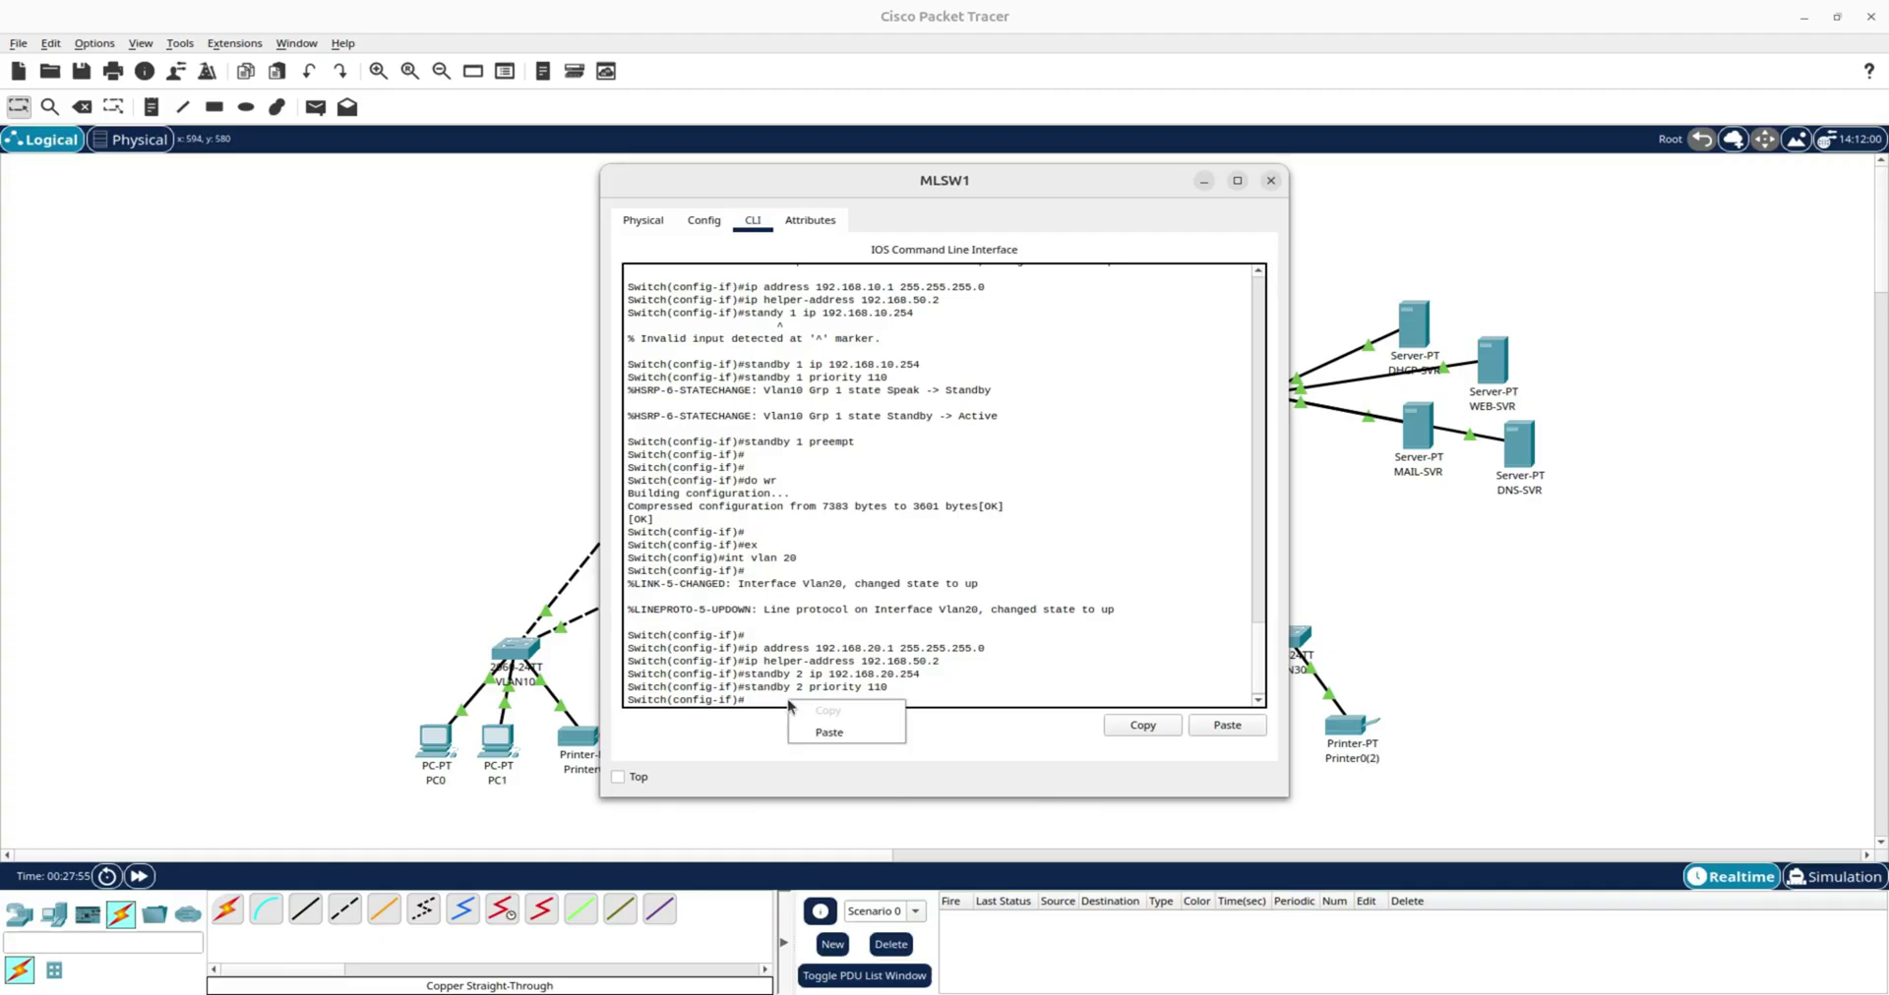
click(852, 729)
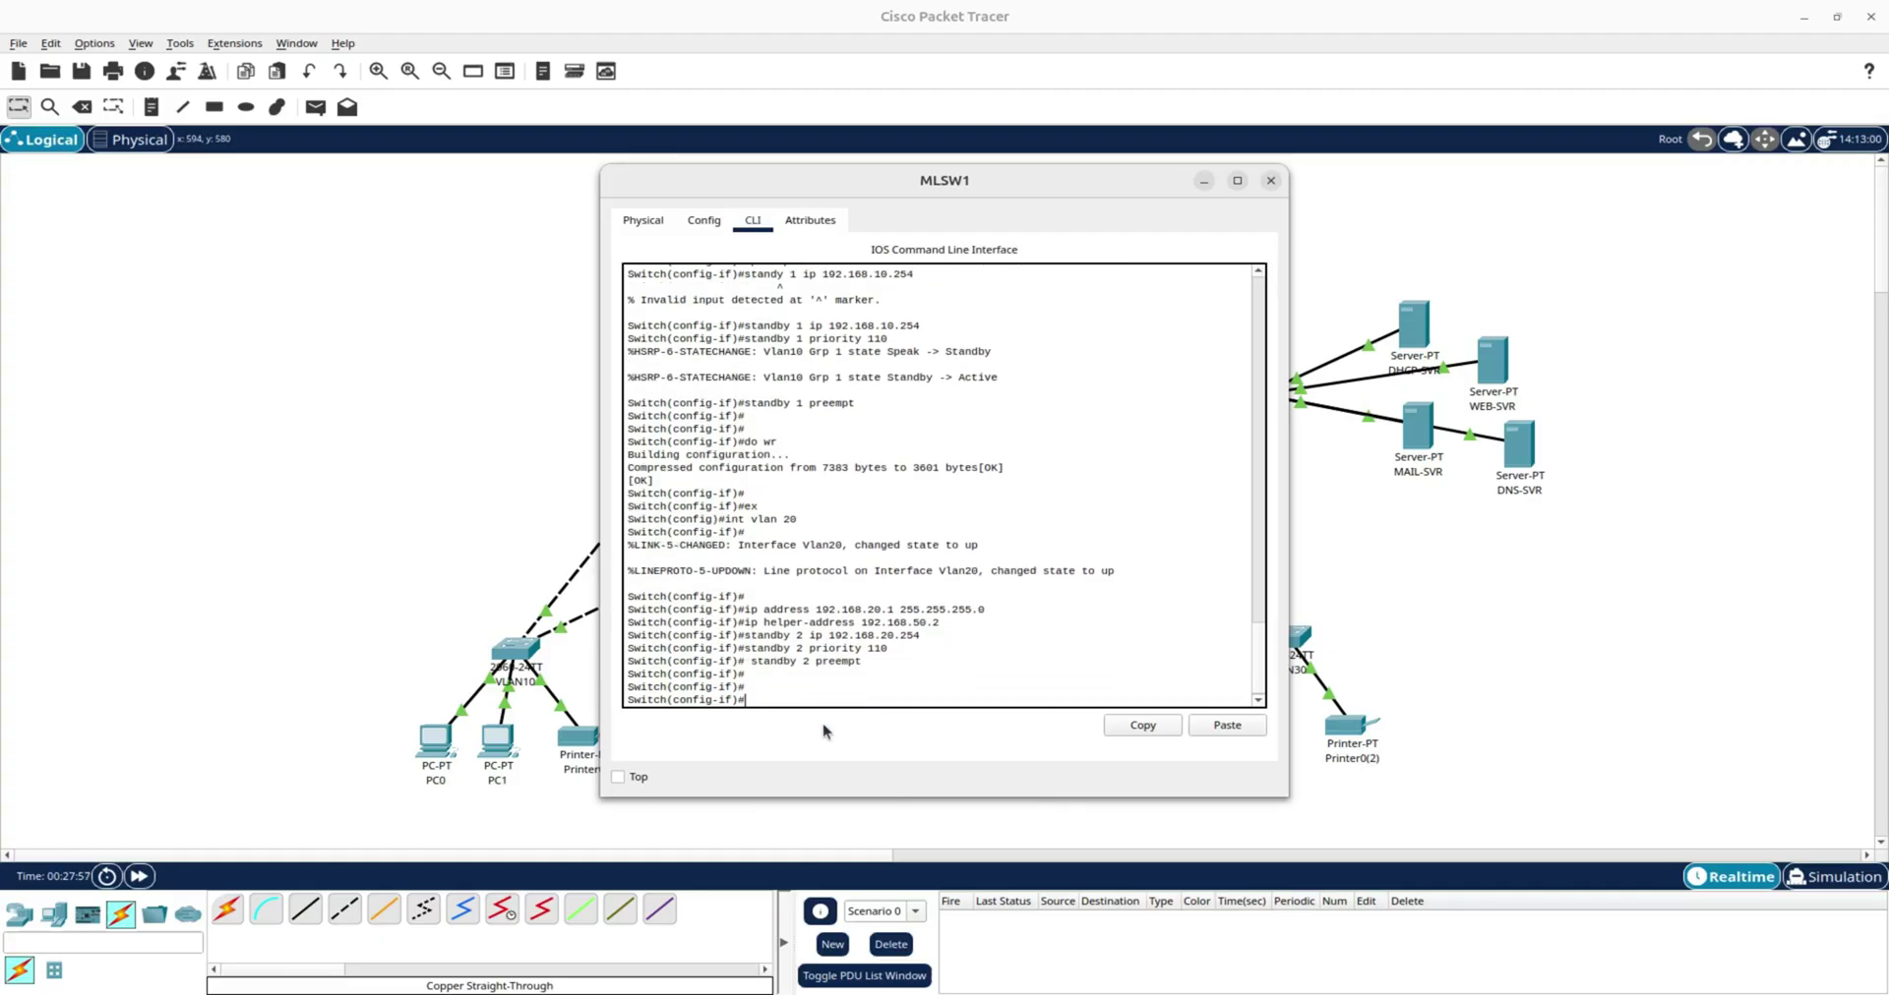
text(ex)
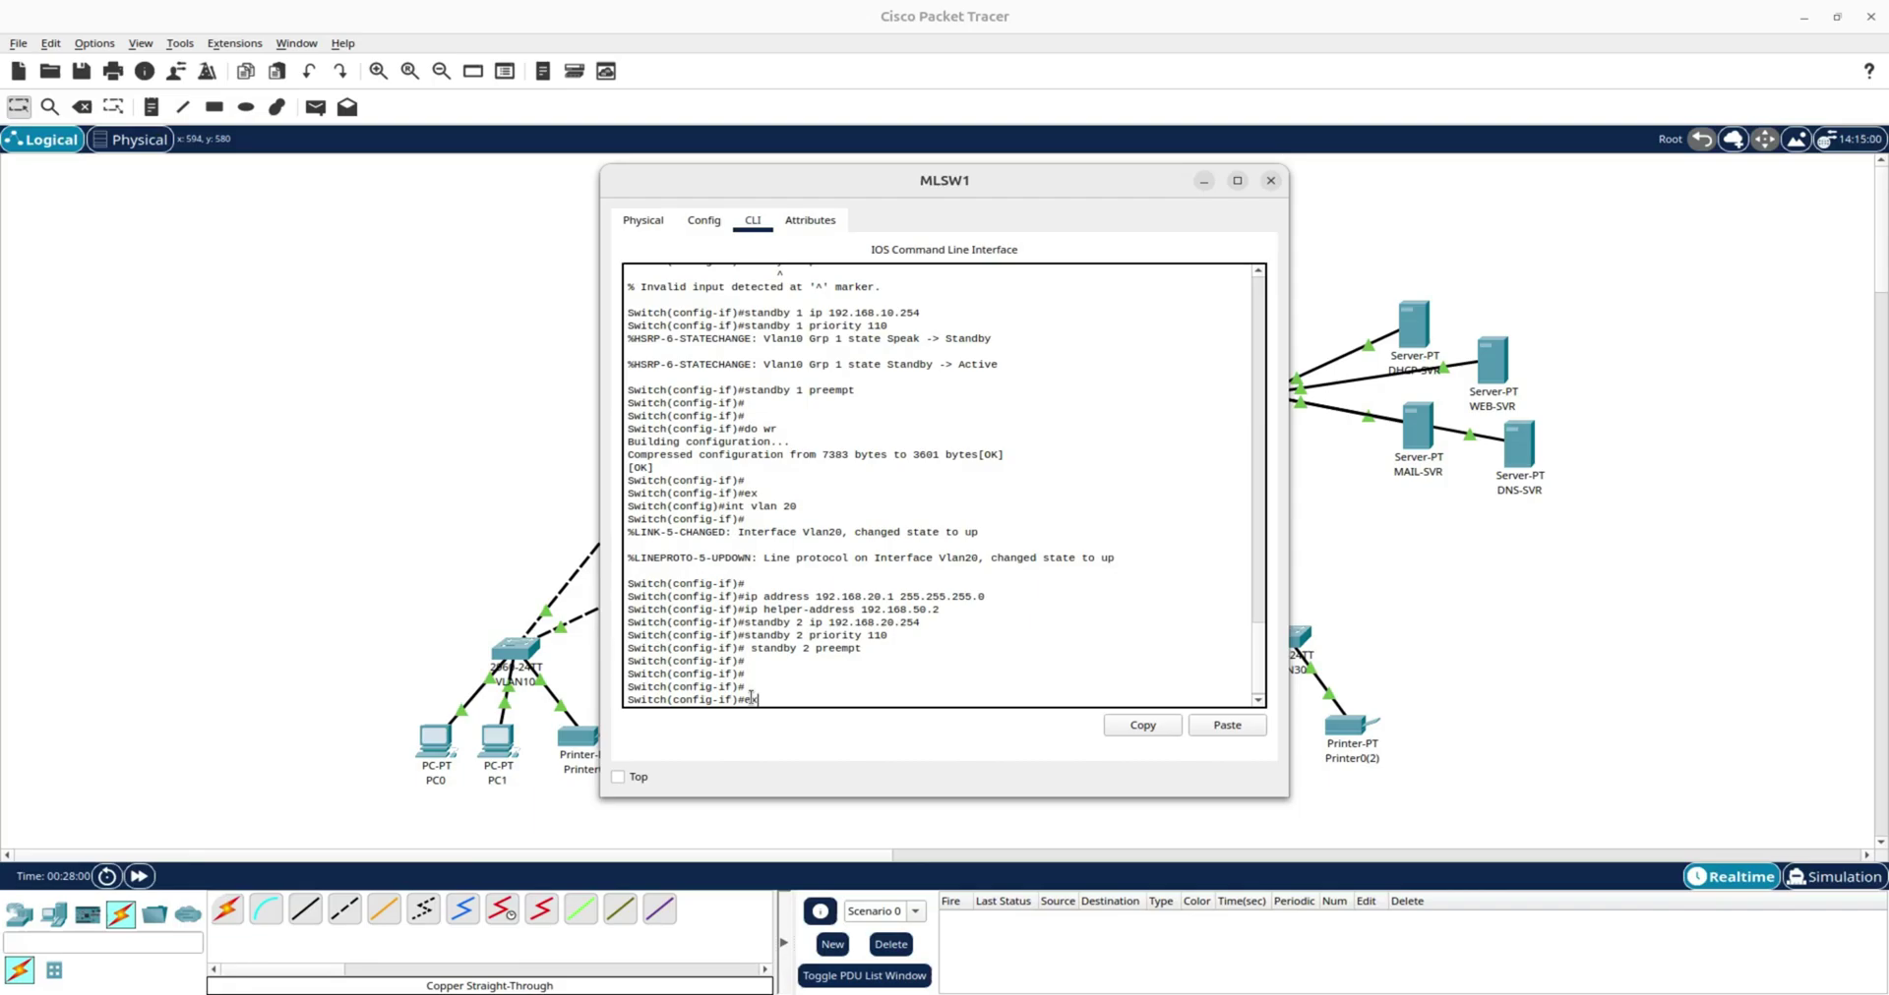
key(Return)
key(Return)
Enter interface VLAN 30 on MLSW1 and assign IP address 192.168.30.1 with mask 255.255.255.0.
text(int)
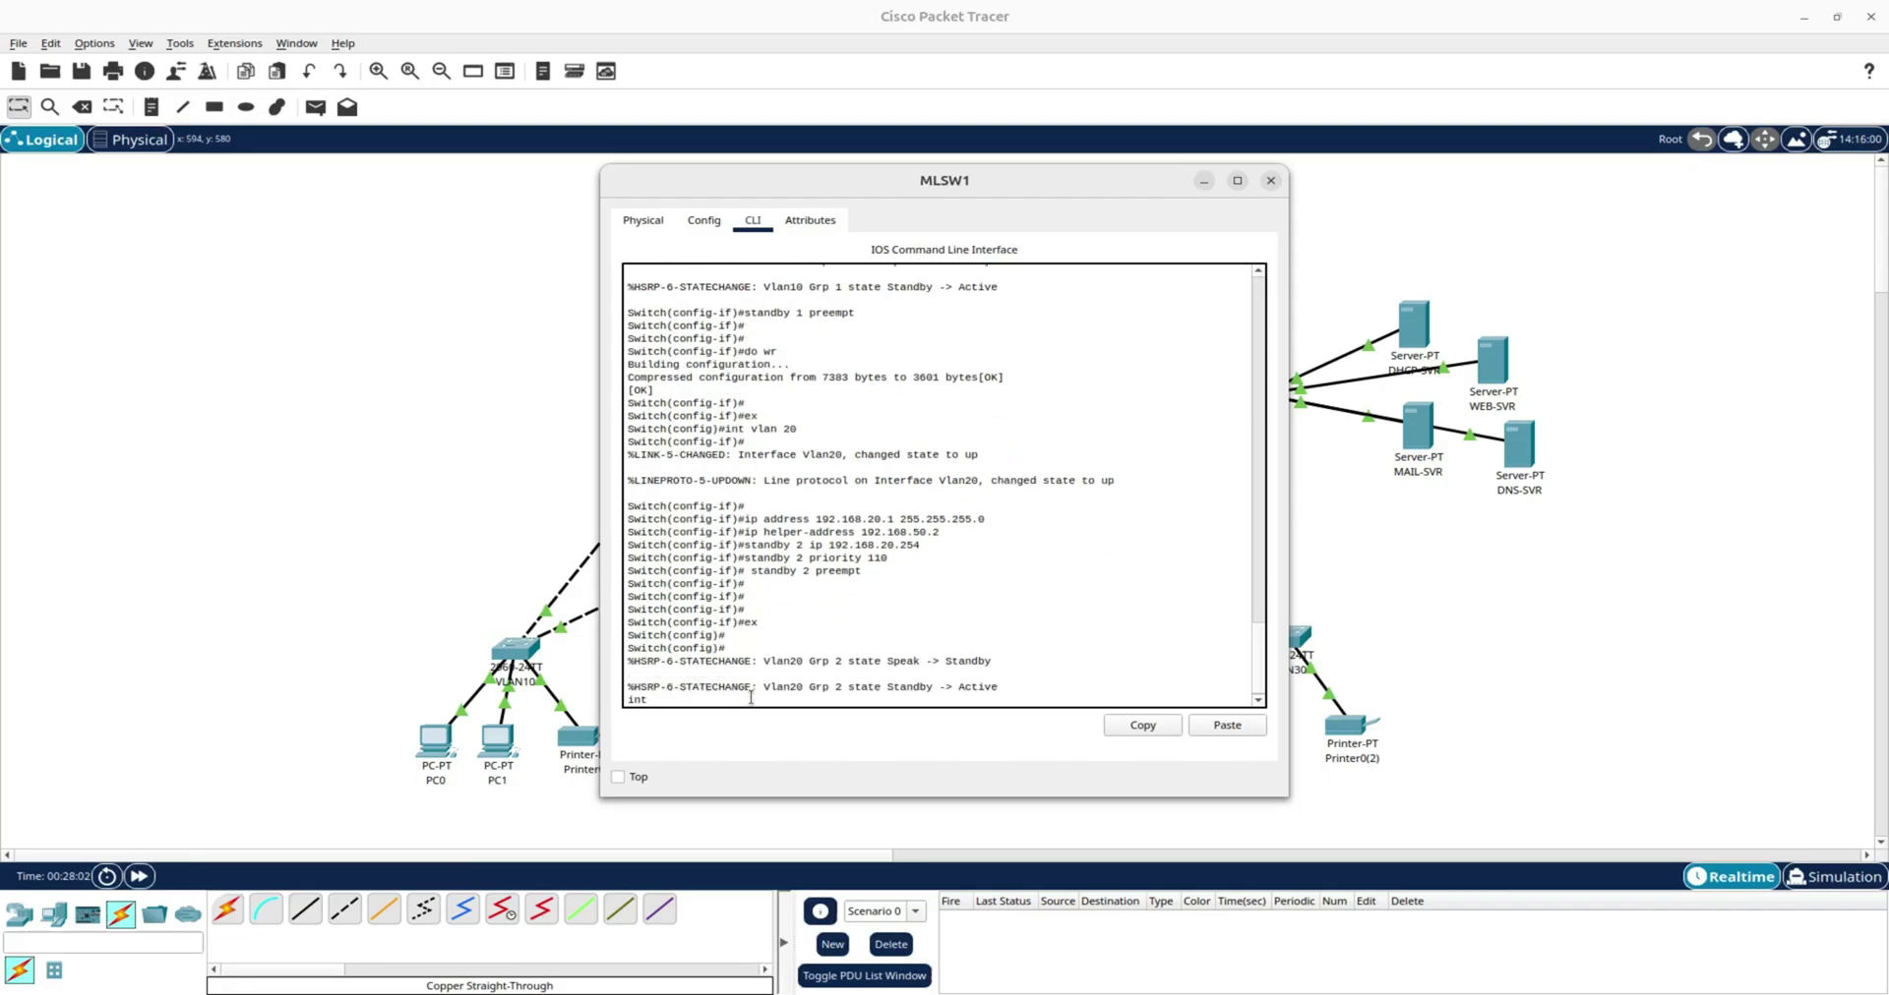
key(BackSpace)
key(BackSpace)
key(BackSpace)
key(Return)
key(Return)
text(int vlan 30)
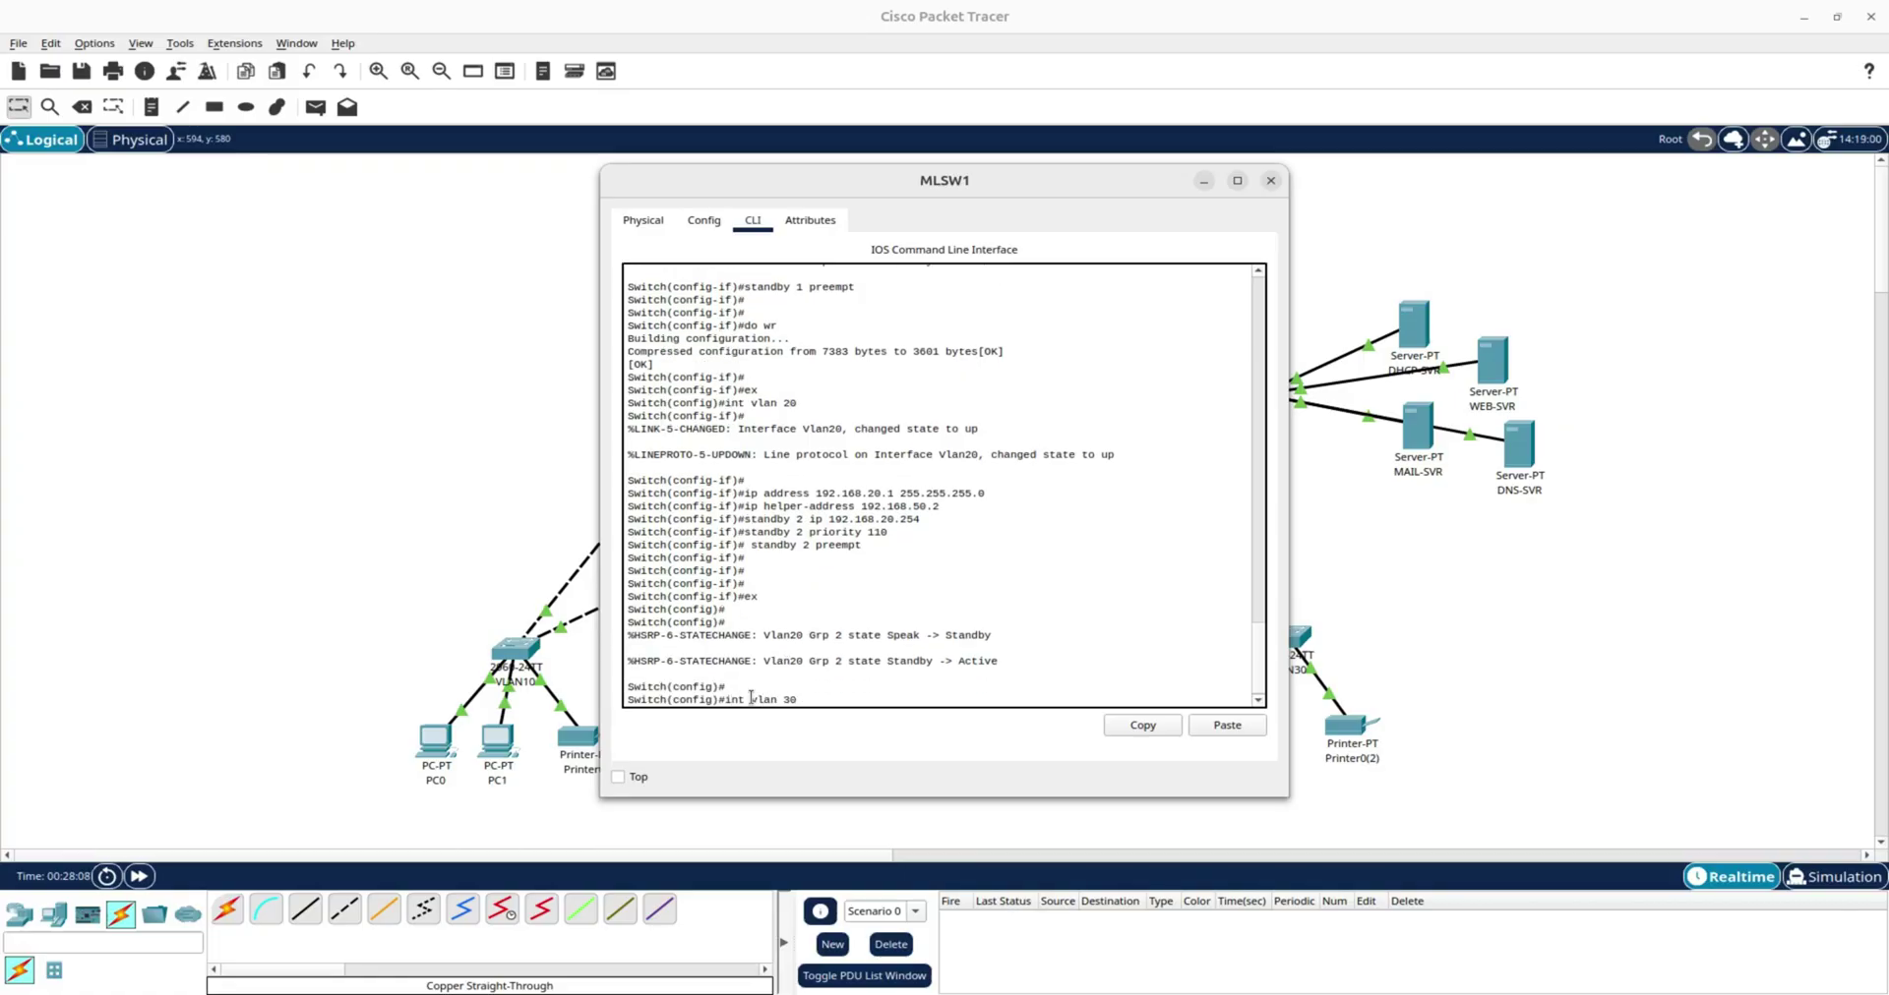
key(Return)
key(Return)
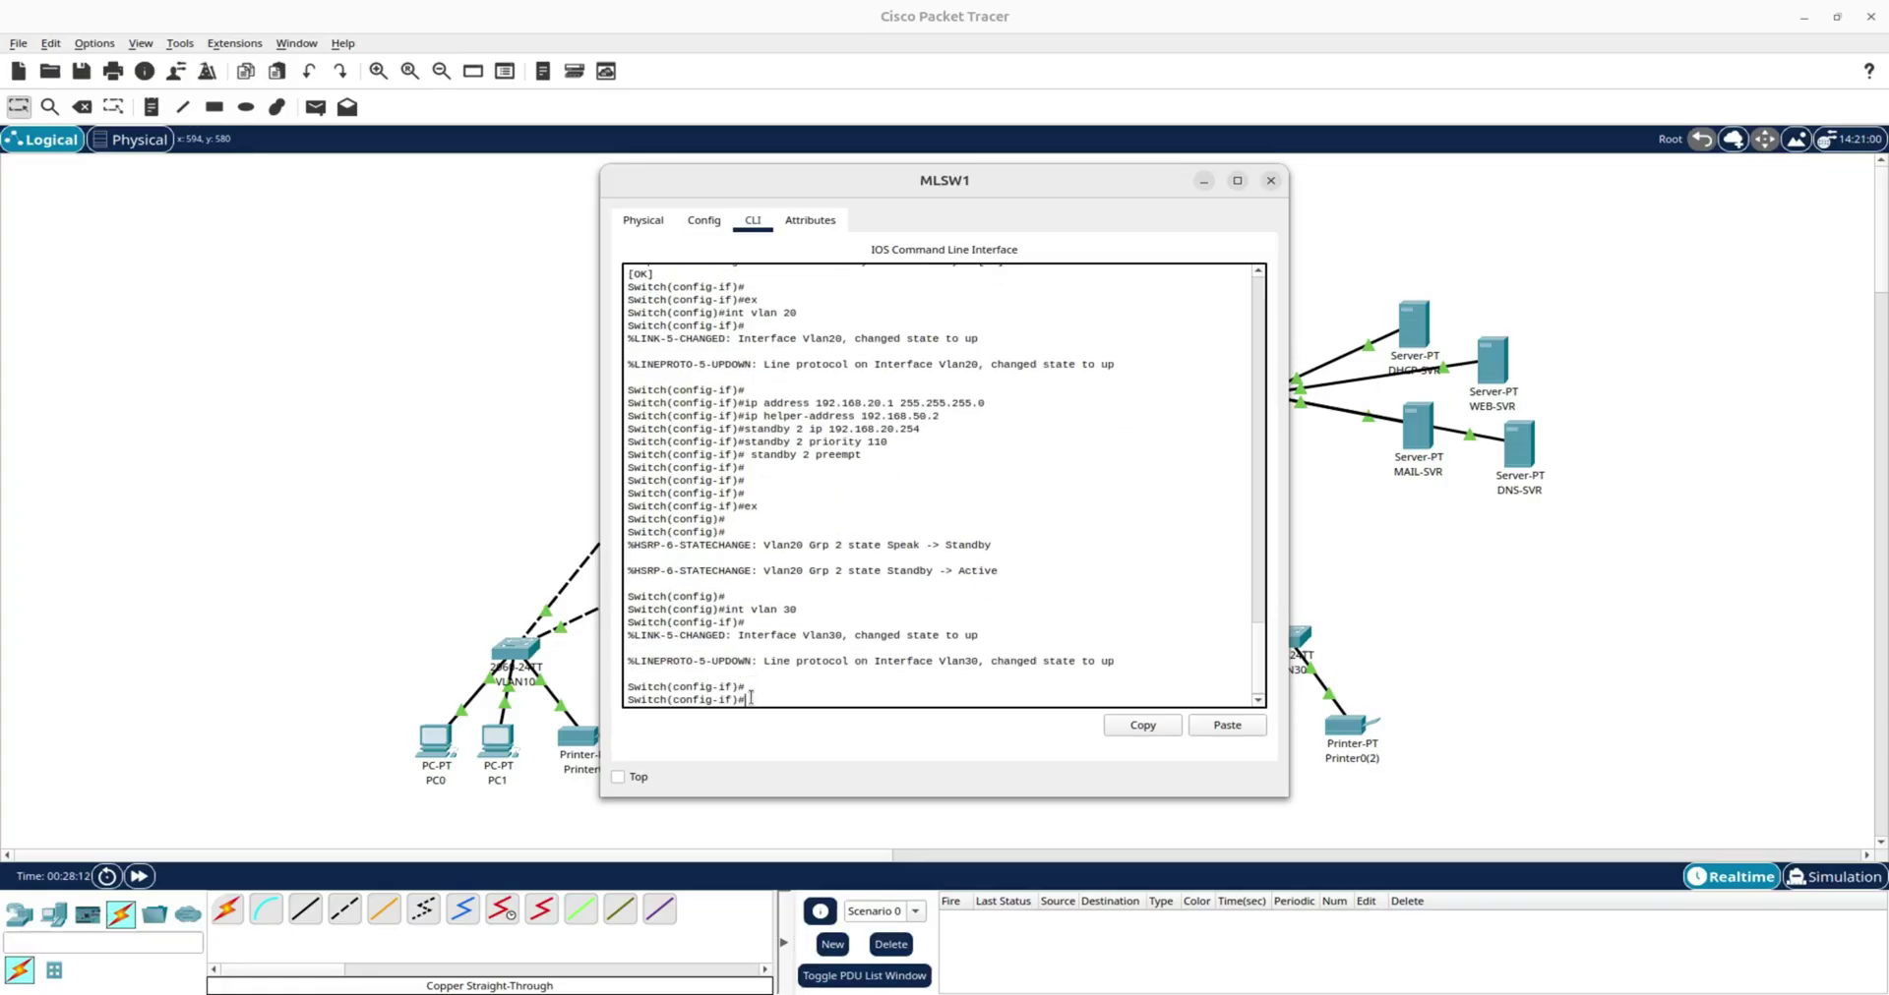
text(ip add 192.168.30.1 255.255.255.0)
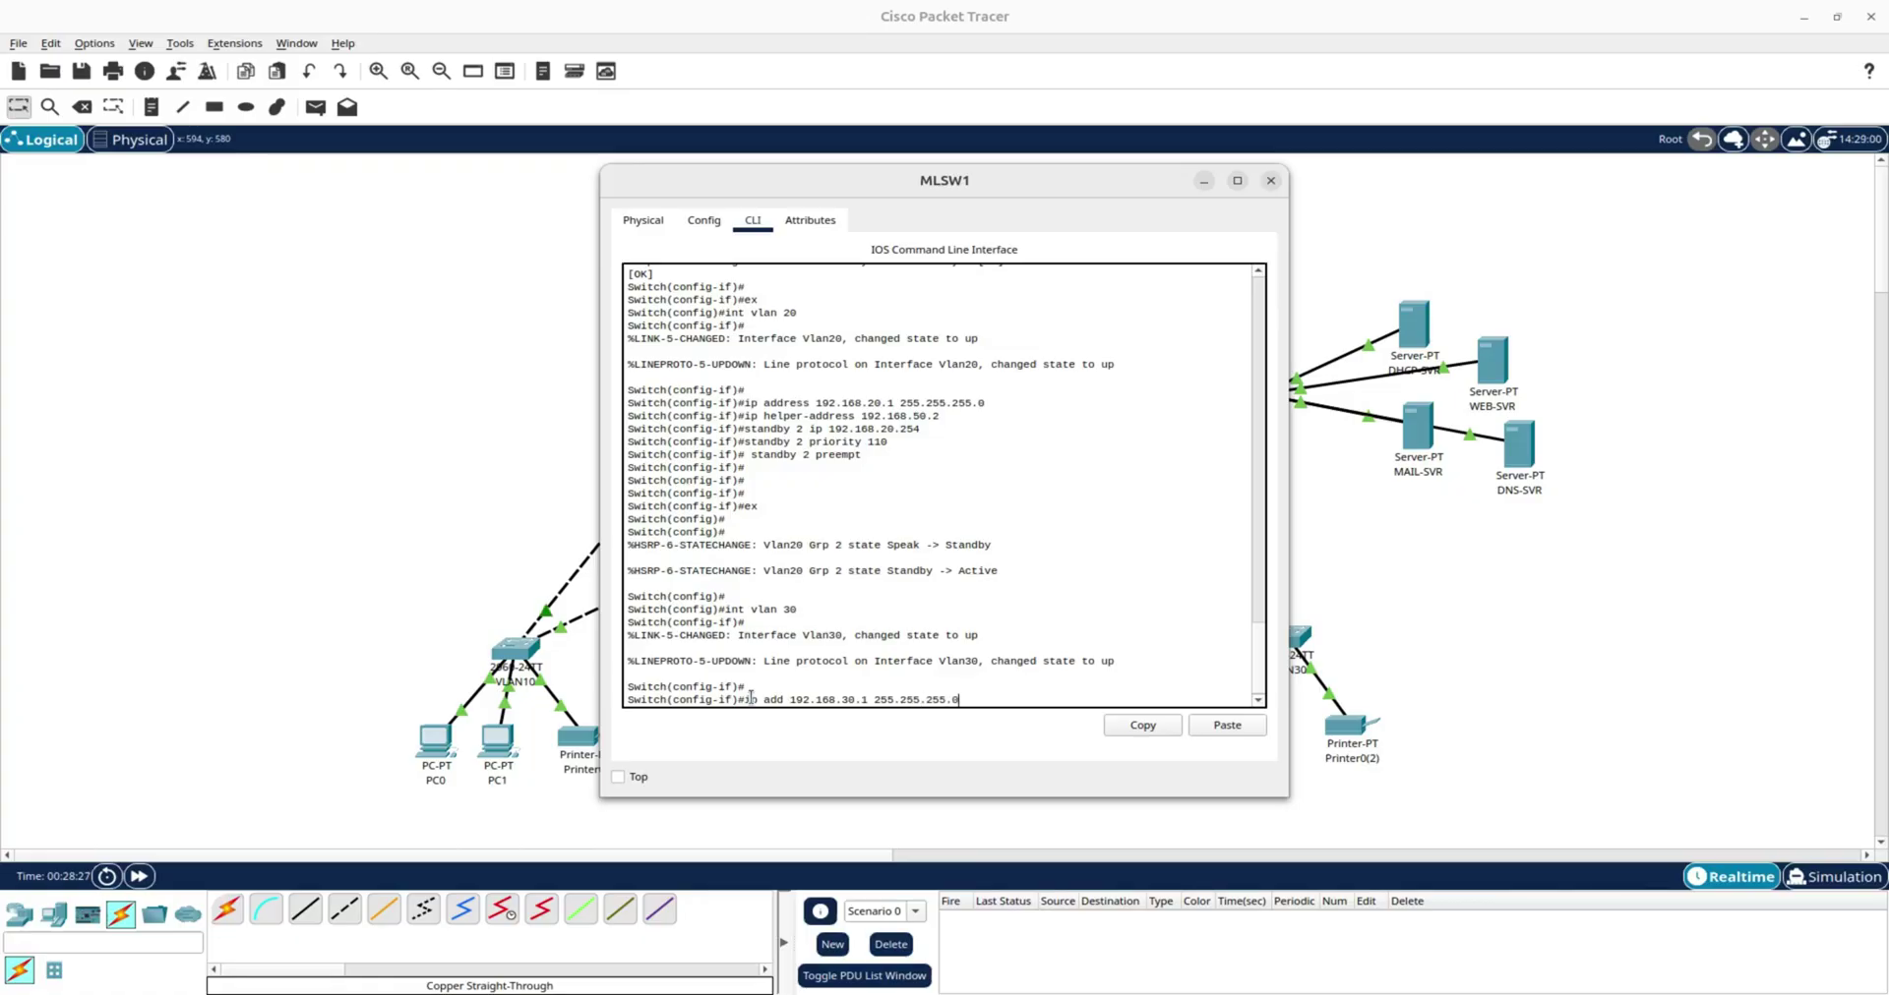
key(Return)
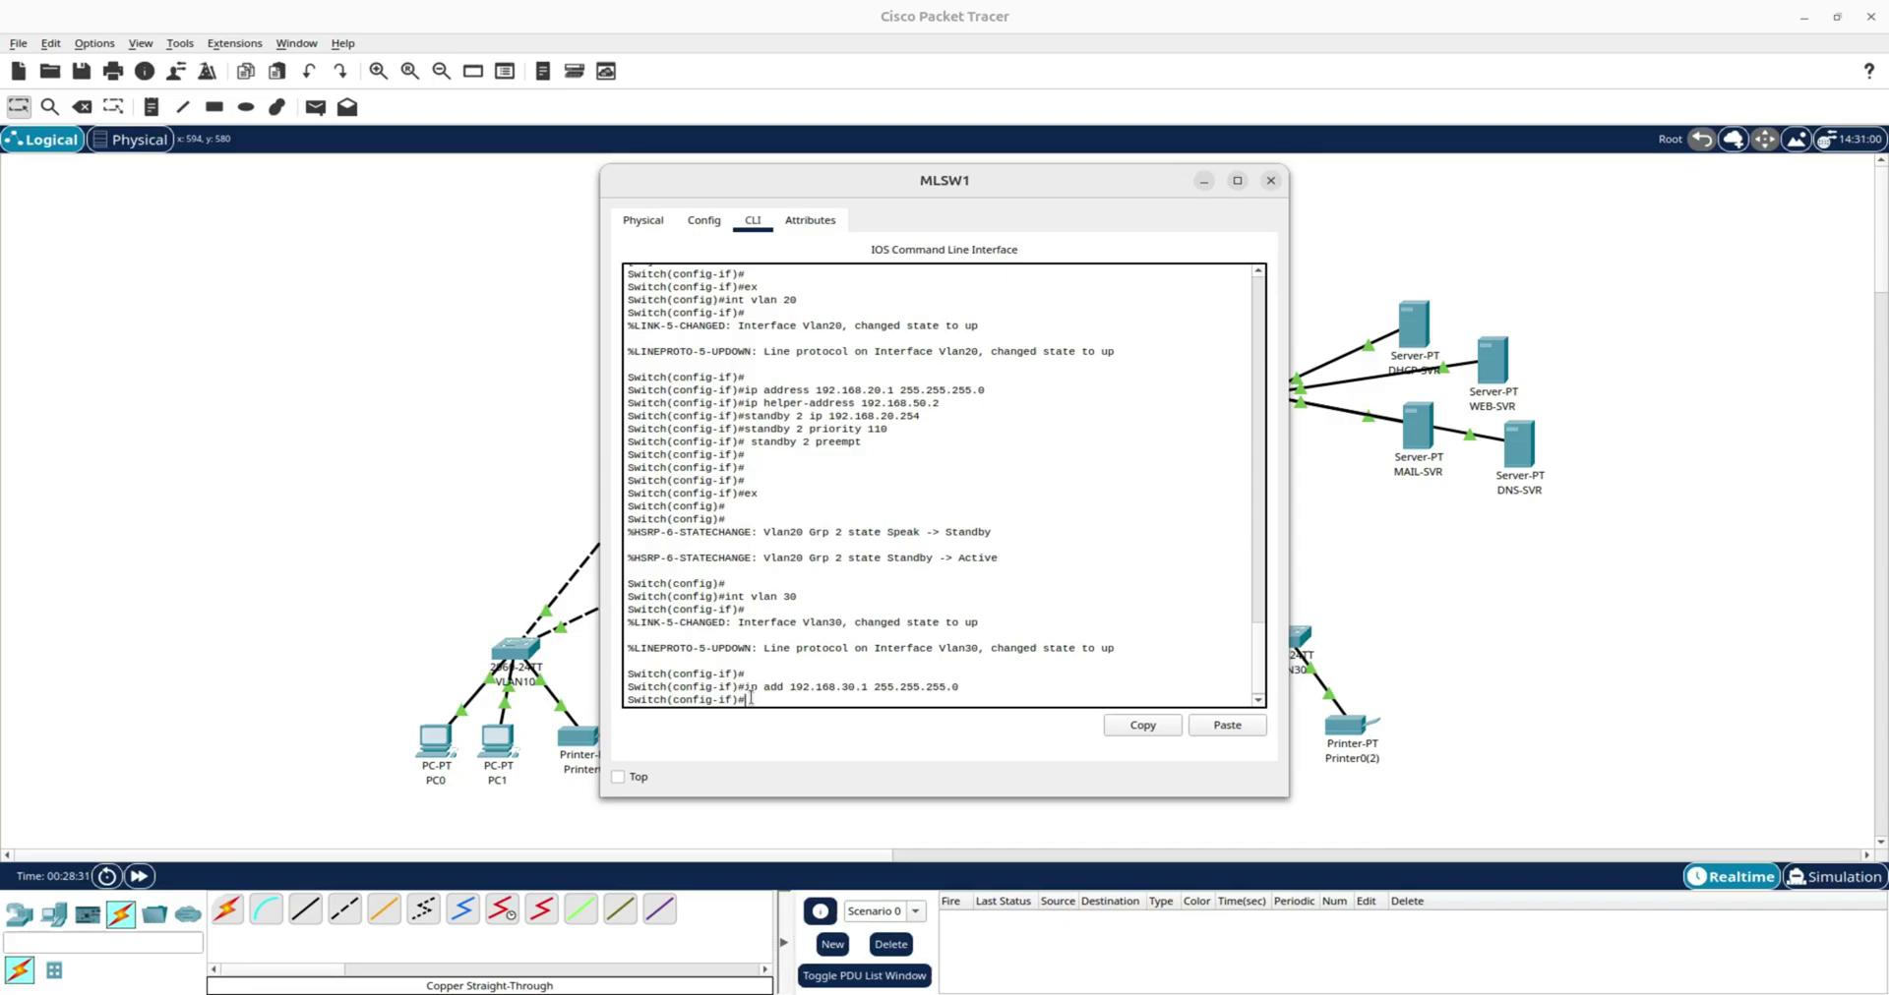
Set DHCP helper address 192.168.50.2 and standby group 3 virtual IP 192.168.30.254 on interface VLAN 30.
text(ip helper-address 192.168.50.2)
key(Return)
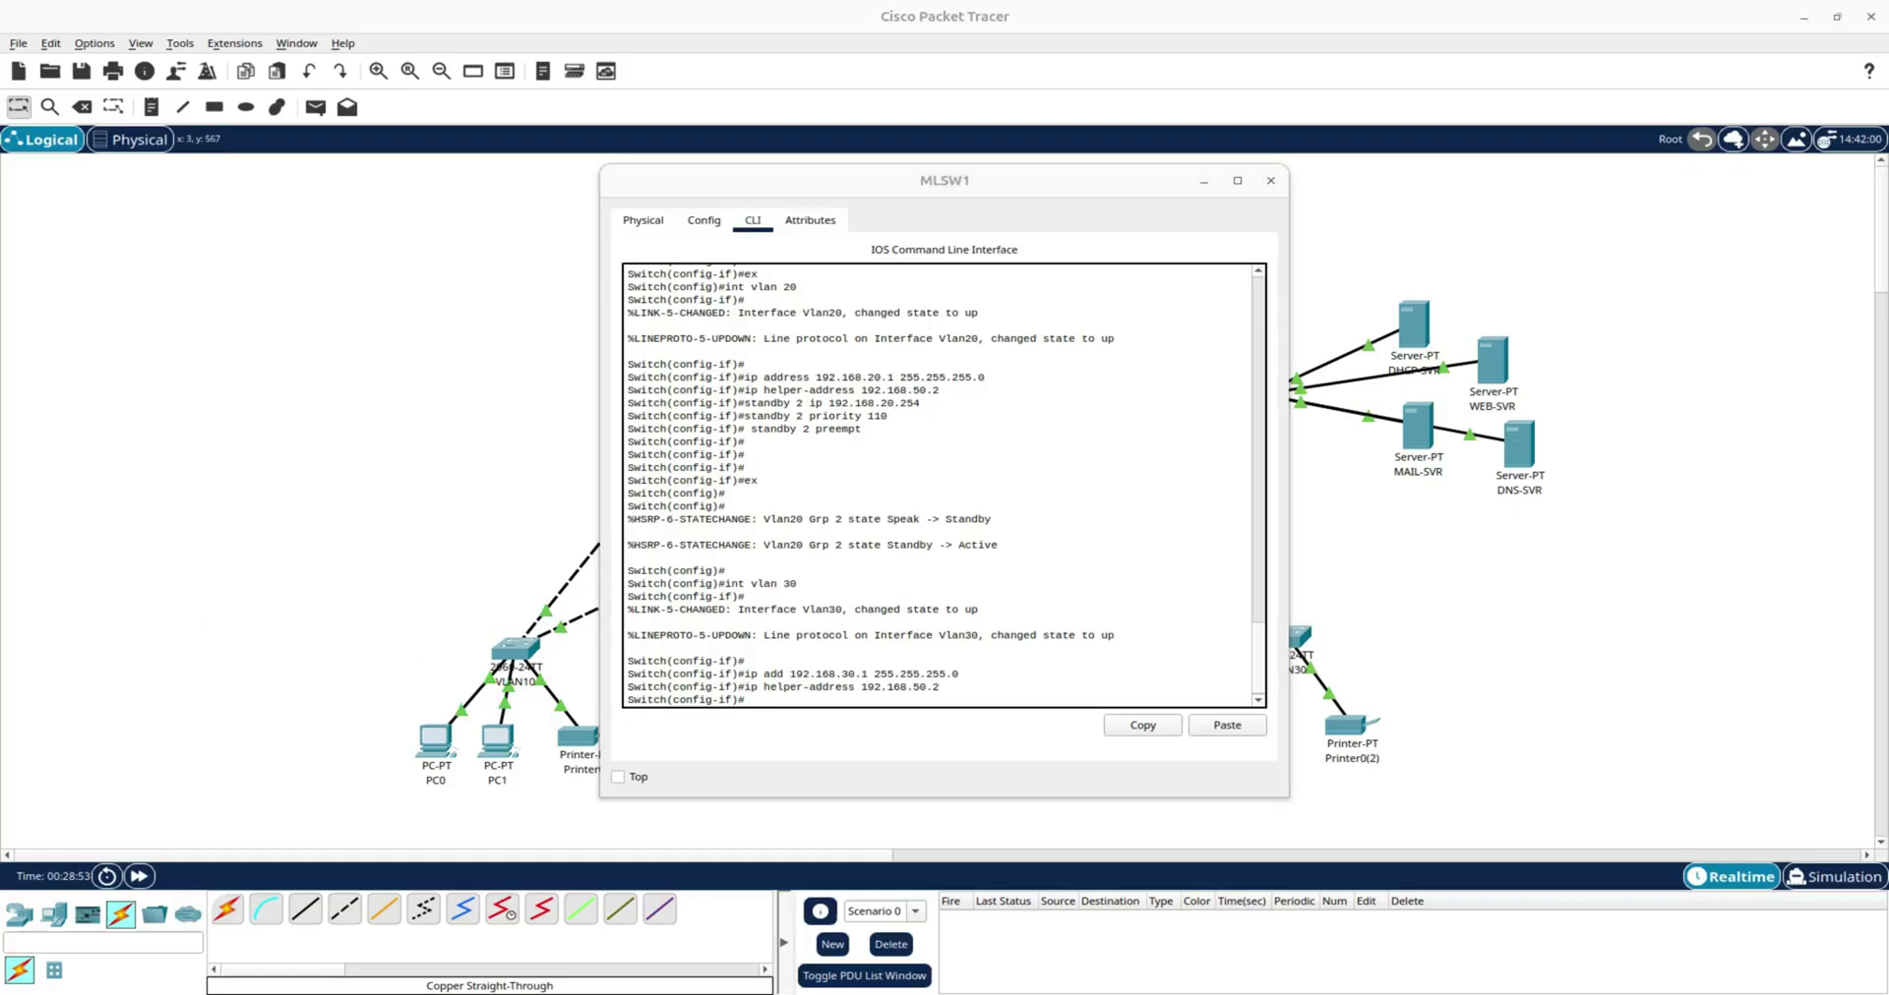
right_click(777, 701)
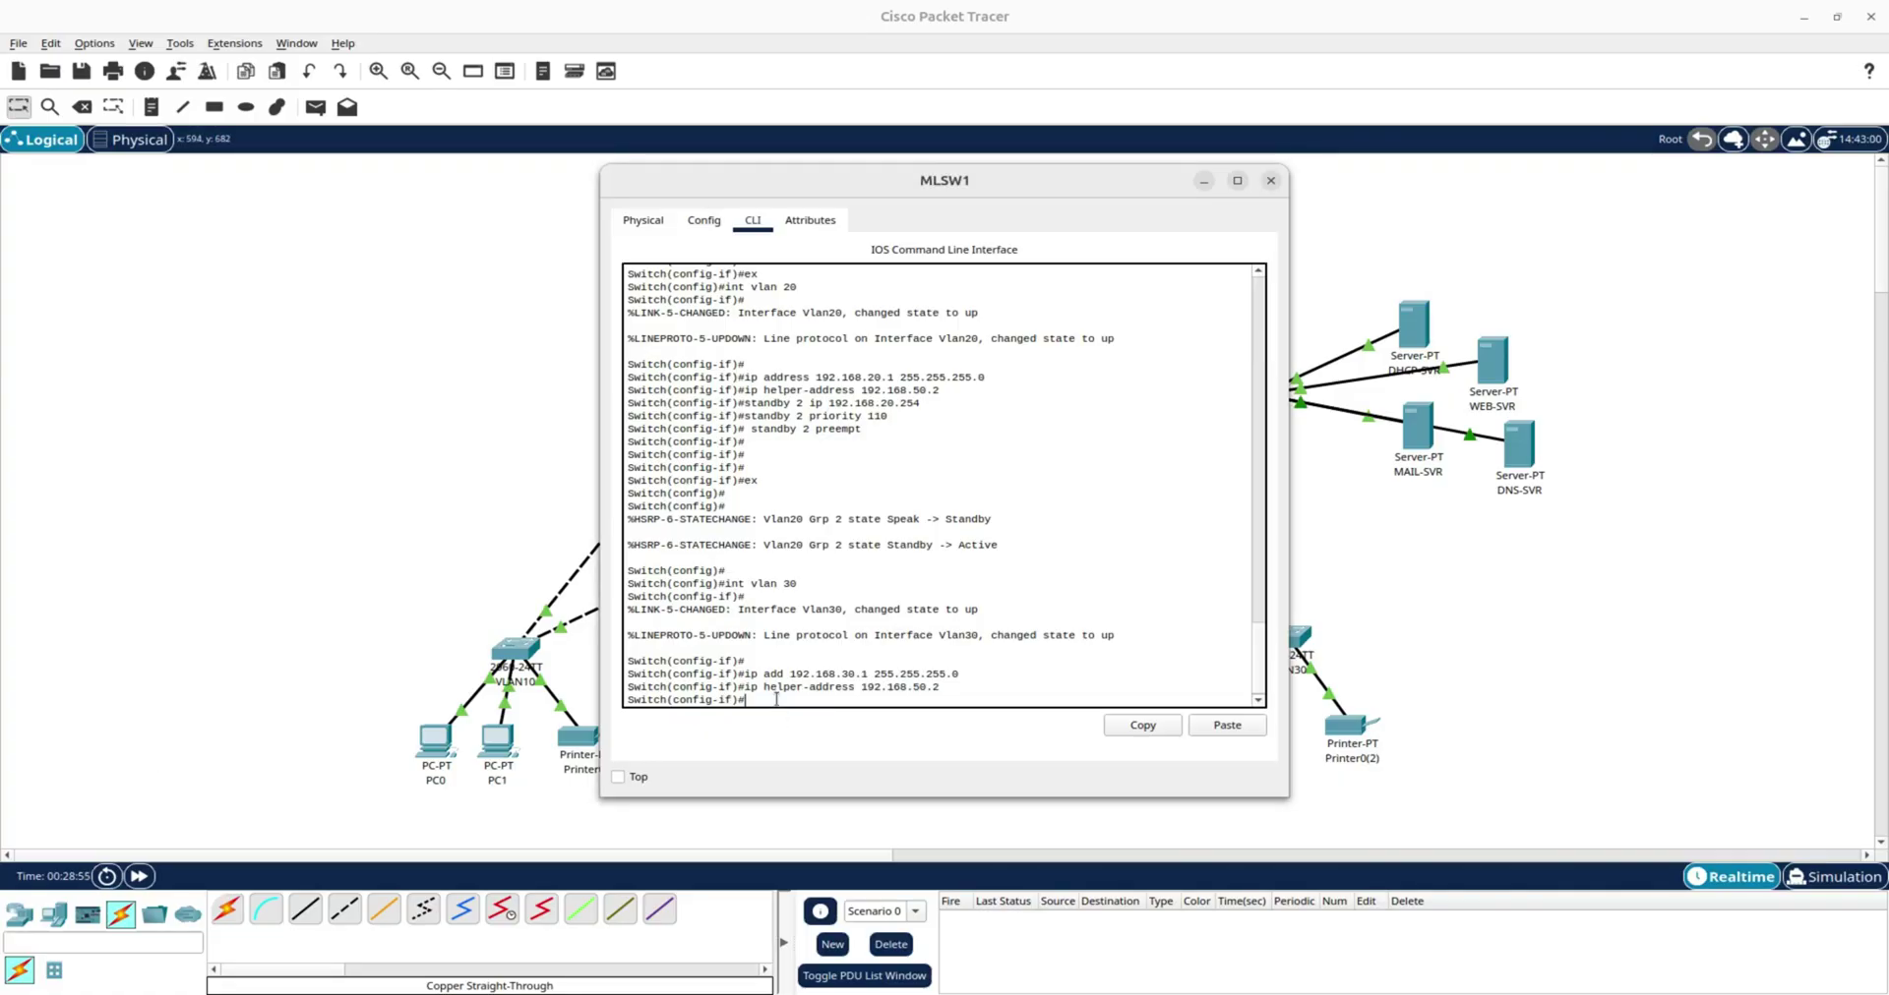
click(805, 732)
key(Return)
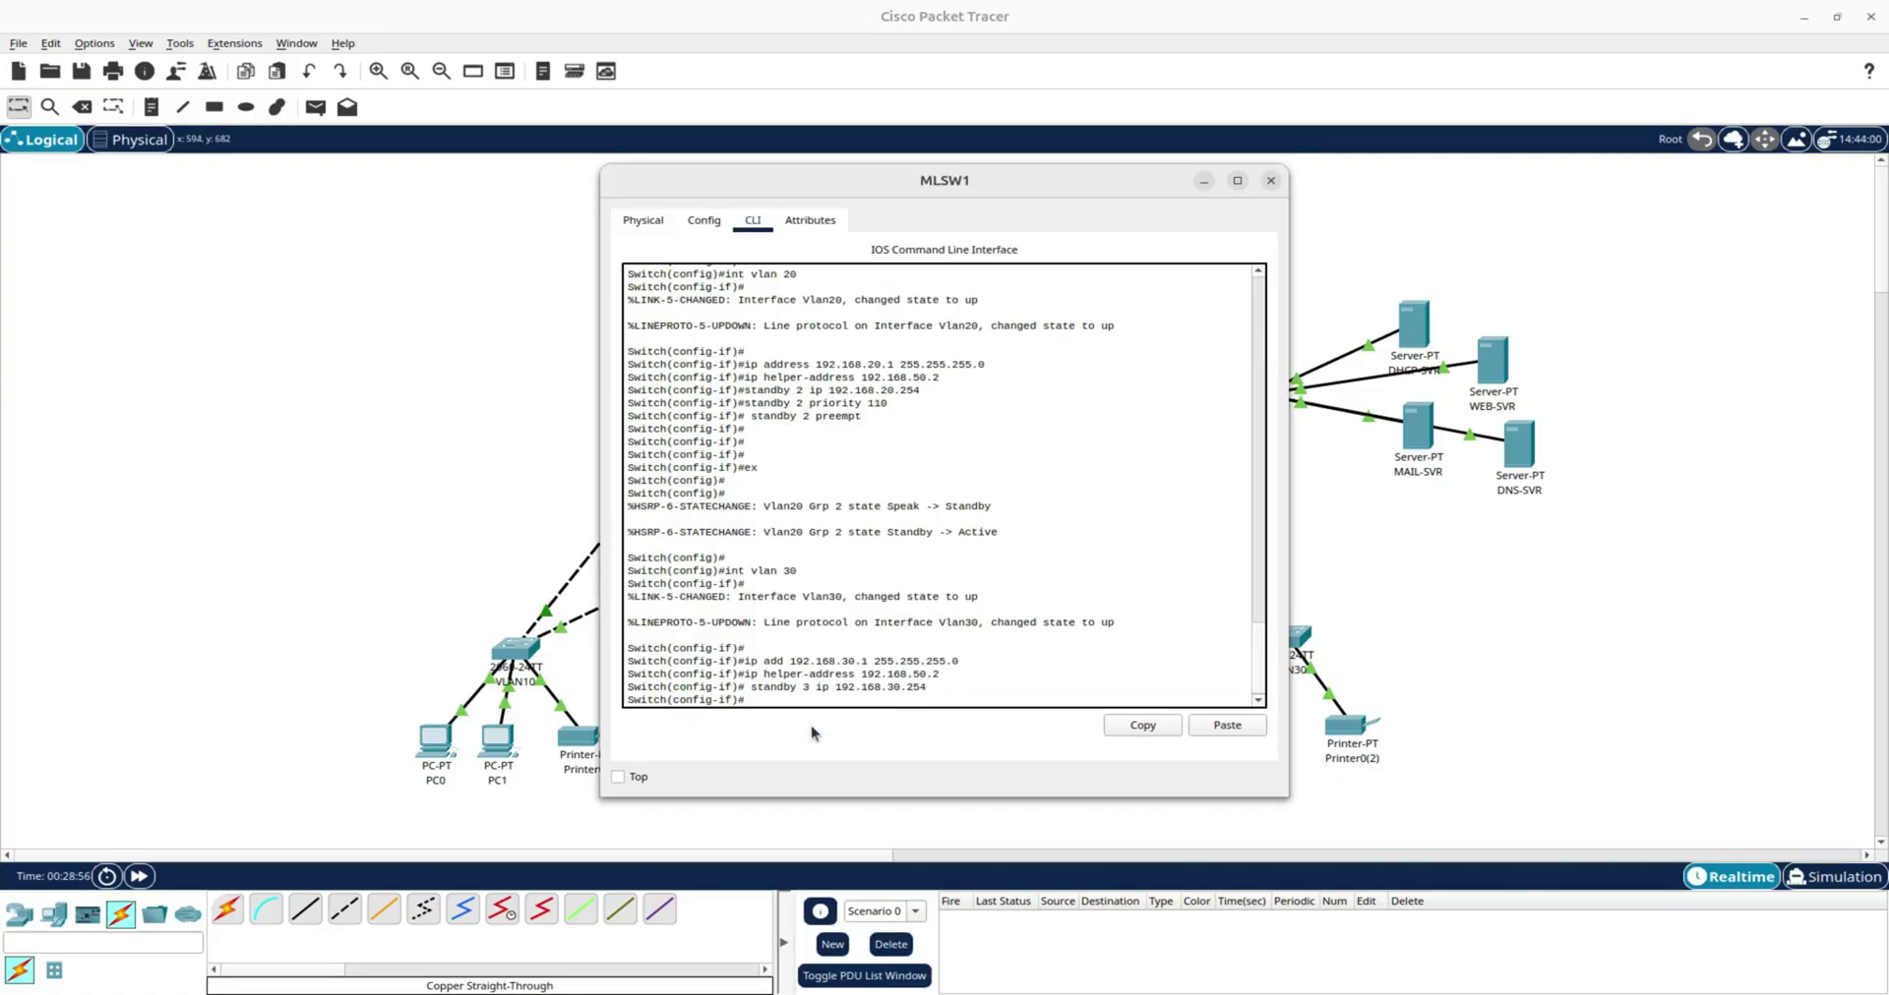
Set standby group 3 to priority 110 and enable its preemption on interface VLAN 30.
key(alt+Tab)
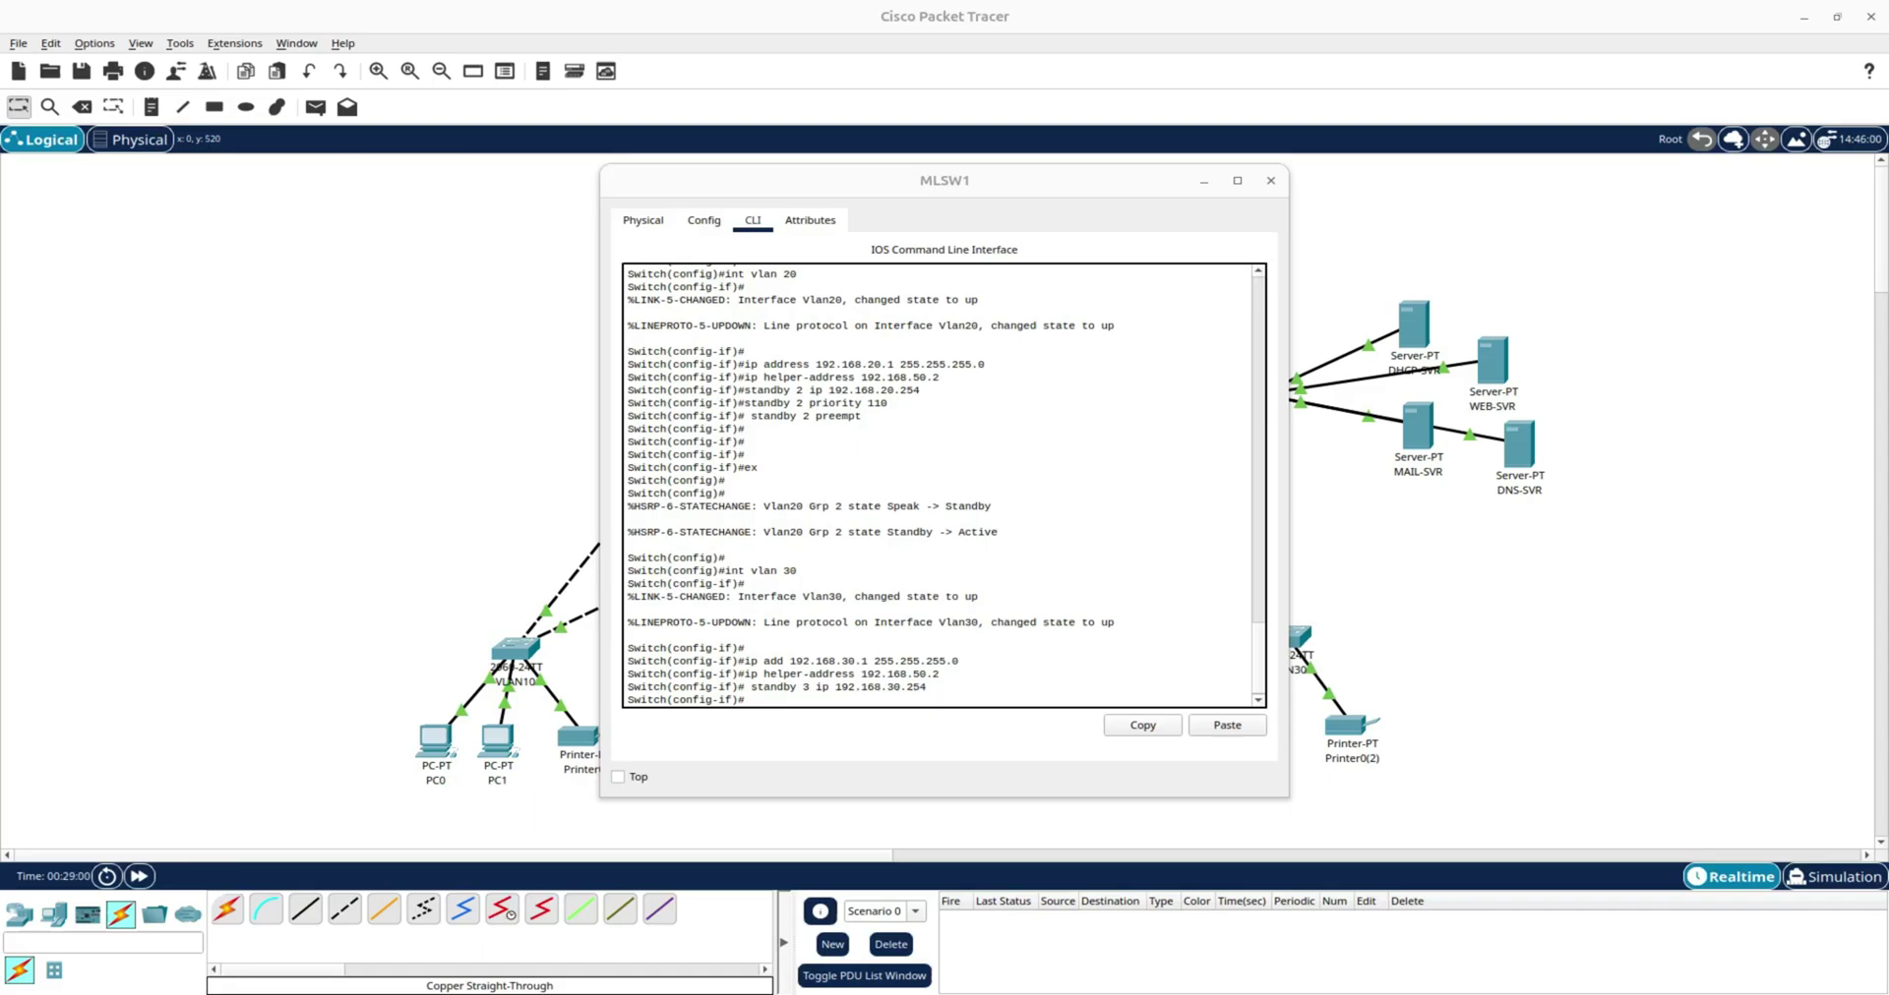
click(792, 698)
text(standby 3 priority 110)
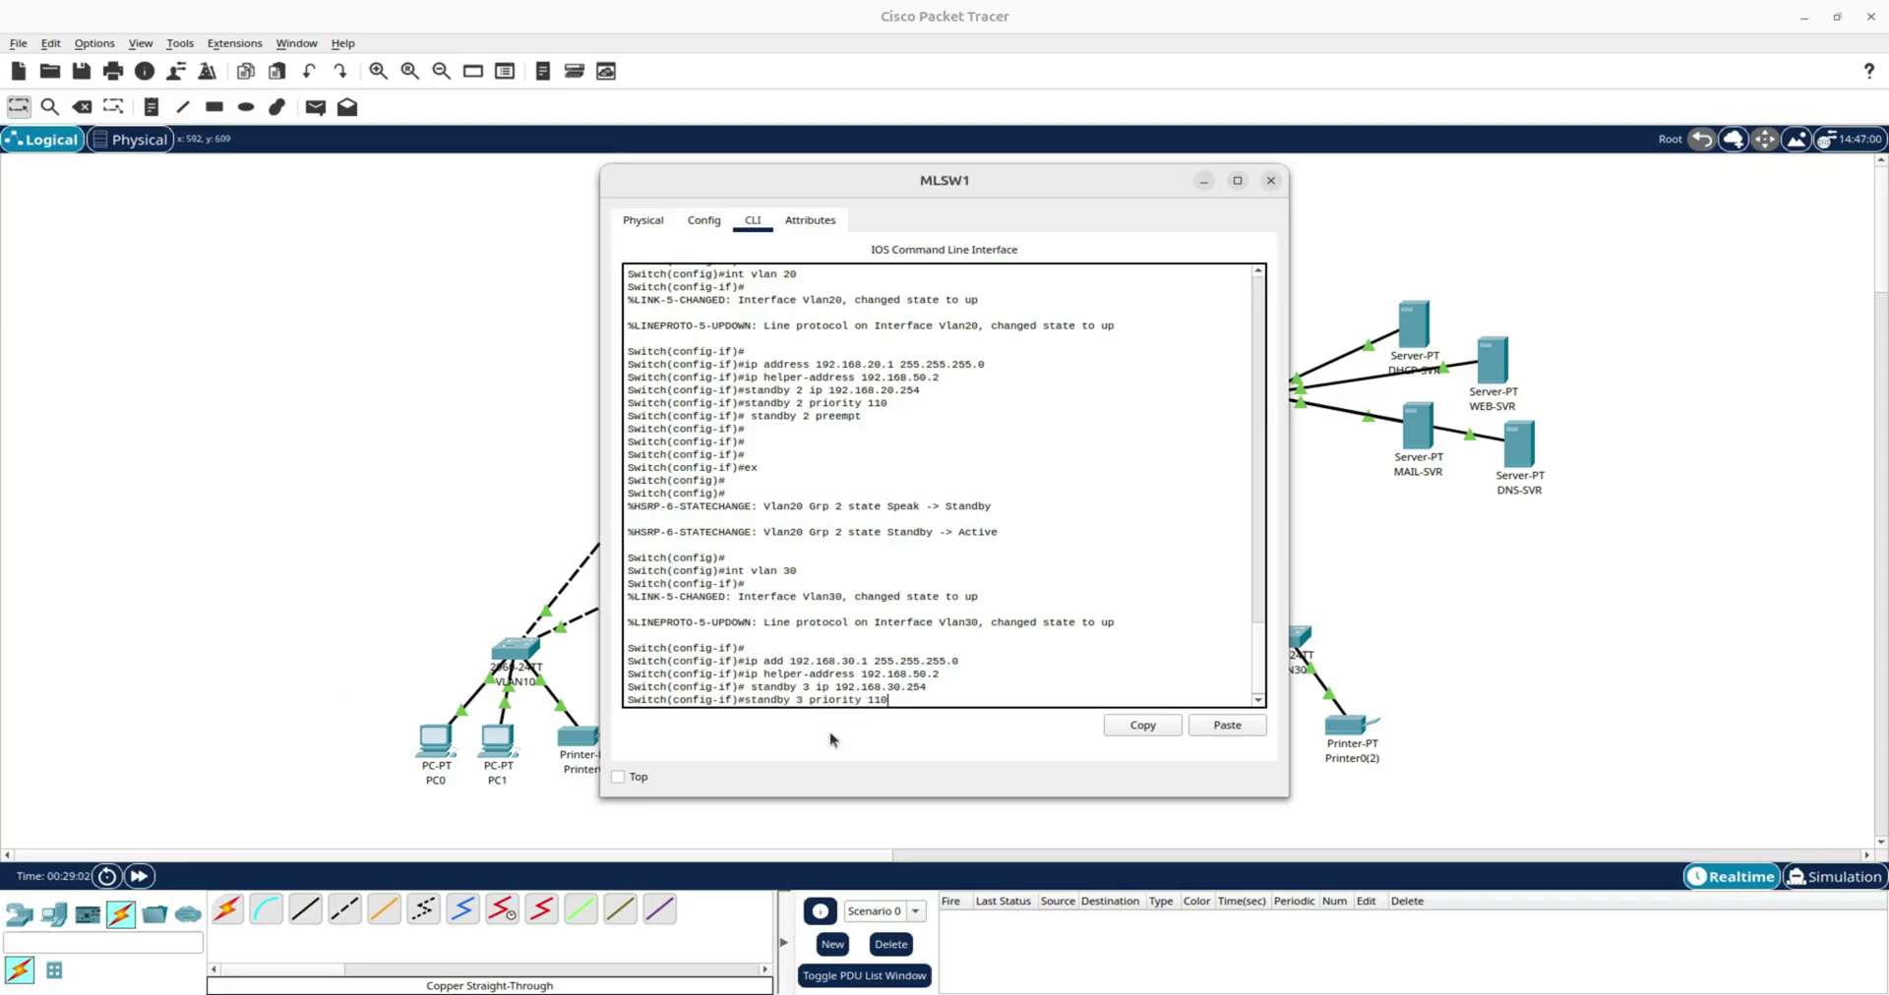
key(Return)
key(alt+Tab)
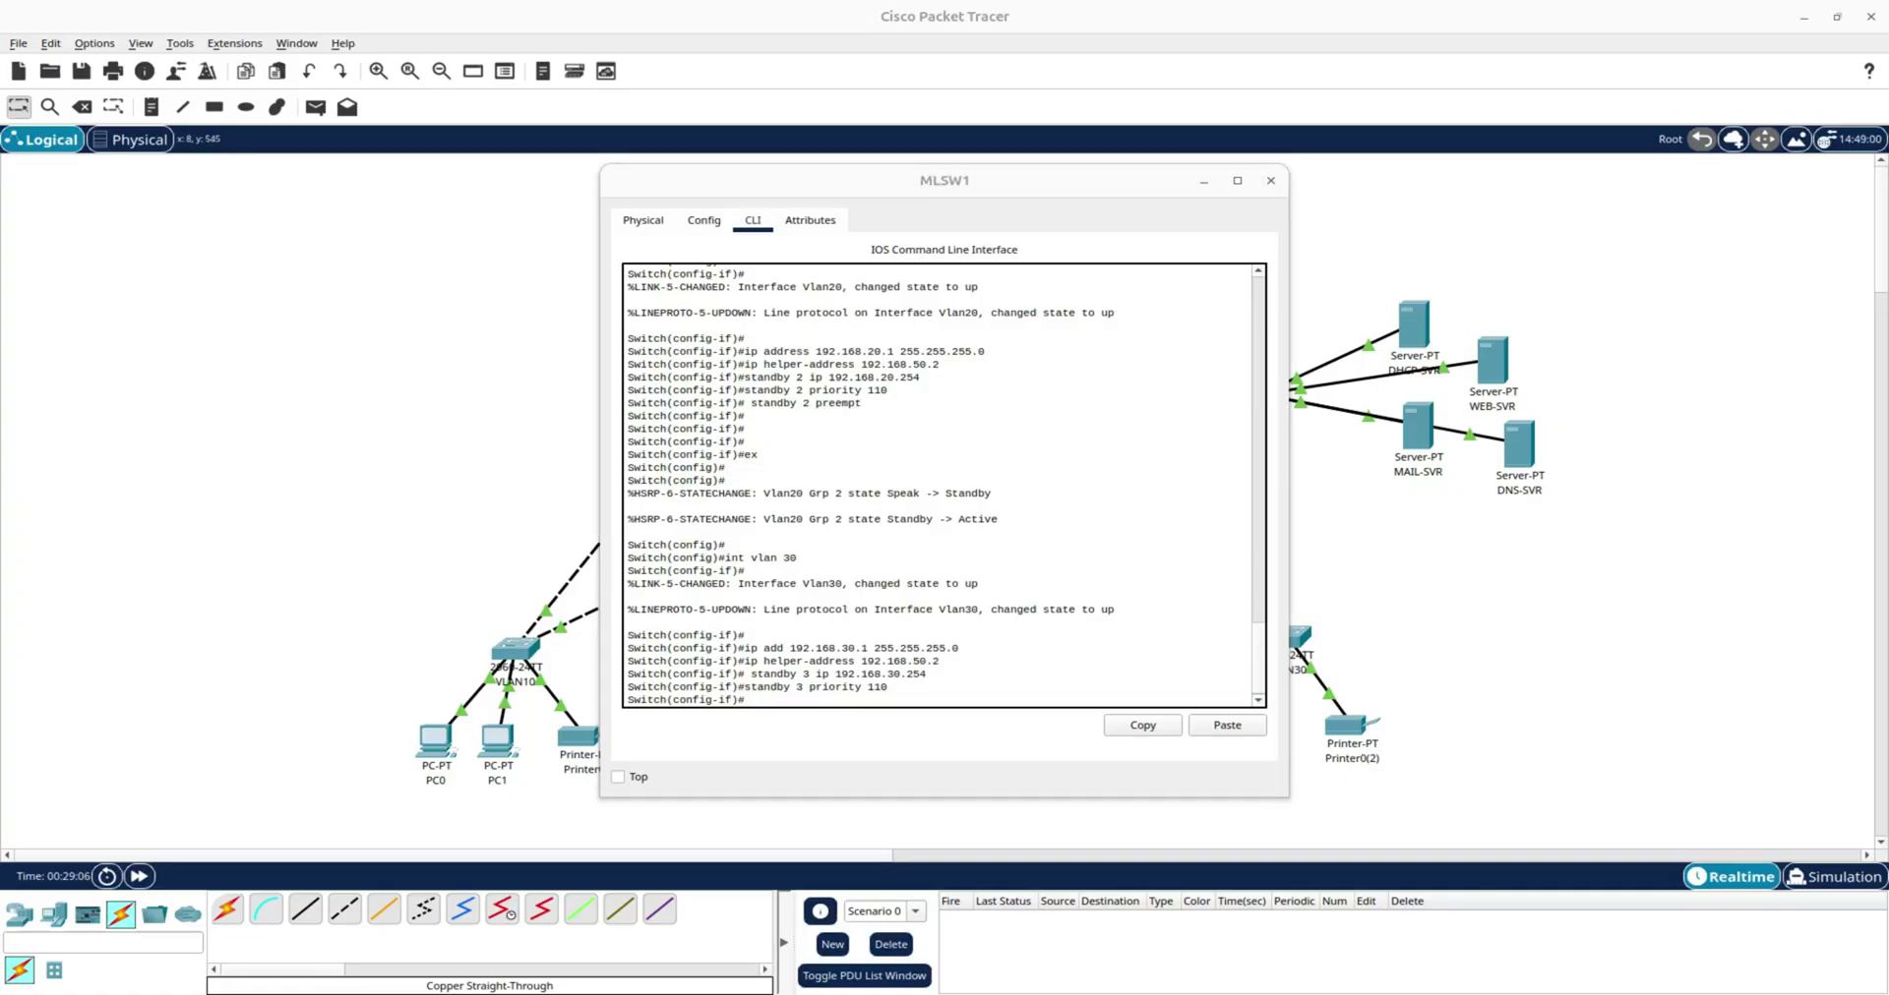
click(803, 698)
right_click(801, 698)
click(841, 728)
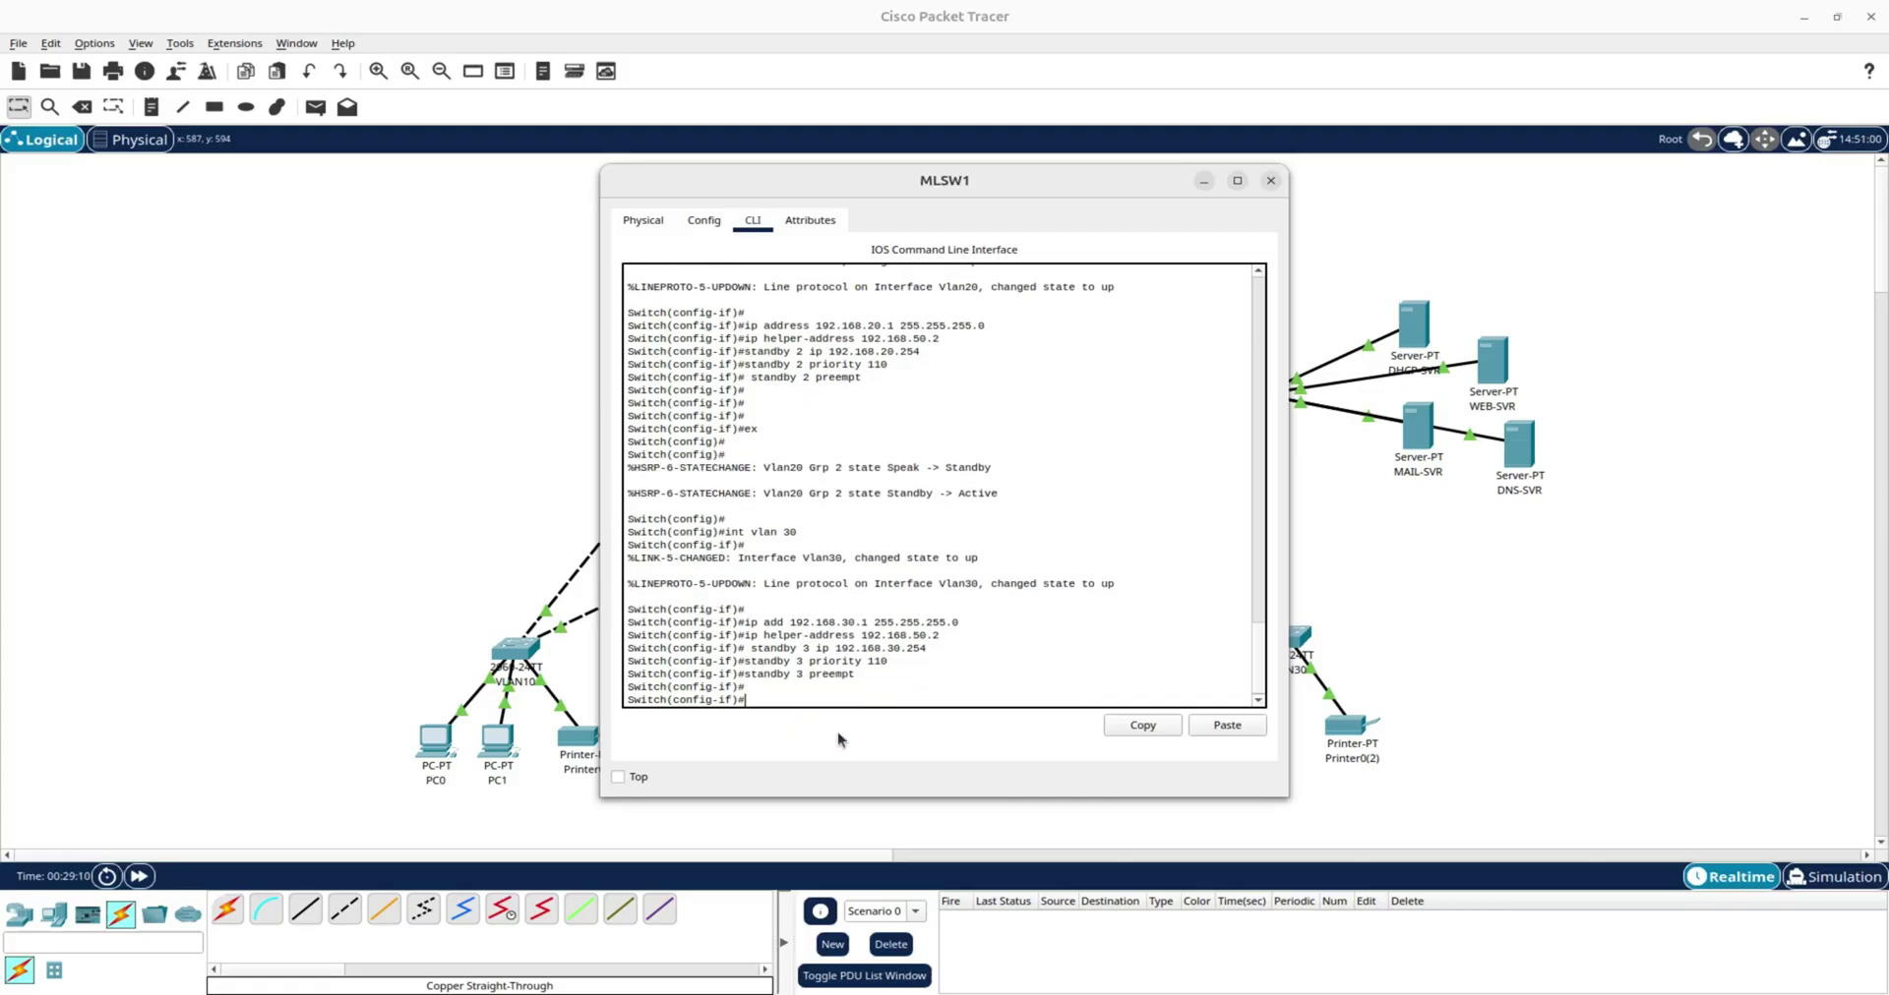
Save MLSW1's running configuration with do wr and close its device window.
text(do wre)
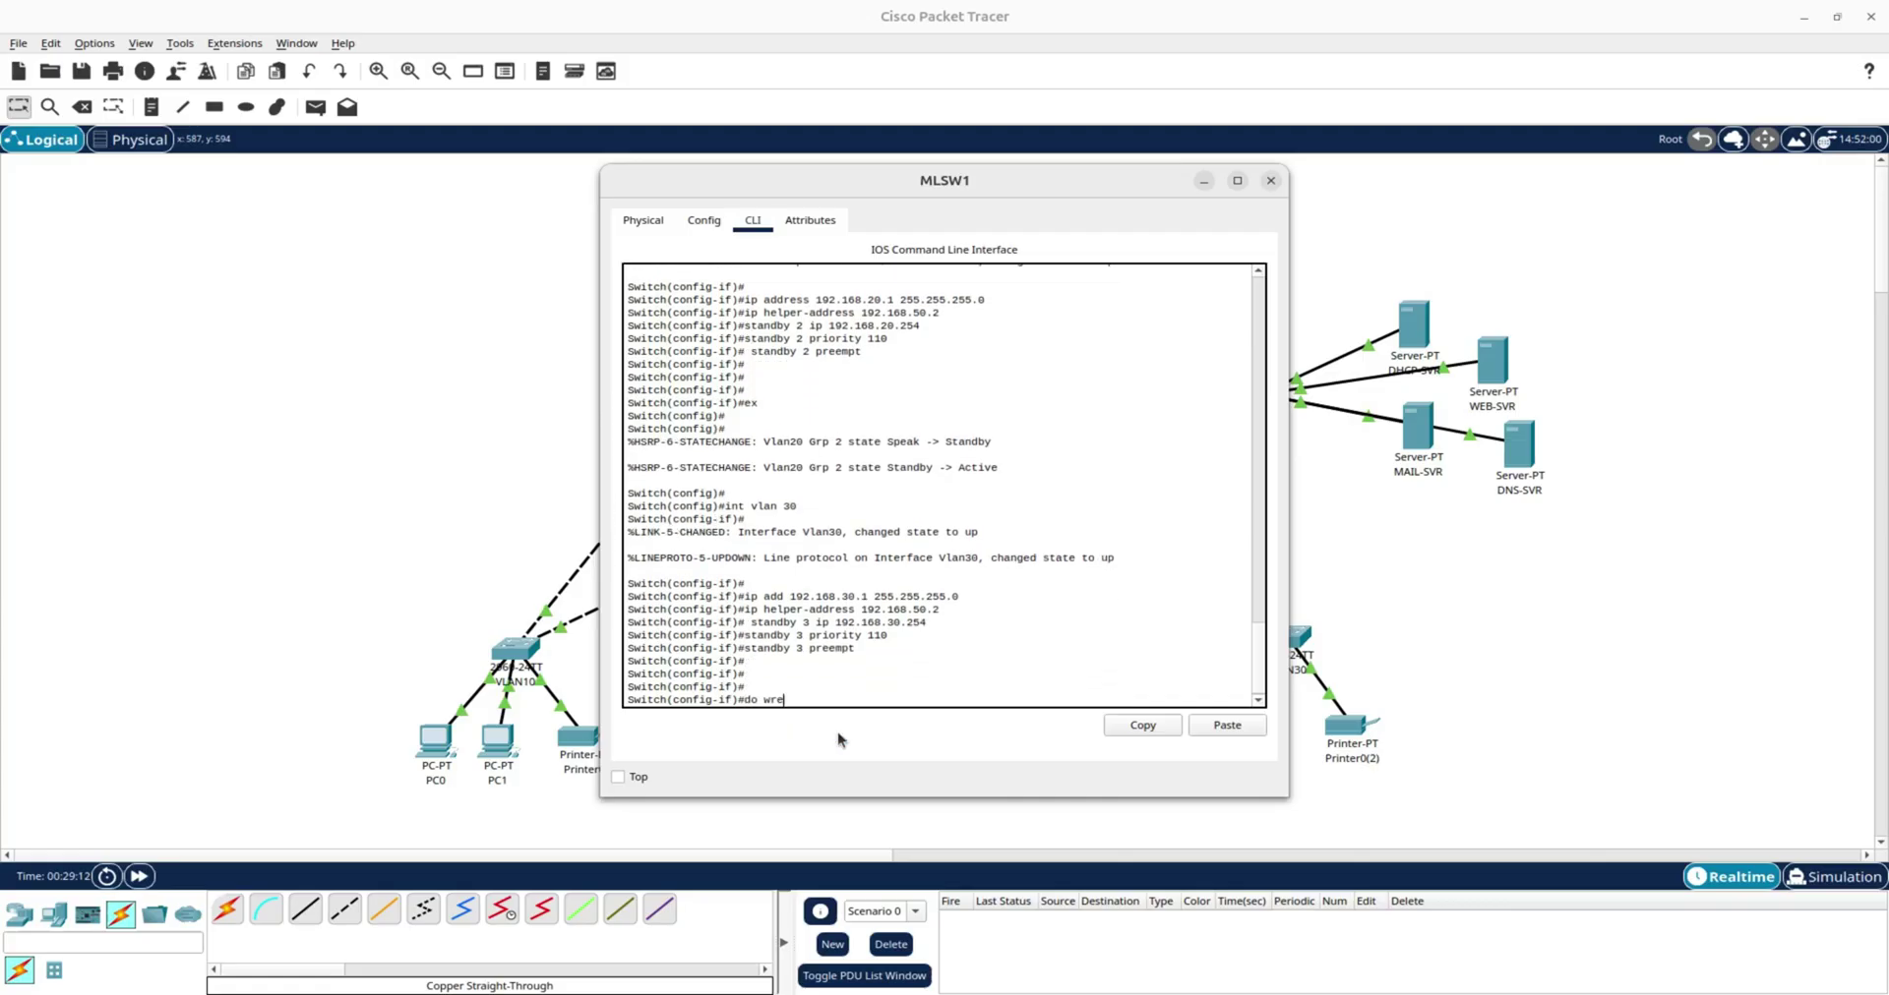
key(BackSpace)
key(Return)
key(Return)
key(Return)
key(Return)
key(Return)
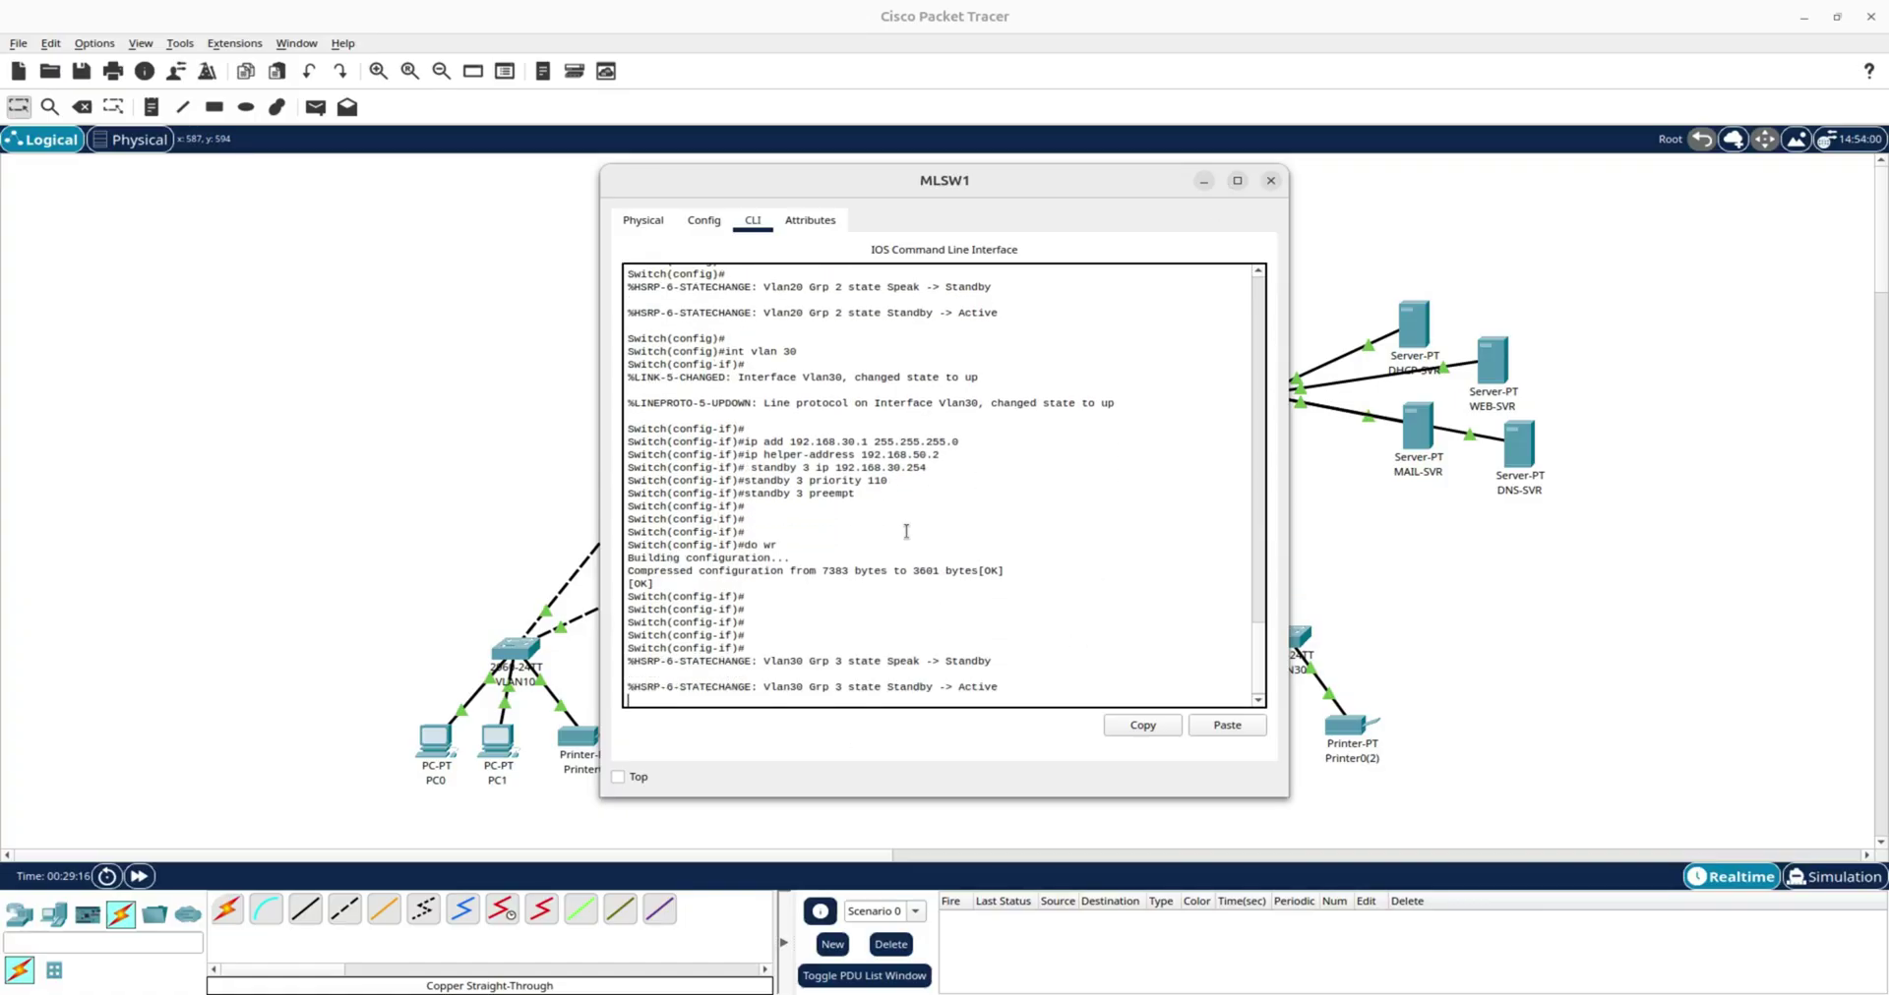
scroll(1011, 421, up, 4)
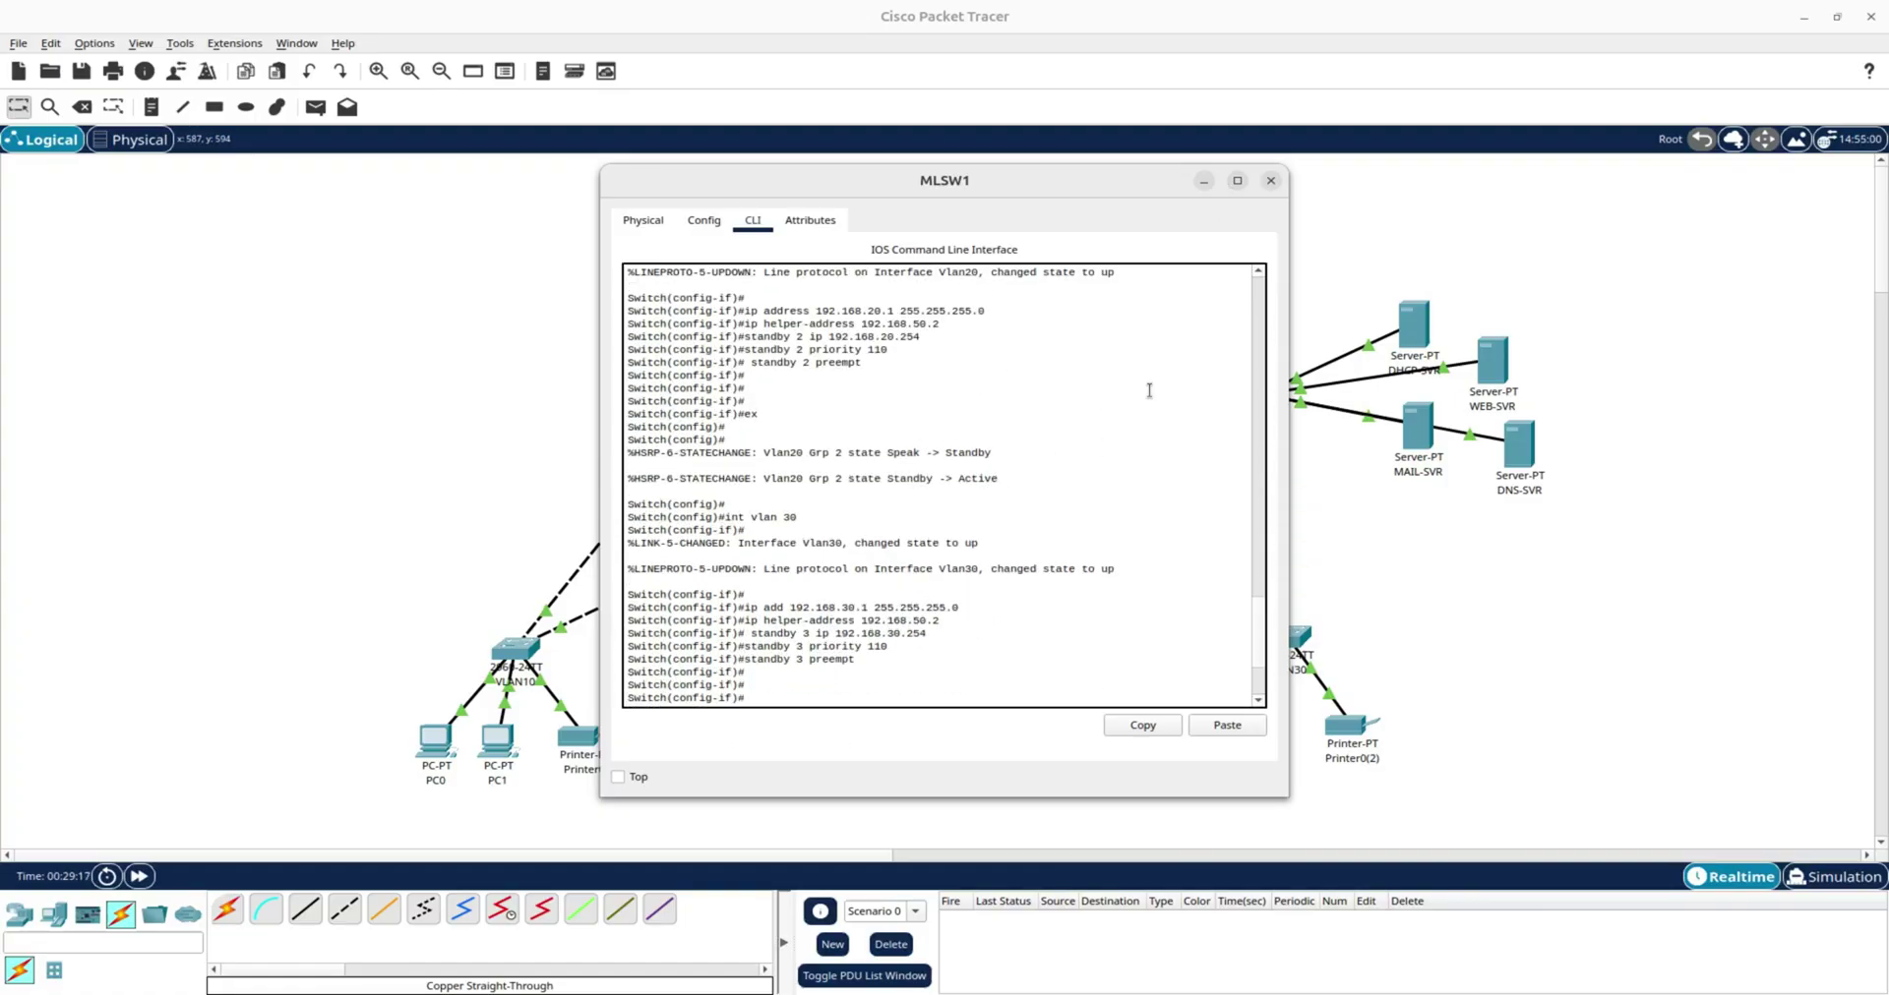
click(1271, 181)
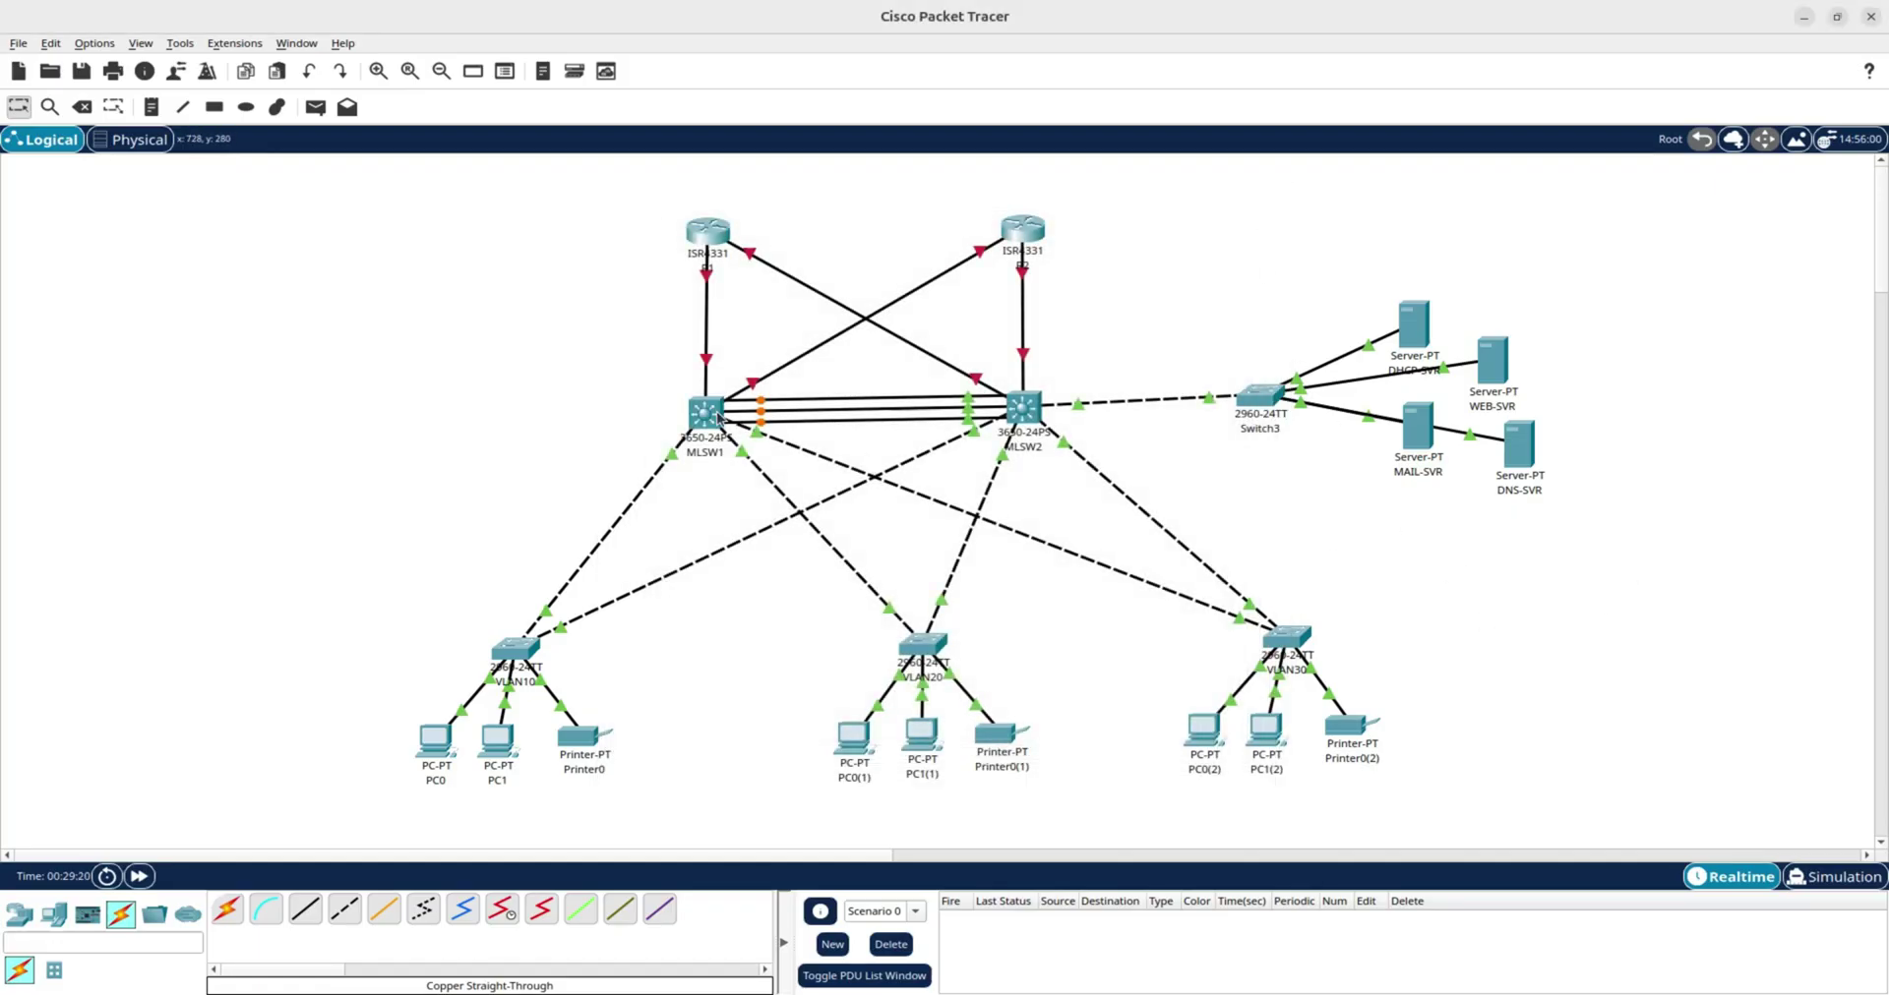
Switch to the text editor, replace the draft with VLAN 10, 20 and 30 interface commands using .2 addresses and standby priority 100, and copy them.
mouse_move(718, 418)
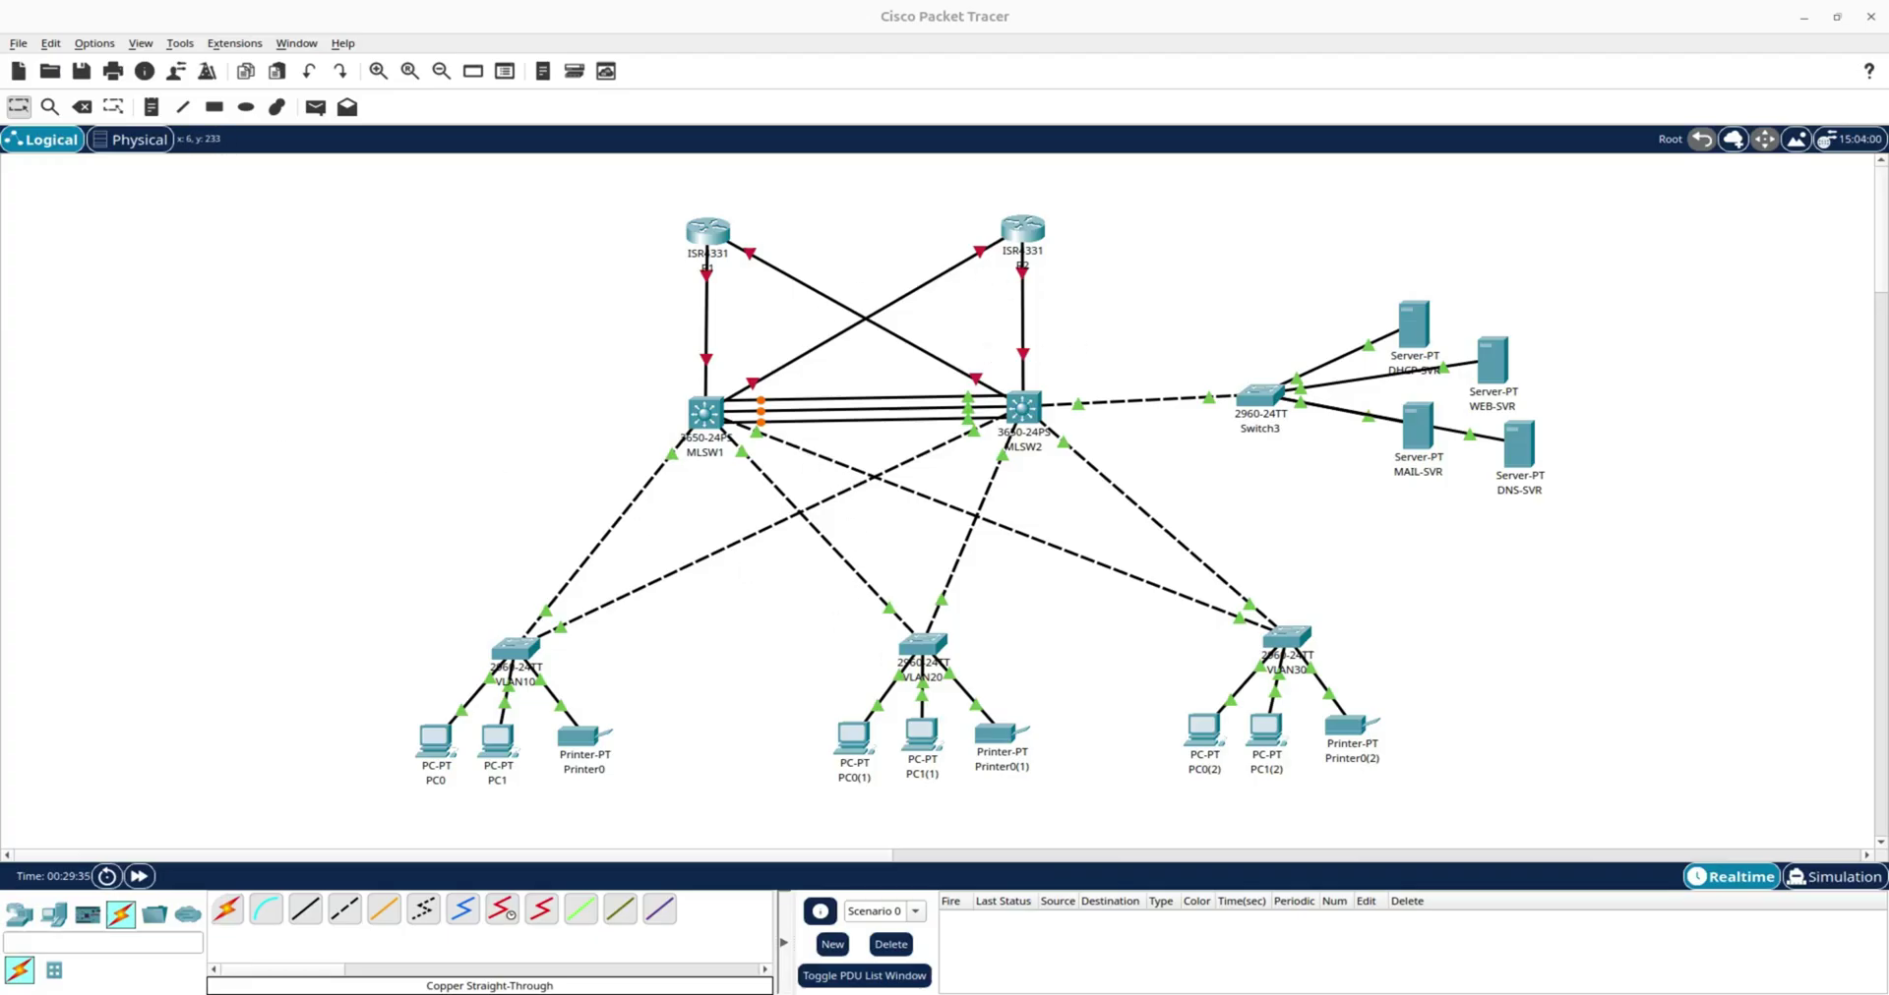
key(alt+Tab)
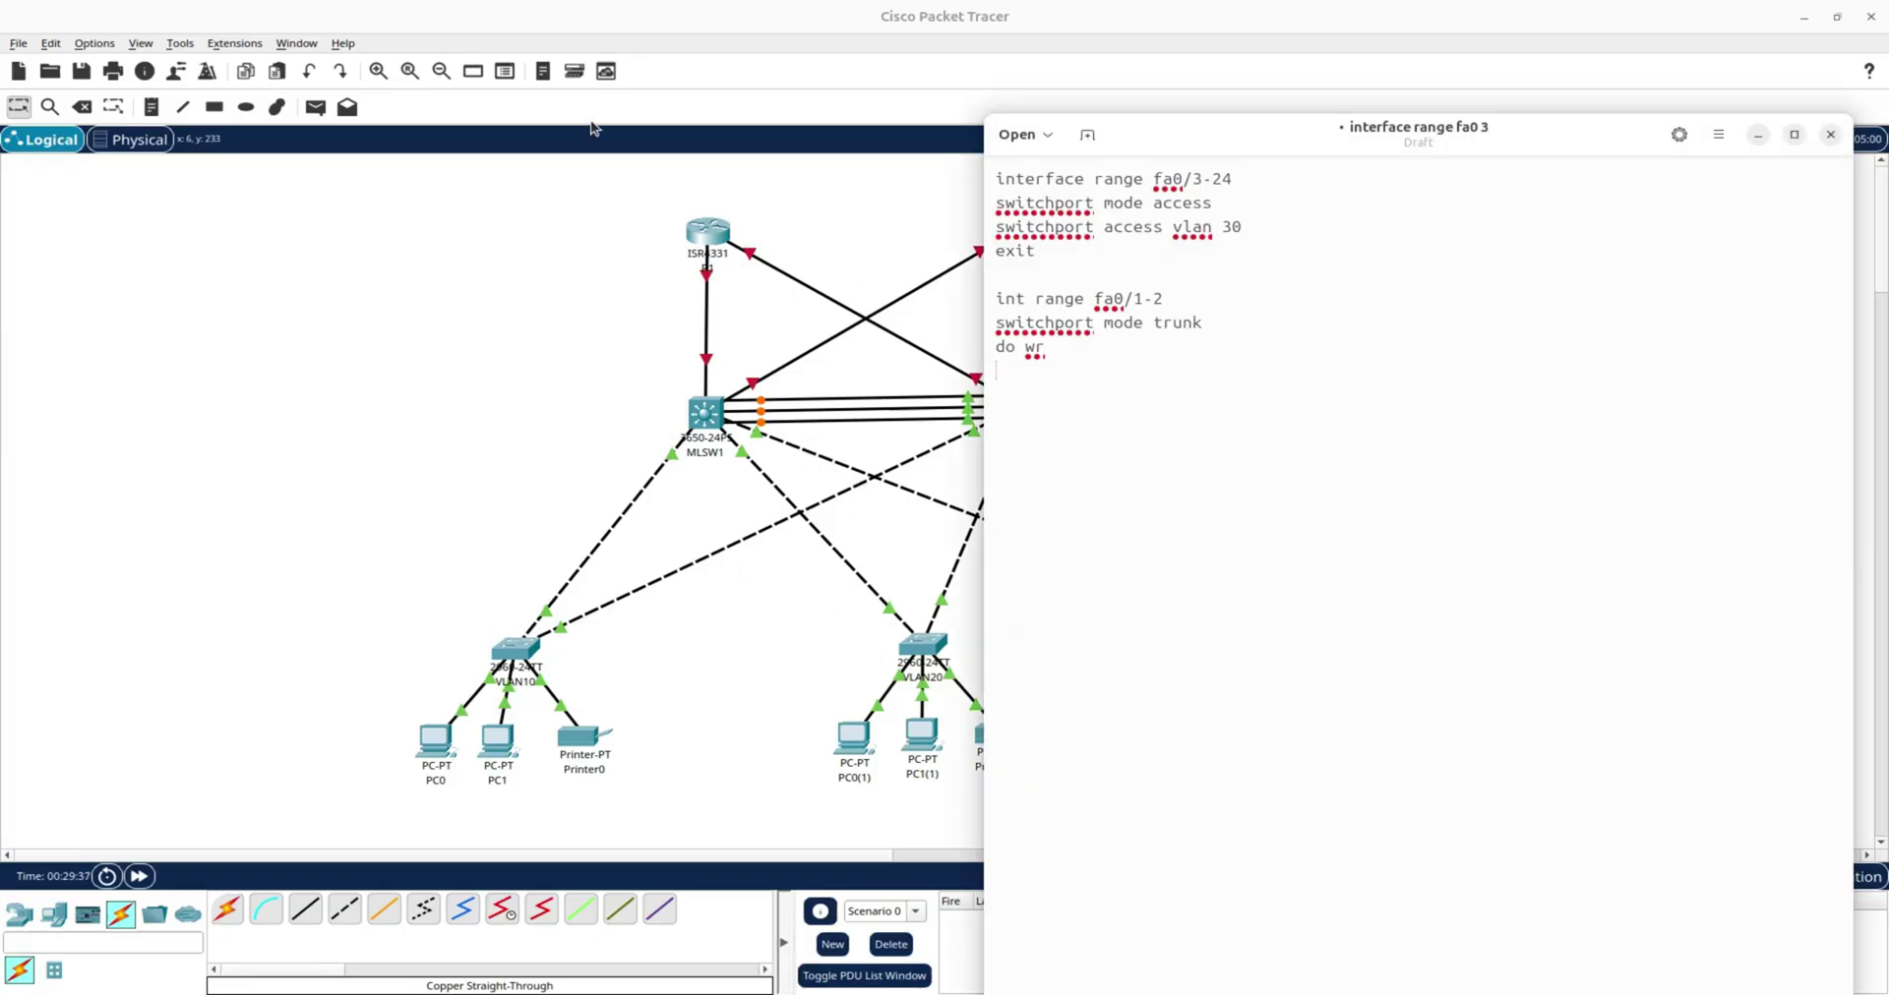
drag(1075, 380, 971, 175)
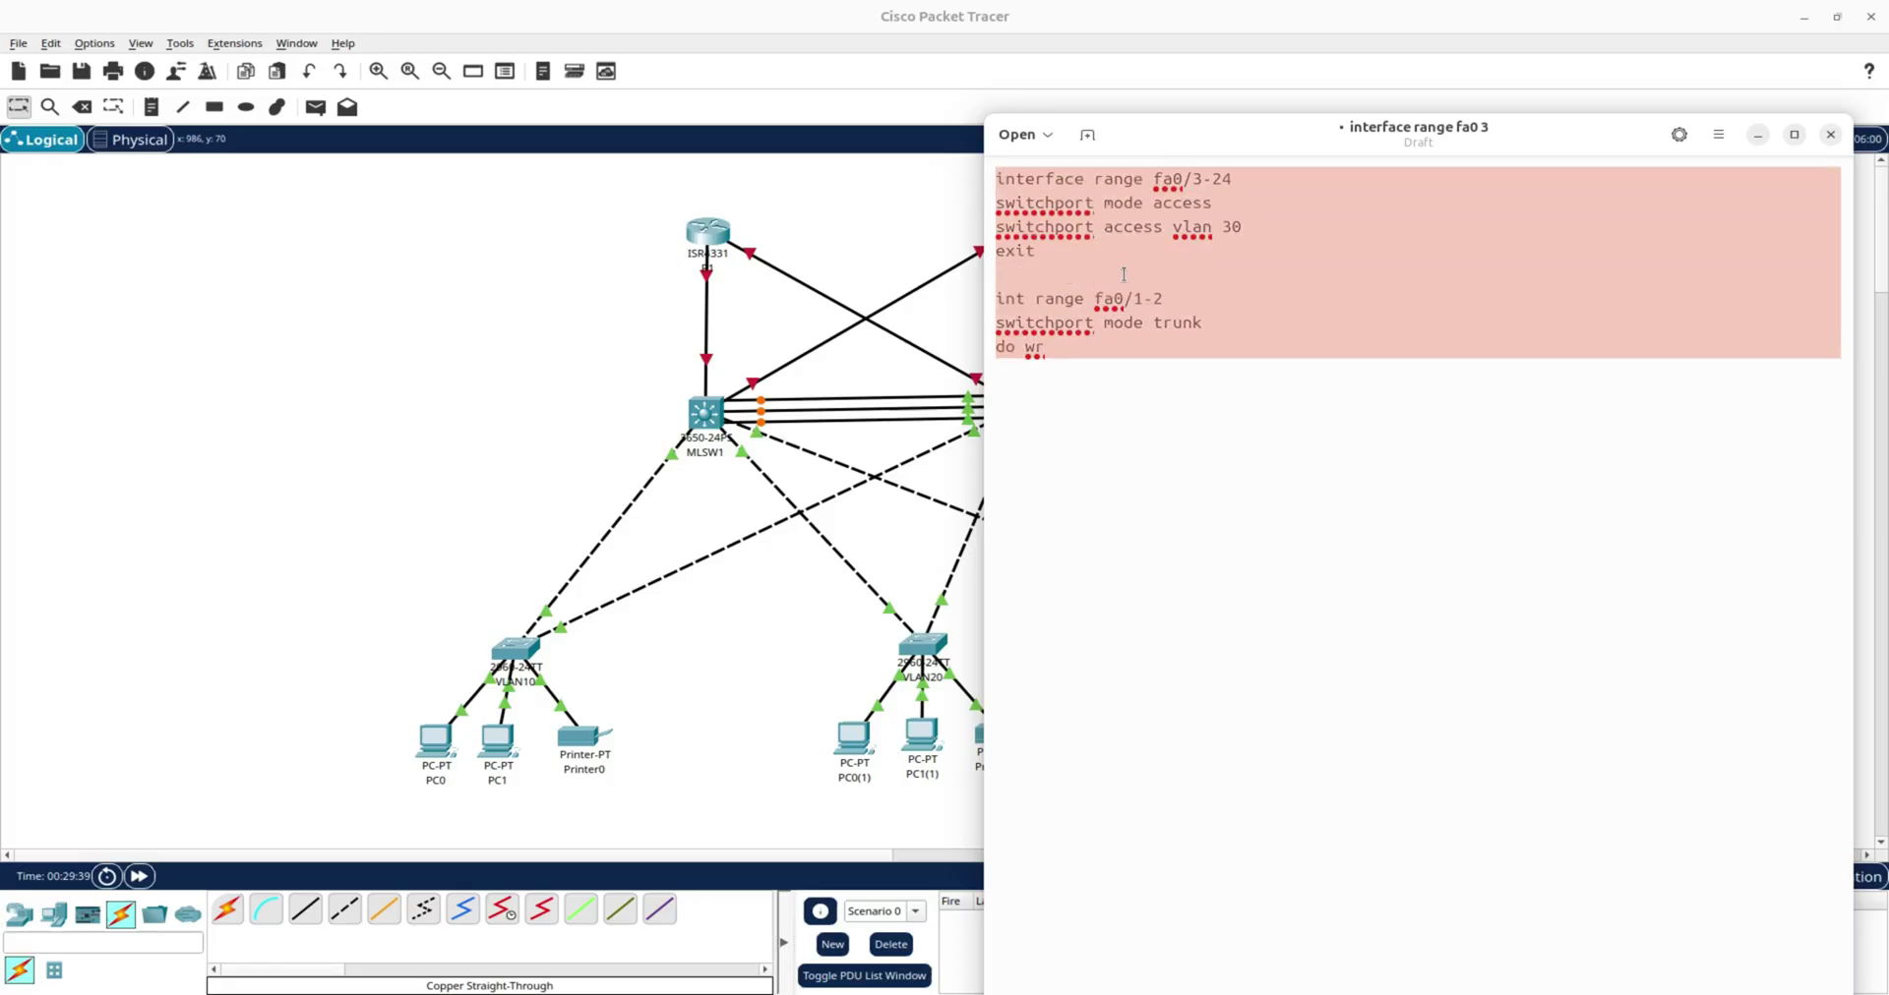
text(interface vlan 10  ip address 192.168.10.2 255.255.255.0  standby 1 ip 192.168.10.254  standby 1 priority 100  interface vlan 20  ip address 192.168.20.2 255.255.255.0  standby 2 ip 192.168.20.254  standby 2 priority 100  interface vlan 30  ip address 192.168.30.2 255.255.255.0  standby 3 ip 192.168.30.254  standby 3 priority 100)
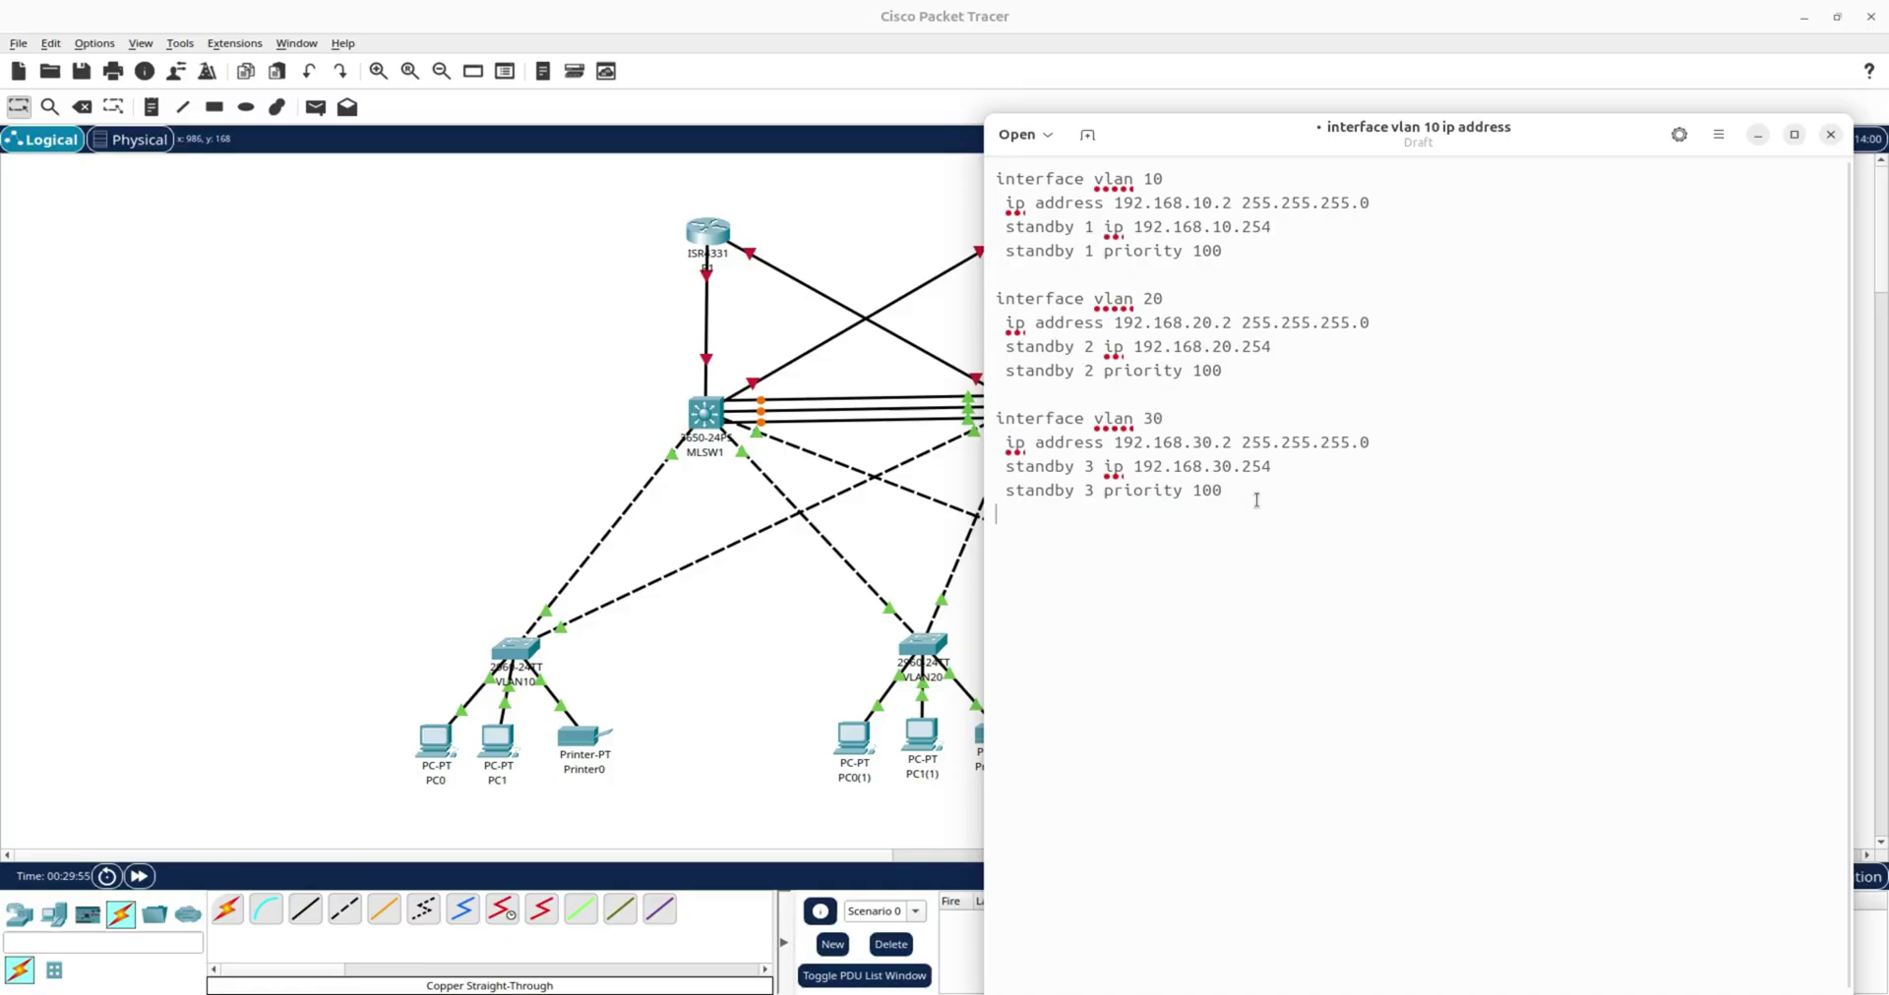
drag(1229, 492, 993, 172)
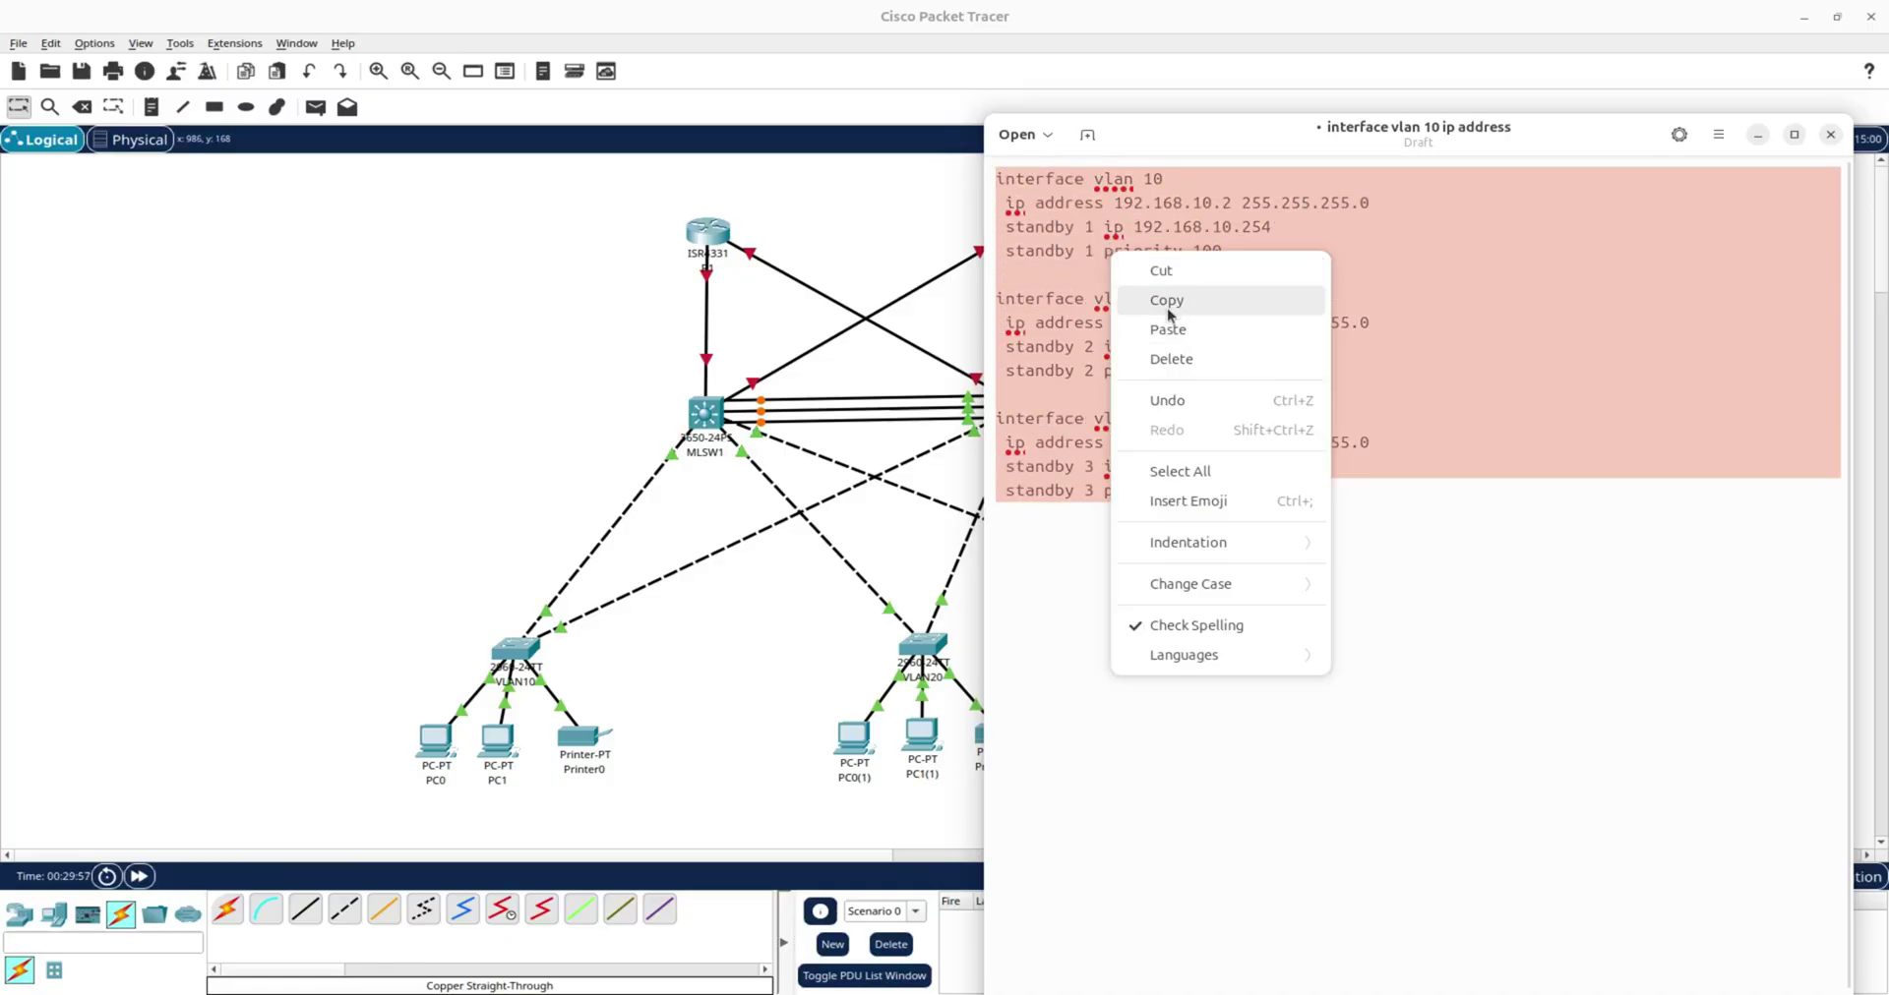
click(1155, 307)
click(935, 223)
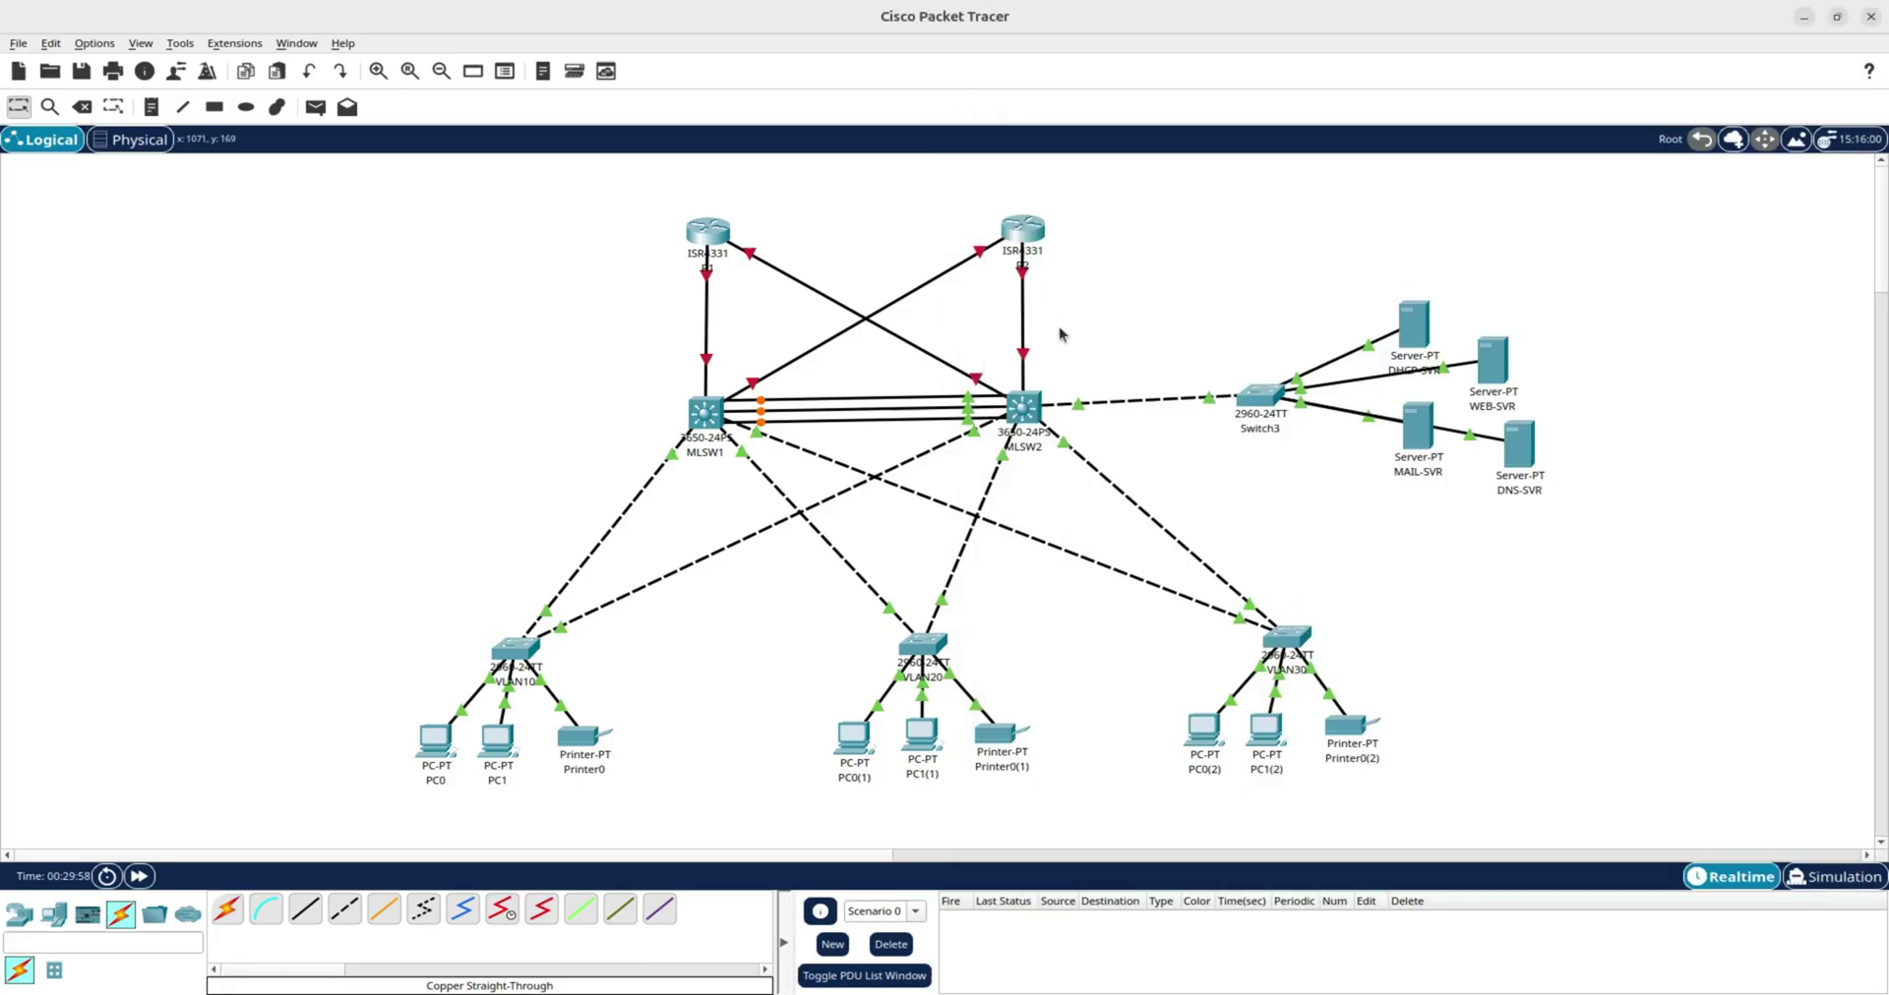
Open MLSW2, get past the initial configuration dialog and bring its command line to global configuration mode.
click(1023, 407)
click(1204, 679)
key(Return)
key(Return)
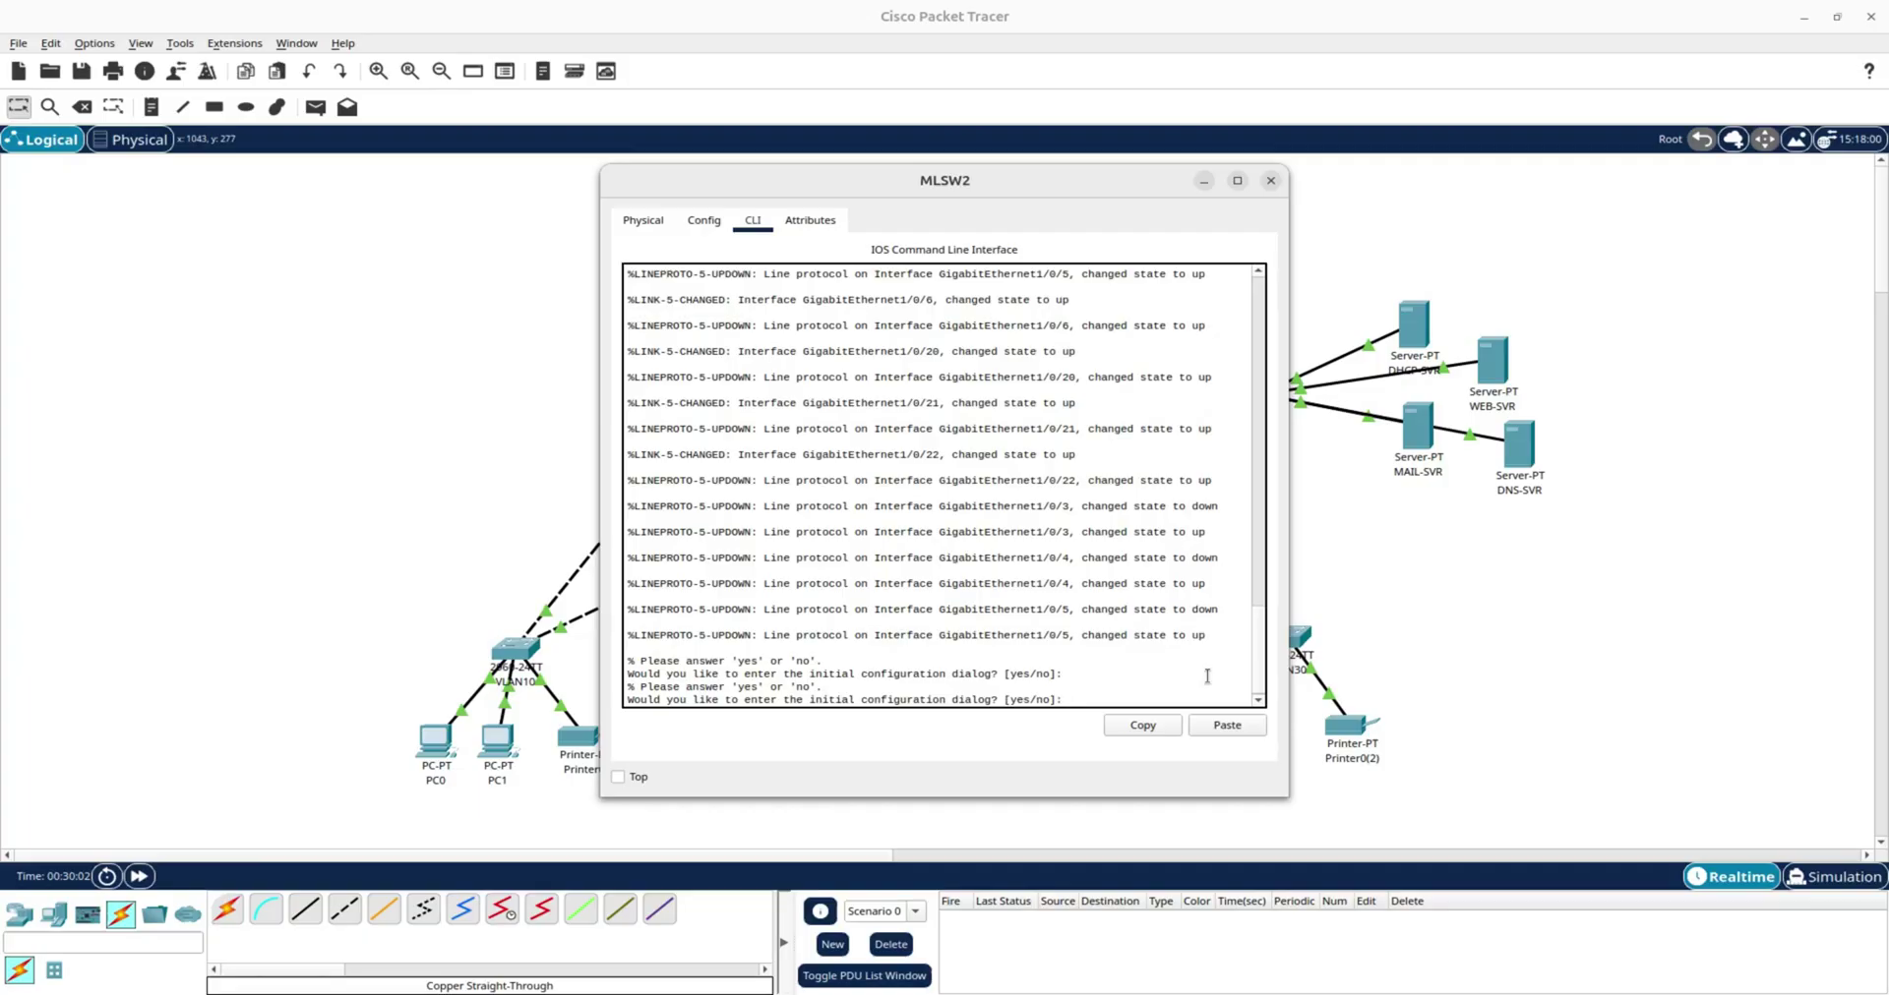
click(703, 220)
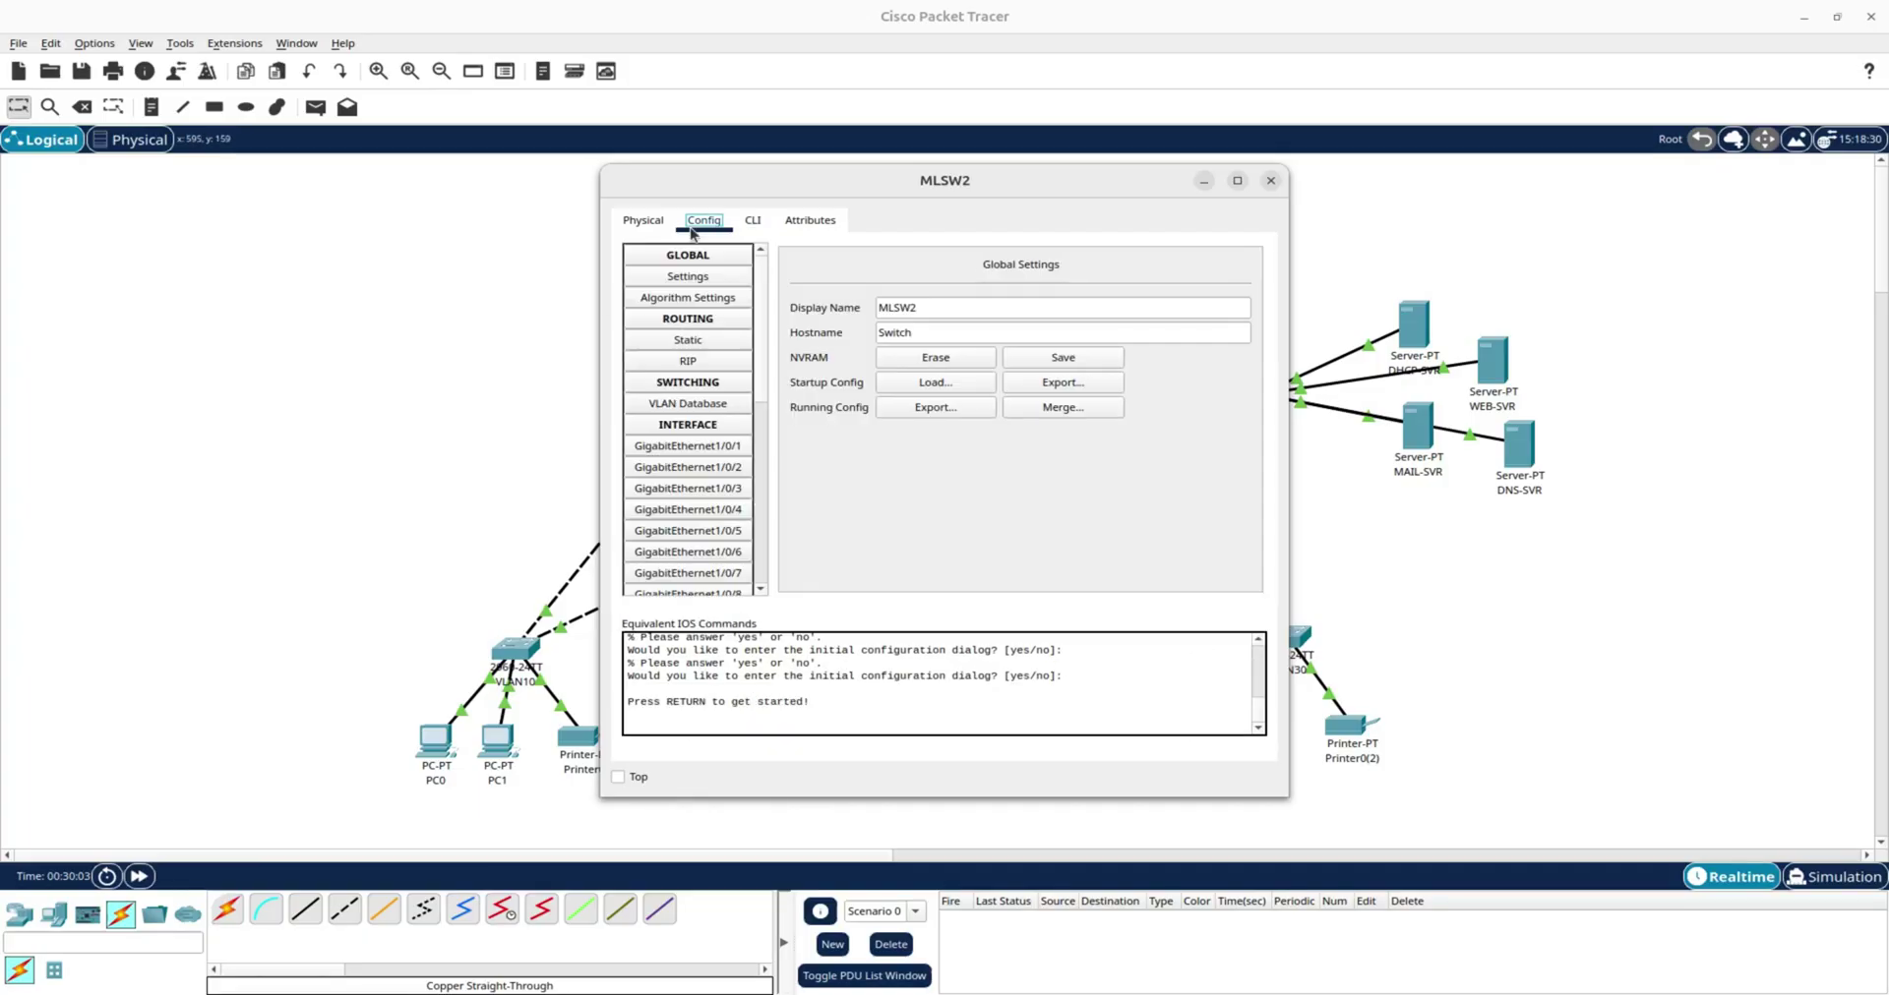
click(721, 456)
click(752, 220)
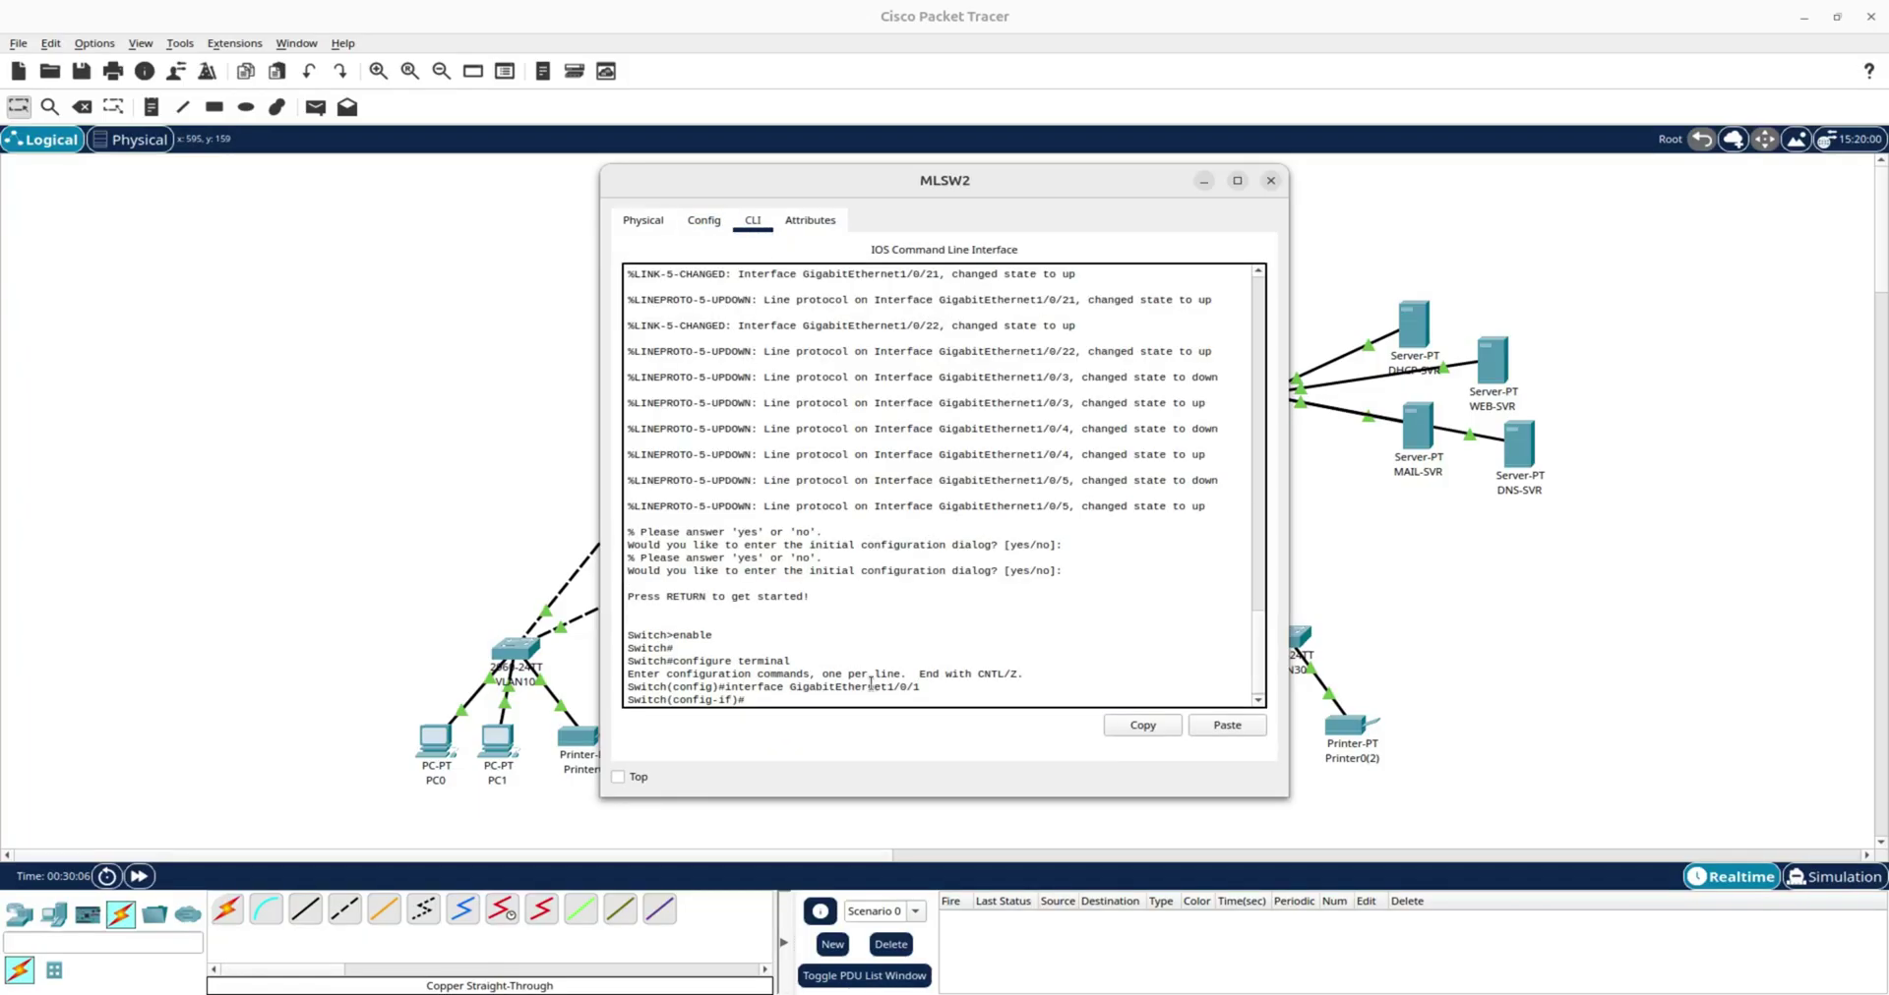
text(ex)
key(Return)
key(Return)
key(Return)
key(Return)
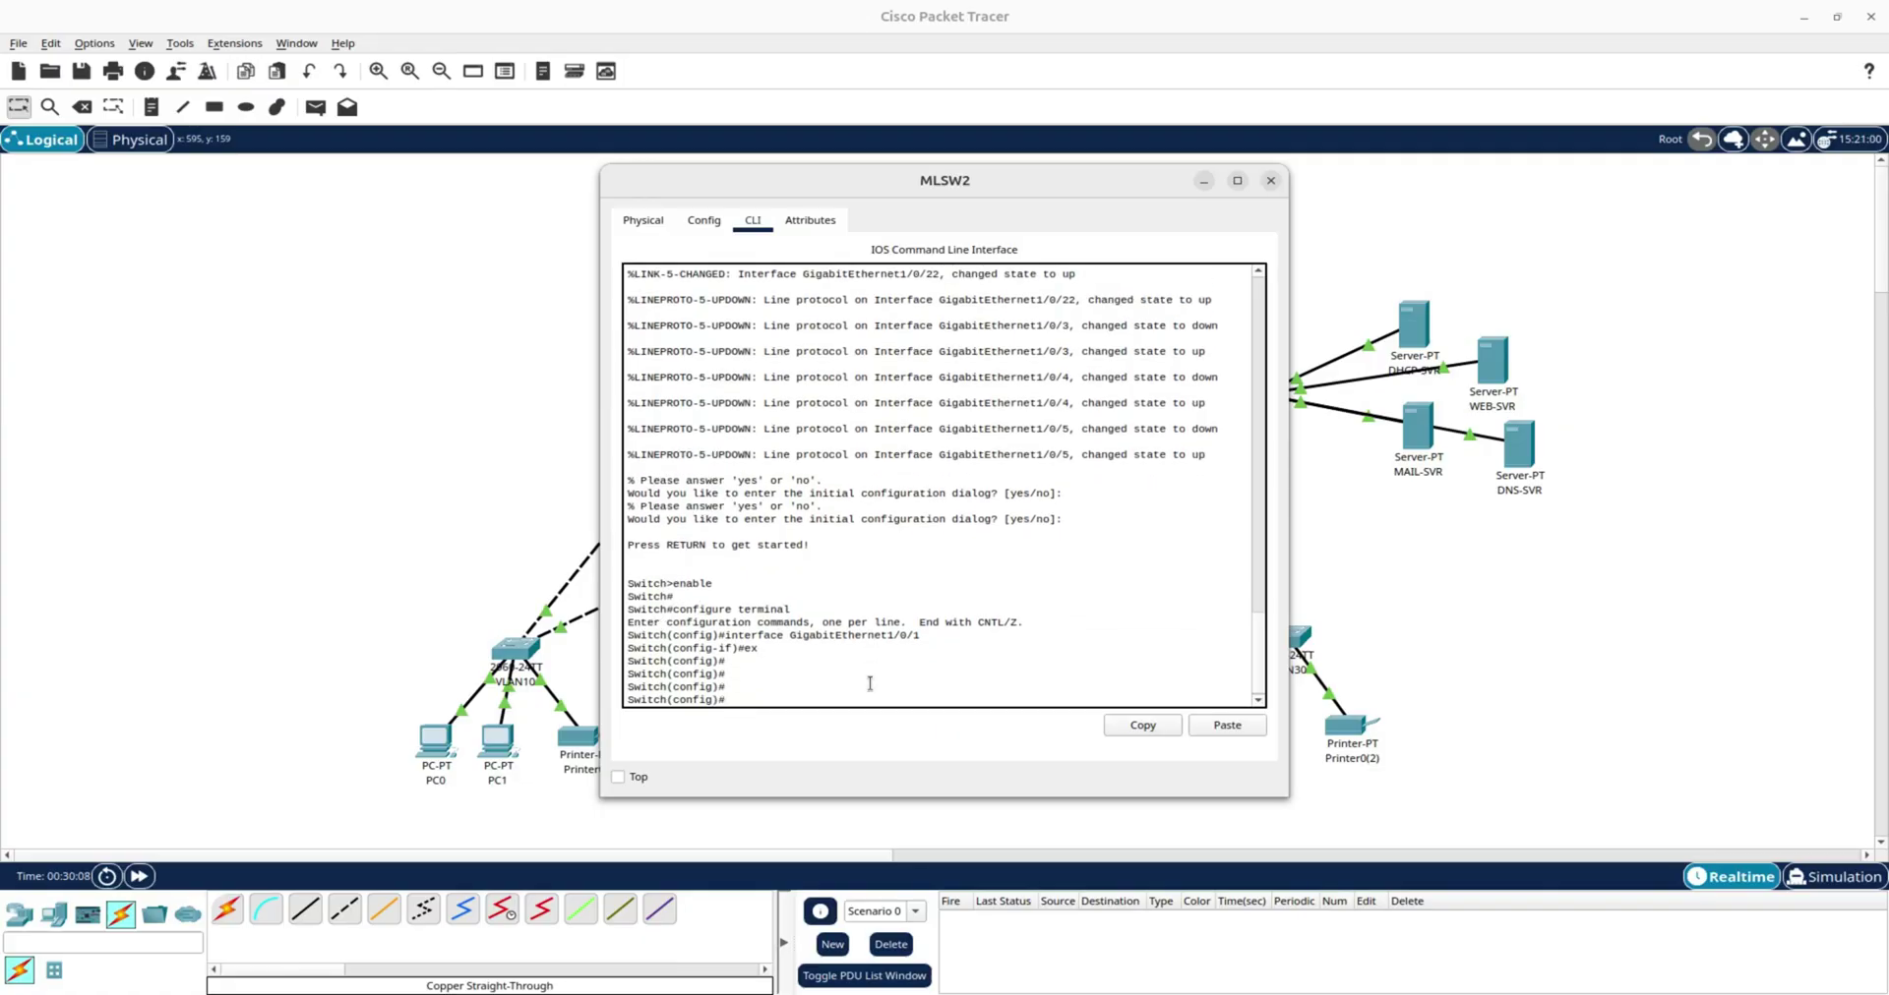
Paste the copied VLAN 10, 20 and 30 HSRP commands into MLSW2's command line and save the configuration with do wr.
right_click(818, 689)
click(876, 723)
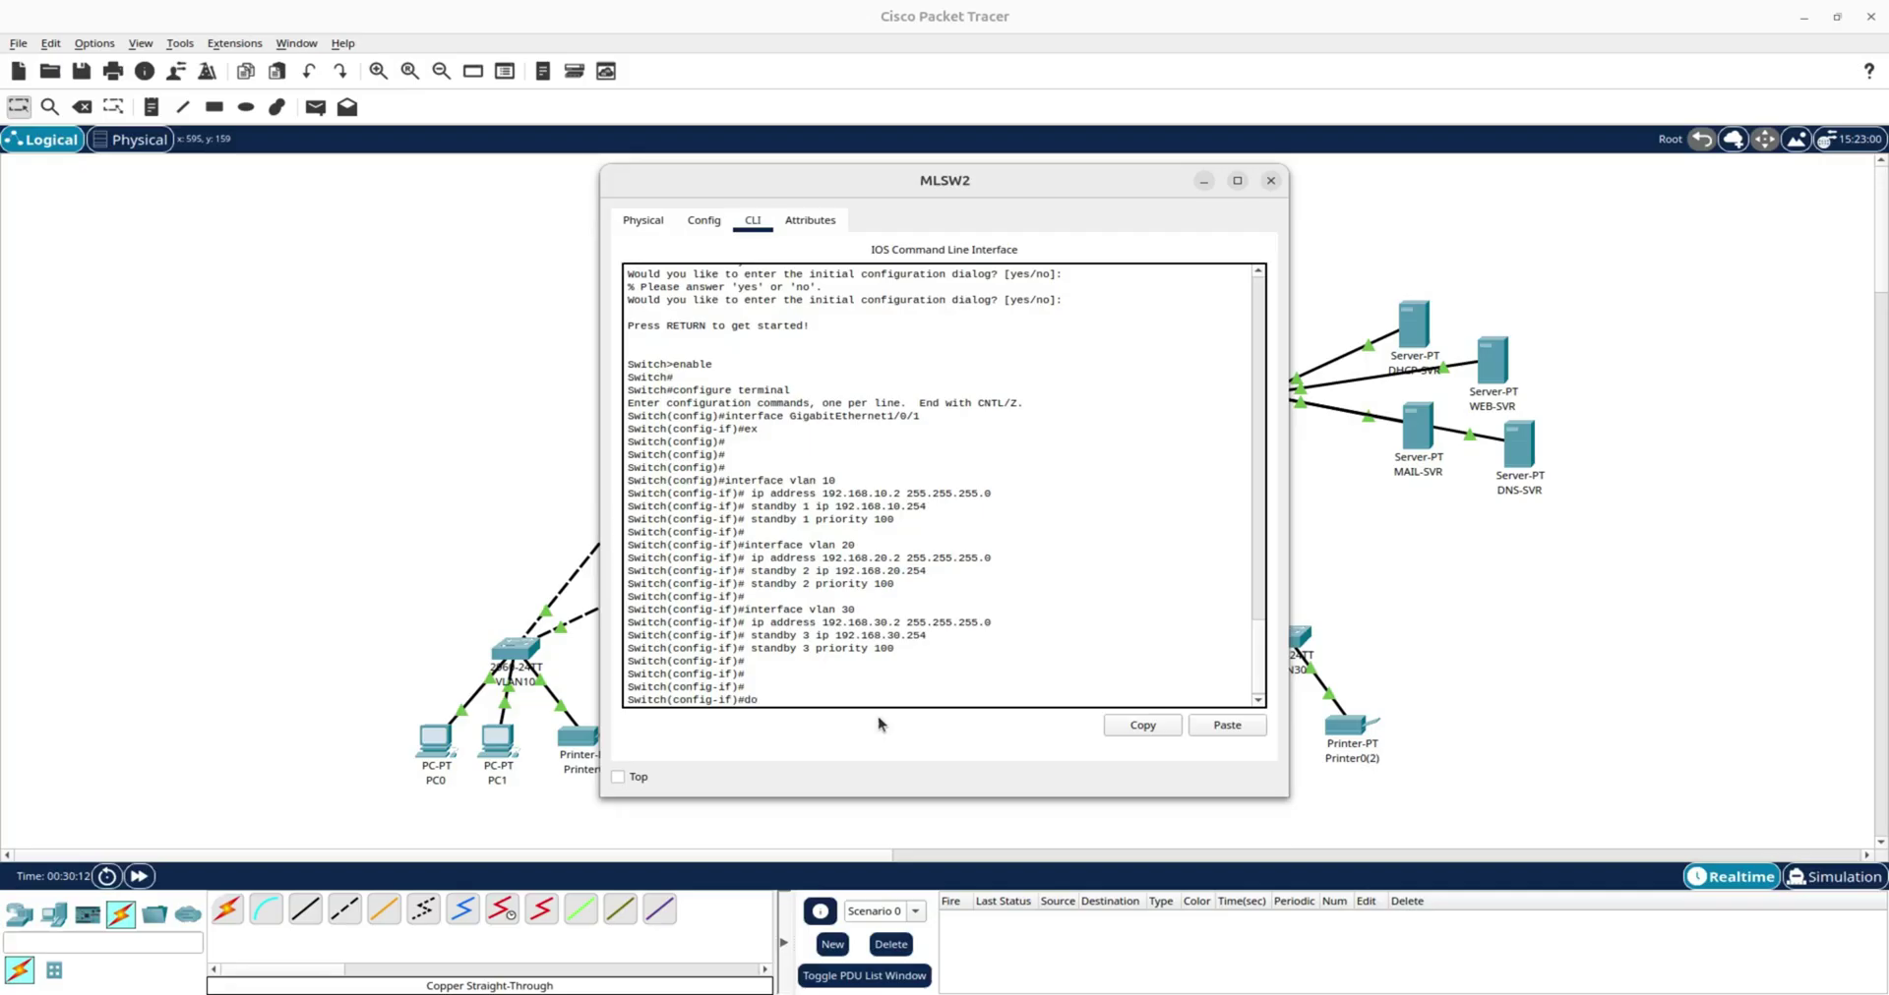
text(do wr)
key(Return)
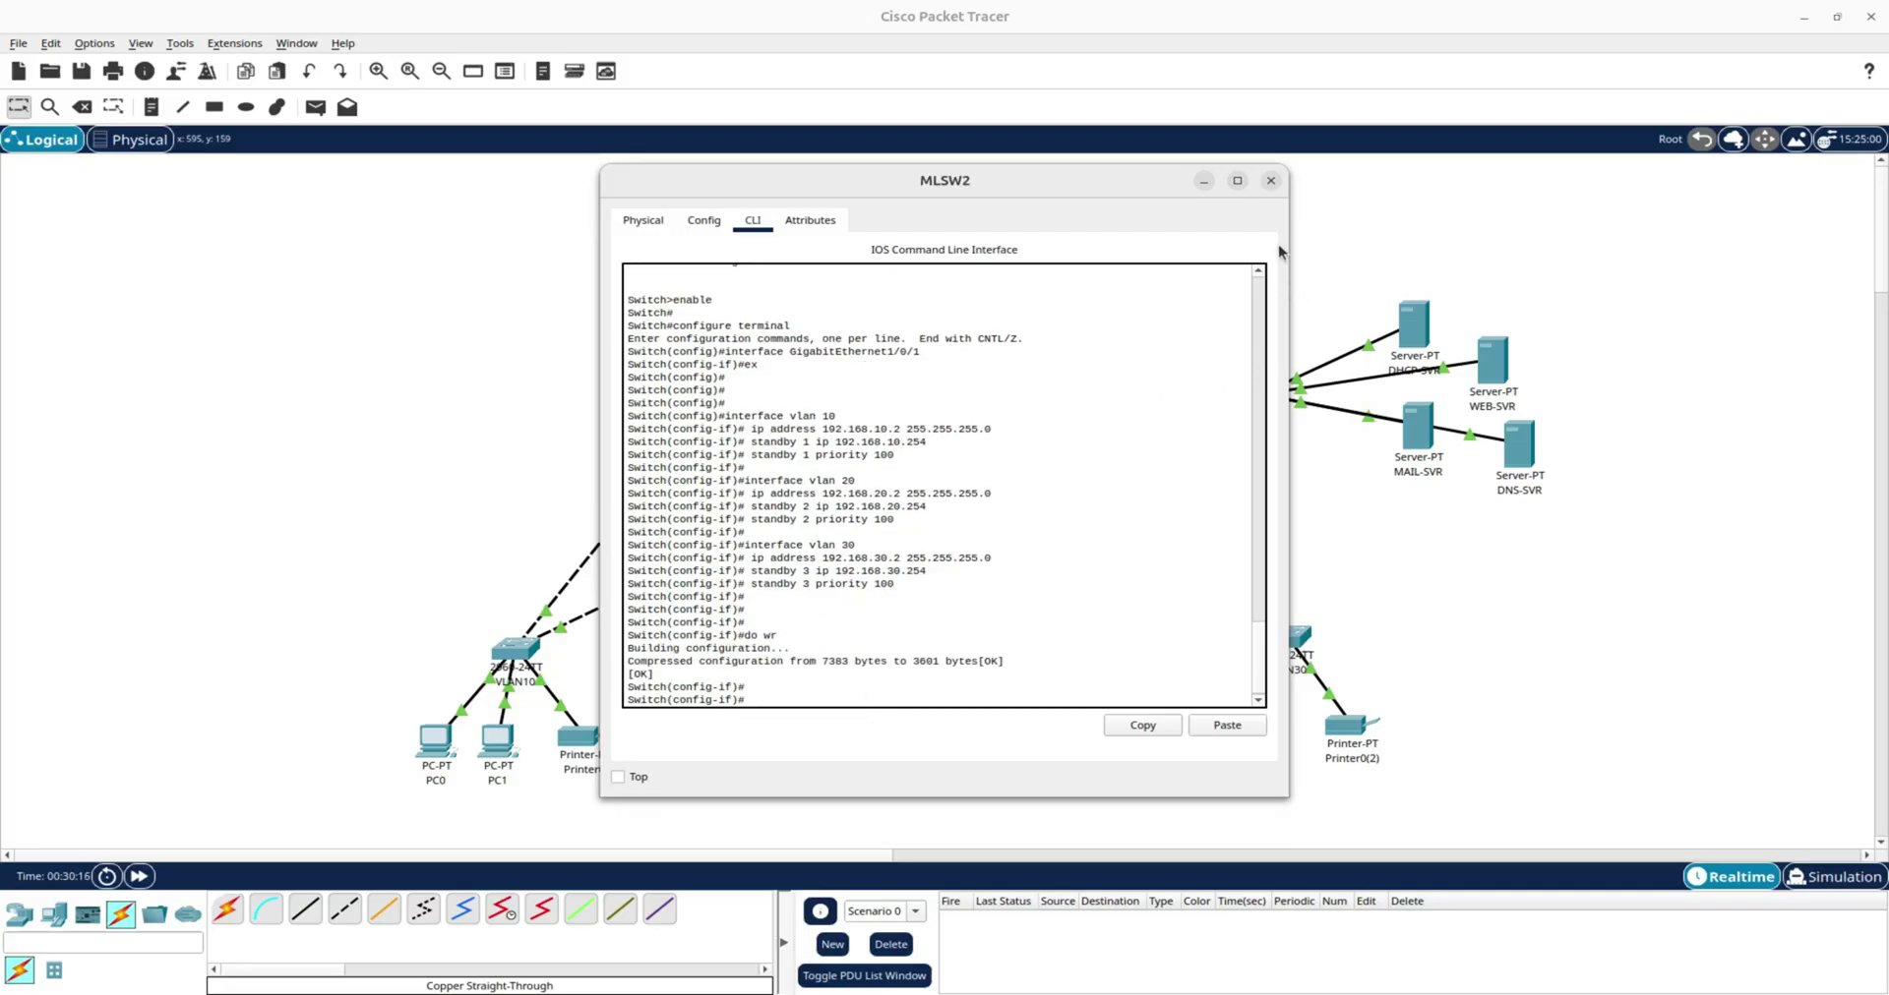
click(1271, 183)
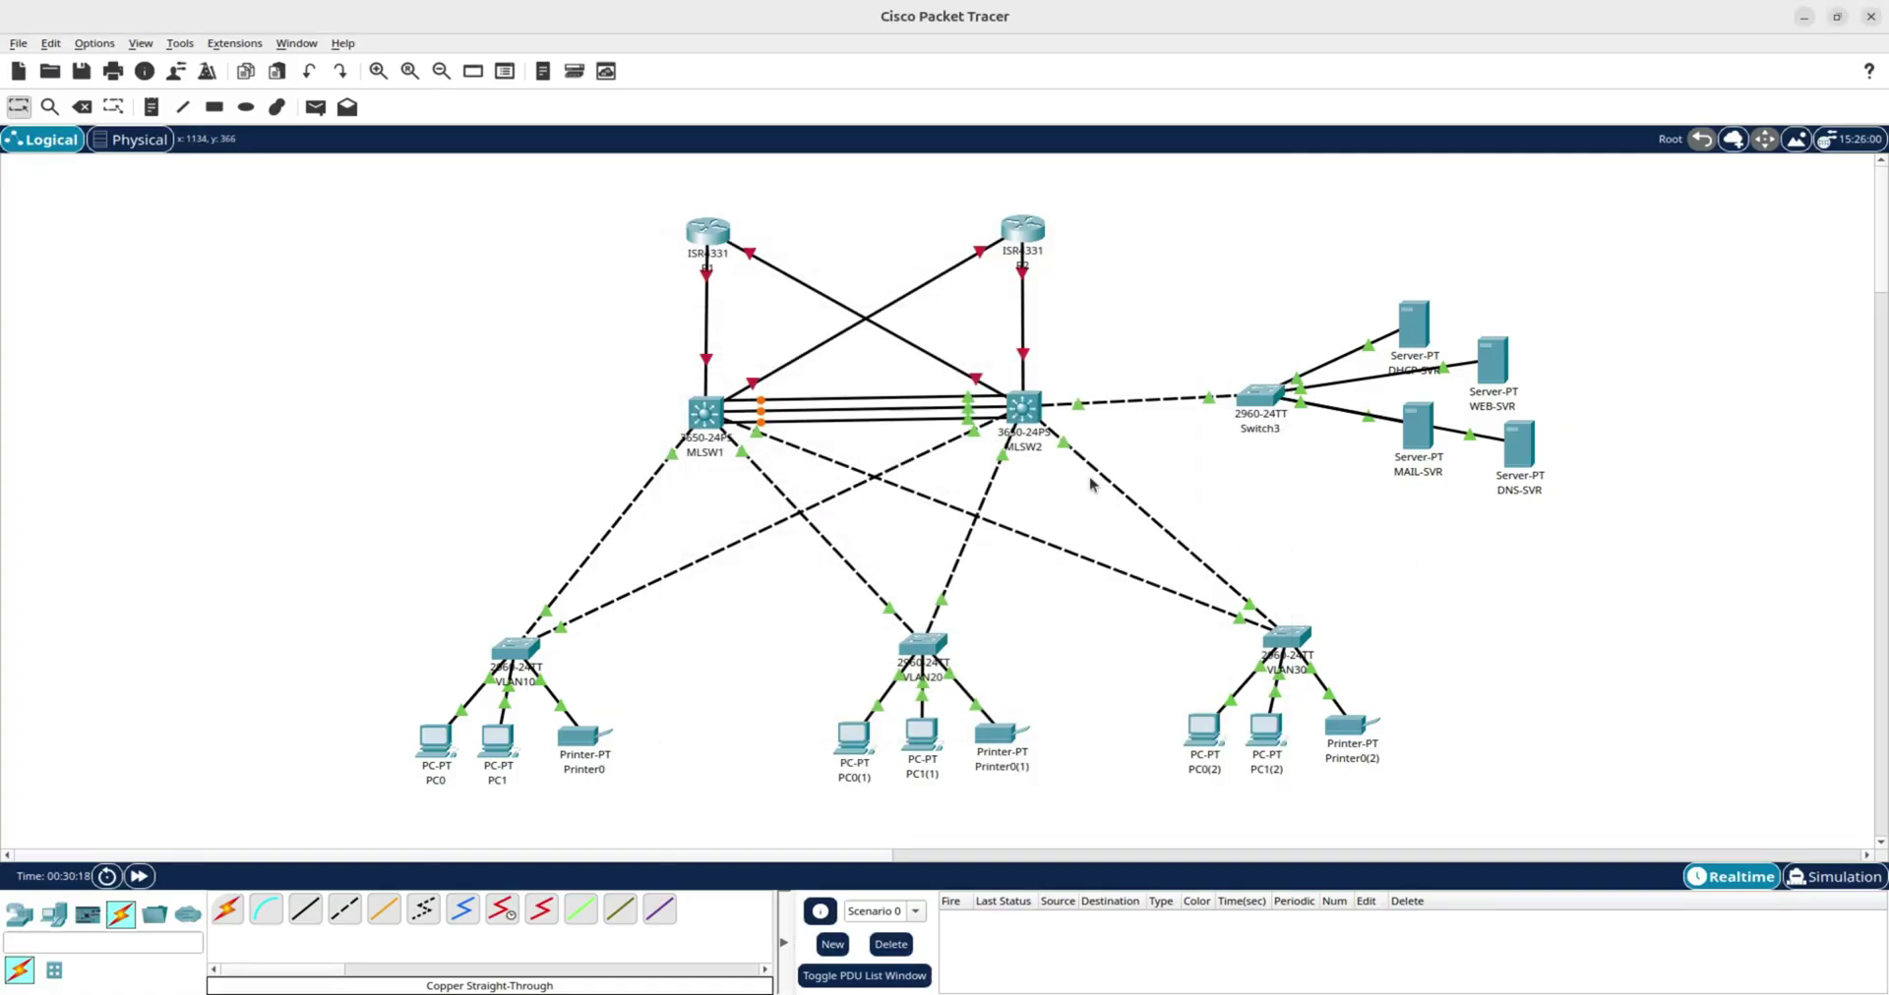
click(1028, 420)
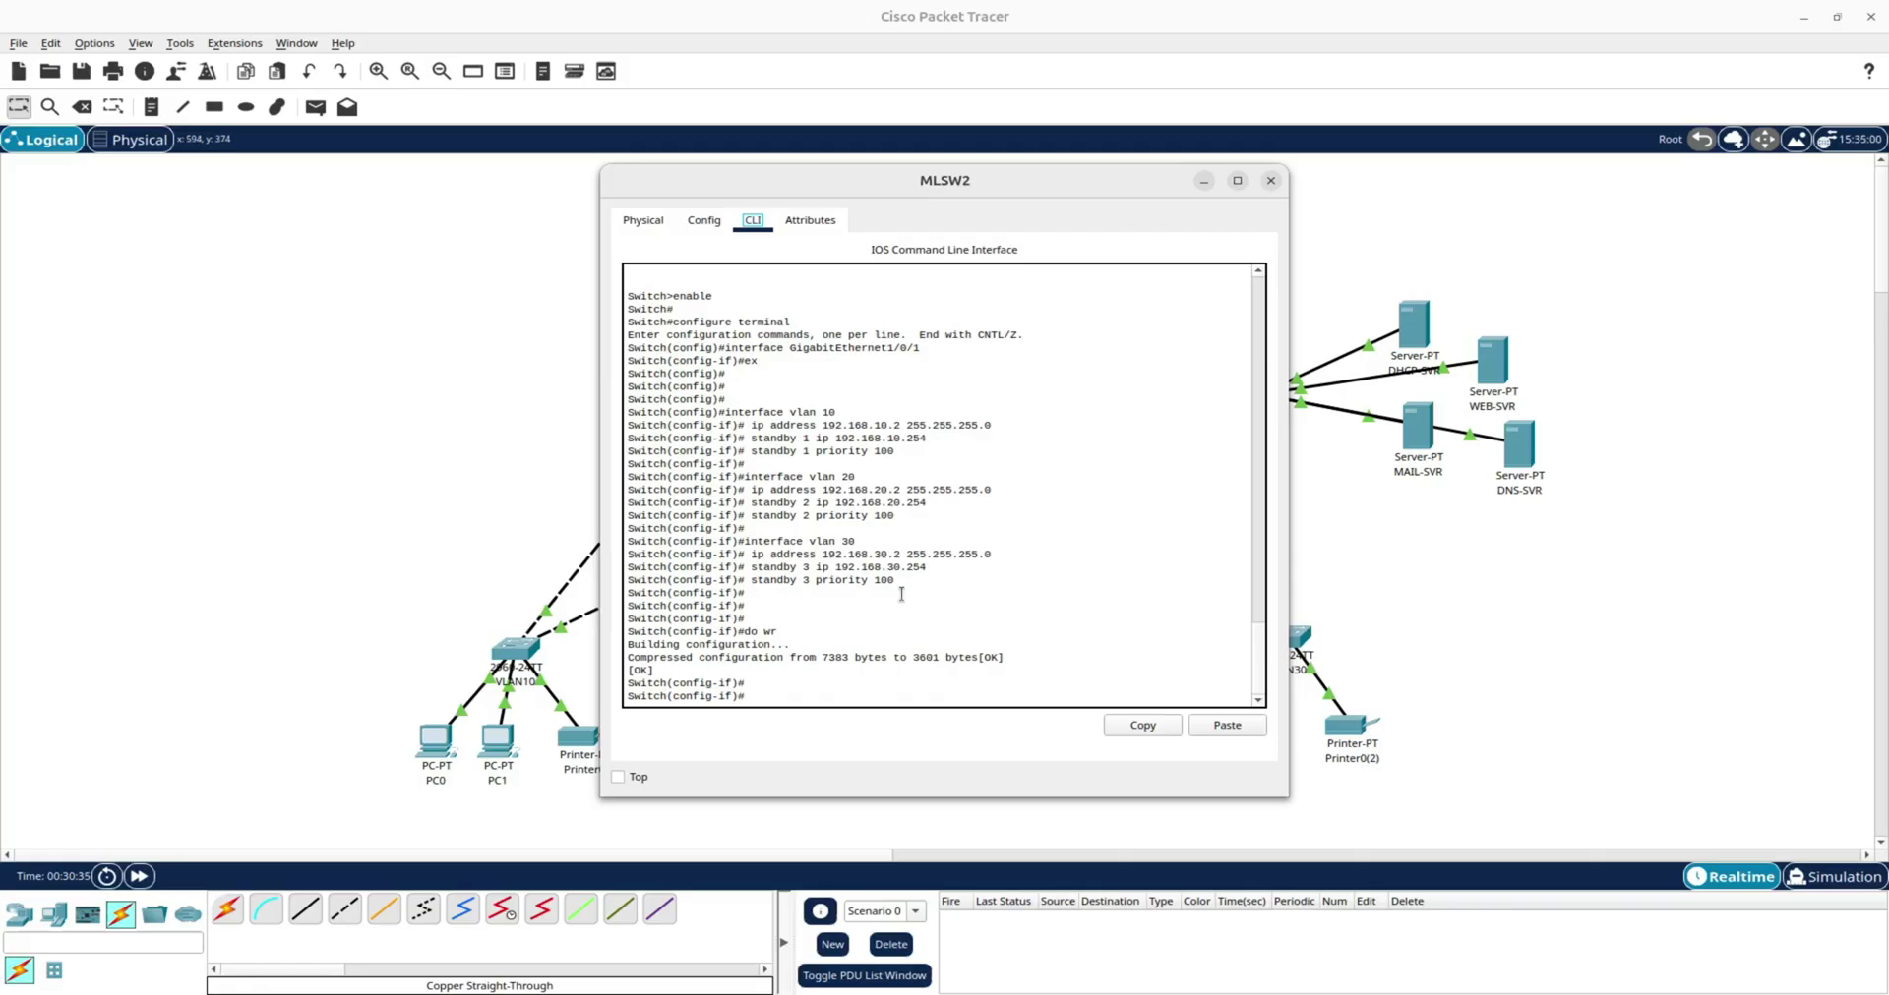
click(1270, 180)
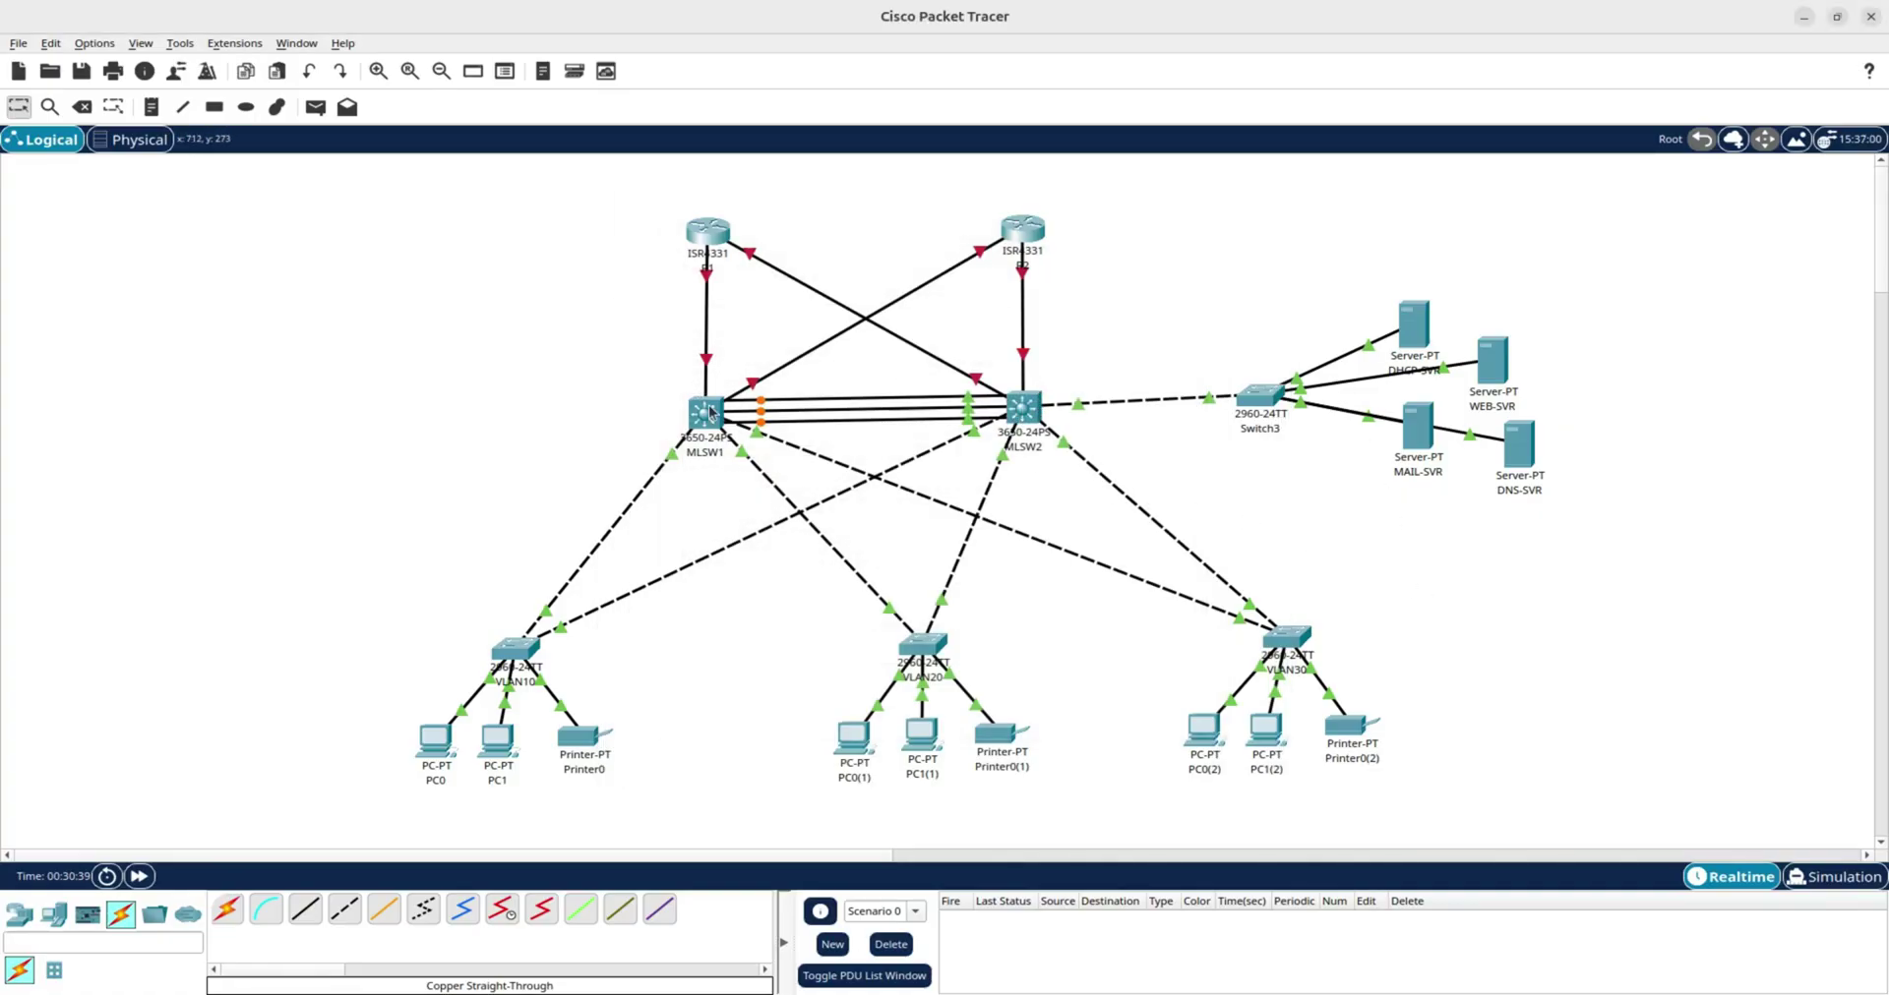
Reopen MLSW1 and return its command line to global configuration mode.
mouse_move(1023, 231)
mouse_move(706, 416)
click(710, 409)
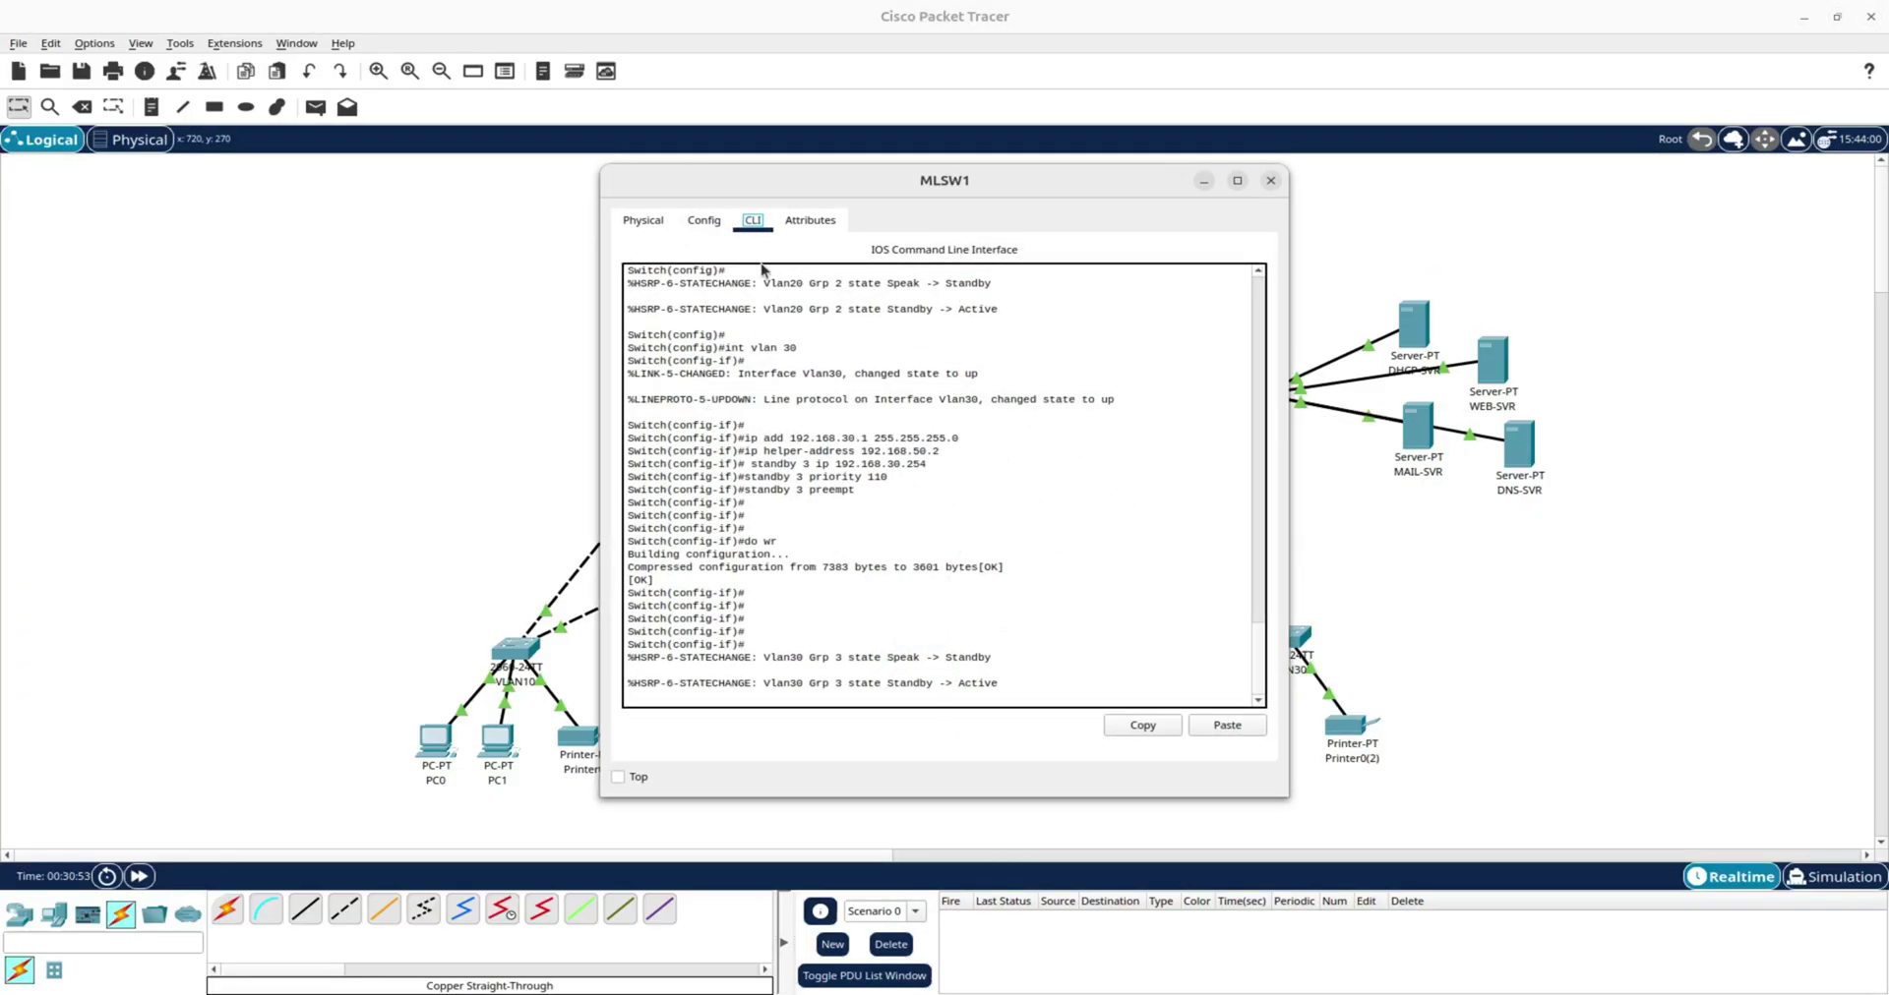
click(704, 221)
click(723, 450)
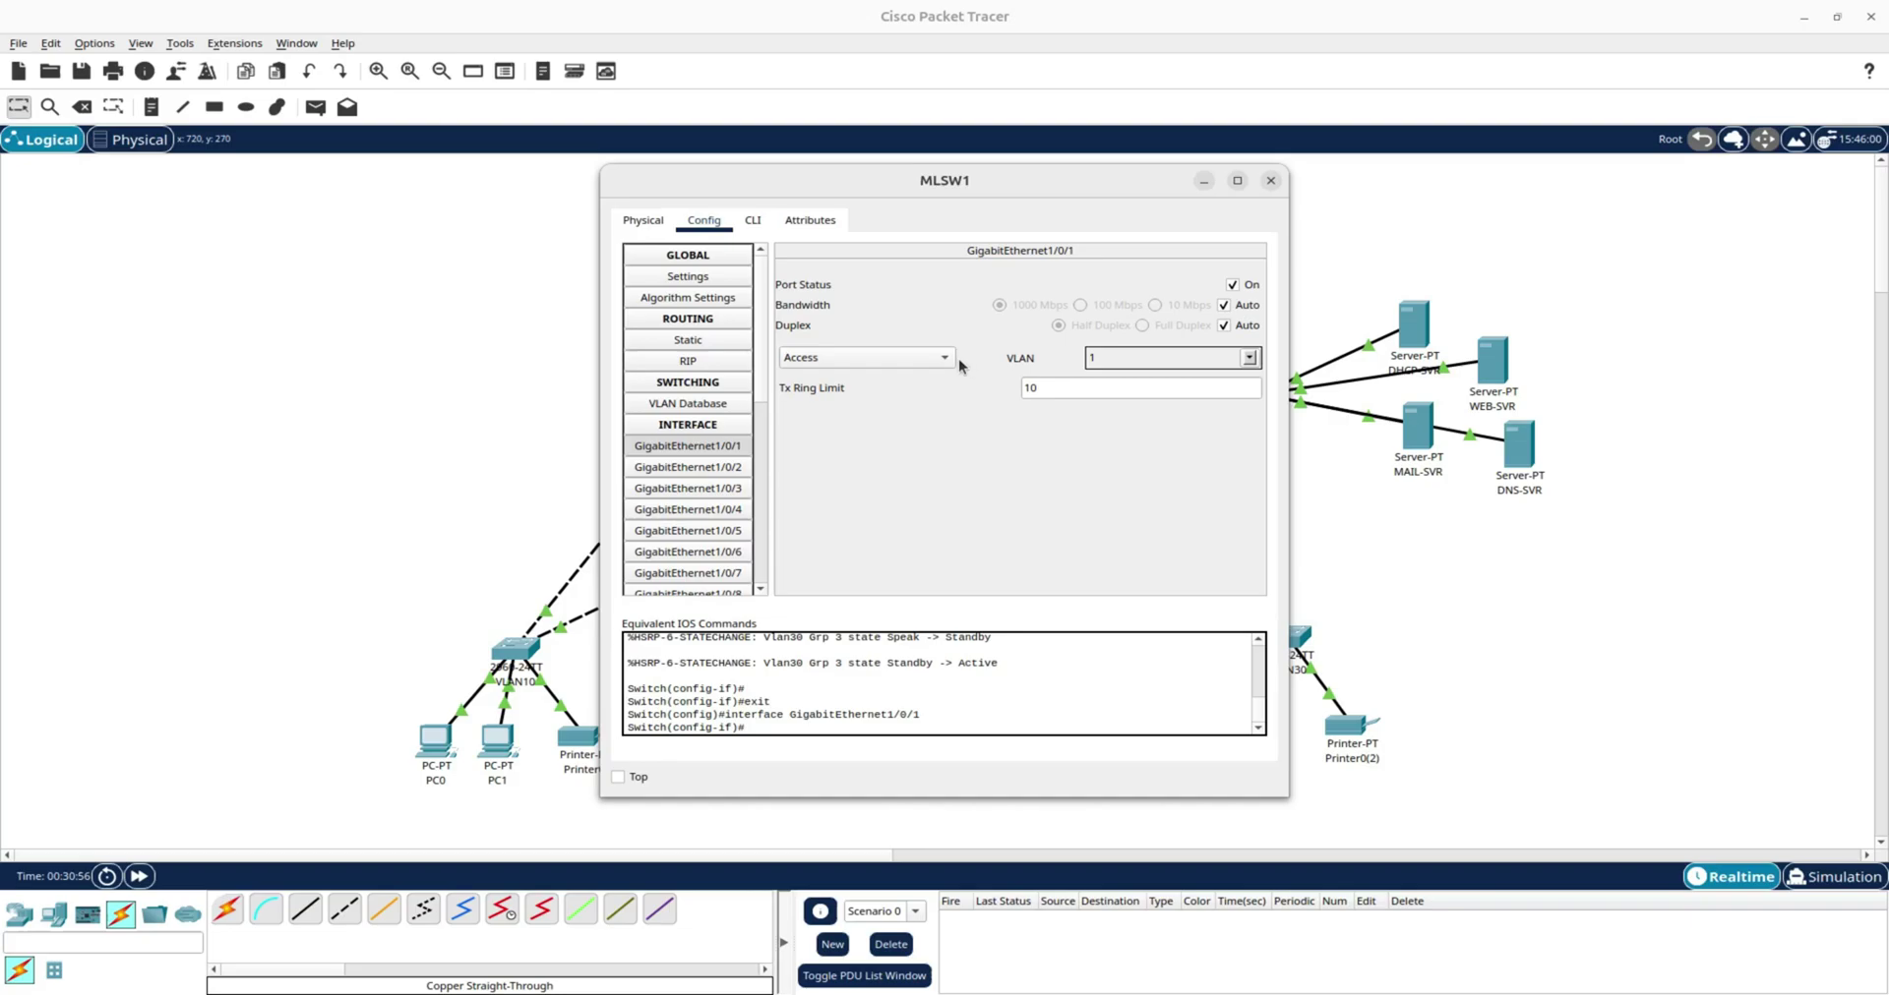
click(752, 221)
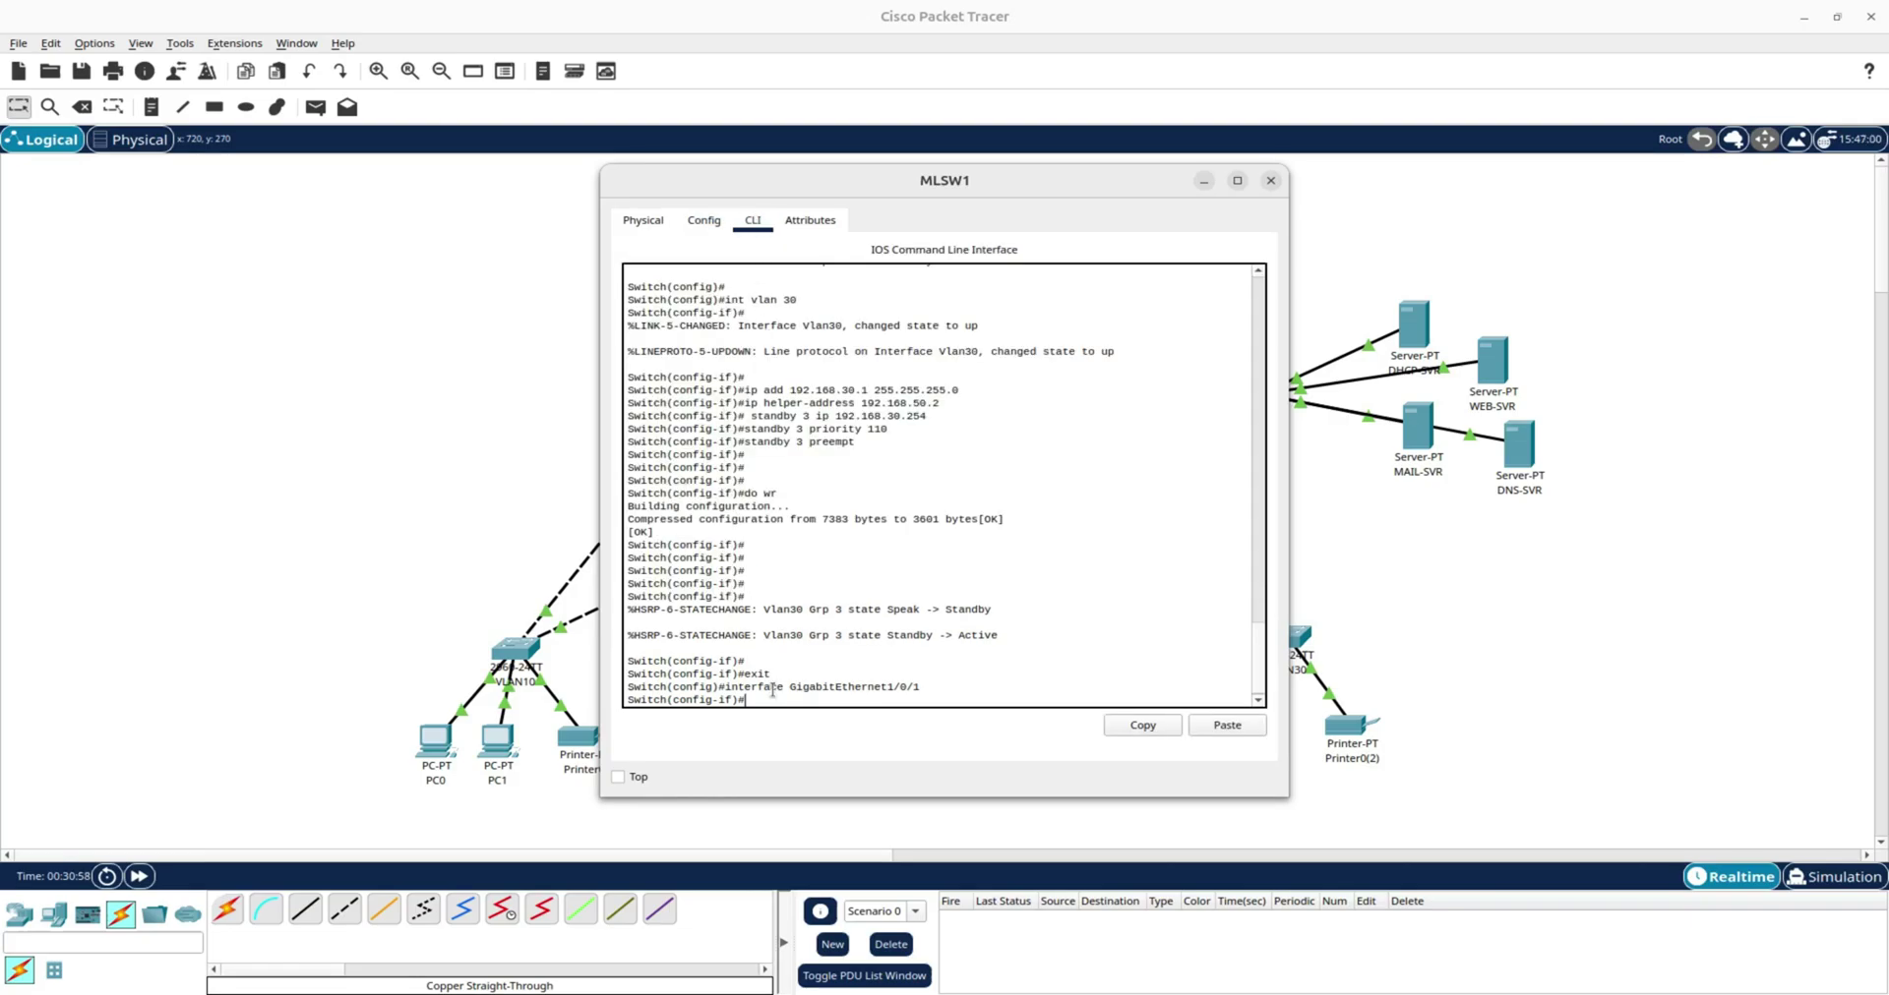
text(ex)
key(Return)
key(Return)
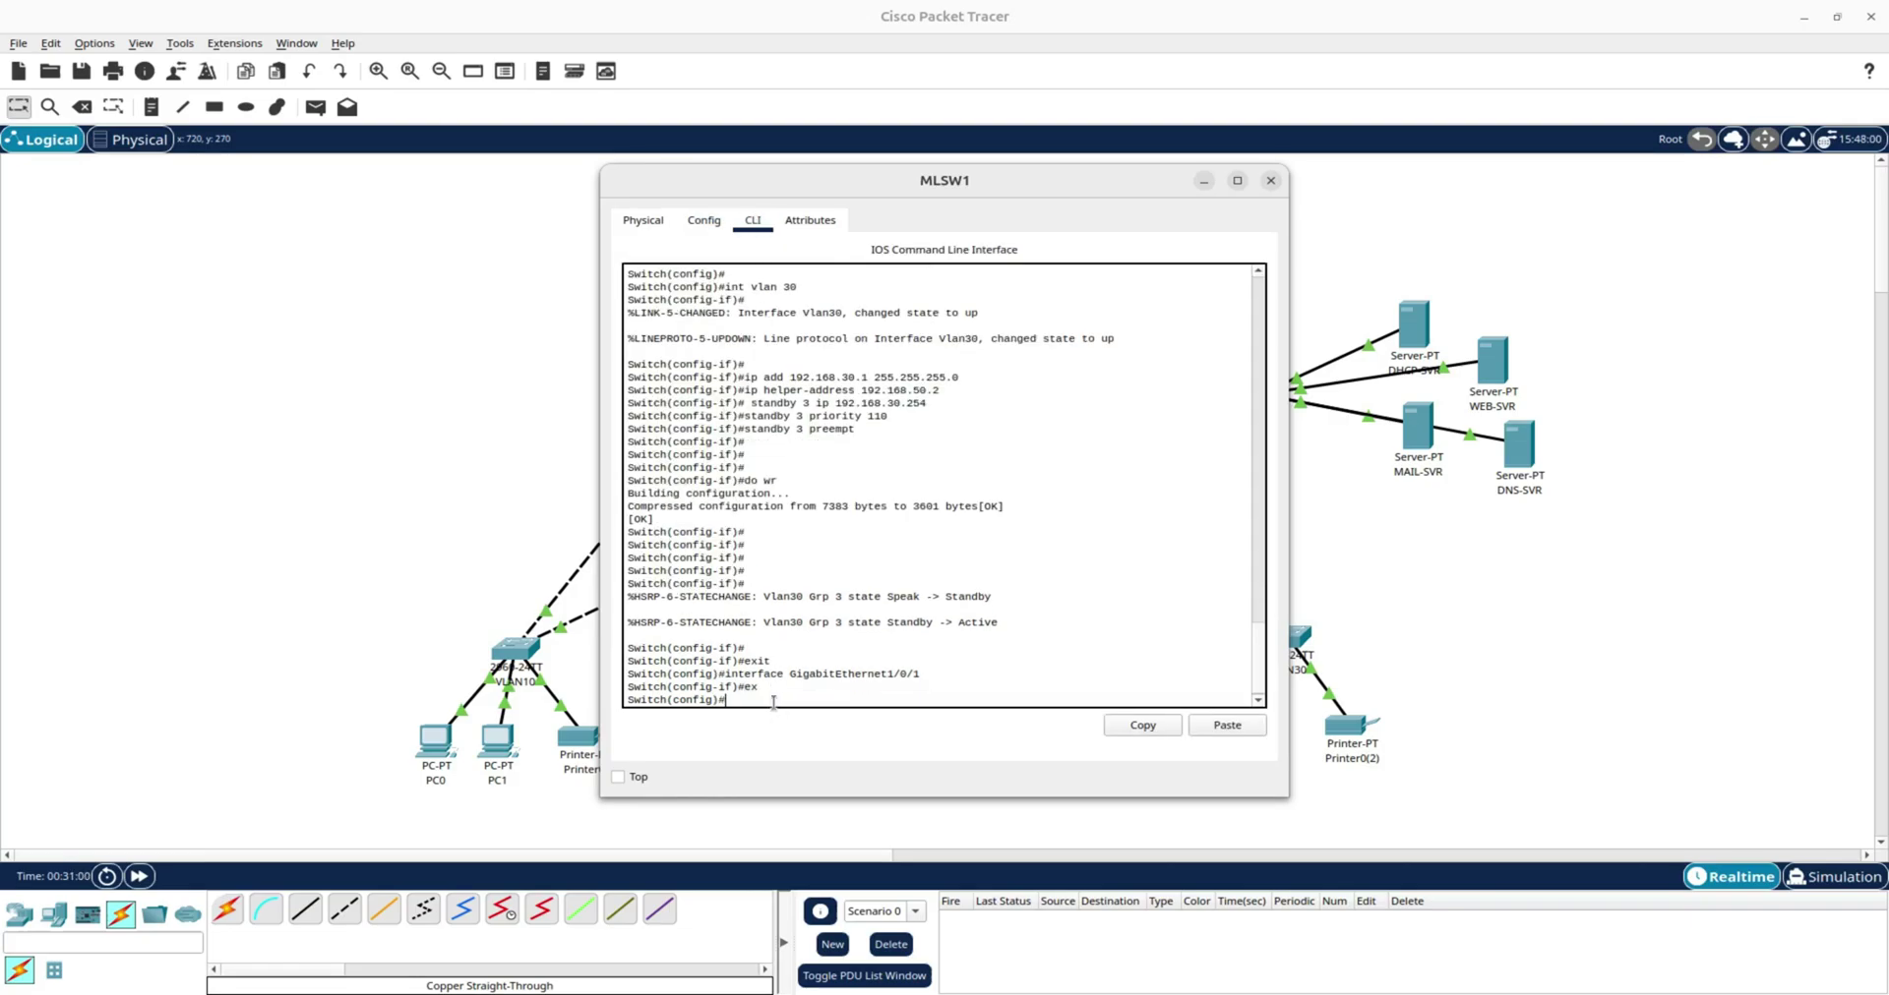
Enable IP routing on MLSW1 with the ip routing command and close its device window.
text(ip route)
text(ng)
key(Return)
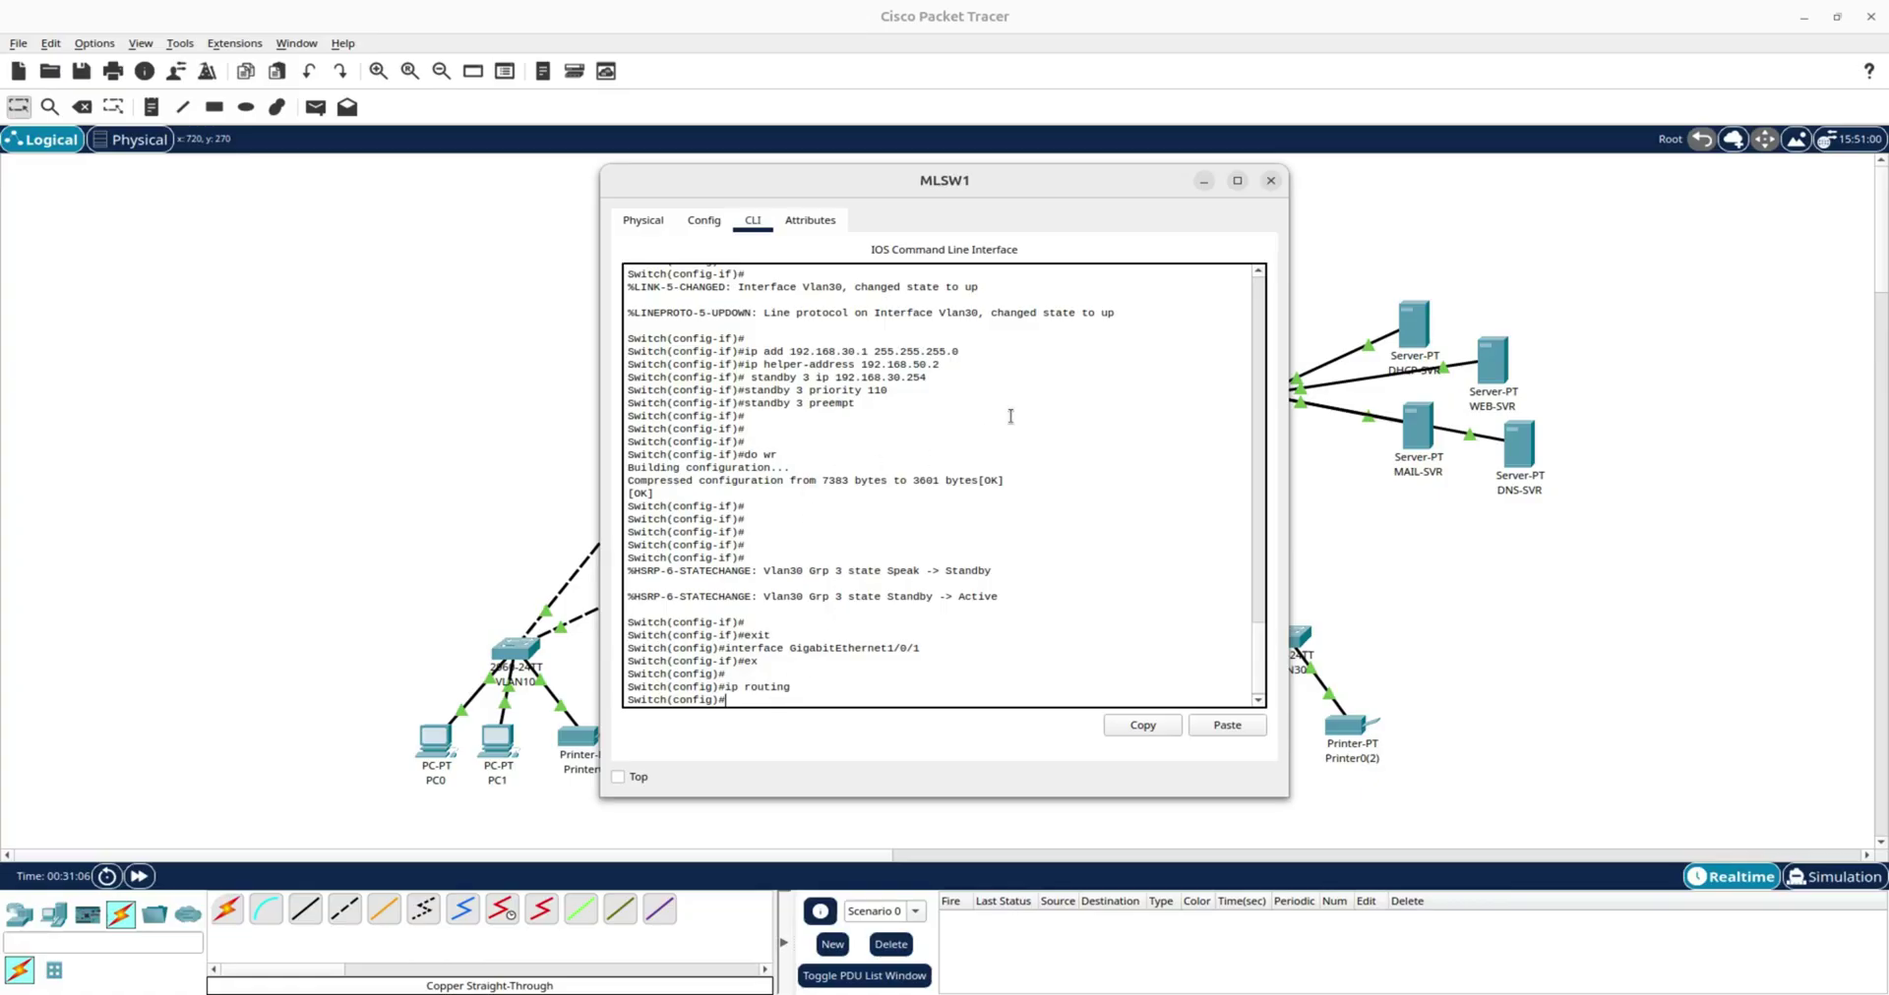
click(1270, 180)
Open MLSW2's command line, leave interface configuration mode, enable ip routing in global configuration, and return to the topology.
drag(1023, 409, 1025, 418)
click(1024, 418)
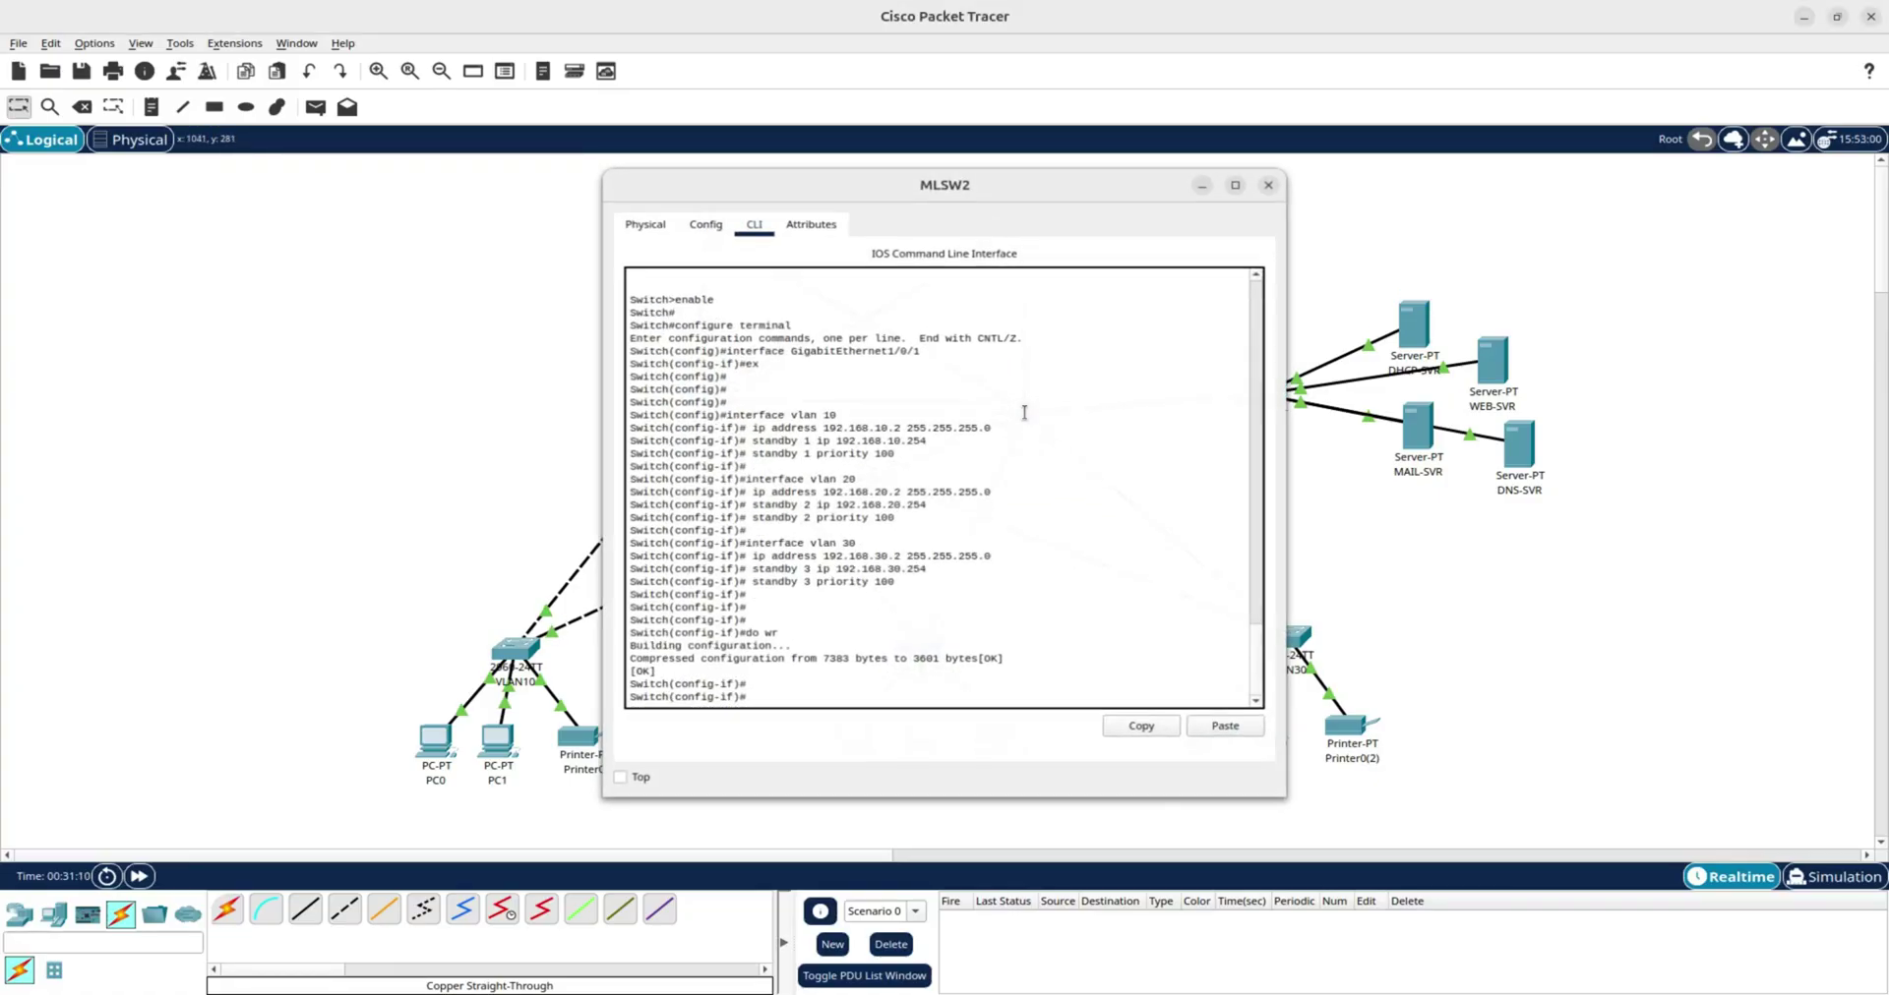
text(ex)
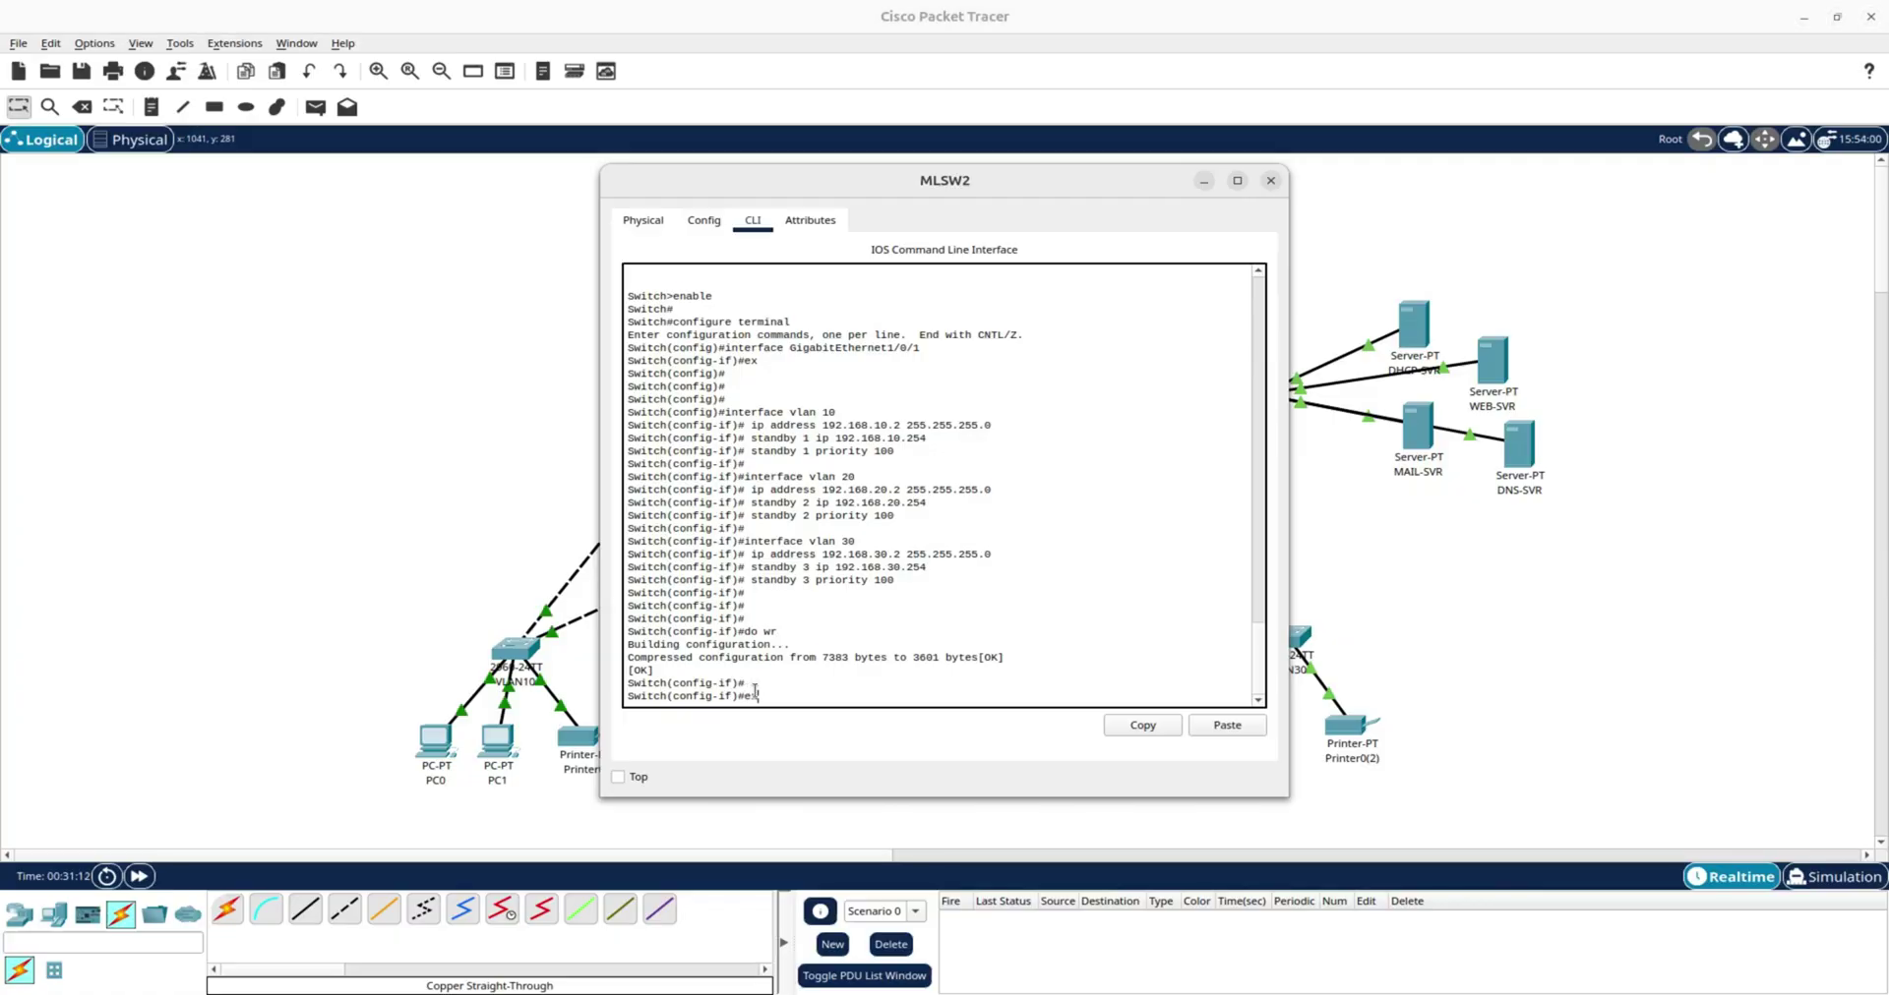
key(Return)
text(ip routi)
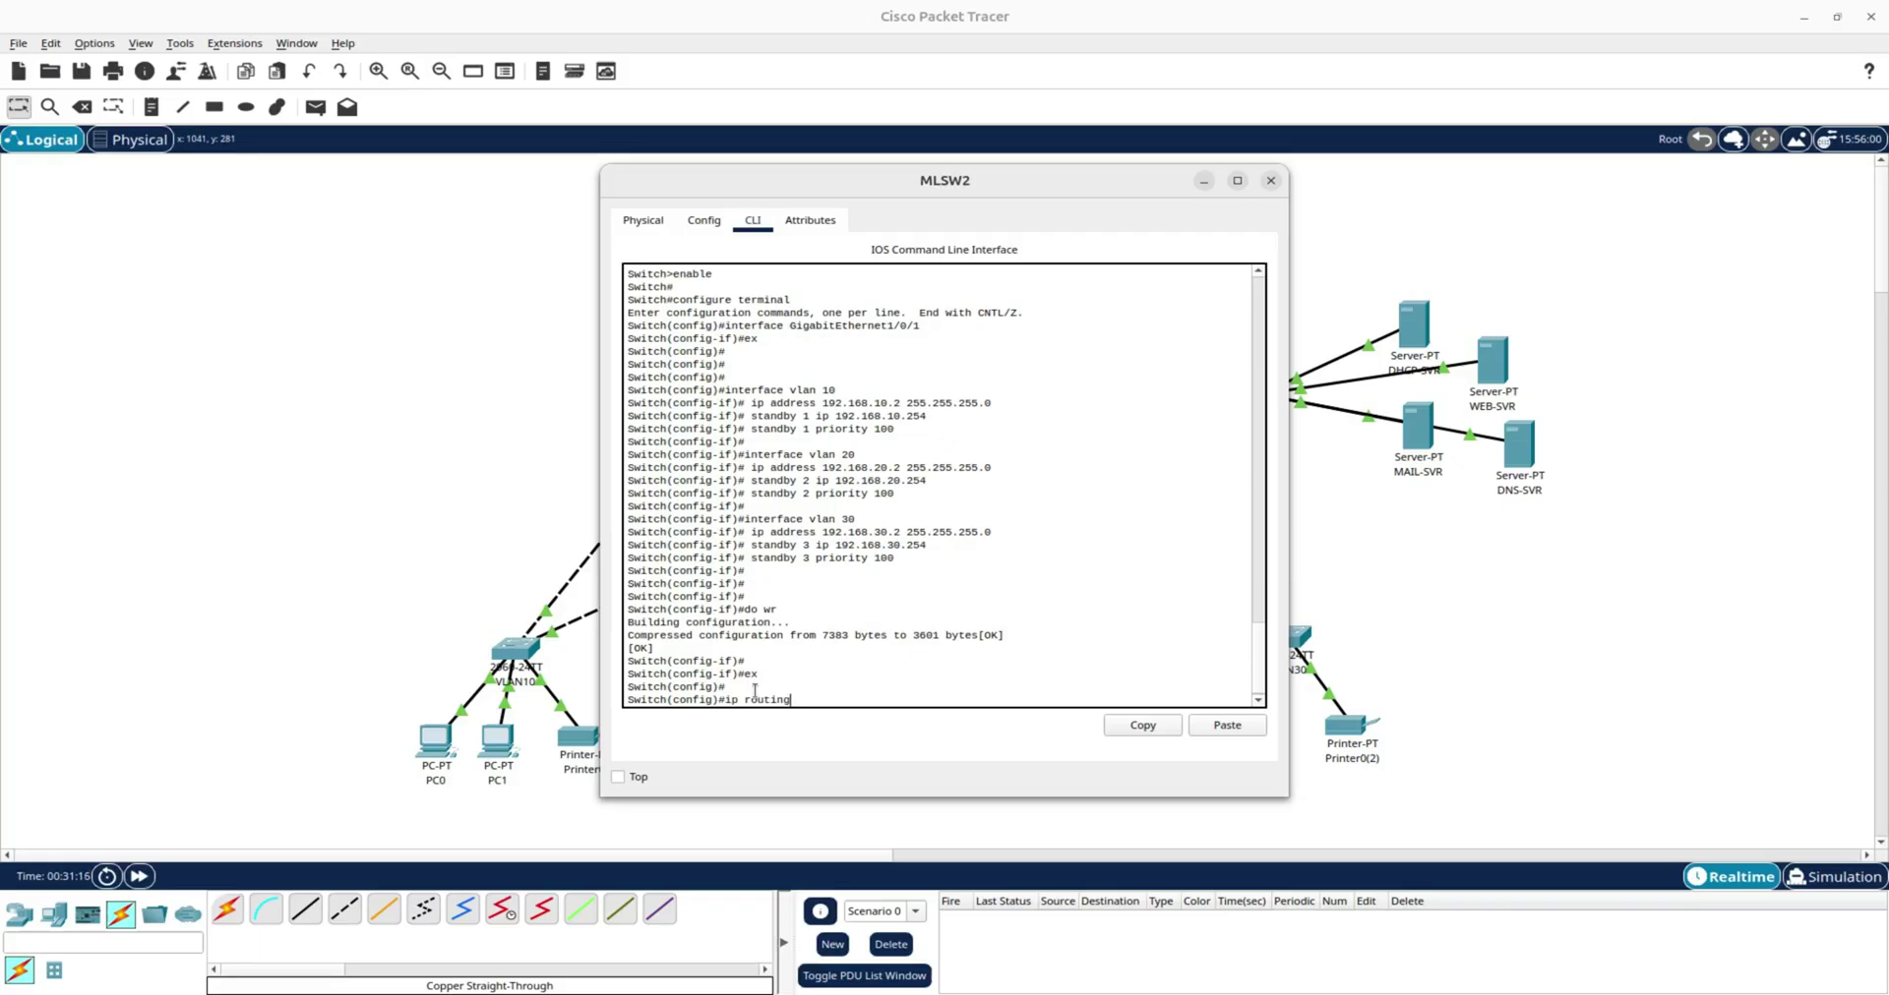
text(ng)
key(Return)
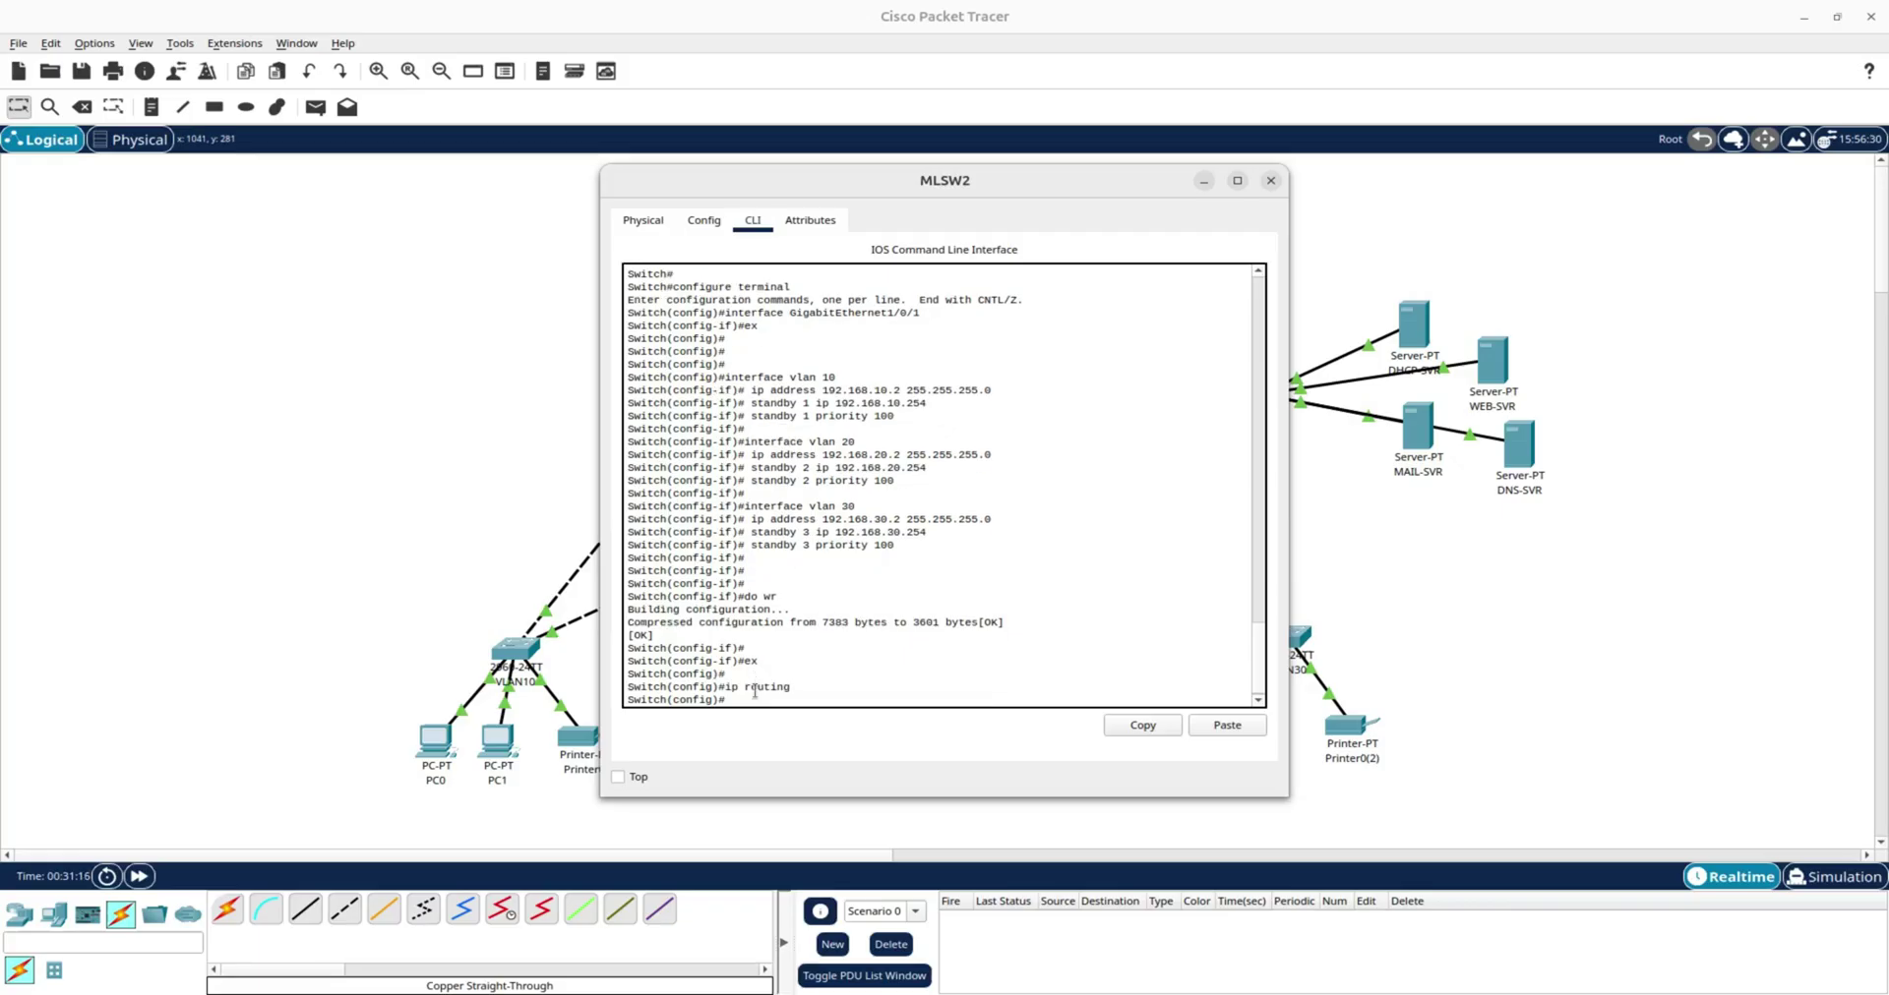
click(505, 518)
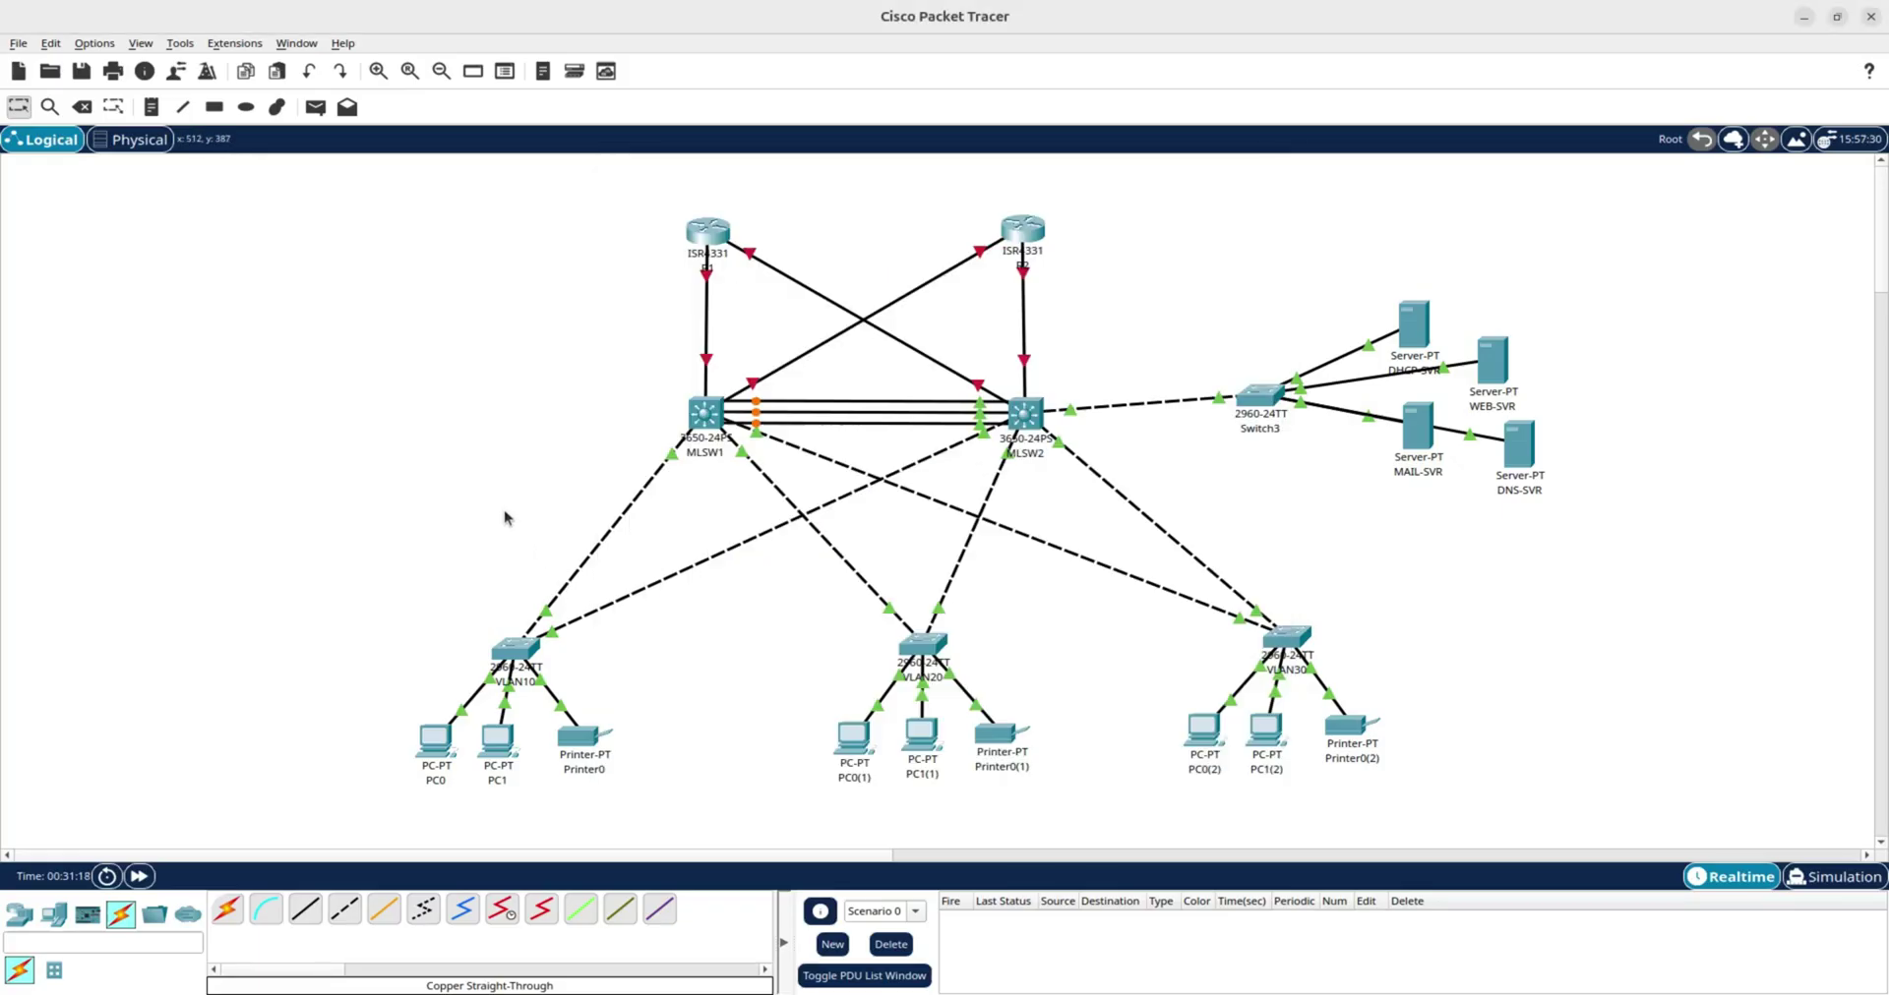
Turn GigabitEthernet1/0/1 on multilayer switch MLSW1 into a routed port with the no switchport command.
click(695, 418)
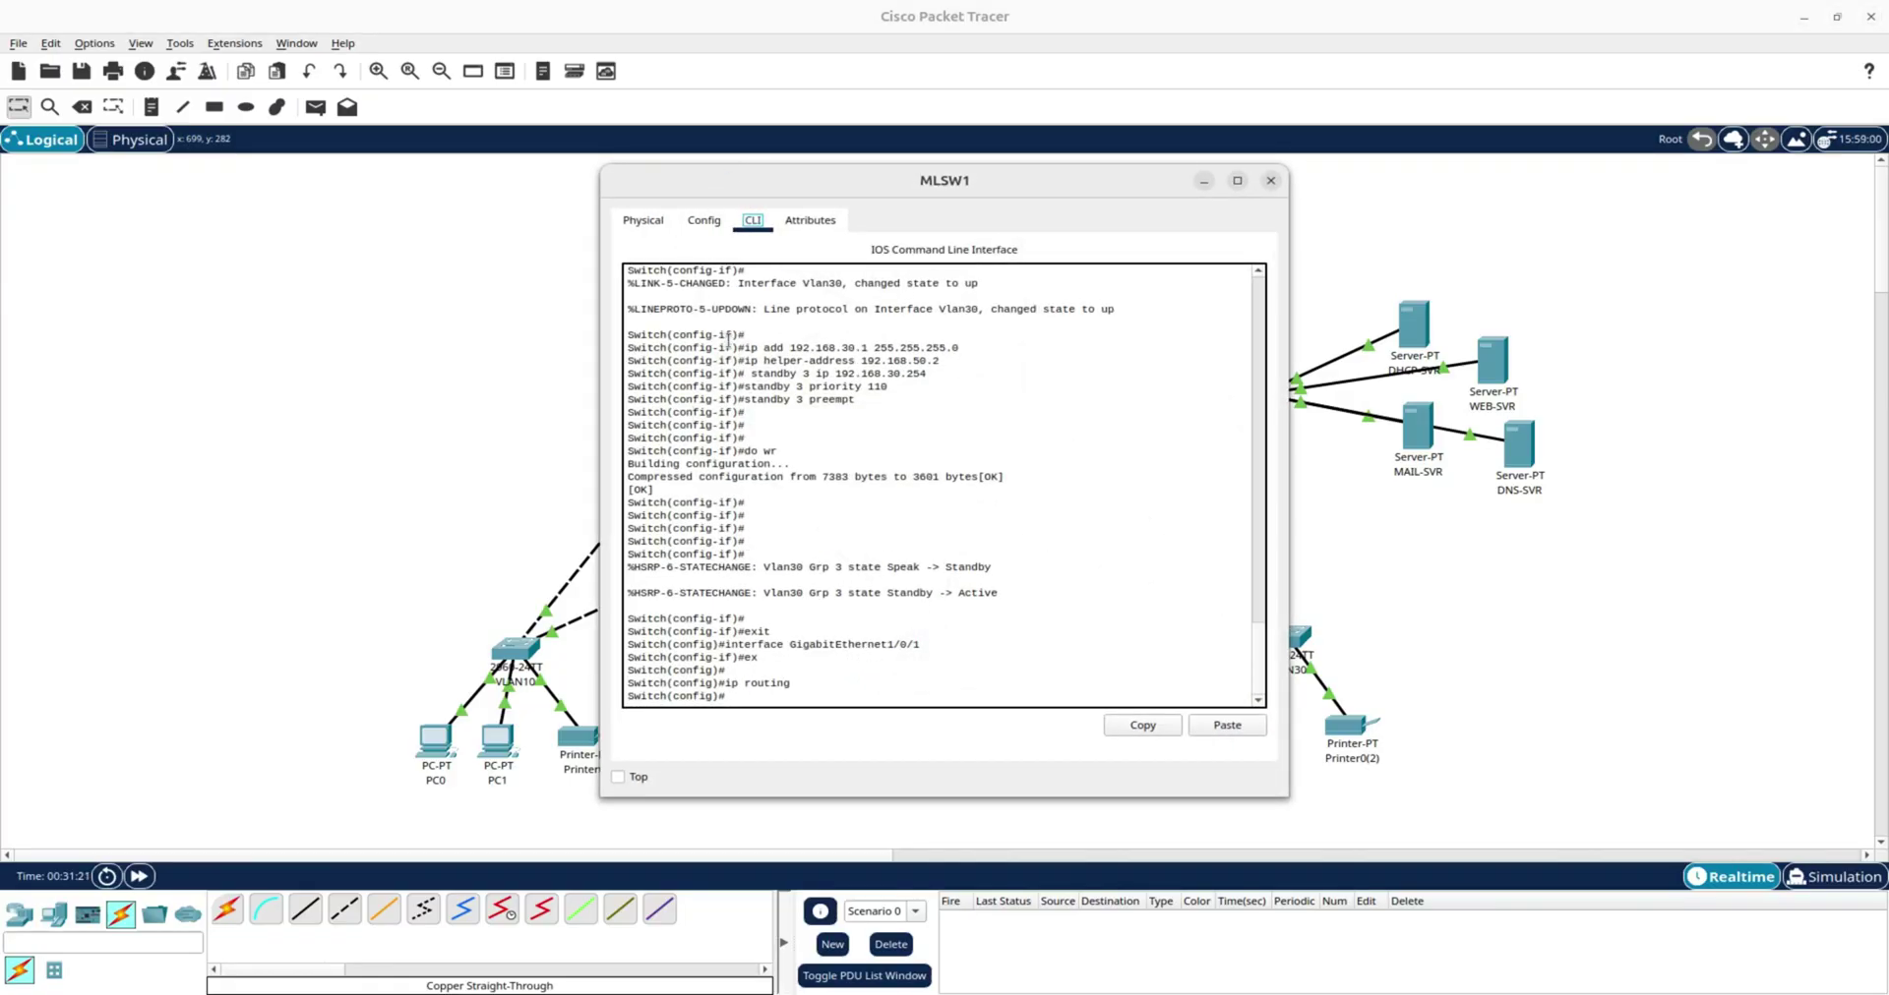
click(704, 219)
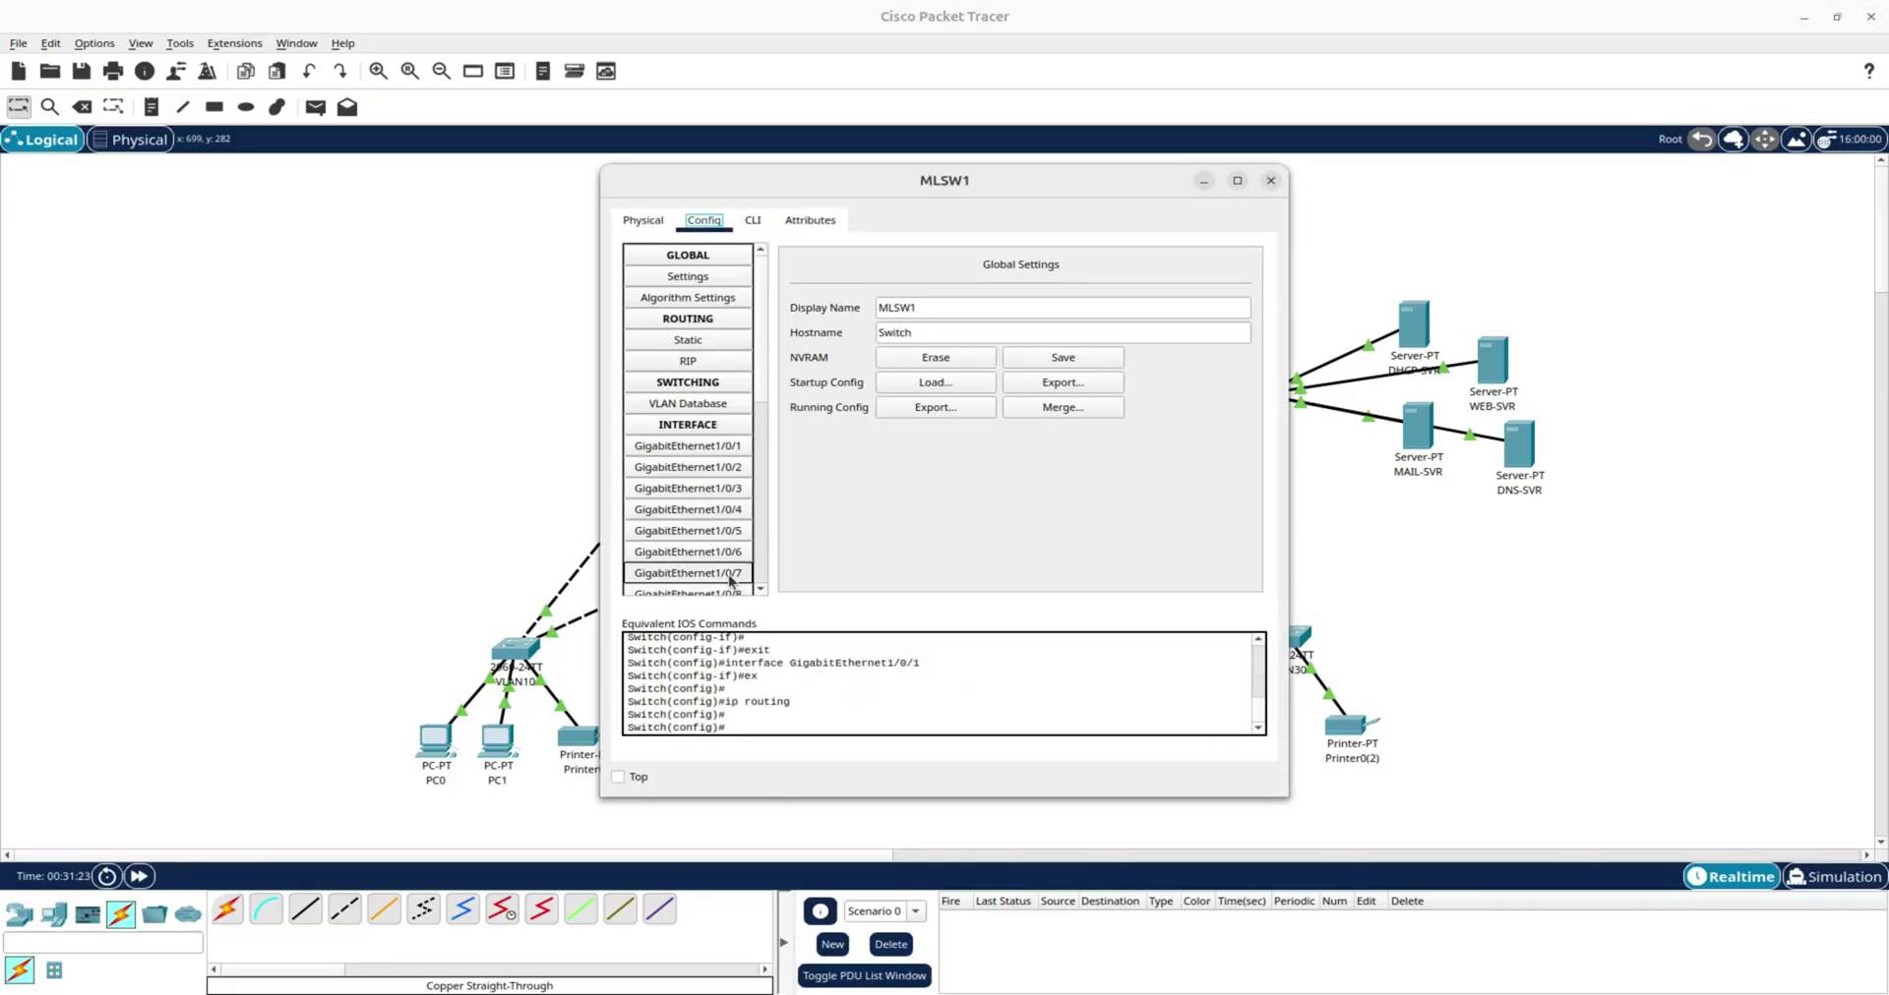
click(678, 447)
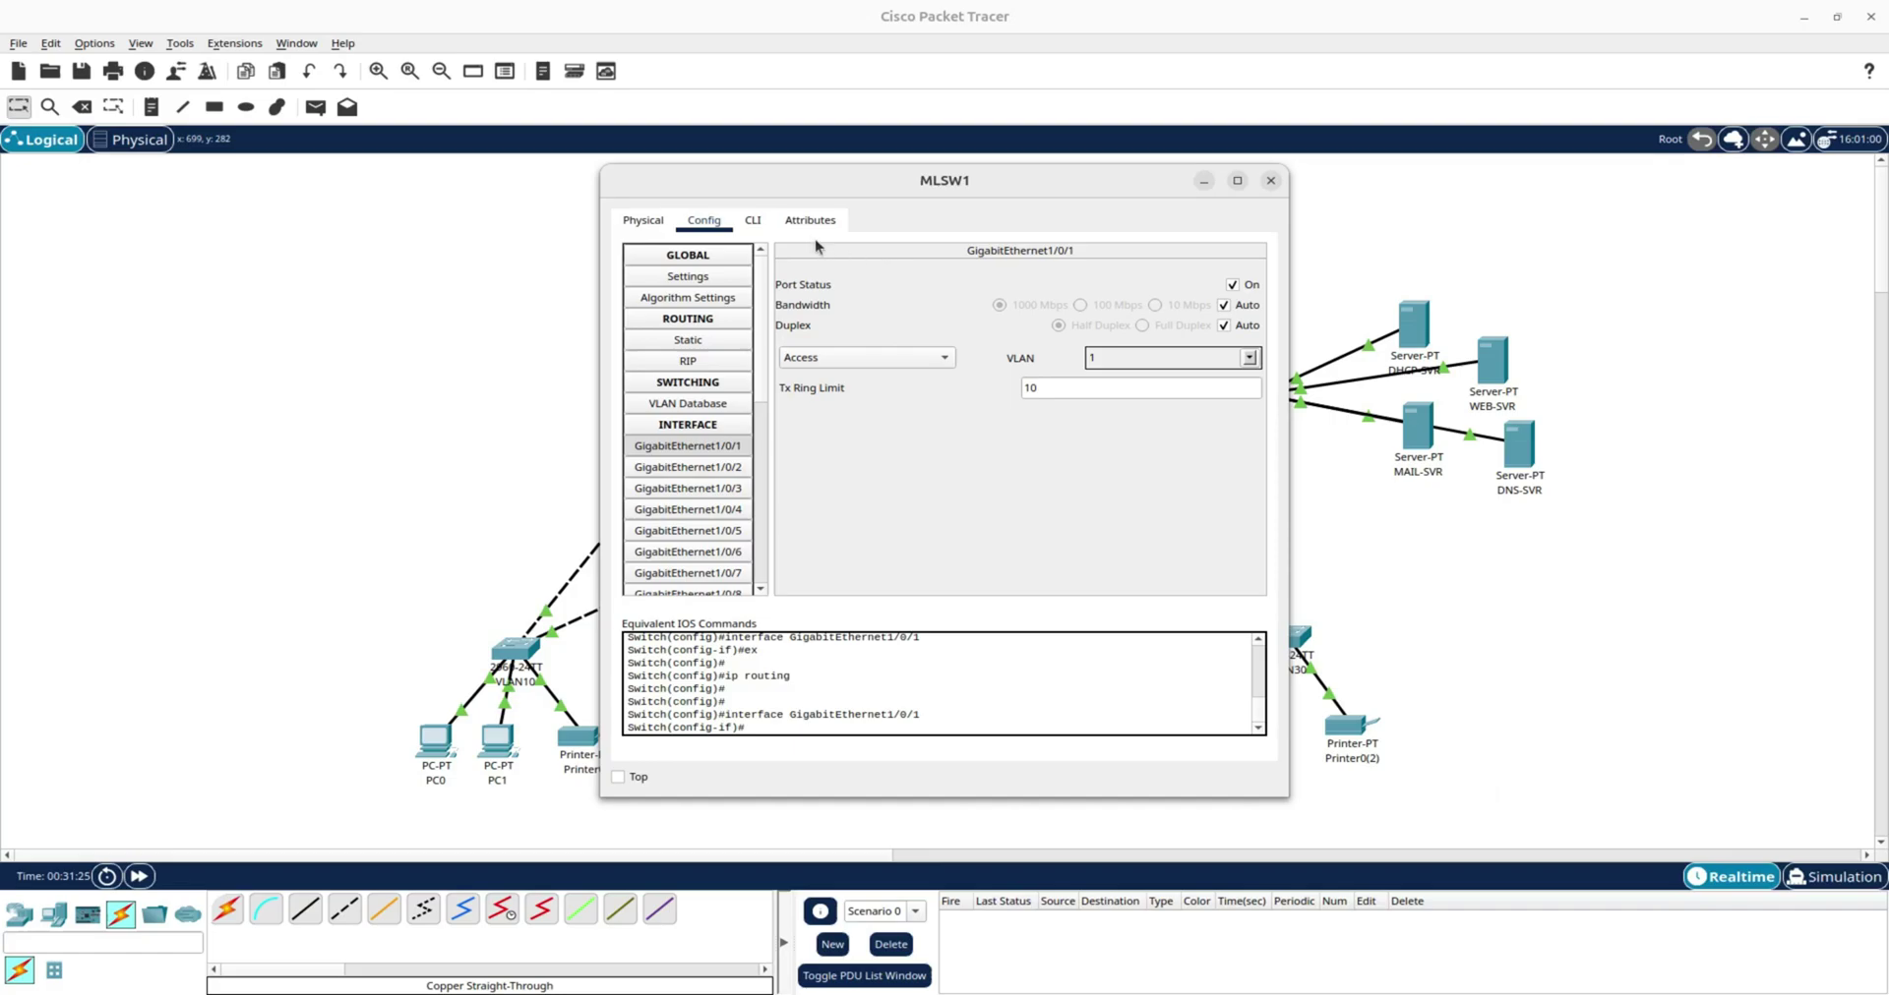
click(752, 220)
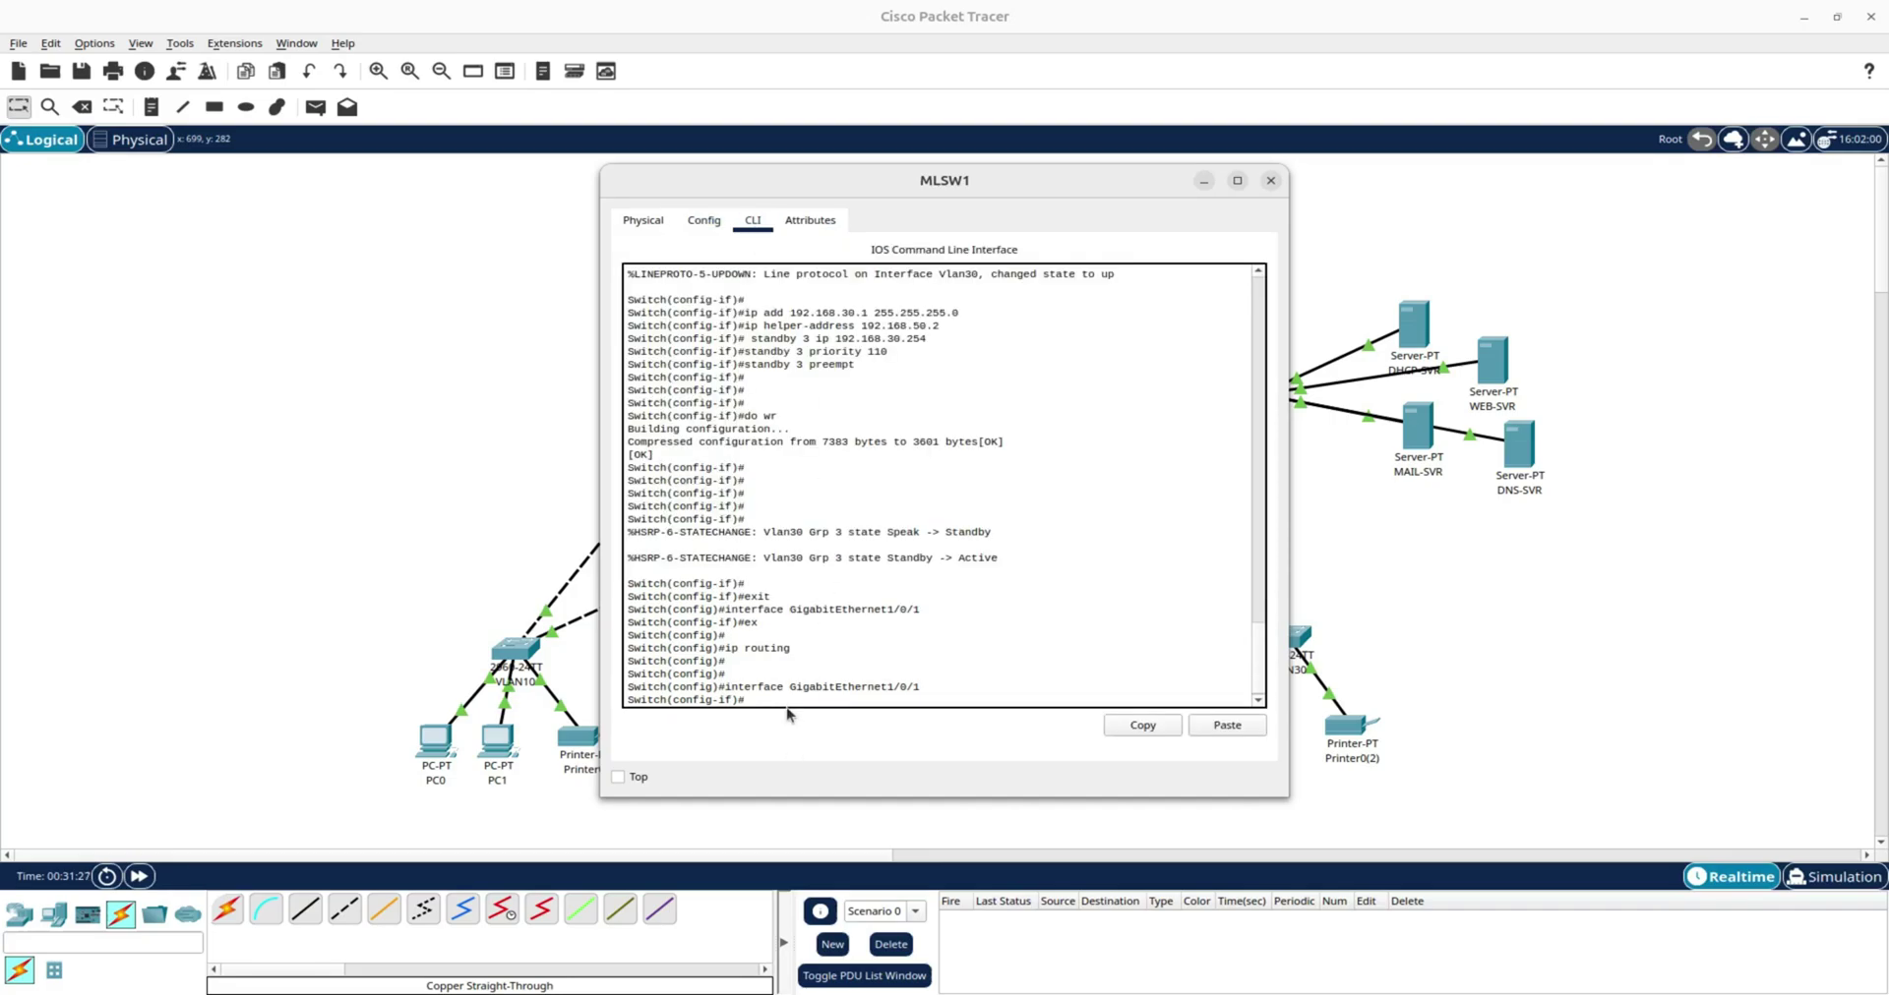
text(no switchport)
key(Return)
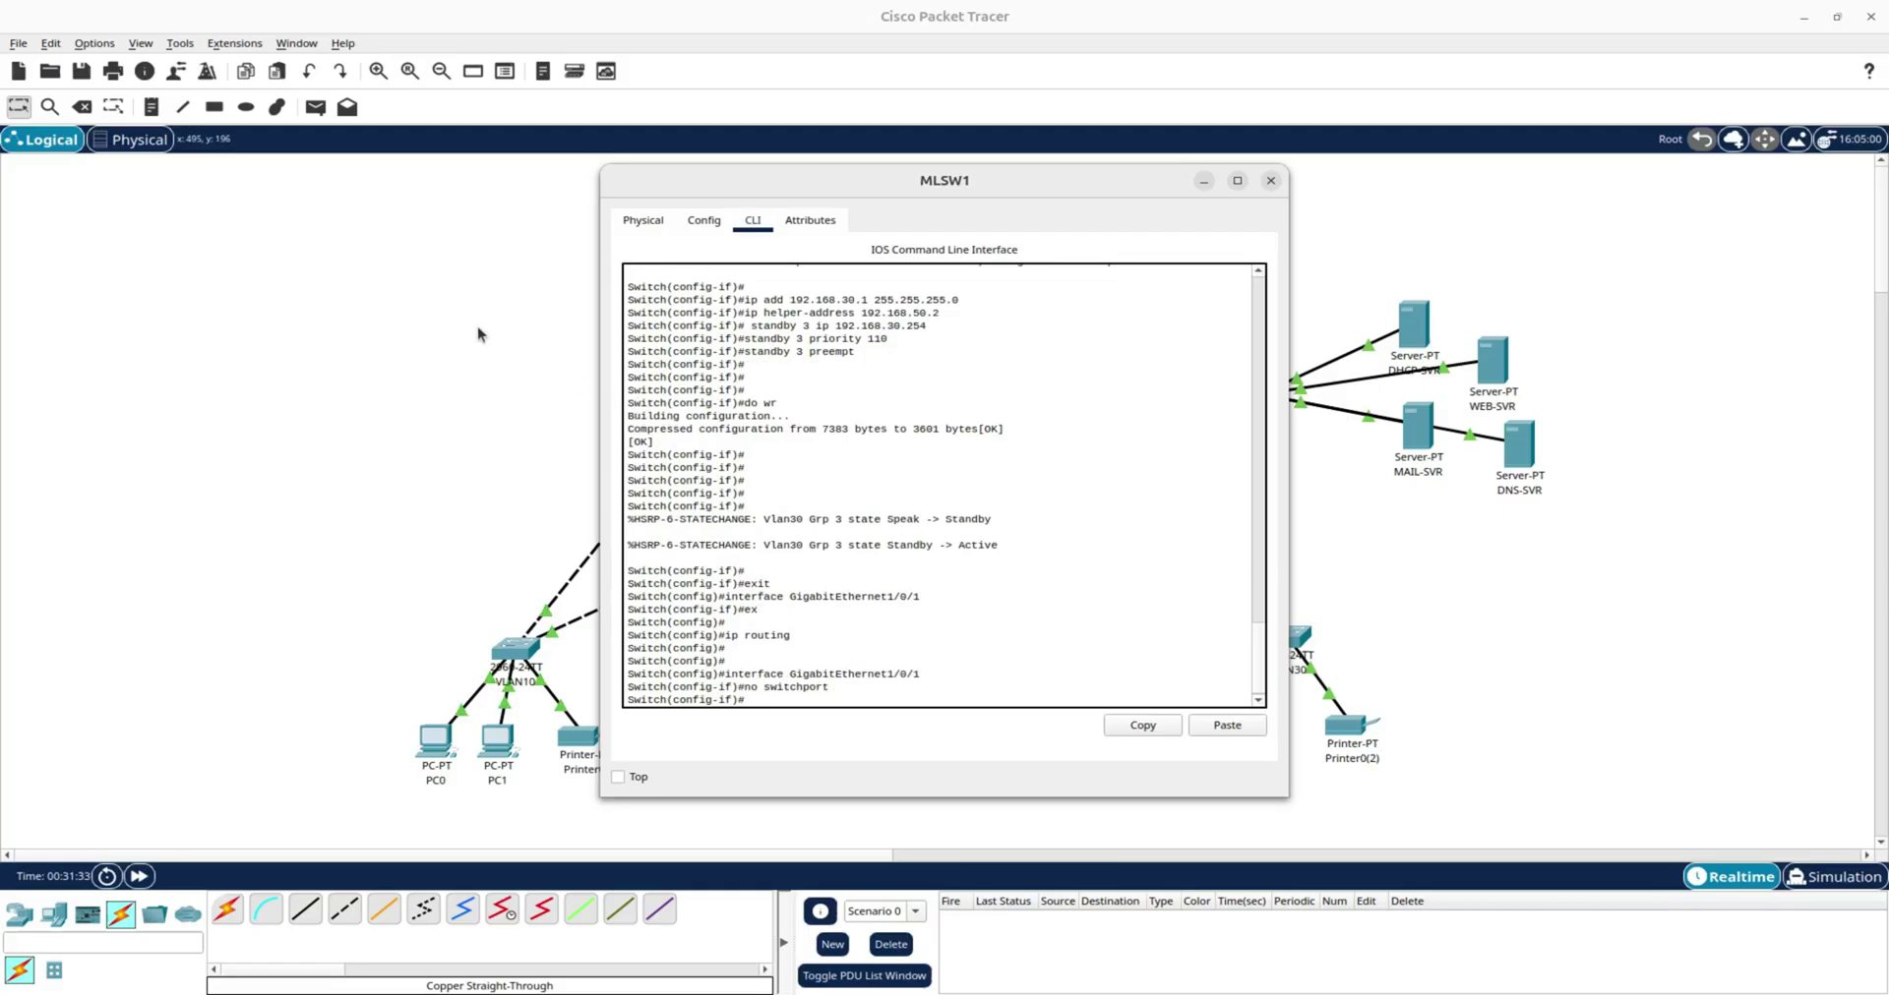
Assign IPv4 address 192.168.100.2 with subnet mask 255.255.255.252 to MLSW1's GigabitEthernet1/0/1.
click(463, 334)
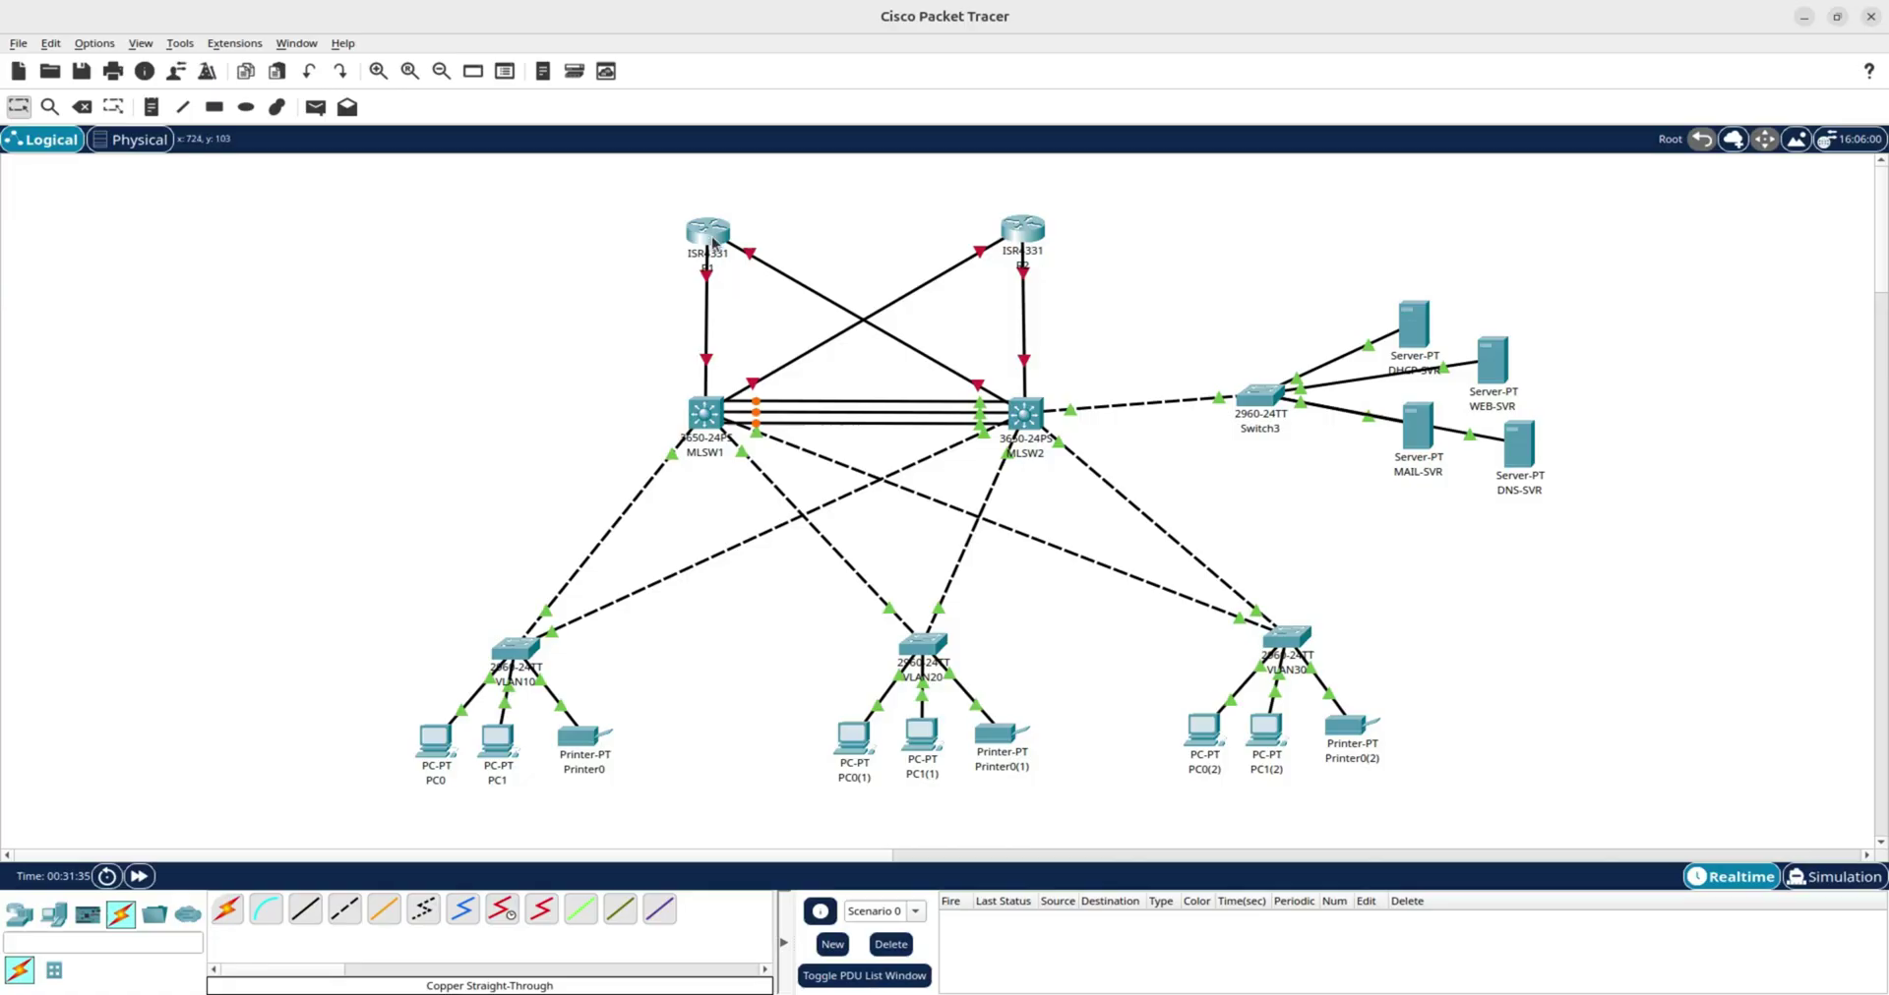
click(710, 417)
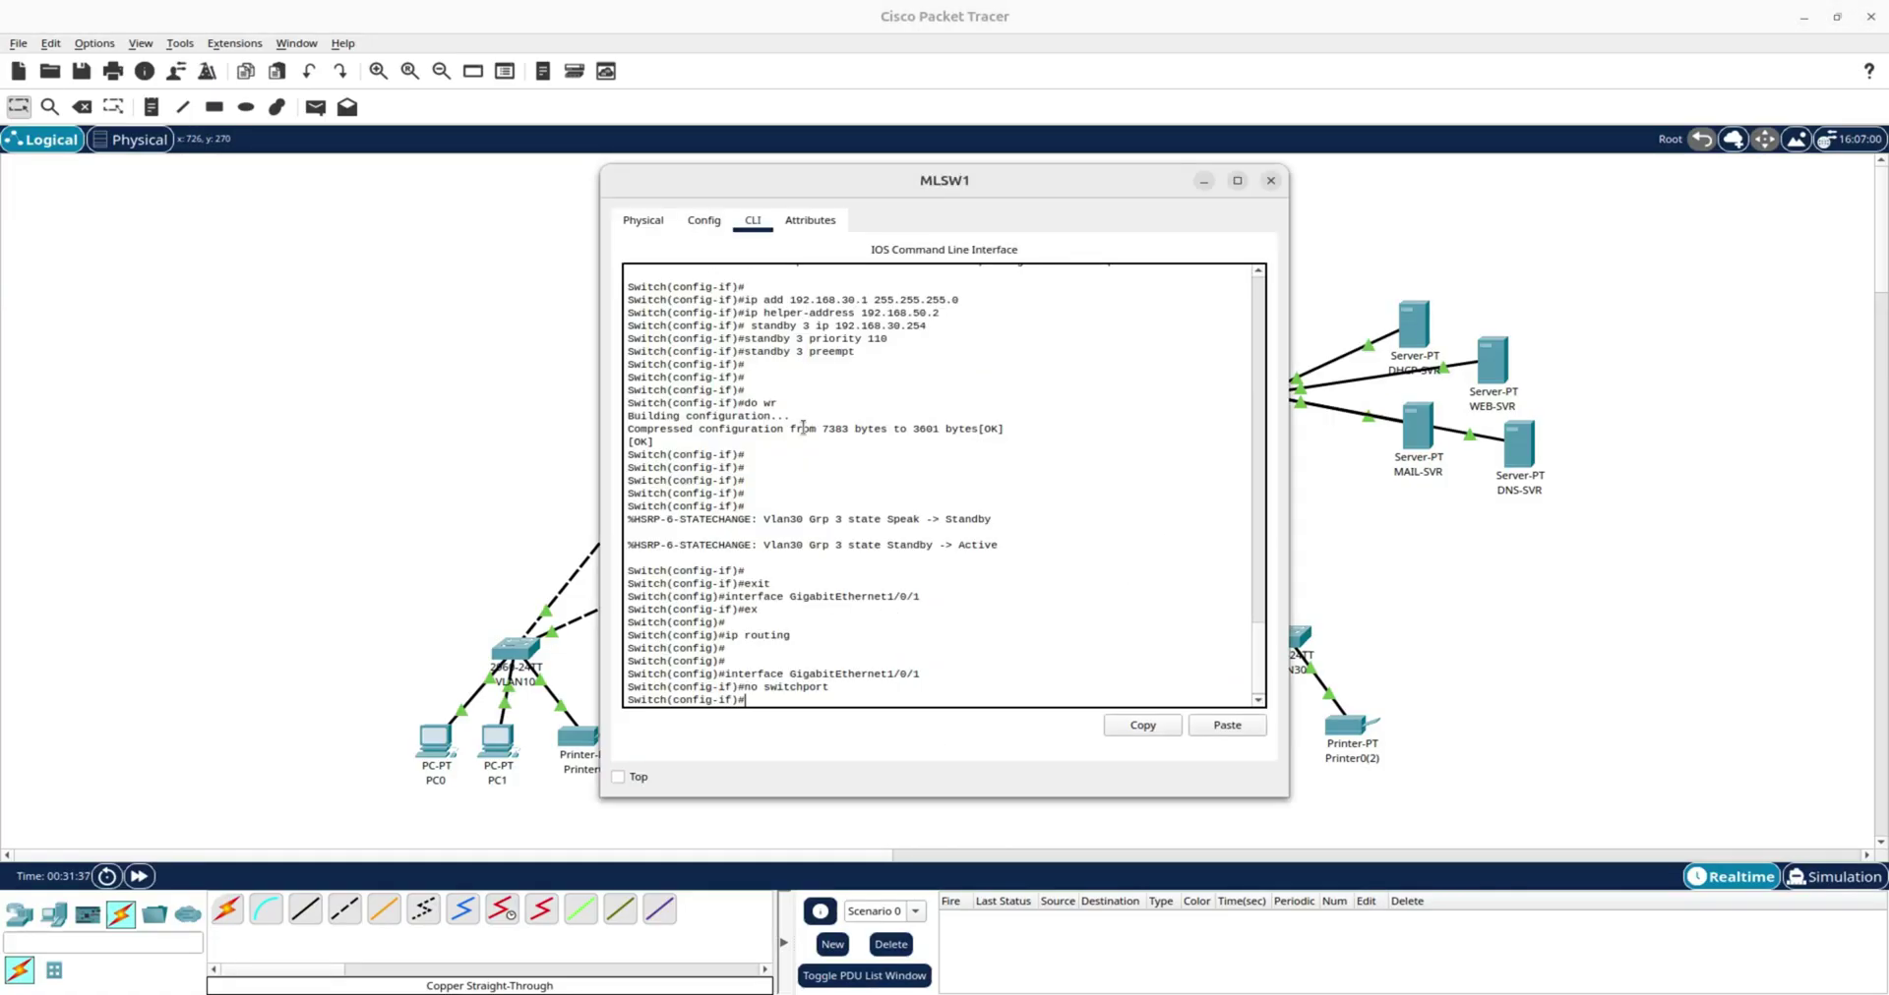
click(691, 219)
click(1041, 390)
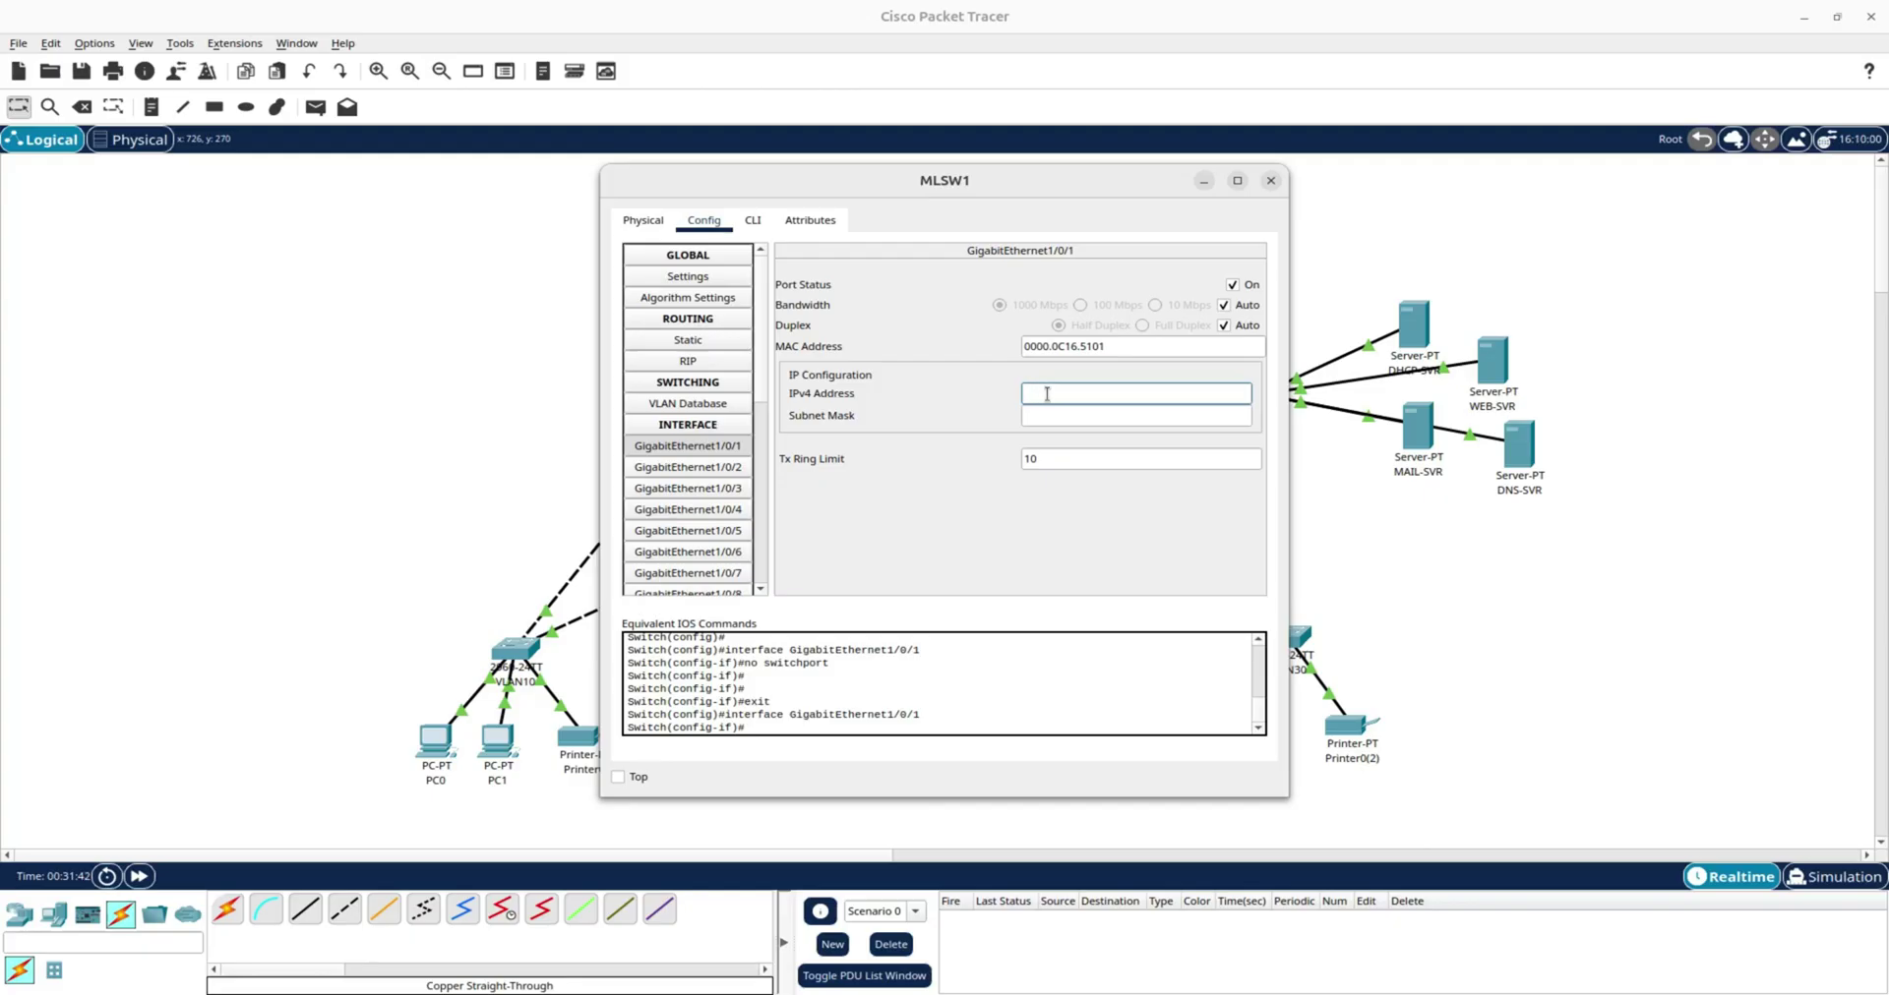
text(192.168.100.2)
click(1071, 416)
drag(1107, 414, 1089, 411)
text(252)
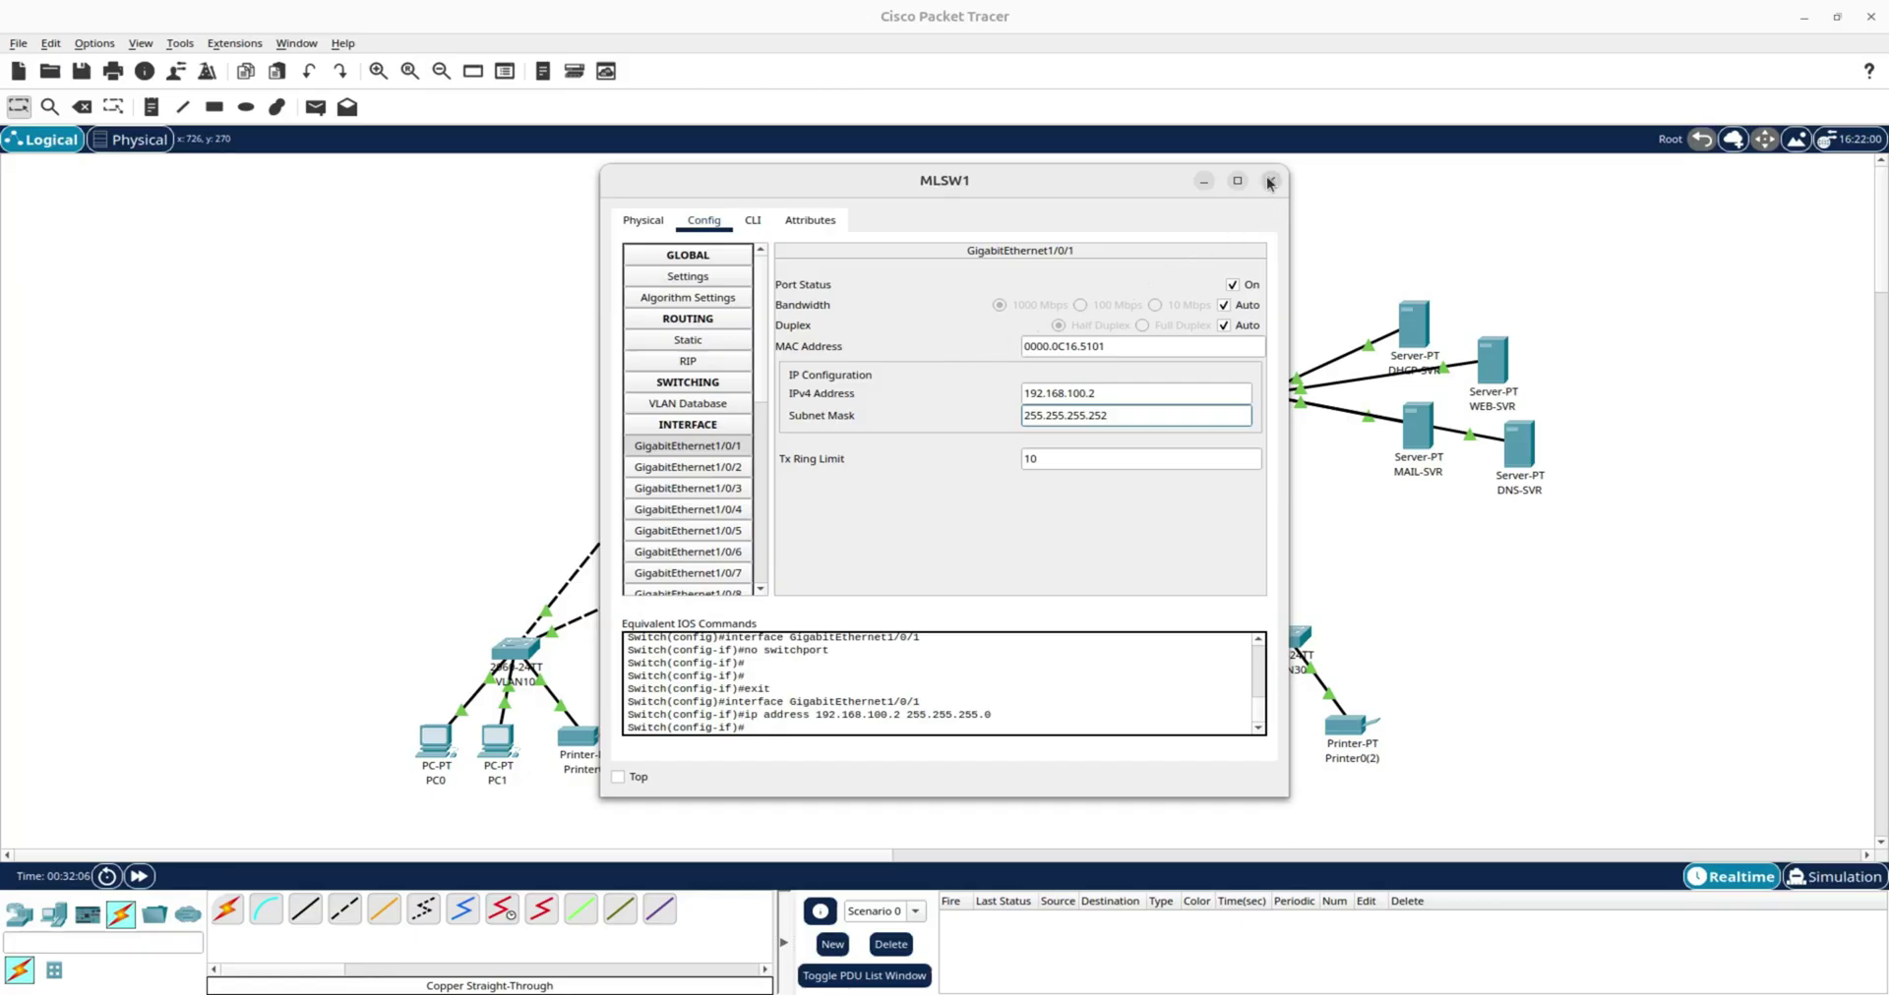
key(Tab)
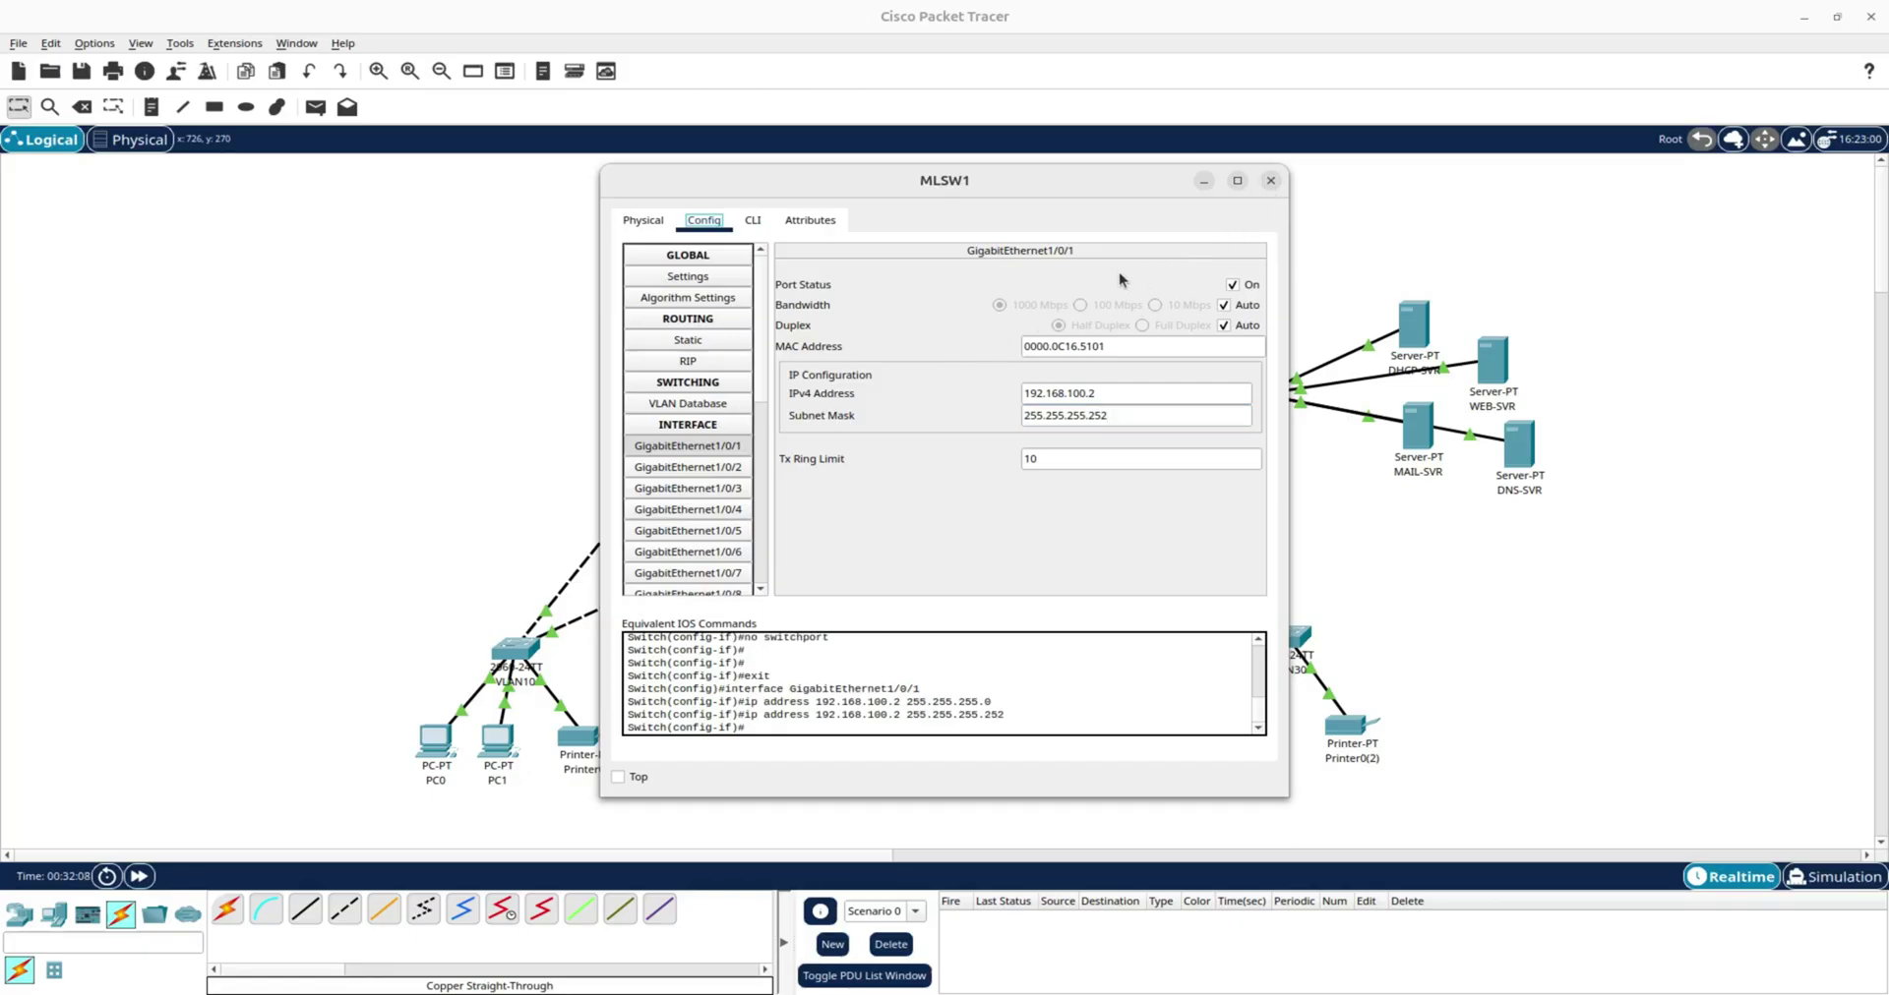
Save MLSW1's configuration with do wr and close the switch's window.
click(755, 220)
text(do wr)
key(Return)
key(Return)
key(Return)
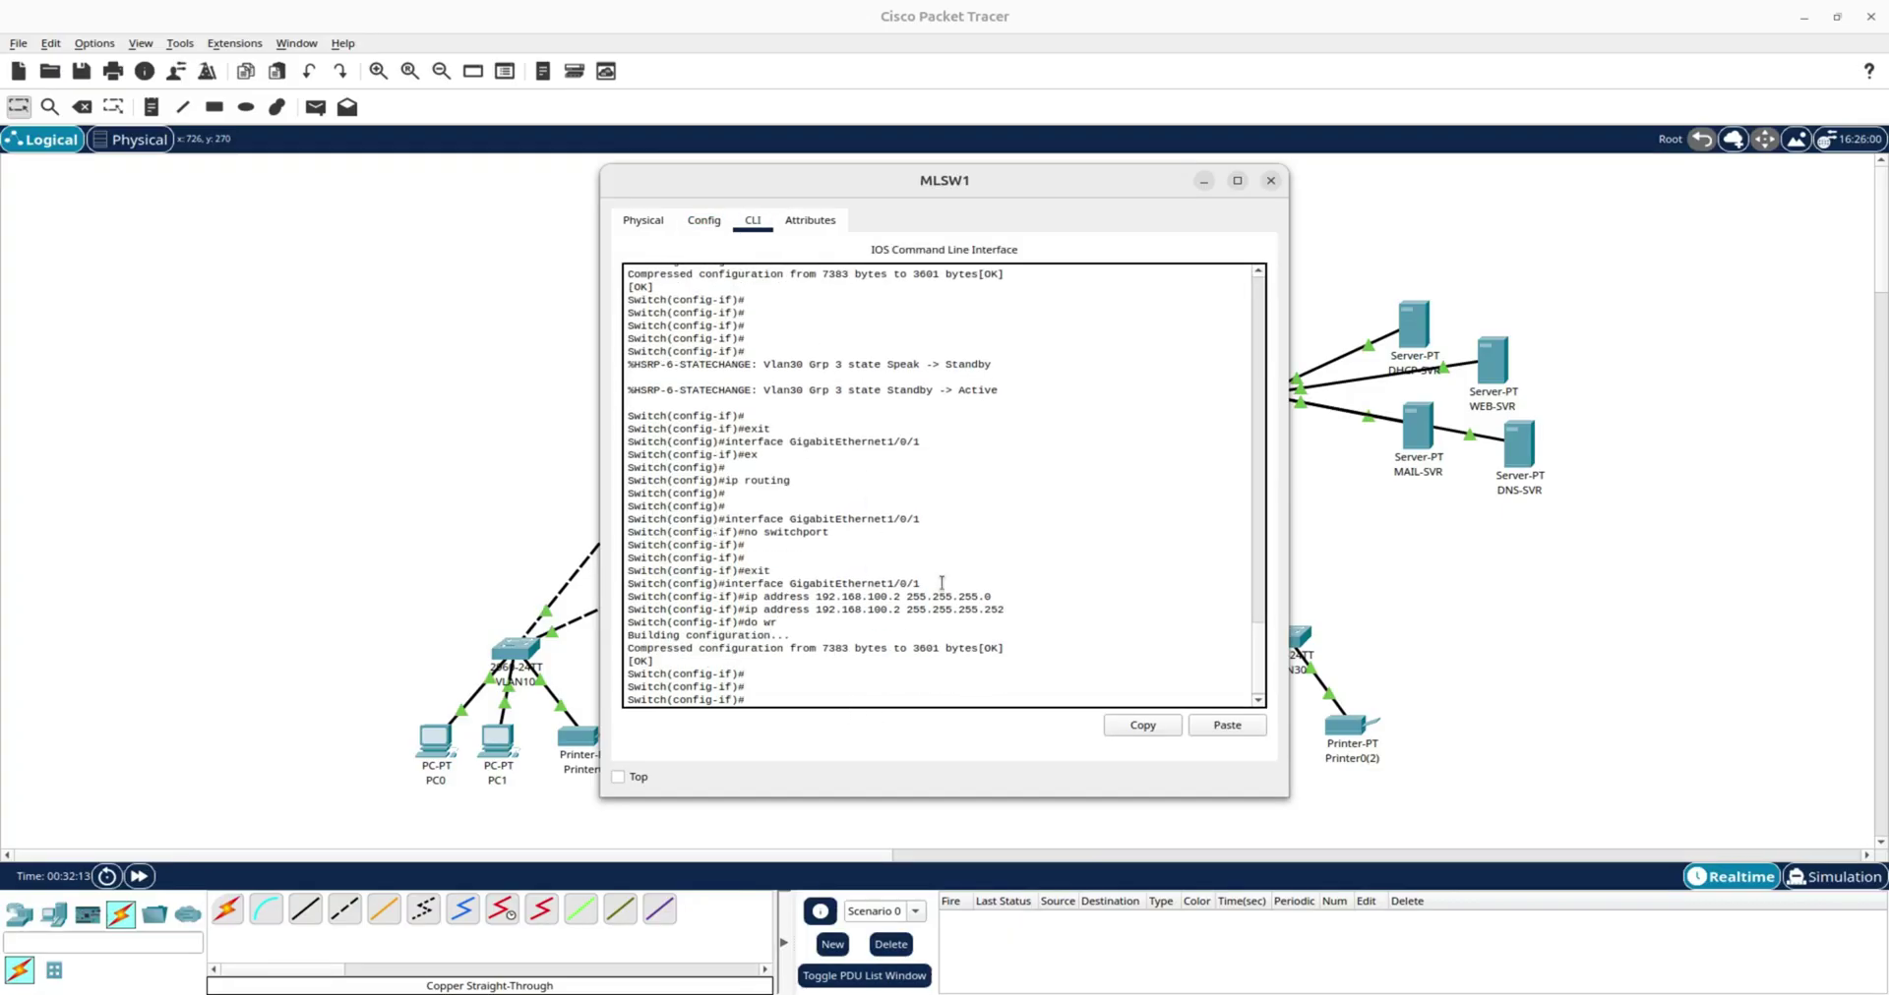
click(1270, 182)
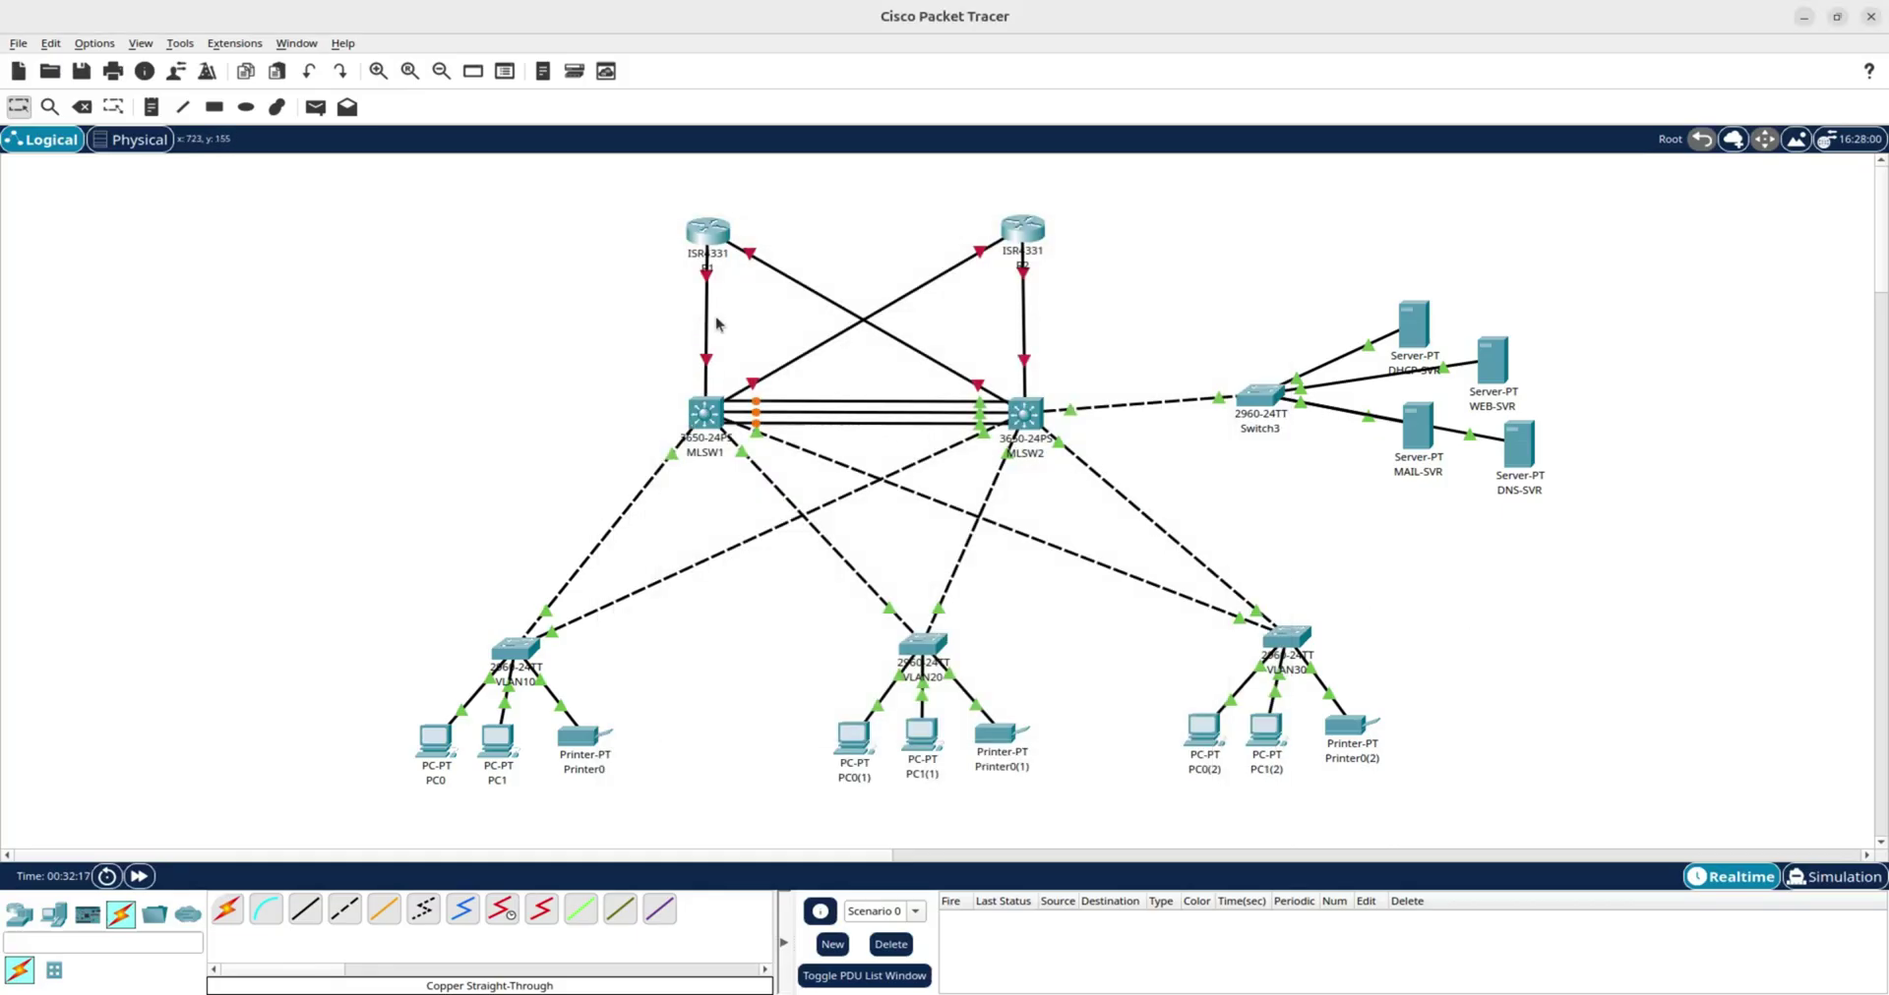
Turn MLSW1's GigabitEthernet1/0/2 into a routed port with the no switchport command.
click(715, 416)
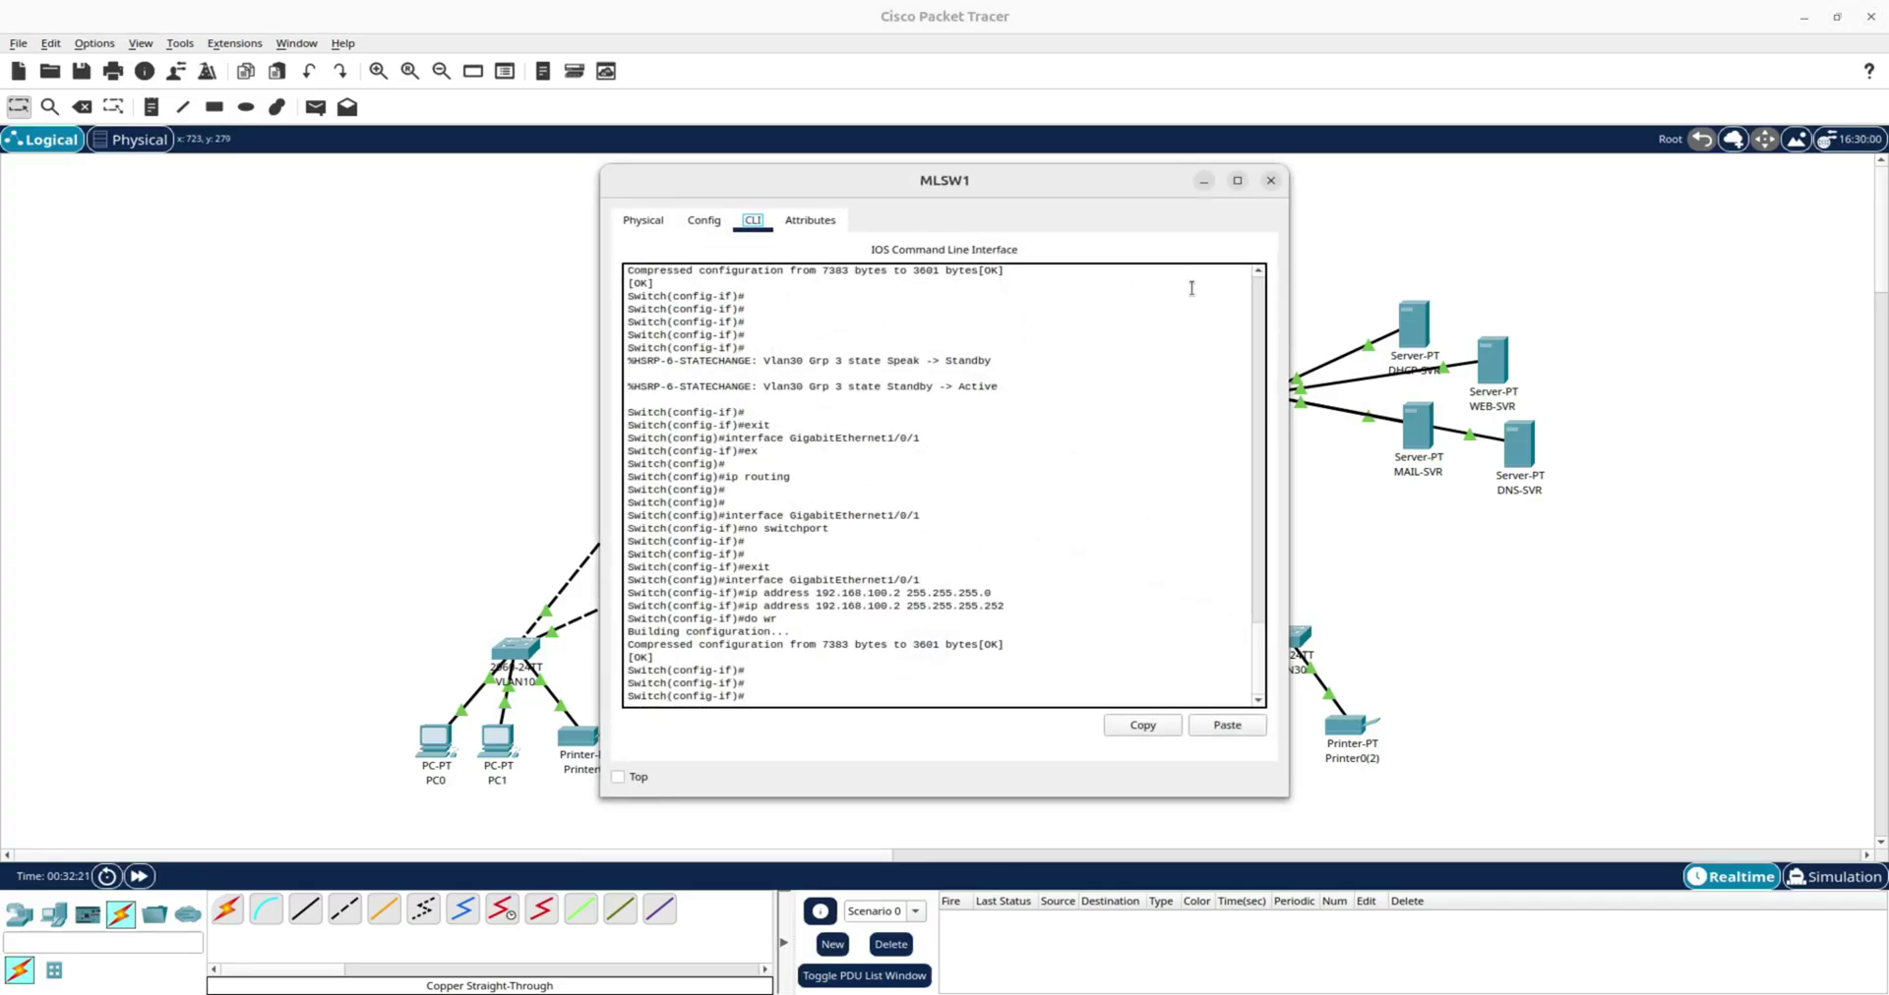
click(1271, 181)
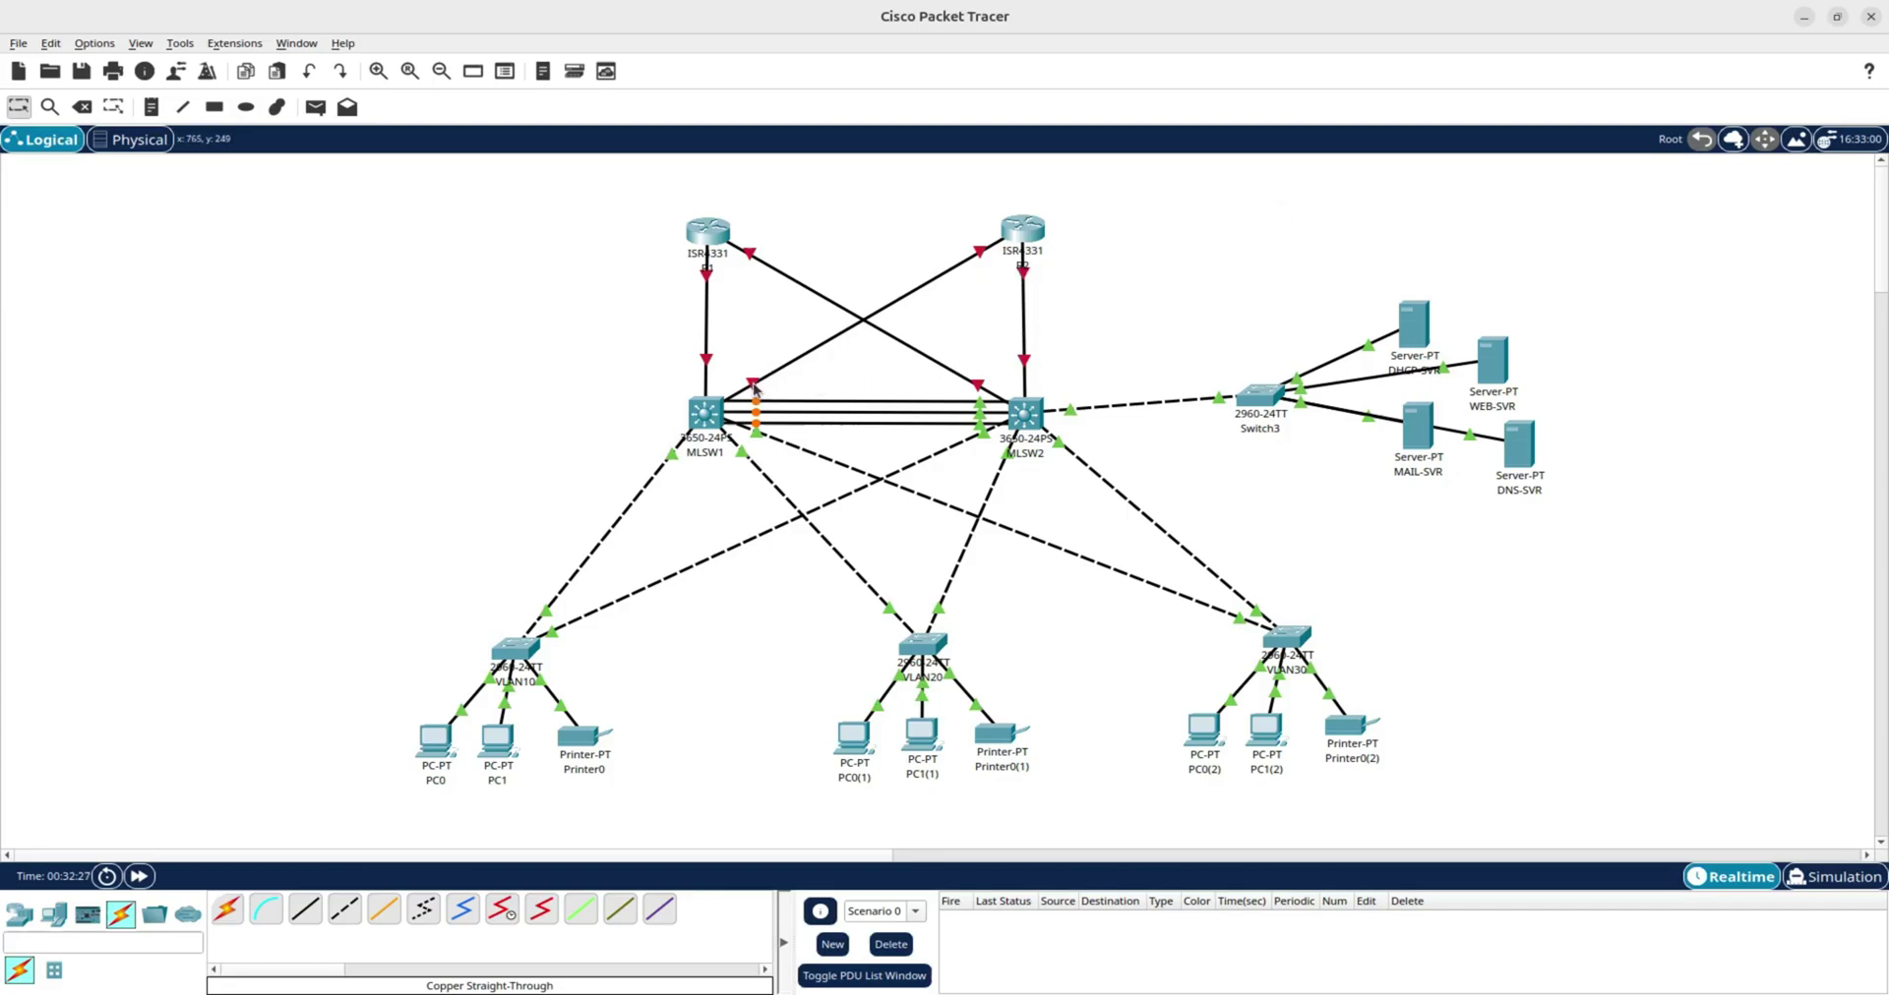
click(721, 416)
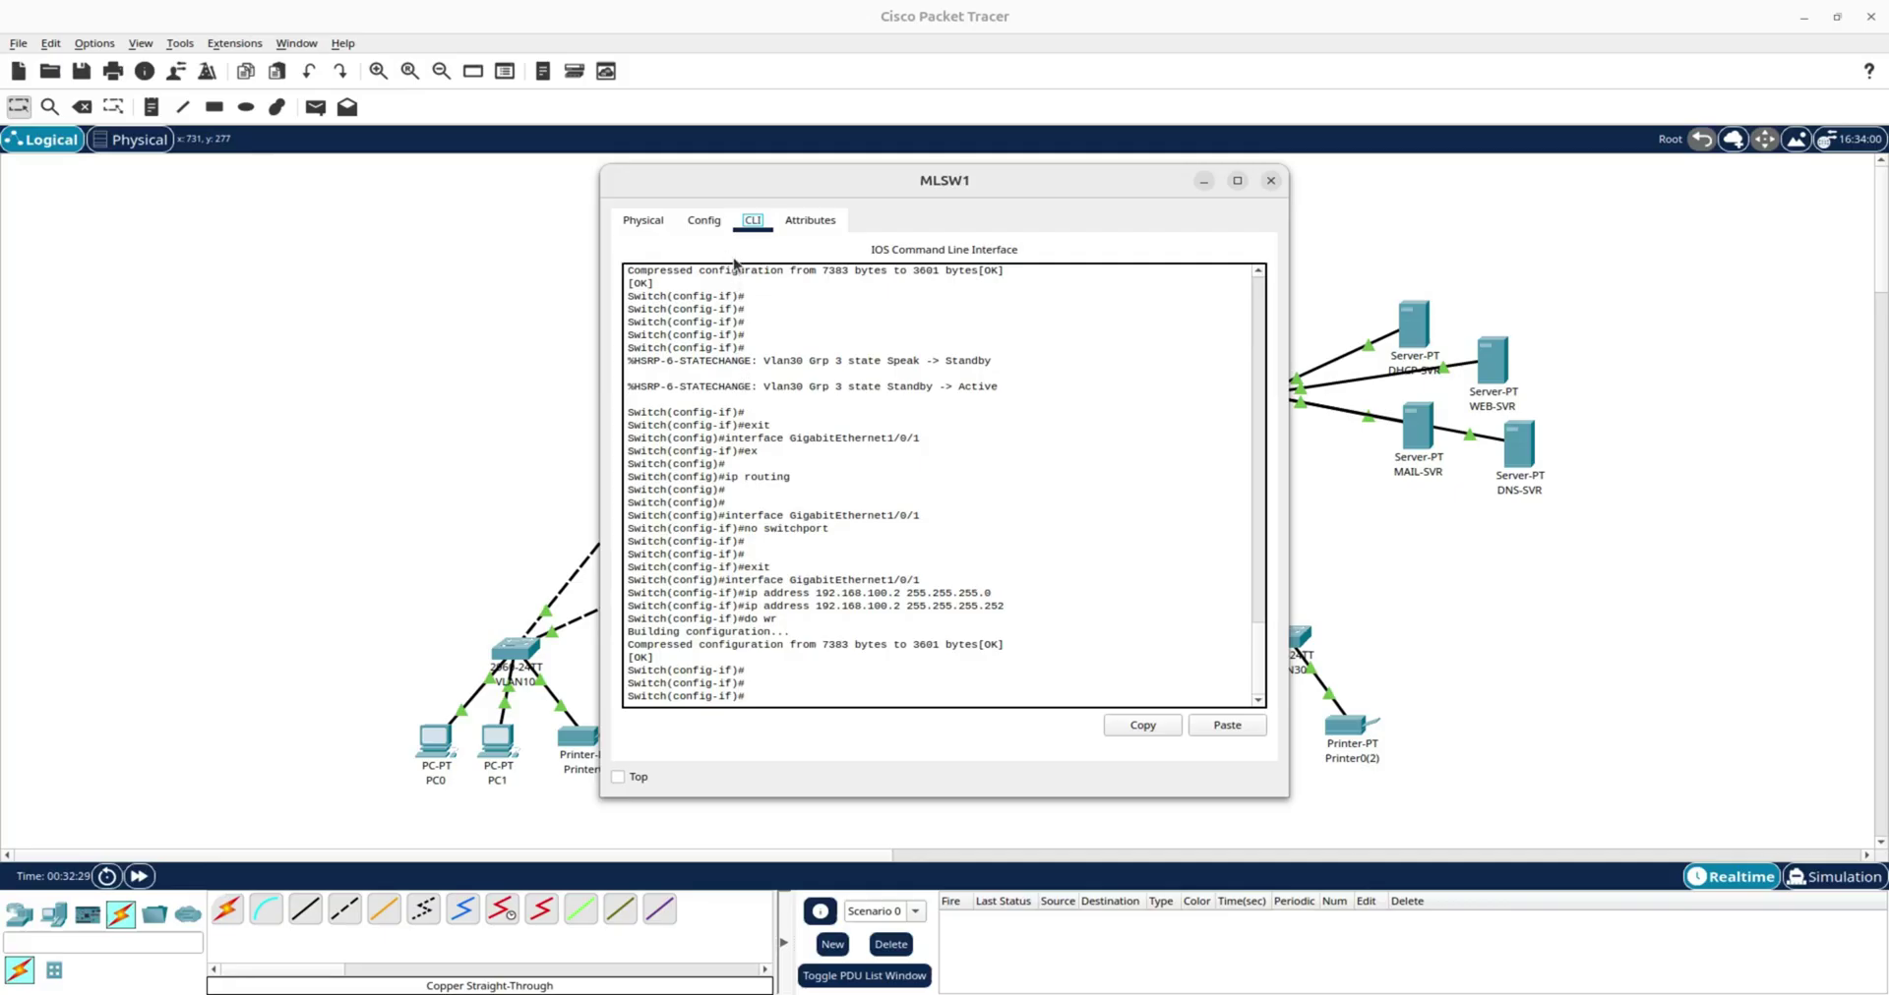
click(703, 220)
click(687, 467)
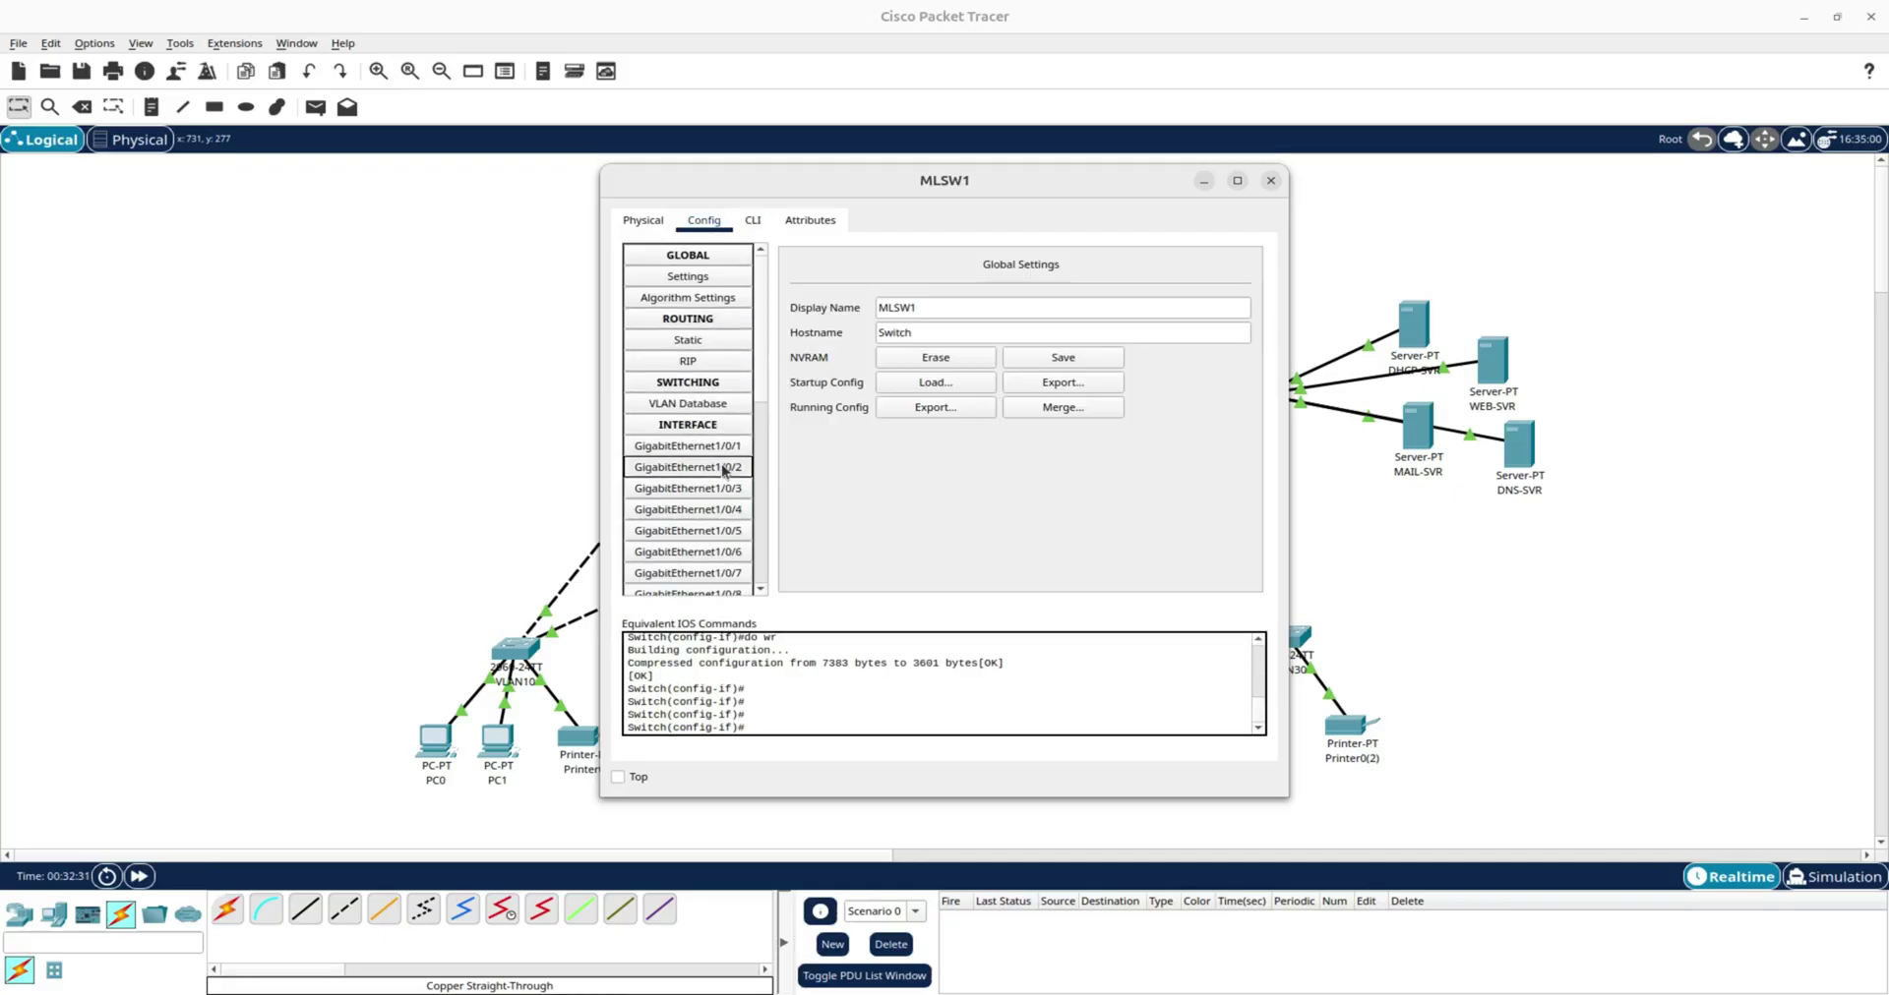
click(753, 220)
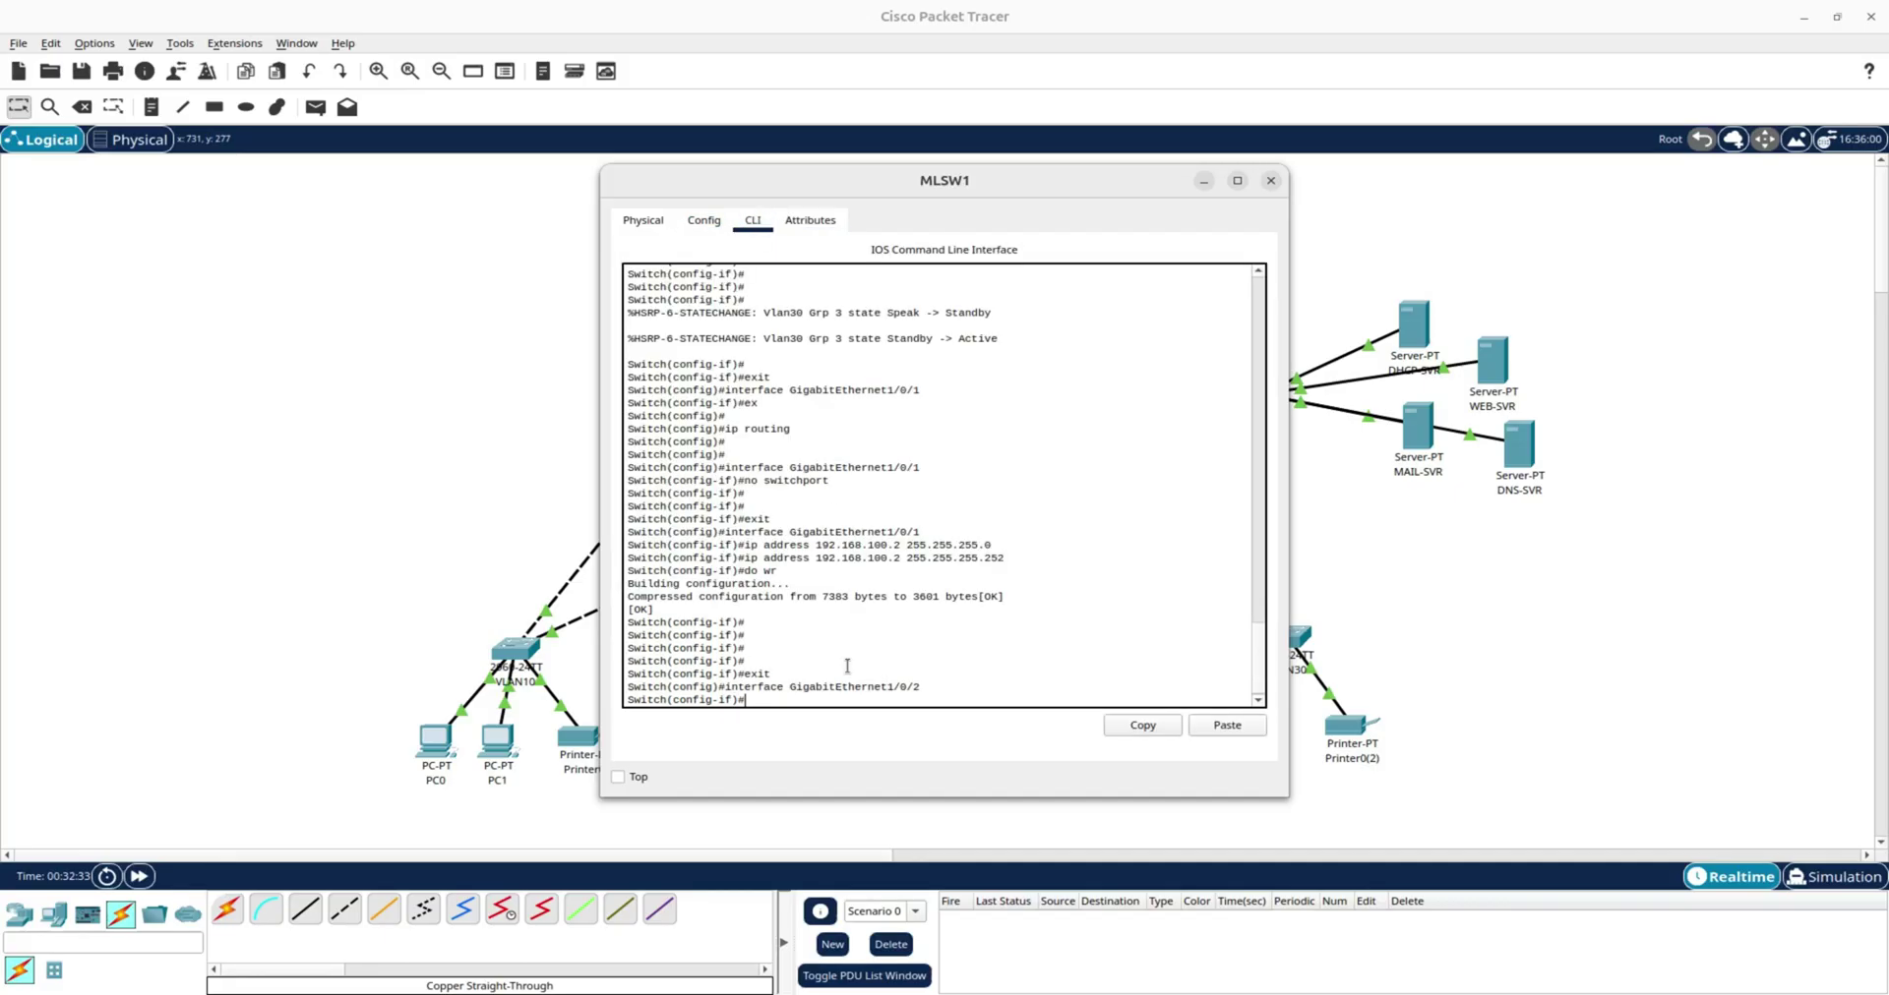
text(no switchport)
key(Return)
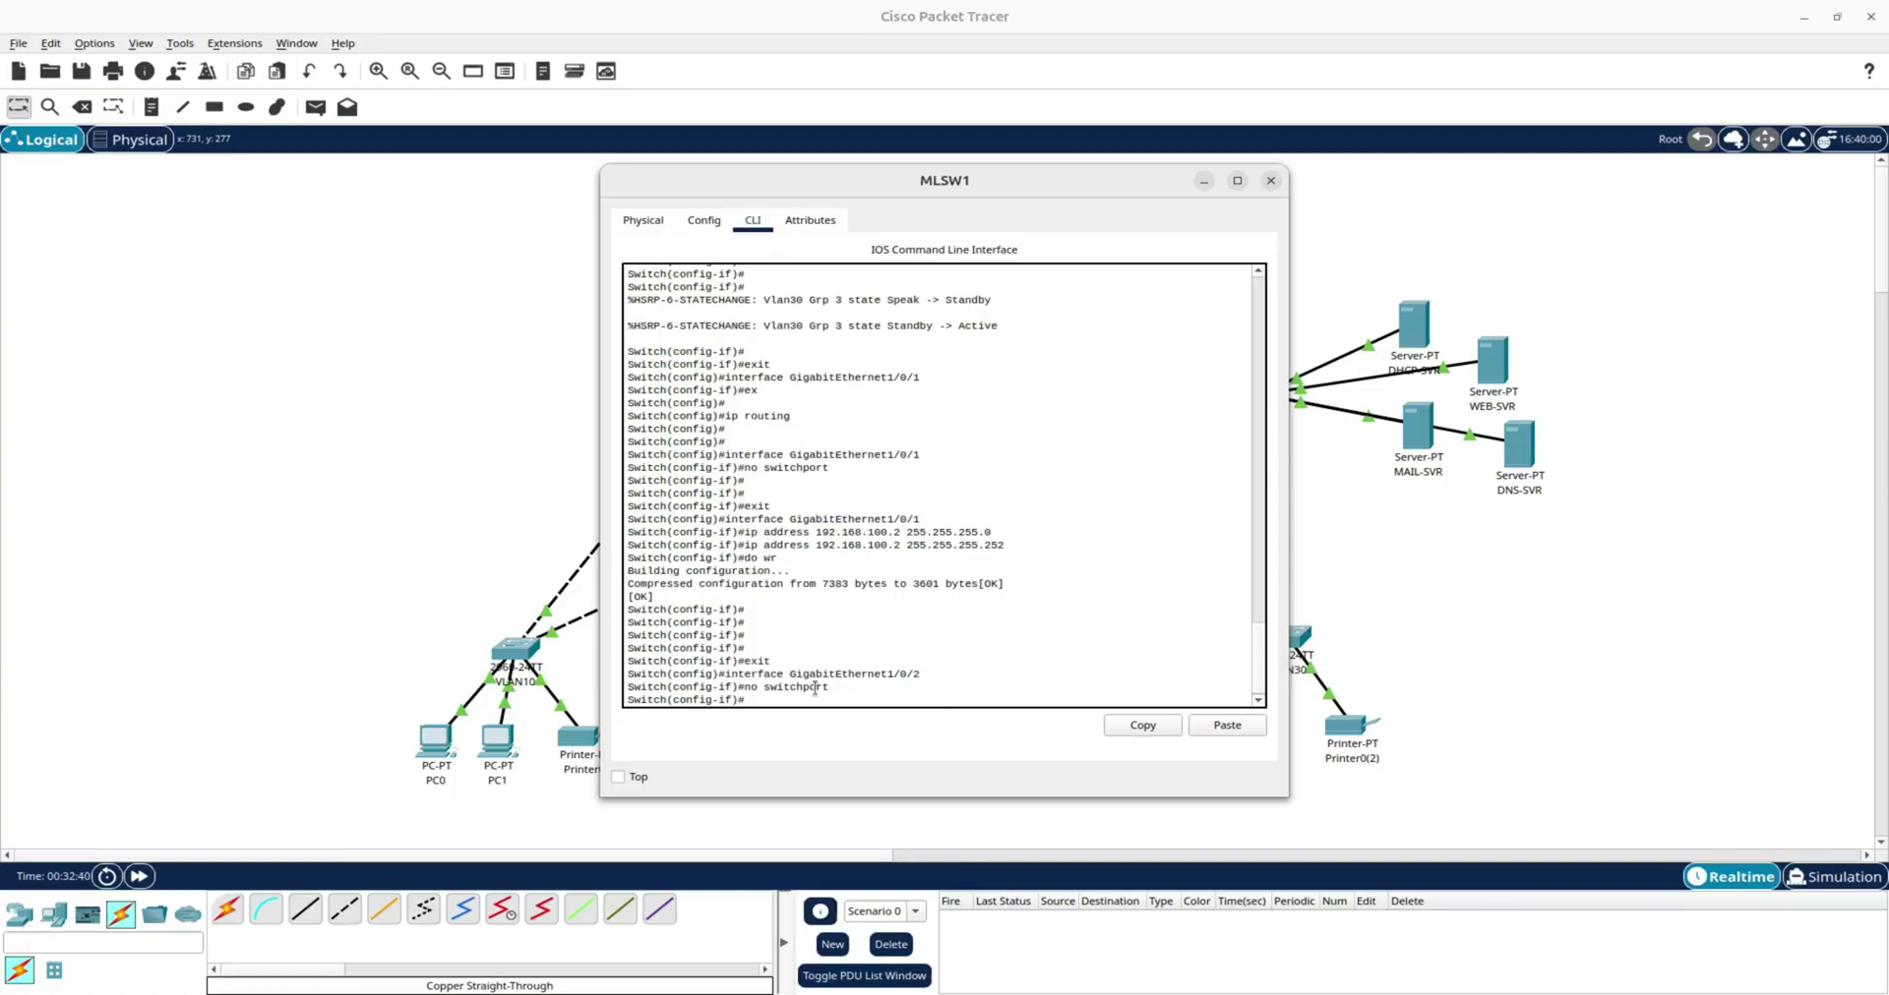
click(703, 220)
click(1056, 394)
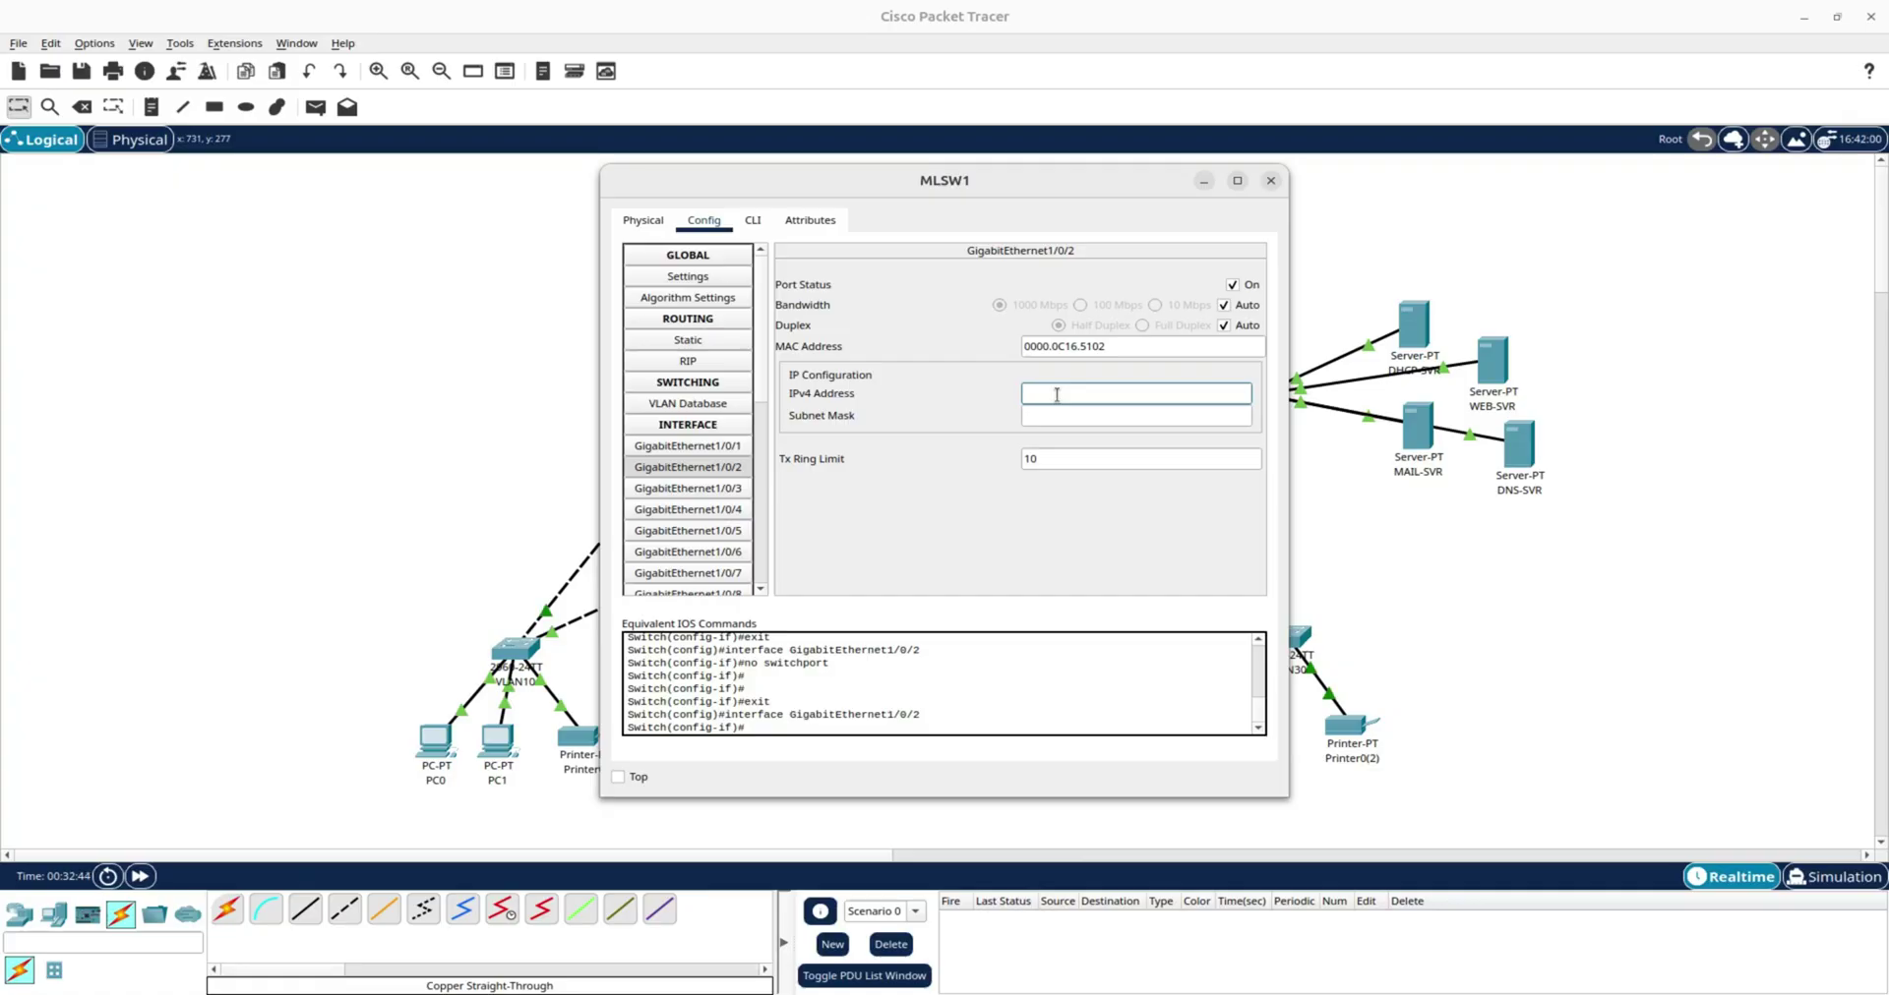
text(192.168.100.)
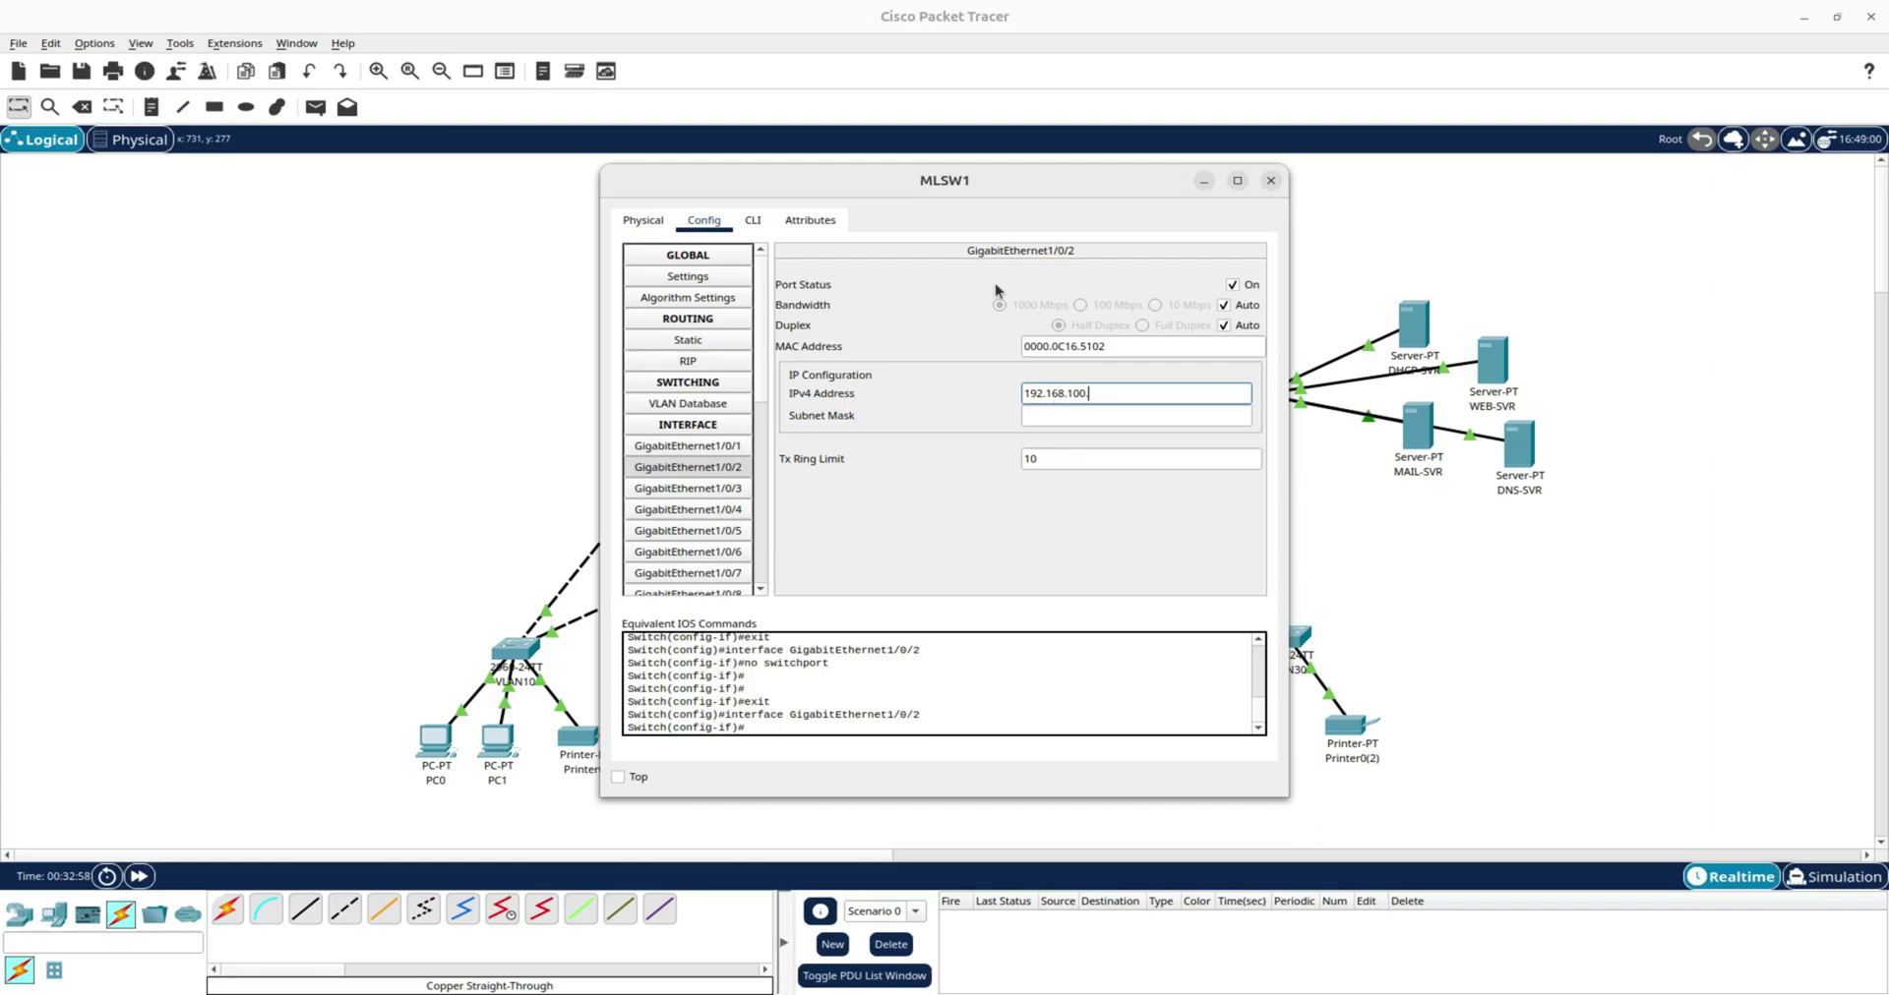
click(518, 369)
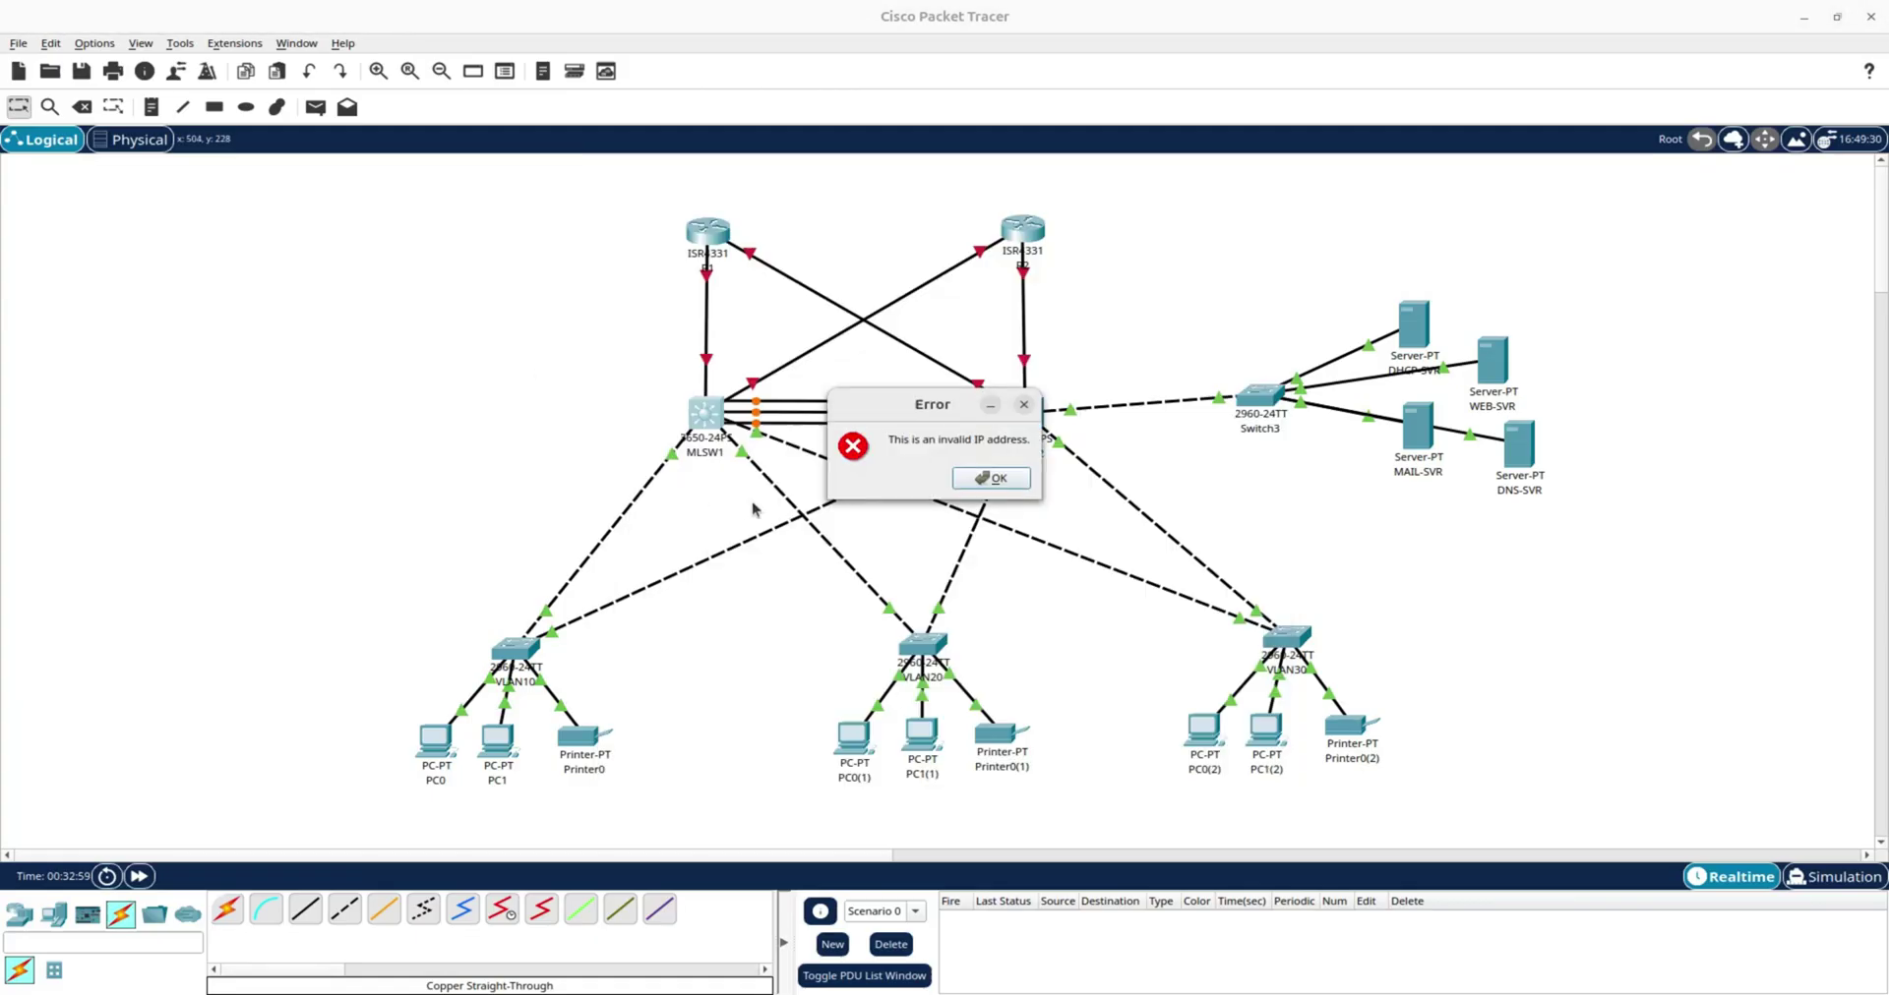
click(970, 485)
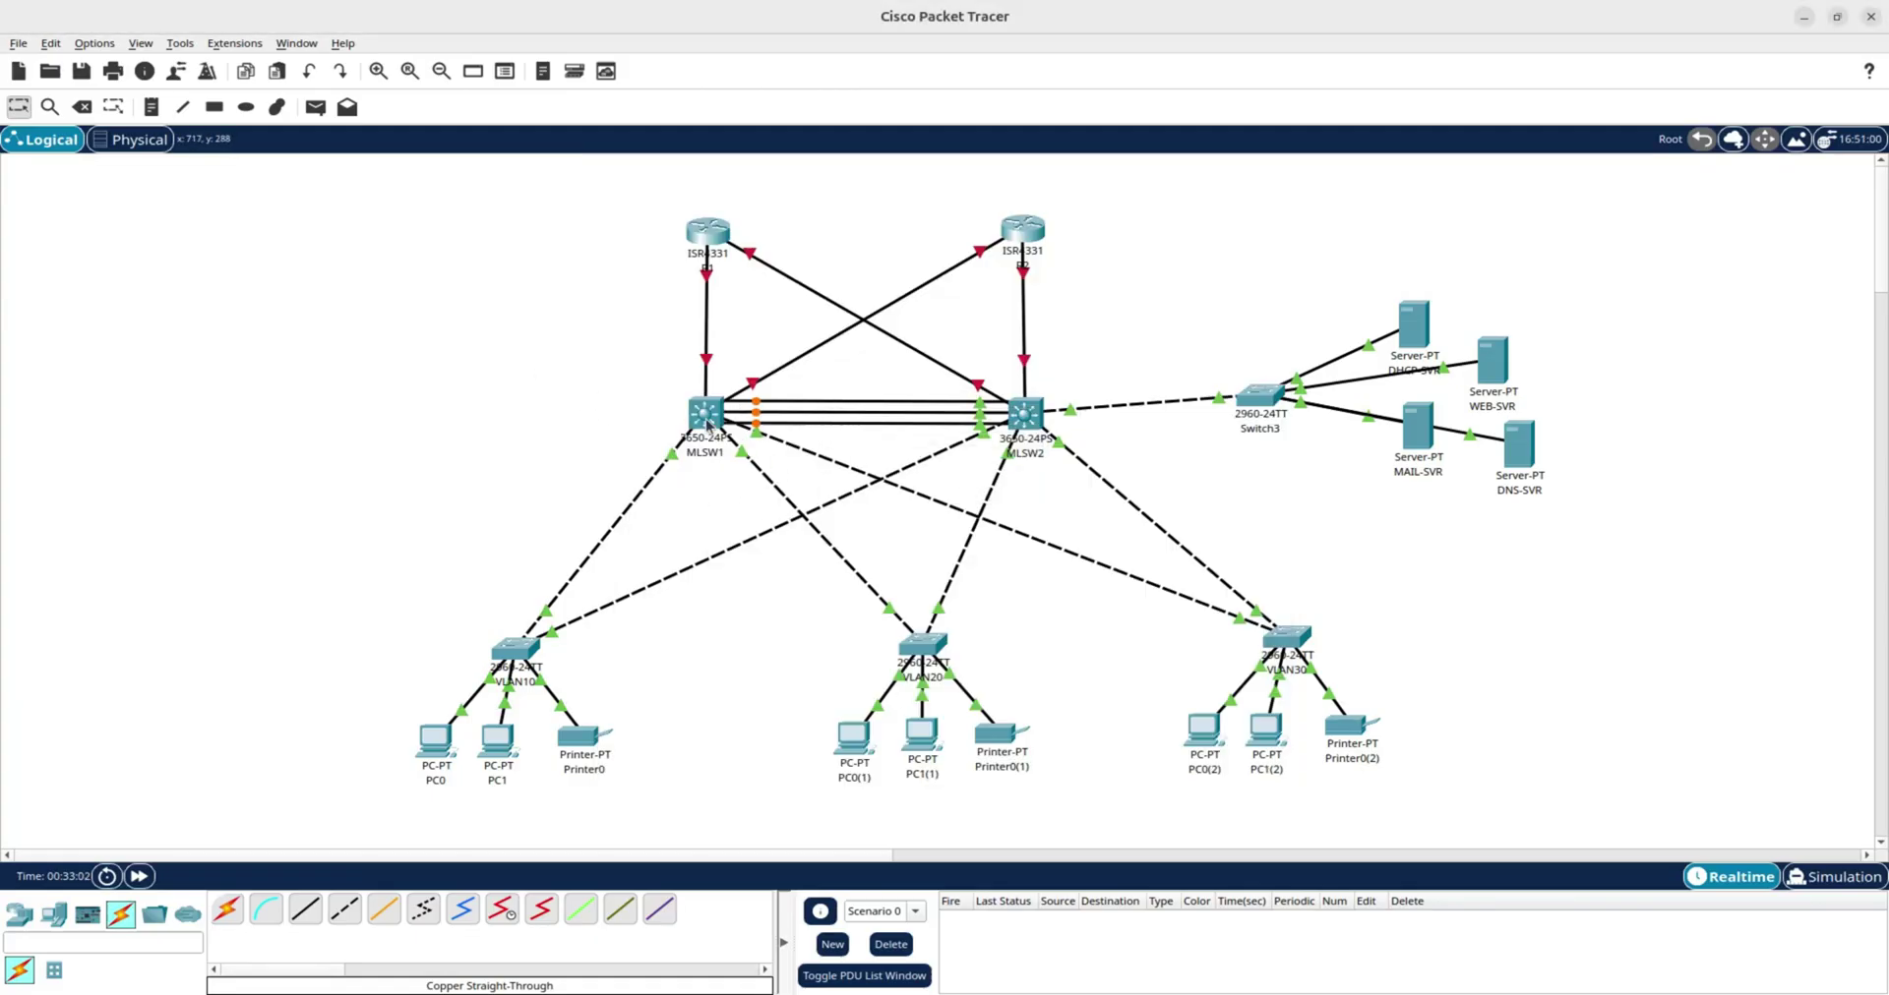
Try to assign IPv4 address 192.168.100.4 with mask 255.255.255.252 to MLSW1's GigabitEthernet1/0/2.
mouse_move(707, 423)
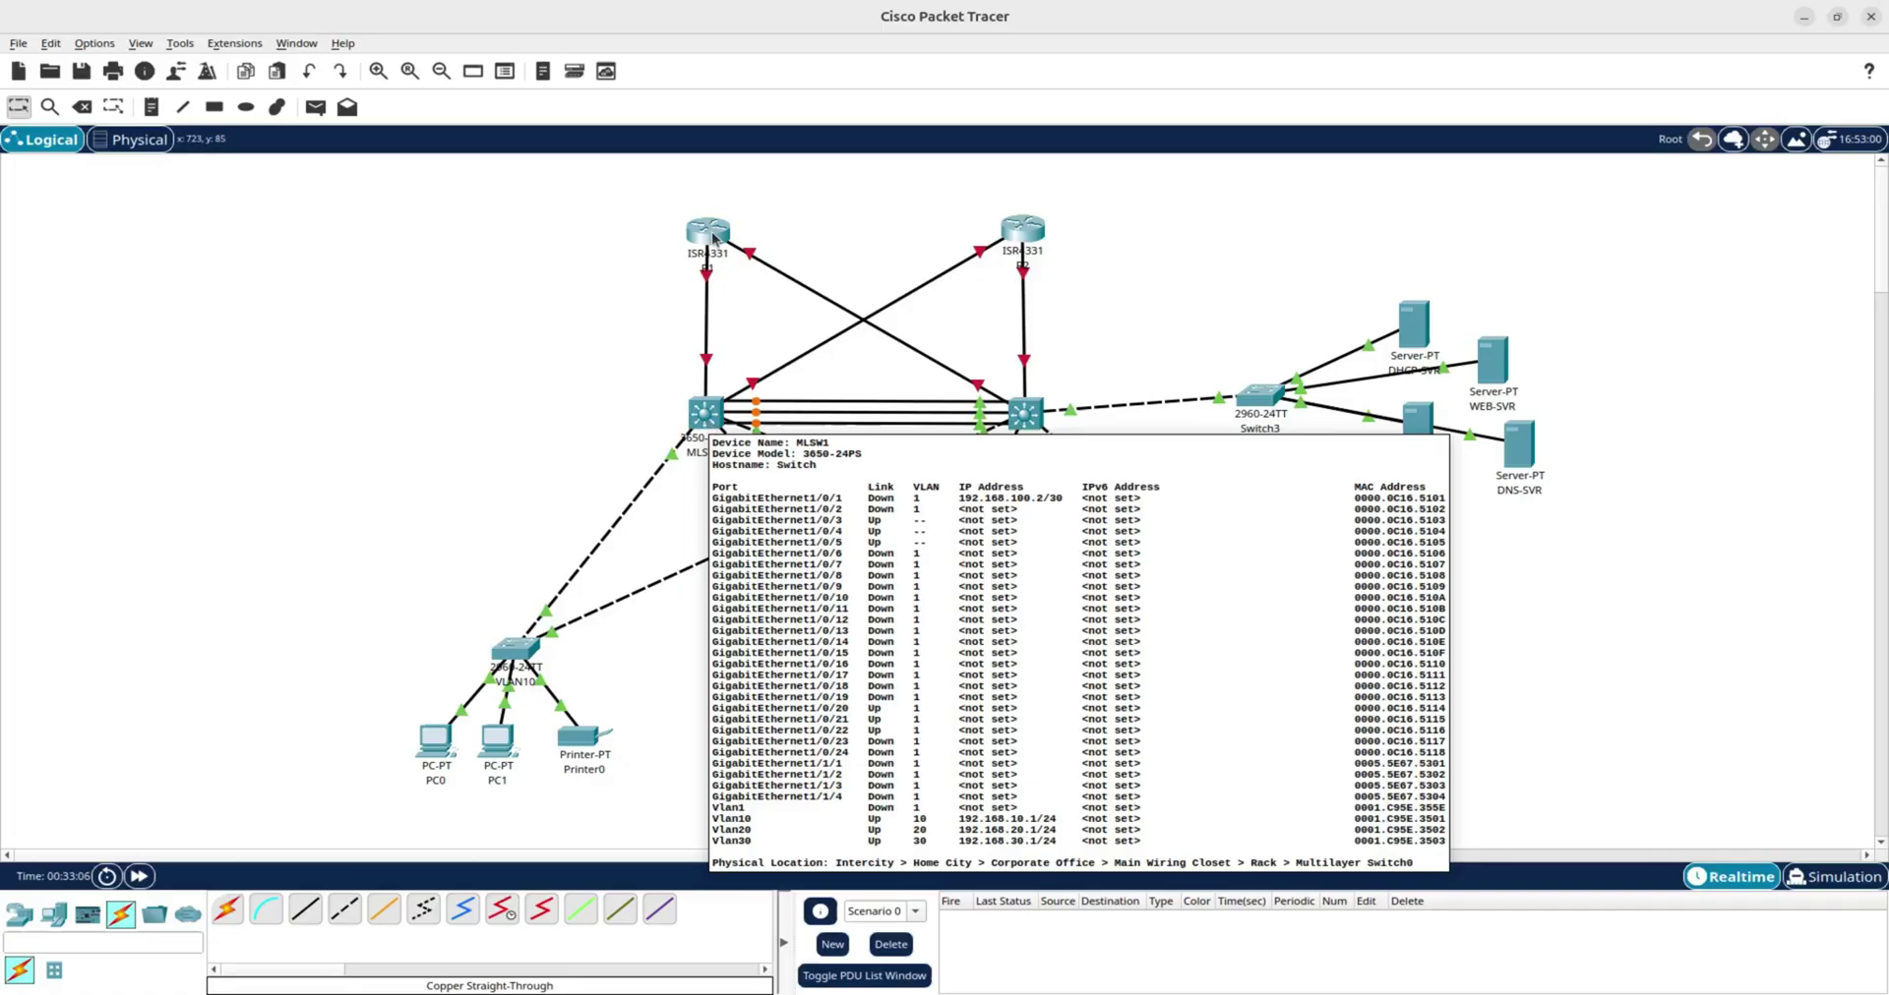
click(704, 411)
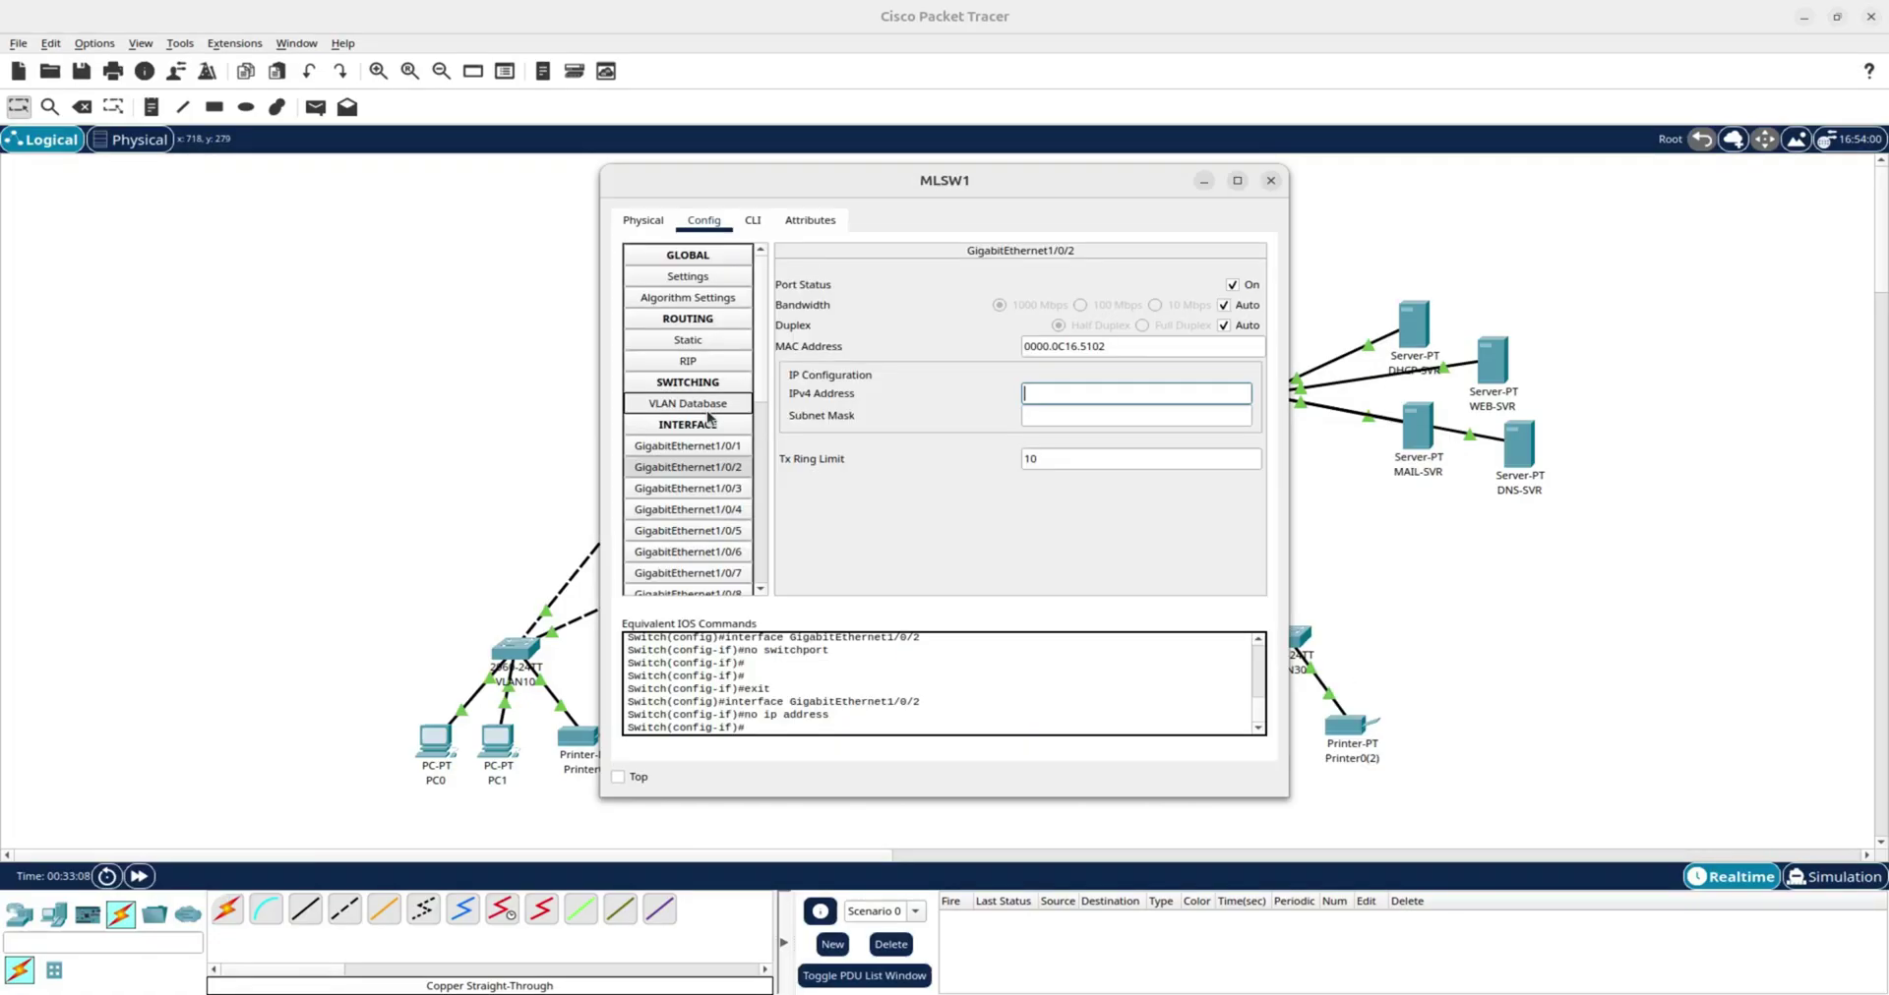
click(1094, 394)
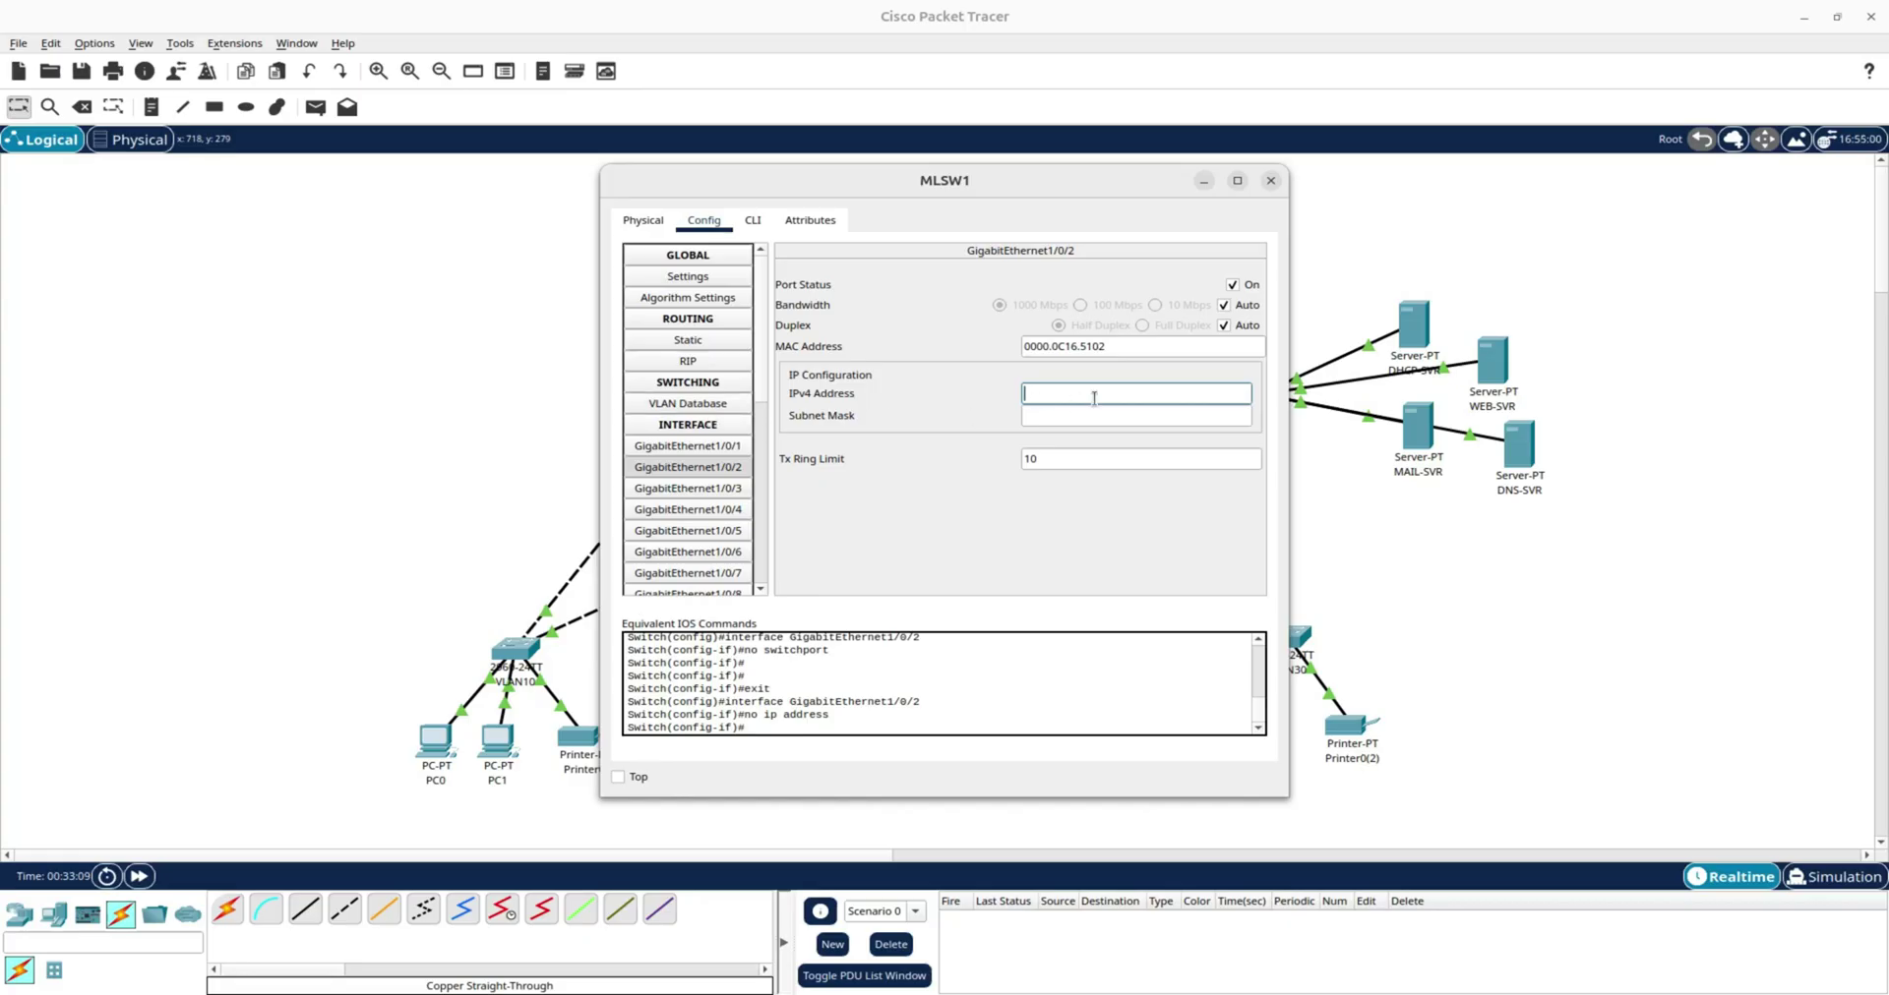
text(92.168.100.)
key(BackSpace)
click(1104, 407)
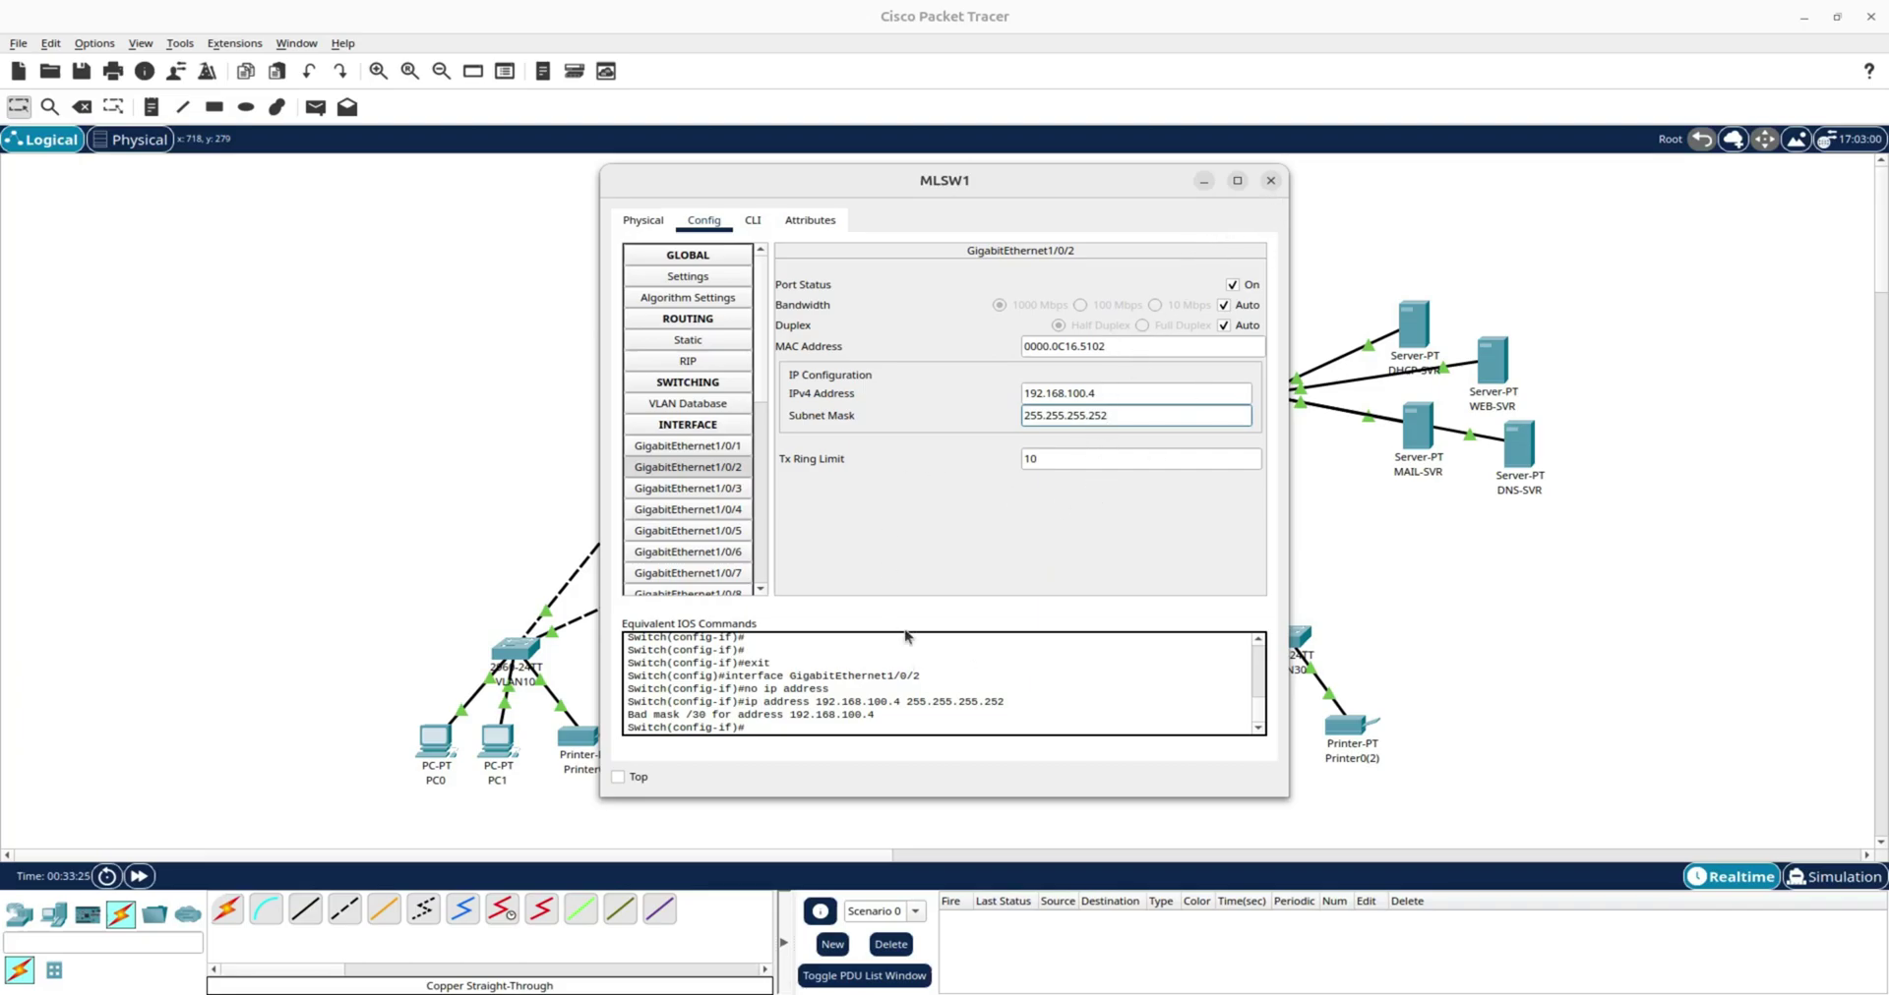
click(753, 220)
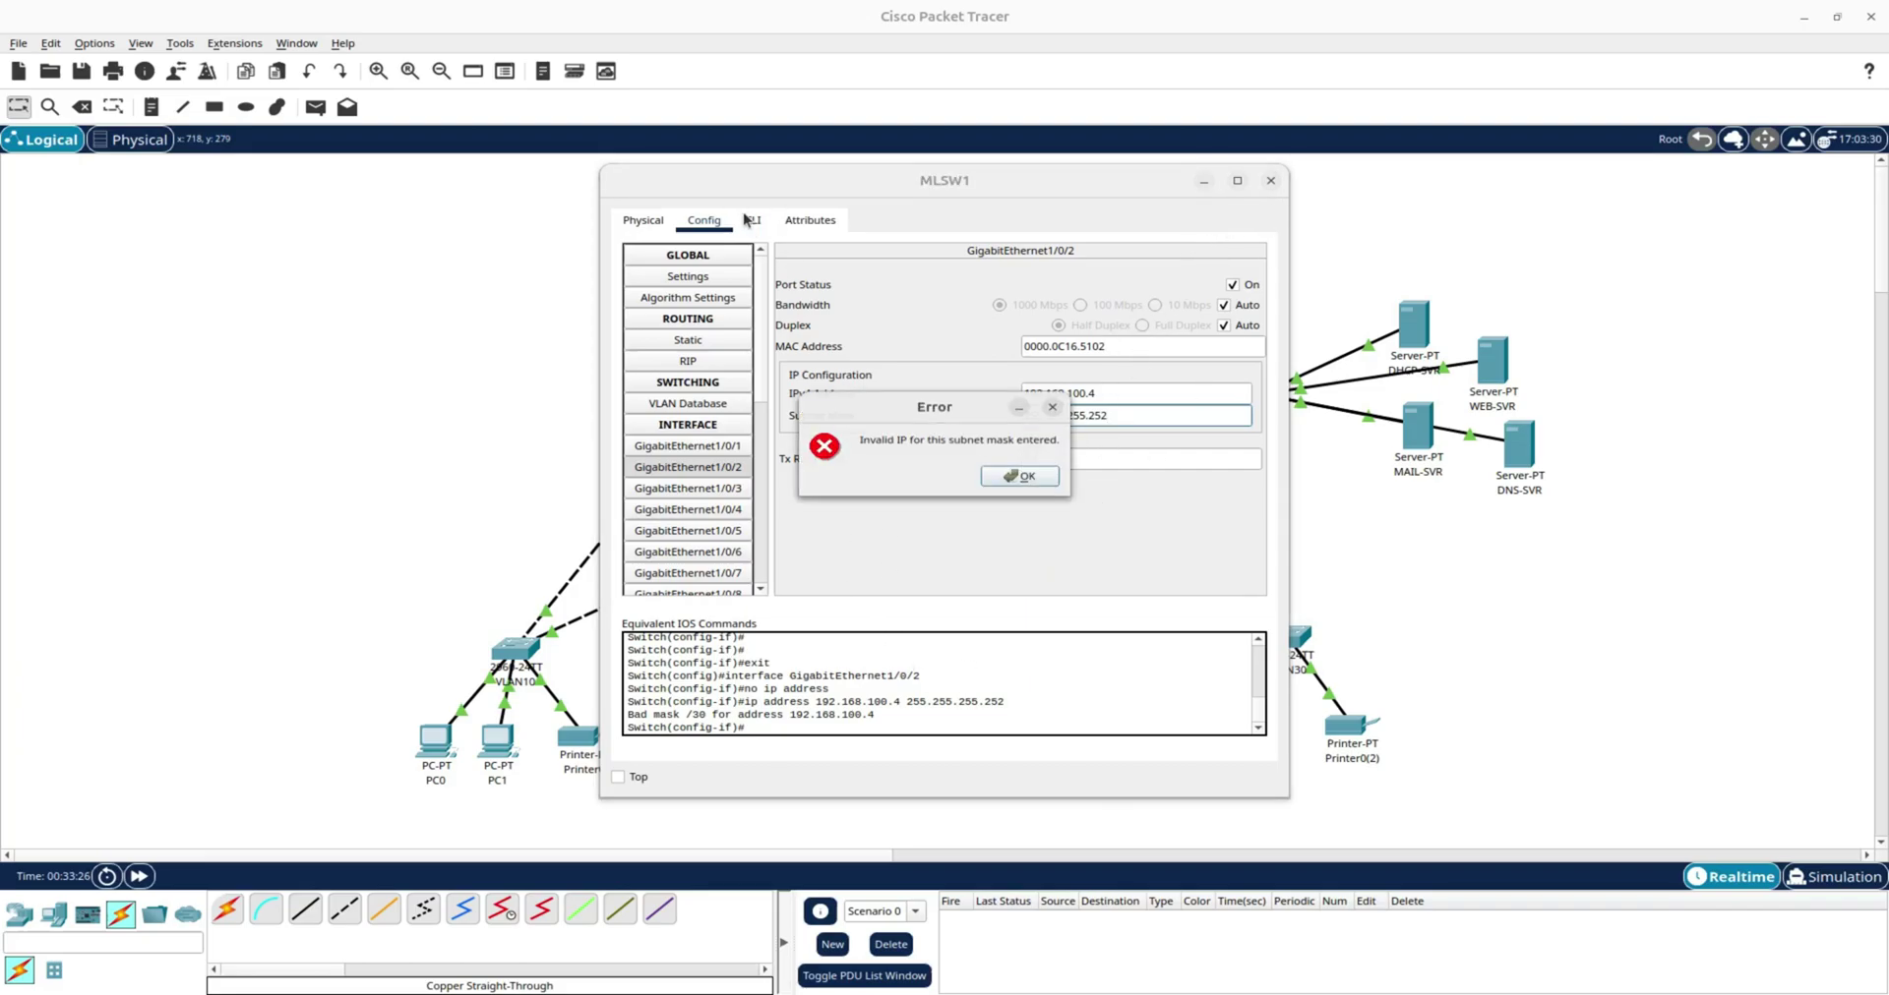
click(1018, 478)
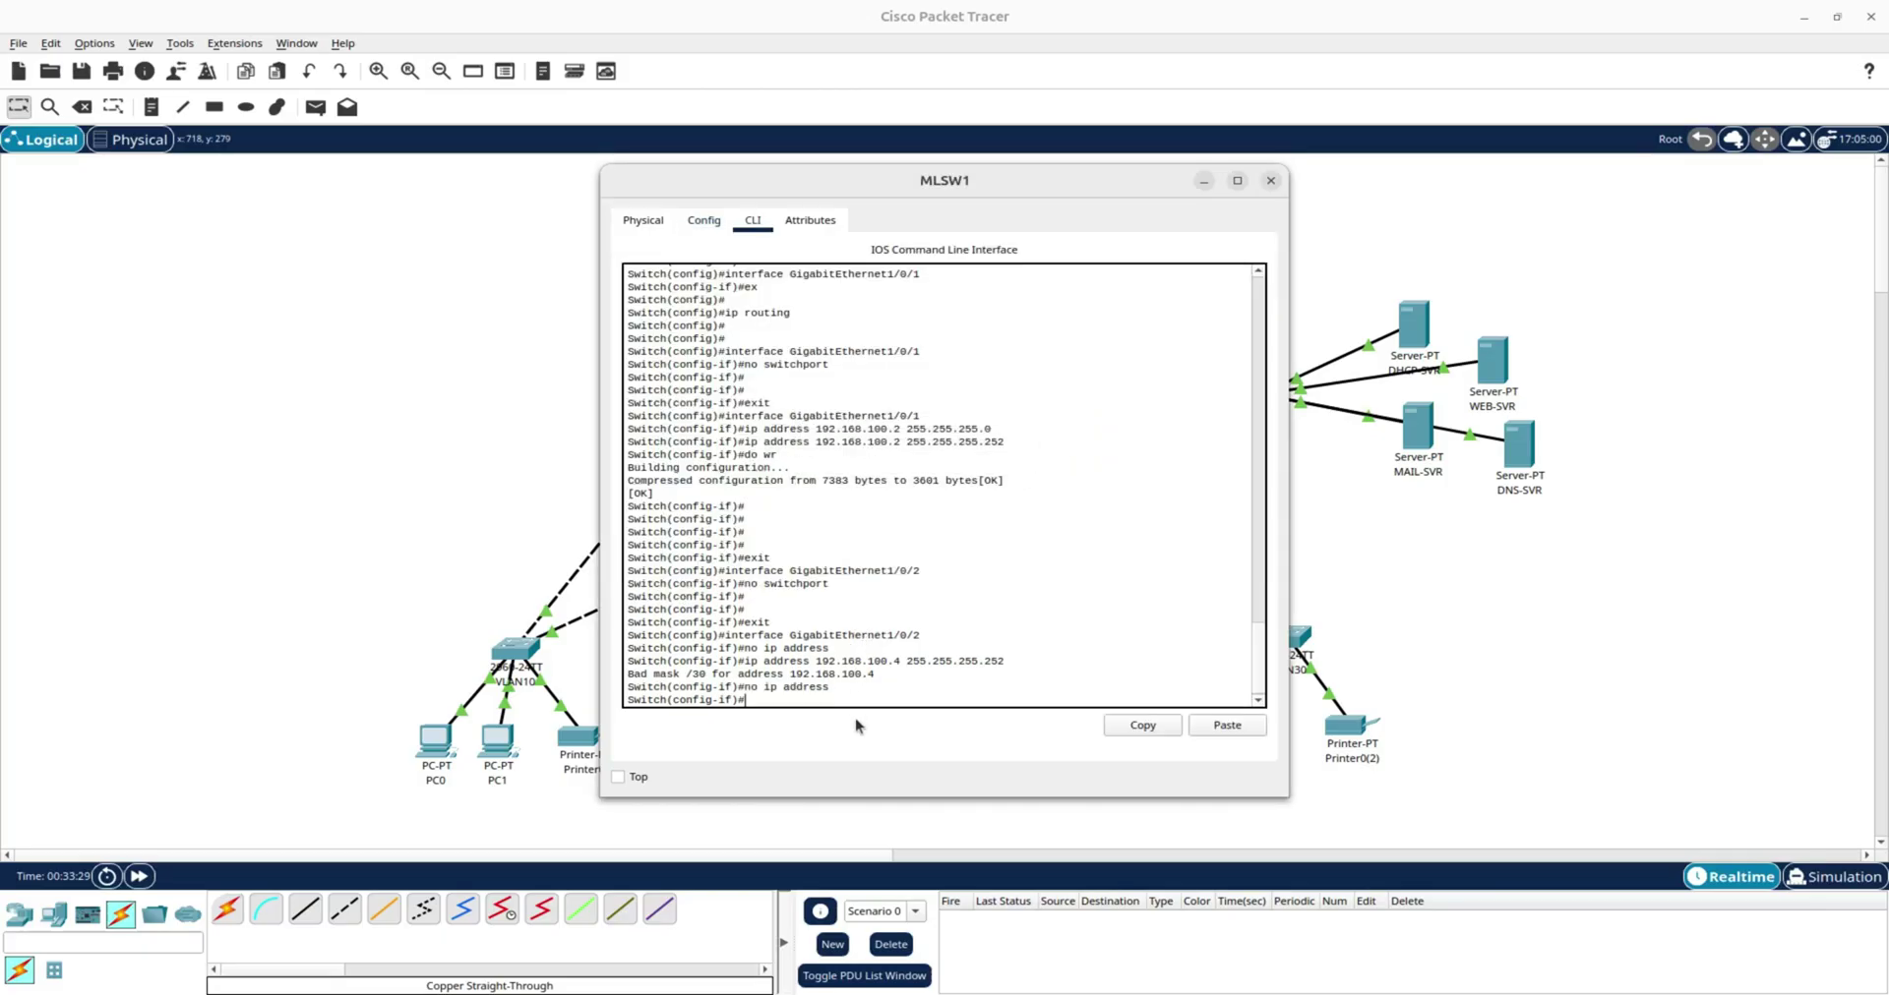
Assign IPv4 address 192.168.100.5 with subnet mask 255.255.255.252 to MLSW1's GigabitEthernet1/0/2.
click(704, 220)
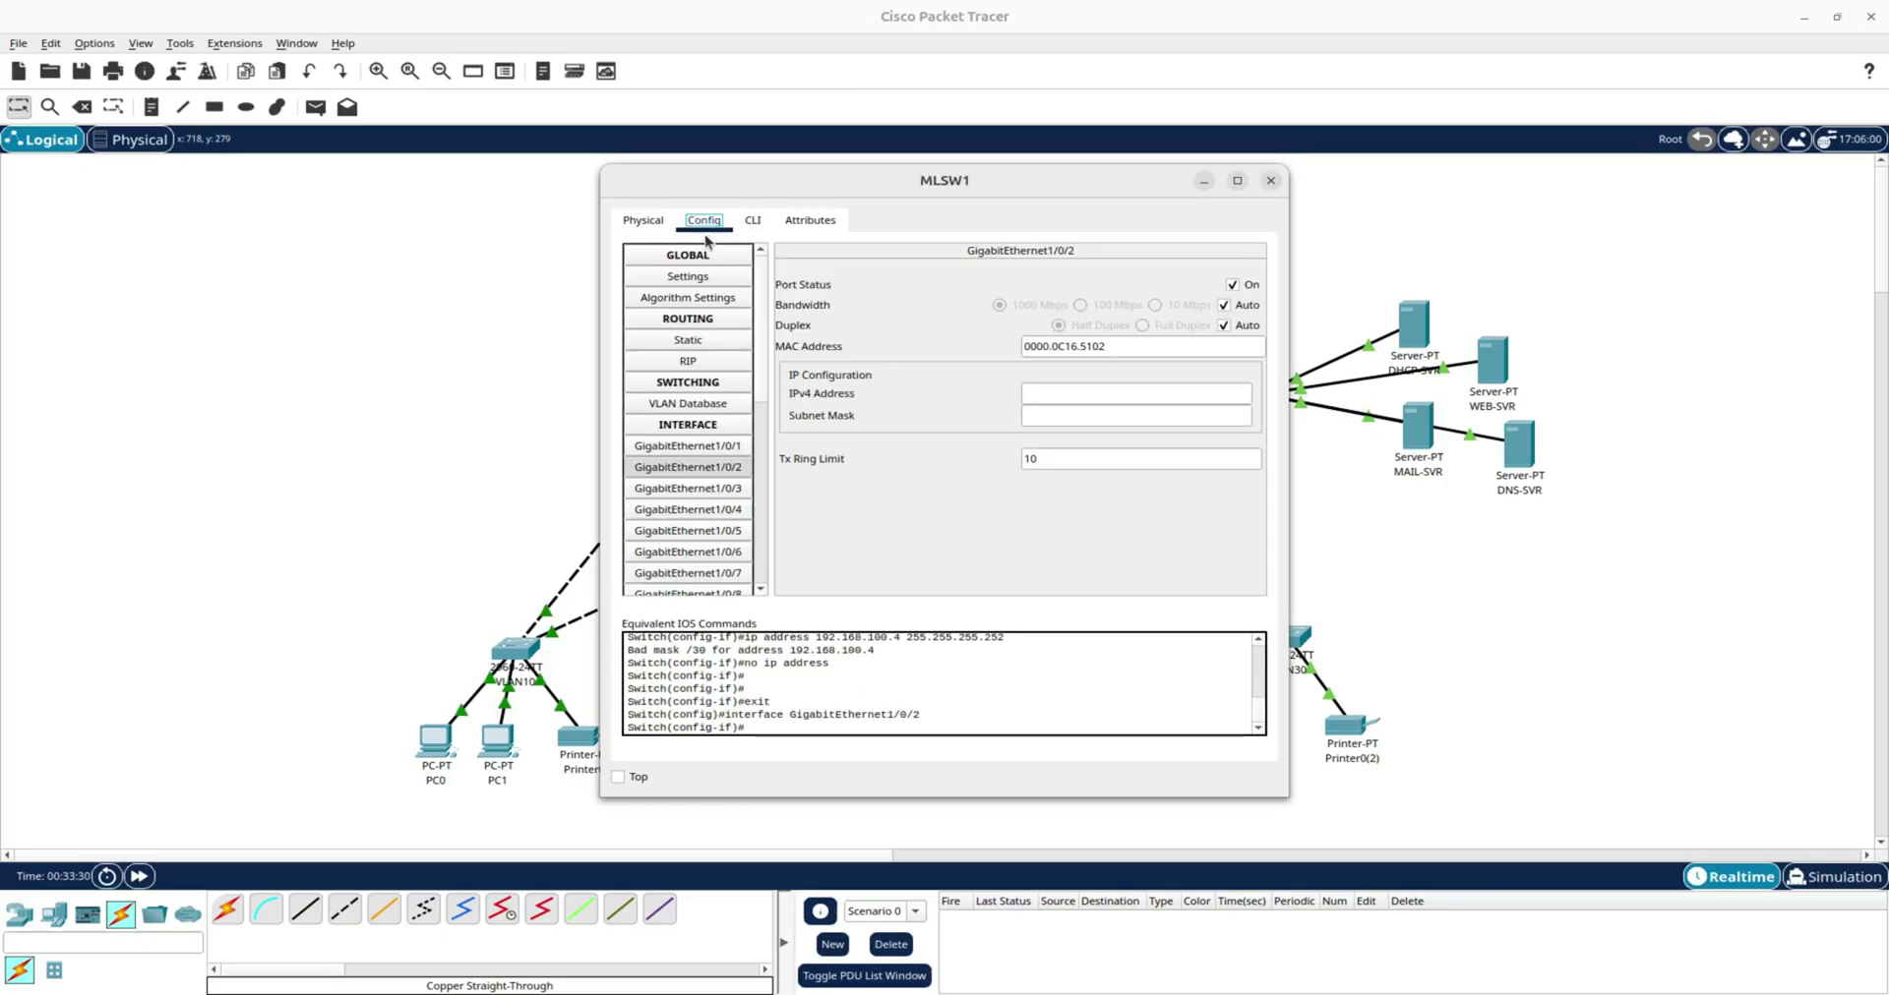
click(1080, 397)
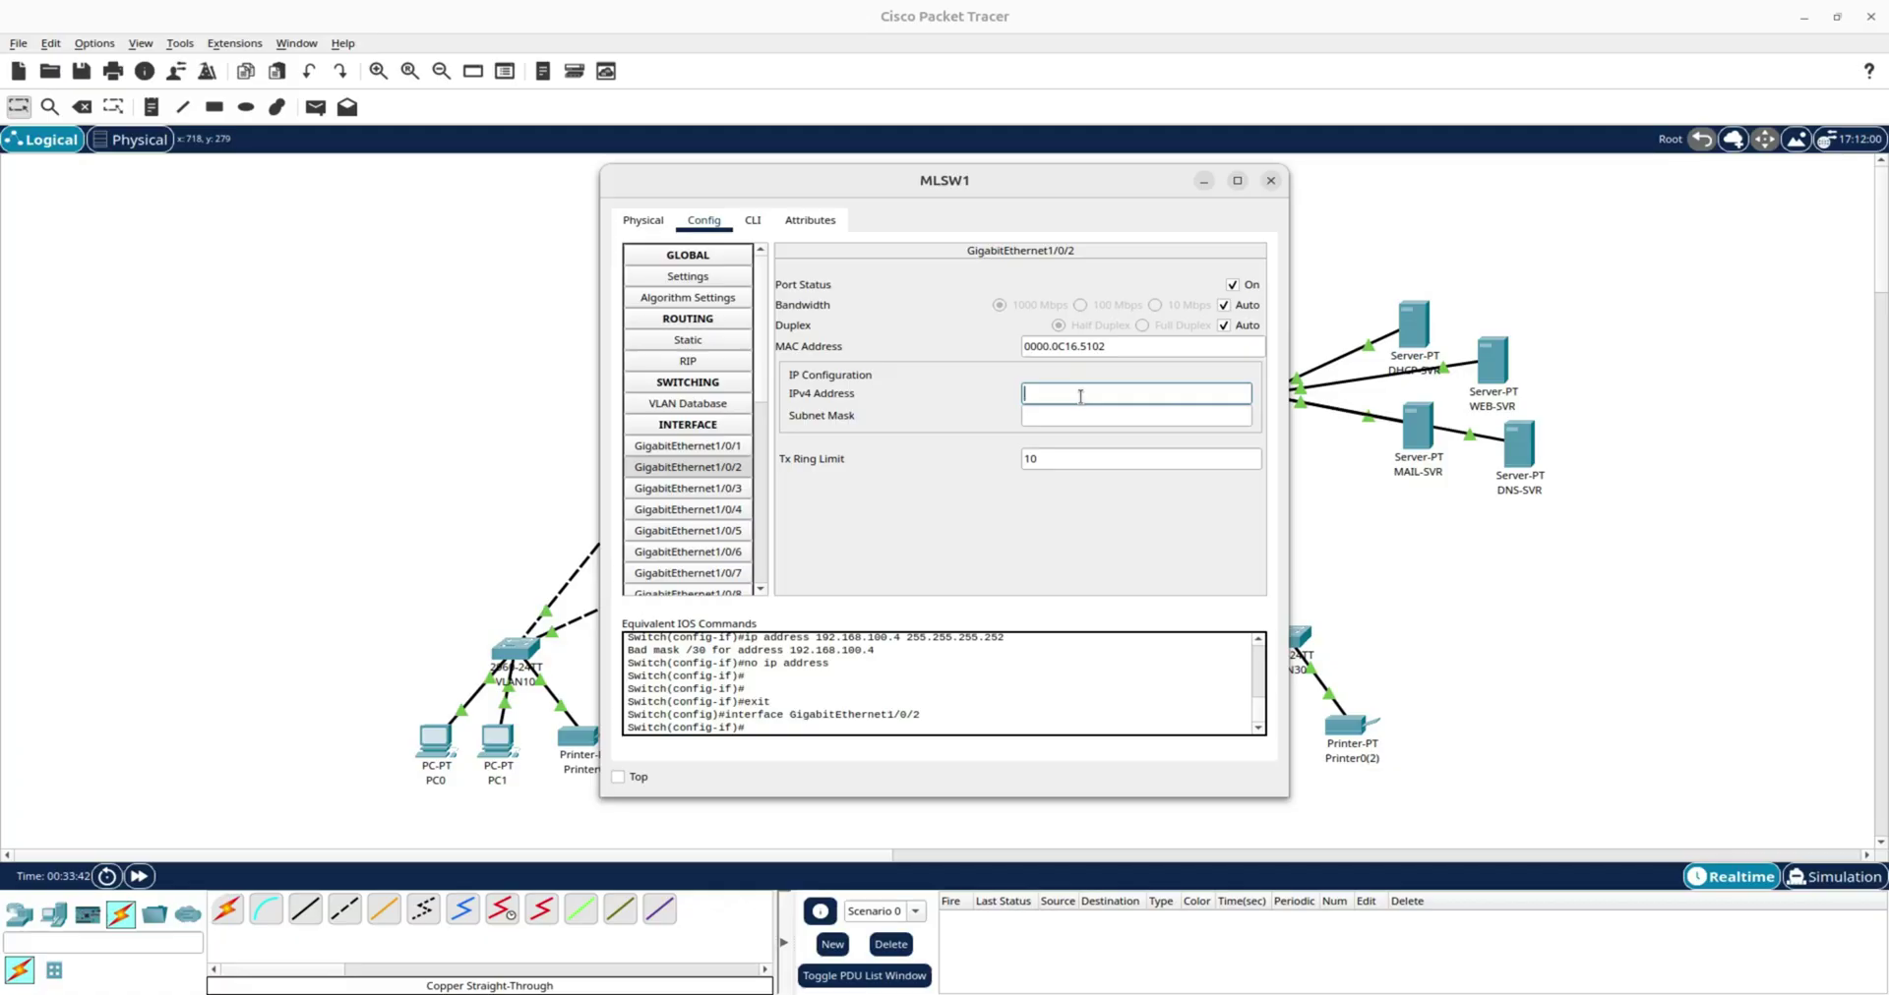
text(192.168.10.45)
click(1083, 419)
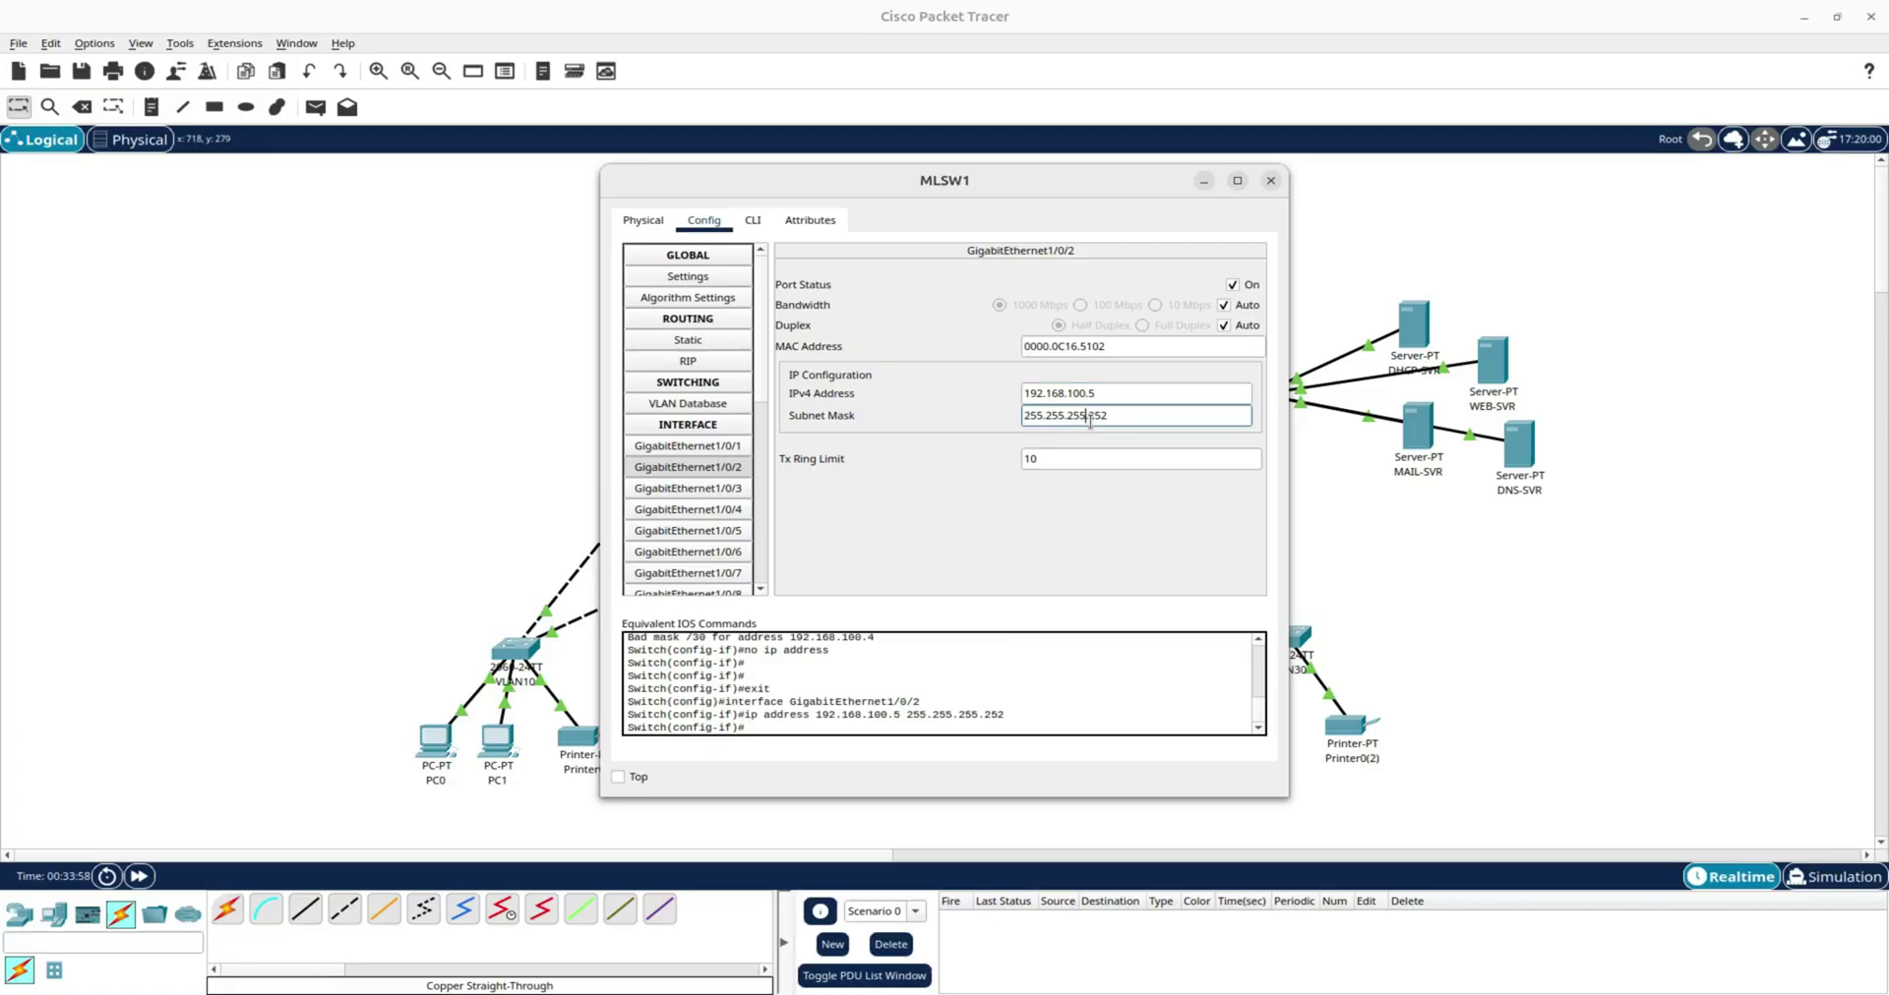
Write MLSW1's GigabitEthernet1/0/2 settings to the saved configuration with do wr and close the switch's window.
click(754, 223)
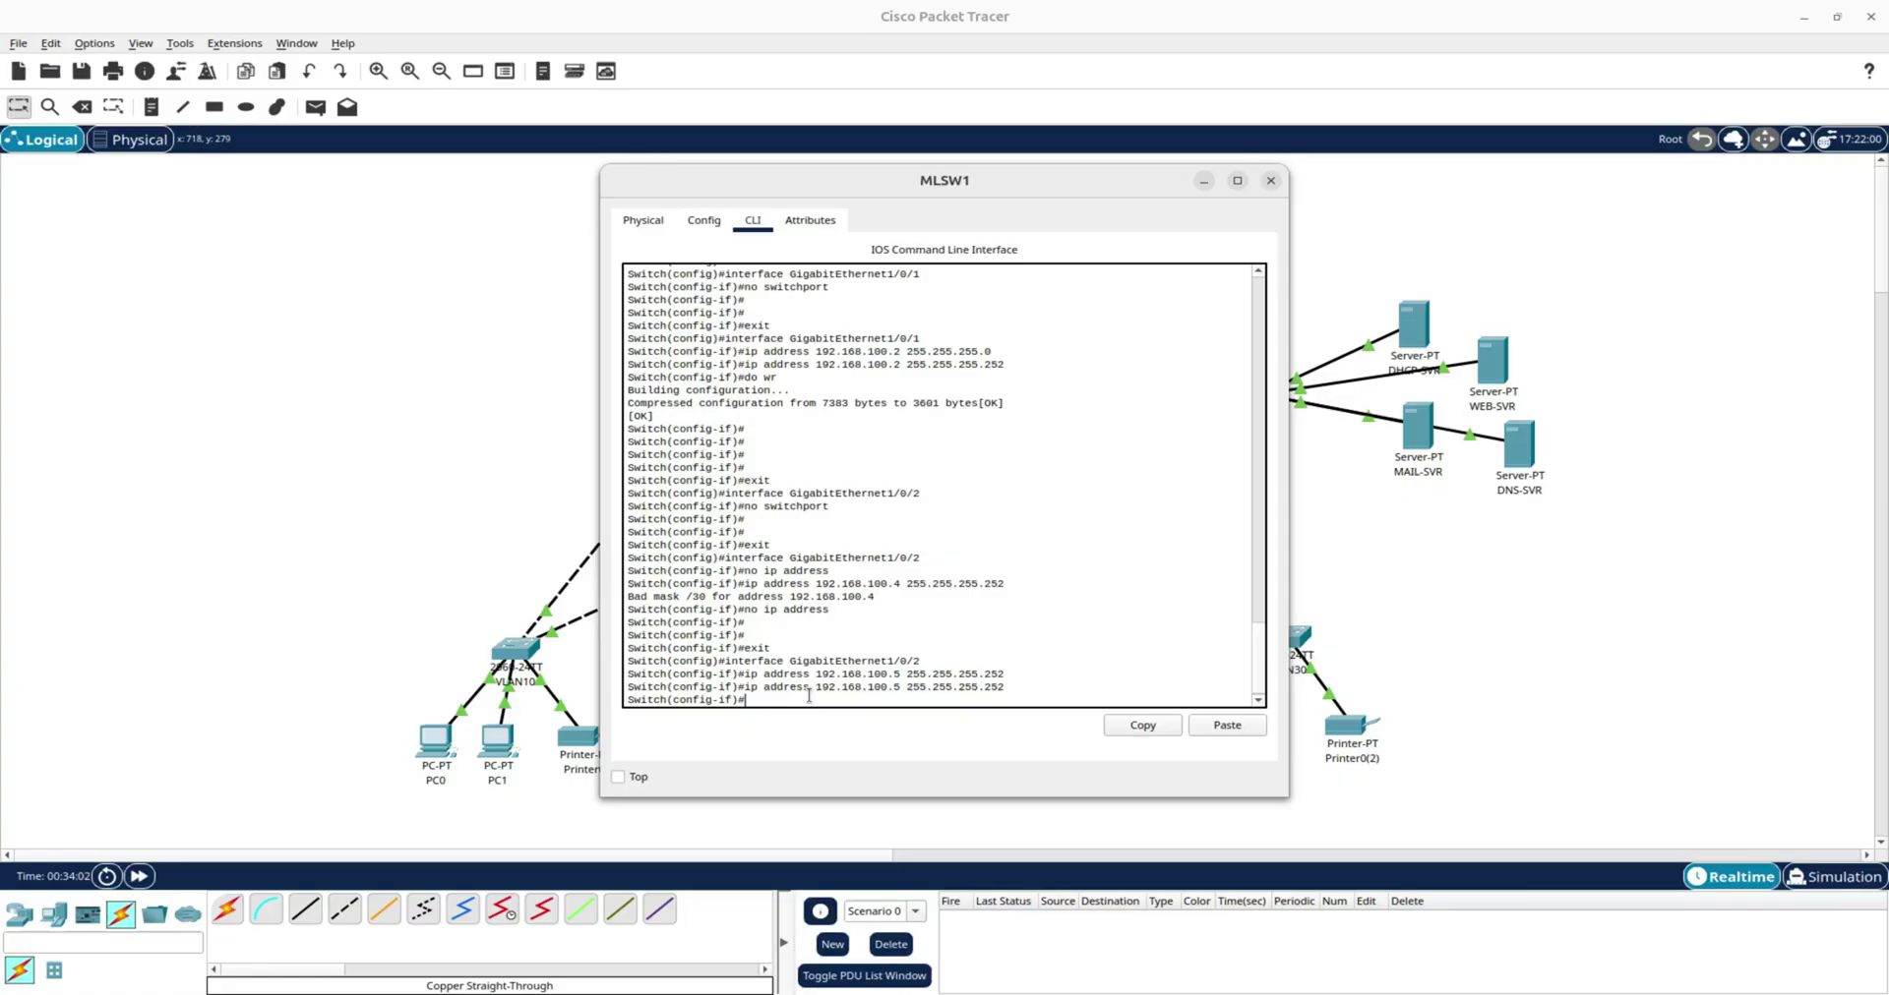
text(do wr)
key(Return)
key(Return)
key(Return)
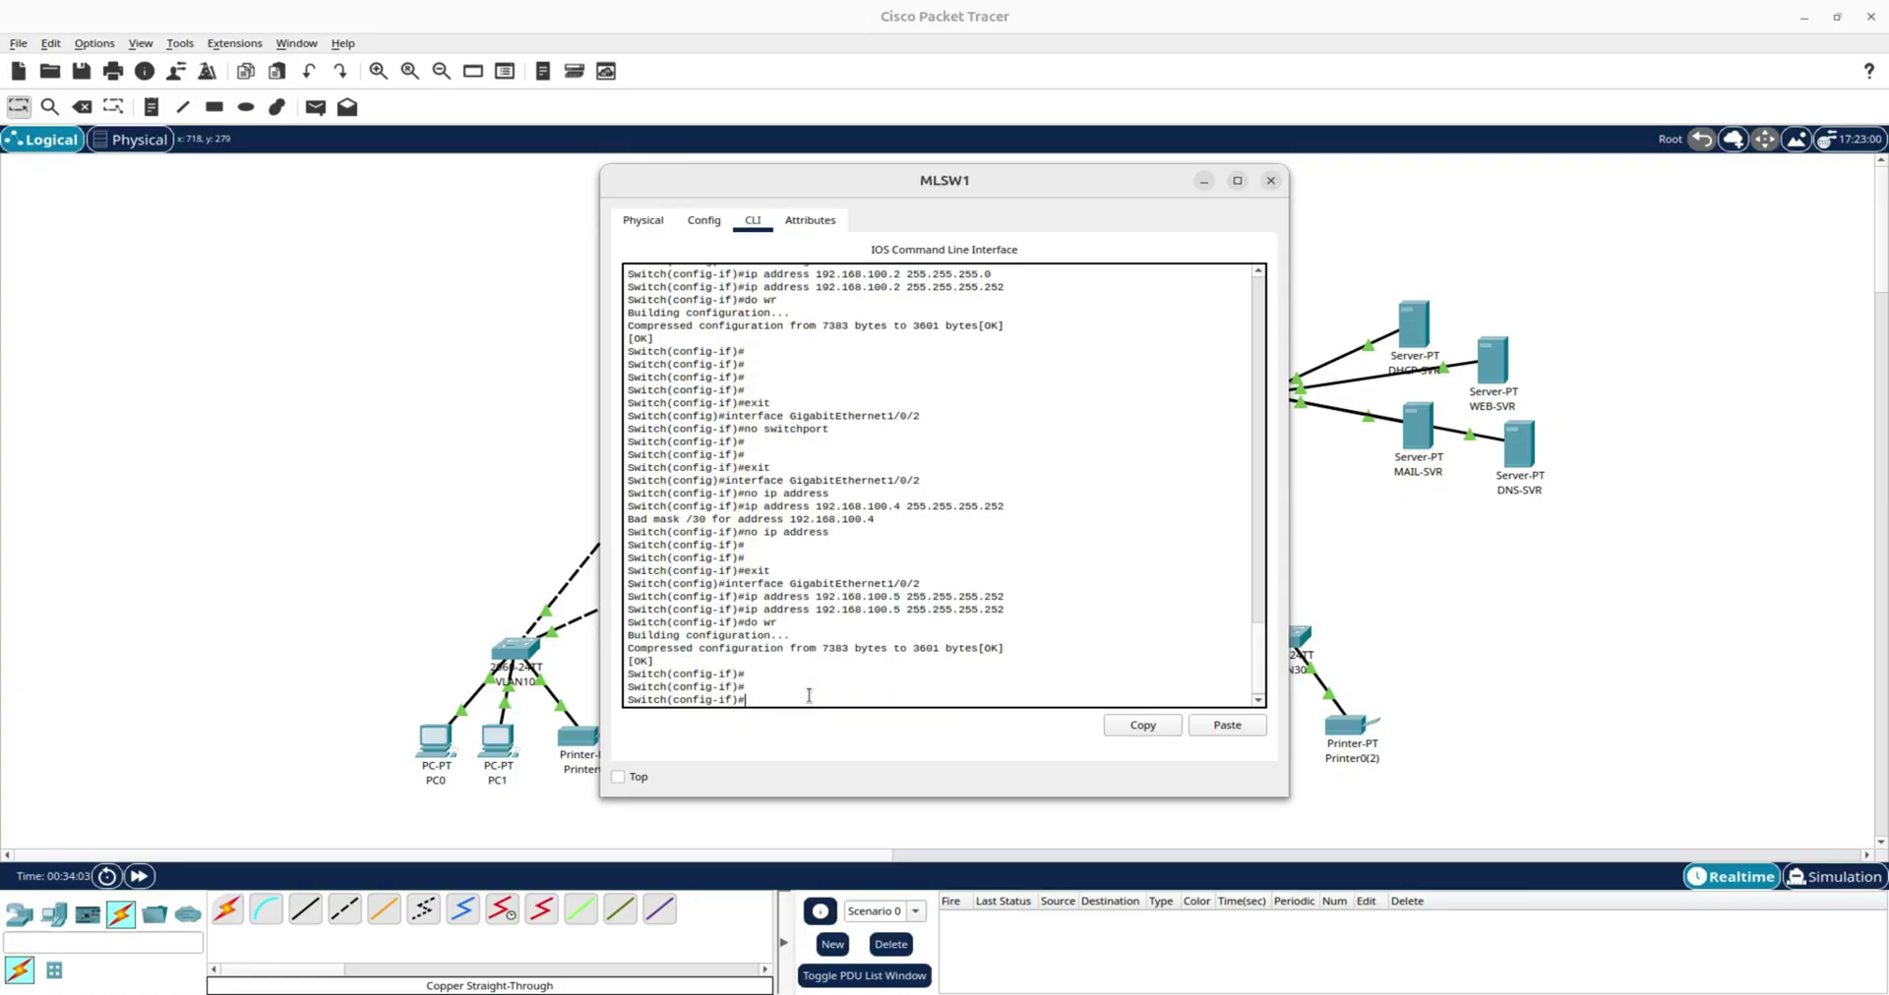
click(1270, 181)
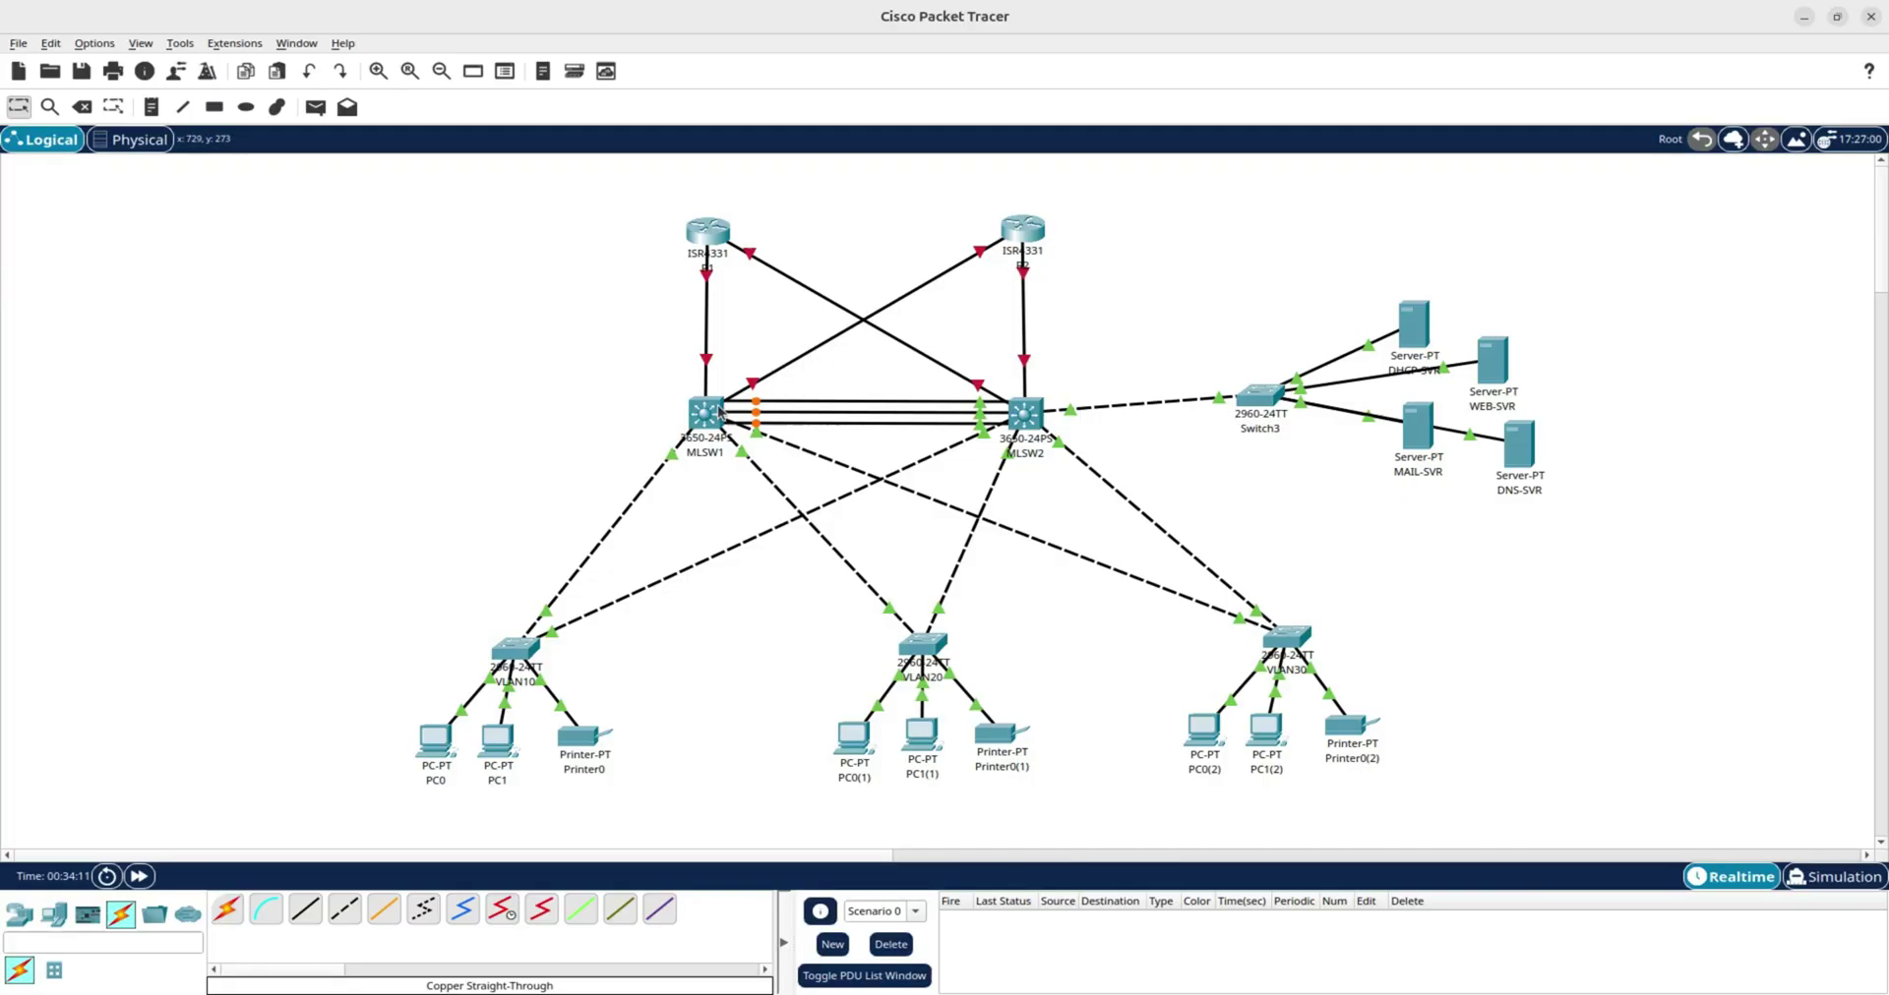
mouse_move(696, 416)
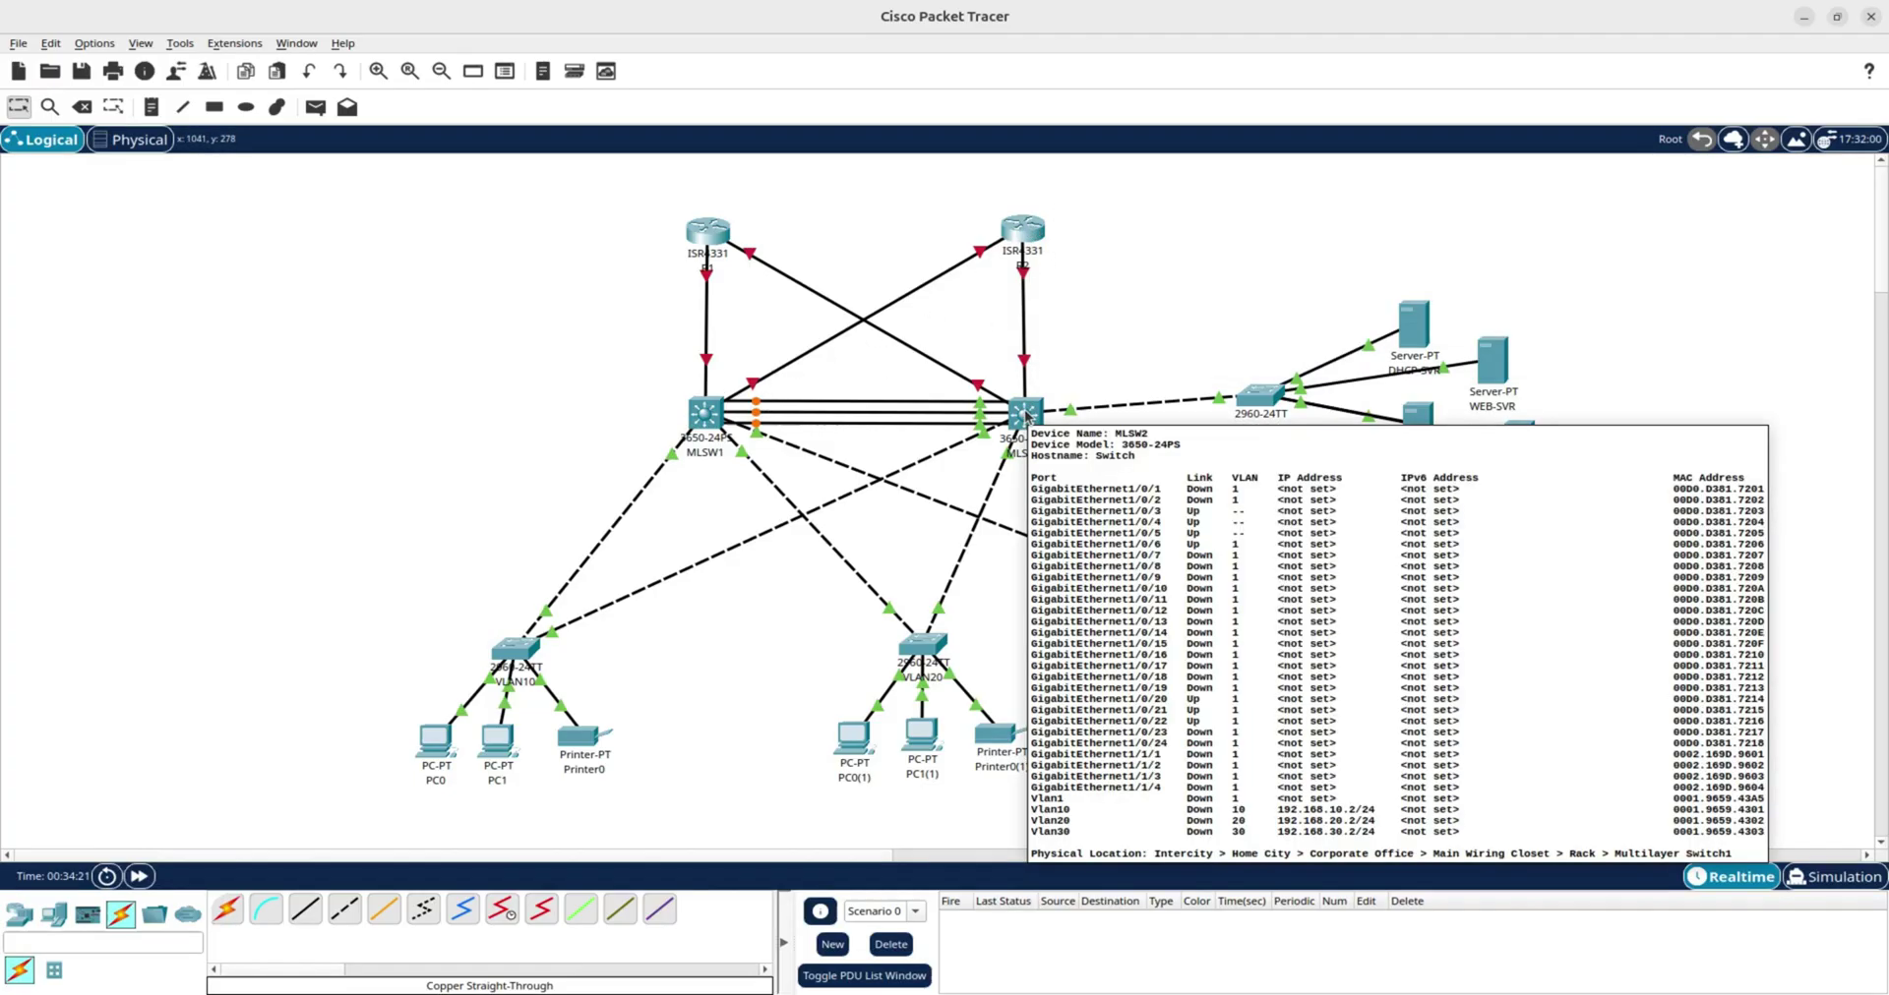
Open MLSW2, select its GigabitEthernet1/0/1 interface and bring up the switch's command line.
click(1026, 411)
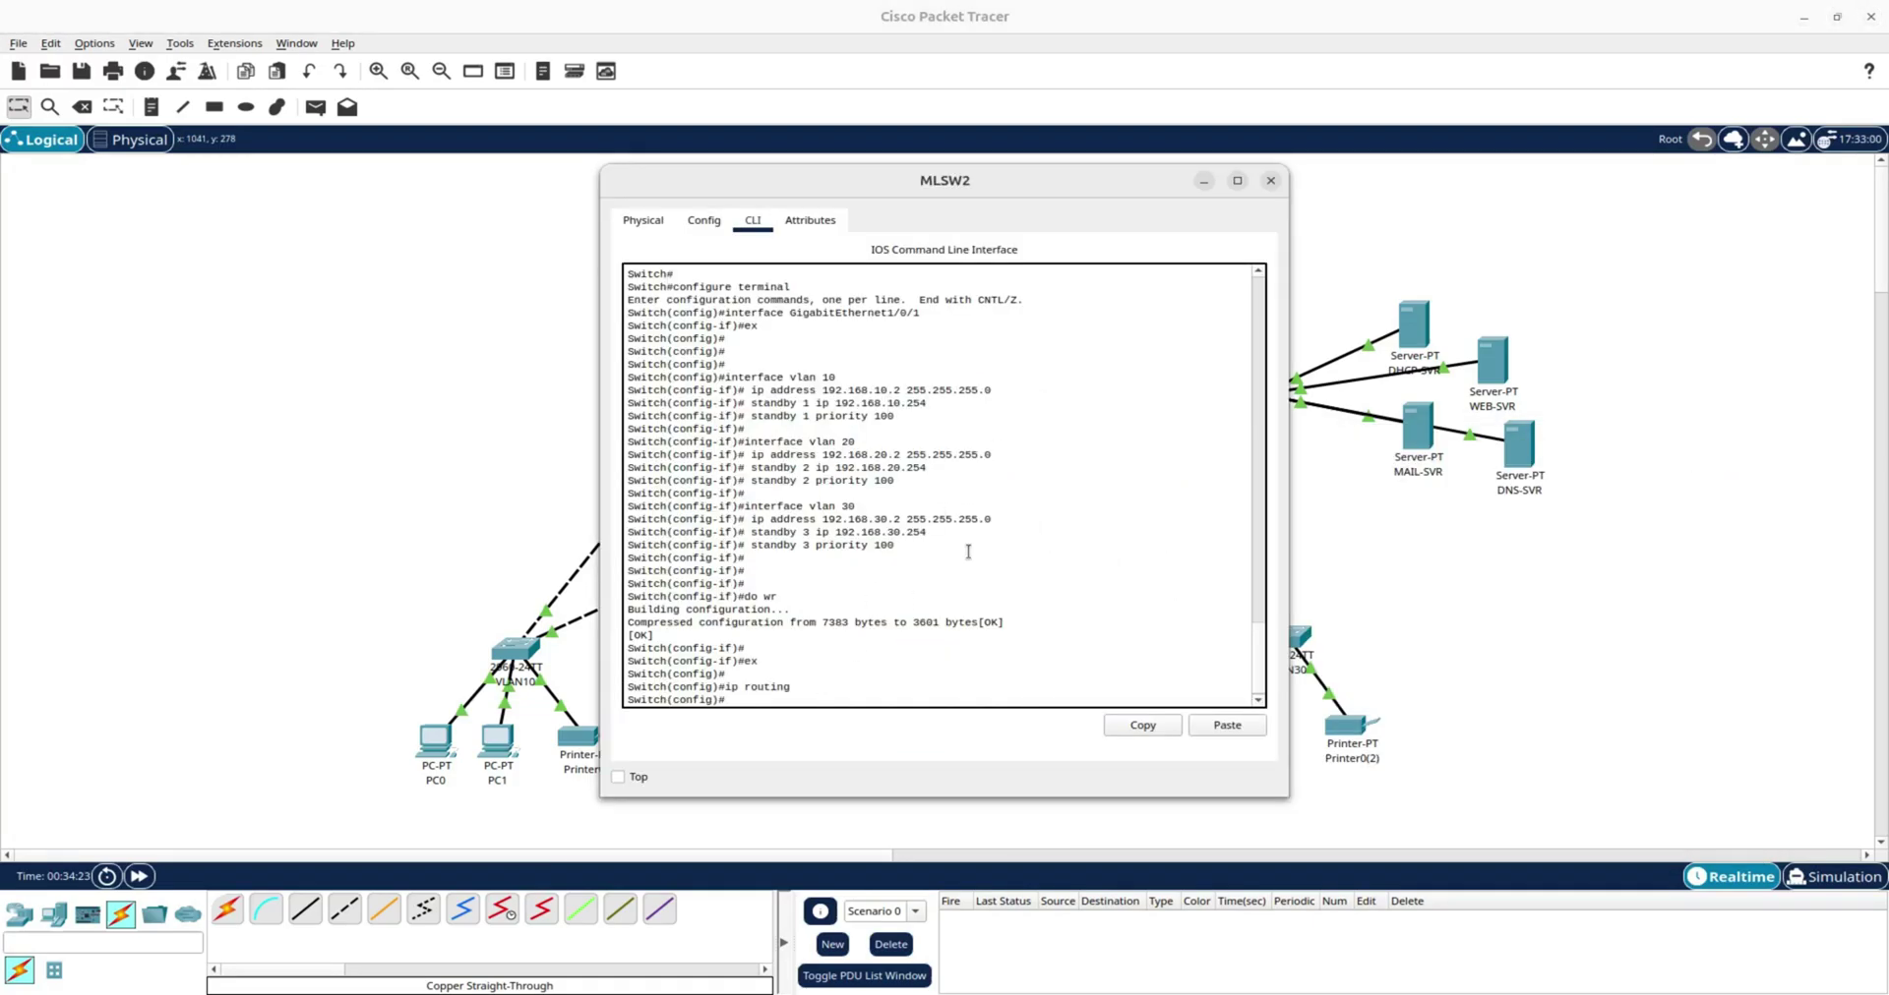
click(705, 222)
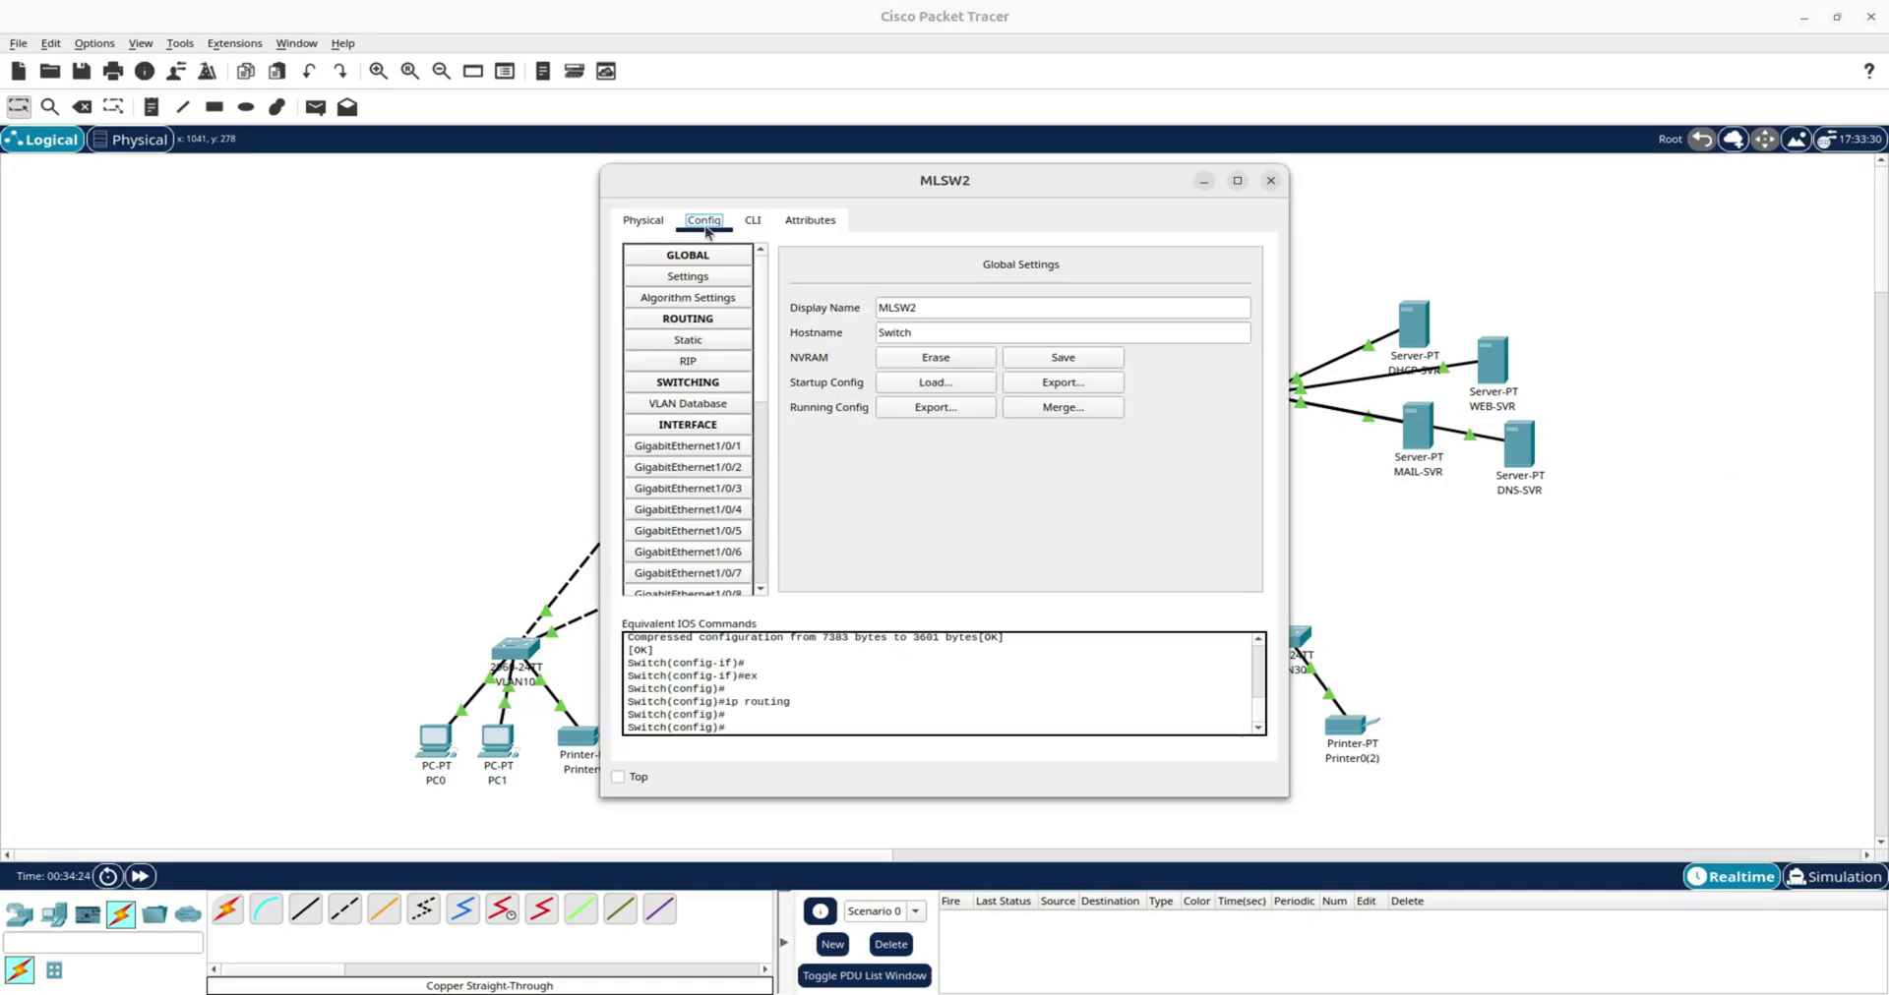
click(687, 445)
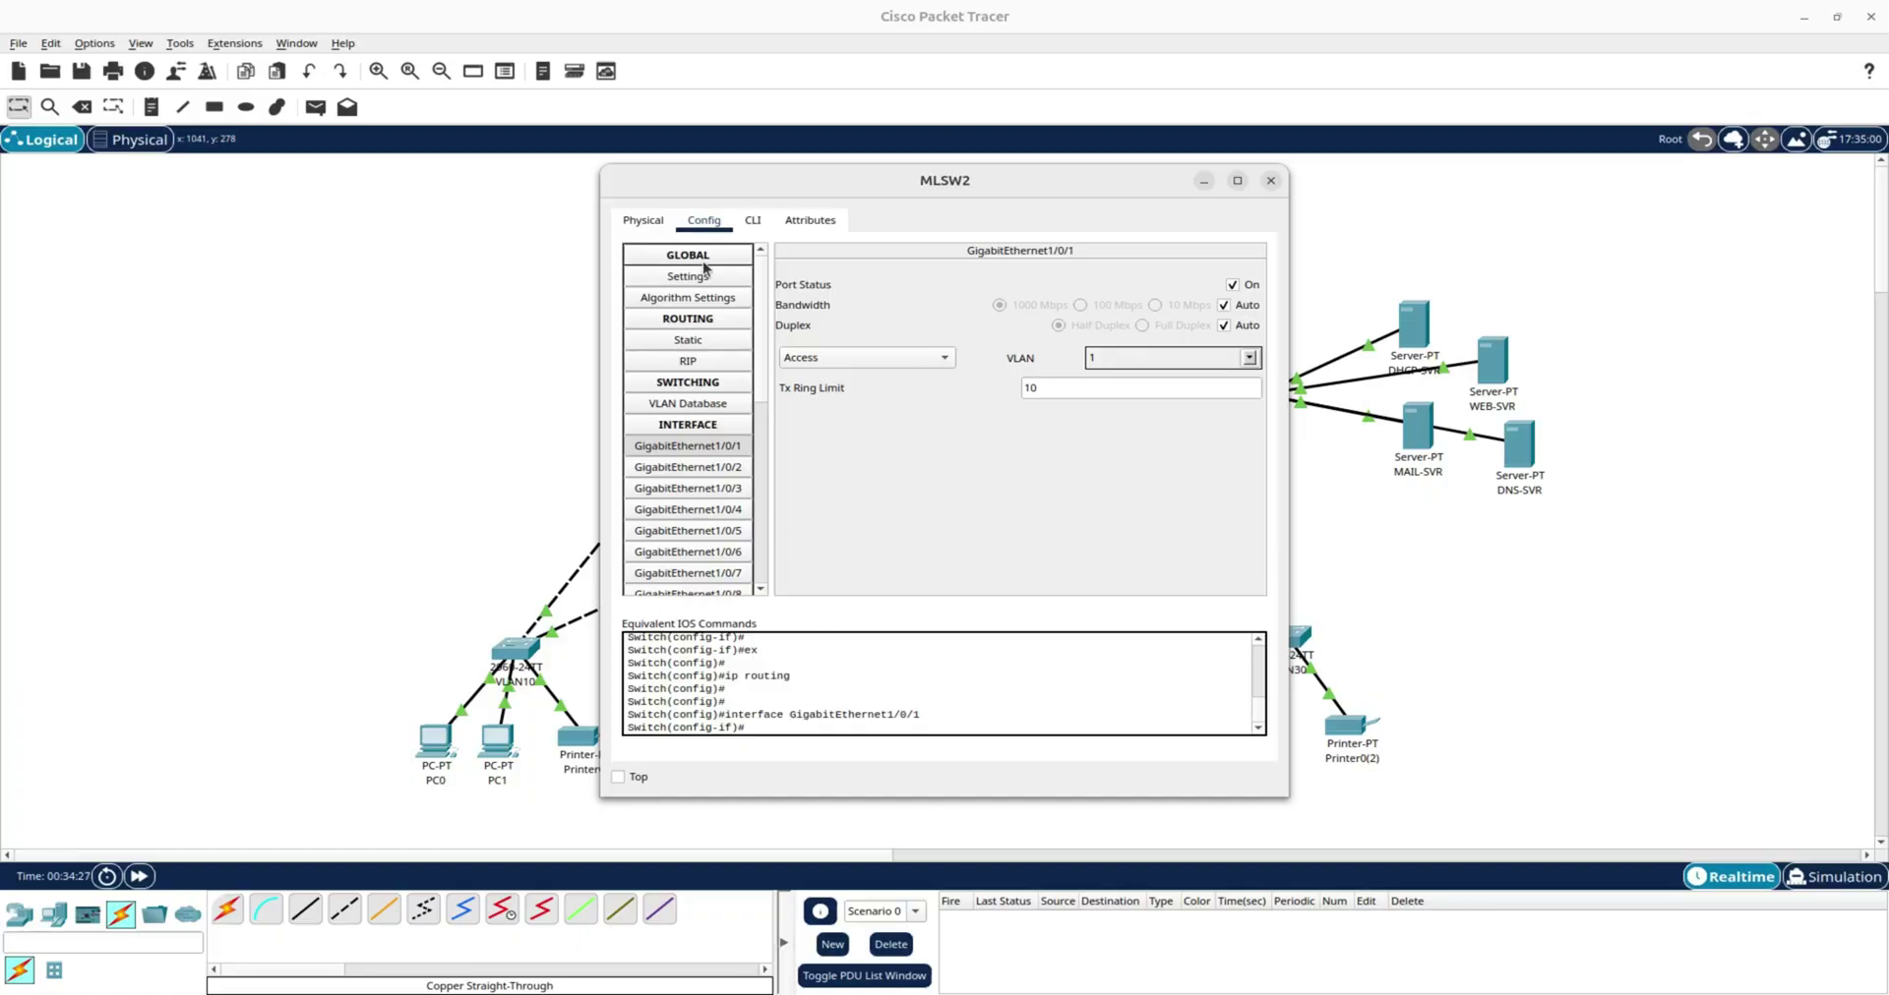
click(752, 222)
Try to turn MLSW2's GigabitEthernet1/0/1 into a routed port with no switch port, then check the interface settings.
text(no switch por)
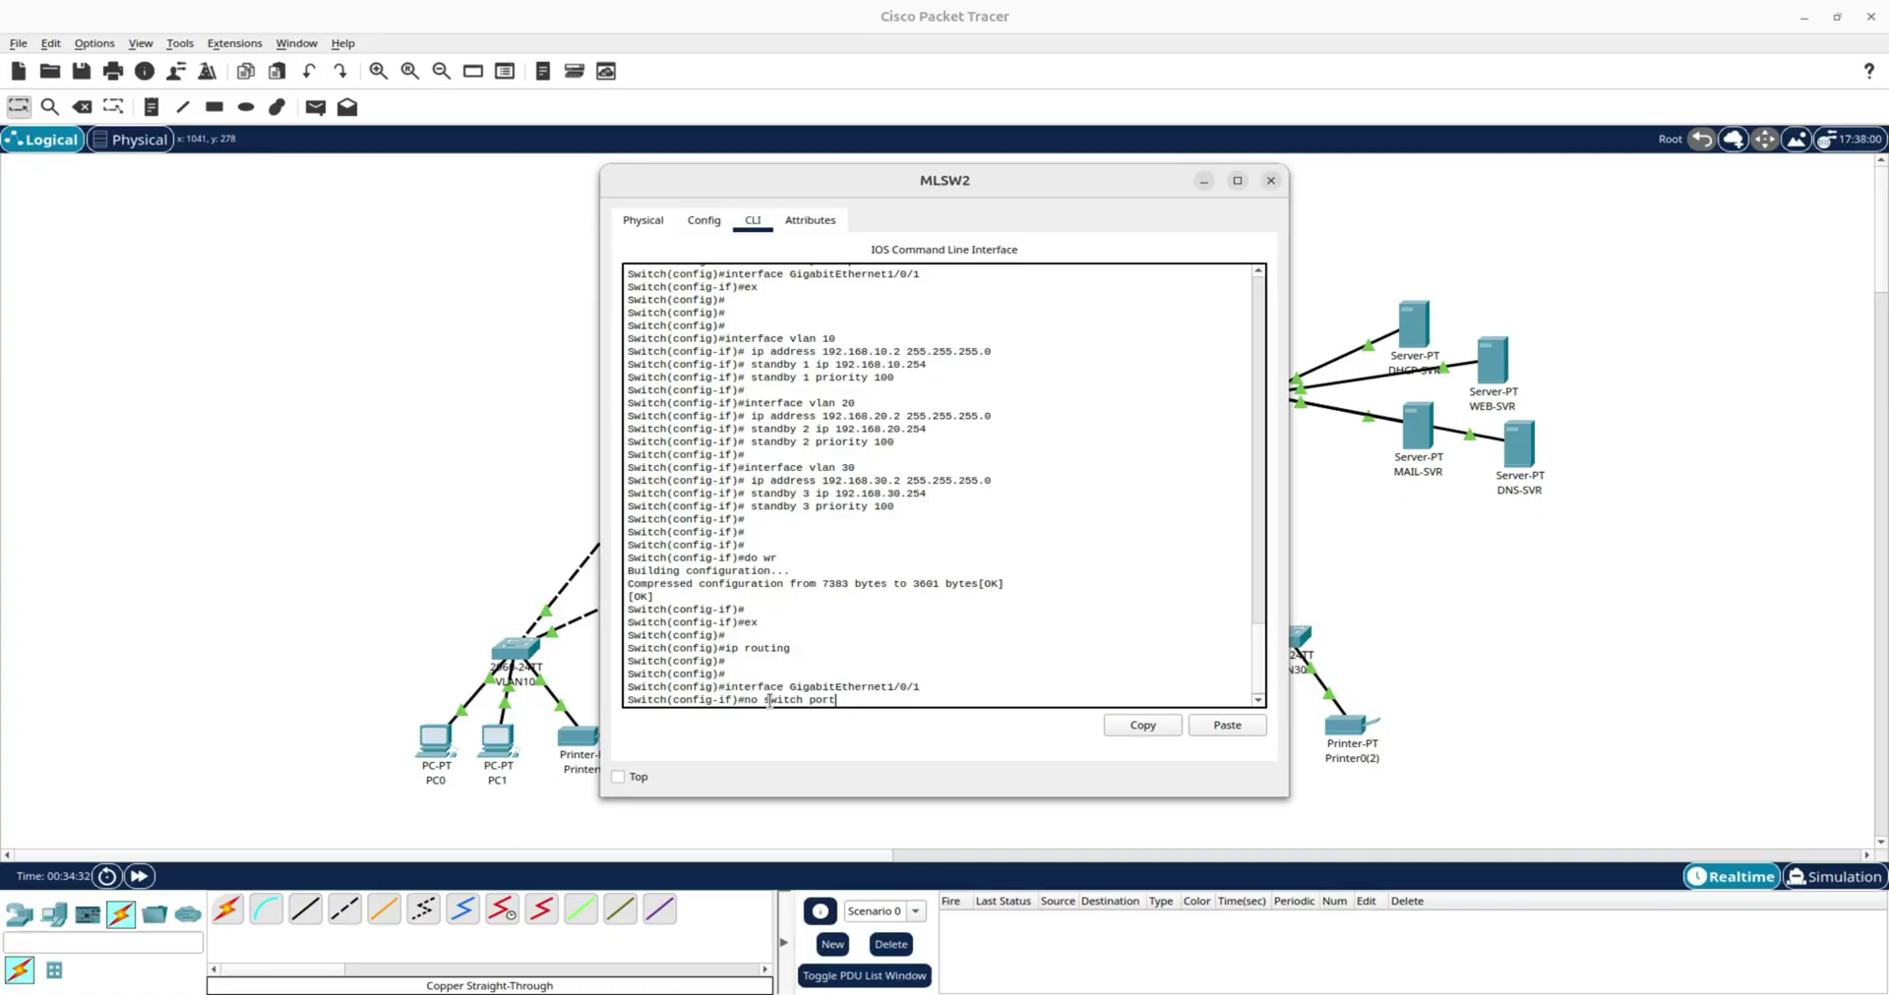
text(t)
key(Return)
key(Return)
key(Return)
key(Return)
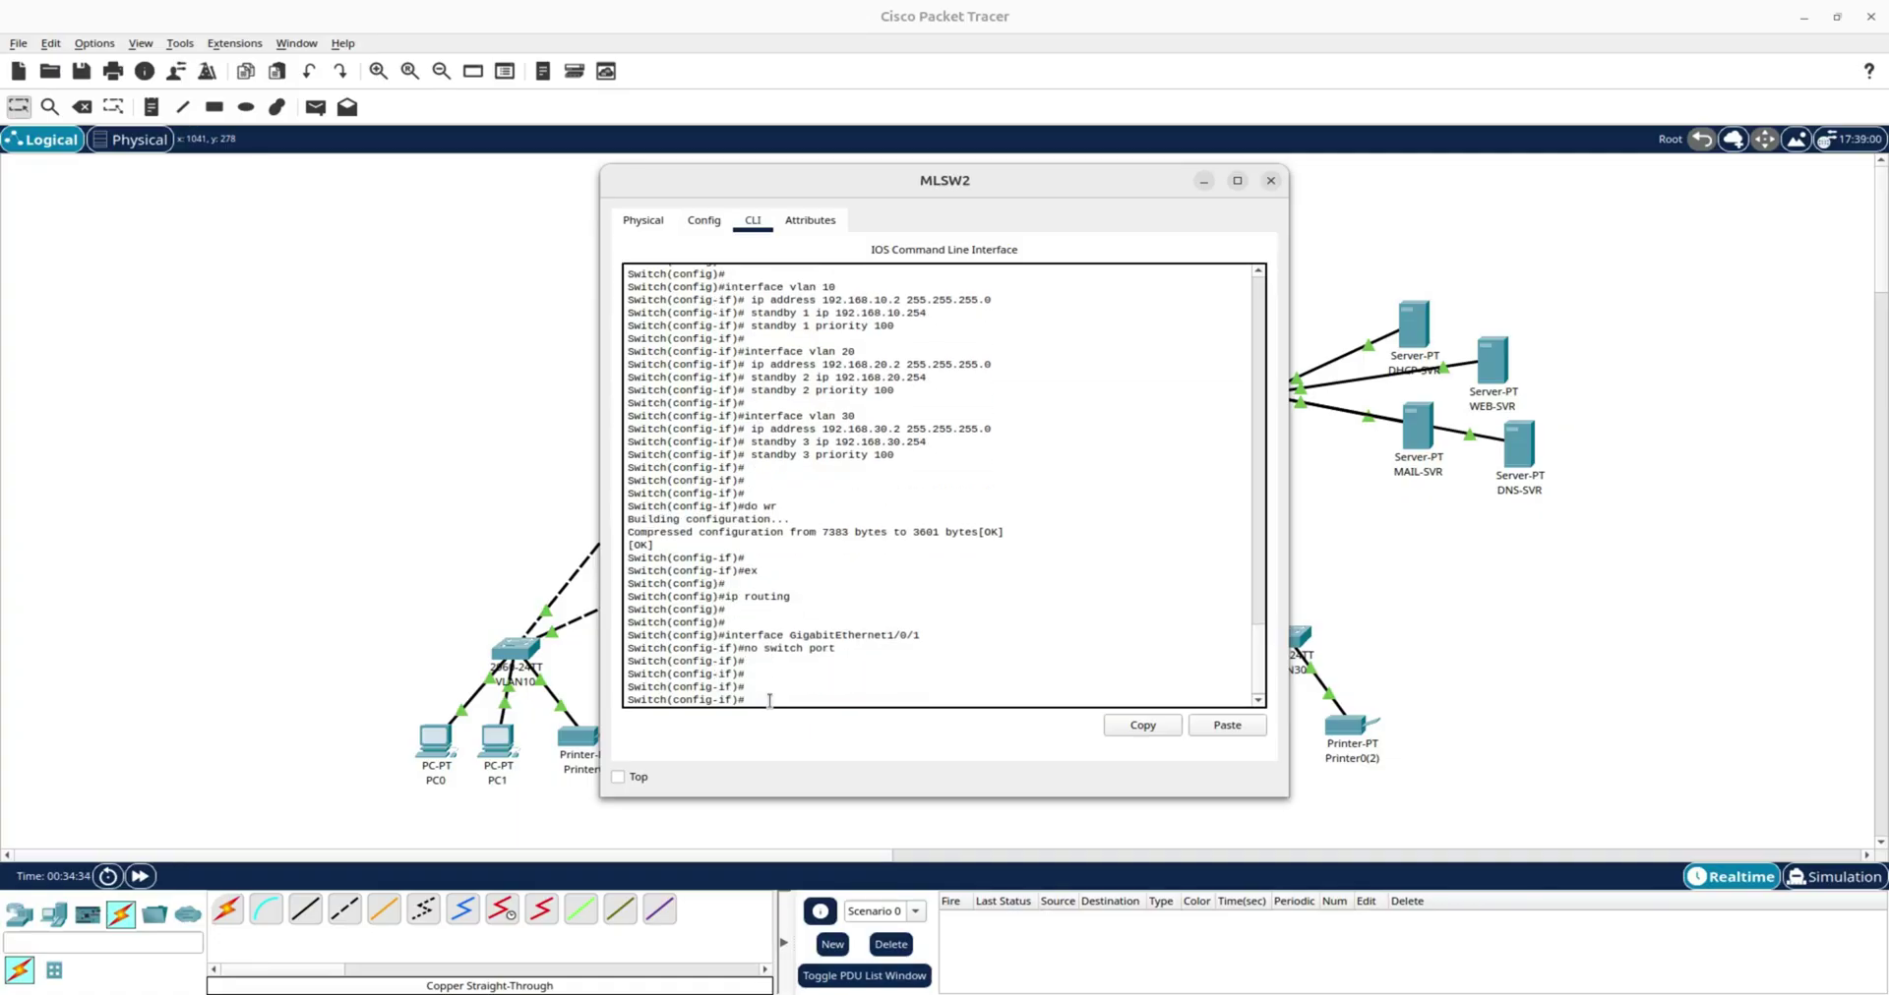
click(704, 221)
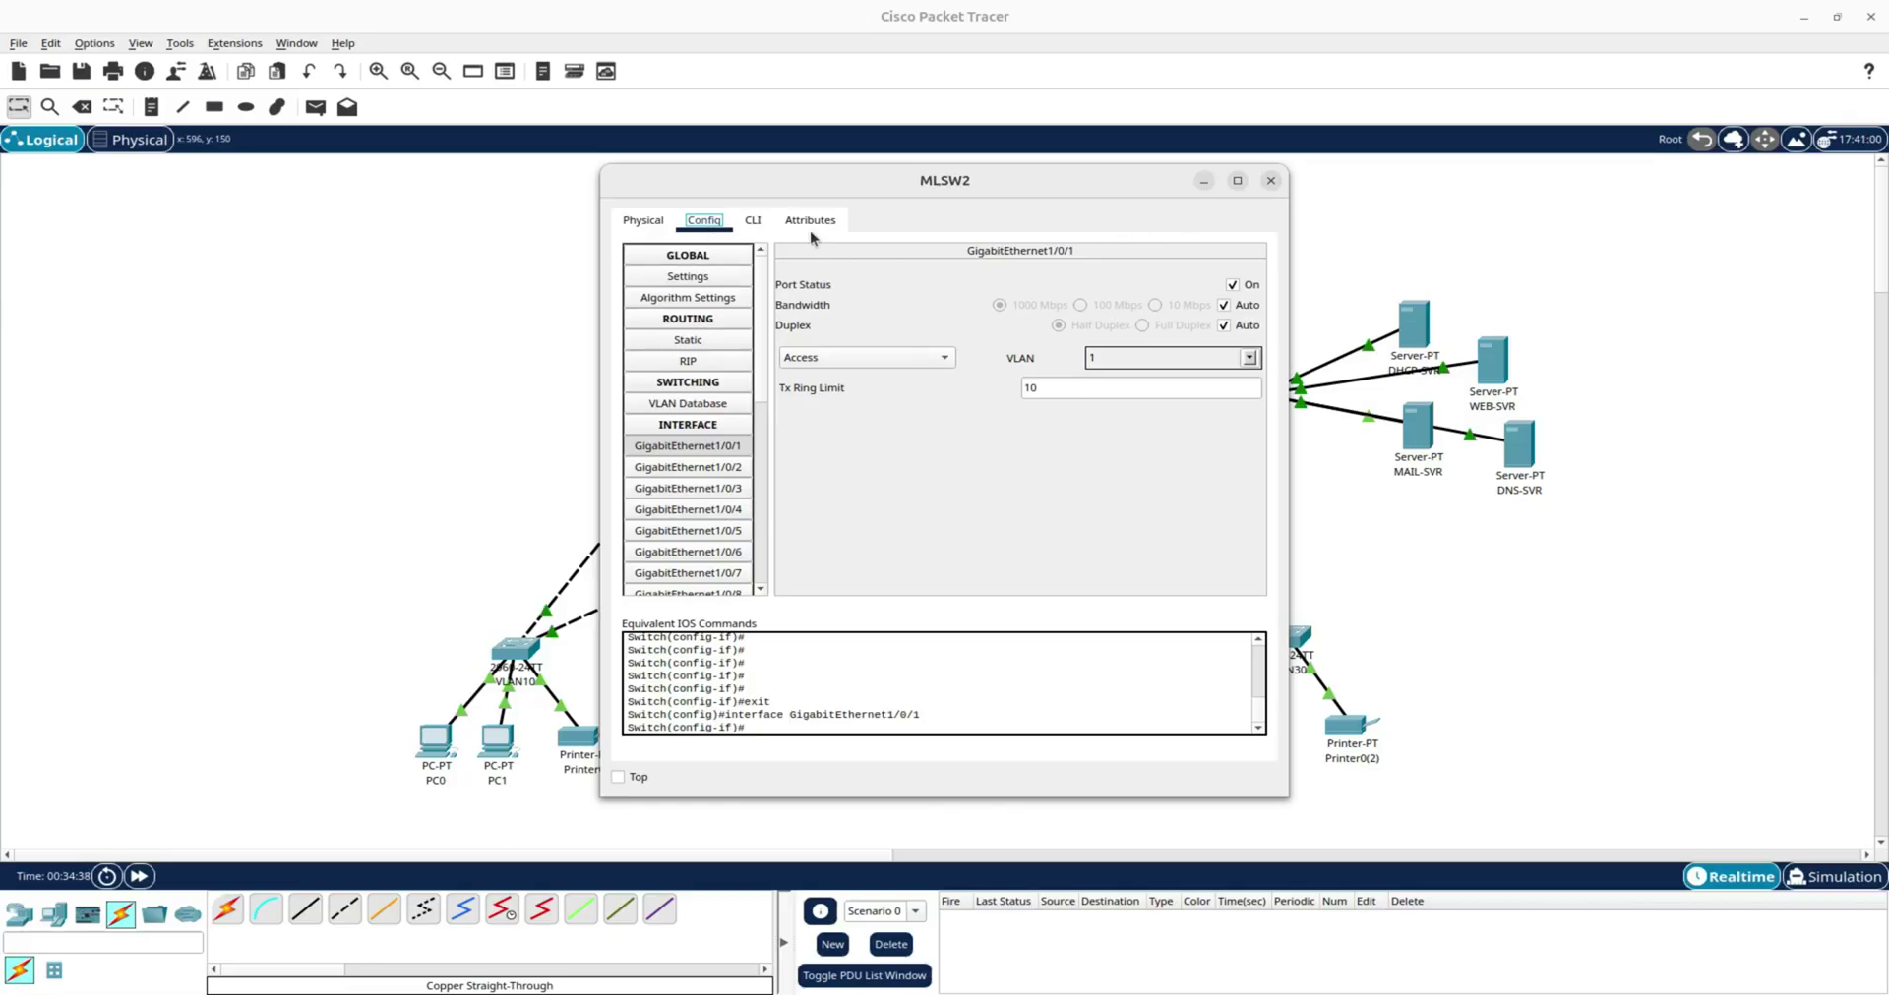
click(678, 449)
click(752, 220)
key(Up)
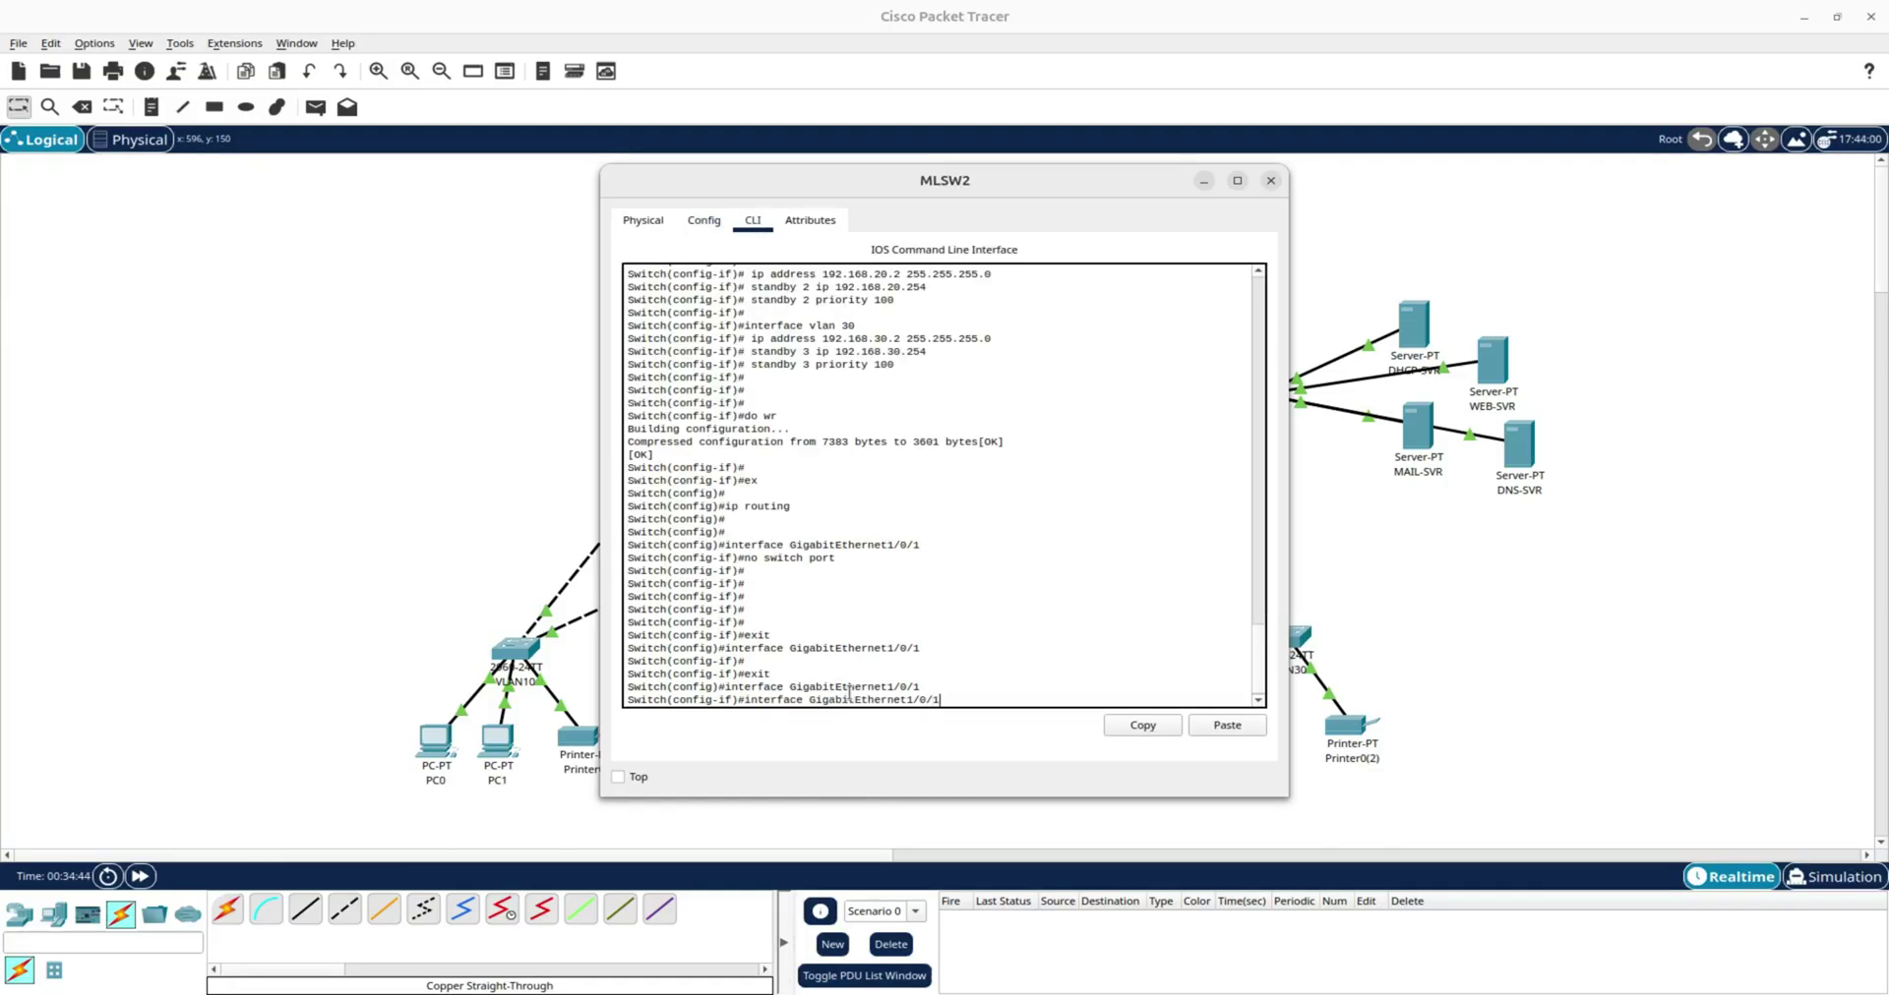
key(BackSpace)
key(BackSpace)
key(BackSpace)
key(BackSpace)
key(BackSpace)
key(BackSpace)
key(BackSpace)
key(BackSpace)
key(BackSpace)
key(BackSpace)
key(BackSpace)
key(BackSpace)
key(BackSpace)
key(BackSpace)
key(BackSpace)
key(BackSpace)
key(BackSpace)
key(BackSpace)
key(BackSpace)
key(BackSpace)
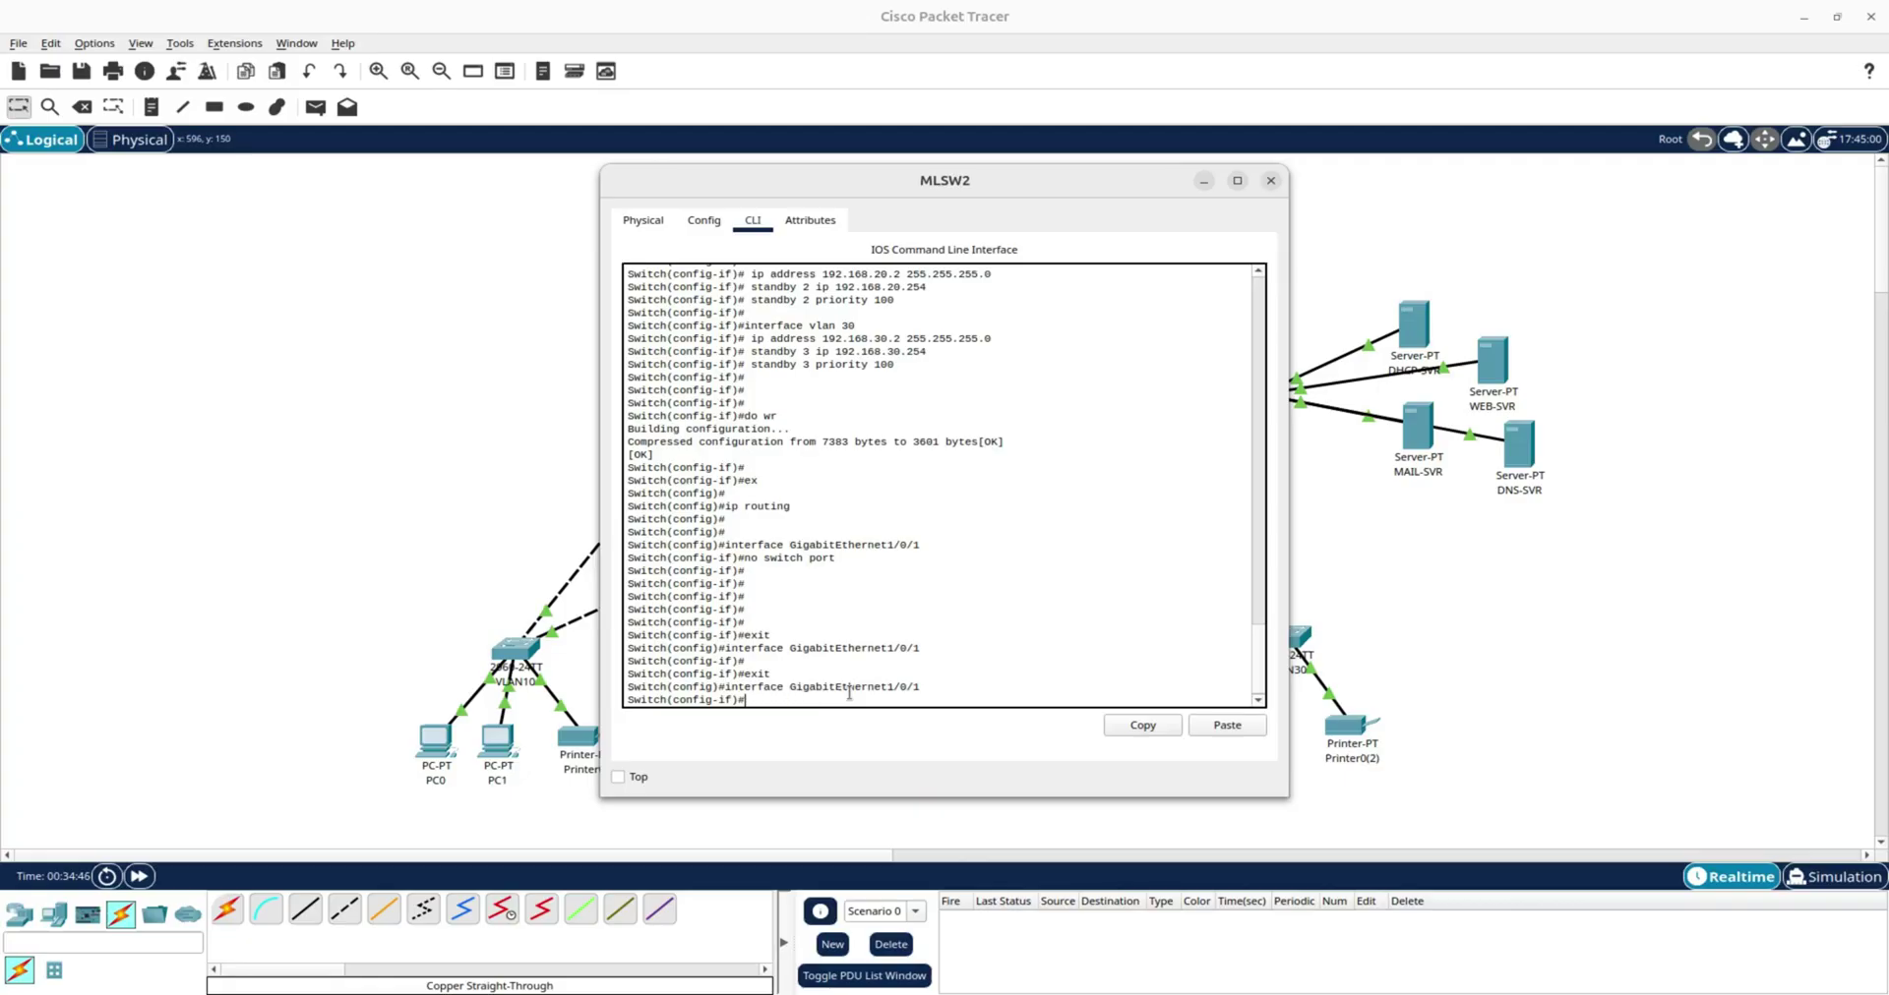
Turn MLSW2's GigabitEthernet1/0/1 into a routed port by correcting the earlier command to no switchport and running it.
key(Up)
key(Up)
key(Up)
key(Up)
key(Left)
key(Left)
key(Left)
key(Left)
key(BackSpace)
key(Return)
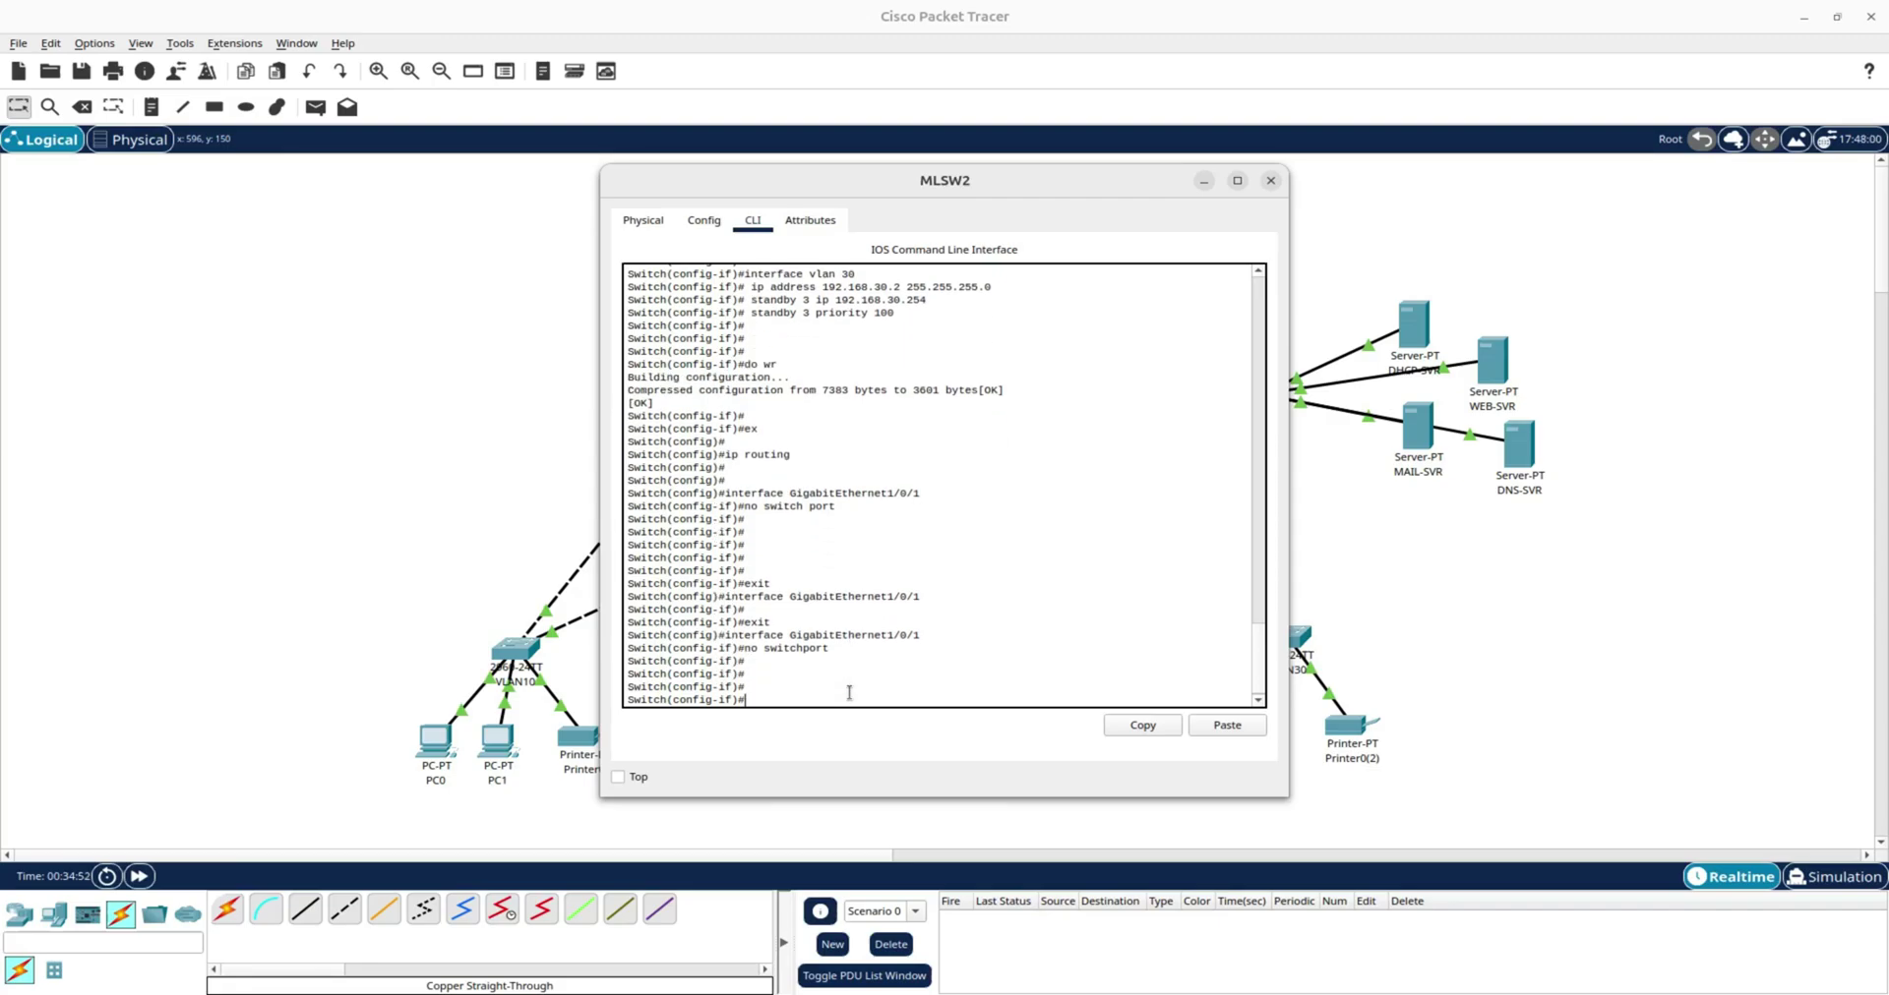
Assign IPv4 address 192.168.200.2 with subnet mask 255.255.255.252 to MLSW2's GigabitEthernet1/0/1.
click(713, 225)
click(1058, 396)
text(192)
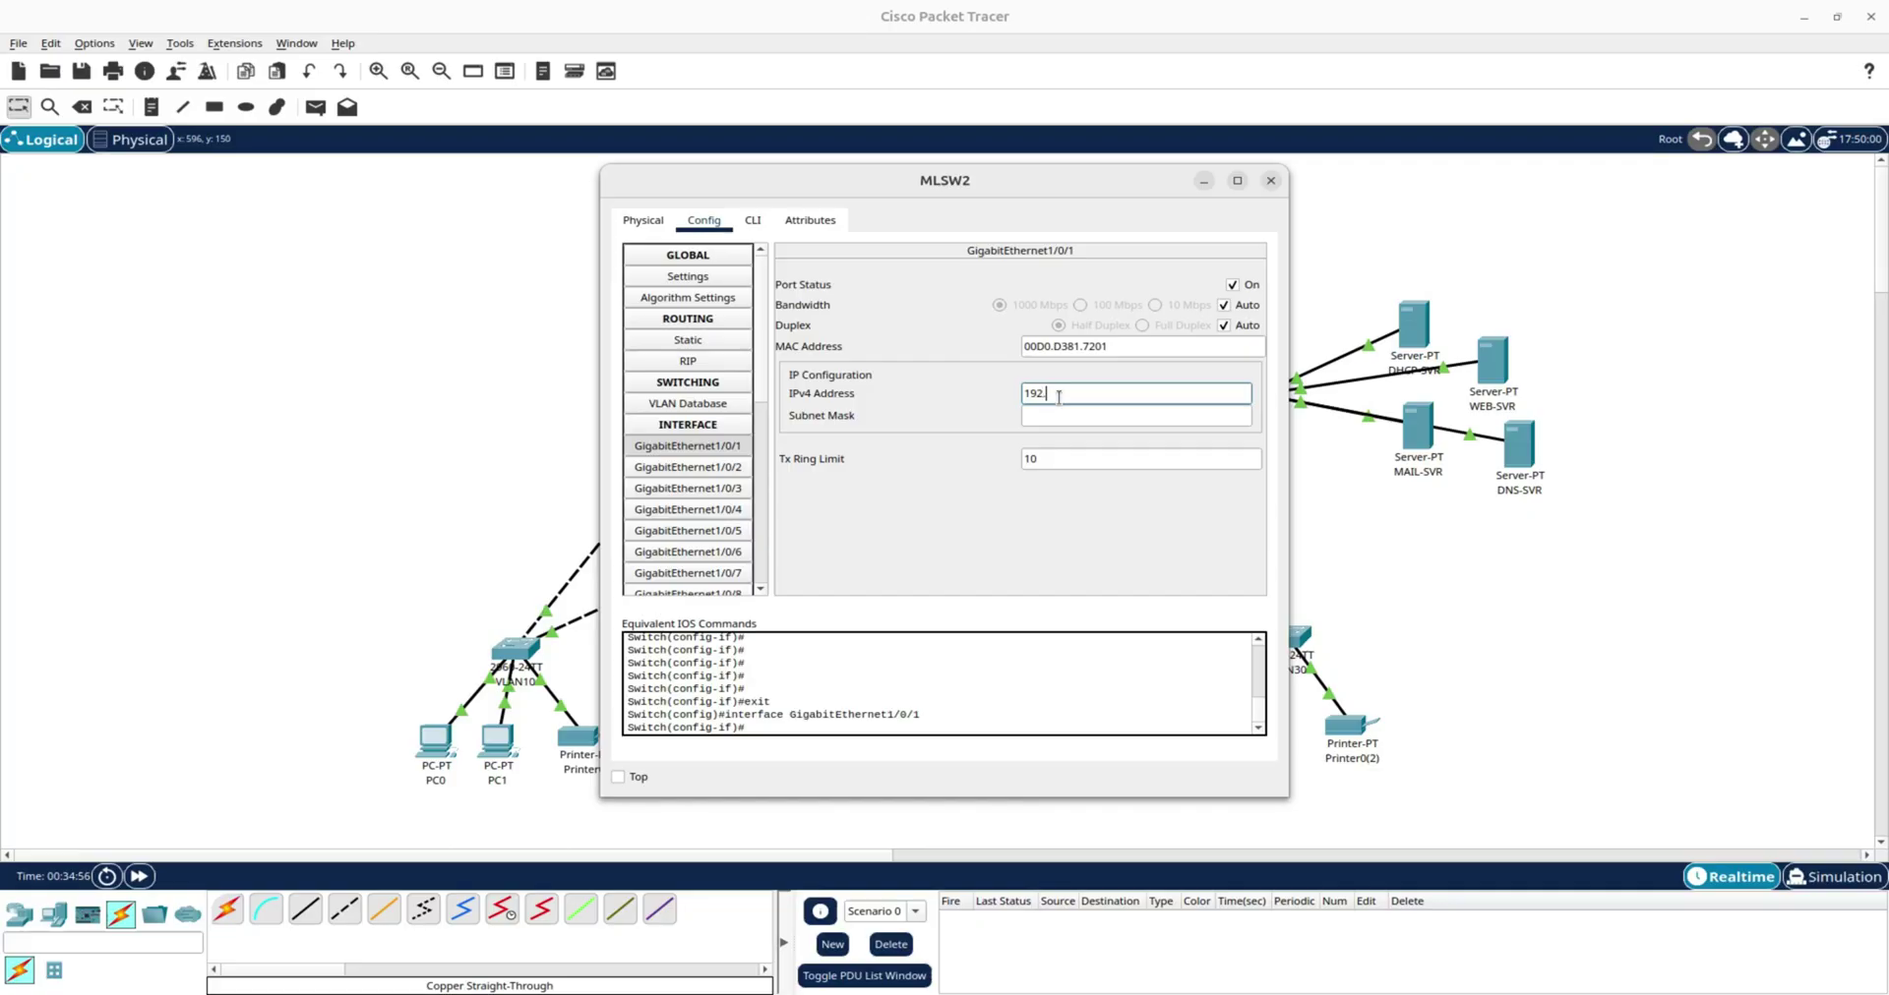
text(.168.0)
key(BackSpace)
text(200.2)
click(1105, 416)
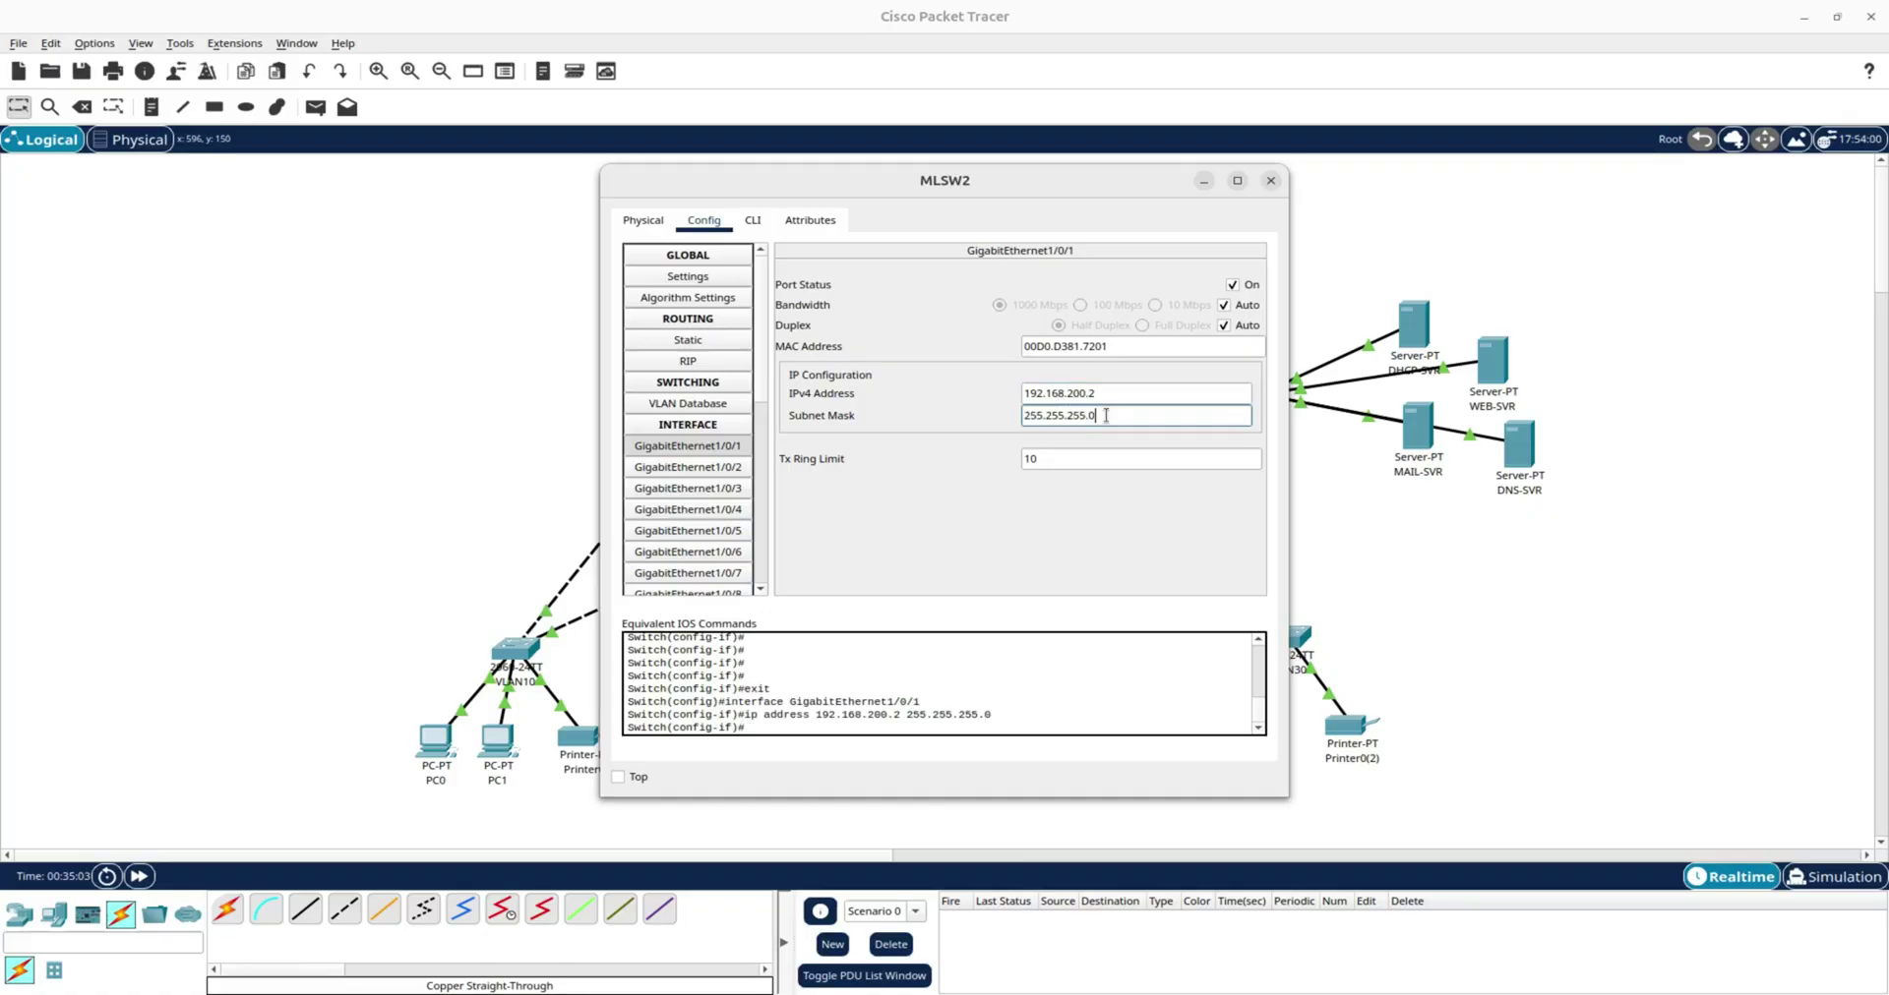
text(252)
Turn MLSW2's GigabitEthernet1/0/2 into a routed port with the no switchport command.
click(695, 469)
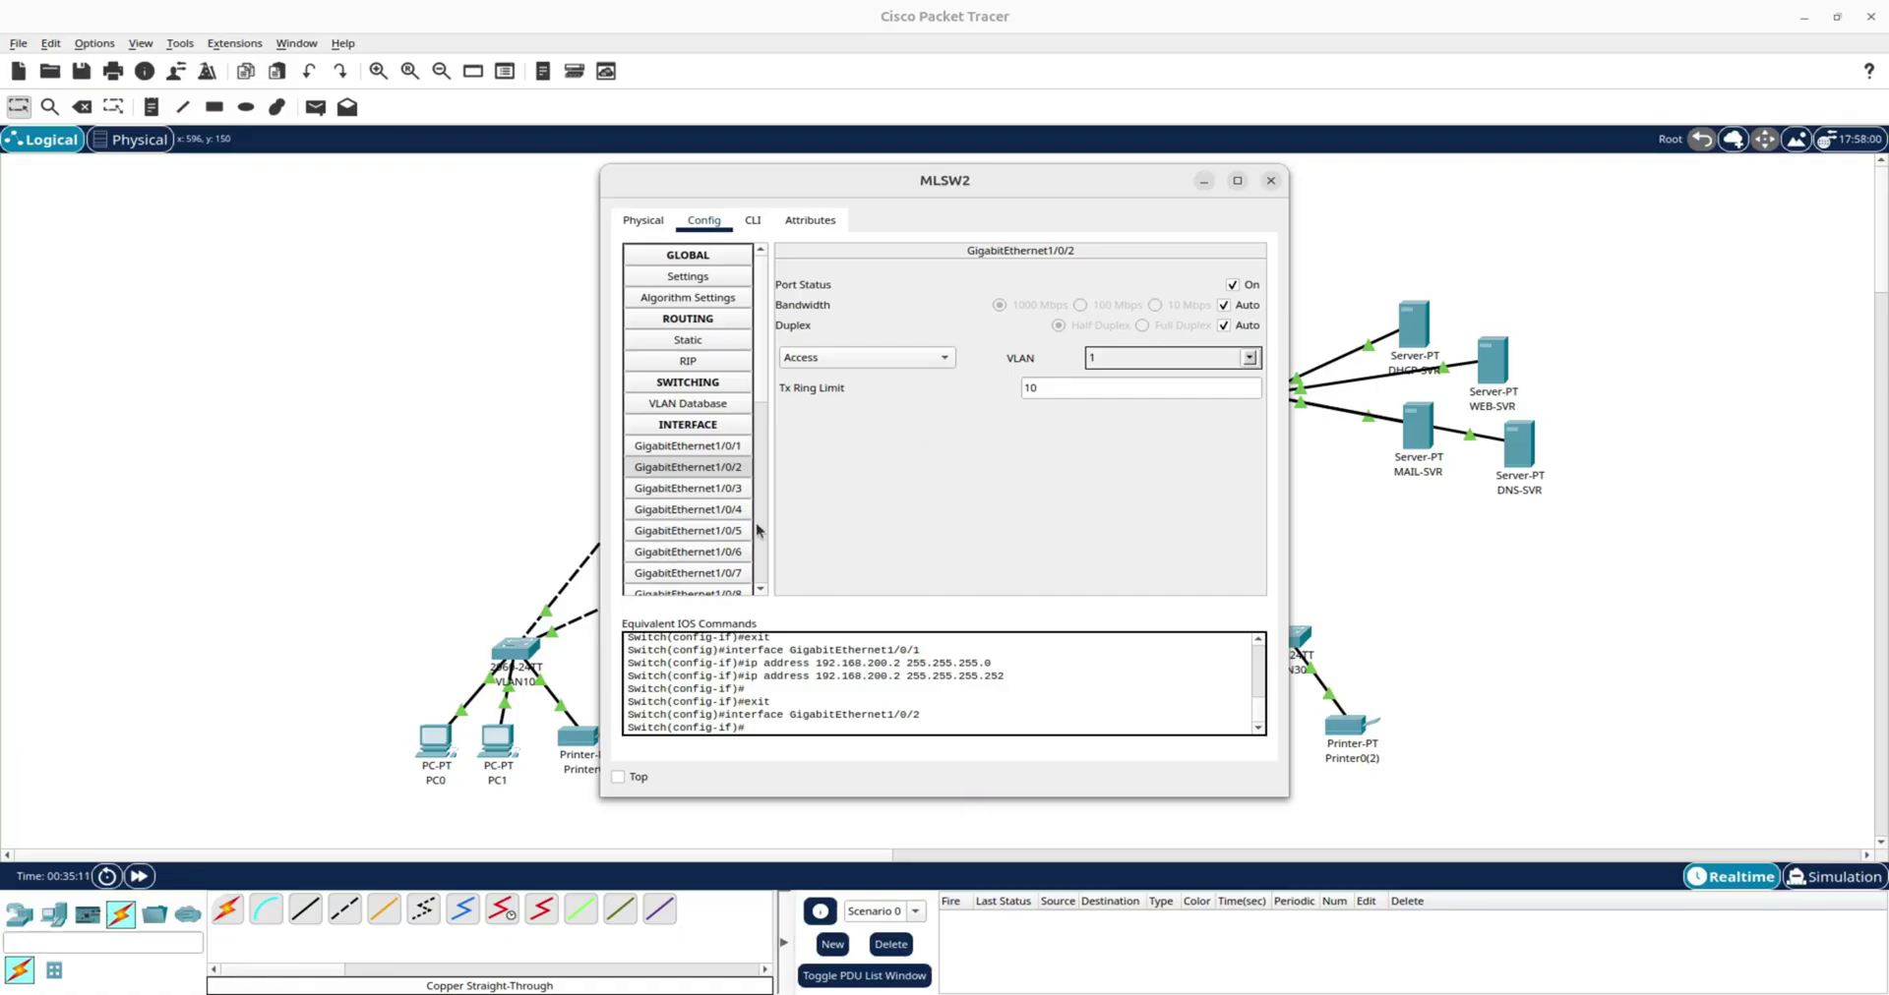
click(752, 220)
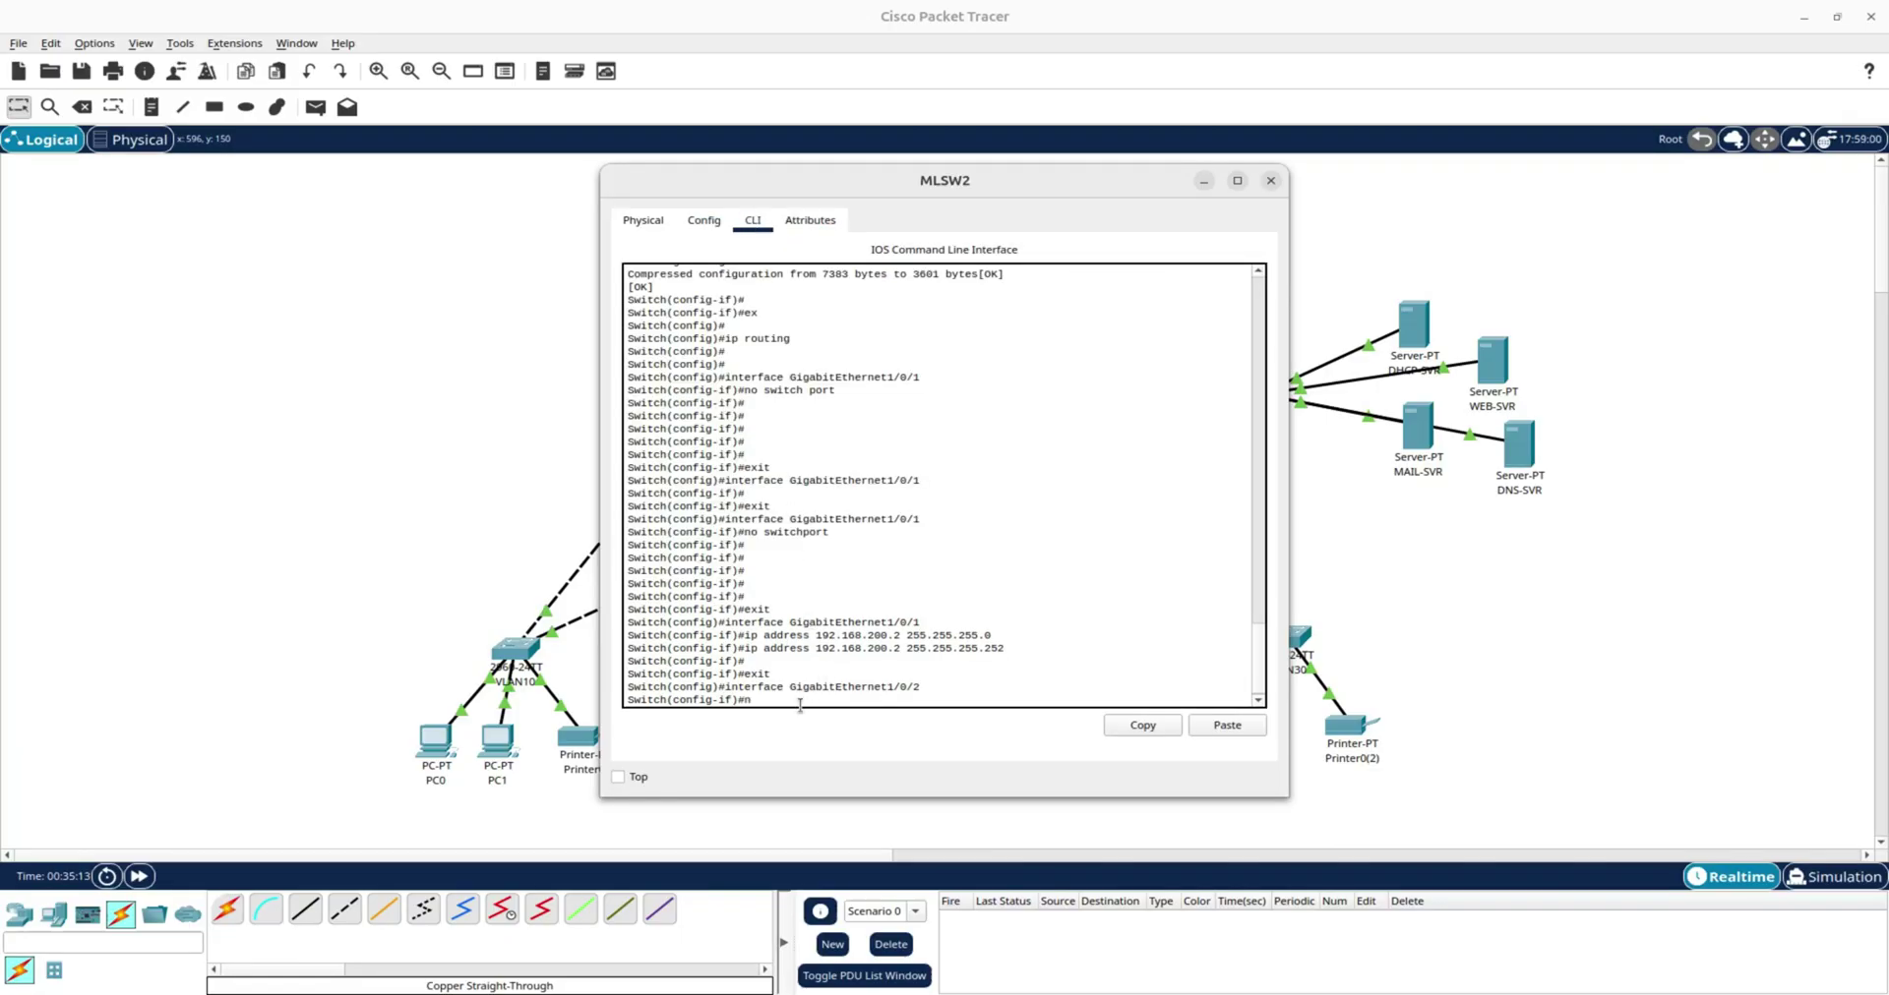
text(no switchport)
key(Return)
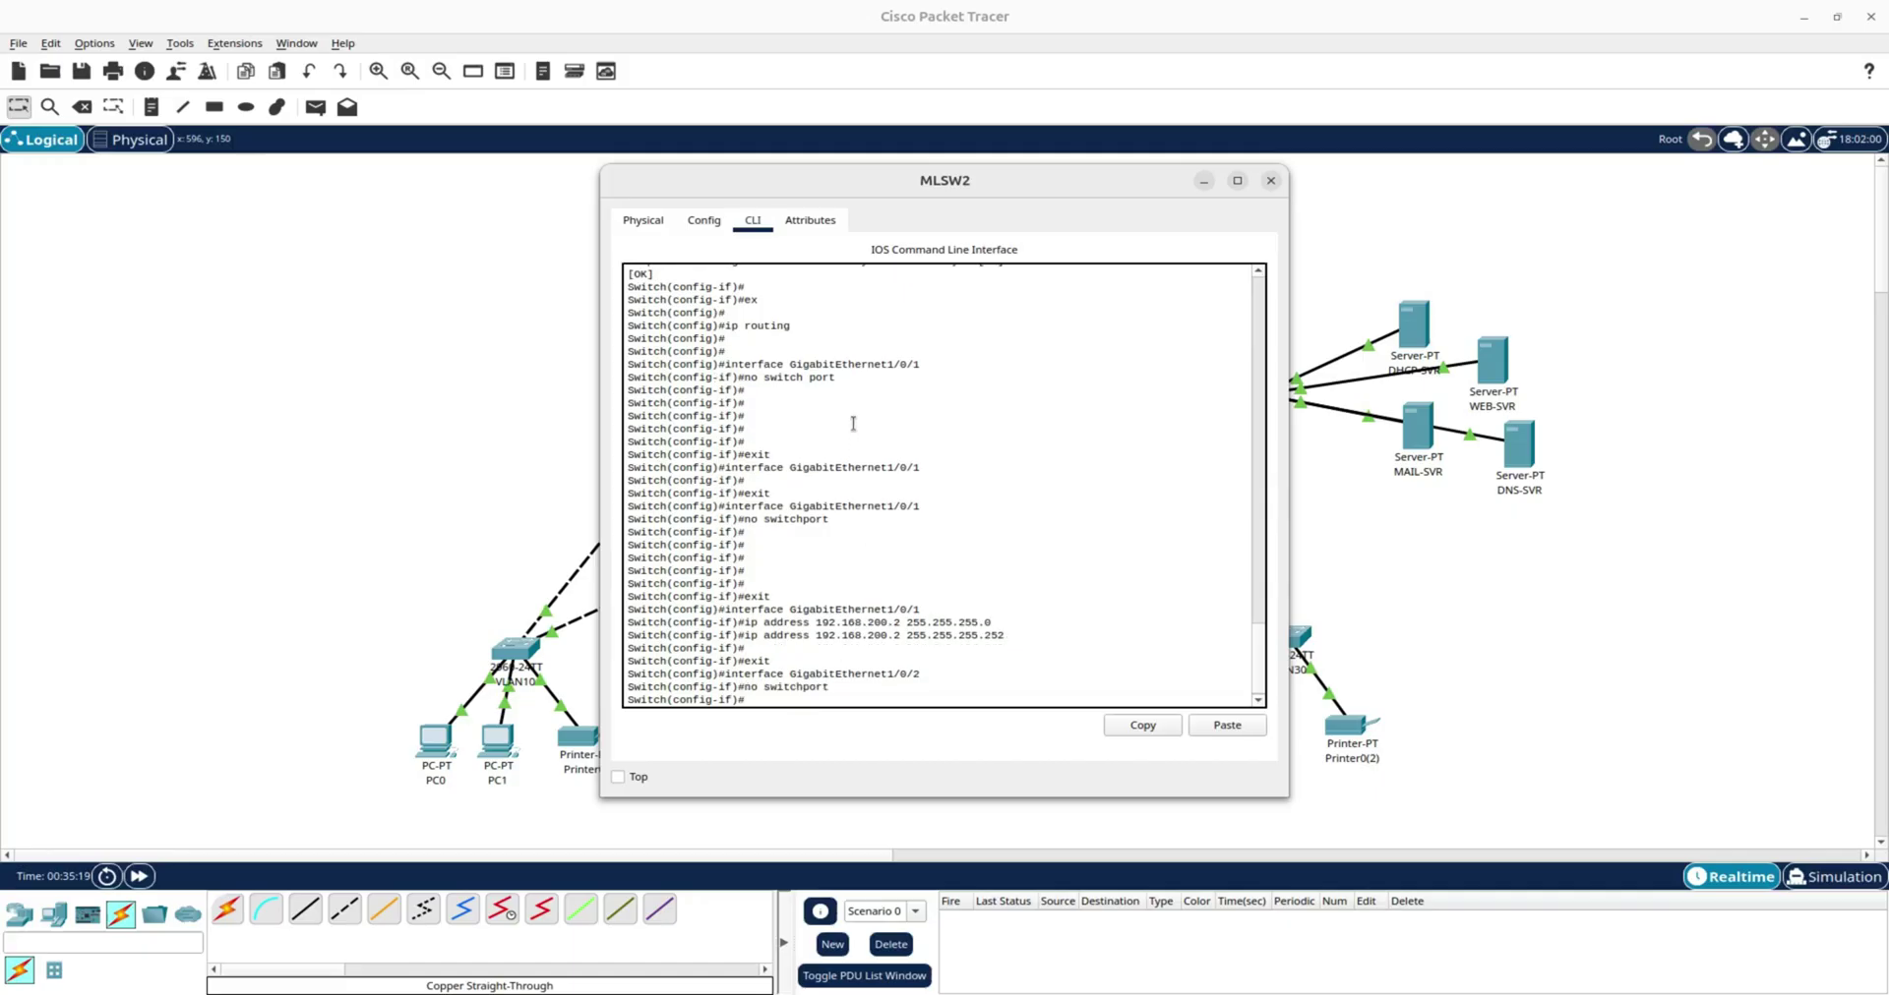
Assign IPv4 address 192.168.200.5 with subnet mask 255.255.255.252 to MLSW2's GigabitEthernet1/0/2.
click(706, 223)
click(1054, 396)
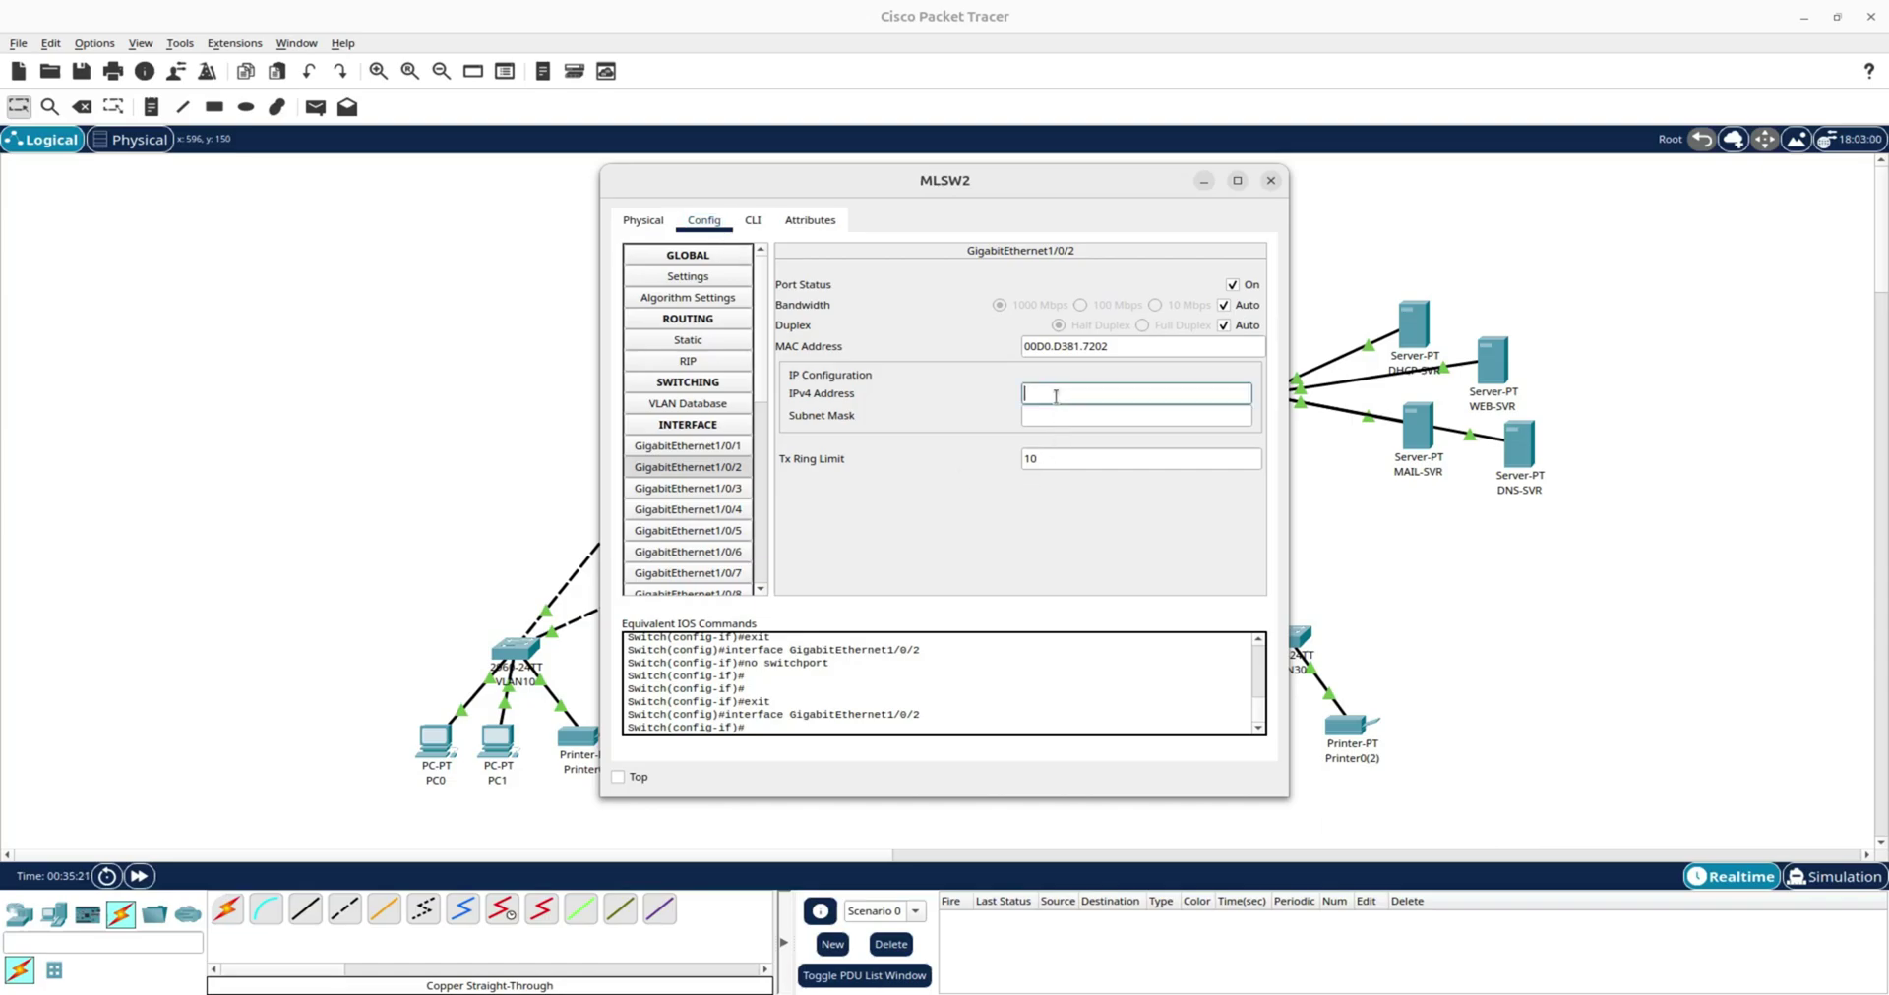
text(19)
text(2.168.)
text(0)
text(200)
text(.5)
click(1055, 409)
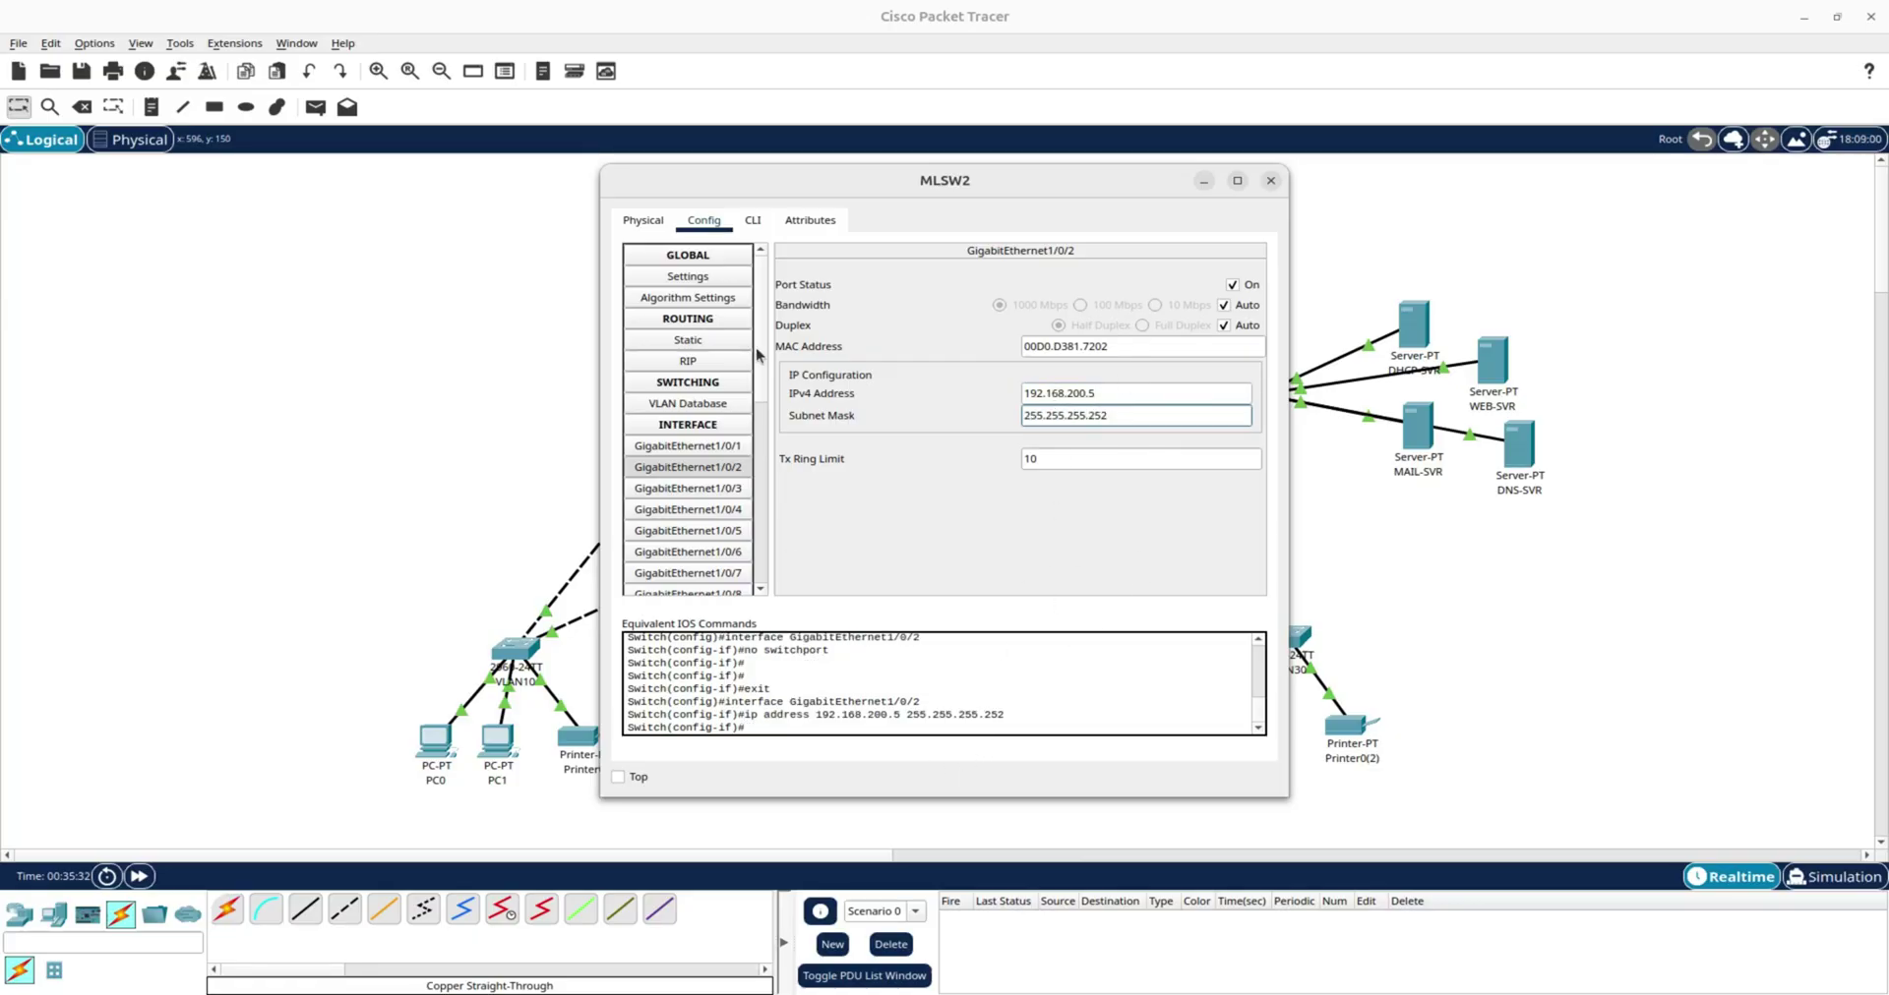
Run no switchport once more on MLSW2's GigabitEthernet1/0/2 from the command line.
click(752, 219)
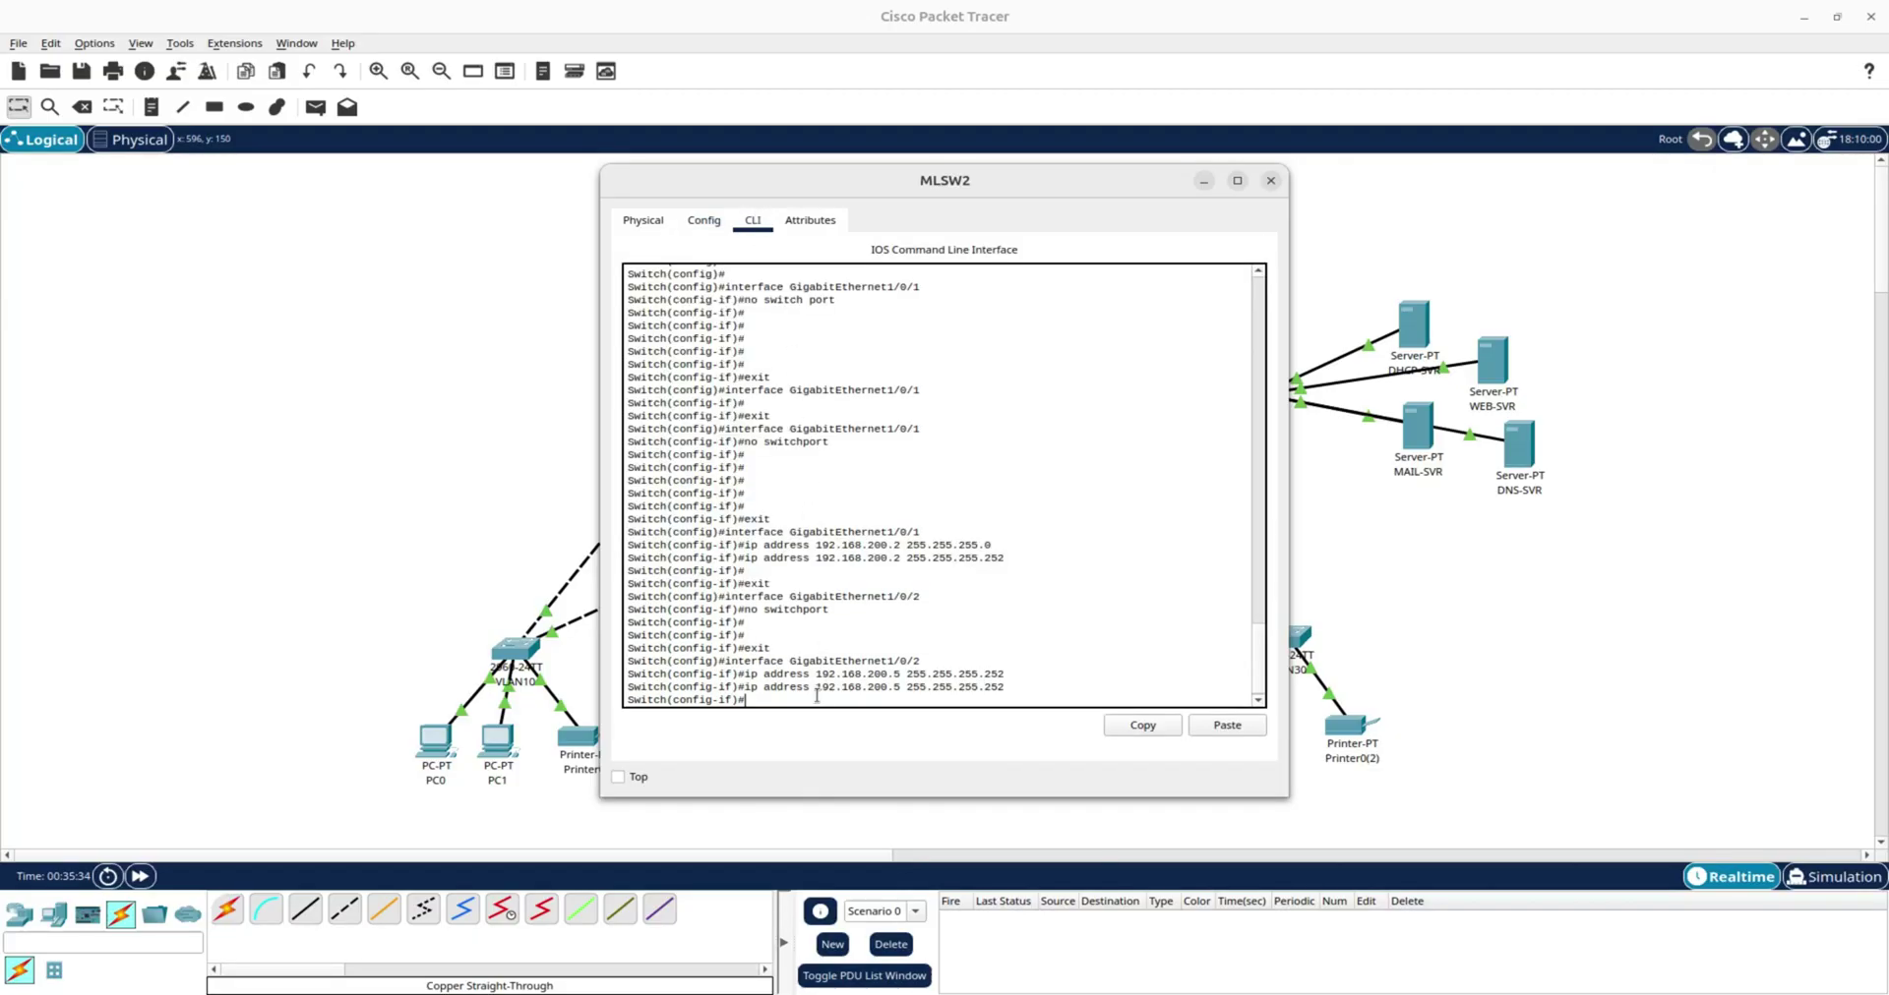
text(no switchport)
key(Return)
key(Return)
key(Return)
Write MLSW2's settings to the saved configuration with do wr and close the switch's window.
text(do wr)
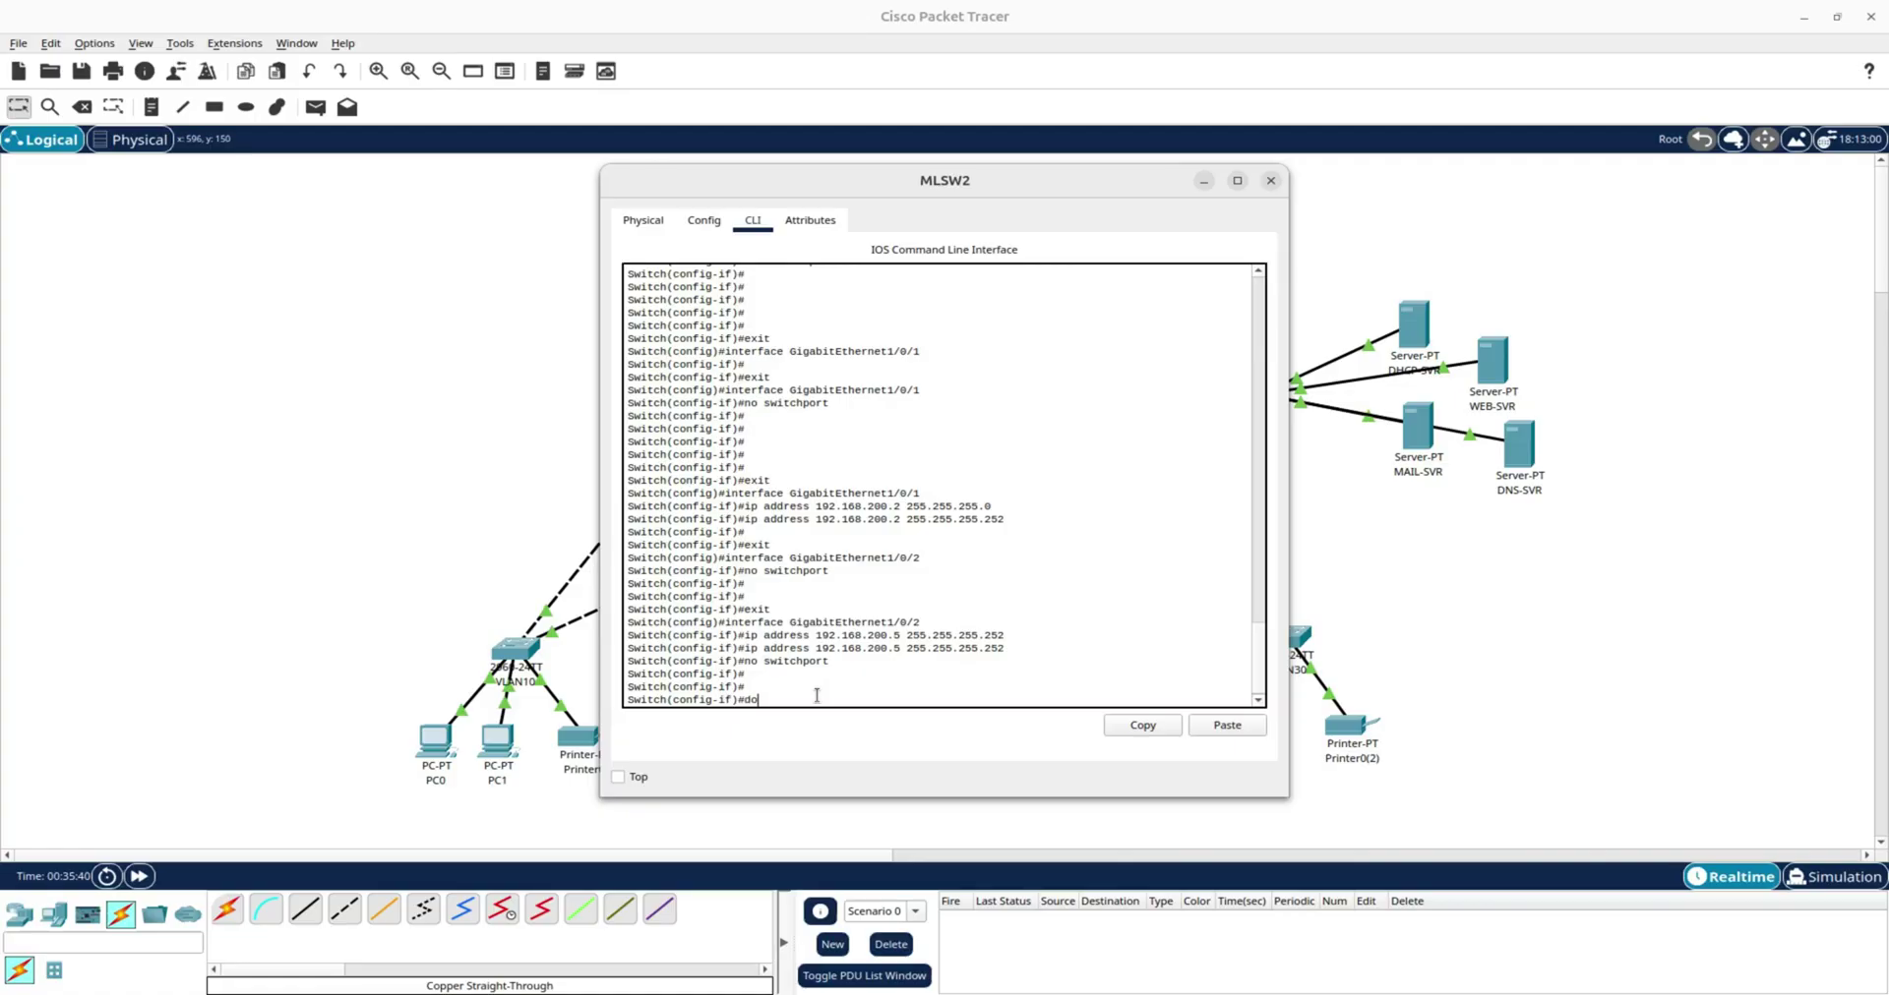
key(Return)
key(Return)
key(Return)
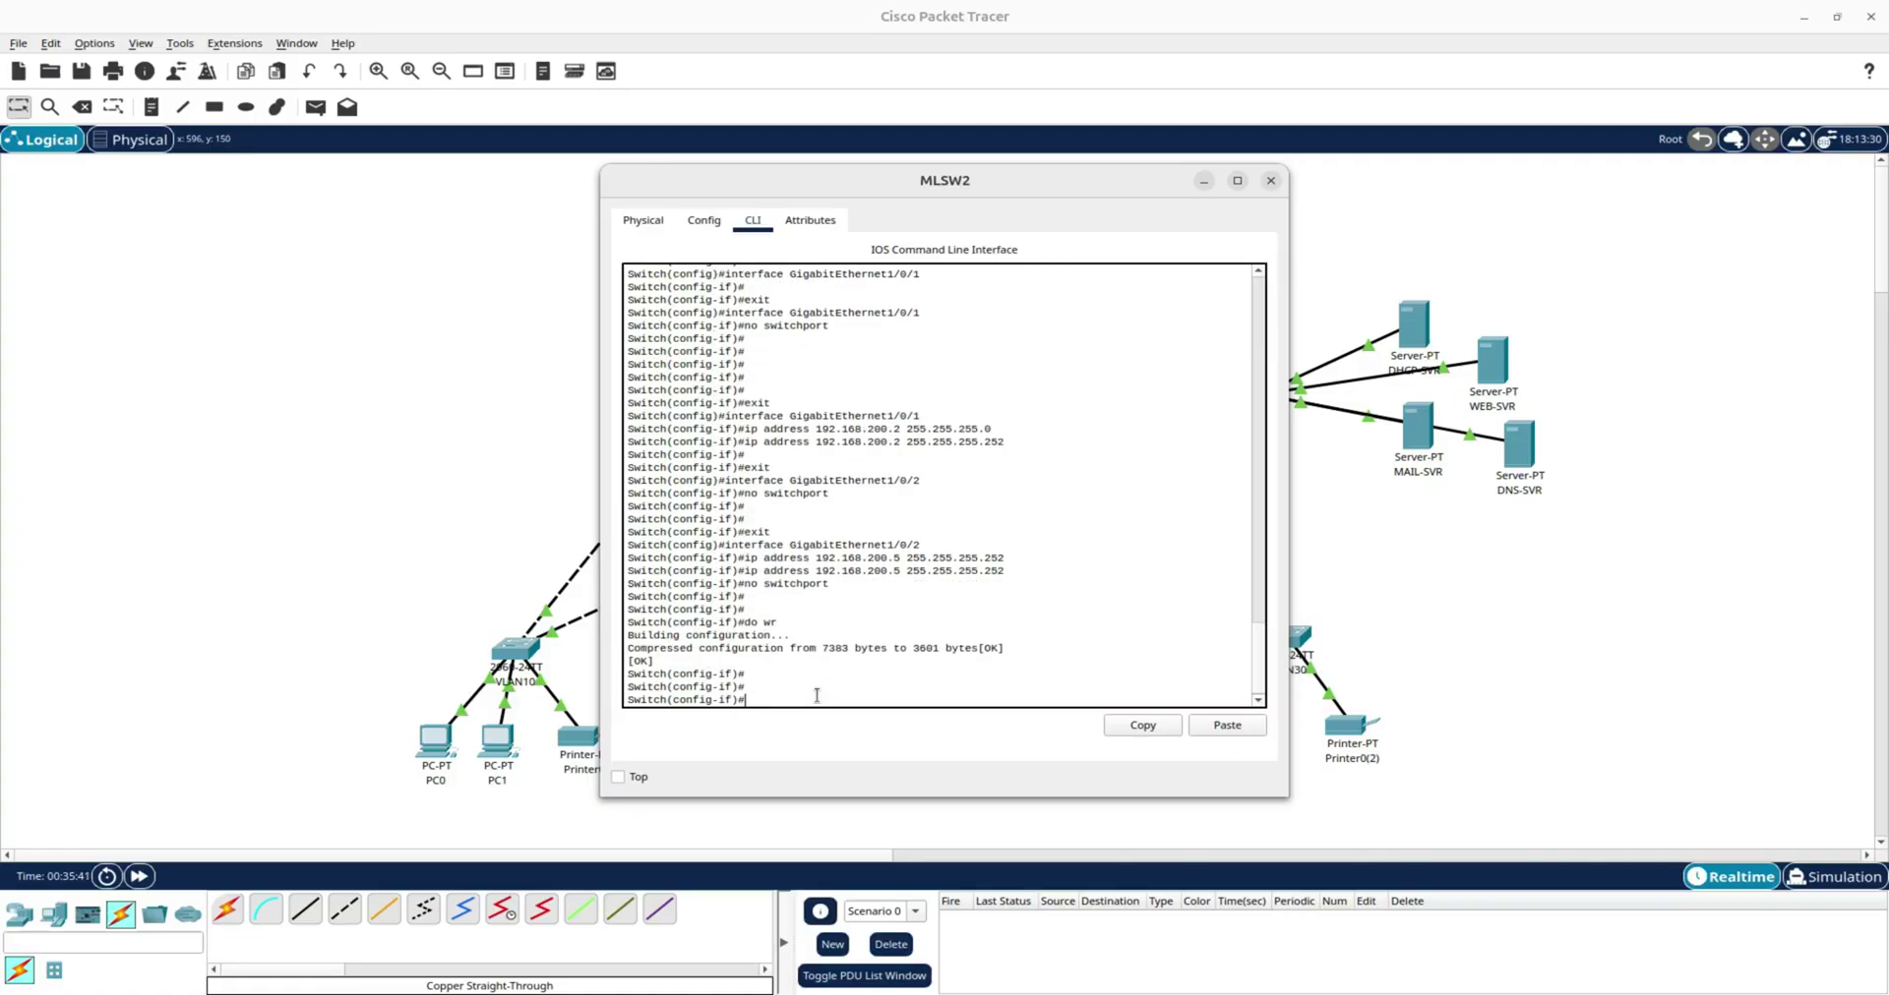
click(1270, 180)
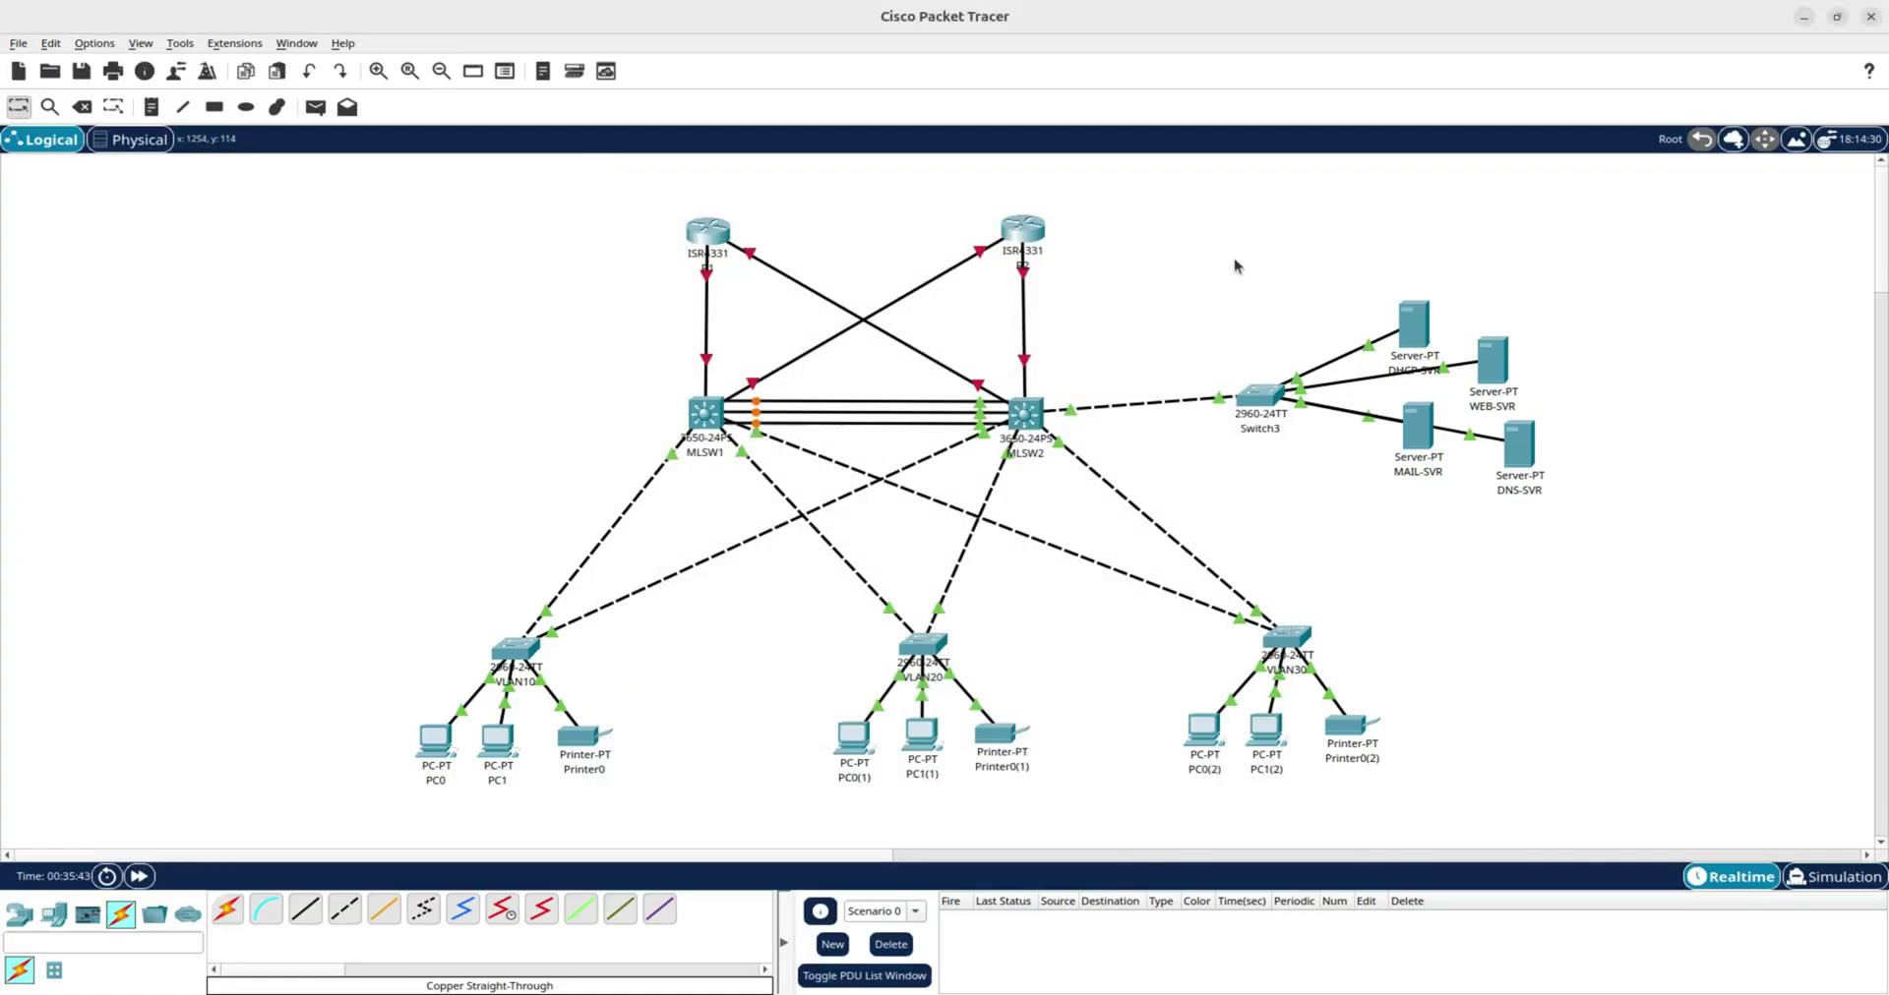
Review MLSW1's entered commands and the IP addresses assigned to its uplink interfaces.
click(706, 411)
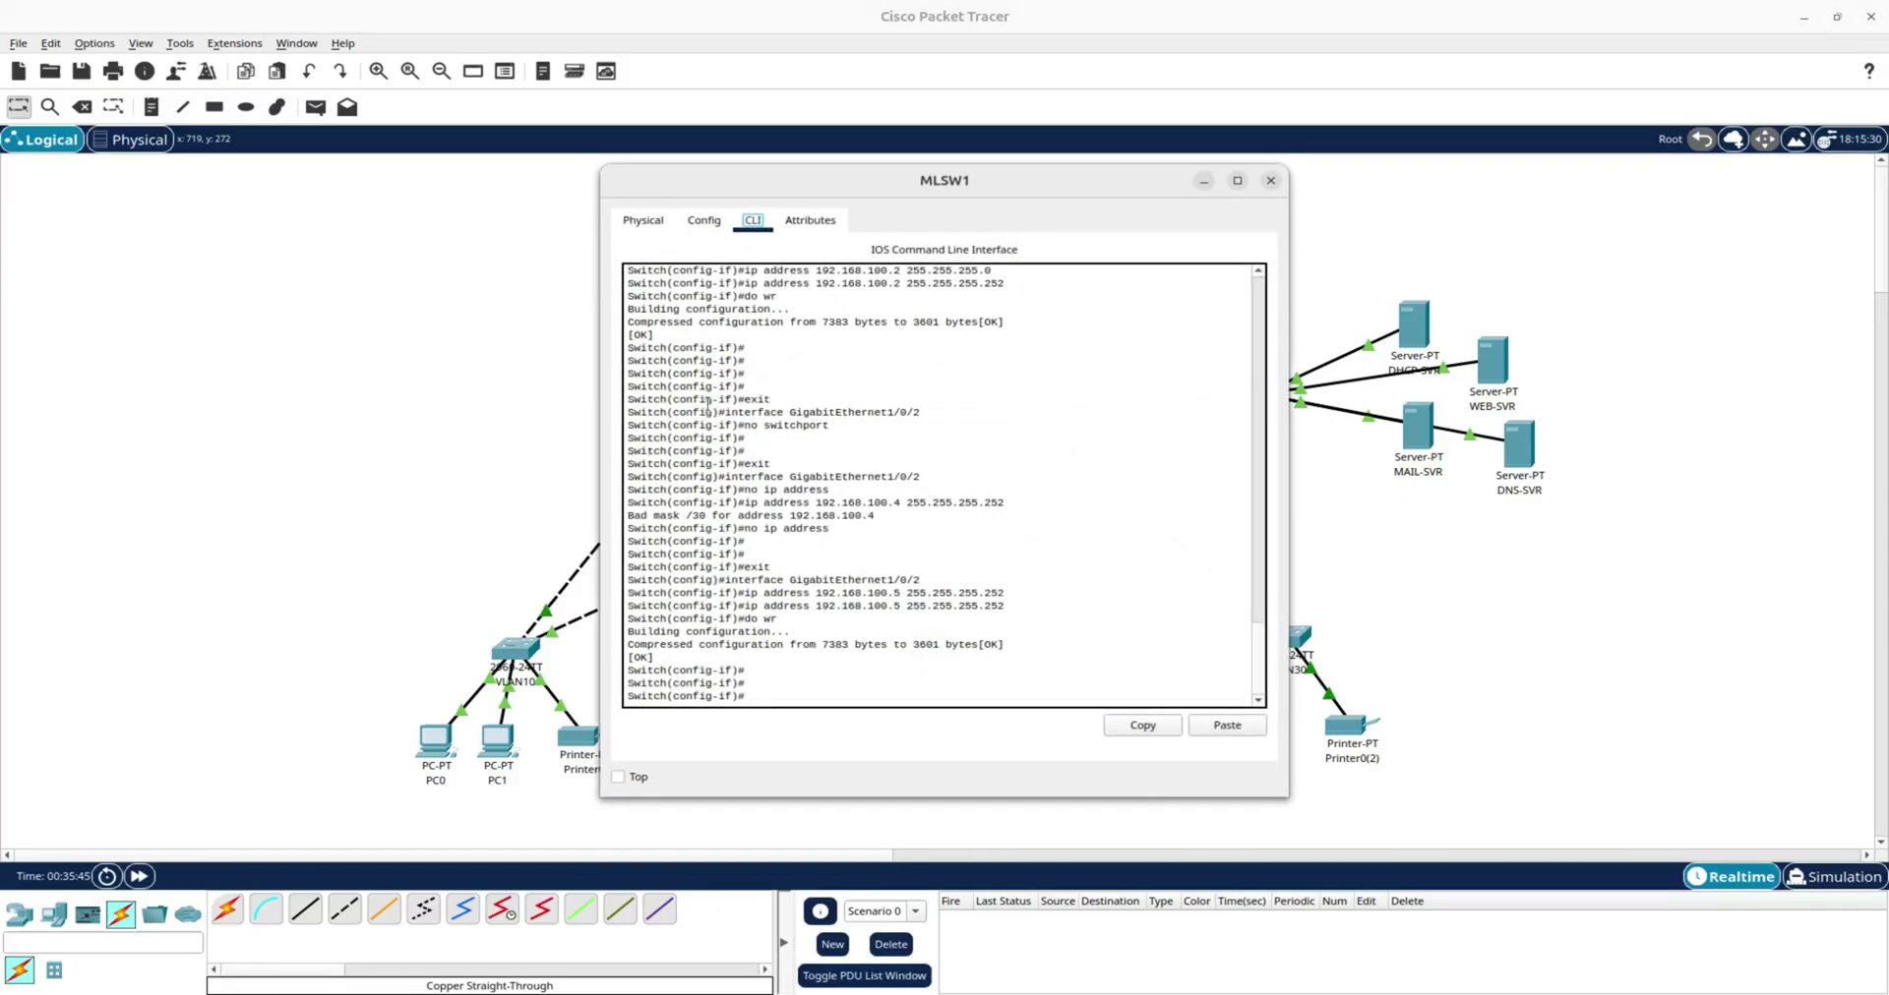
click(1270, 180)
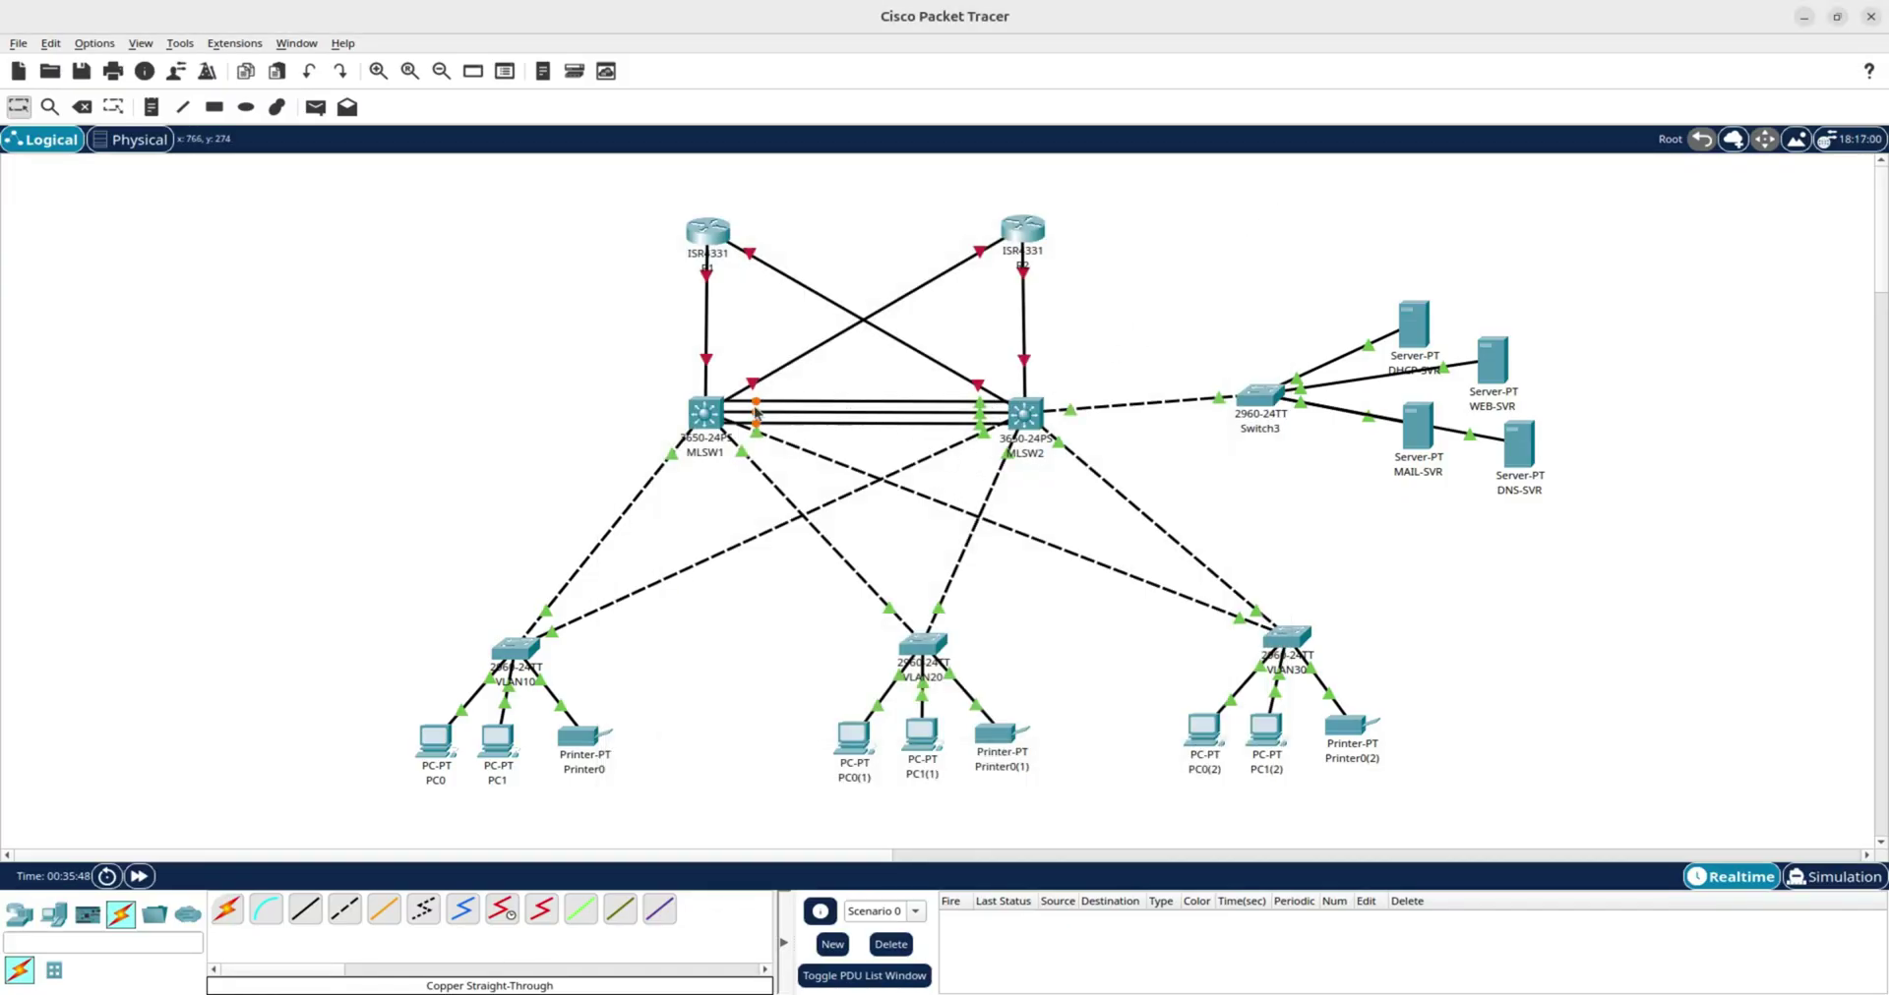
mouse_move(713, 408)
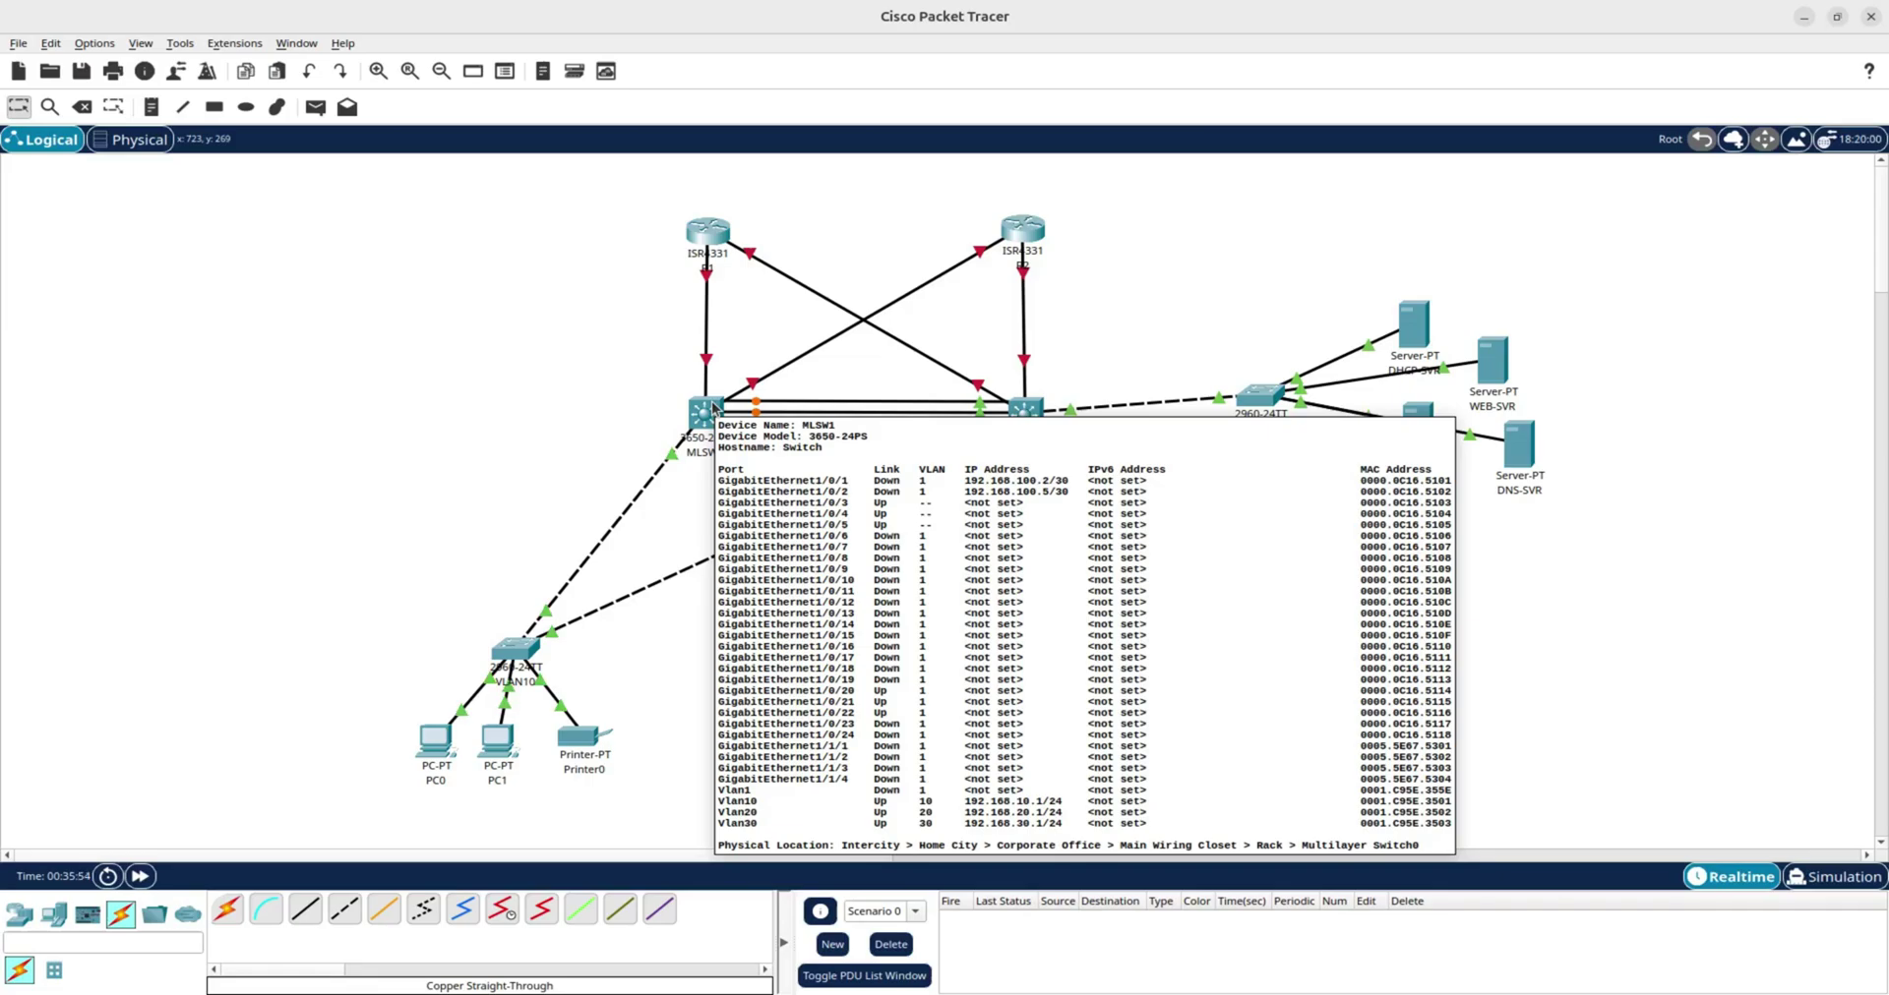
Open router R1's configuration and place its window beside the topology, set to stay on top.
click(716, 231)
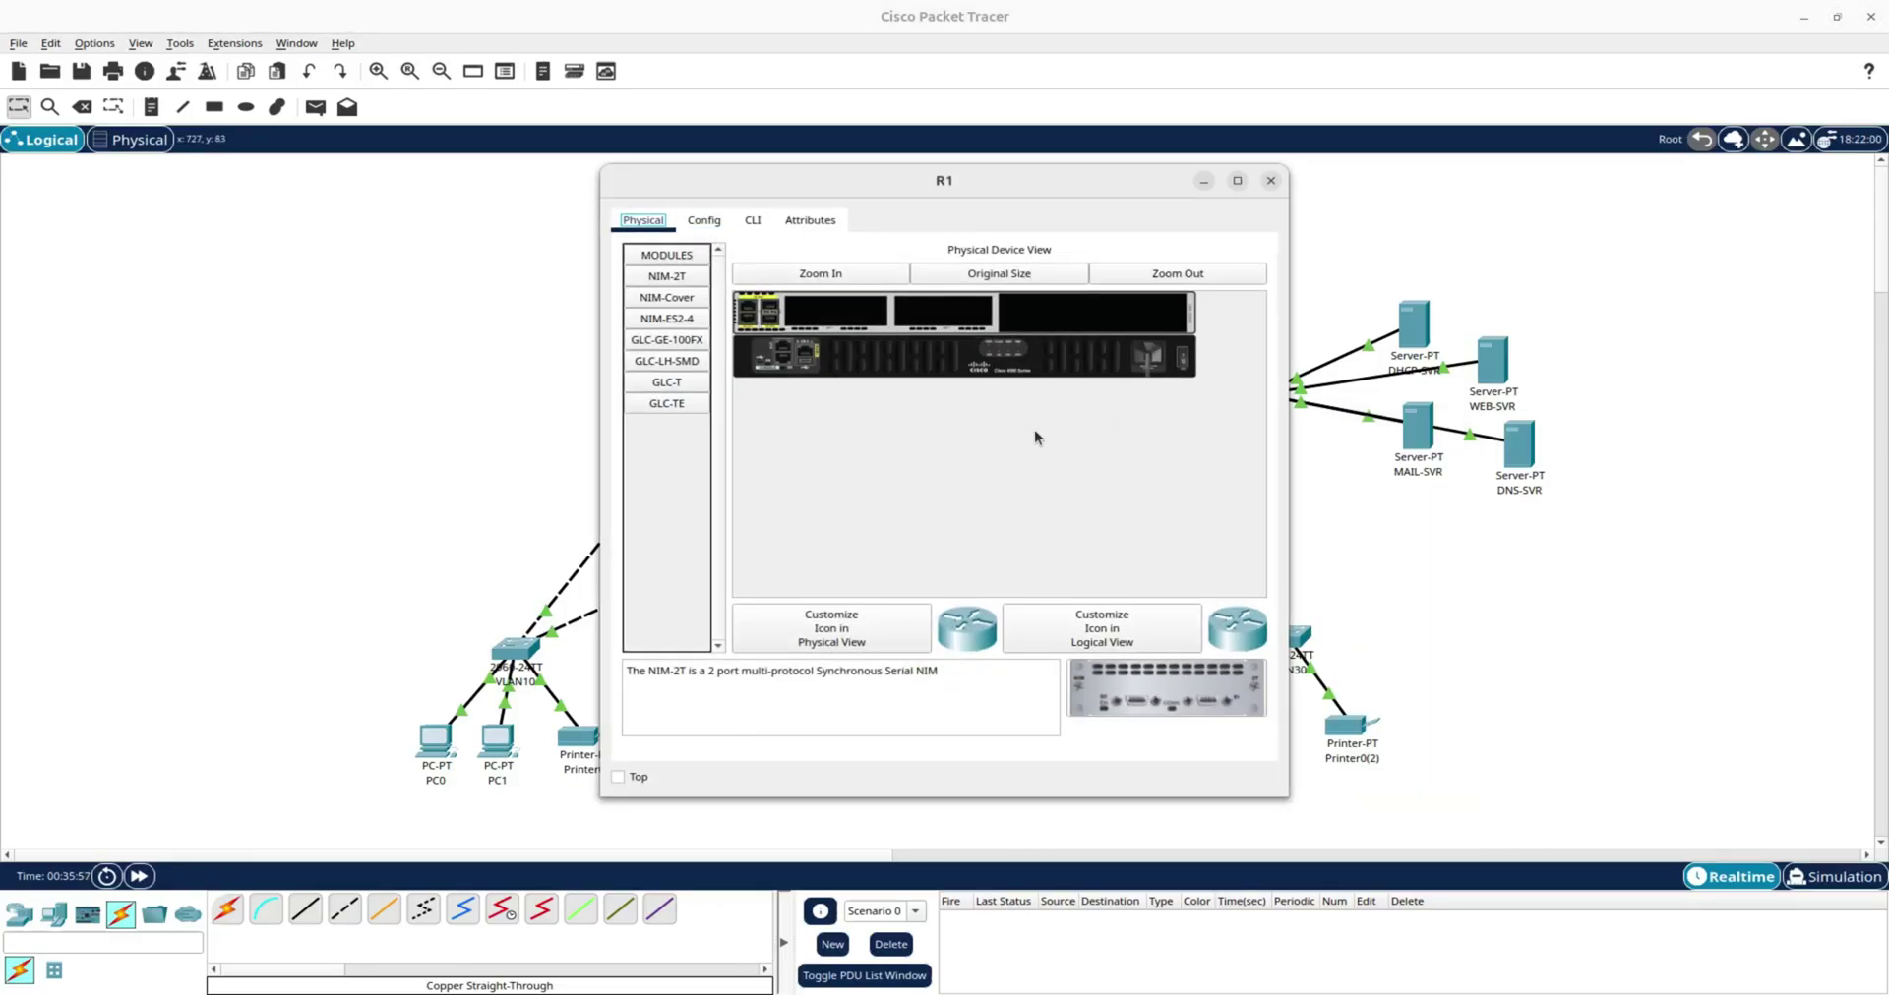
click(710, 222)
drag(928, 189, 1425, 160)
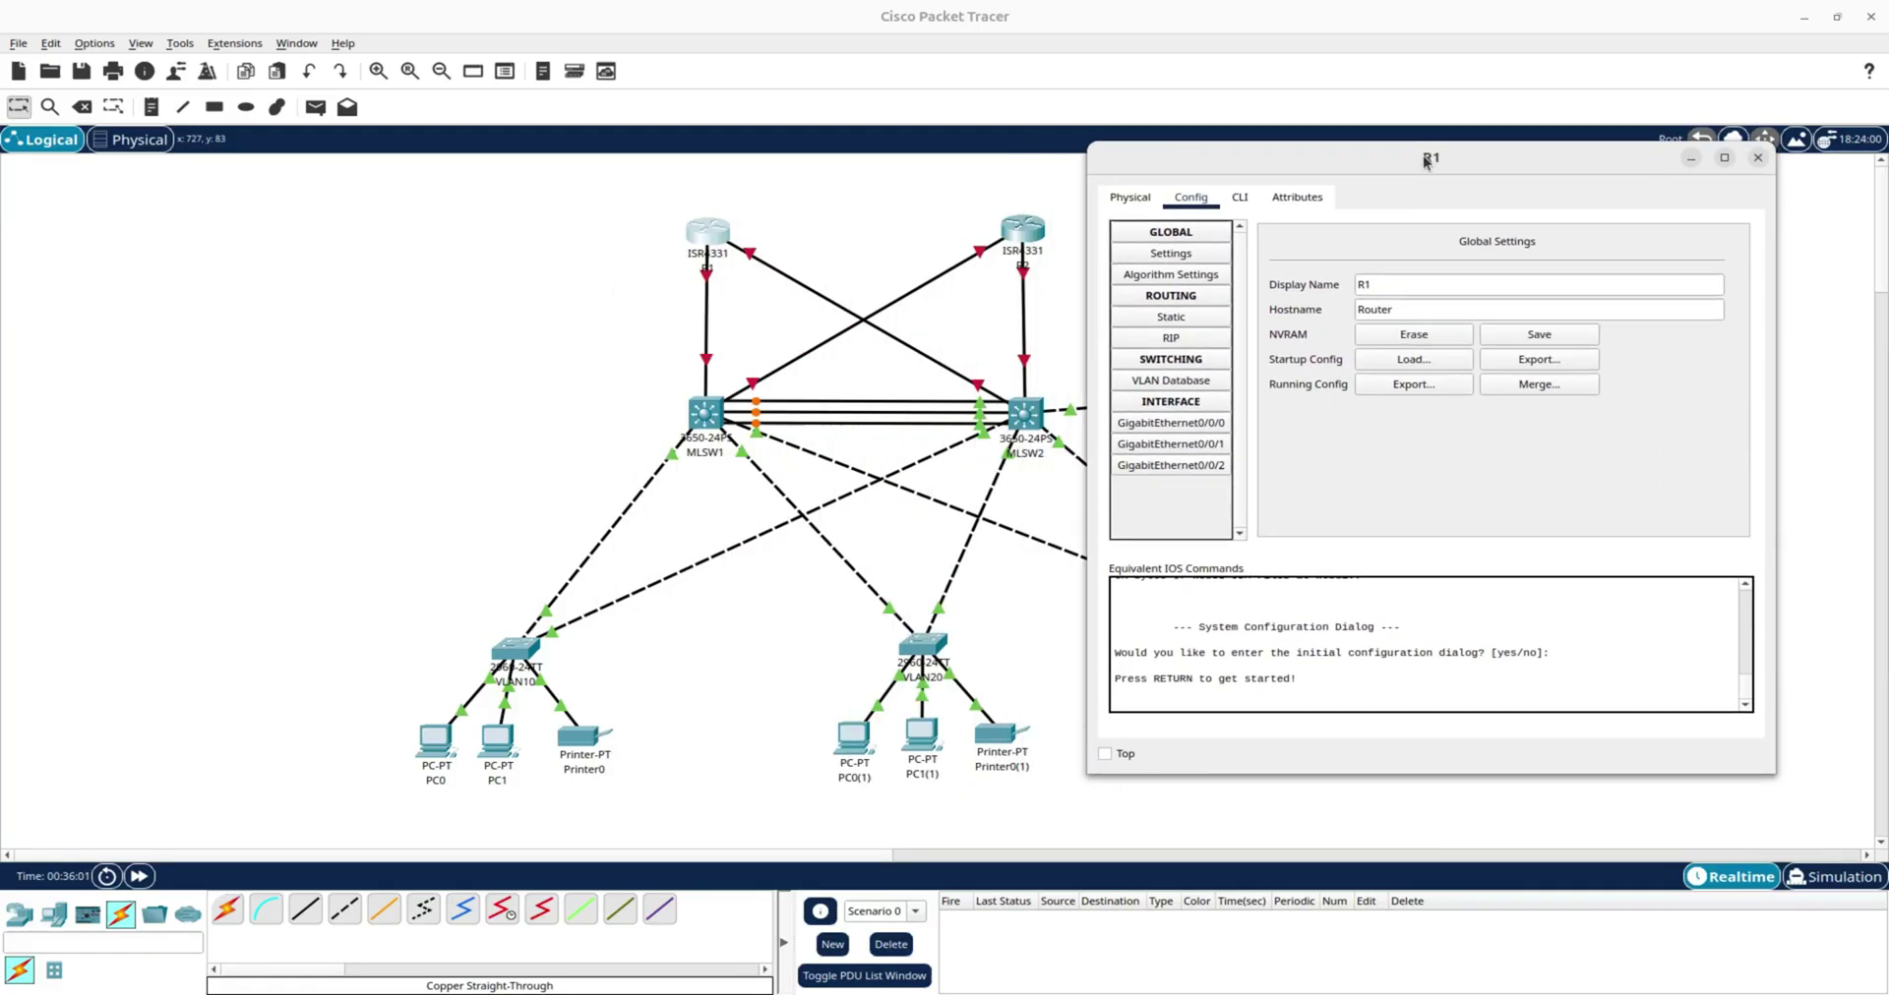
click(1104, 754)
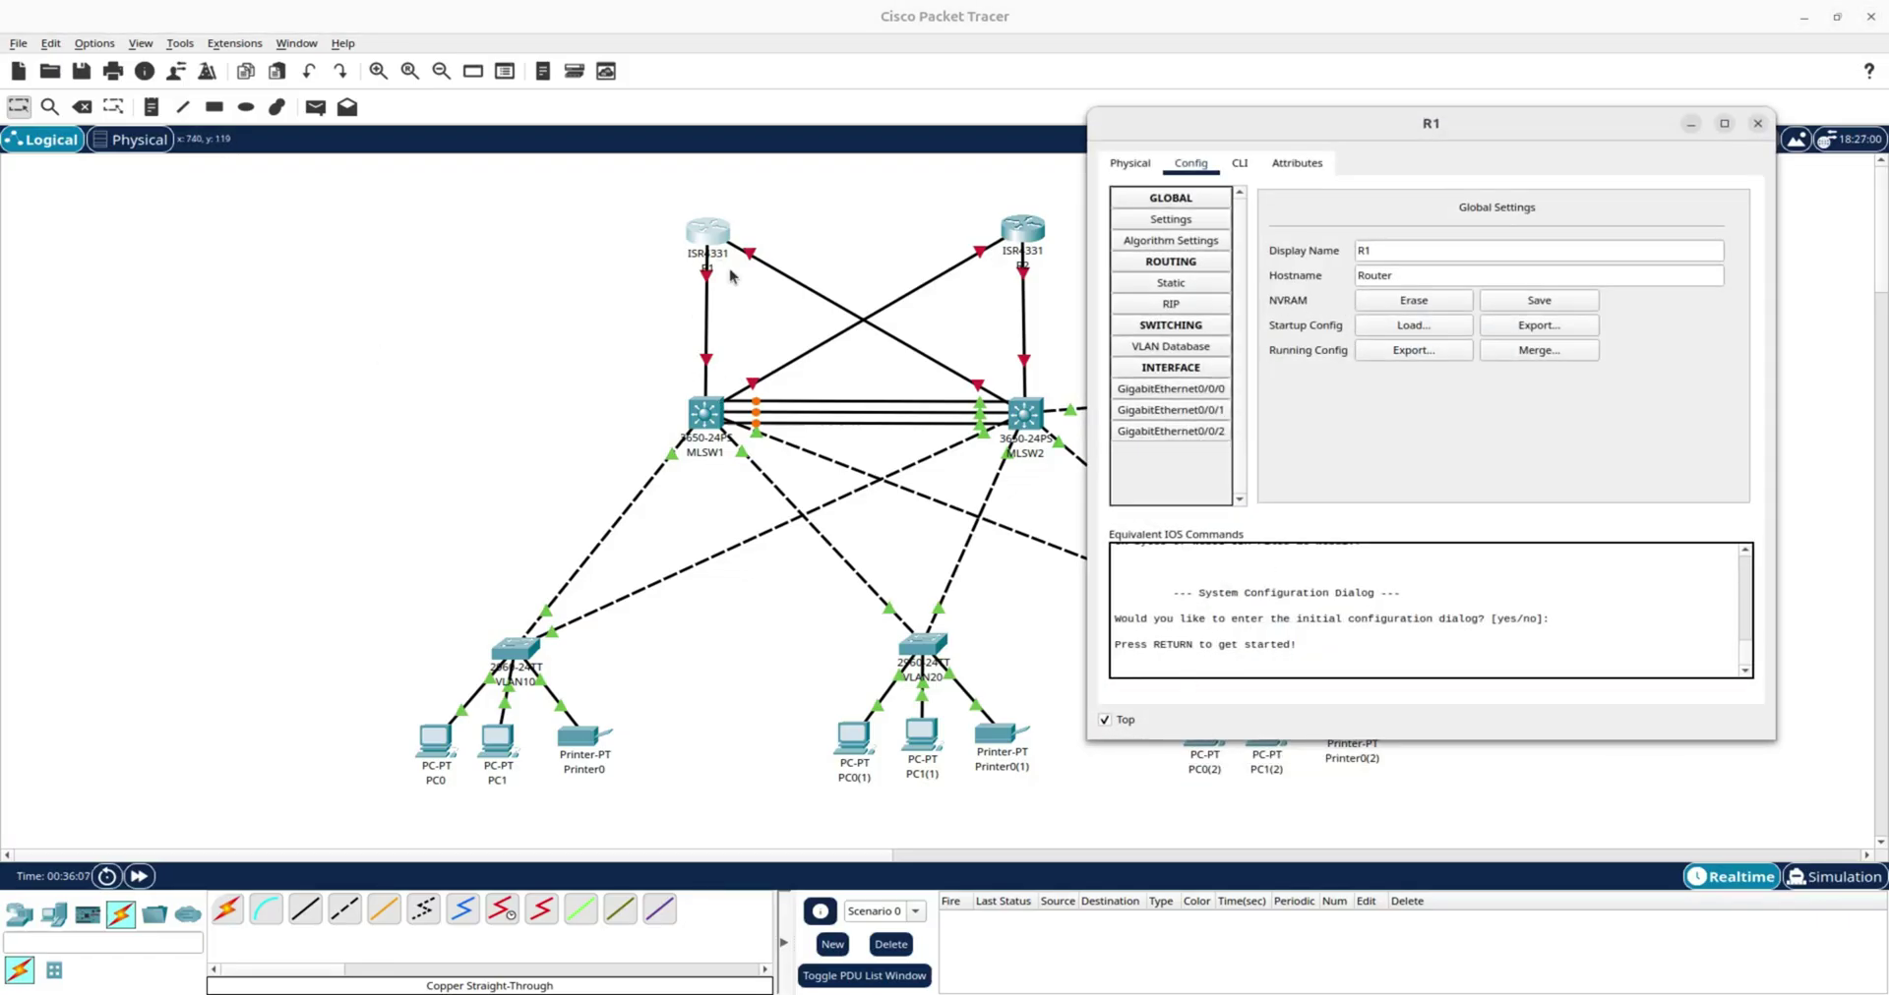
click(619, 353)
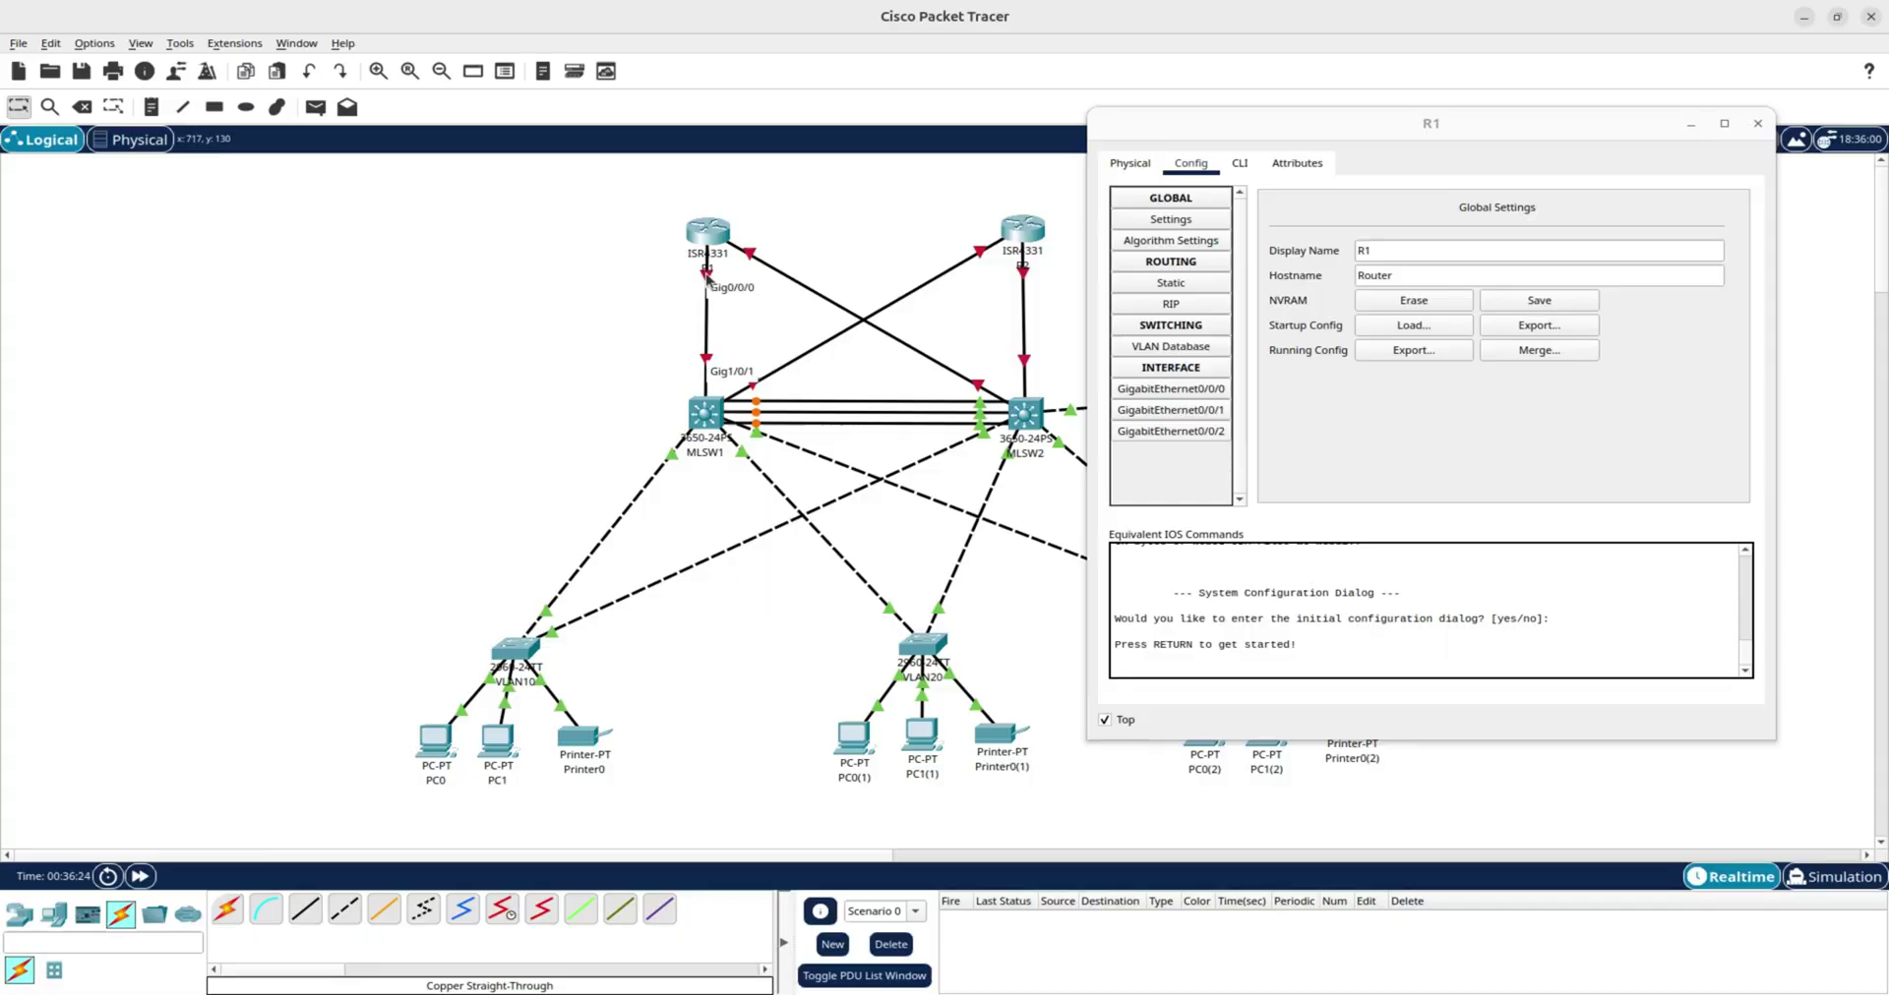
Turn on R1's GigabitEthernet0/0/0 and assign it IPv4 address 192.168.100.1 with subnet mask 255.255.255.252.
click(1171, 389)
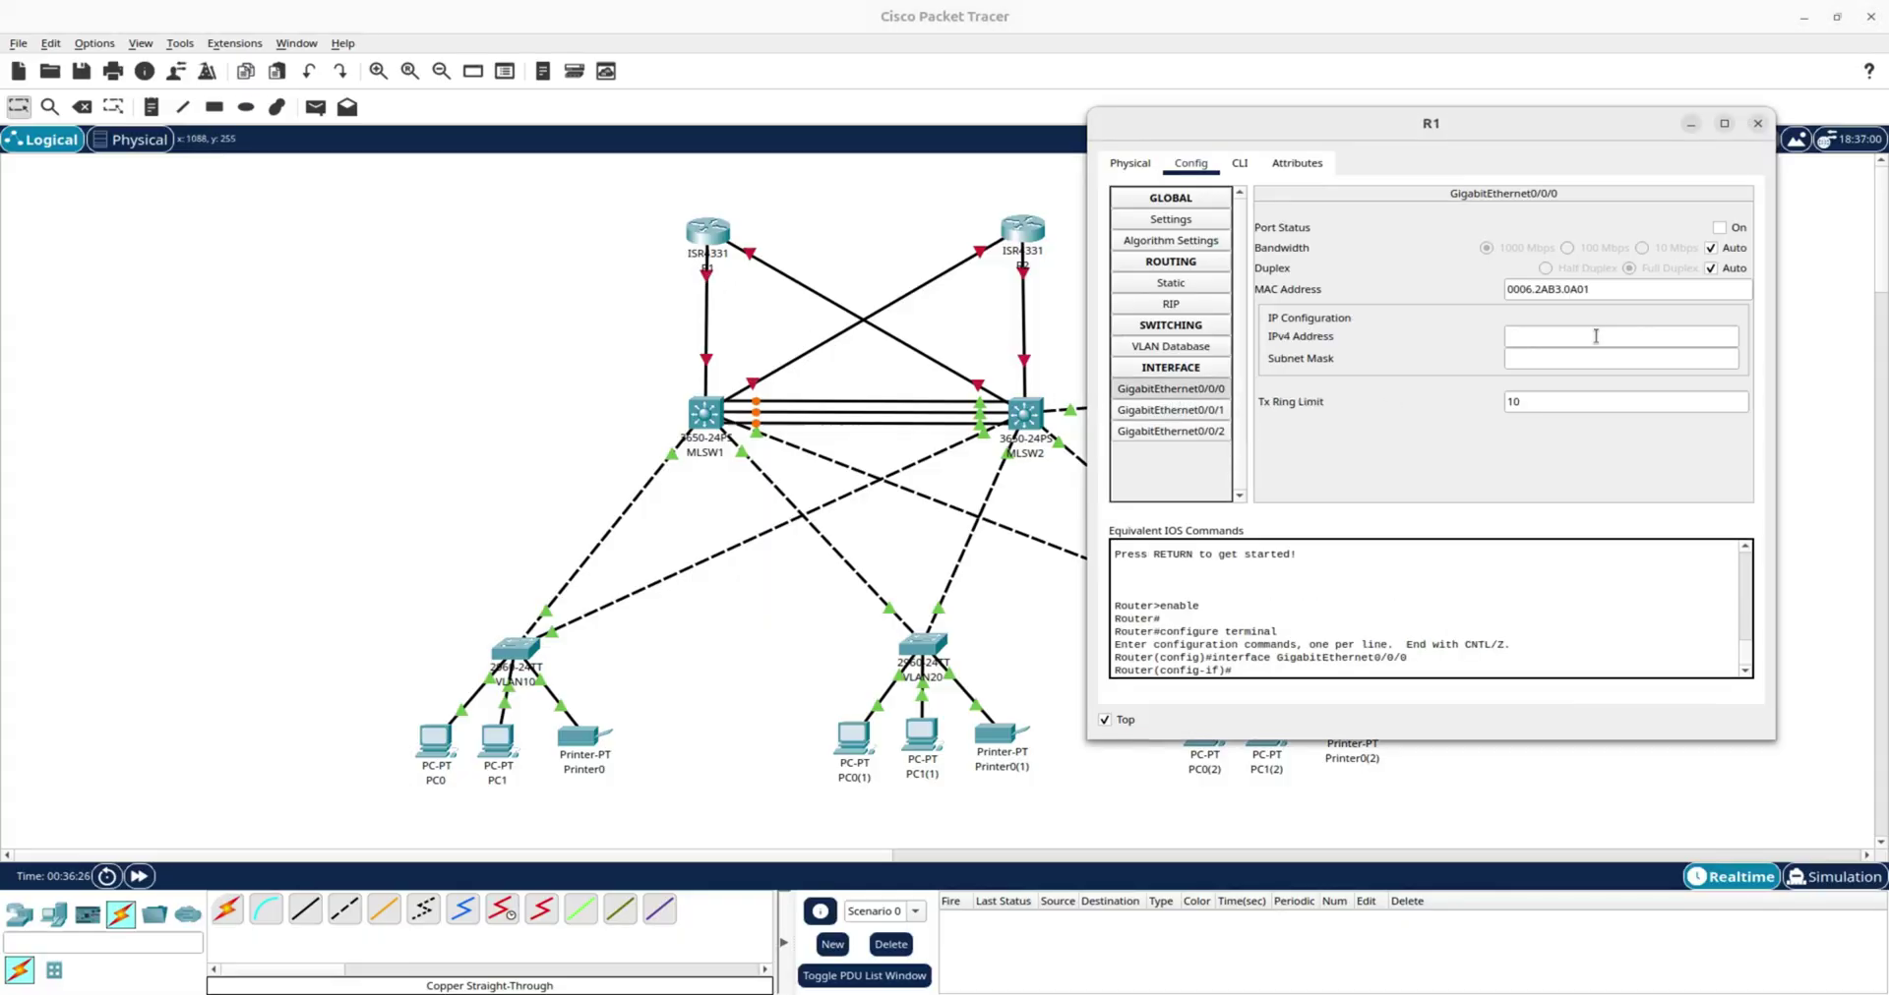
click(1719, 227)
click(1623, 337)
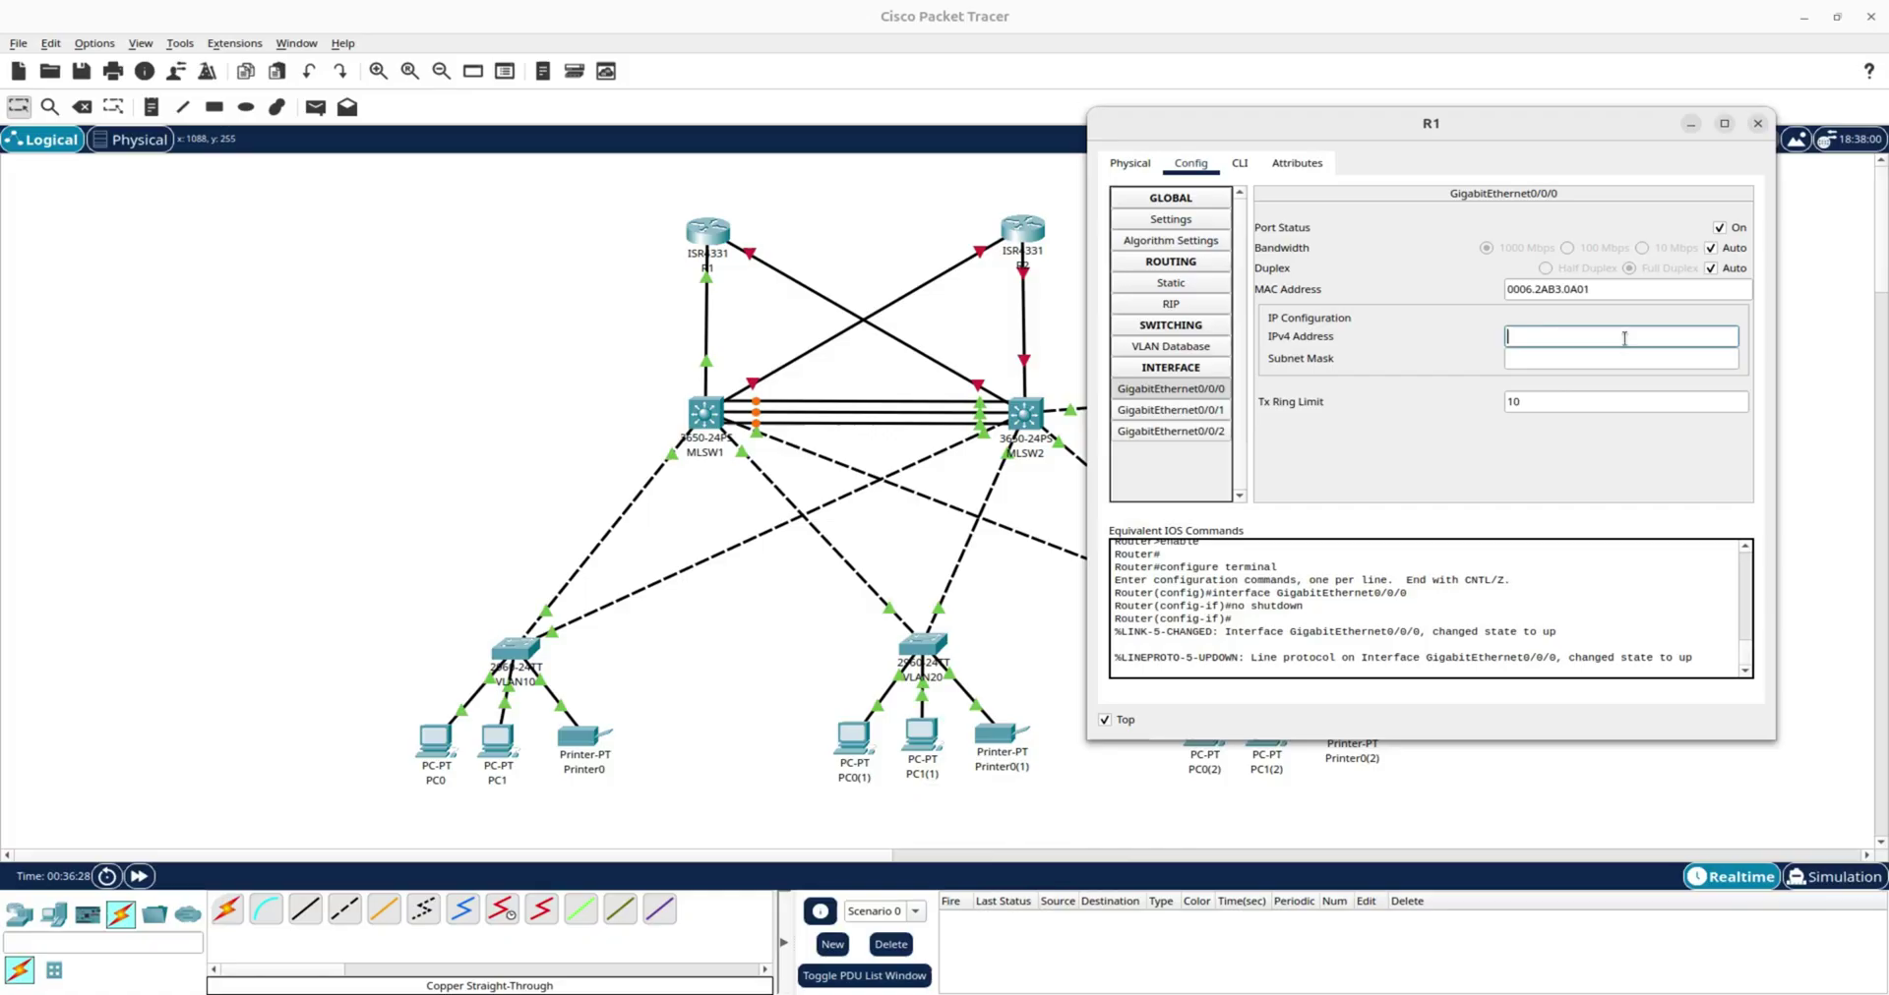
text(192.168.100.1)
click(1605, 357)
key(BackSpace)
text(252)
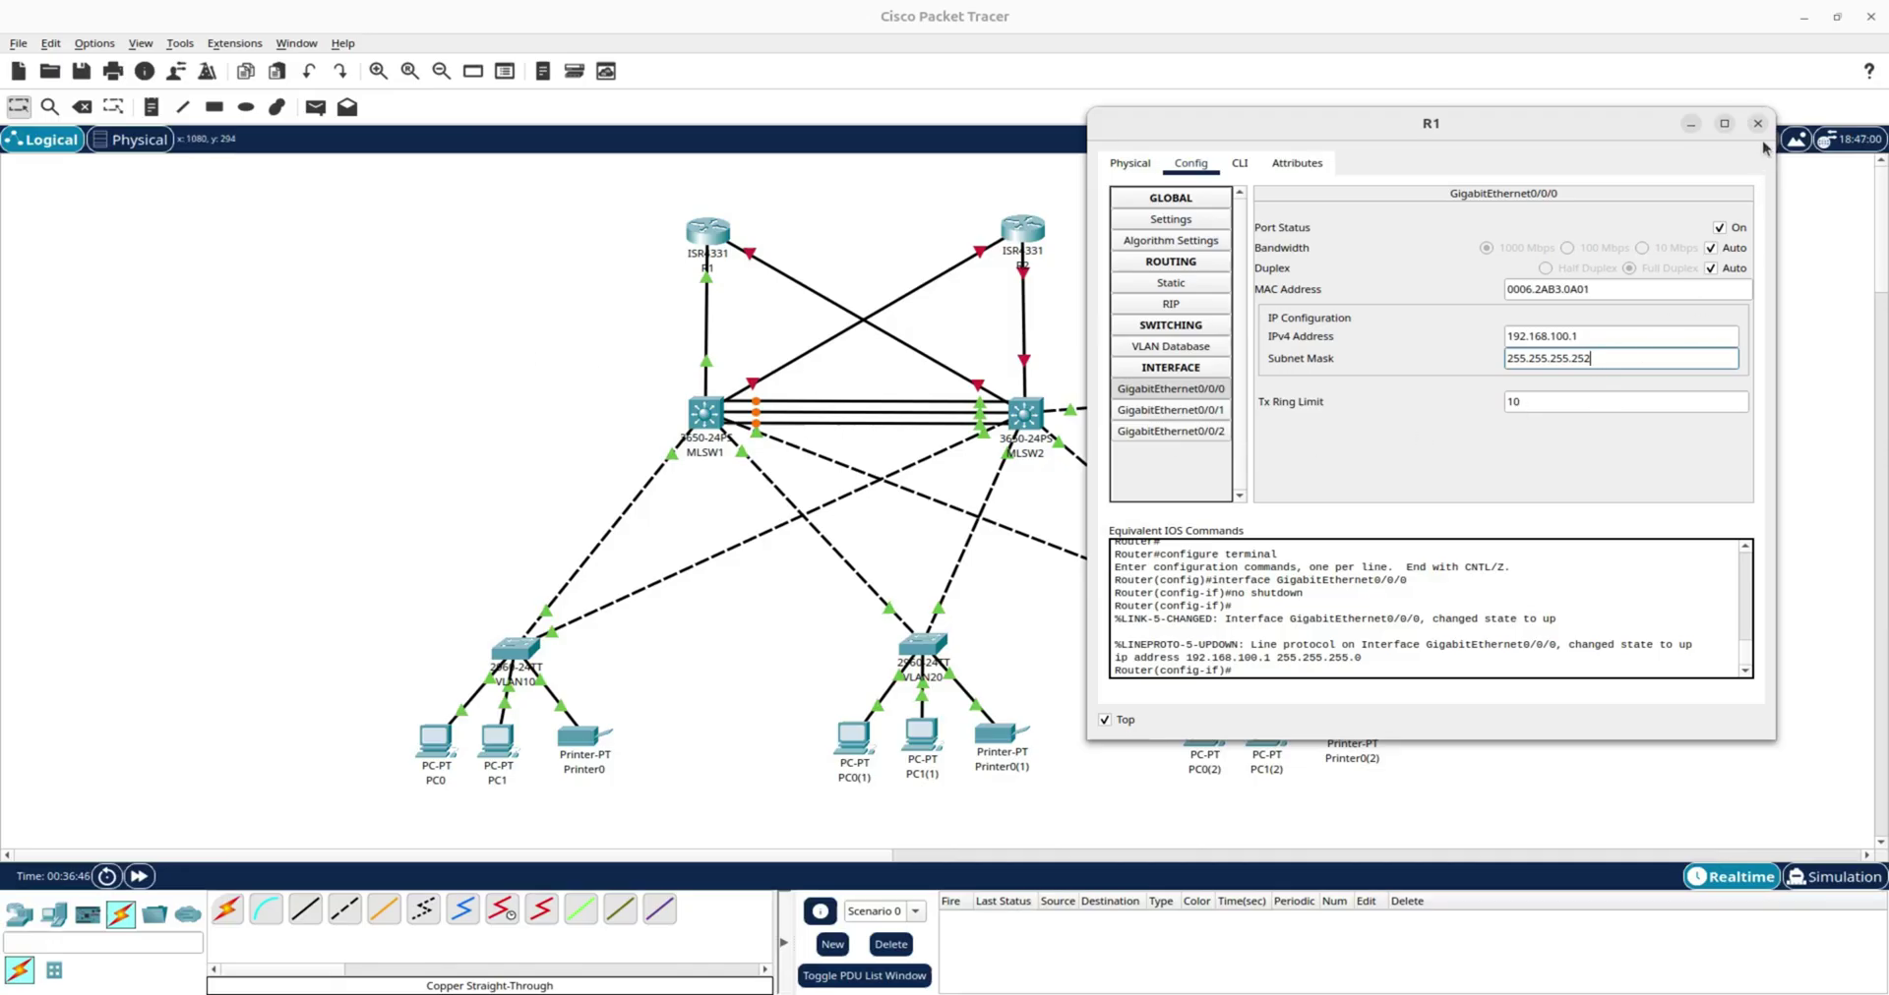
click(933, 212)
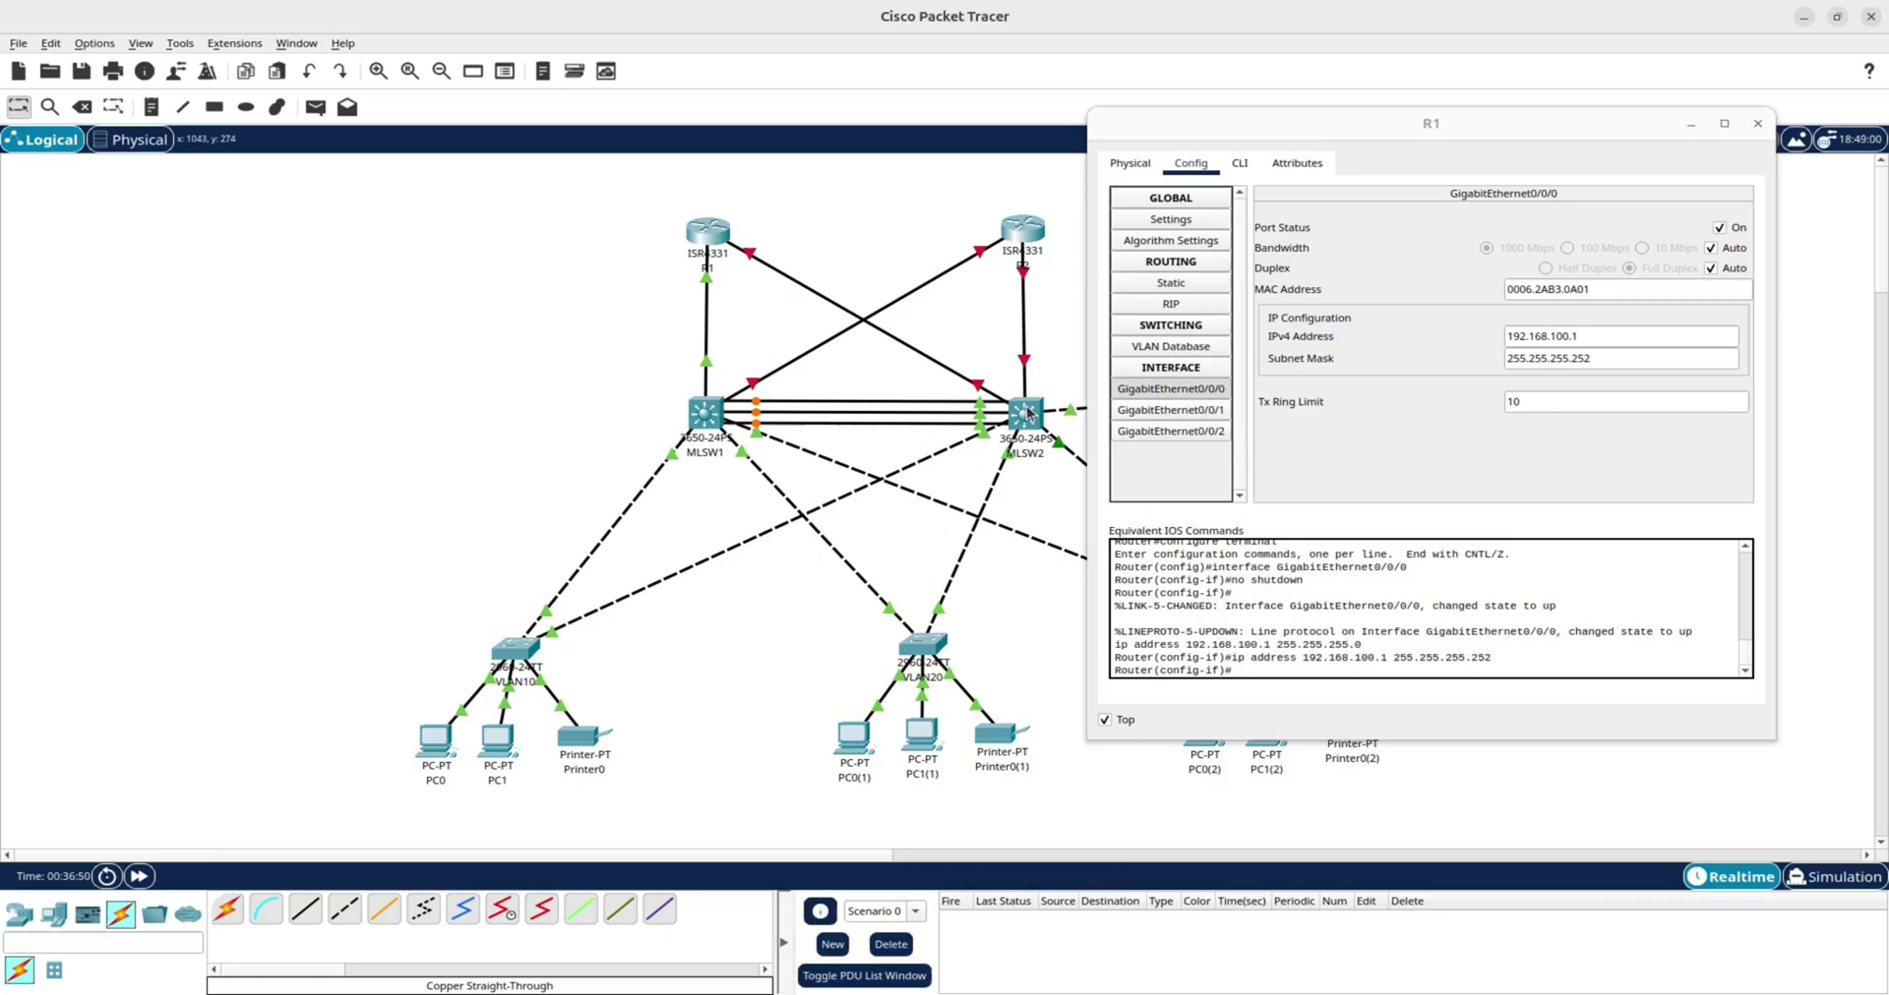
Turn on R1's GigabitEthernet0/0/1 and assign it IPv4 address 192.168.200.1 with subnet mask 255.255.255.252.
mouse_move(1028, 412)
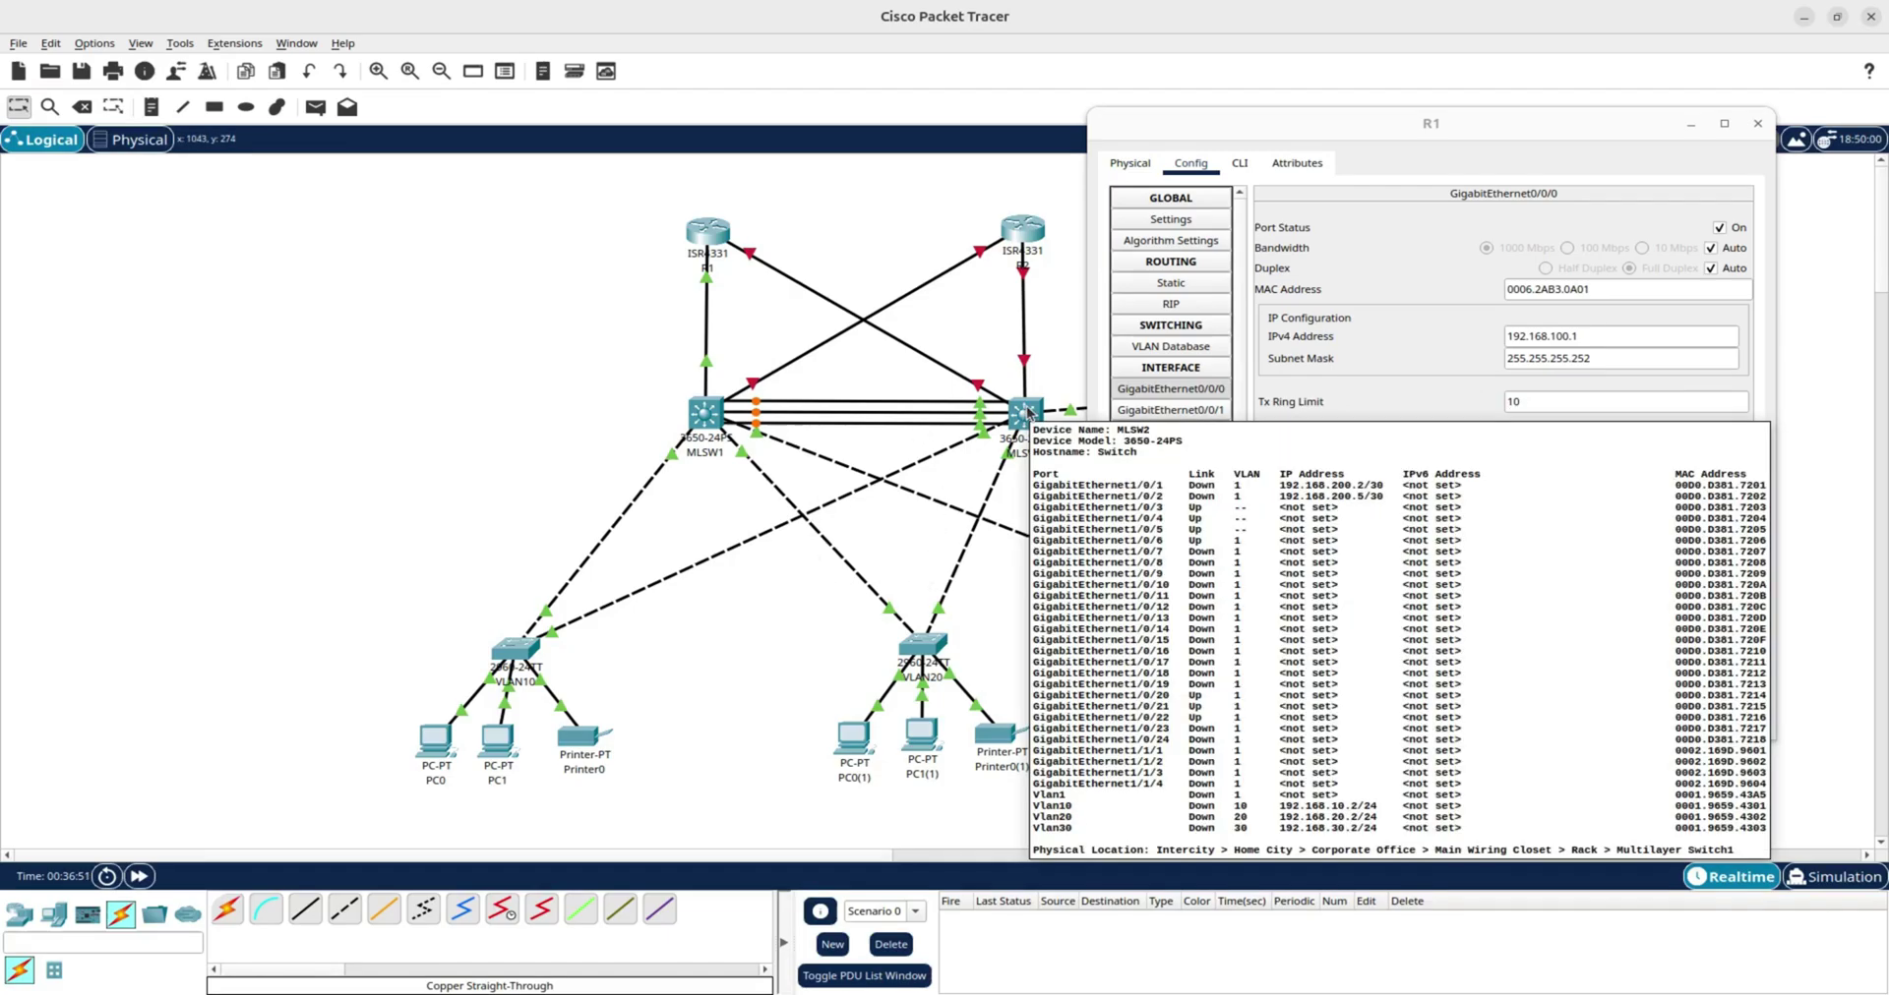
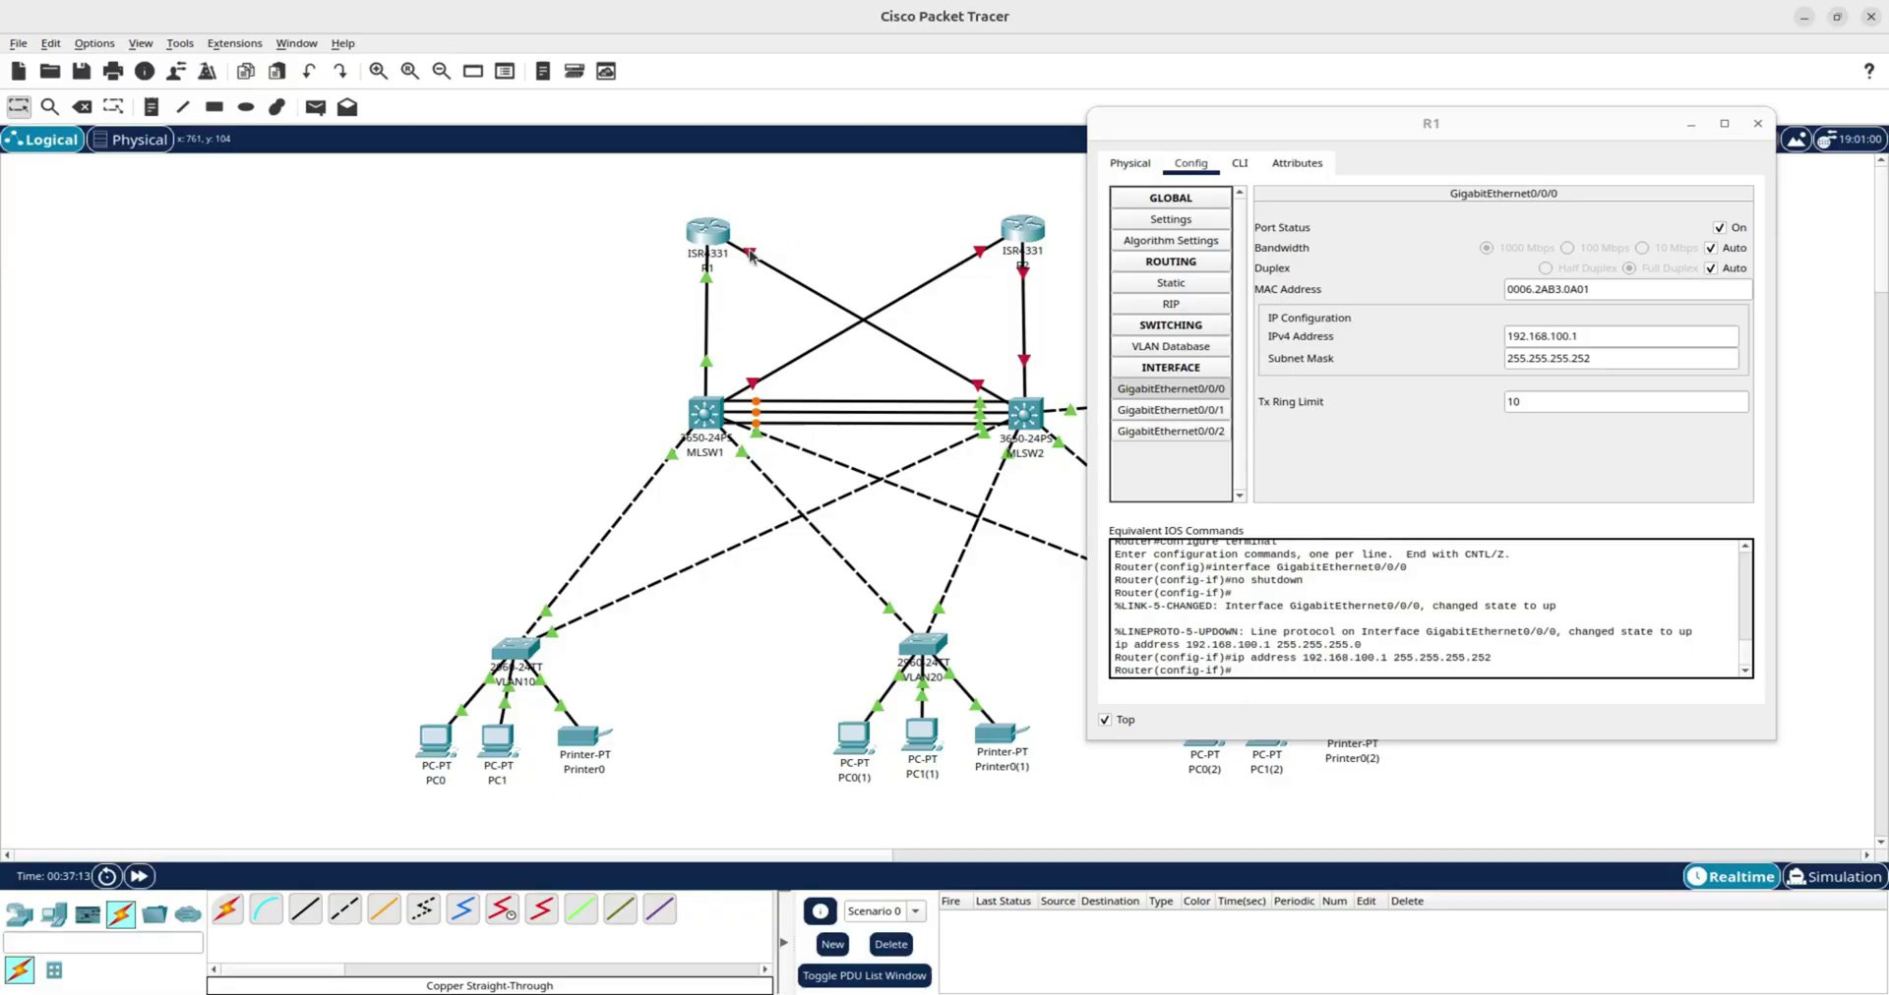
click(1170, 410)
click(1564, 339)
click(1717, 228)
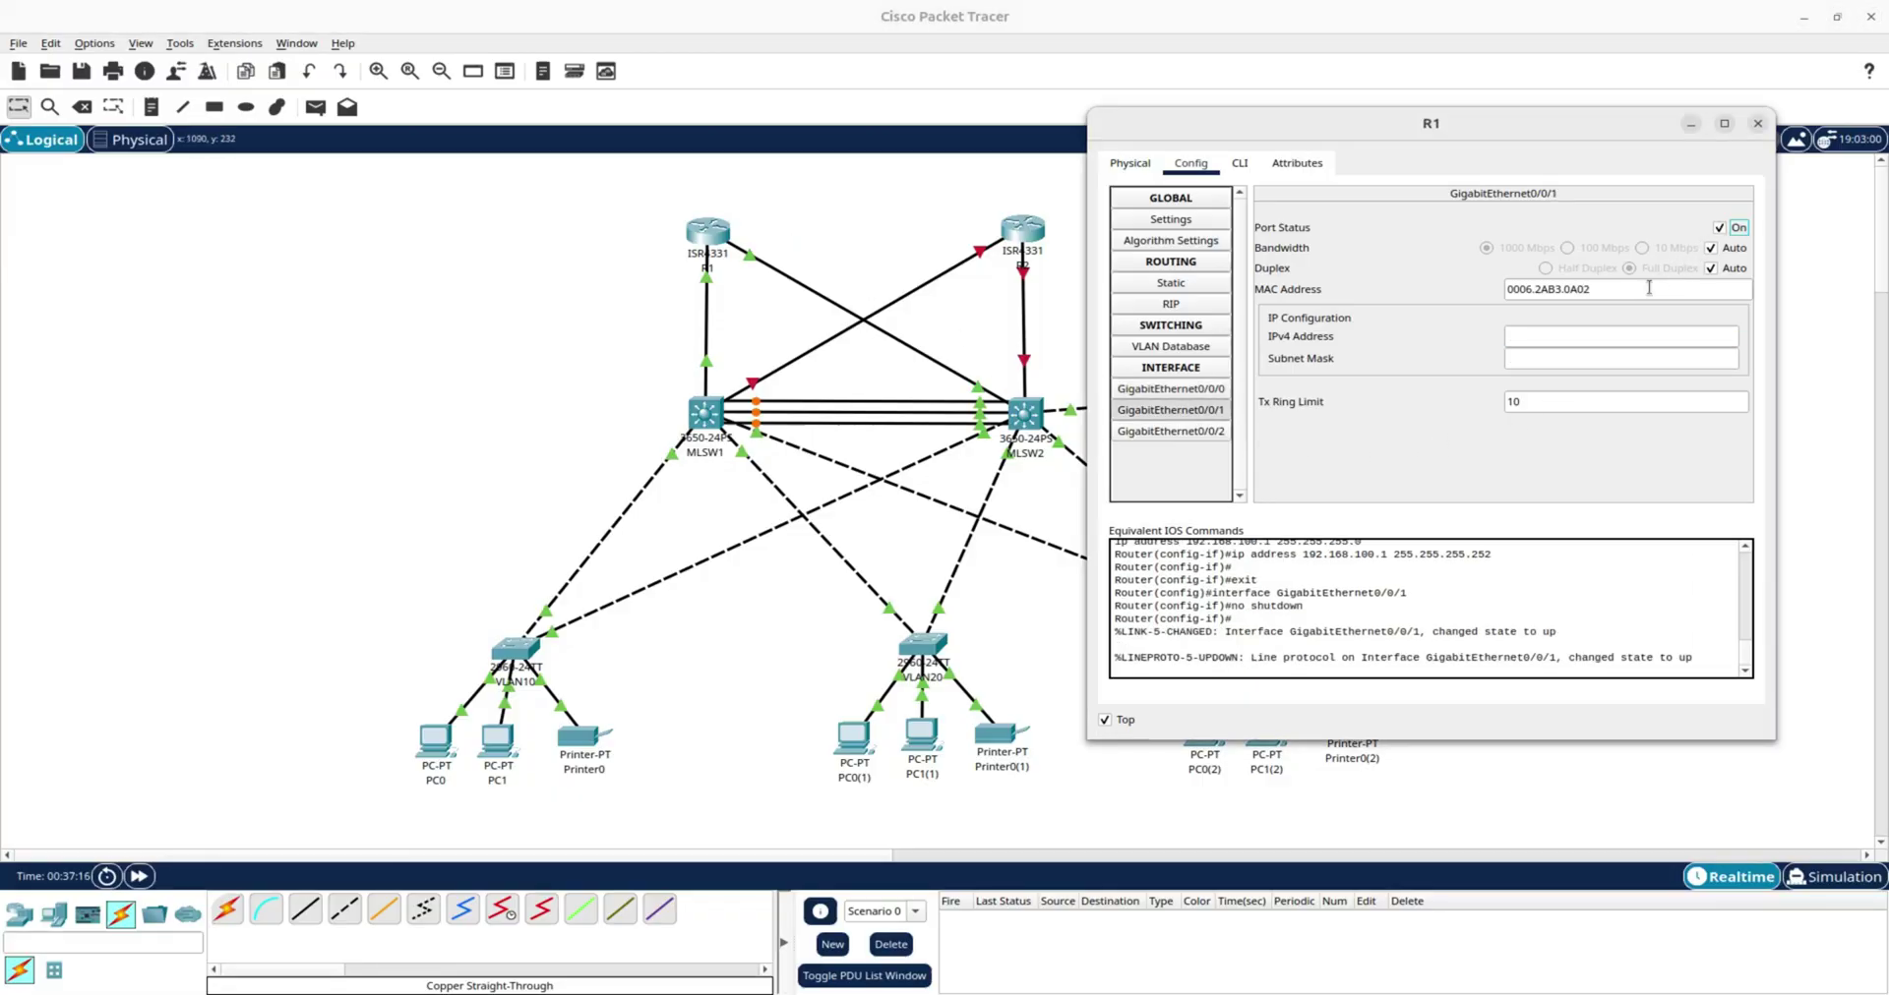
click(1552, 337)
text(1)
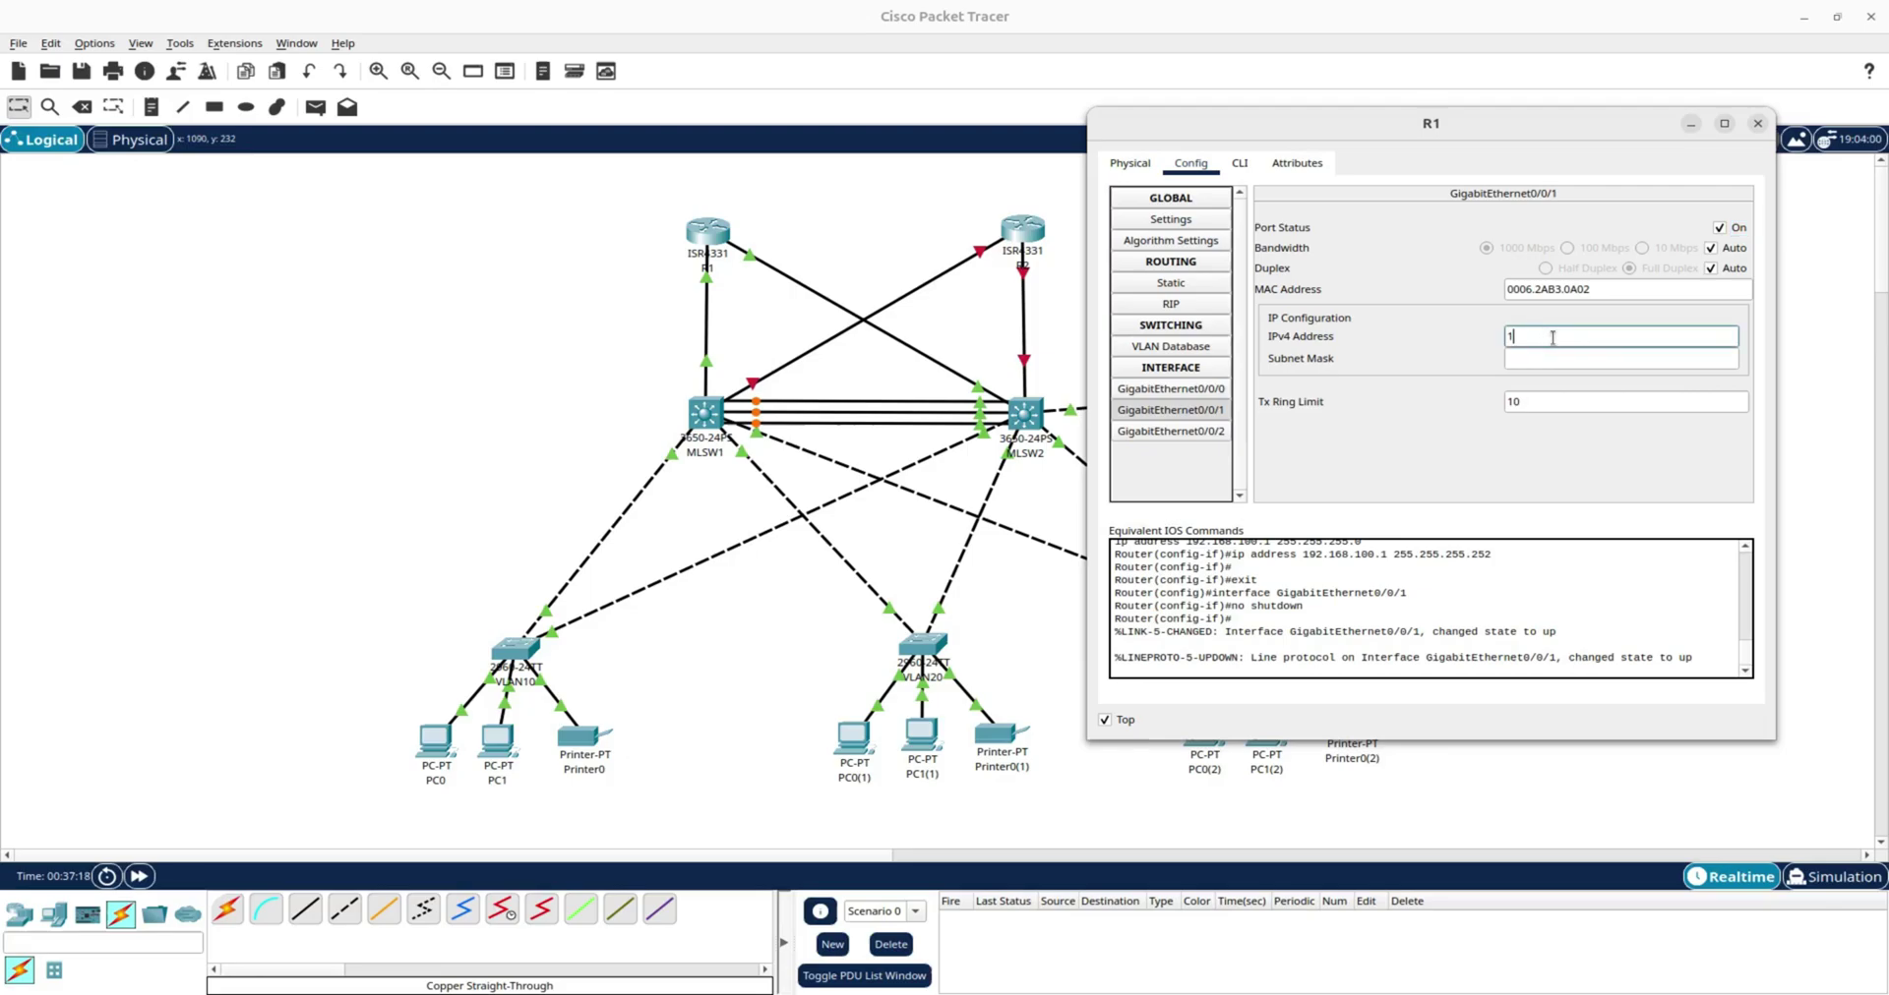
text(92.168.100.1)
click(1585, 360)
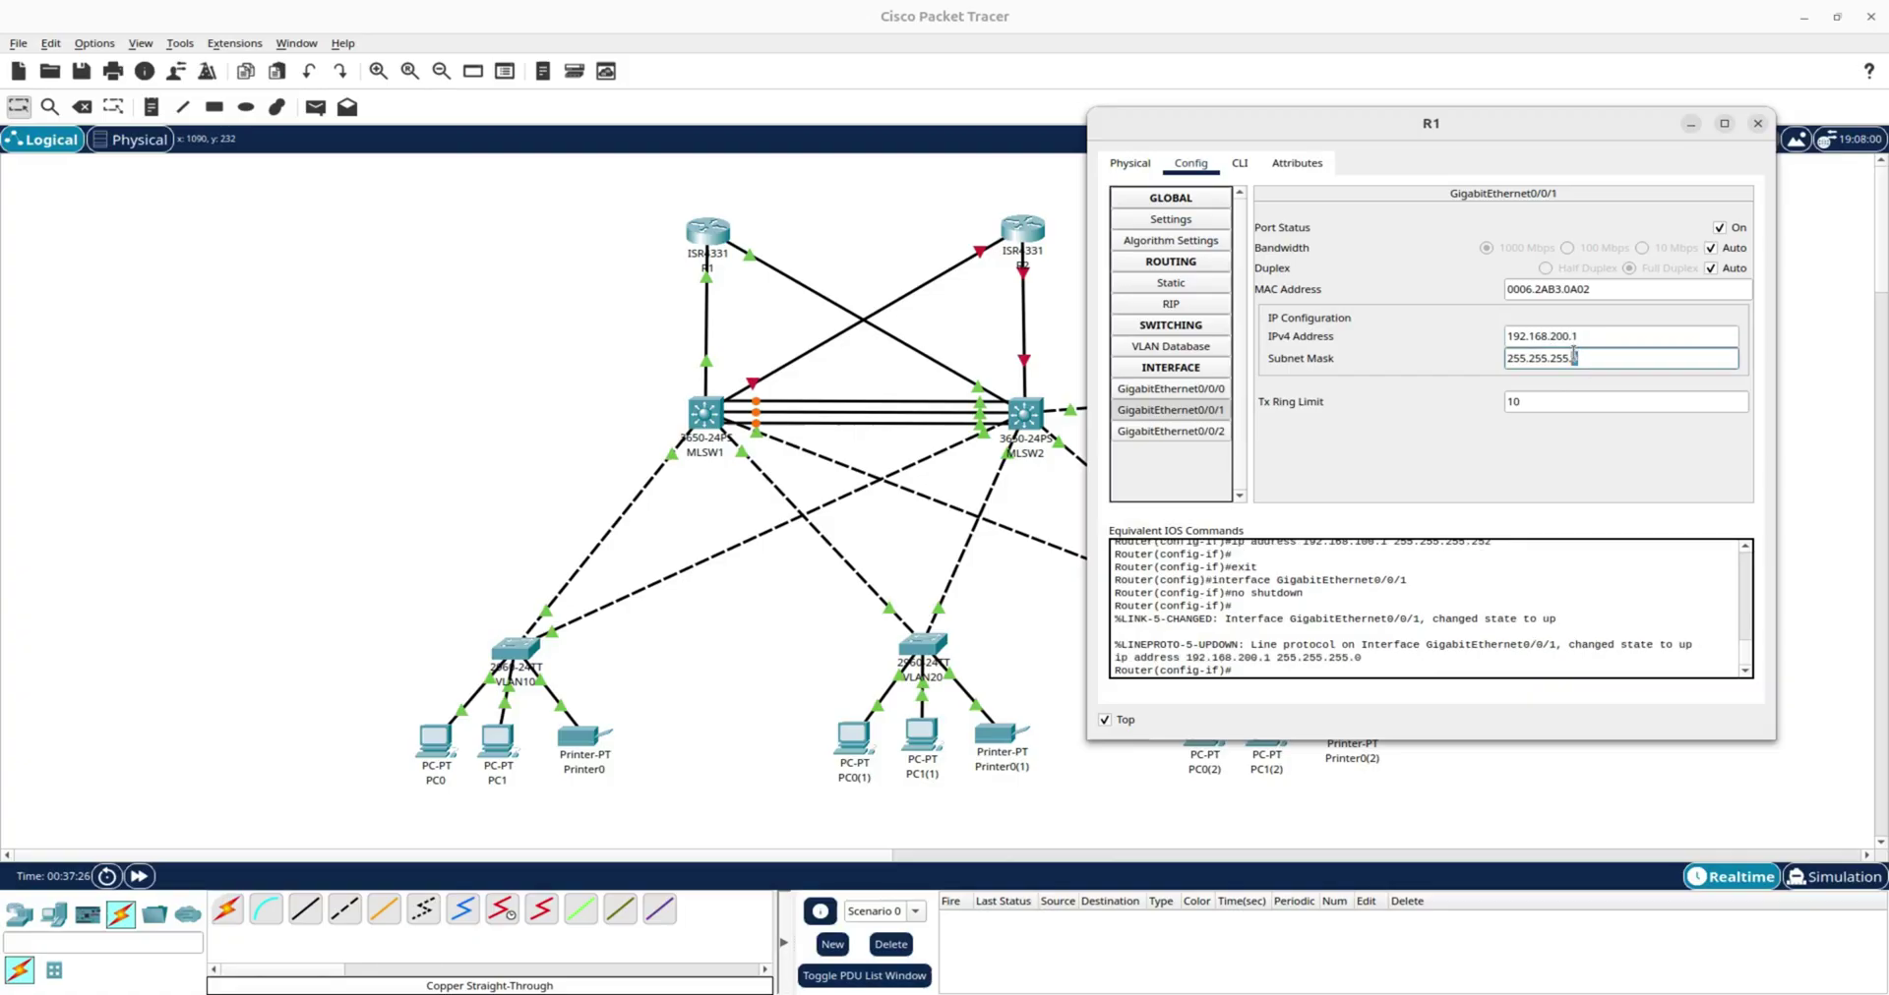
text(252)
Write R1's settings to the saved configuration with do wr and close the router's window.
click(1227, 165)
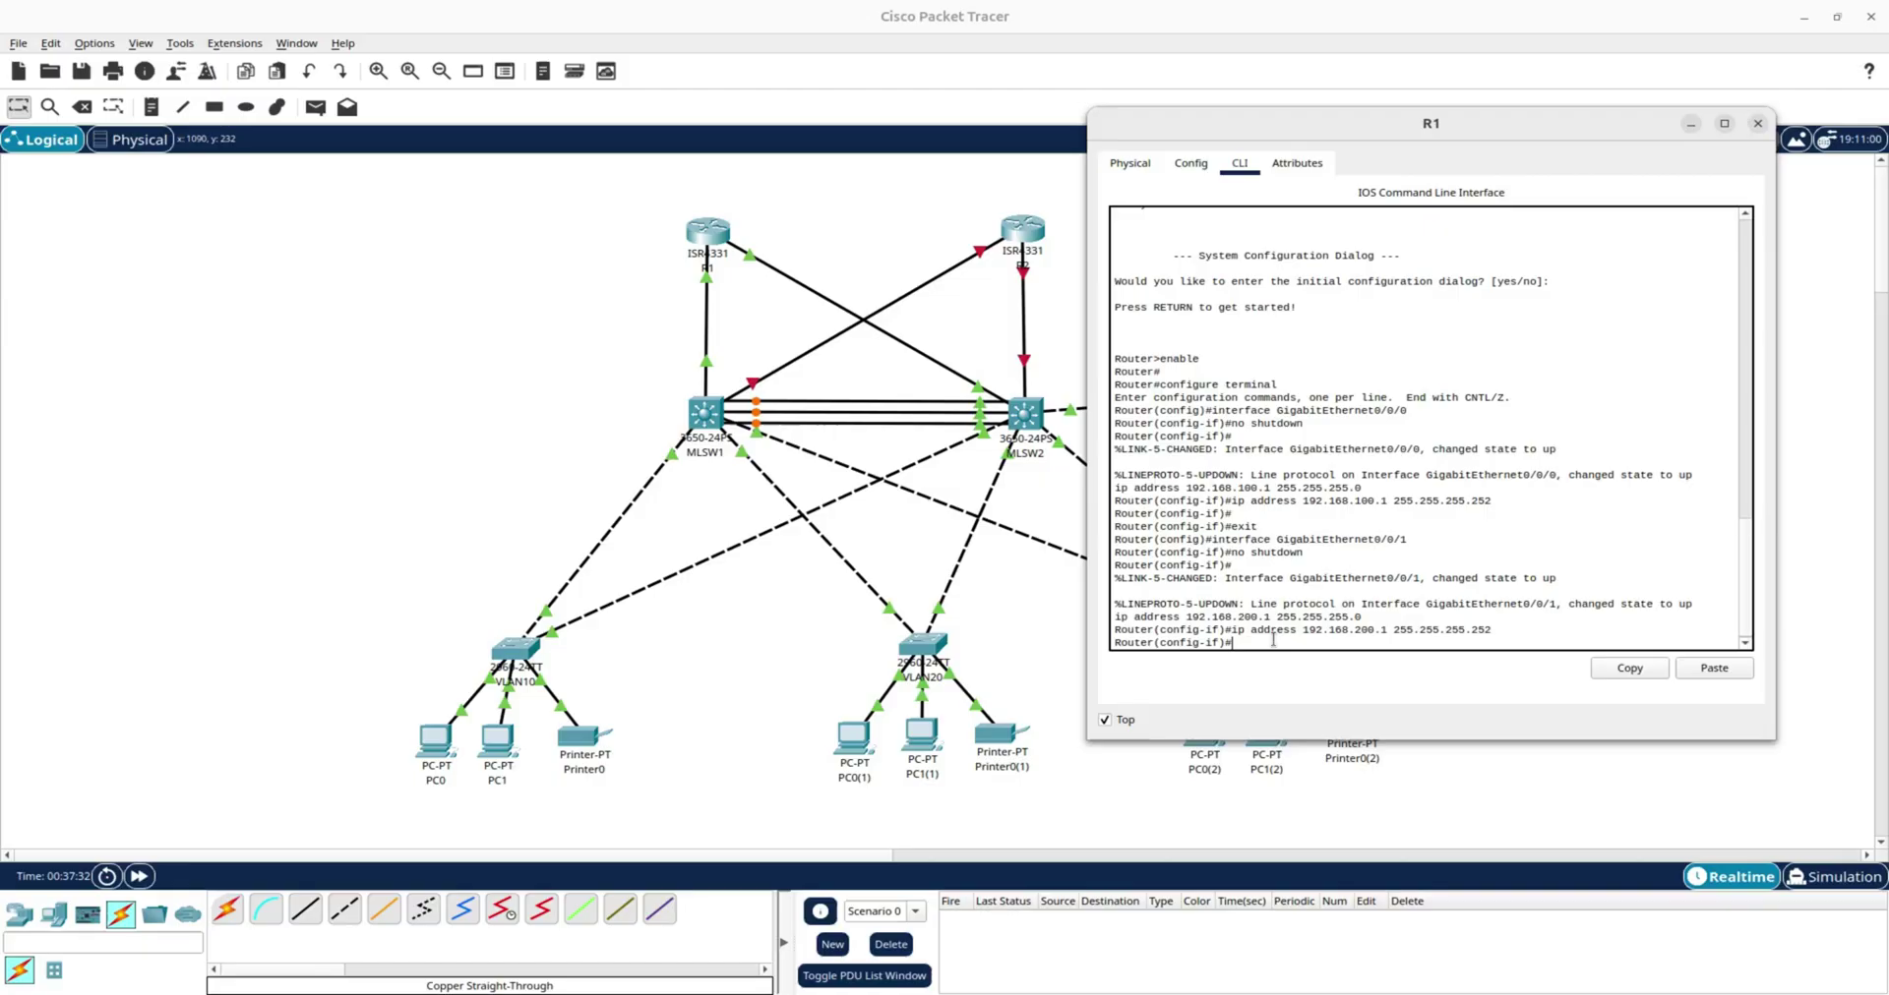
text(do wr)
key(Return)
key(Return)
key(Return)
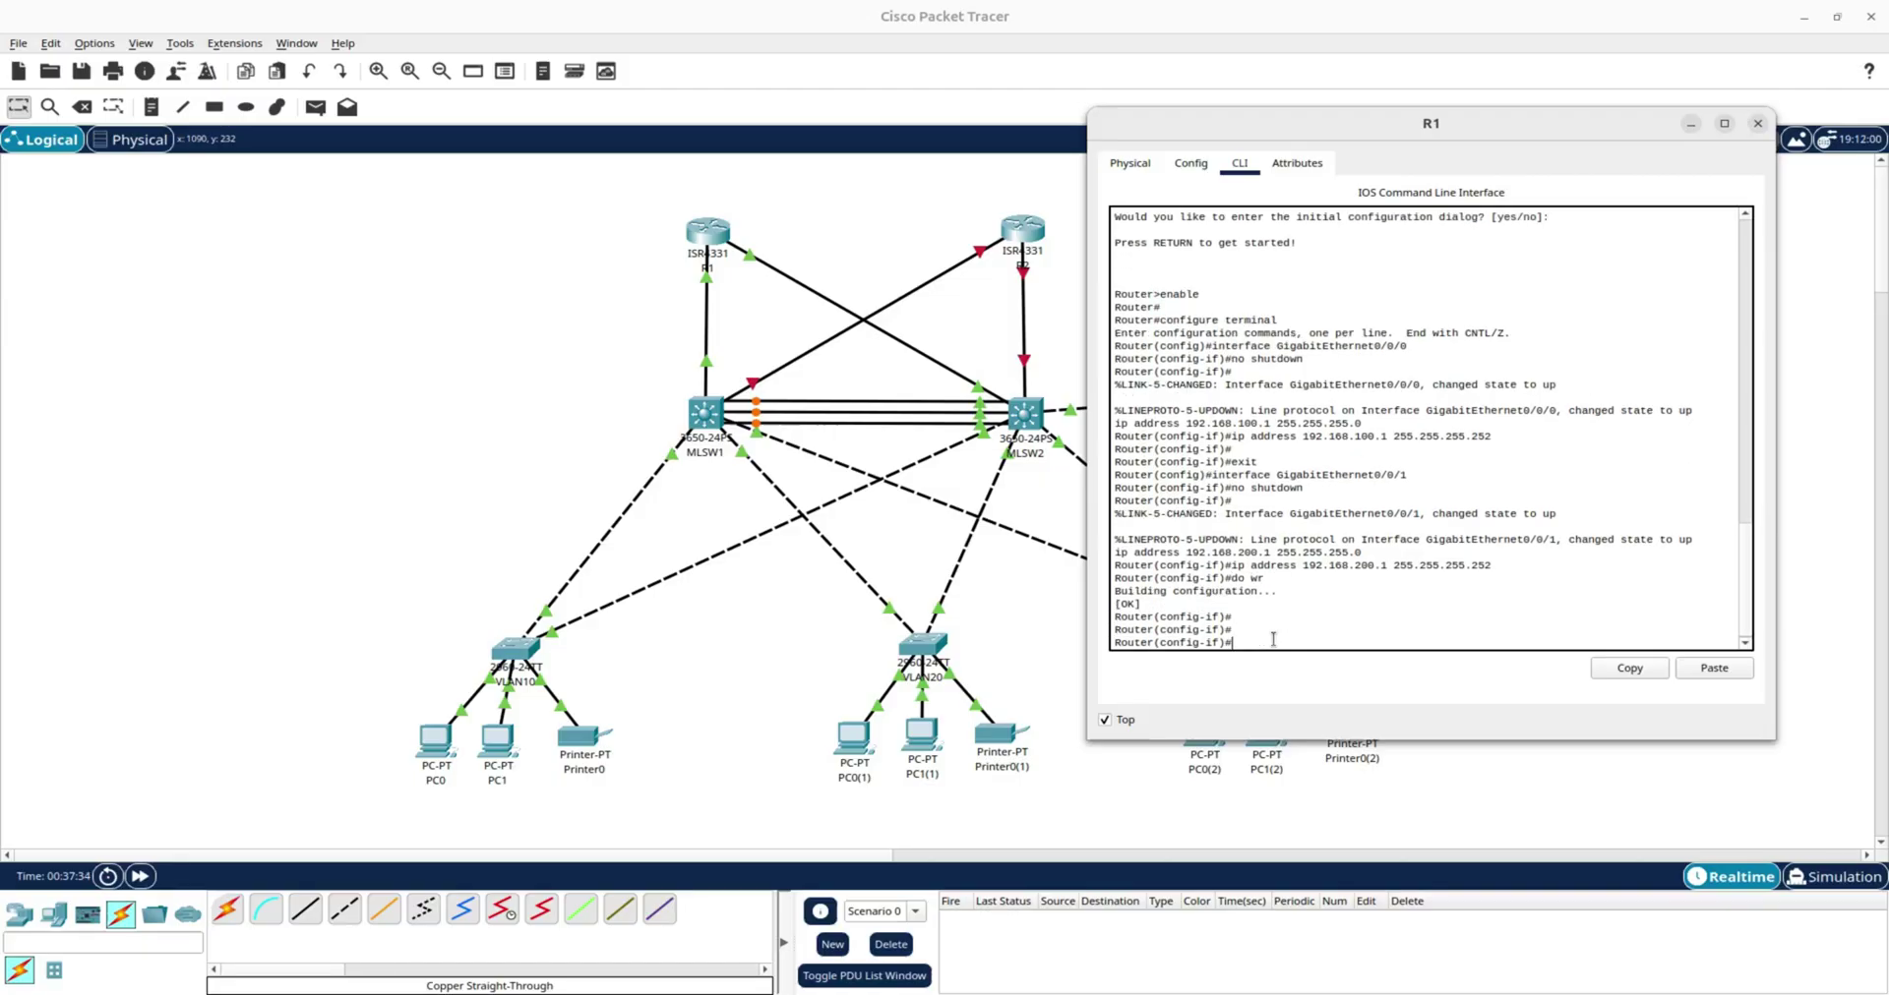
click(1757, 123)
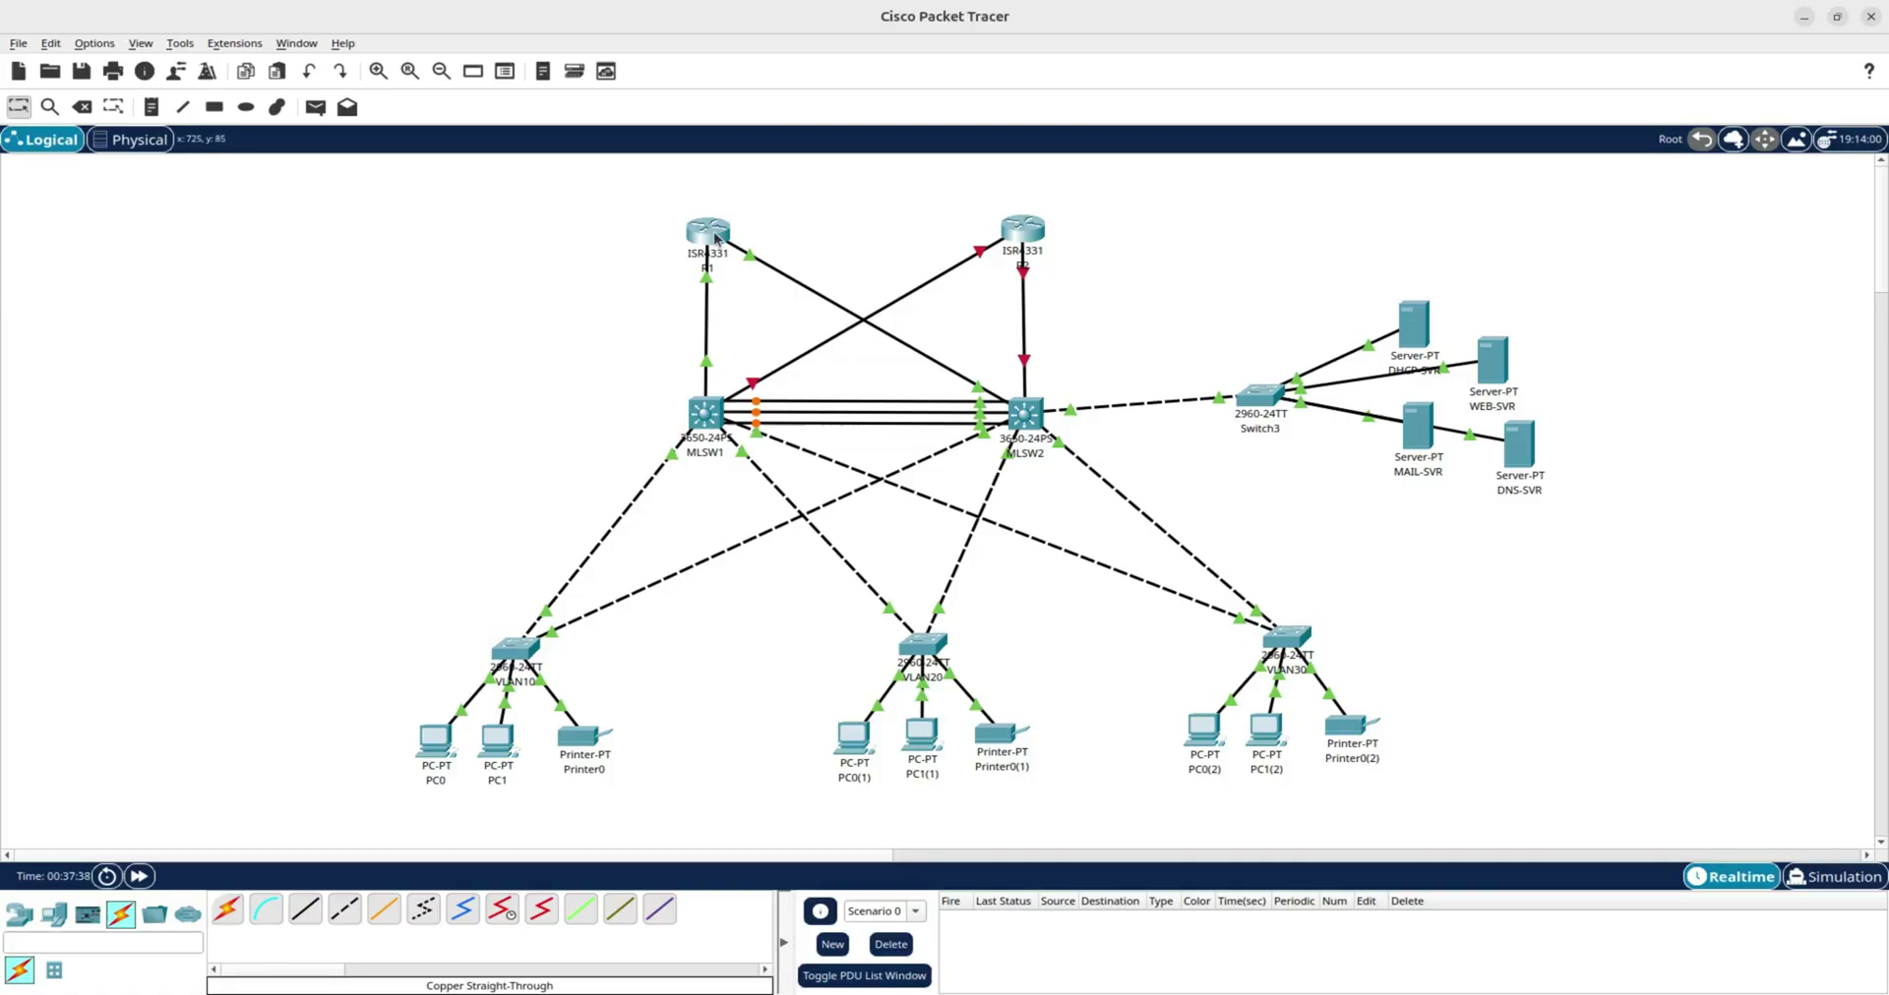
Turn on router R2's GigabitEthernet0/0/0 and assign it IPv4 address 192.168.100.6 with subnet mask 255.255.255.252.
mouse_move(715, 237)
mouse_move(713, 417)
click(1026, 232)
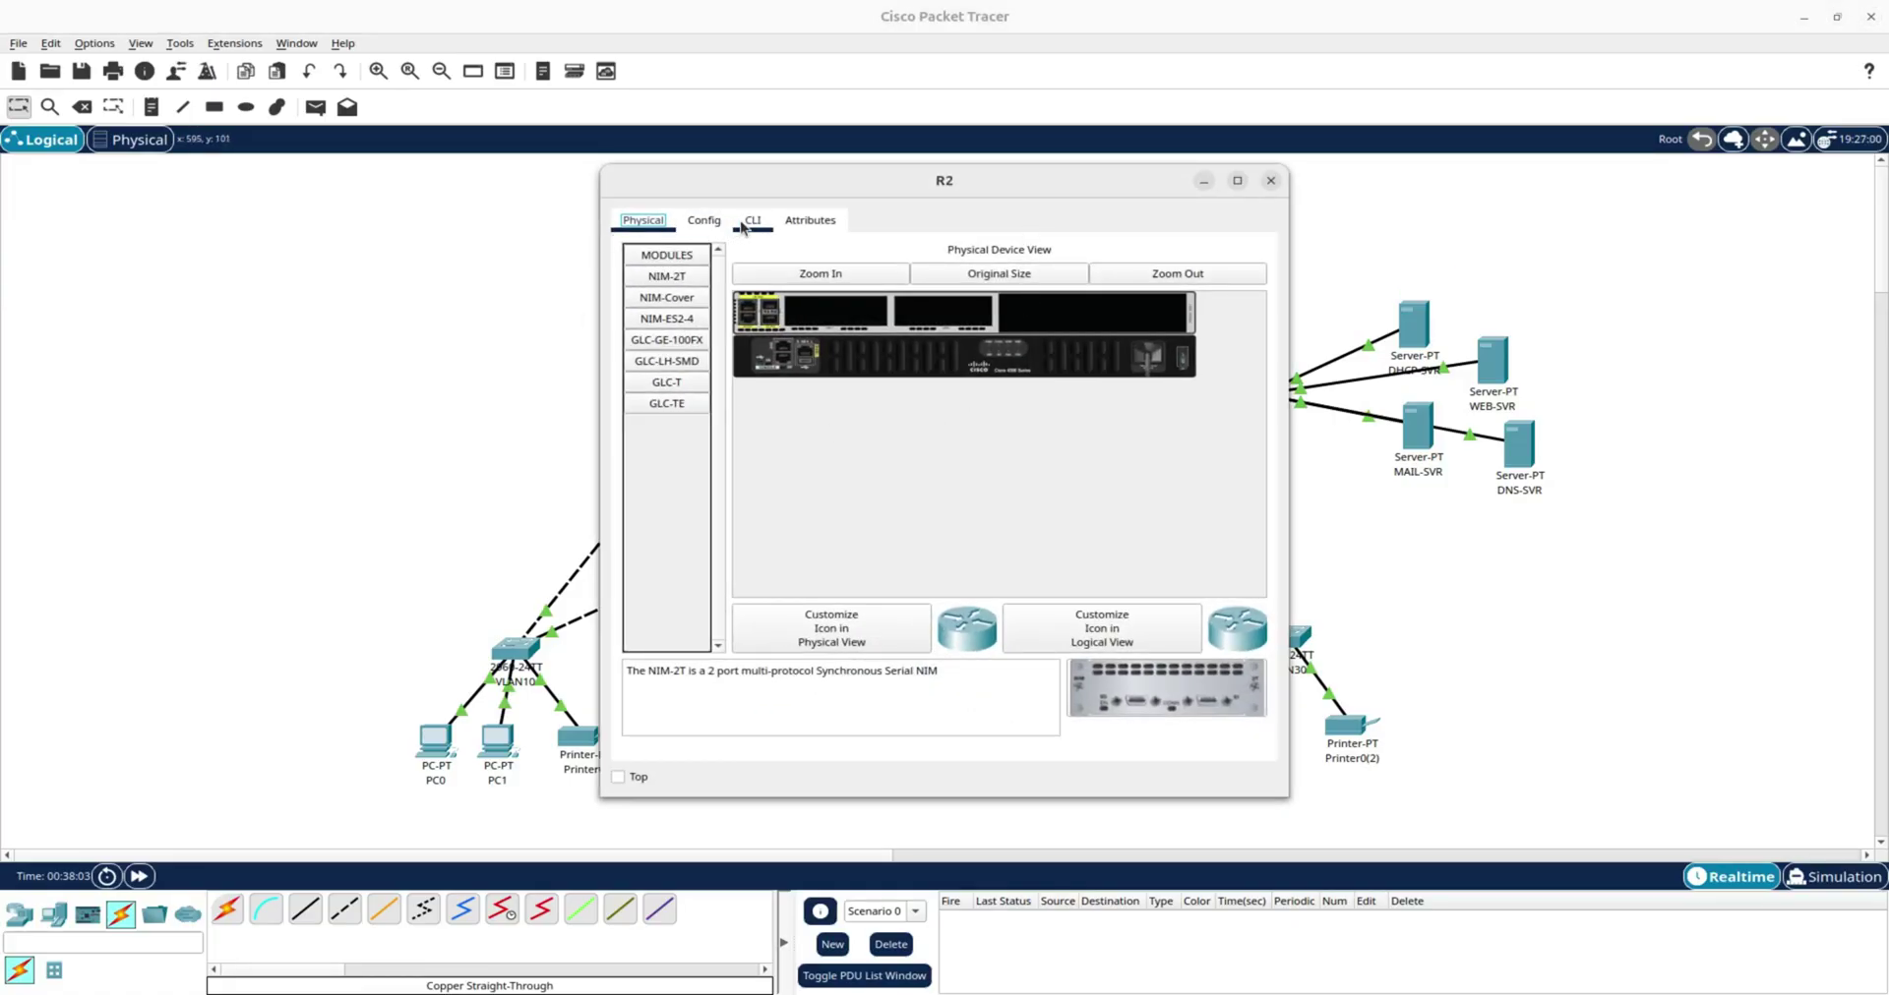
click(751, 220)
click(703, 220)
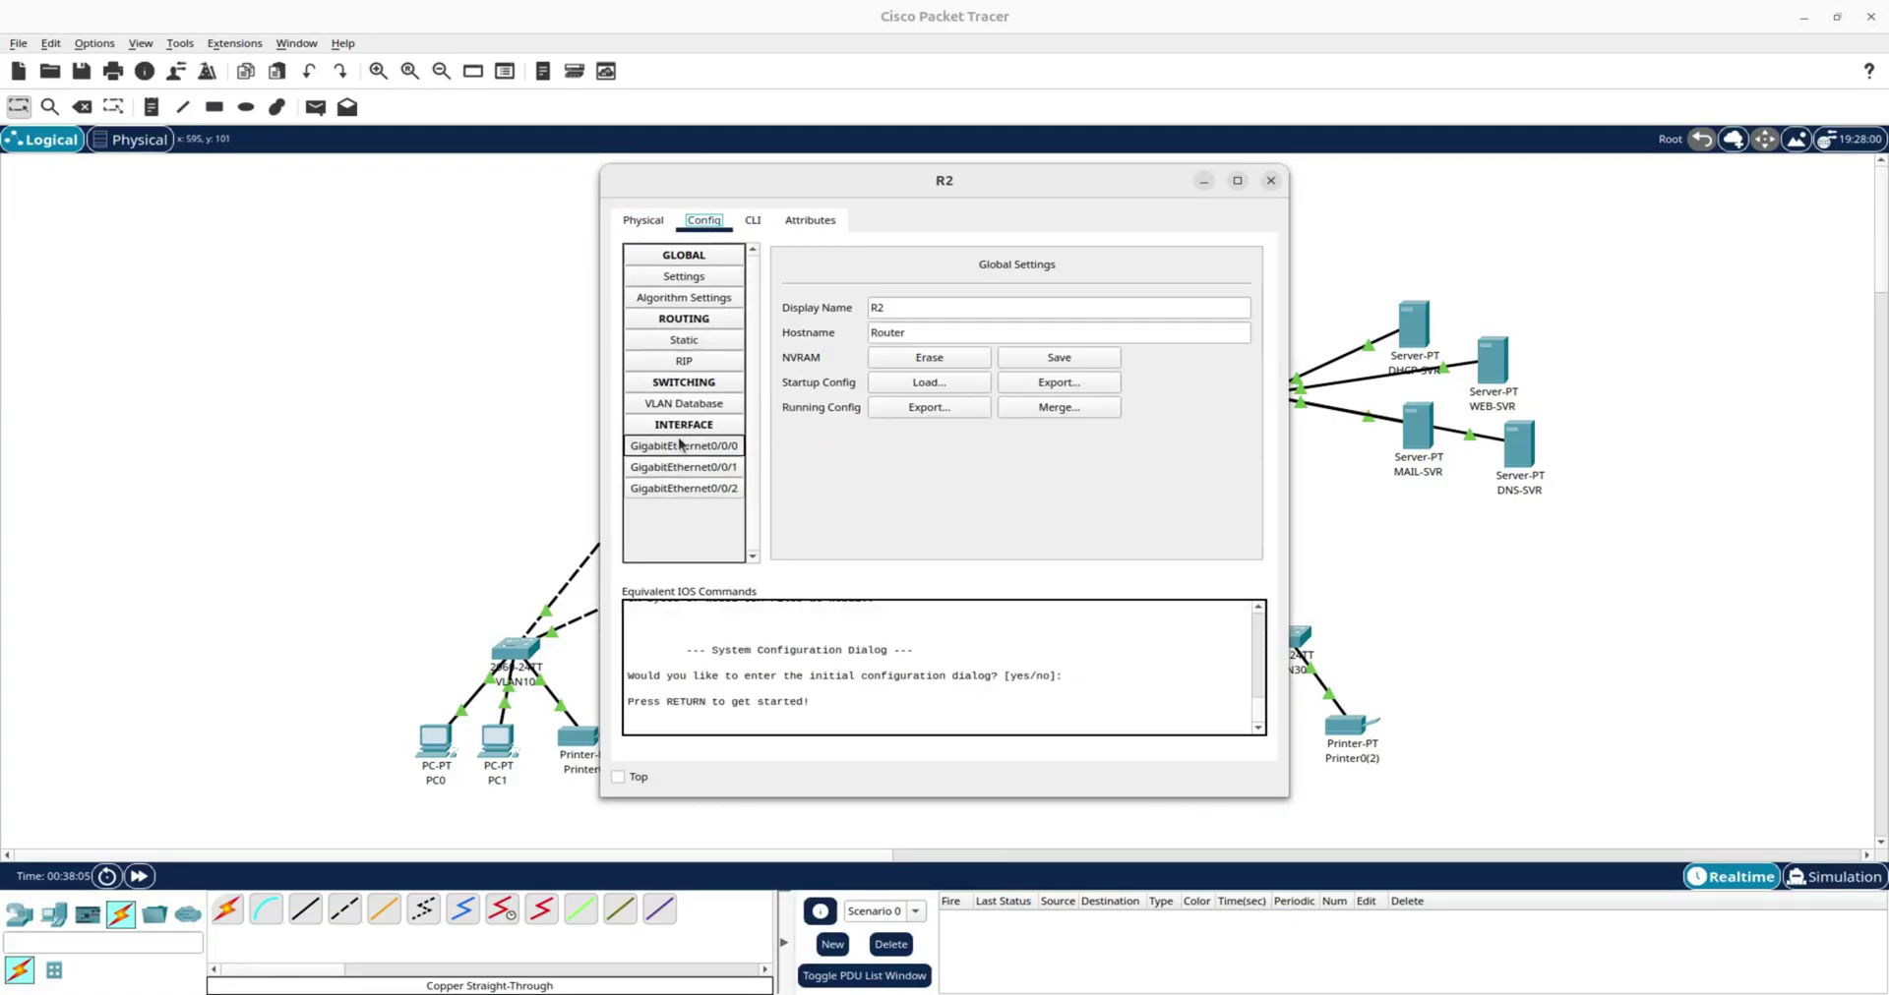
click(682, 446)
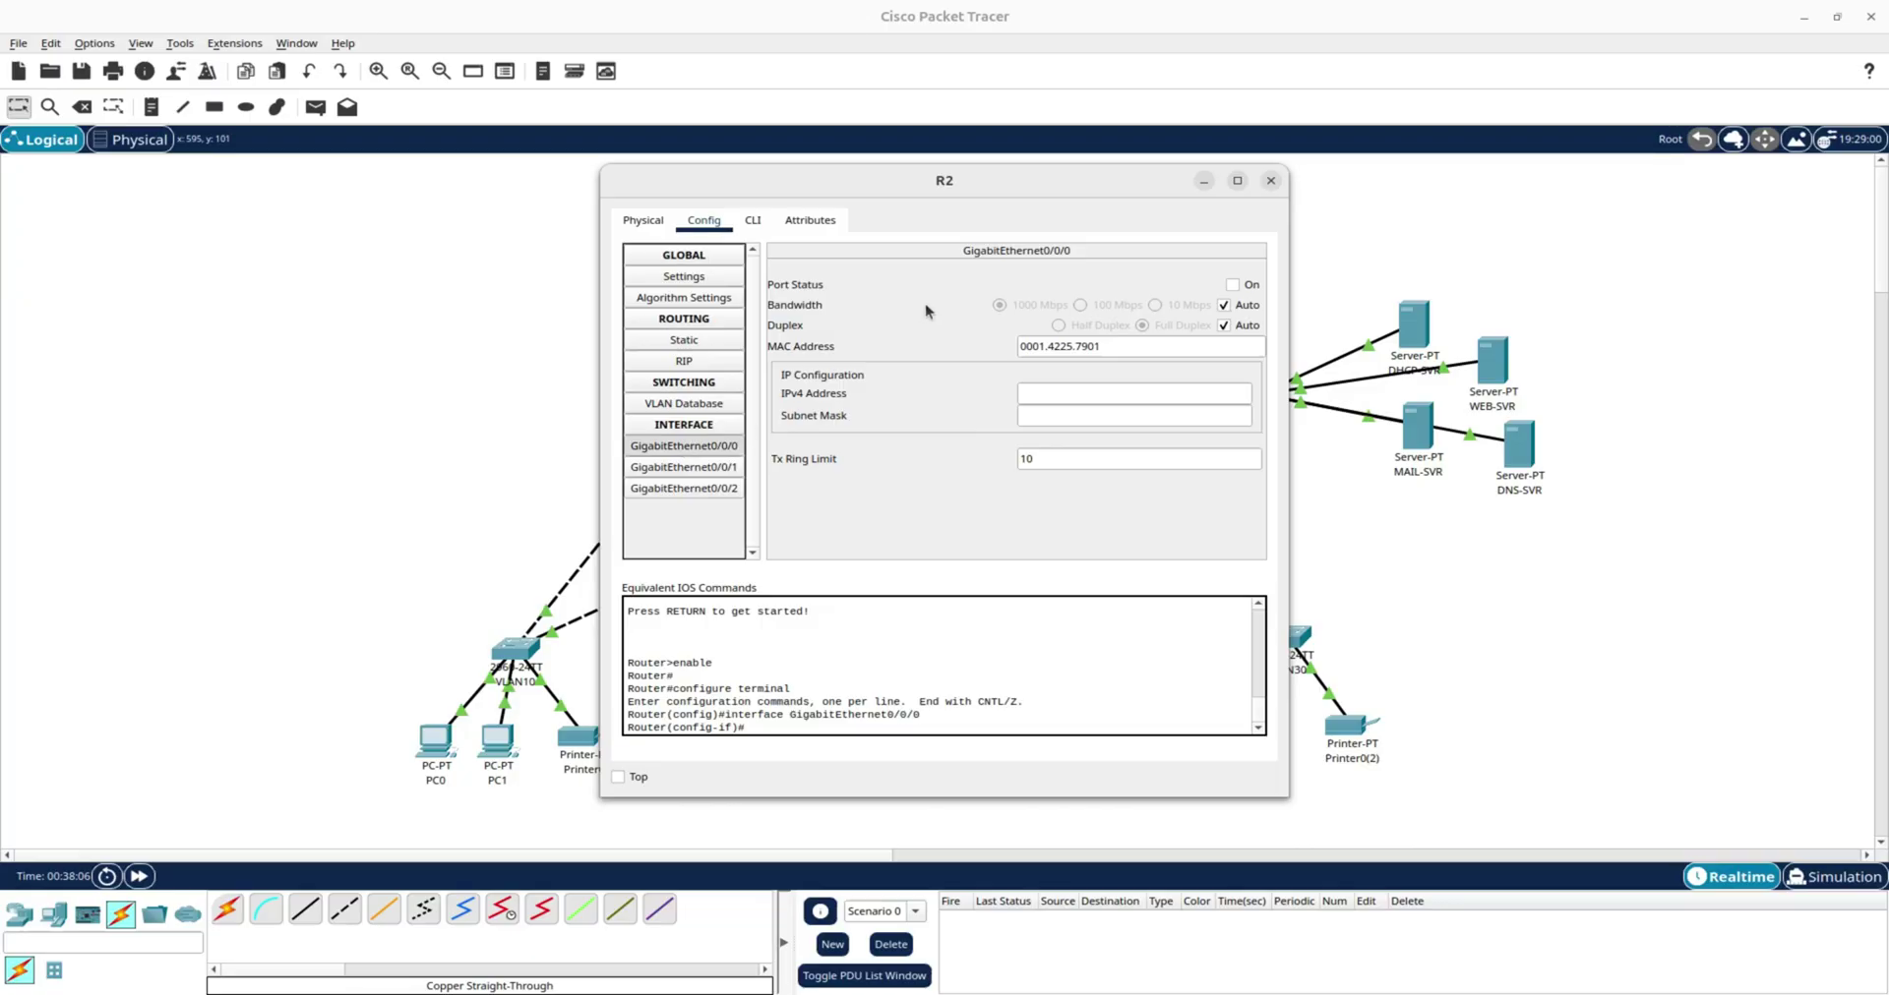
click(1241, 287)
click(1106, 393)
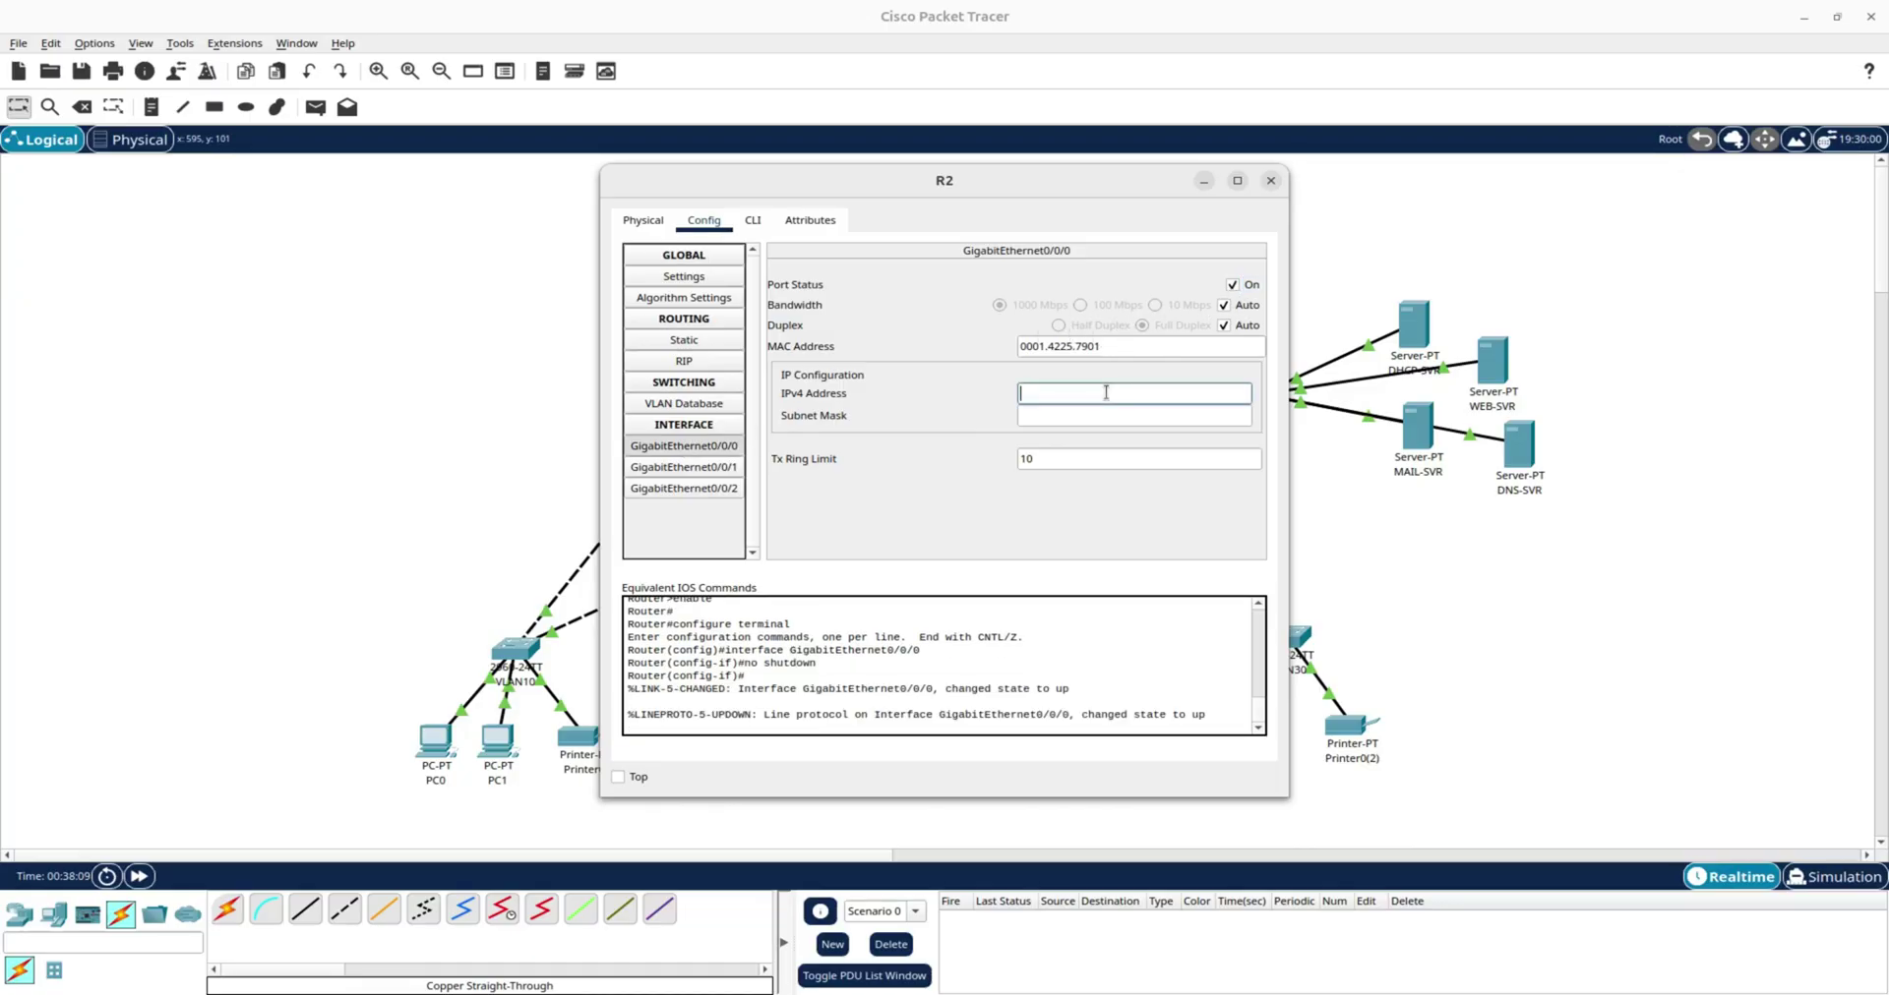
text(192.168.100.6)
click(1090, 413)
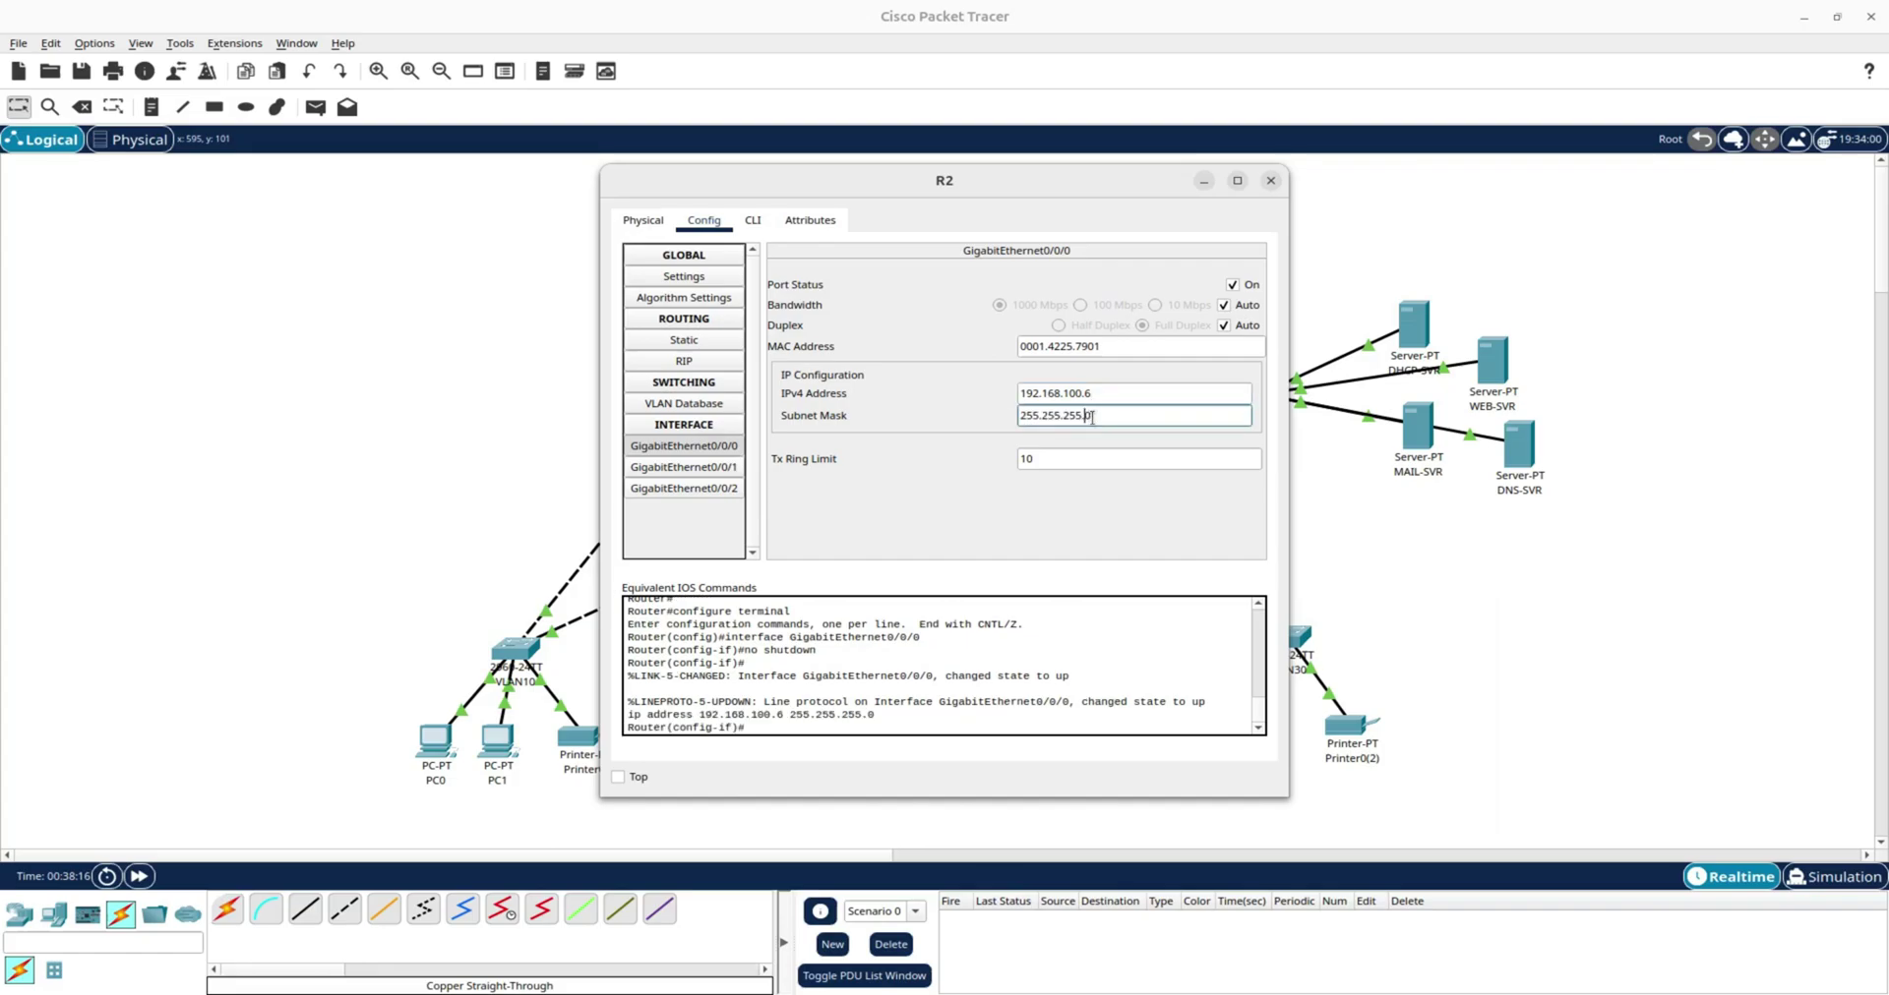
key(BackSpace)
Set R2's window to stay on top, move it clear of the R2–MLSW2 link, and check MLSW2's interface addresses.
click(618, 776)
drag(1049, 146, 485, 166)
click(1139, 317)
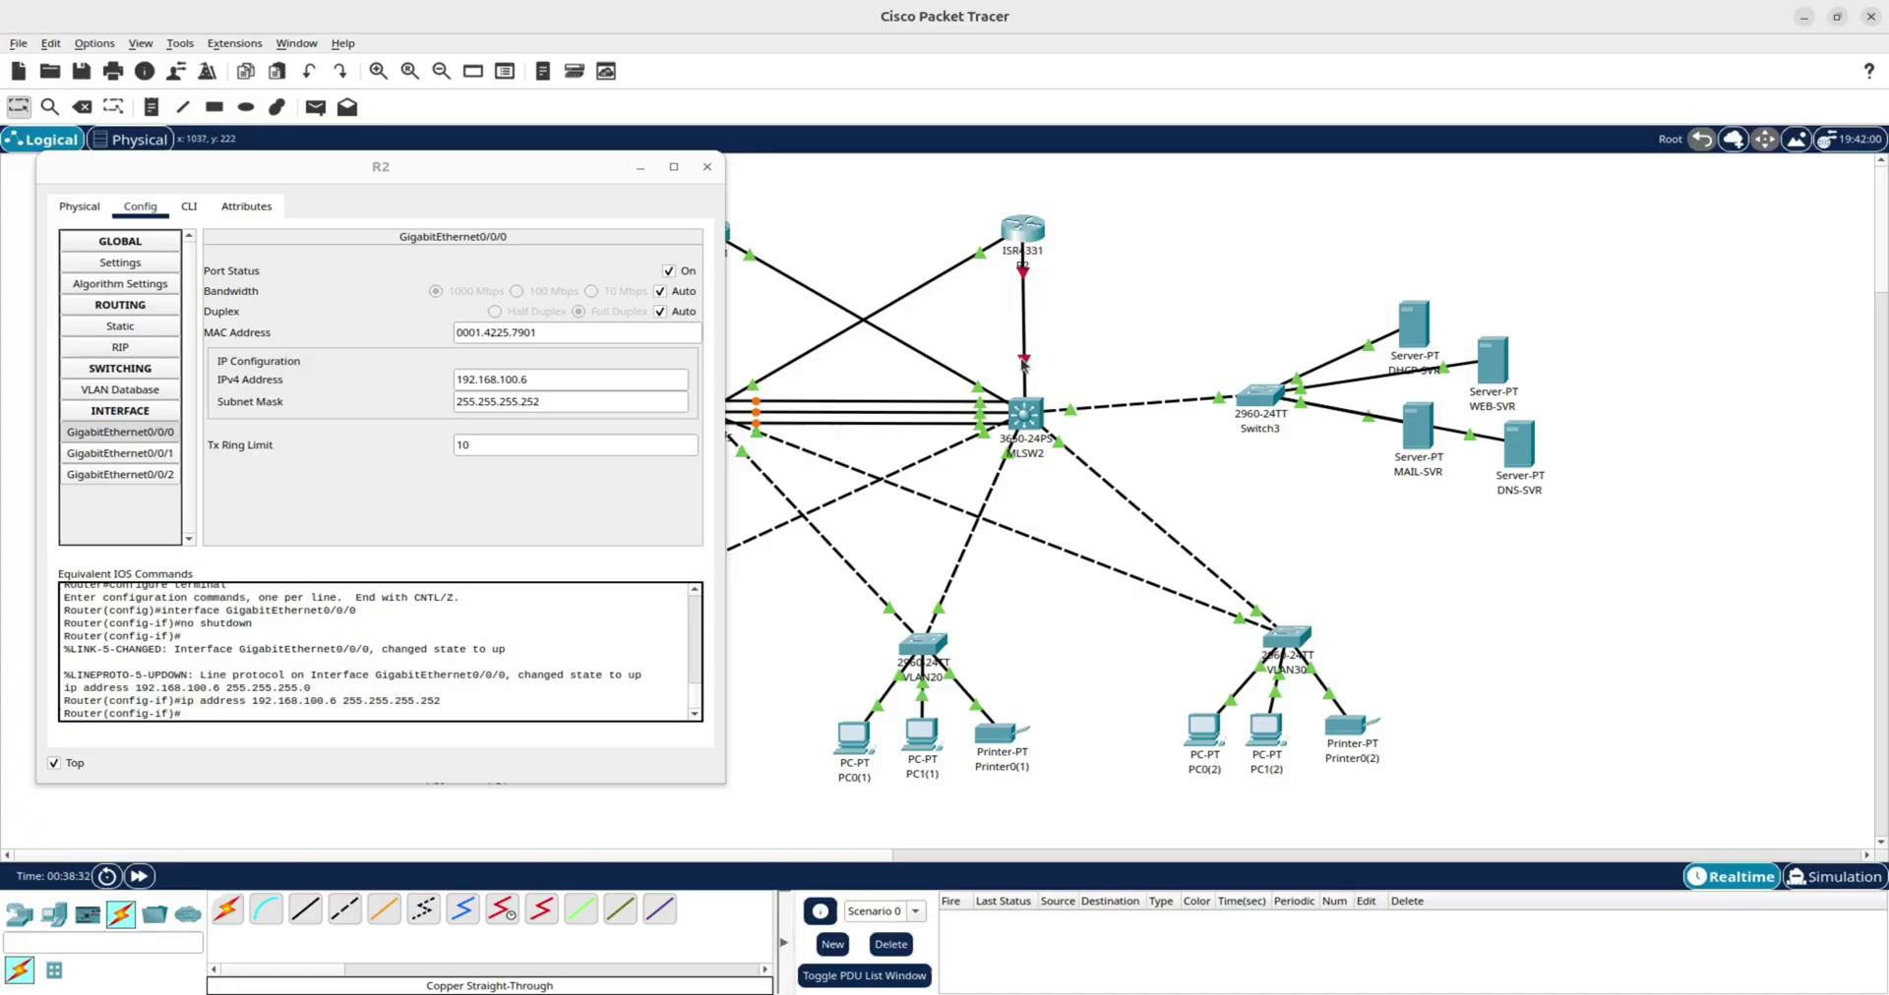
click(1029, 413)
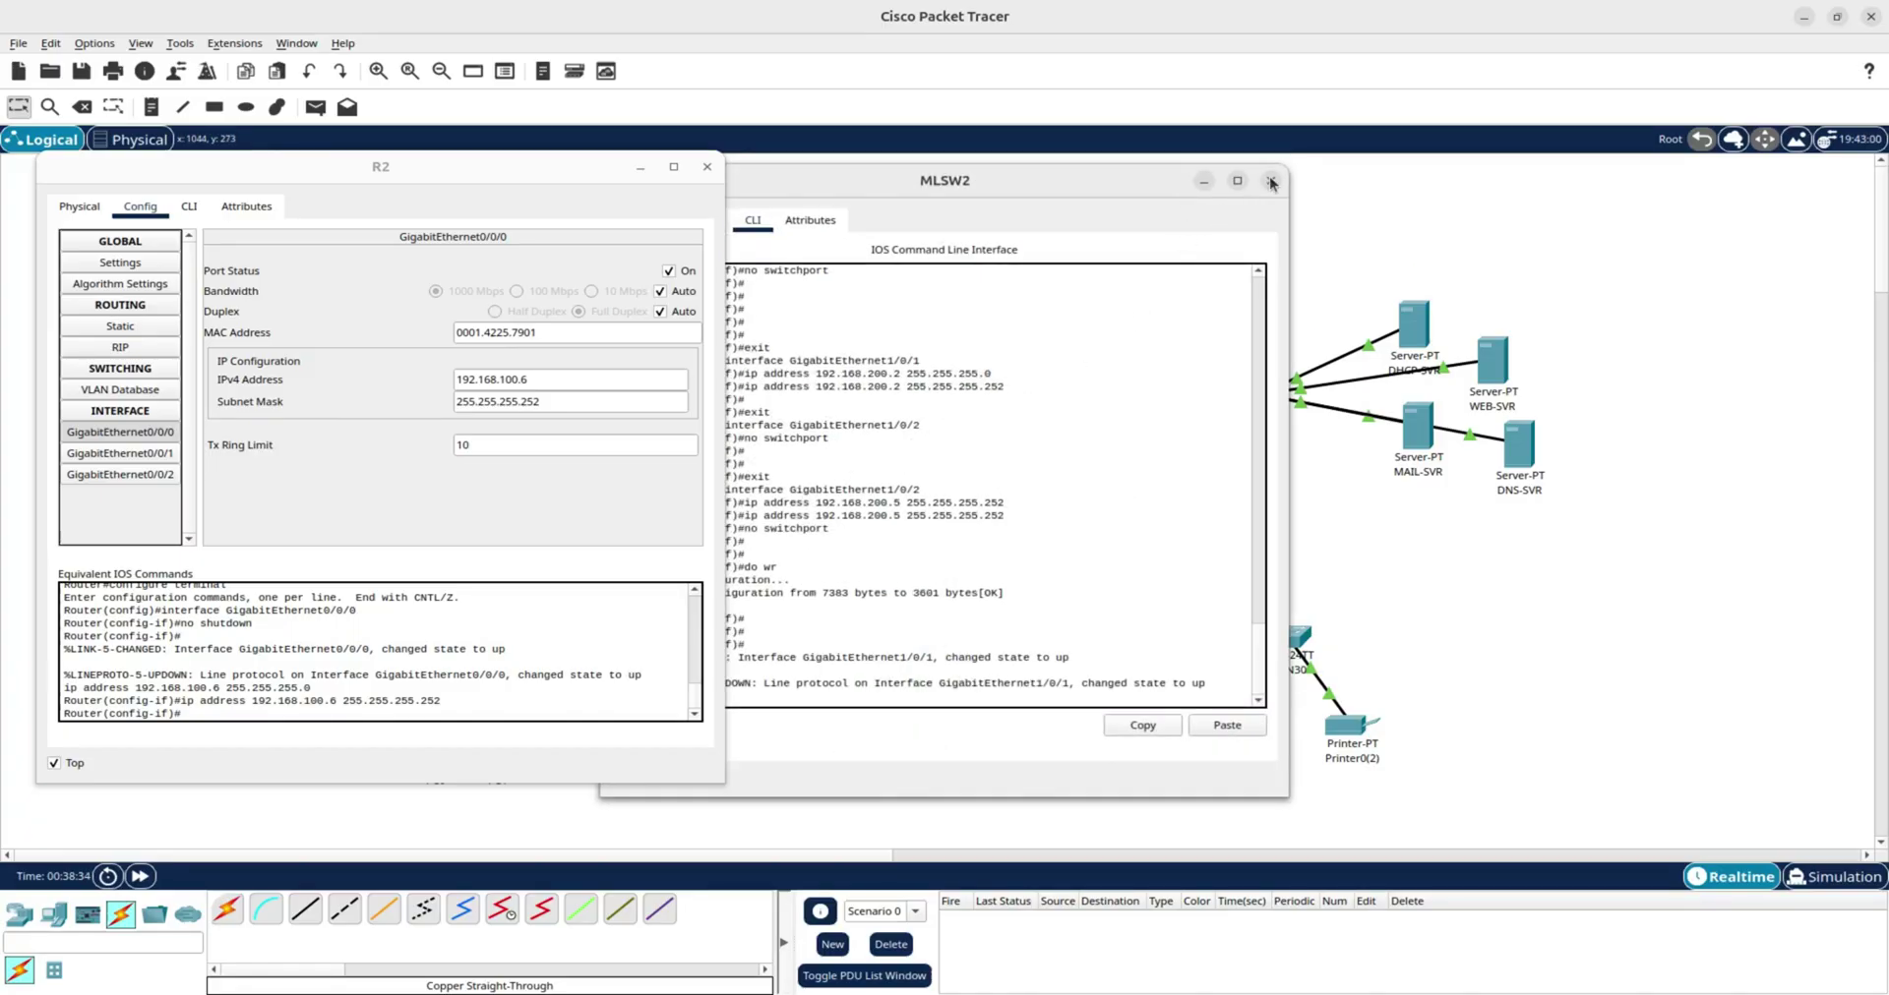
click(1272, 183)
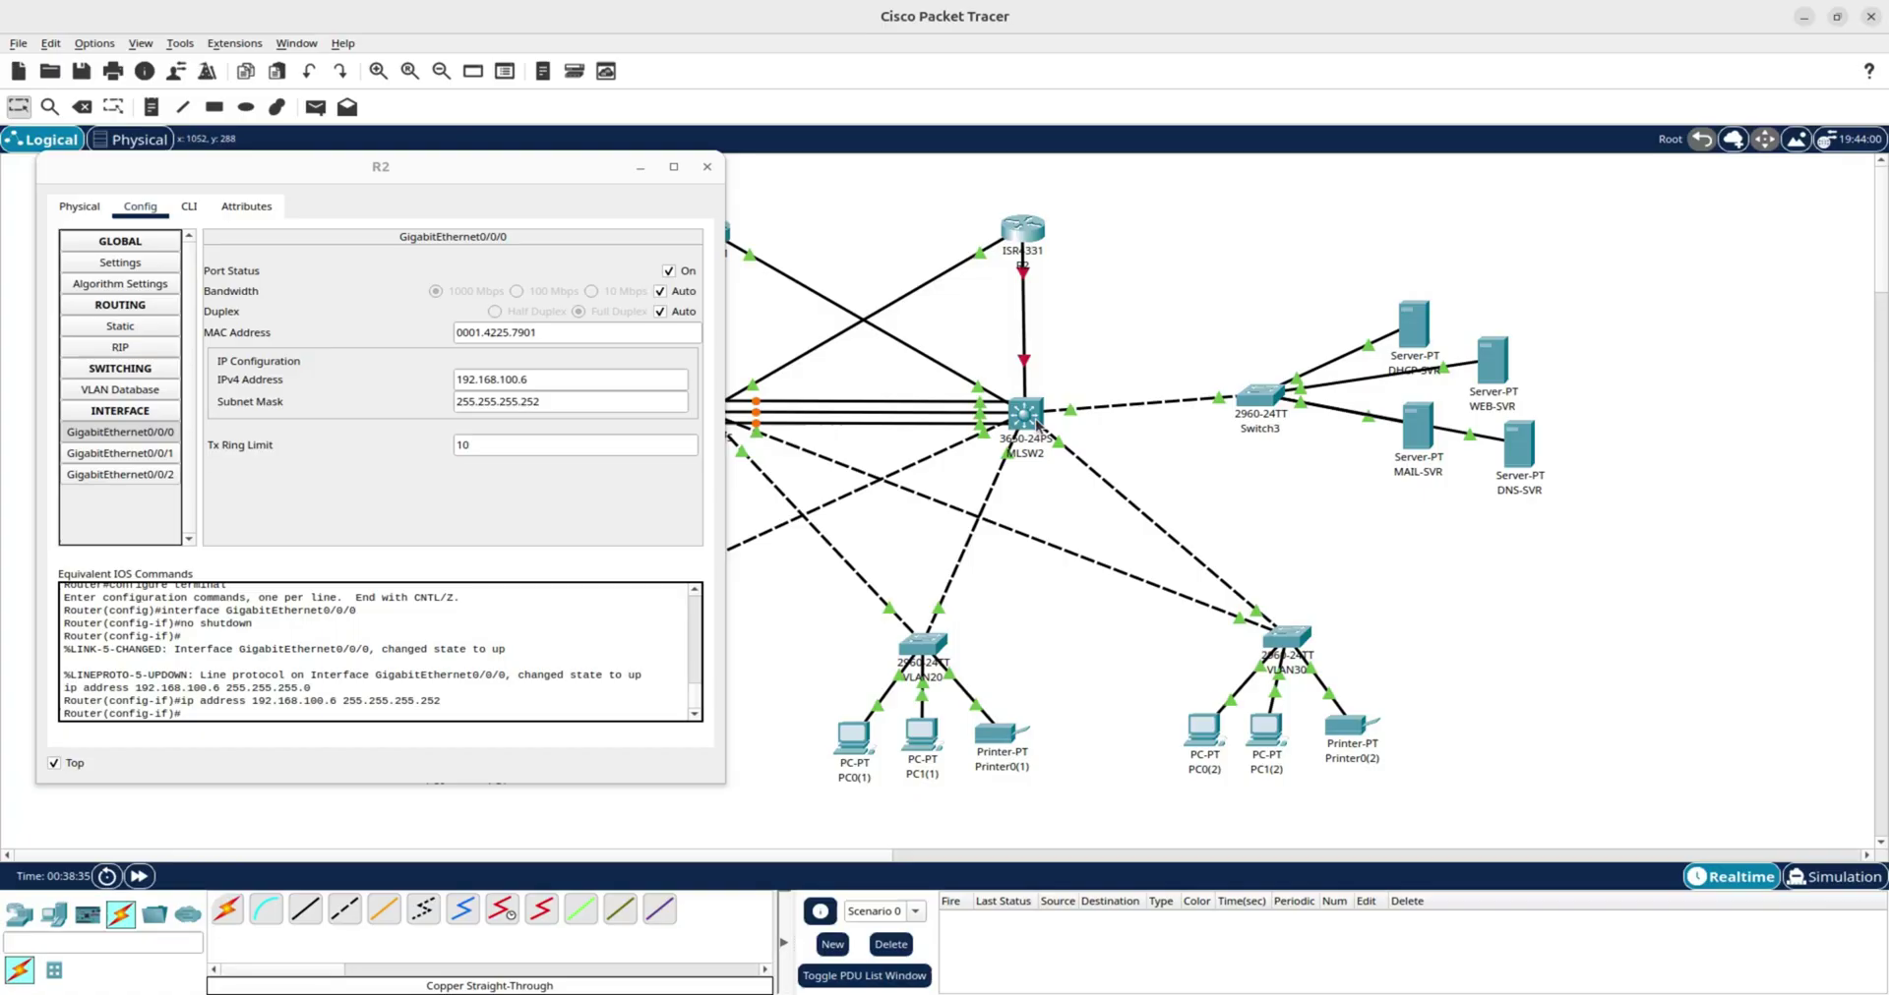
mouse_move(1037, 424)
Turn on R2's GigabitEthernet0/0/1 and assign it IPv4 address 192.168.200.6 with subnet mask 255.255.255.252.
click(138, 453)
click(675, 270)
click(540, 380)
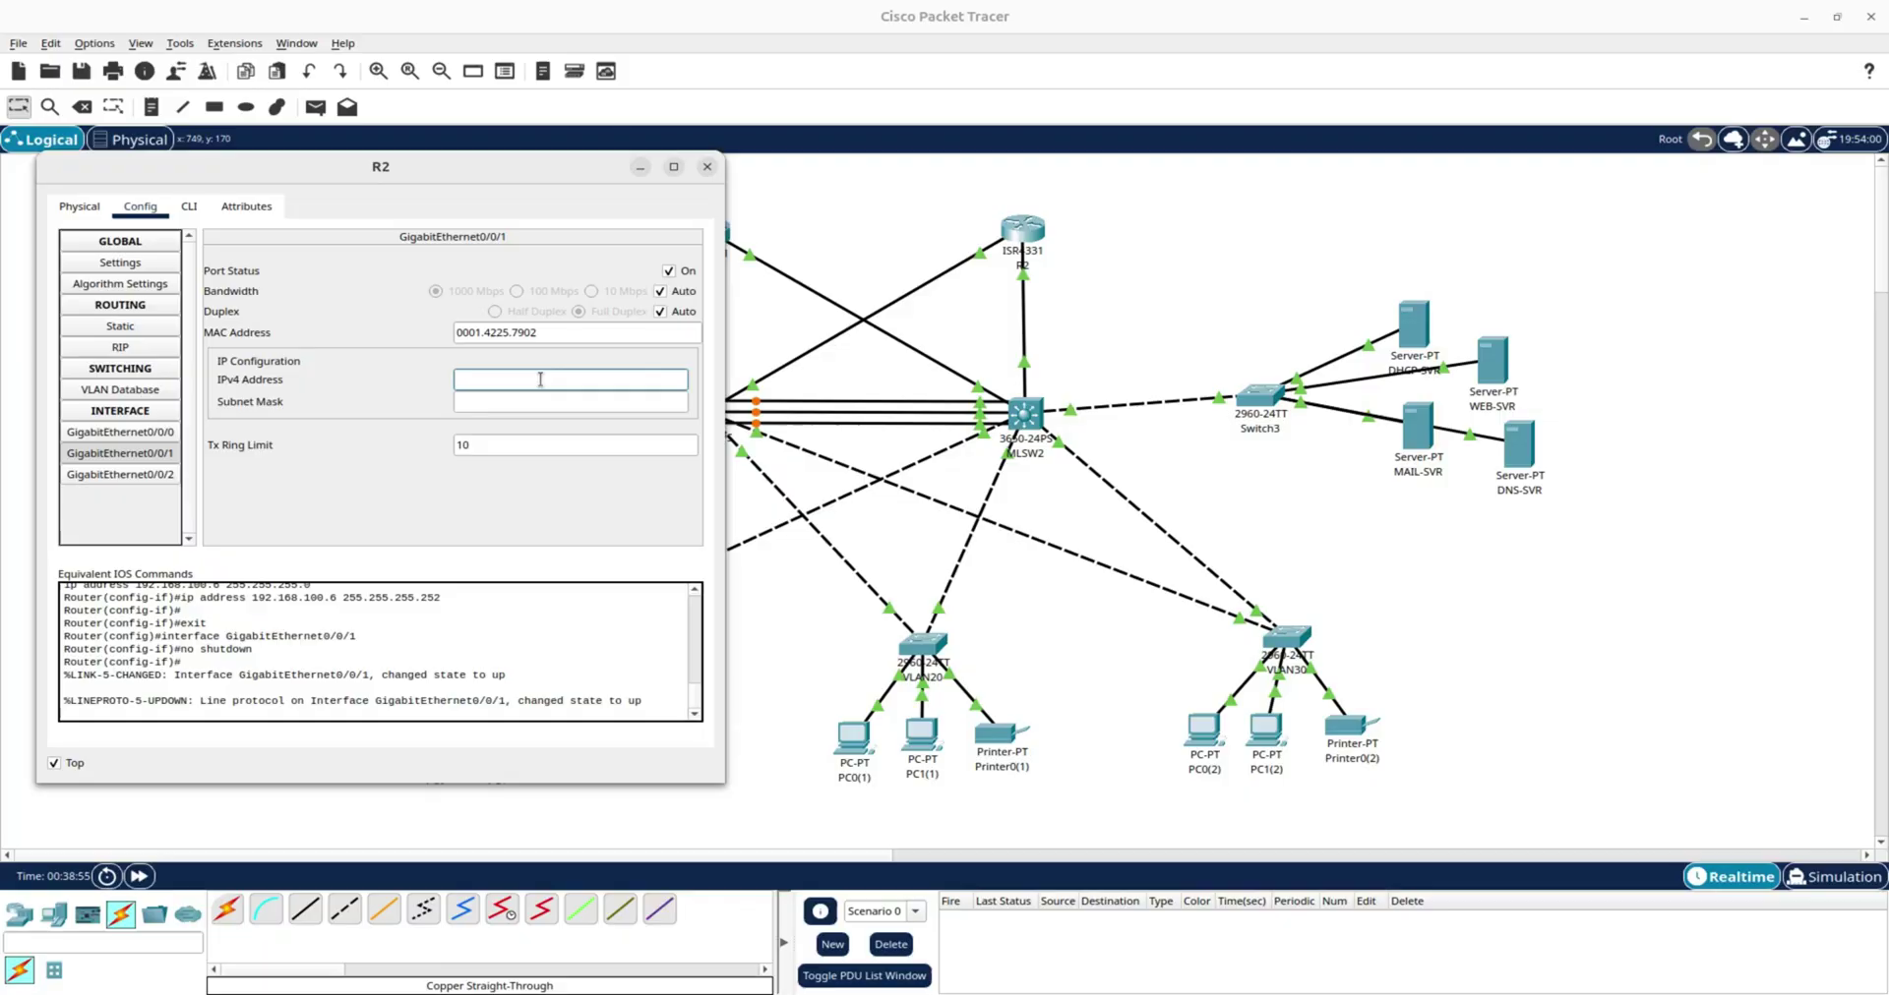
text(192.168.200.6)
click(526, 403)
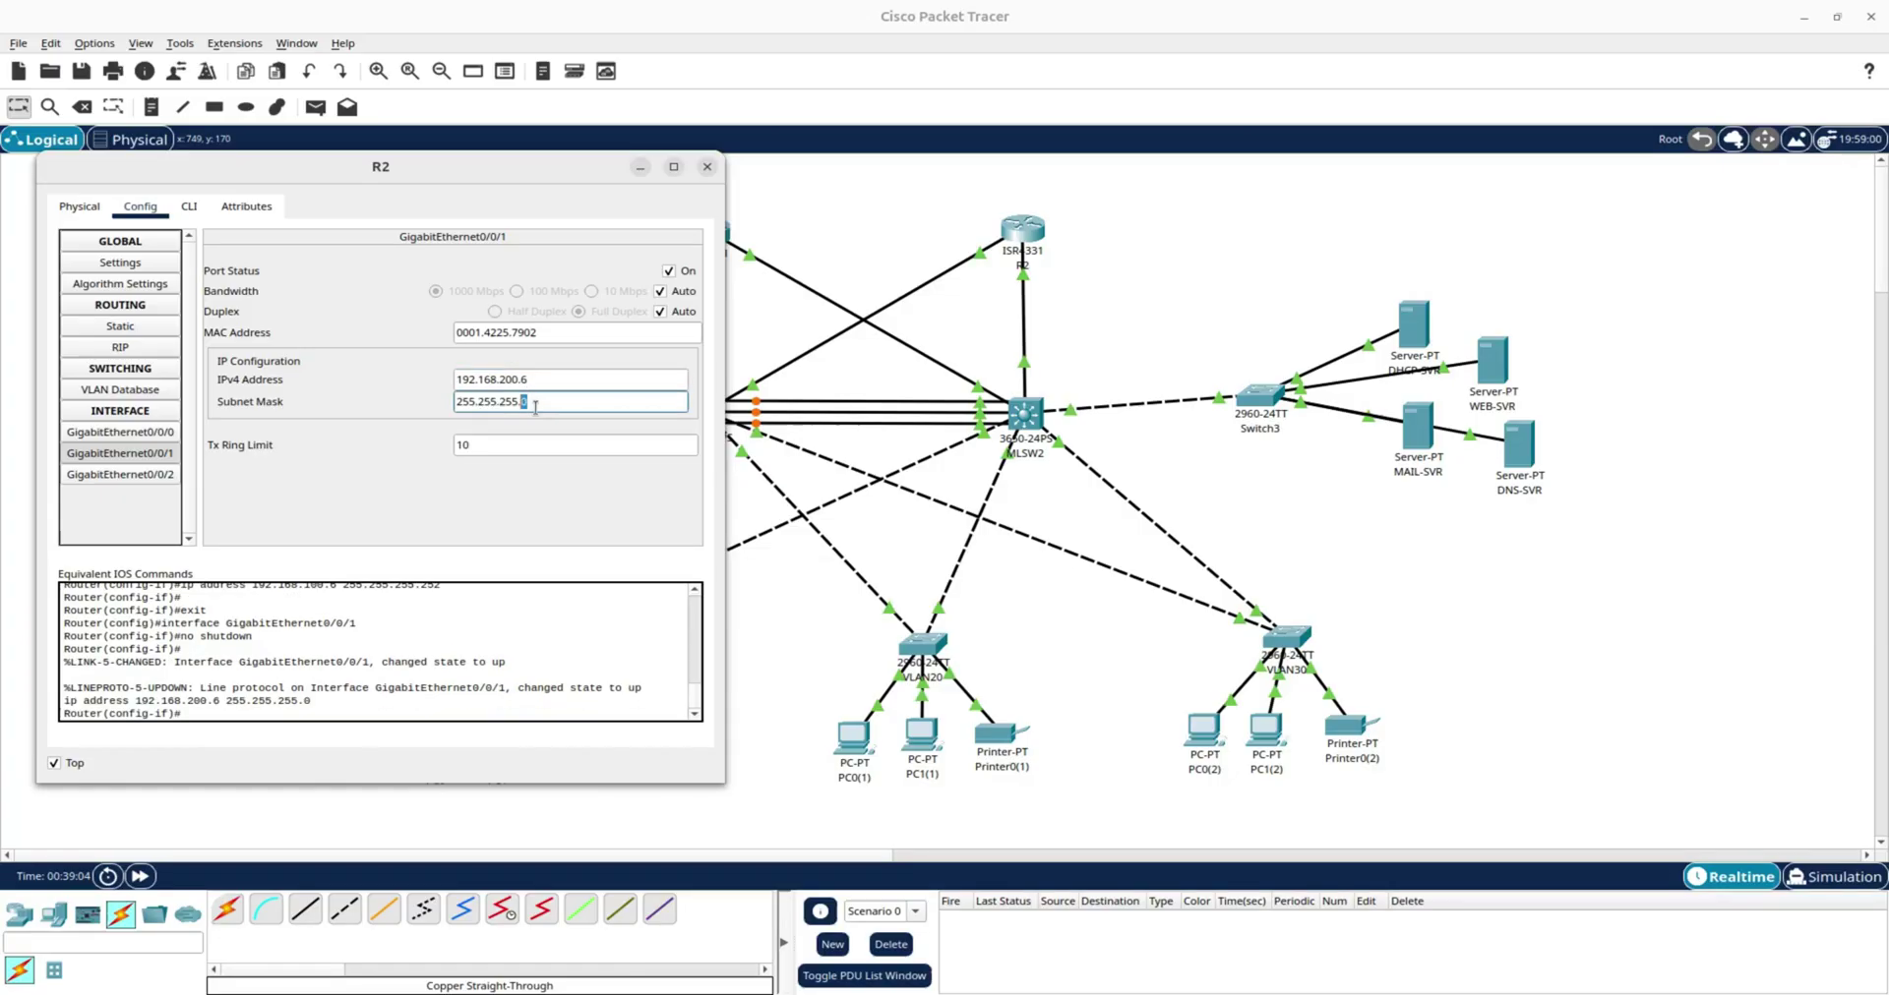
text(252)
key(Return)
Write R2's settings to the saved configuration with do wr and close the router's window.
drag(588, 168, 1641, 171)
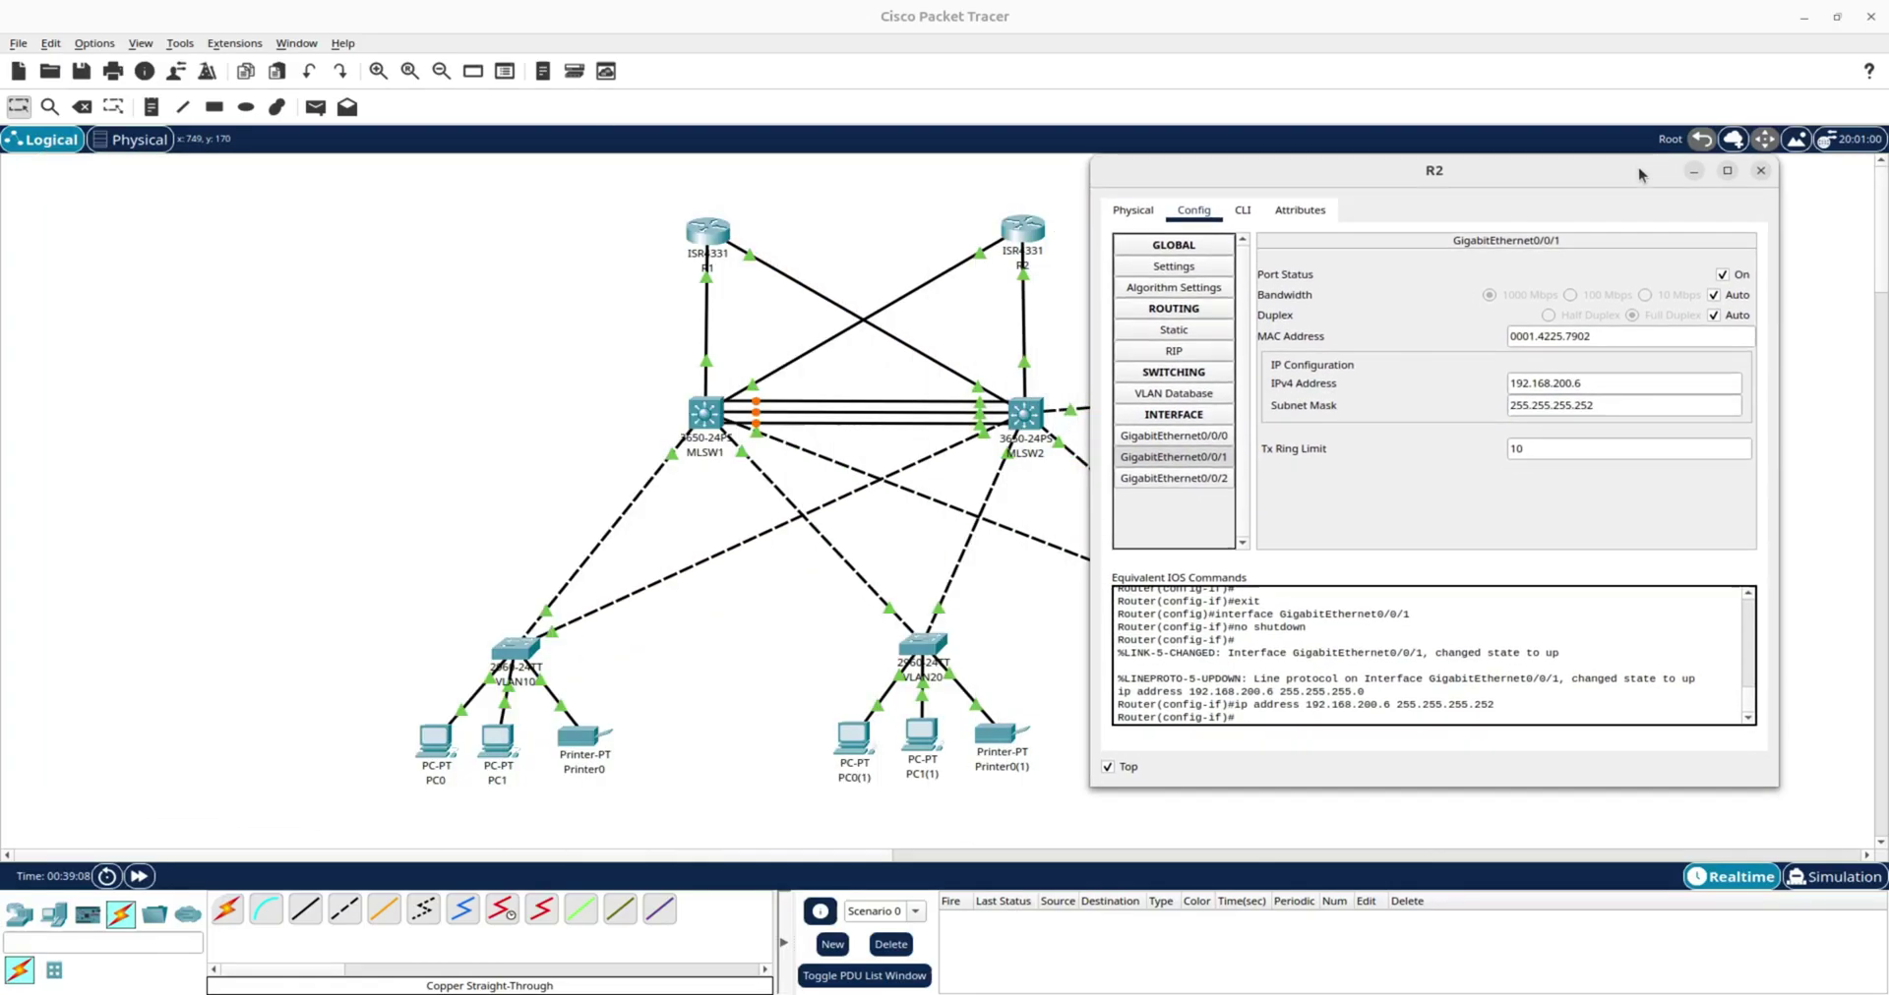
click(1242, 209)
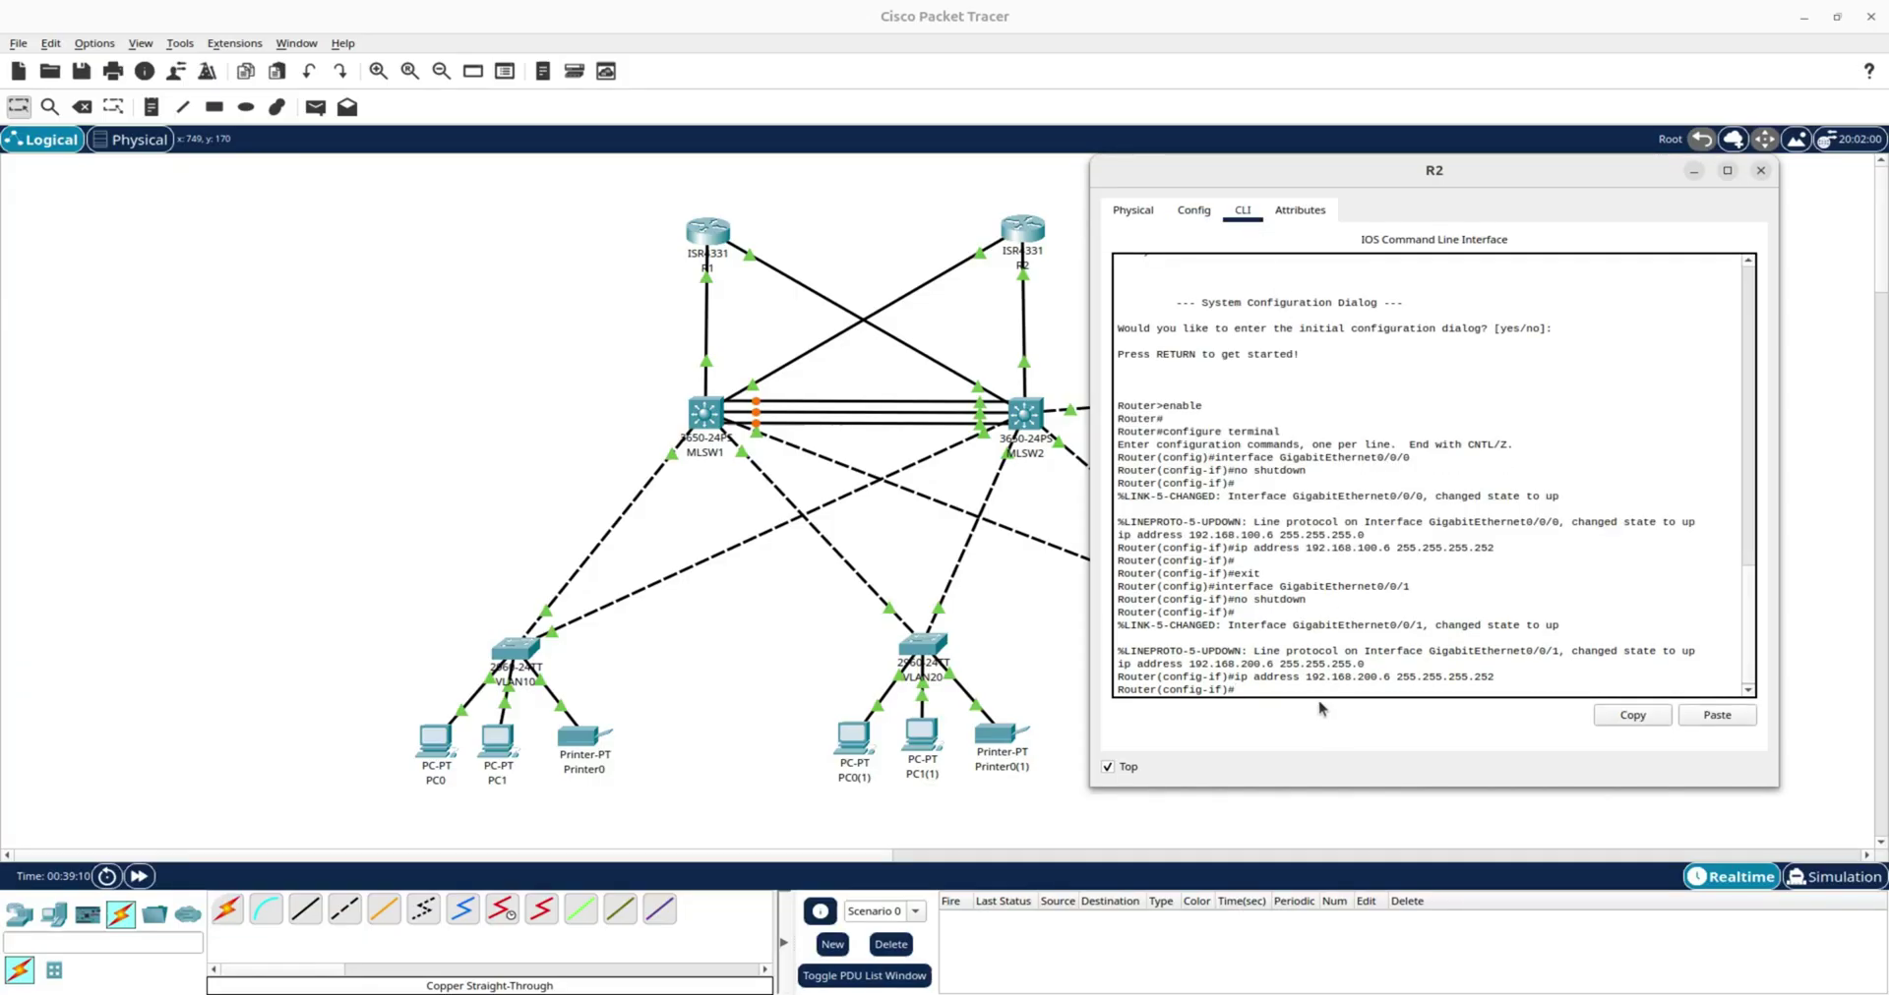
text(do wr)
key(Return)
key(Return)
key(Return)
key(Return)
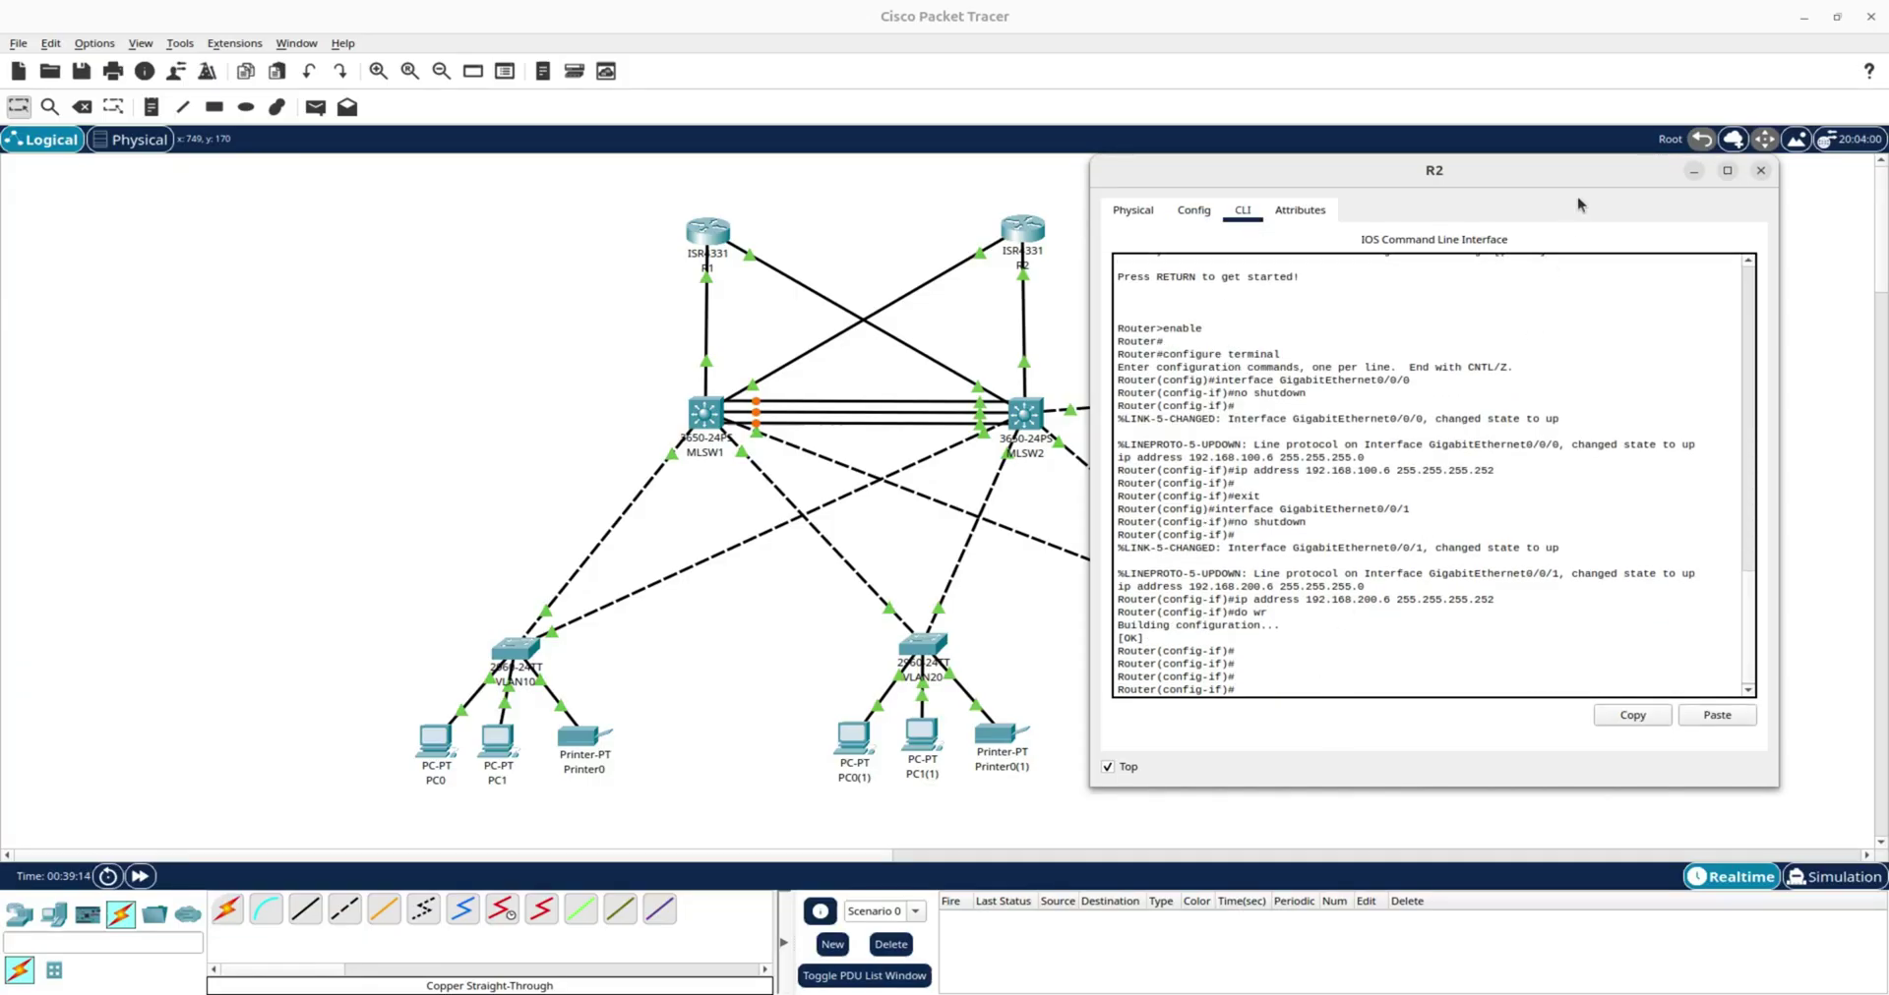
click(1760, 173)
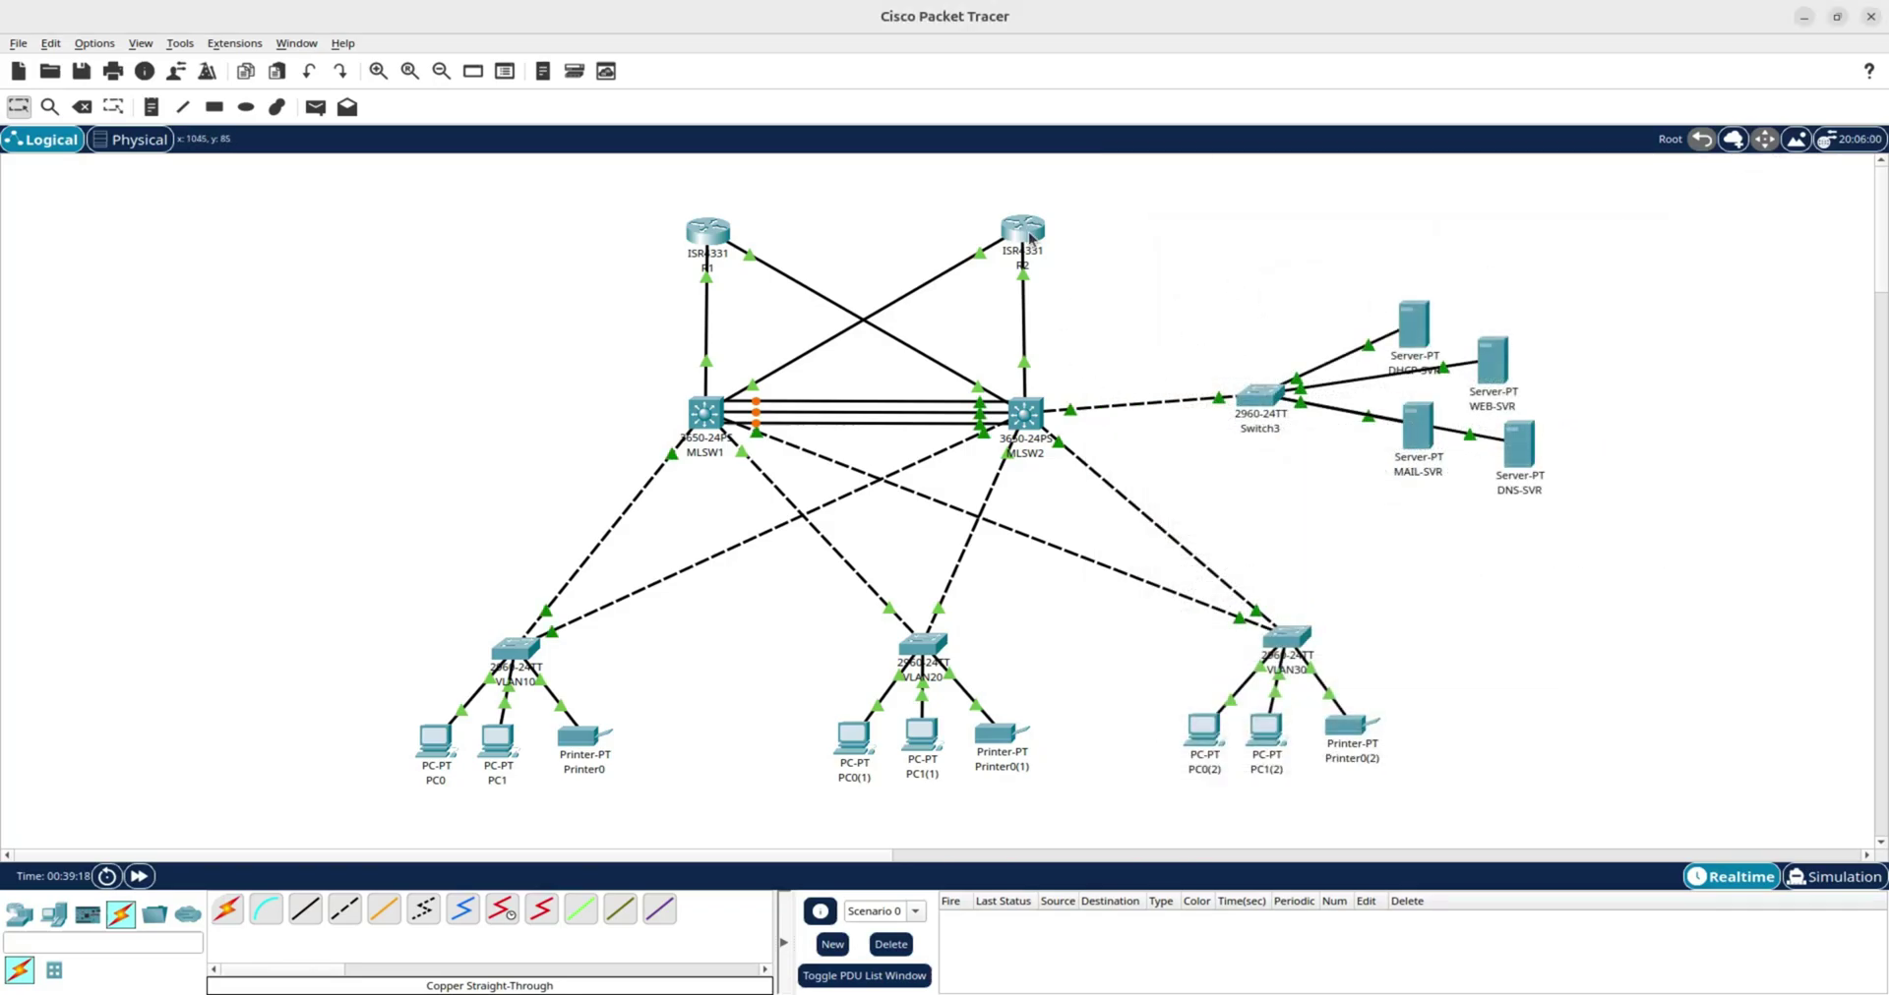
Convert MLSW2's GigabitEthernet1/0/6, the link to the server switch, into a routed port with no switchport.
mouse_move(1030, 236)
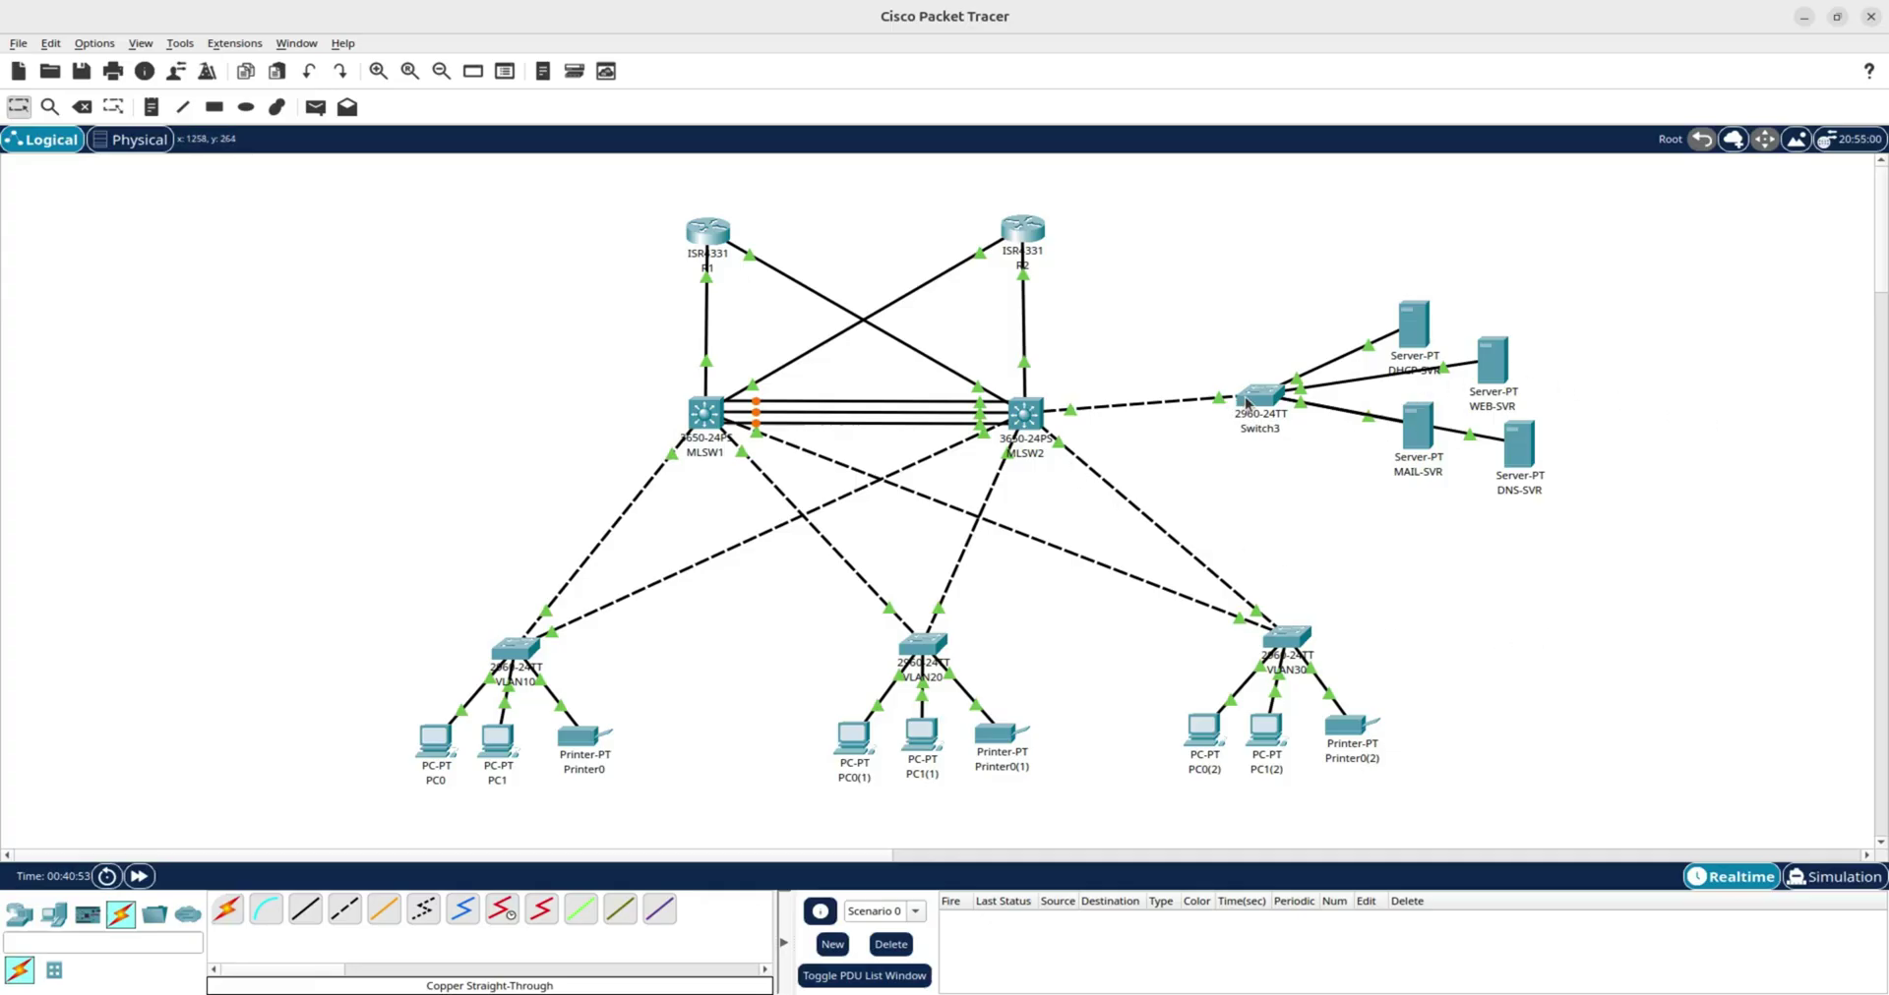
mouse_move(1033, 420)
click(1023, 414)
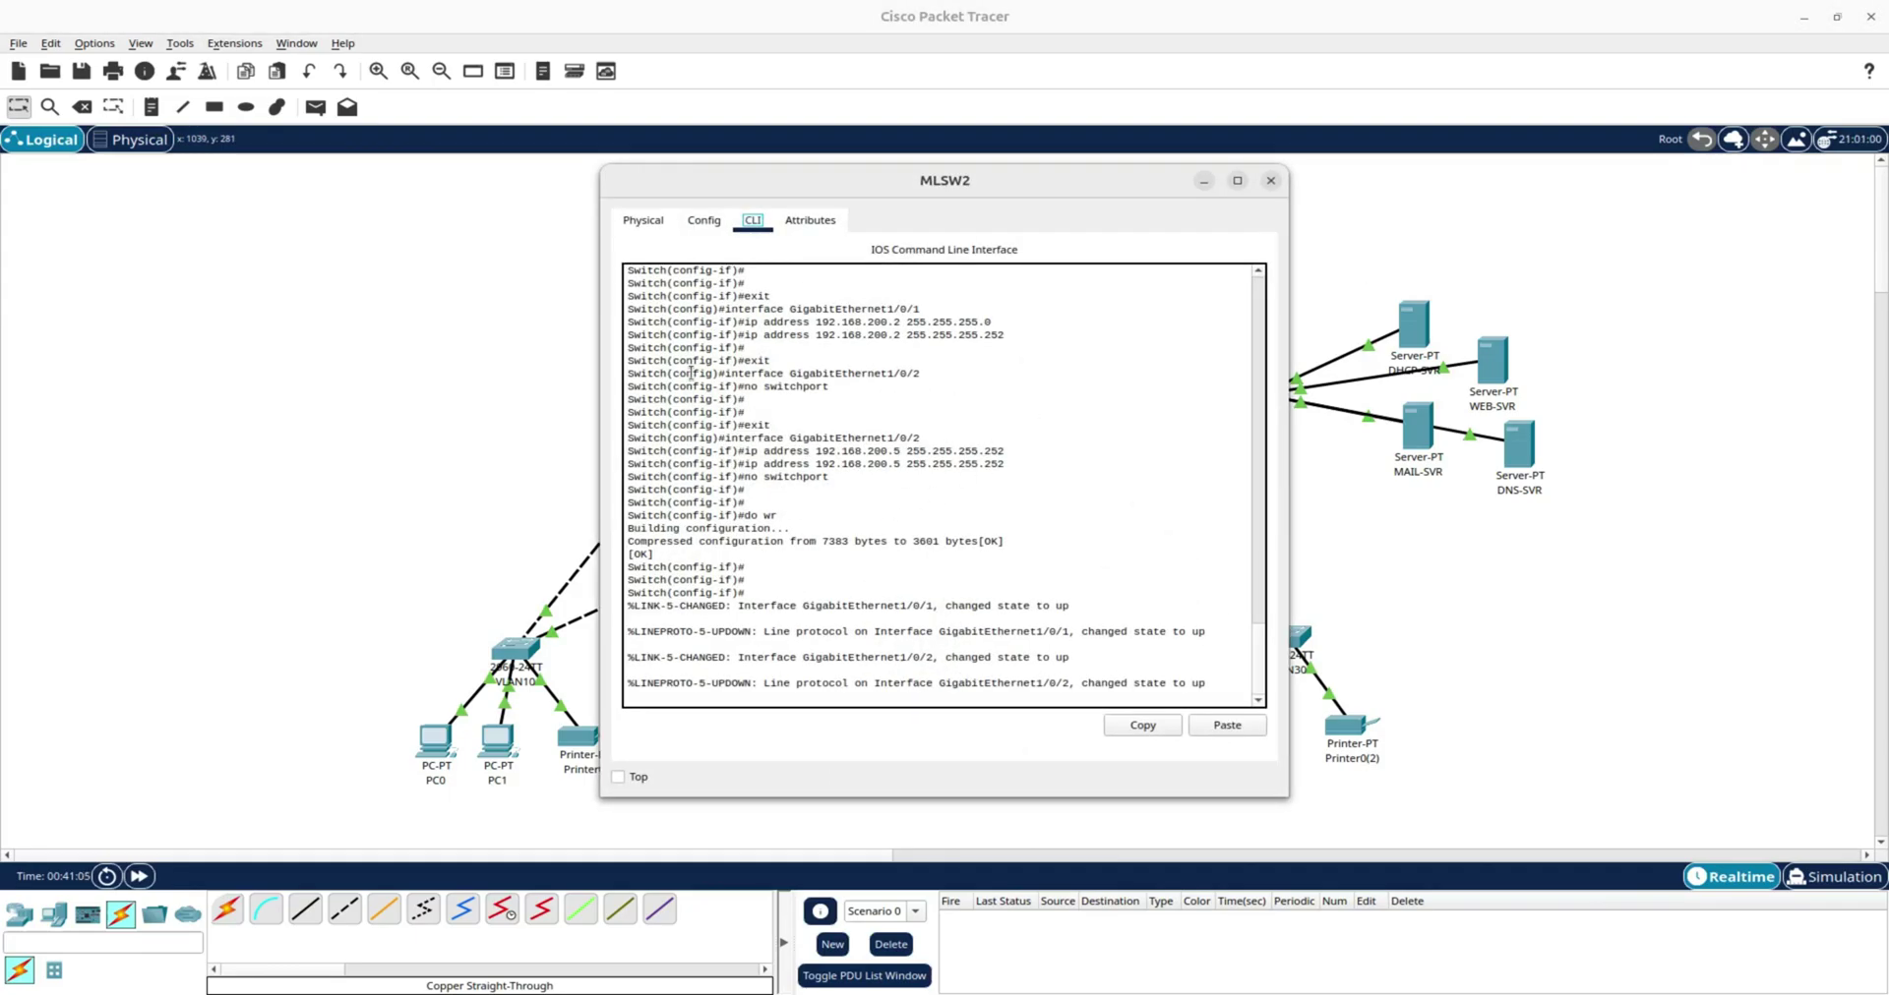
click(704, 221)
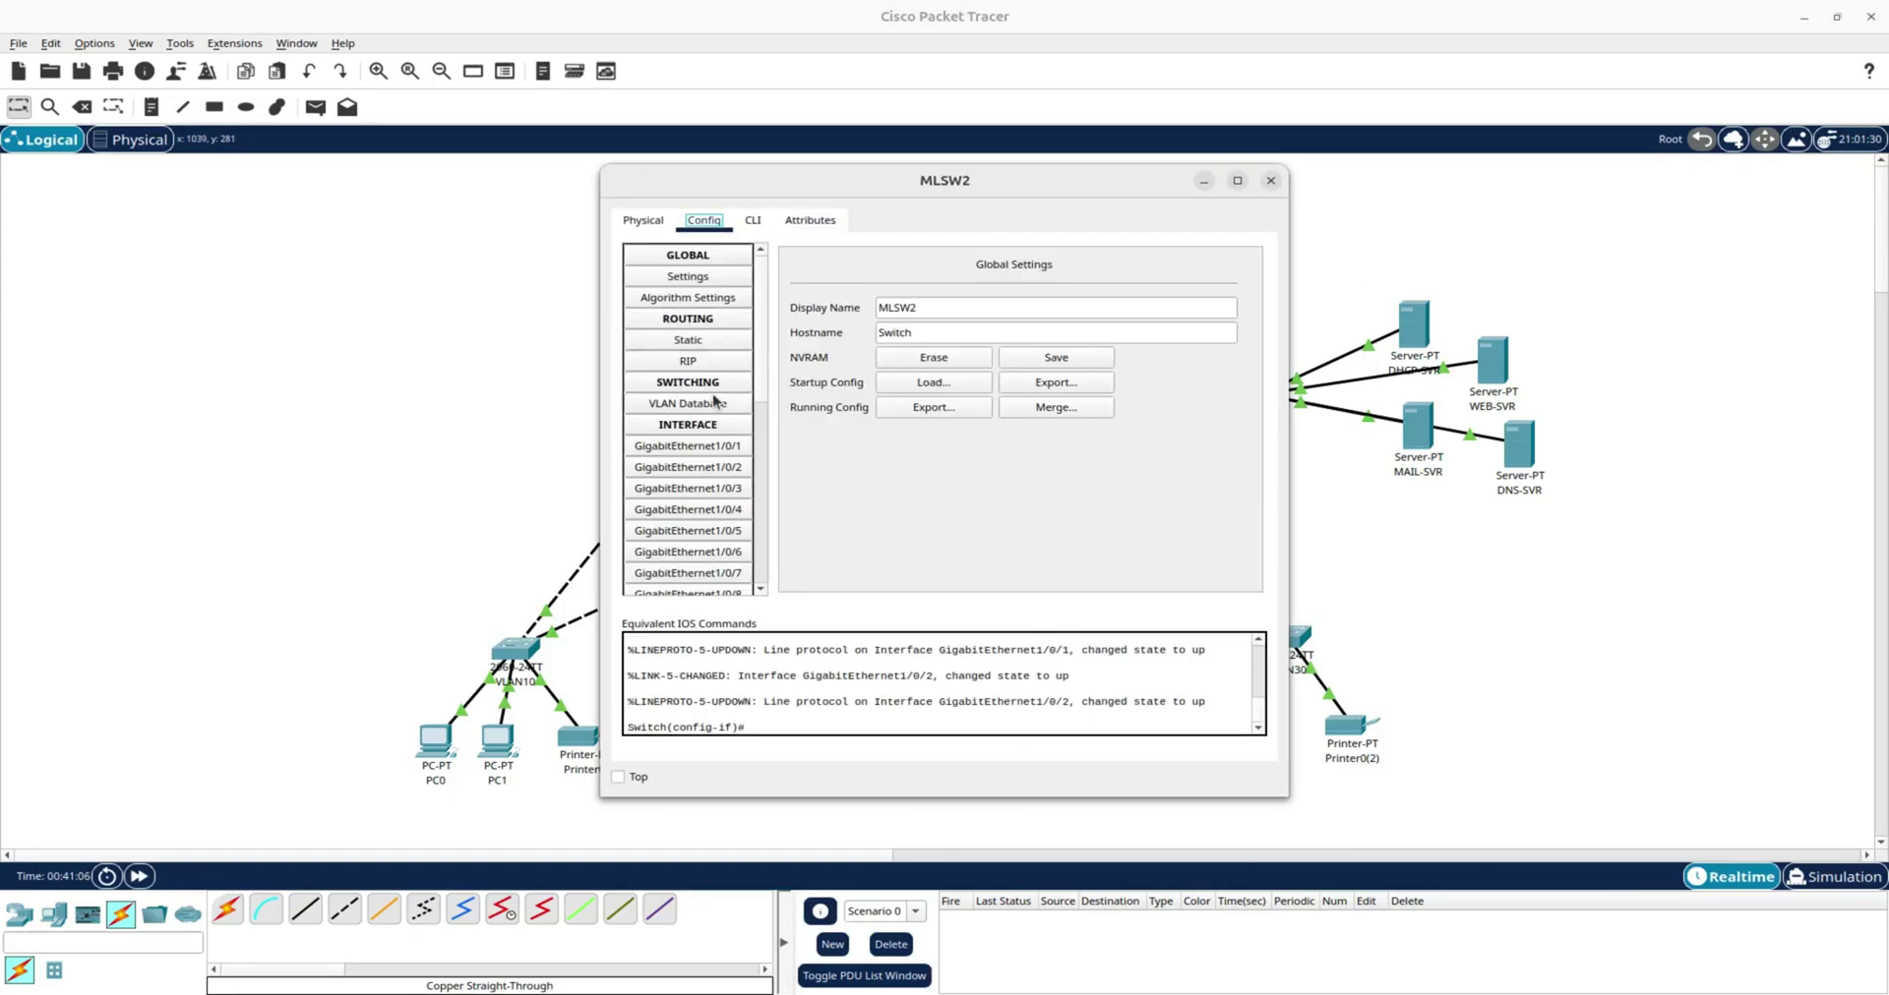
click(720, 553)
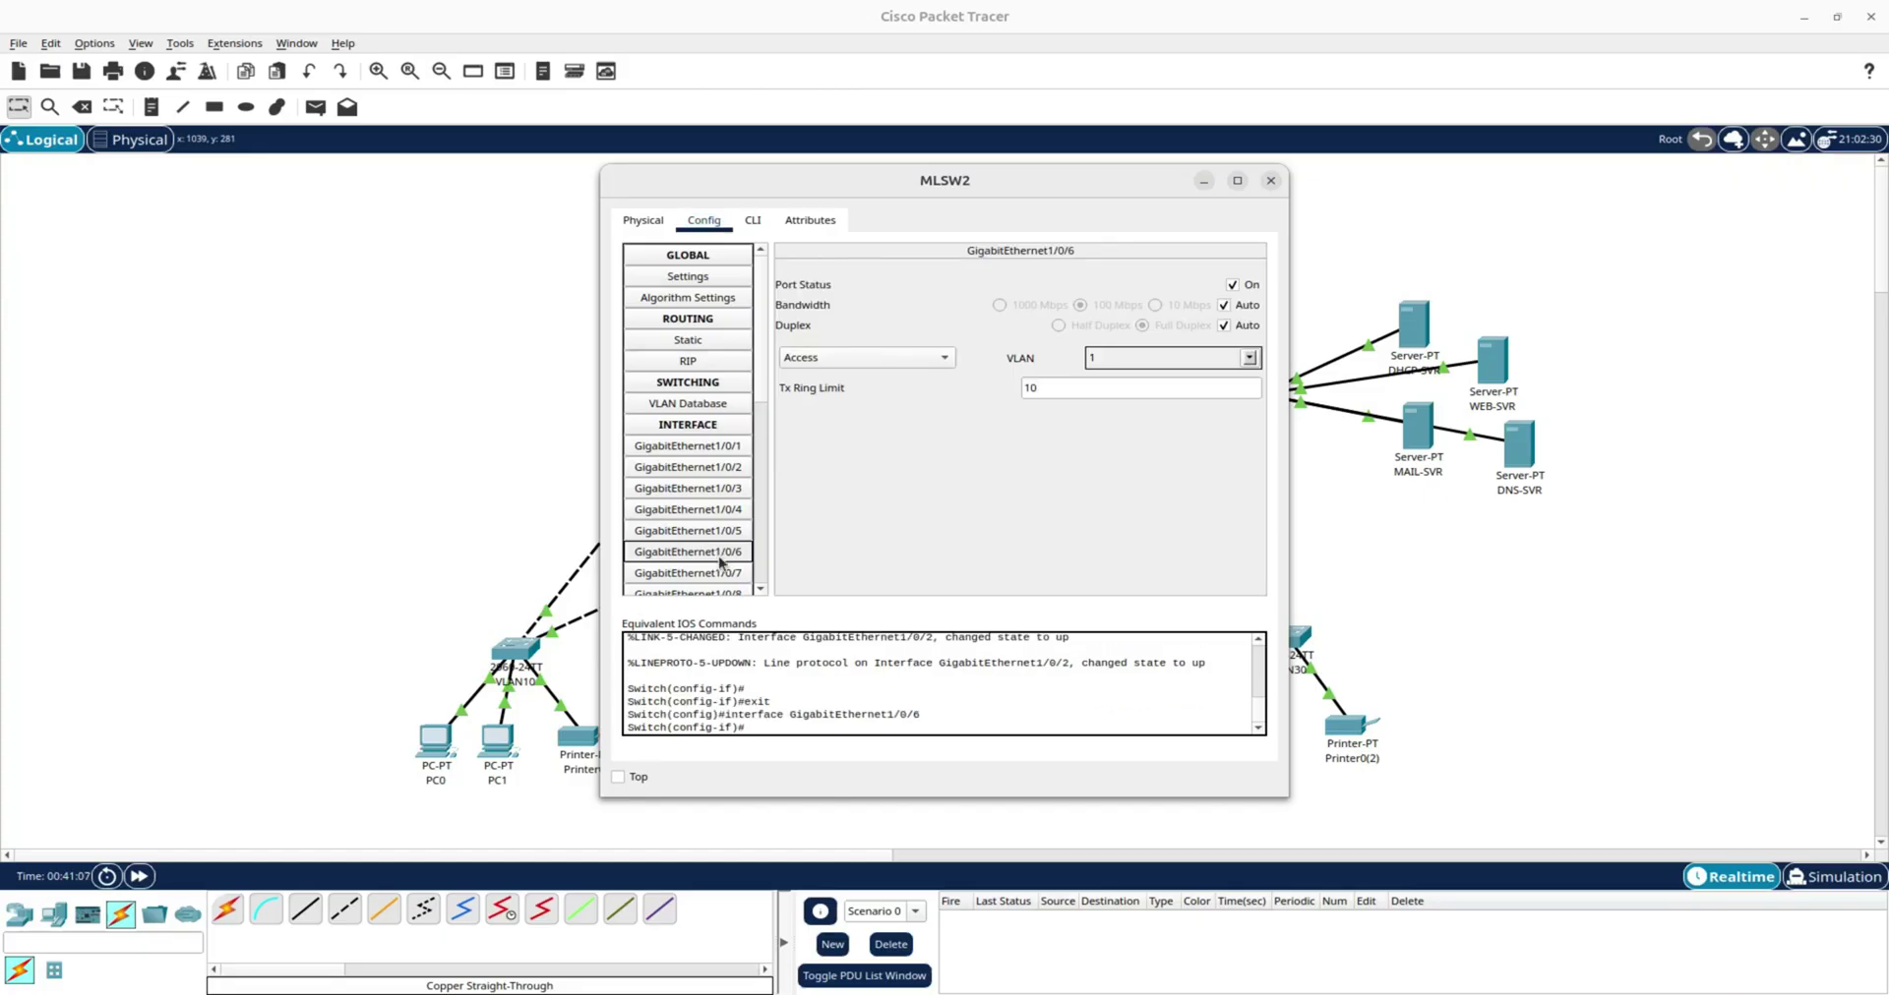
click(753, 220)
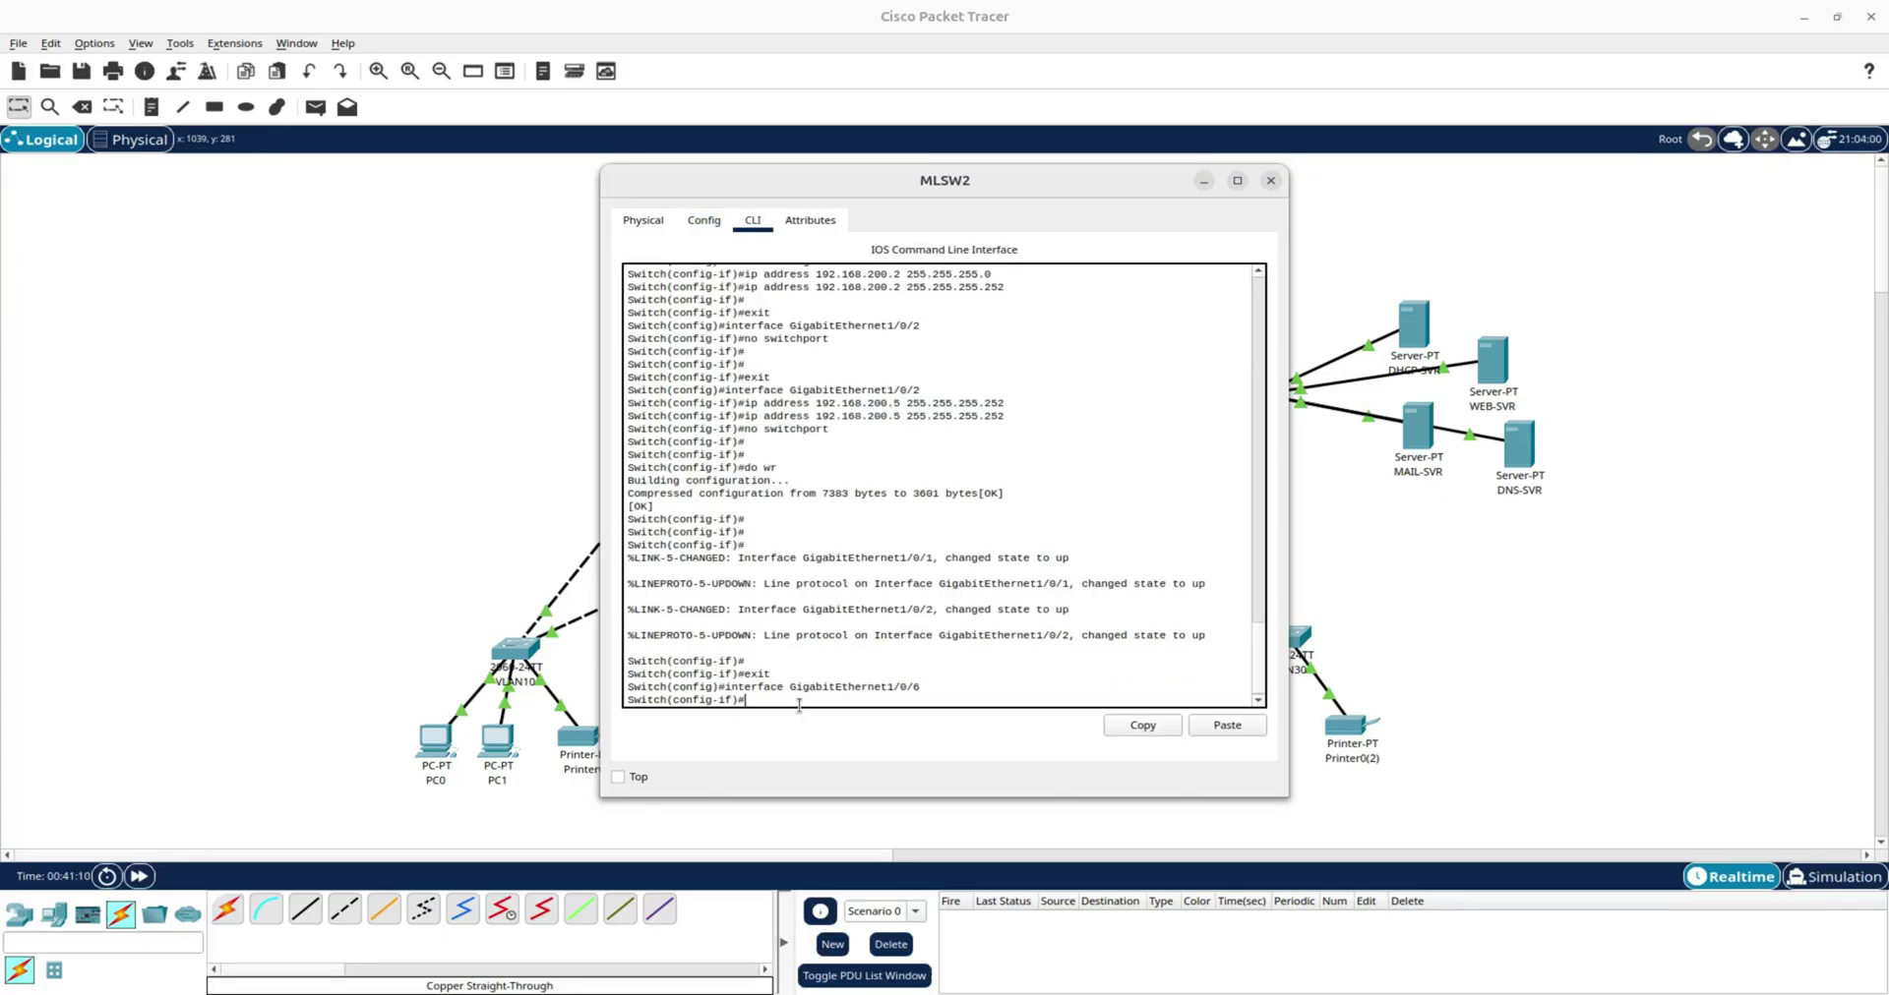
text(no switchport)
key(Return)
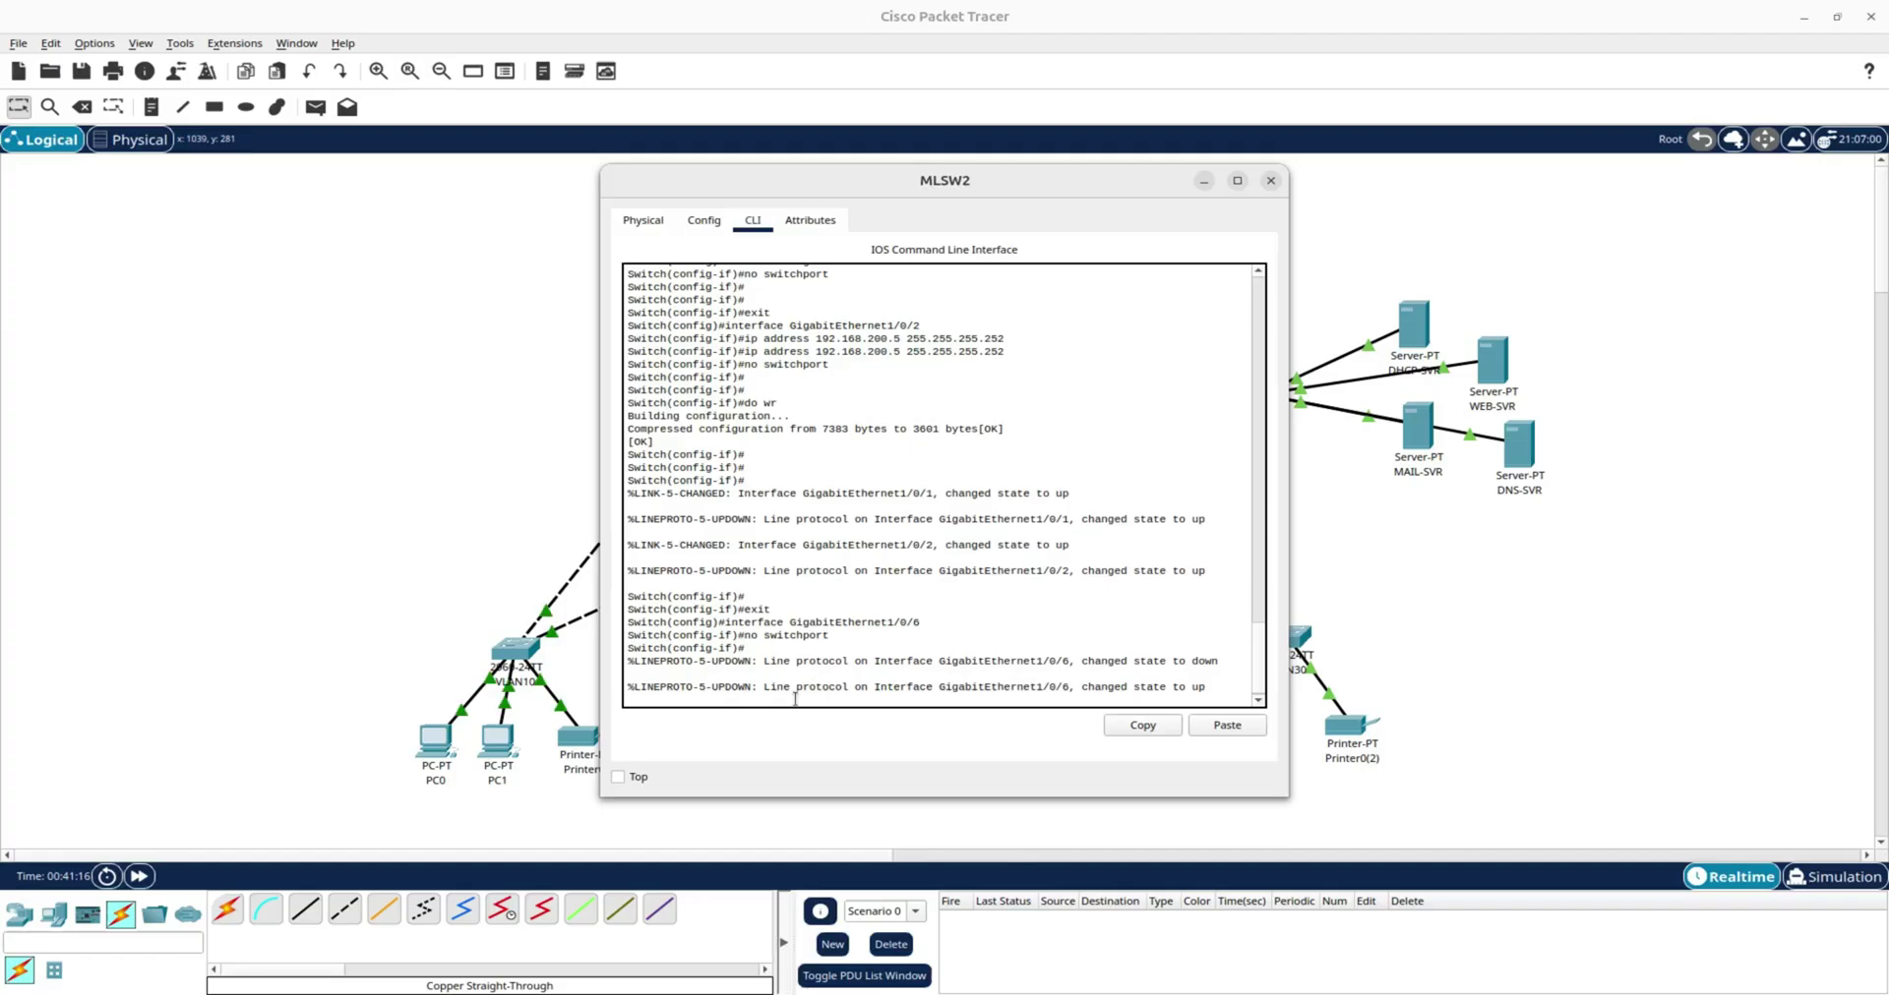
key(Return)
key(Return)
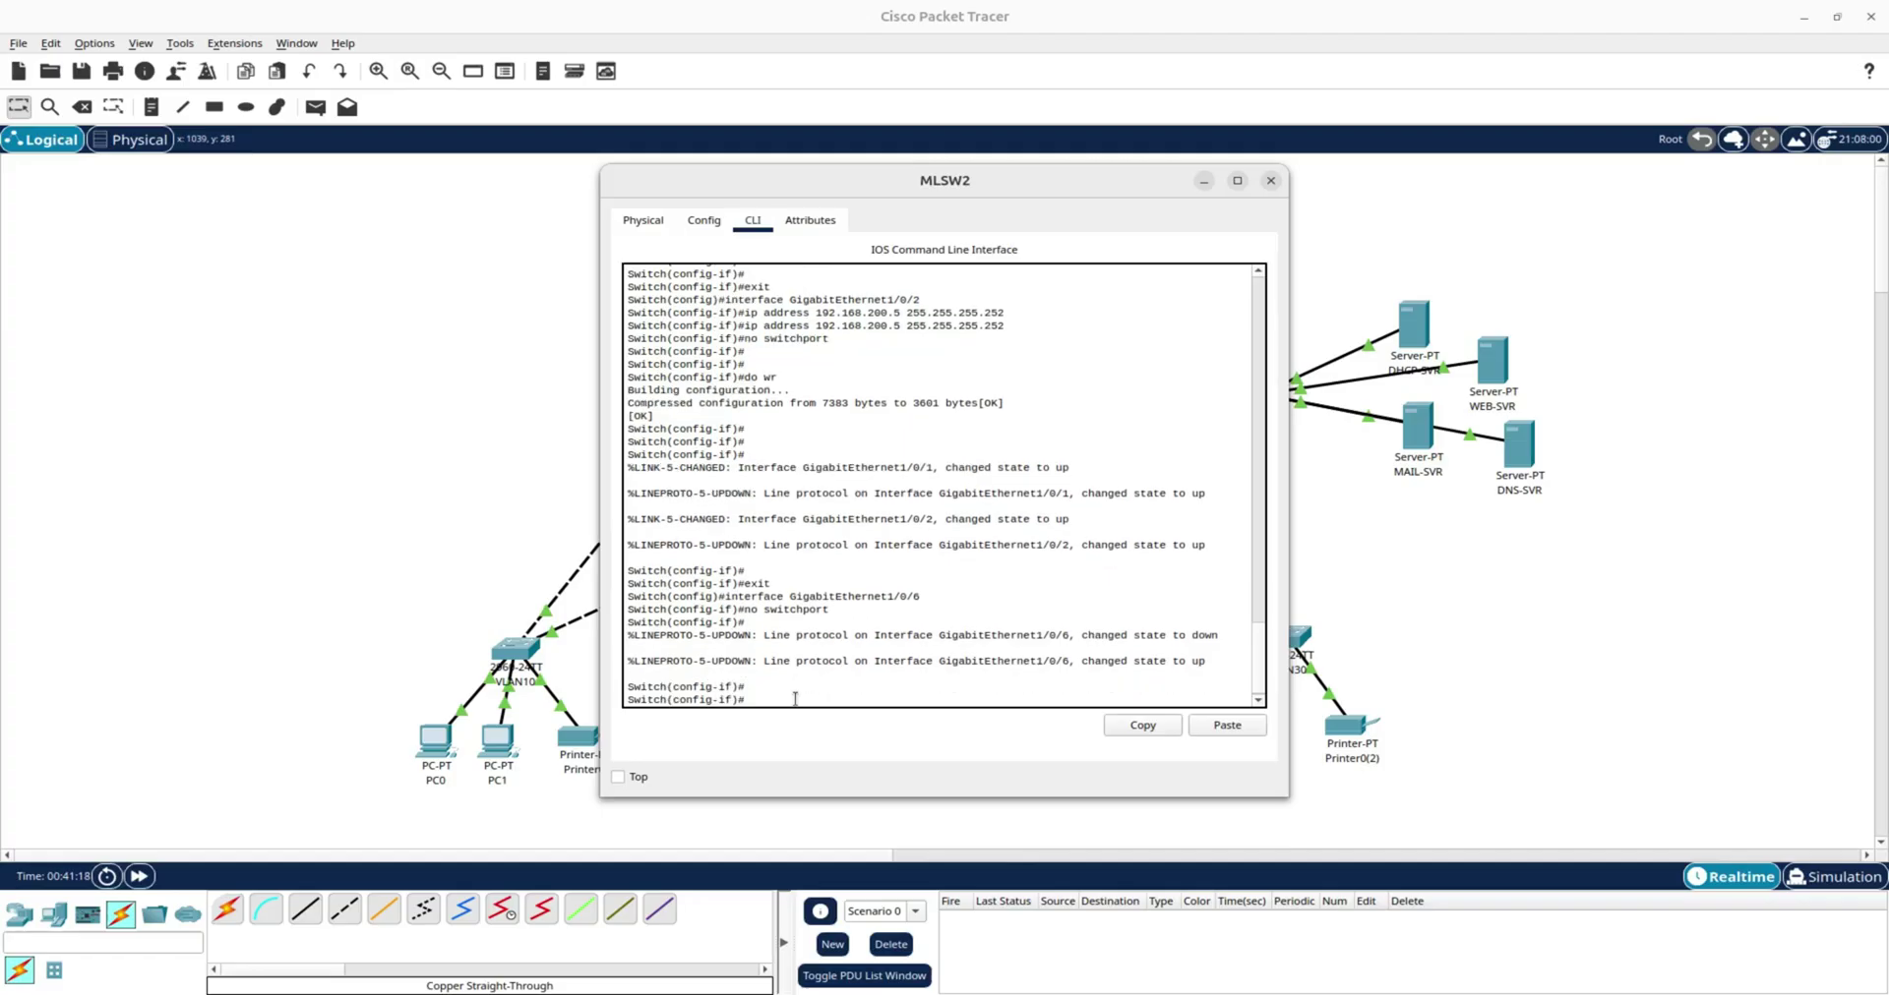
Assign MLSW2's GigabitEthernet1/0/6 the IPv4 address 192.168.50.1 with subnet mask 255.255.255.0.
click(703, 220)
click(1039, 391)
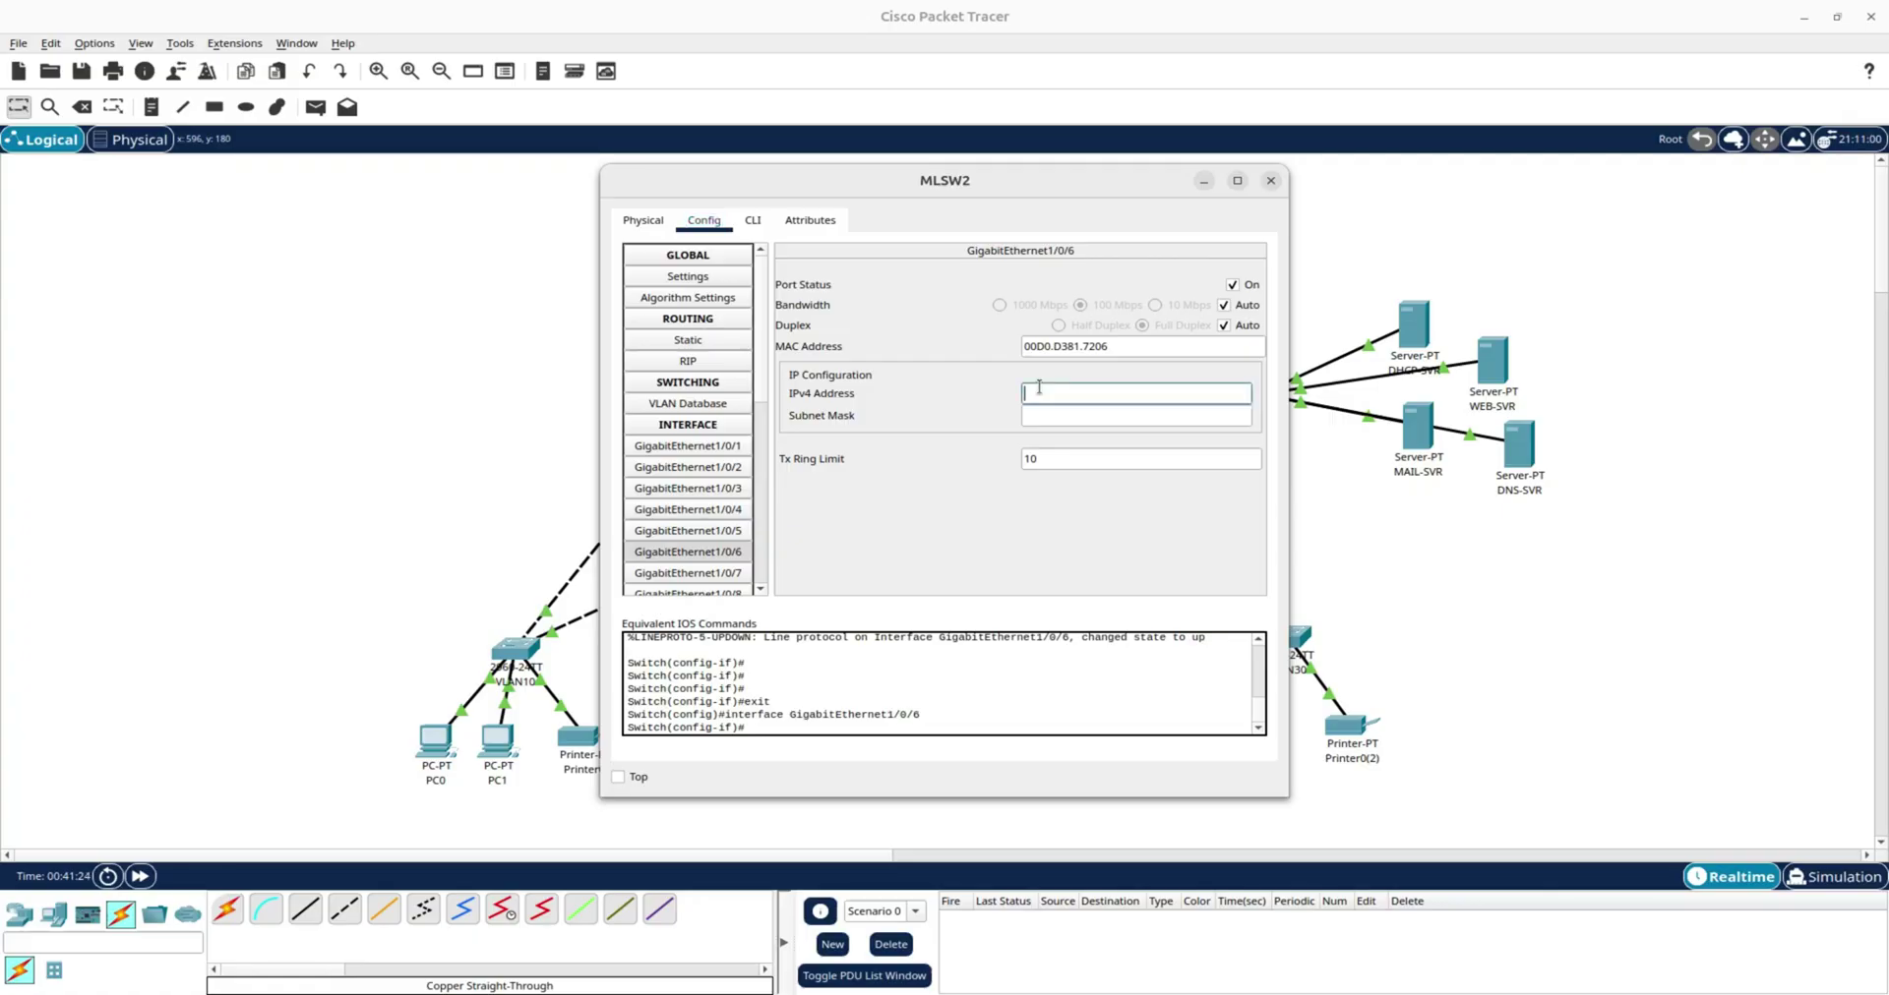
text(192.168.50.1)
click(1101, 417)
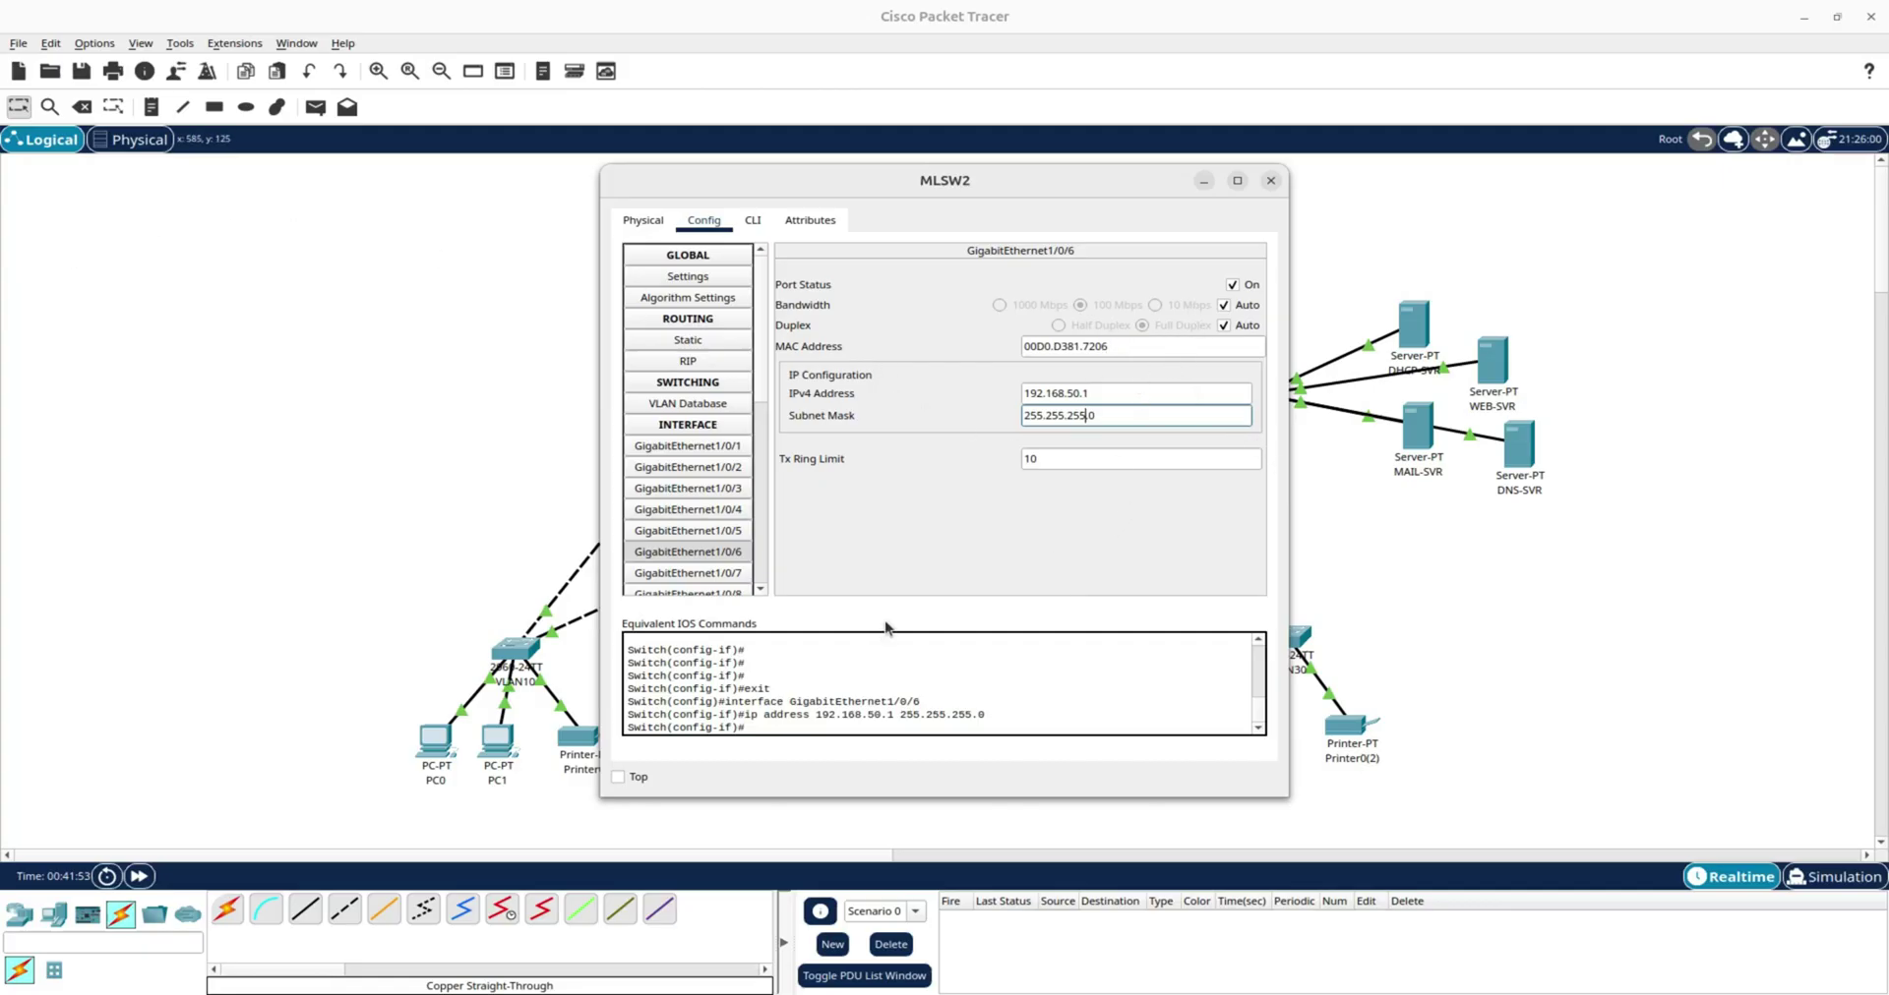
Save MLSW2's configuration, including the server-side port, with do wr and close the switch's window.
click(753, 220)
text(do wr)
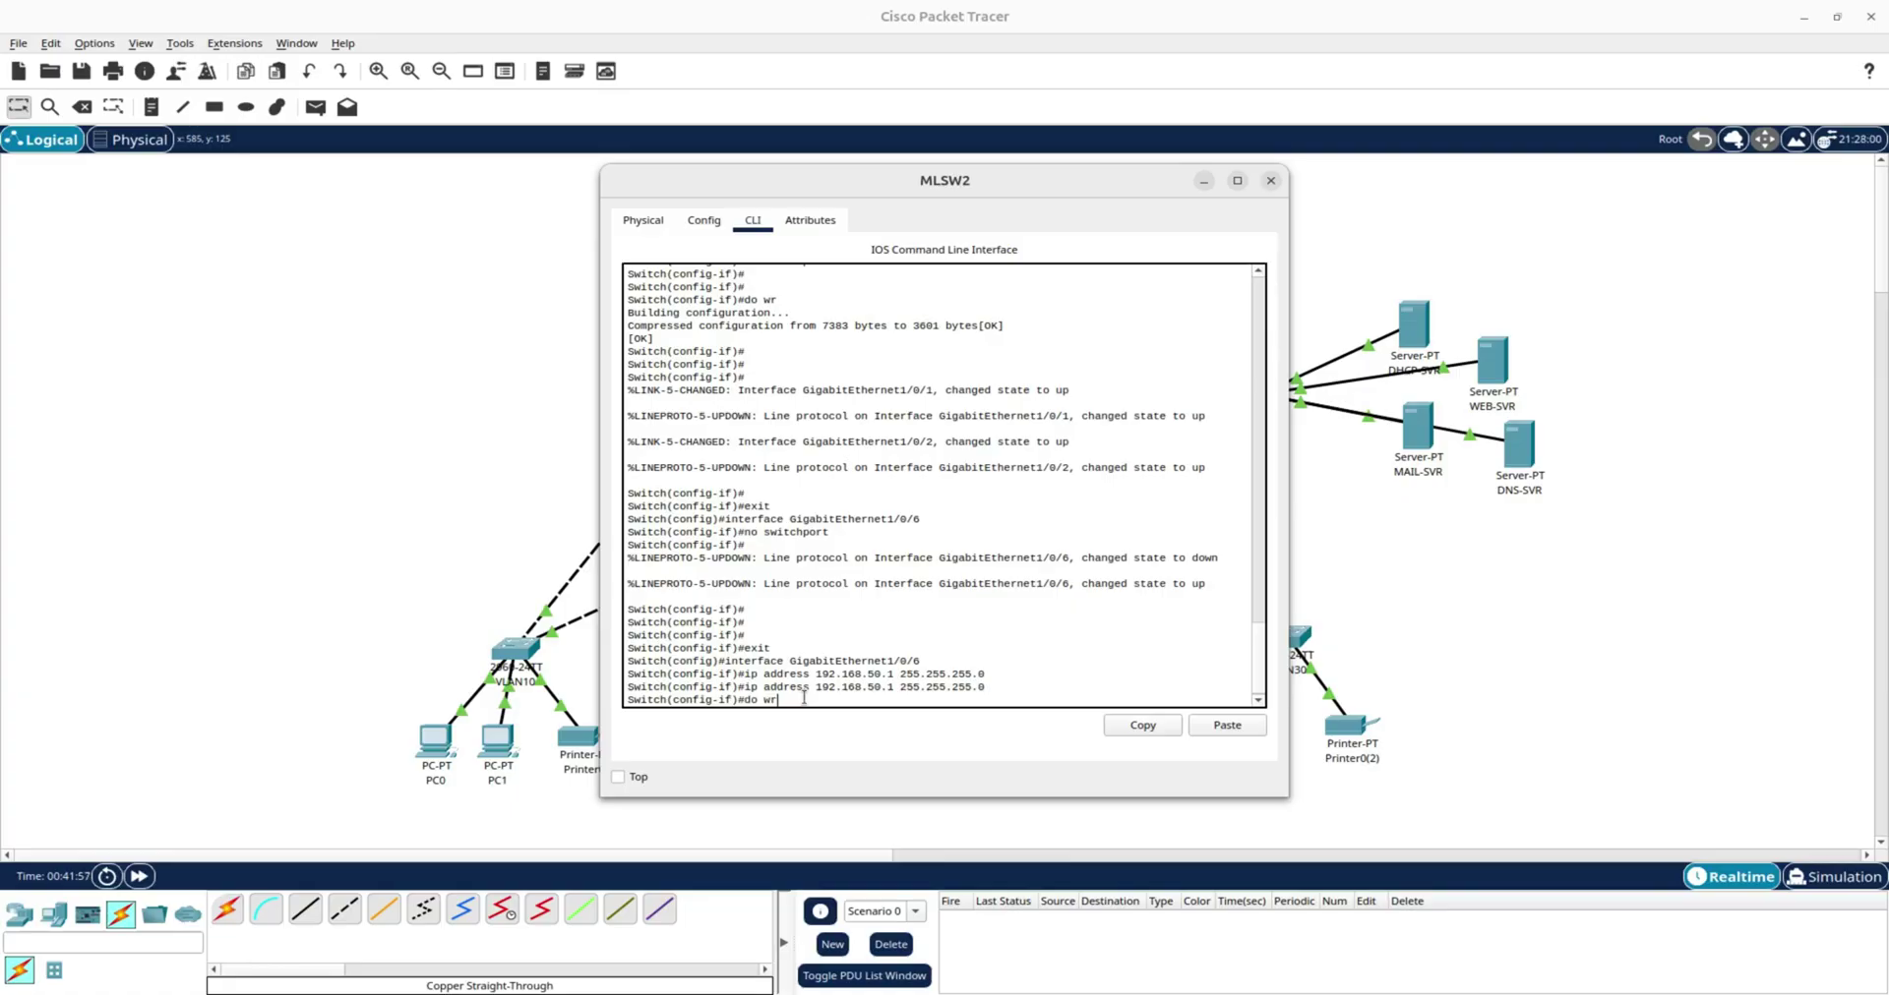
key(Return)
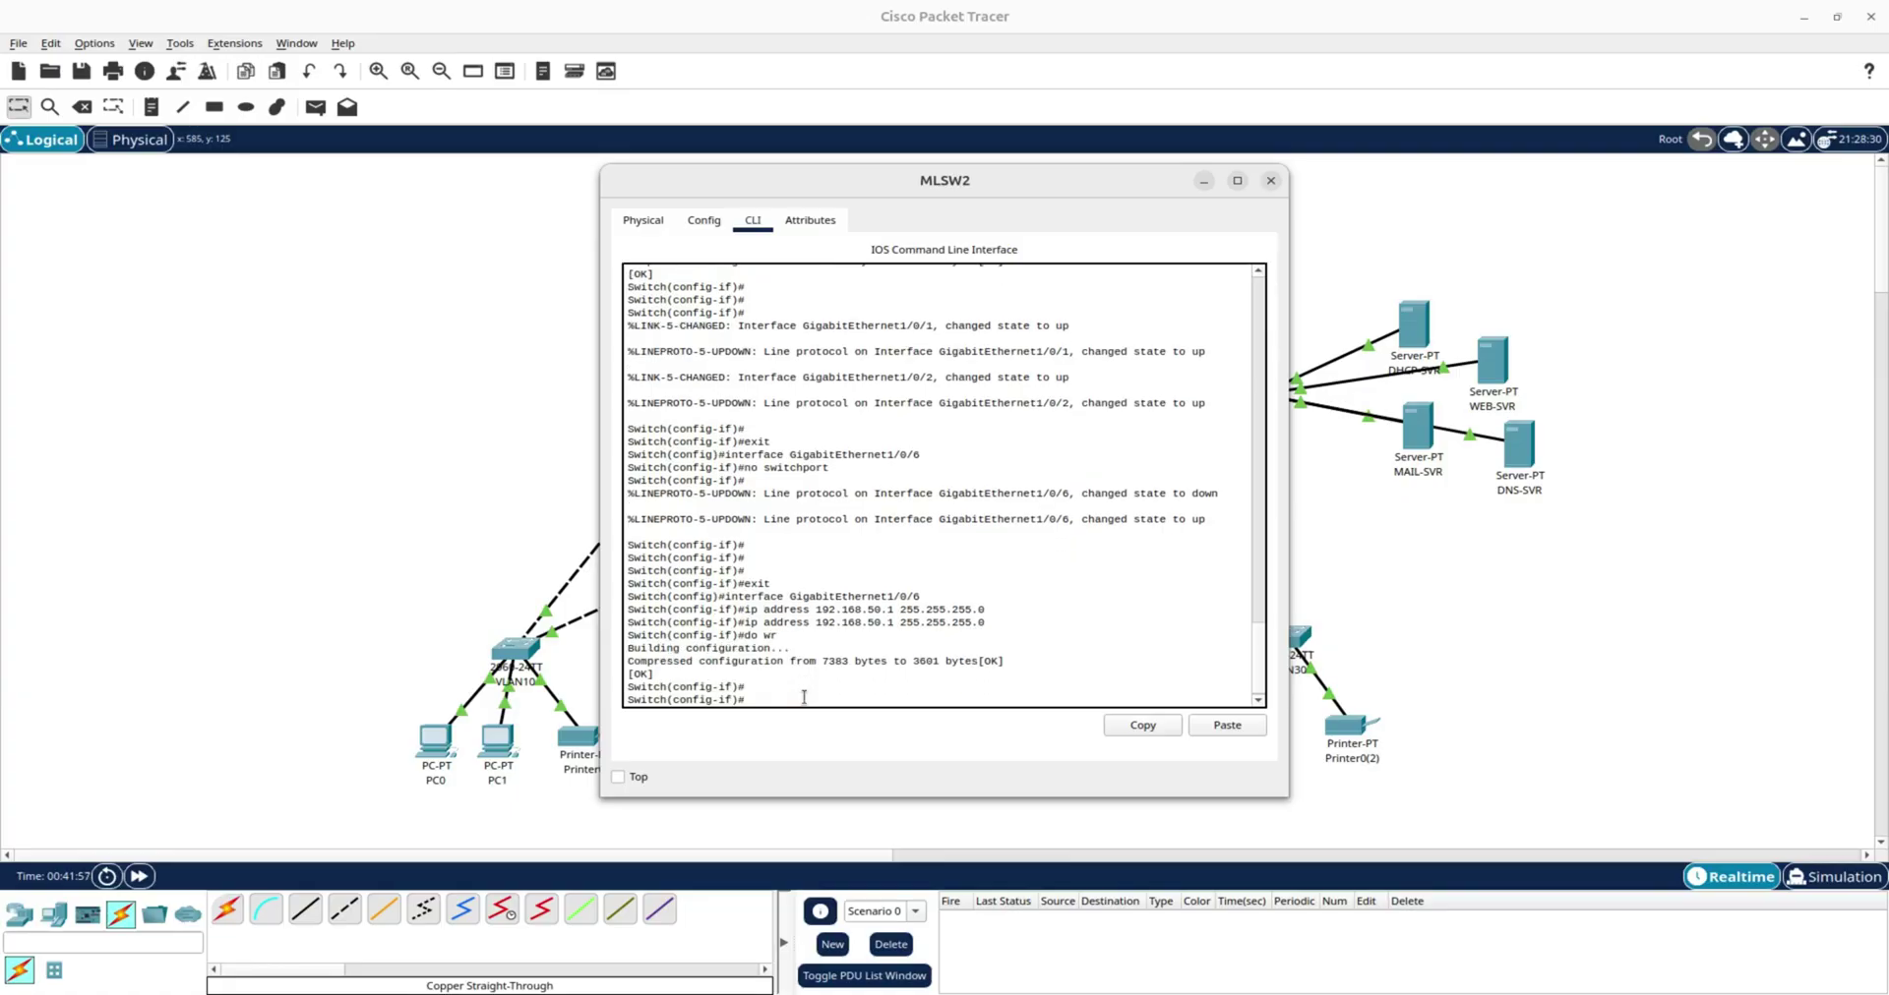
click(1271, 181)
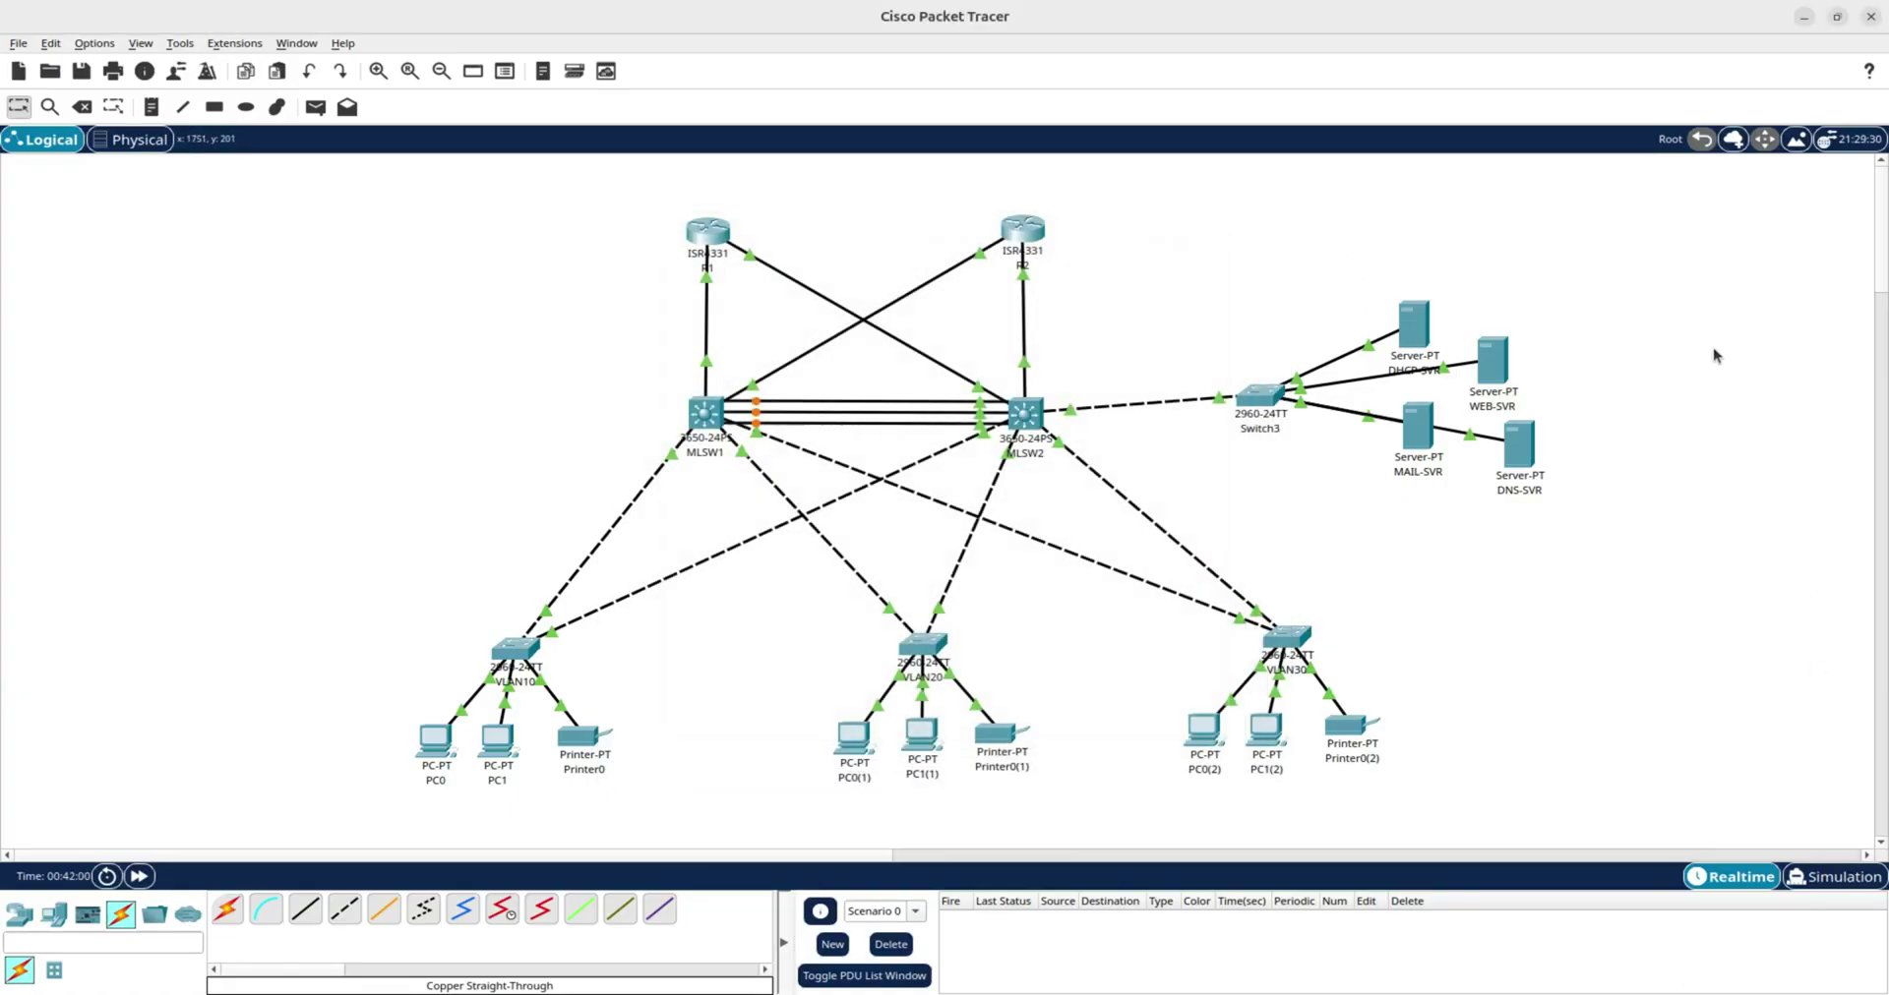
Give the DHCP-SVR server the static IPv4 address 192.168.50.2 with subnet mask 255.255.255.0.
click(1412, 337)
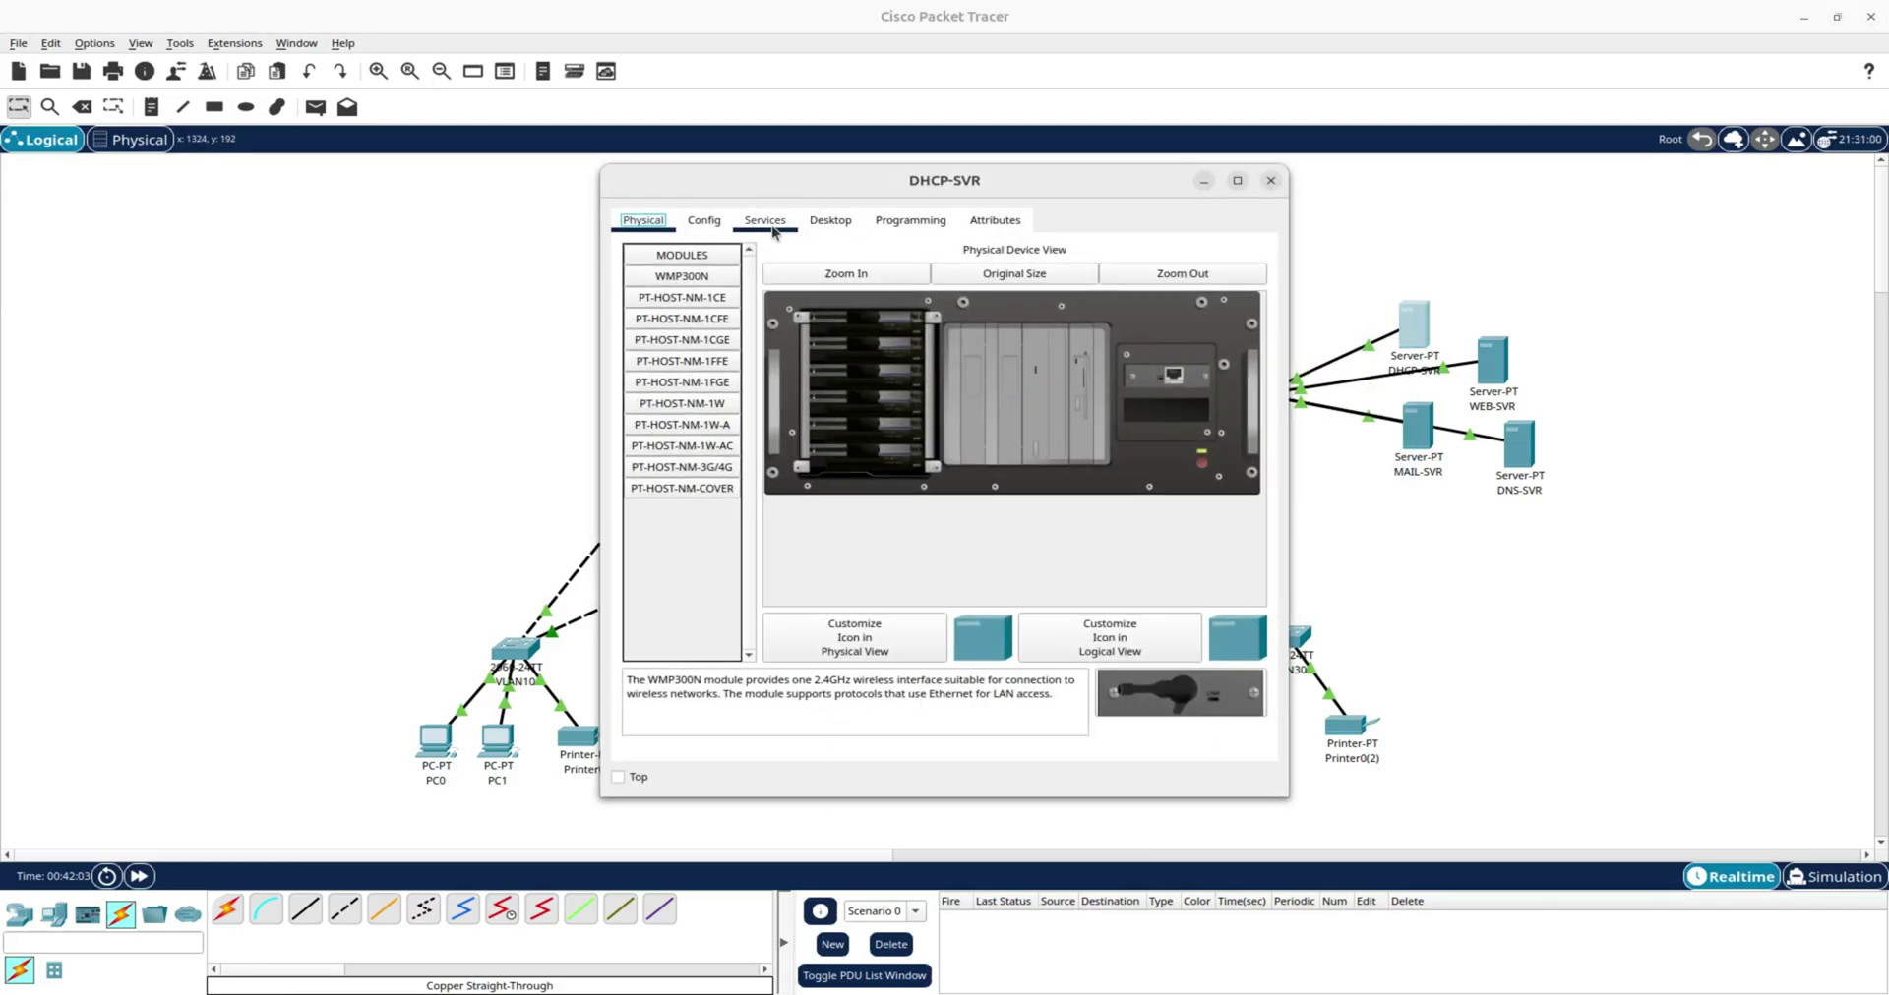
click(829, 223)
click(671, 287)
click(906, 338)
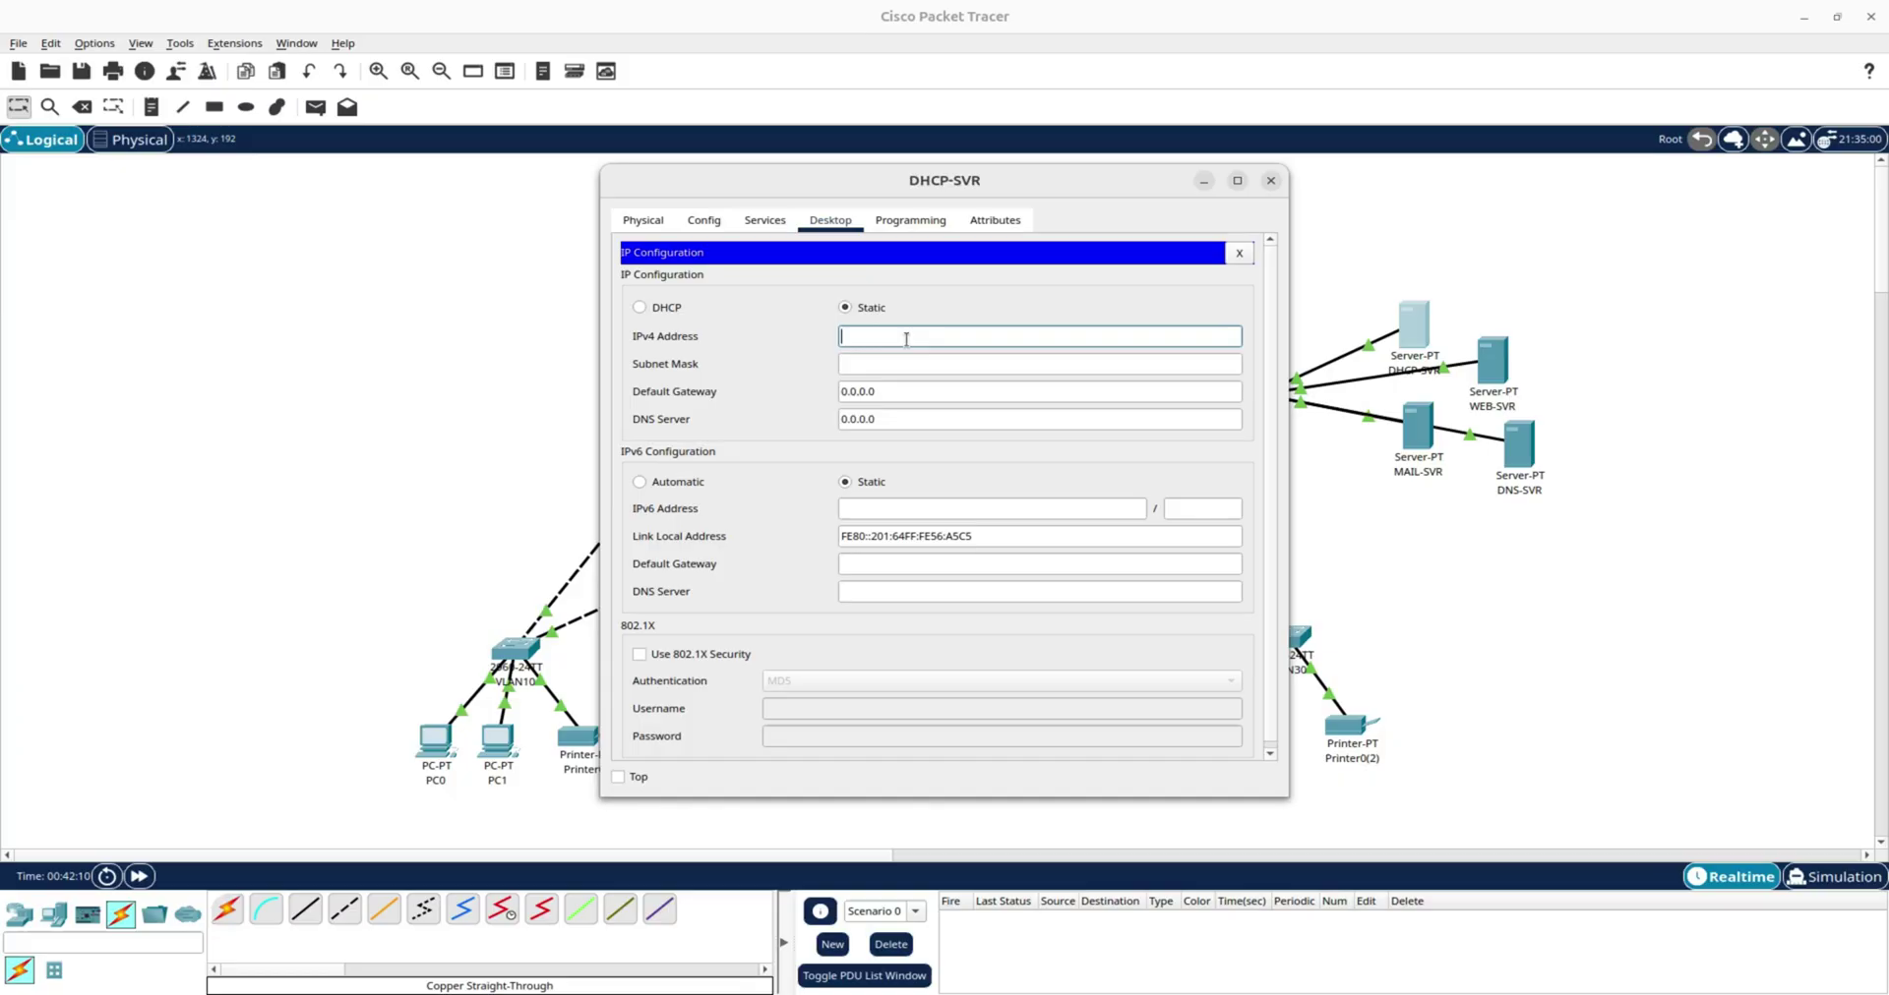
text(192.168.50.2)
click(863, 355)
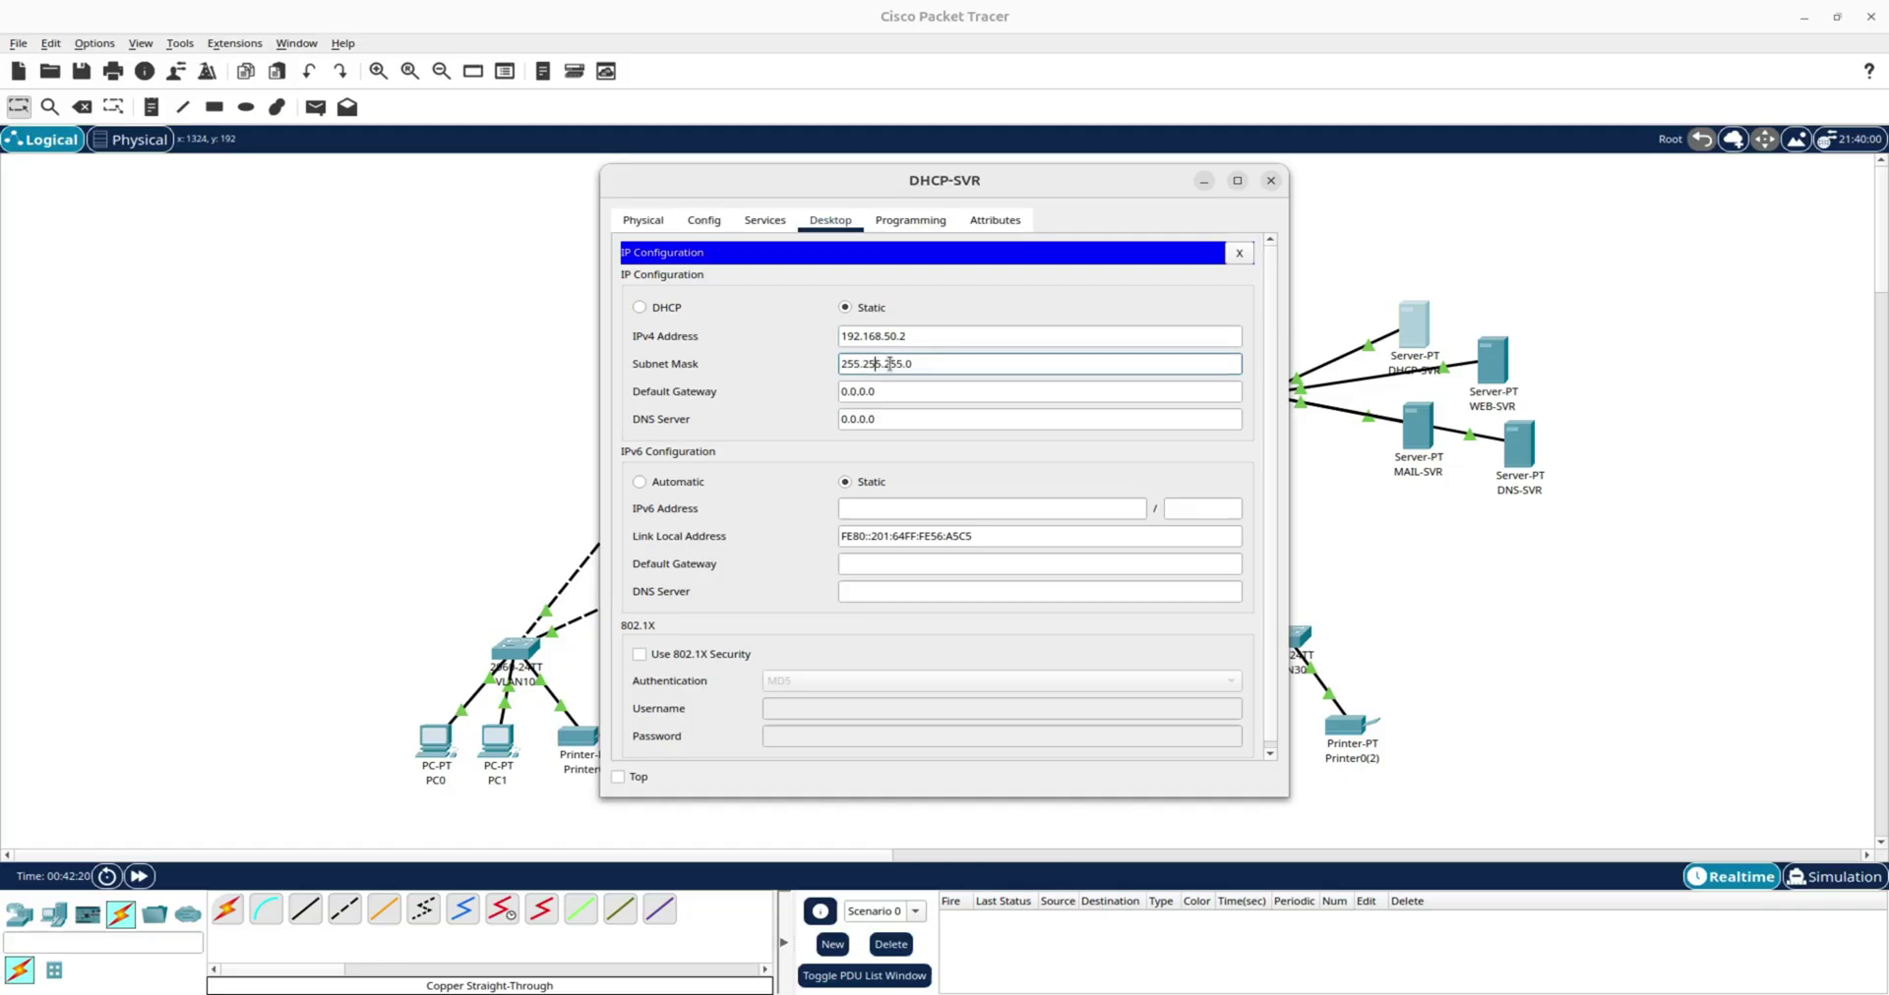
Set DHCP-SVR's default gateway to 192.168.50.1 and its DNS server to 192.168.50.12, then close the IP configuration.
click(891, 393)
drag(891, 393, 838, 394)
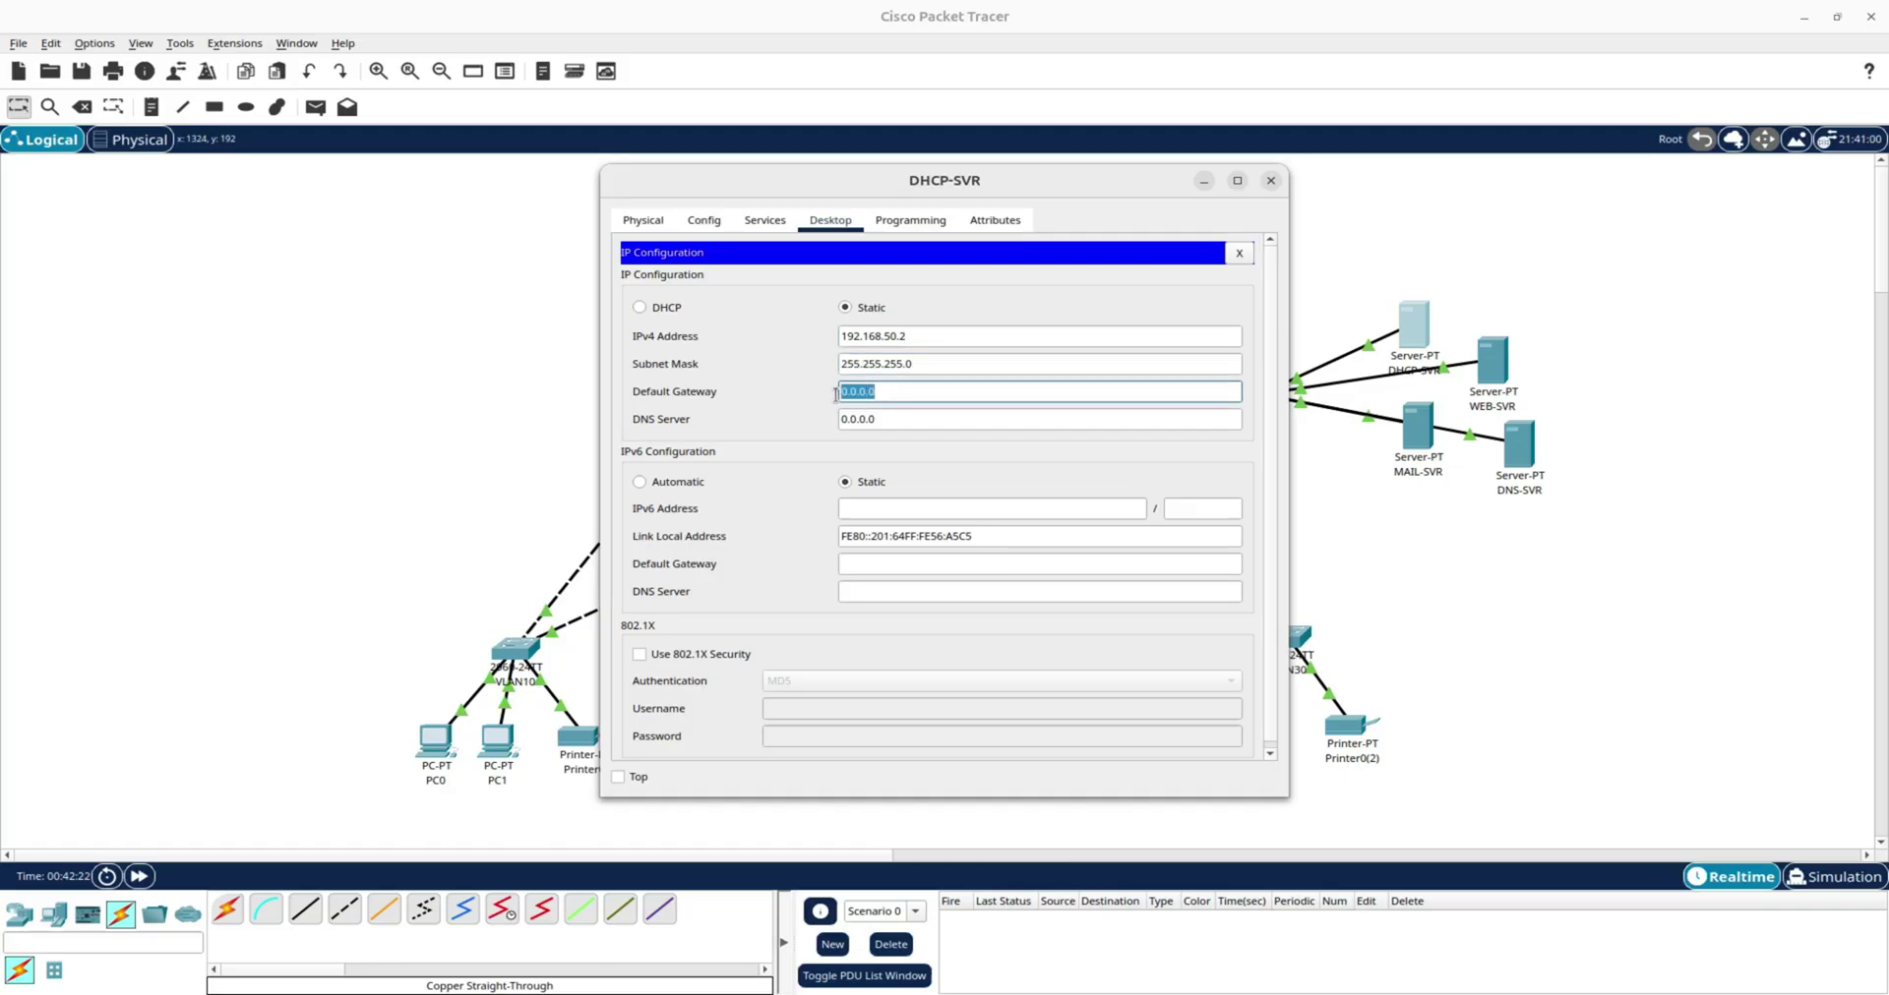
text(192.168.50.1)
drag(917, 417, 842, 420)
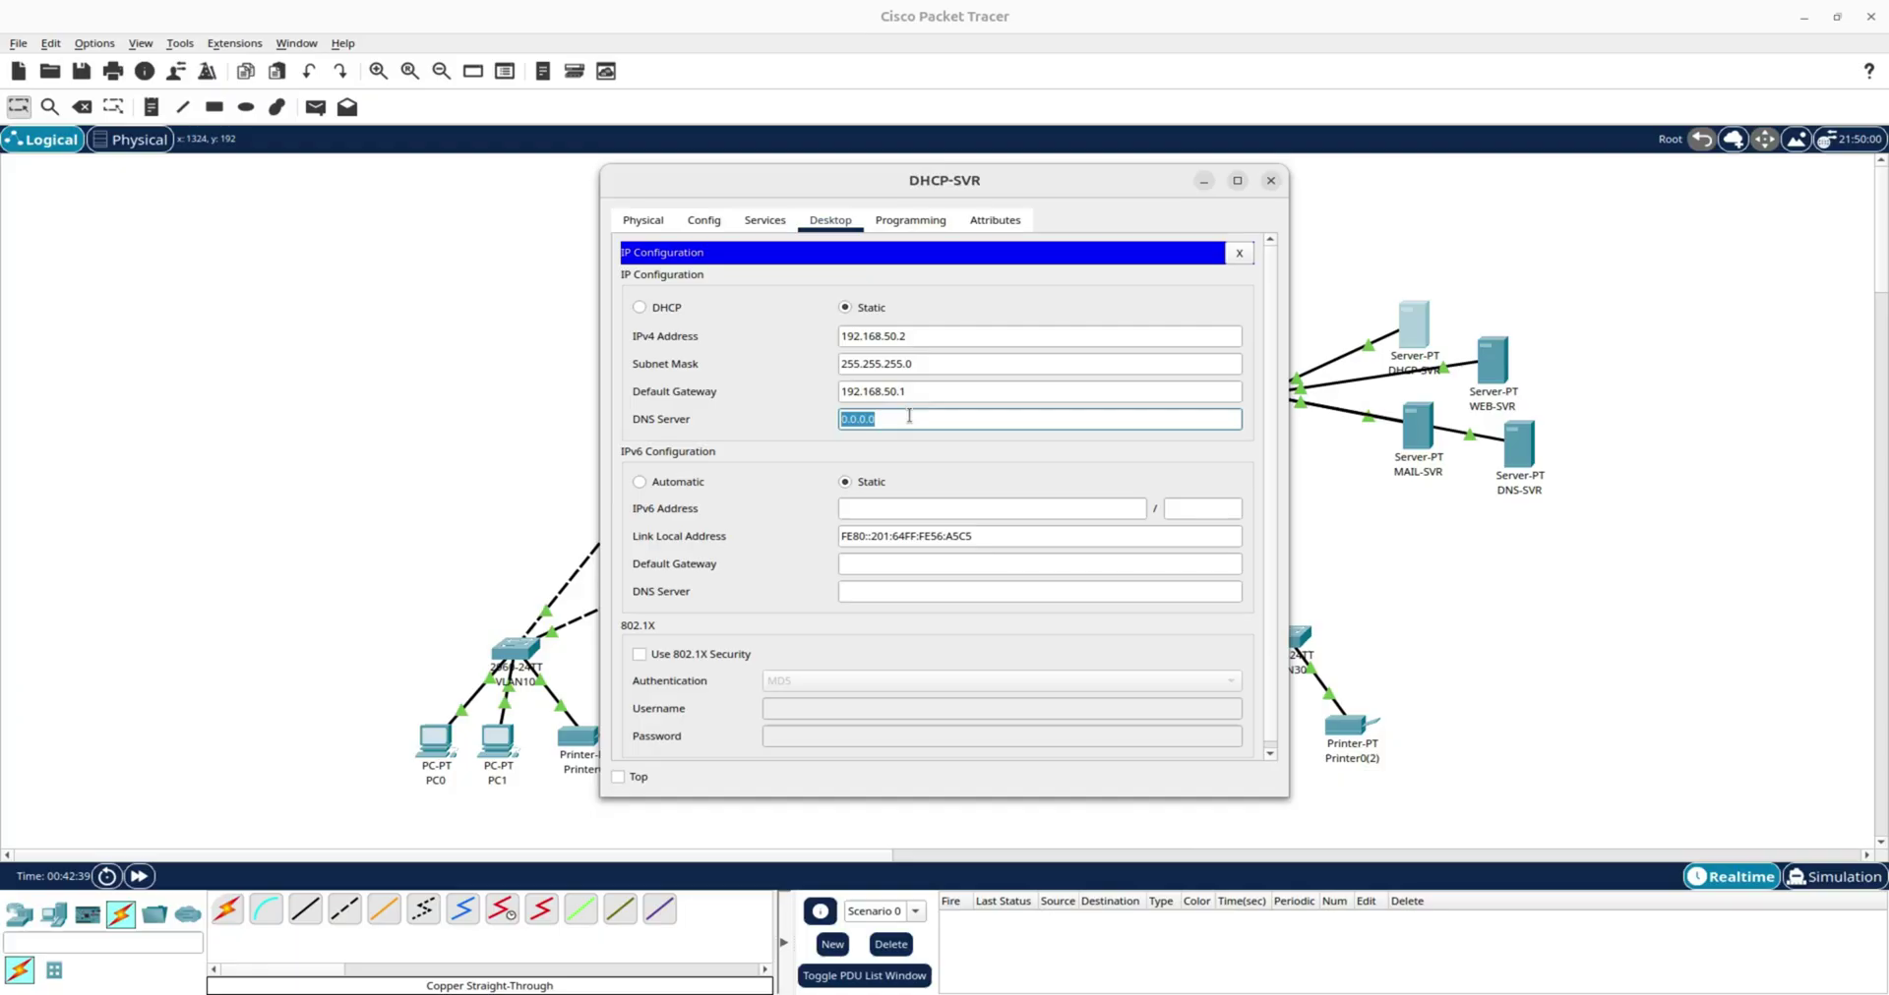
text(192.168.50.12)
click(1186, 258)
click(1238, 254)
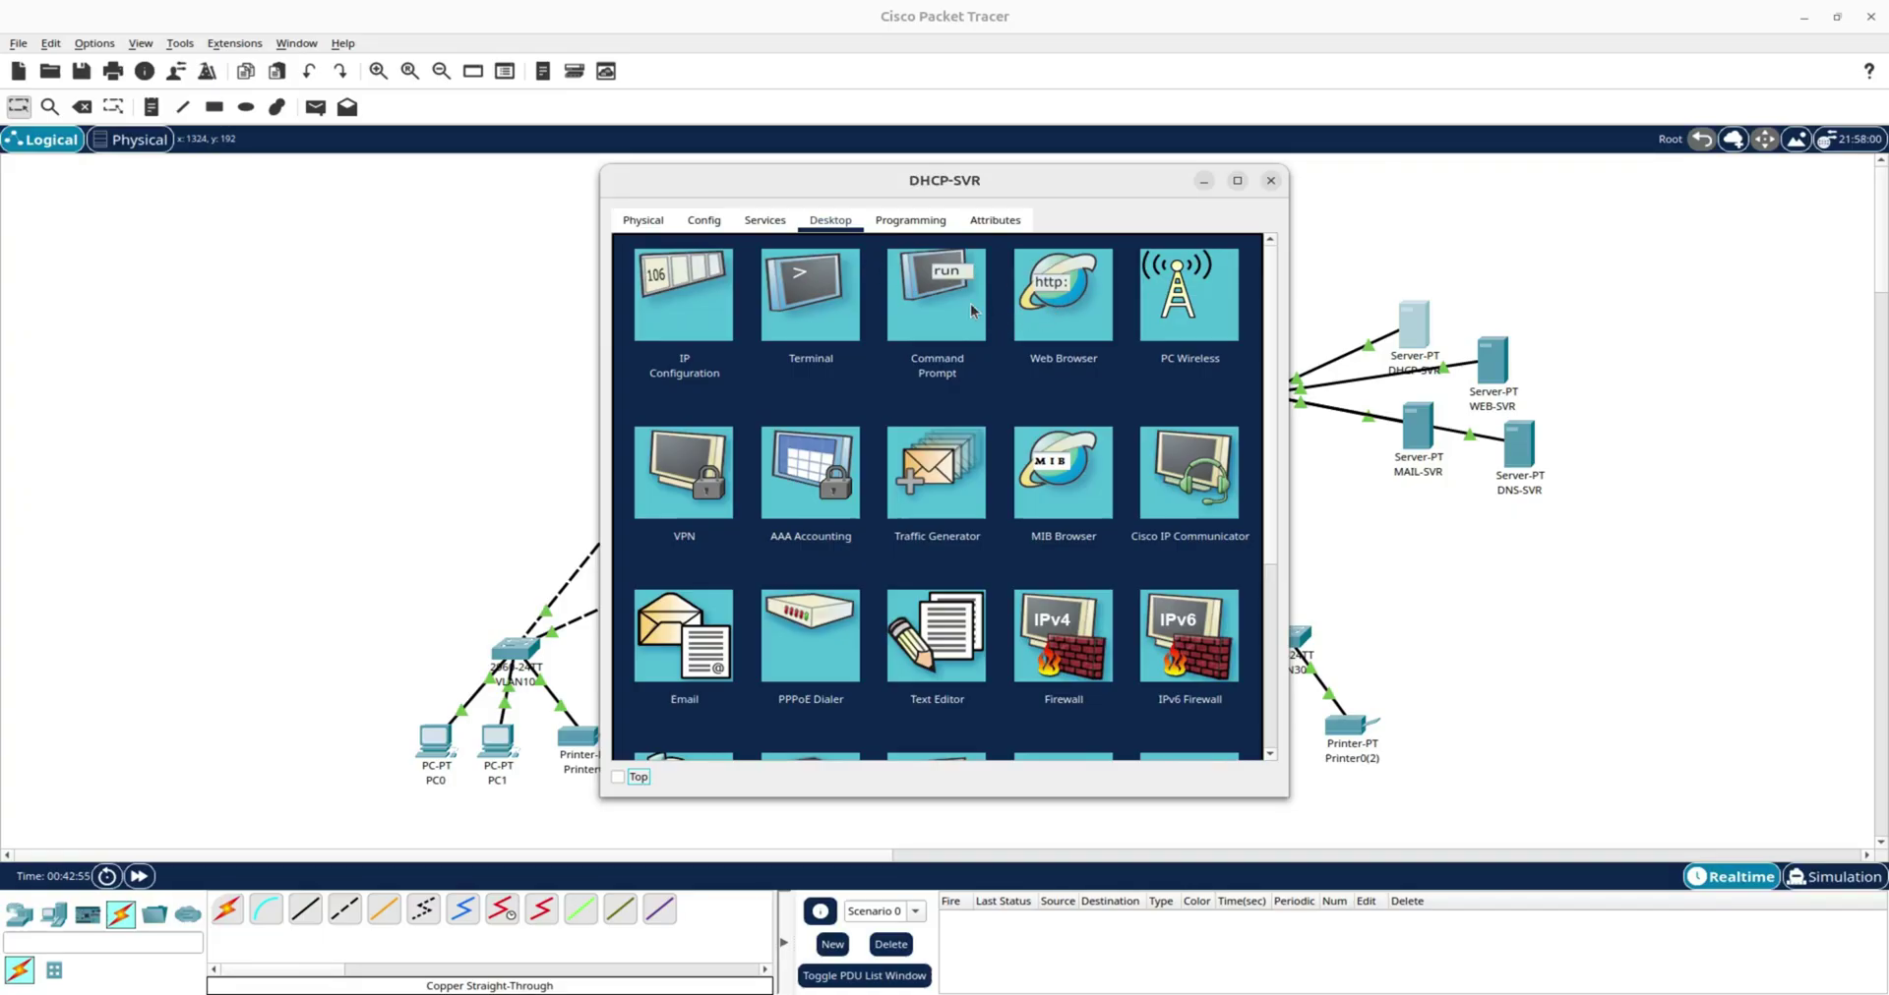
Ping the gateway 192.168.50.1 from DHCP-SVR's command prompt and close the server's window.
click(948, 376)
text(ping 192.168)
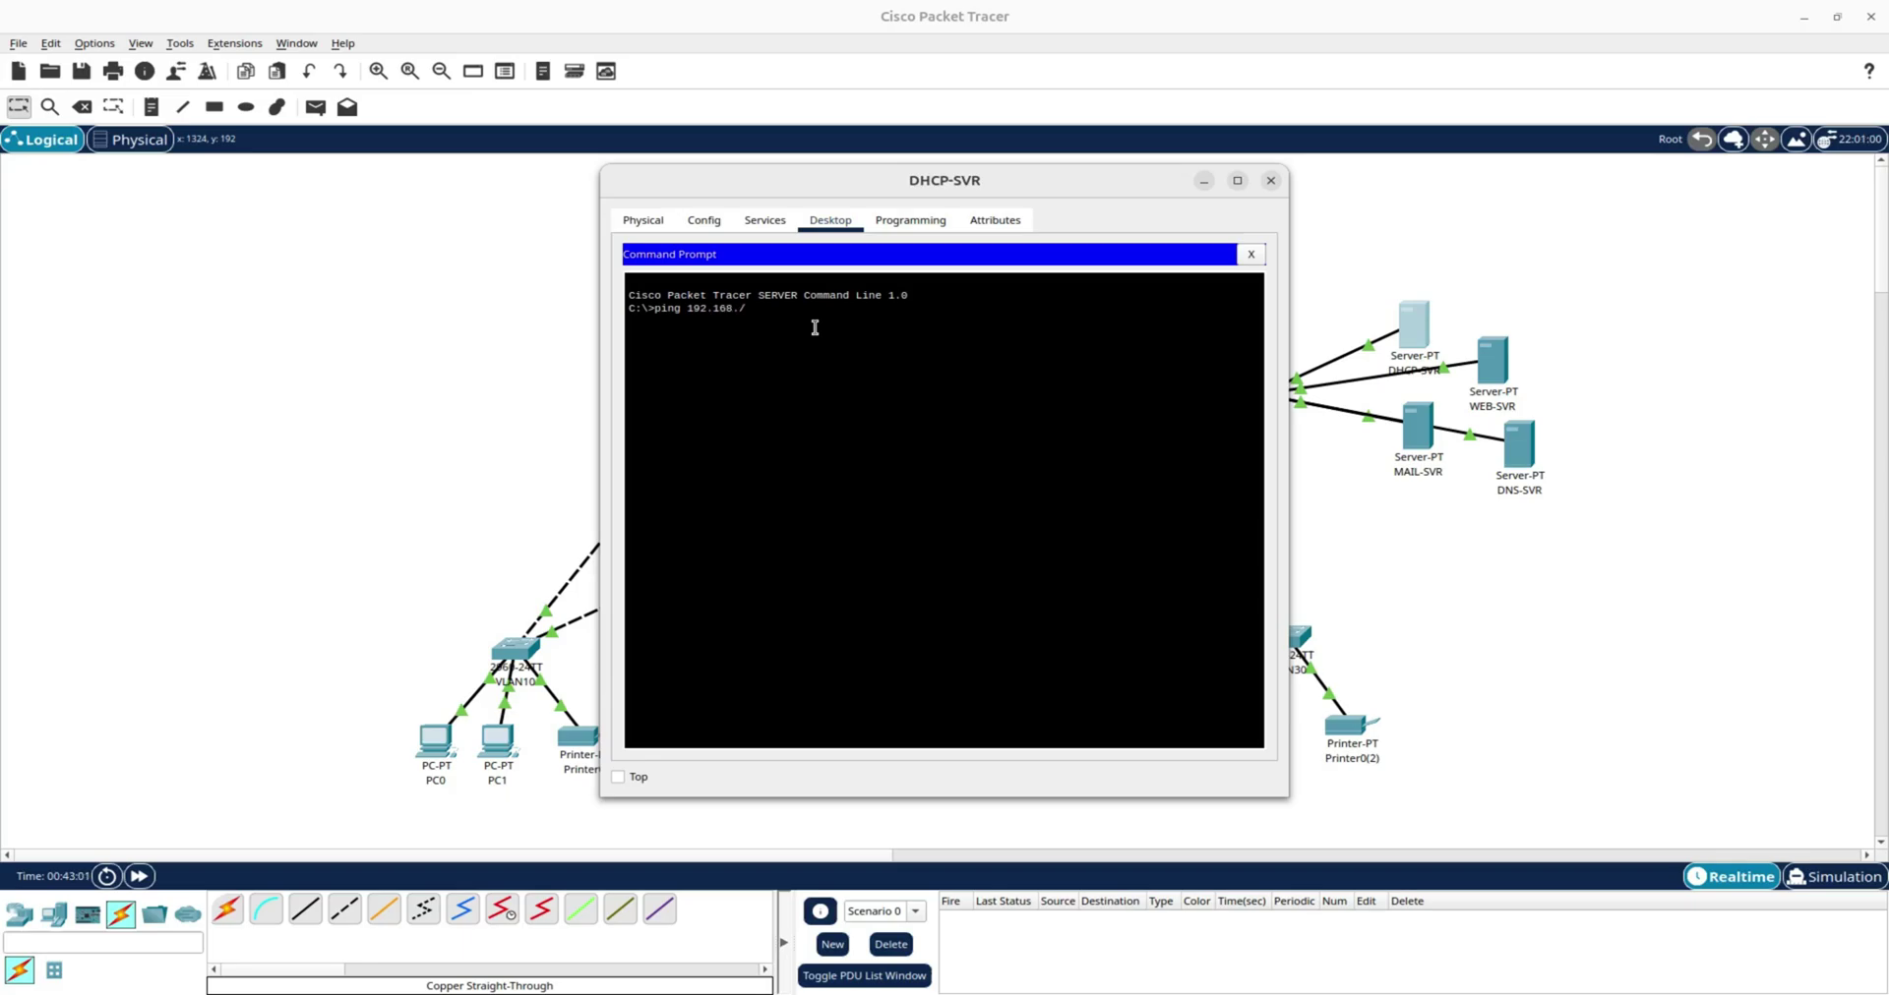
text(.50.1)
key(Return)
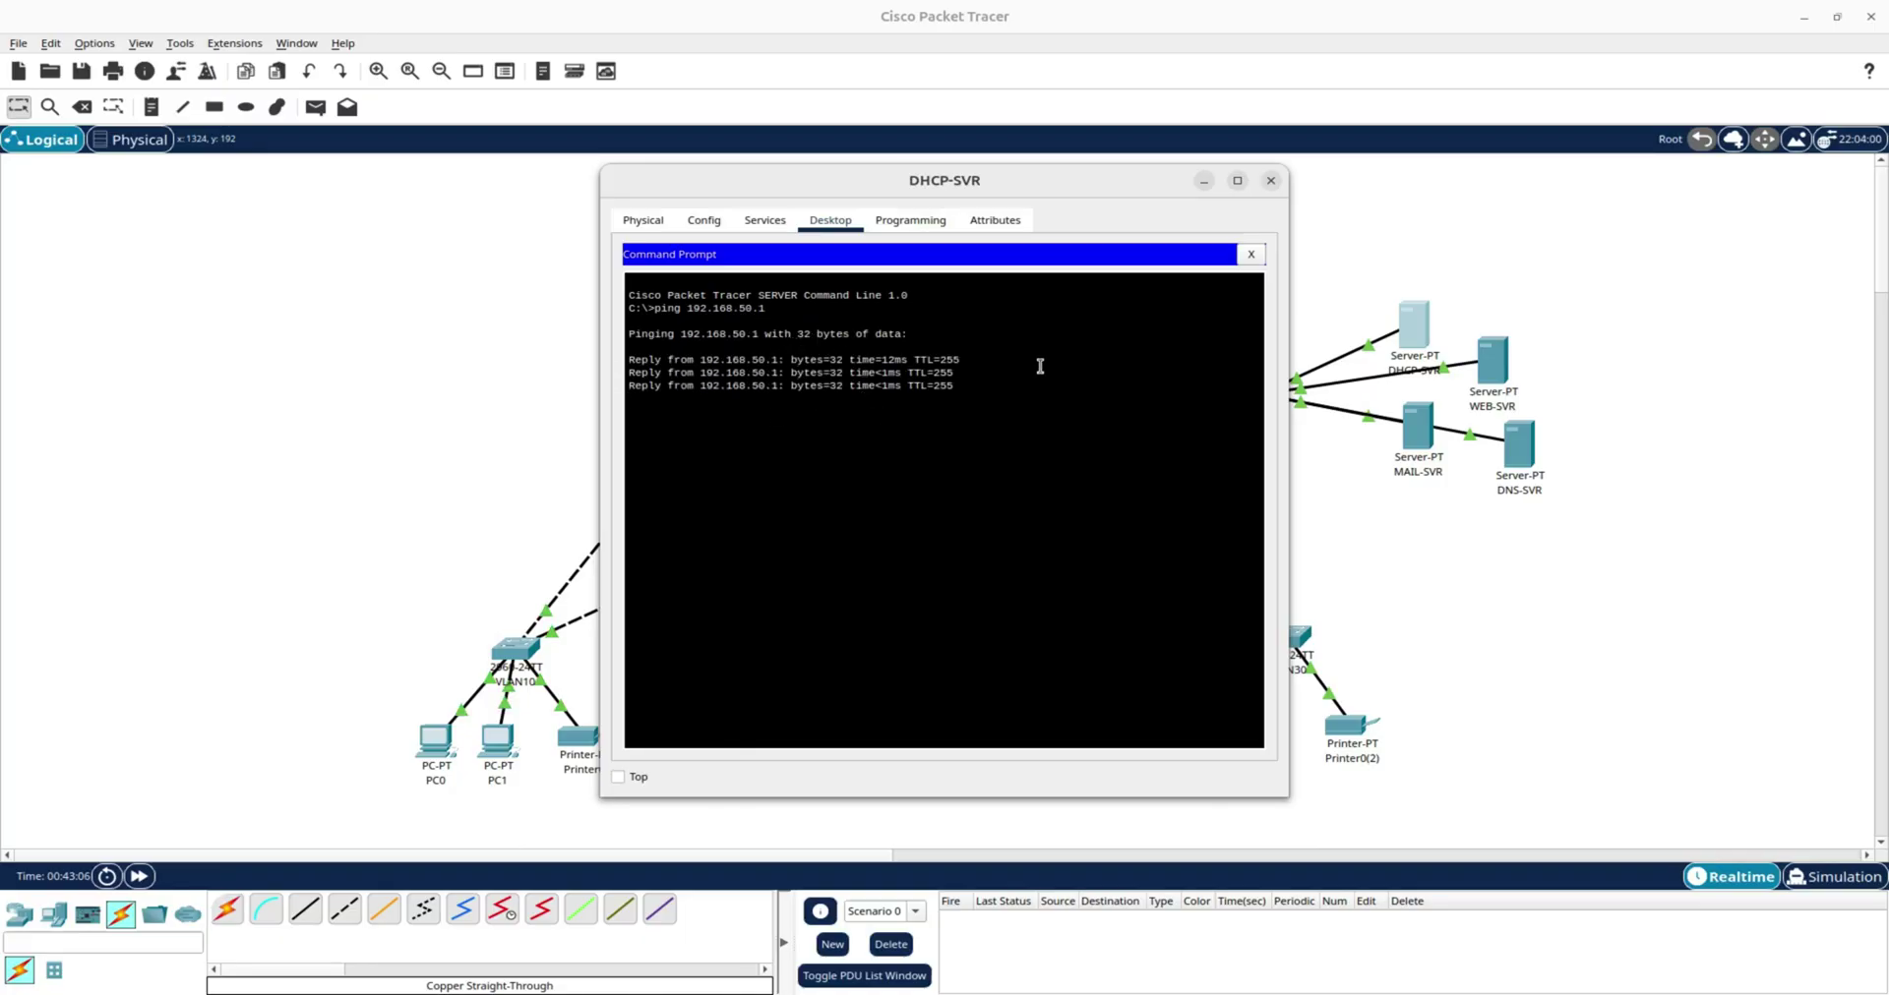
click(1270, 181)
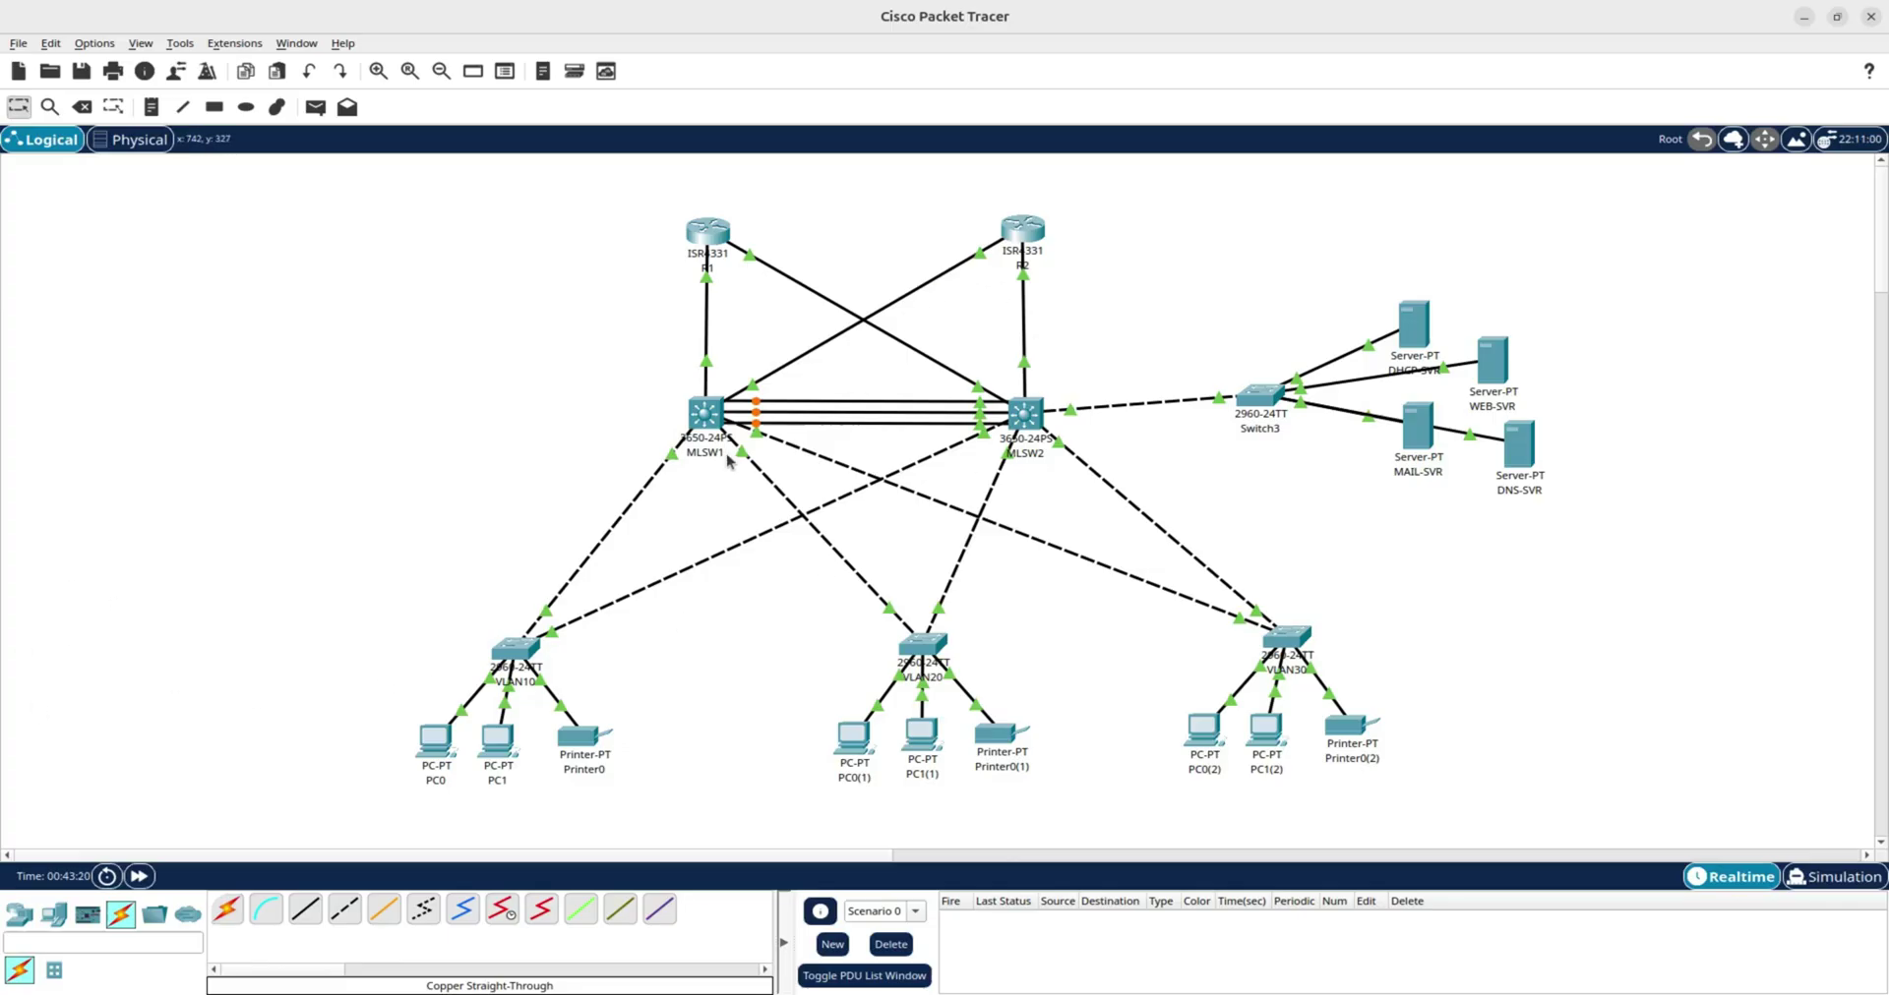
Leave interface configuration on MLSW1 and start OSPF process 10 with router ospf 10.
click(721, 421)
click(736, 702)
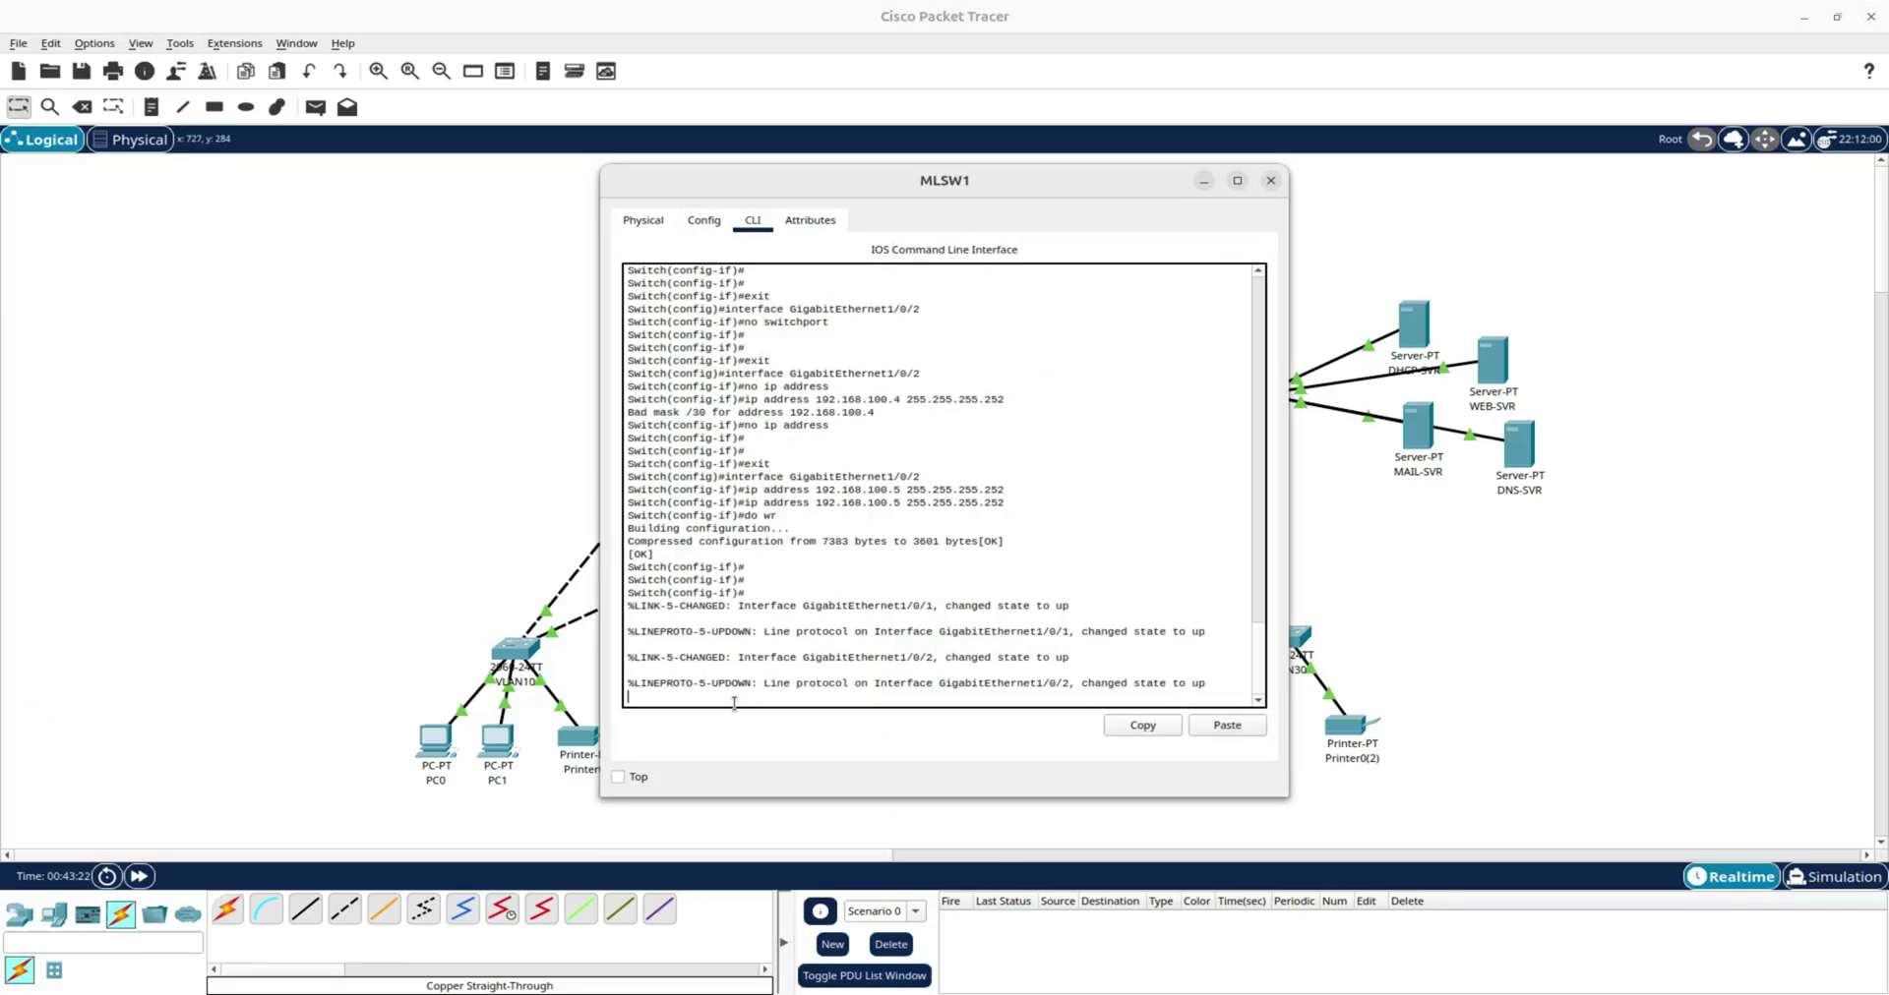
key(Return)
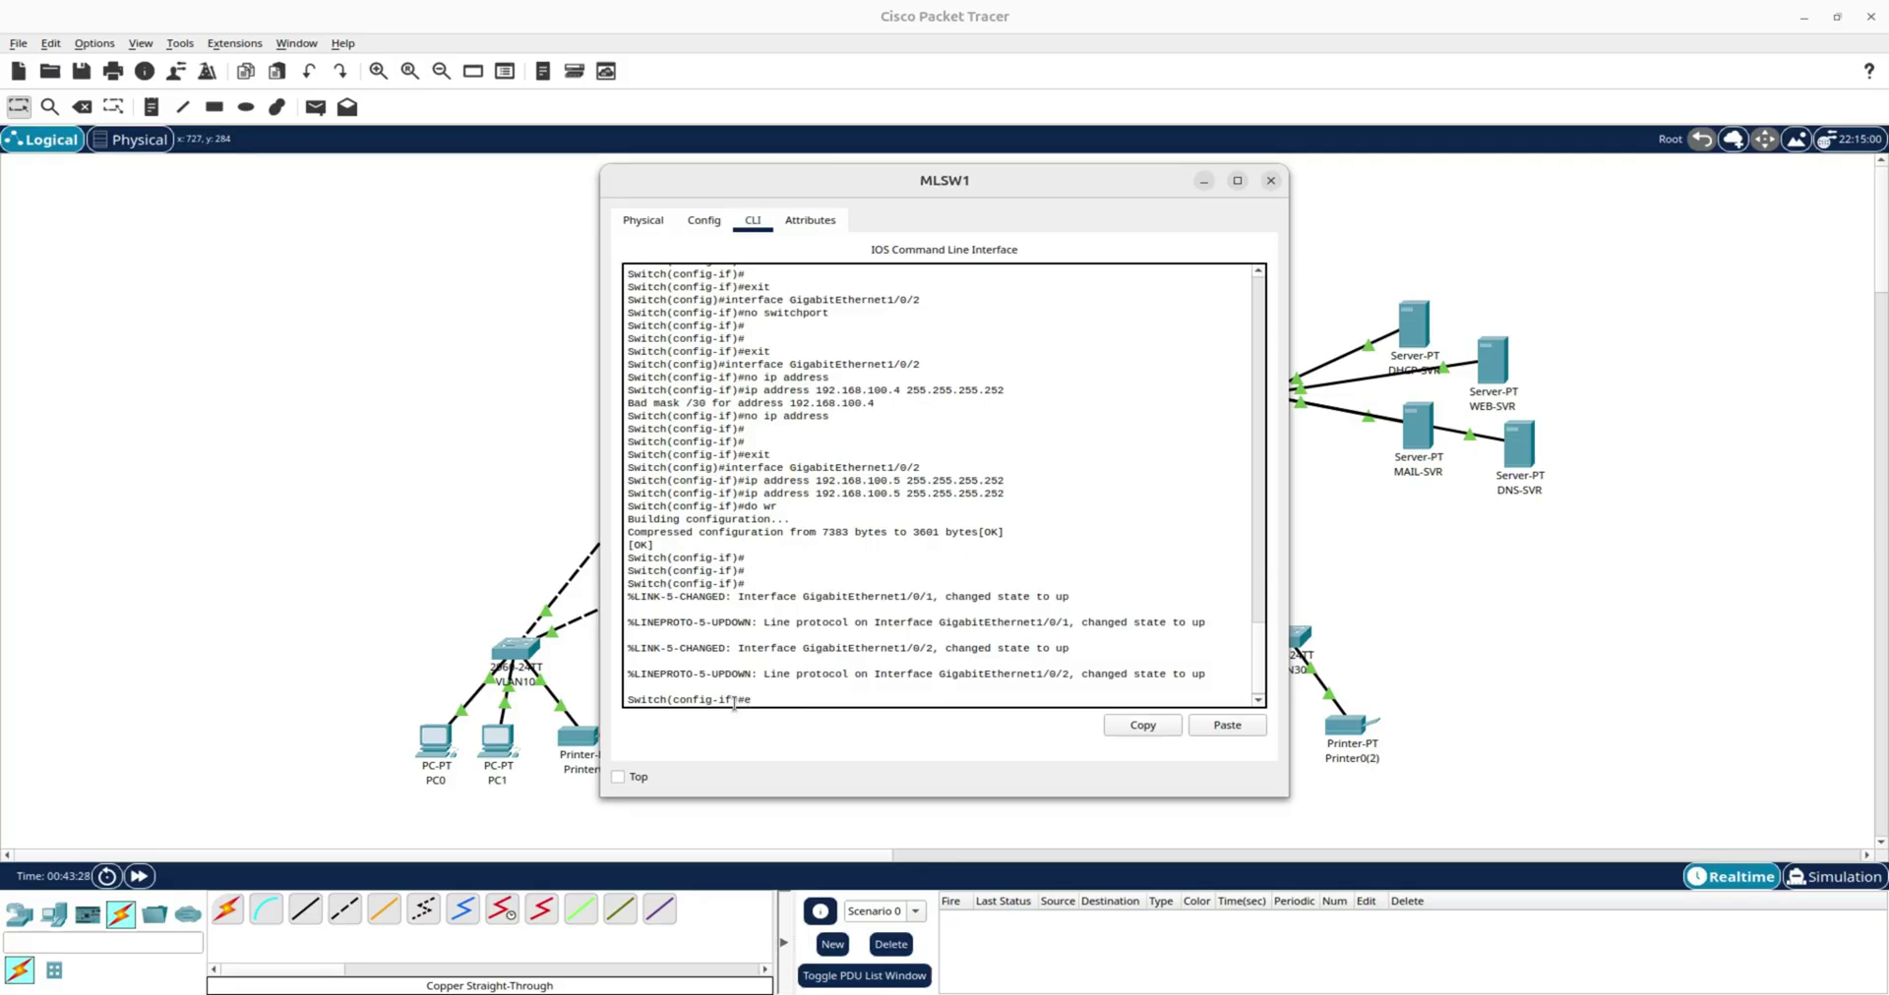
text(xit)
key(Return)
key(Return)
text(router)
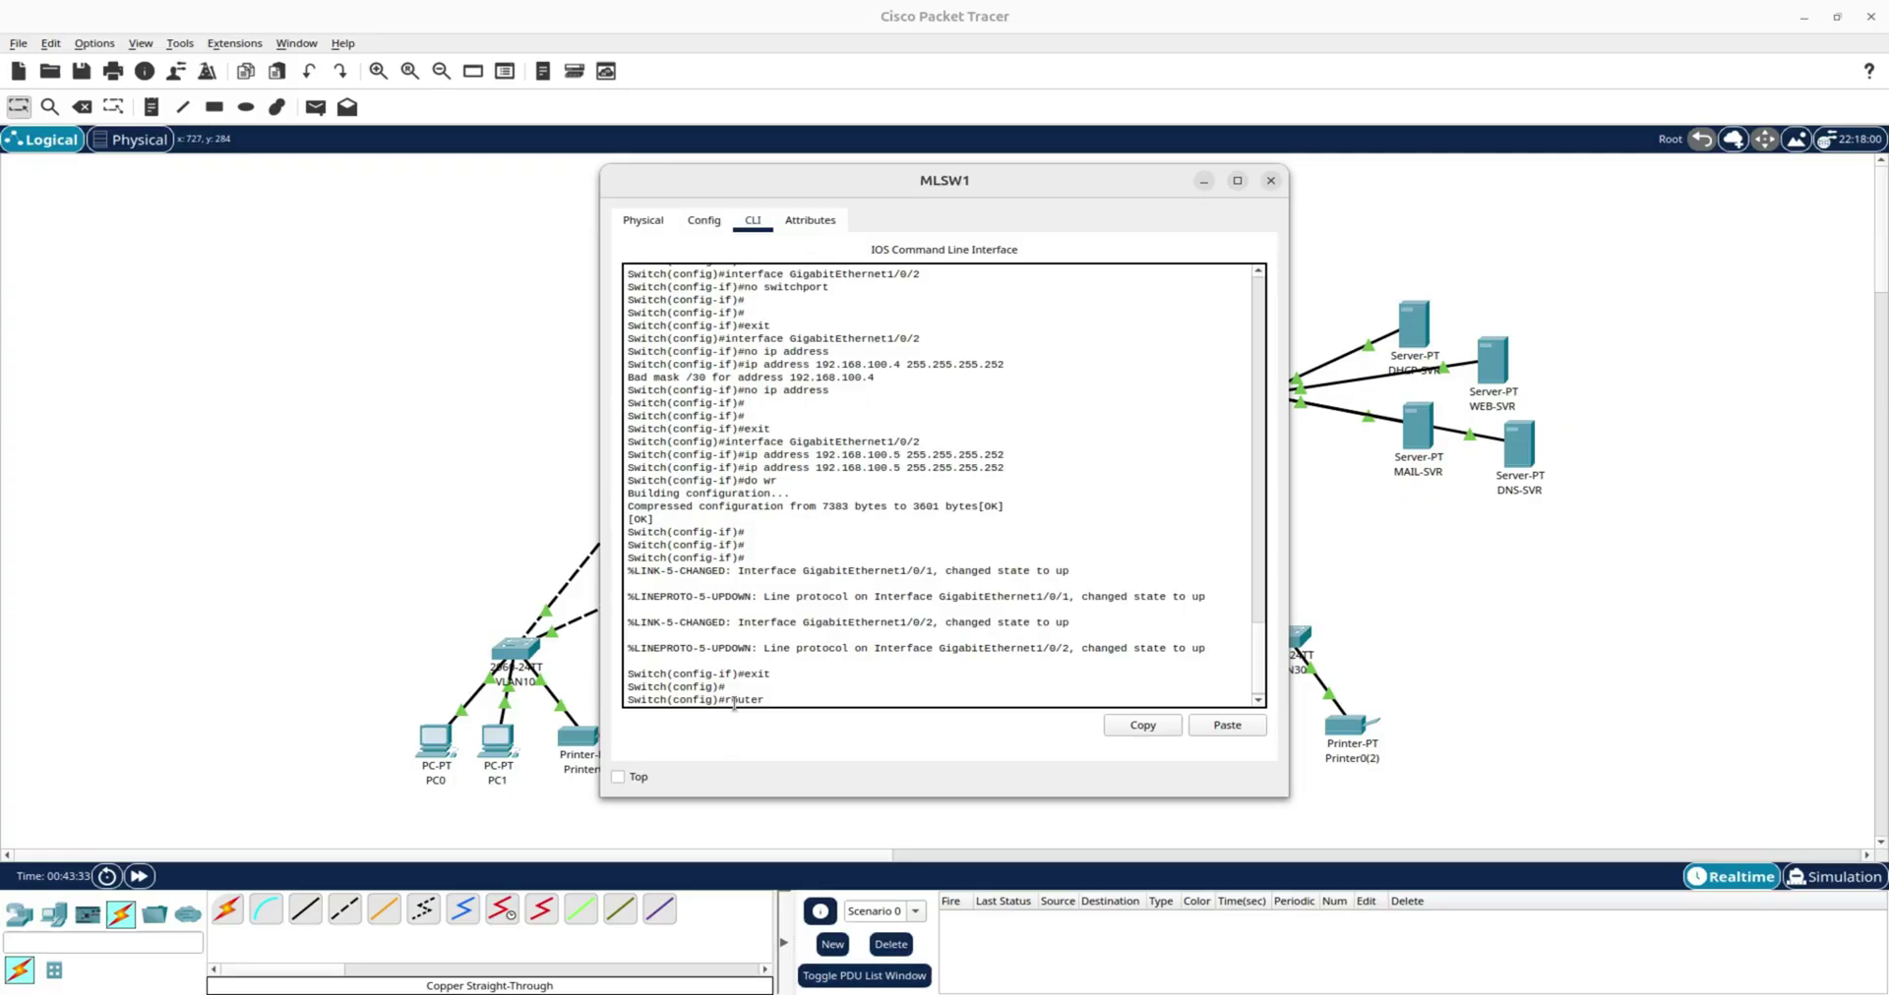
text( ospf 10)
key(Return)
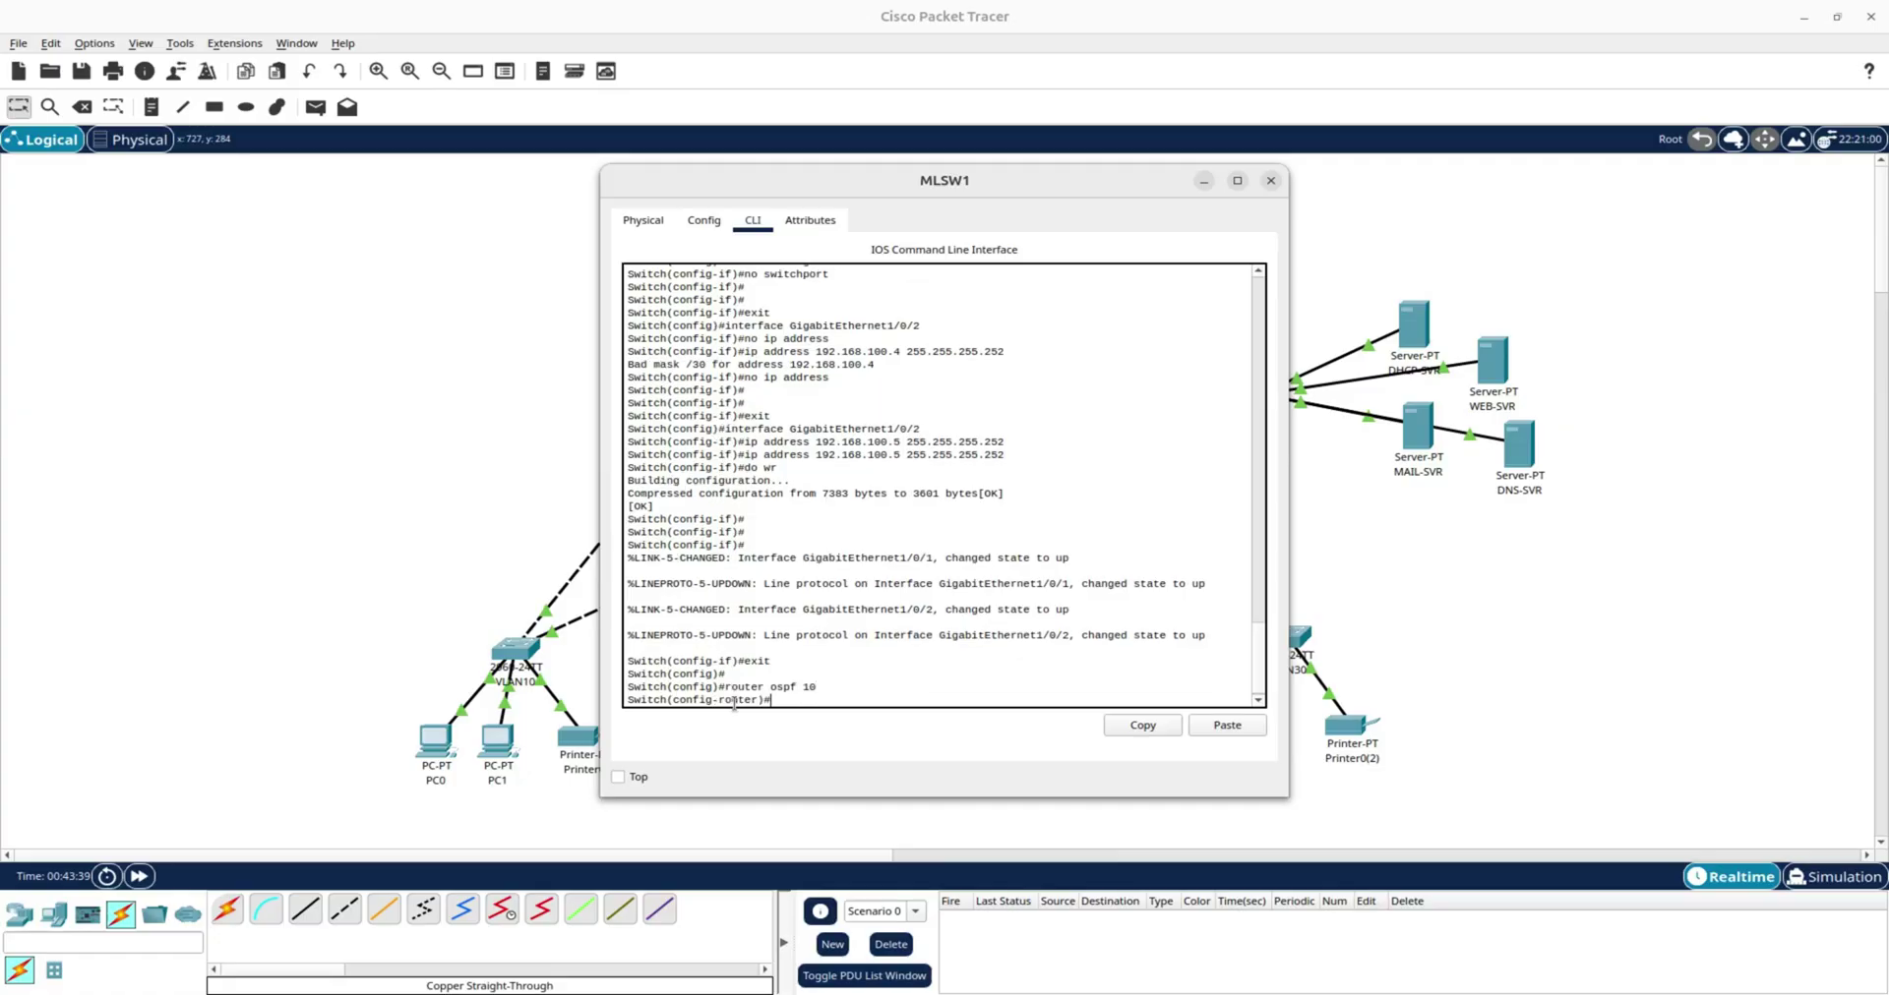
Advertise network 192.168.0.0 with wildcard mask 0.0.255.255 in area 0 under MLSW1's OSPF process.
text(route)
key(BackSpace)
key(BackSpace)
key(BackSpace)
key(BackSpace)
key(BackSpace)
key(BackSpace)
text(ert)
text(t)
text(work 192)
text(.16)
text(8)
text(.0.0.0)
key(BackSpace)
key(BackSpace)
text(0.0.0)
text(255)
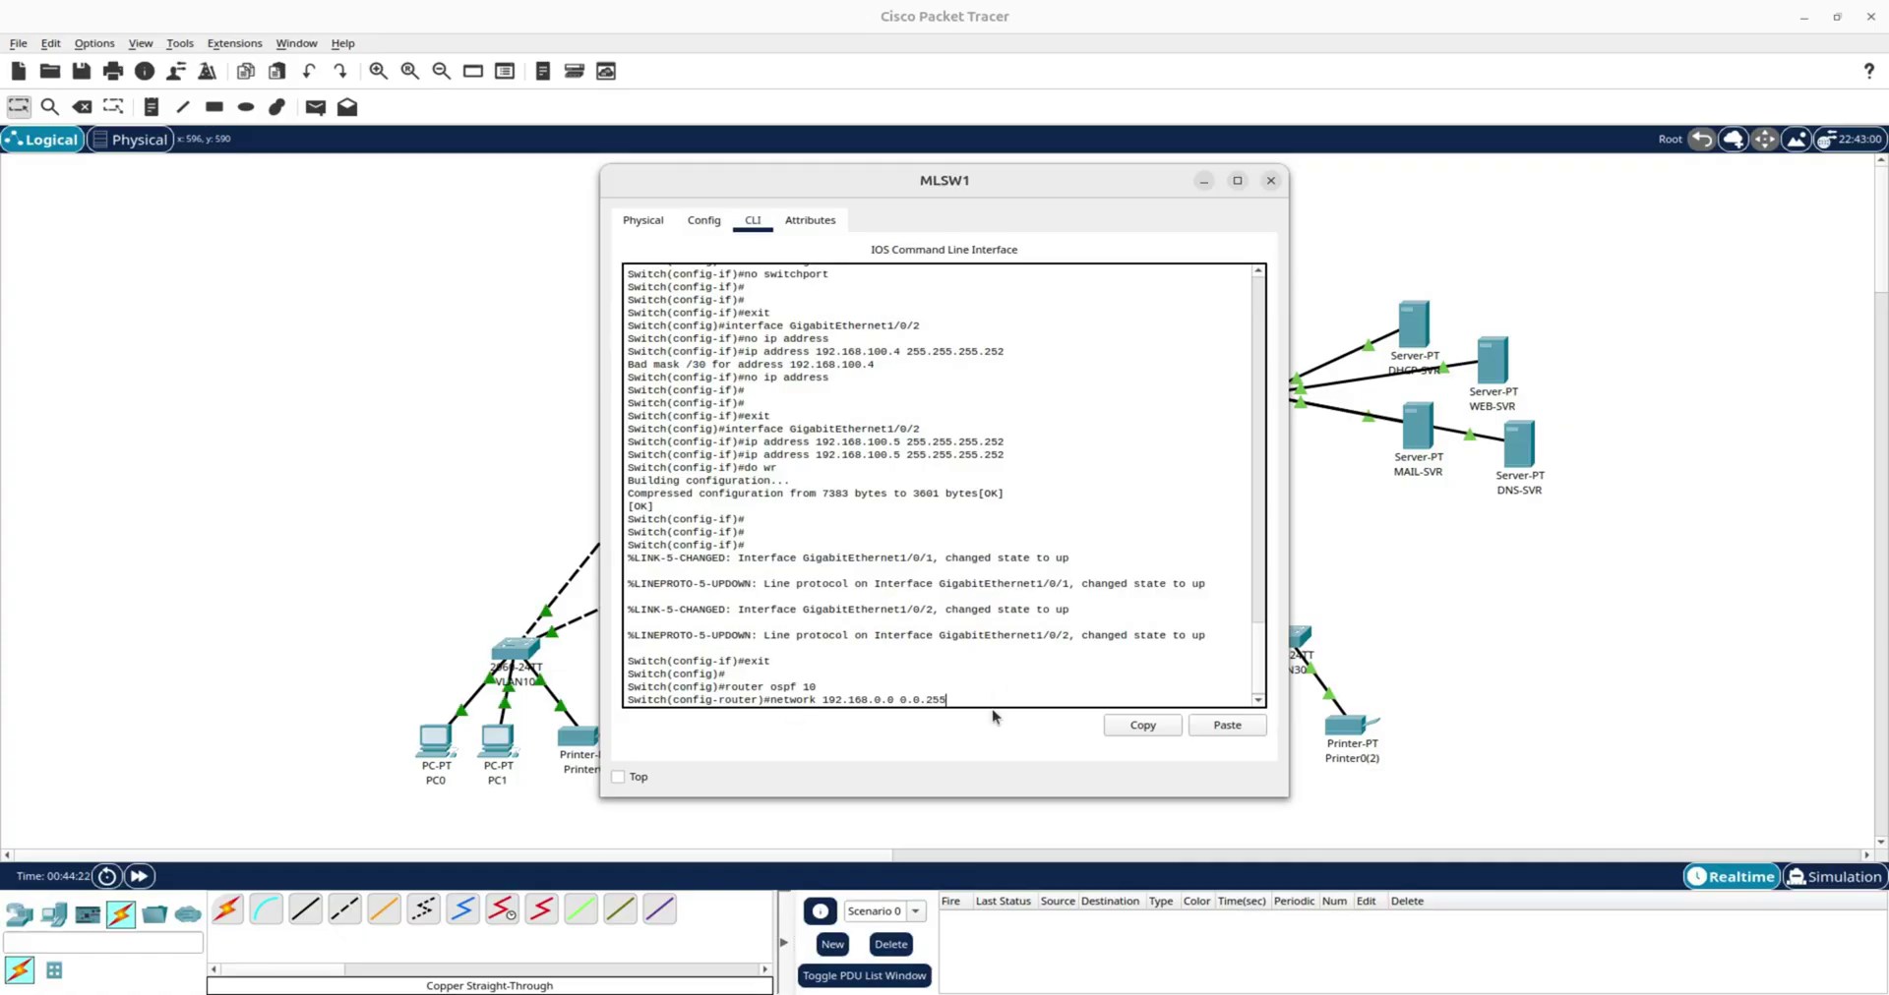
text(.255 area 0)
key(Return)
key(Return)
key(Return)
Save MLSW1's OSPF configuration with do wr and close the switch's window.
text(do)
key(Return)
key(Return)
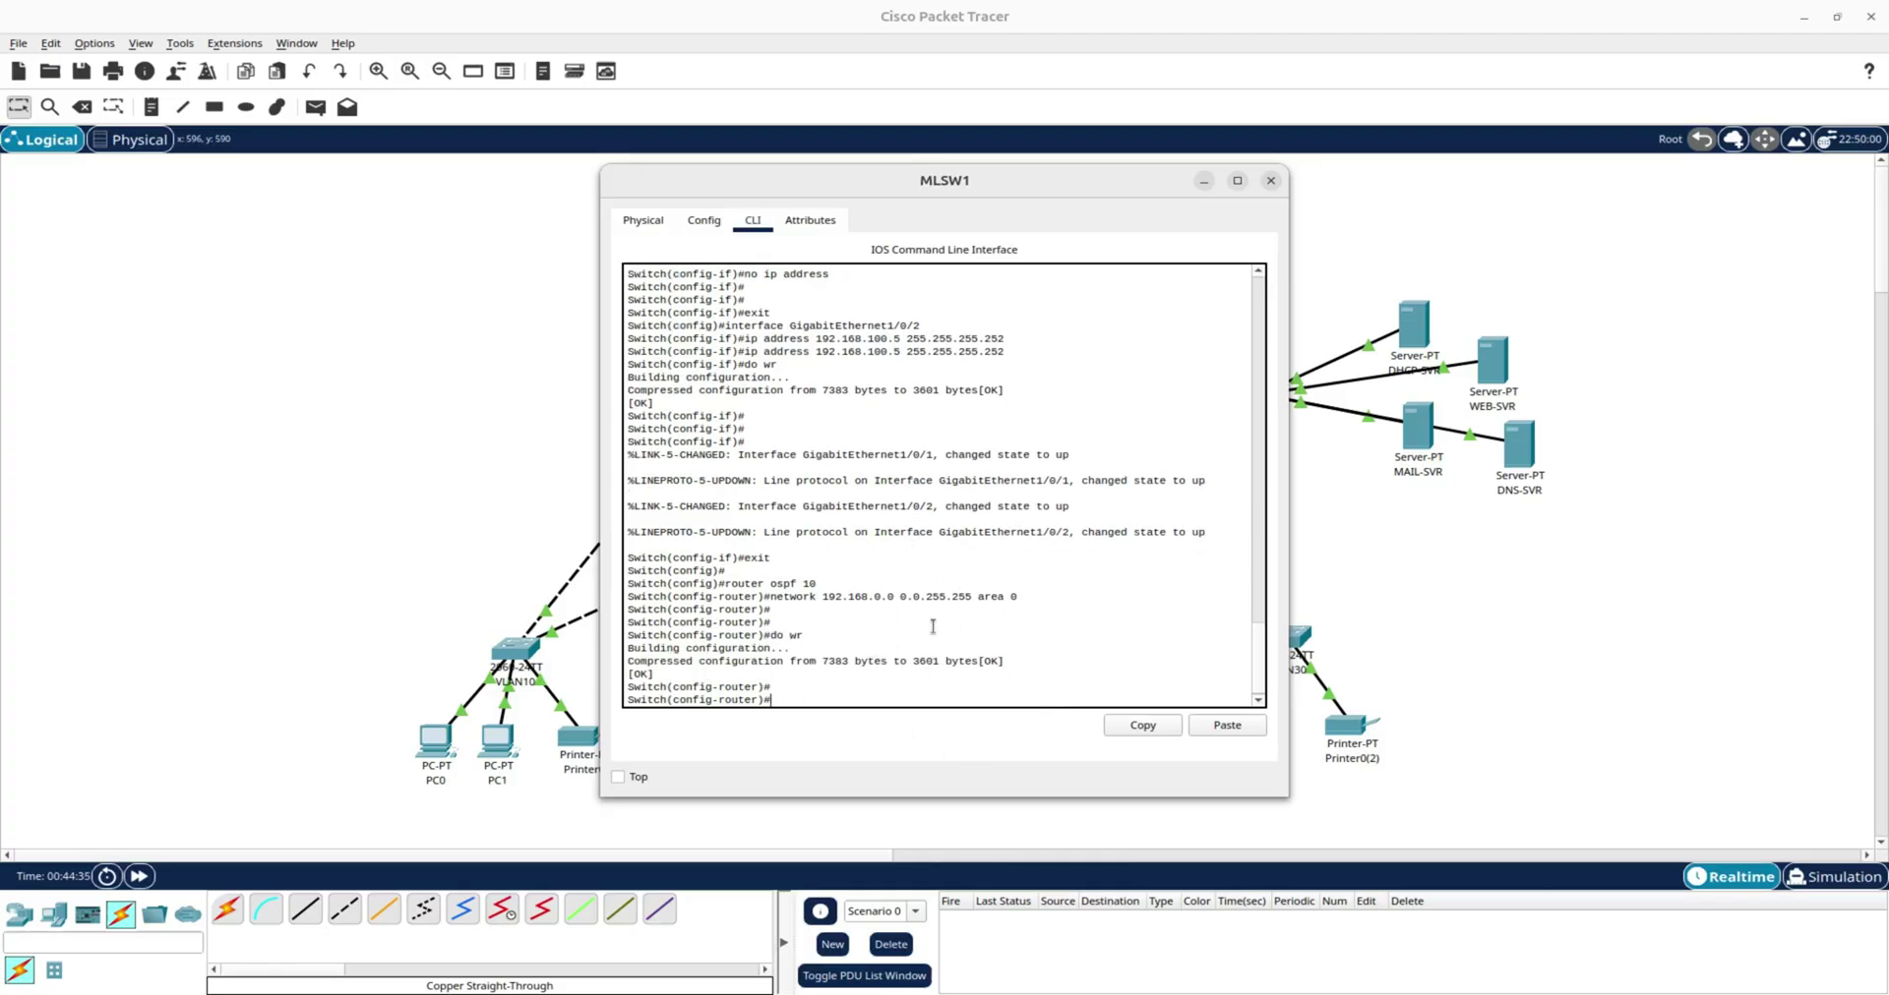
click(1271, 180)
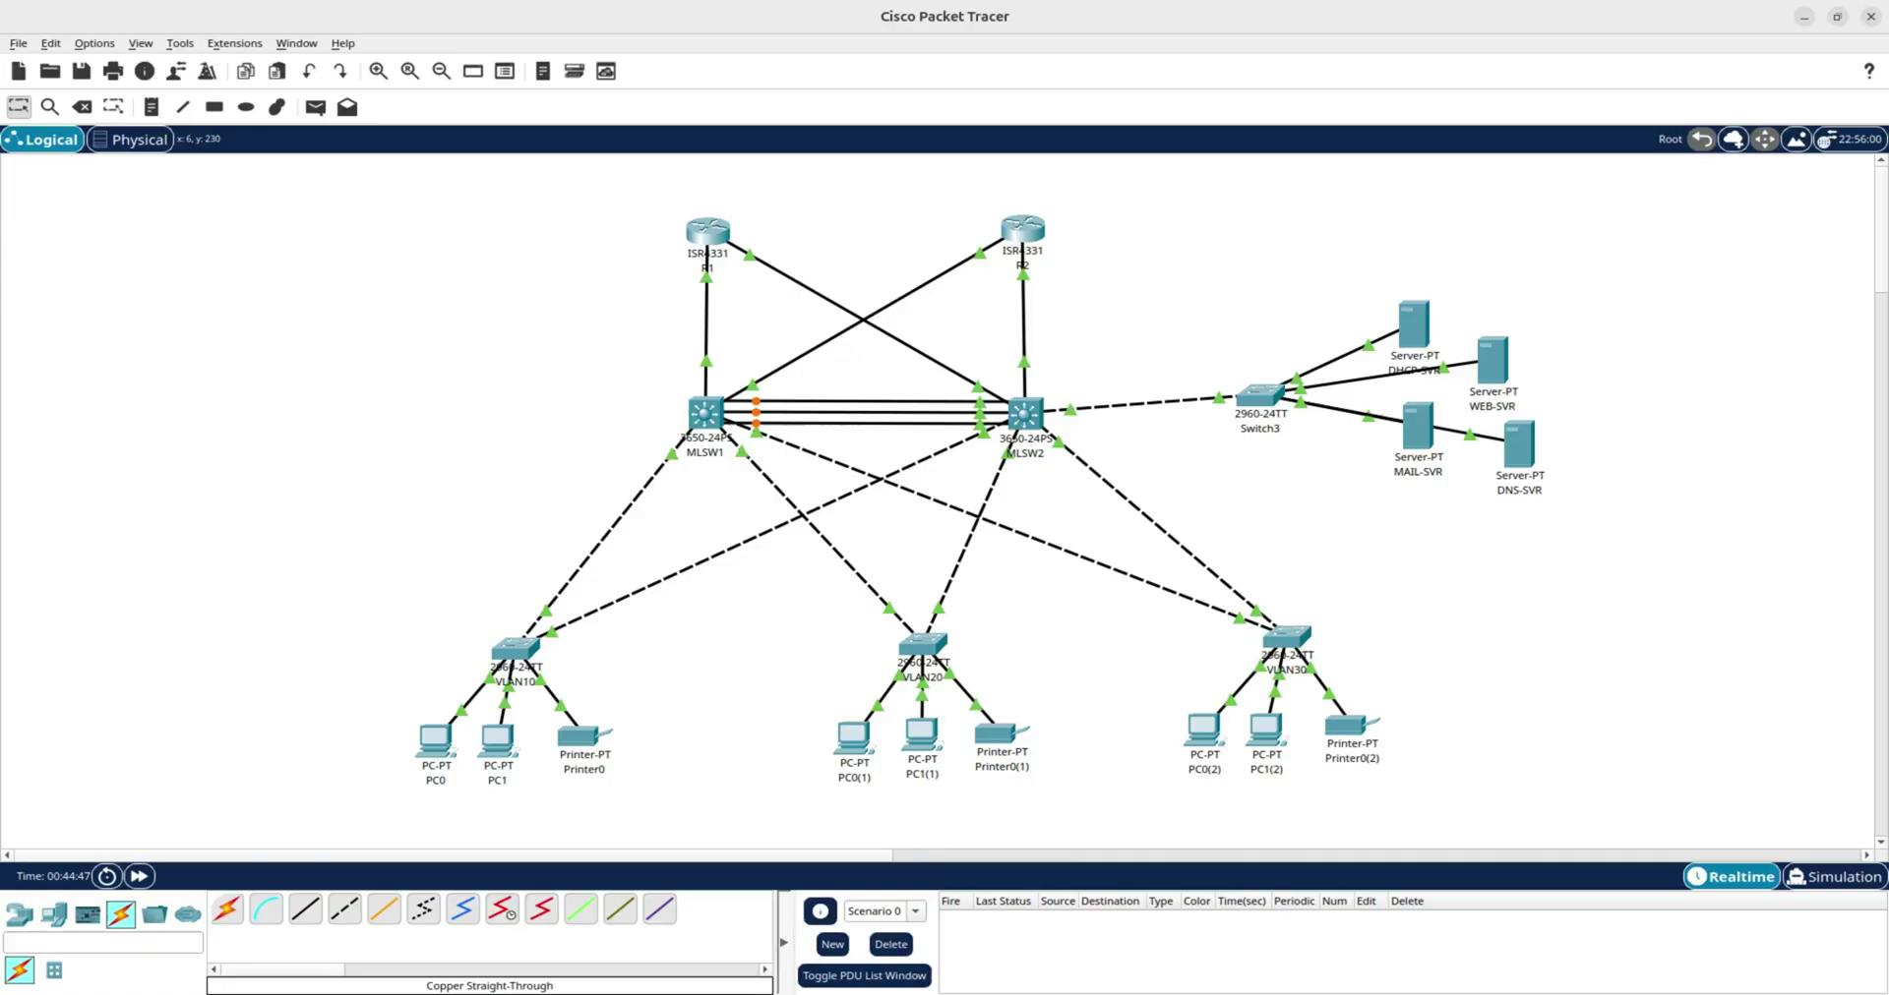
Switch to the text editor and clear the old VLAN interface and standby commands from the draft.
key(alt+Tab)
drag(1295, 481, 943, 180)
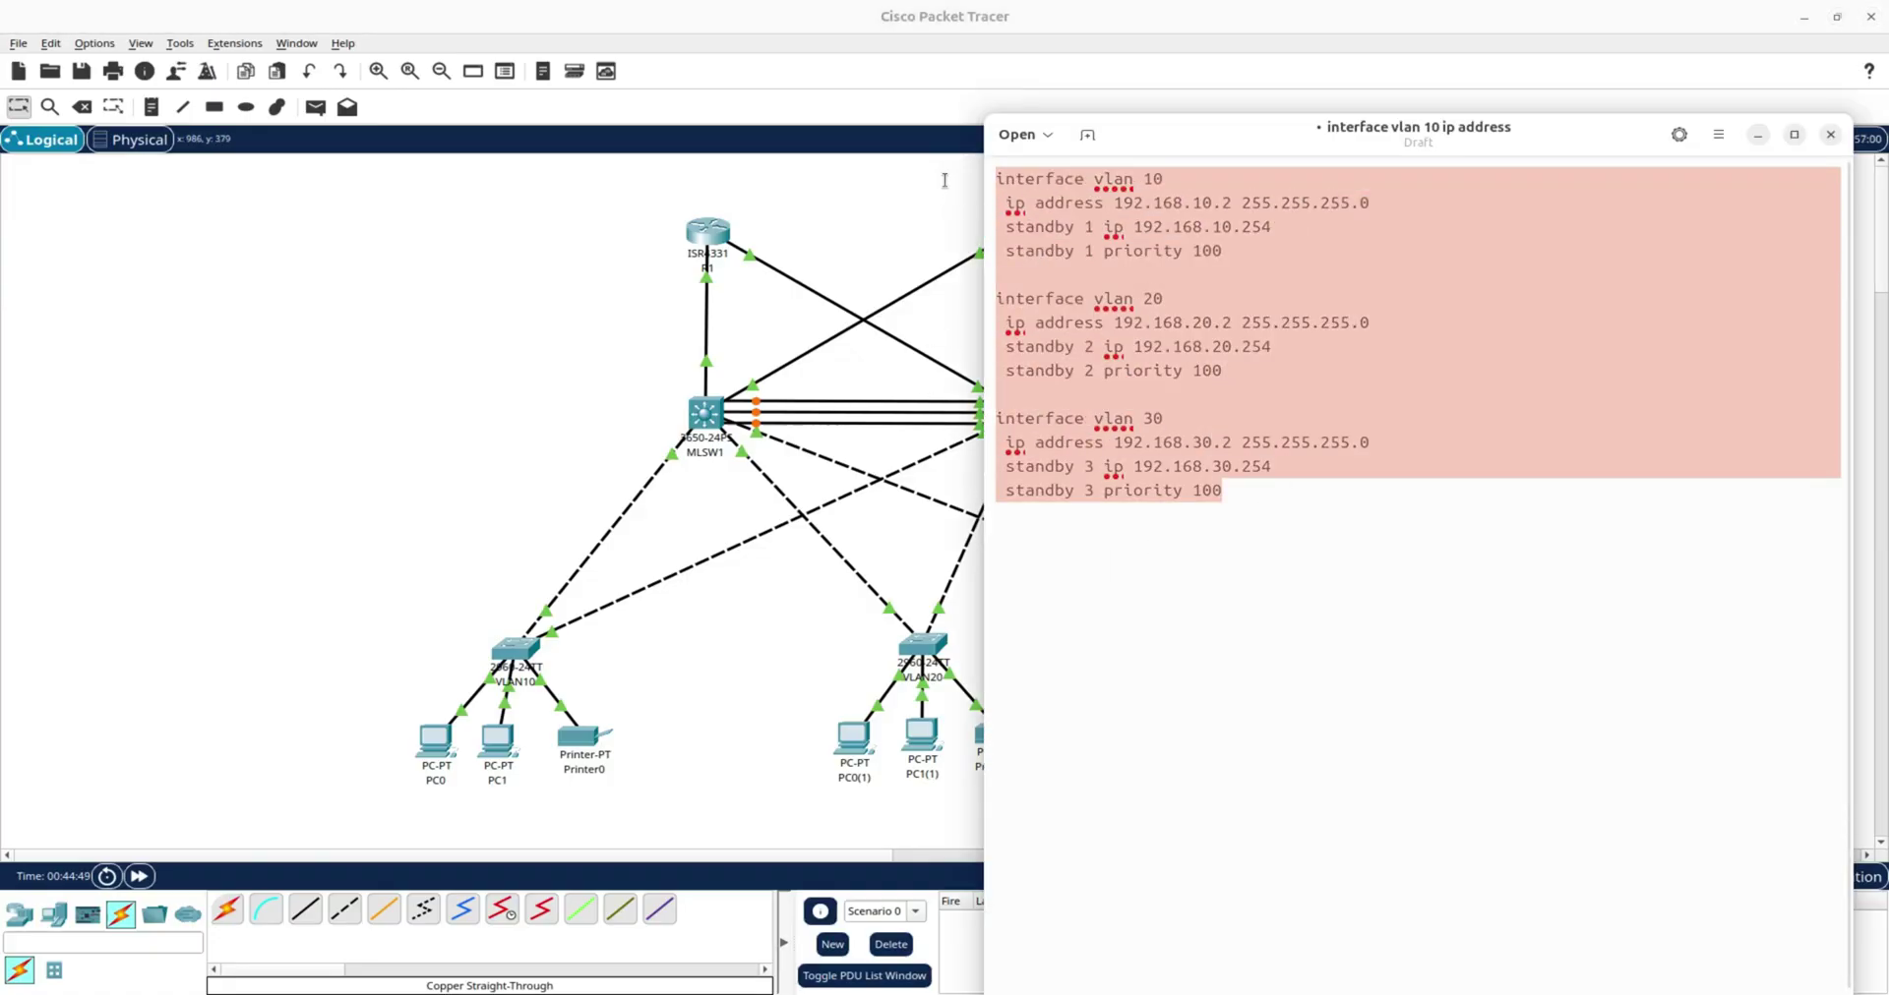
key(ctrl+x)
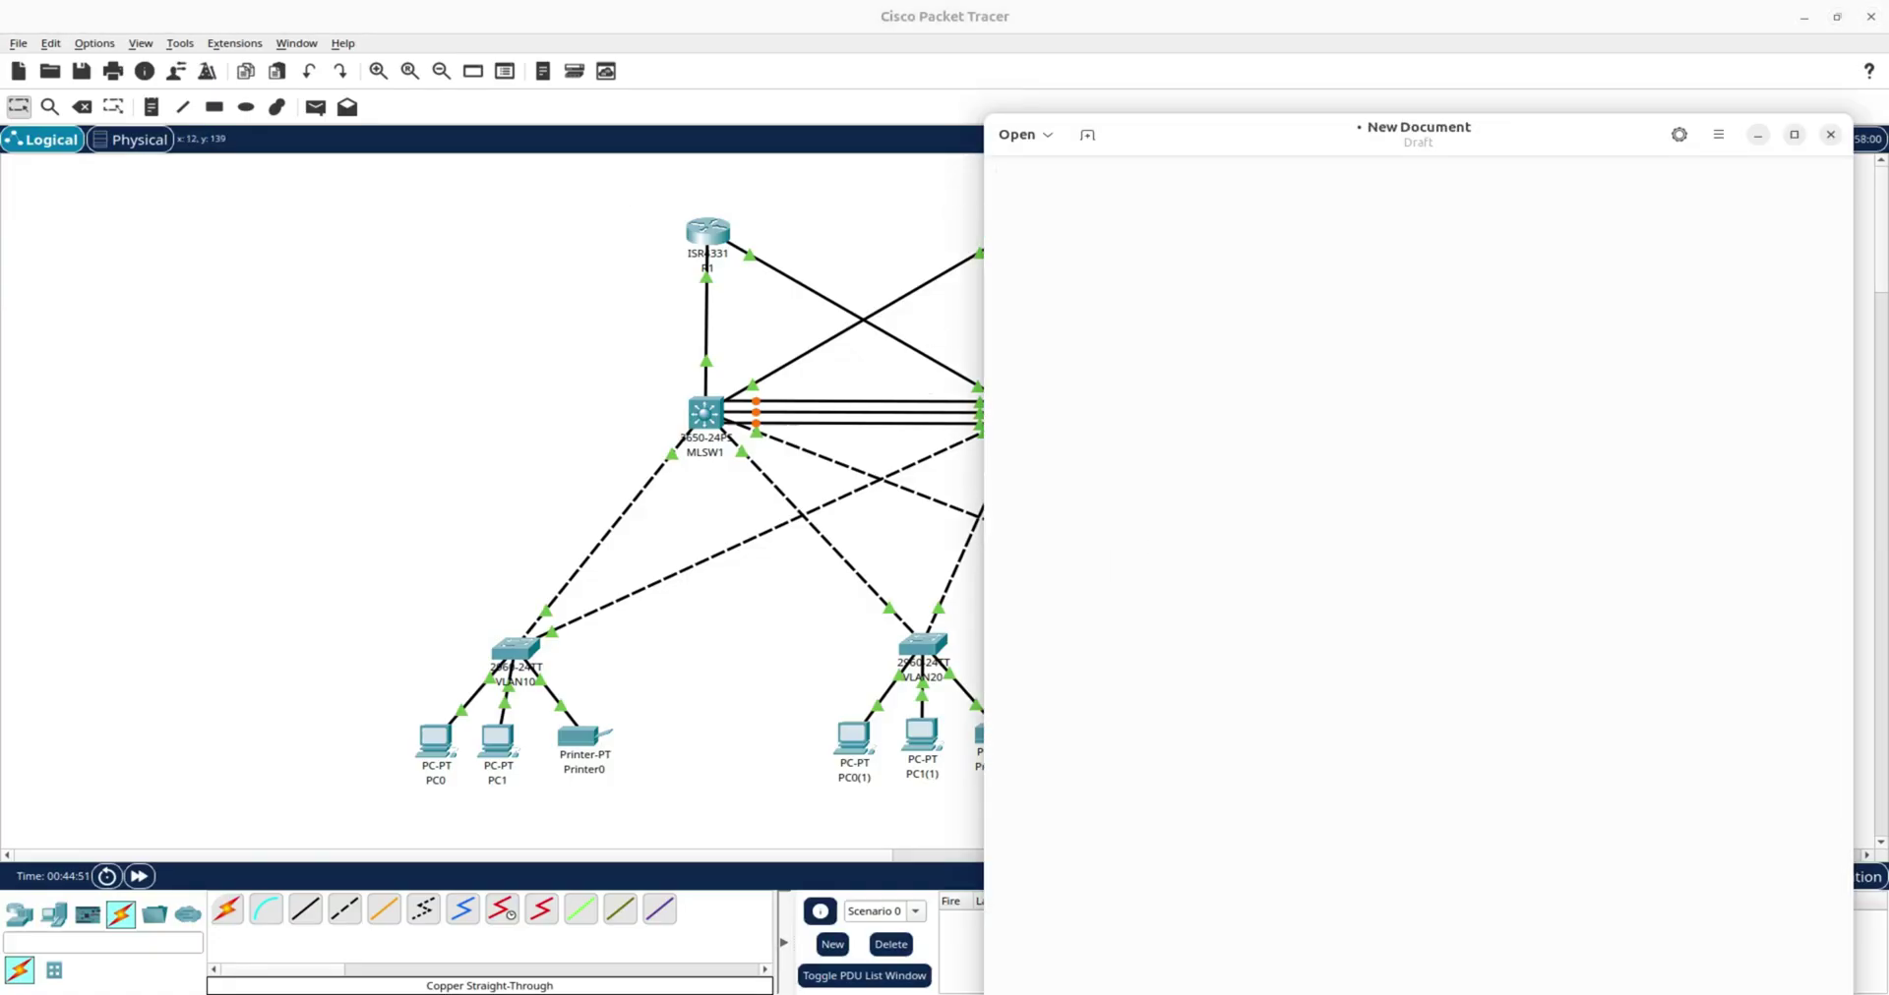
key(alt+Tab)
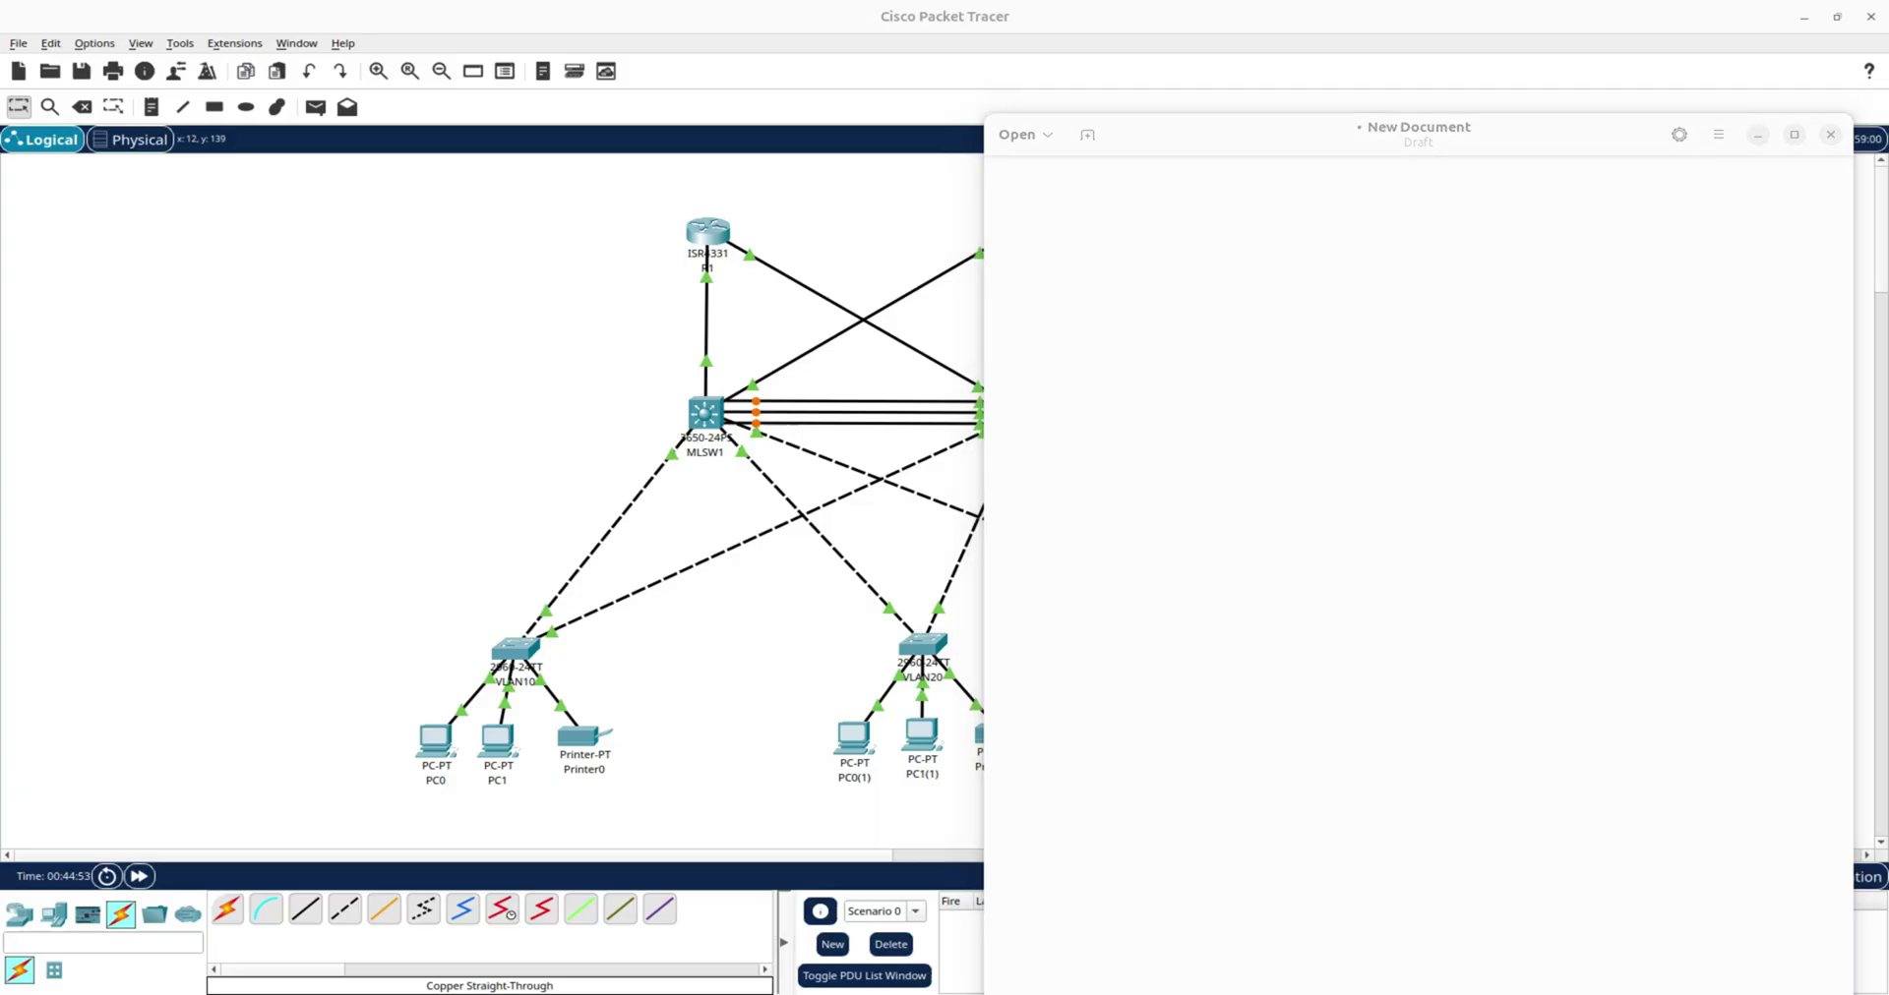
Put router ospf 10 and network 192.168.0.0 0.0.255.255 area 0 in the draft, copy both lines and return to Packet Tracer.
click(1013, 223)
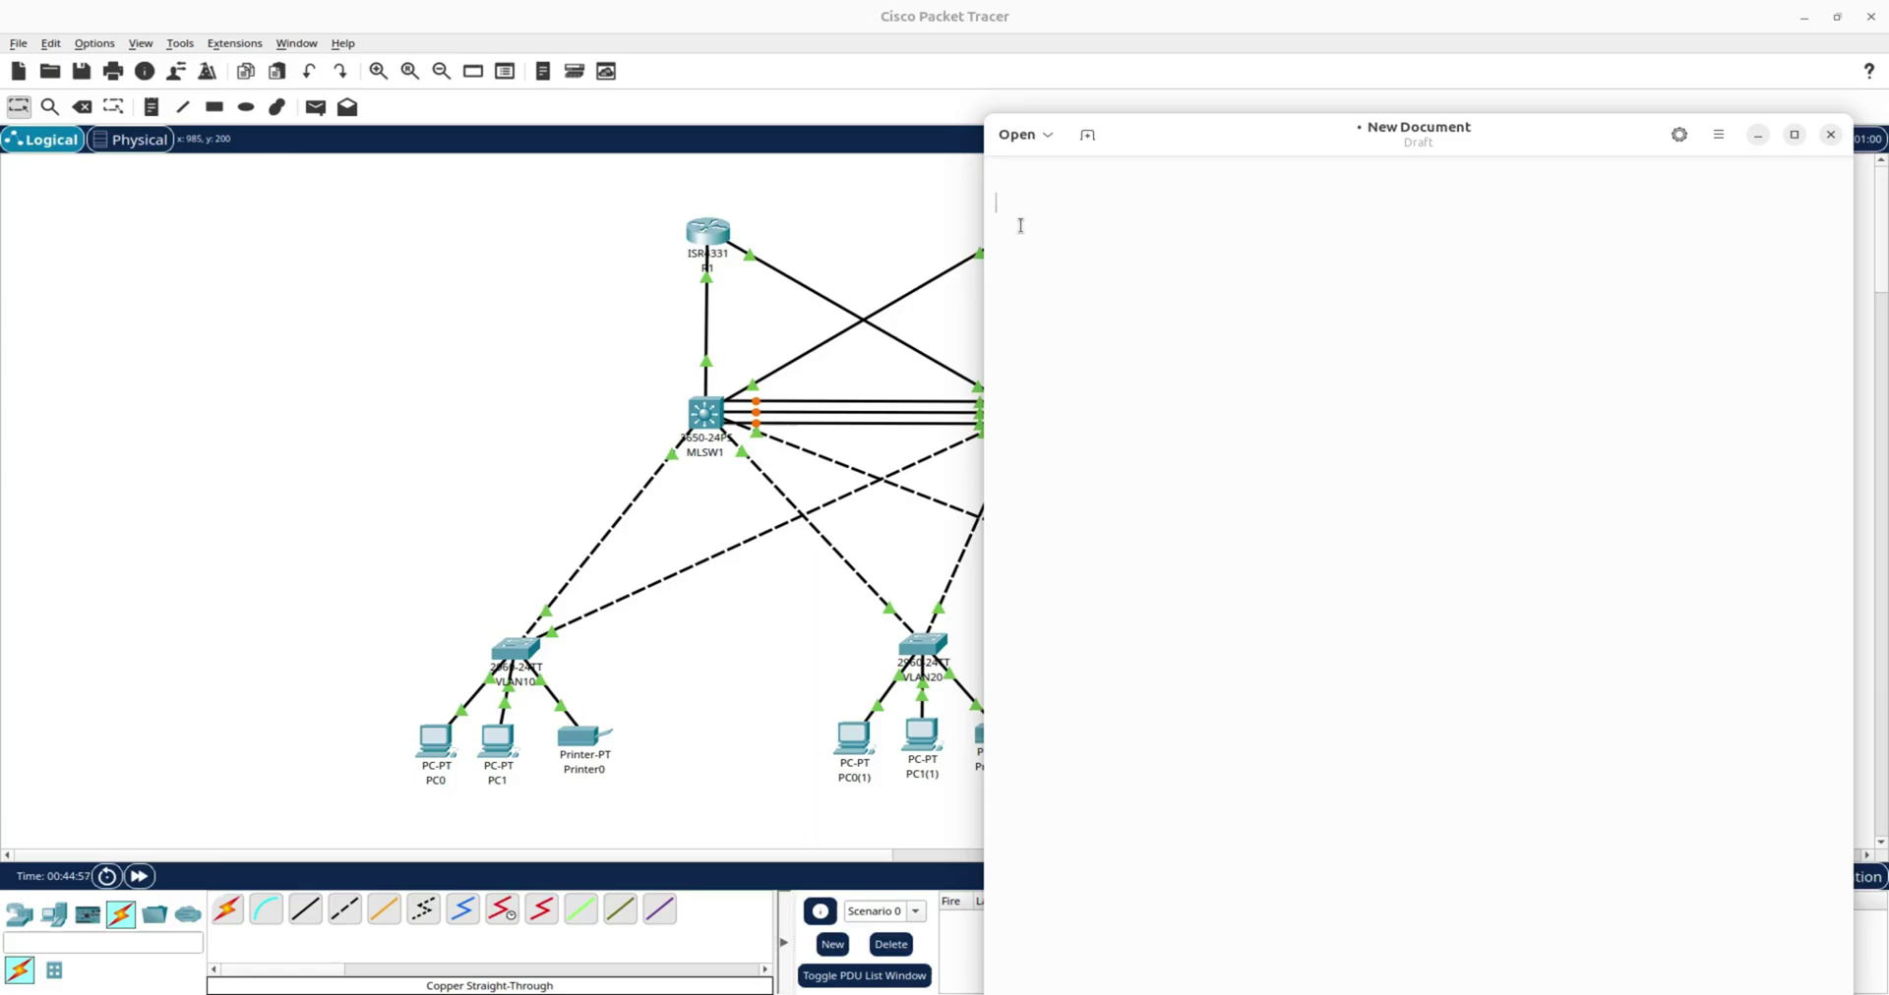
key(ctrl+v)
click(1136, 206)
text(0)
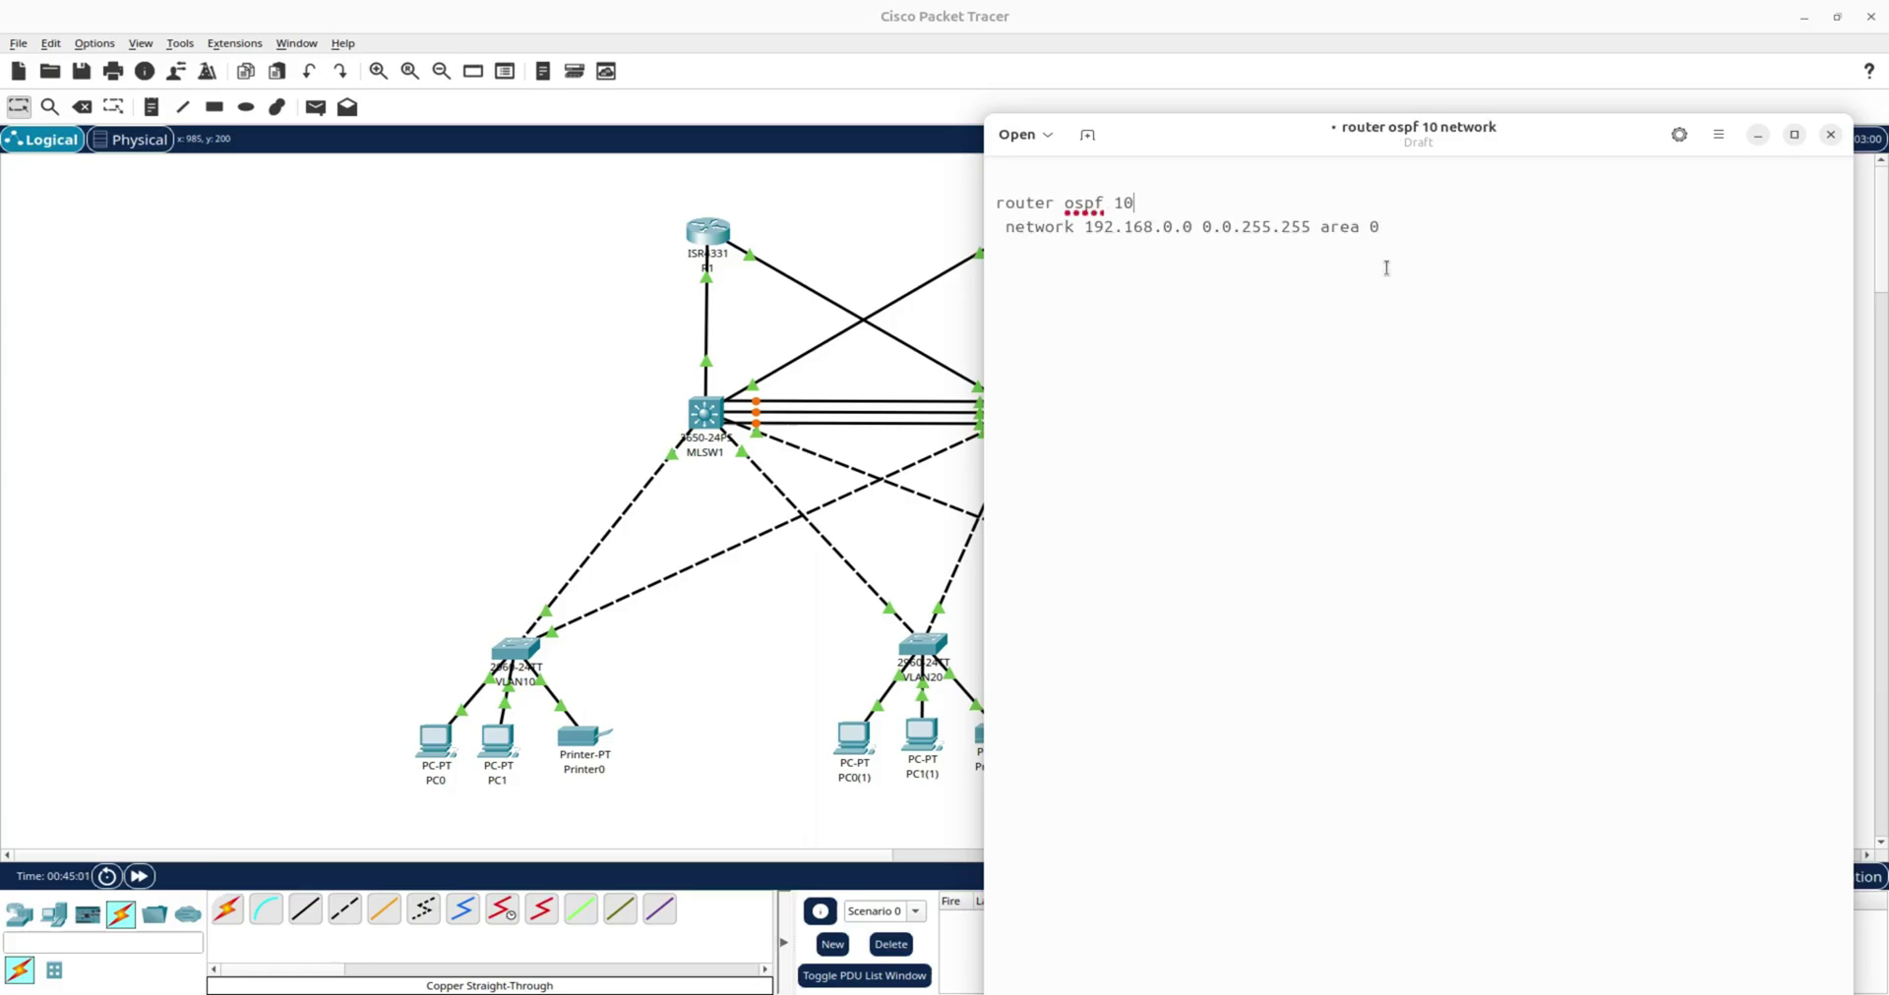
drag(1387, 236, 992, 190)
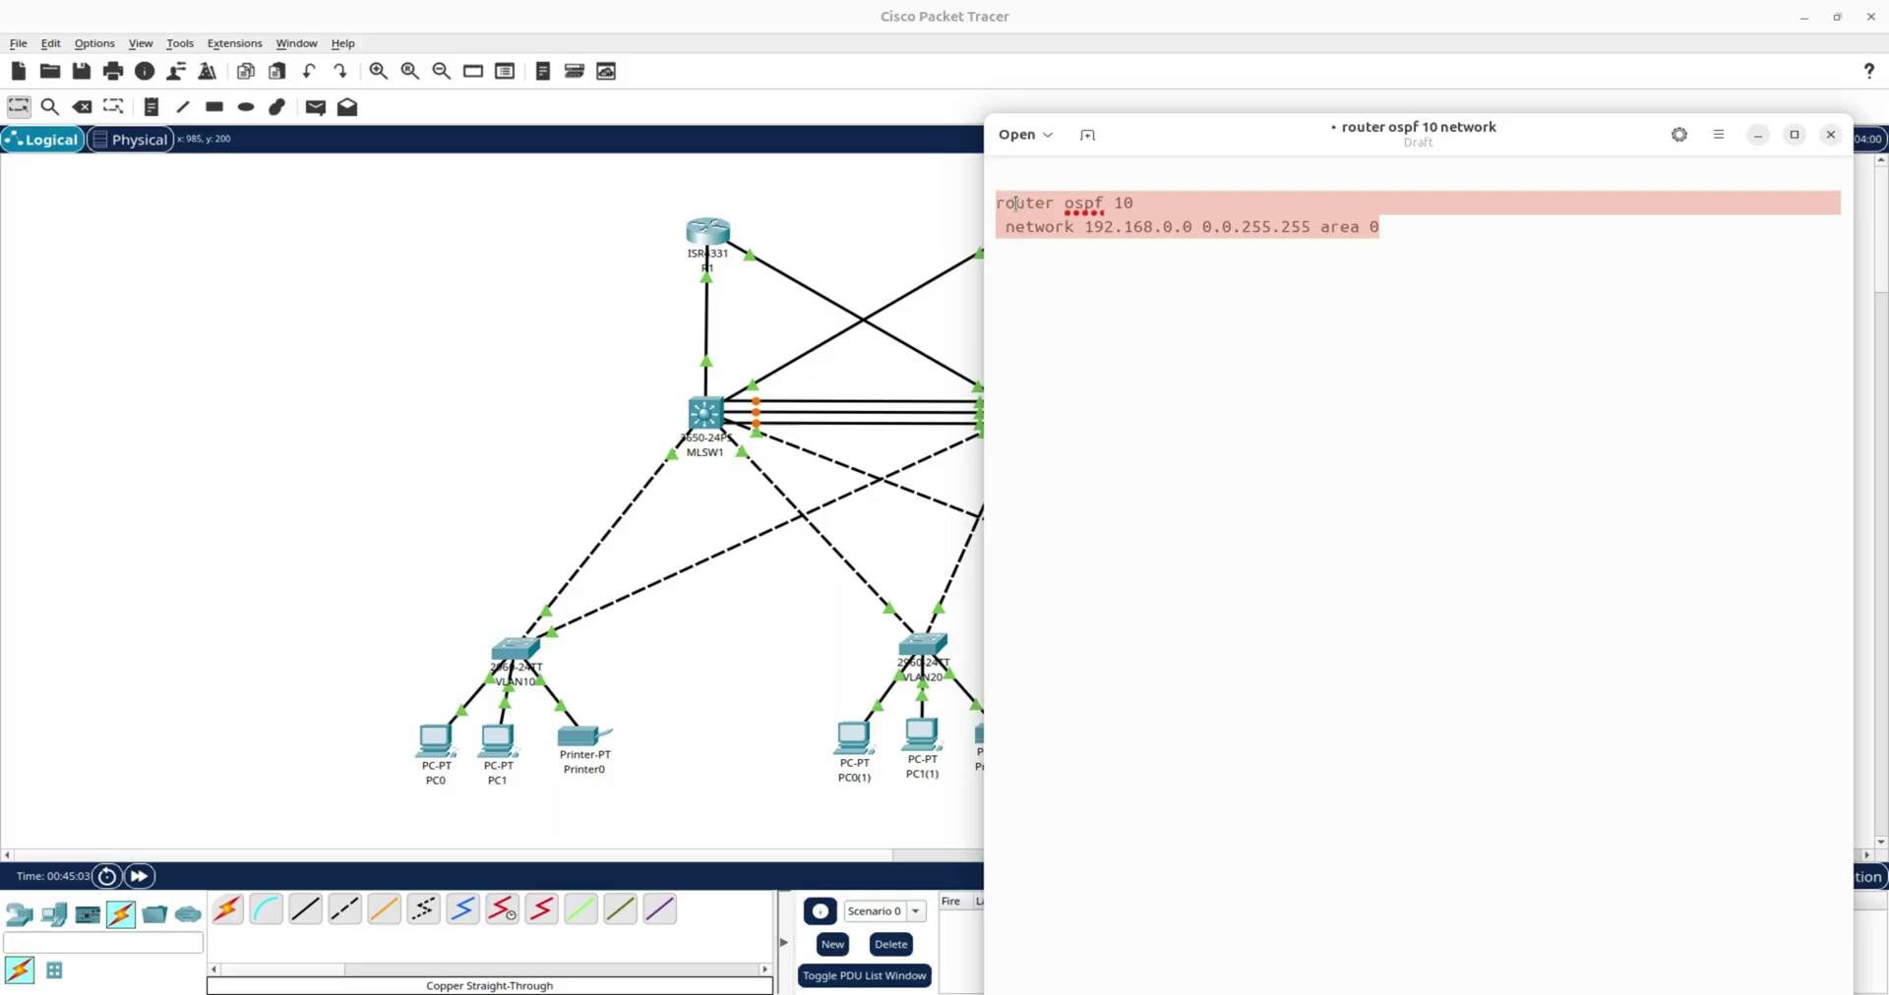
click(456, 310)
Leave interface configuration on MLSW2 and paste the commands enabling OSPF 10 for 192.168.0.0 0.0.255.255 in area 0.
click(1030, 418)
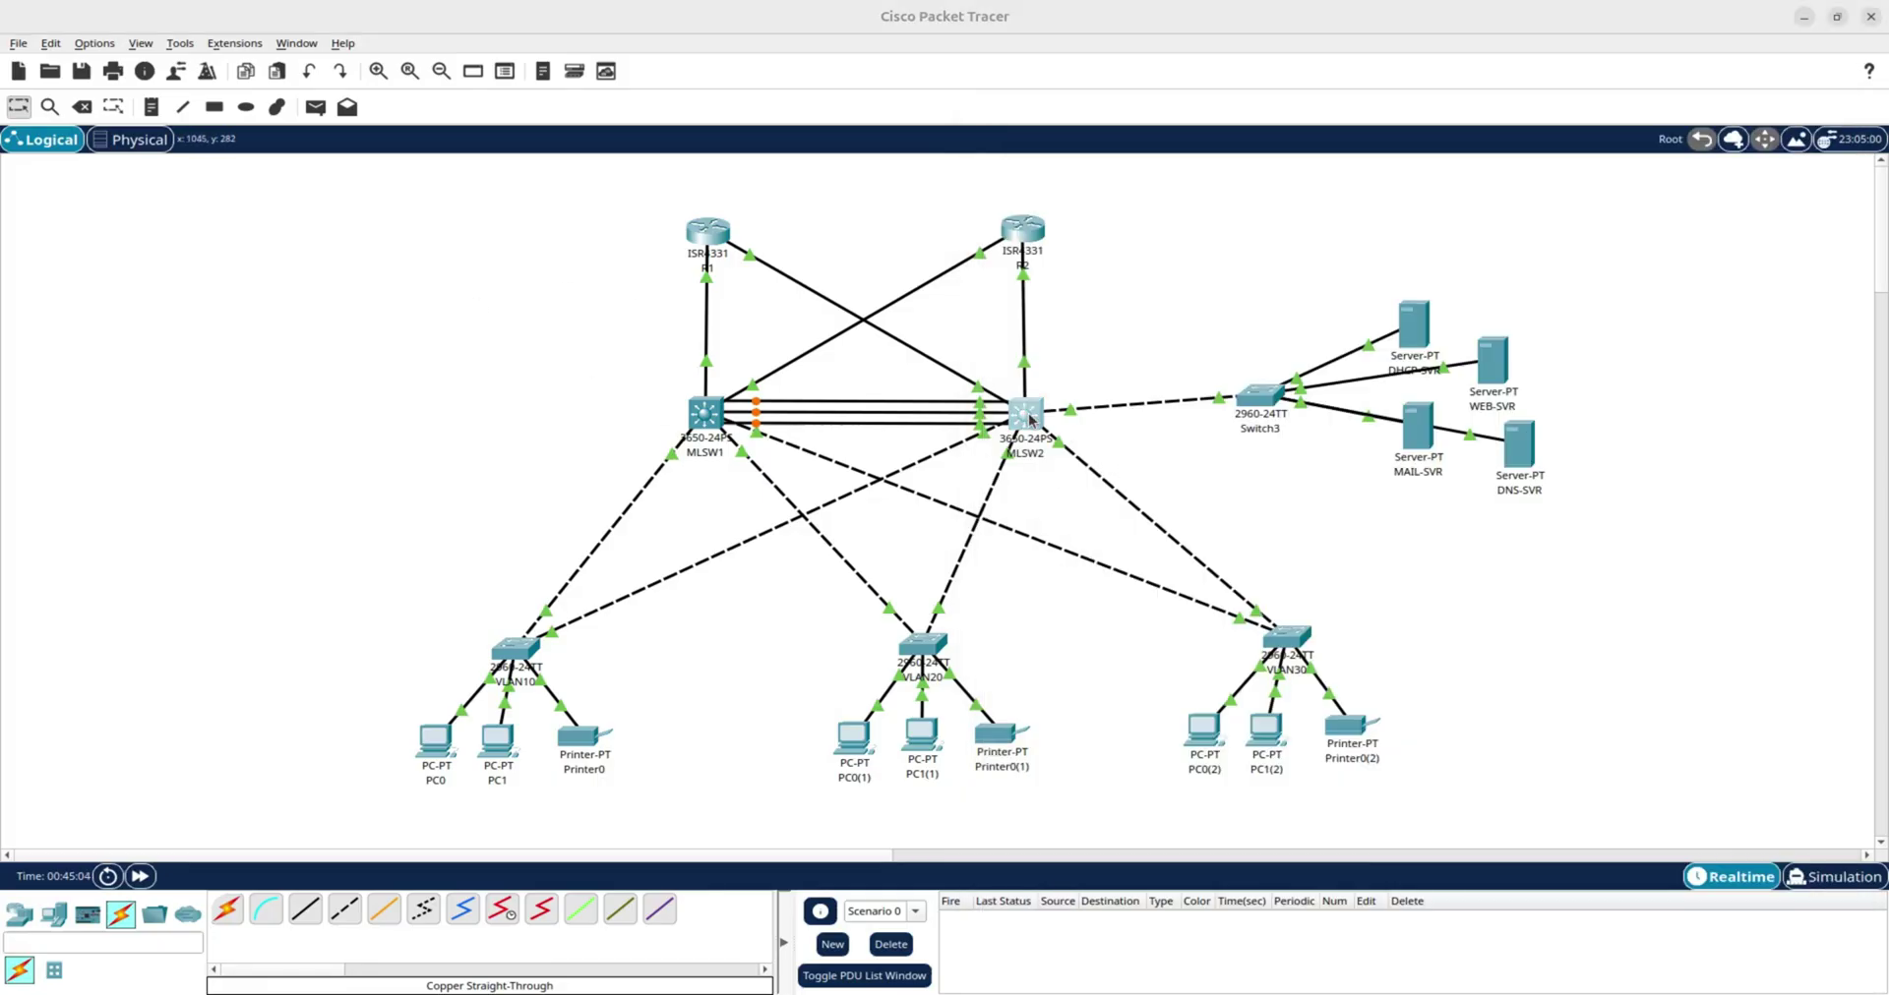
click(762, 691)
text(ex)
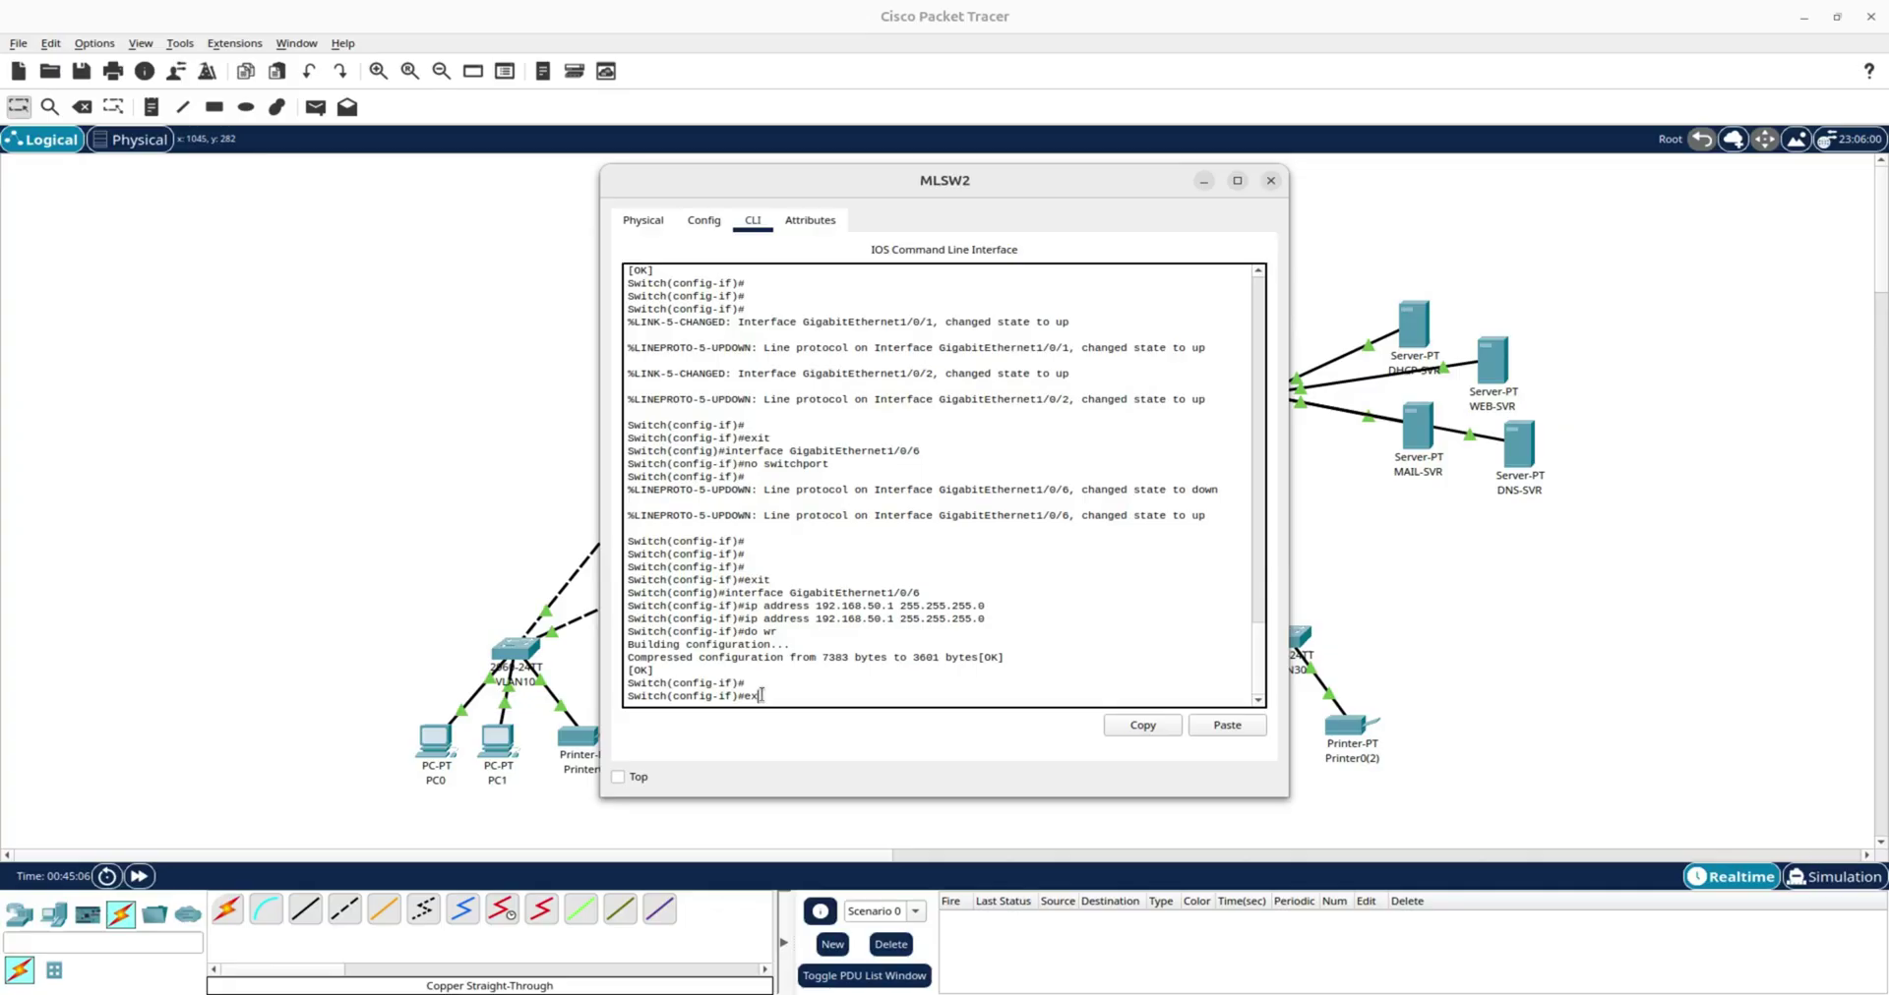
key(Return)
key(Return)
right_click(762, 694)
click(819, 726)
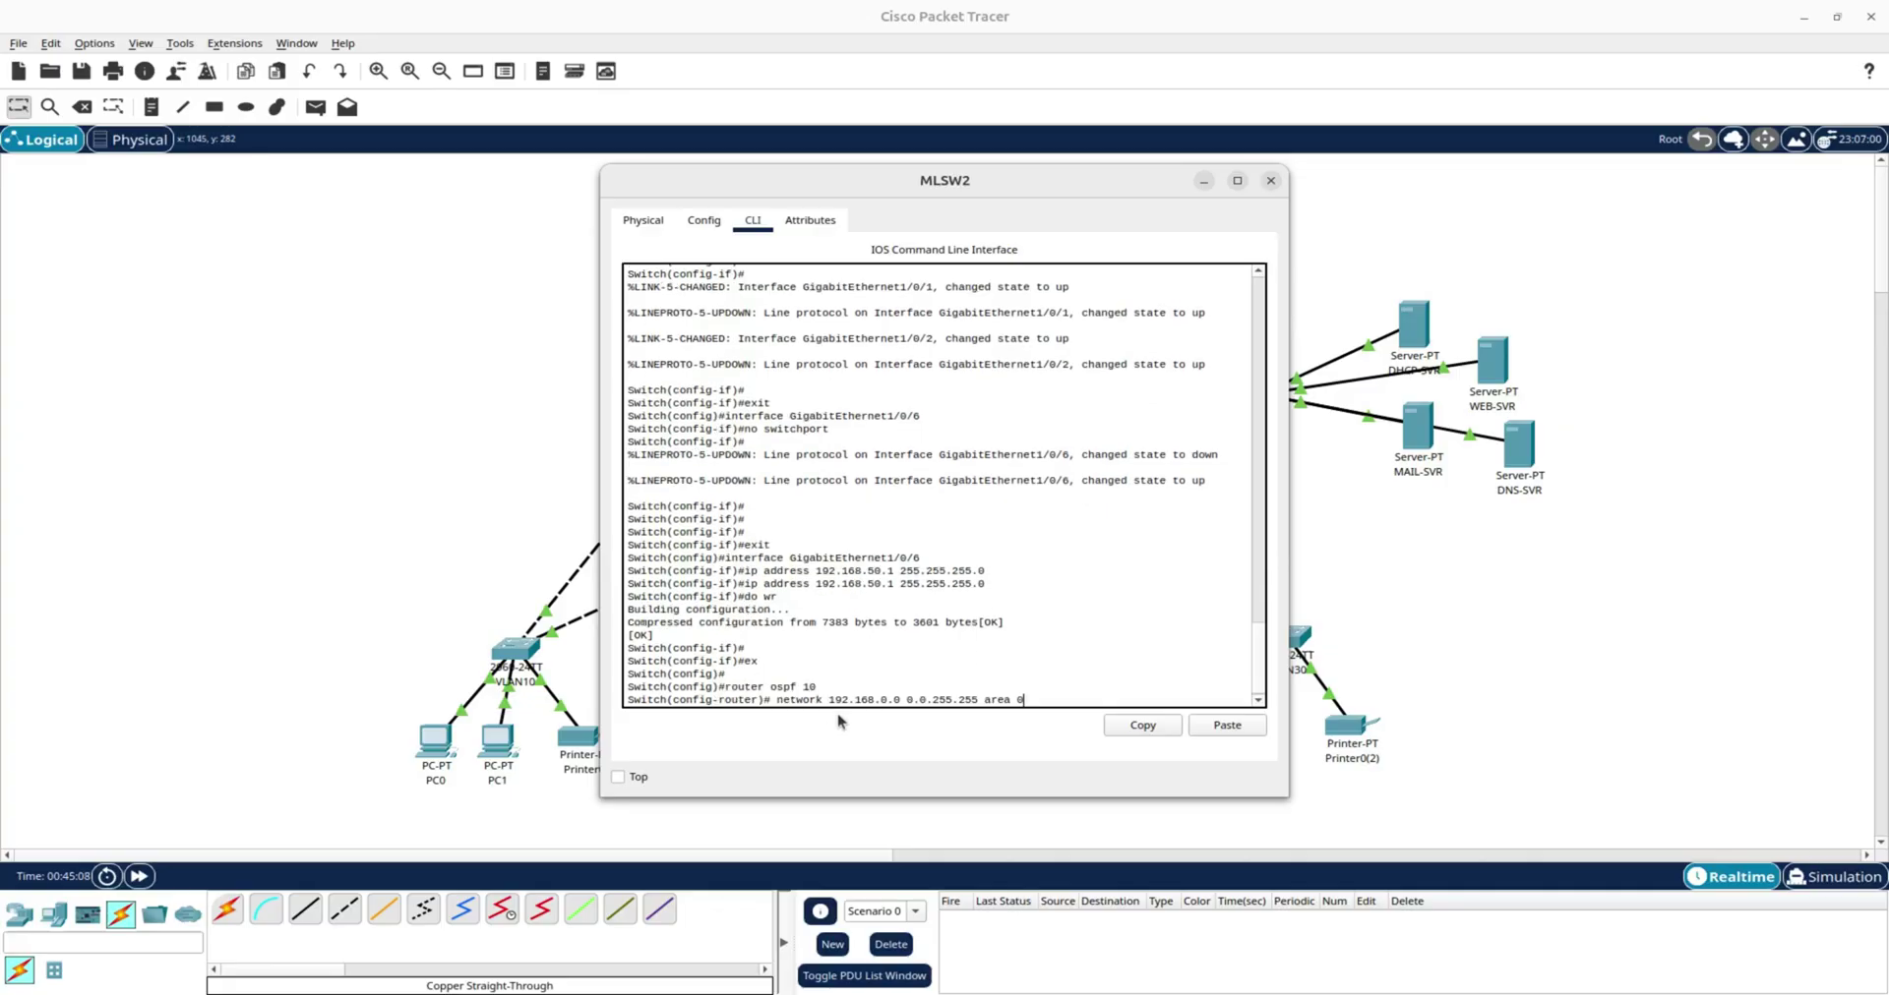
key(Return)
key(Return)
key(Return)
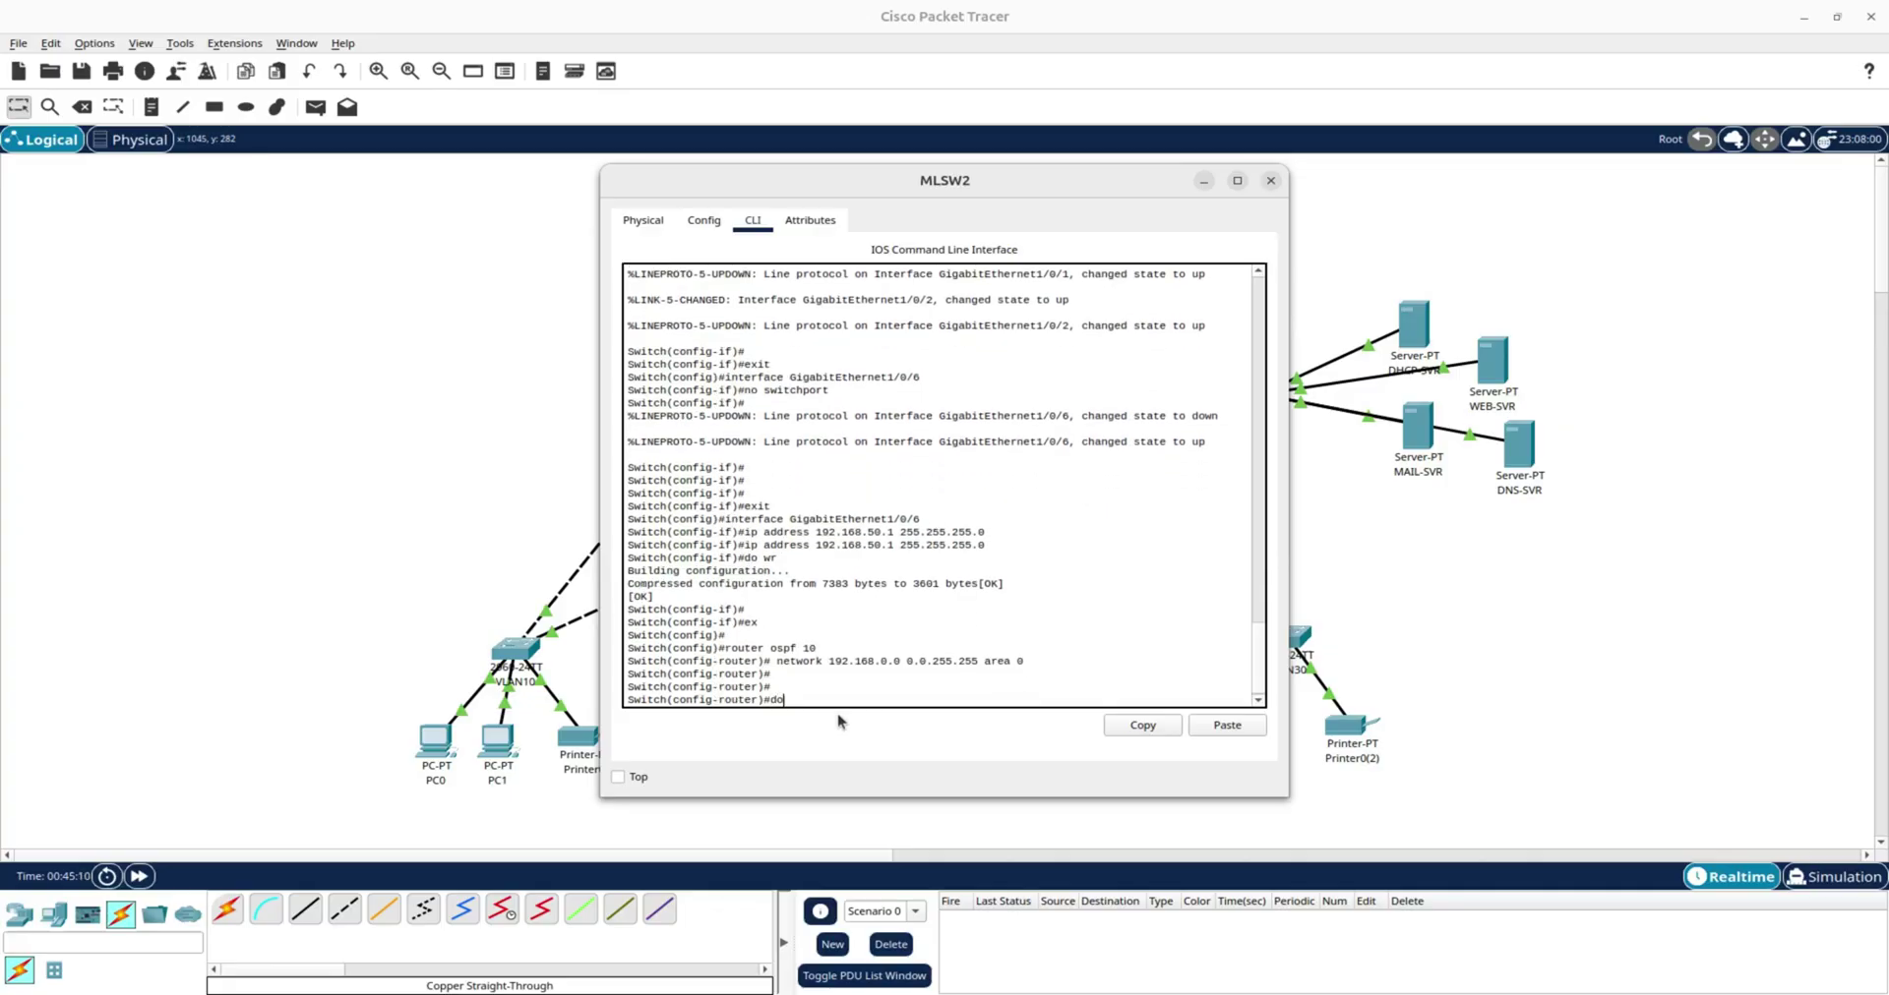
Save MLSW2's OSPF configuration with do wr and return to the network topology.
text(do wr)
key(Return)
click(511, 405)
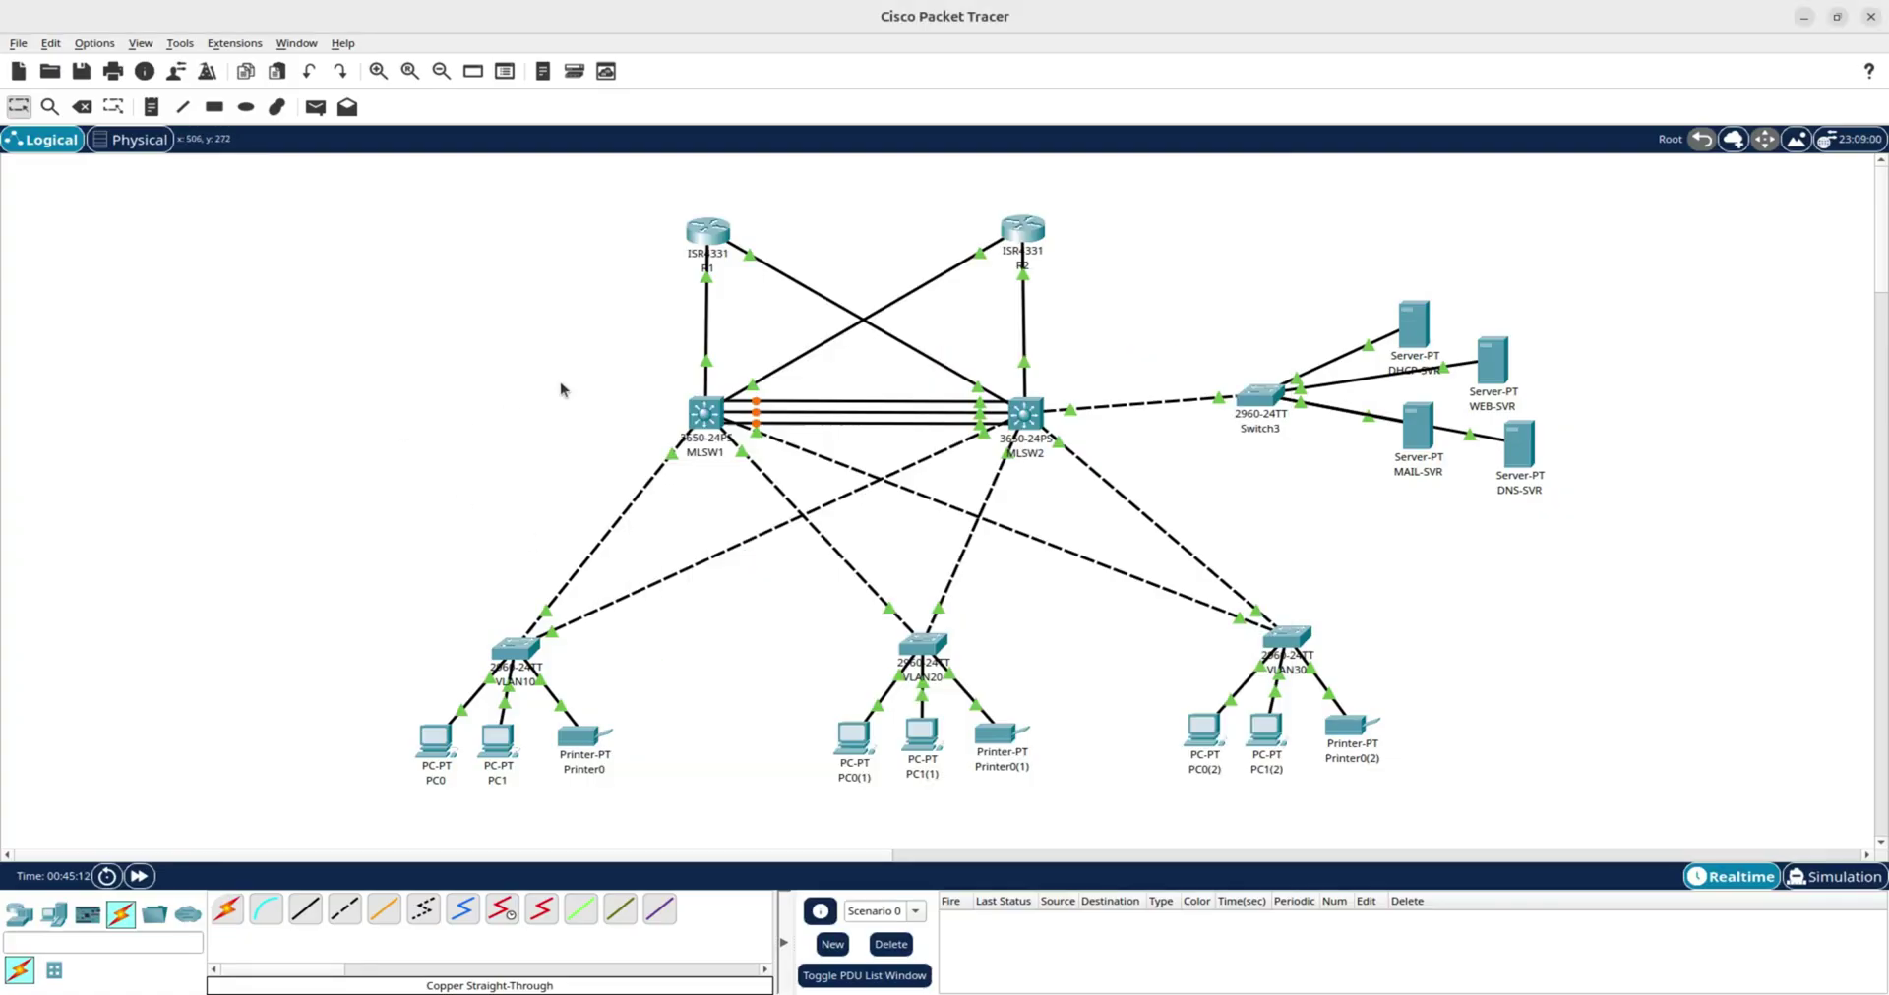
Leave interface configuration on router R1 and paste the commands enabling OSPF 10 for 192.168.0.0 0.0.255.255 in area 0.
click(715, 243)
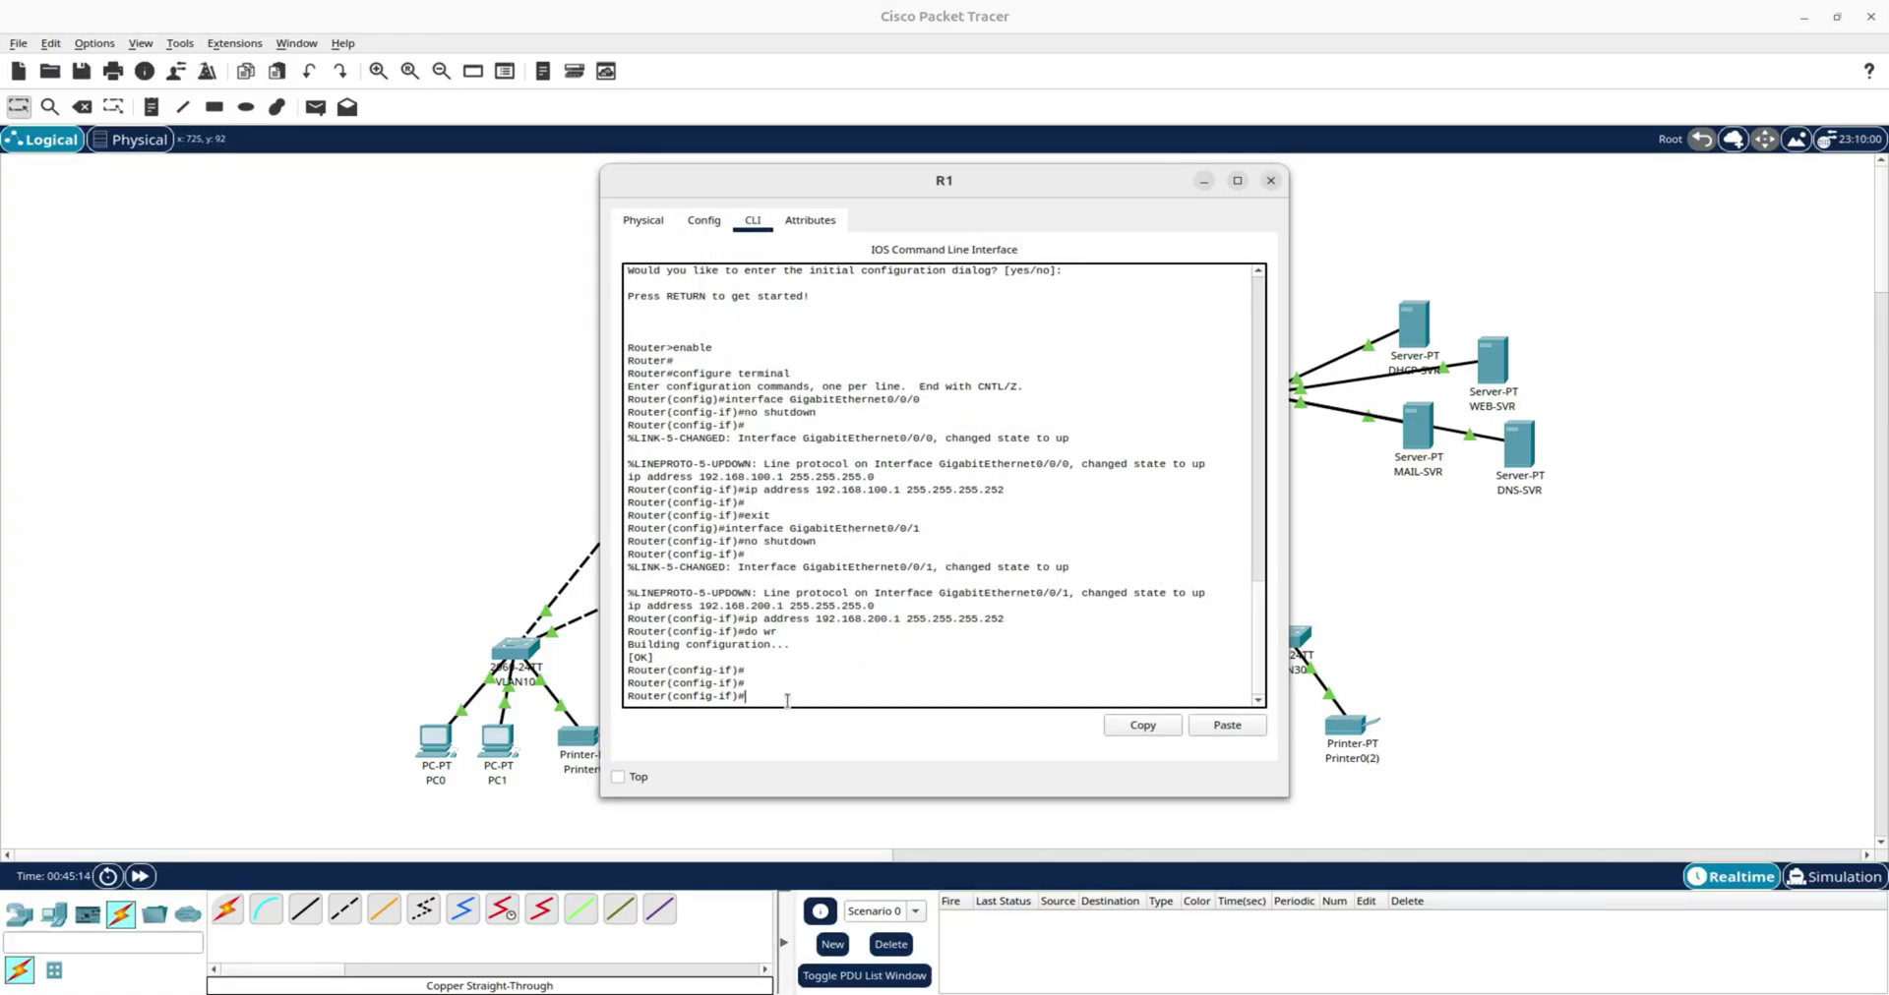
text(ex)
key(Return)
key(Return)
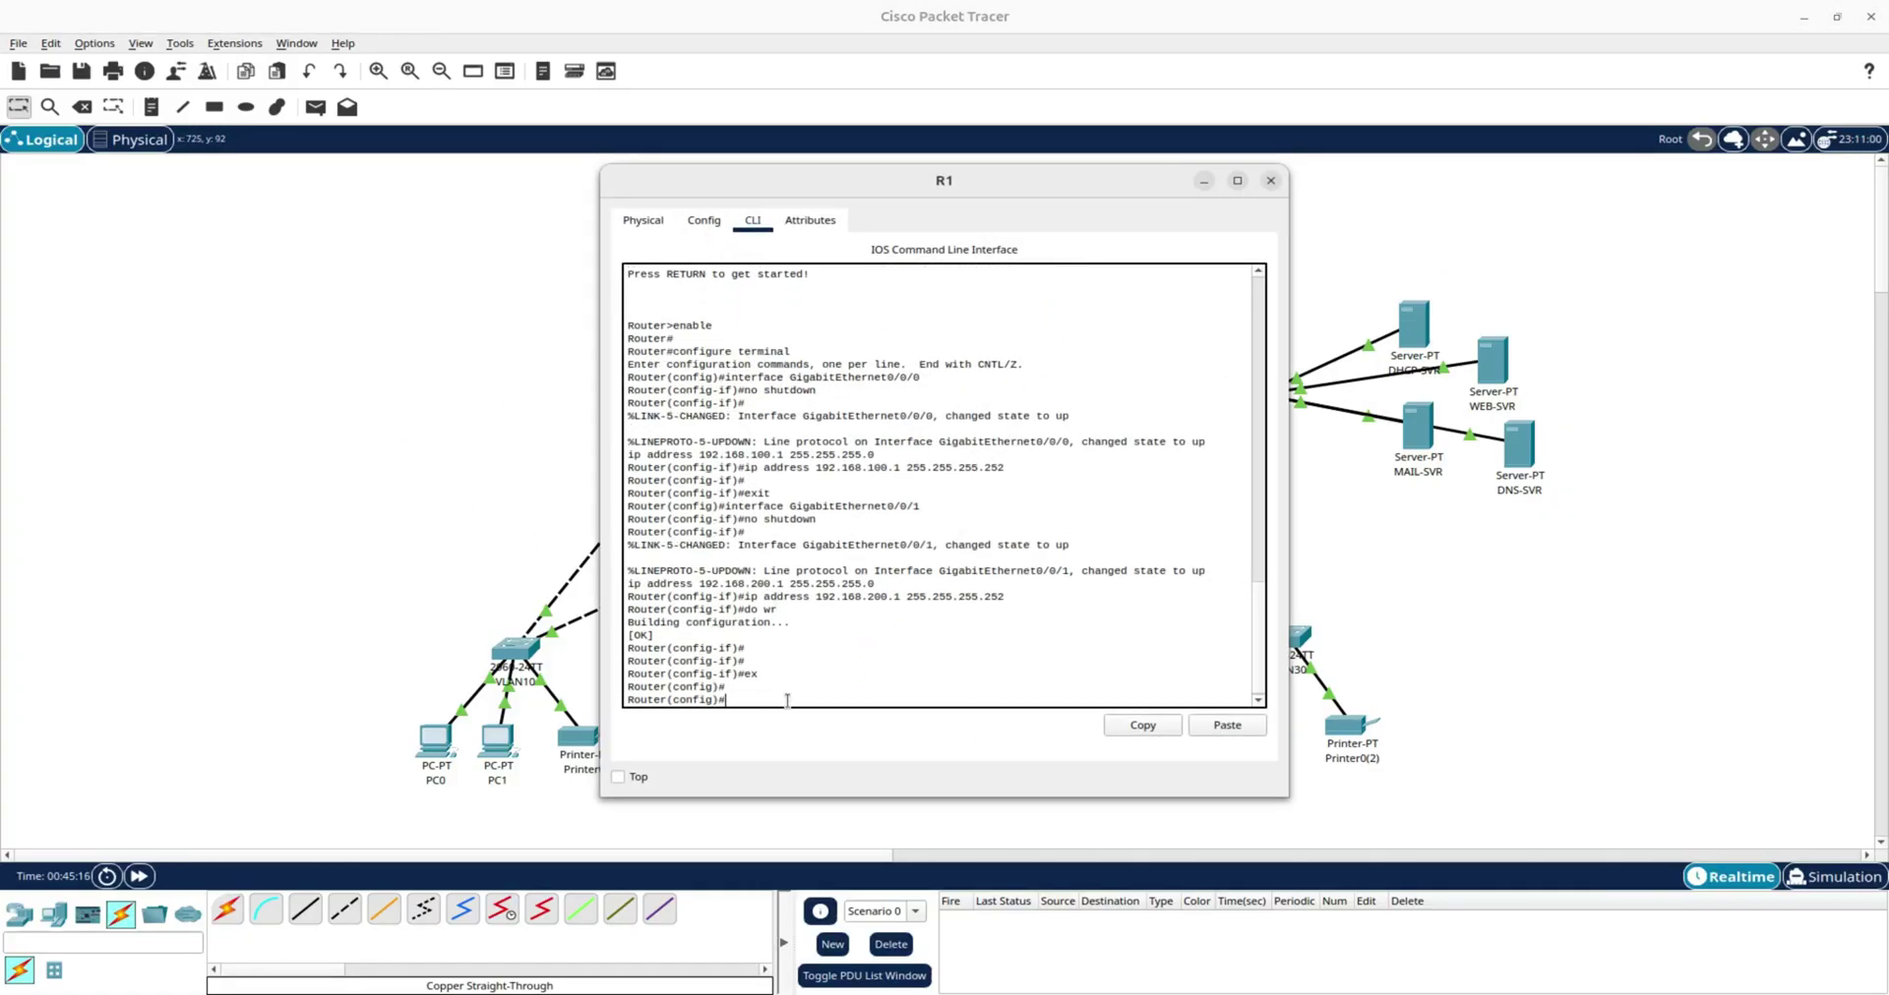
right_click(787, 701)
click(831, 735)
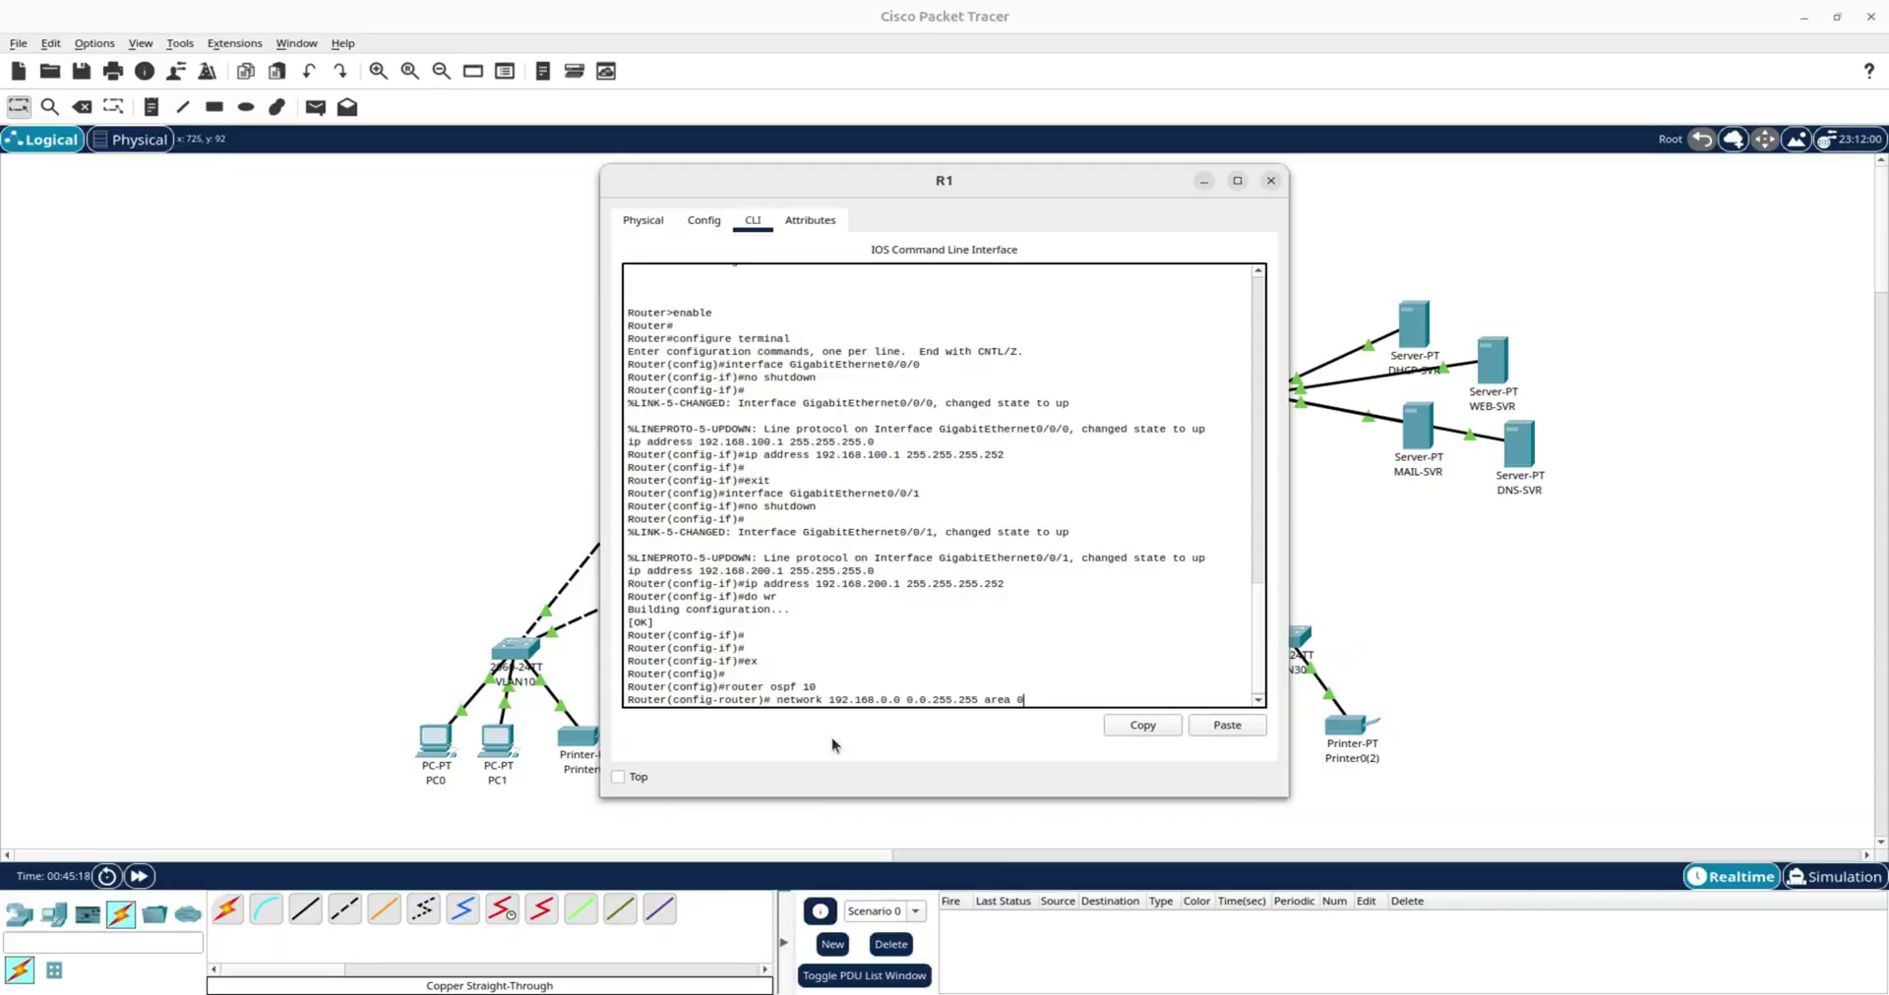
key(Return)
key(Return)
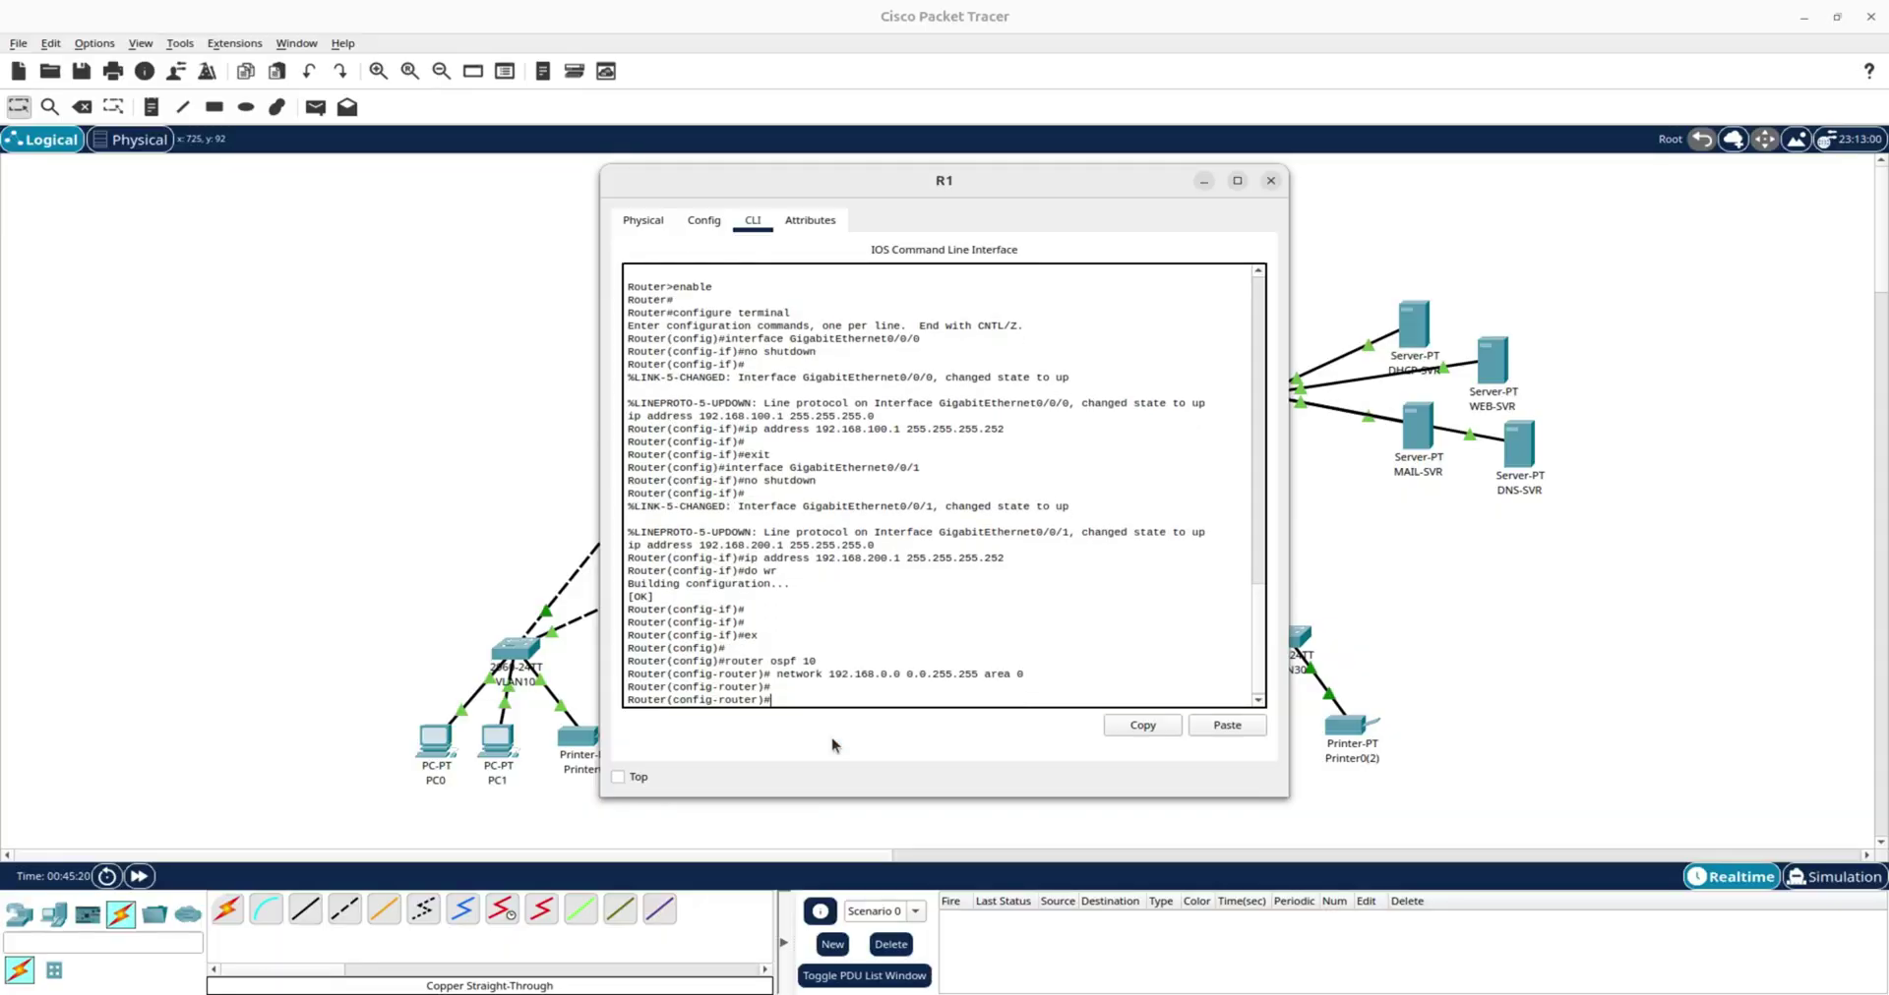
Save R1's OSPF configuration with do wr and close the router's window.
text(do wr)
key(Return)
key(Return)
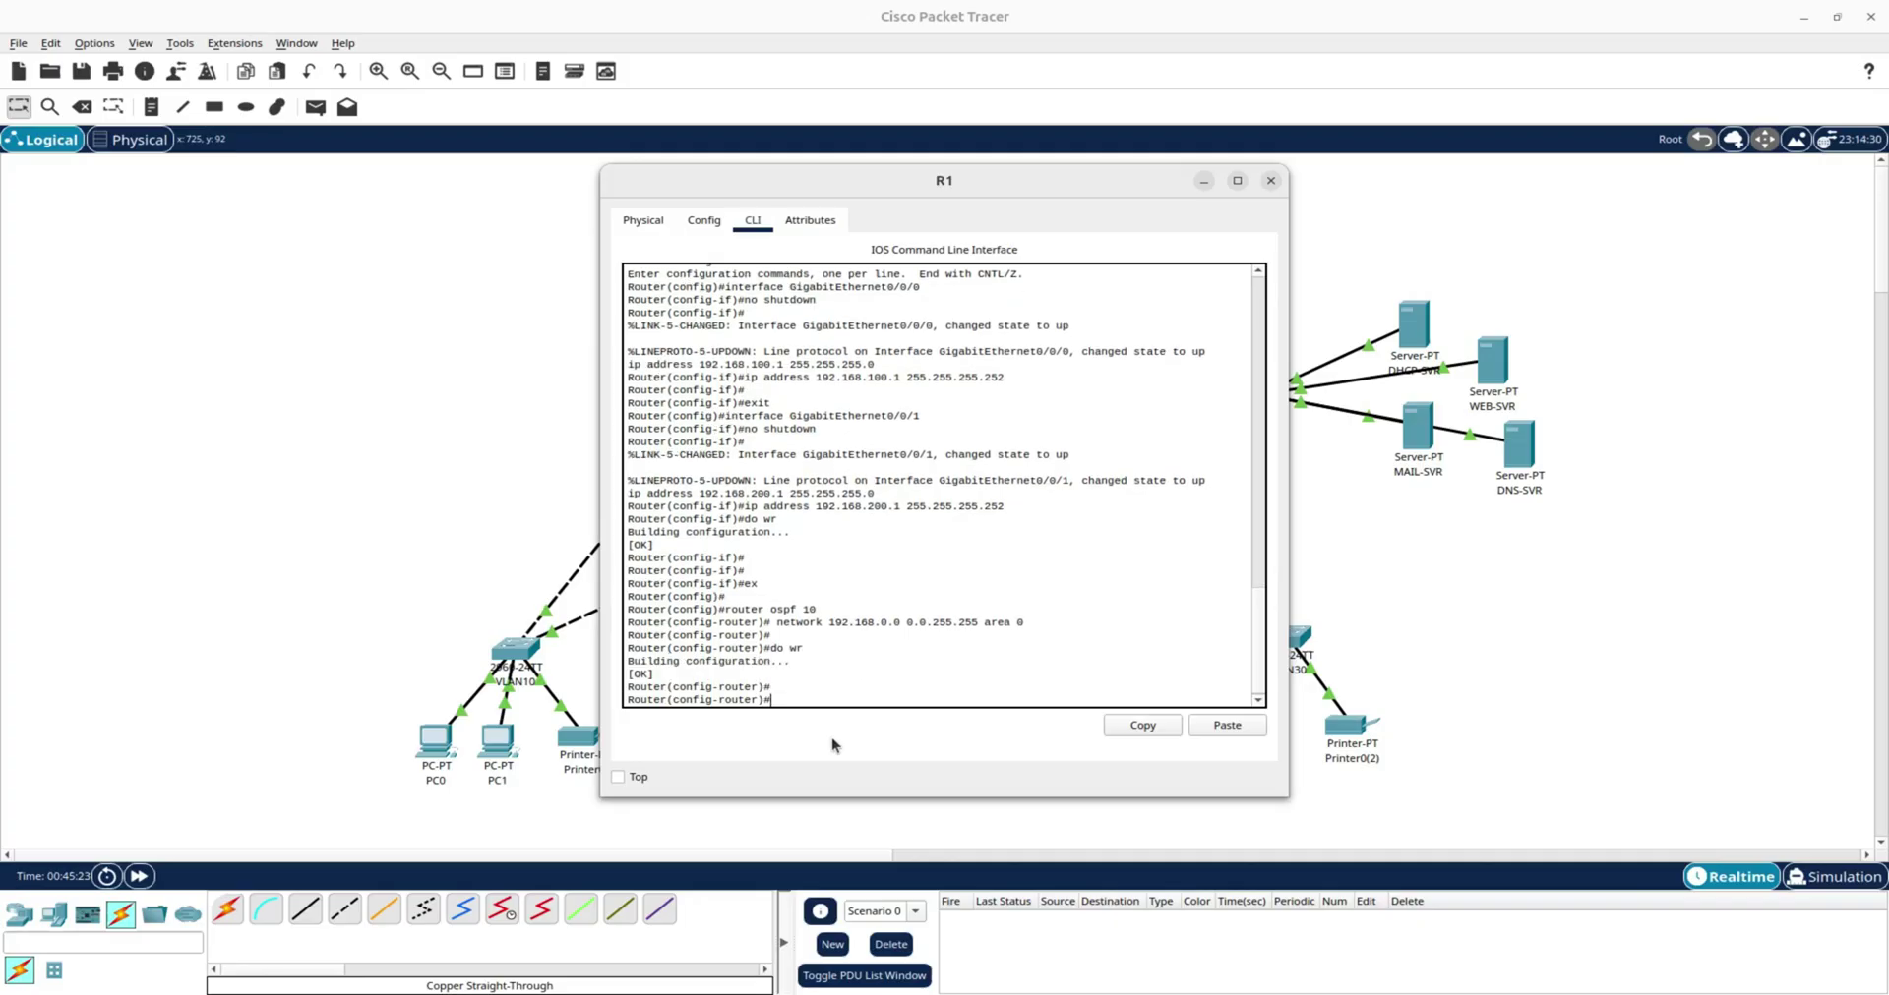
click(1270, 181)
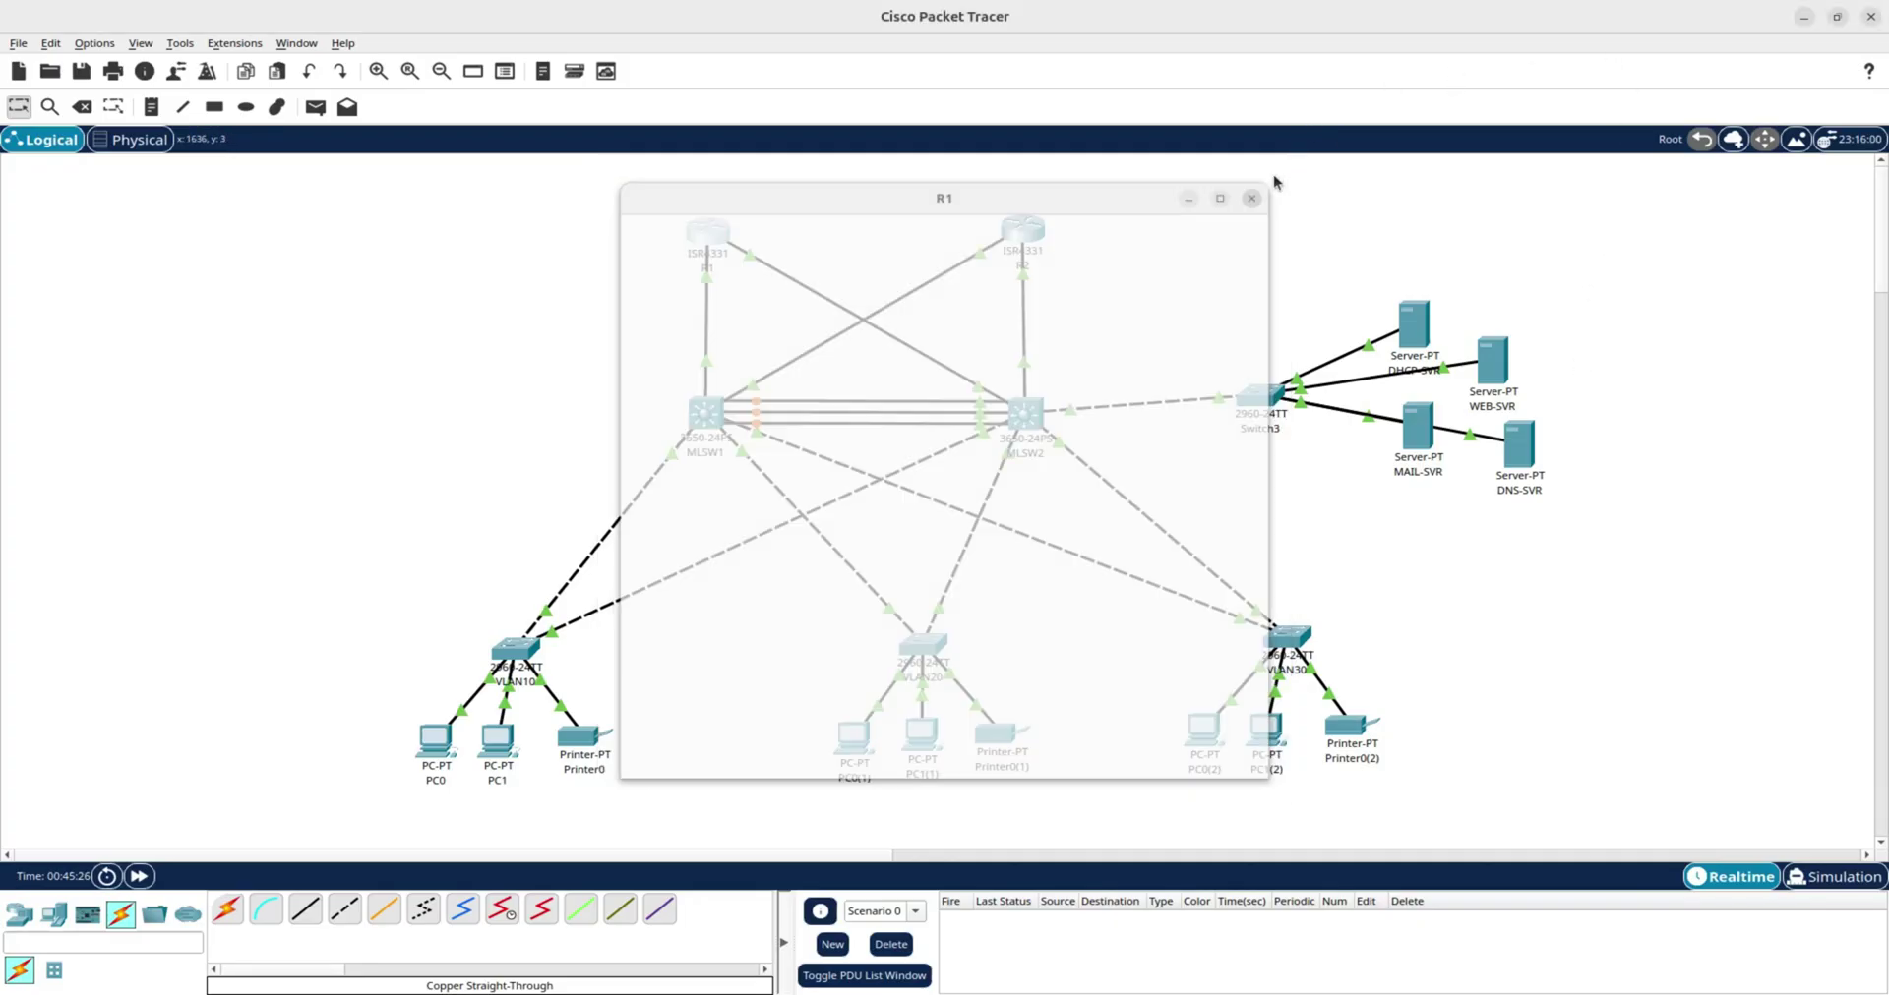
Enable OSPF 10 on router R2 for 192.168.0.0 0.0.255.255 in area 0 and save the configuration with do wr.
click(1030, 224)
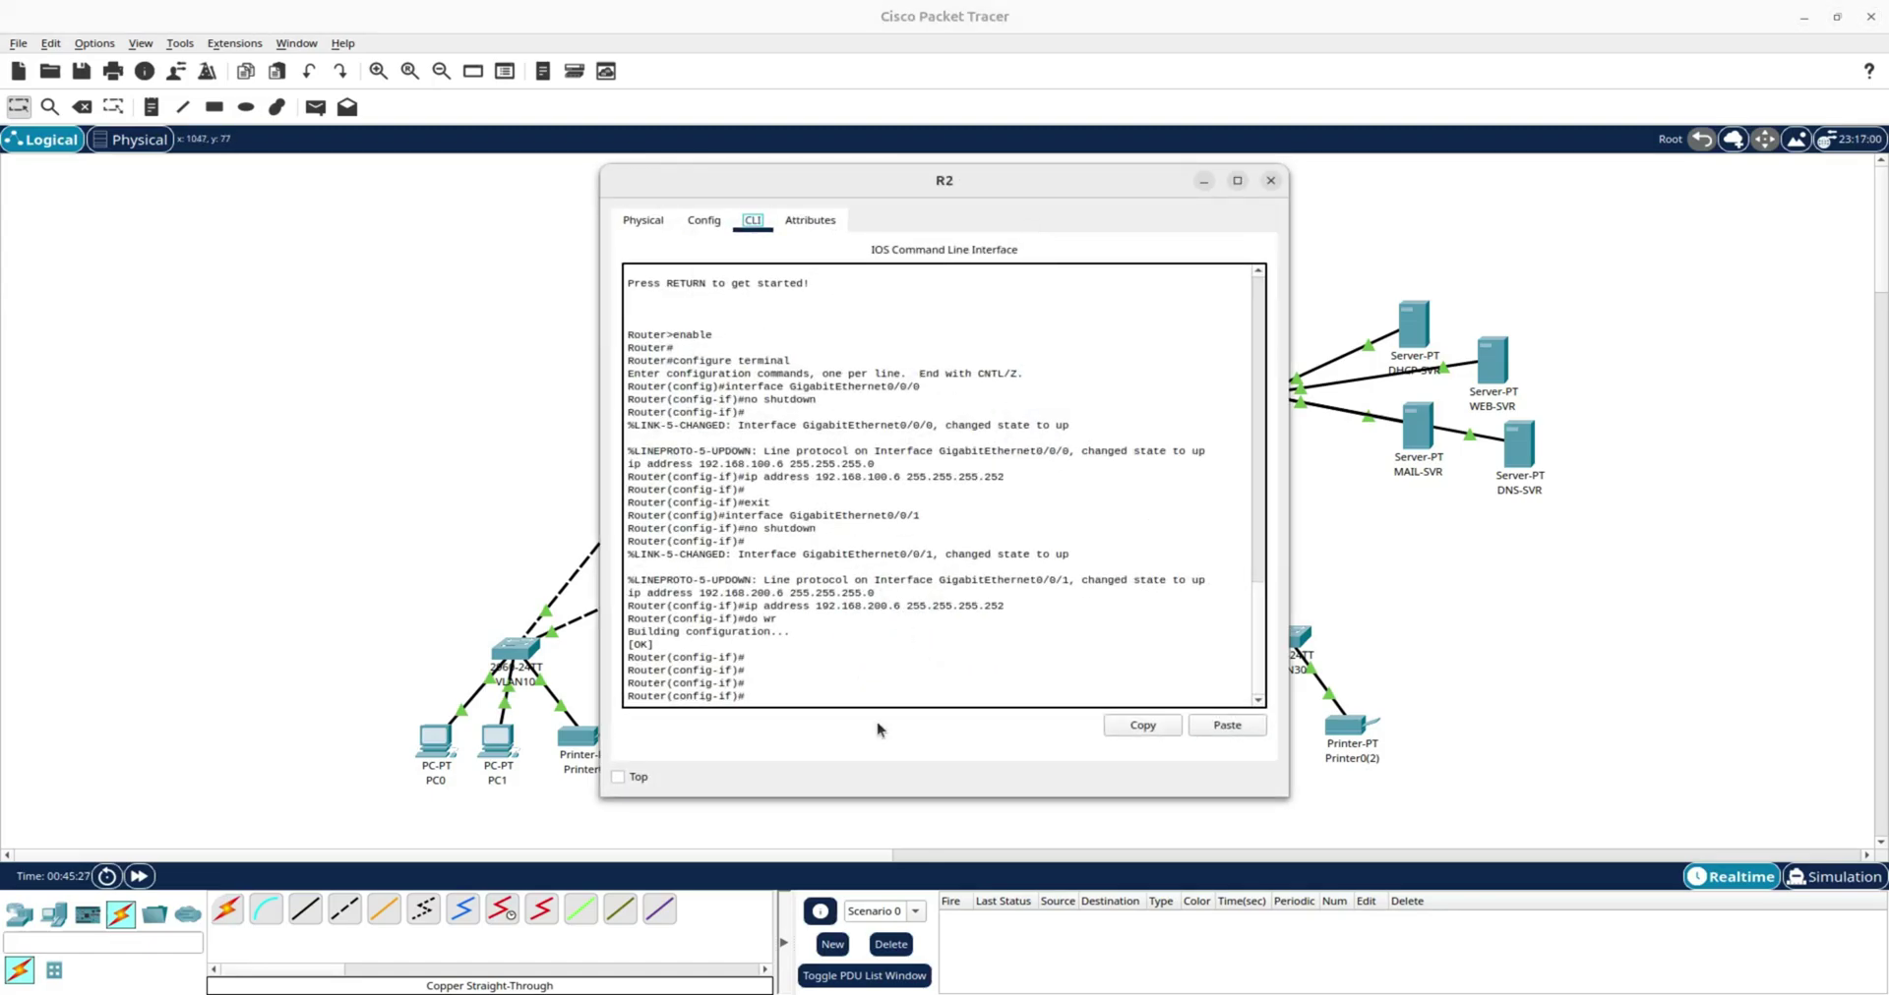
key(Return)
key(Return)
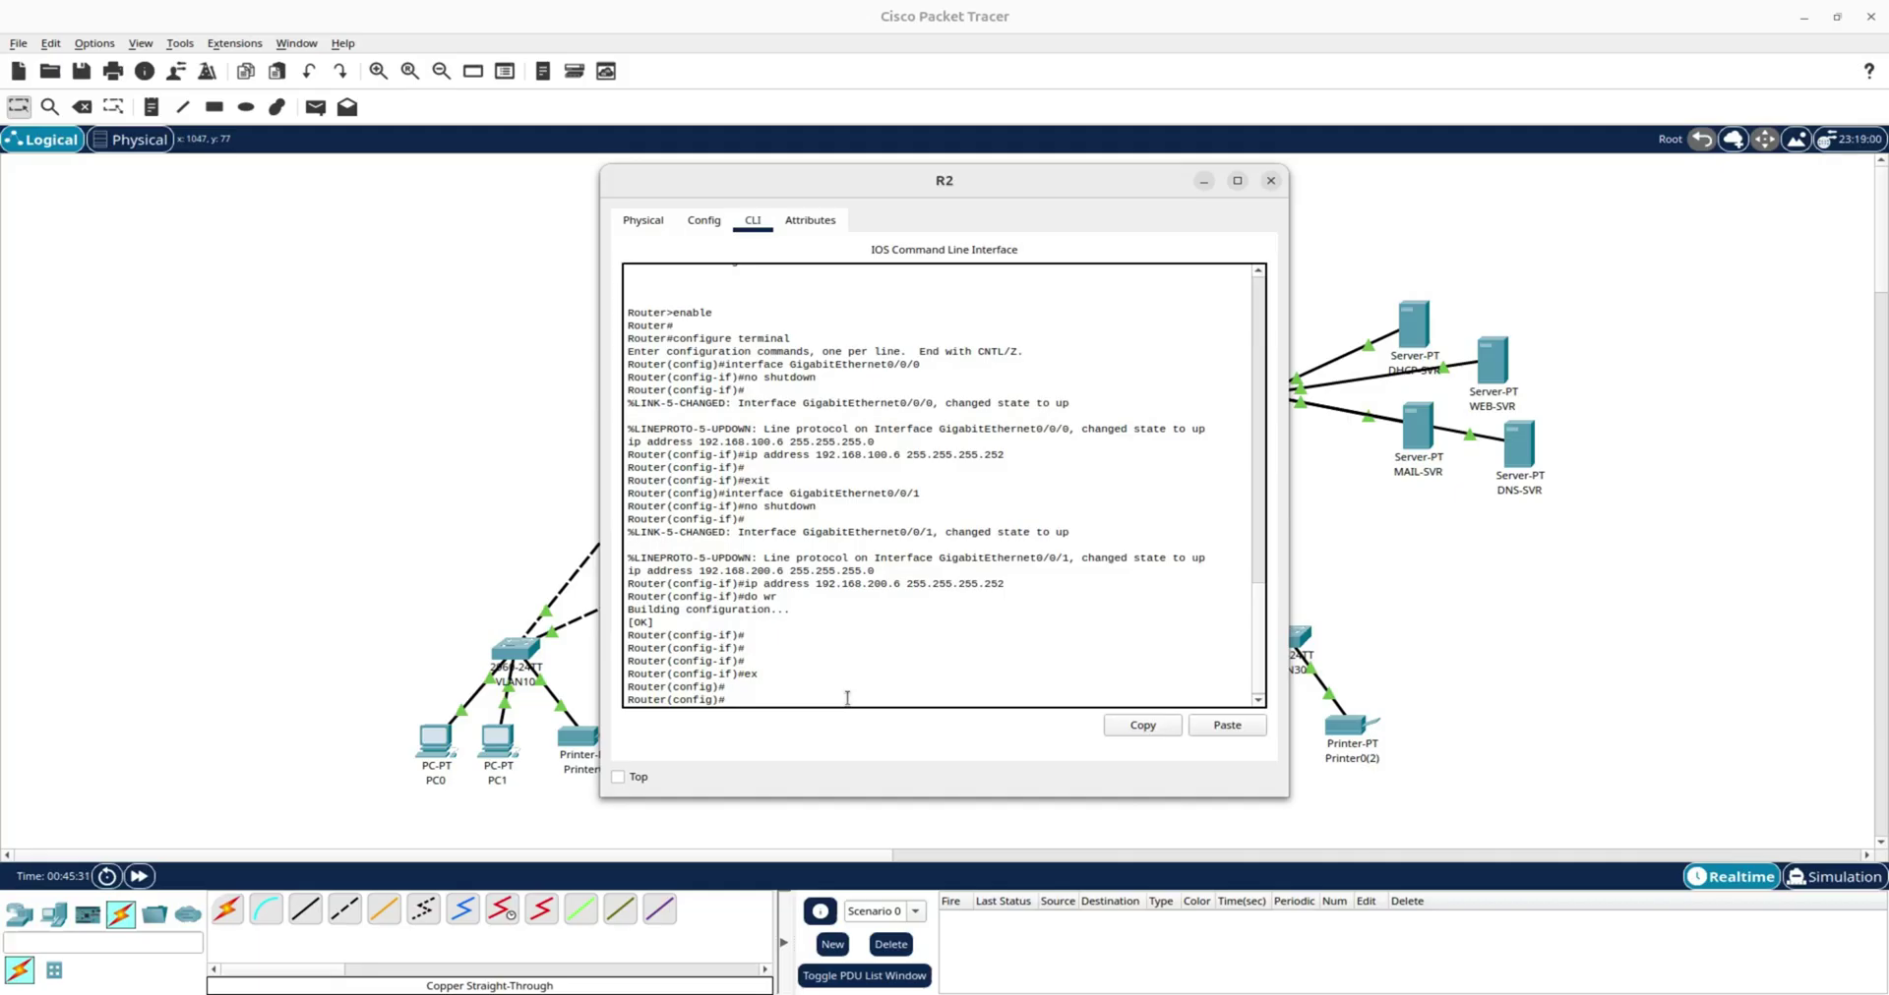
right_click(847, 697)
click(883, 738)
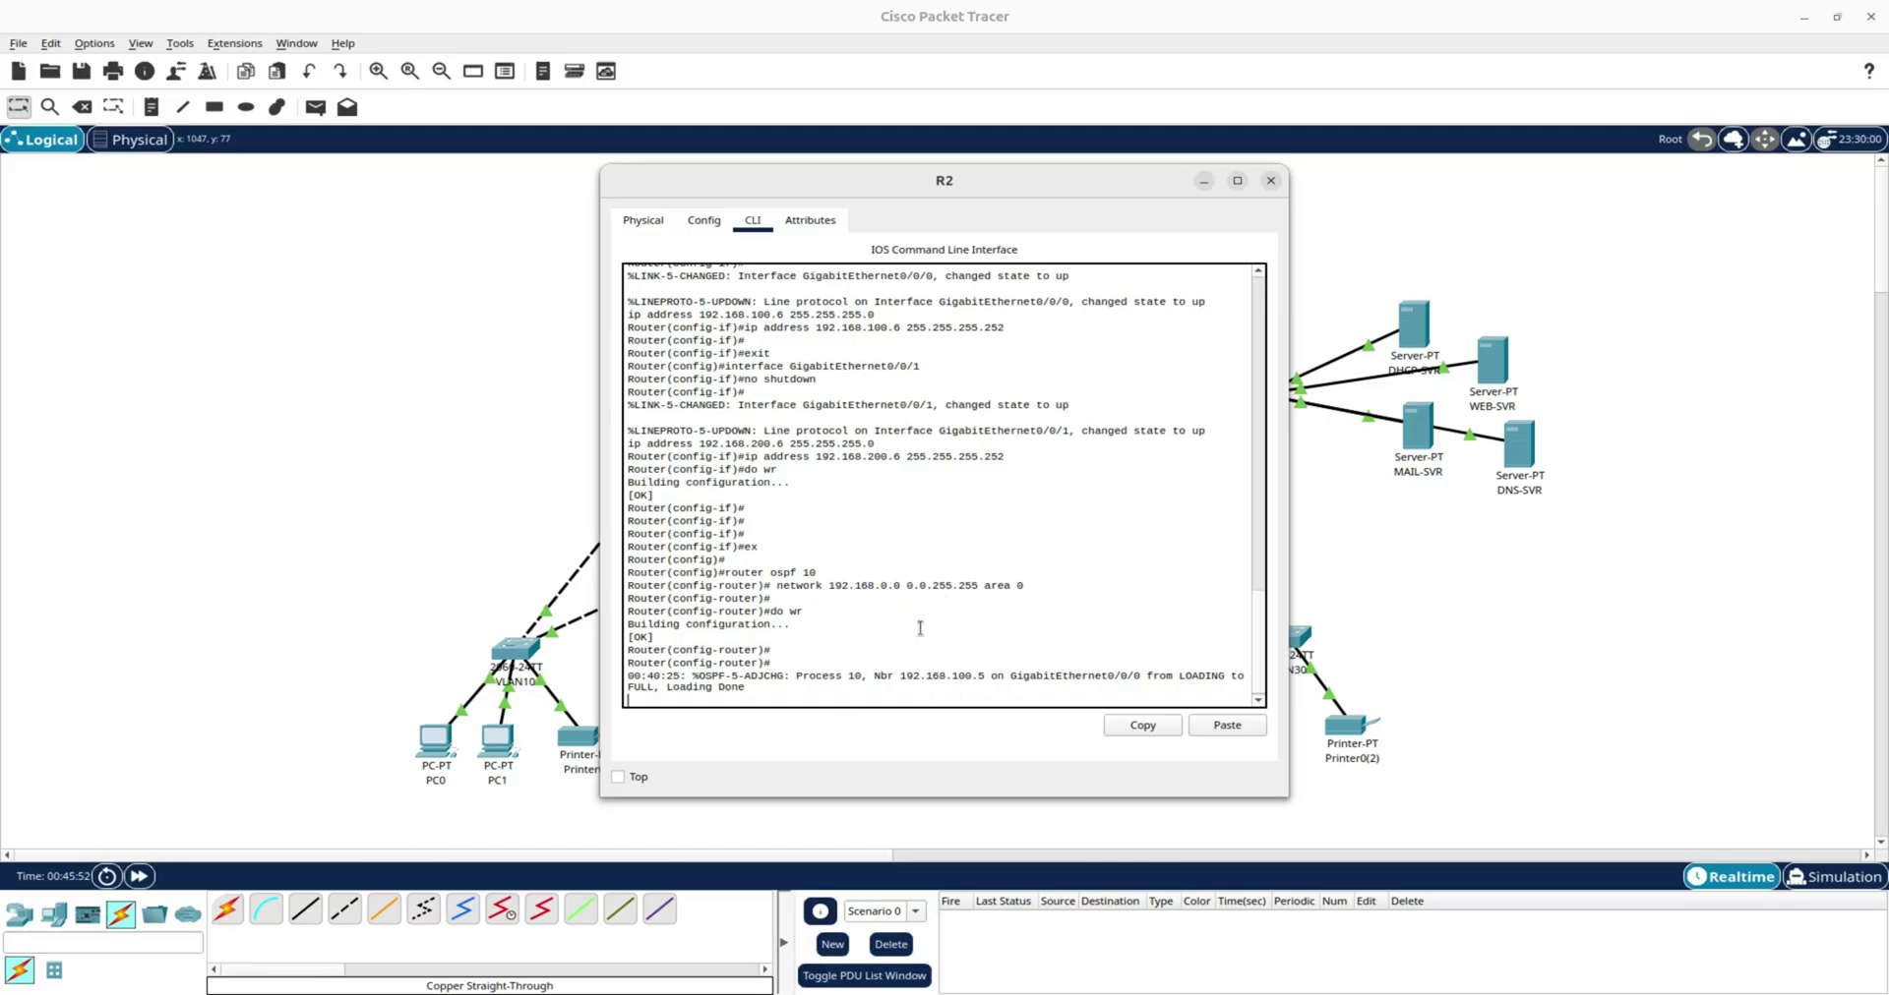
click(1270, 180)
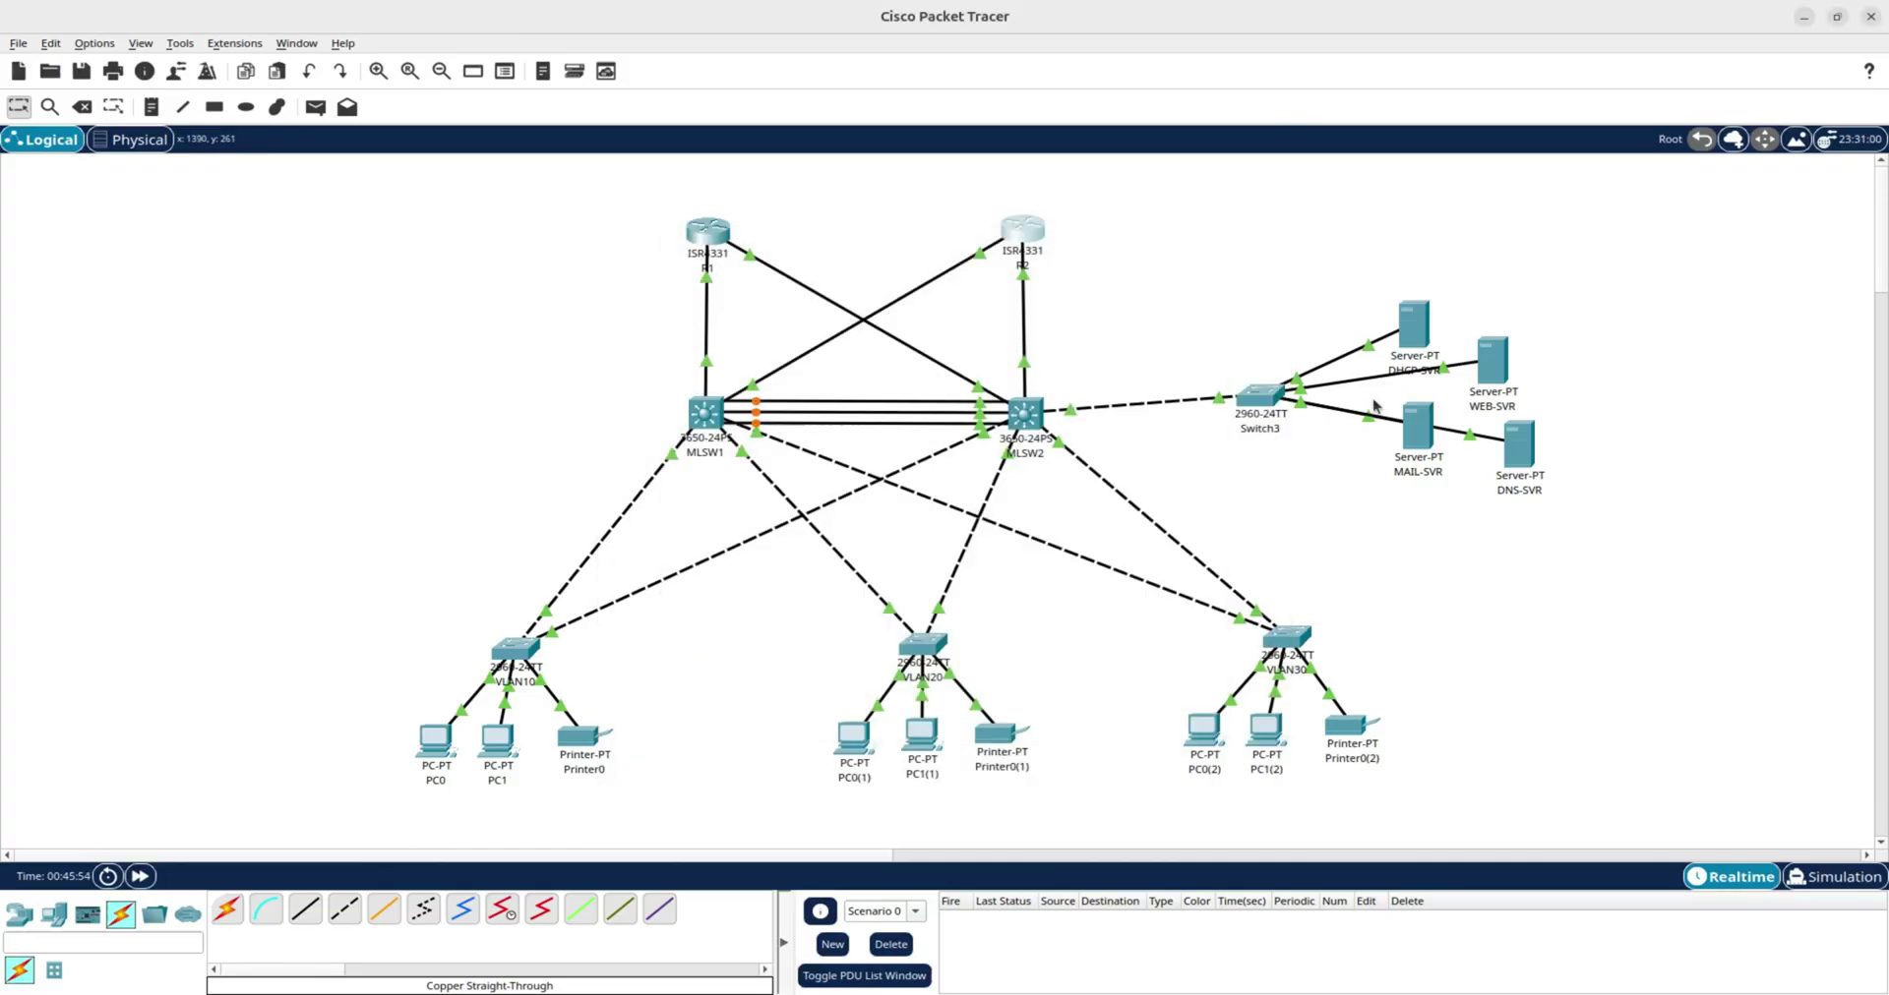
Exit OSPF router configuration mode on MLSW2 back to global configuration and close its window.
click(1036, 418)
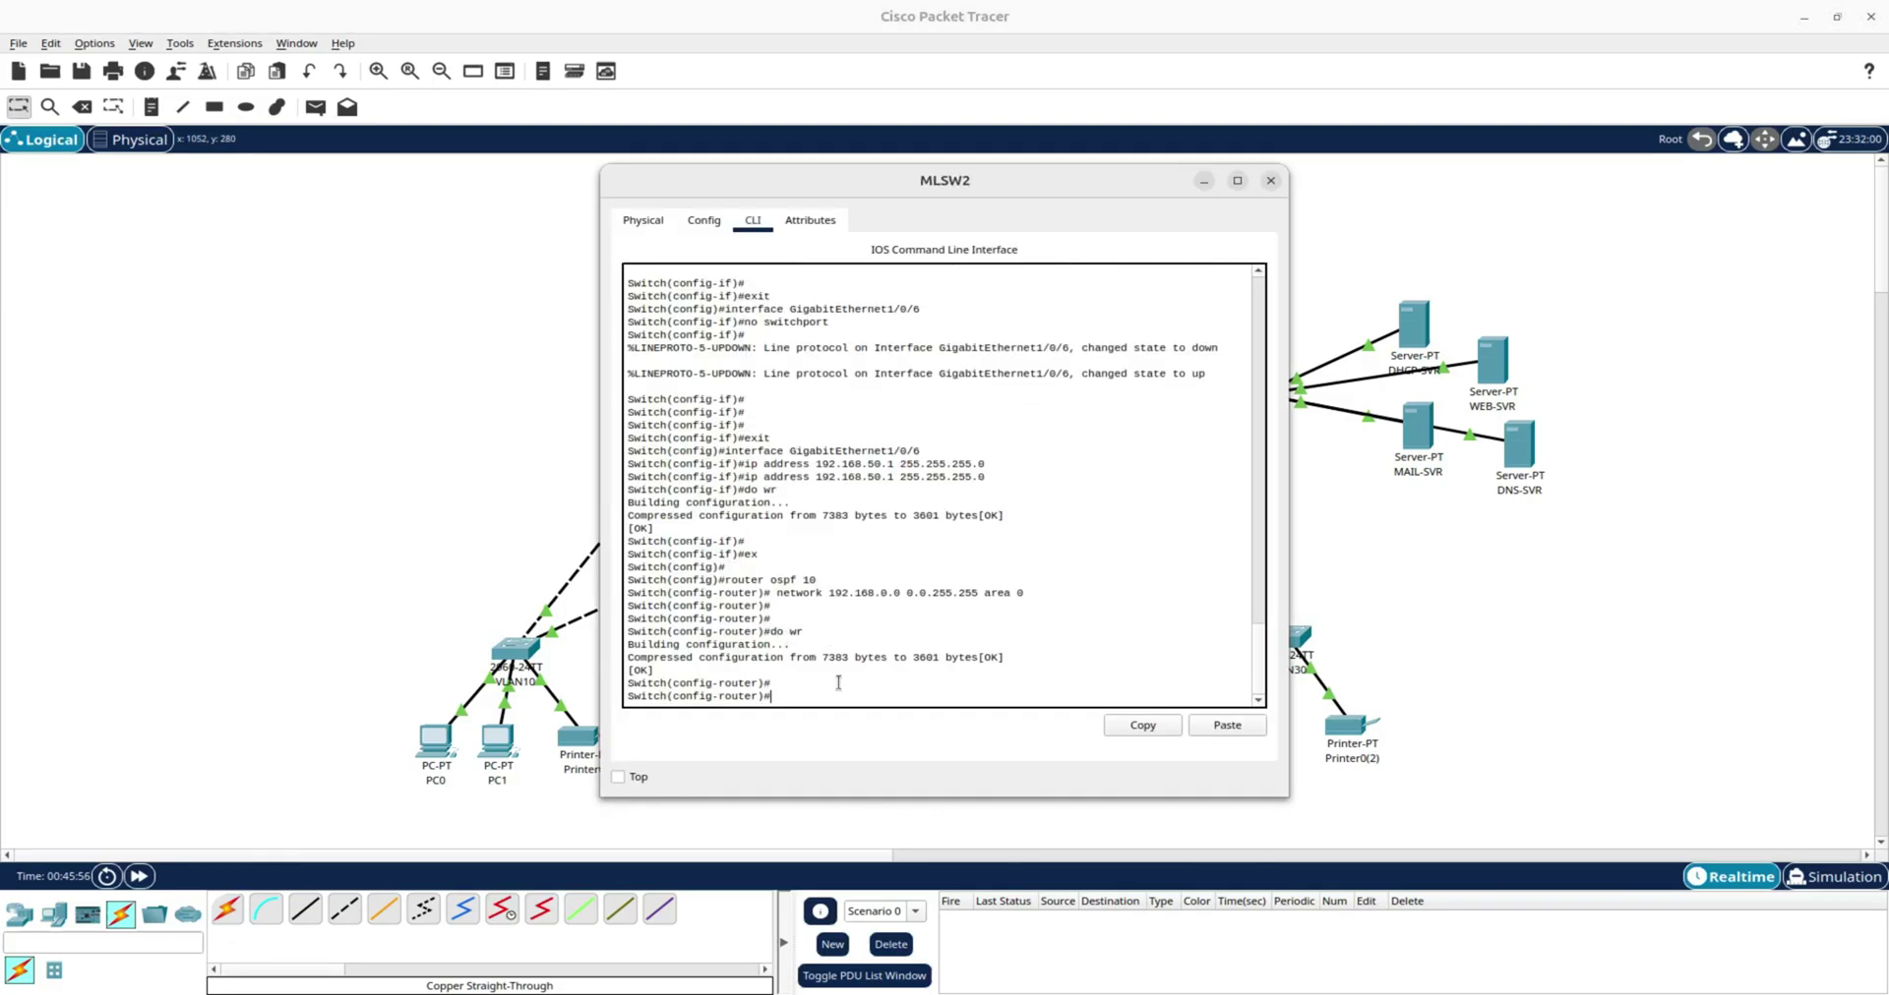
text(exit)
key(Return)
key(Return)
key(Return)
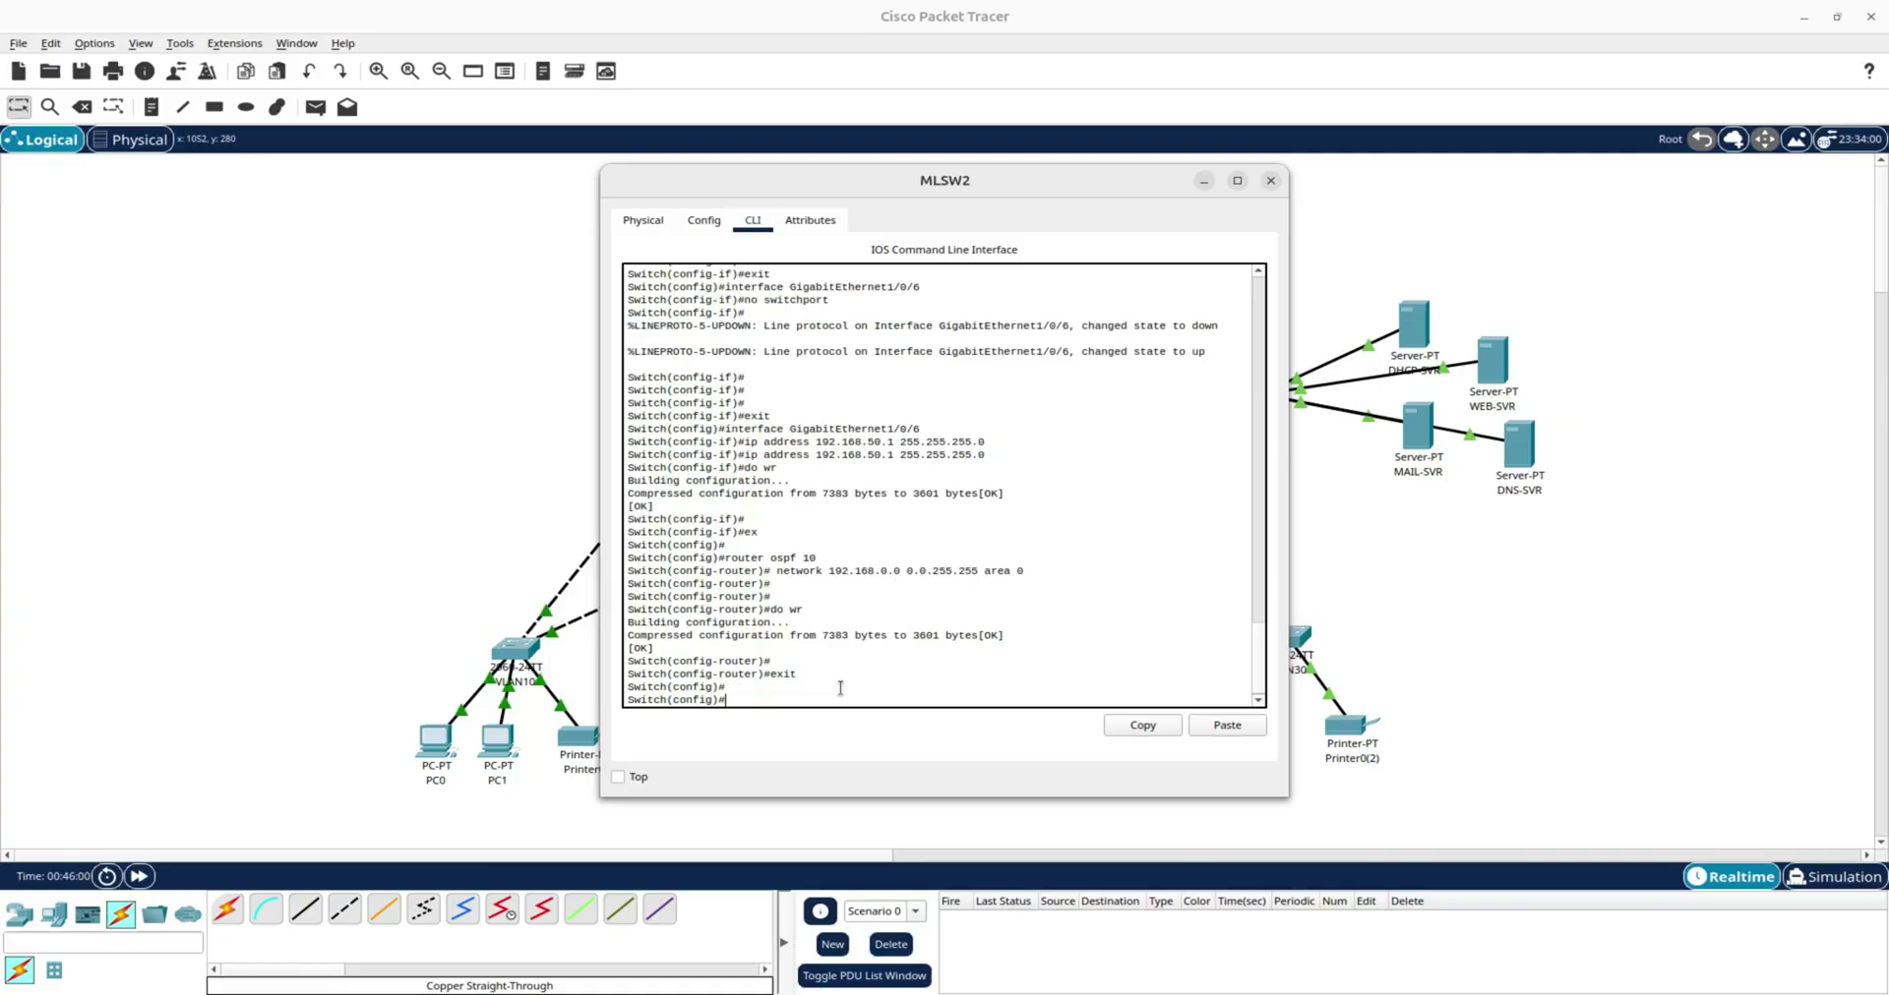
click(1269, 182)
Check the MLSW1 and MLSW2 consoles for OSPF neighbor adjacency messages.
click(700, 418)
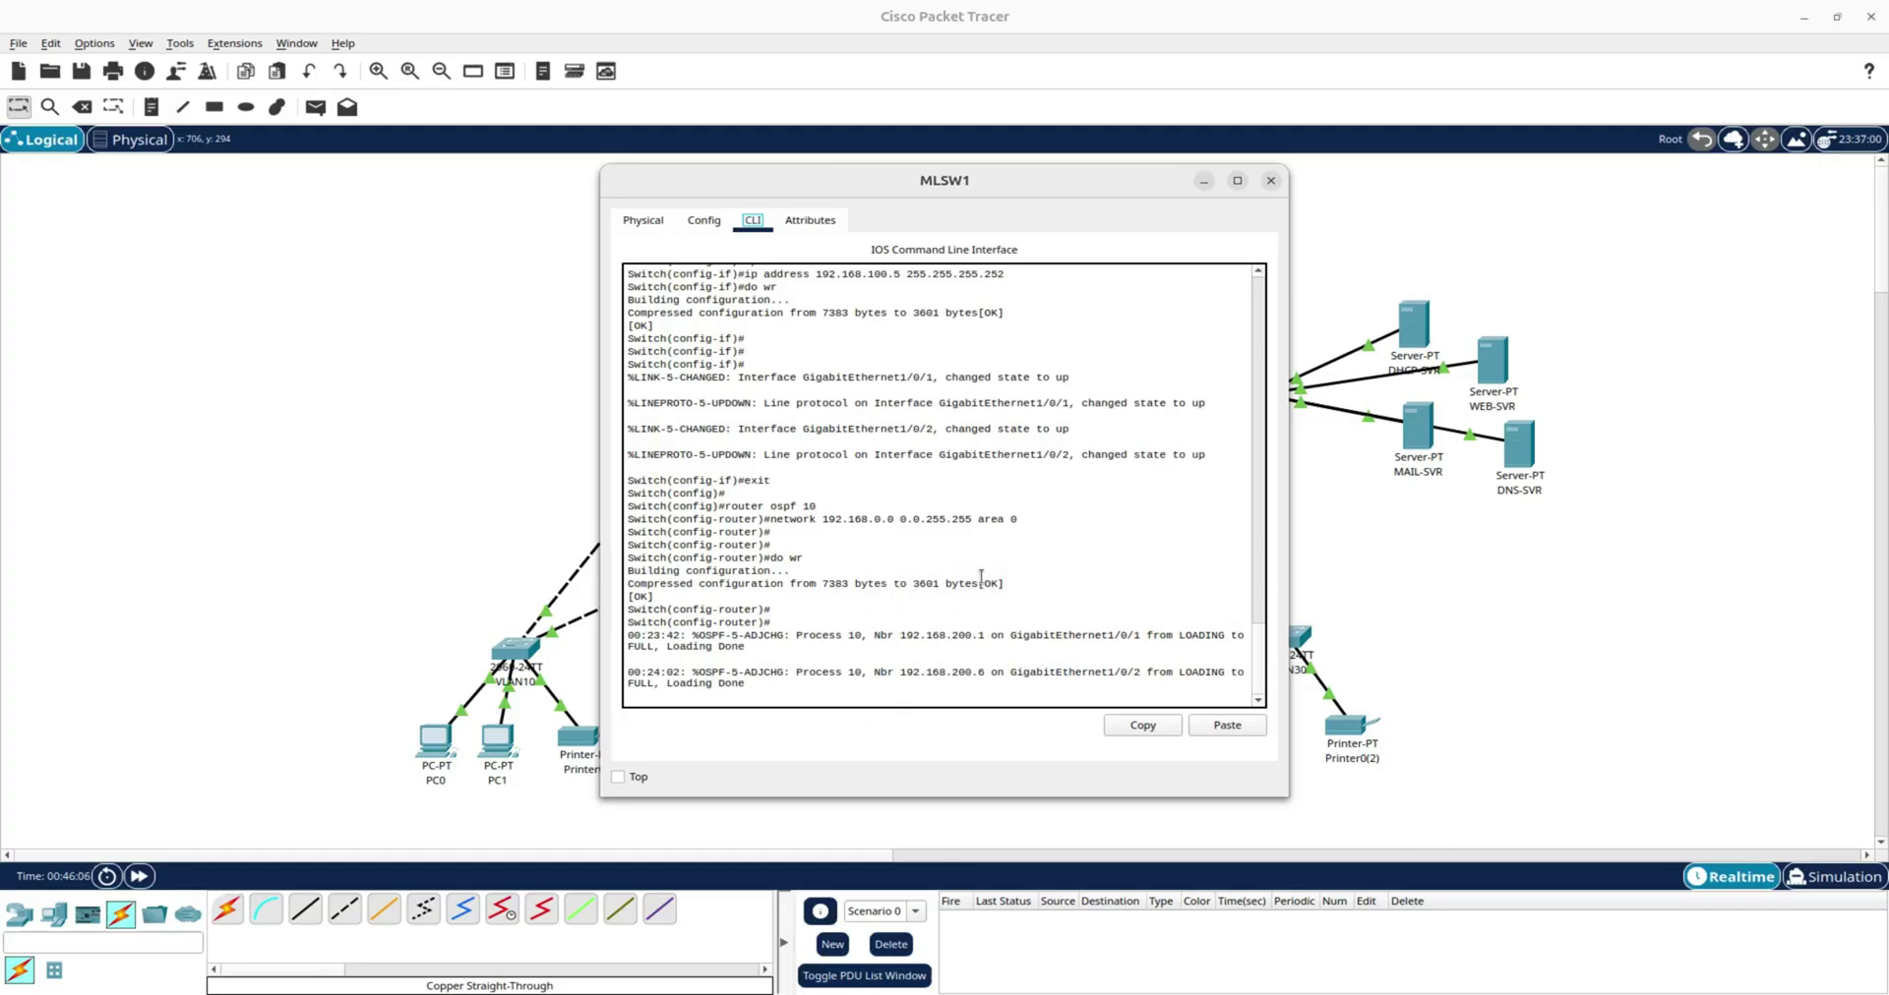
click(1270, 182)
click(1025, 418)
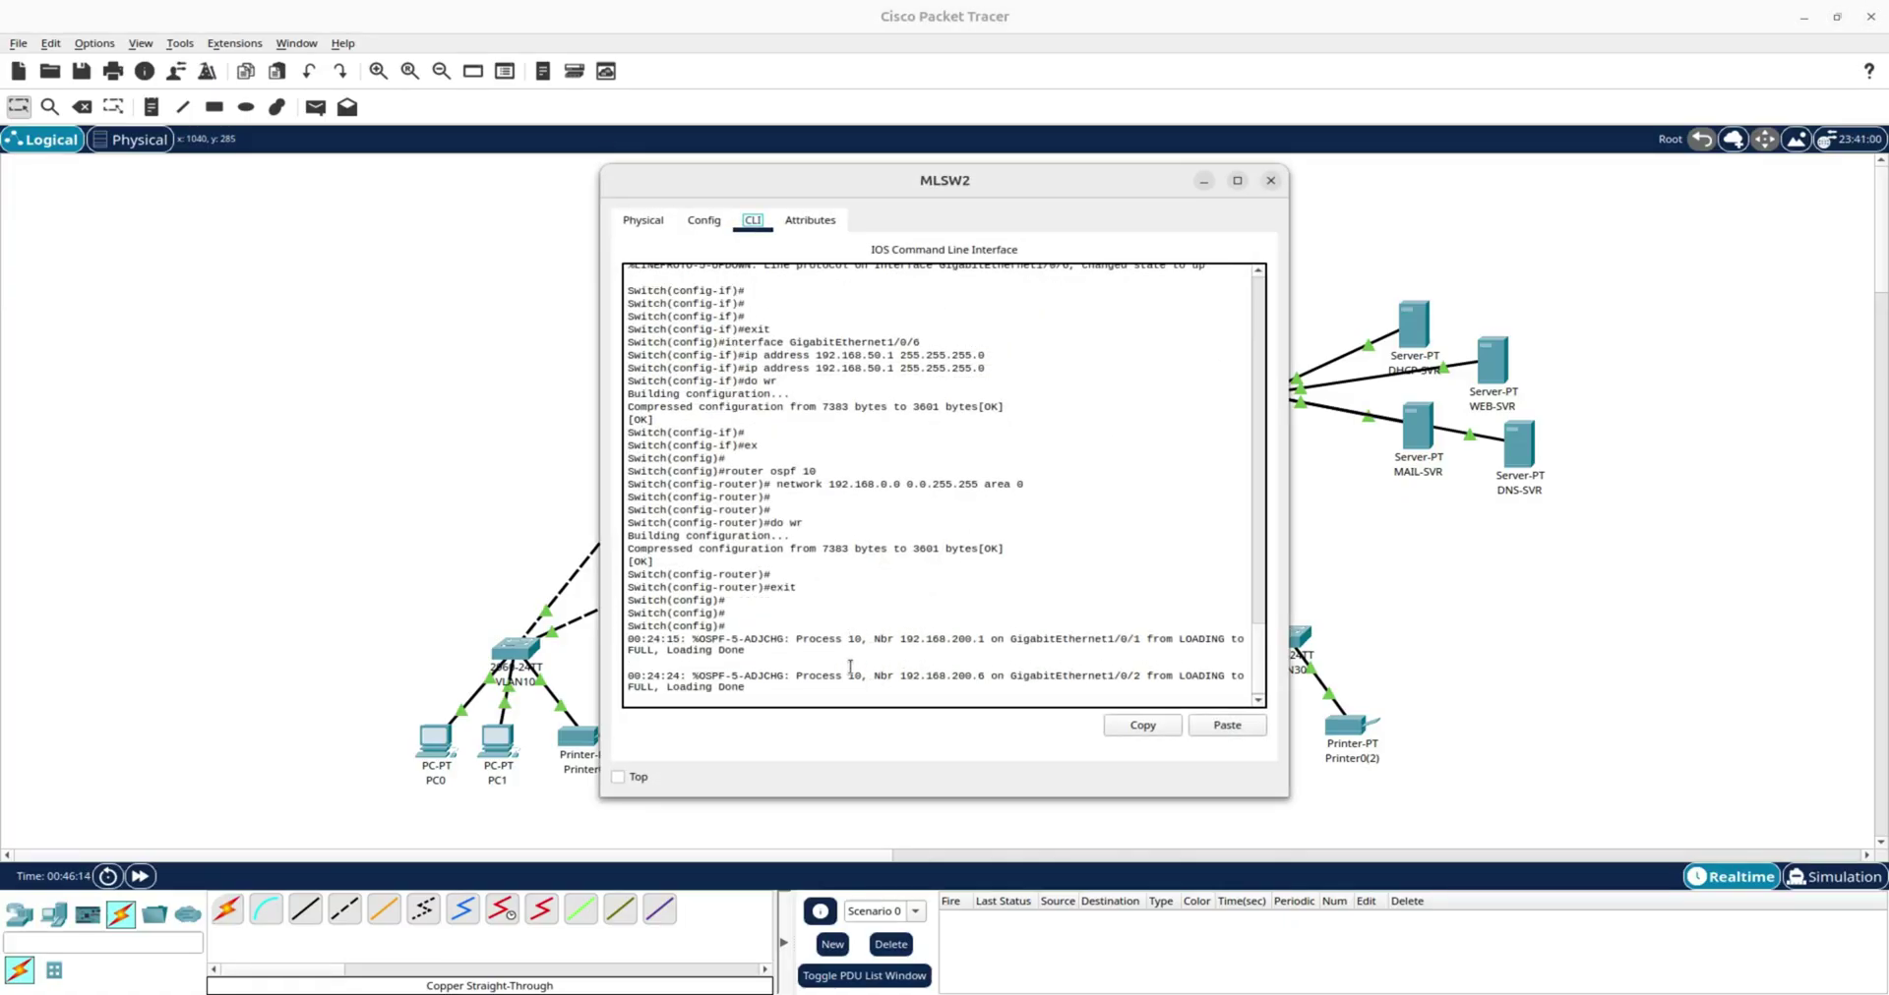
click(1271, 181)
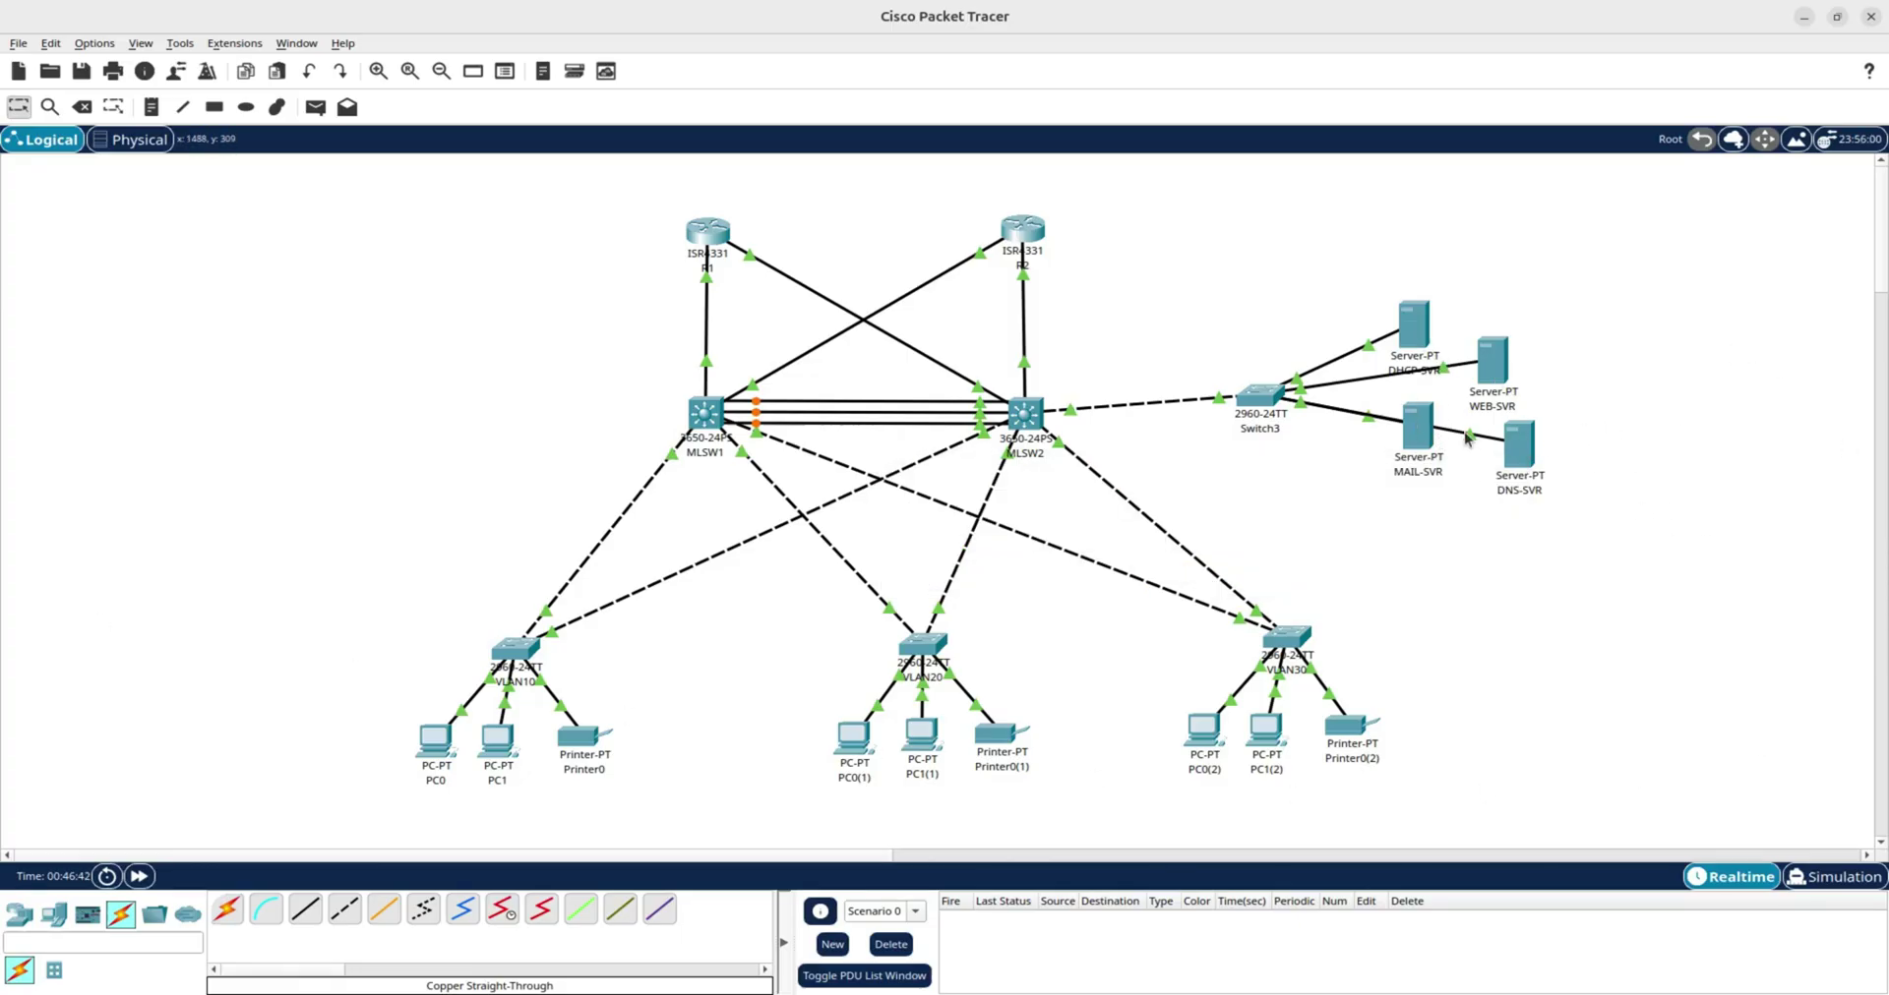
Give DNS-SVR the static IPv4 address 192.168.50.12 with subnet mask 255.255.255.0.
mouse_move(1421, 339)
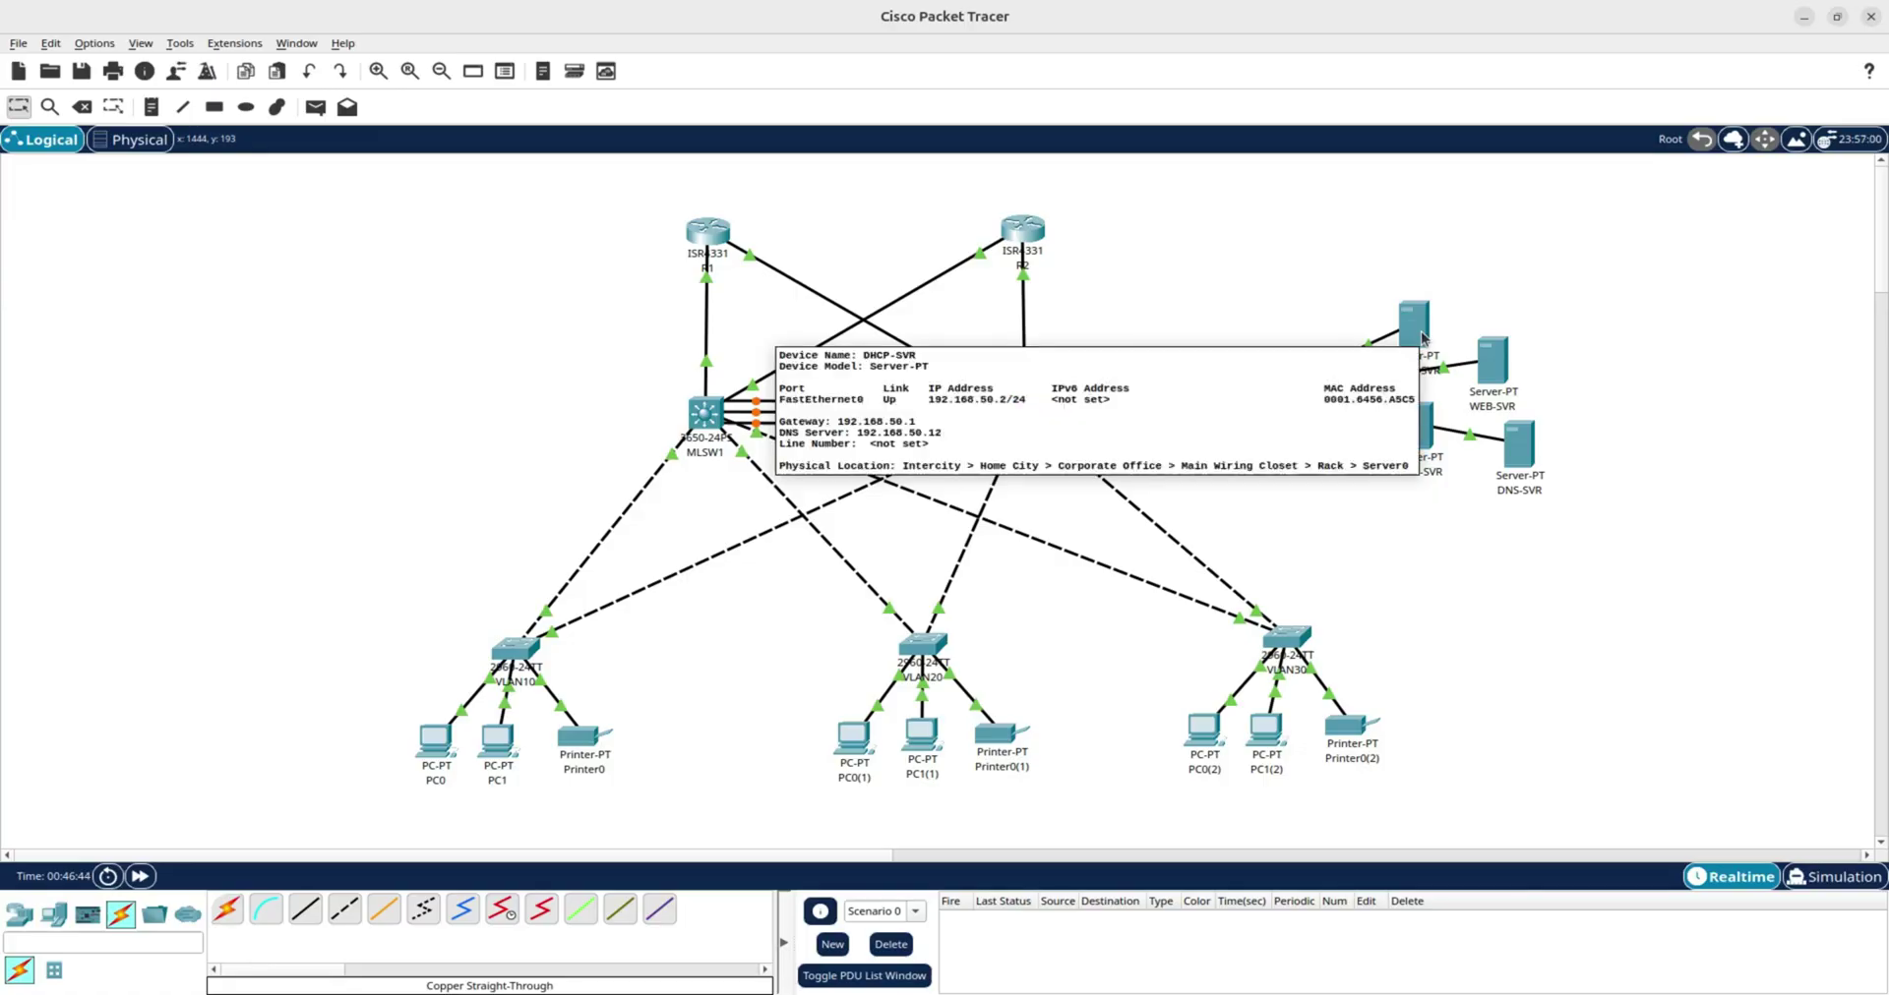
click(1519, 445)
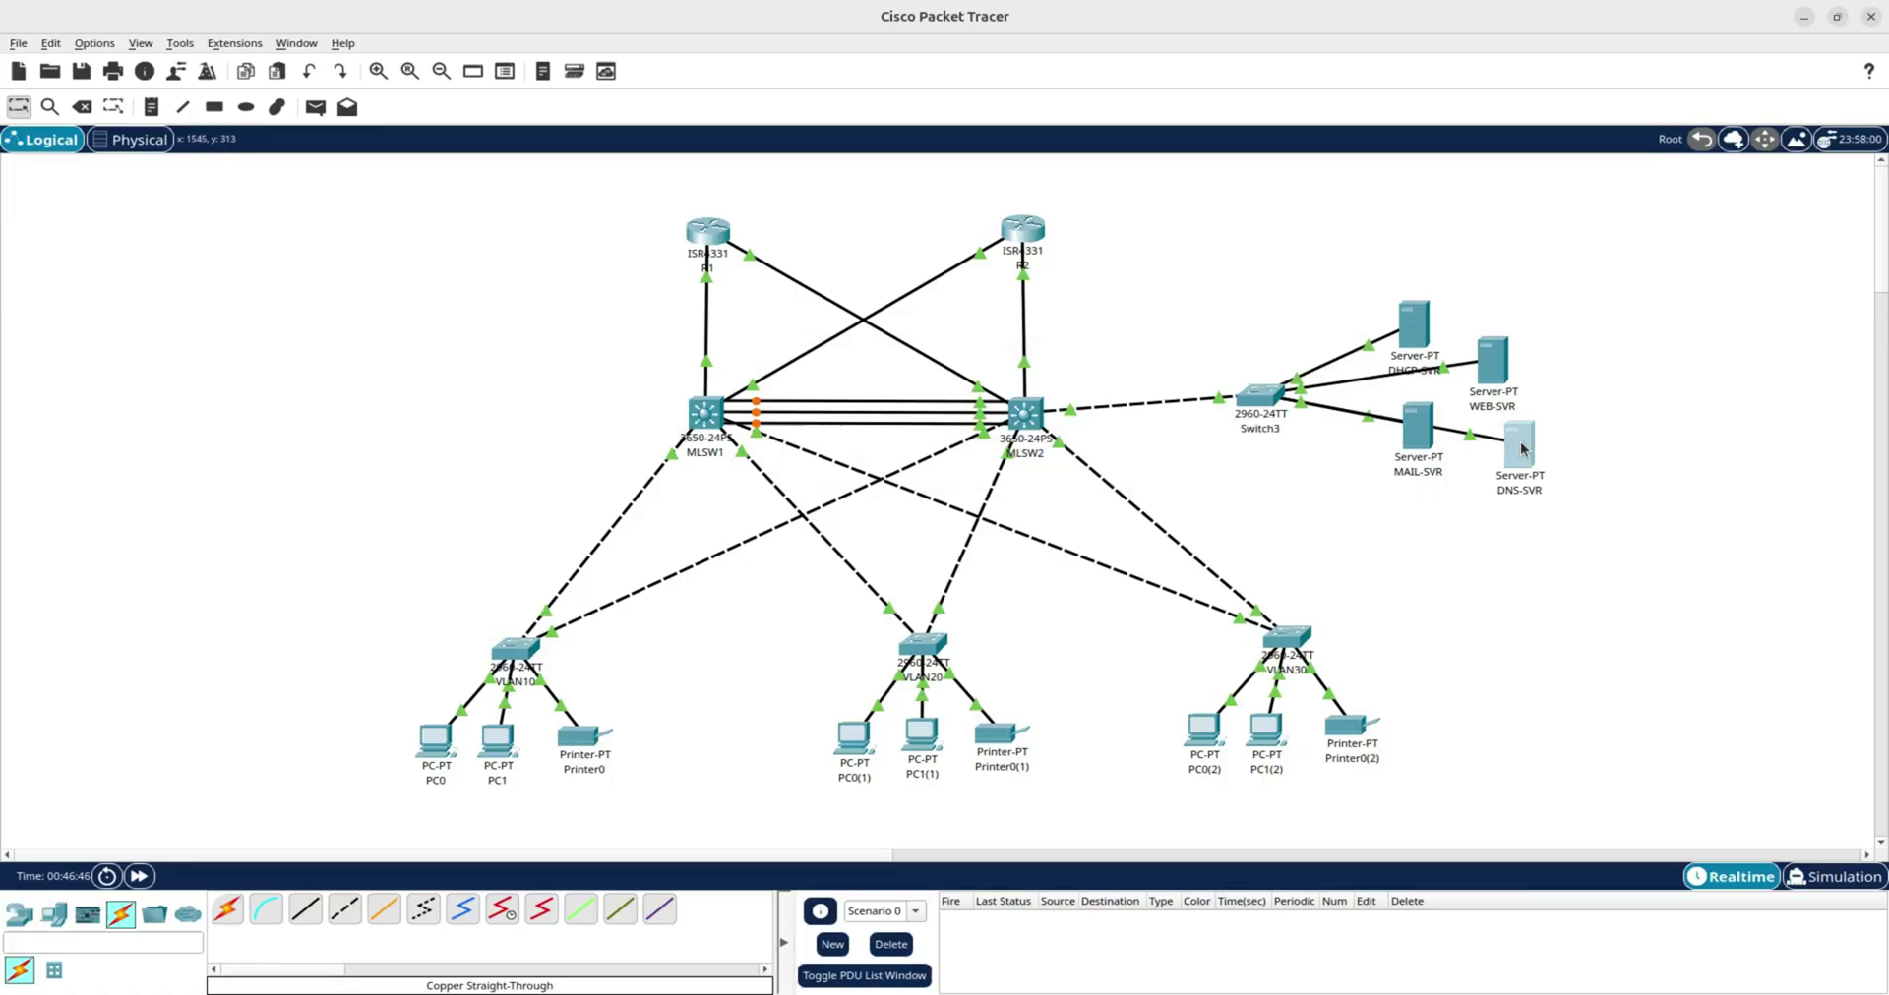
click(829, 220)
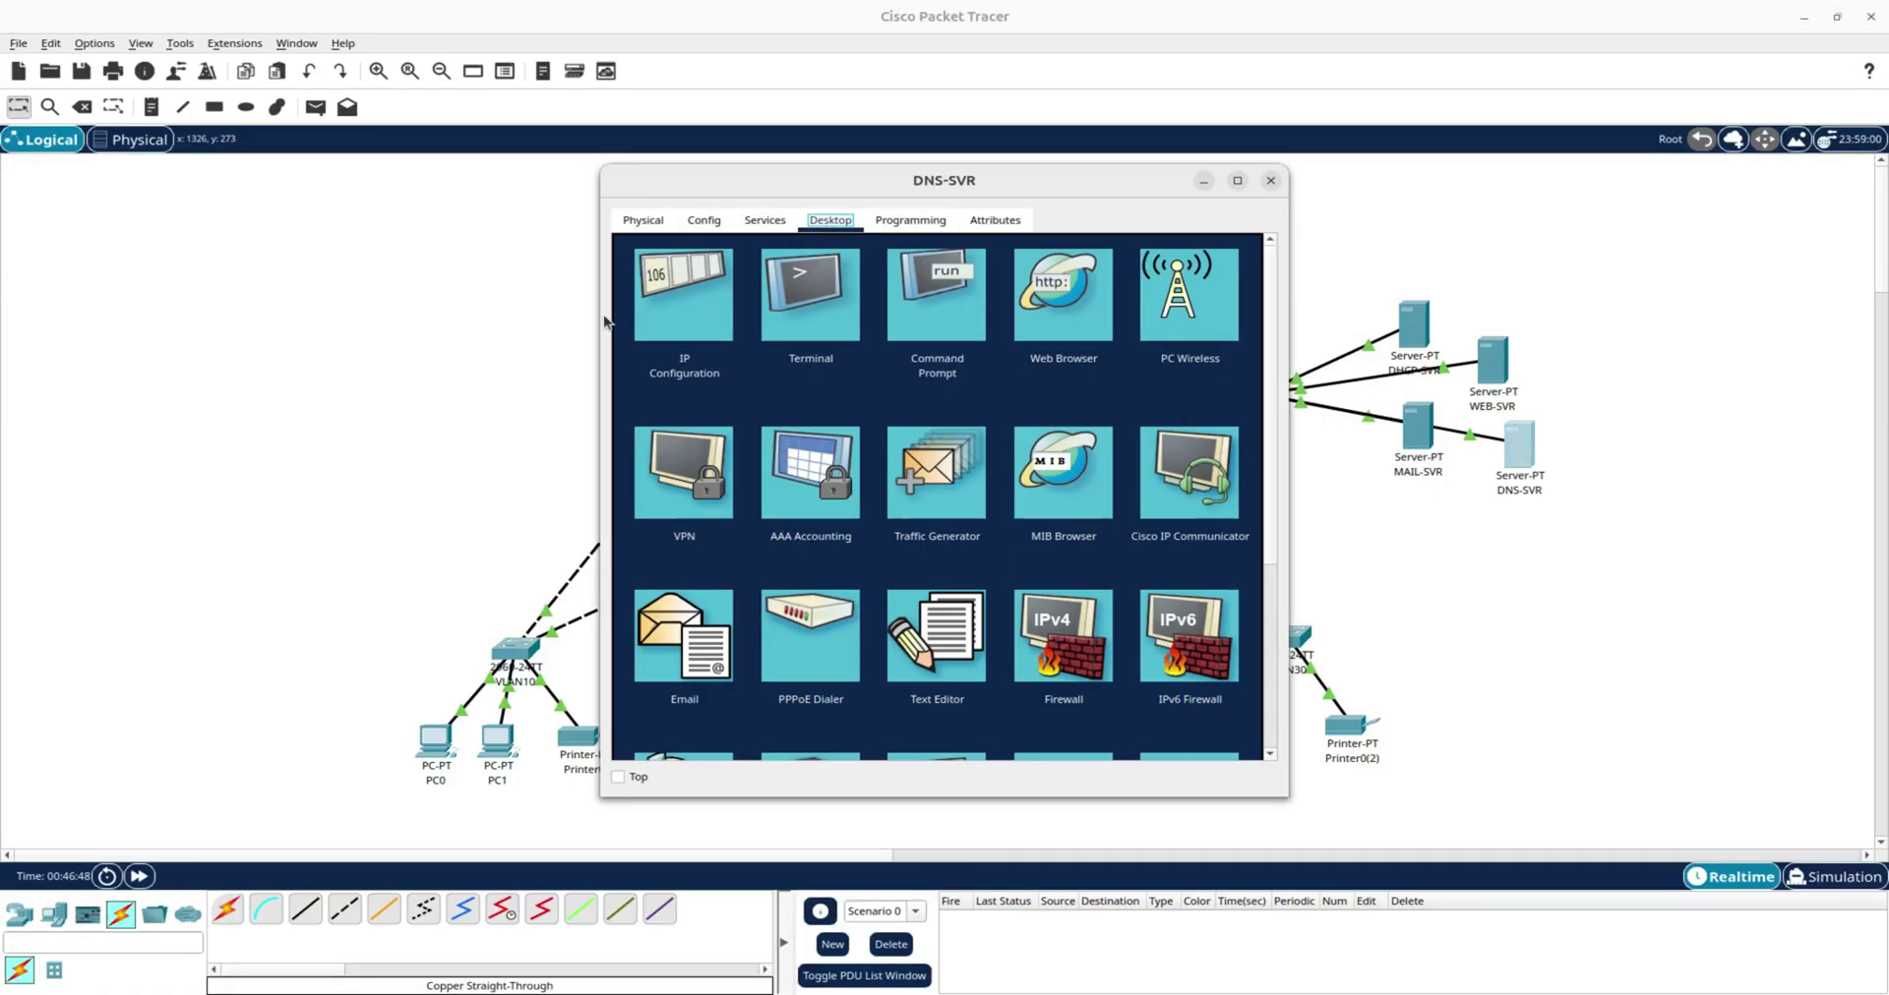
click(689, 300)
click(851, 335)
text(1)
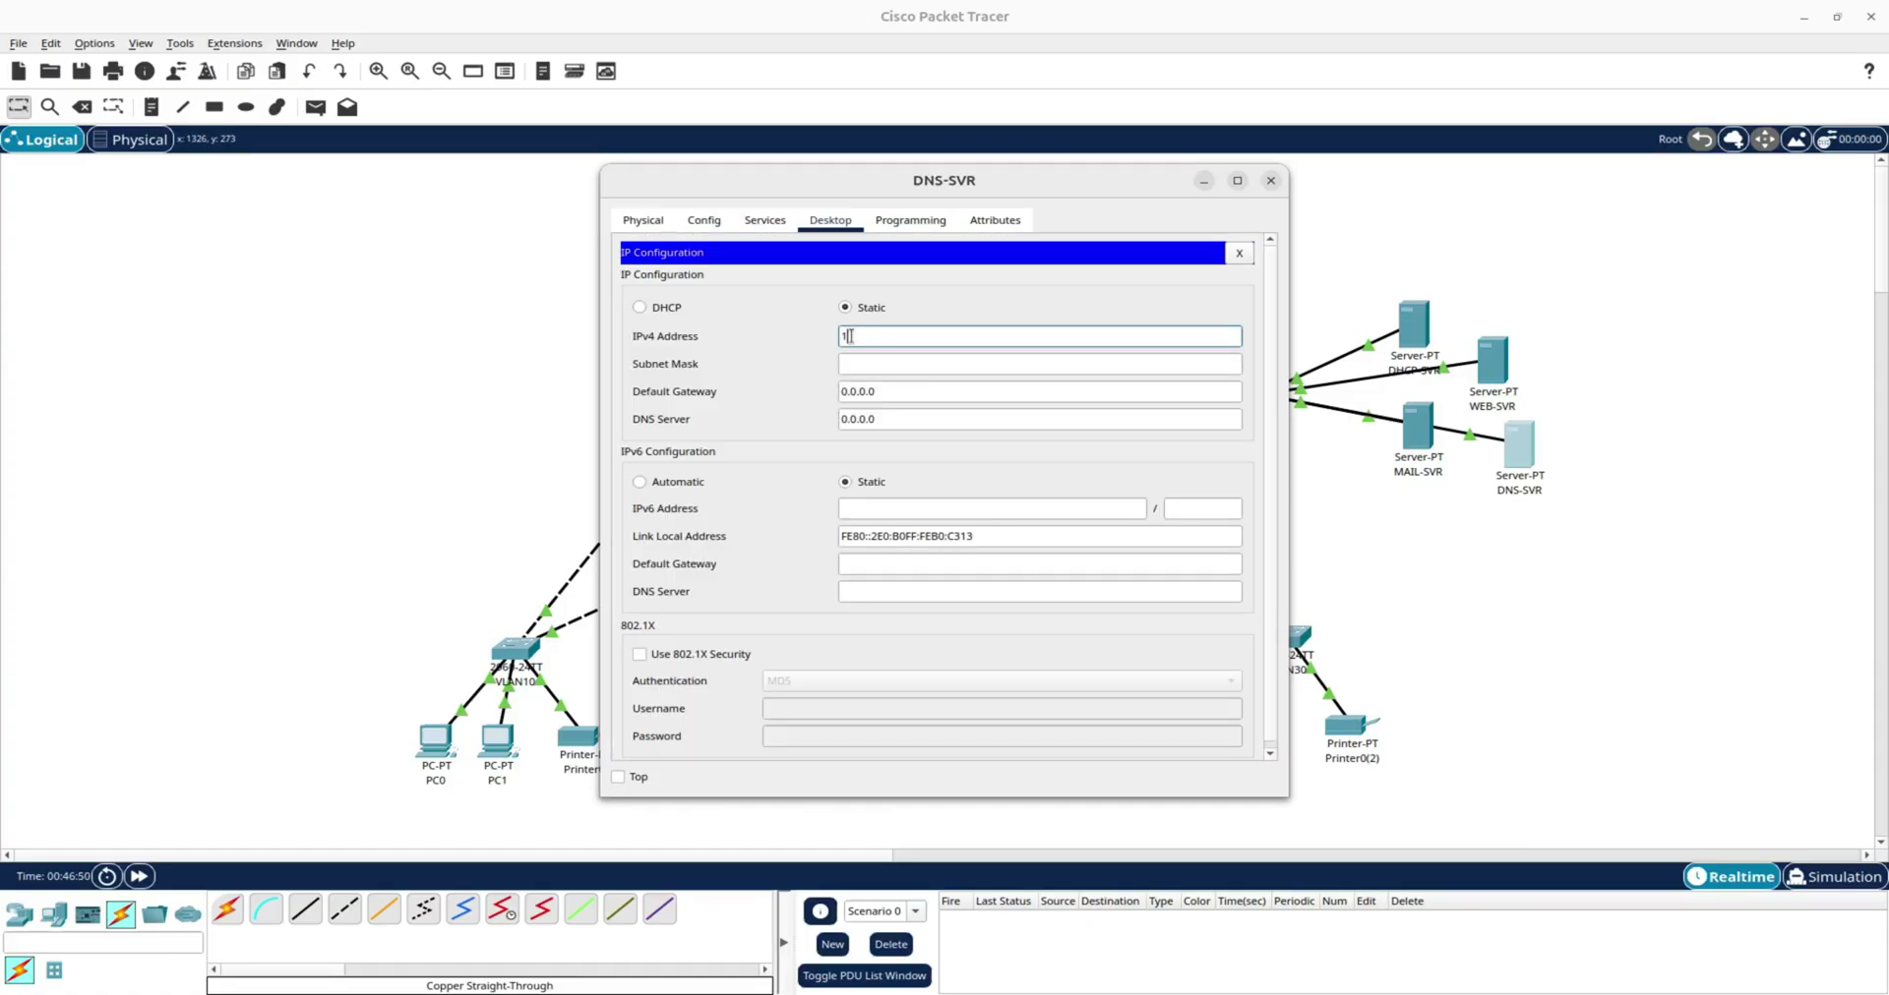
text(92.168.50.12)
click(870, 364)
Set DNS-SVR's default gateway to 192.168.50.1 and its DNS server to 192.168.50.12, copy its IPv4 address, and close the server.
drag(907, 392, 836, 391)
click(907, 336)
drag(907, 335, 821, 340)
key(ctrl+c)
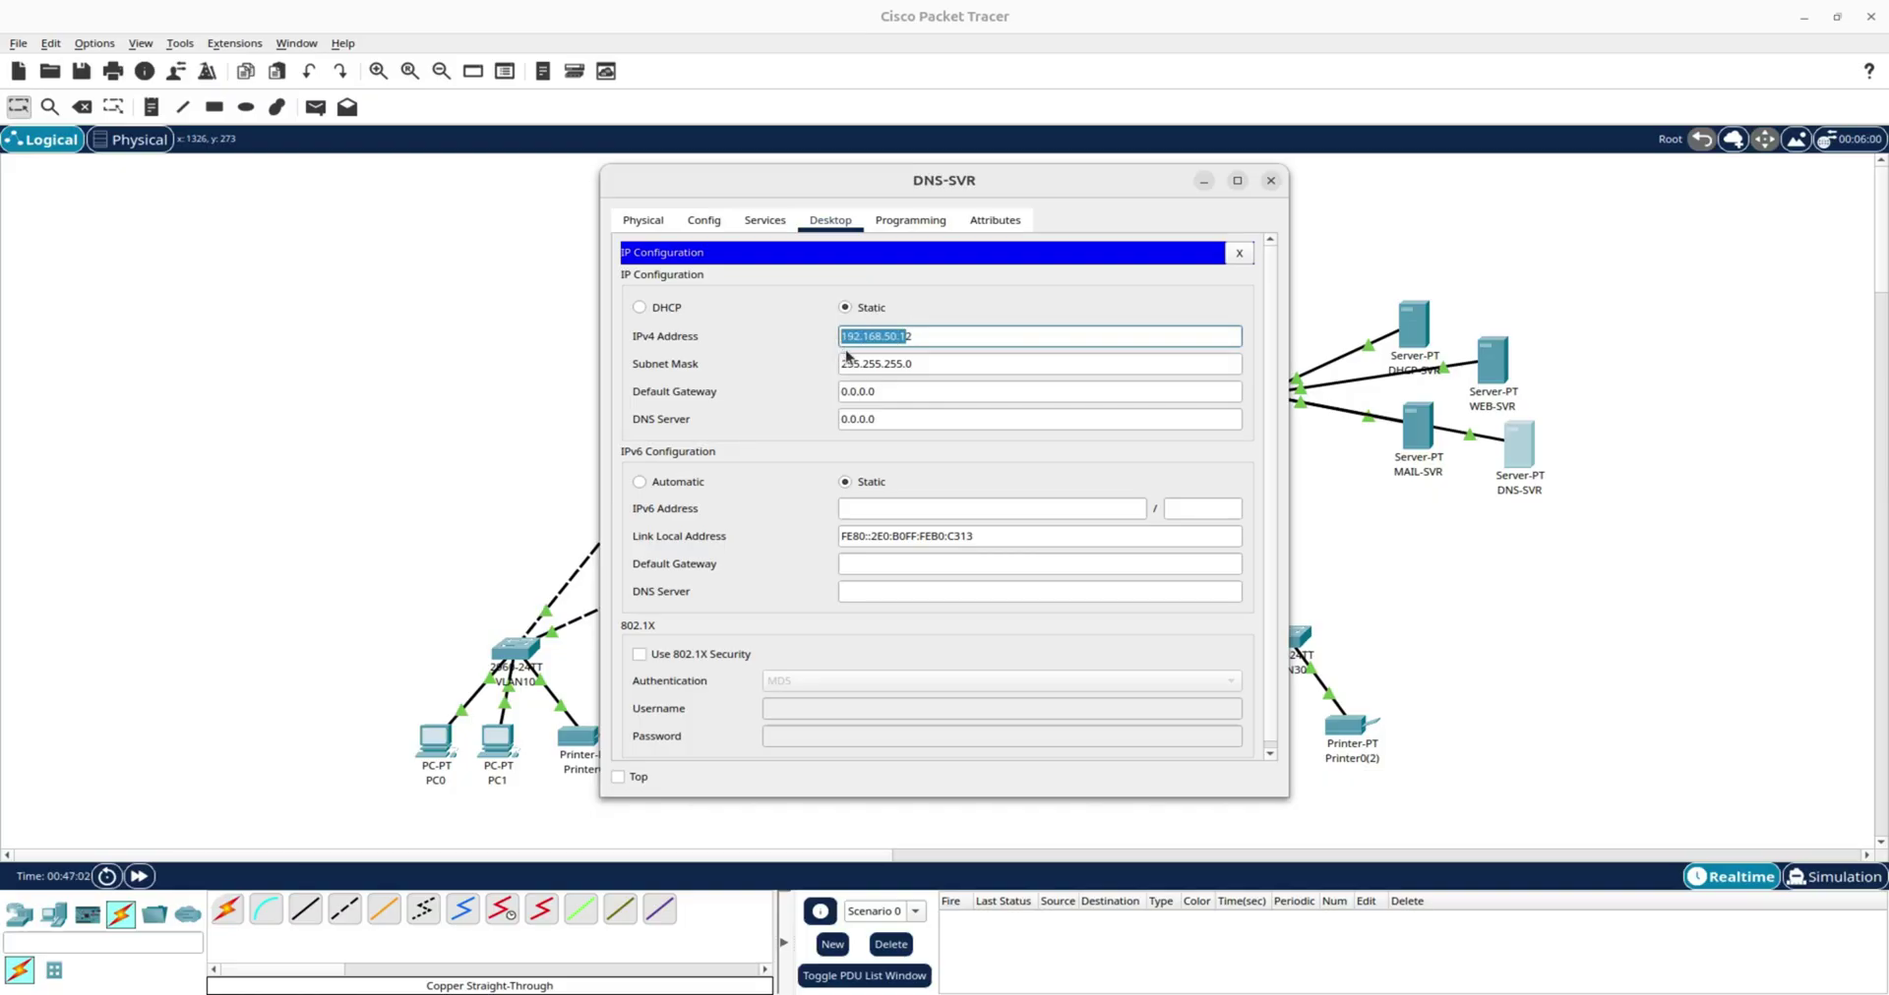
drag(890, 392, 843, 421)
key(ctrl+v)
key(ctrl+v)
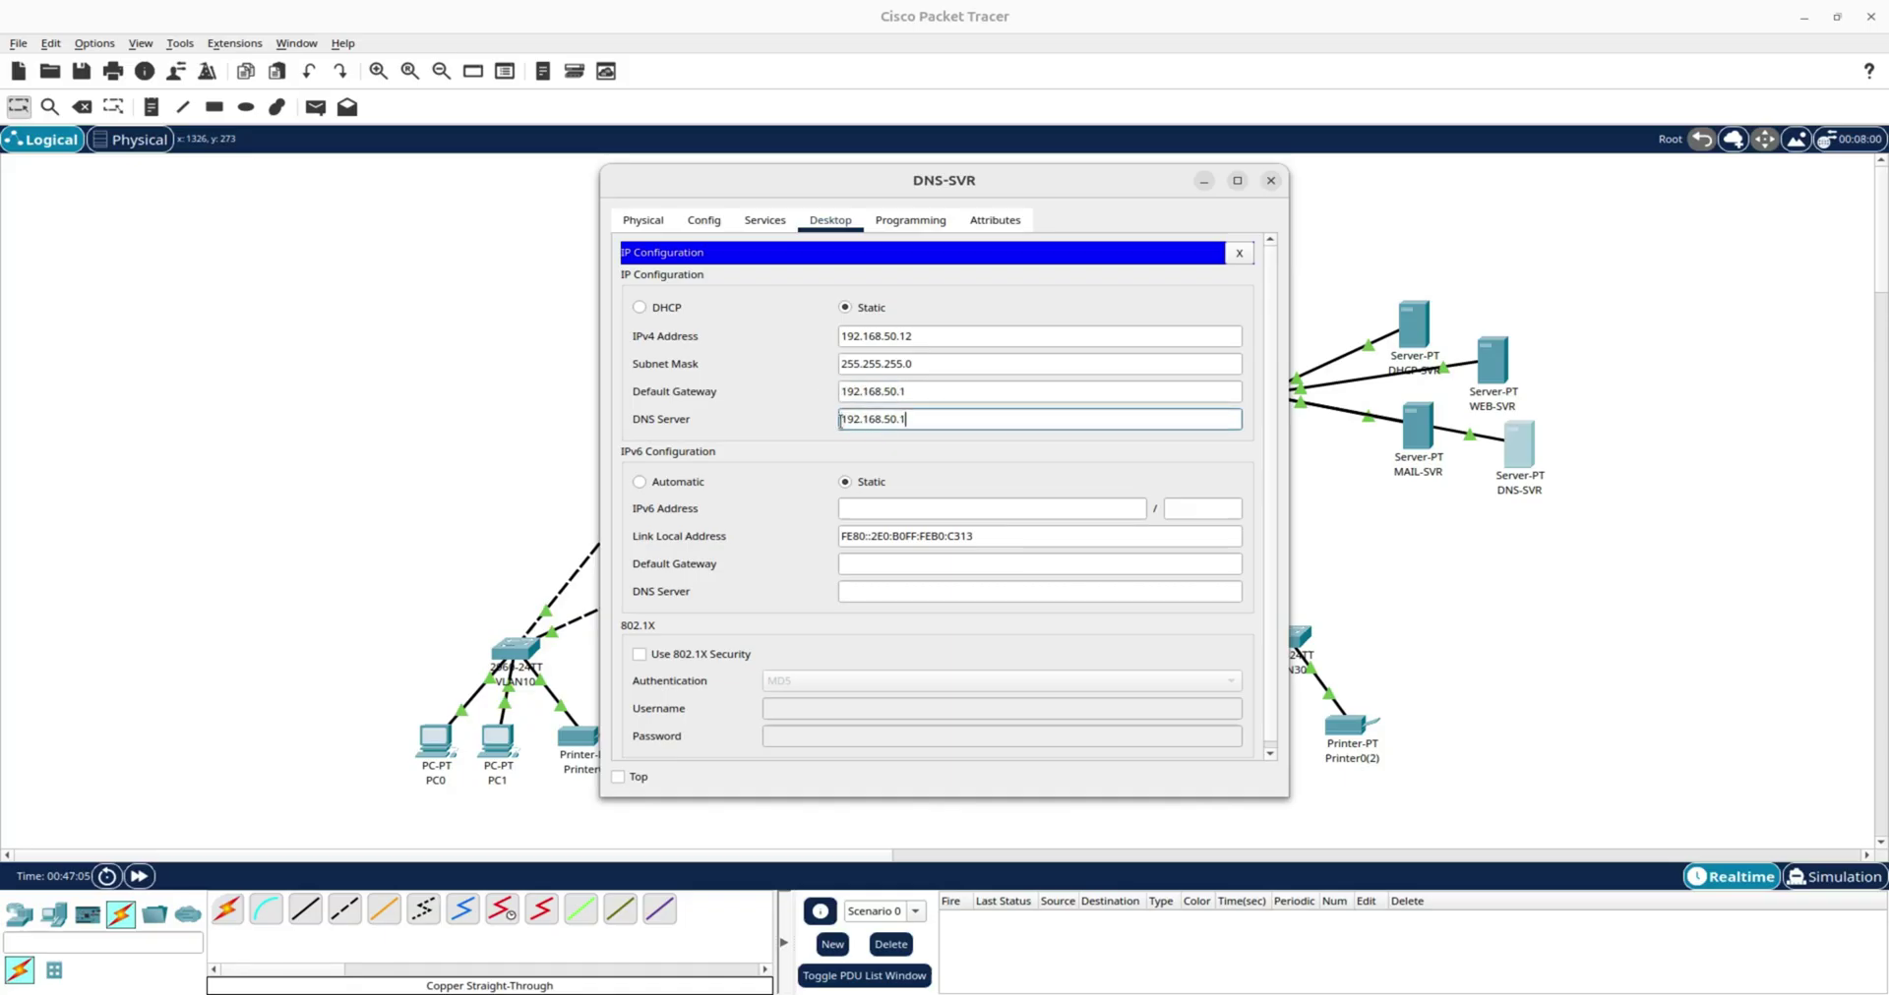
click(1001, 274)
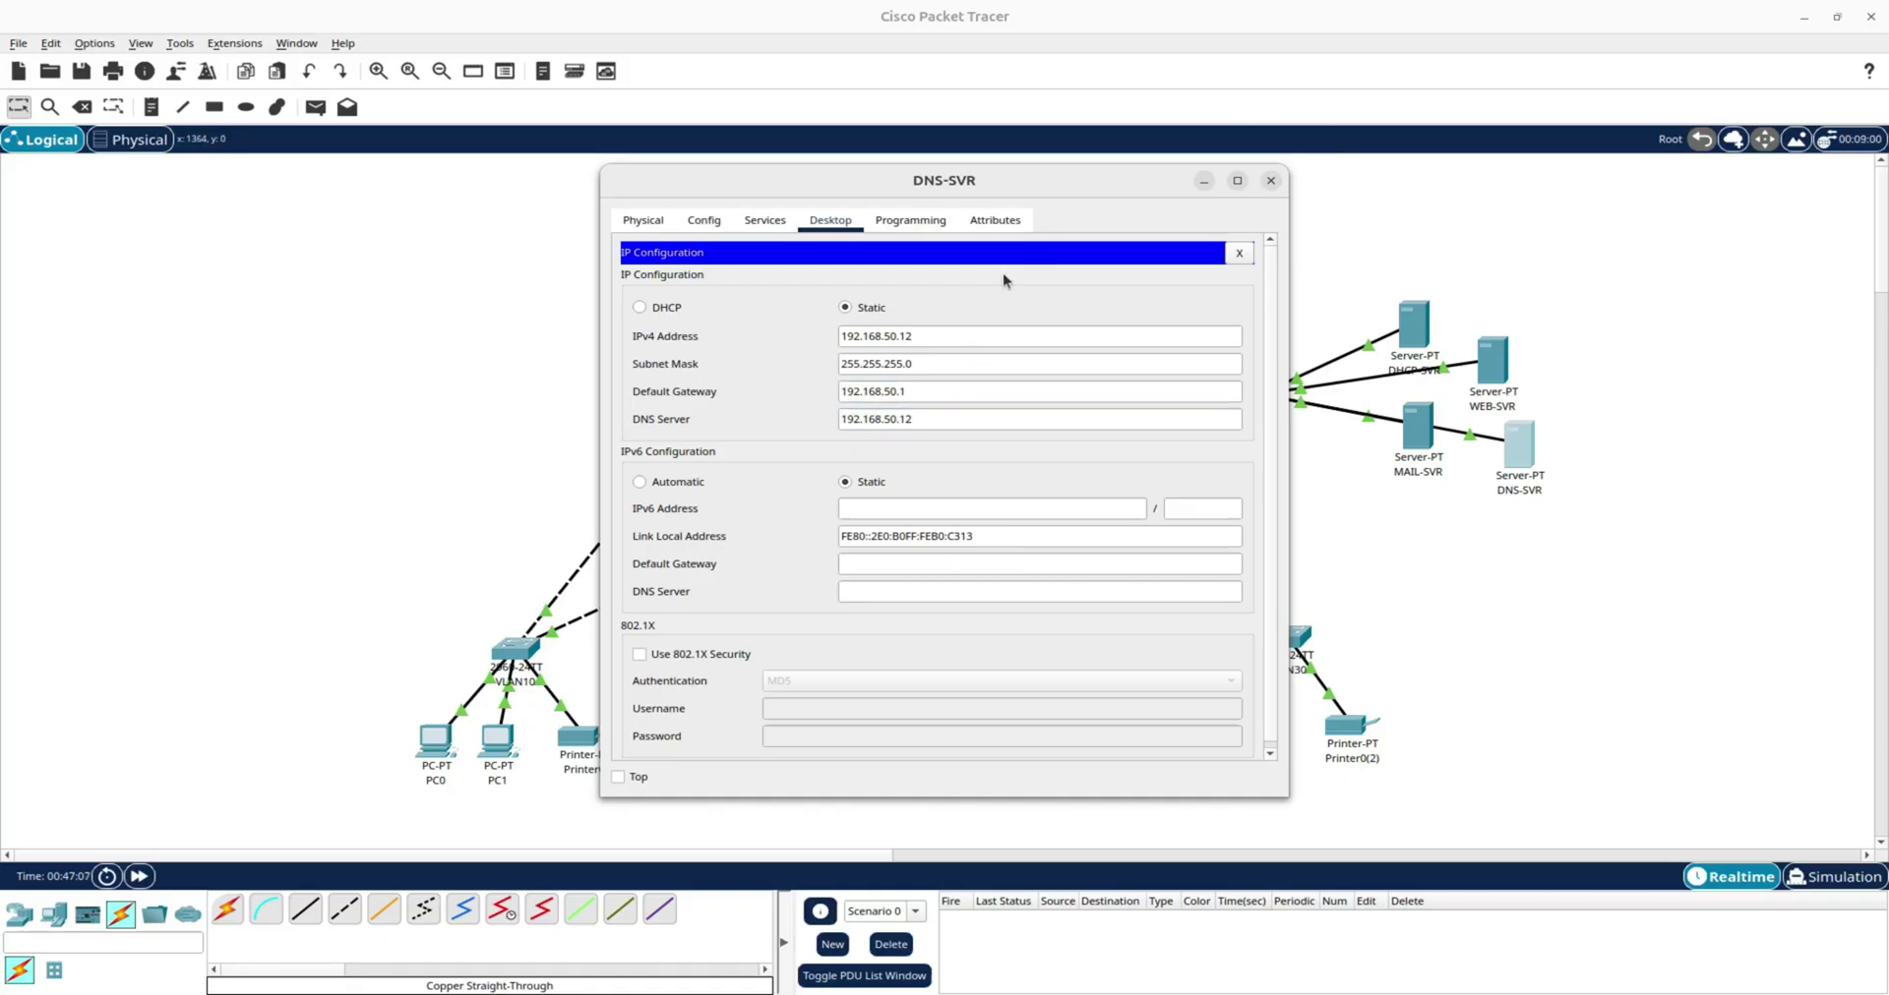
drag(921, 335, 831, 339)
key(ctrl+c)
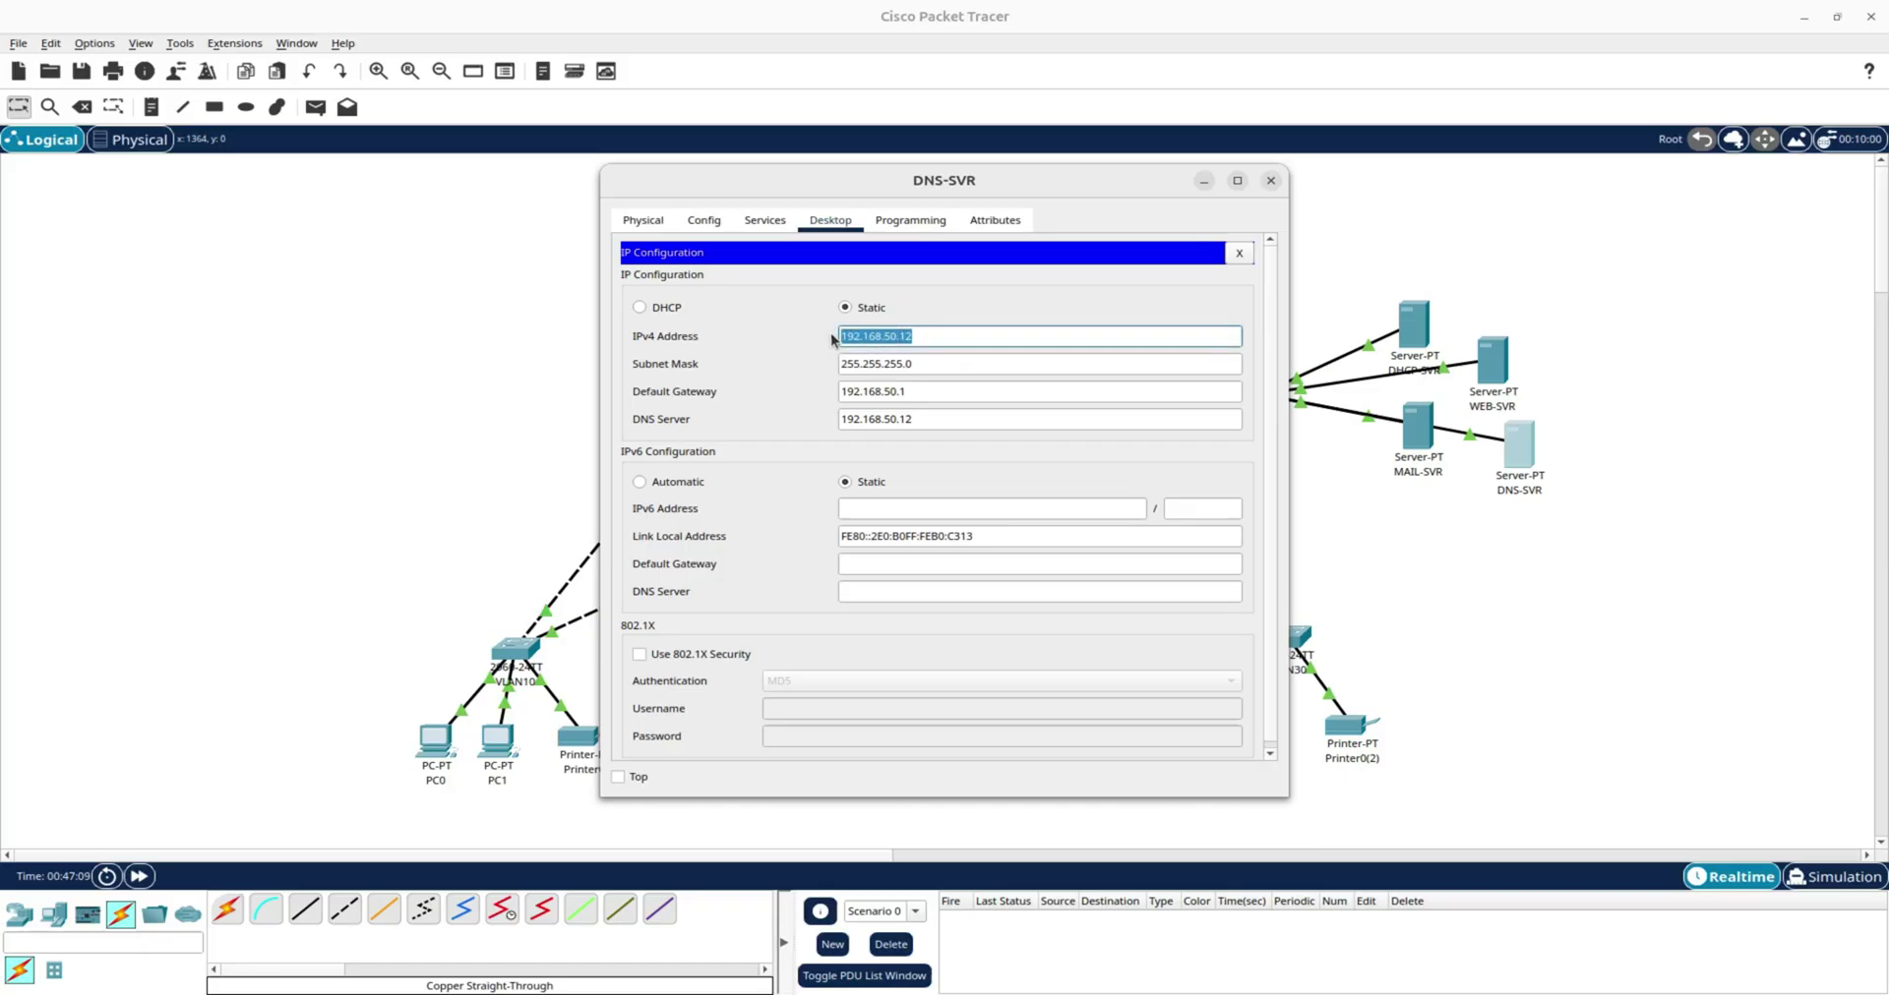
click(1238, 253)
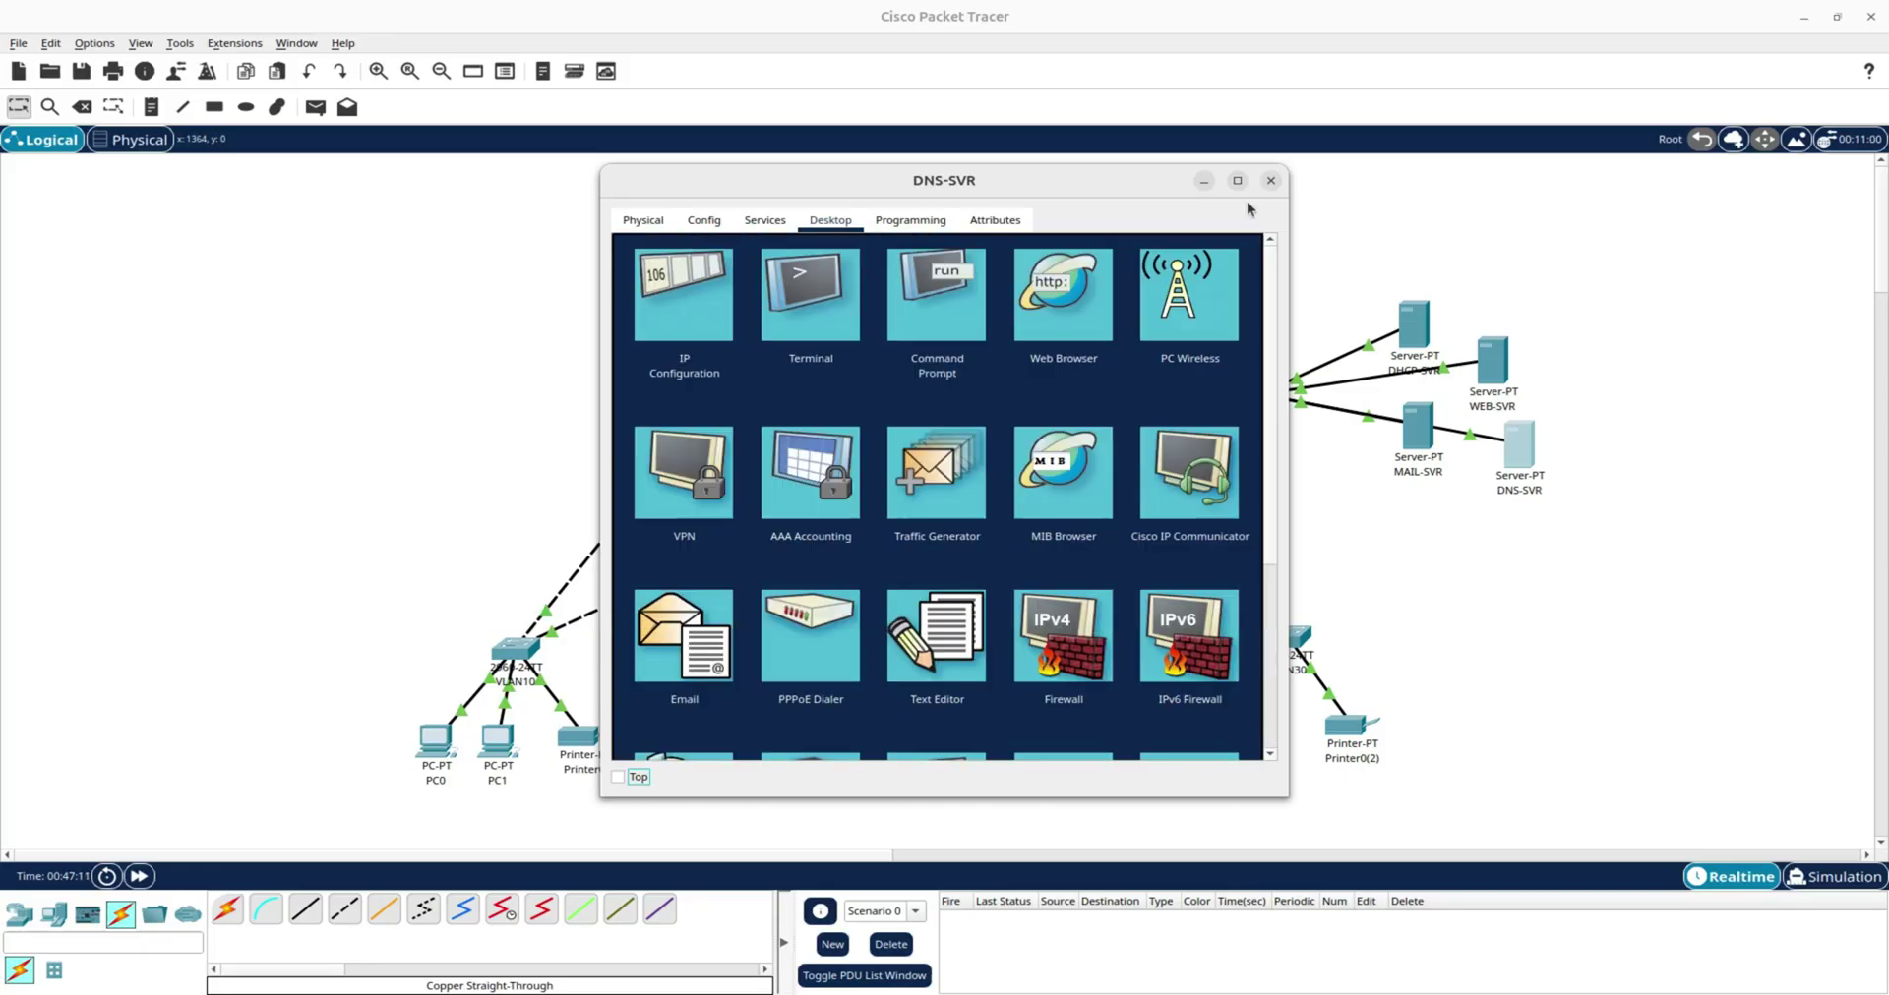
click(1270, 181)
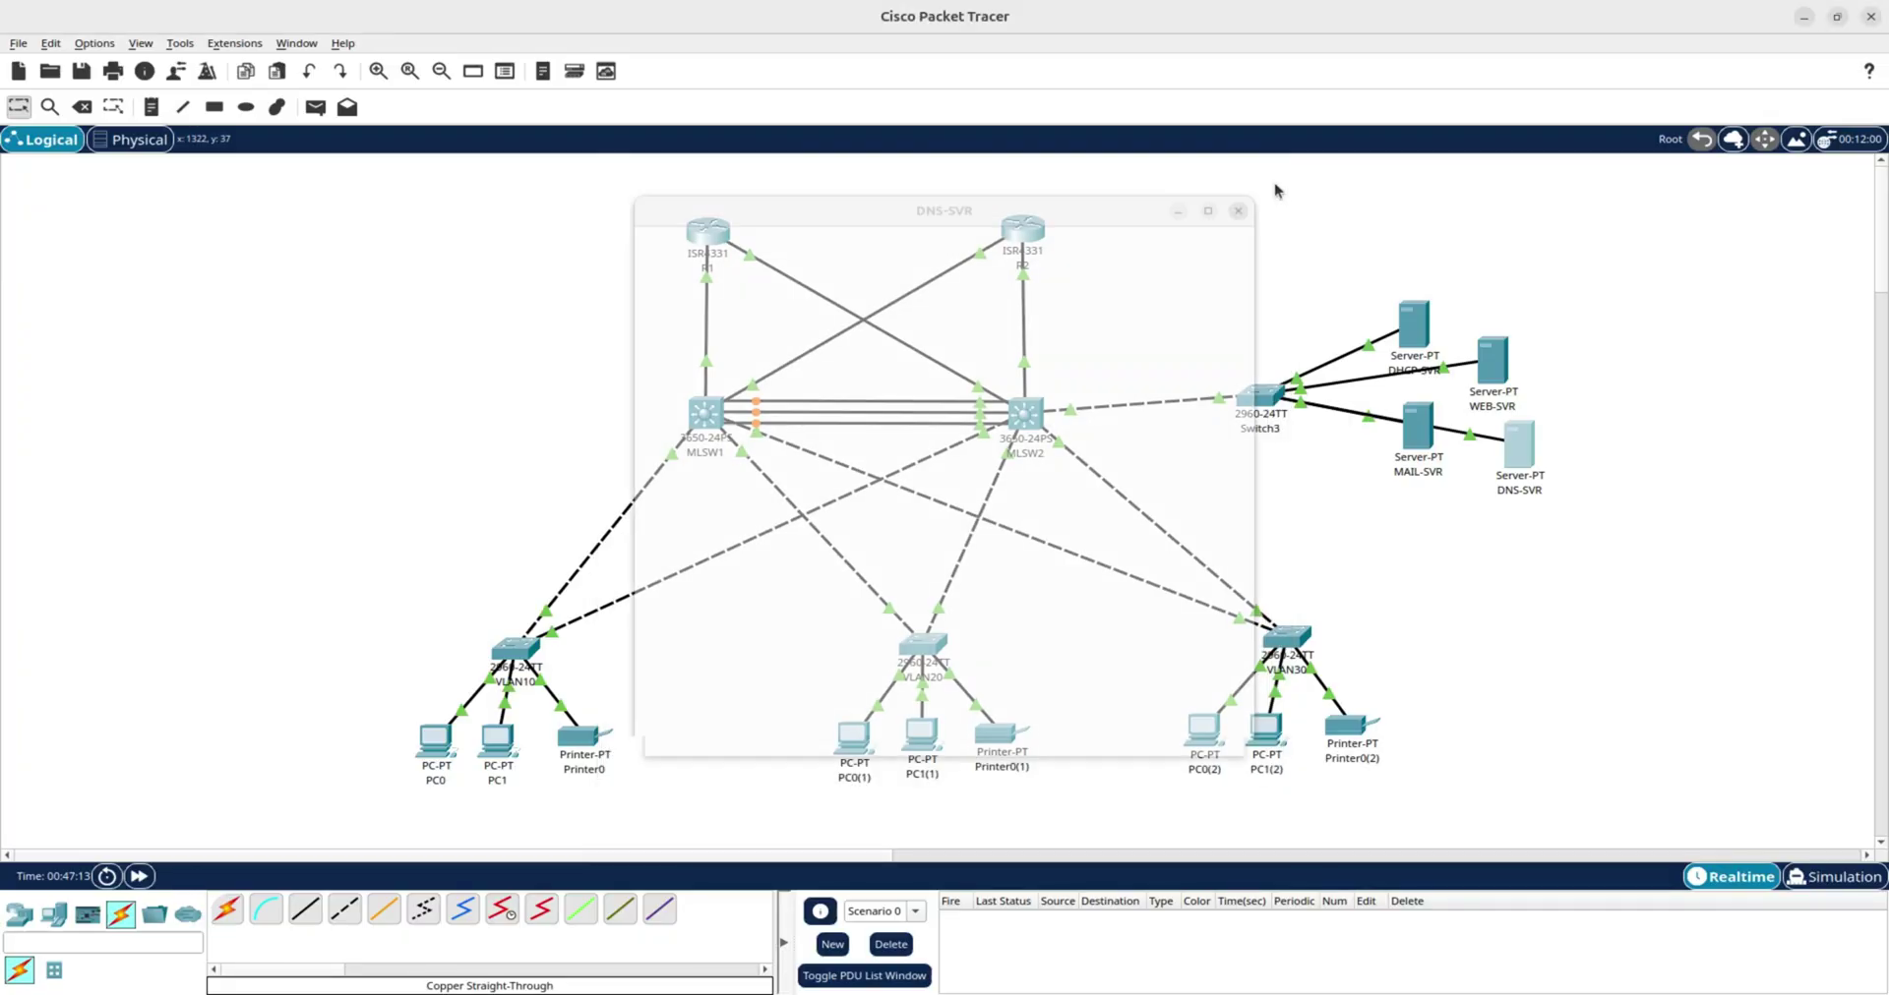
Give WEB-SVR the static IPv4 address 192.168.50.10 with subnet mask 255.255.255.0.
click(1492, 360)
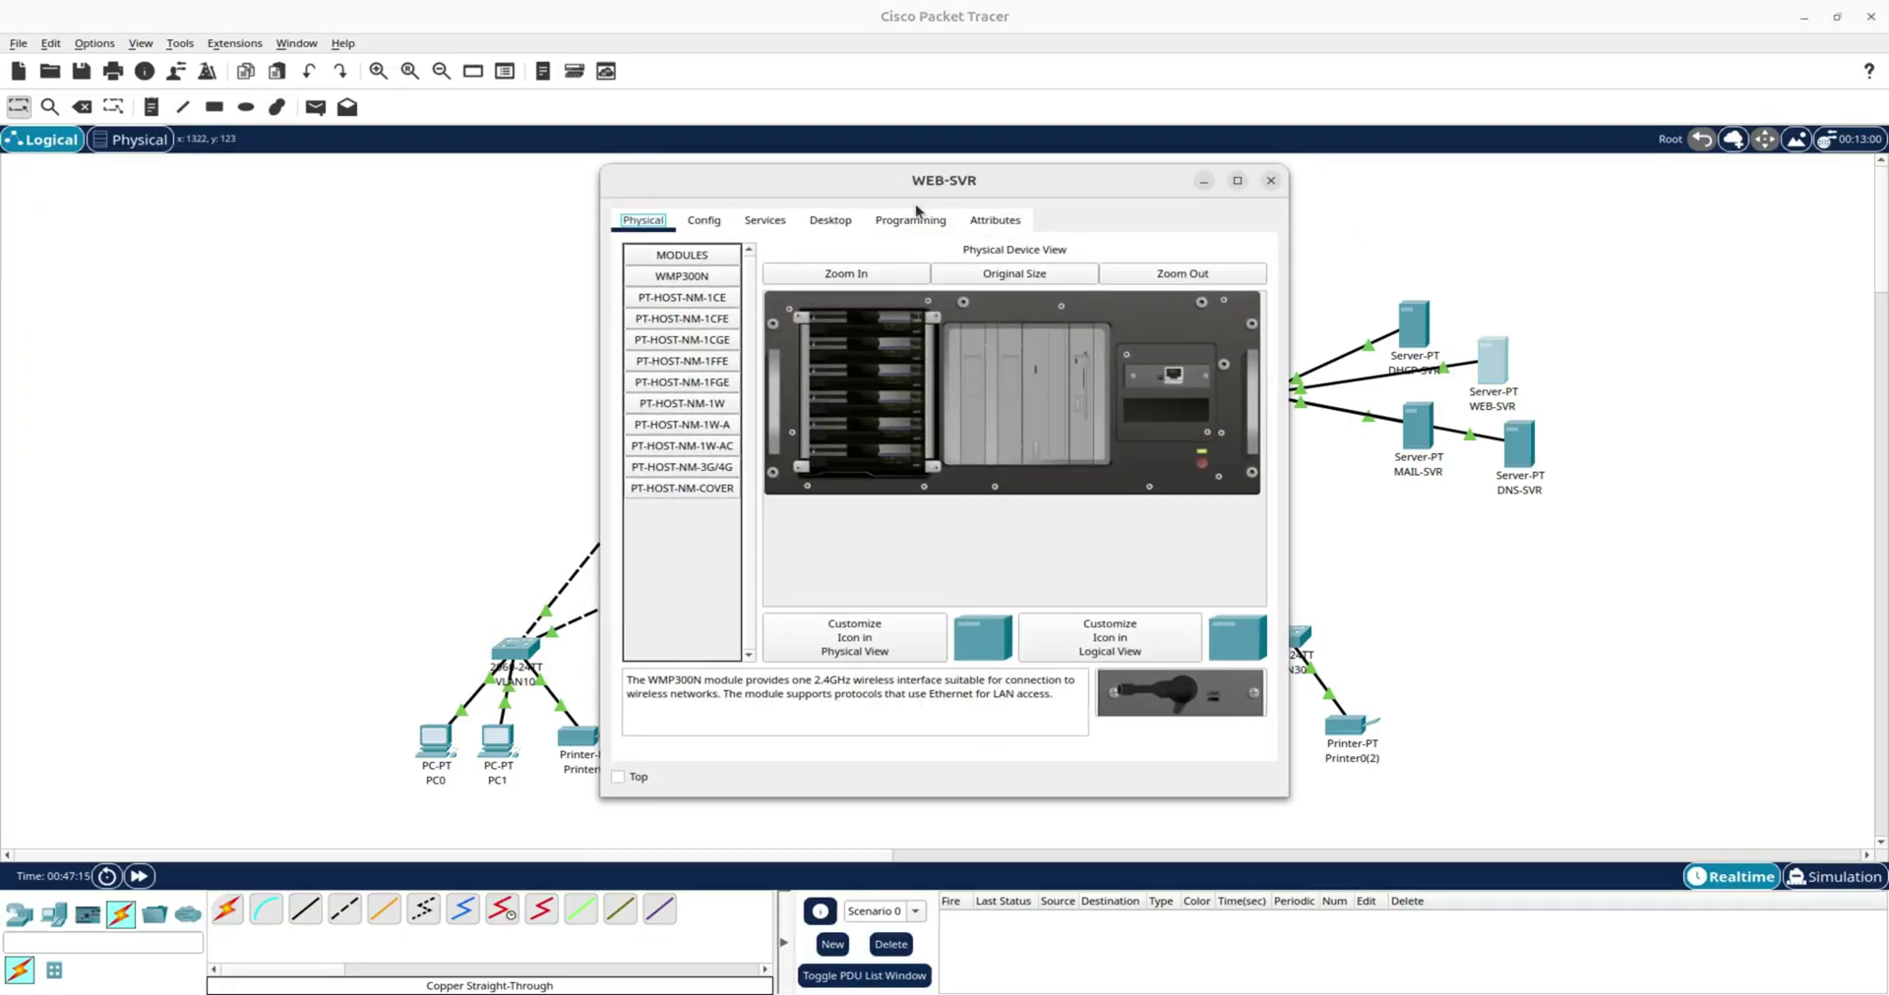
click(829, 220)
click(710, 285)
click(860, 338)
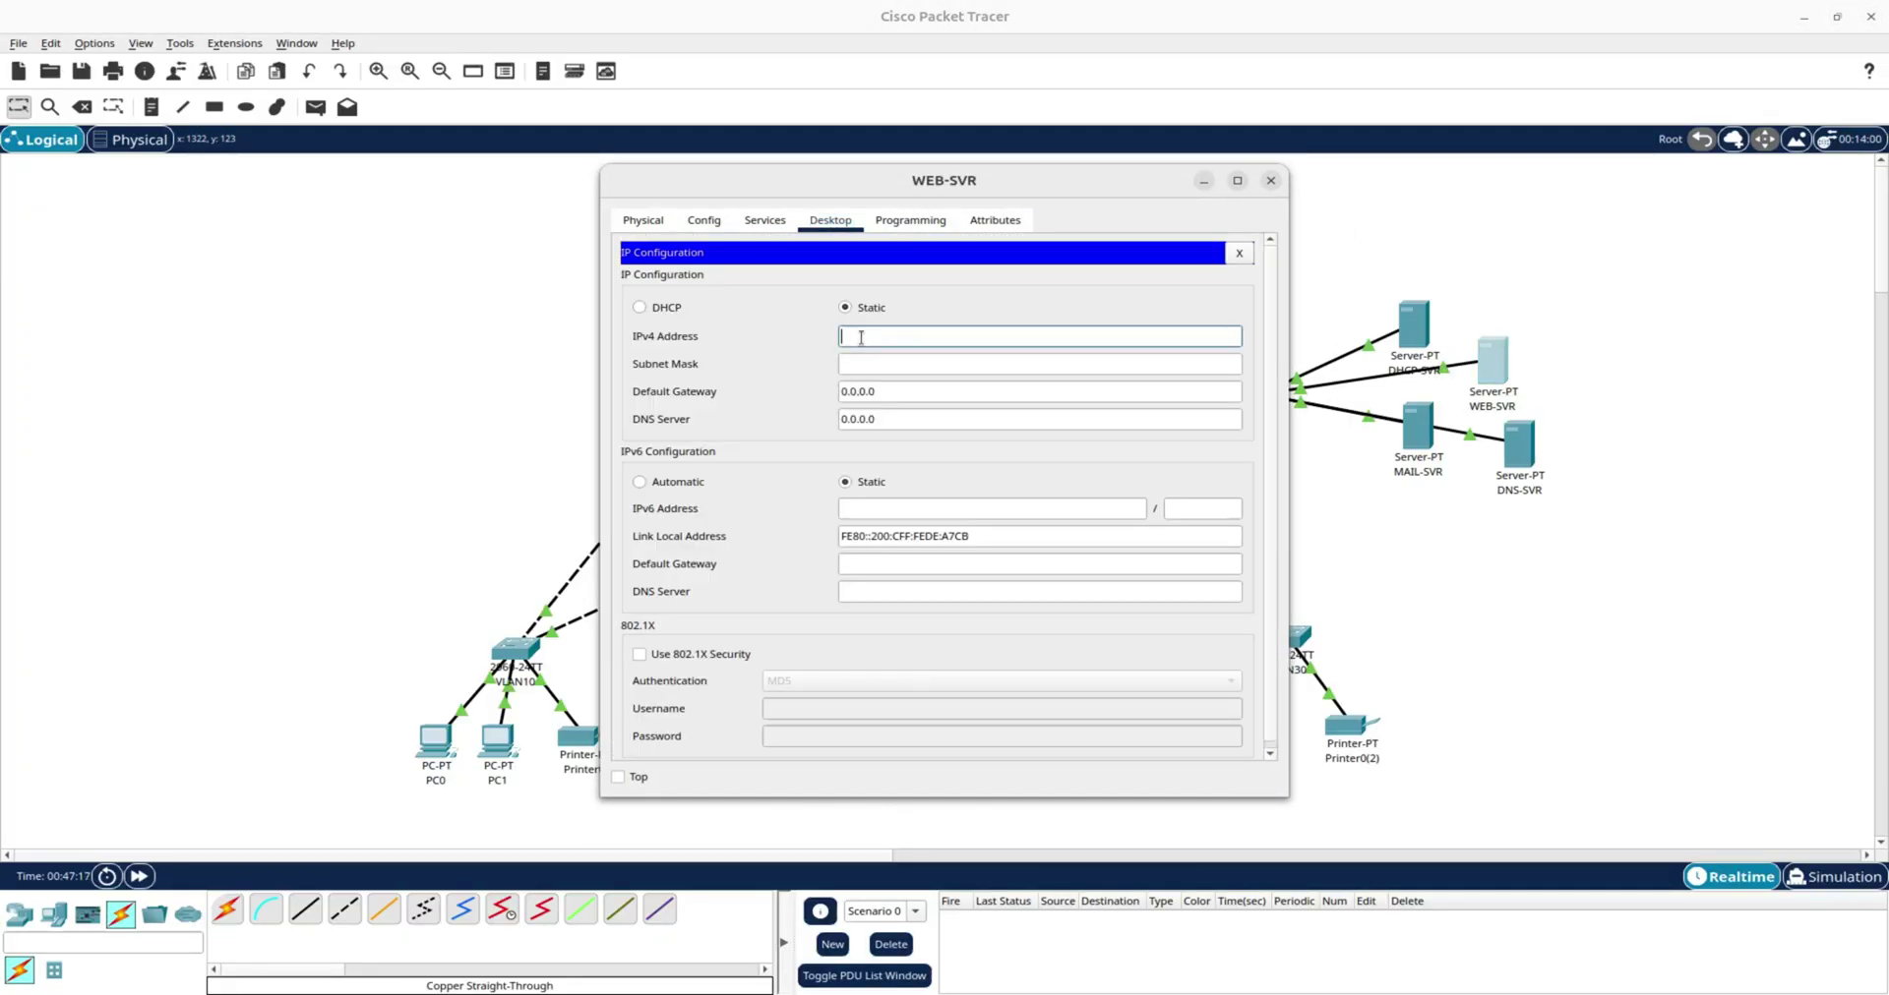
key(ctrl+v)
key(Tab)
Set WEB-SVR's DNS server to 192.168.50.12 and default gateway to 192.168.50.1, closing the server window when done.
click(897, 397)
drag(897, 396, 834, 396)
click(905, 419)
text(192.168.50.12)
click(890, 392)
text(192.168.50.1)
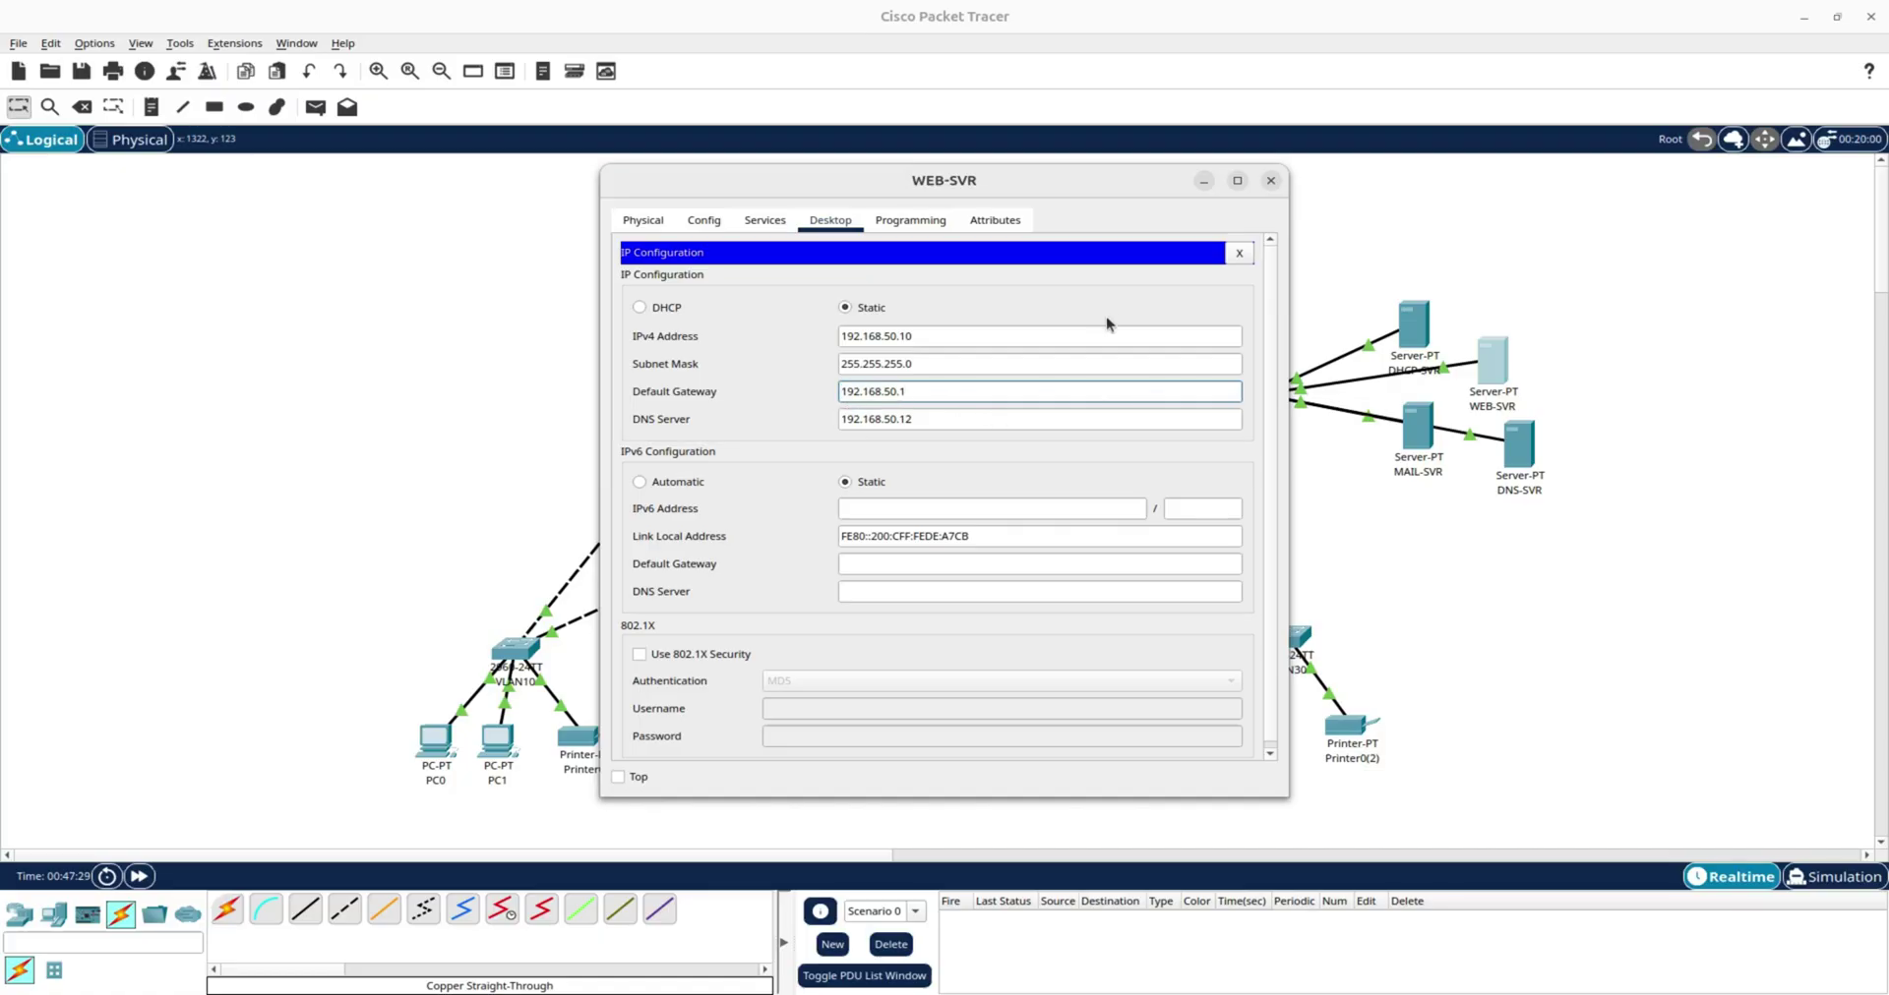
click(1275, 221)
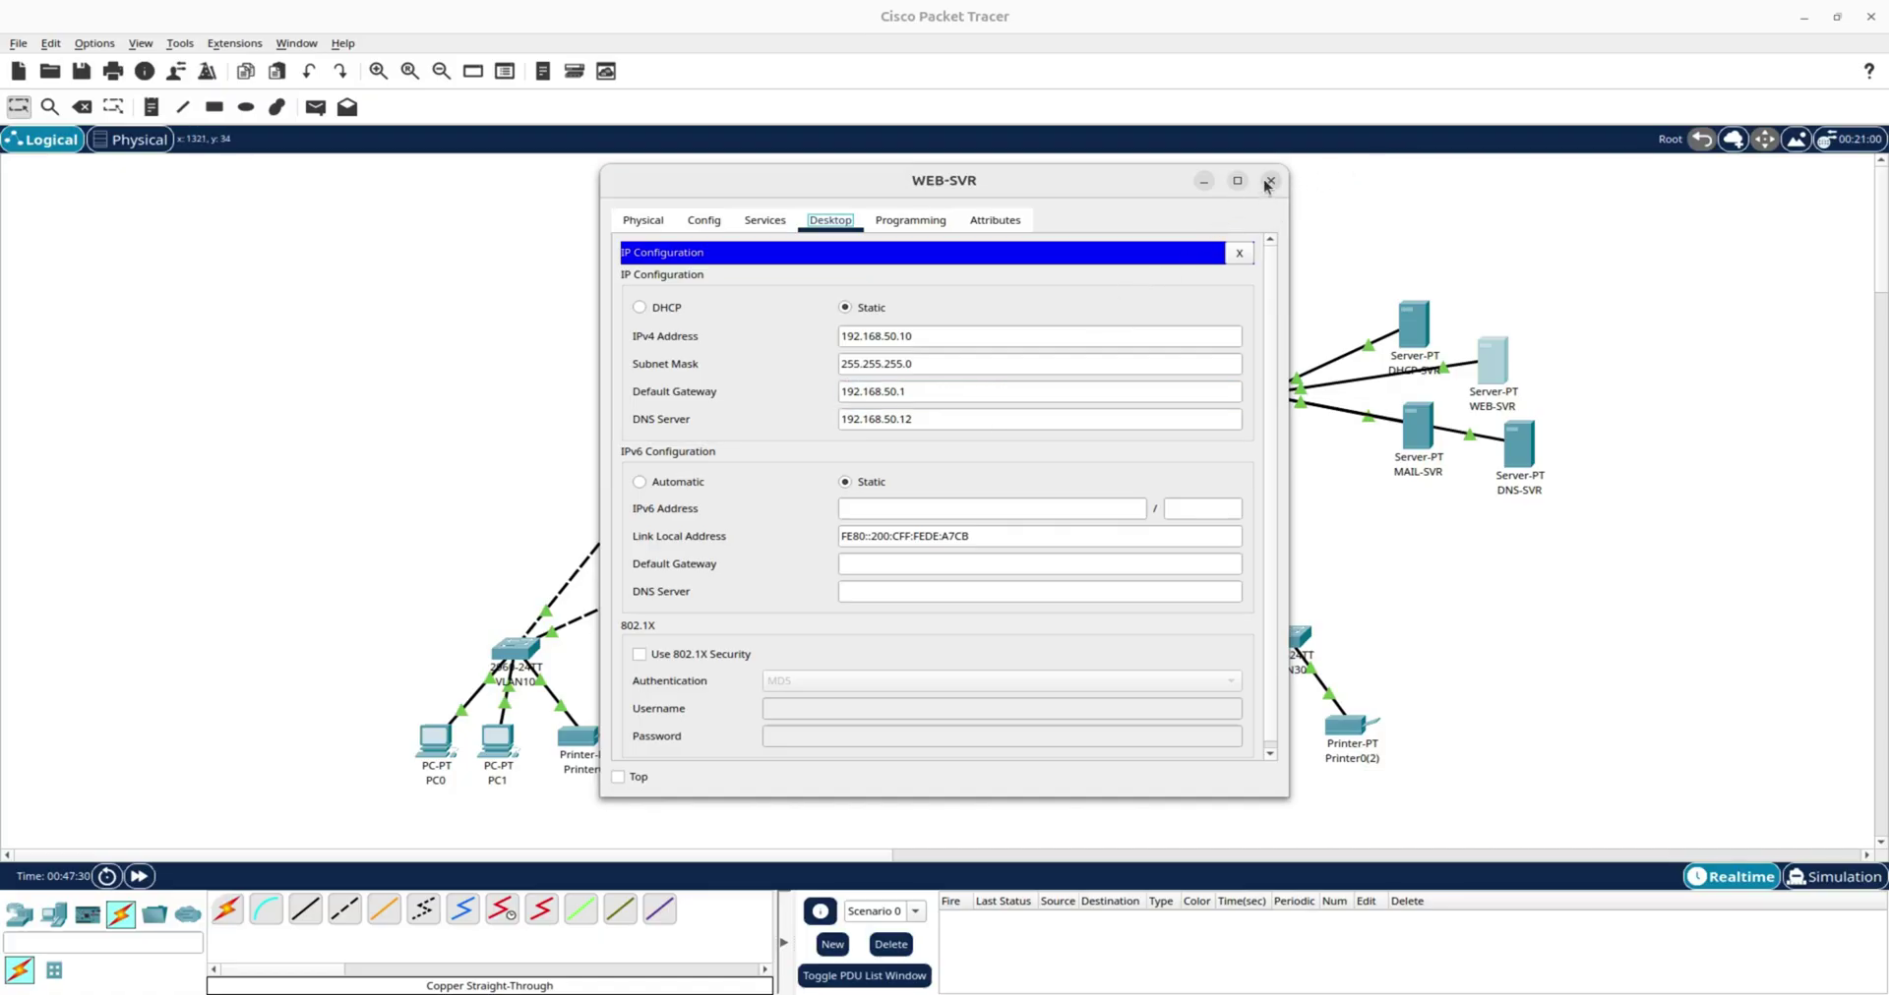
click(1269, 182)
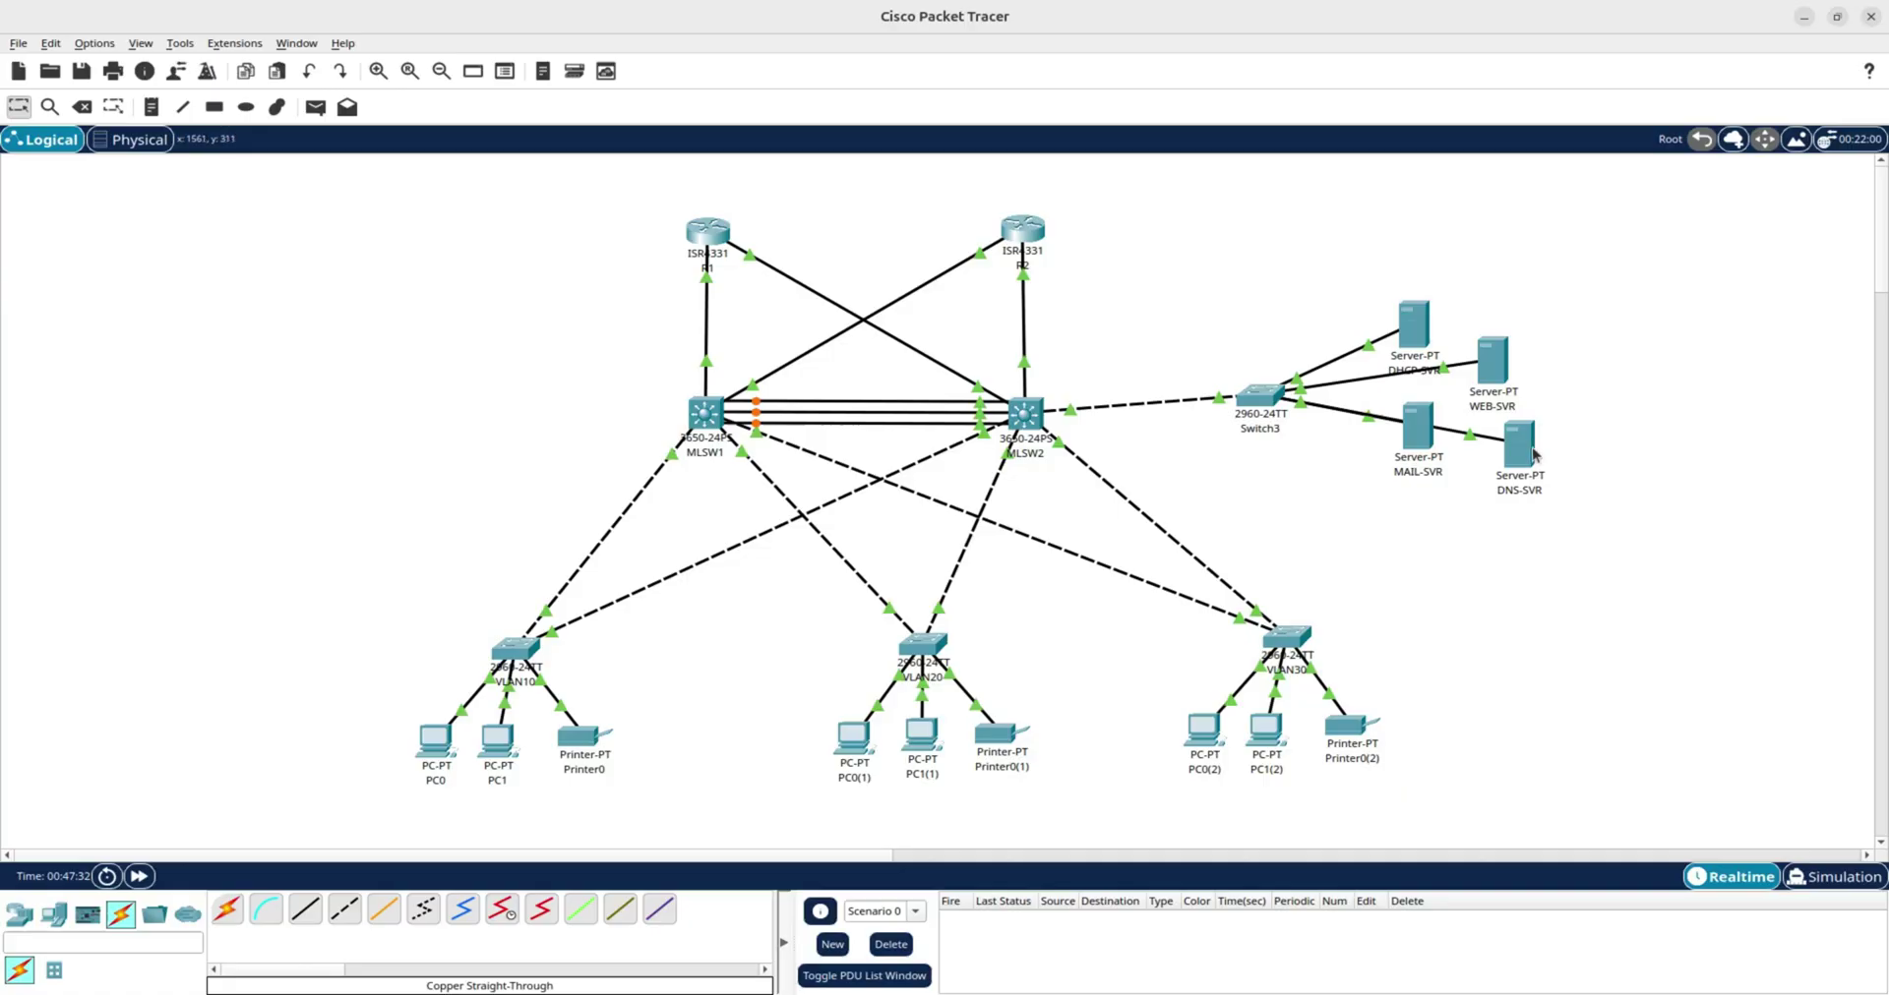
Give MAIL-SVR the static IPv4 address 192.168.50.11 with subnet mask 255.255.255.0.
click(1418, 432)
click(830, 220)
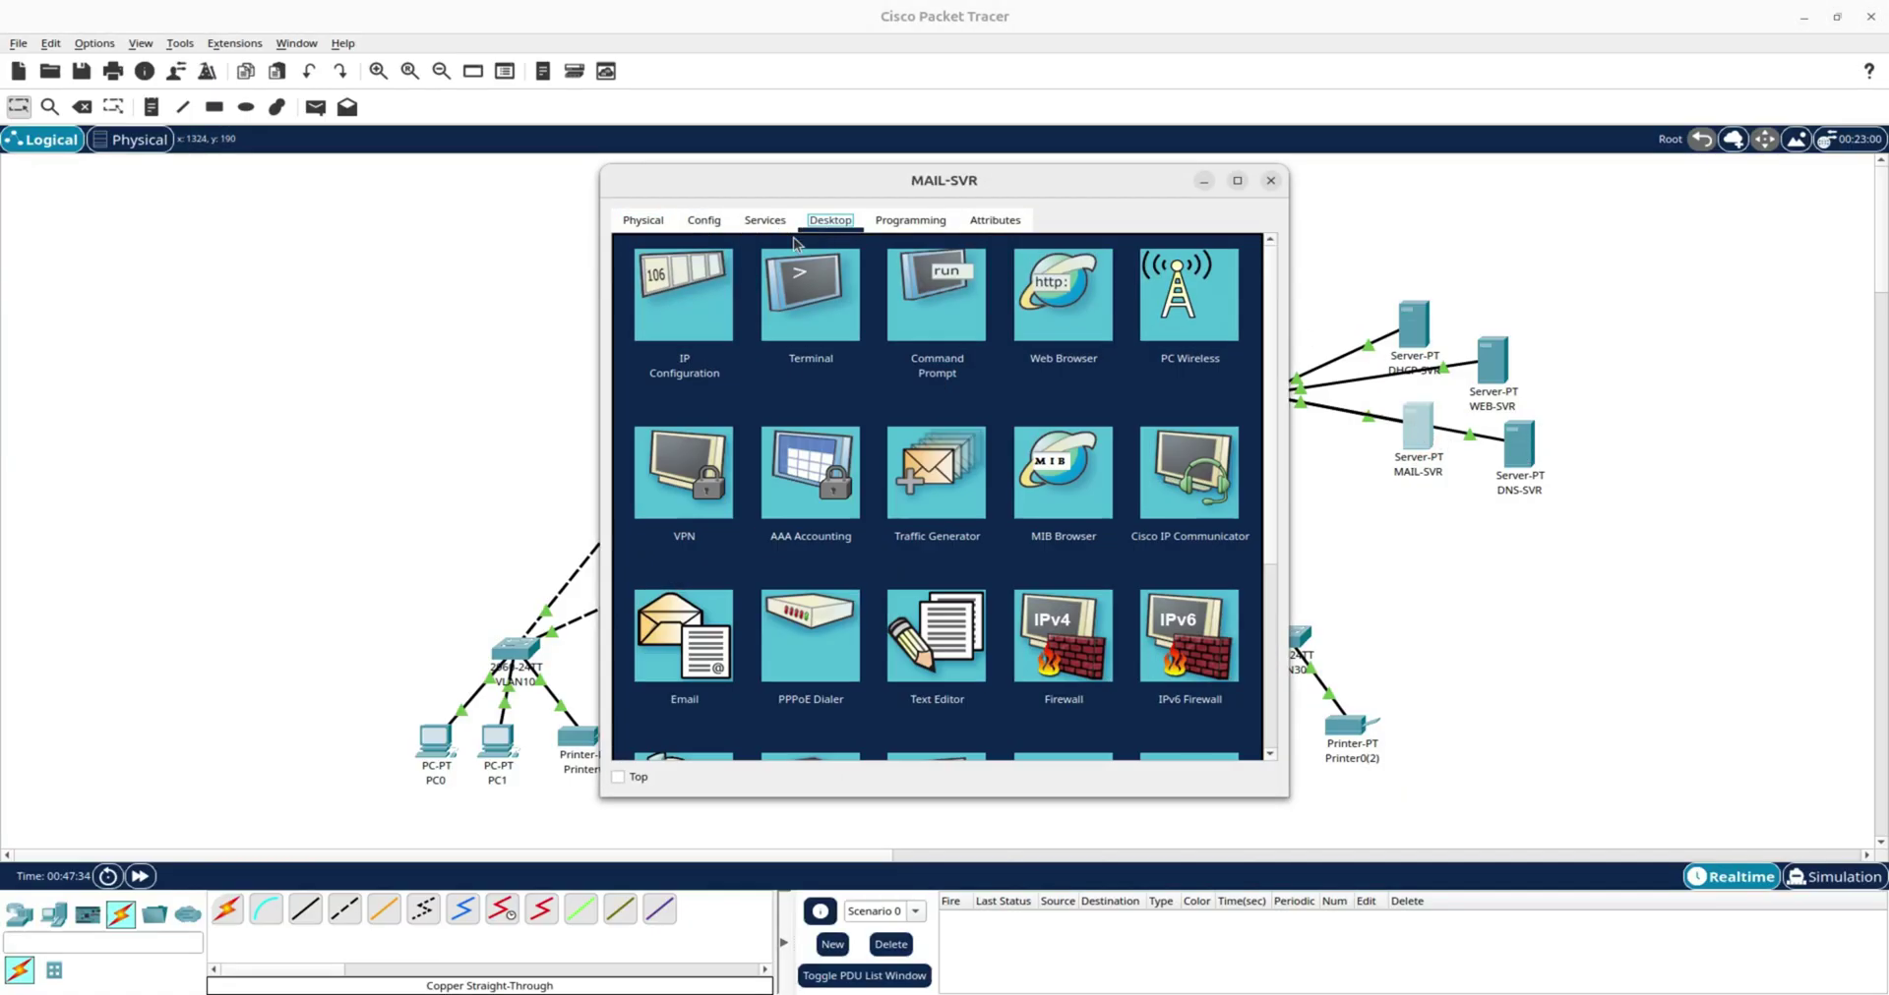
click(717, 335)
click(856, 337)
text(192.168.50.1)
click(930, 366)
Set MAIL-SVR's default gateway to 192.168.50.1 and DNS server to 192.168.50.12, closing the server window when done.
drag(907, 392, 830, 396)
text(192.168.50.1)
click(898, 388)
text(192.168.50.1)
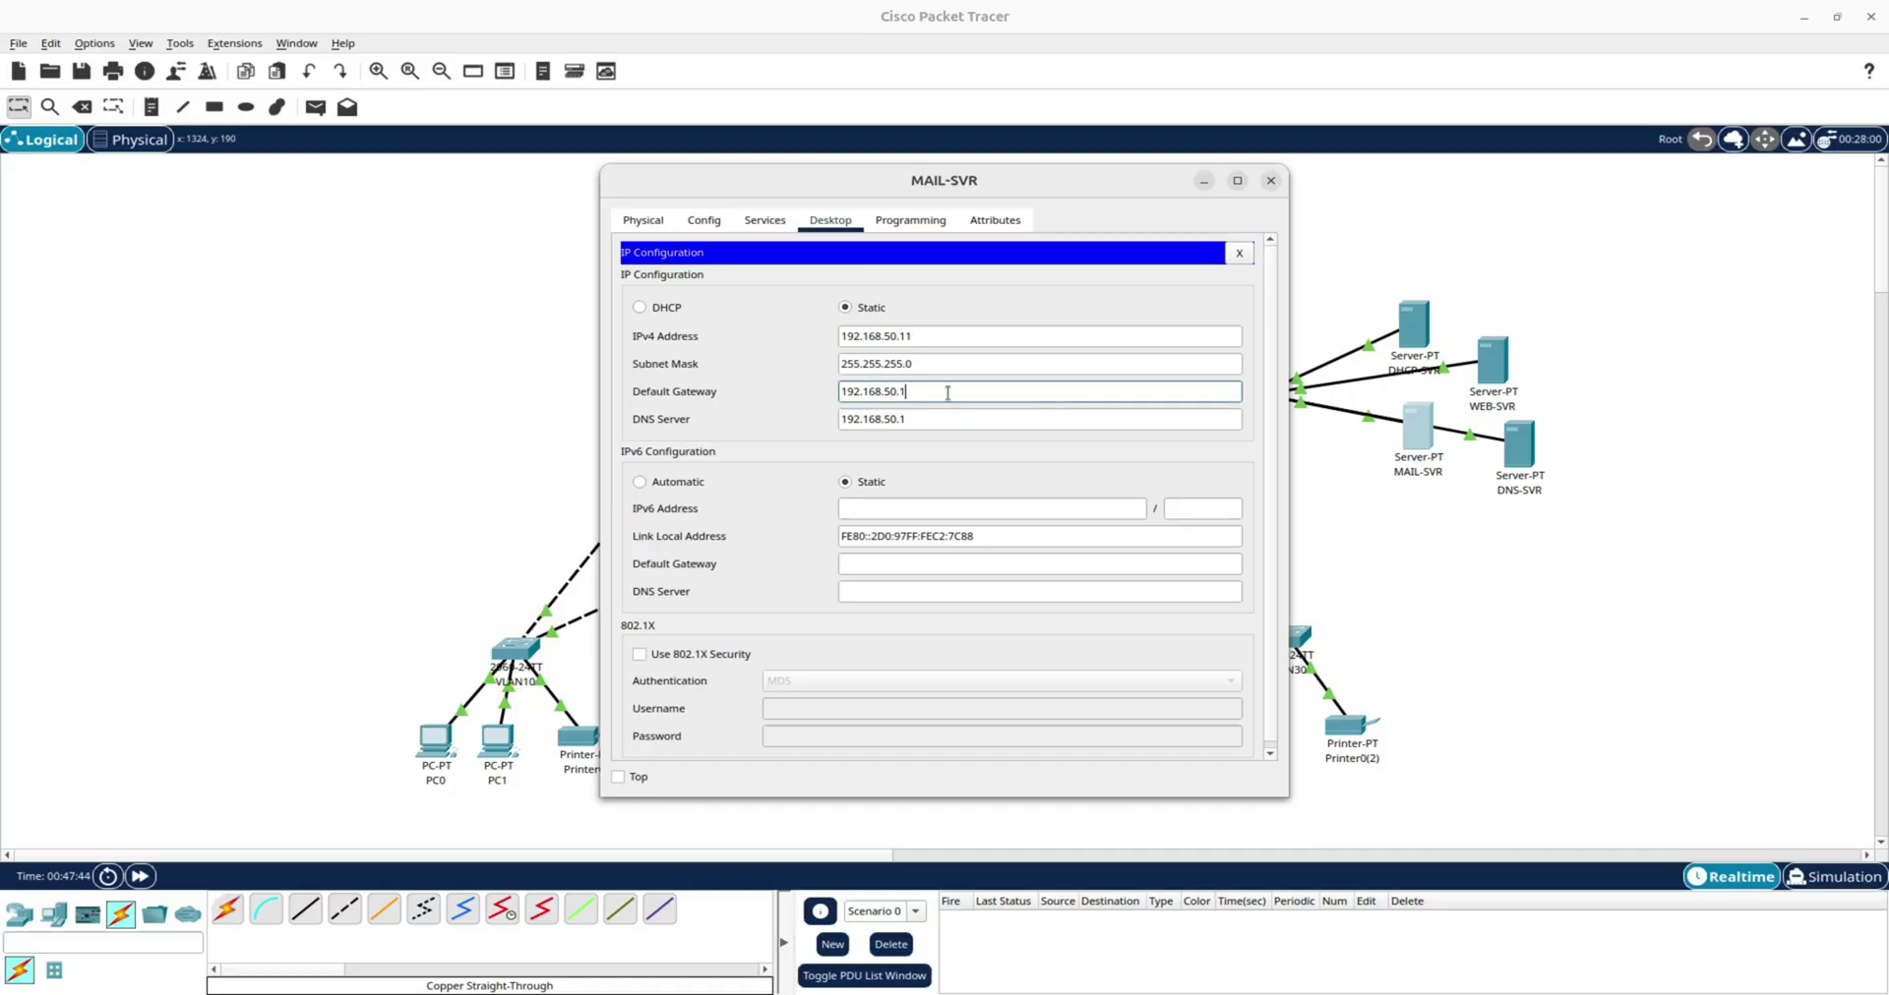
click(932, 421)
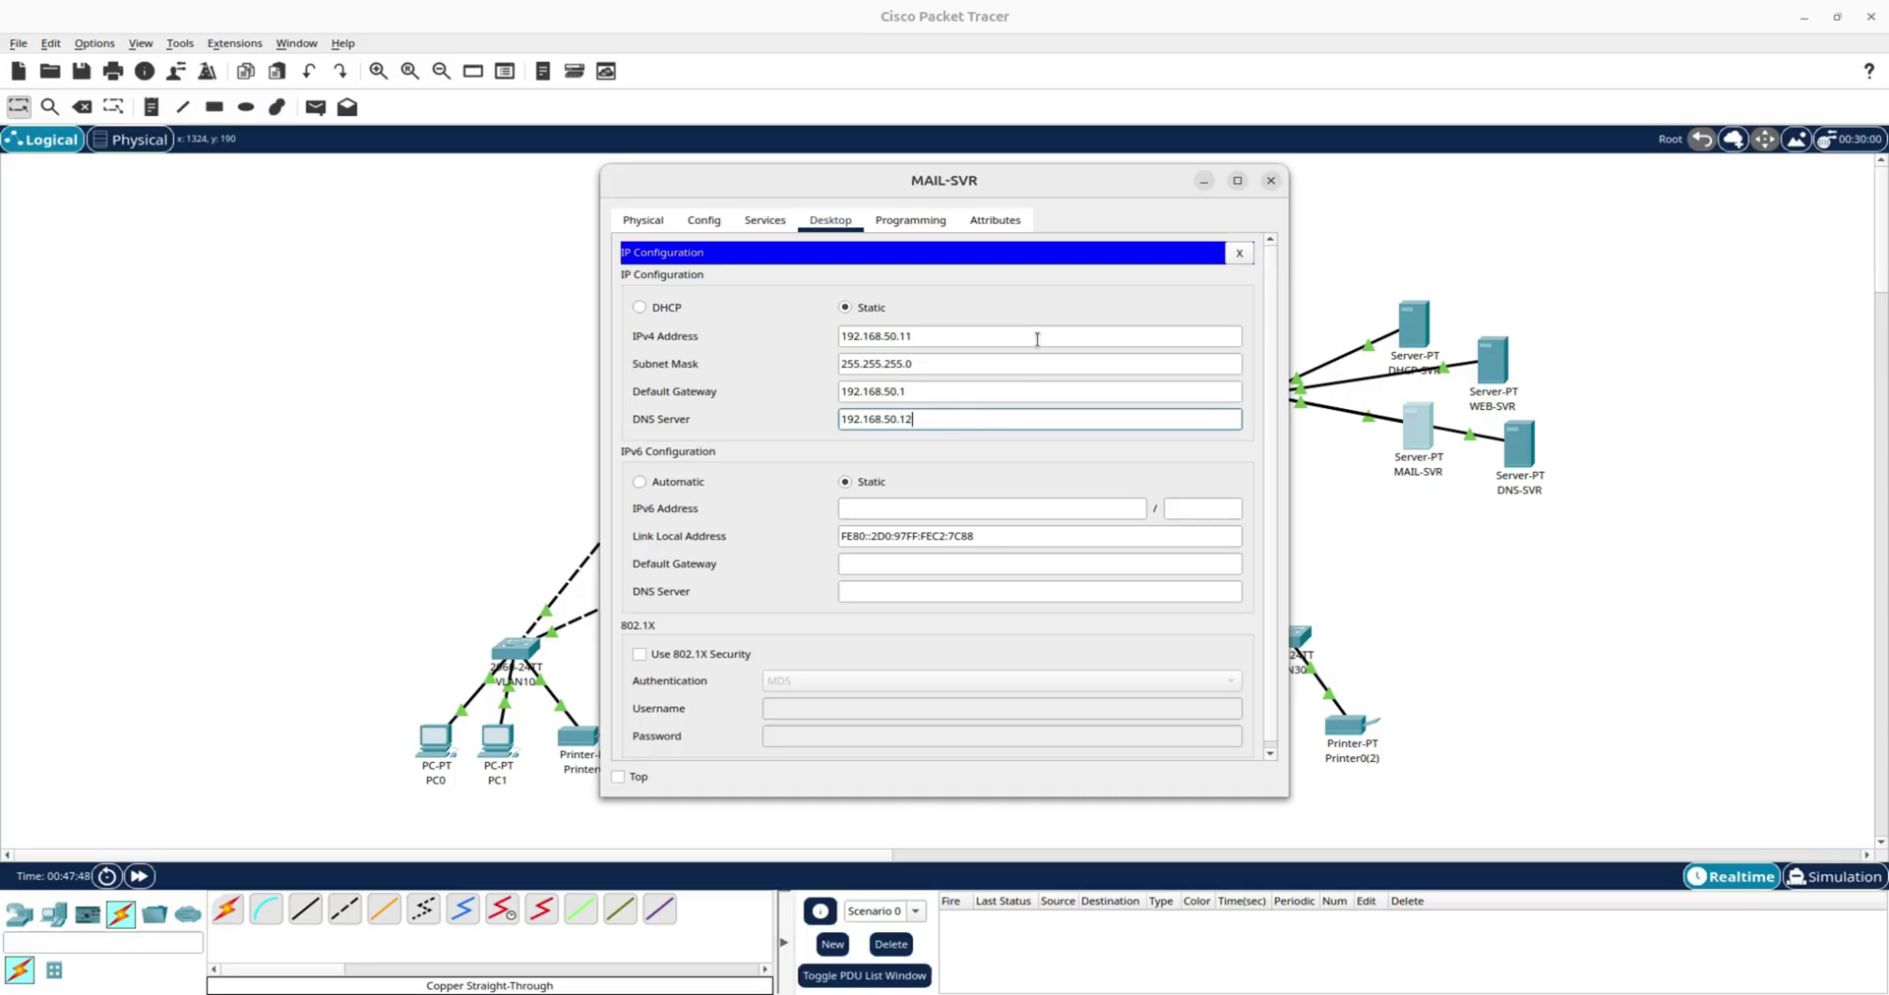
click(1268, 183)
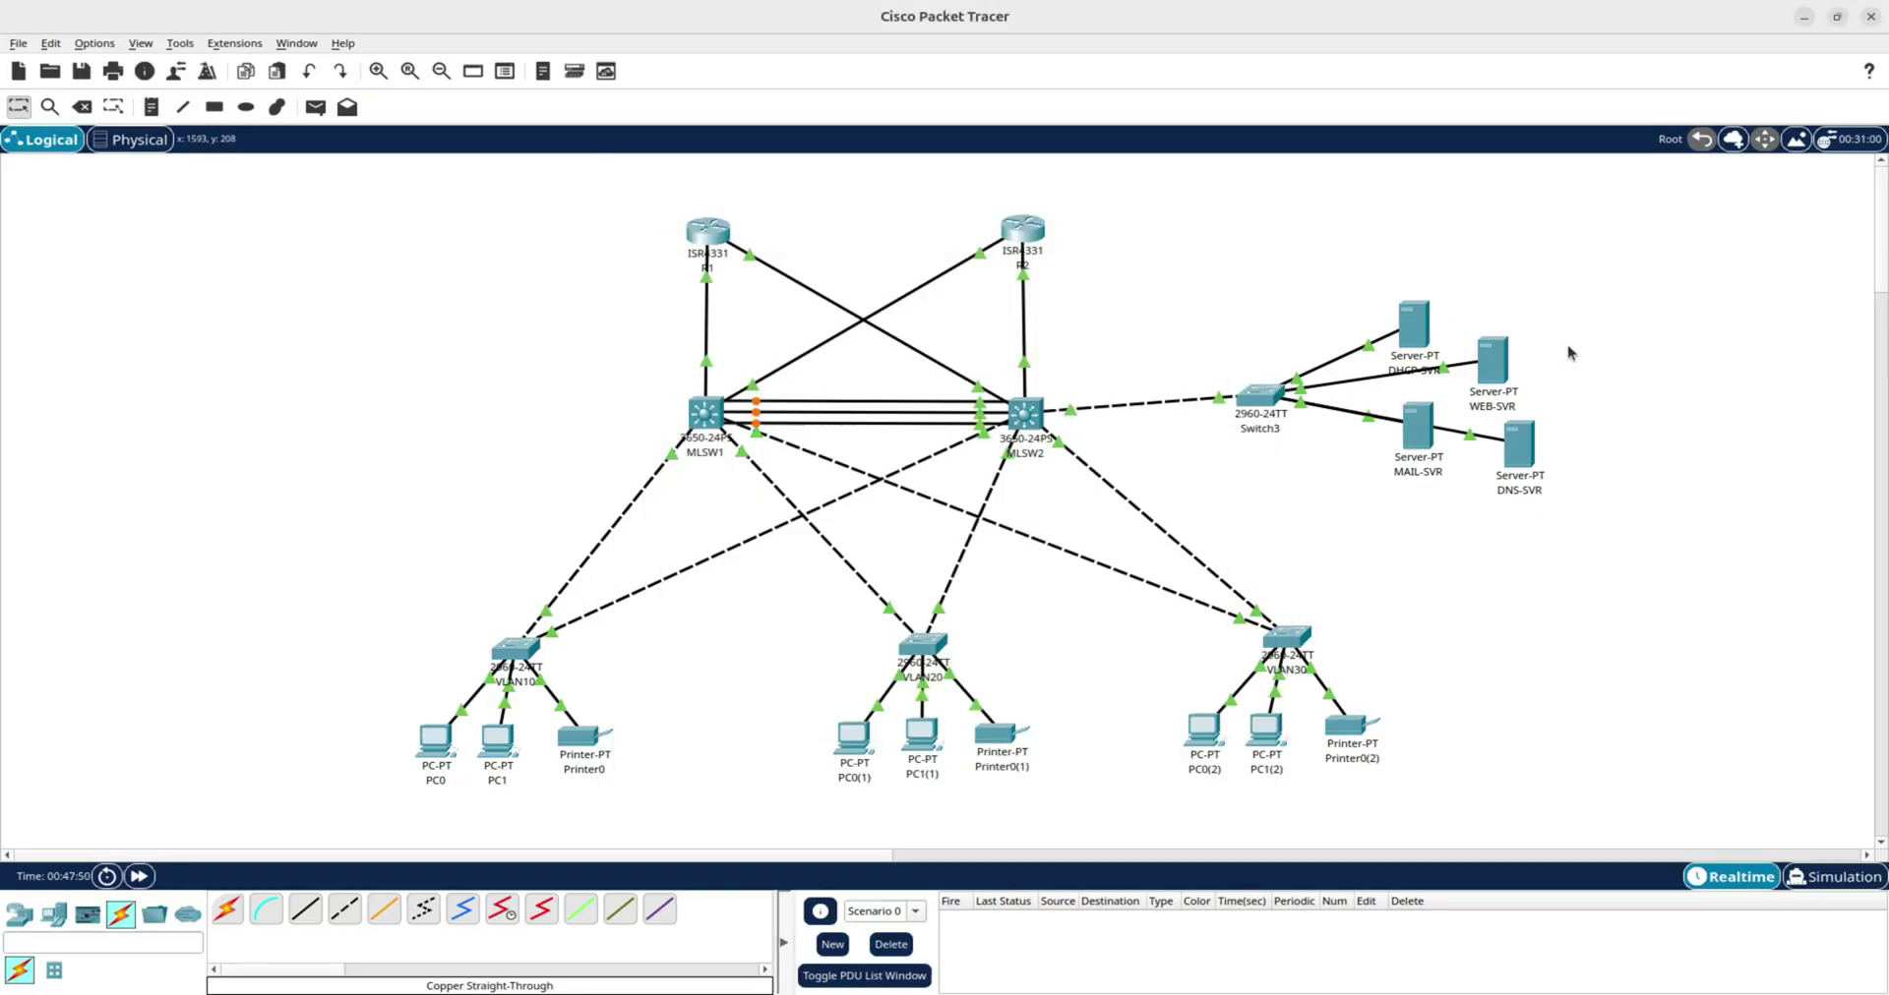
Ping the DHCP server at 192.168.50.2 from MAIL-SVR's command prompt.
click(1427, 433)
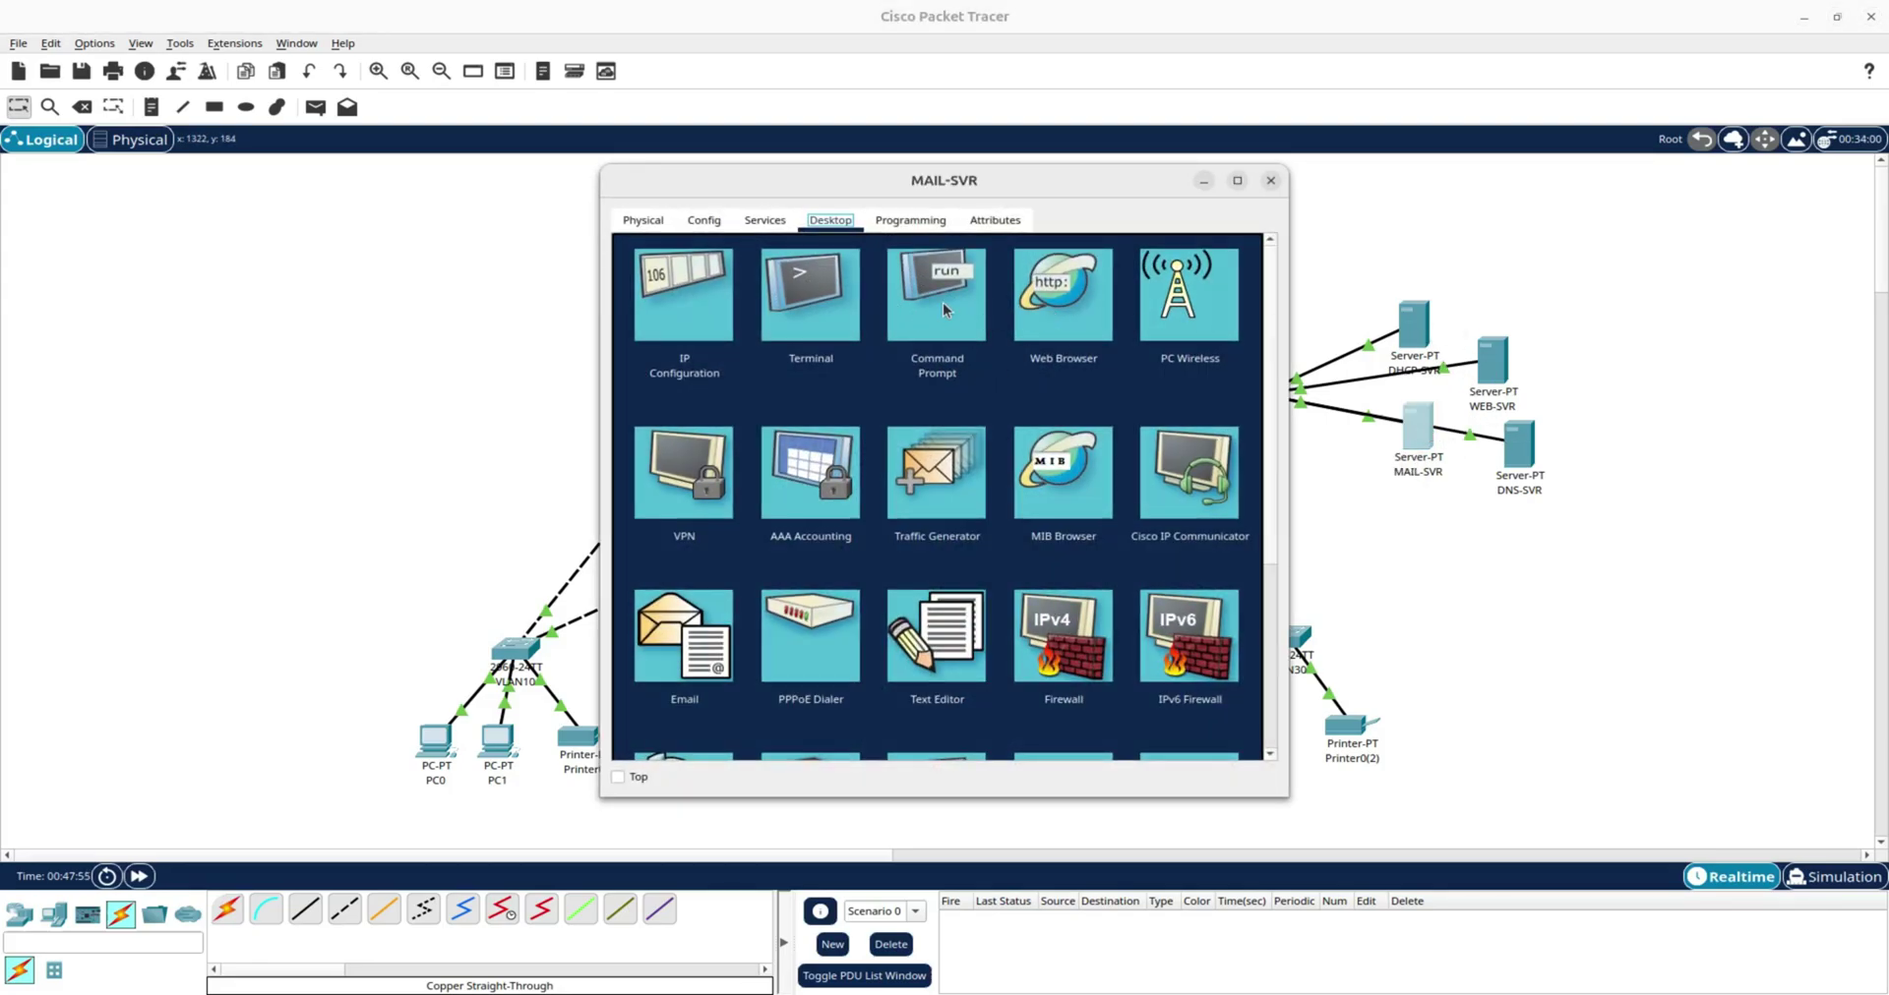
click(942, 299)
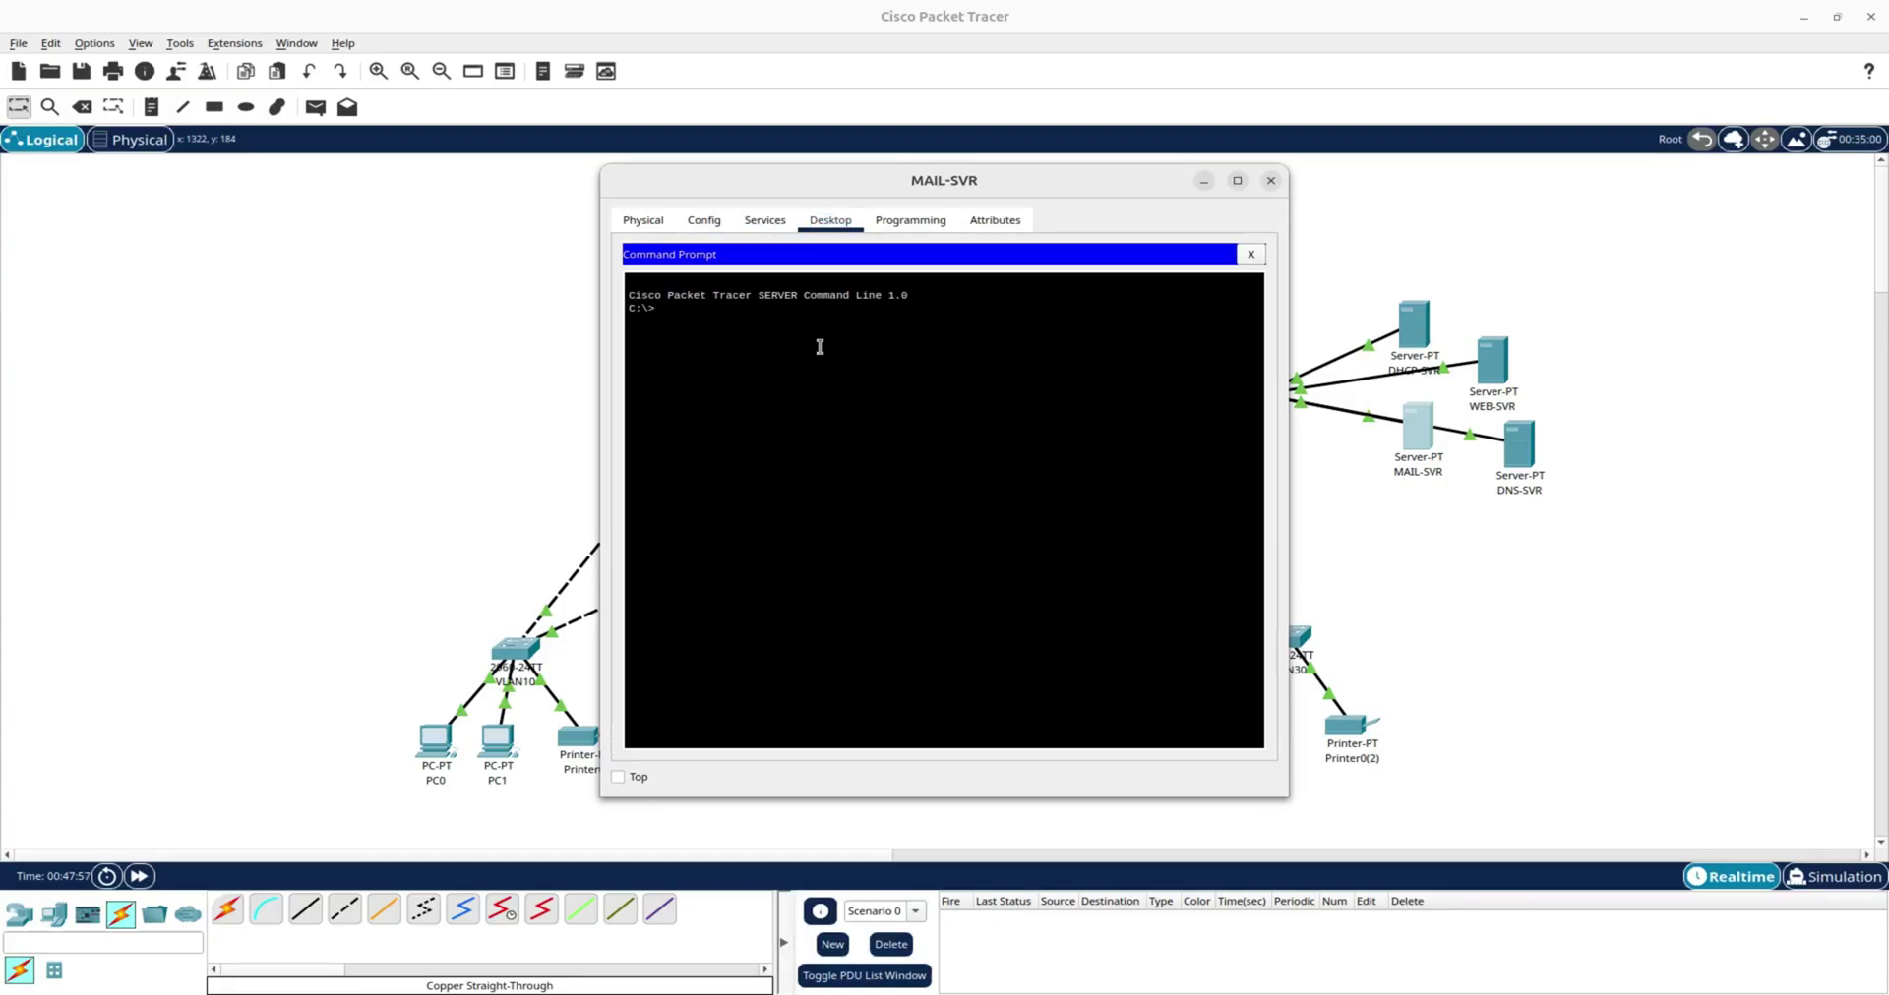
text(ping 192.168)
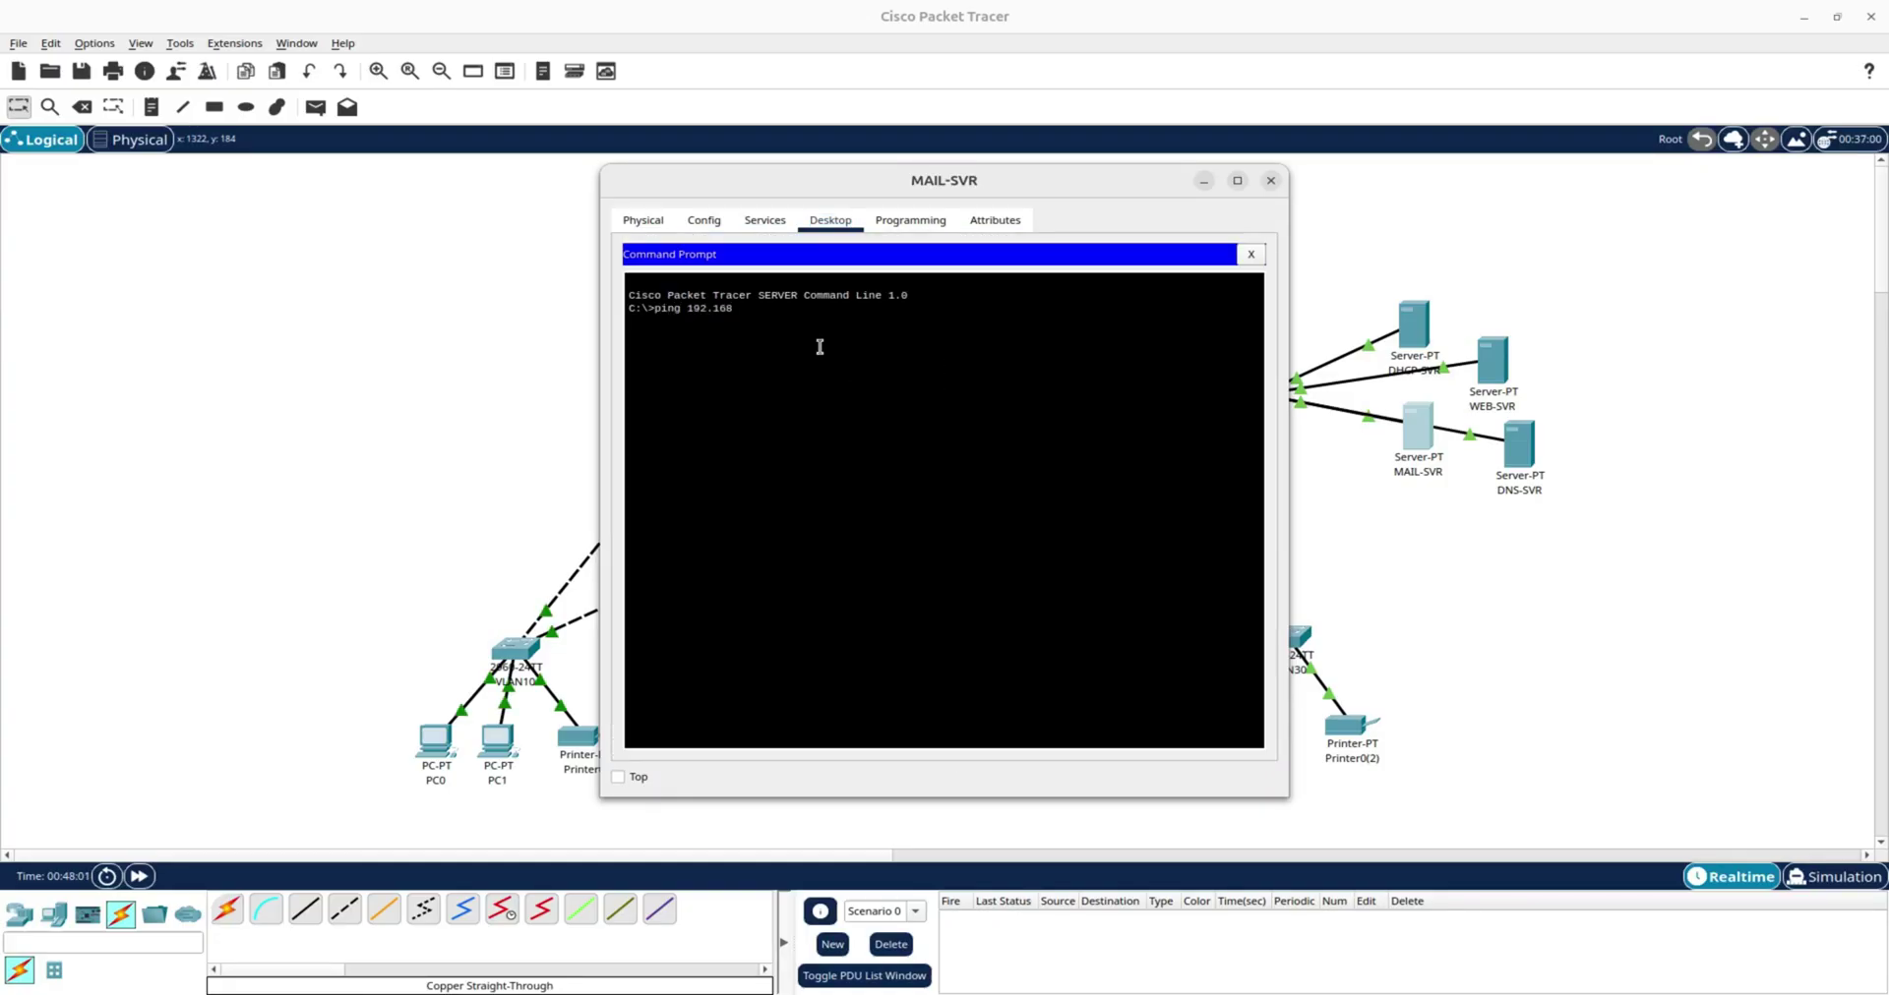
text(.50.2)
key(Return)
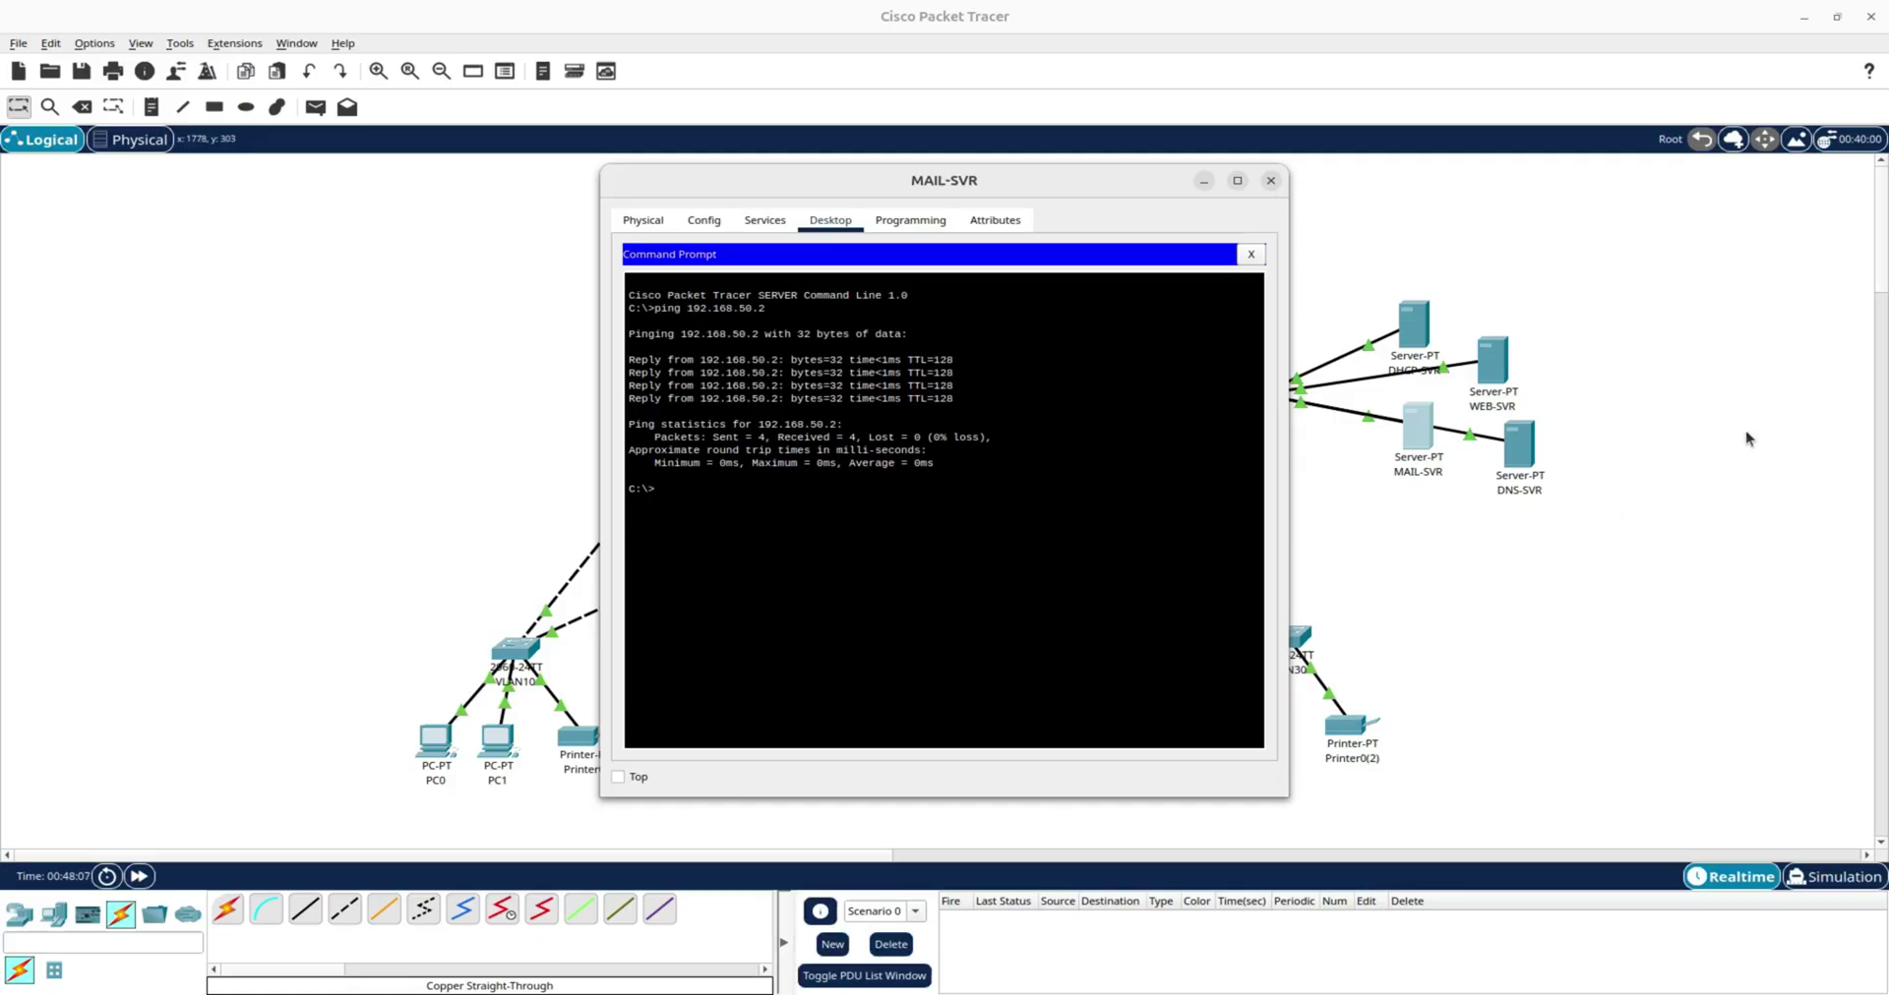
Ping the DNS server at 192.168.50.12 from MAIL-SVR and return to the network topology.
key(Up)
key(Return)
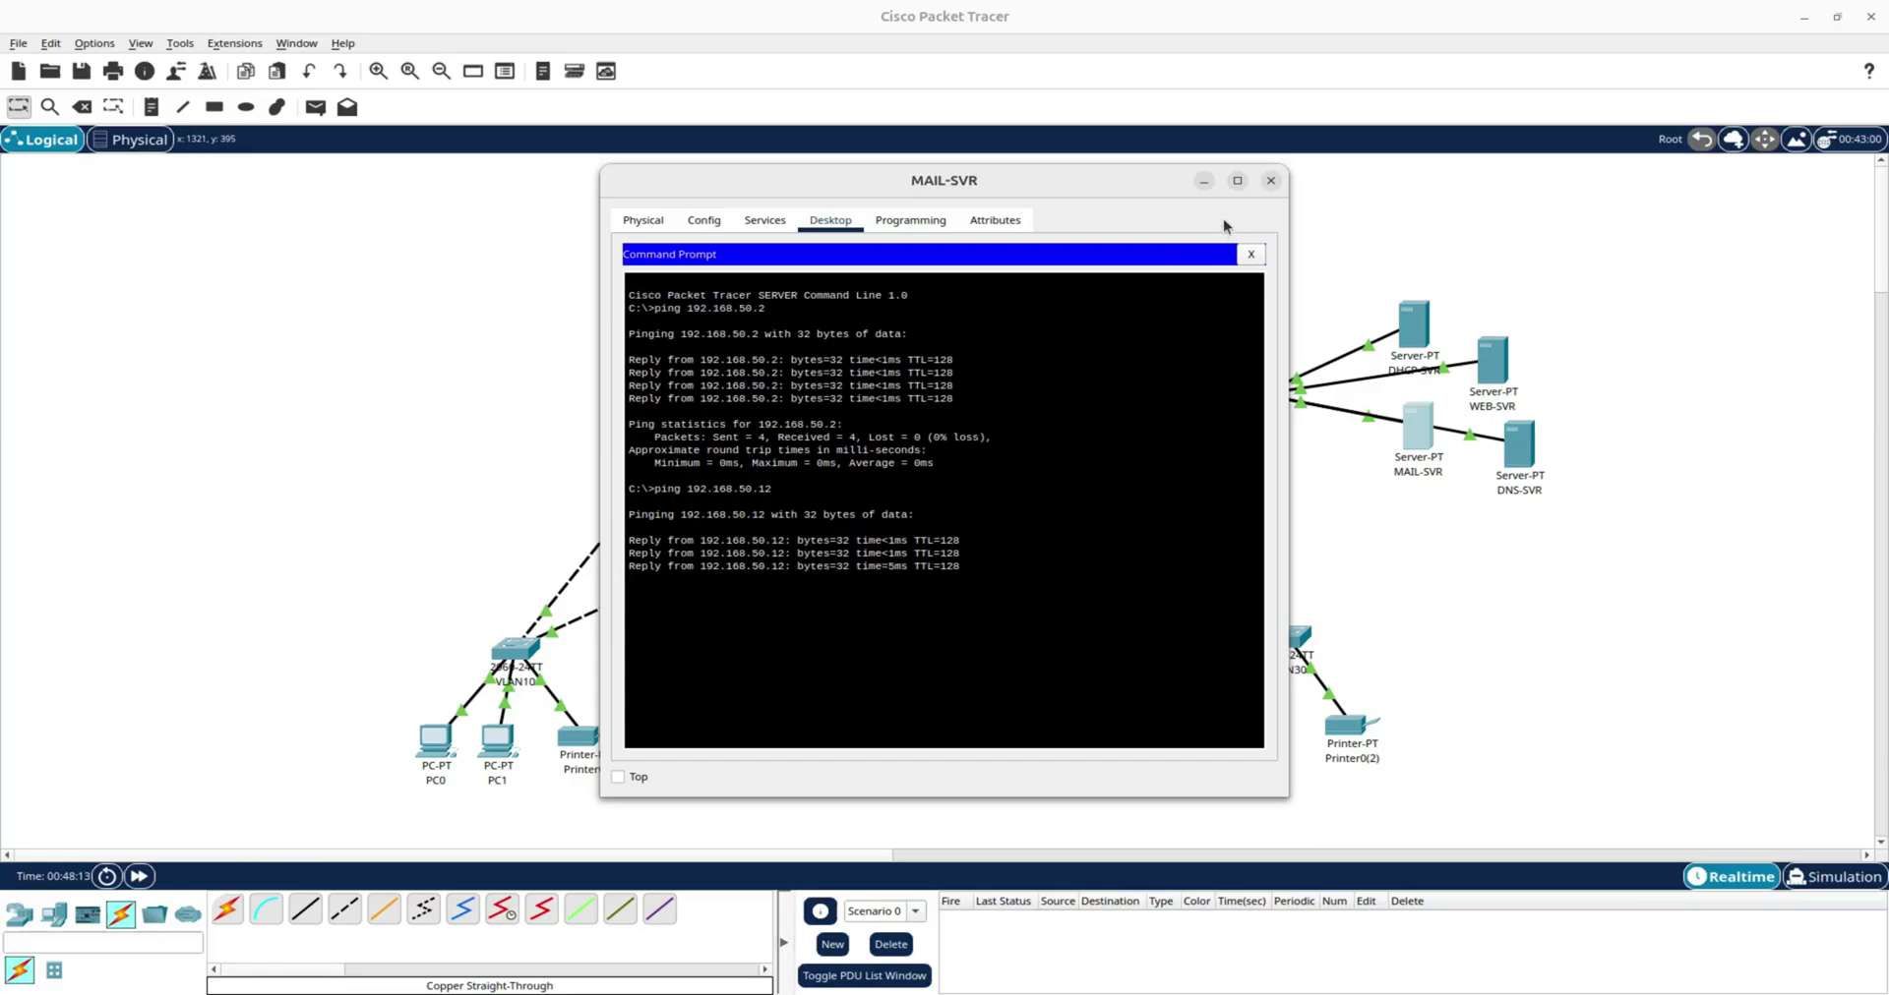
click(1271, 181)
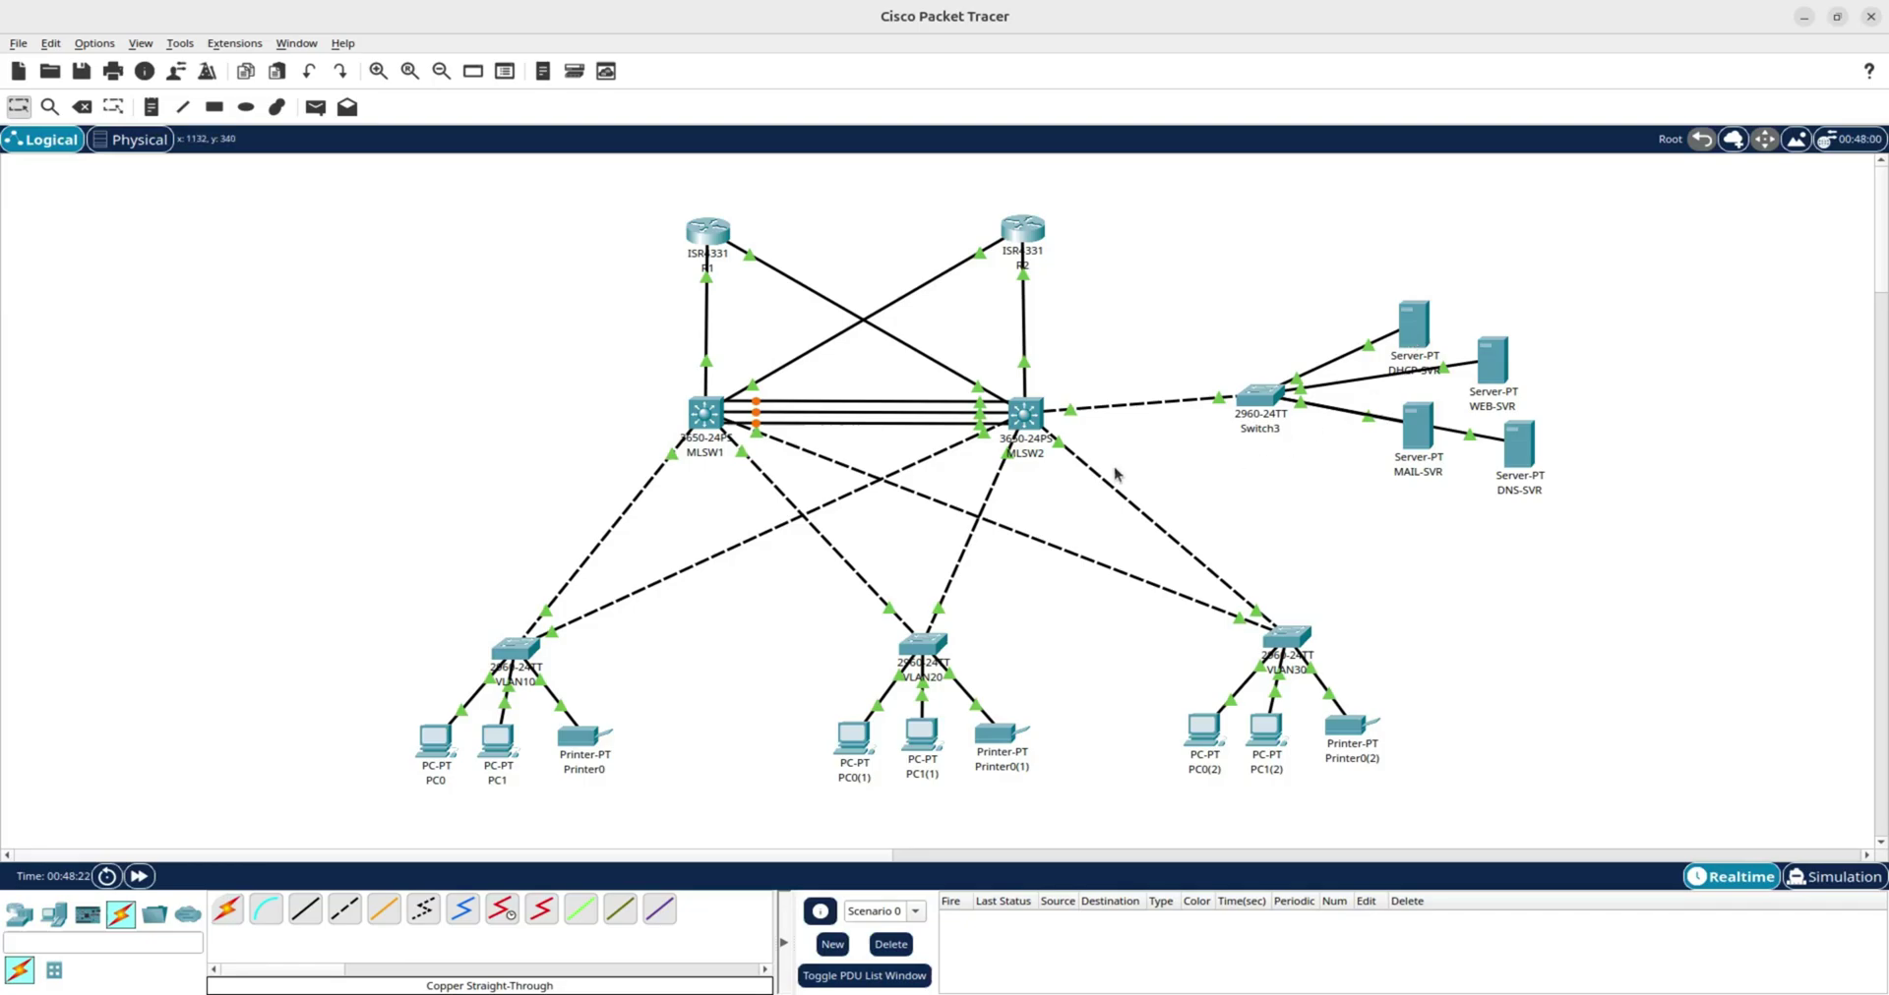
mouse_move(717, 233)
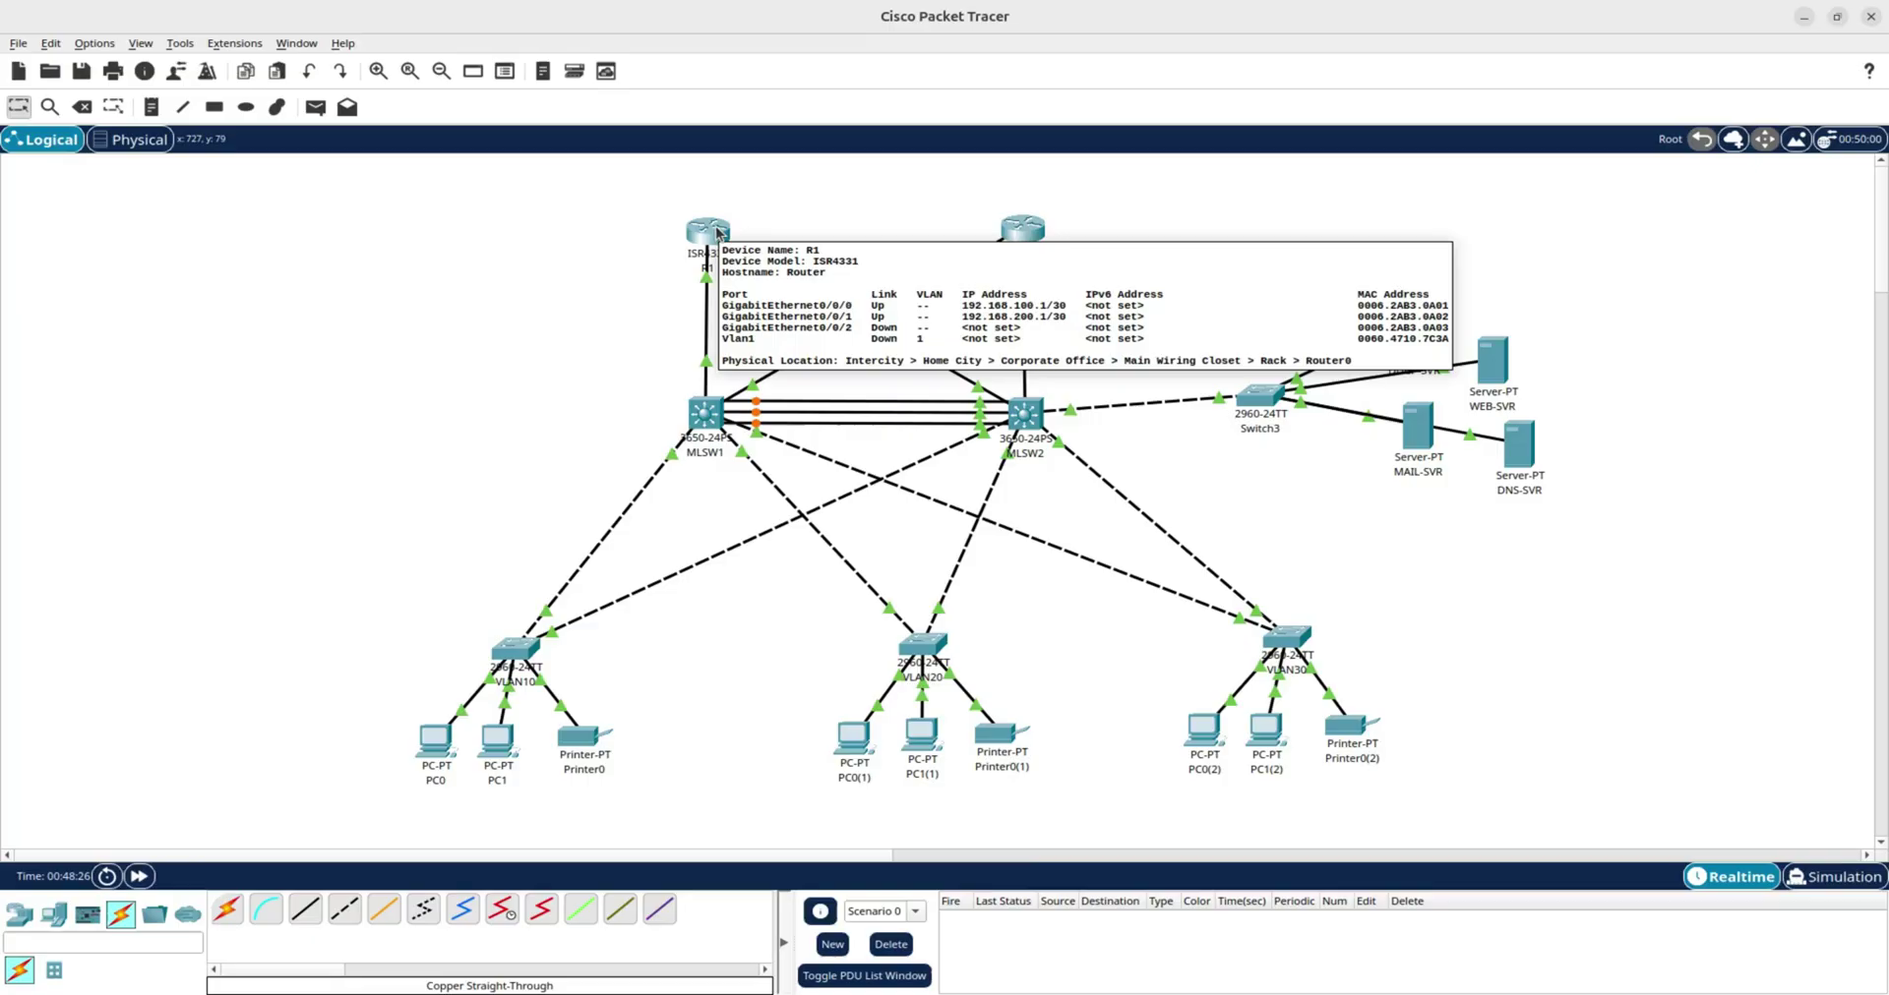
Ping 192.168.100.1 on R1 from DHCP-SVR's command prompt, closing the server window when done.
click(1424, 335)
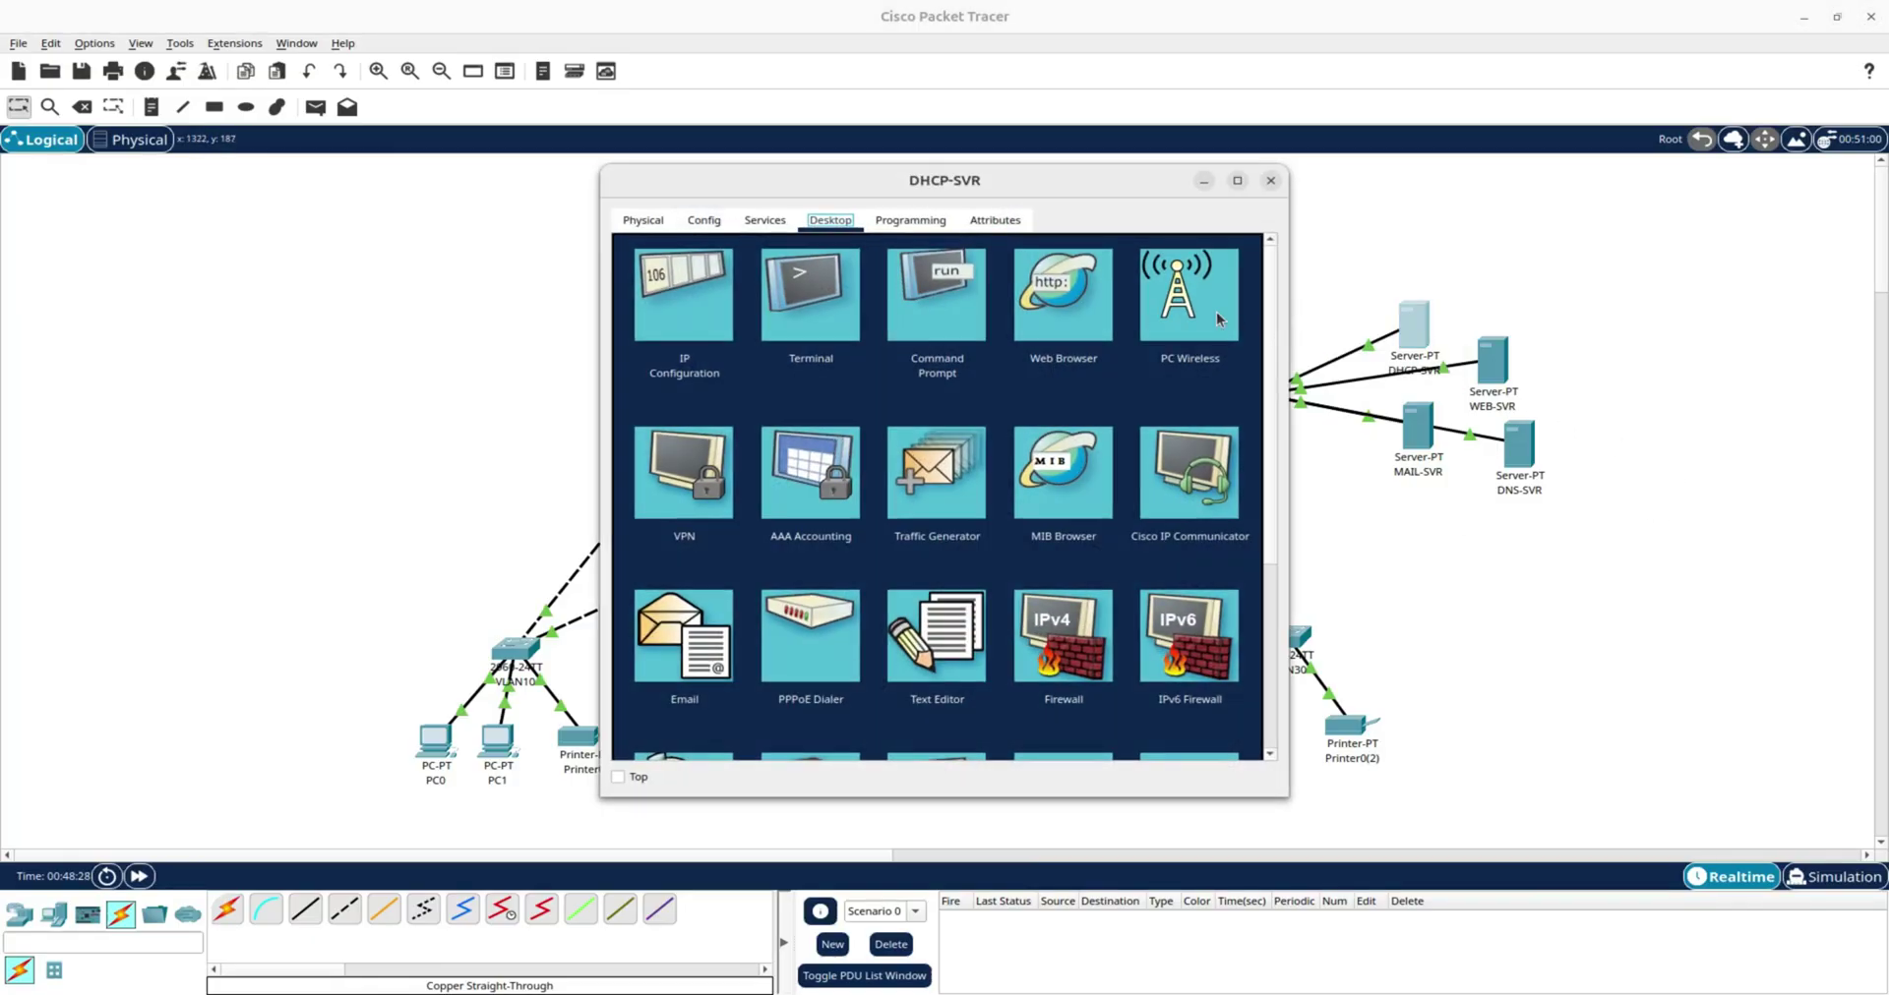
click(937, 295)
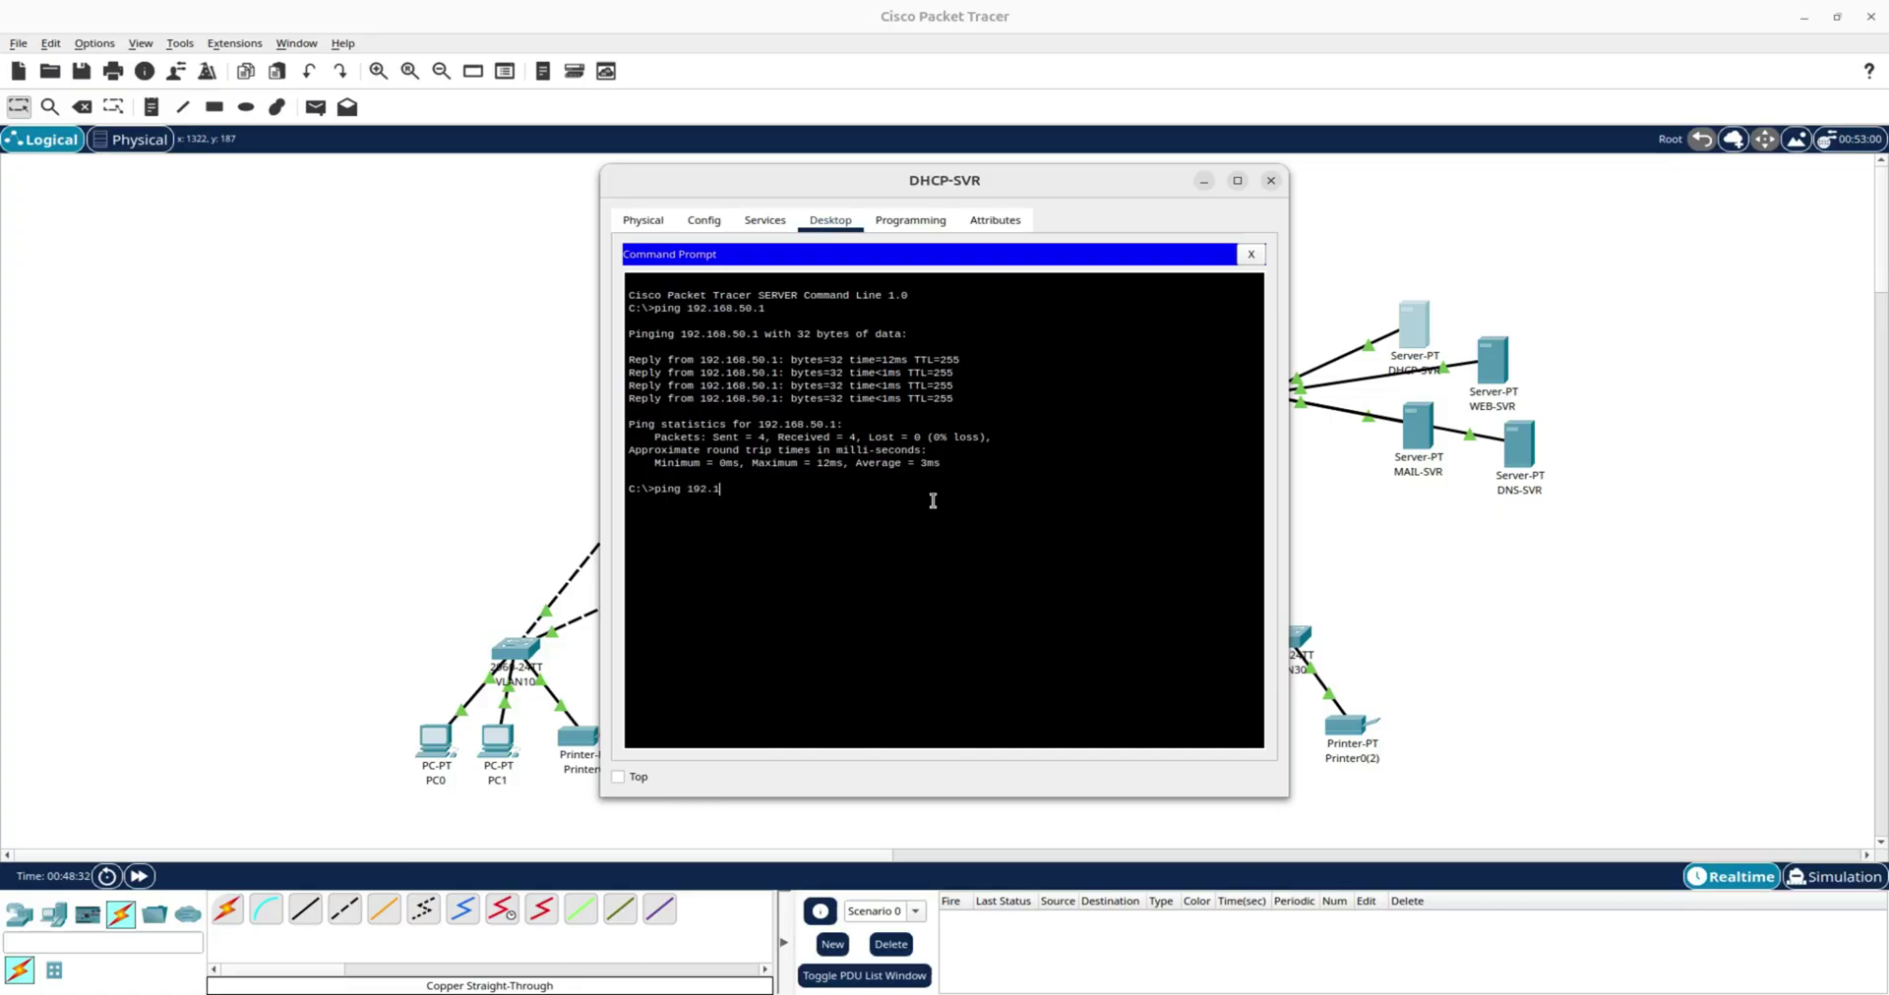
text(ping 192.168.100.1)
key(Return)
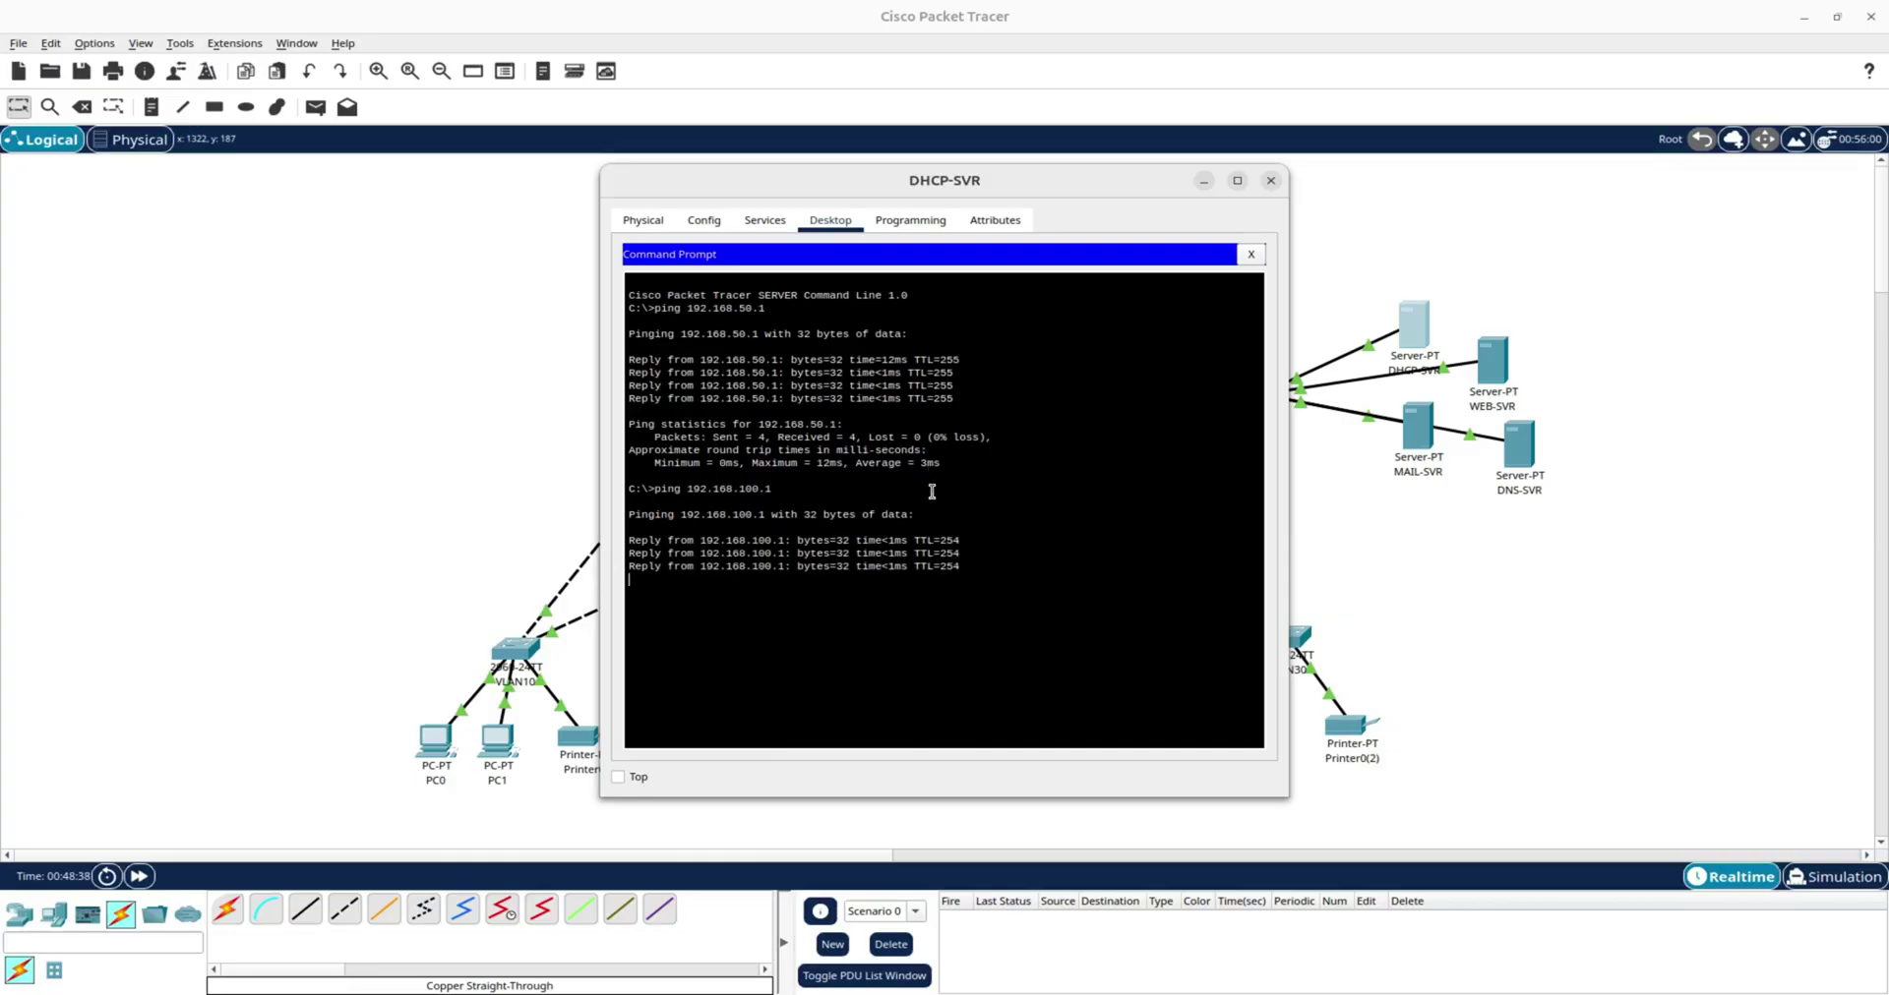
click(1270, 181)
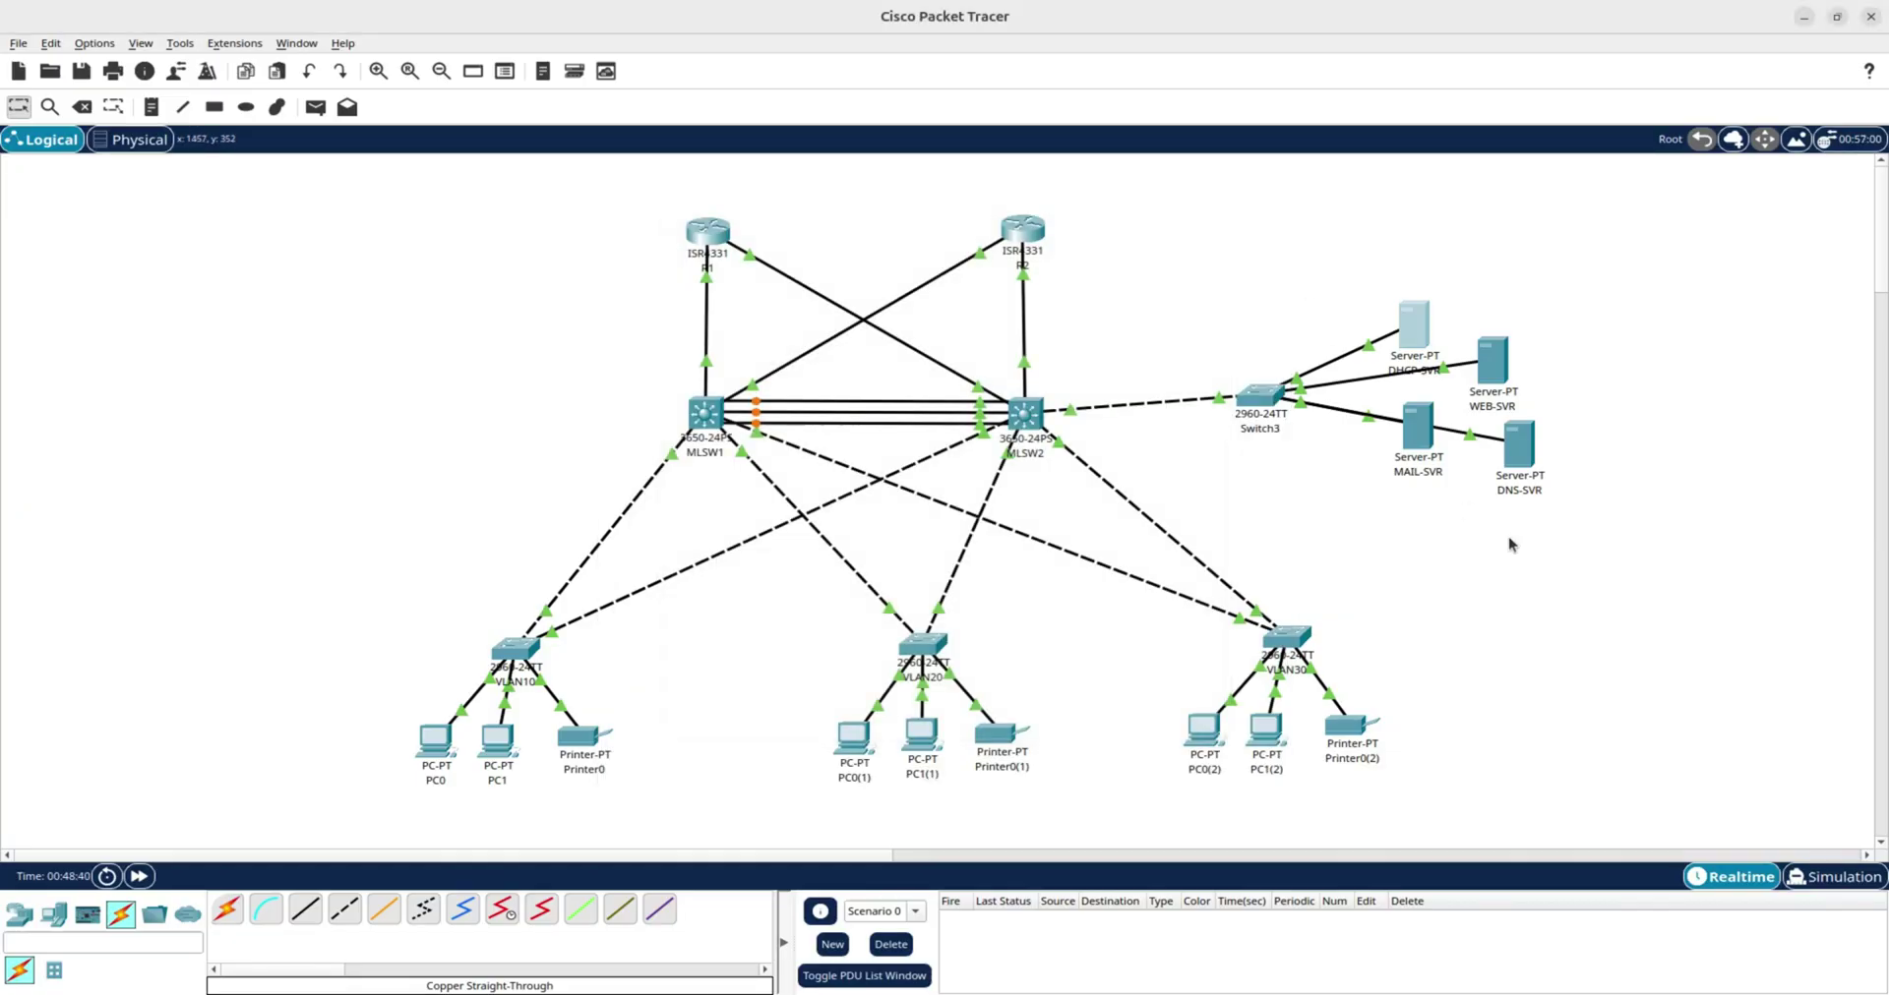
Ping 192.168.200.2 from DHCP-SVR's command prompt and return to the network topology.
mouse_move(1016, 237)
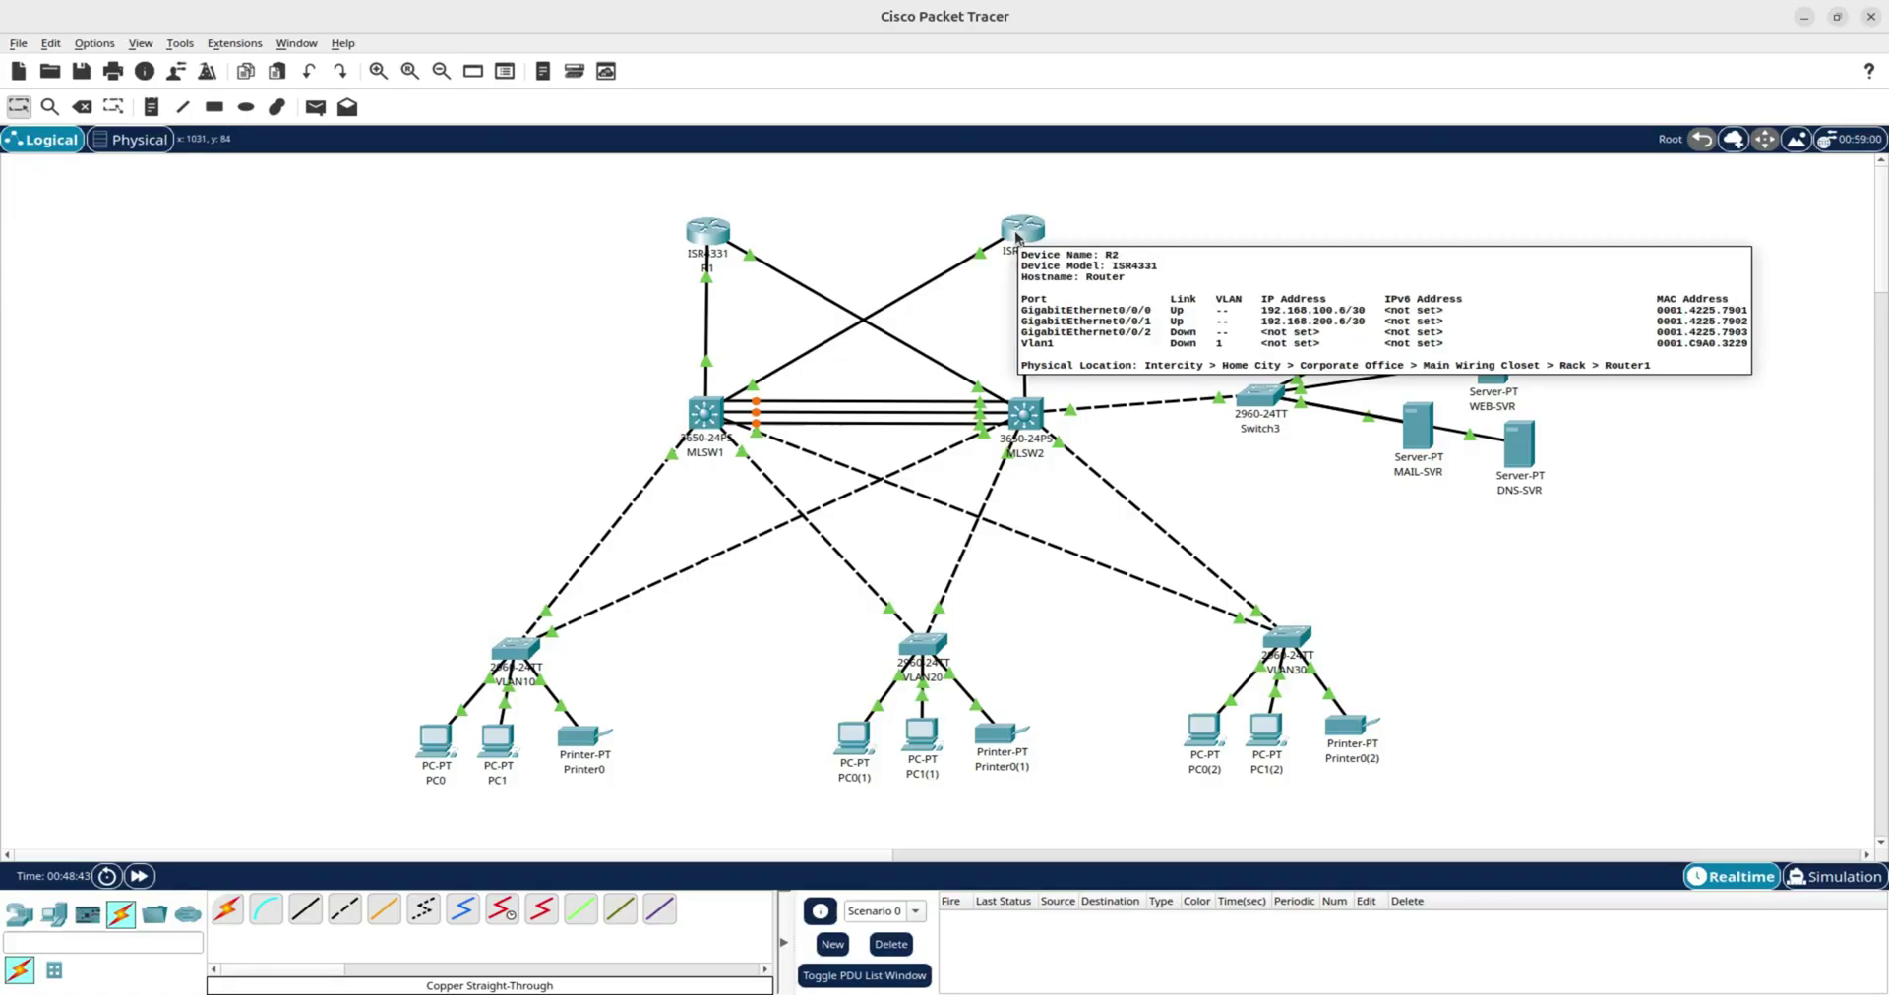
click(1404, 337)
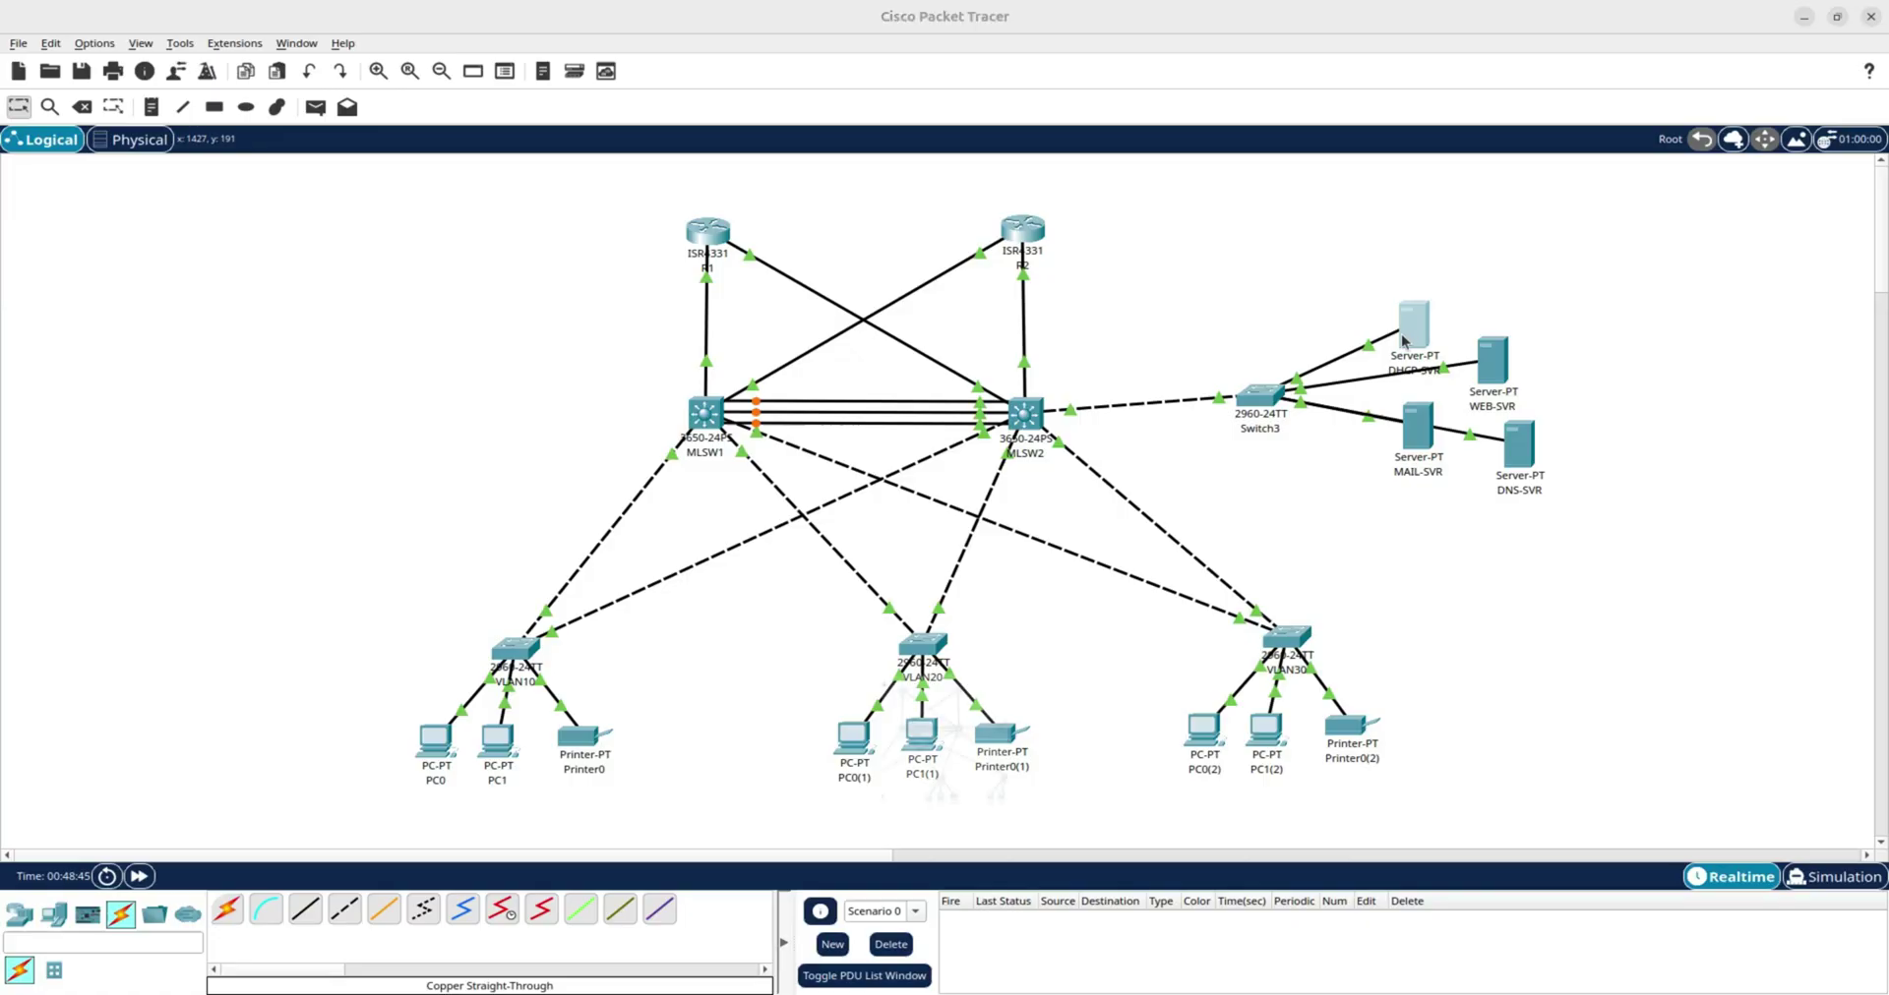
click(946, 319)
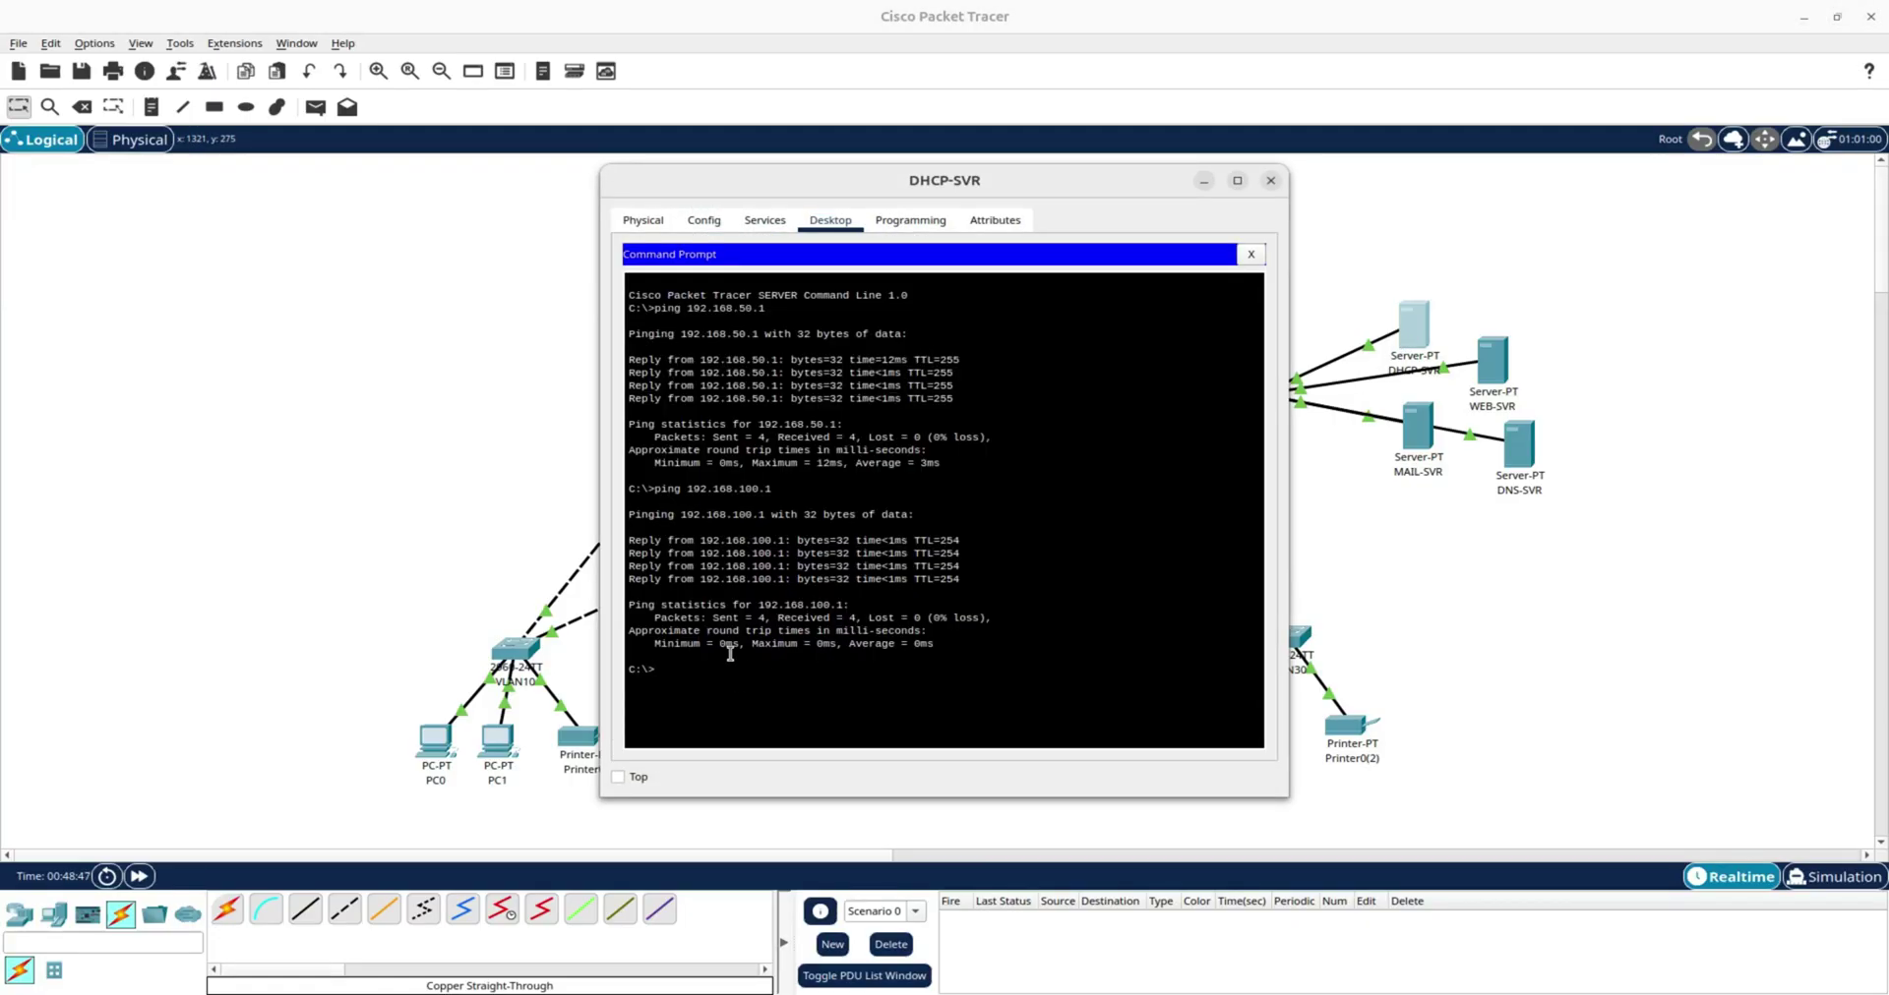
text(ping 192.168.200.2)
key(Return)
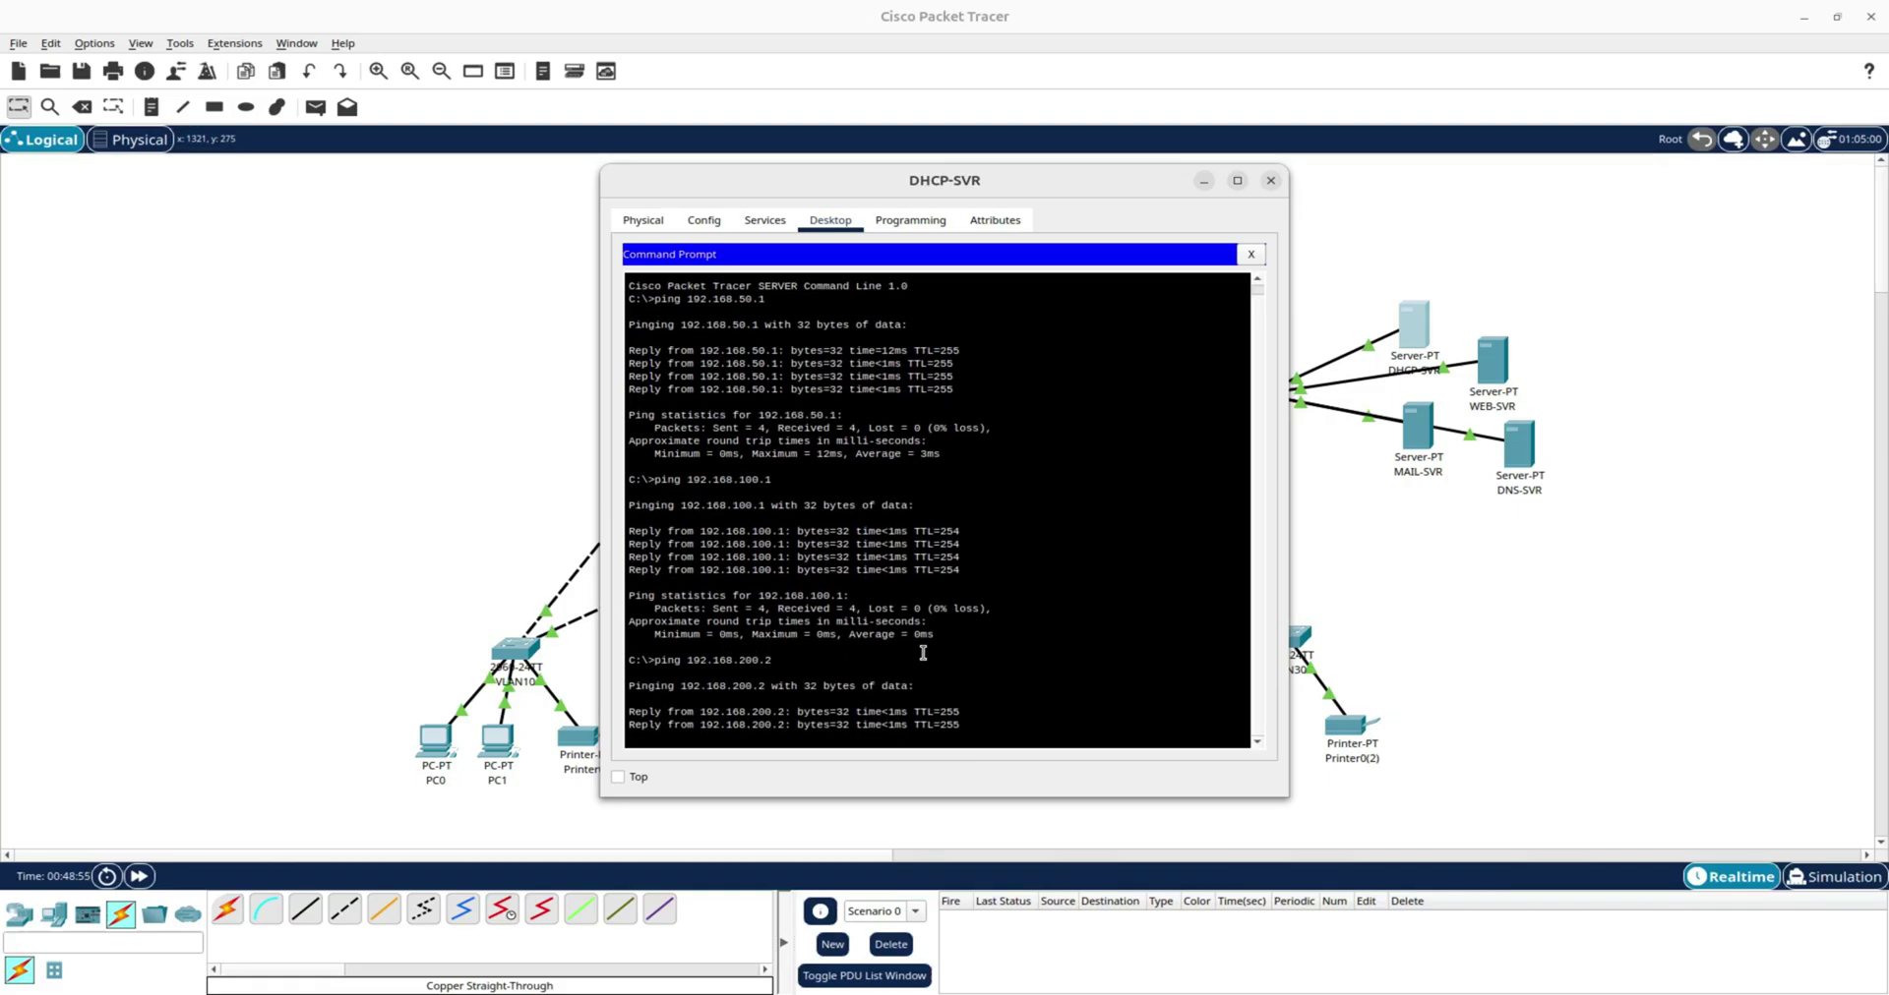
click(1270, 180)
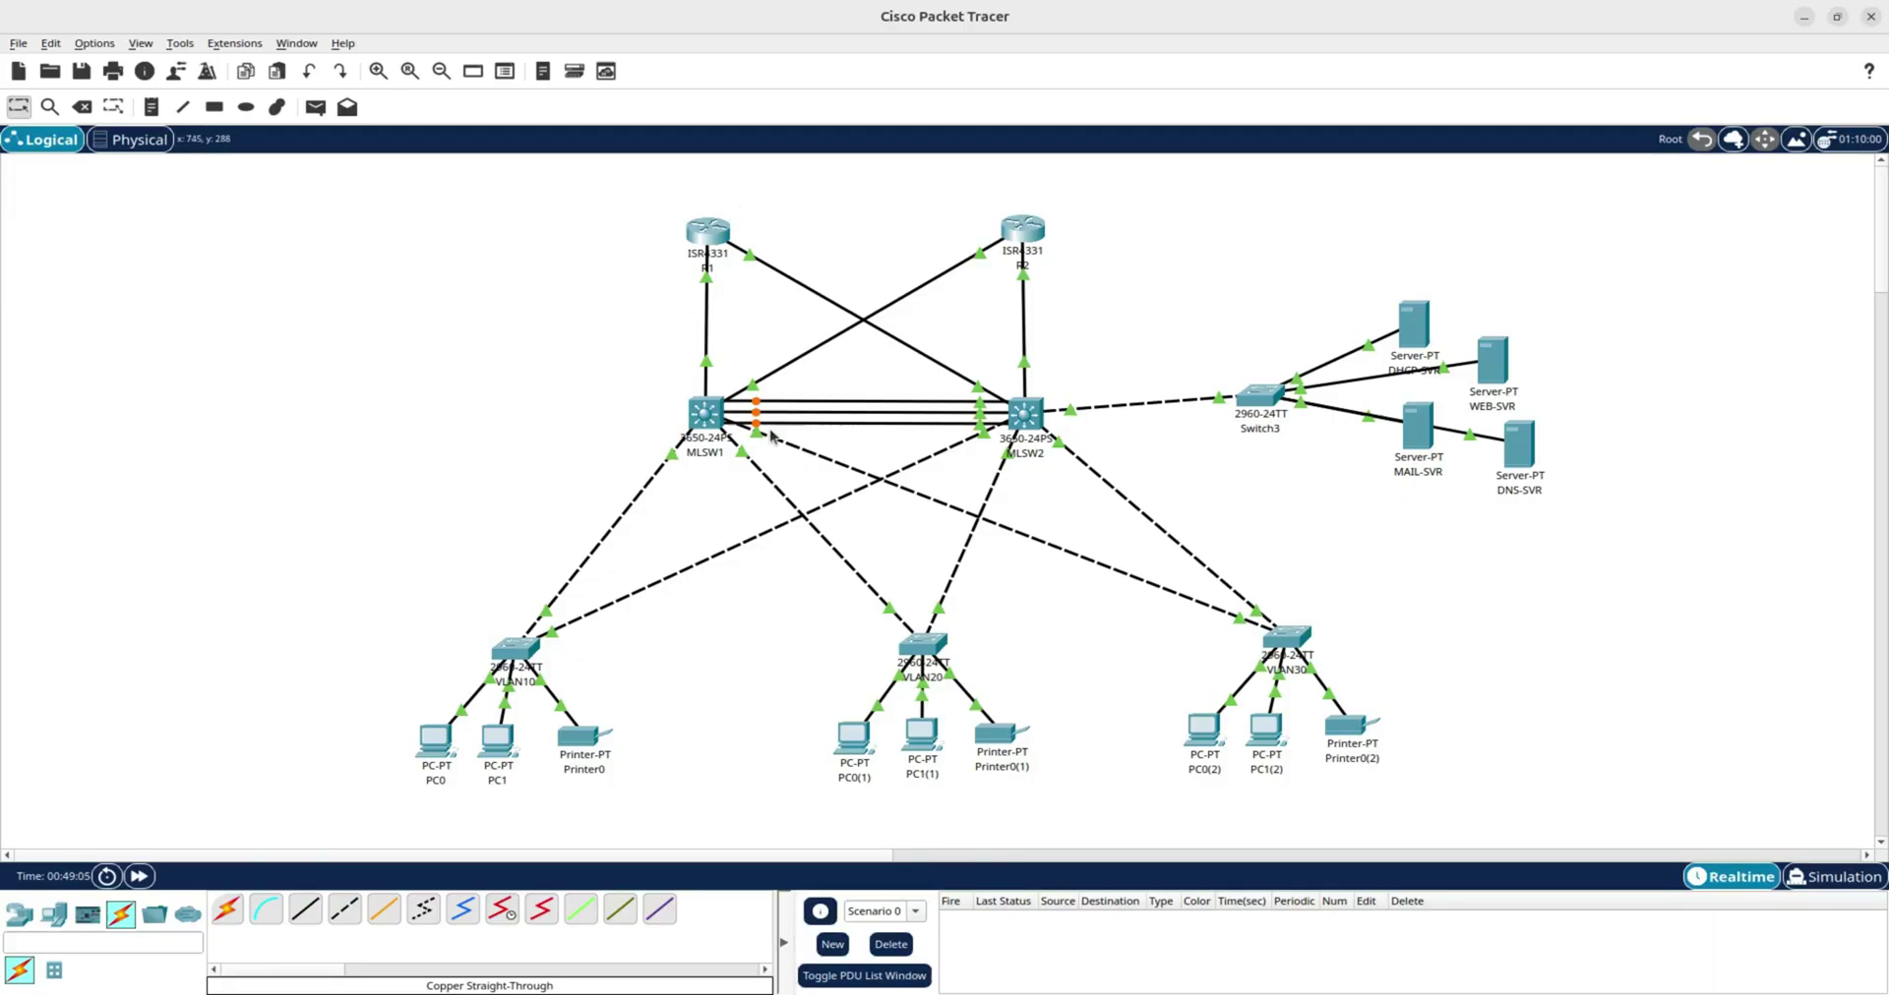
Shift DHCP-SVR slightly upward in the topology and turn on its DHCP service for FastEthernet0.
drag(1418, 331, 1422, 315)
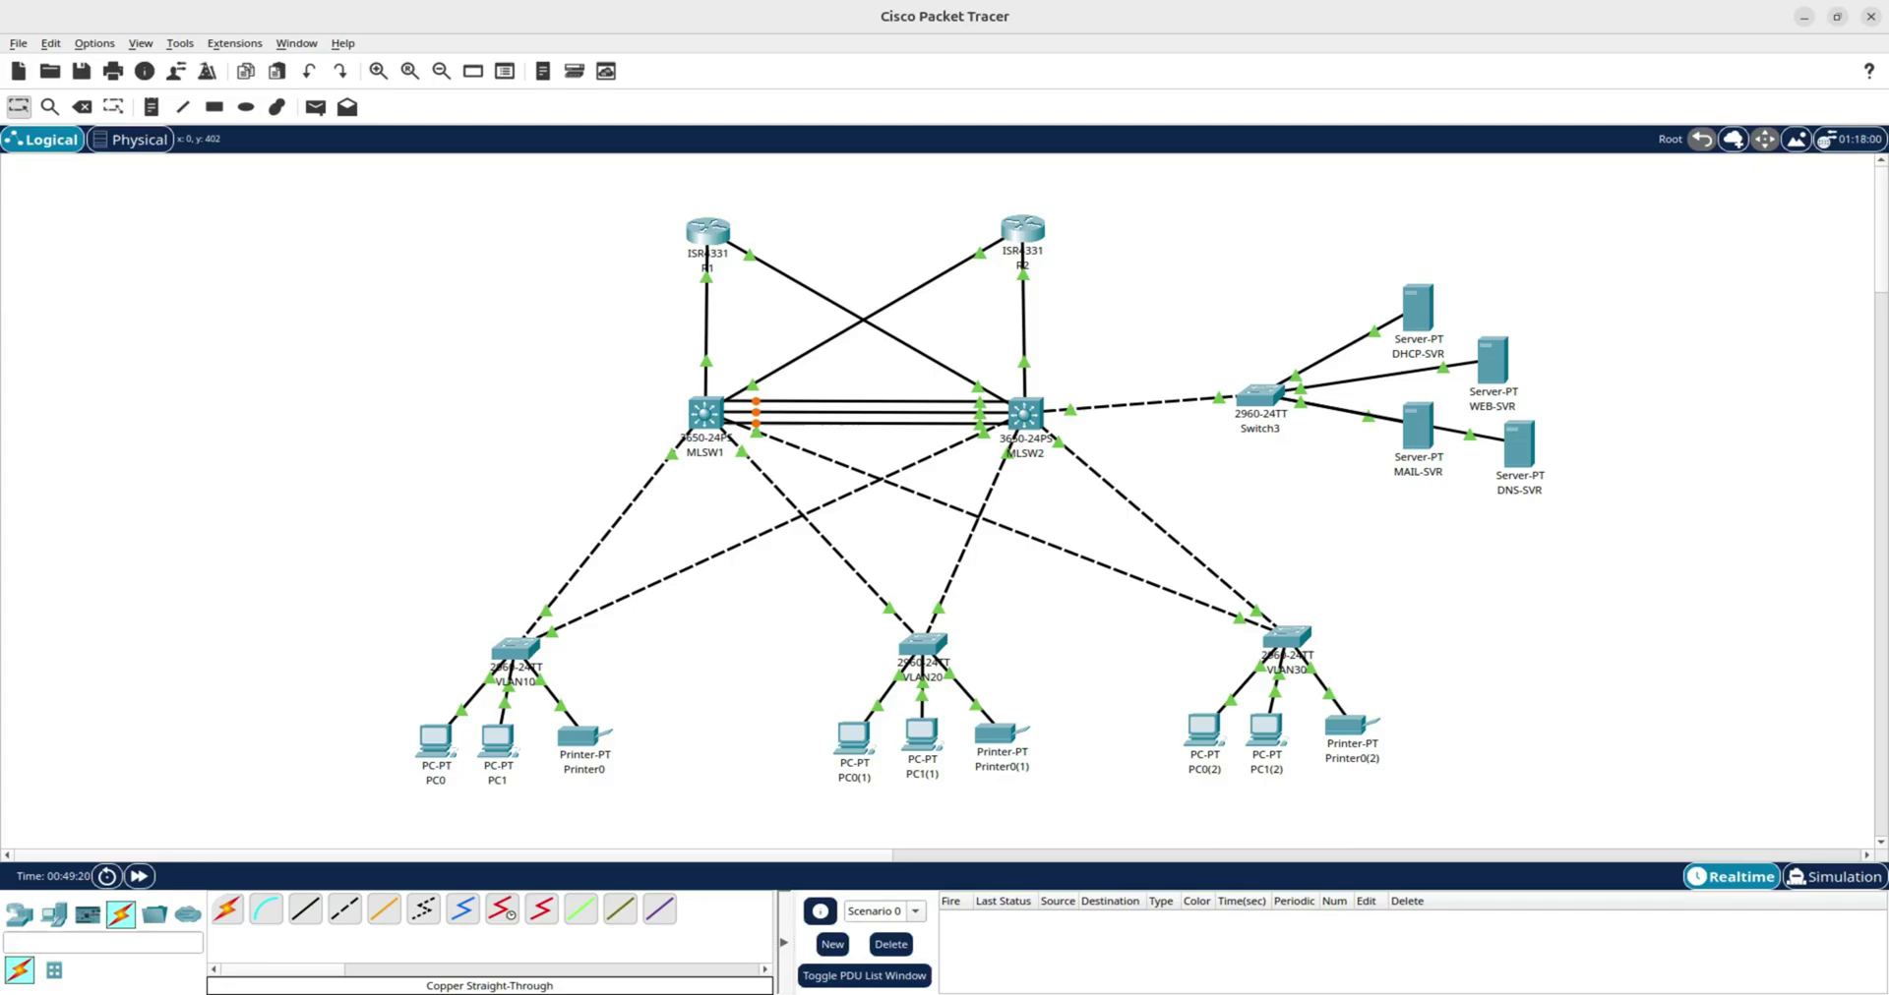
click(1424, 312)
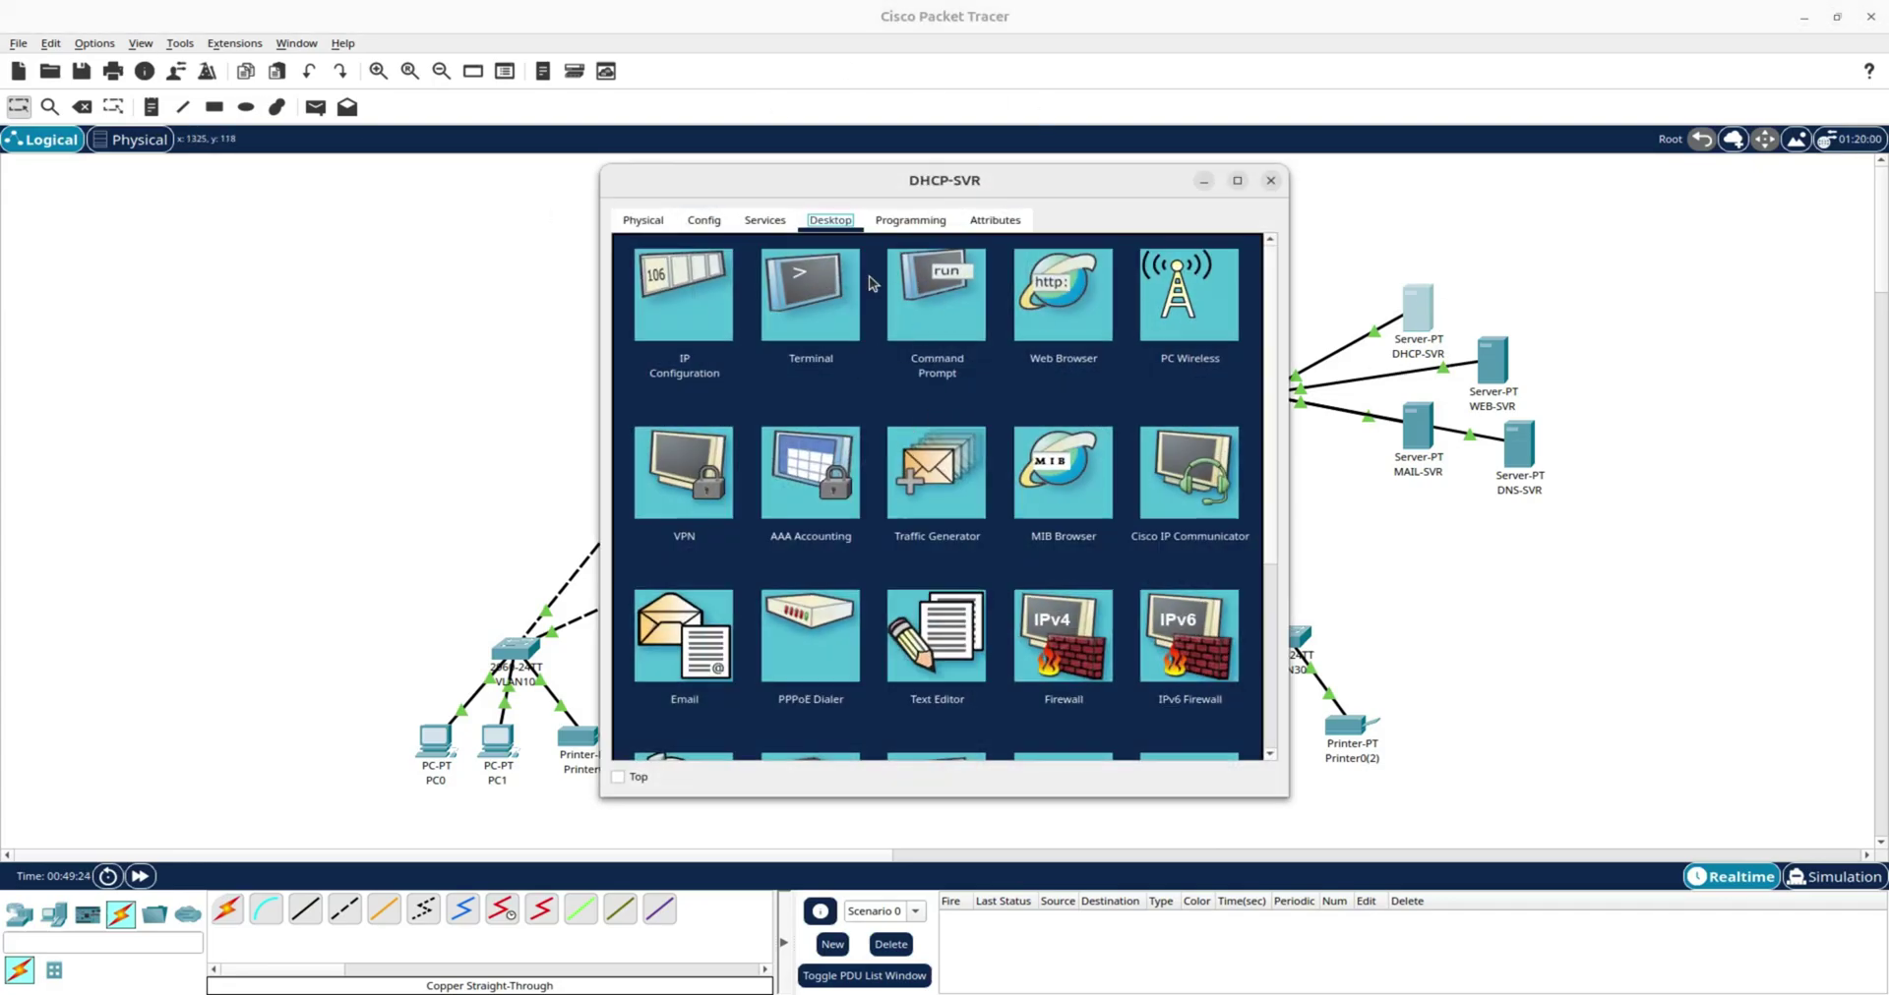
click(764, 220)
click(698, 299)
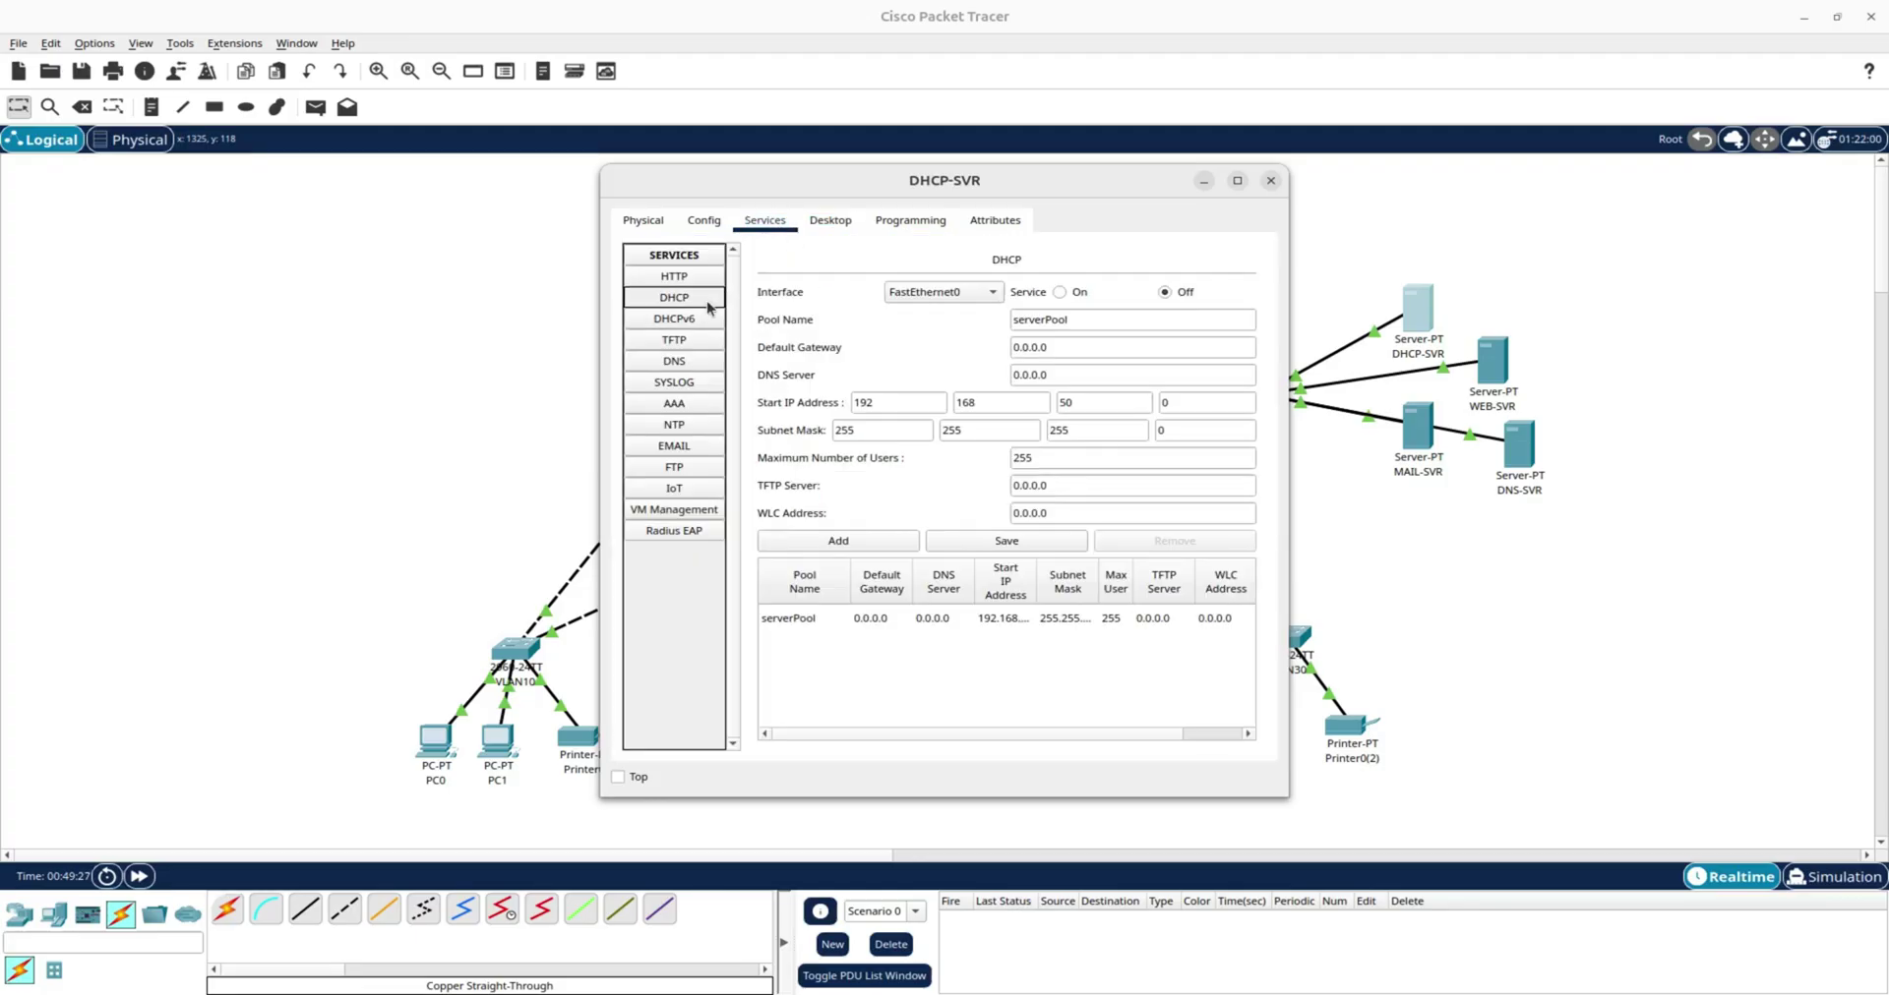
click(1058, 292)
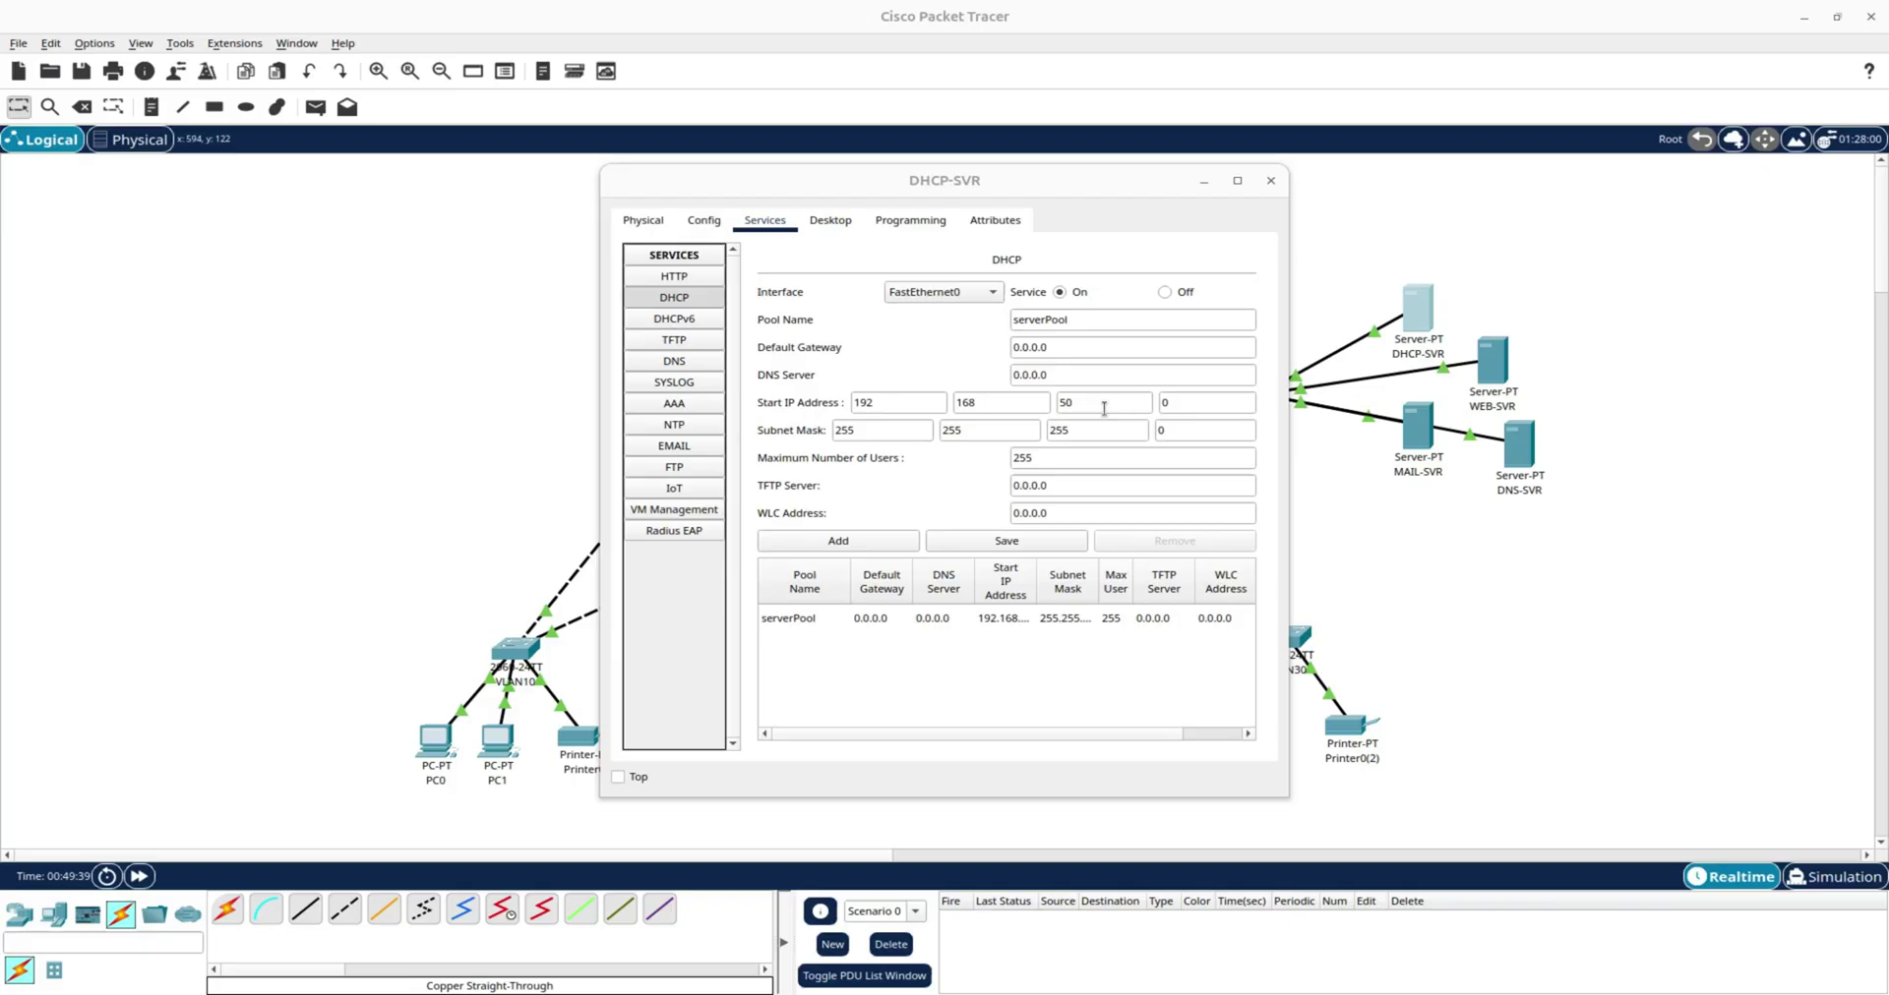
Set the DHCP pool's default gateway to 192.168.10.1 and keep the DHCP-SVR window on top, beside the topology.
drag(1075, 350, 984, 349)
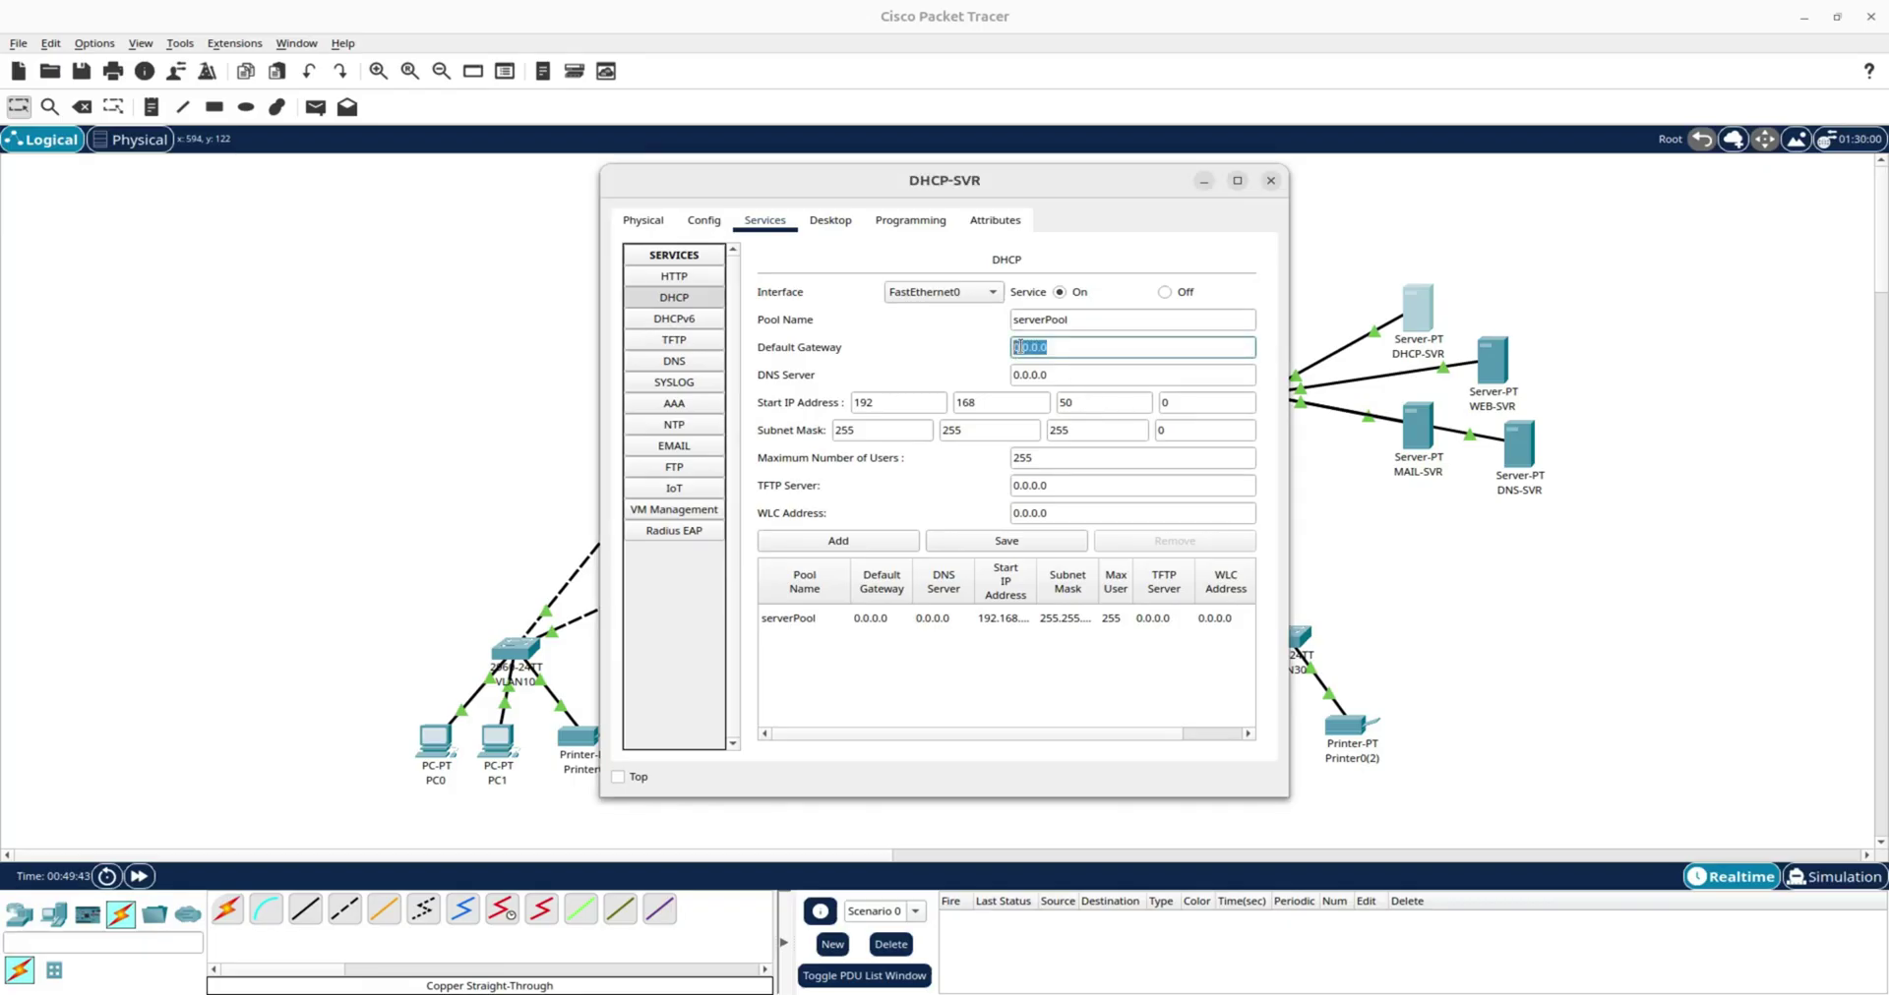
text(192.168.10.0)
click(618, 779)
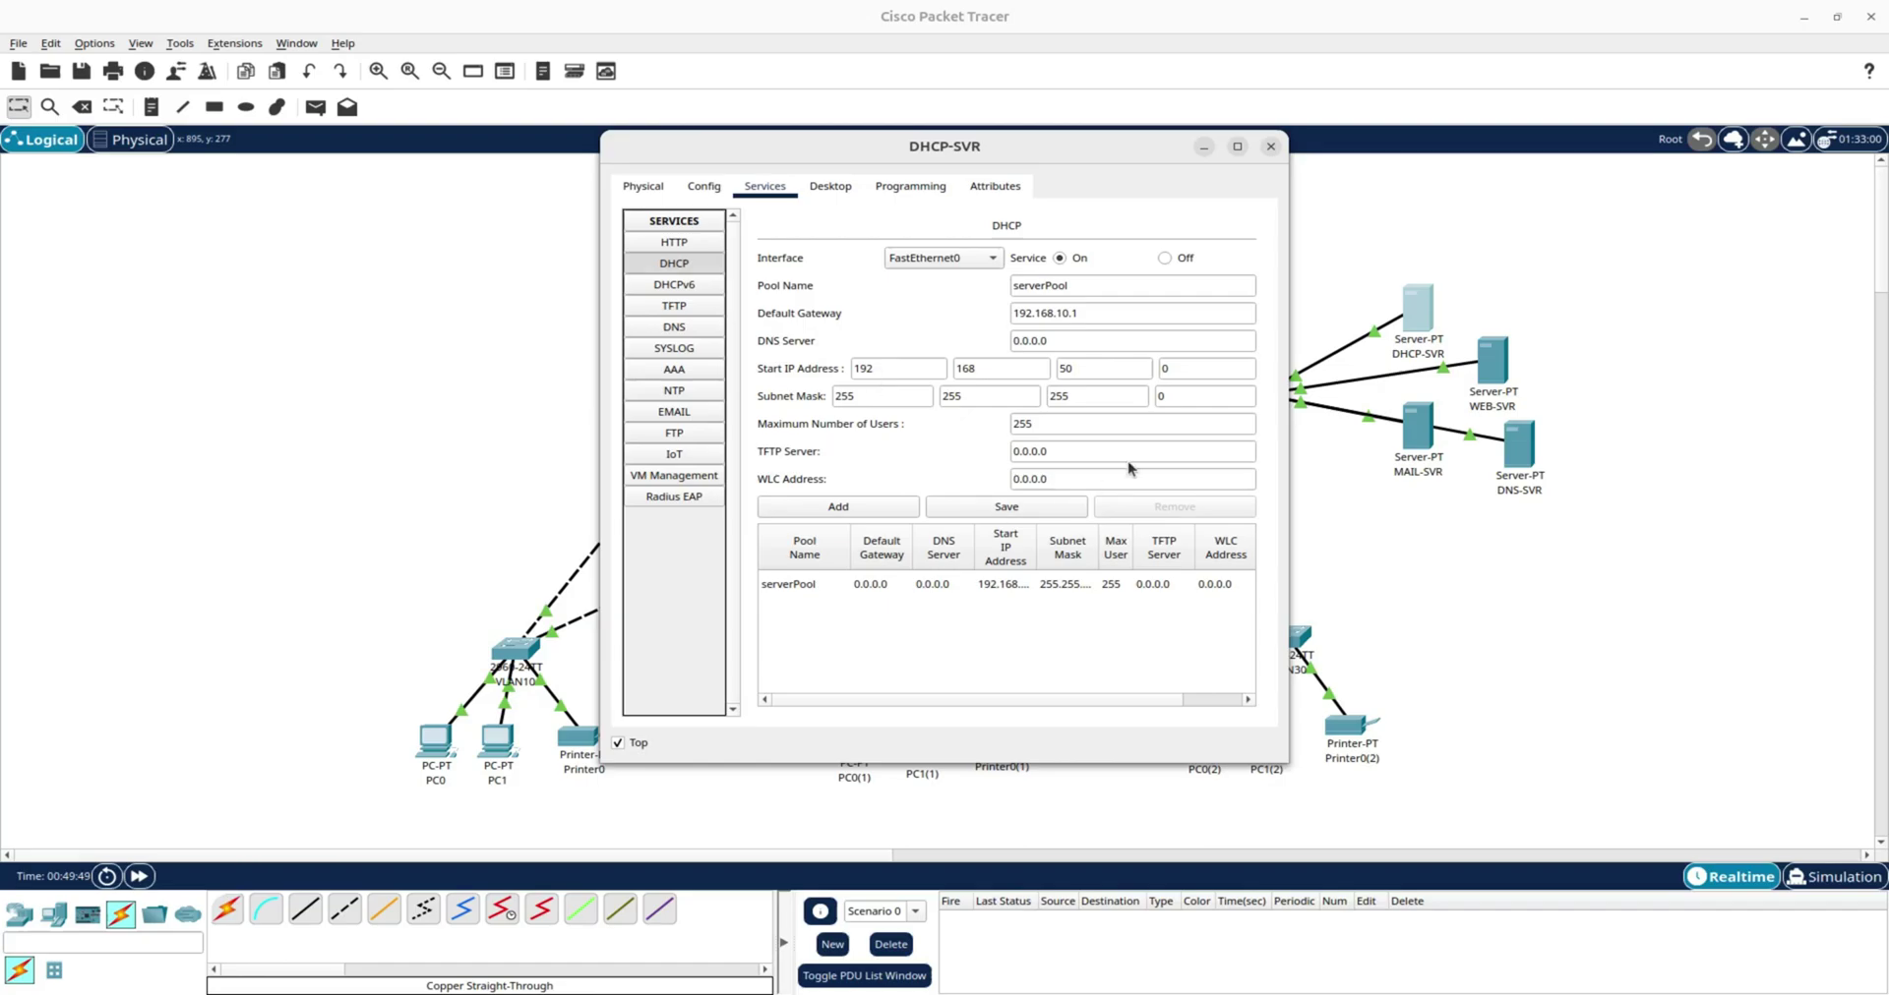
drag(1095, 179, 1647, 148)
click(535, 380)
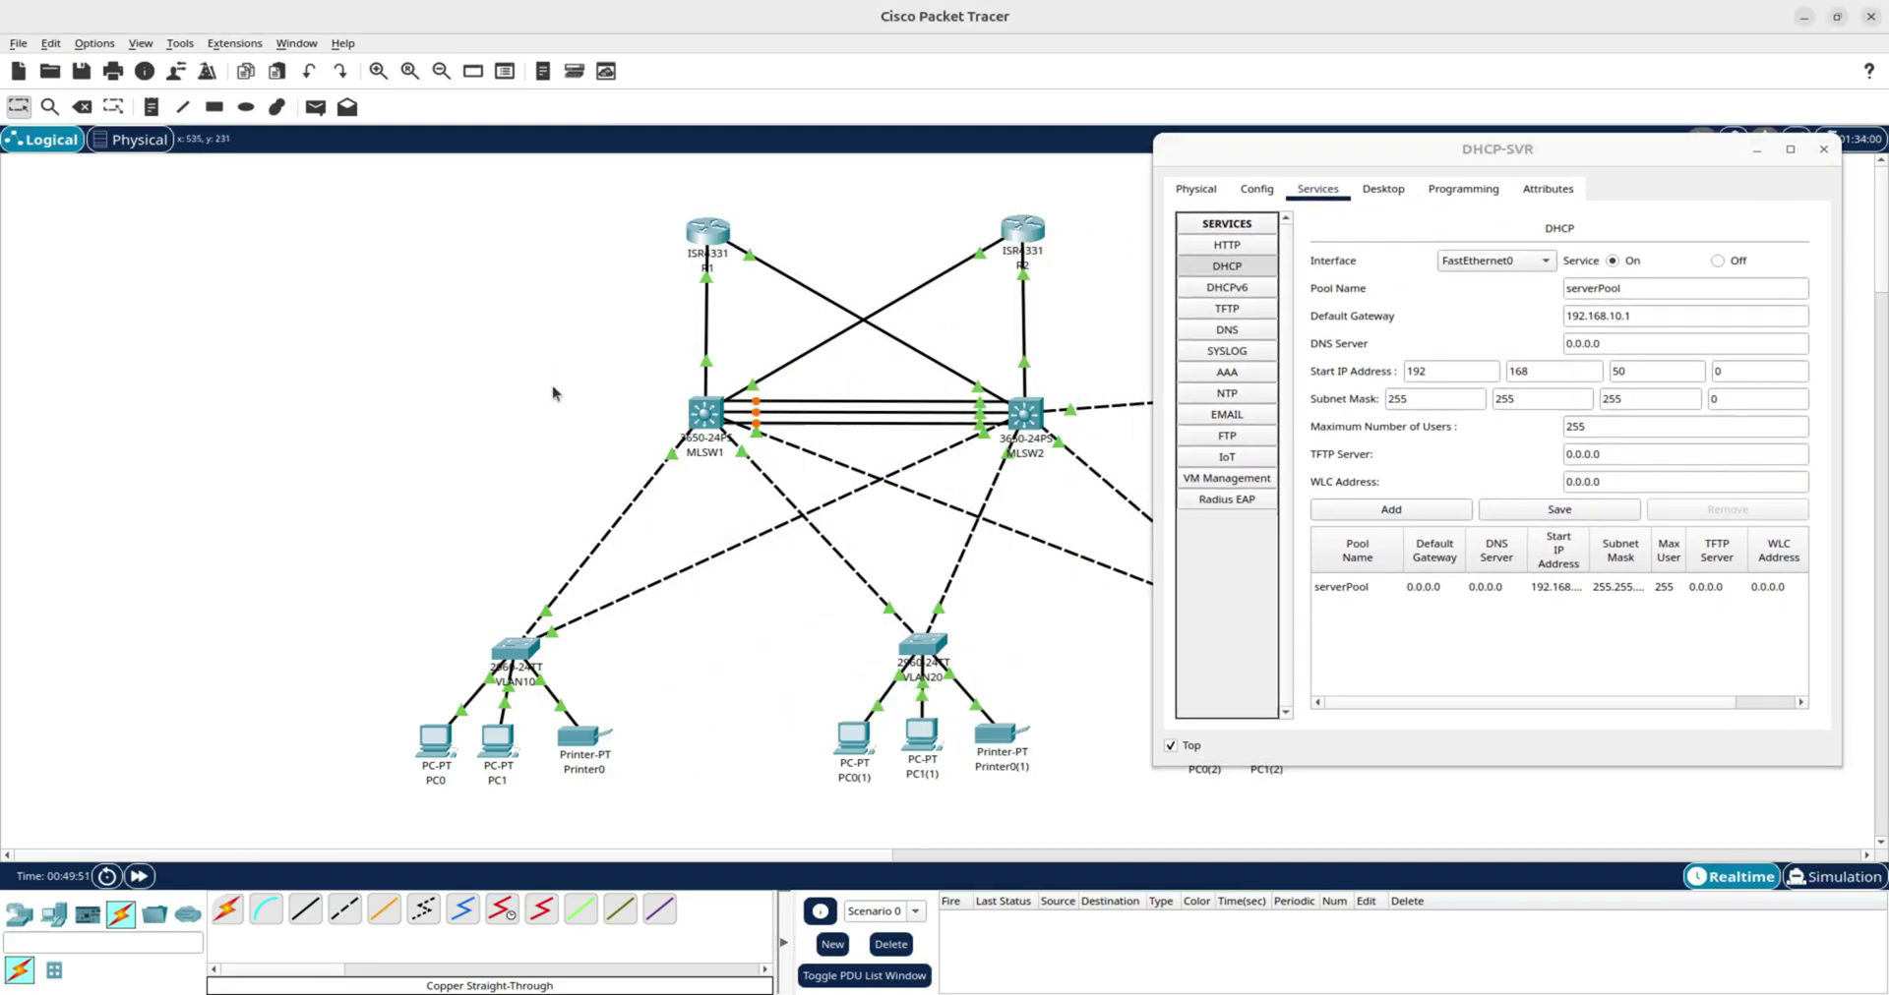
mouse_move(695, 415)
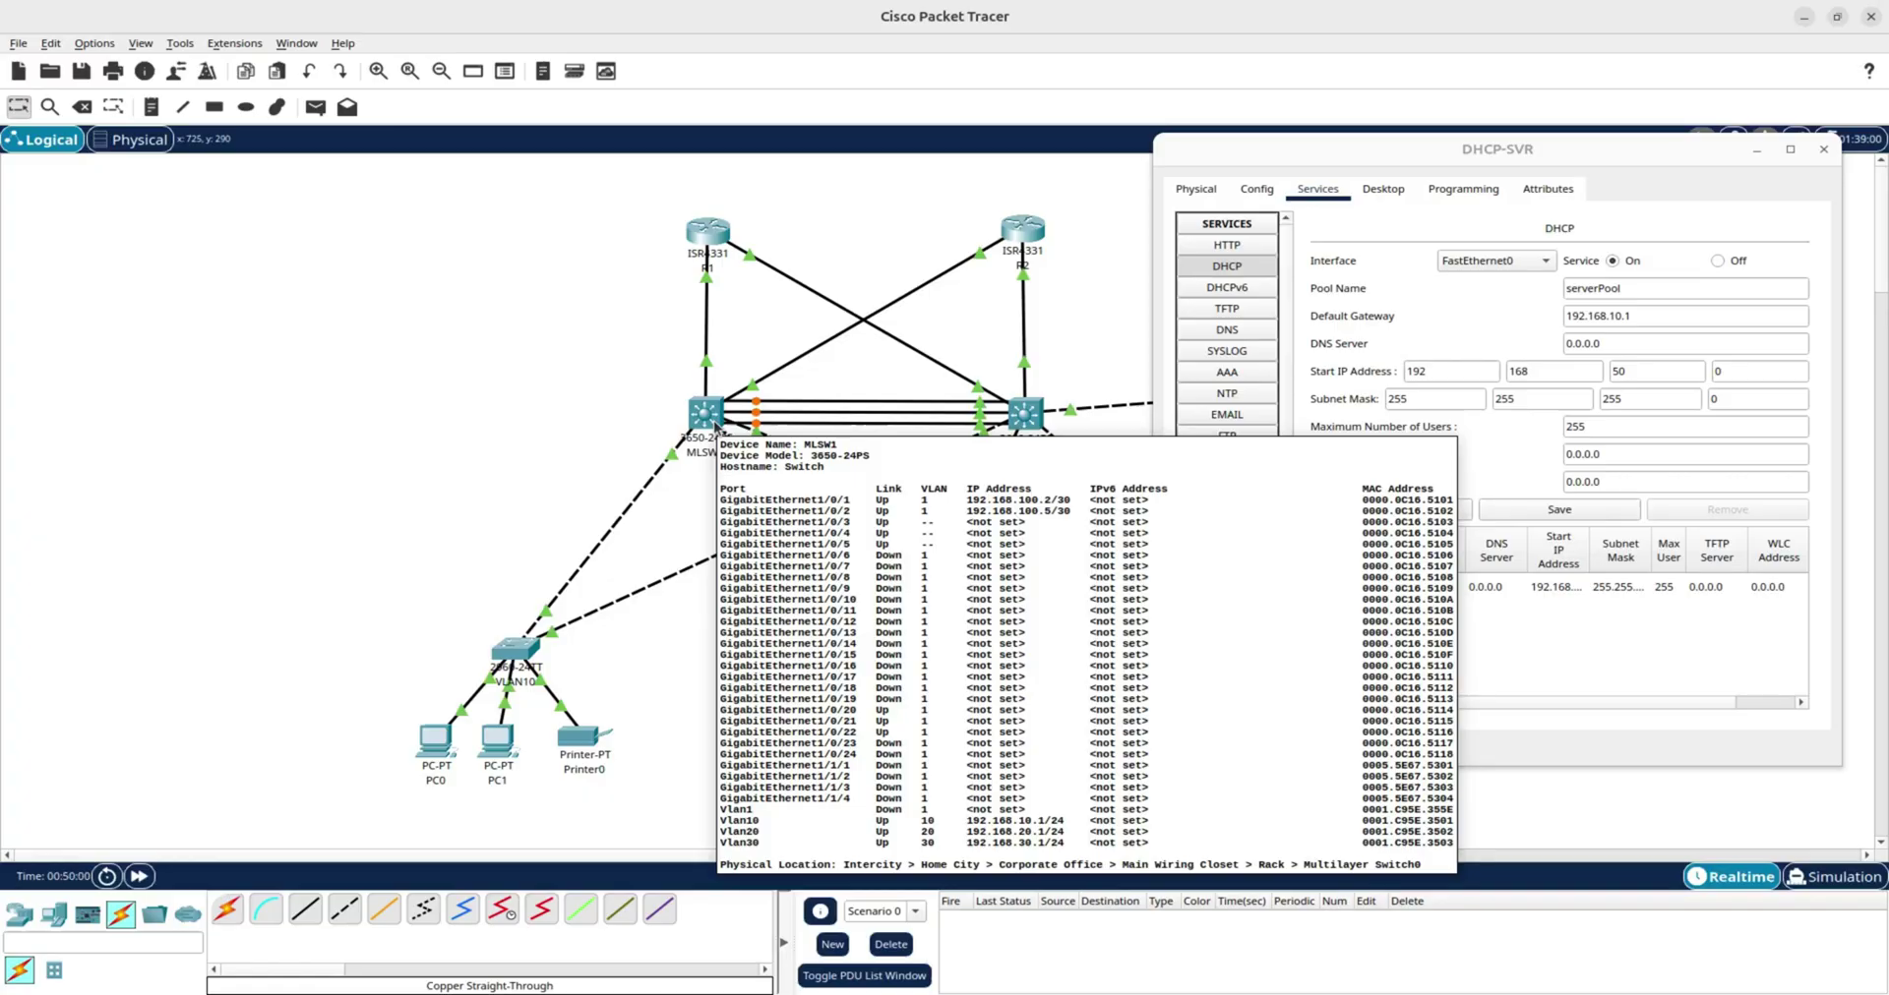
Set the DHCP pool's DNS server to 192.168.50.12.
drag(1621, 345, 1553, 338)
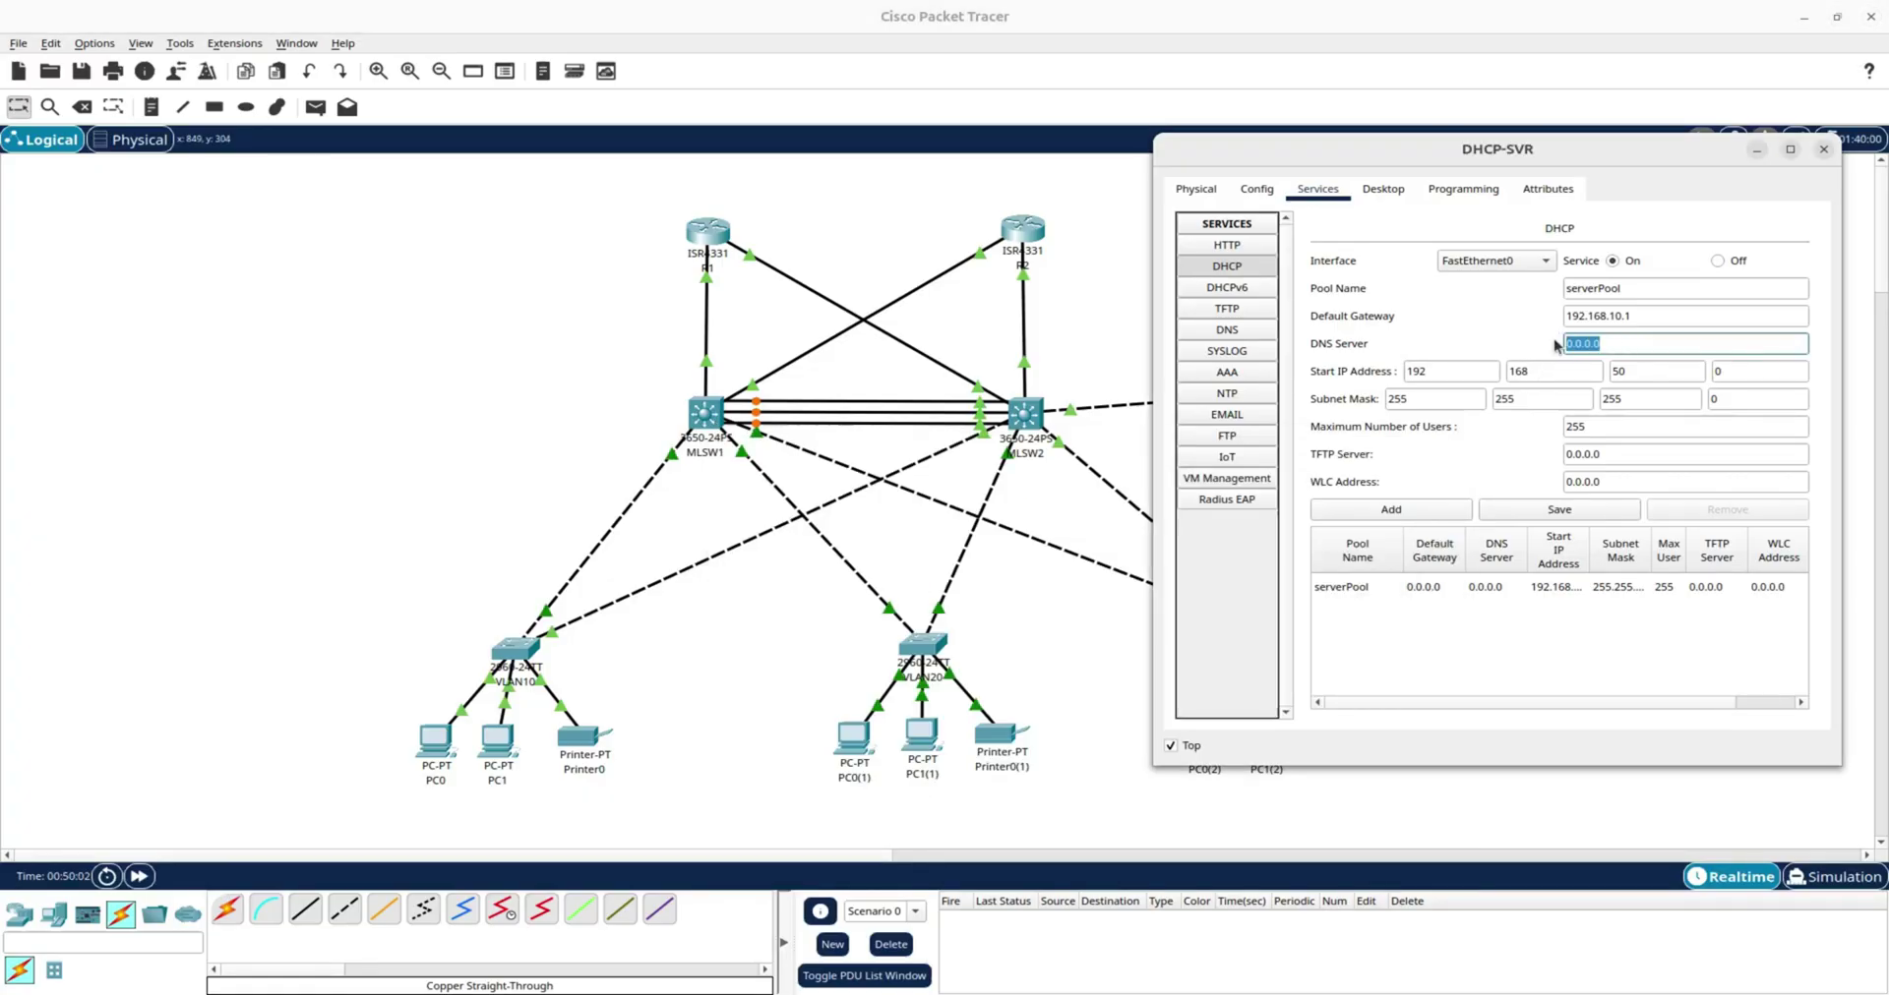
text(192.168.10.0)
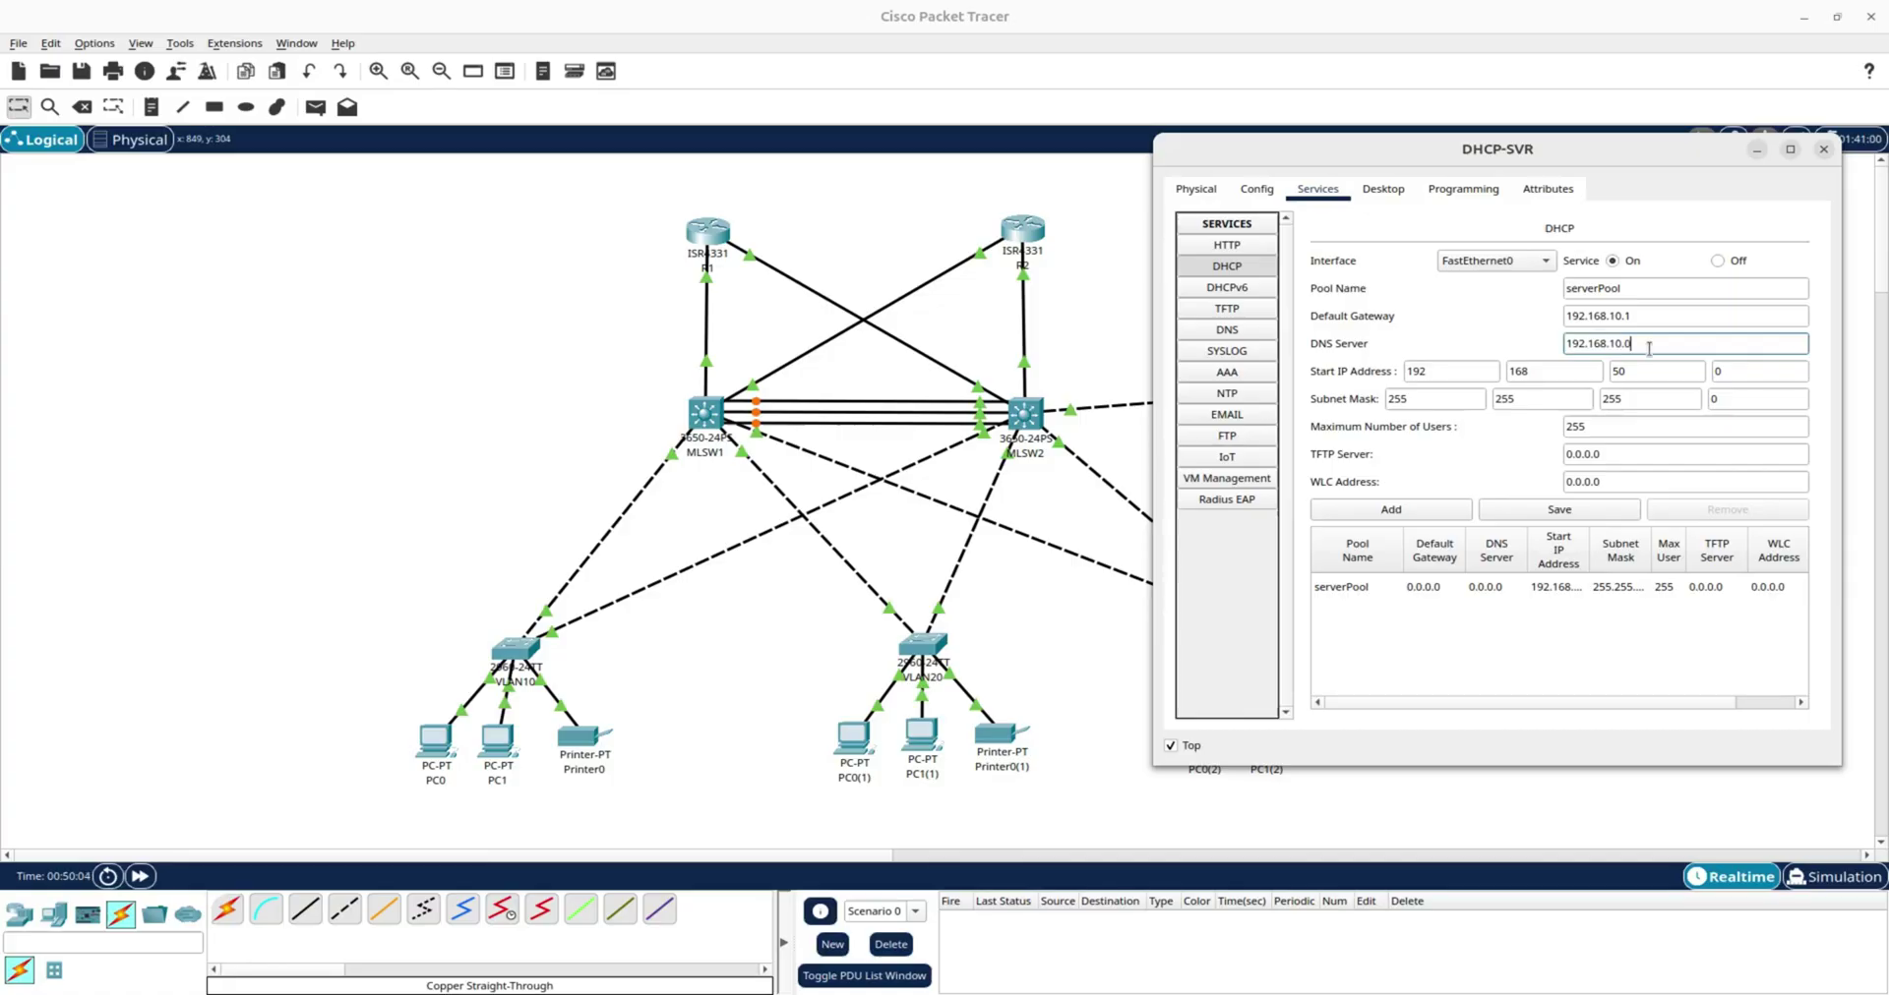
drag(1633, 343, 1616, 343)
text(50.12)
Set the pool's start IP address to 192.168.10.15 and its maximum number of users to 500.
double_click(1641, 373)
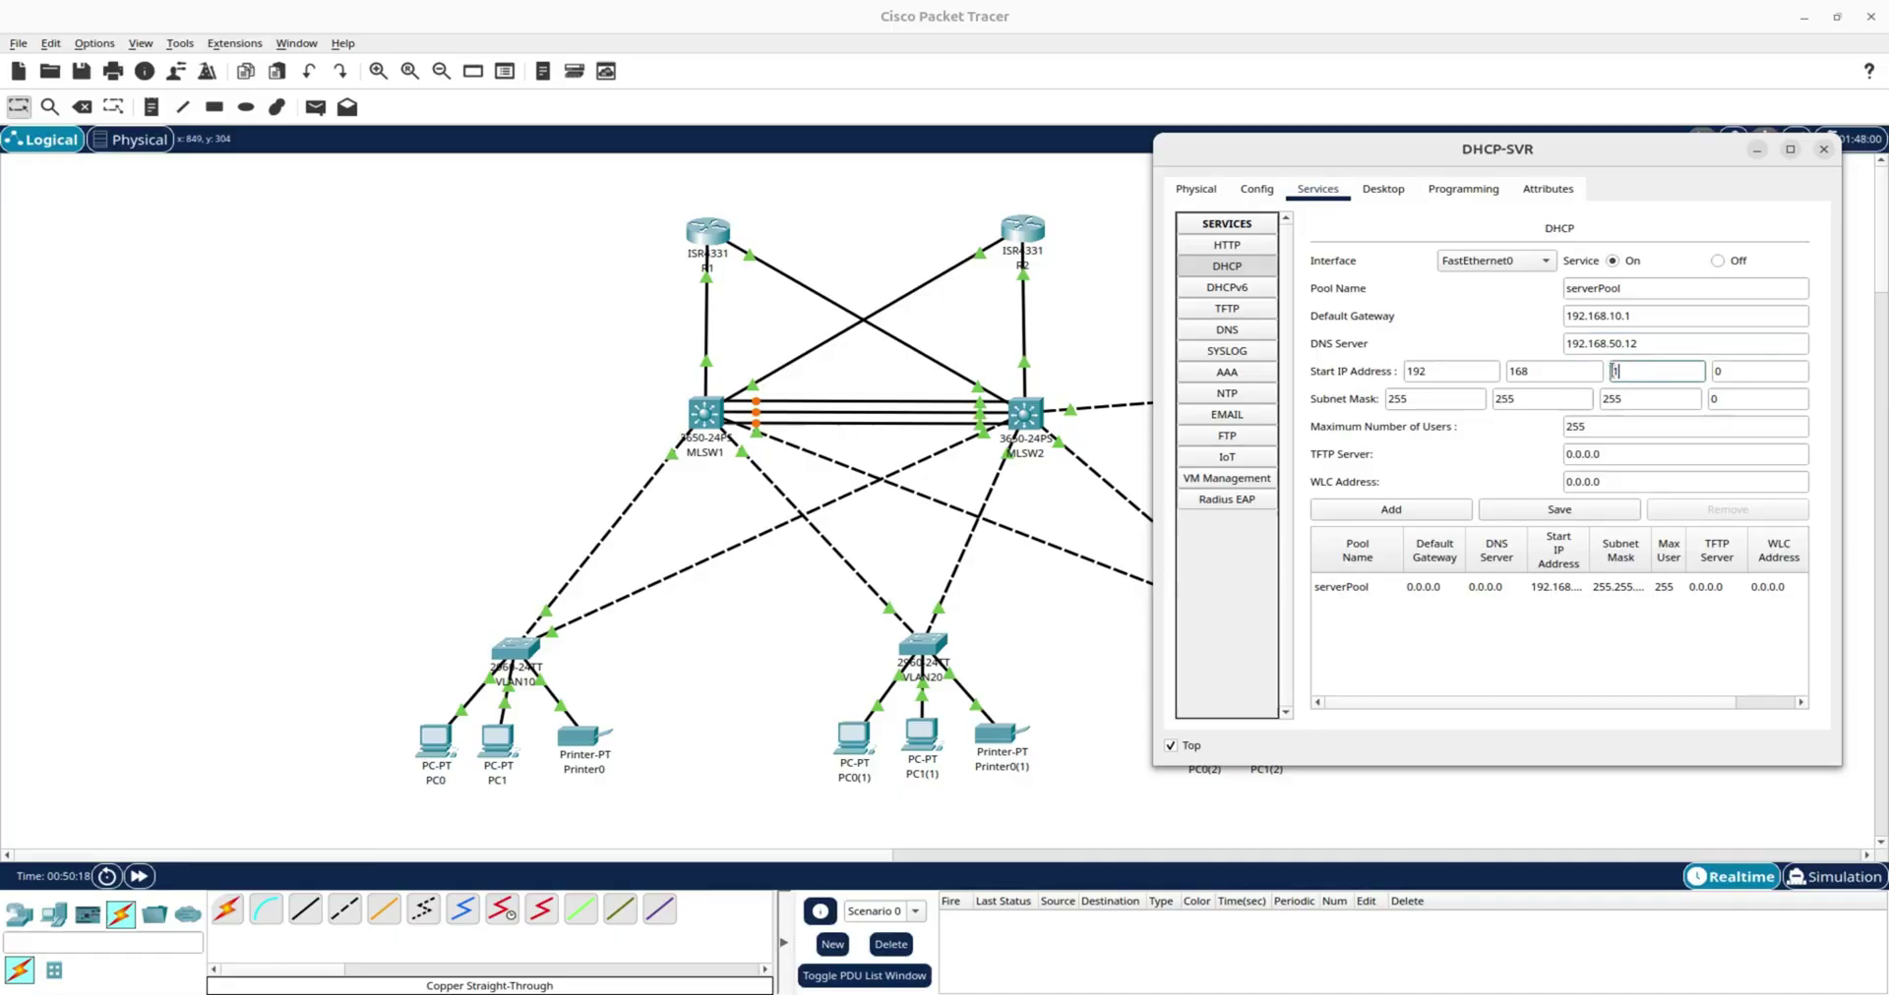
text(10)
click(1728, 371)
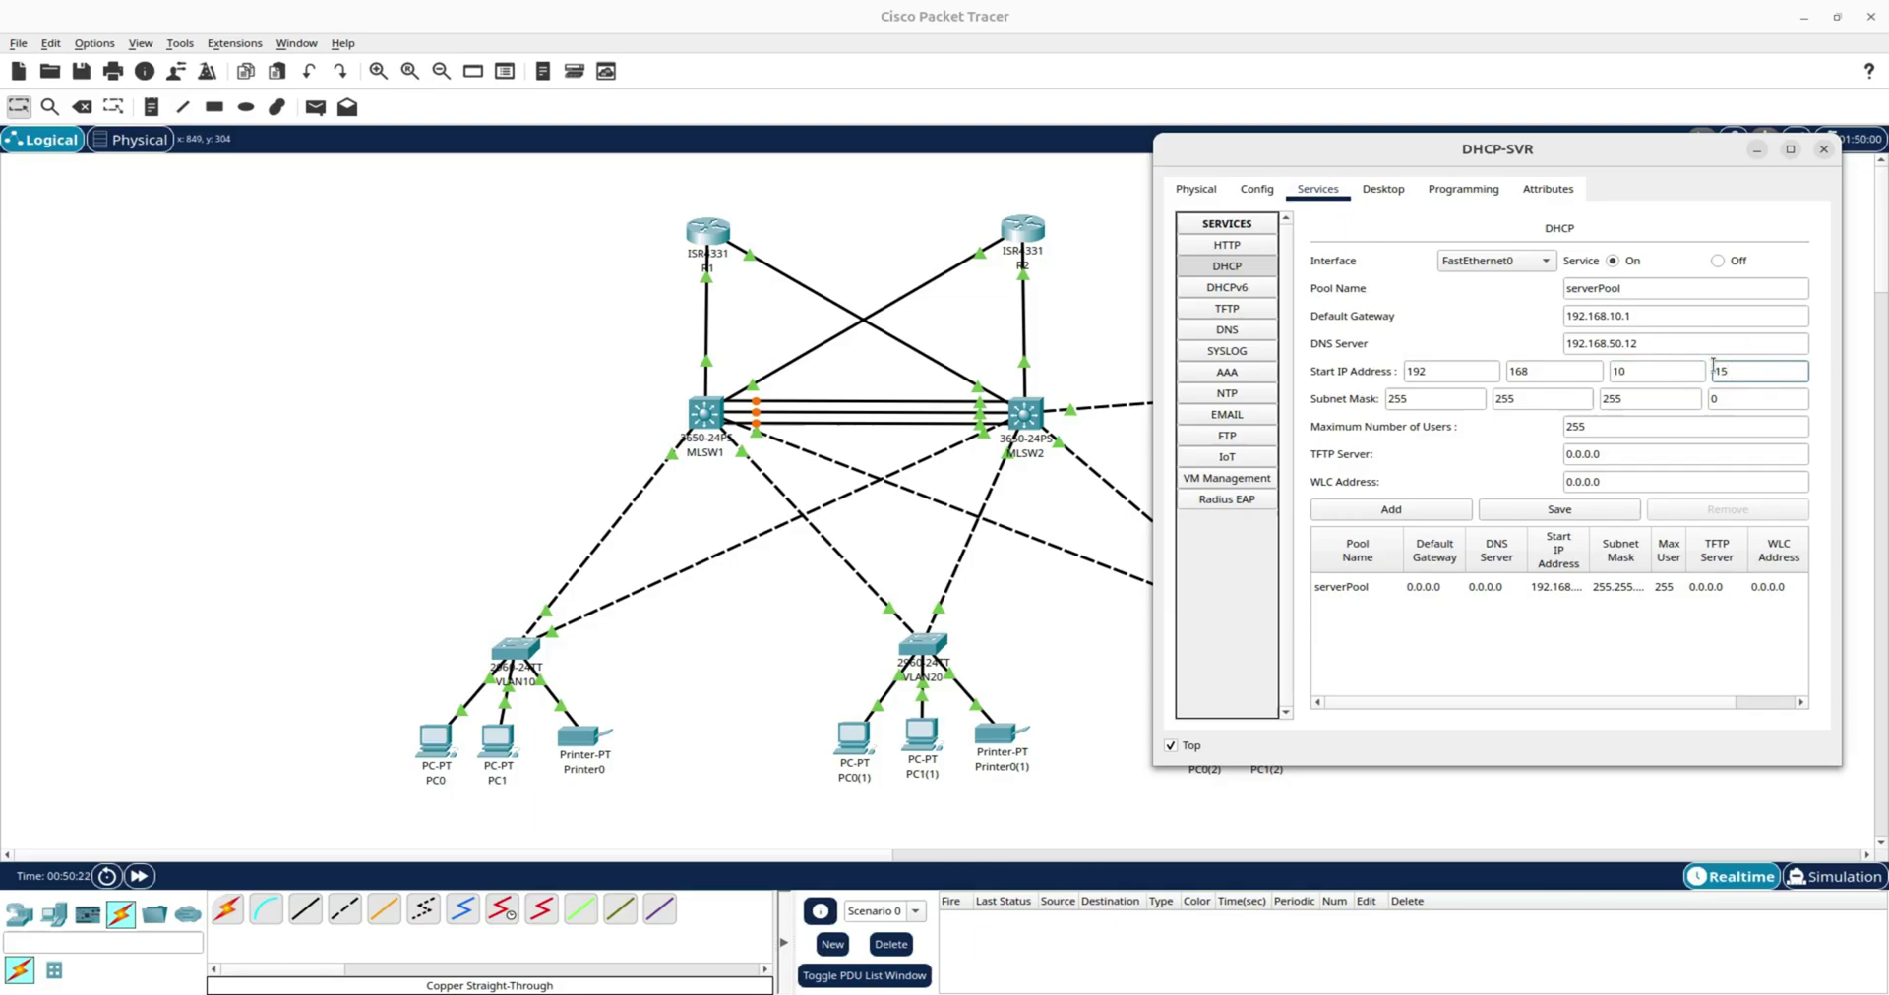
click(1598, 428)
drag(1598, 428, 1563, 429)
text(500)
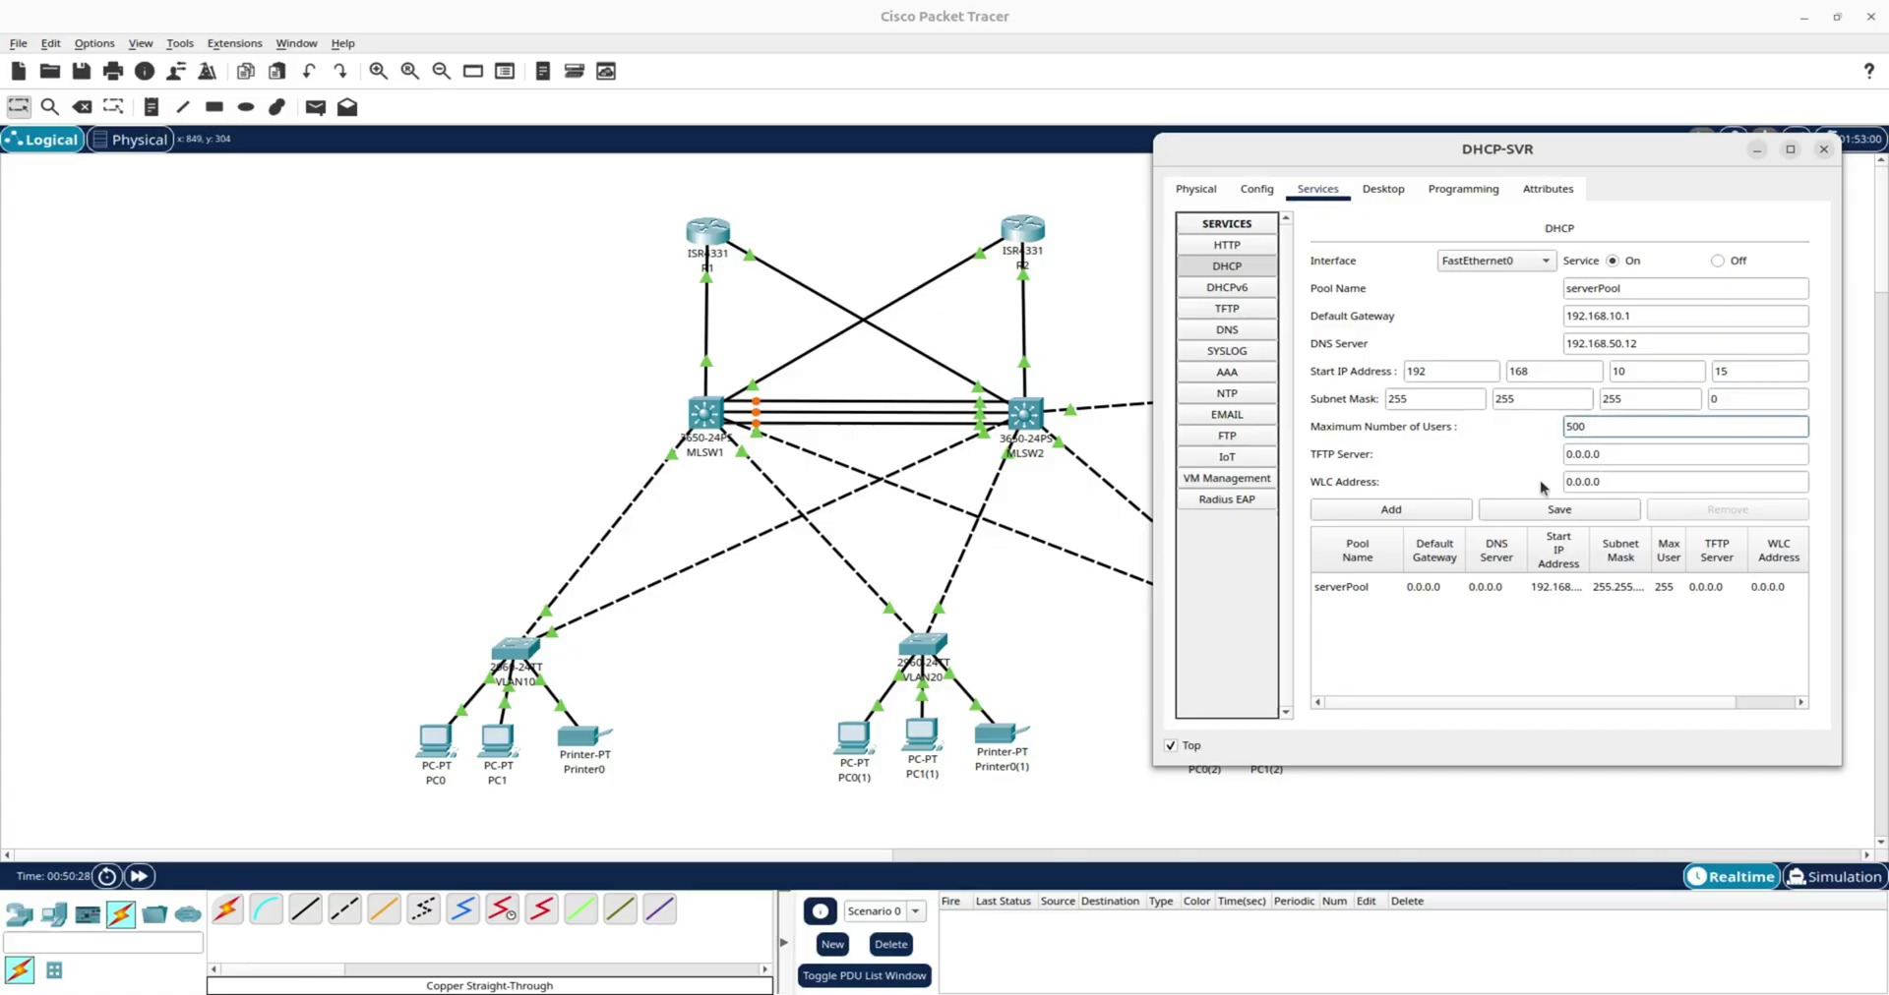
Name the pool AdminPool and add it to DHCP-SVR's pool list.
click(1637, 289)
drag(1637, 290, 1559, 288)
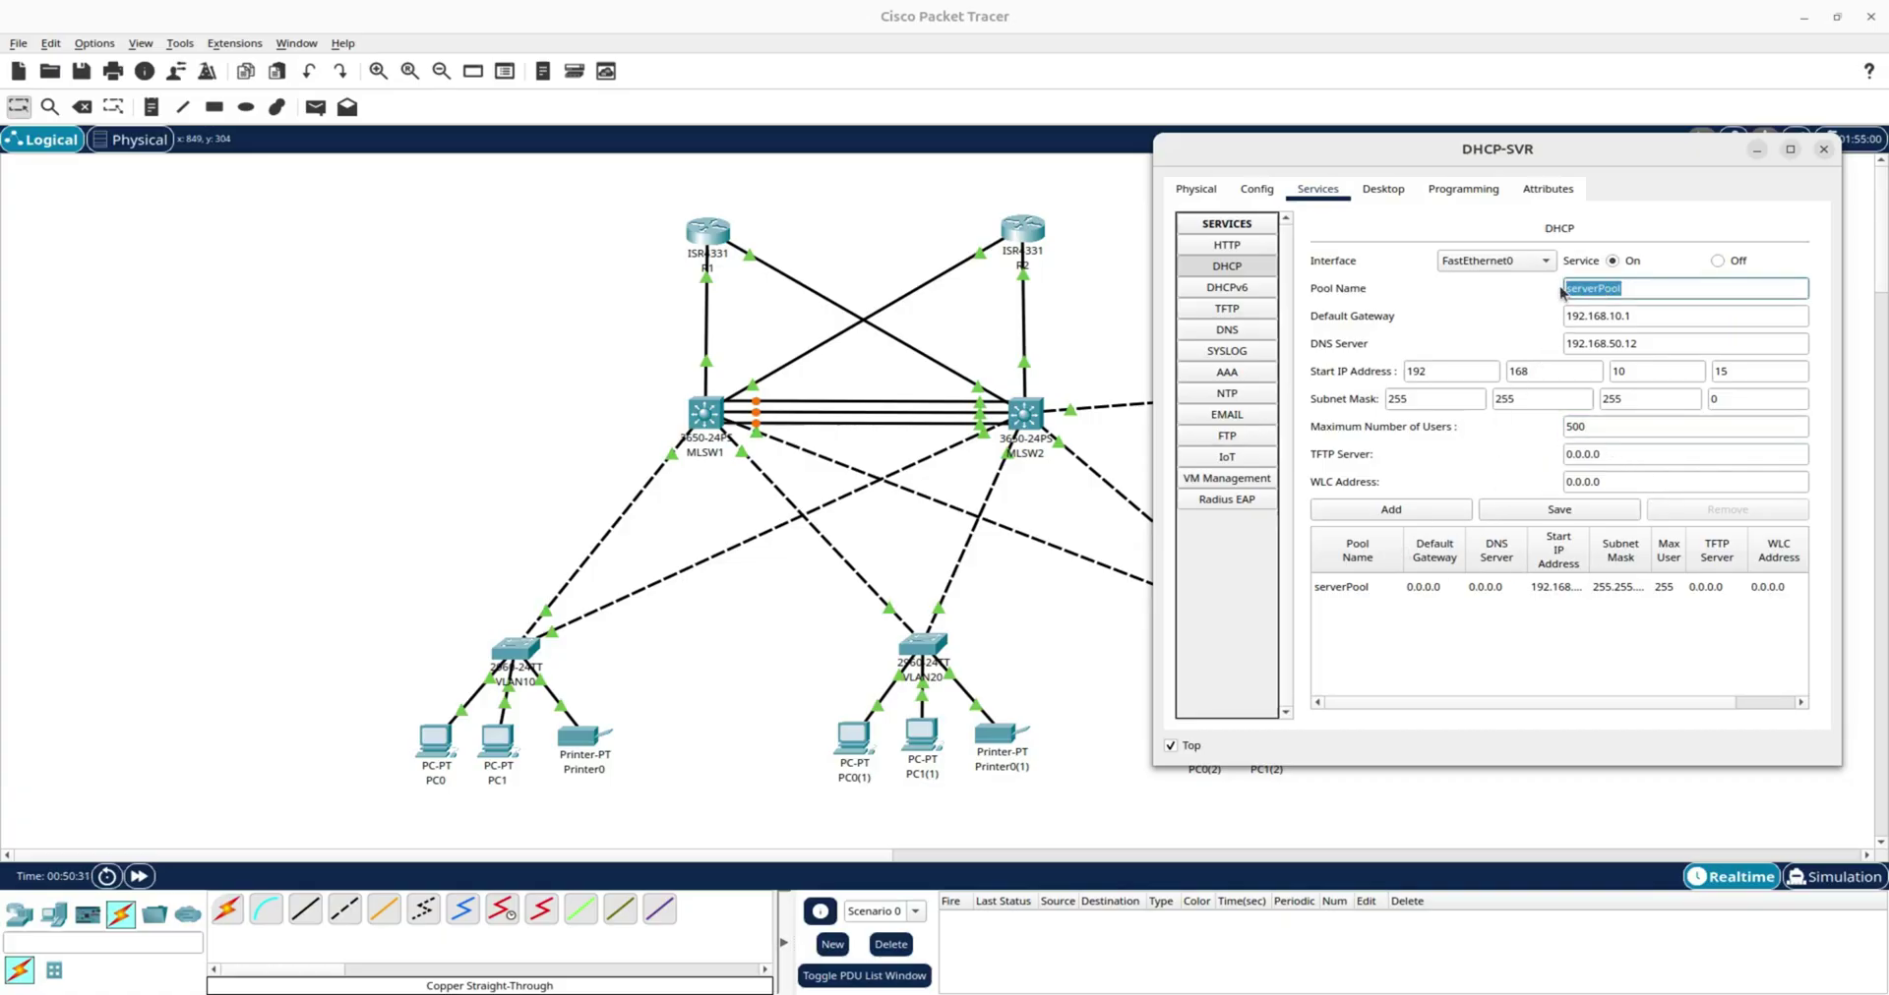
text(AdminPool)
click(1405, 511)
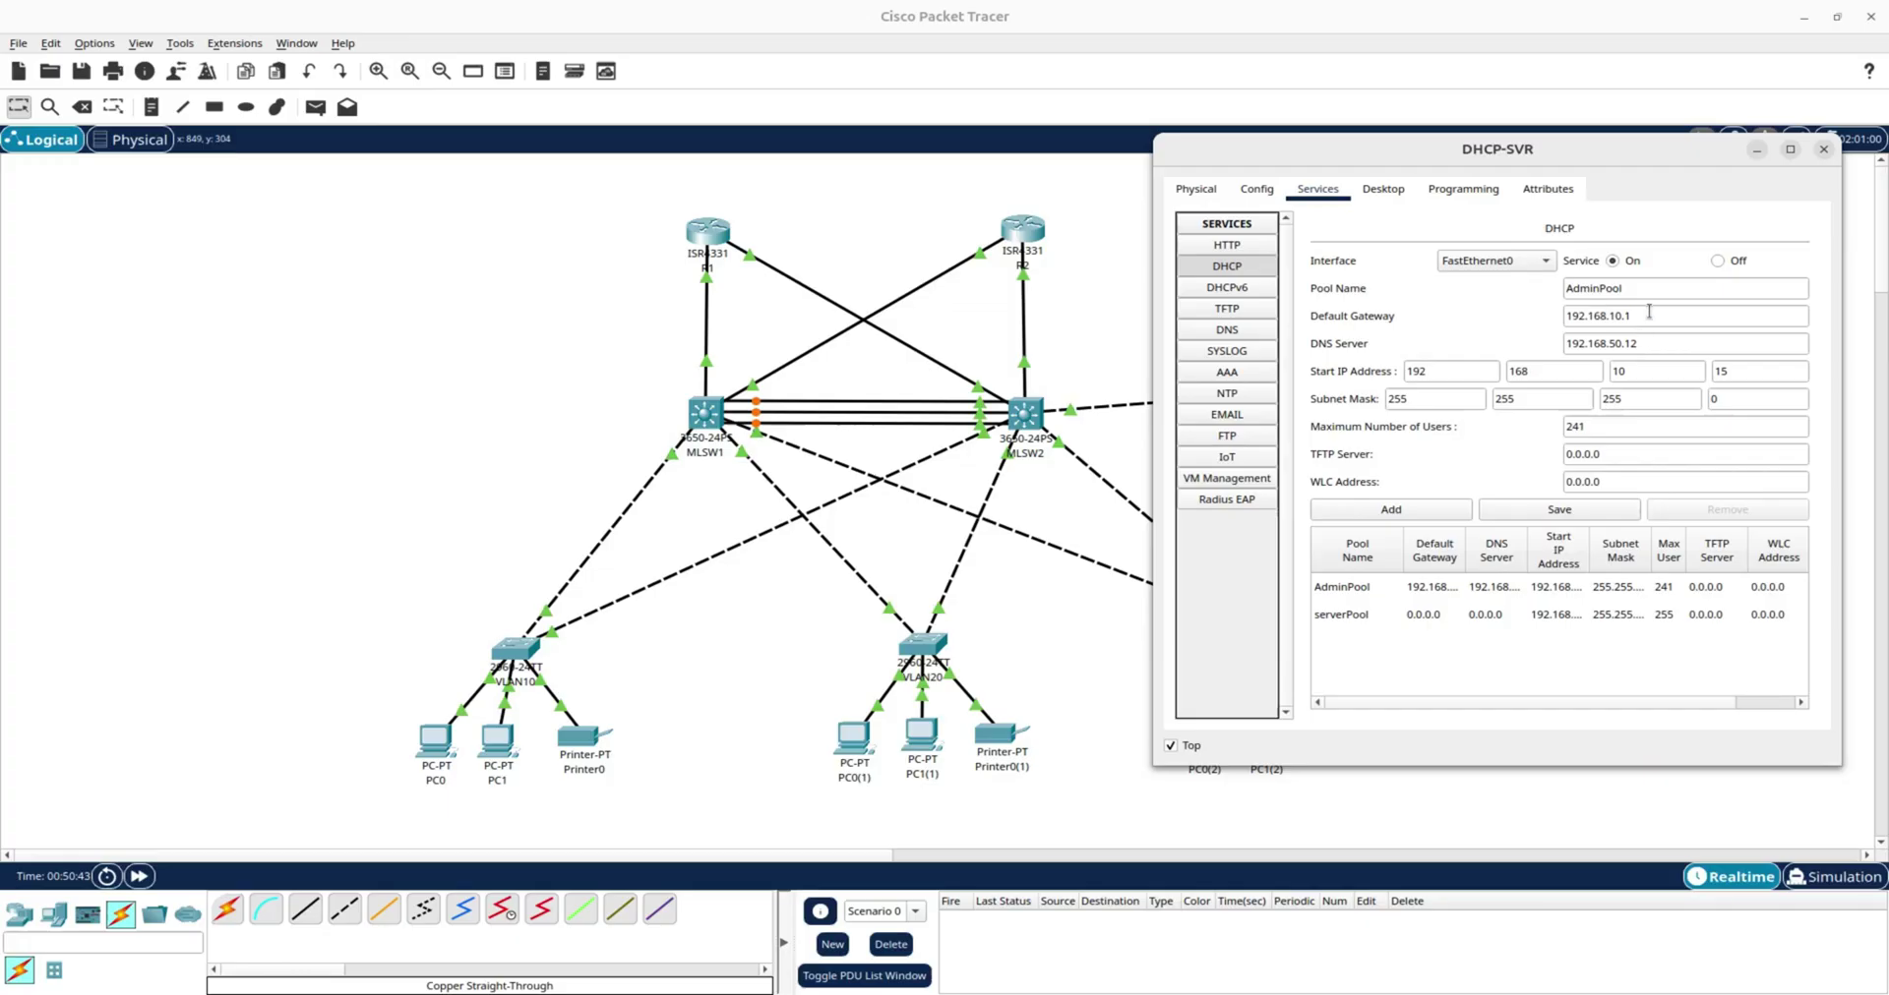
Add a DHCP pool named FacultyPool with default gateway 192.168.20.1 and start IP address 192.168.20.15.
click(1602, 290)
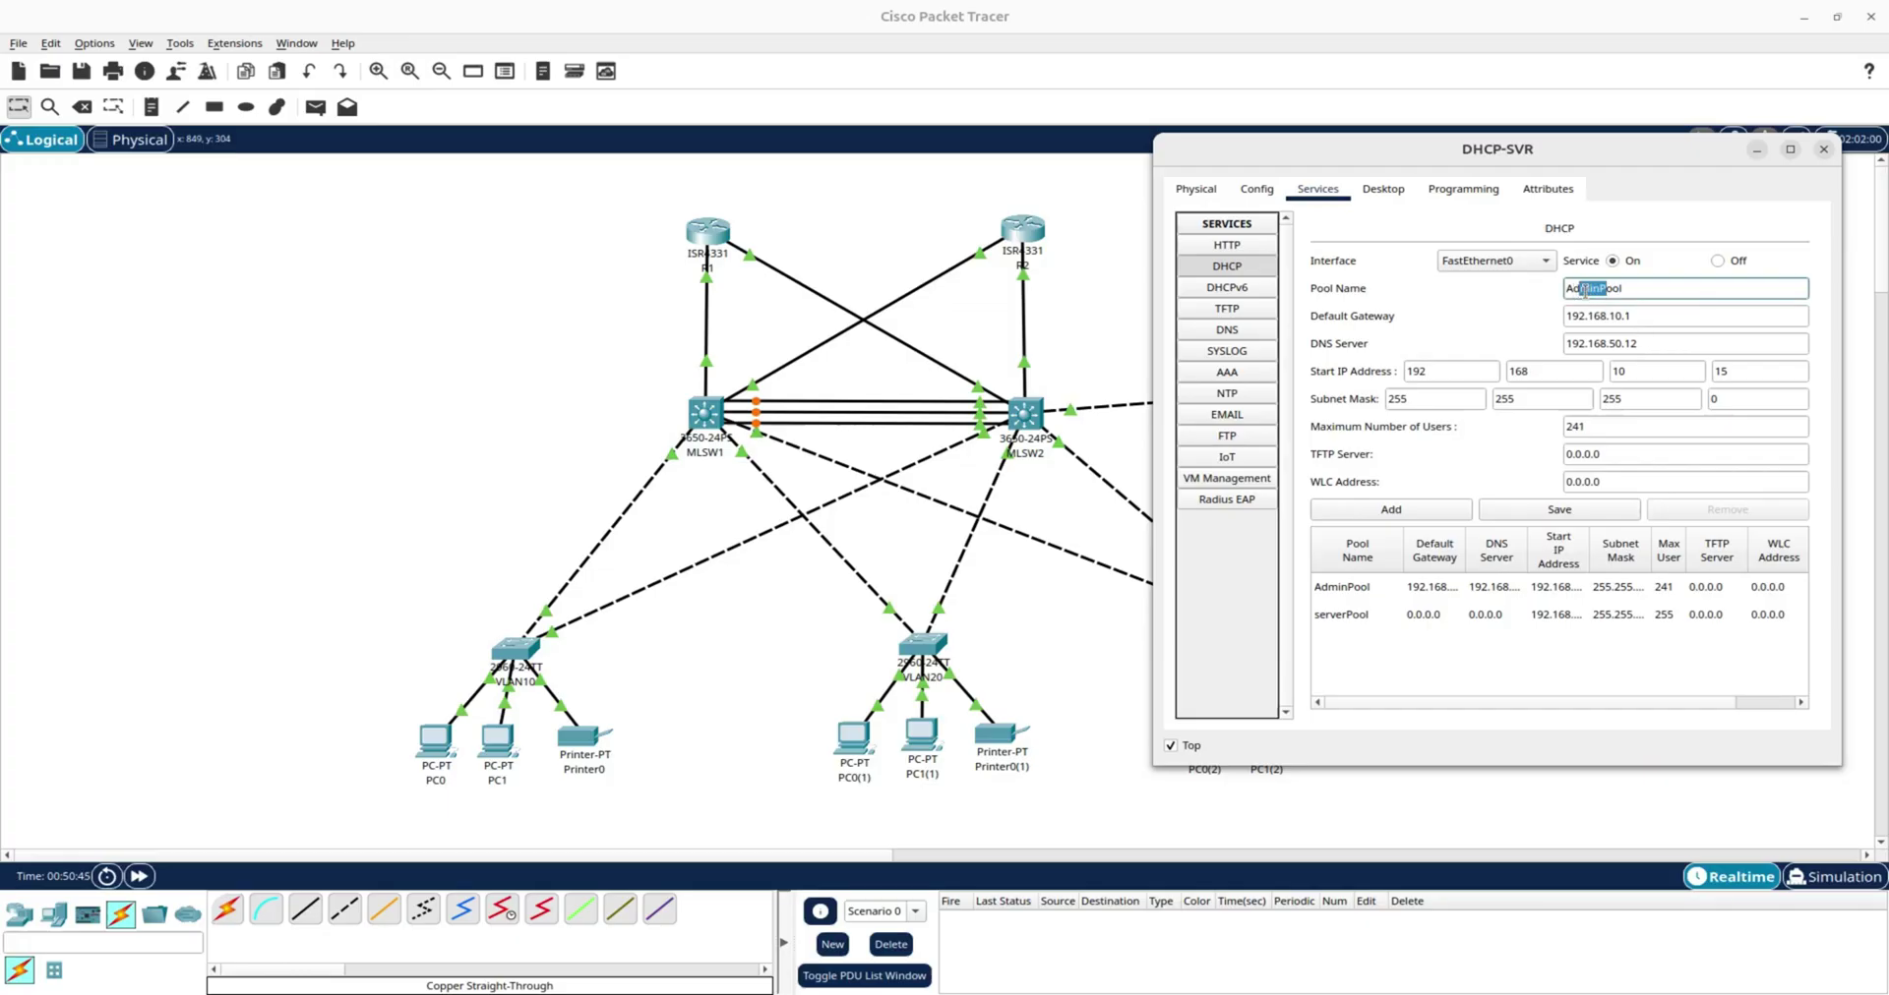
drag(1599, 289, 1551, 288)
text(Faculty)
click(700, 414)
mouse_move(707, 415)
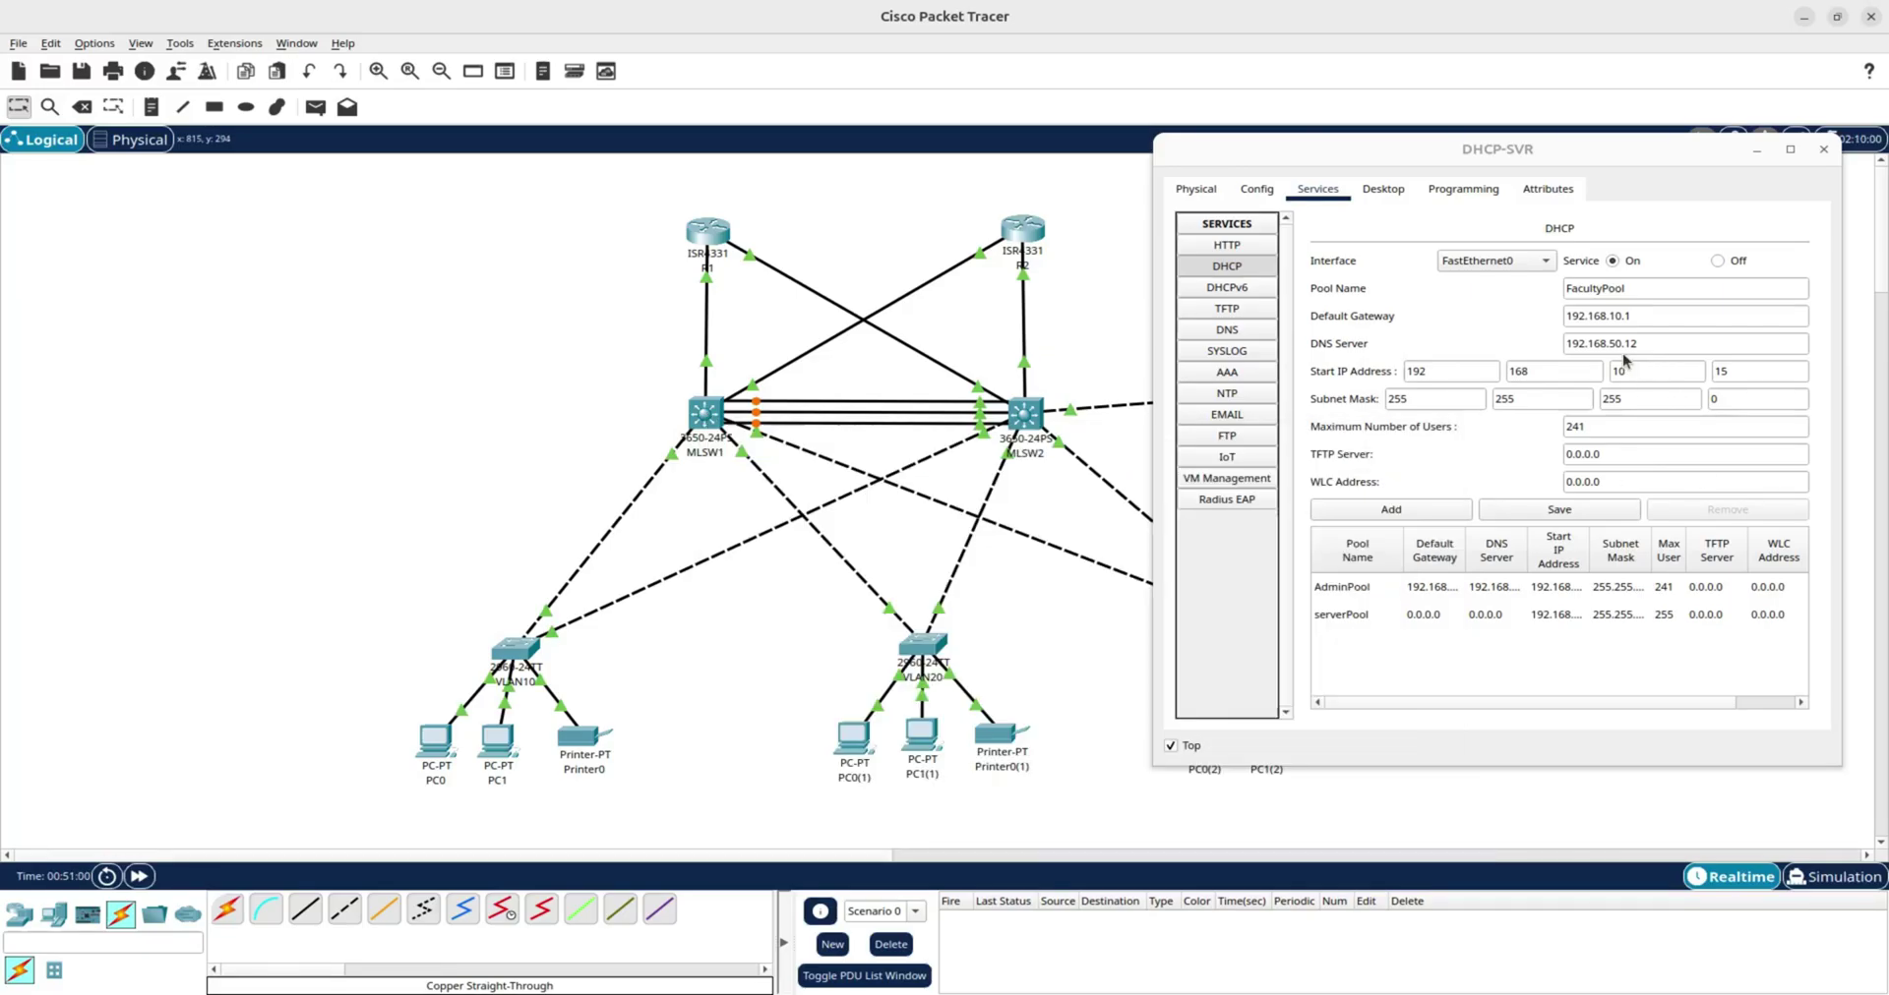
click(1616, 317)
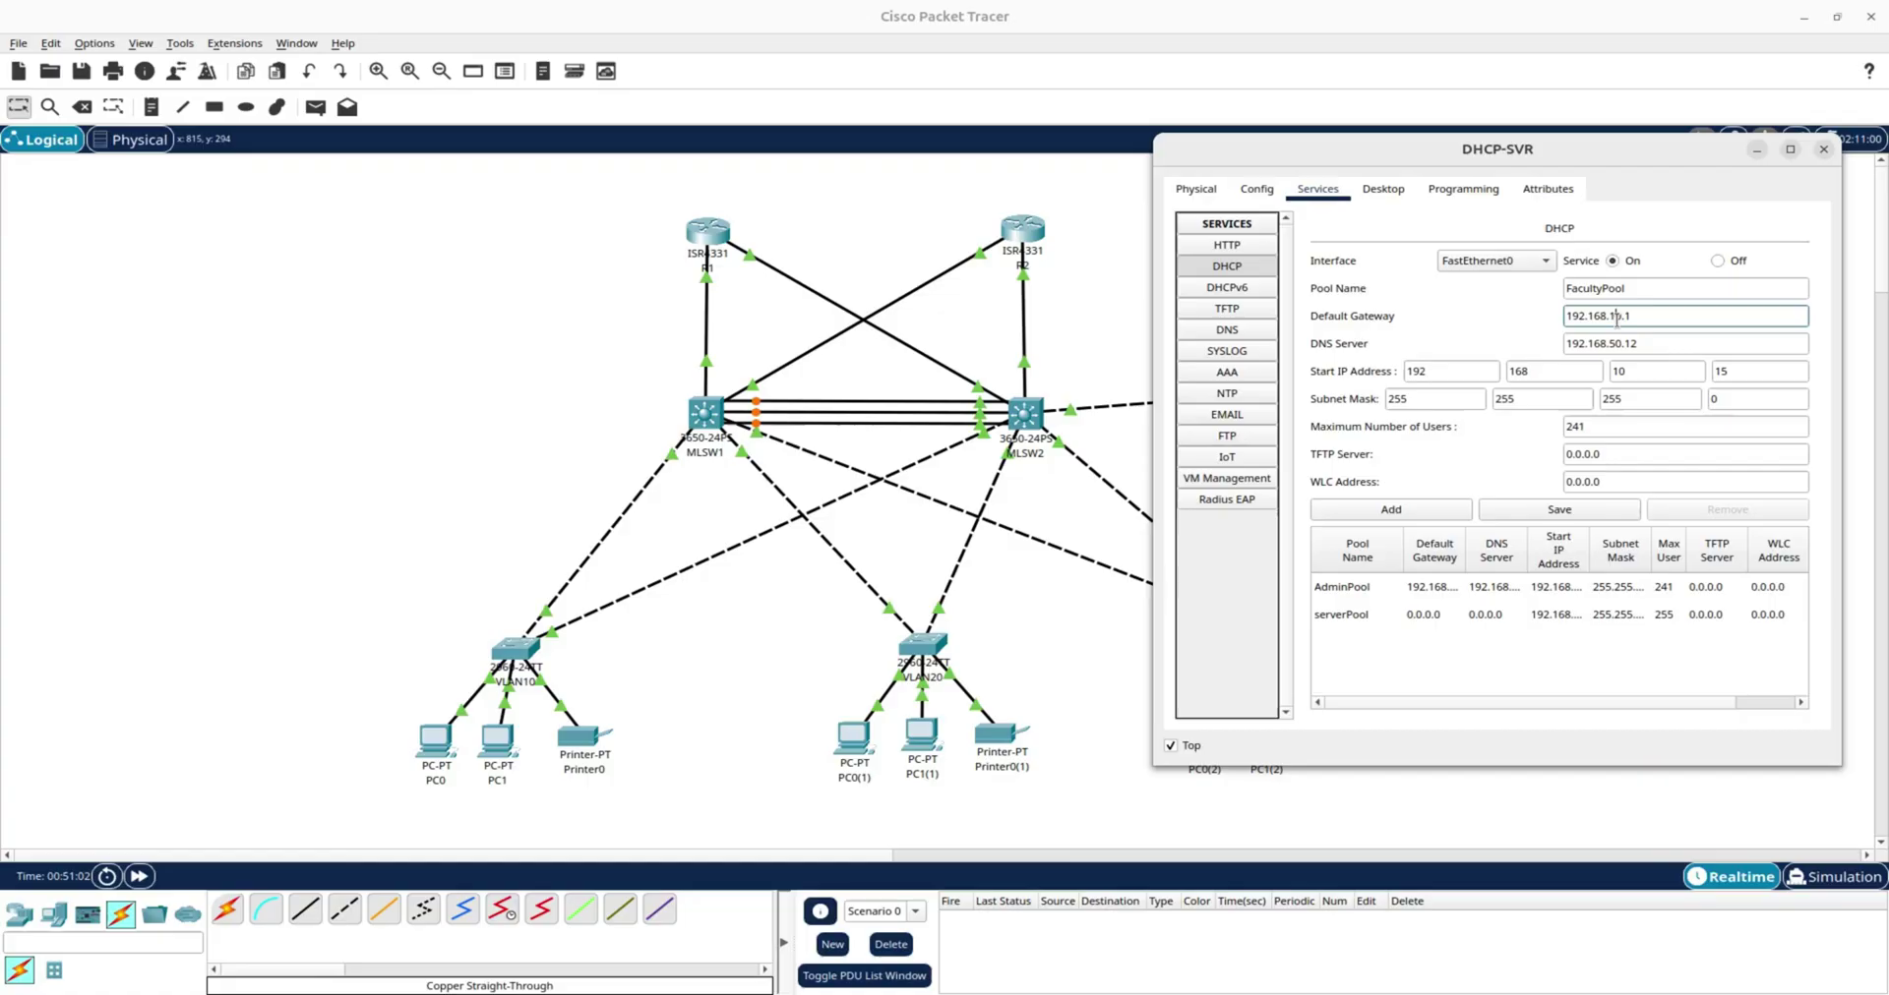
click(1620, 372)
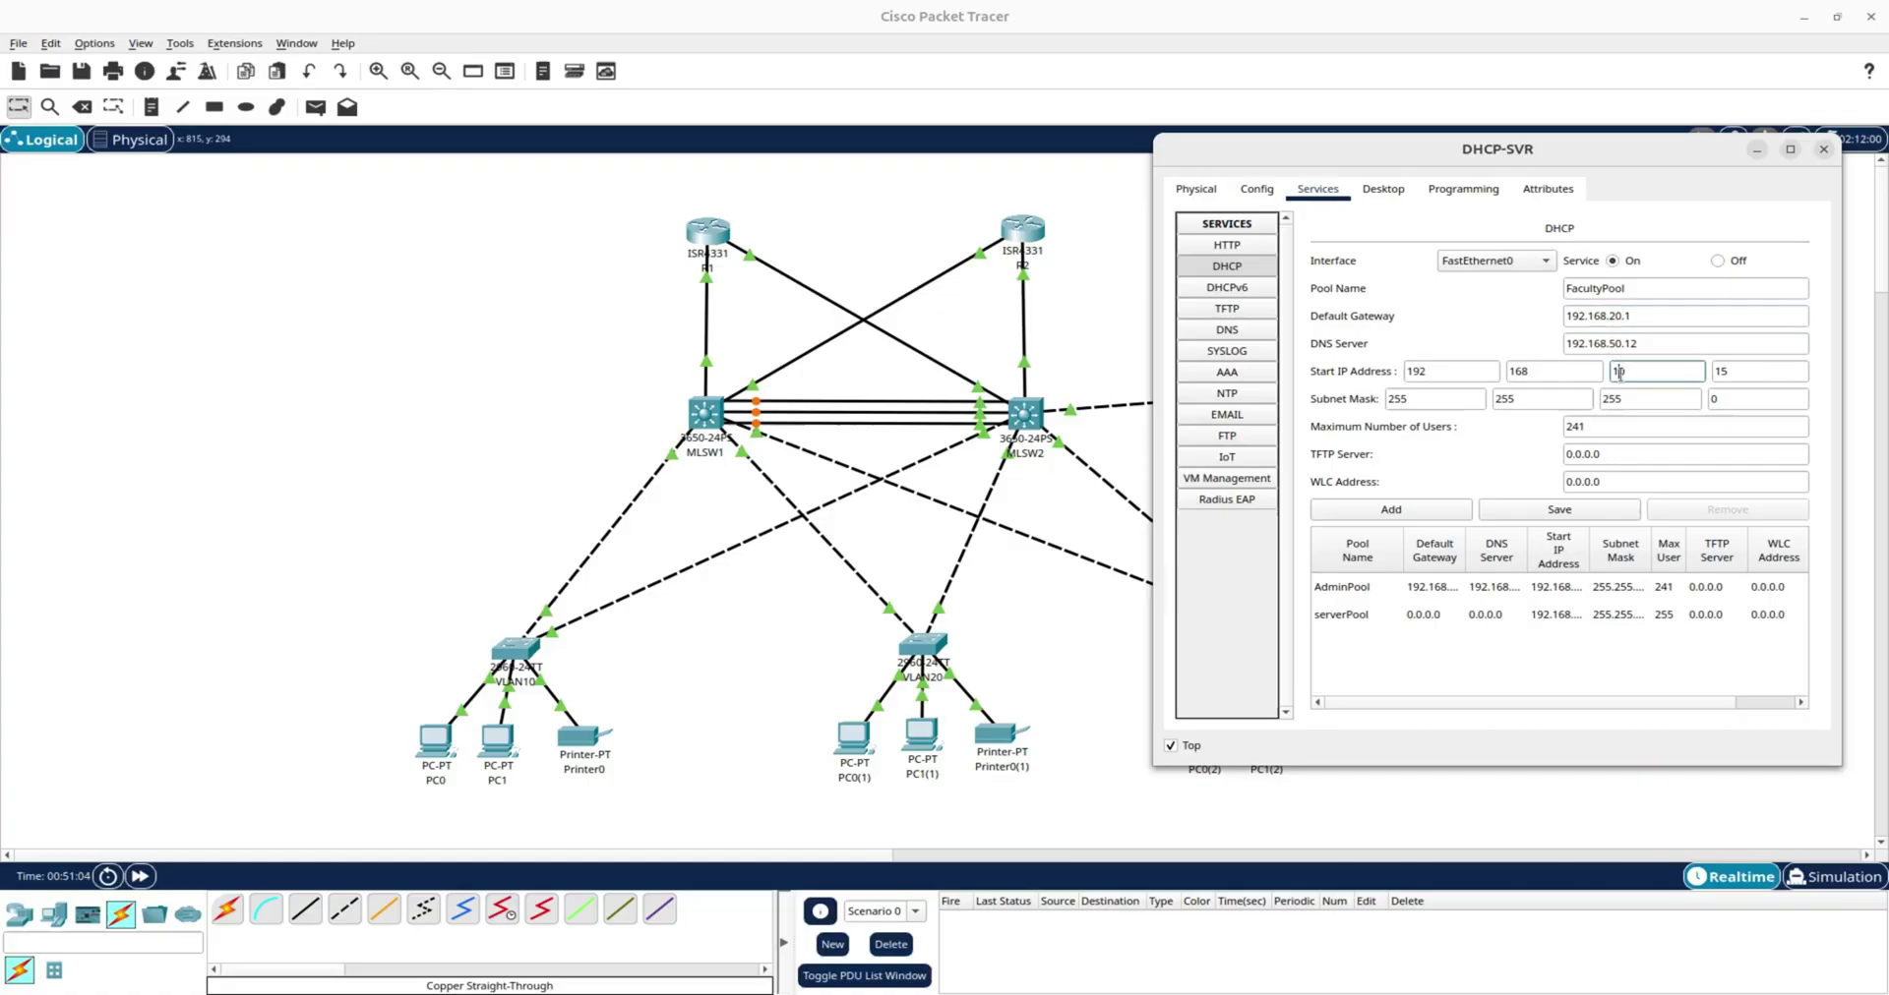
key(BackSpace)
text(2)
click(1380, 510)
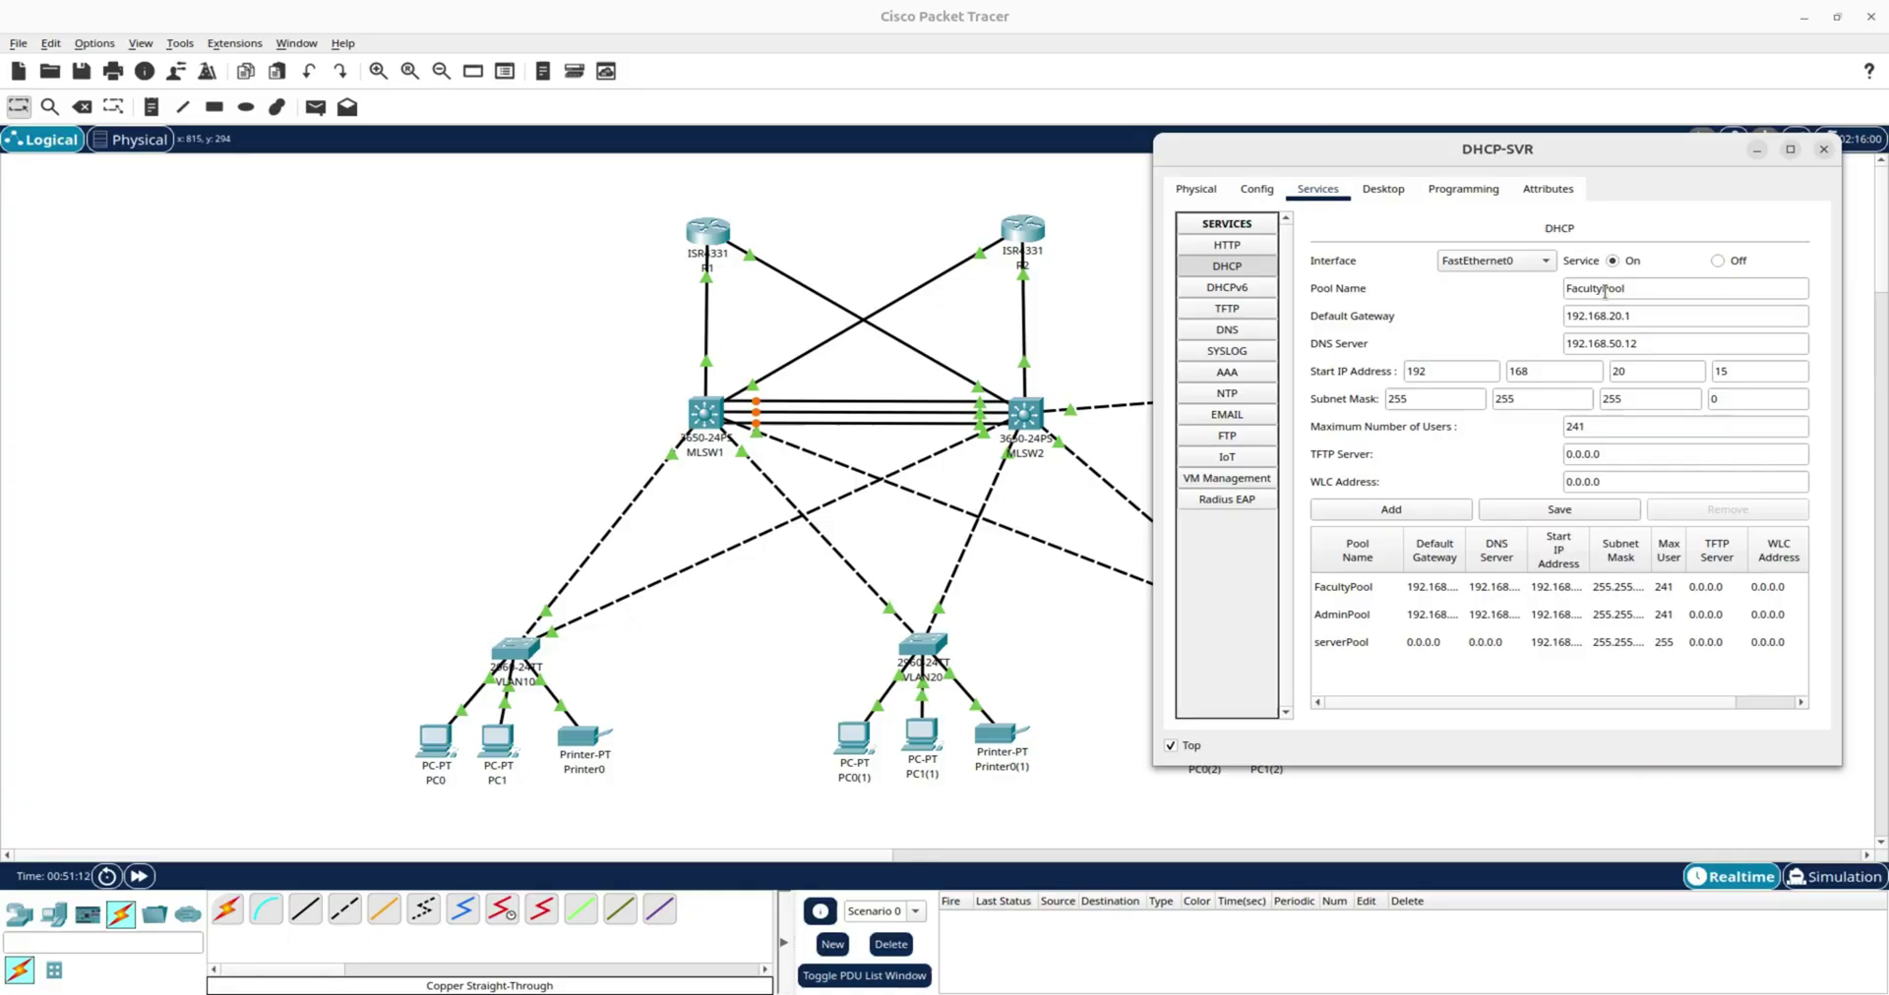
Add a DHCP pool named StudentPool with default gateway 192.168.30.1 and start IP address 192.168.30.15, then close DHCP-SVR.
drag(1604, 292, 1562, 294)
text(Student)
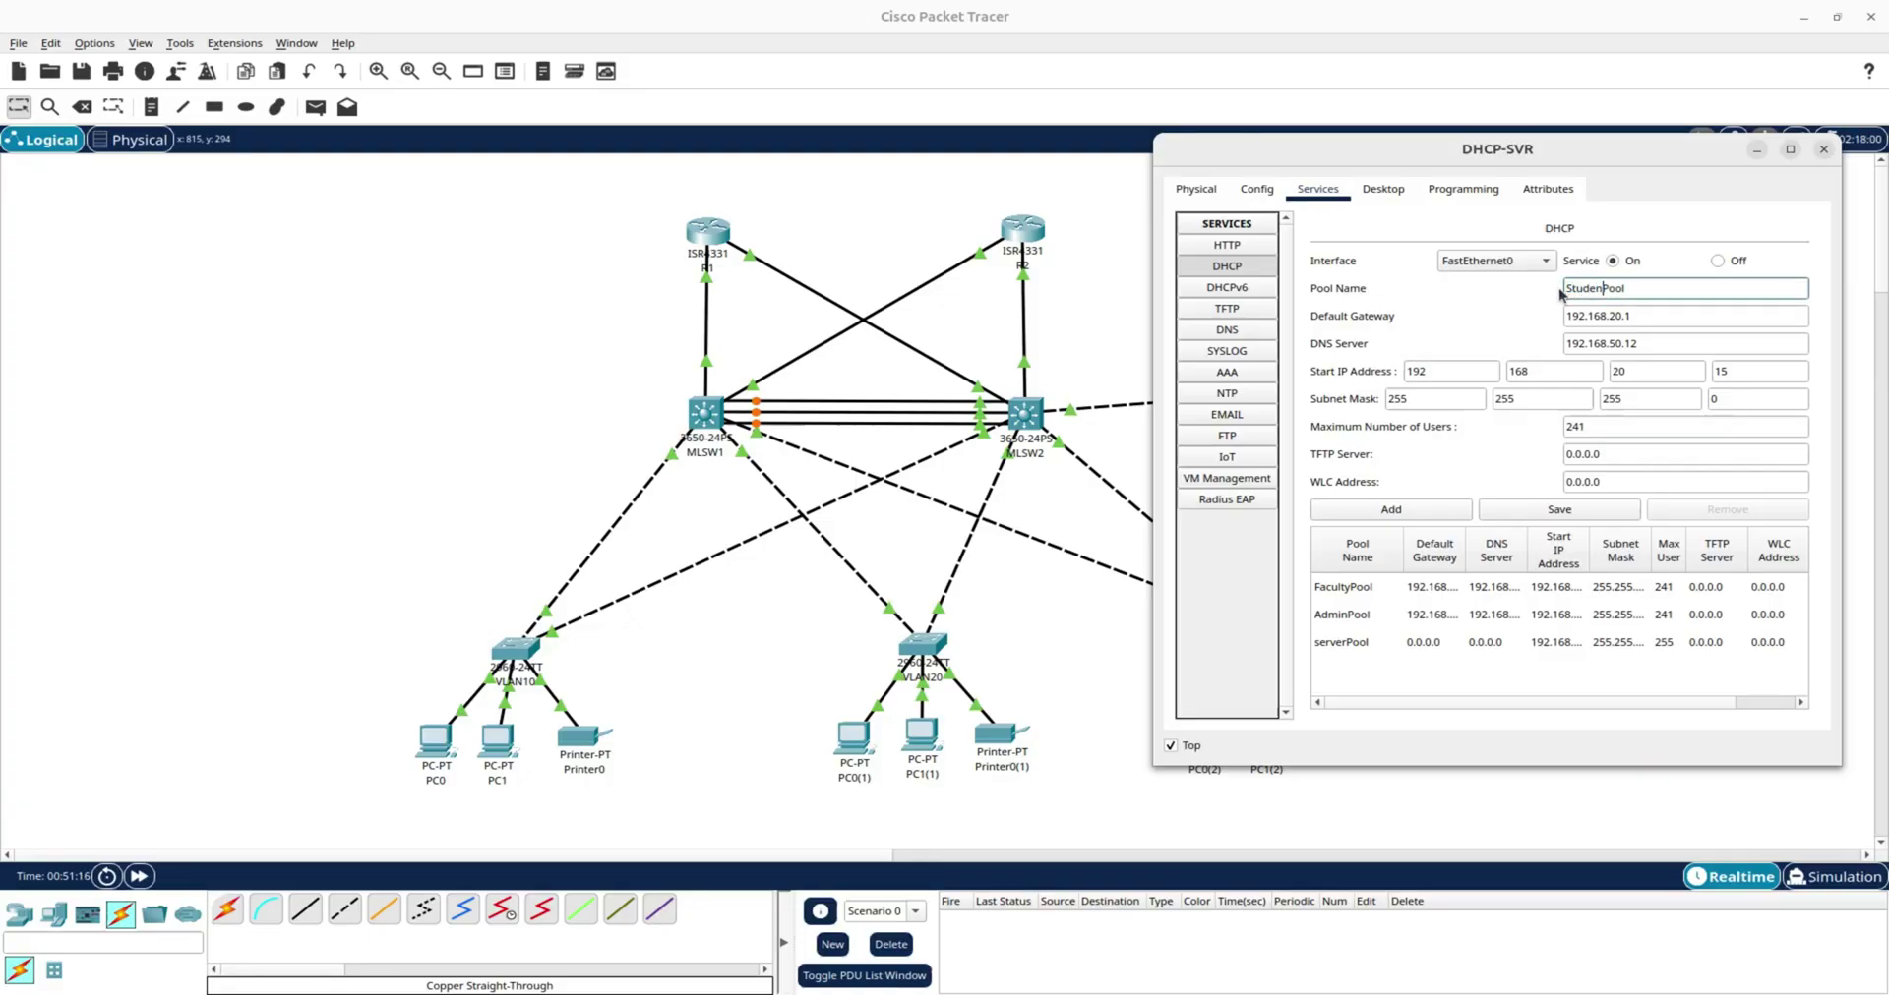
click(1616, 315)
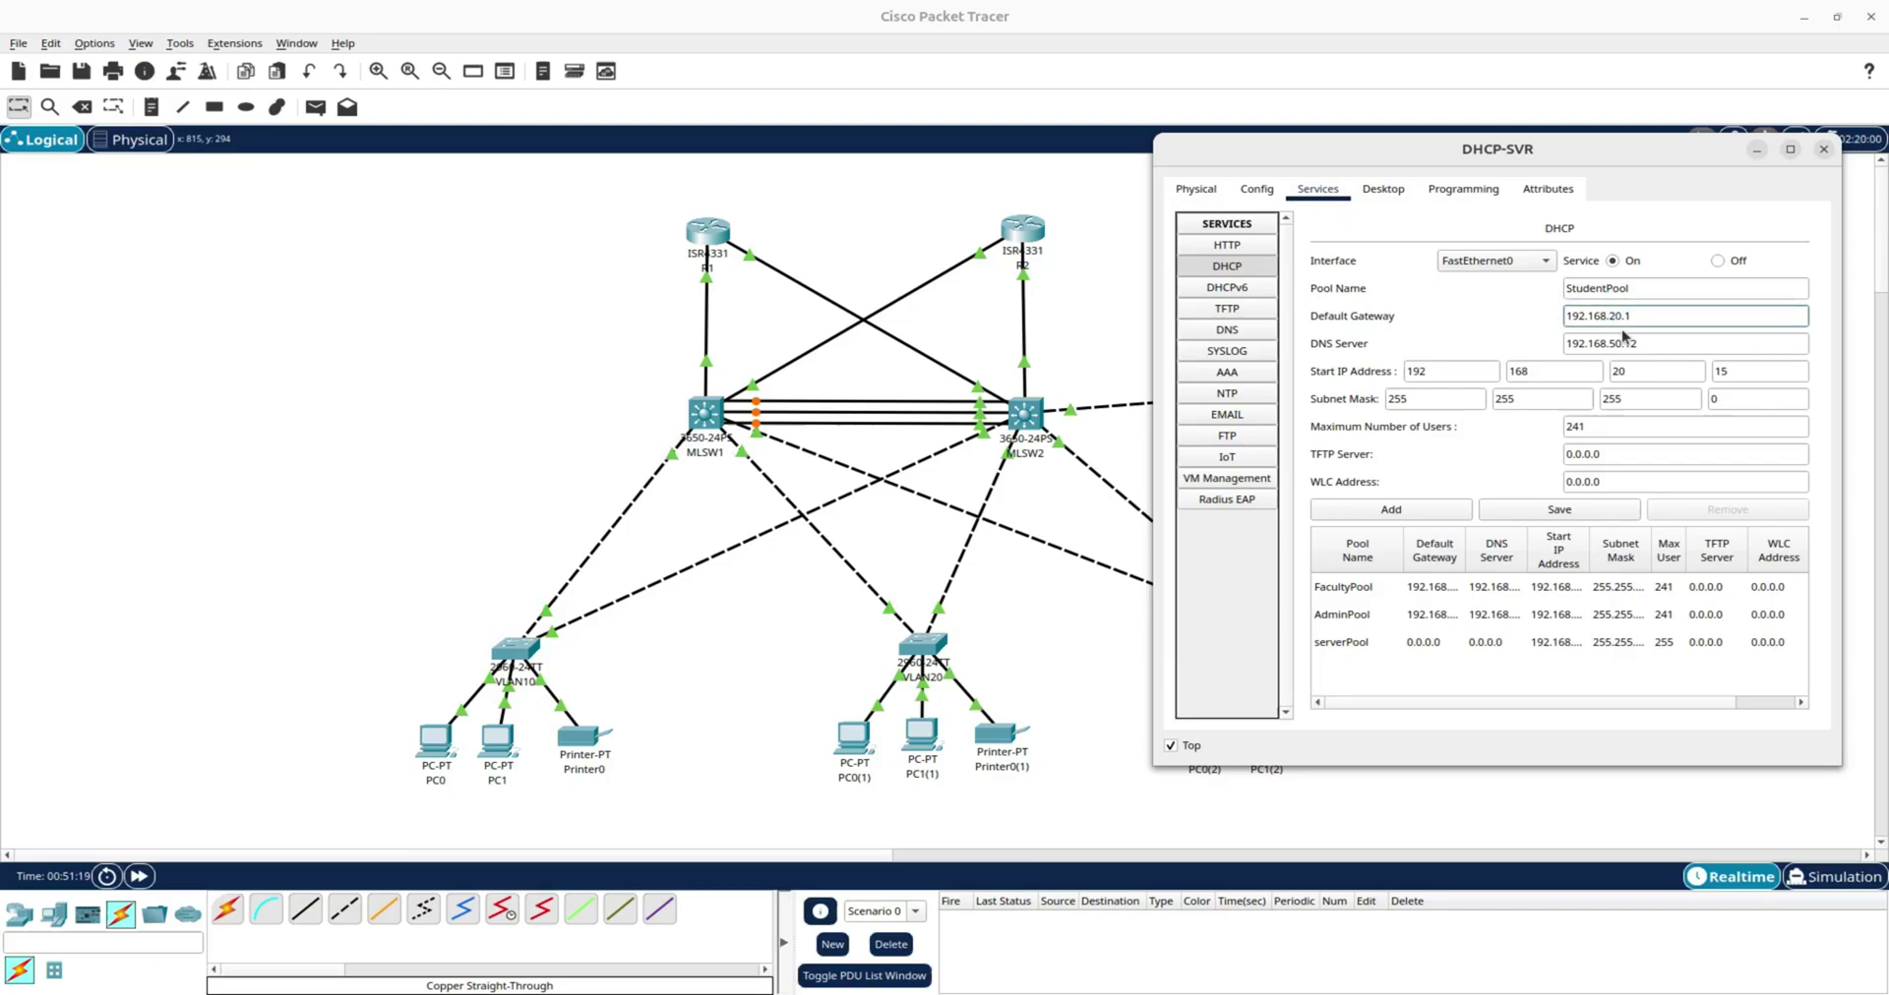
click(1621, 371)
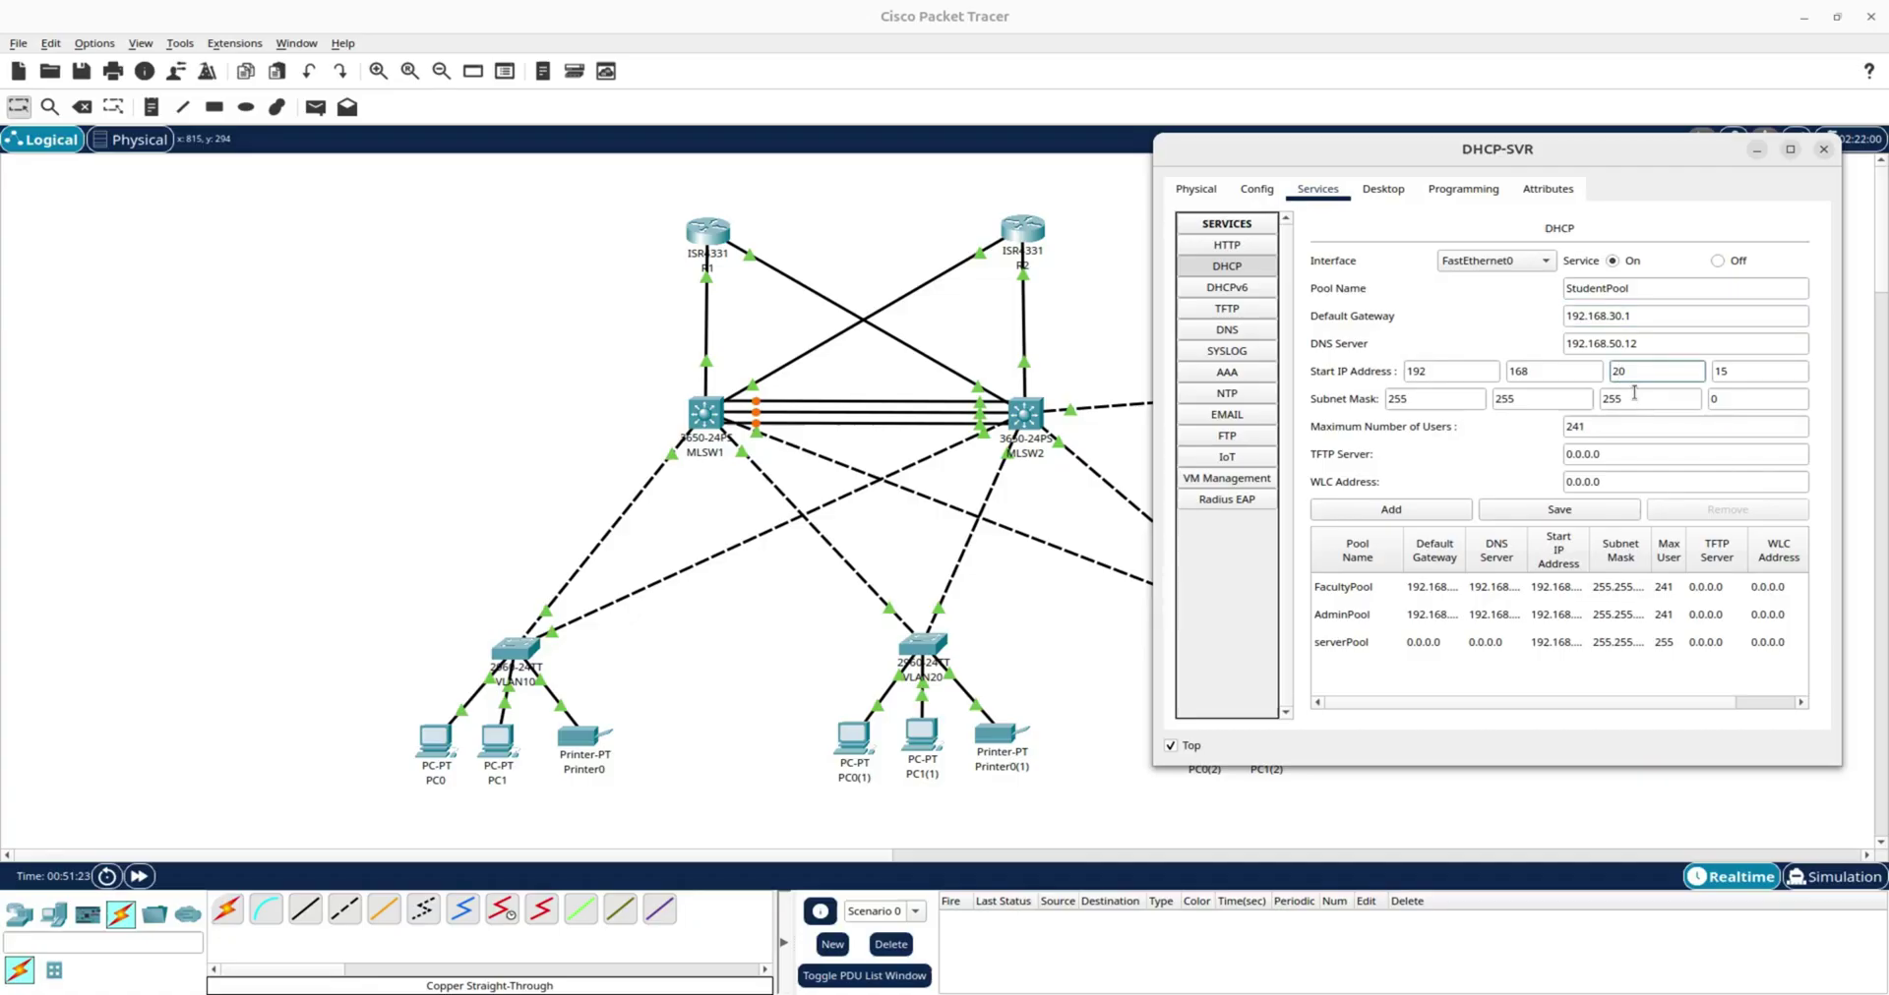
text(3)
click(1406, 514)
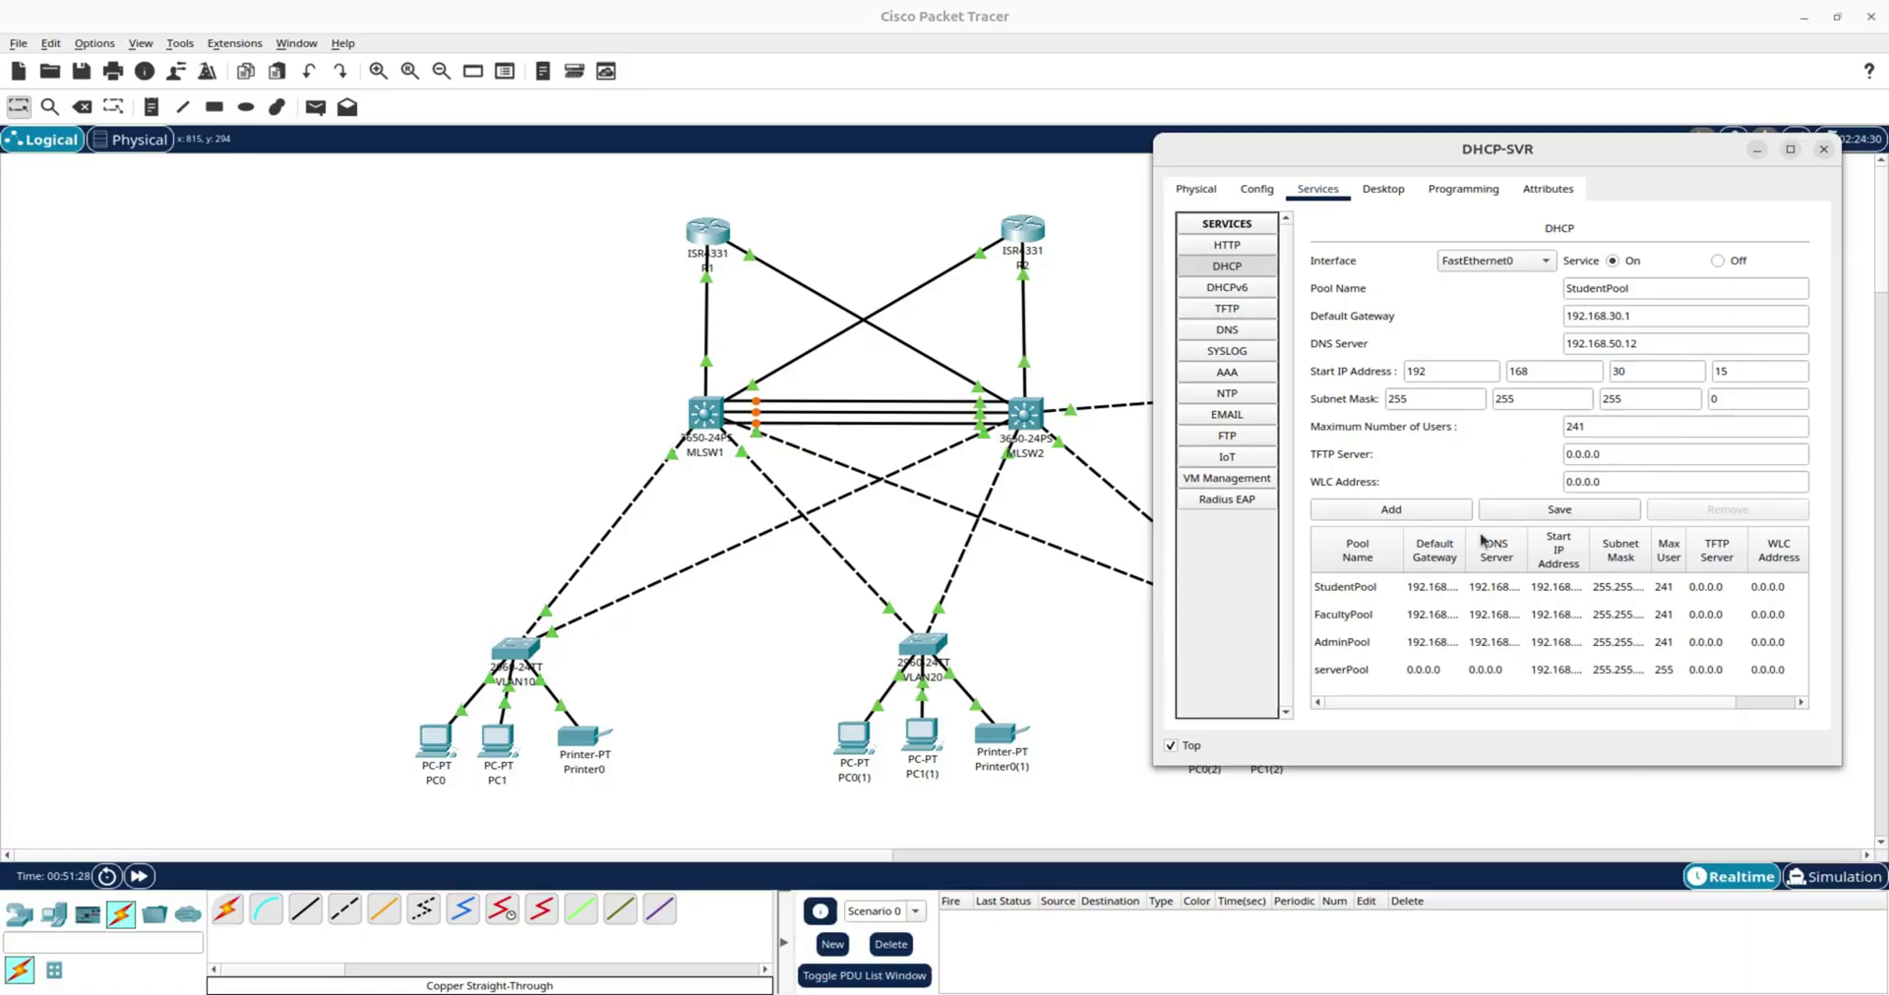
click(1823, 149)
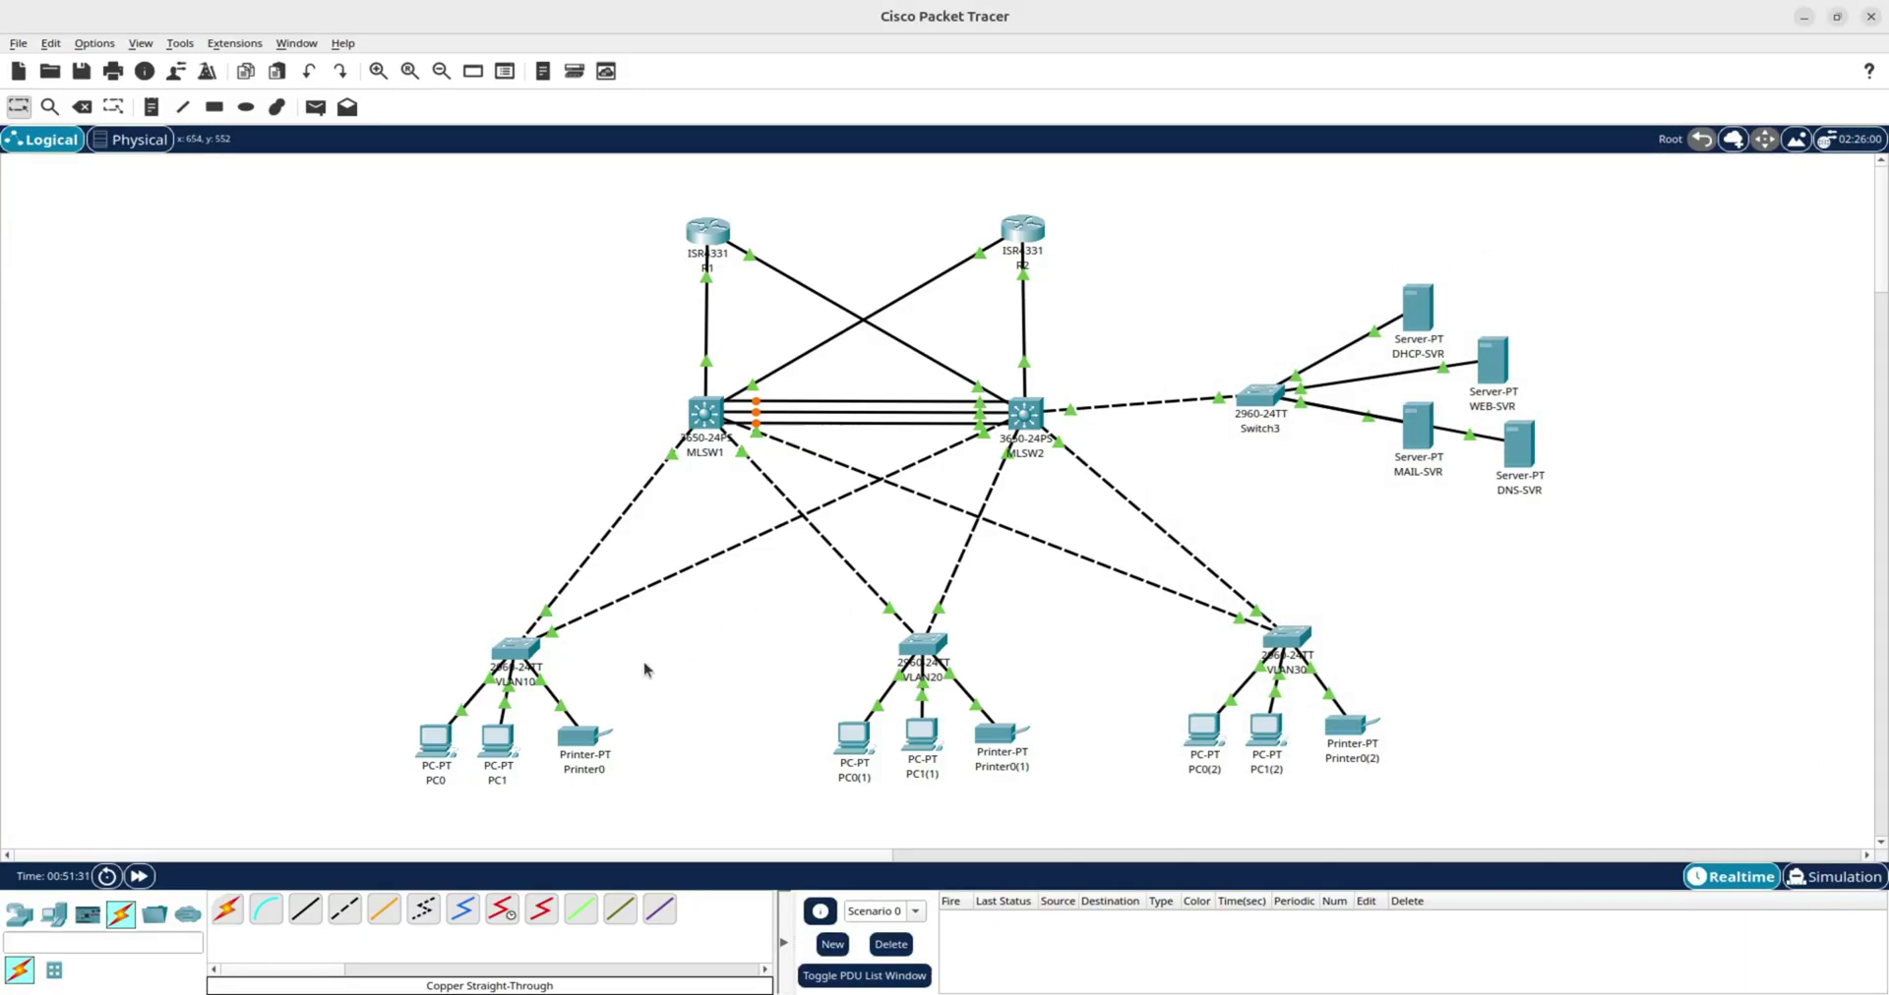
Switch PC0 in VLAN 10 to DHCP addressing in its IP configuration.
click(436, 745)
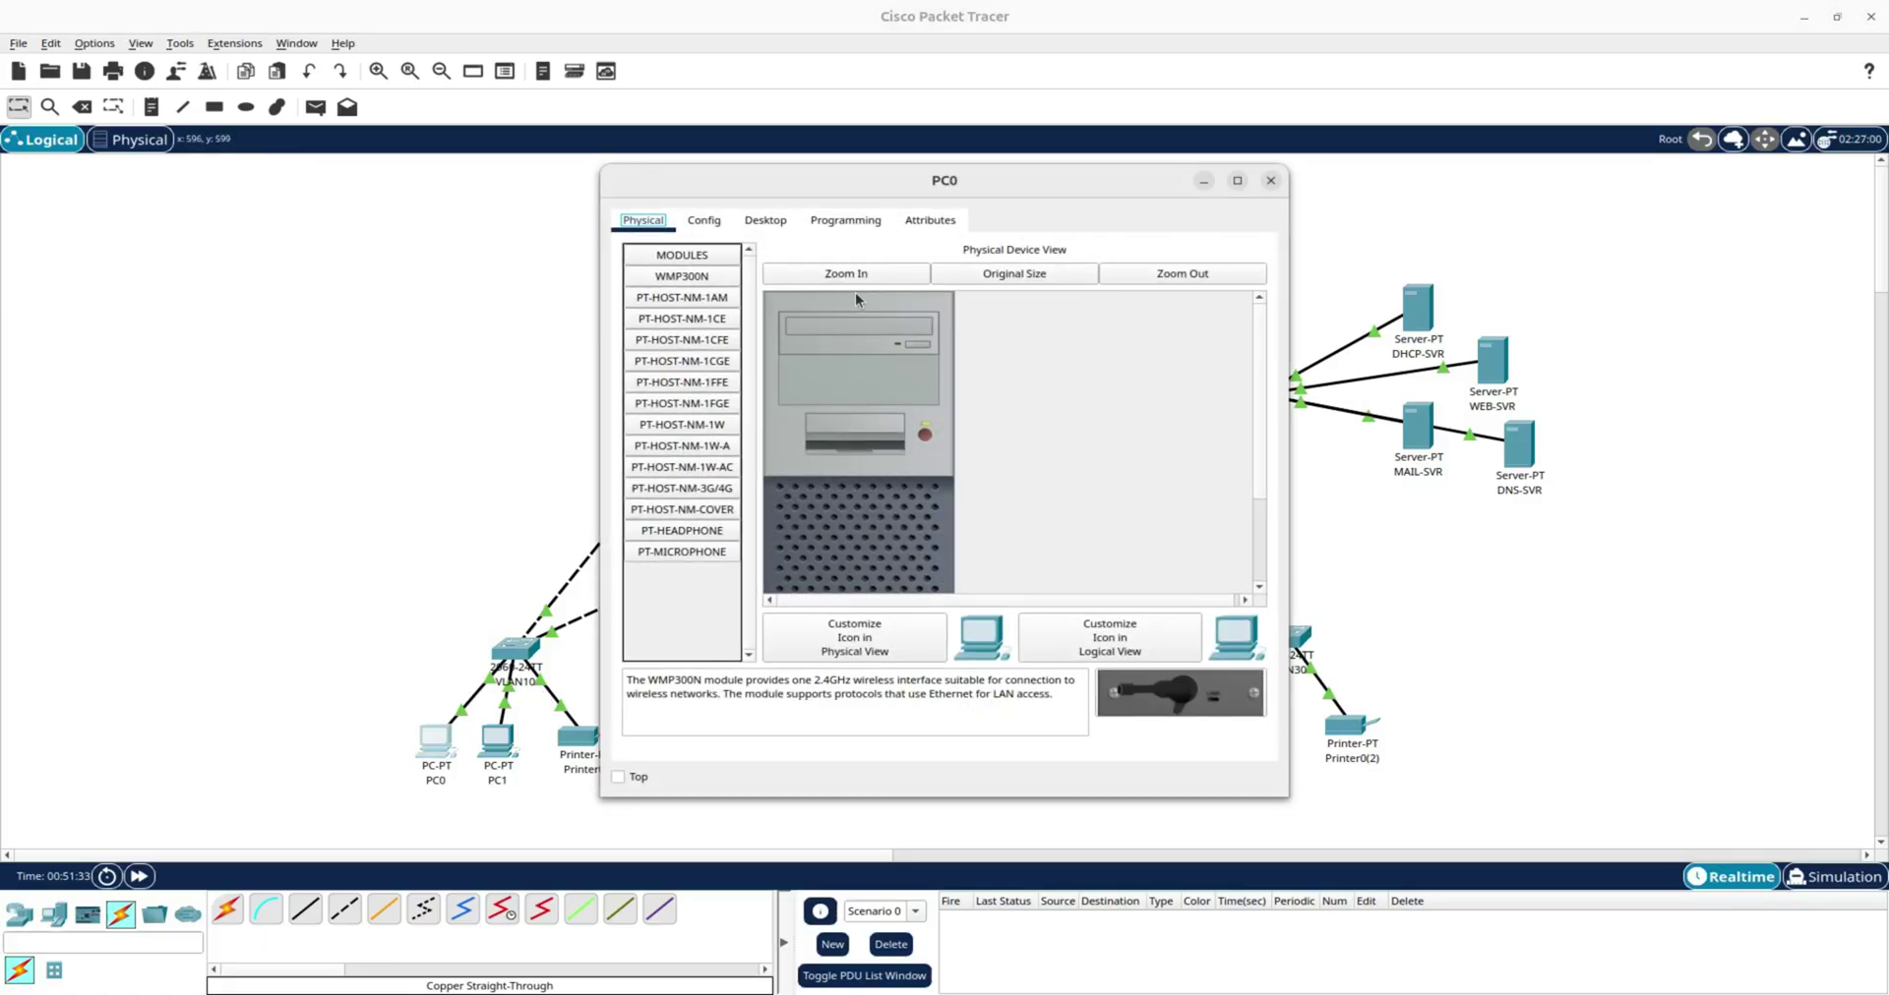
click(775, 225)
click(716, 313)
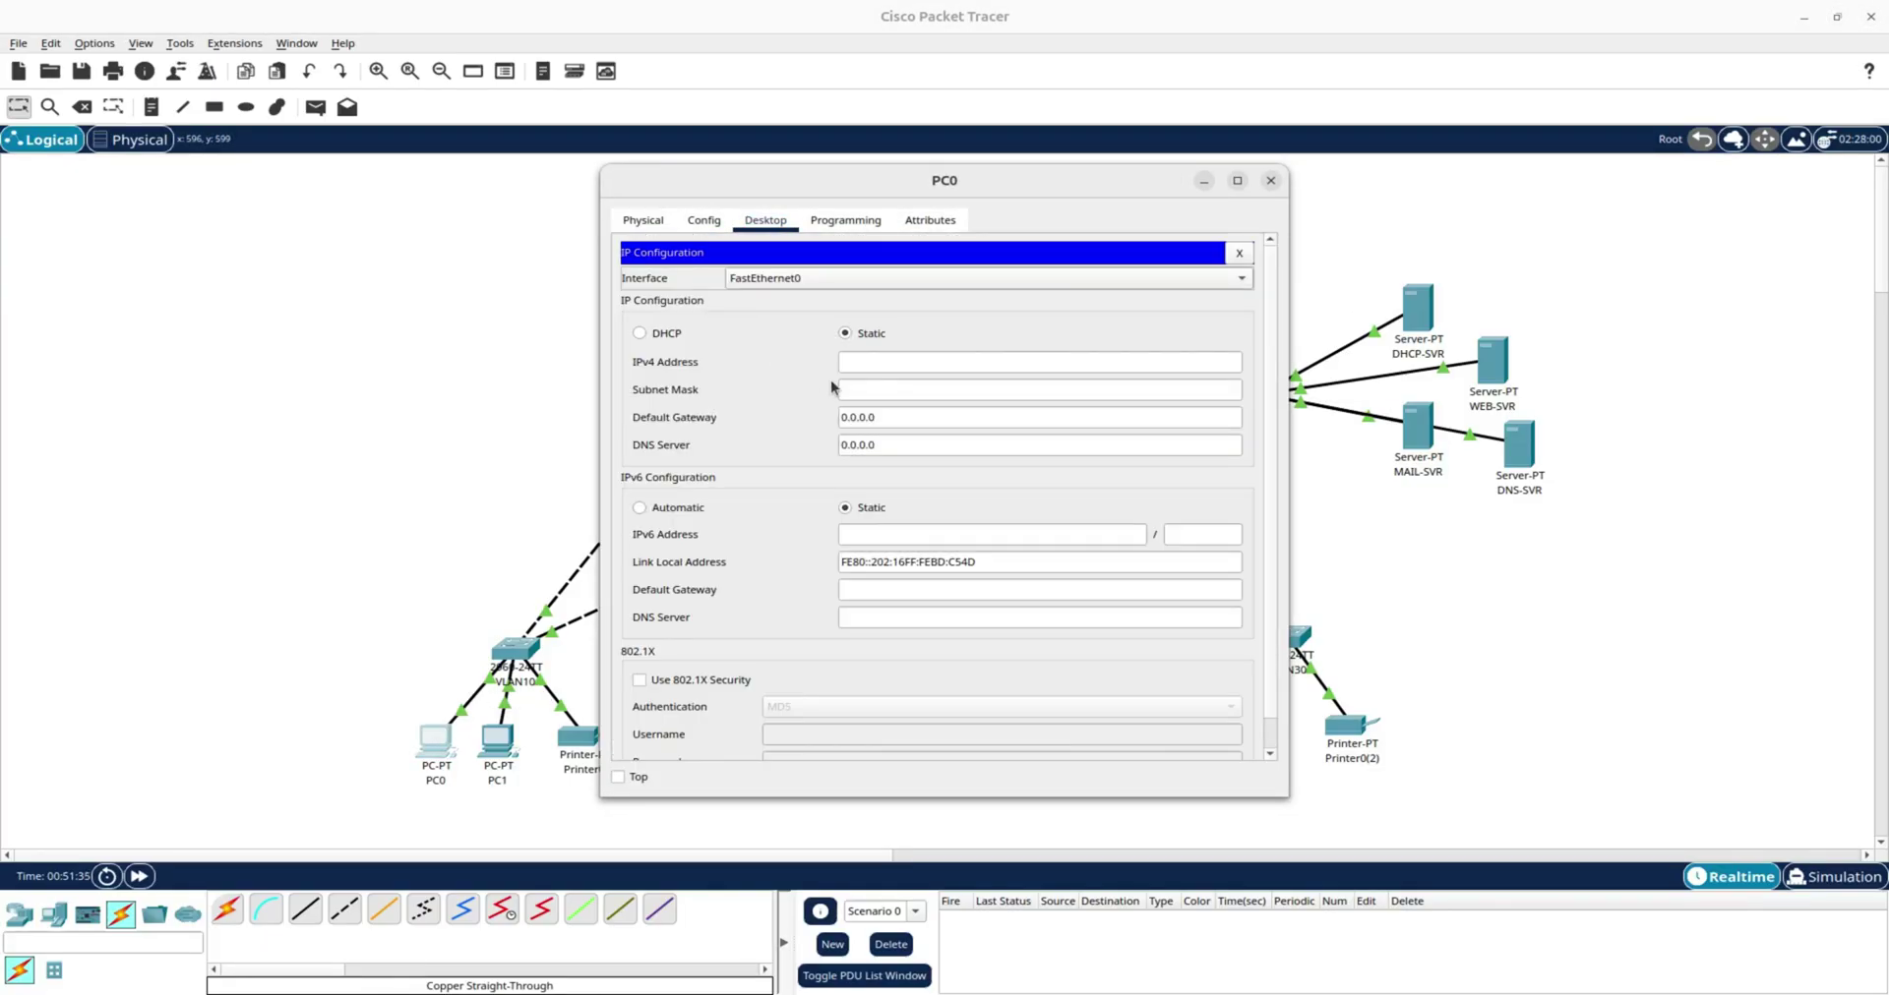
click(673, 335)
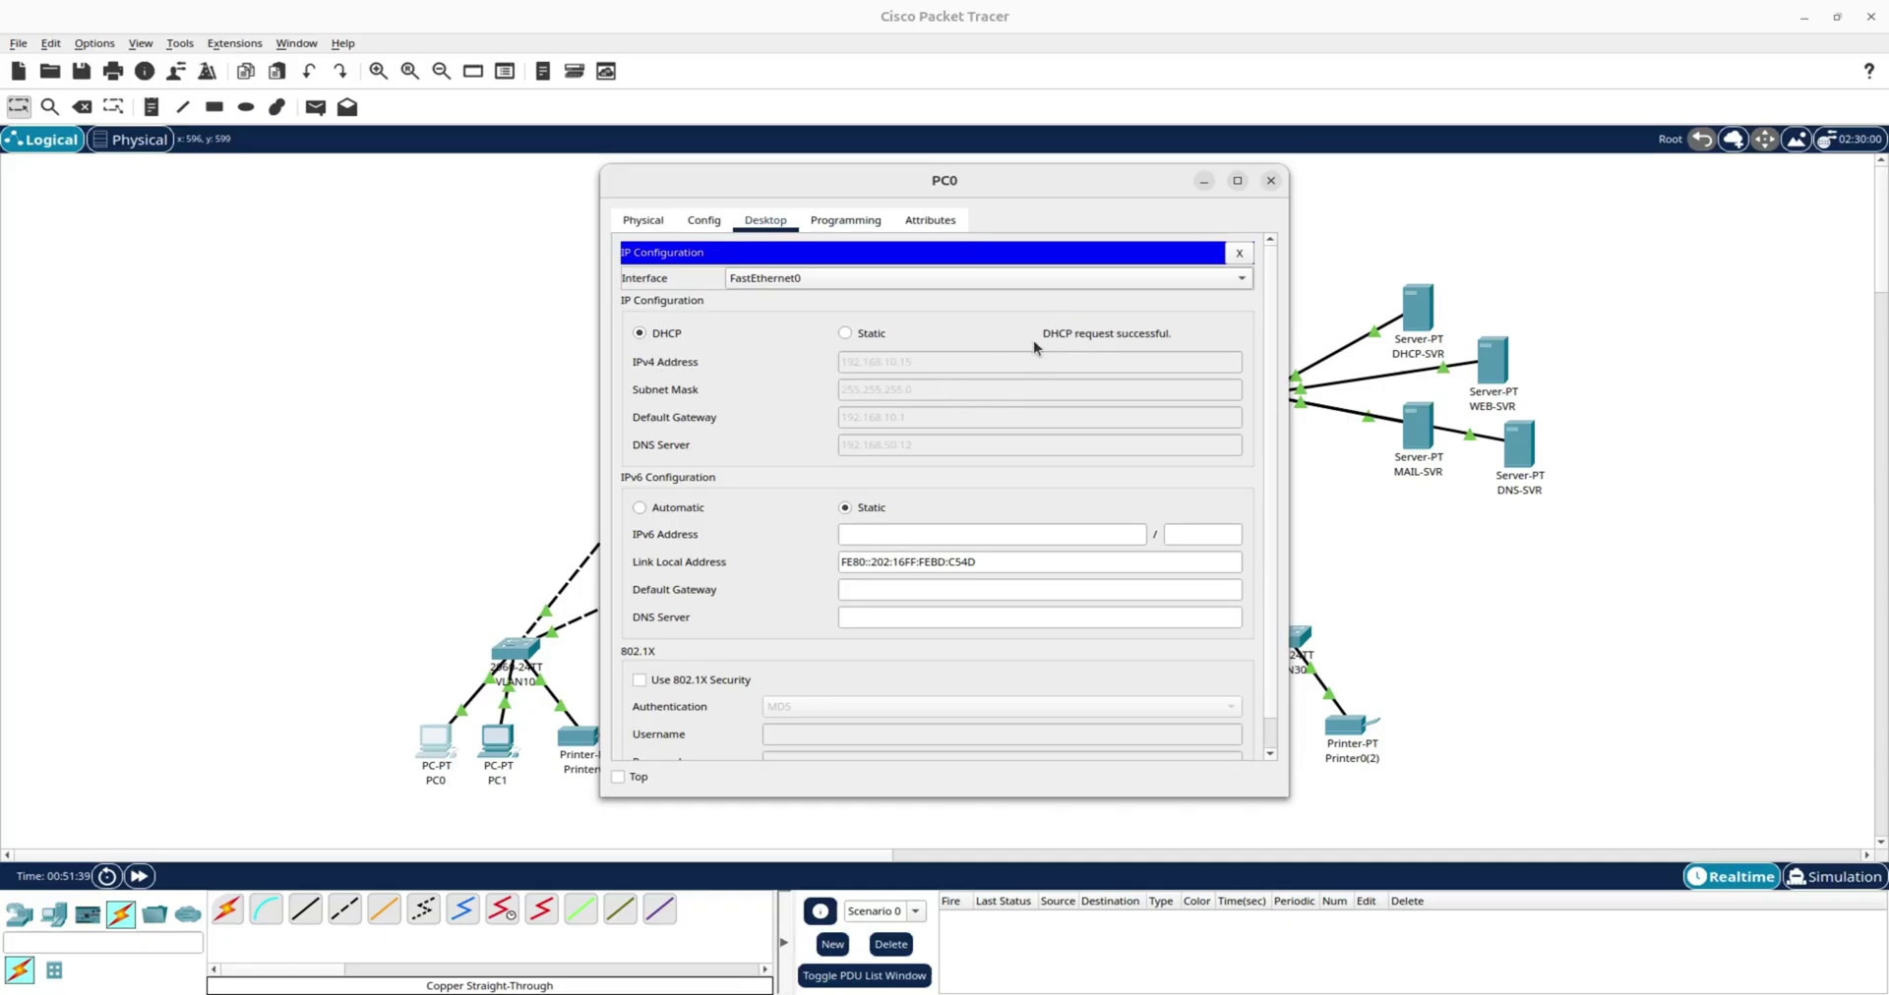
click(1271, 181)
Switch PC1 in VLAN 10 from static addressing to DHCP.
click(502, 737)
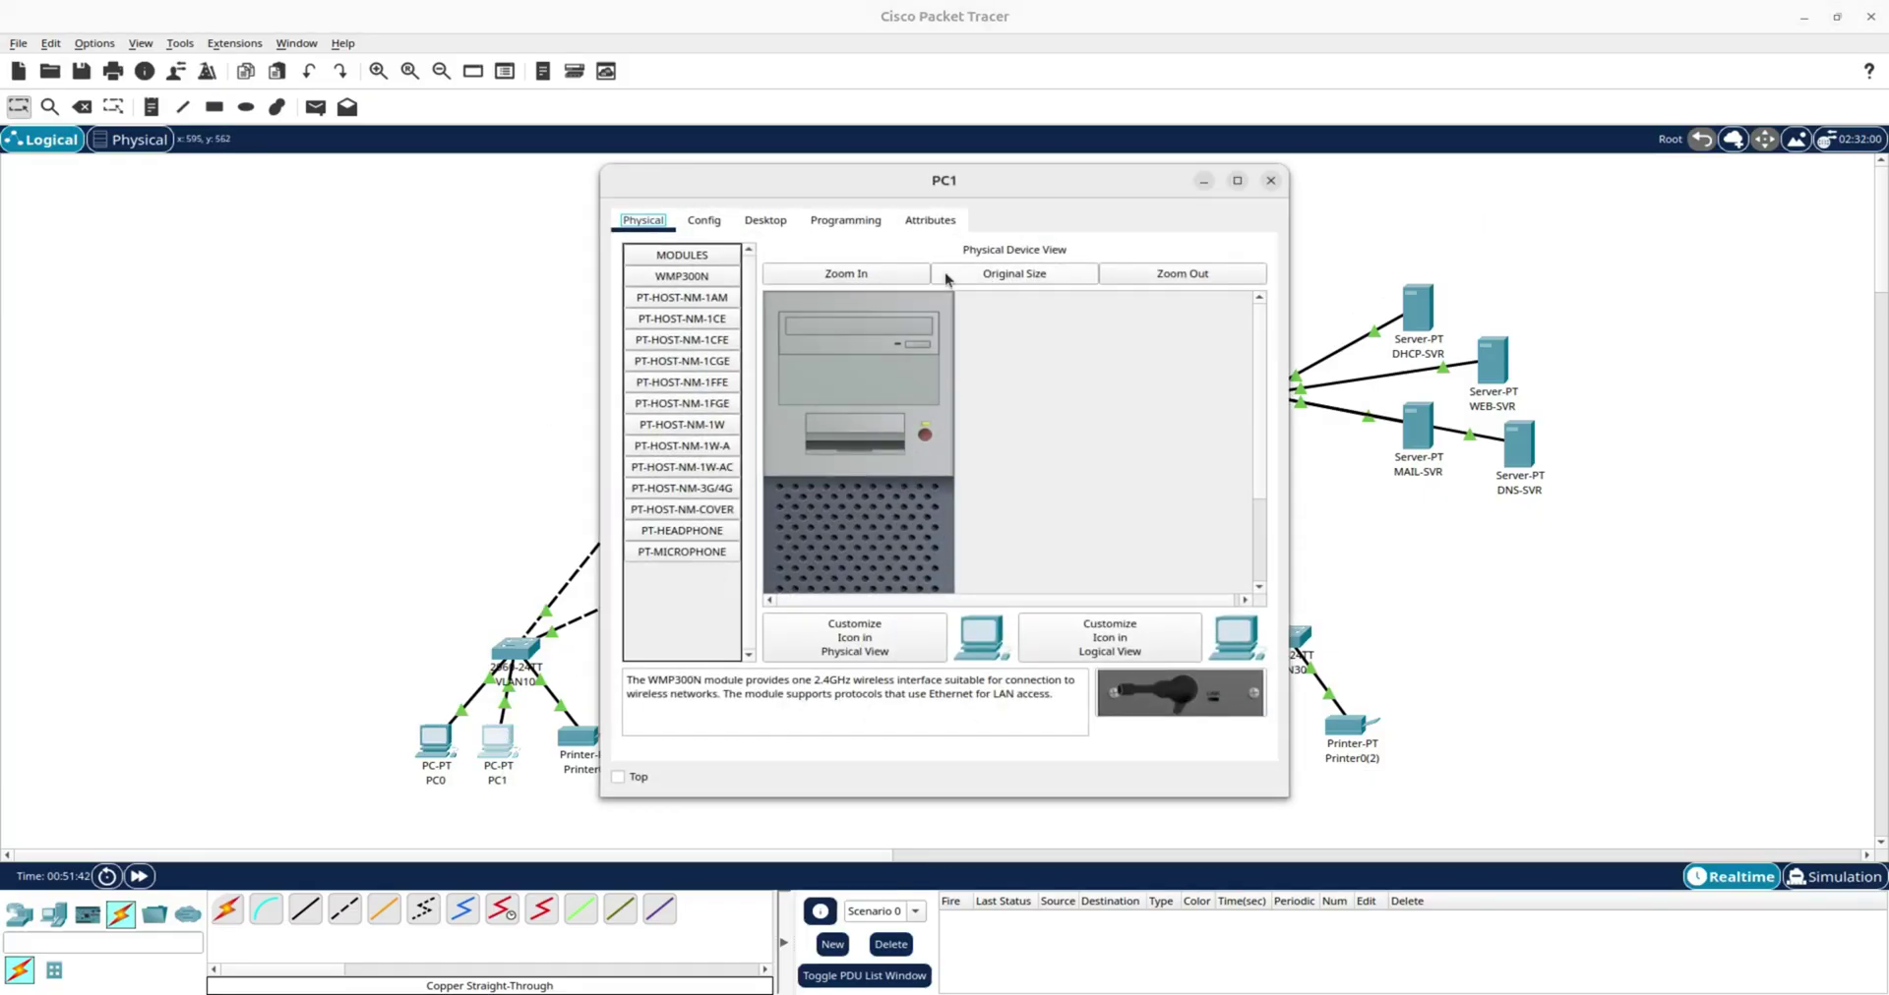
click(765, 220)
click(677, 325)
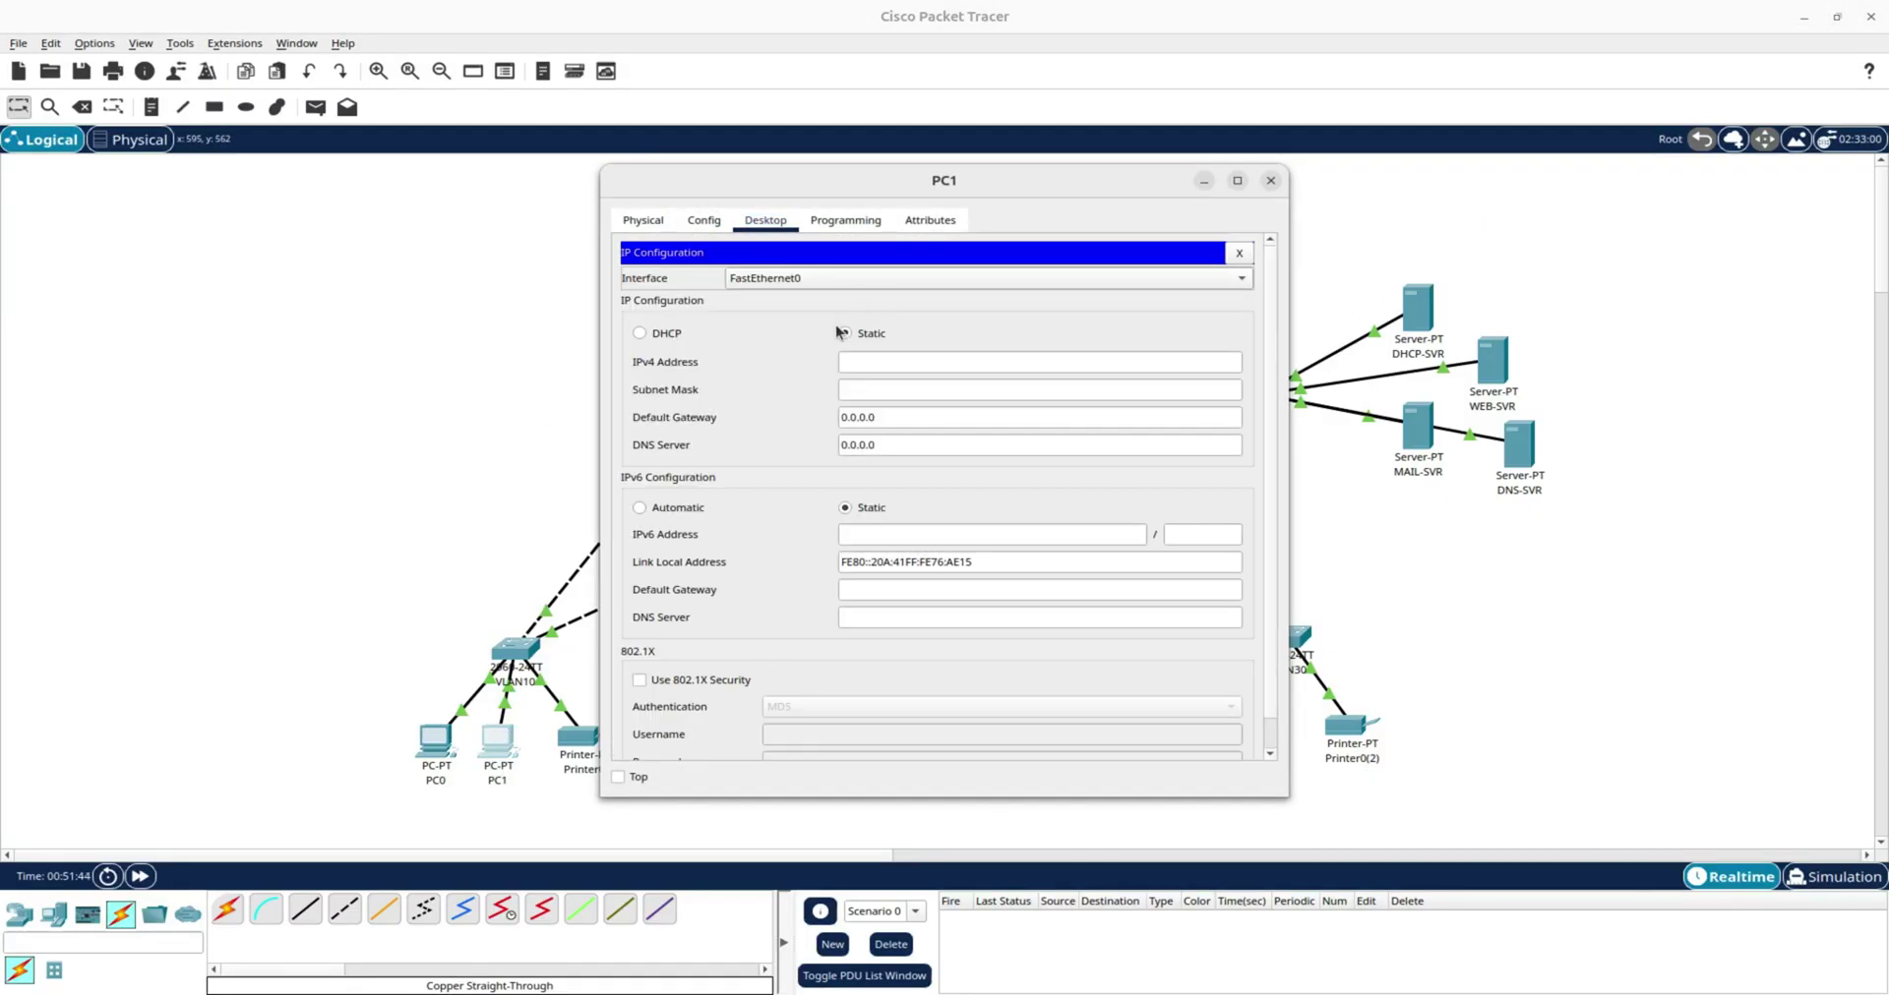
click(640, 335)
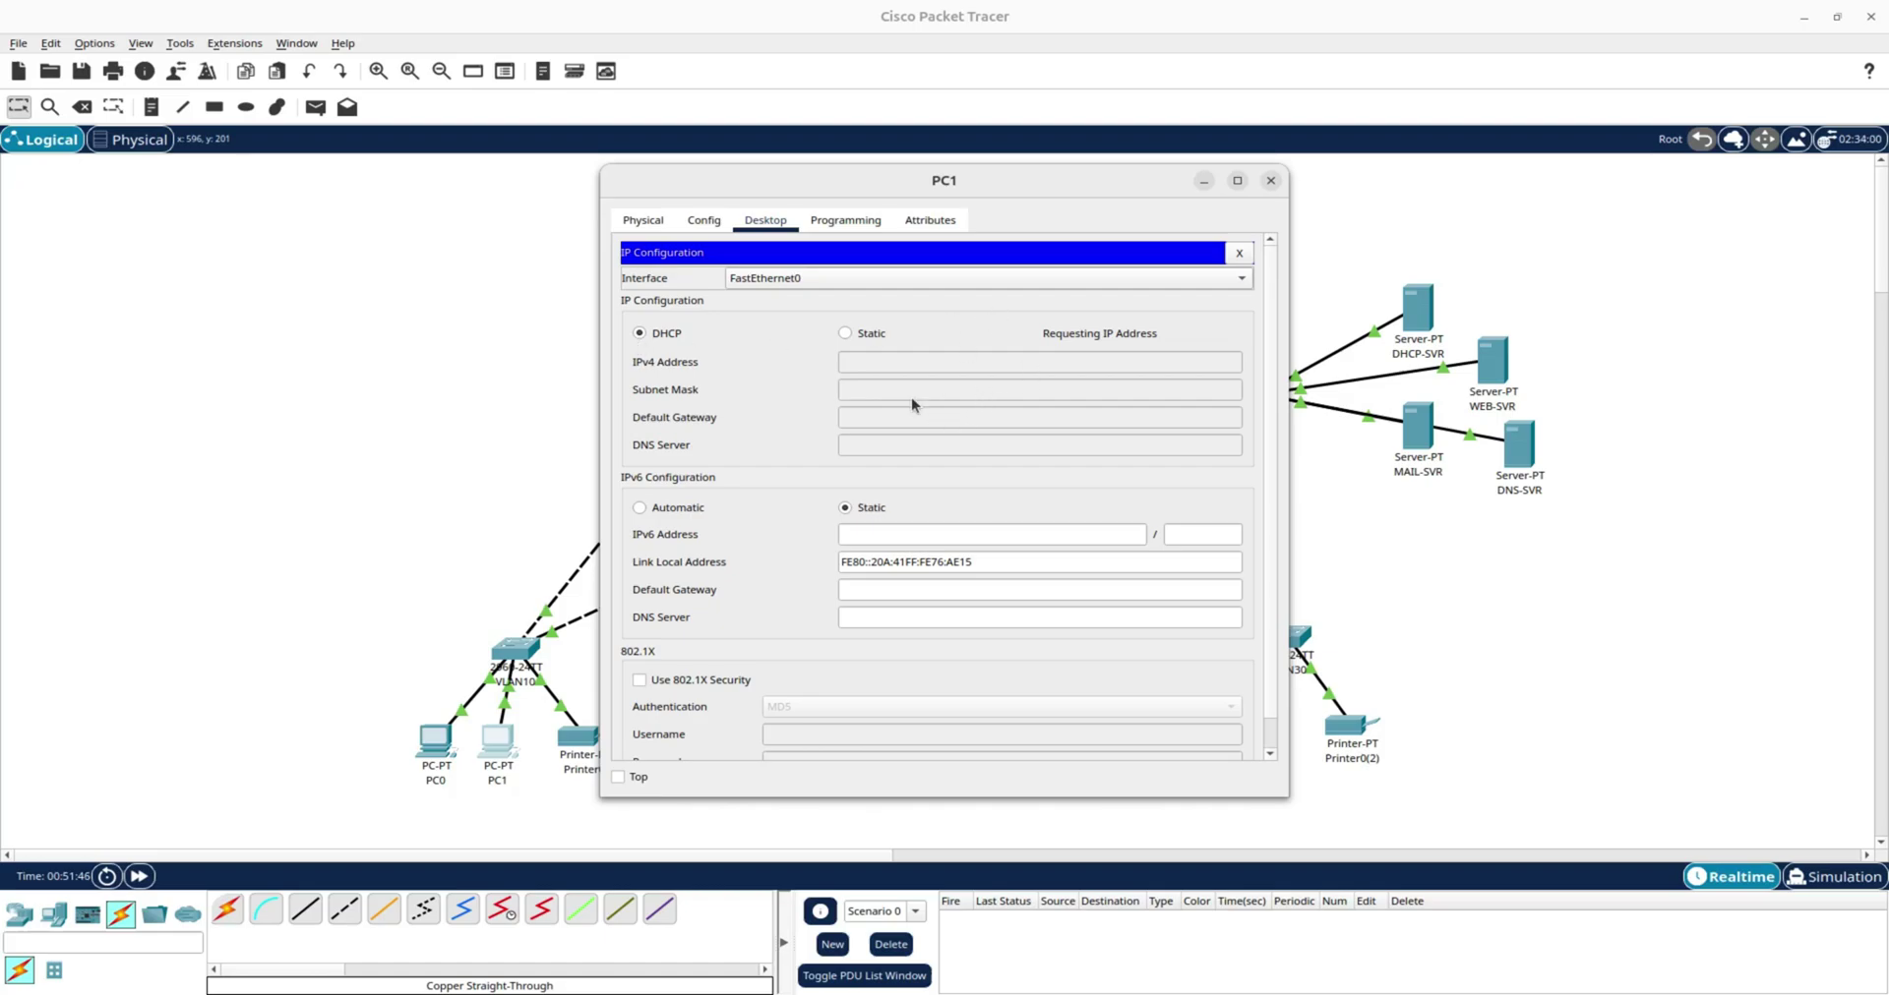
click(1270, 180)
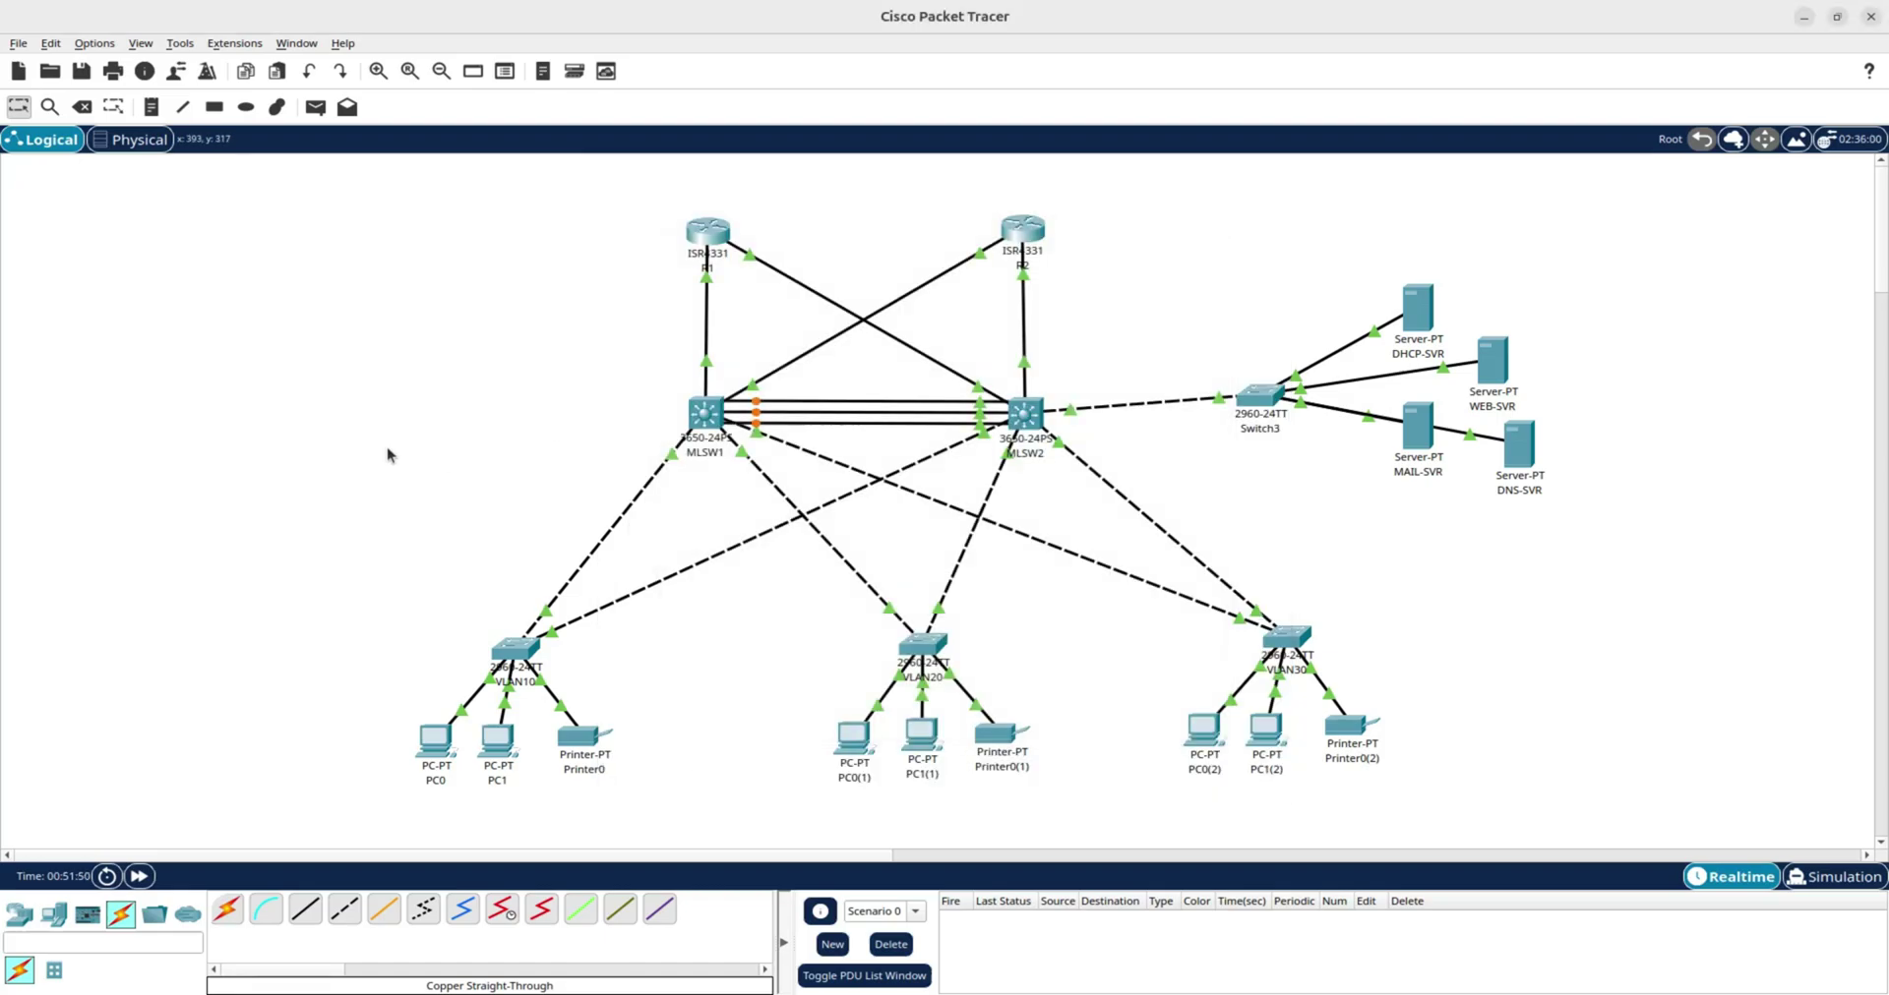
Set Printer0's IPv4 gateway and DNS settings to DHCP.
click(587, 733)
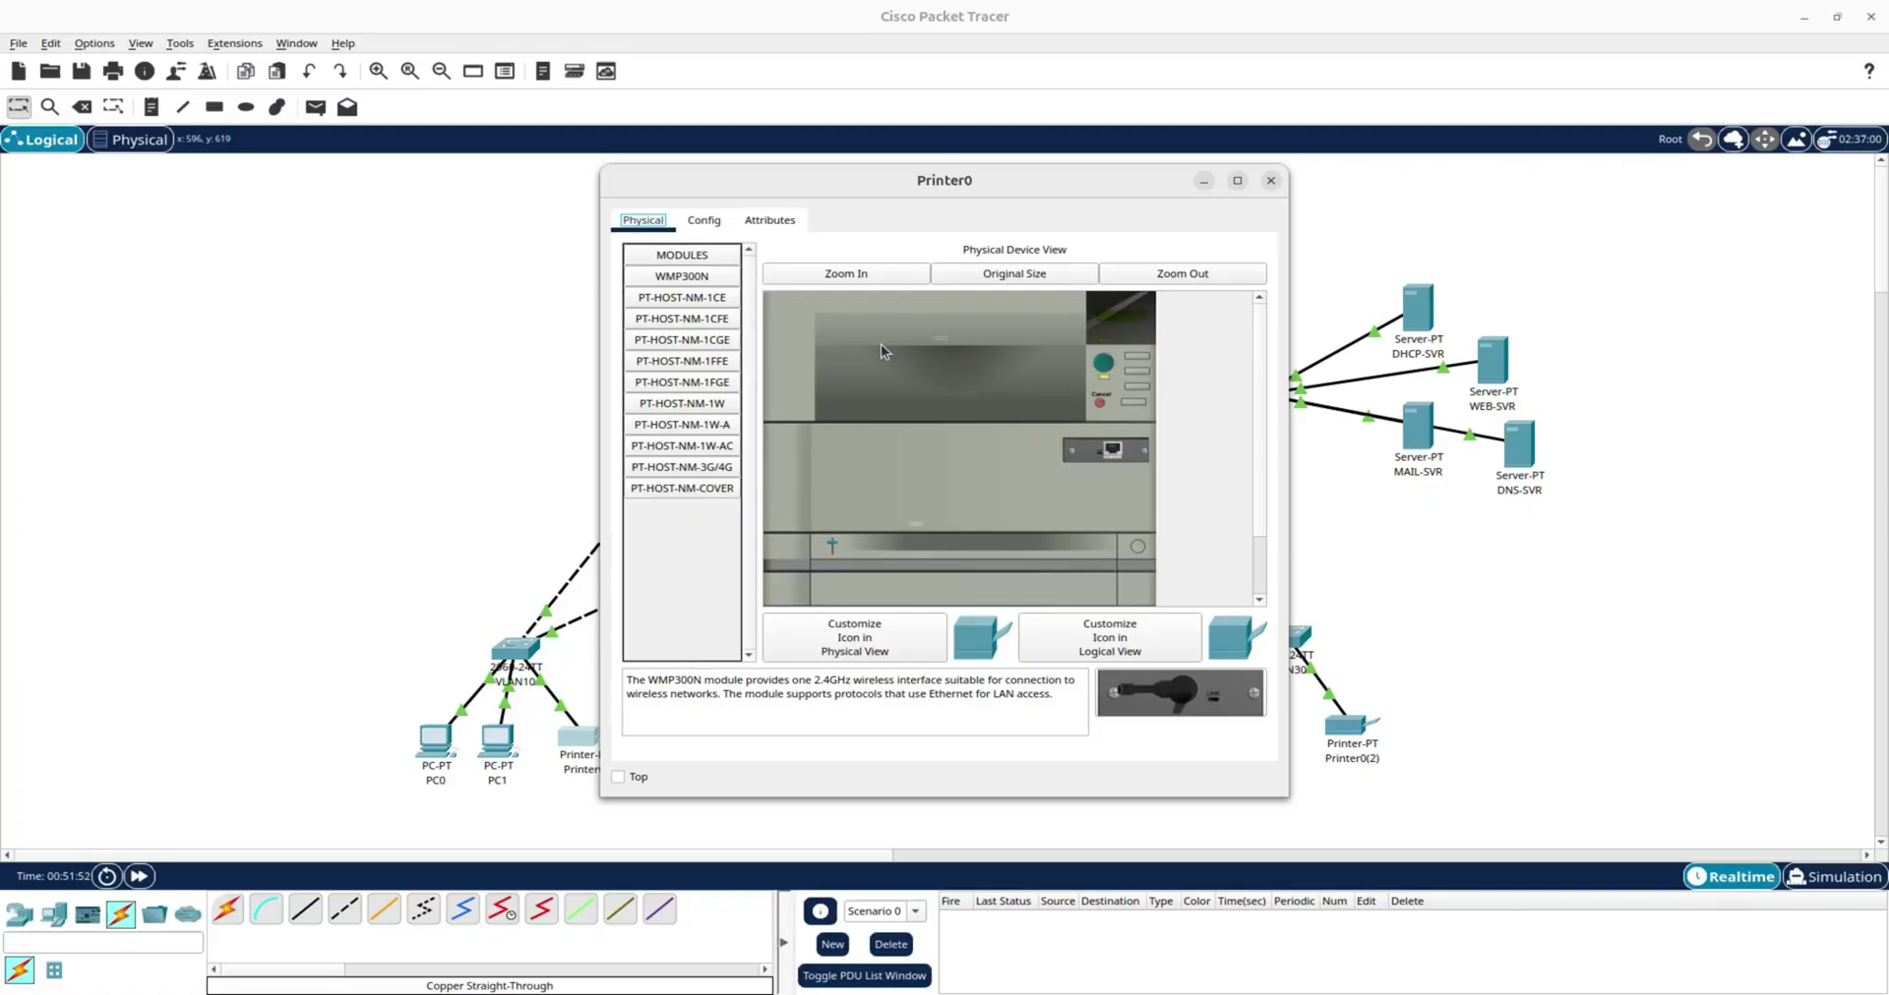
click(704, 220)
click(775, 368)
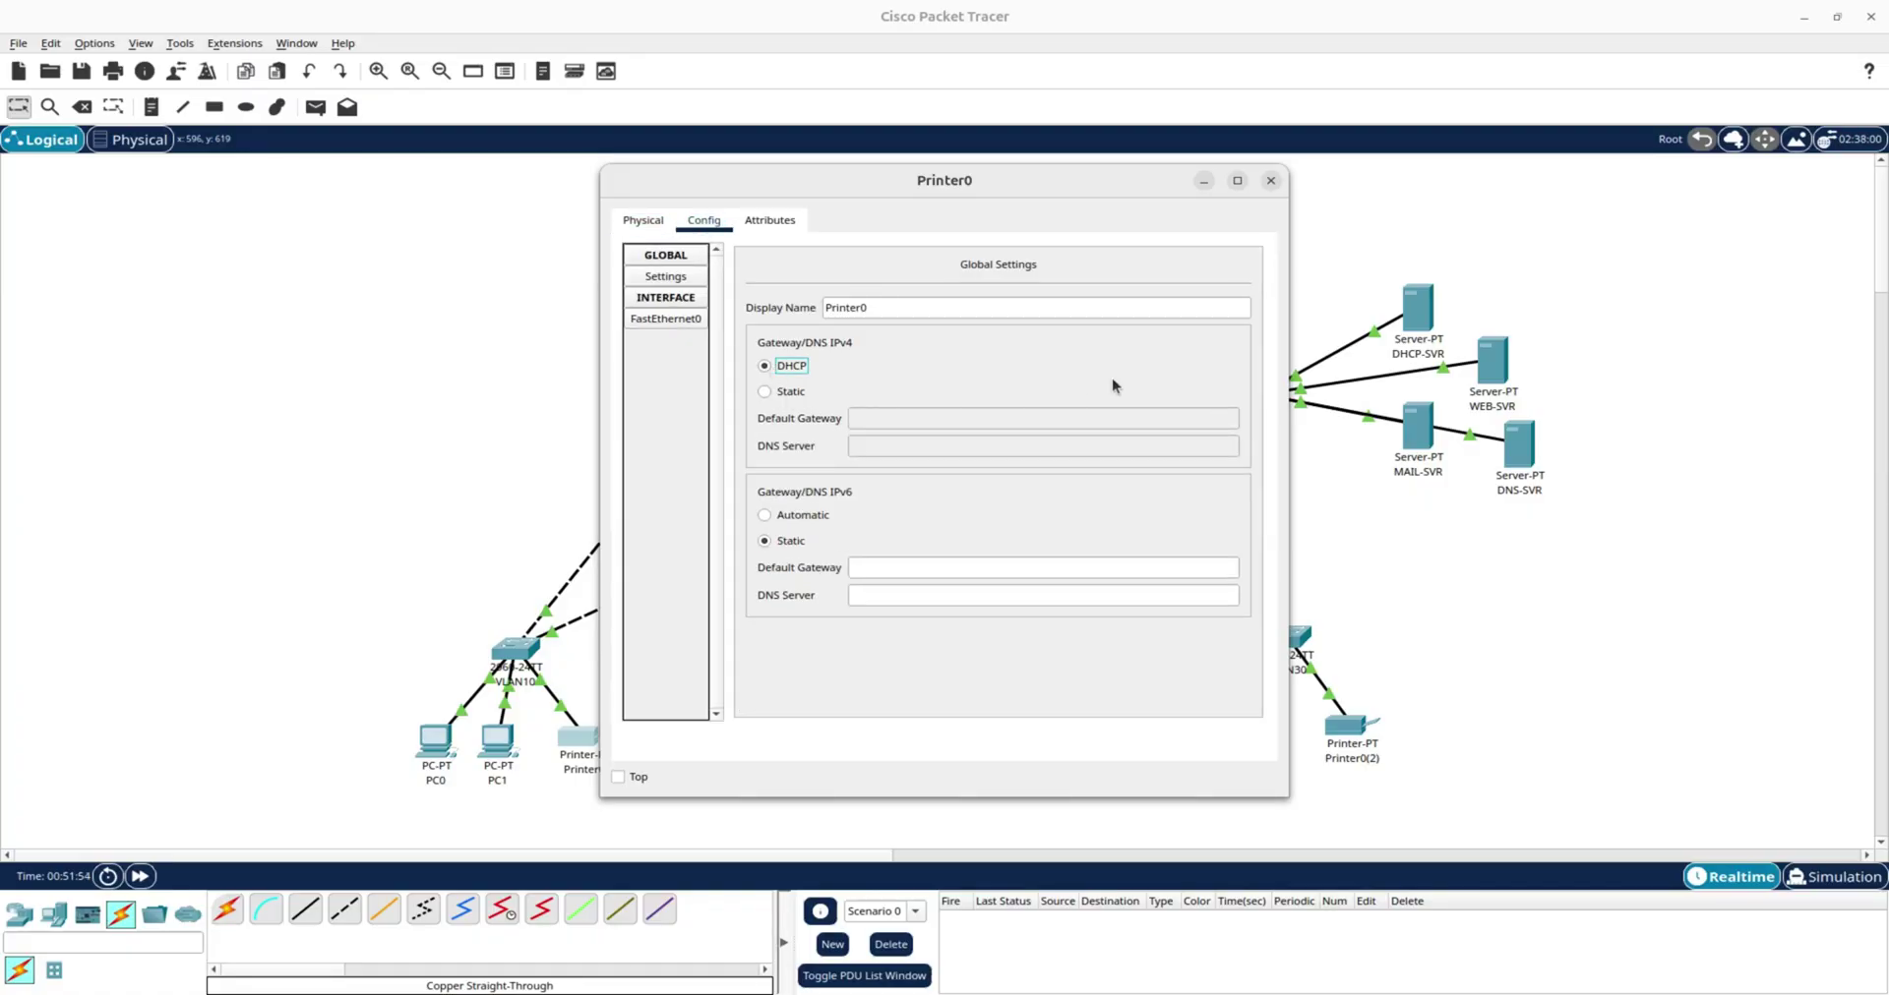
click(1267, 185)
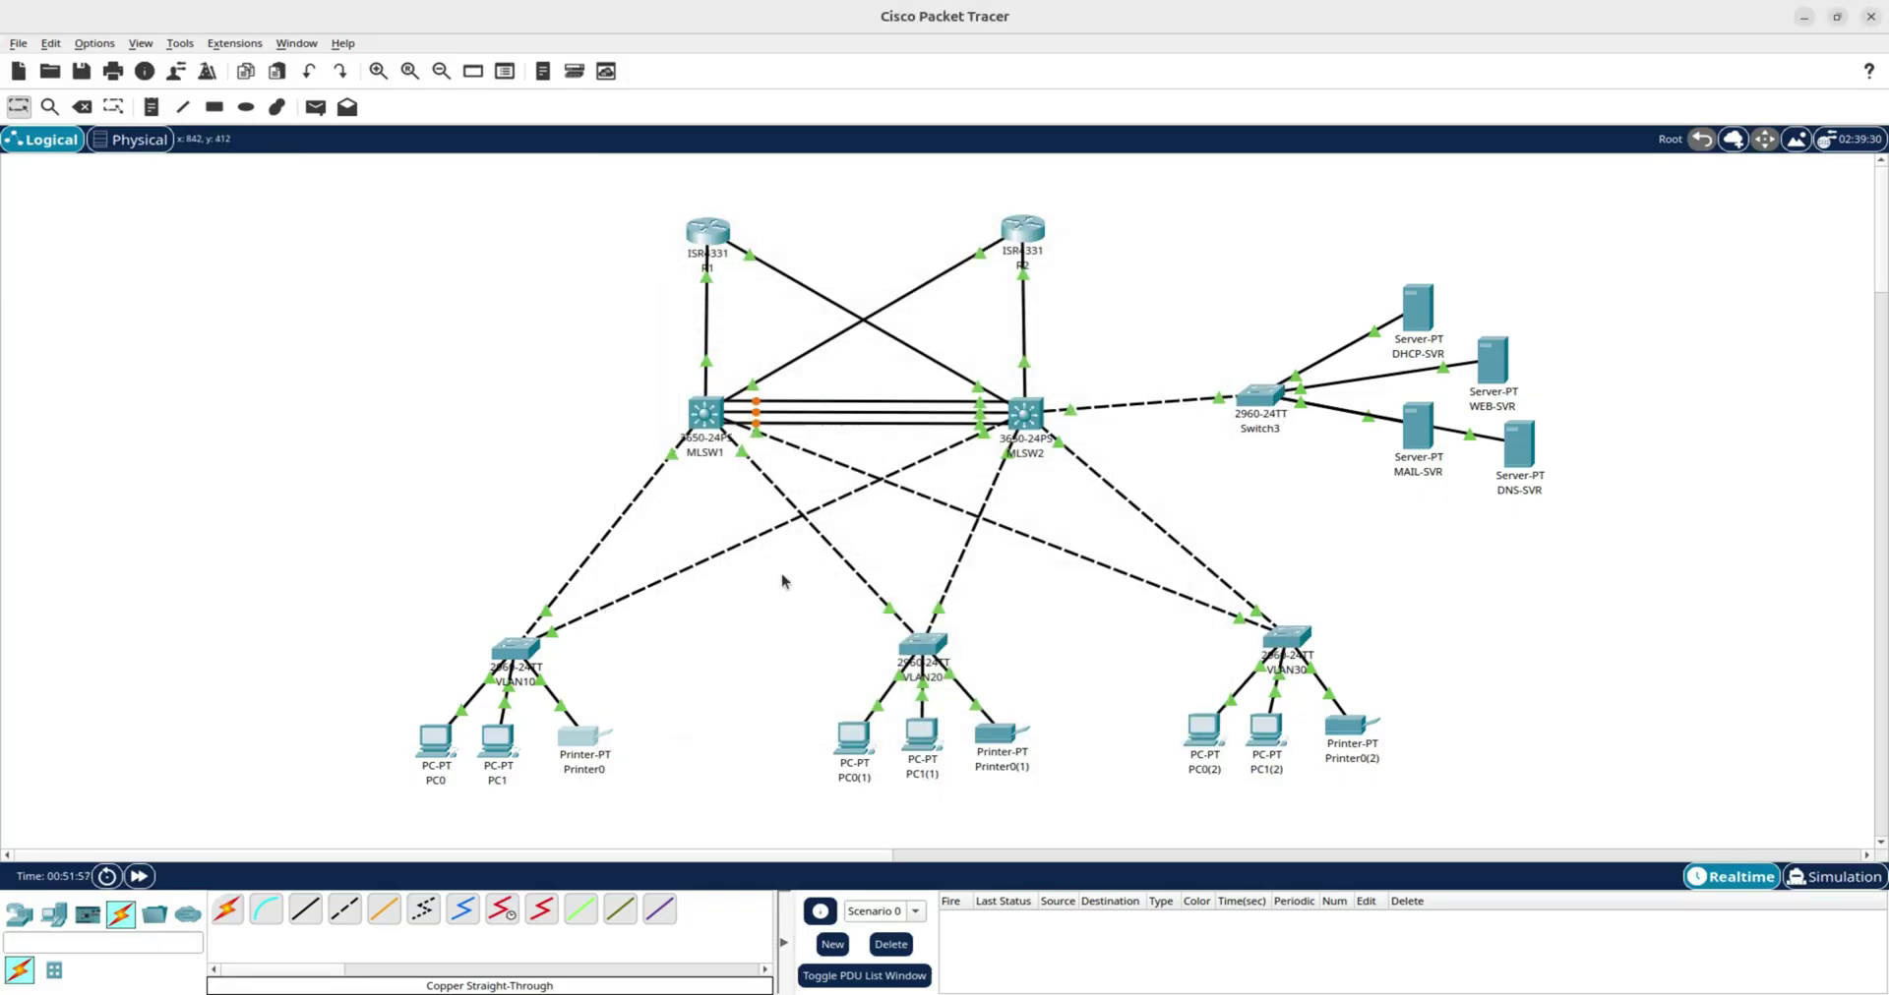
Switch PC0(1) in VLAN 20 to DHCP addressing in its IP configuration.
click(844, 740)
click(765, 221)
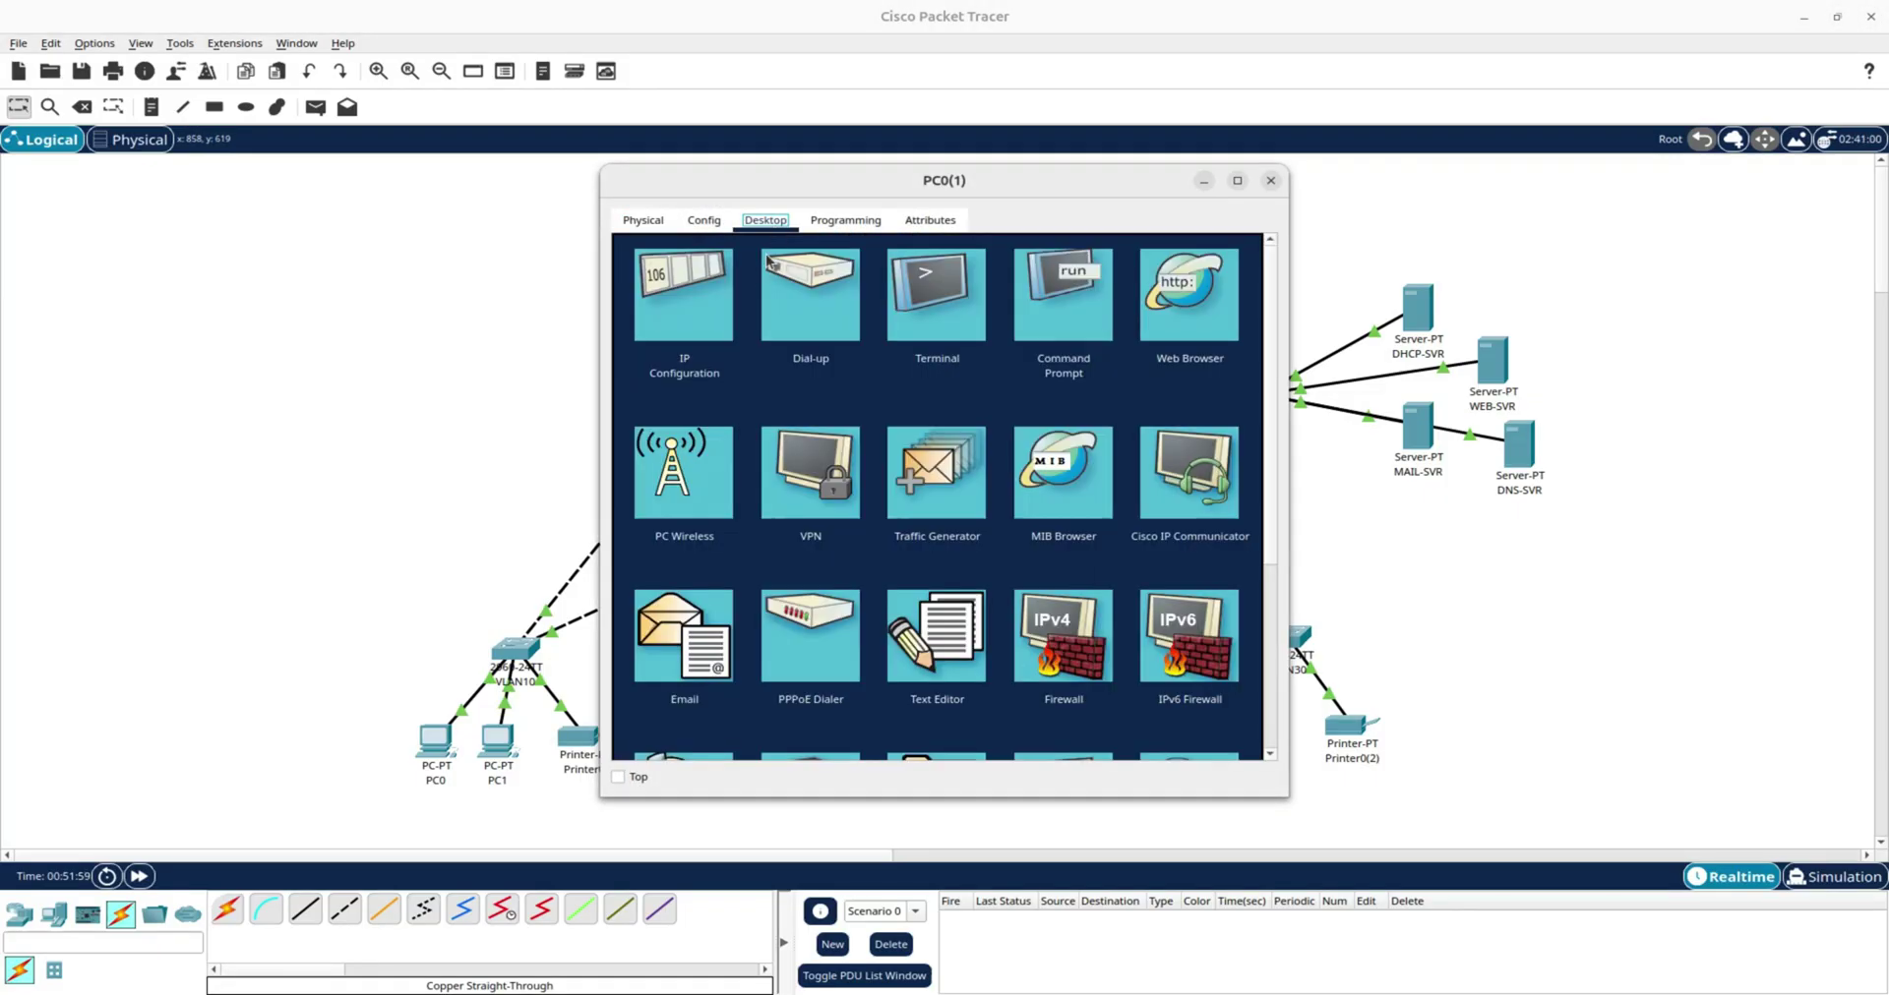
click(710, 307)
click(657, 333)
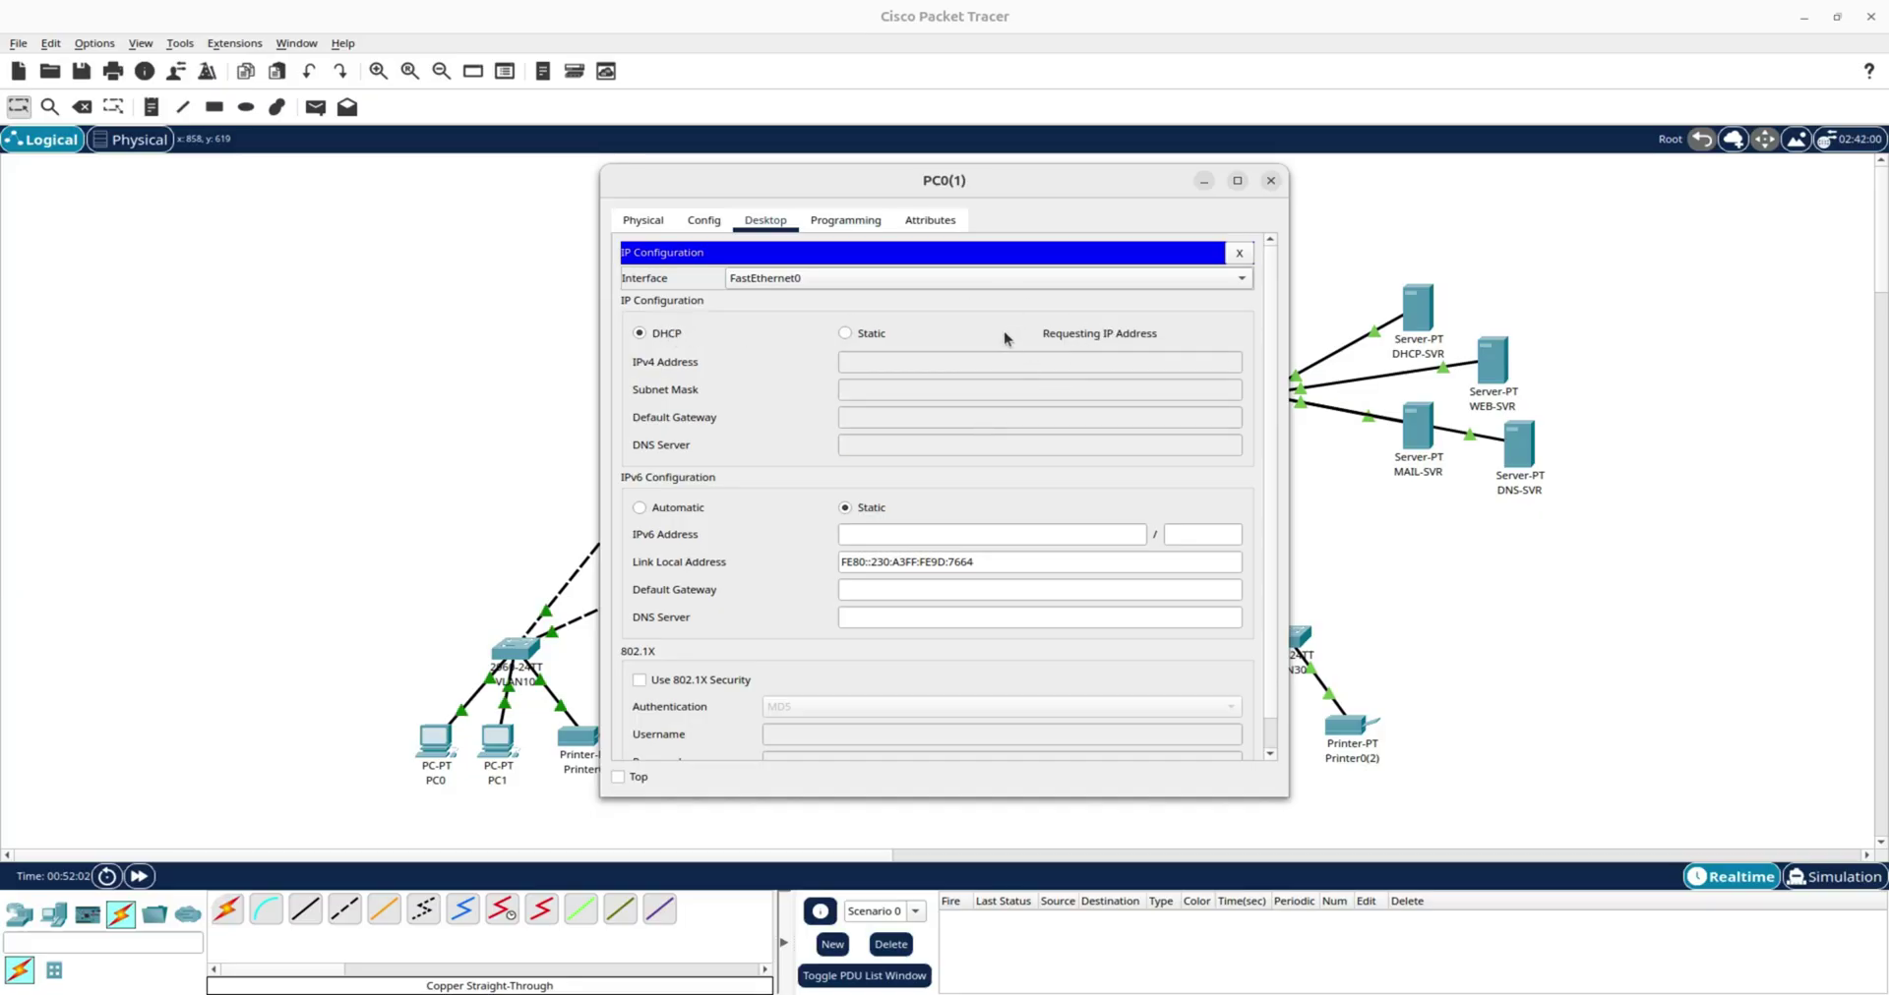
click(1270, 180)
Switch PC1(1) in VLAN 20 from static addressing to DHCP.
click(917, 735)
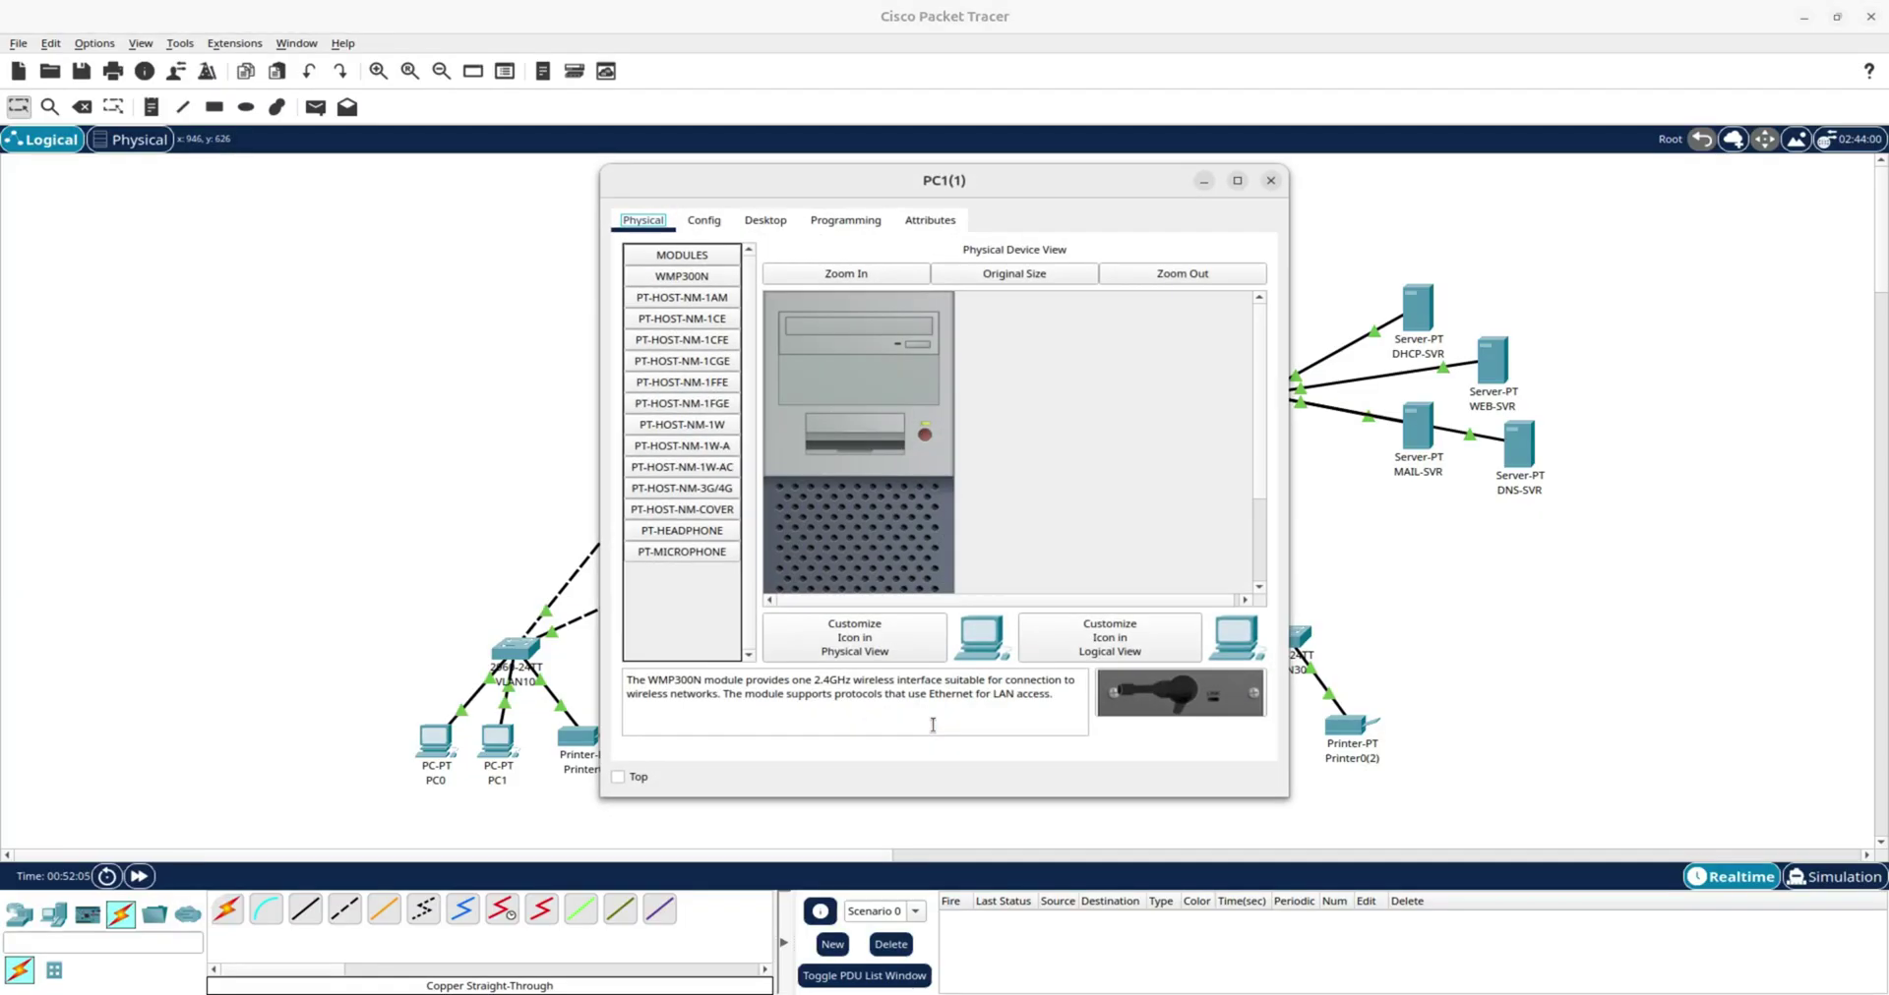
click(779, 232)
click(724, 317)
click(653, 334)
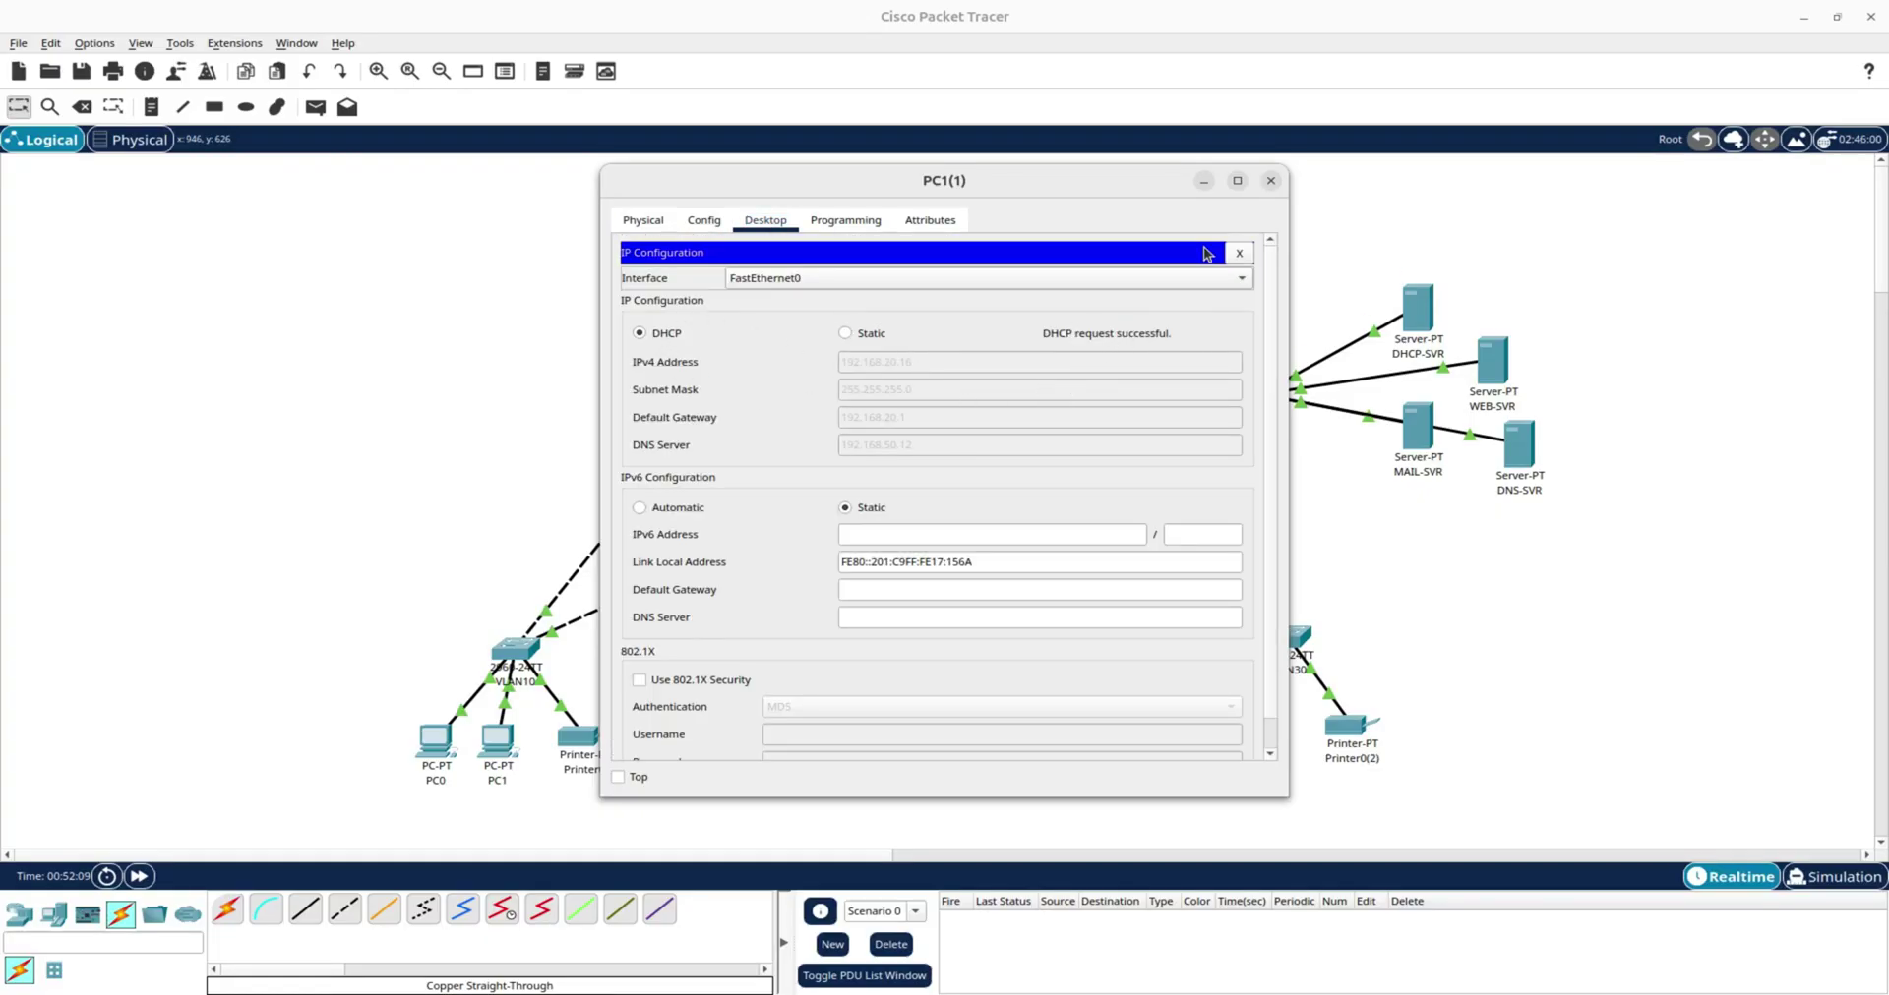
click(1269, 180)
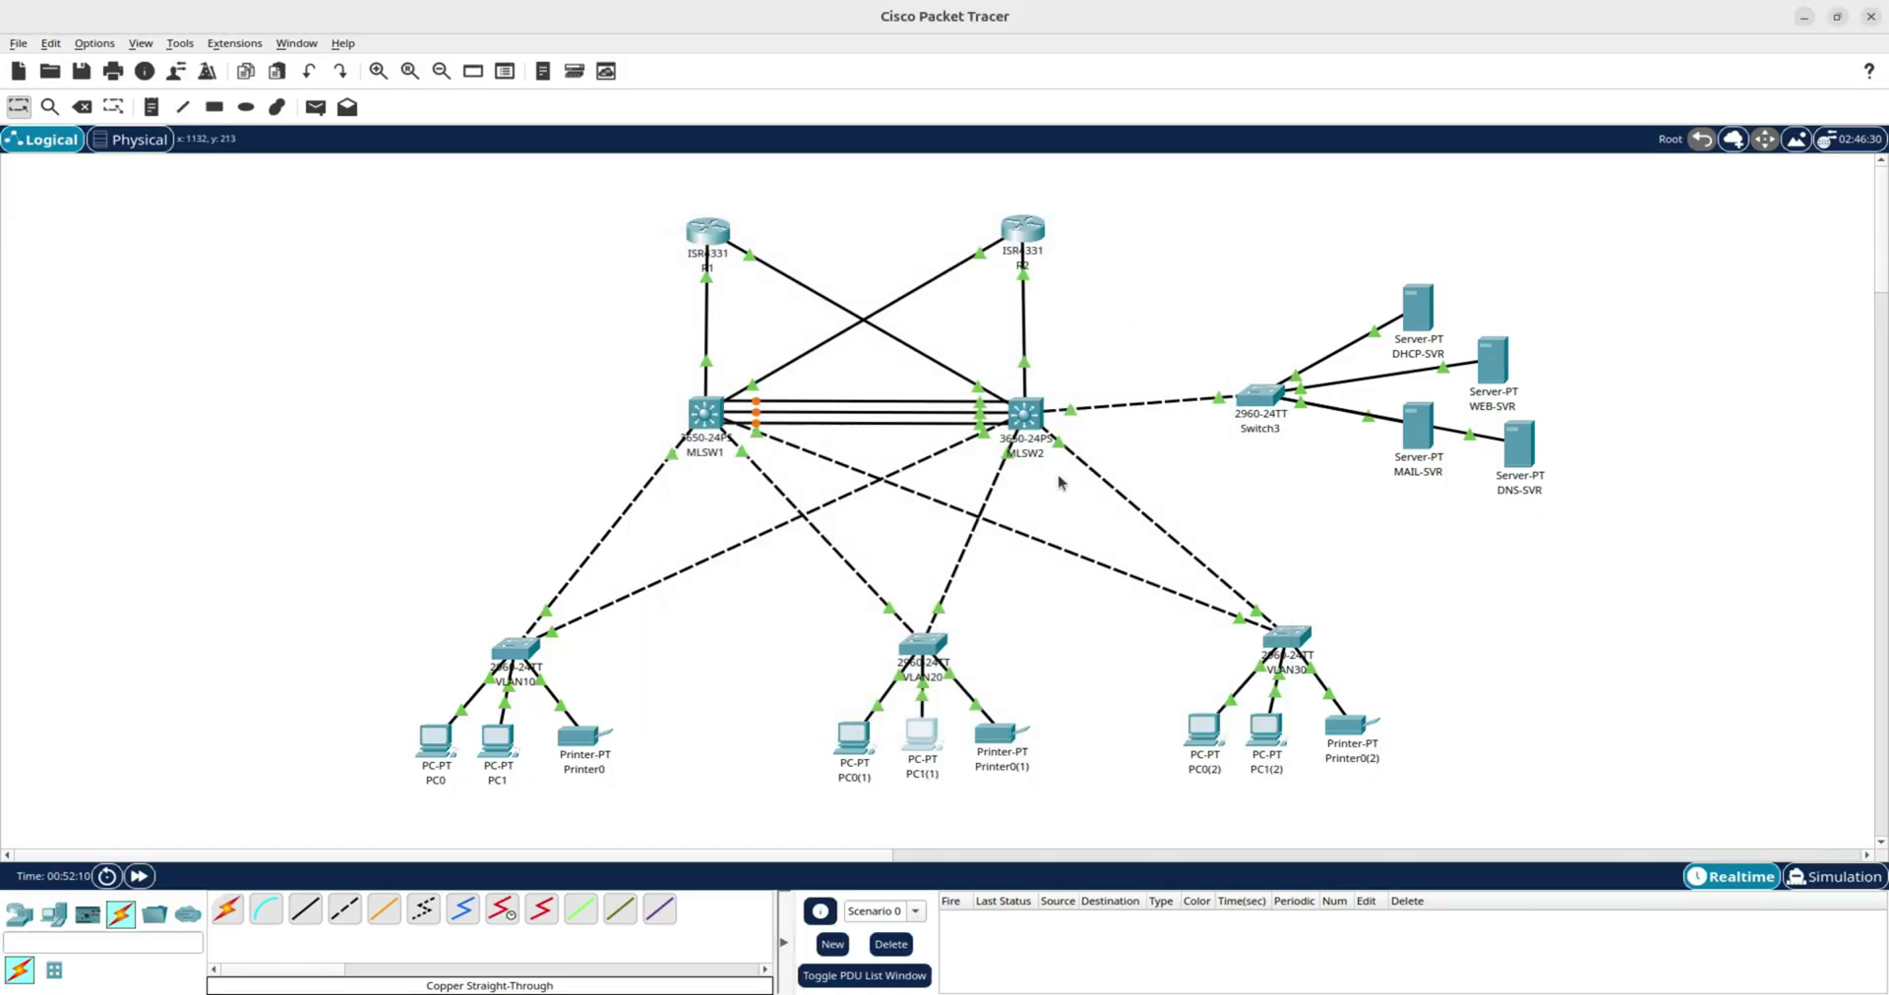
Set Printer0(1)'s IPv4 gateway and DNS settings to DHCP.
click(1001, 737)
click(704, 220)
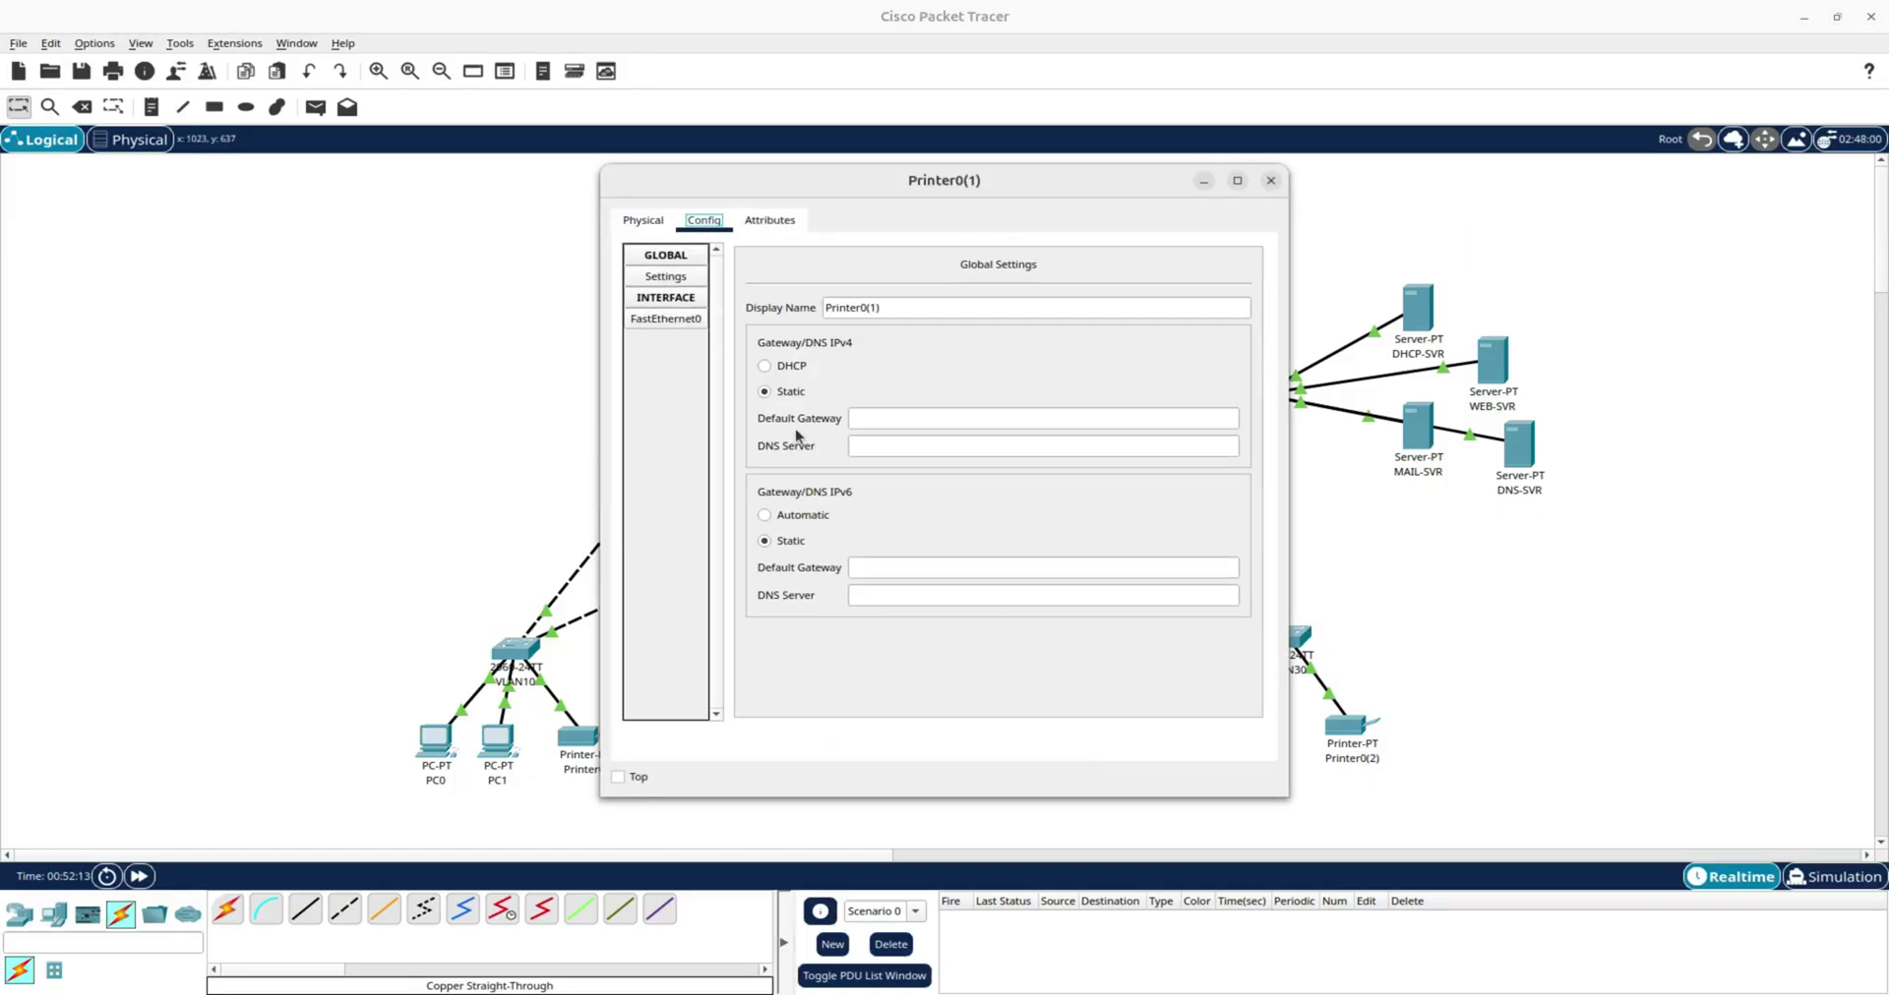
click(764, 366)
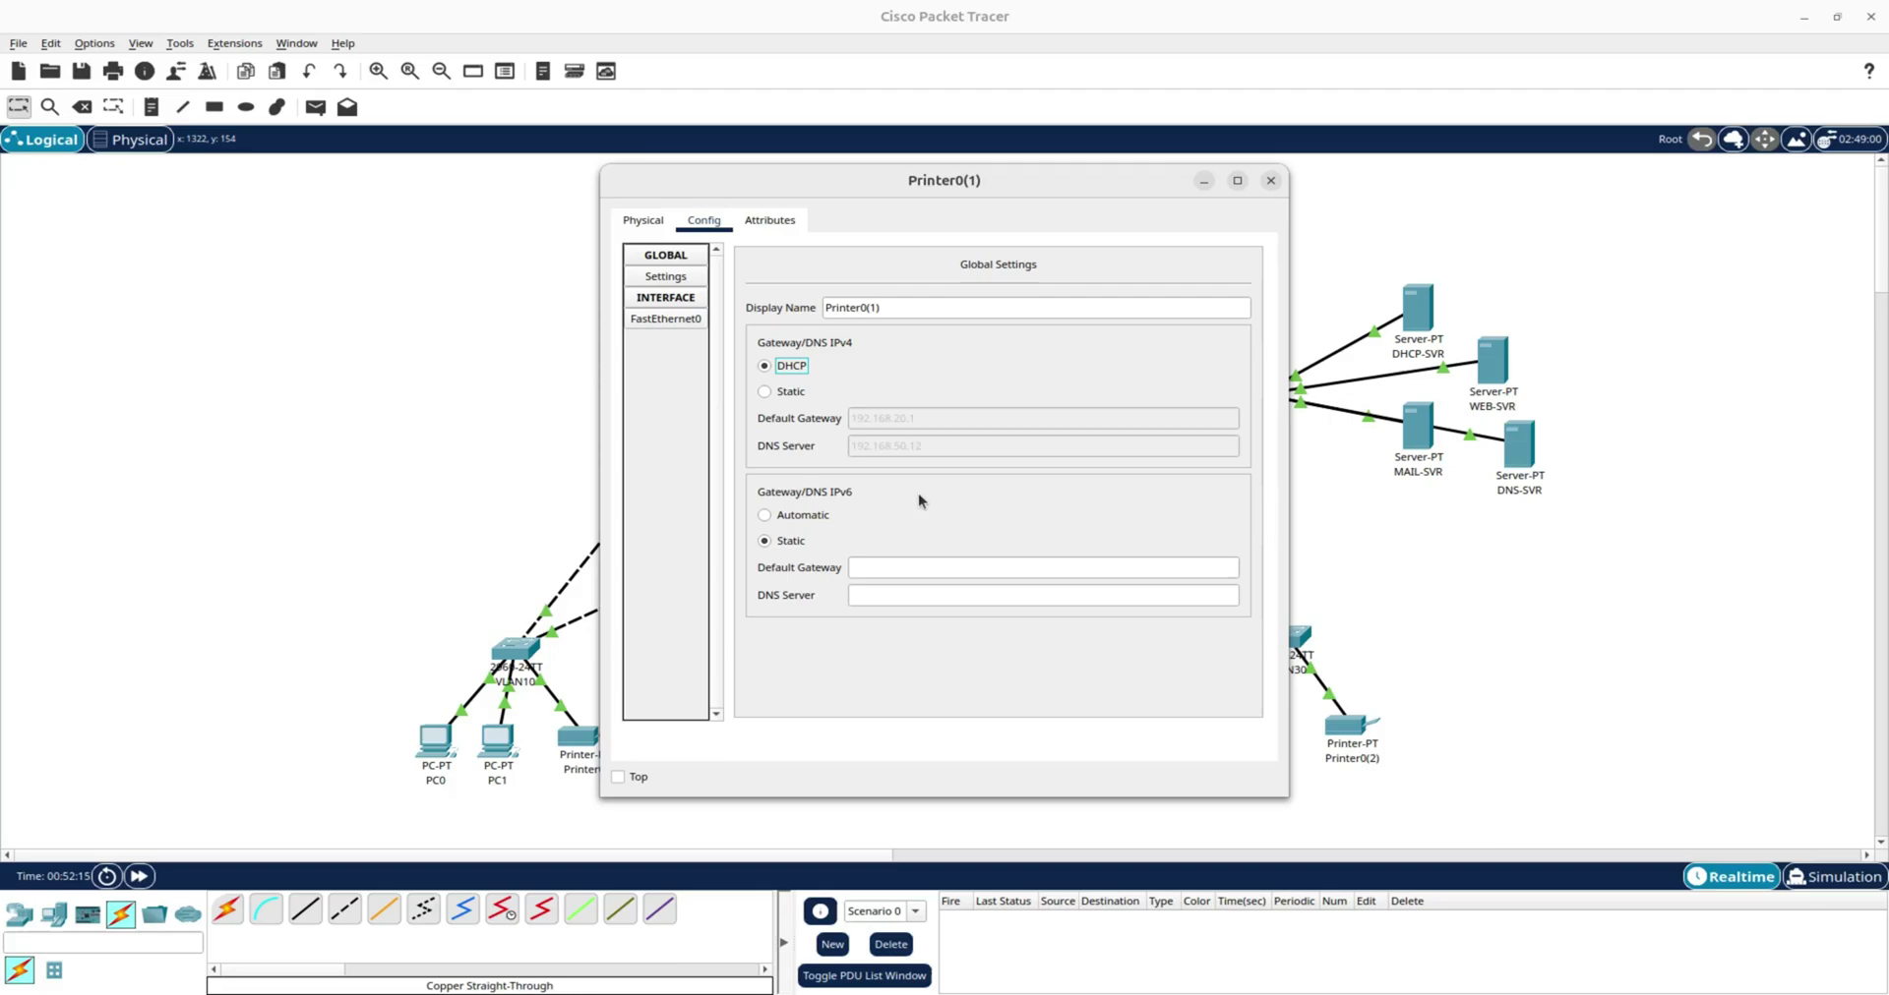
click(1270, 181)
Switch PC0(2) in VLAN 30 to DHCP addressing in its IP configuration.
click(1208, 733)
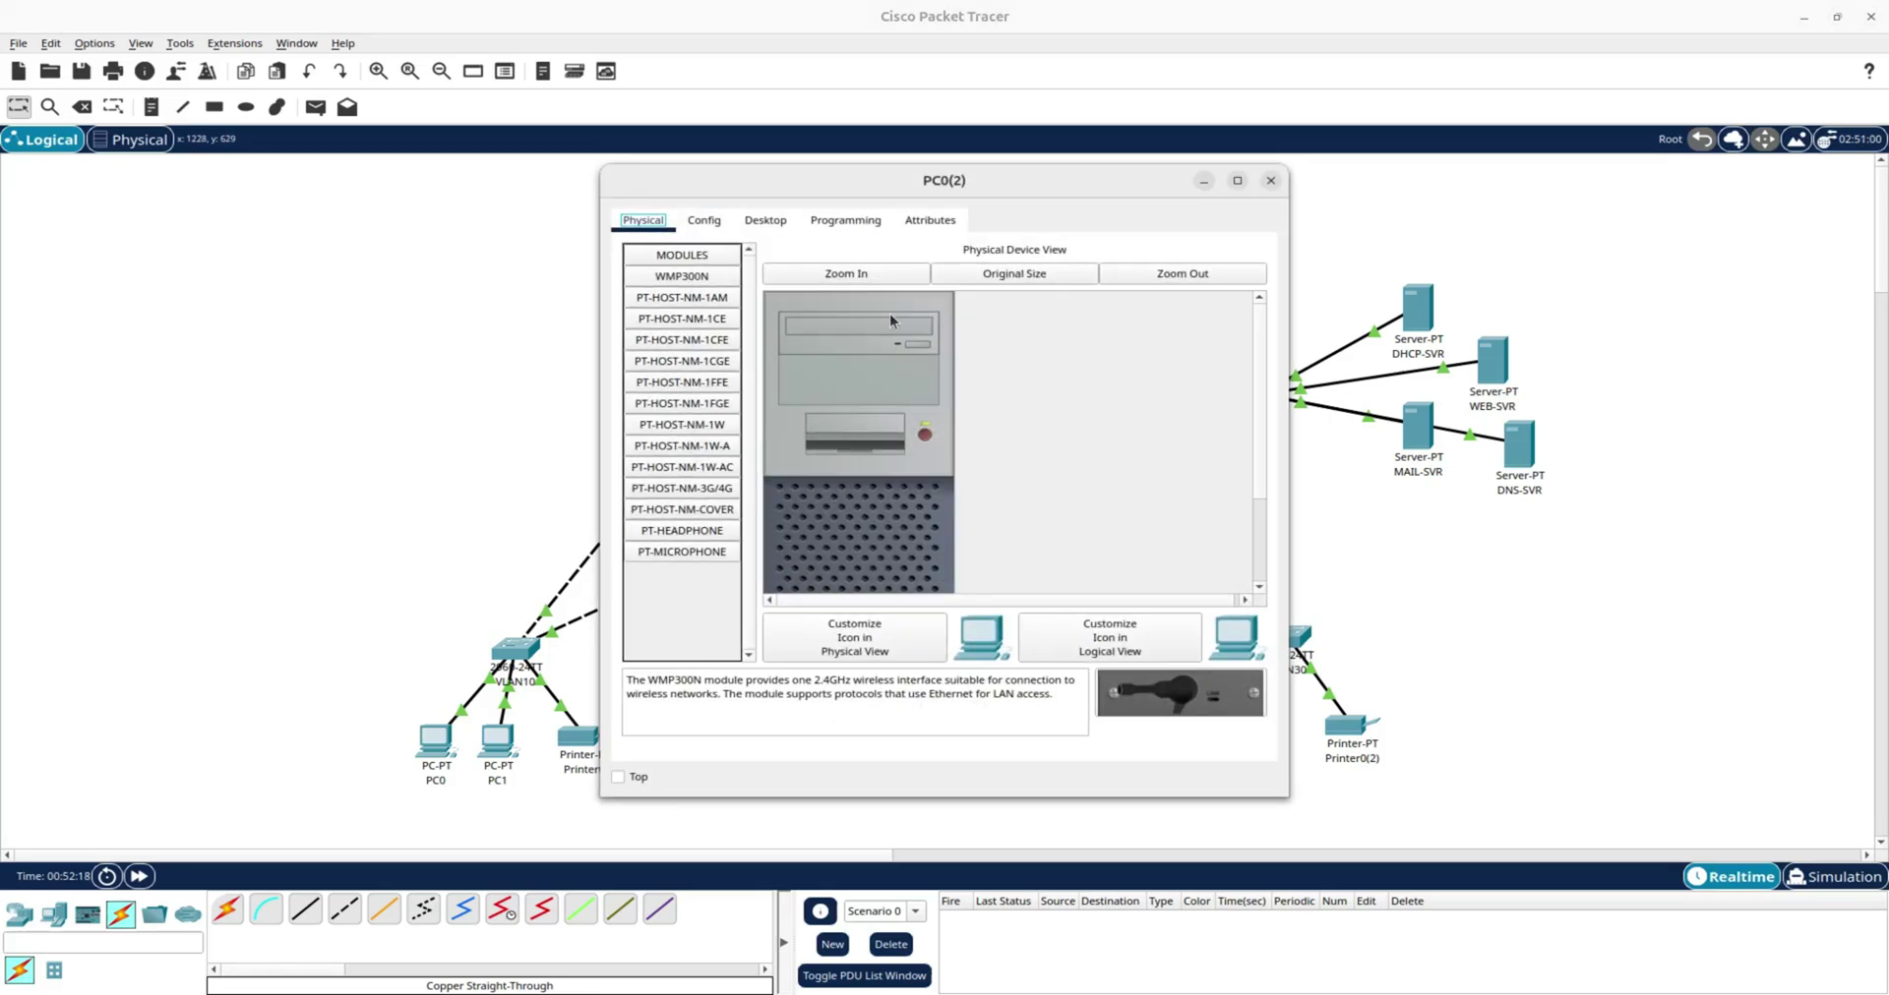
click(768, 221)
click(752, 362)
click(689, 336)
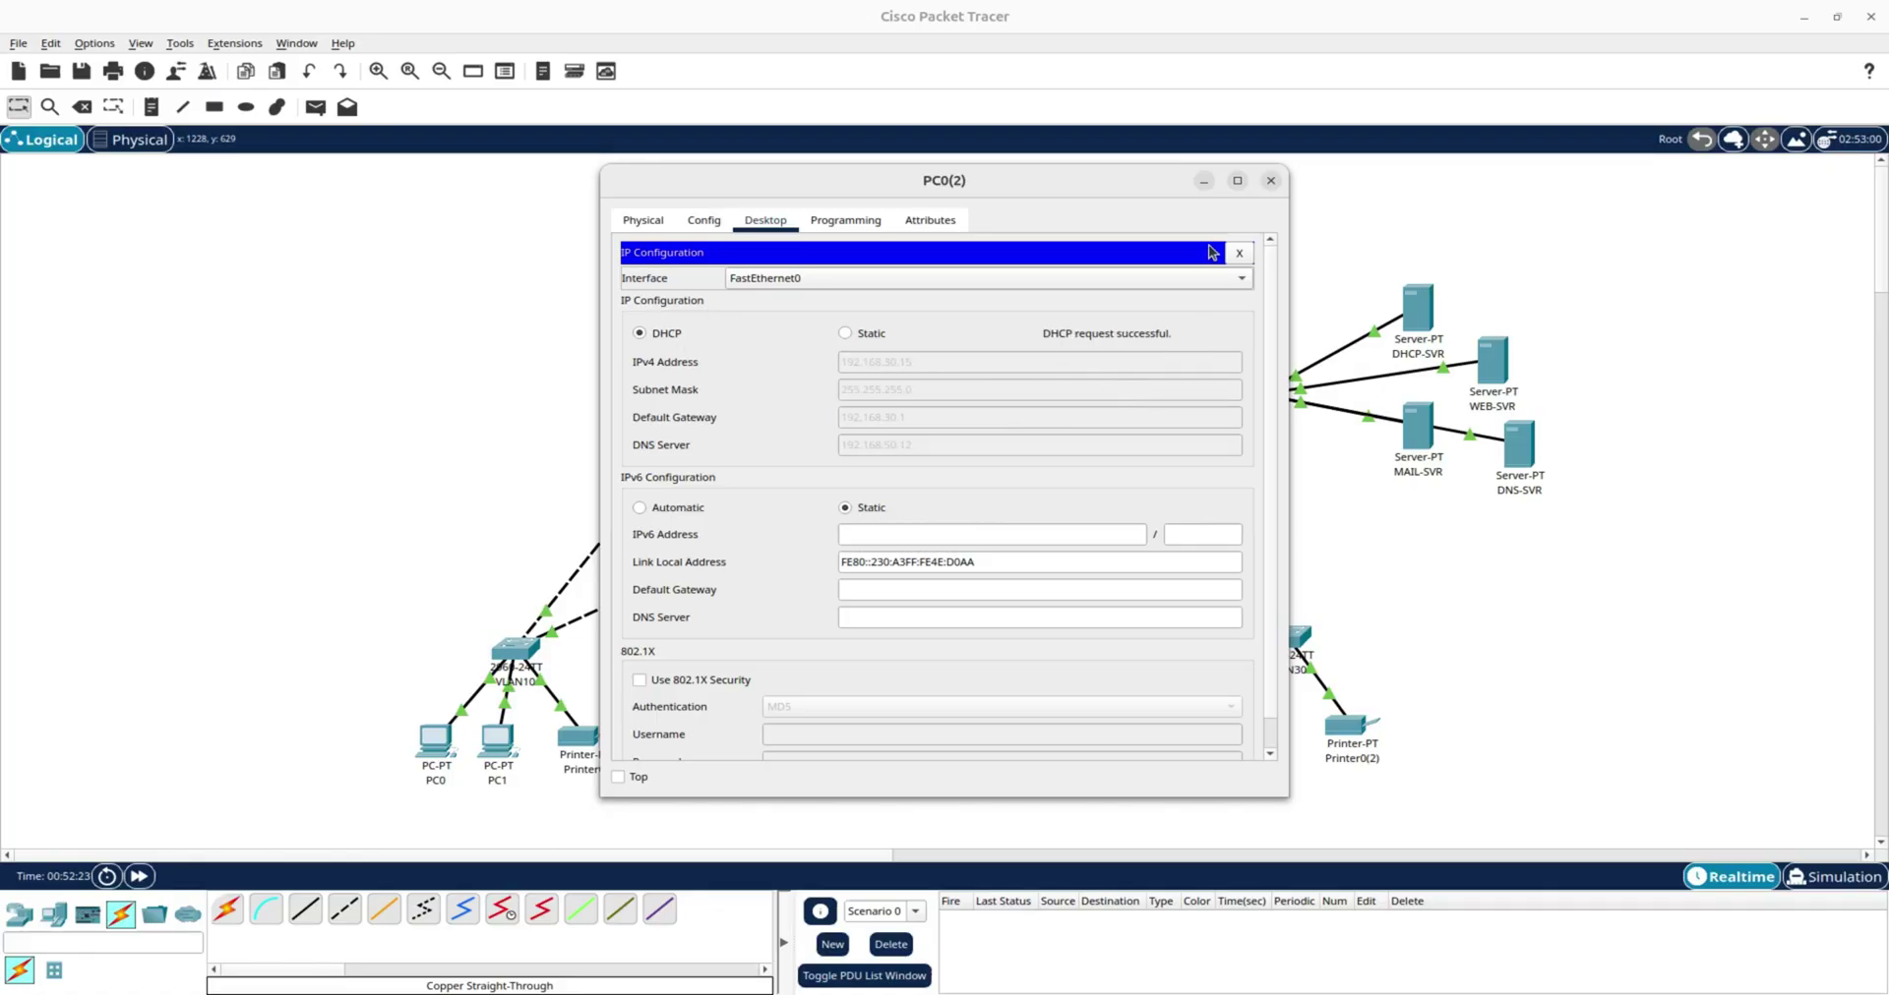
click(1270, 180)
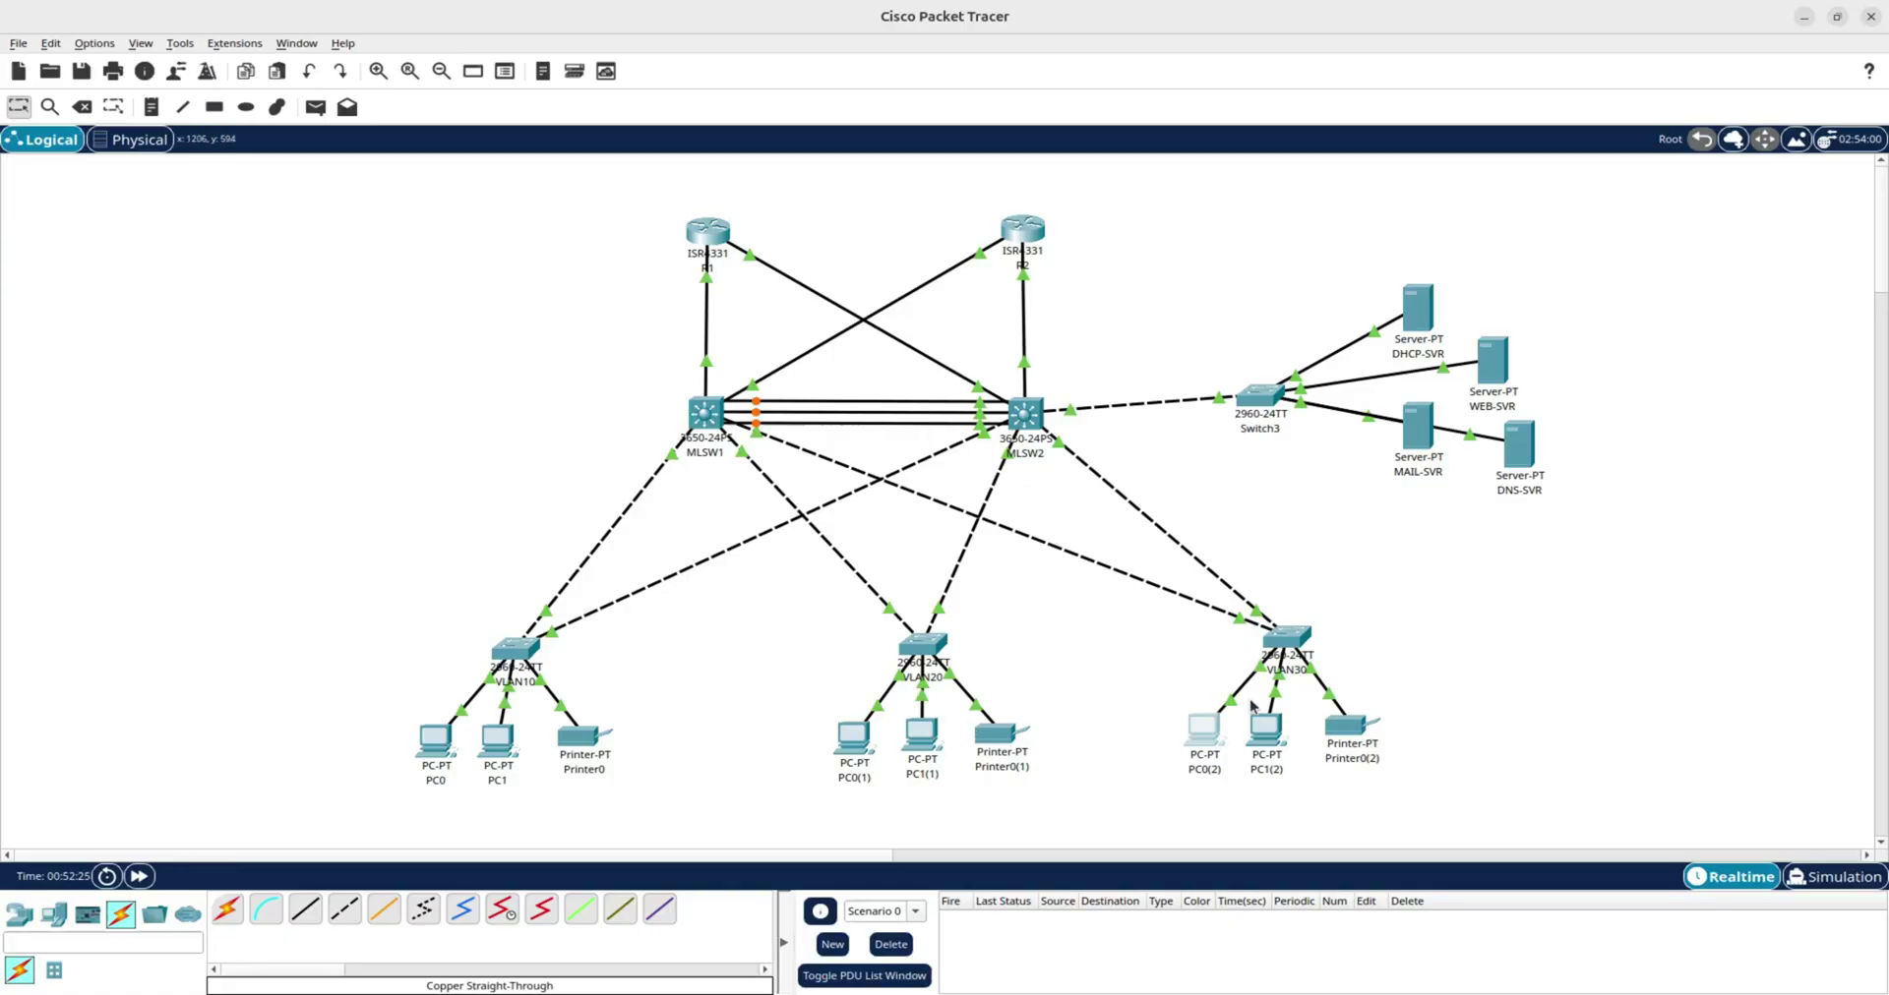
Switch PC1(2) in VLAN 30 from static addressing to DHCP.
click(1281, 723)
click(765, 219)
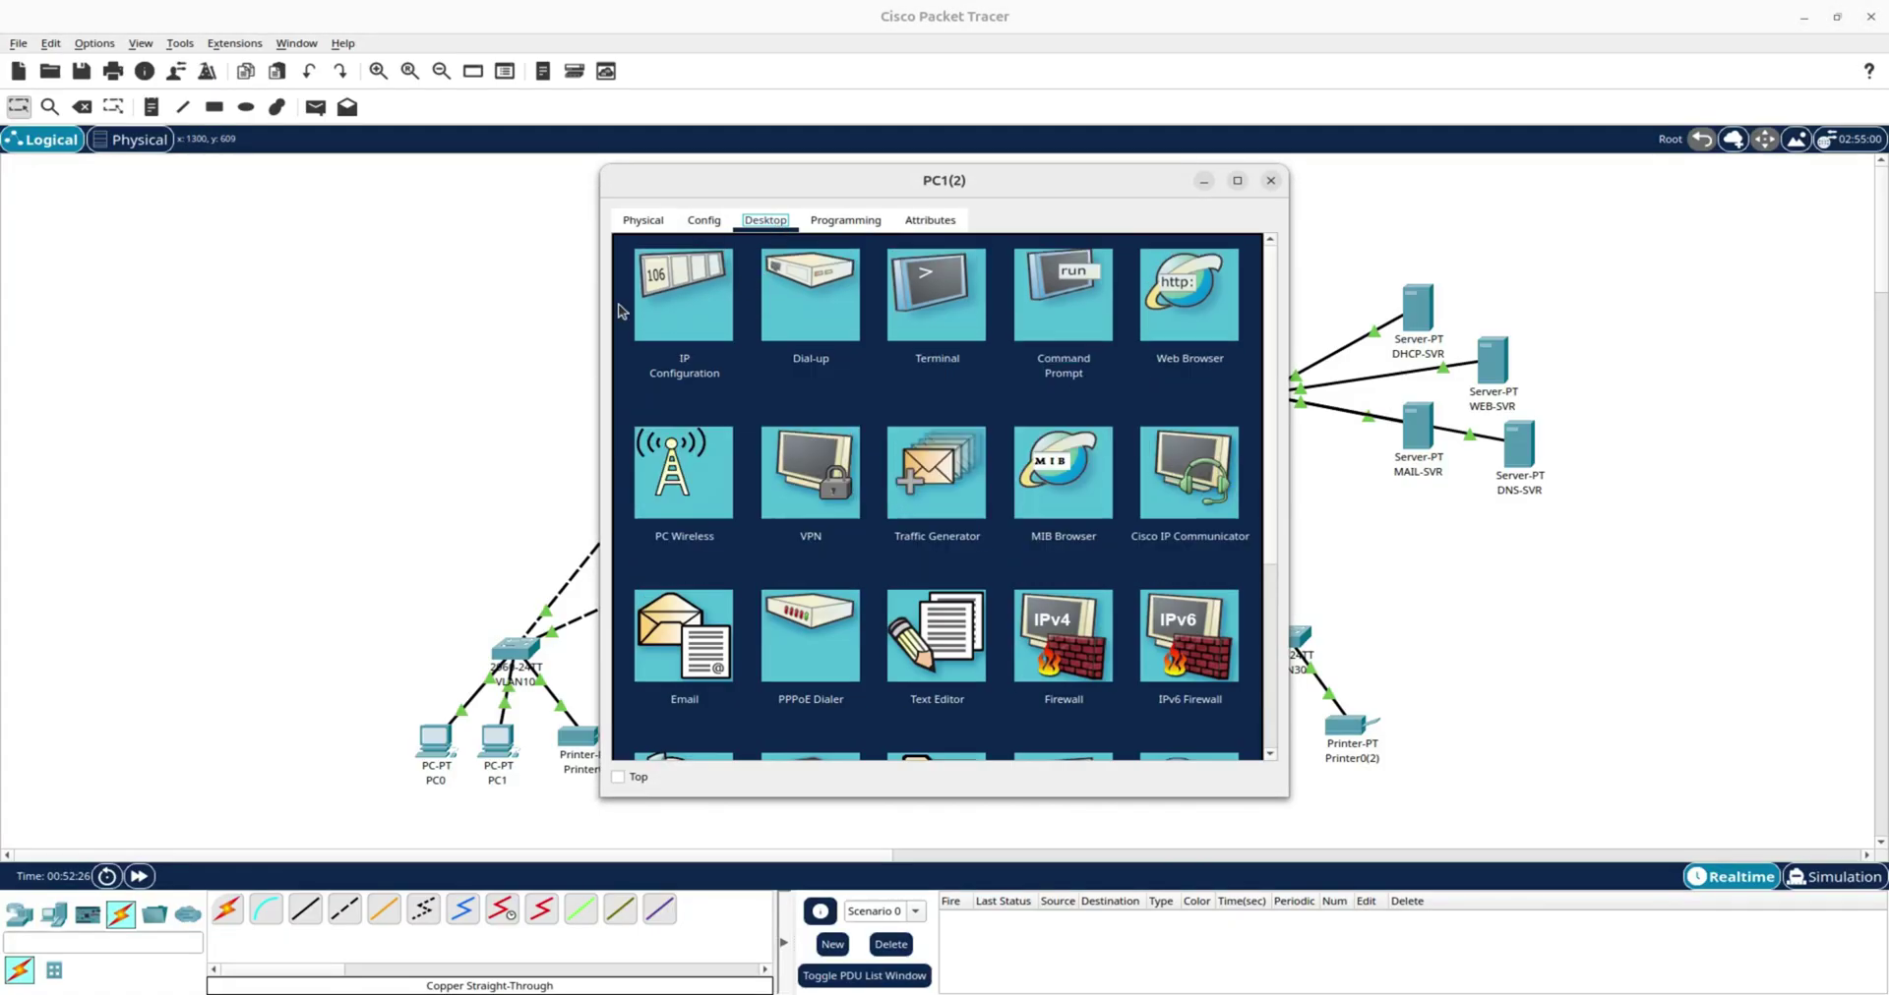
click(659, 305)
click(640, 333)
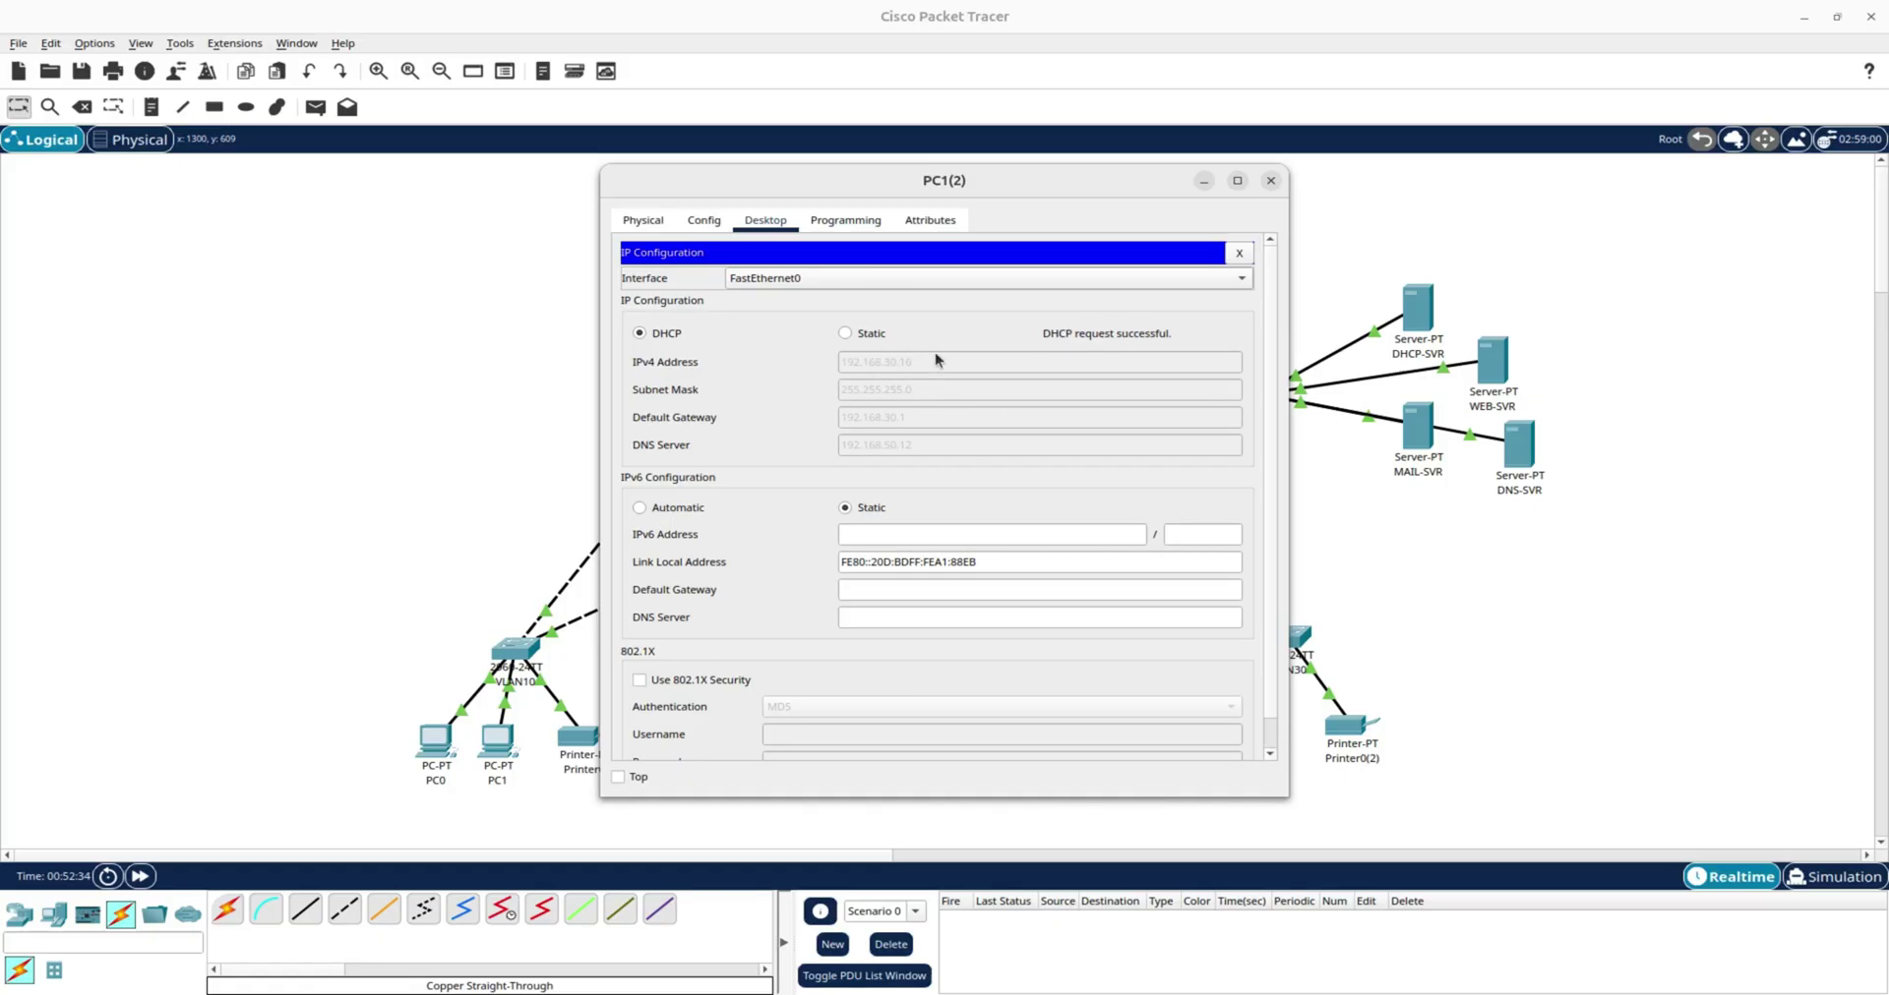
click(1270, 180)
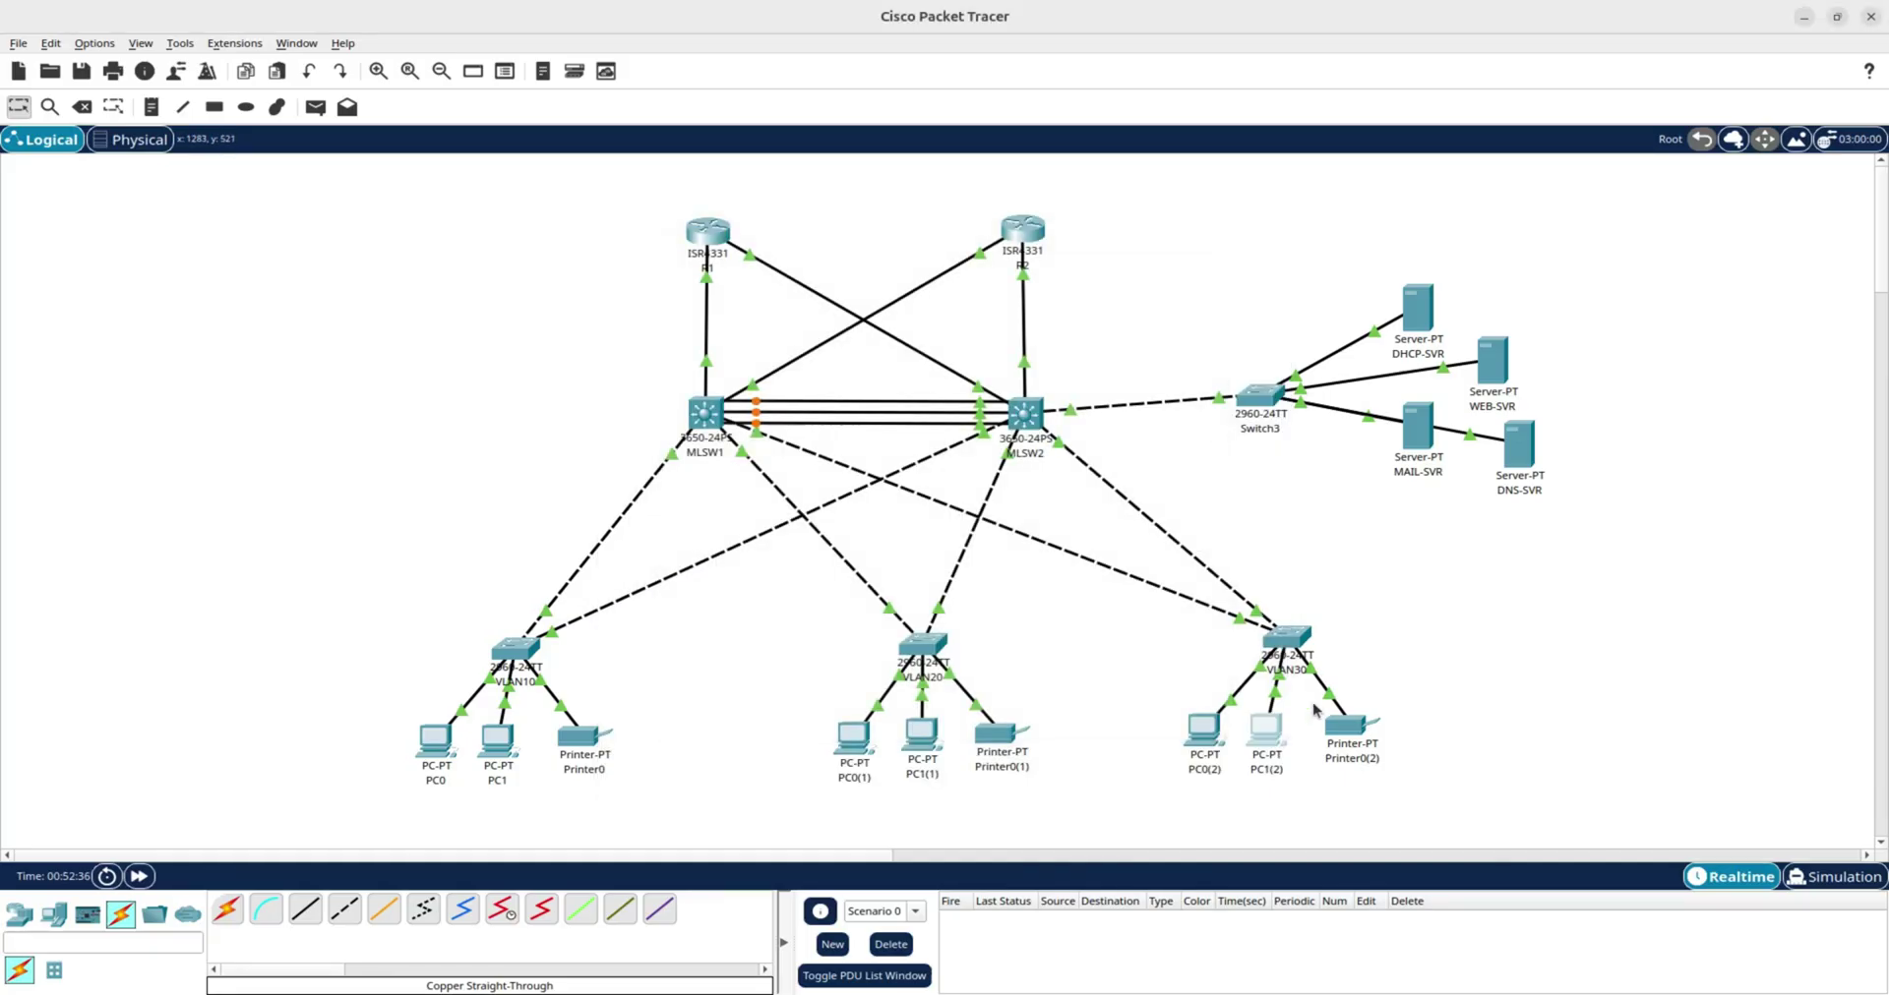
Set Printer0(2)'s IPv4 gateway and DNS settings to DHCP.
click(1349, 724)
click(703, 220)
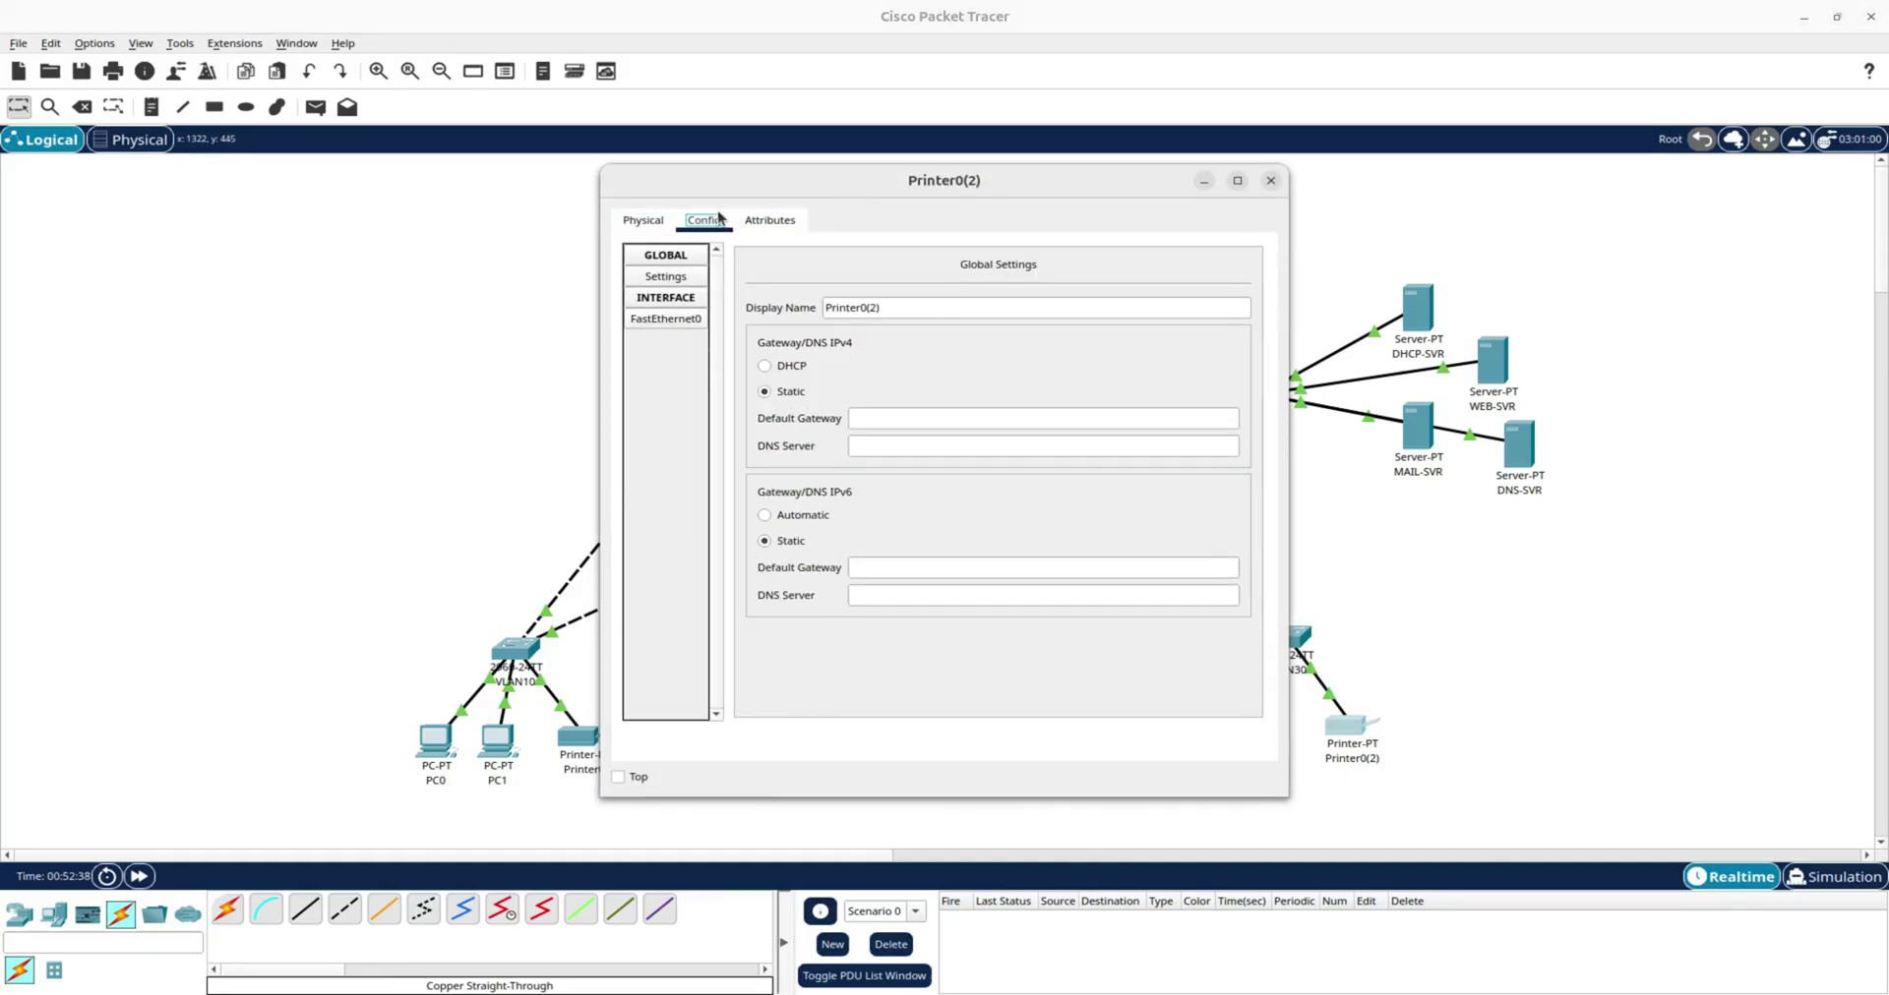
click(773, 365)
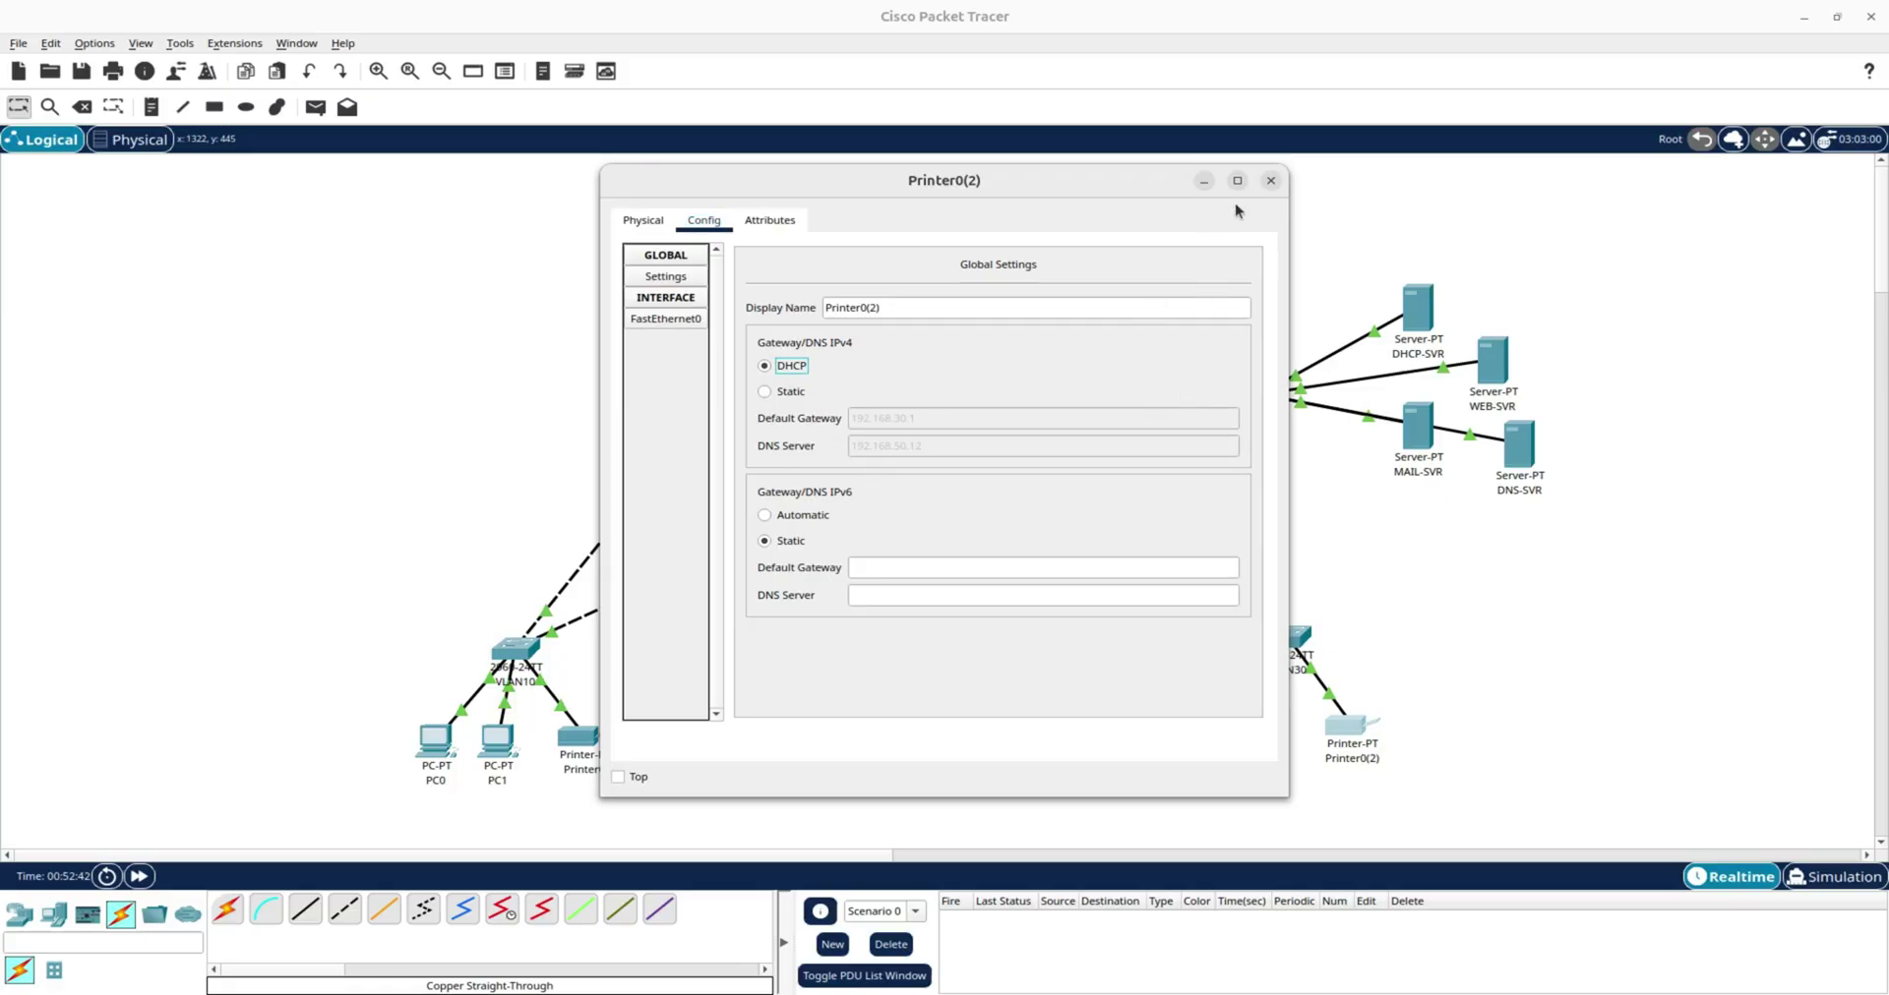
click(1271, 180)
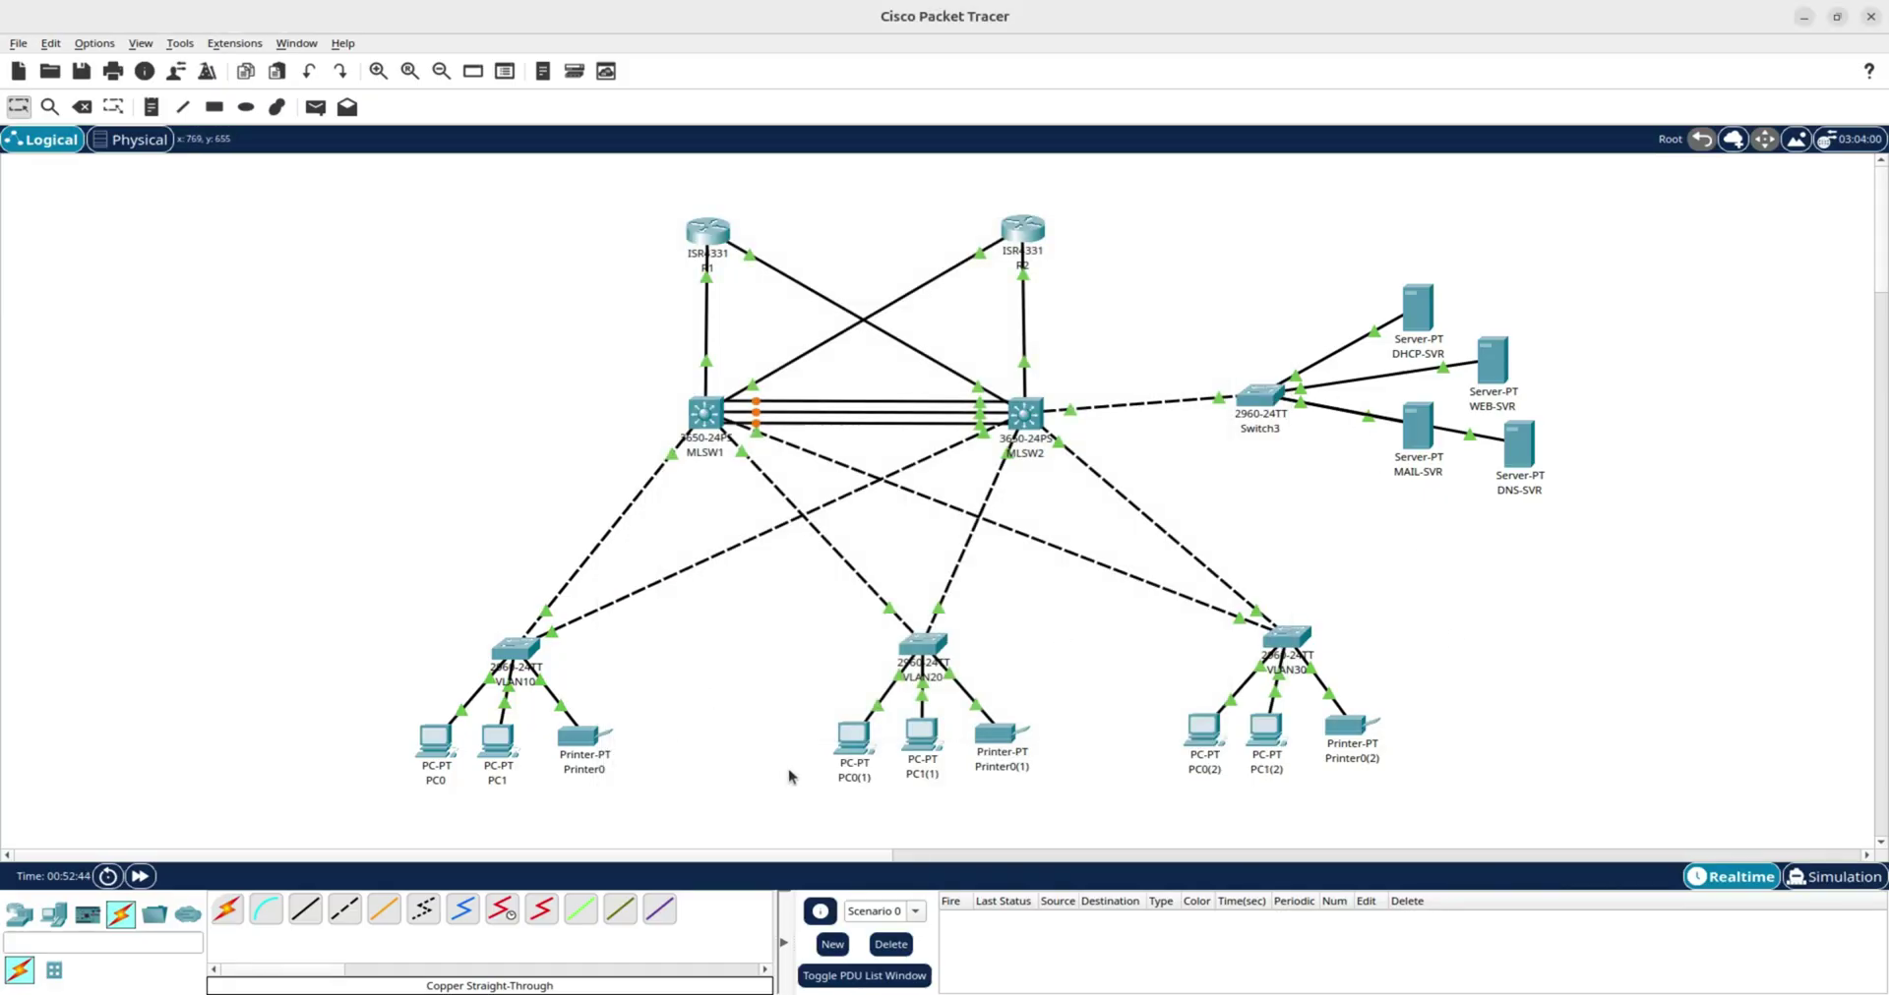
Run ipconfig in PC0's command prompt and copy its IPv4 address, then close PC0.
click(436, 740)
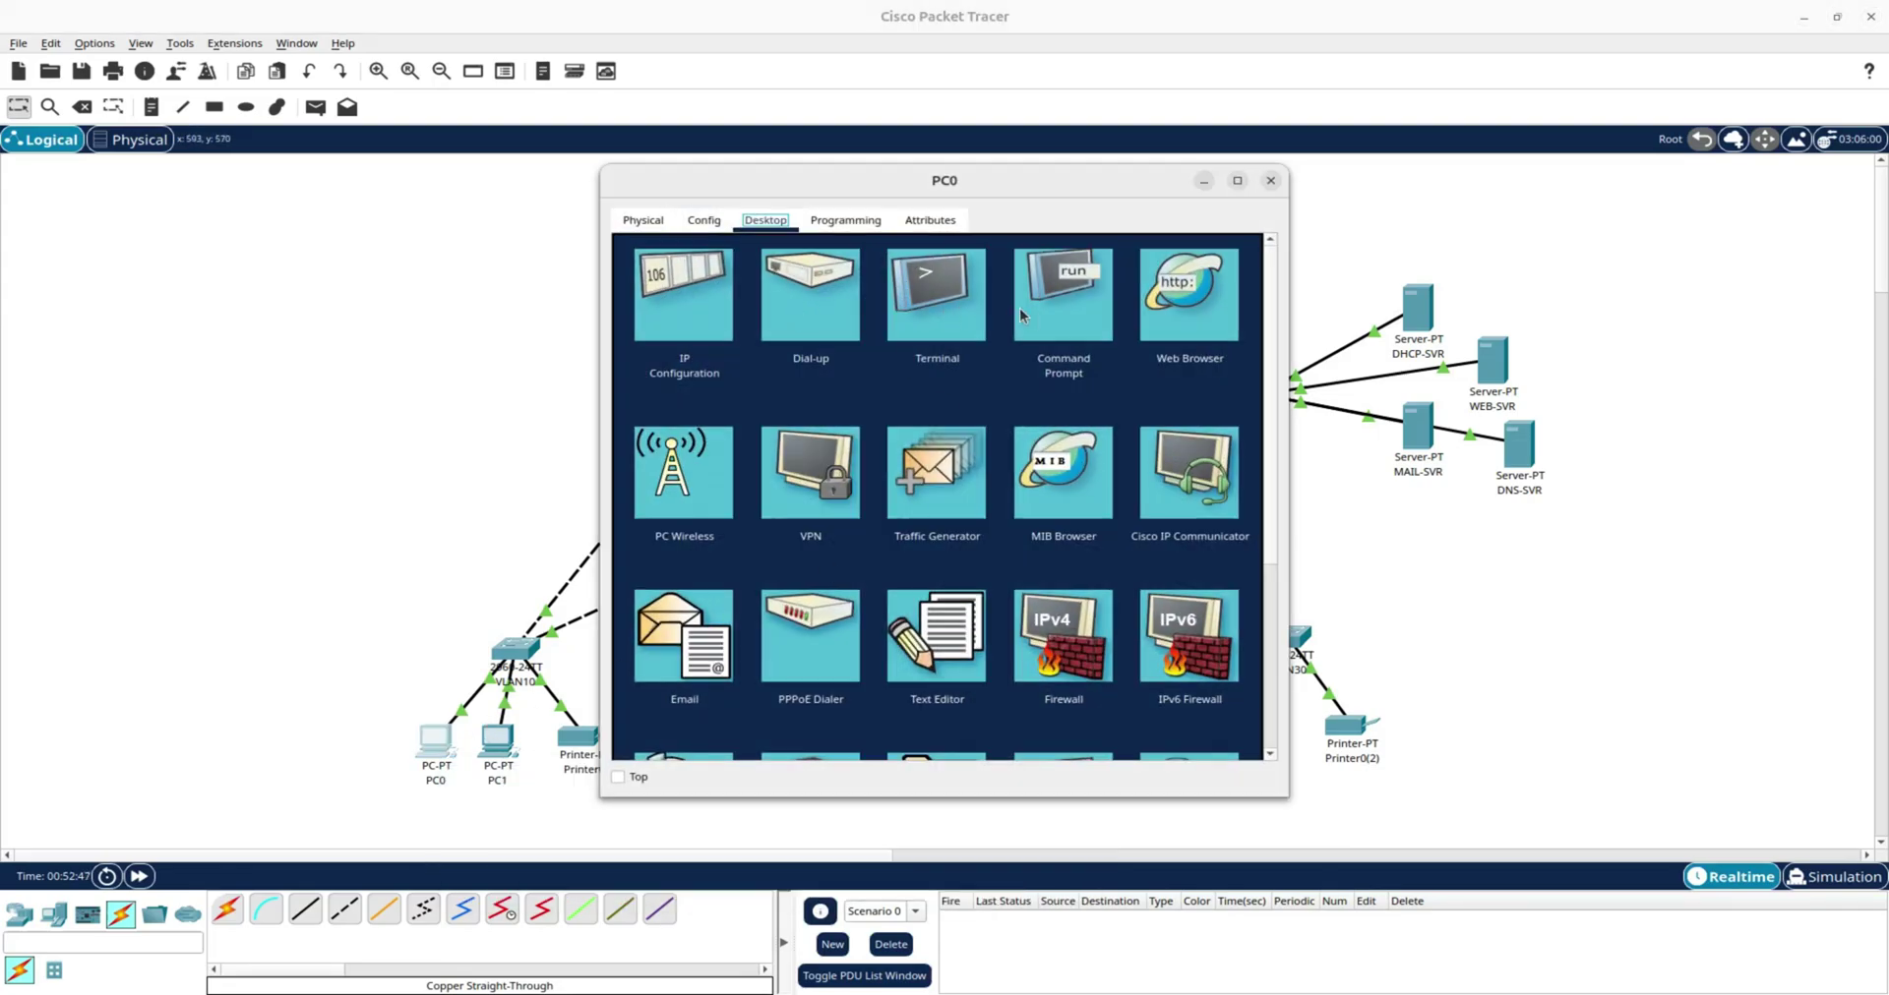
click(1021, 314)
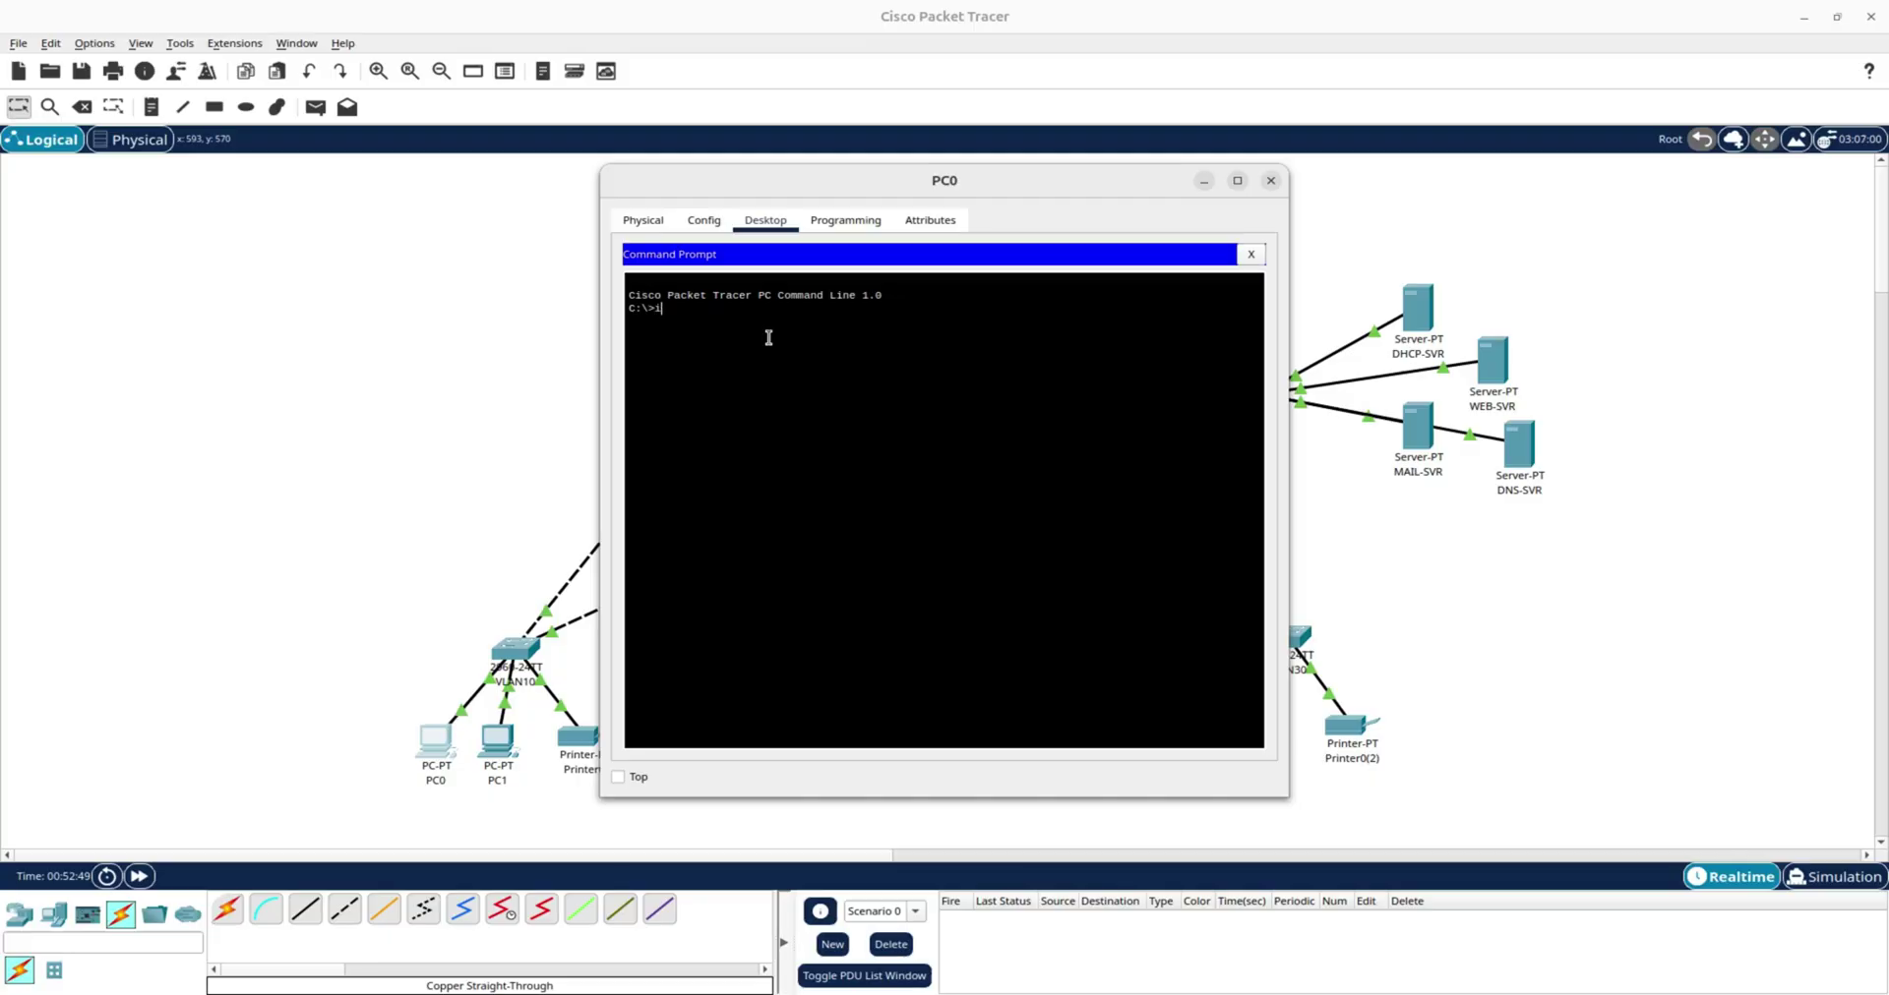
text(ipconfig)
key(Return)
drag(953, 398, 869, 398)
right_click(890, 398)
click(915, 406)
click(1269, 180)
Ping PC0 at 192.168.10.15 from PC1's command prompt, then close PC1.
click(498, 737)
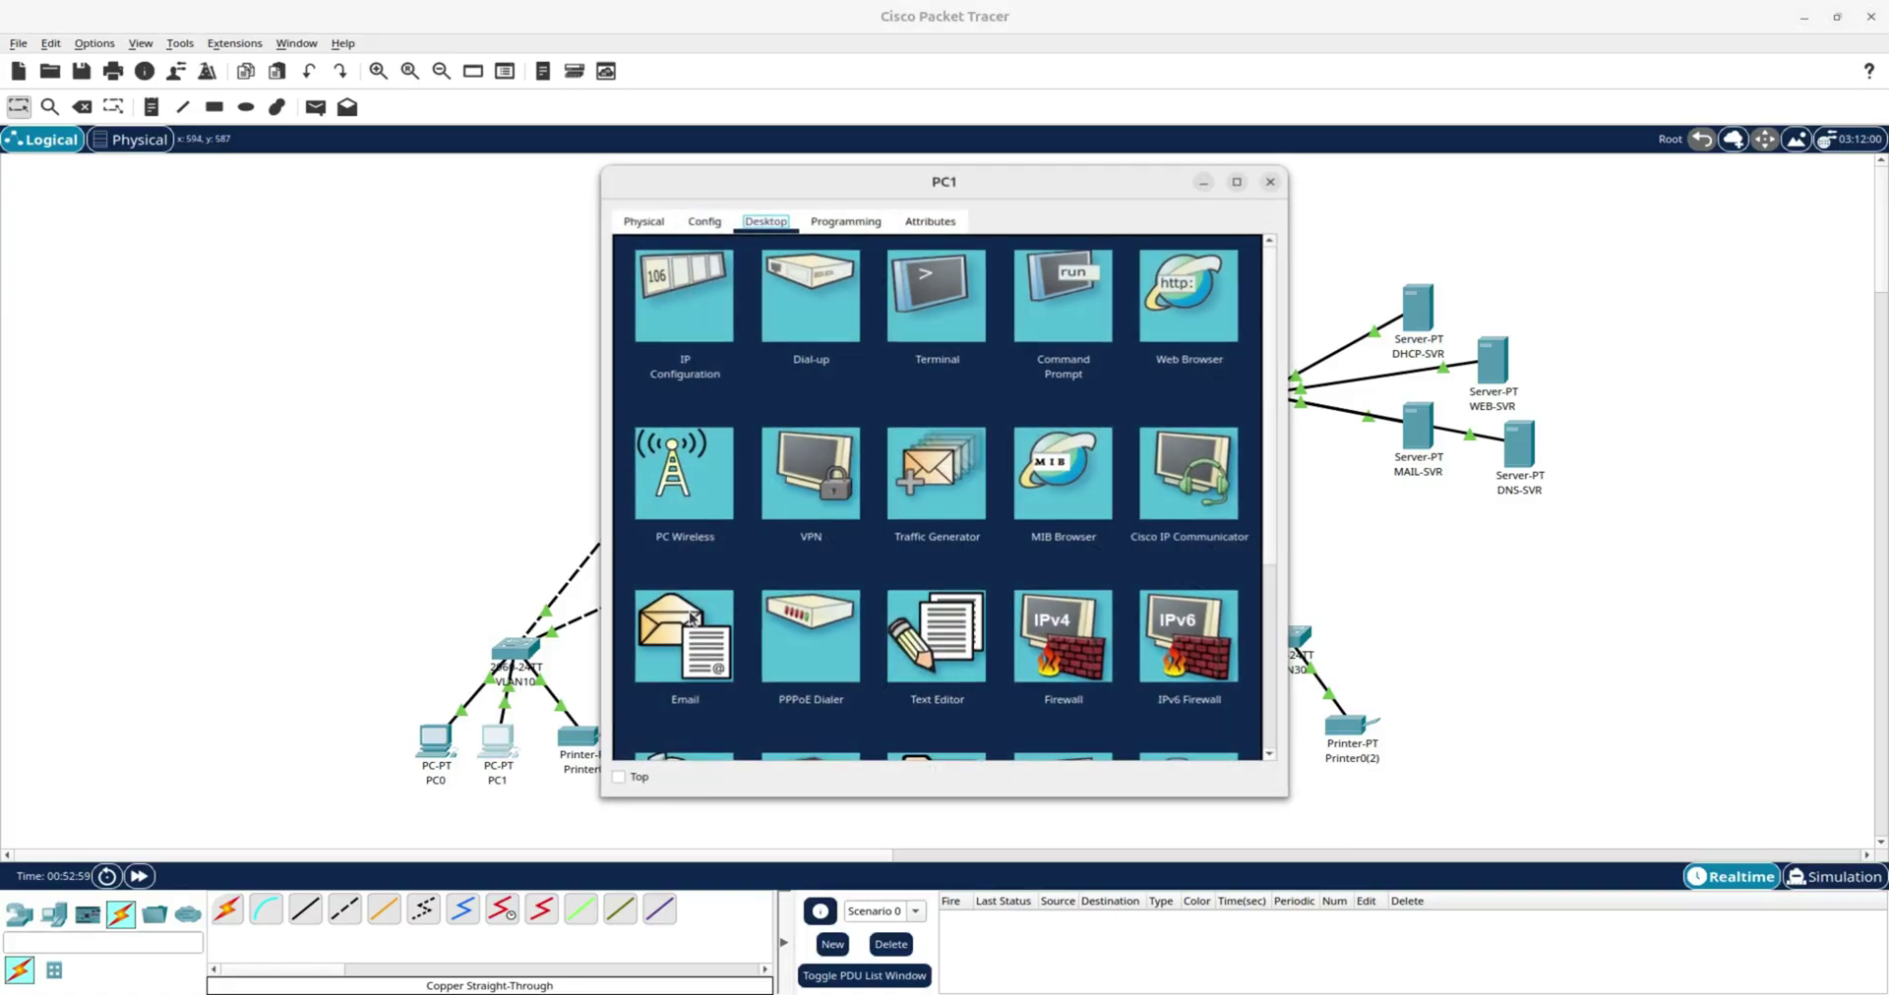
click(1040, 305)
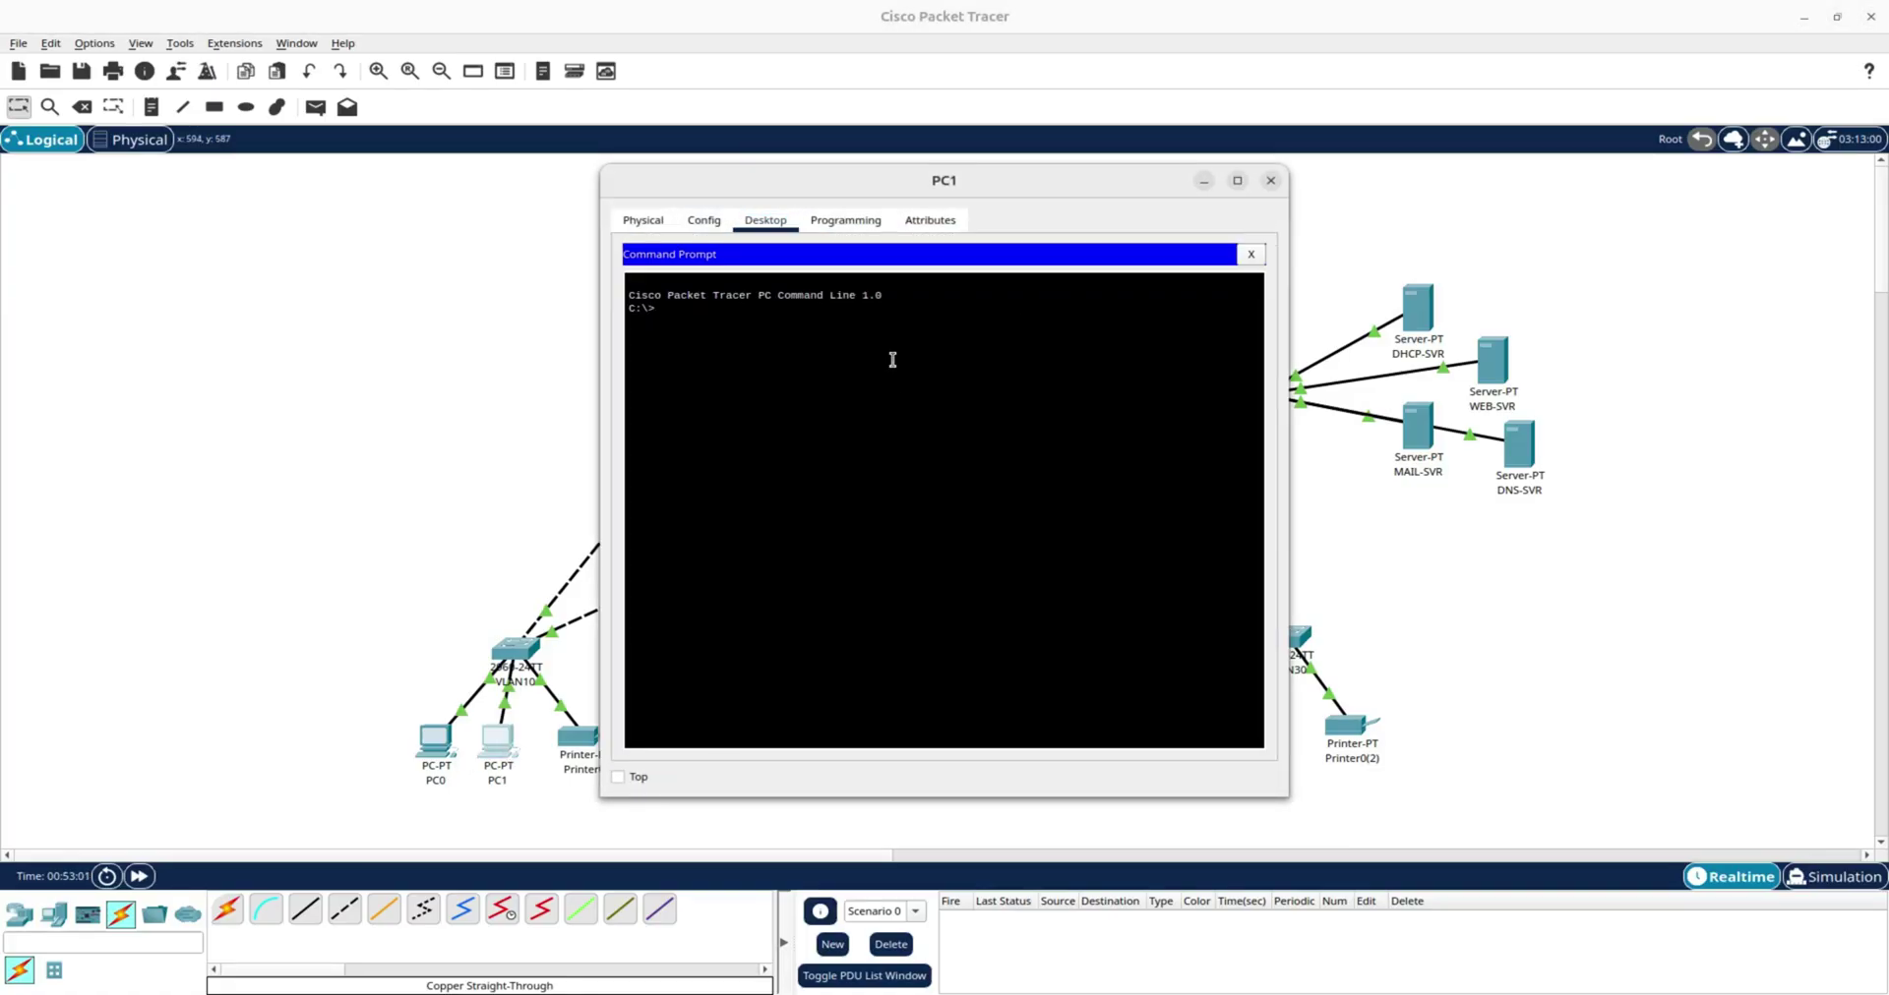
text(ping)
right_click(892, 359)
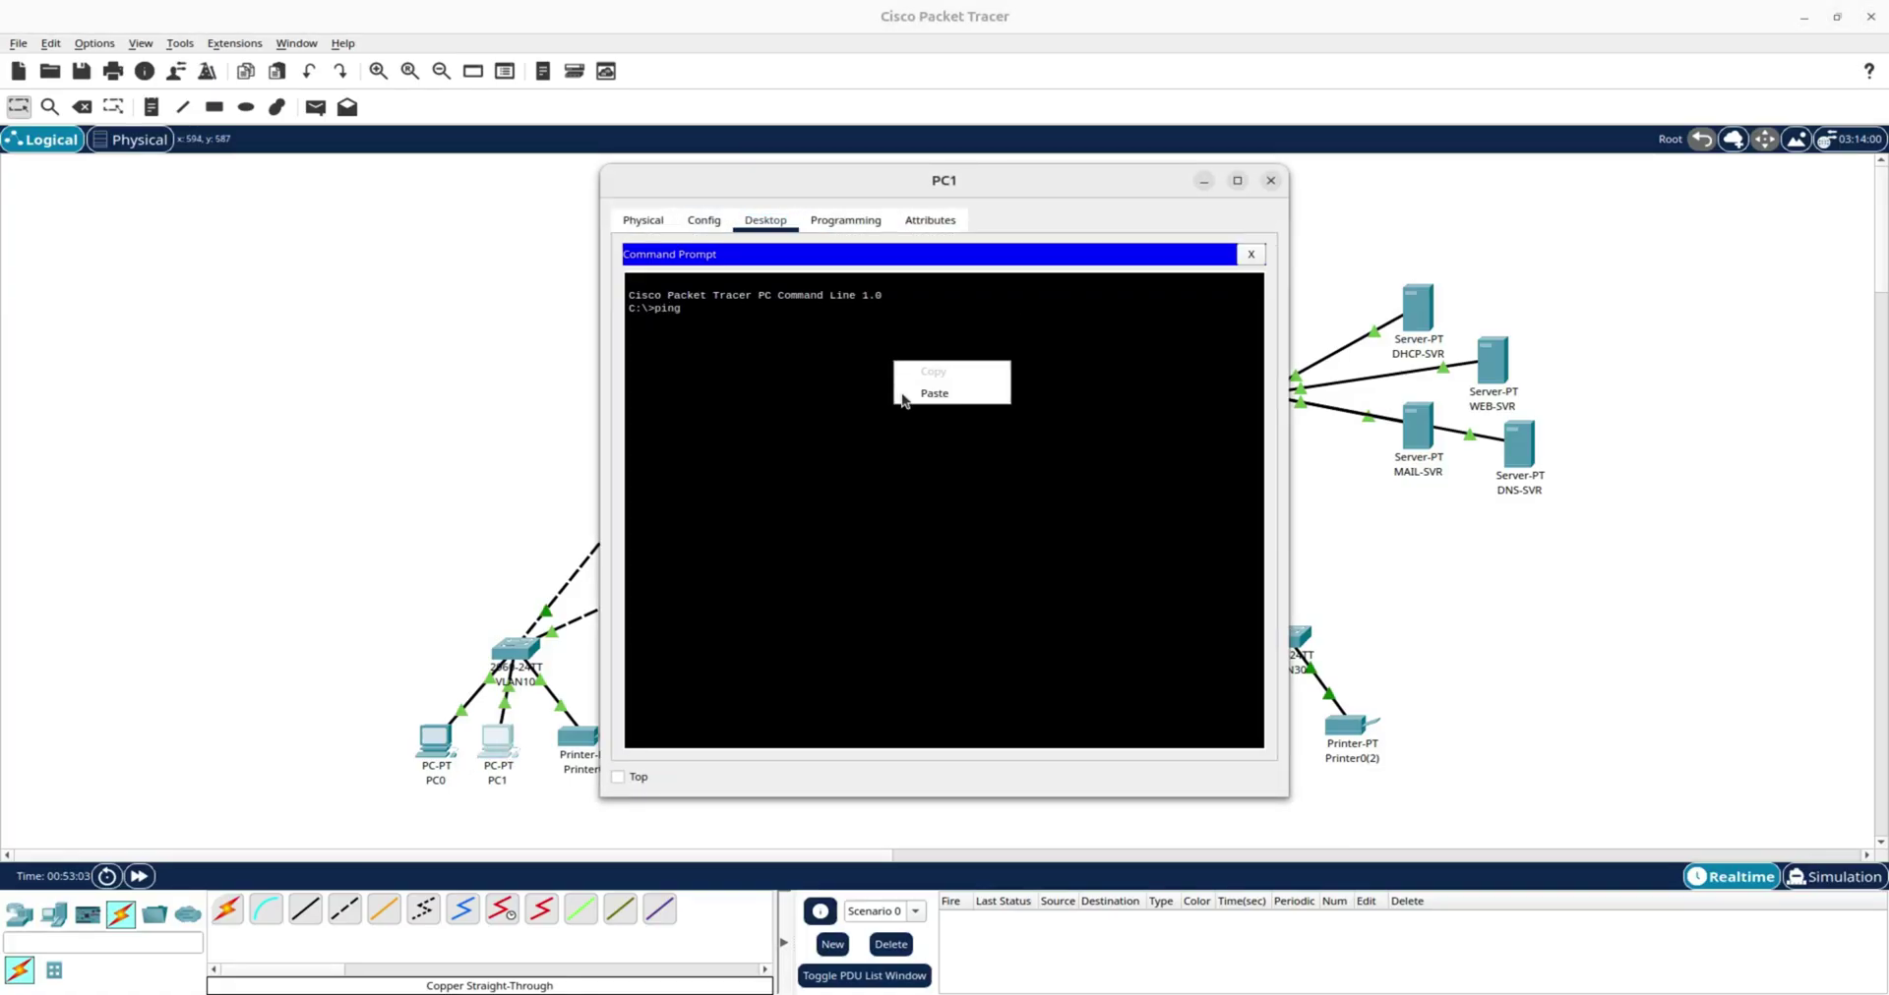
click(935, 392)
key(Return)
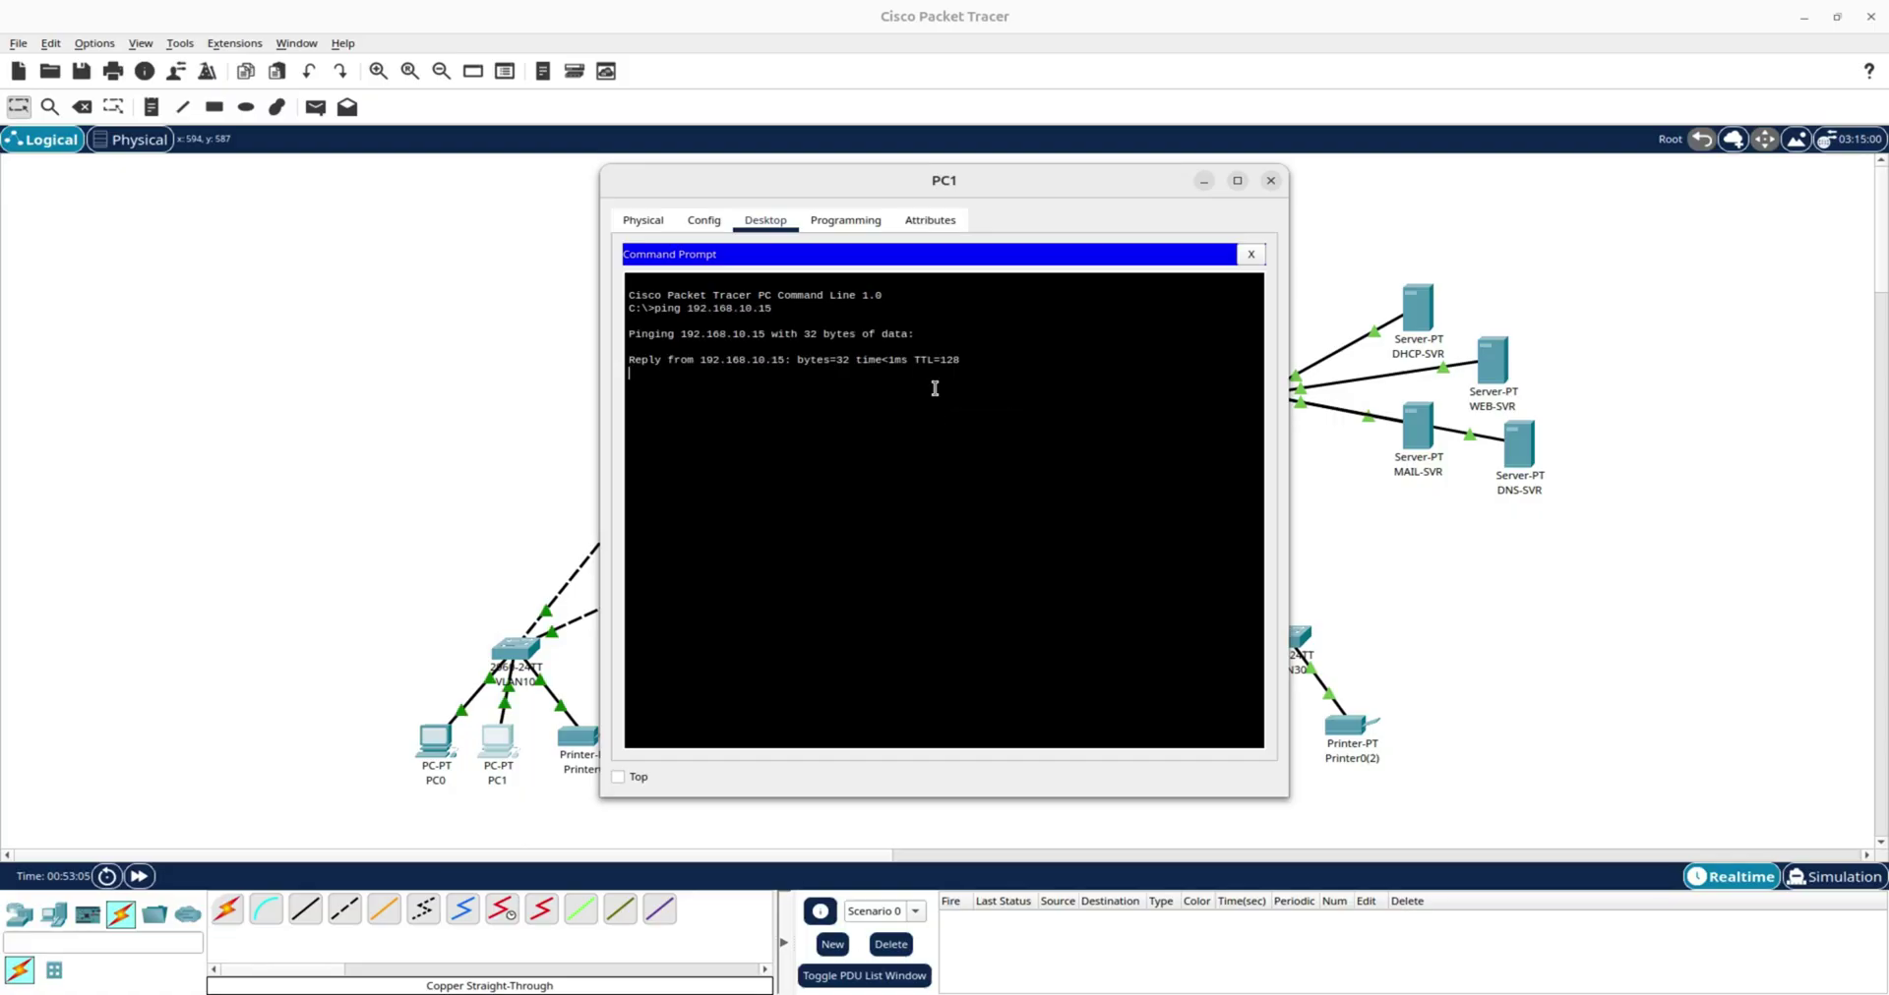
click(1260, 256)
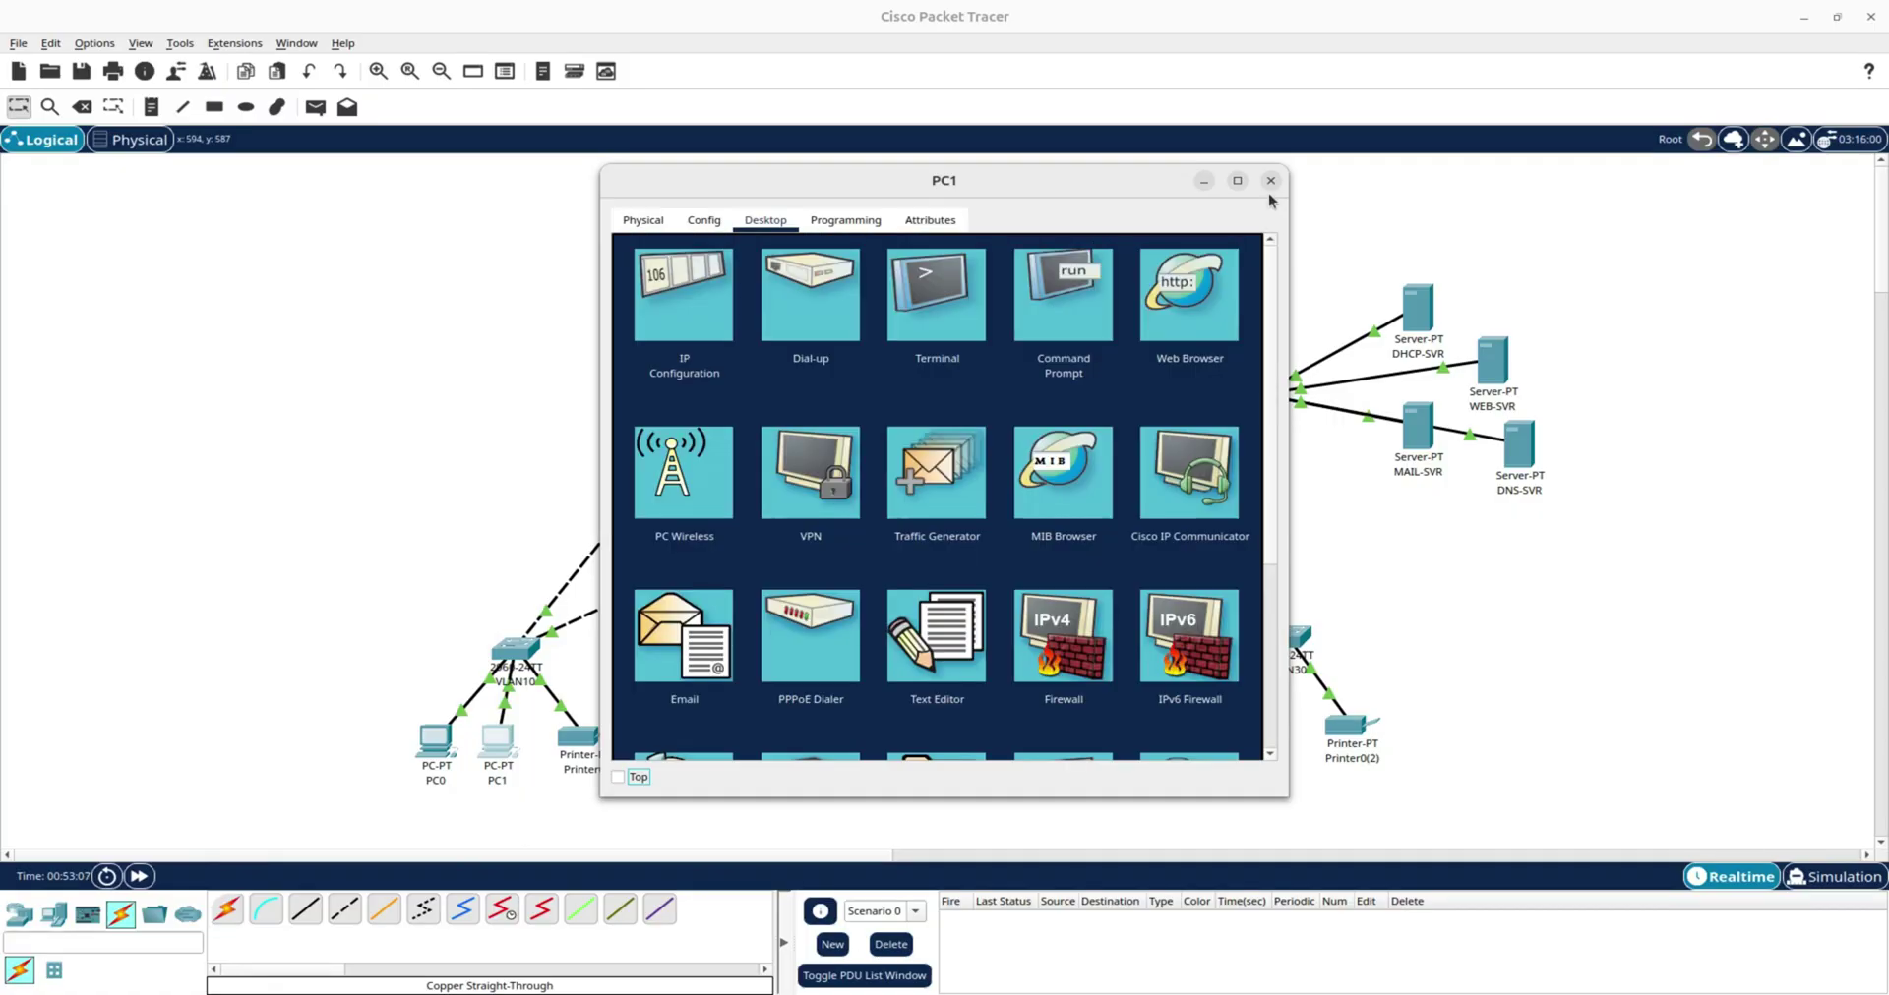
click(1270, 181)
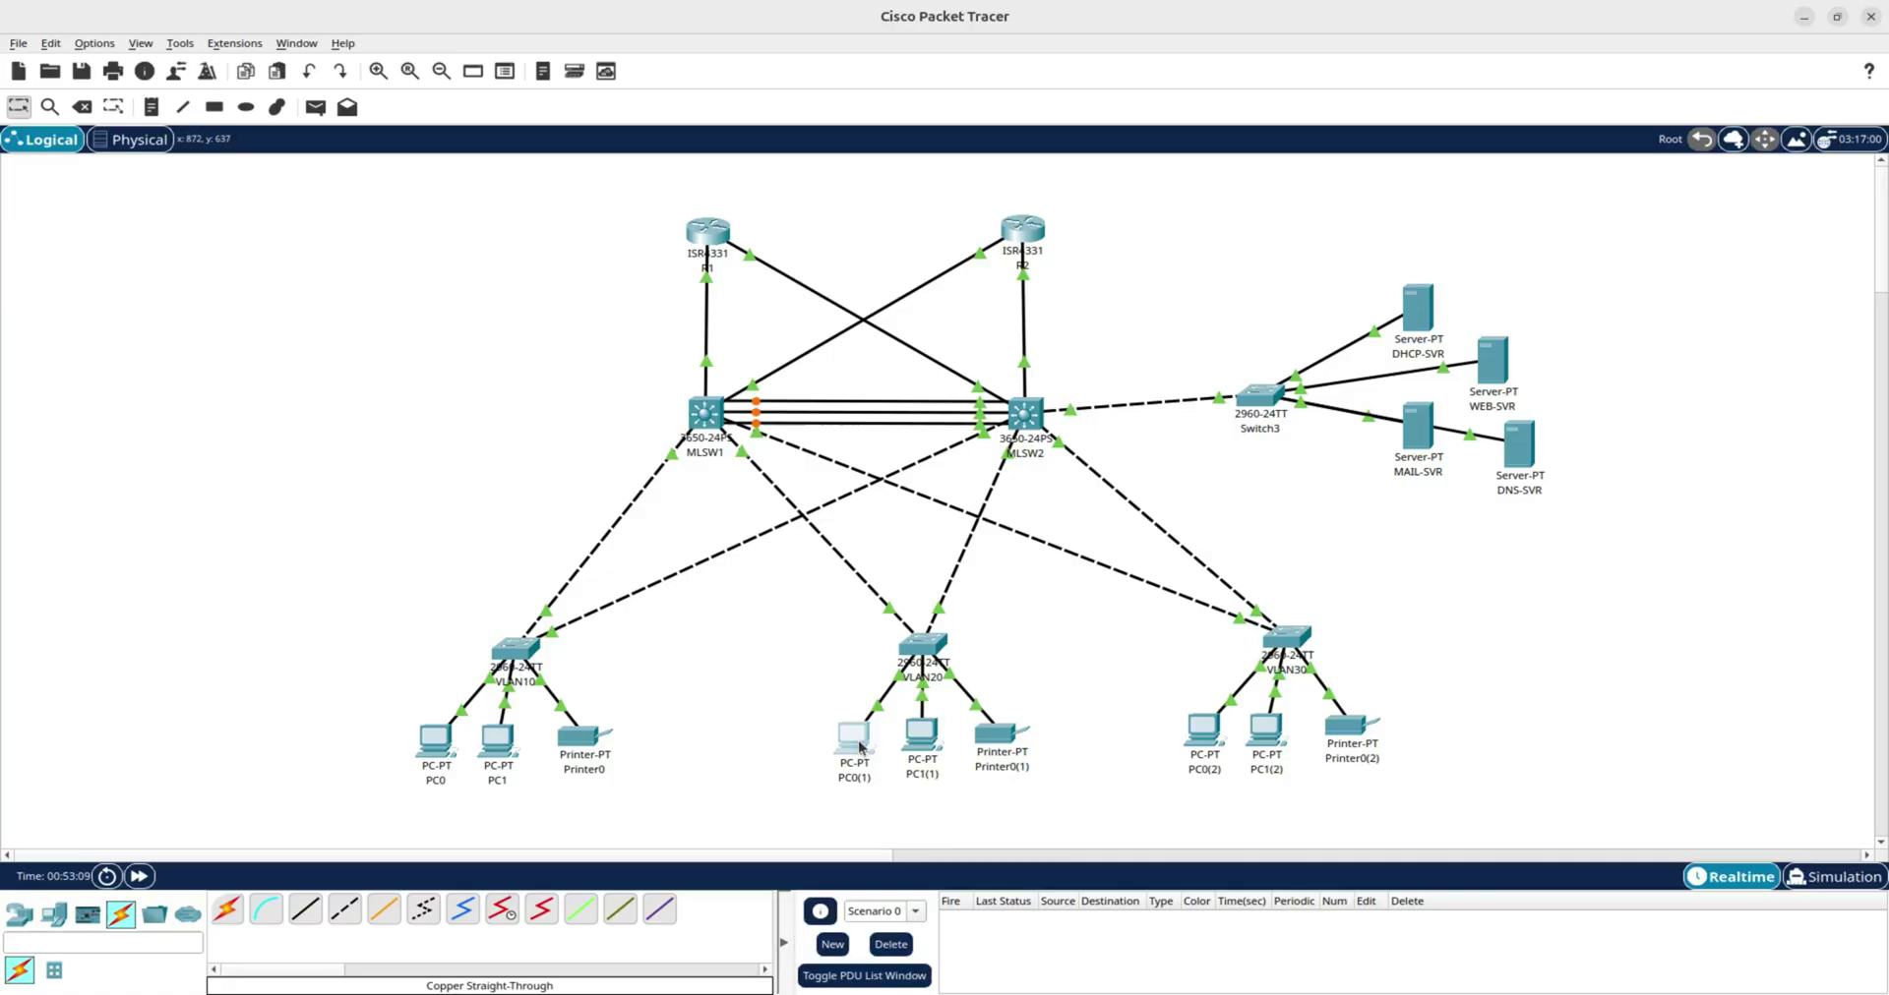
Ping 192.168.10.15 twice from the command prompt of PC0(1) in VLAN 20.
click(862, 749)
click(930, 305)
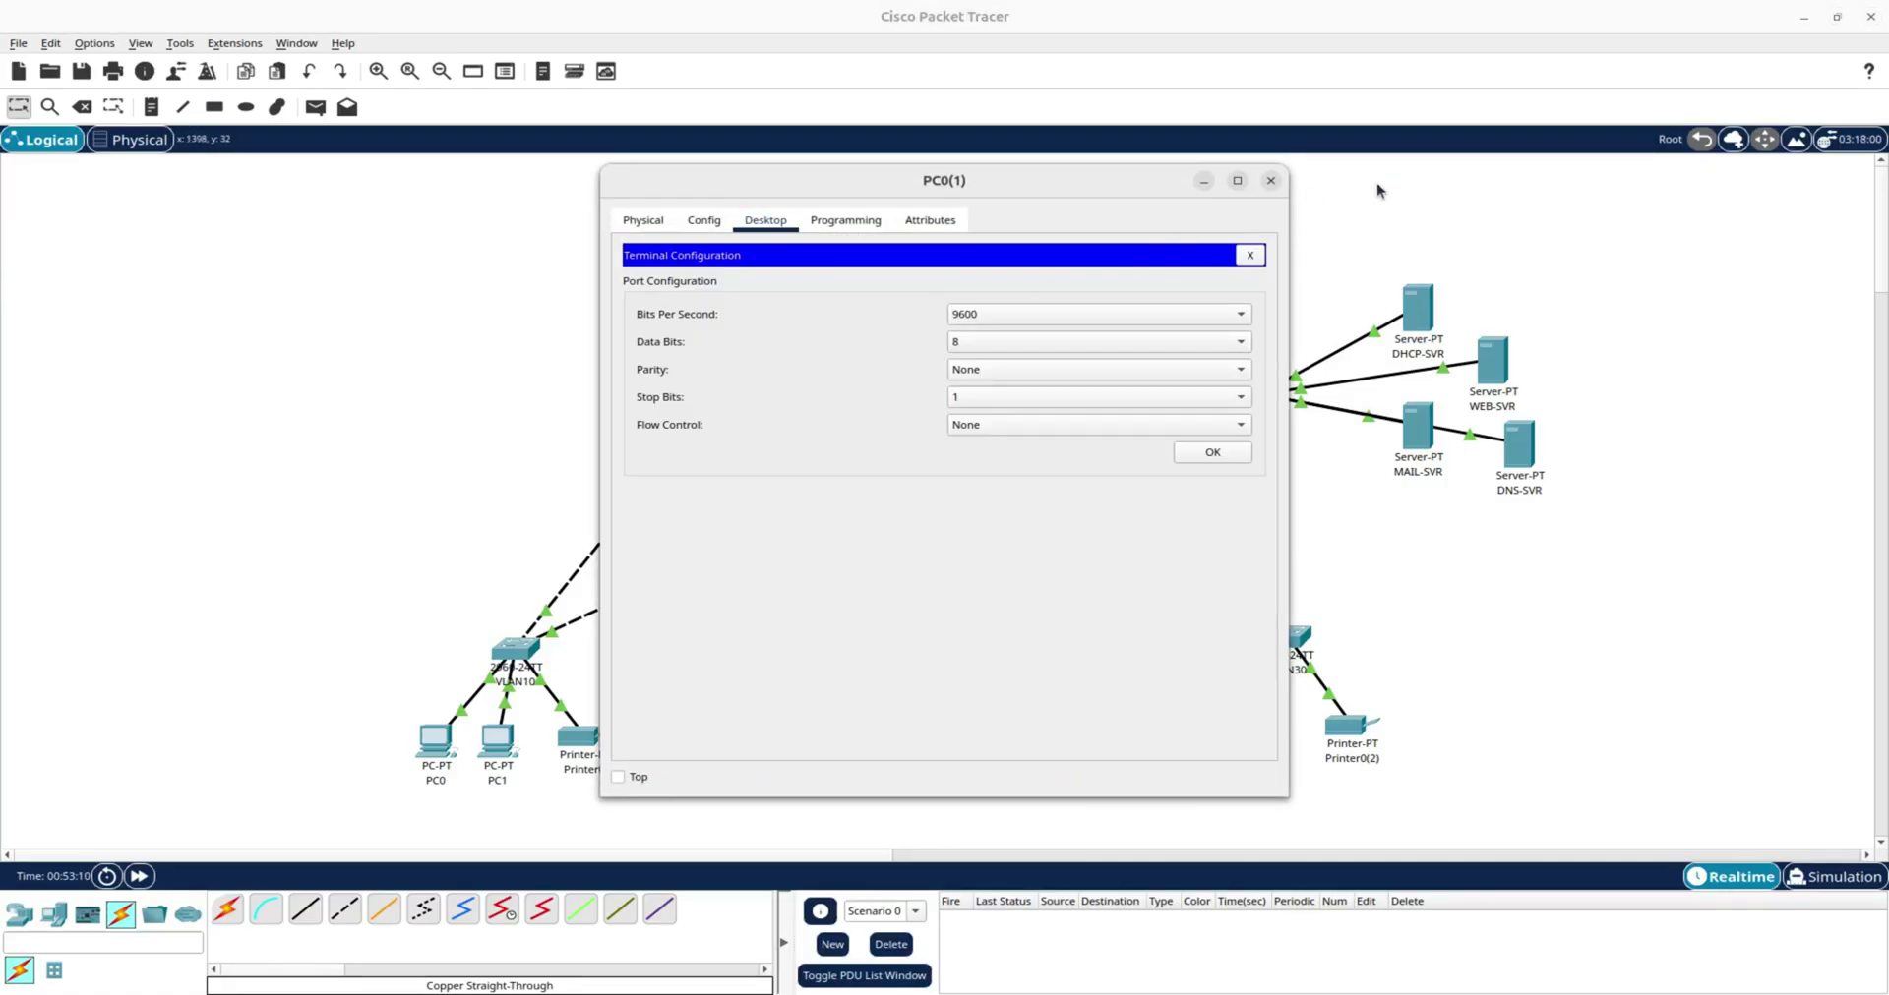
click(1250, 254)
click(1044, 312)
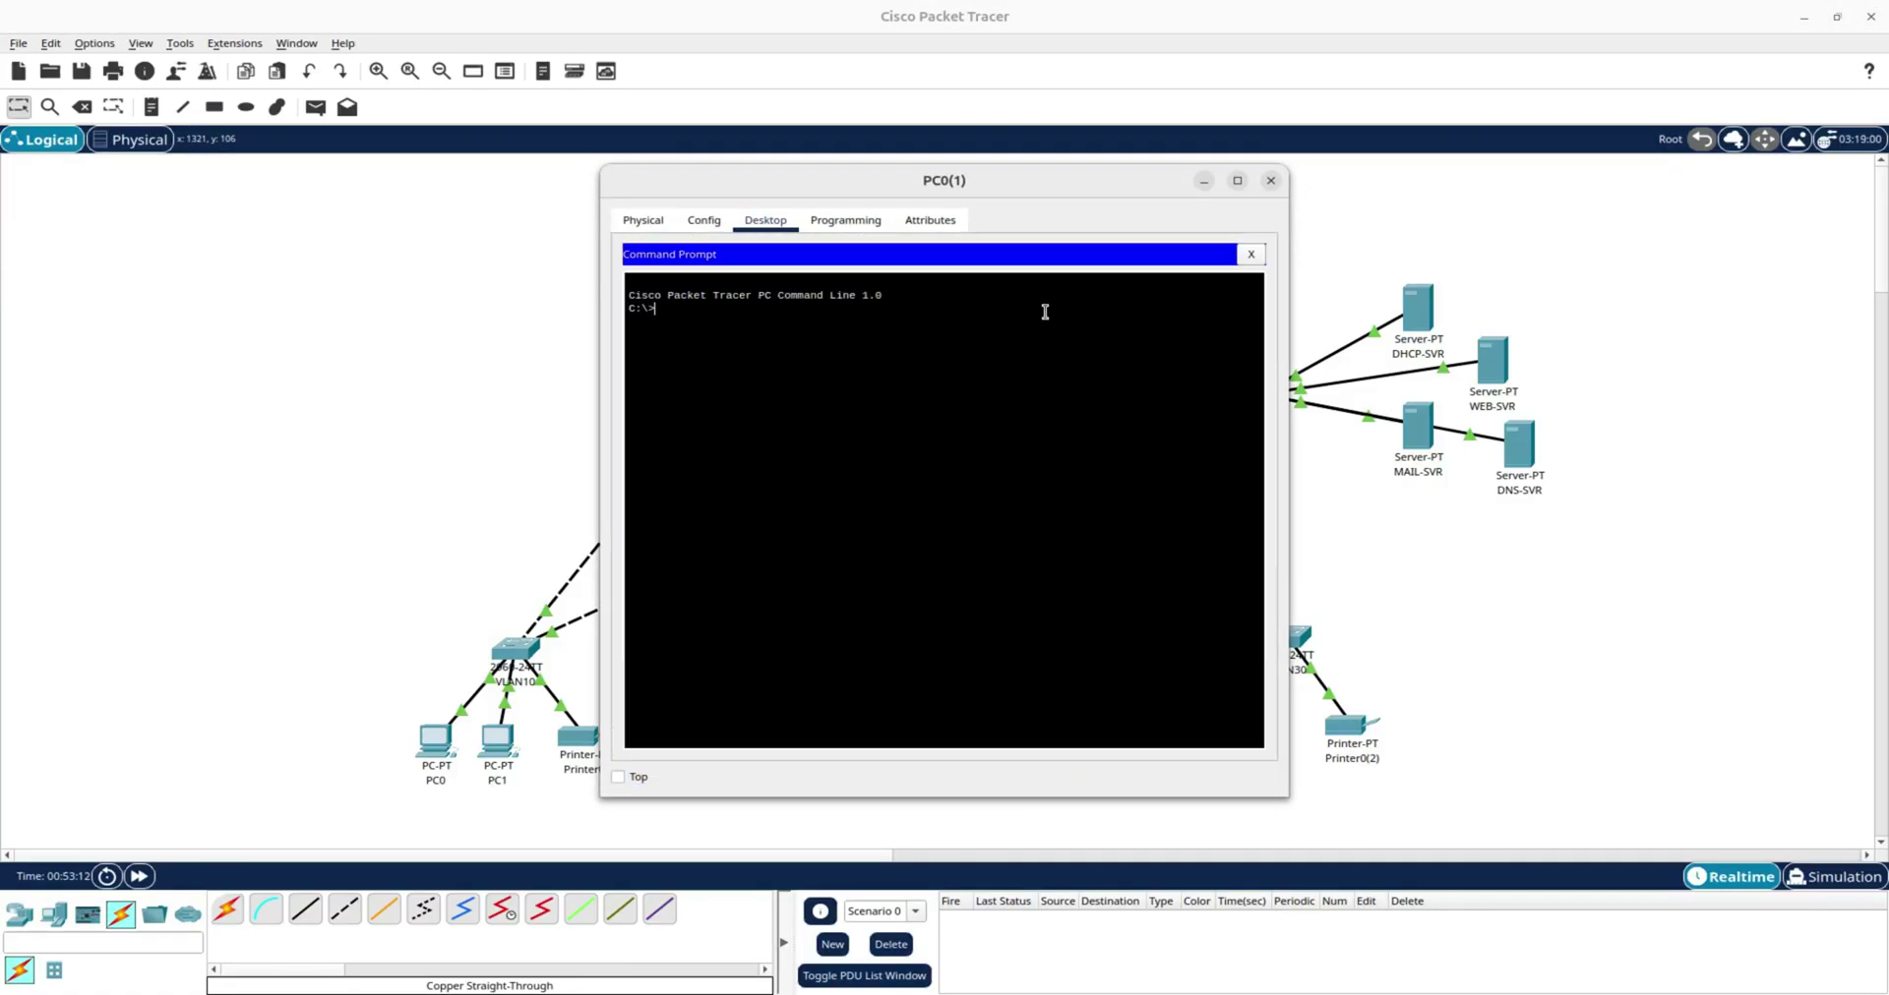
text(ping)
right_click(781, 327)
click(798, 359)
key(Return)
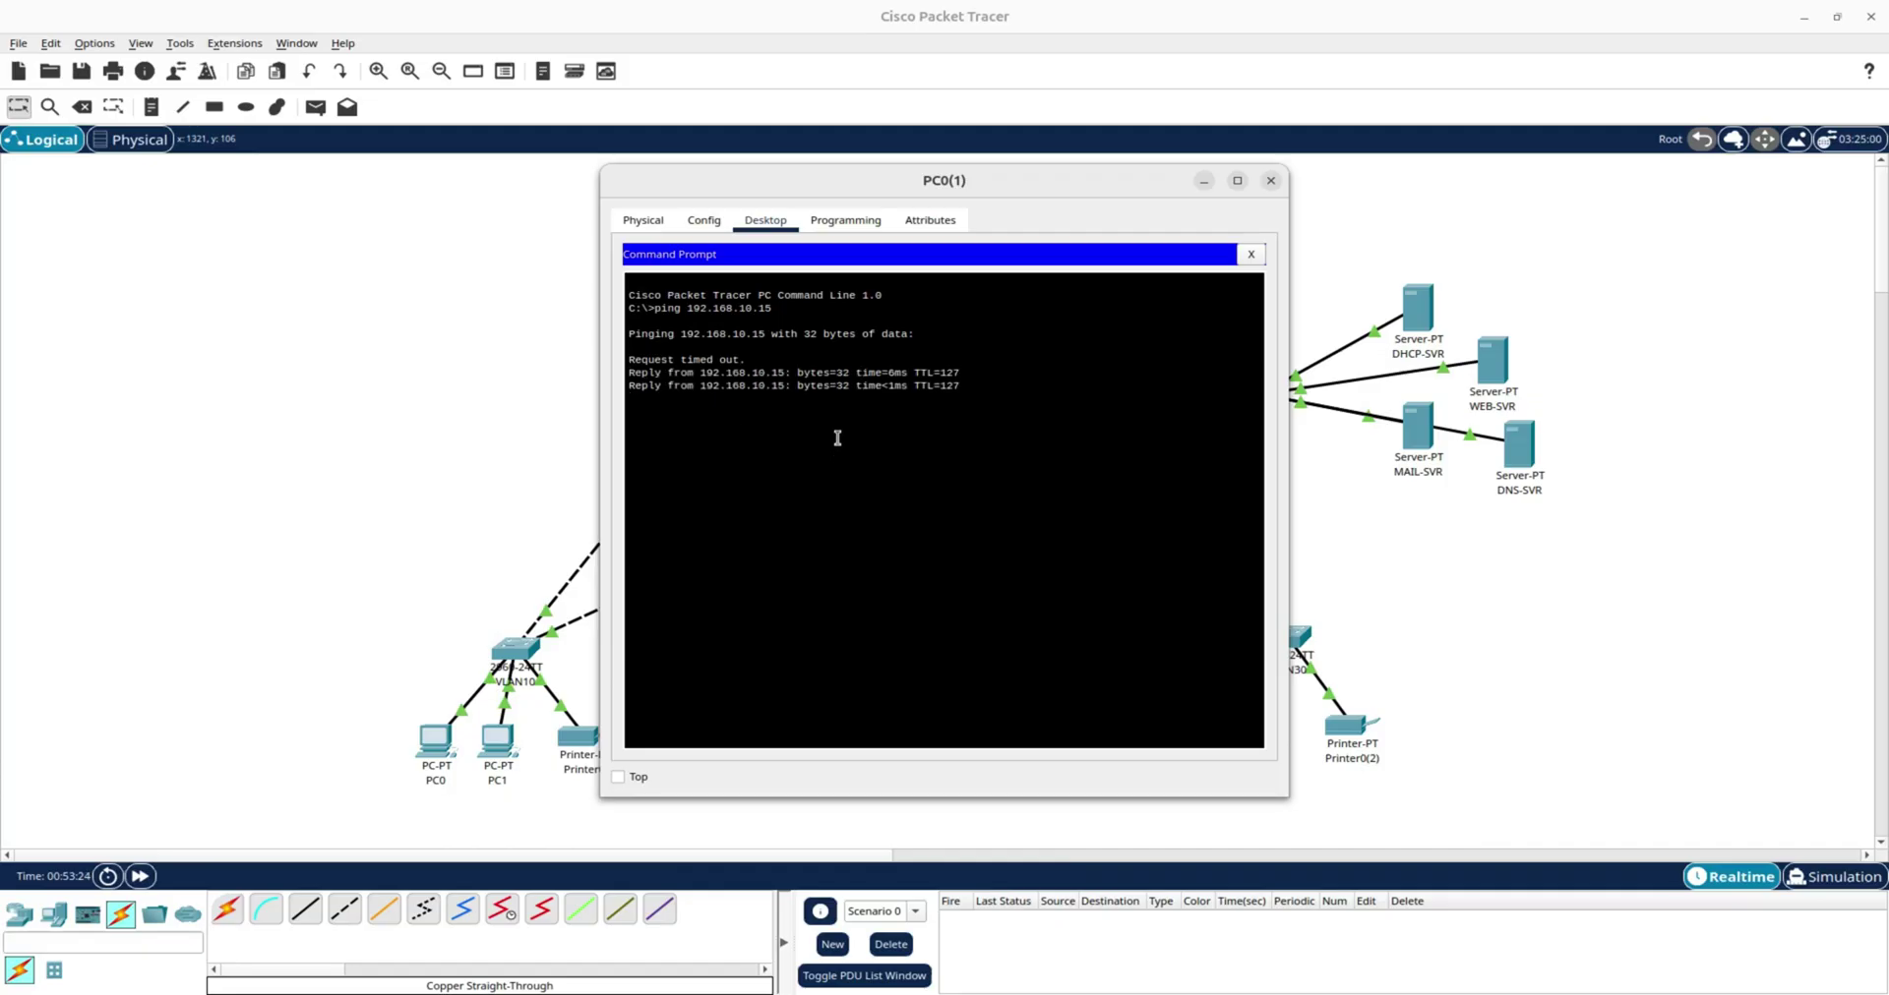
key(Up)
key(Return)
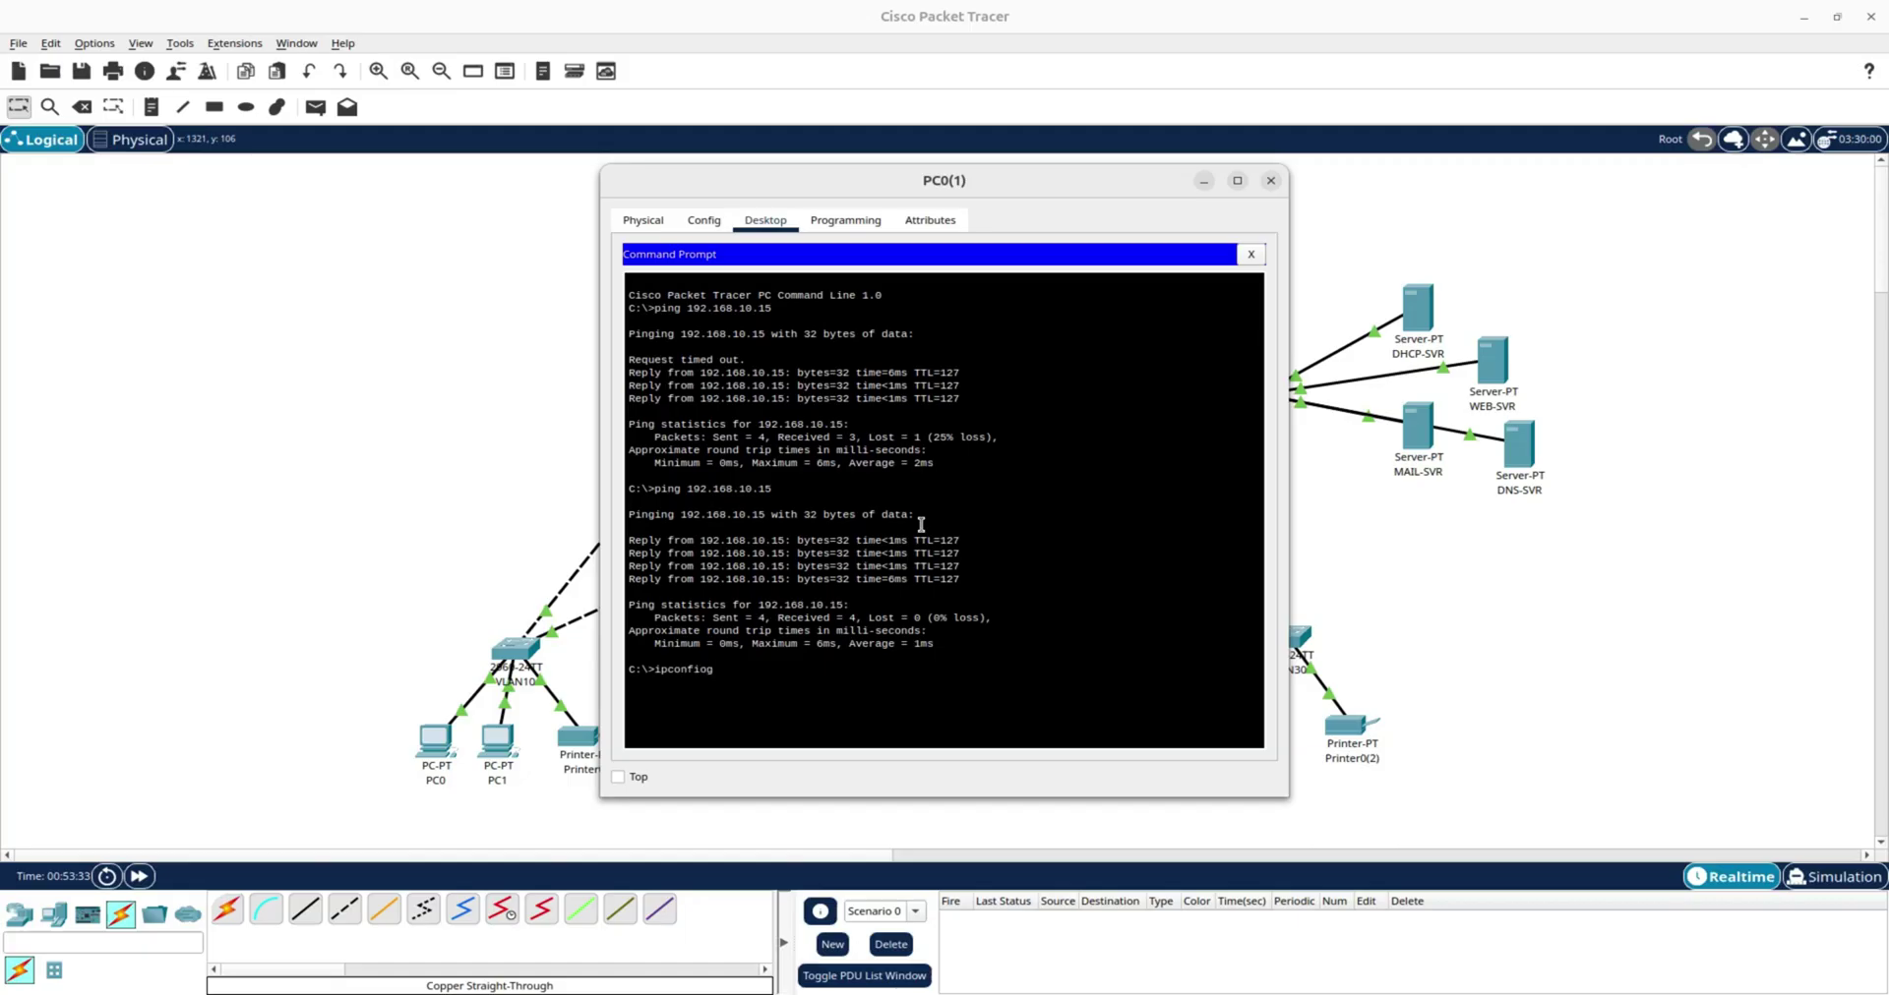
Run ipconfig in PC0(1)'s command prompt and copy its IPv4 address.
key(Return)
key(Return)
text(ipconfig)
key(Return)
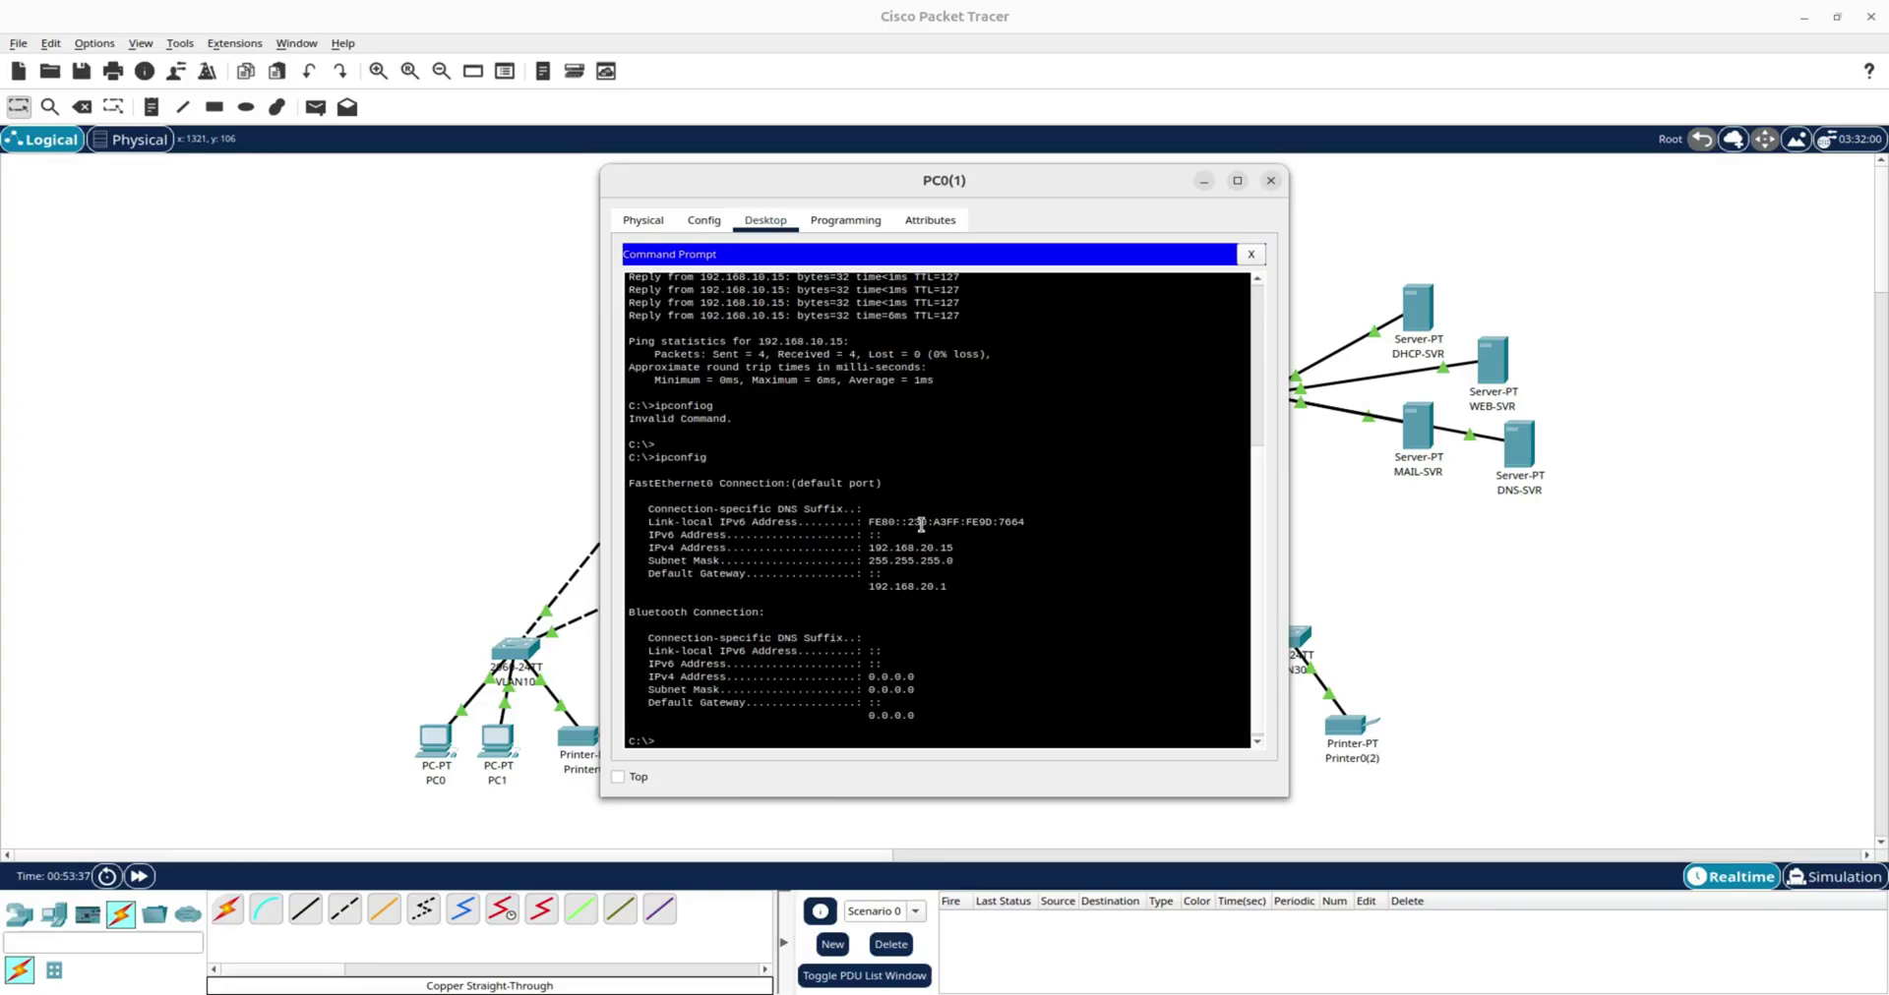
drag(868, 545, 956, 549)
right_click(962, 553)
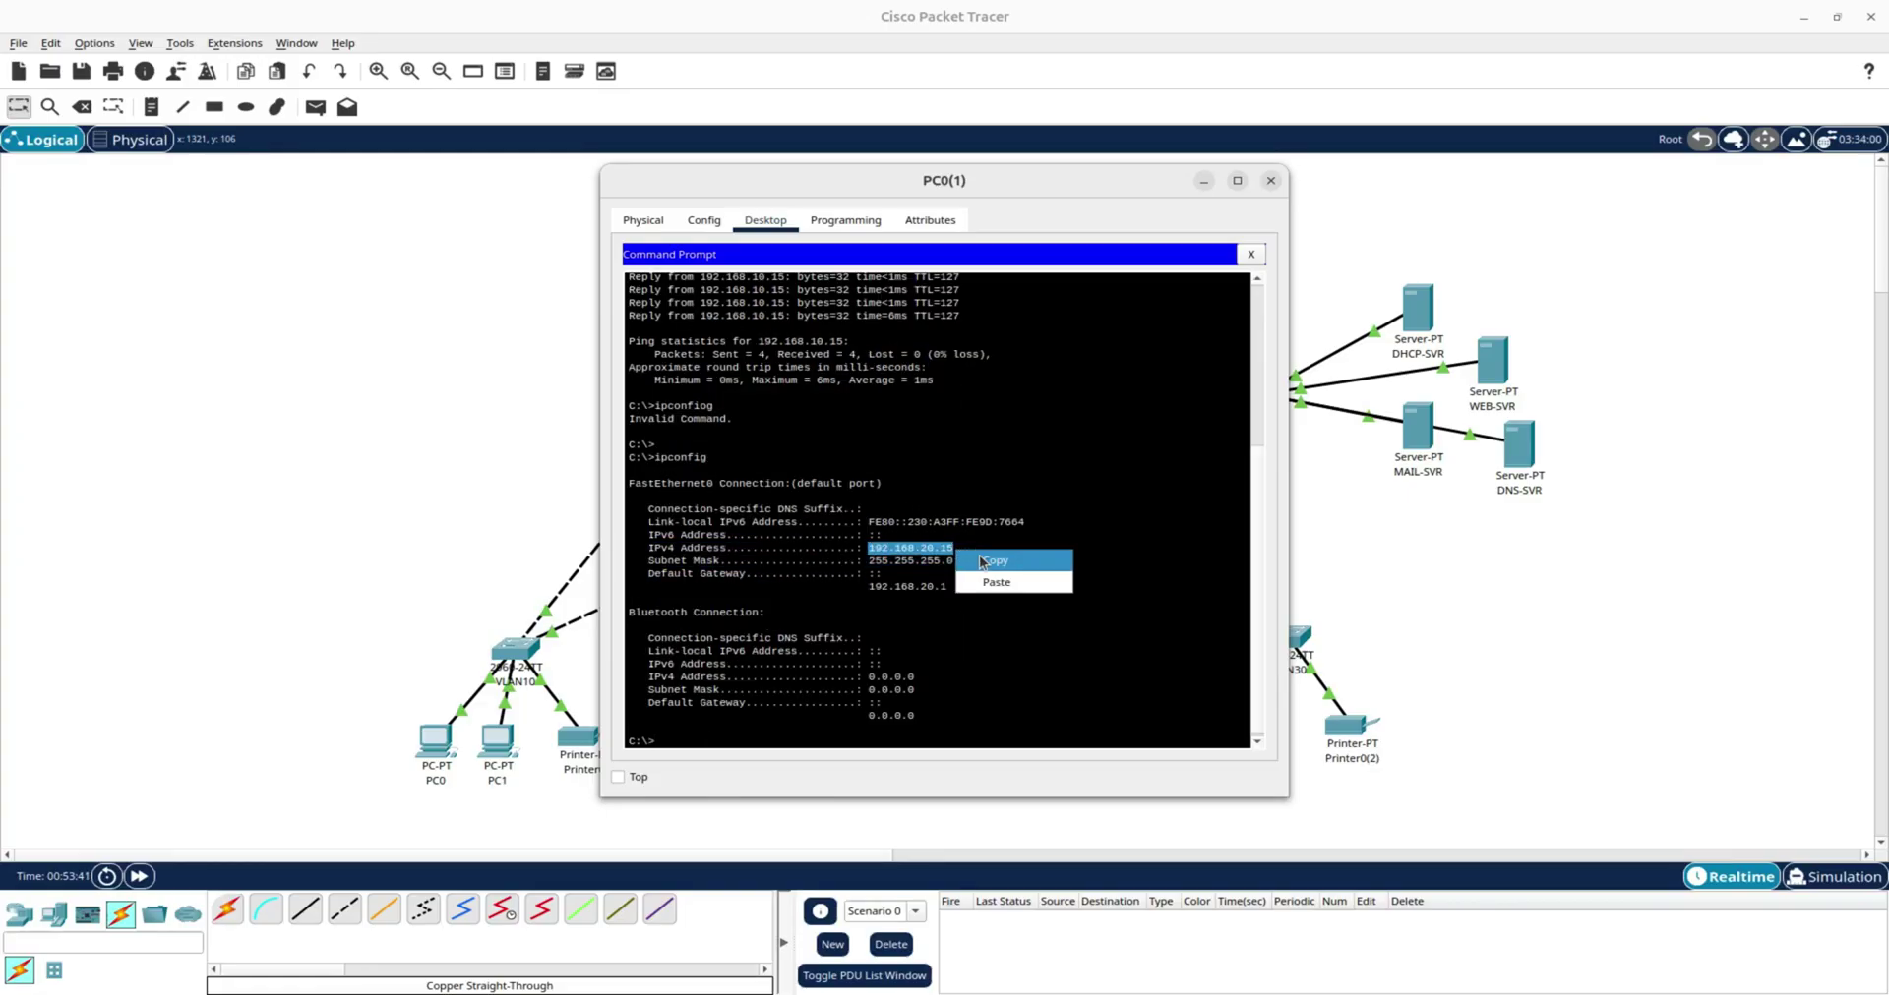
click(980, 560)
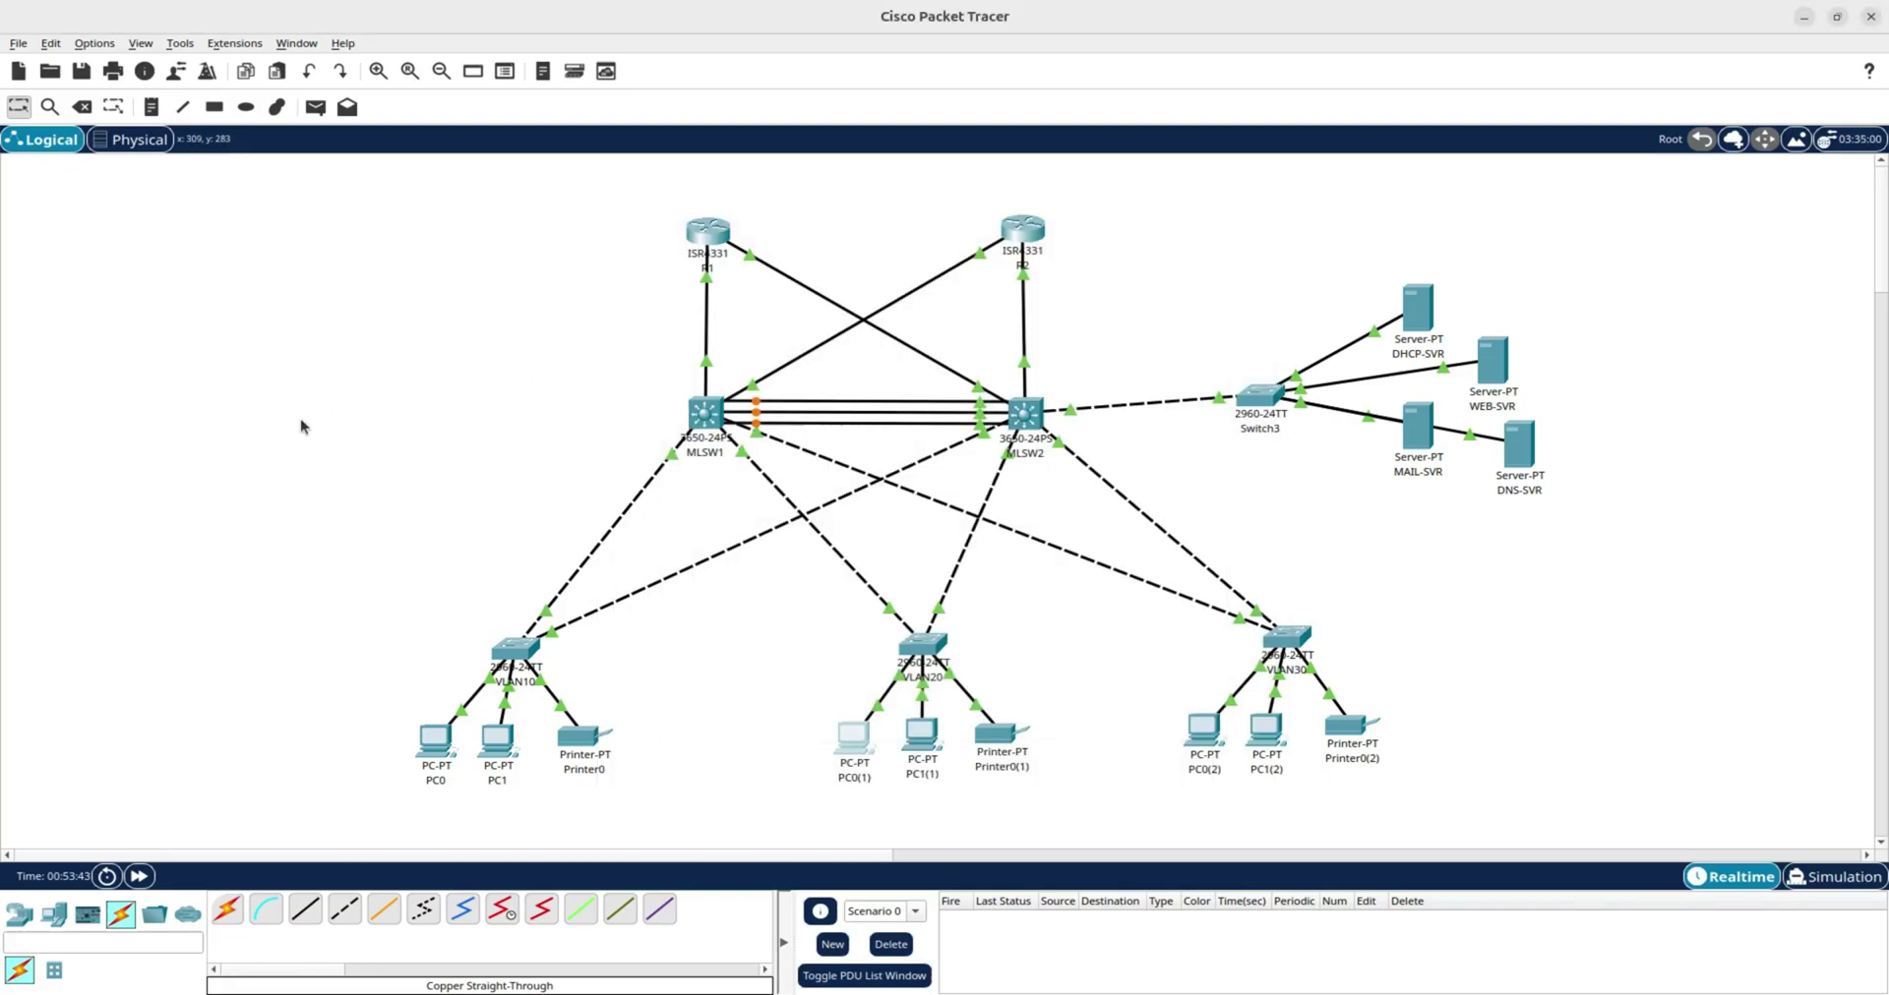
Ping PC0(1) at 192.168.20.15 from PC0's command prompt, then close PC0.
click(430, 750)
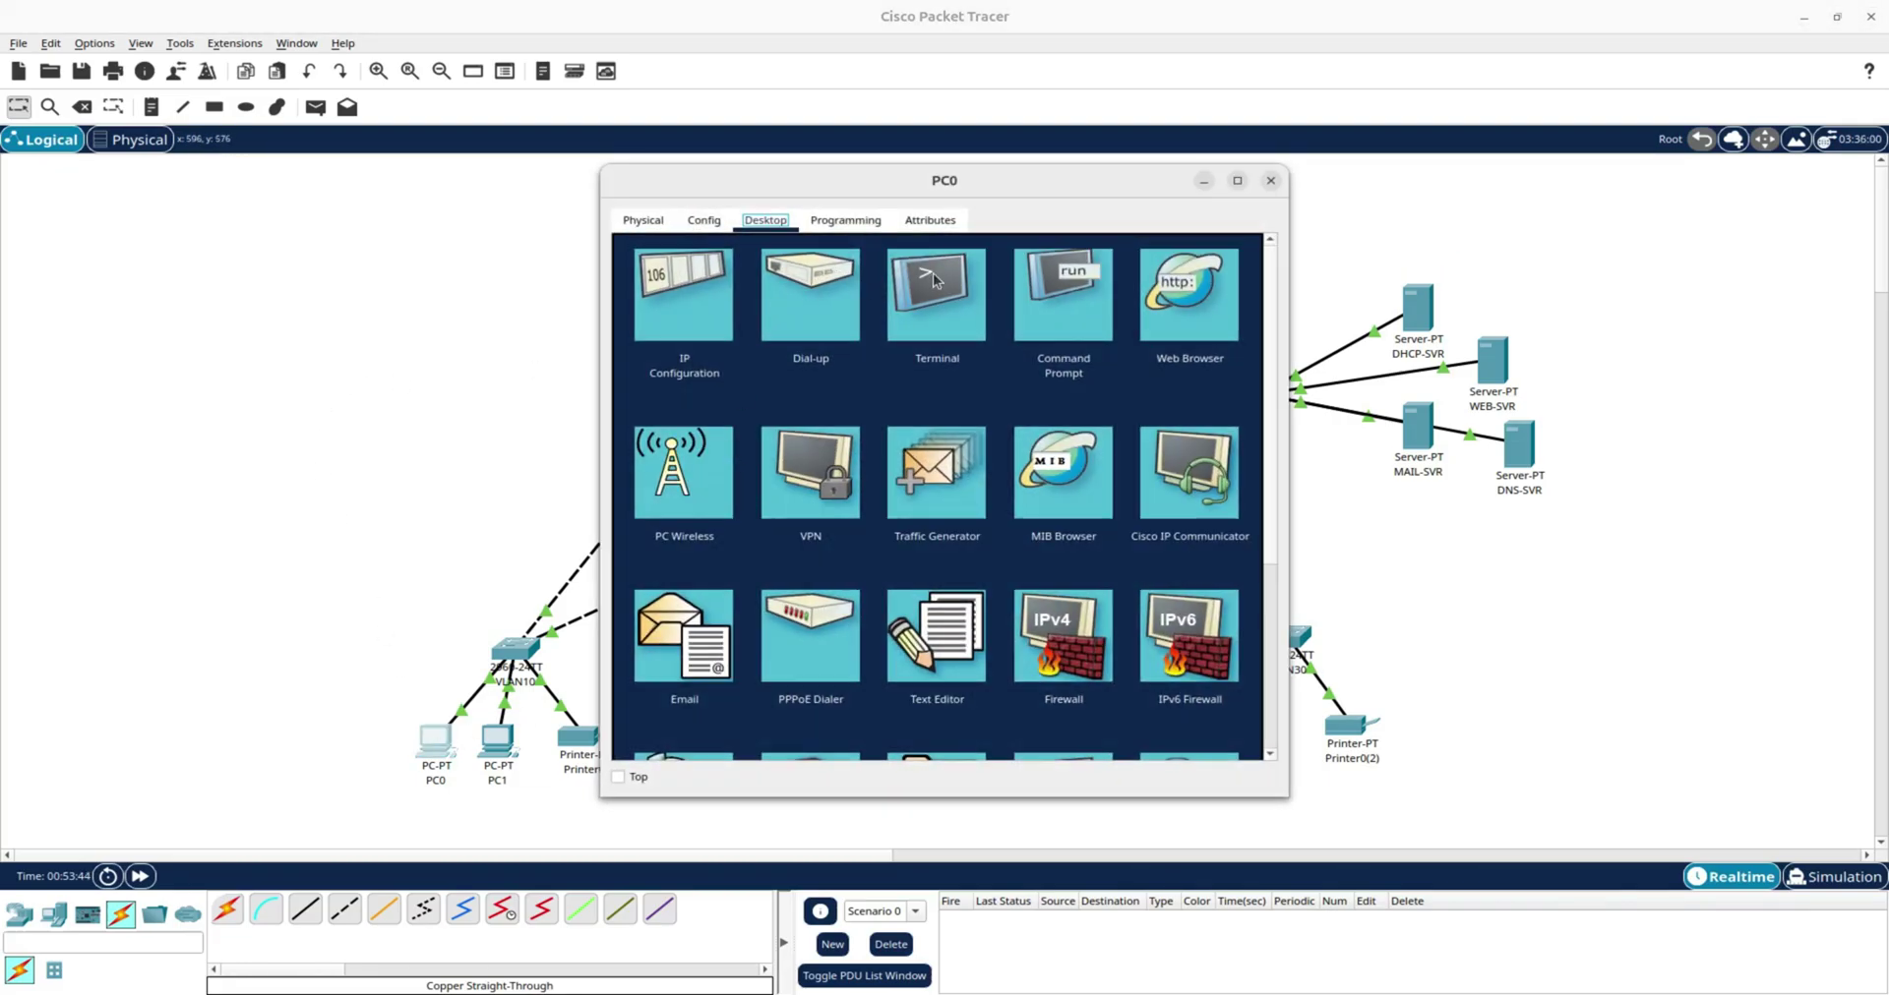
click(1078, 329)
text(pingb)
key(BackSpace)
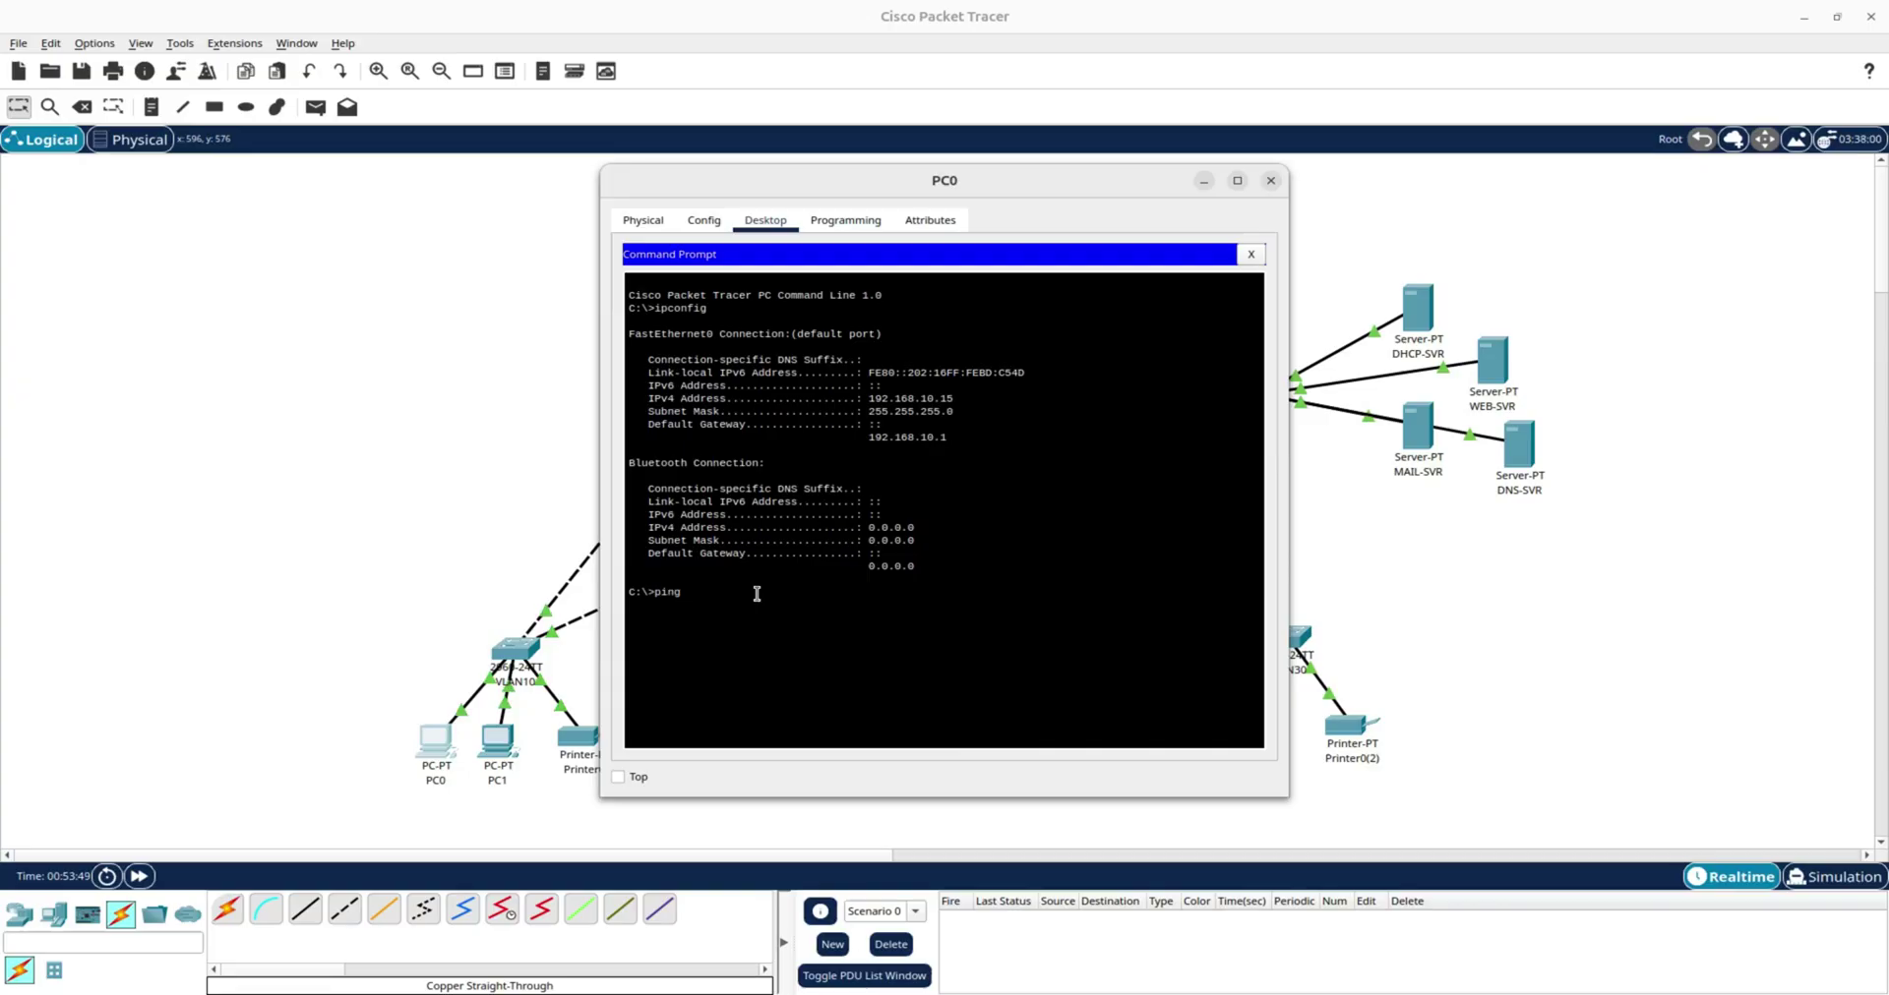
right_click(744, 588)
click(784, 622)
key(Return)
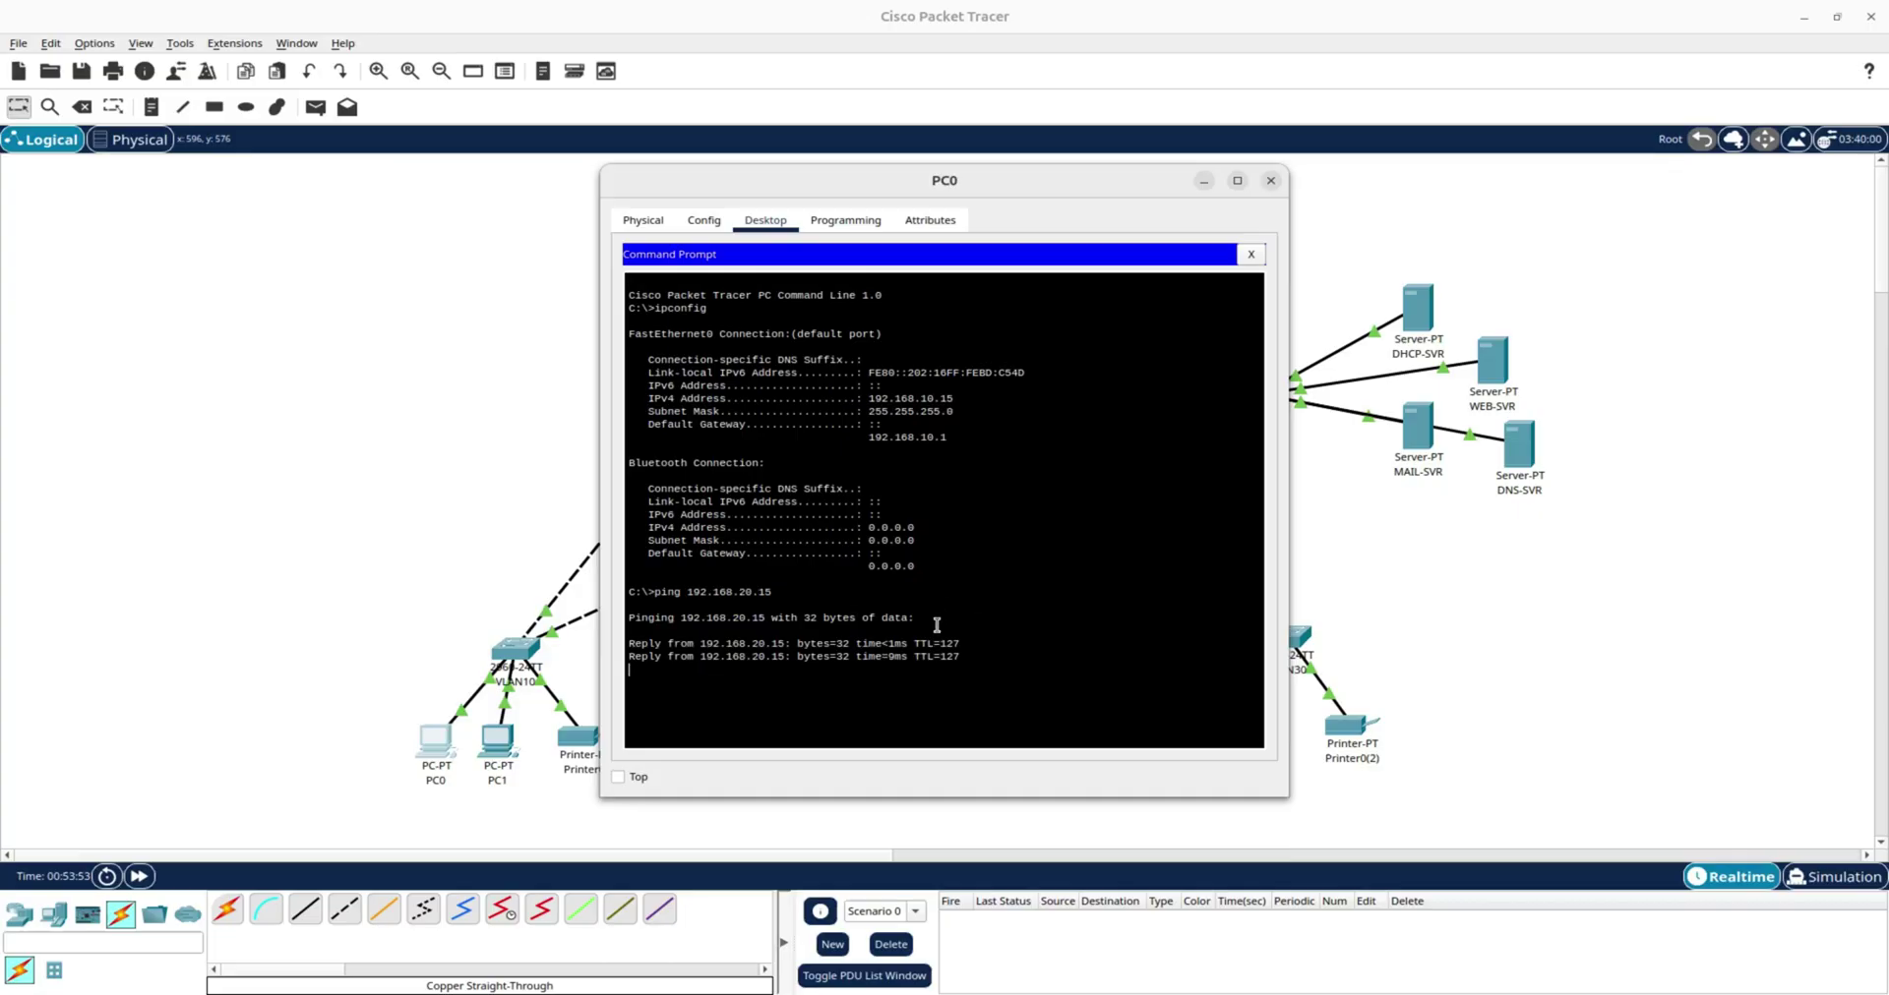
click(1270, 180)
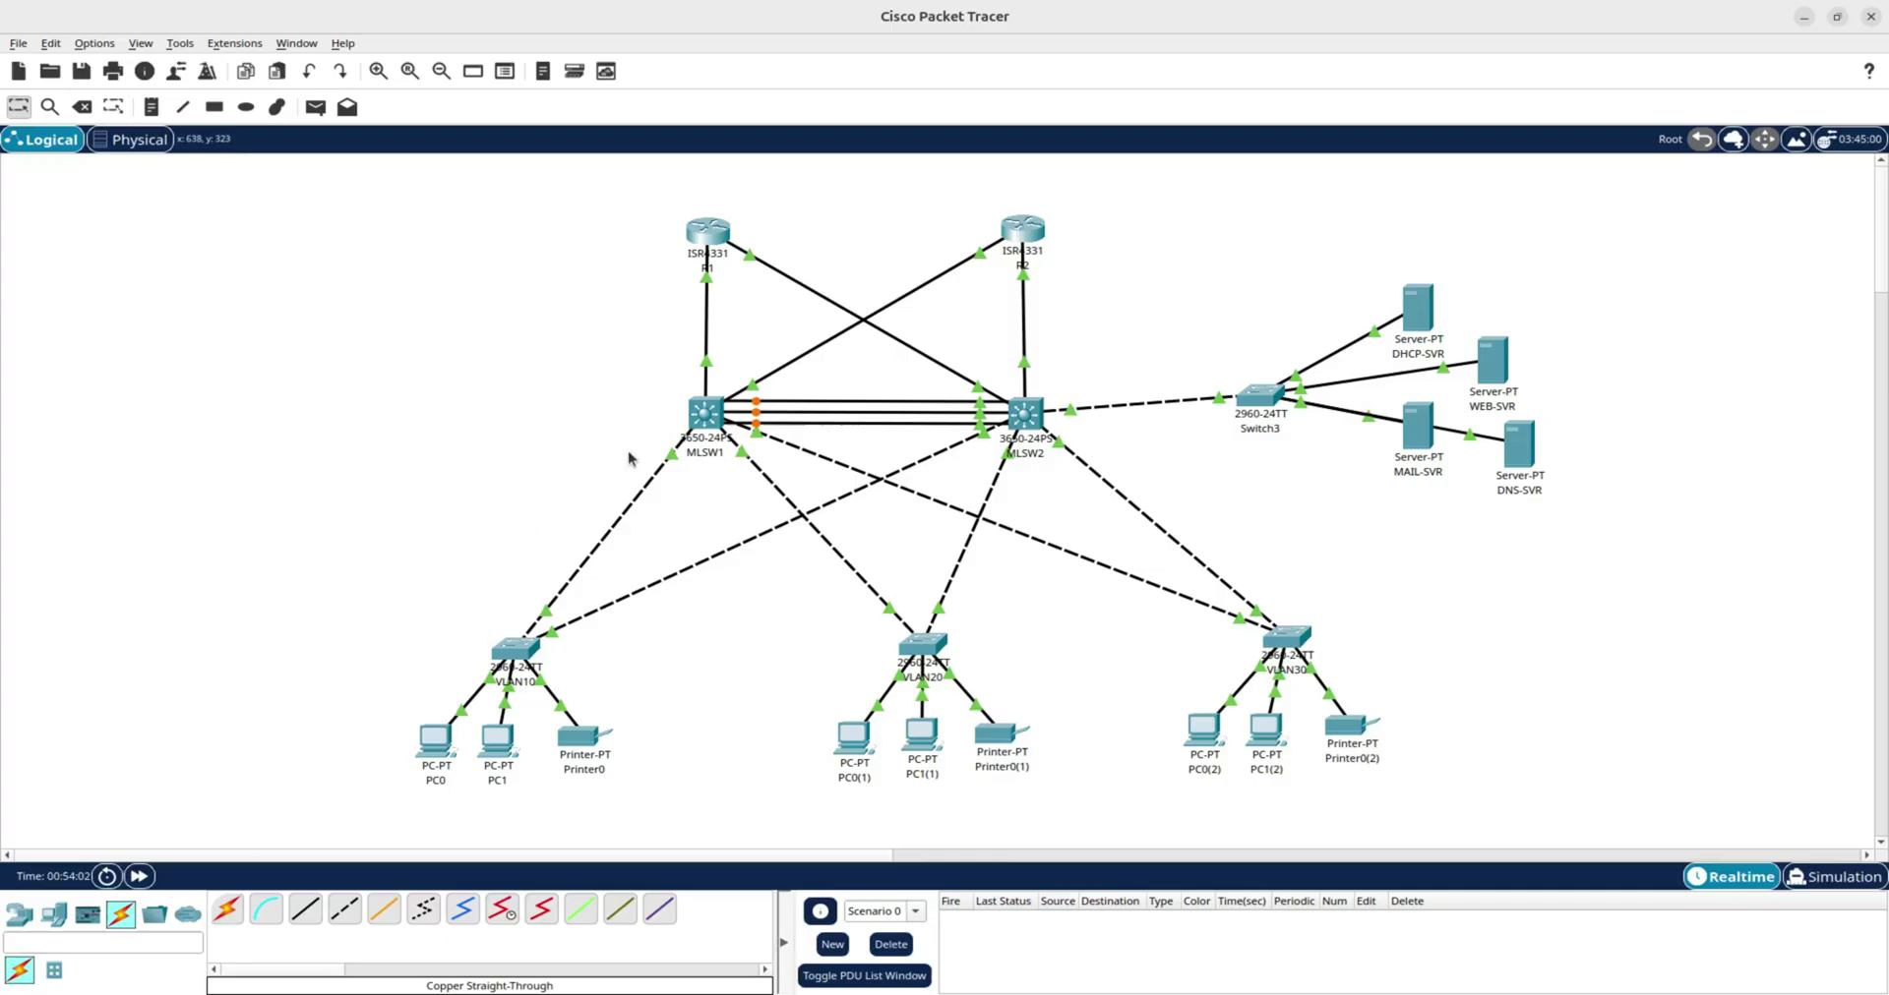
Rename the VLAN 10 computers PC0 and PC1 as Admin PC1 and Admin PC2.
click(435, 777)
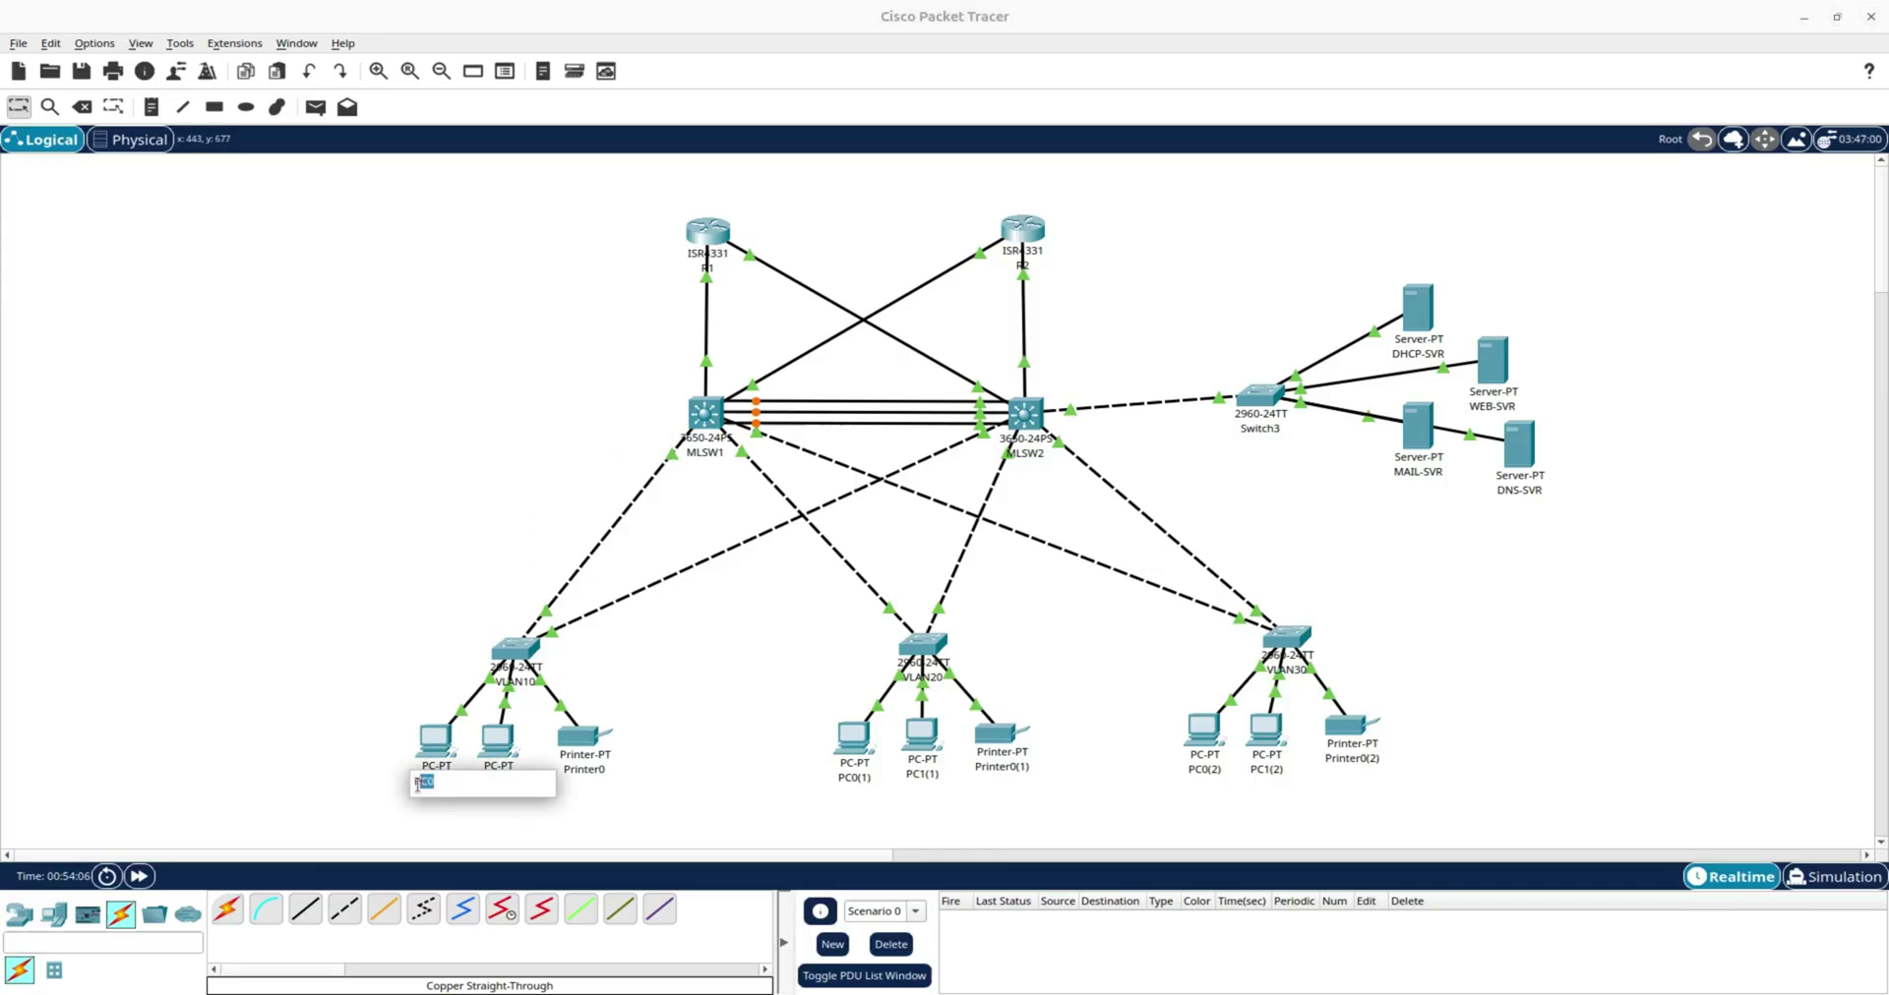
key(BackSpace)
text(Admin PC1)
click(763, 831)
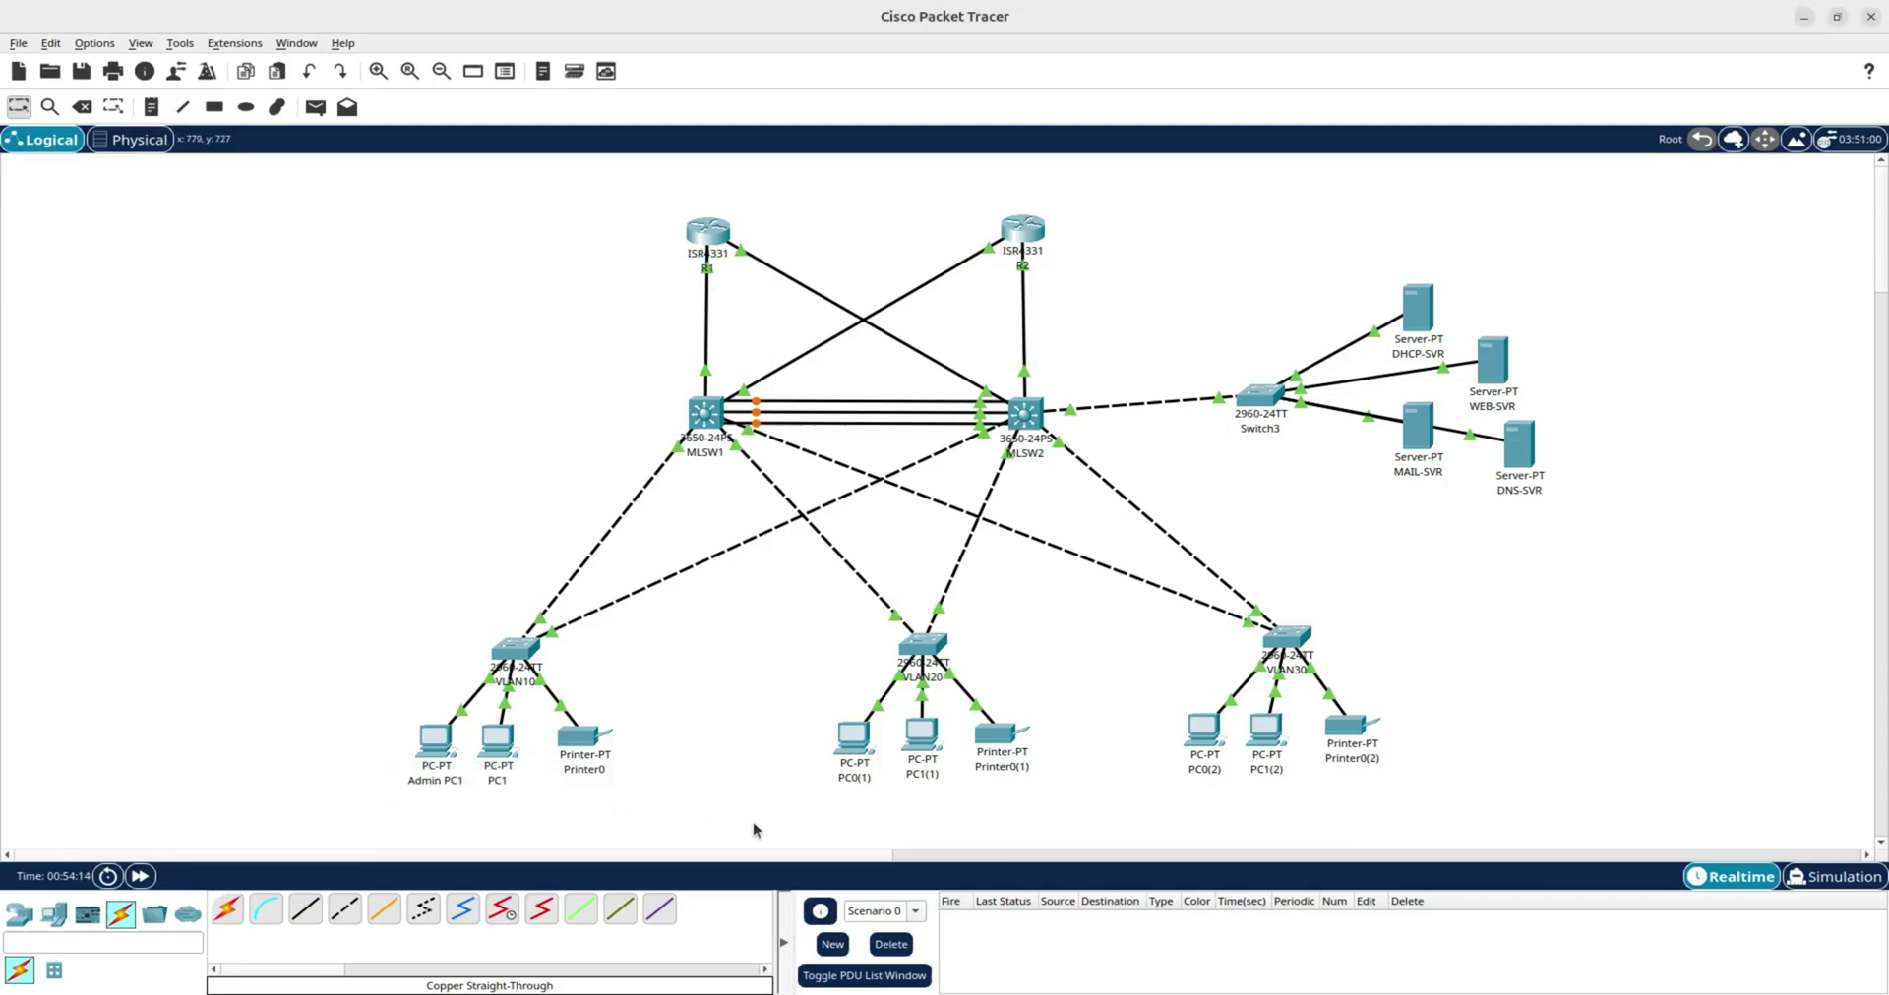
click(499, 782)
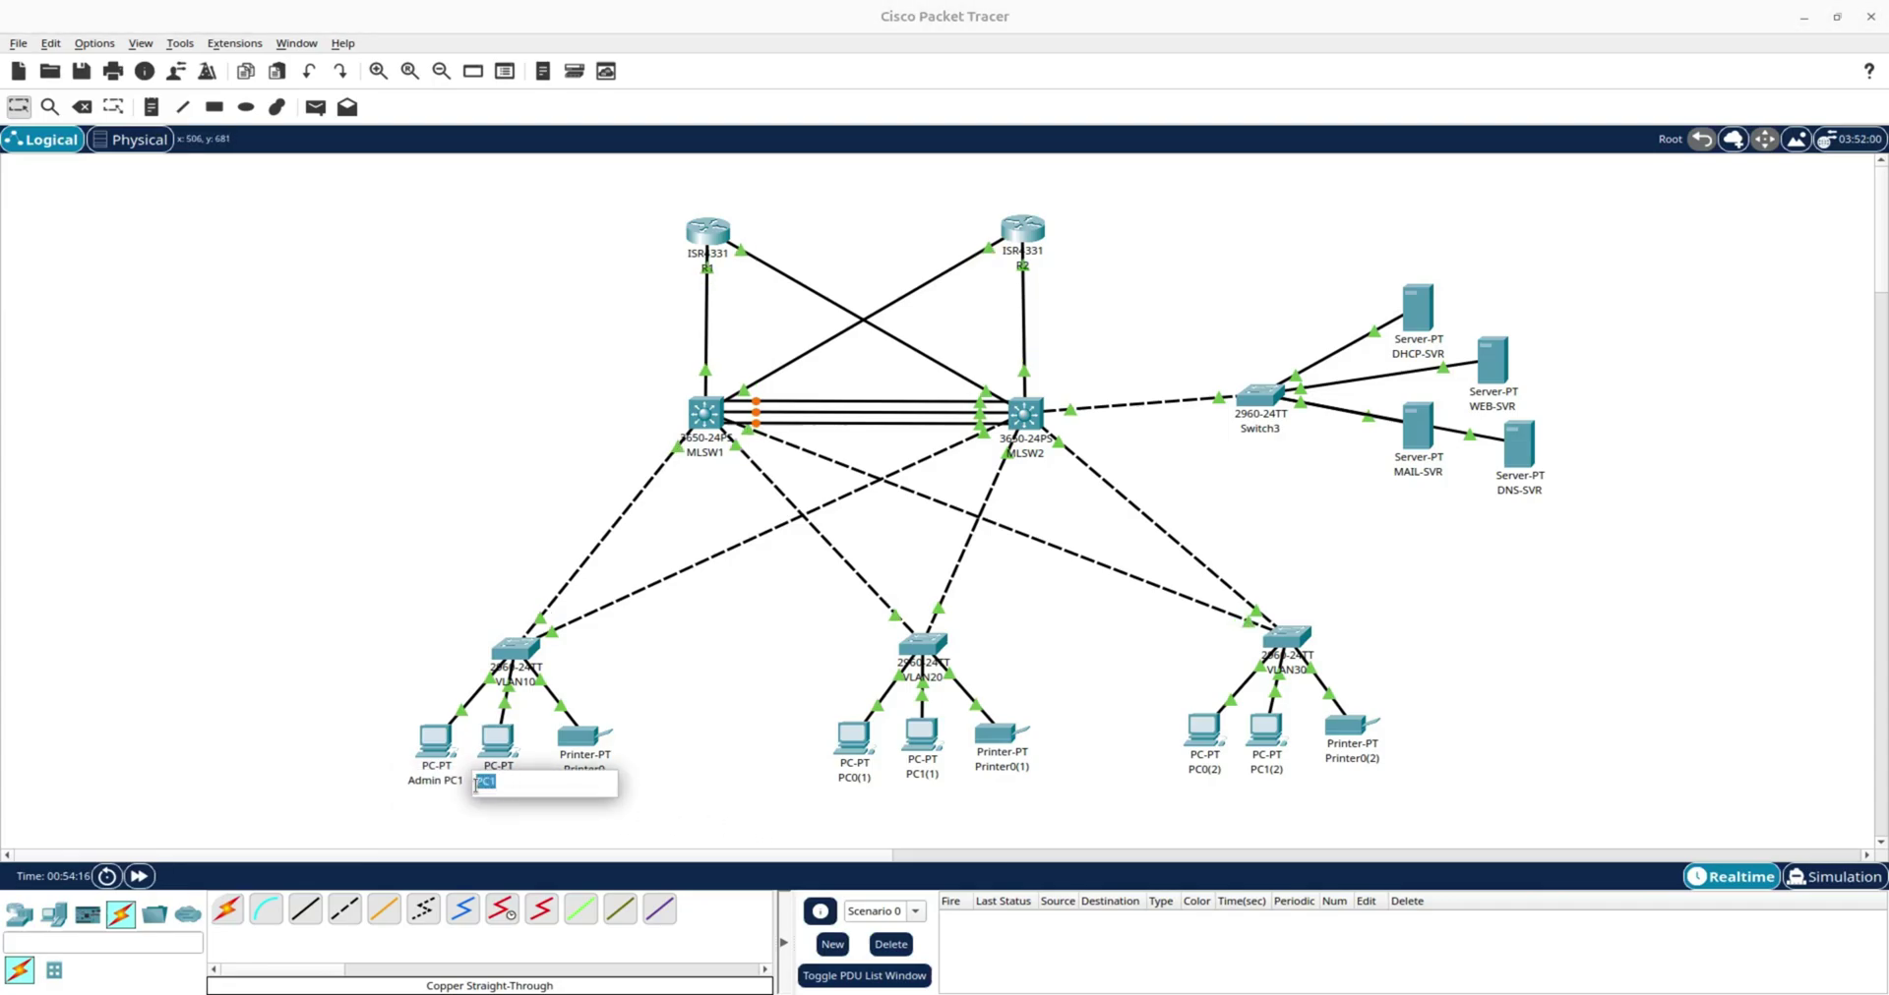
key(BackSpace)
text(Admin PC2)
click(704, 799)
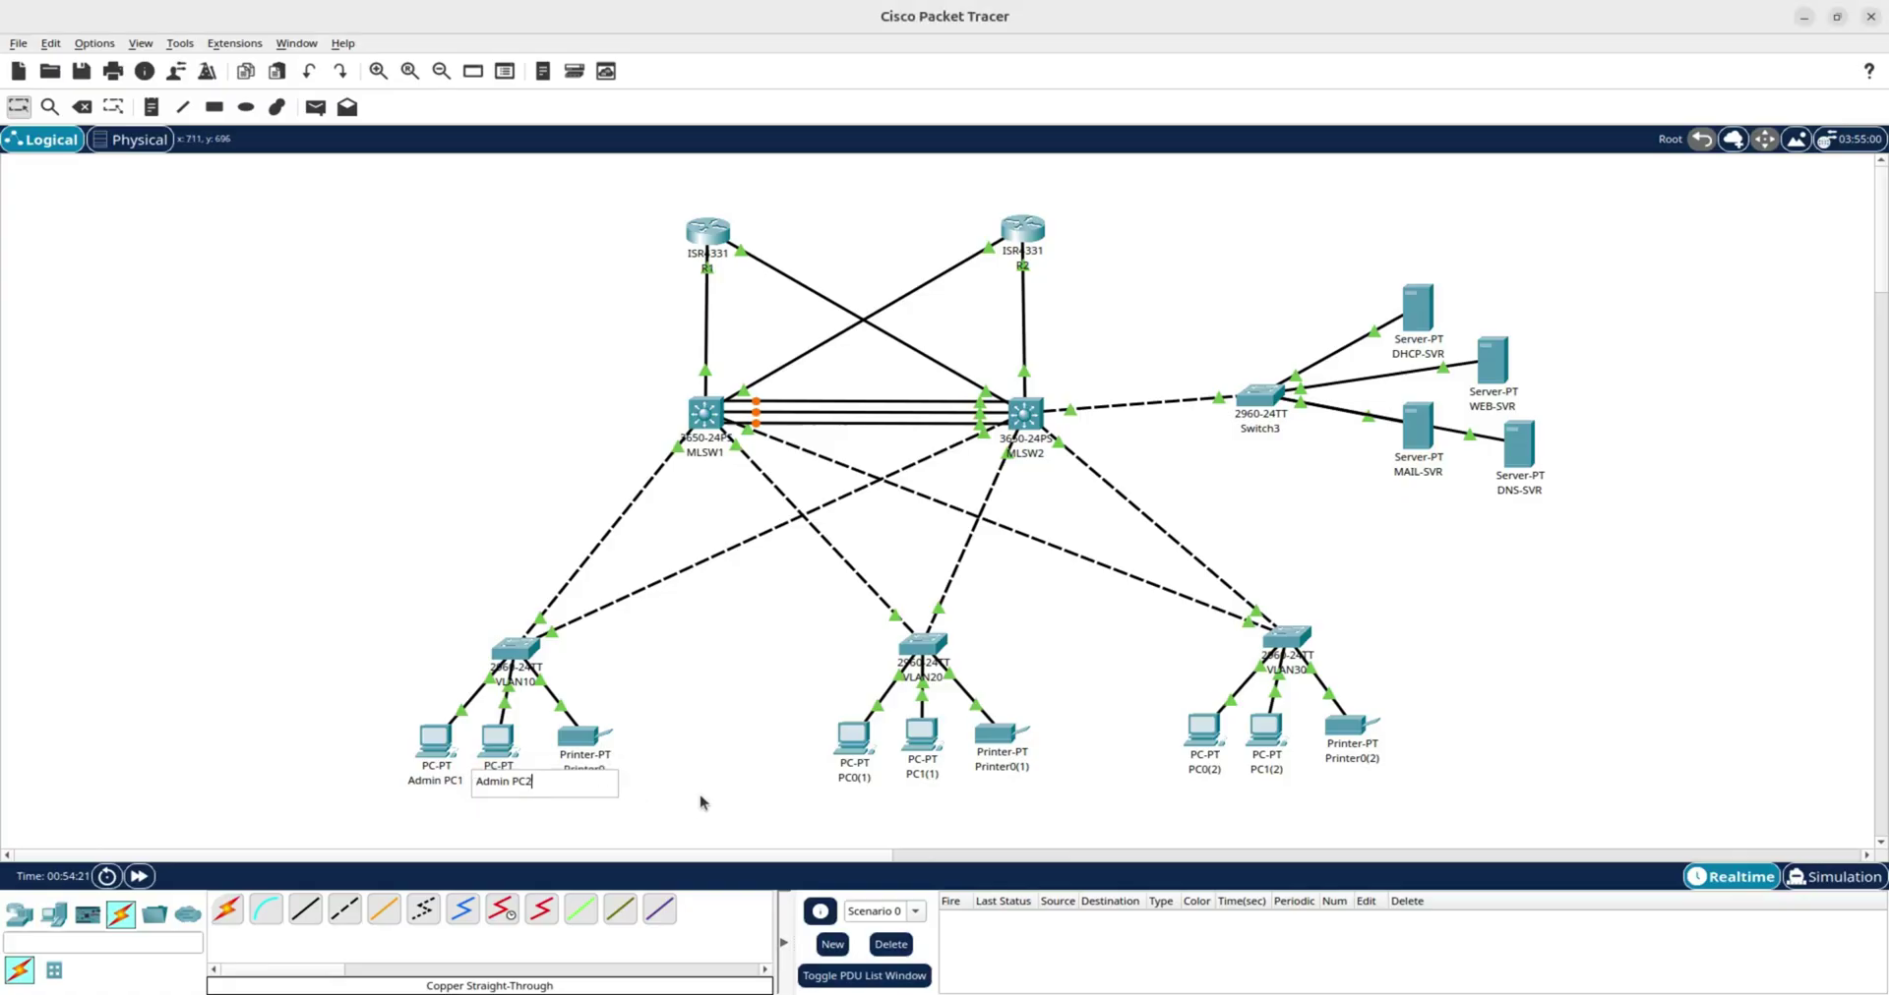
Rename the VLAN 10 printer Printer0 as Admin Printer.
click(599, 772)
click(602, 771)
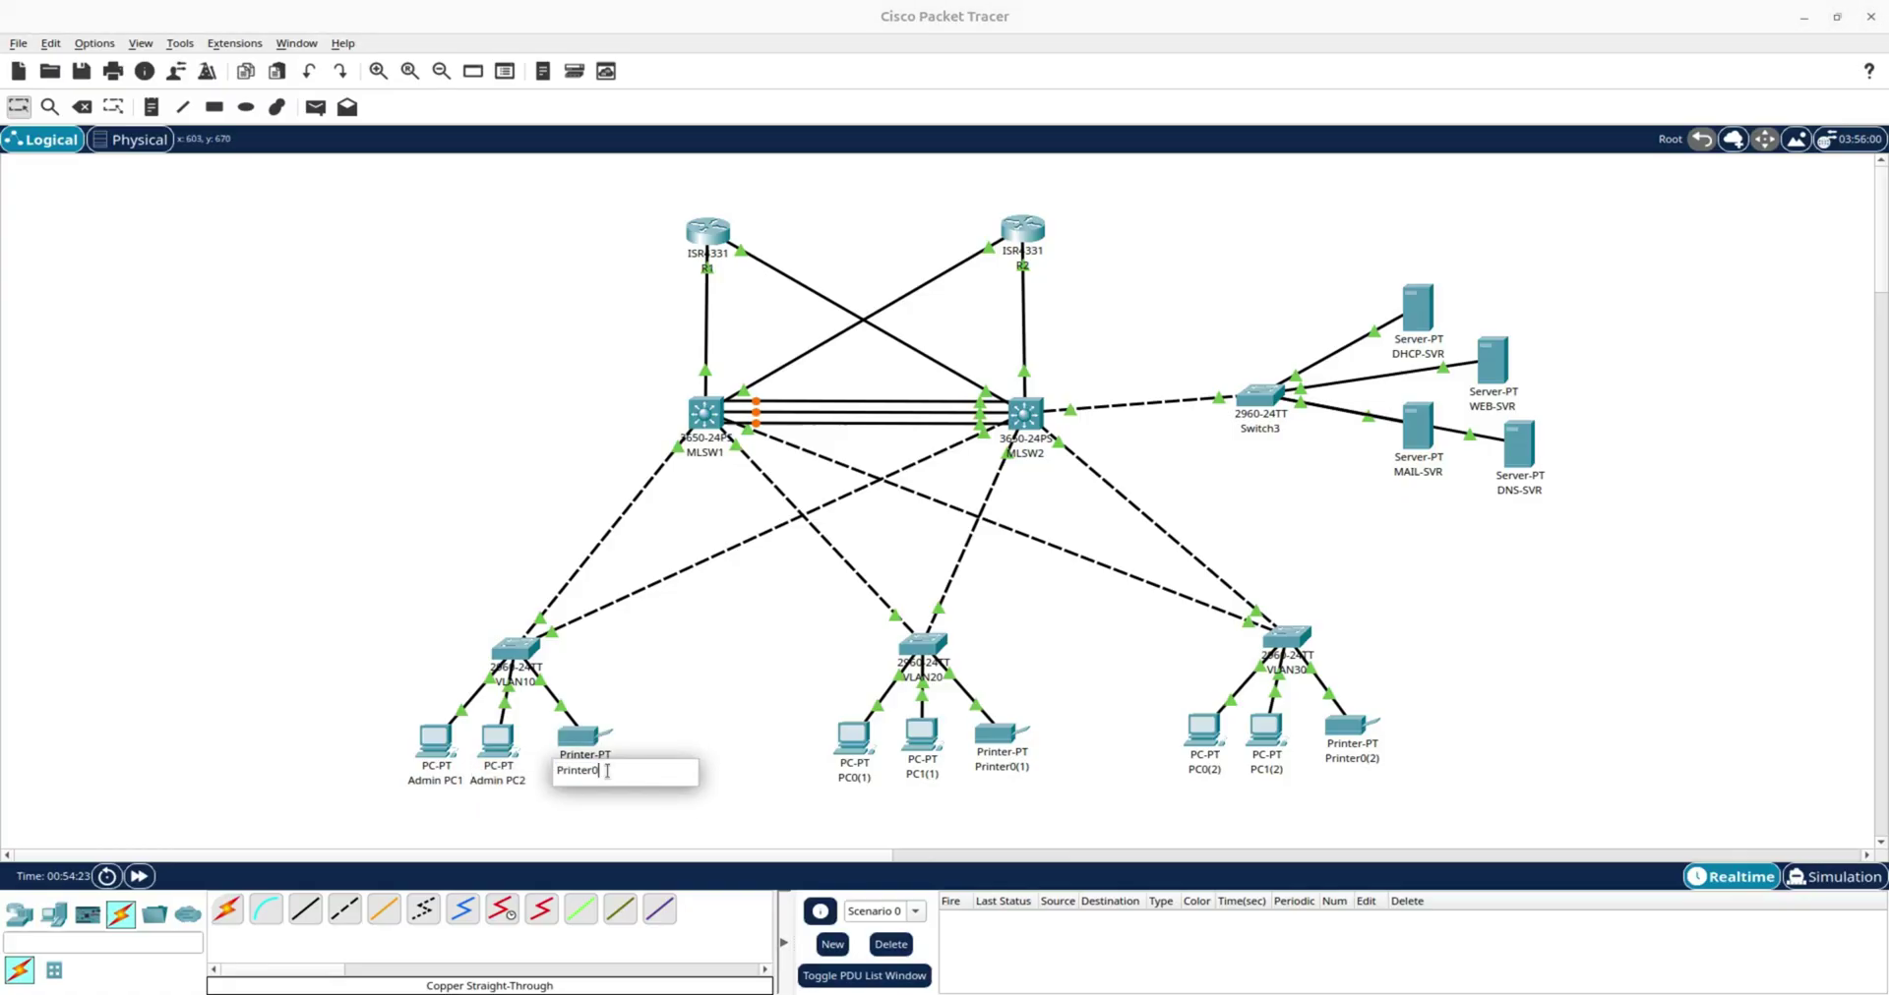
key(BackSpace)
key(Left)
key(Left)
text(Admin)
click(769, 720)
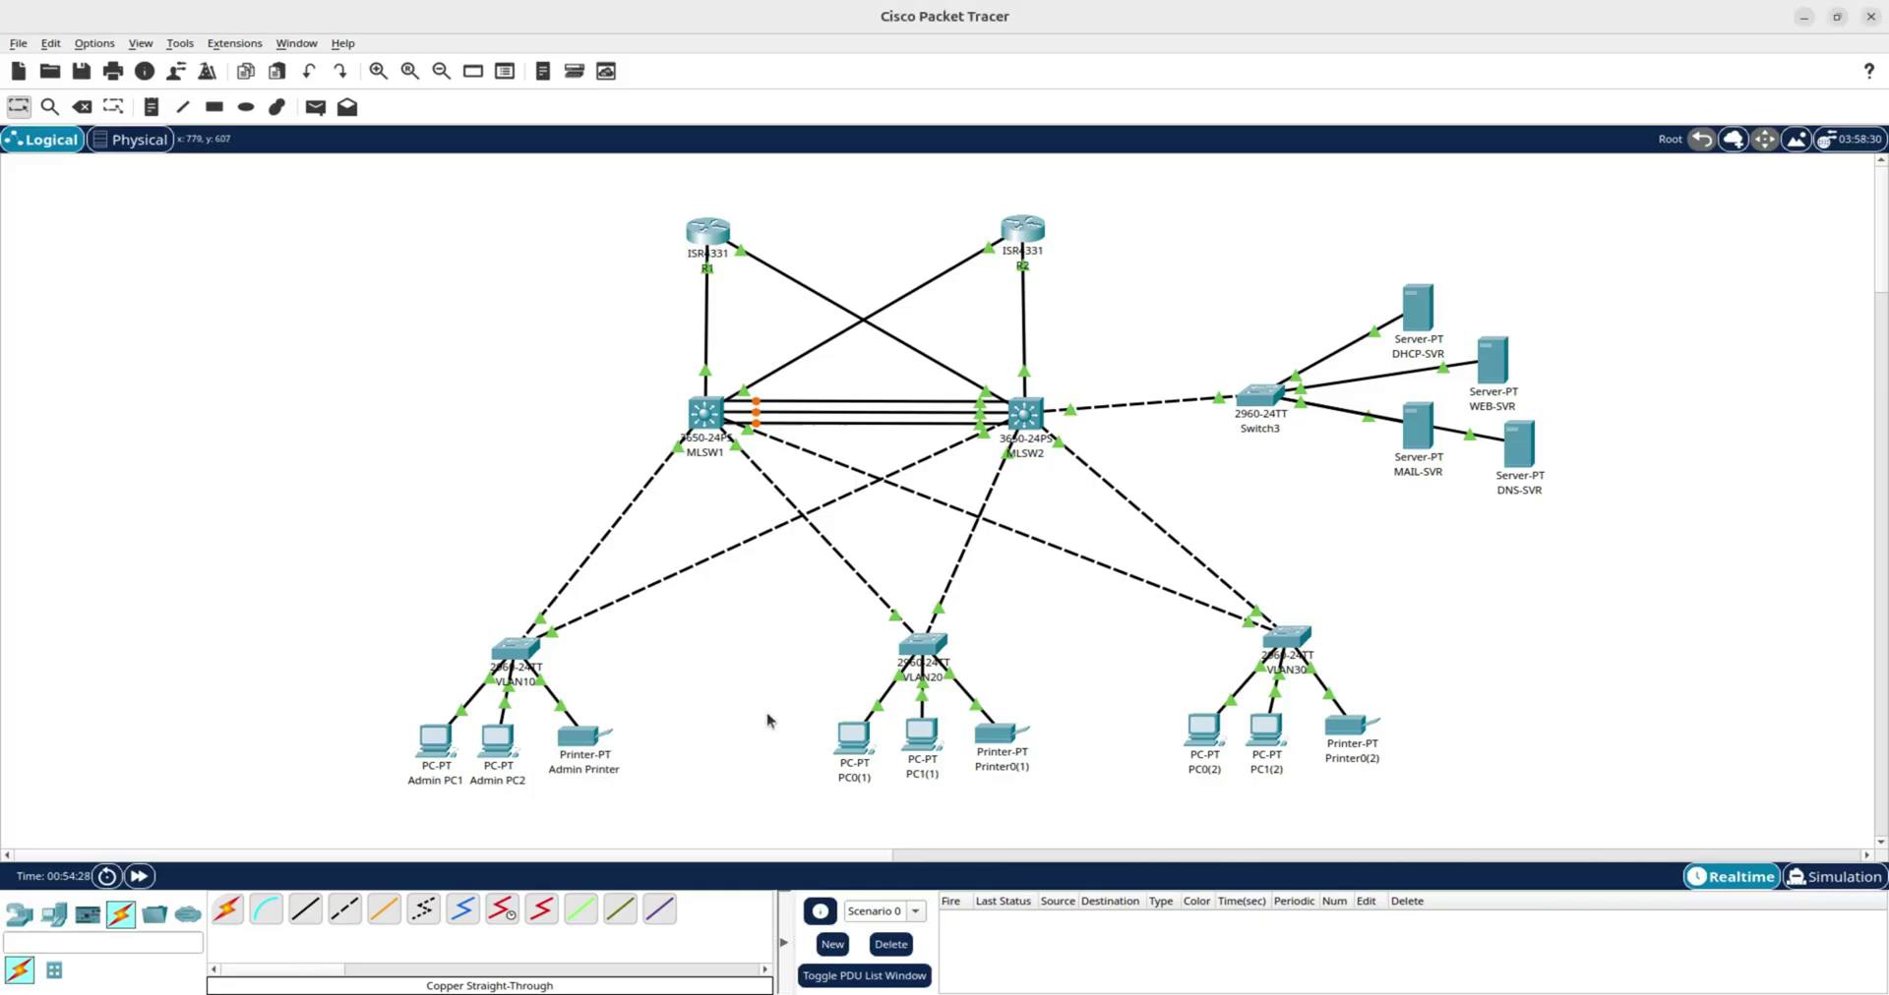
Rename the VLAN 20 computers PC0(1) and PC1(1) as Faculty PC1 and Faculty PC2.
click(866, 779)
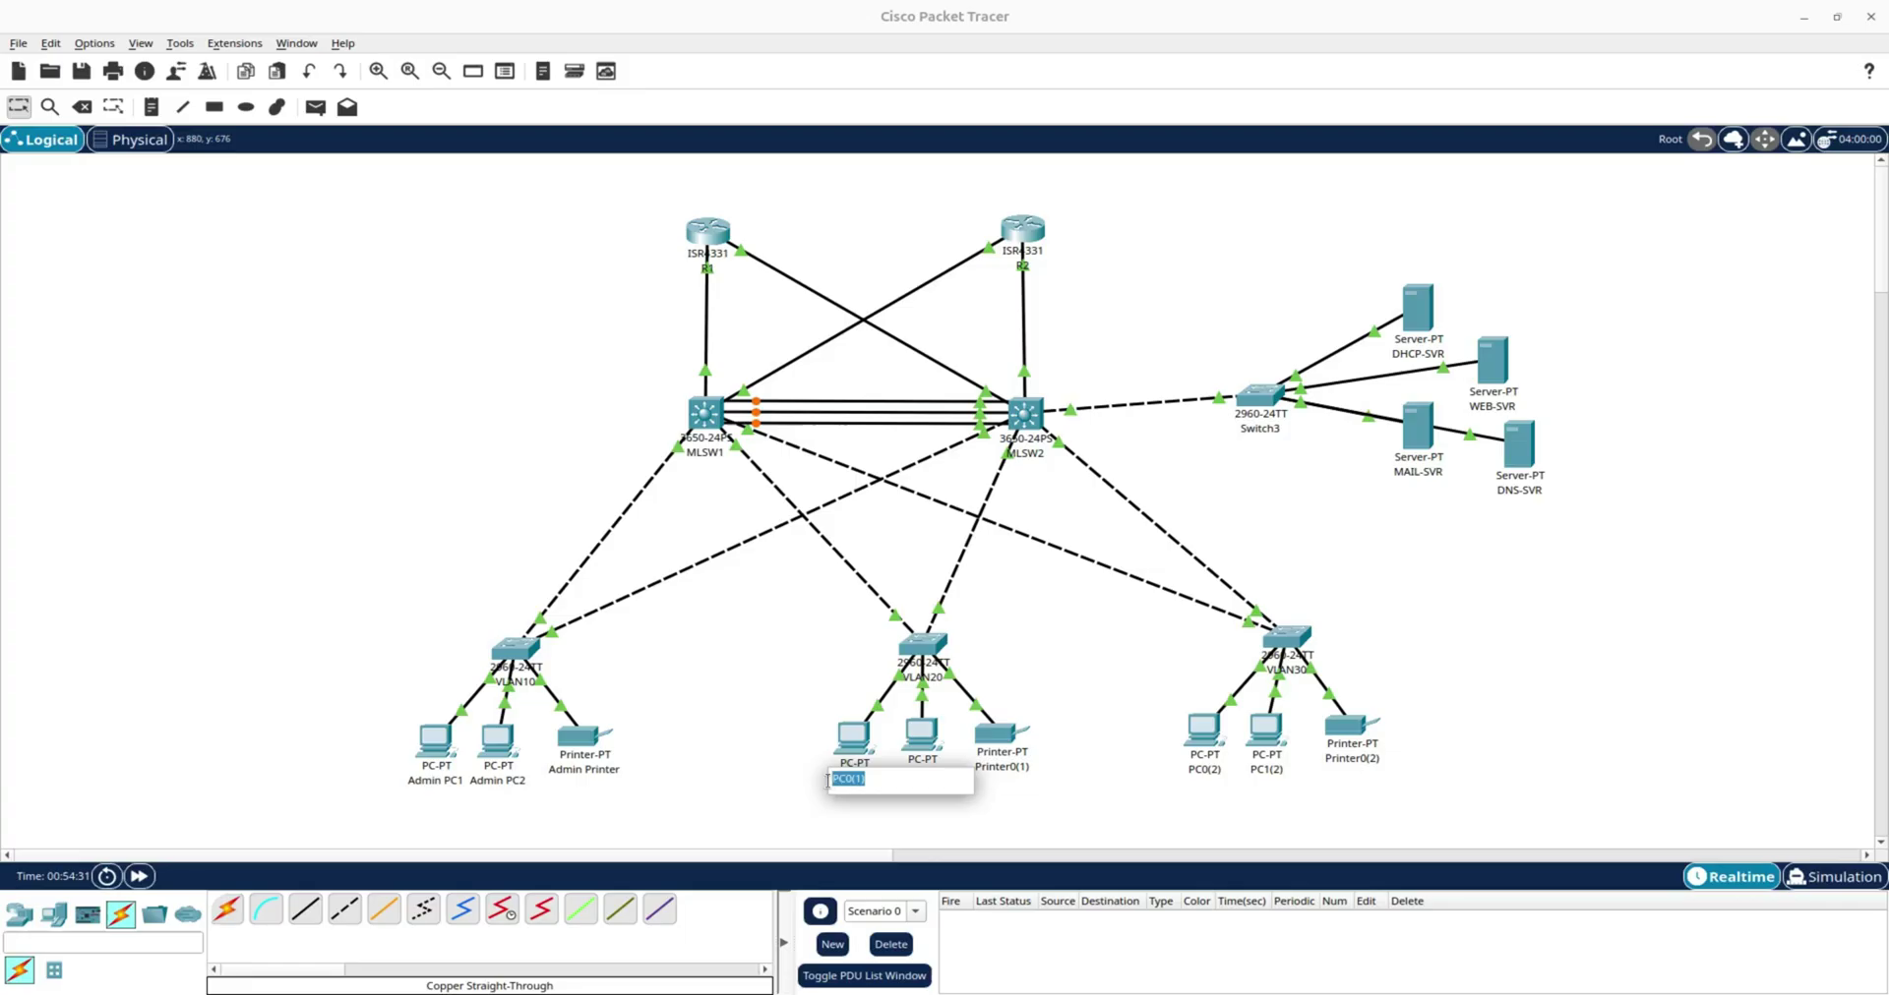
text(Faculty PC1)
key(ctrl+a)
click(1086, 814)
click(924, 776)
key(ctrl+a)
key(ctrl+v)
key(BackSpace)
text(2)
click(1139, 762)
Rename the VLAN 20 printer Printer0(1) as Faculty Printer.
click(1016, 768)
key(ctrl+a)
key(ctrl+v)
key(BackSpace)
key(BackSpace)
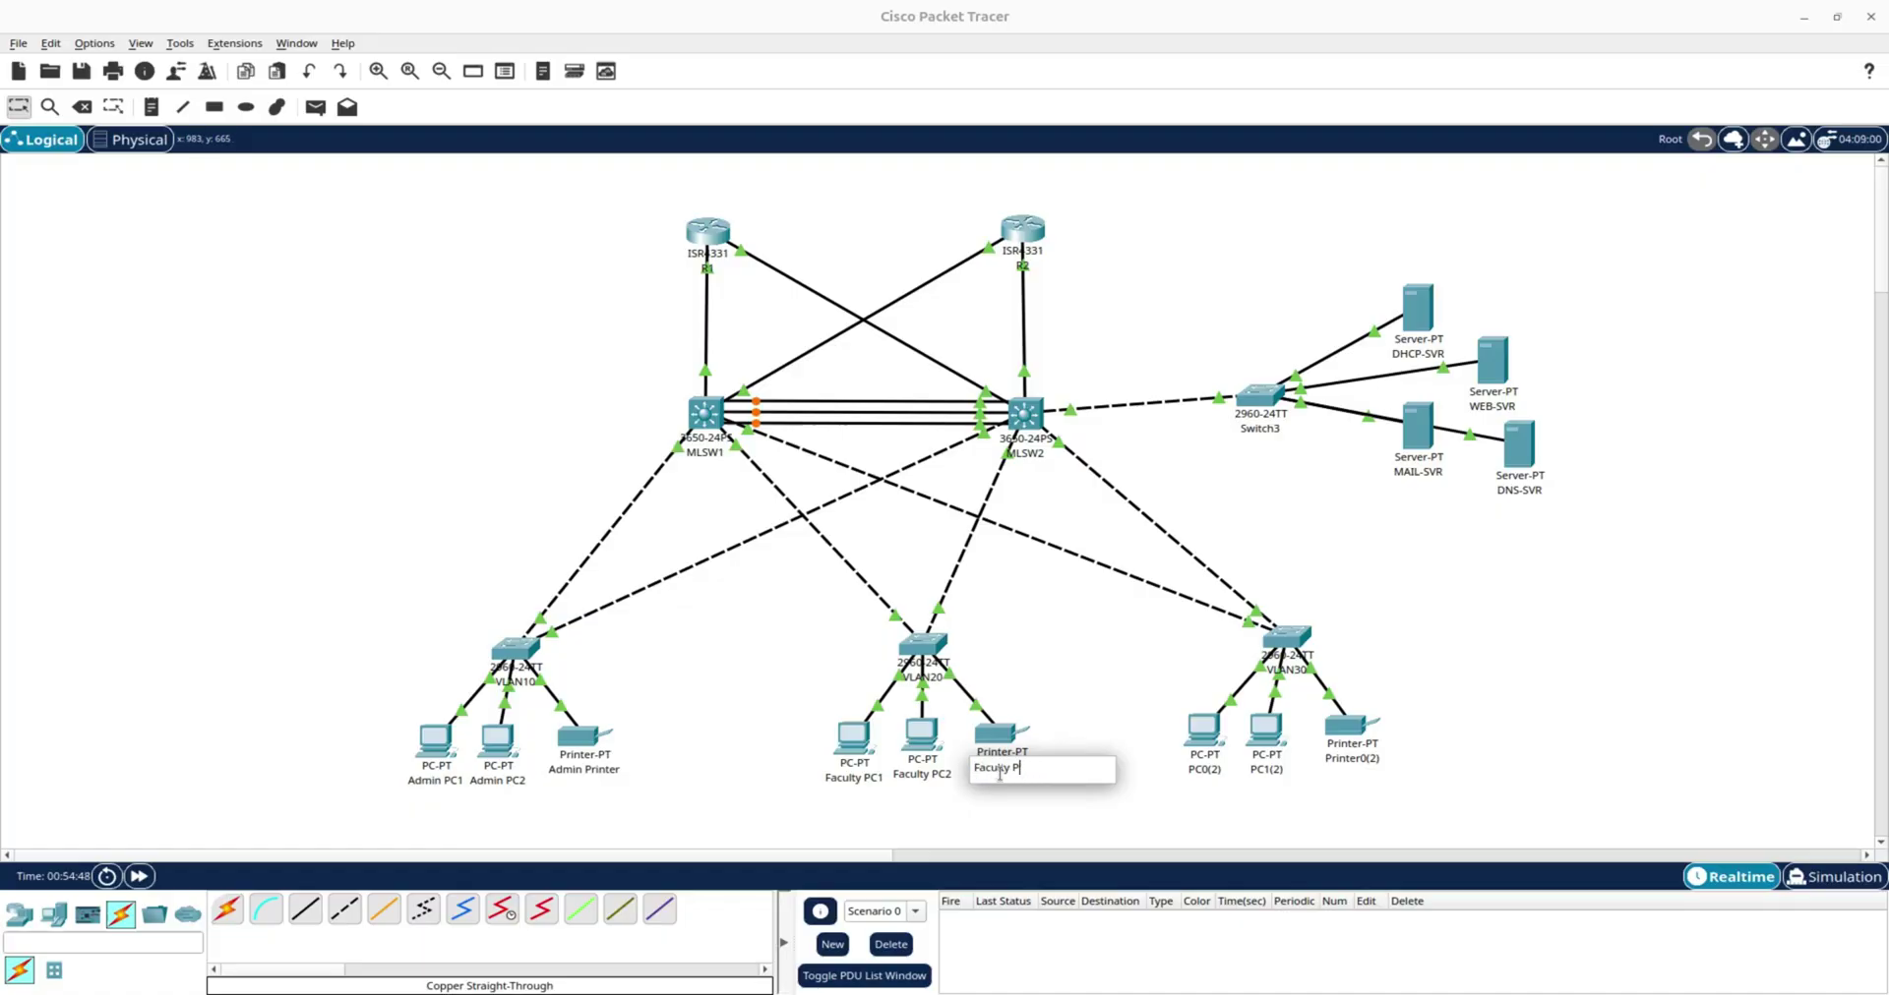
text(rinter)
key(Return)
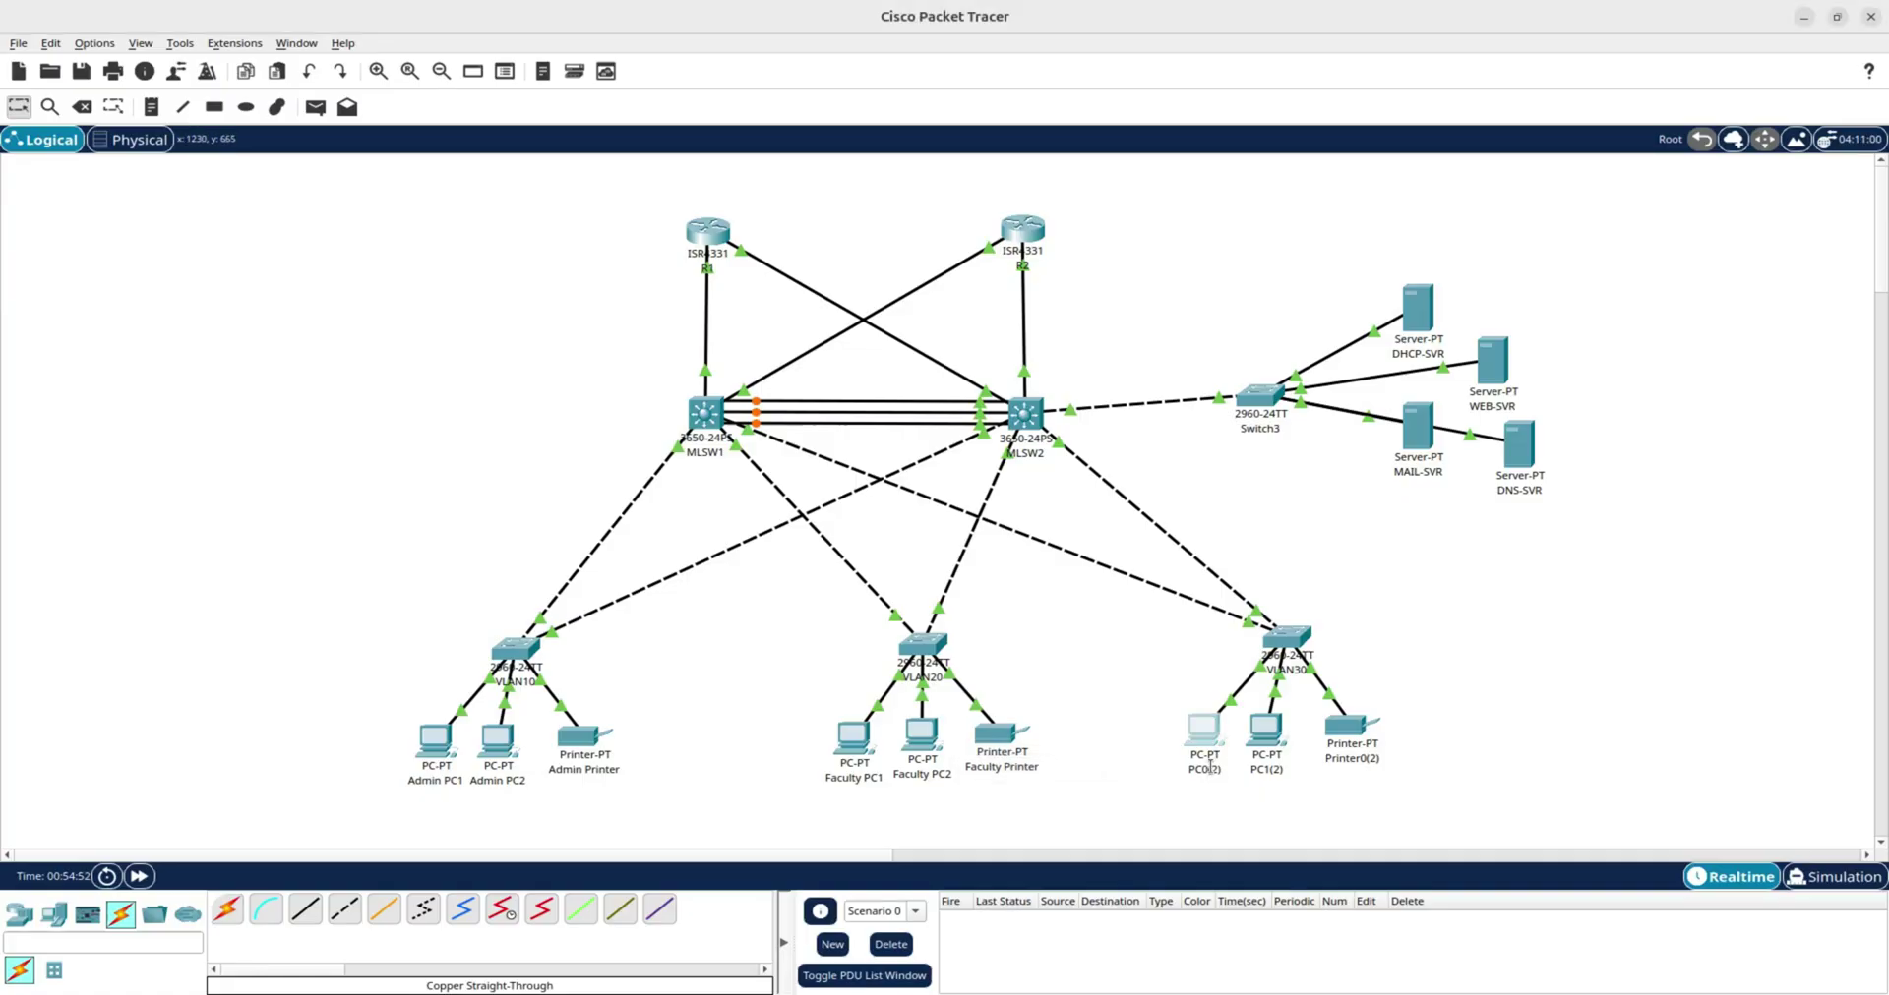
Rename the VLAN 30 computers PC0(2) and PC1(2) as Student PC1 and Student PC2.
click(1204, 769)
key(ctrl+a)
text(St)
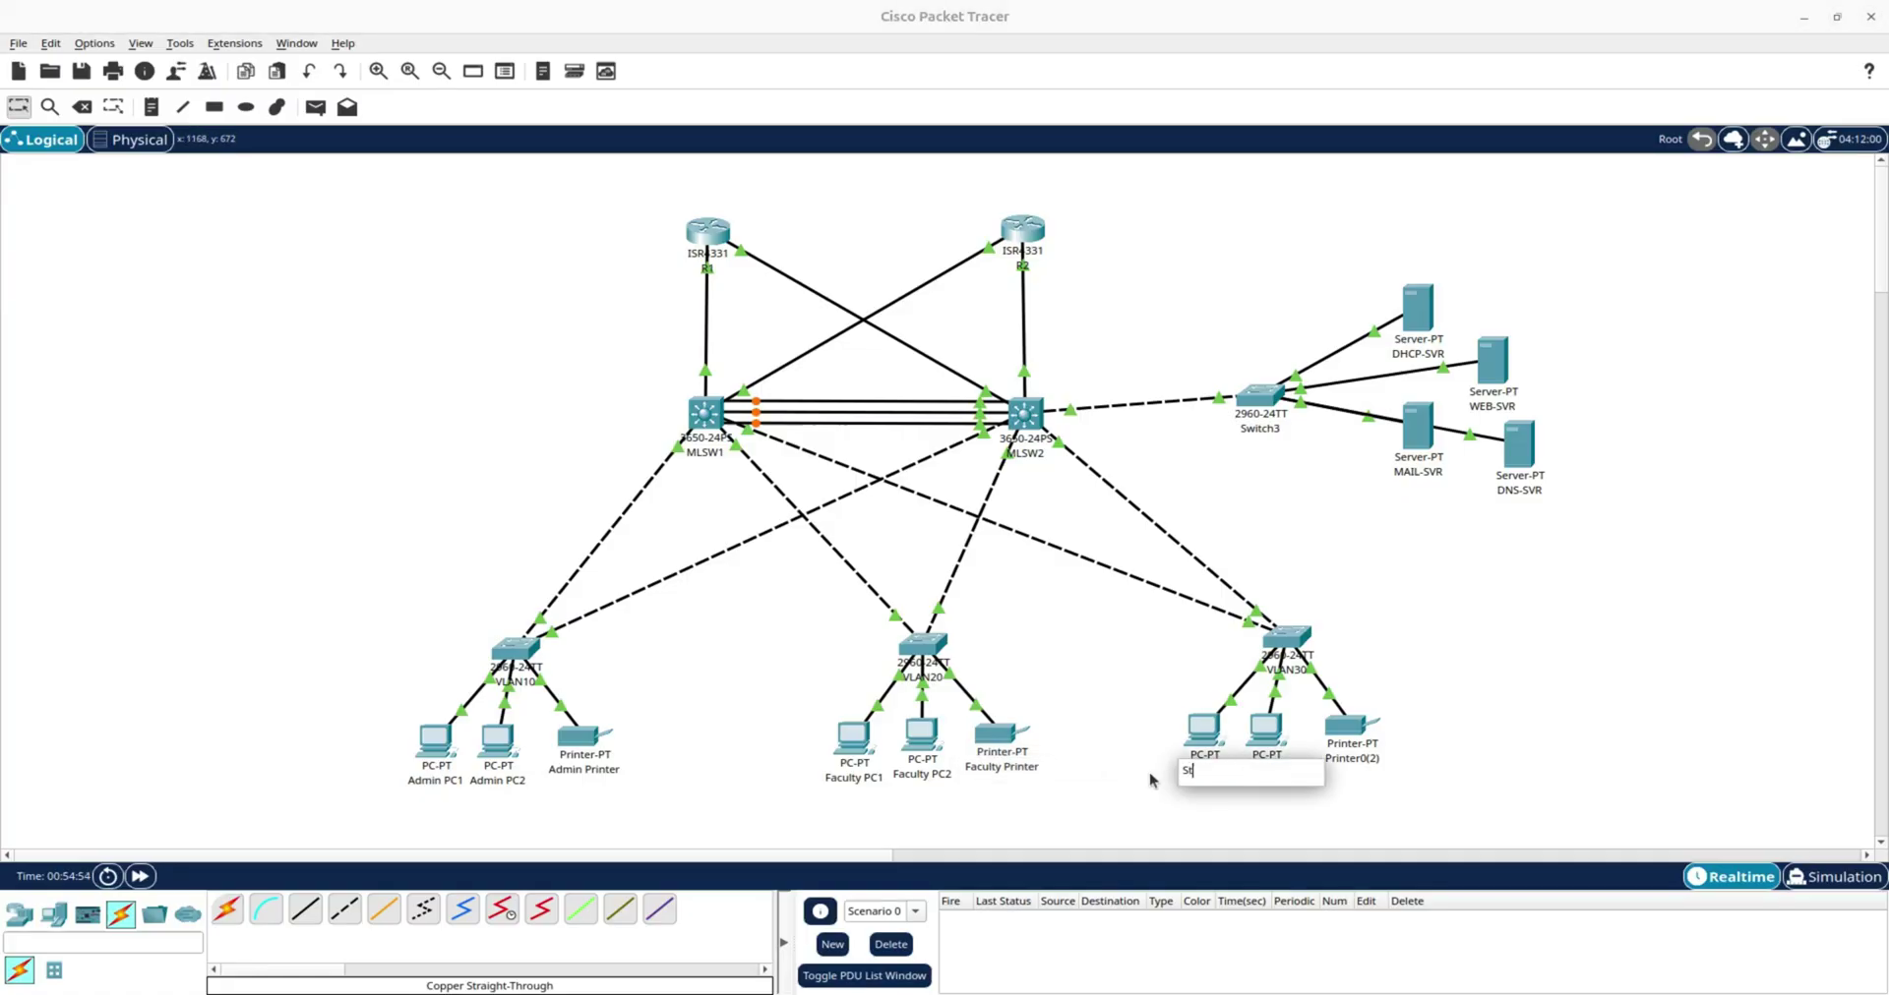
text(udent PC1)
mouse_move(1253, 766)
mouse_down()
mouse_move(1178, 770)
mouse_move(1264, 769)
mouse_move(1235, 768)
mouse_up()
click(1267, 769)
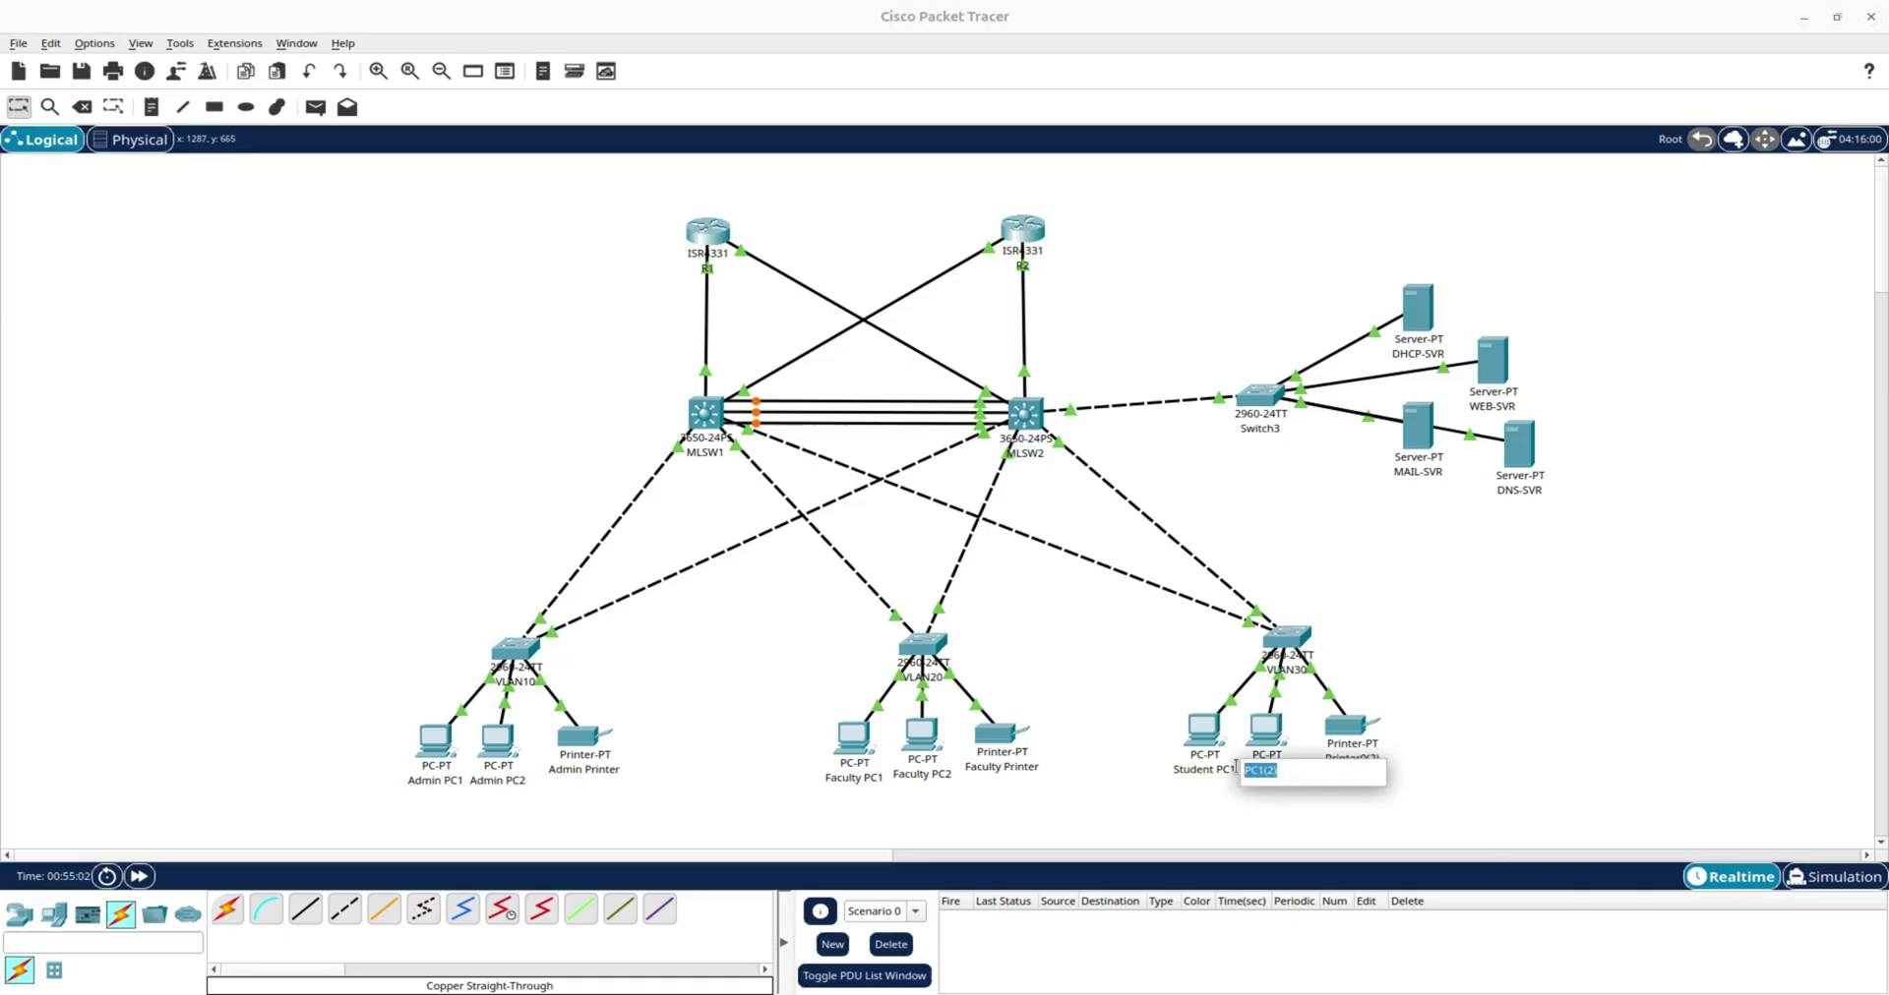
key(ctrl+v)
key(BackSpace)
text(2)
click(1431, 765)
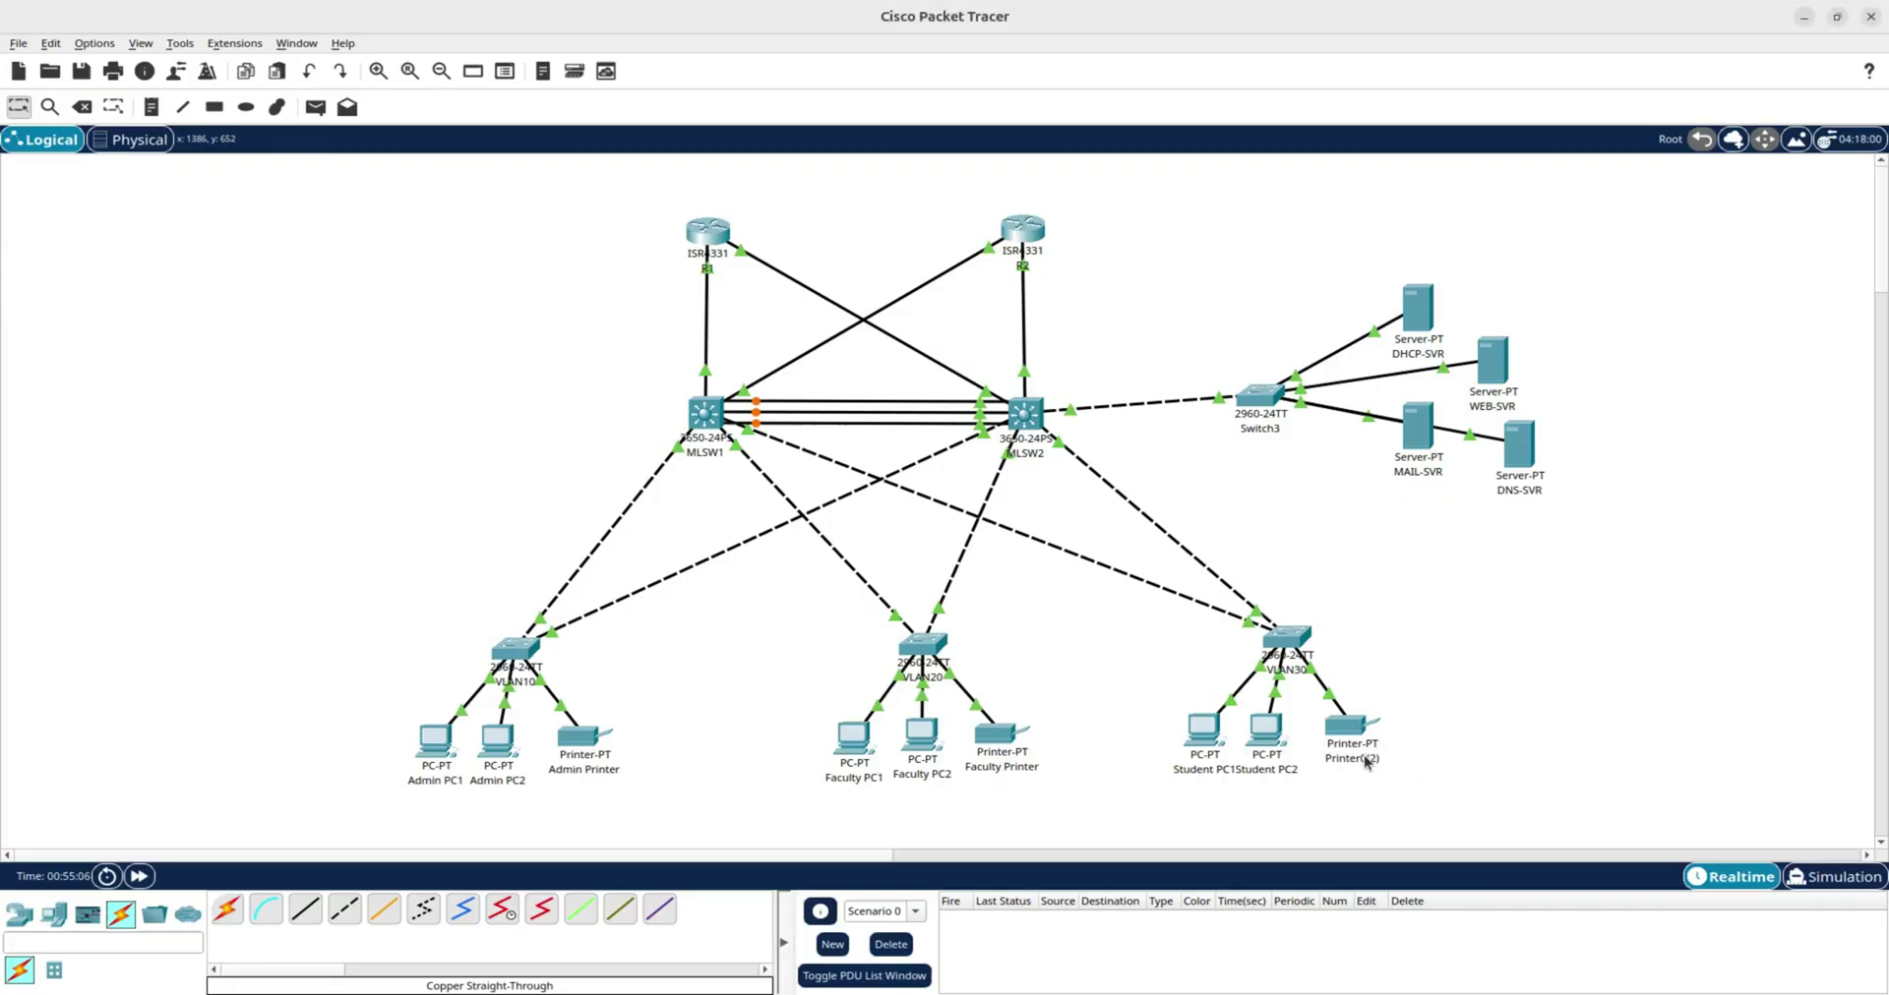
Rename the VLAN 30 printer Printer0(2) as Student Printer.
click(1365, 761)
drag(1393, 762, 1318, 766)
key(ctrl+v)
key(BackSpace)
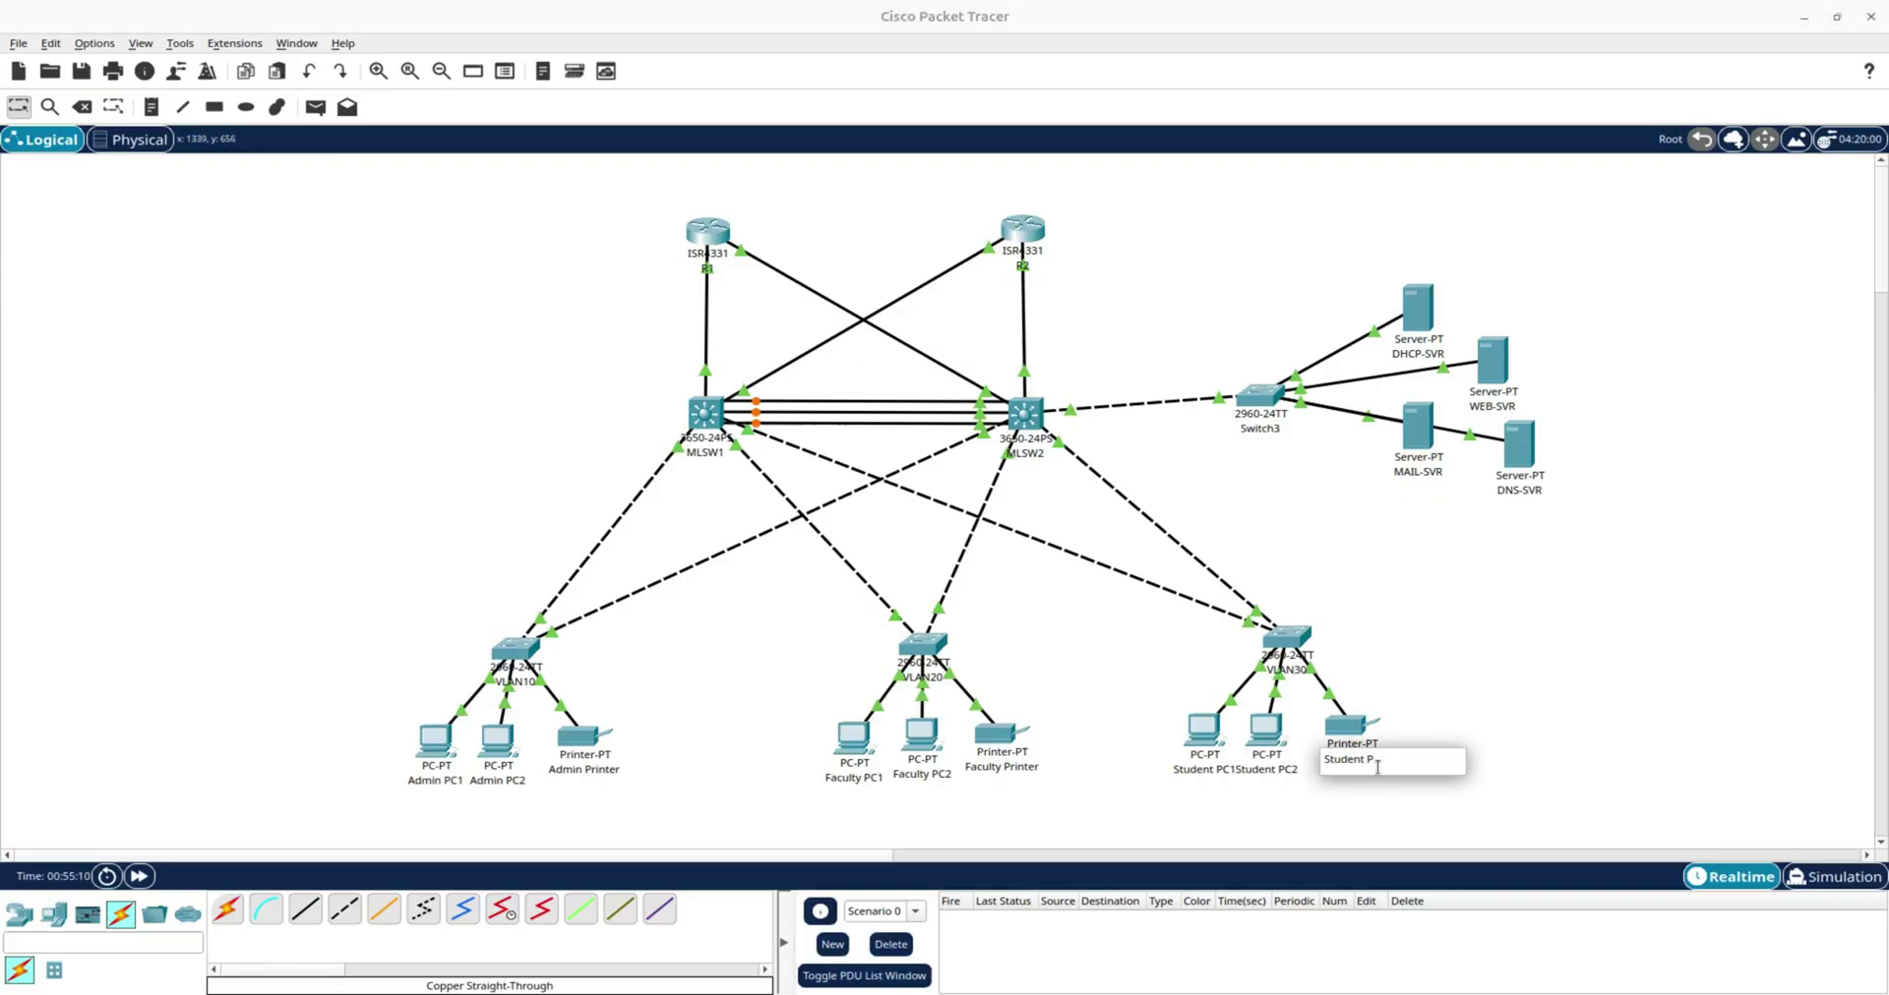
text(rinter)
click(1496, 717)
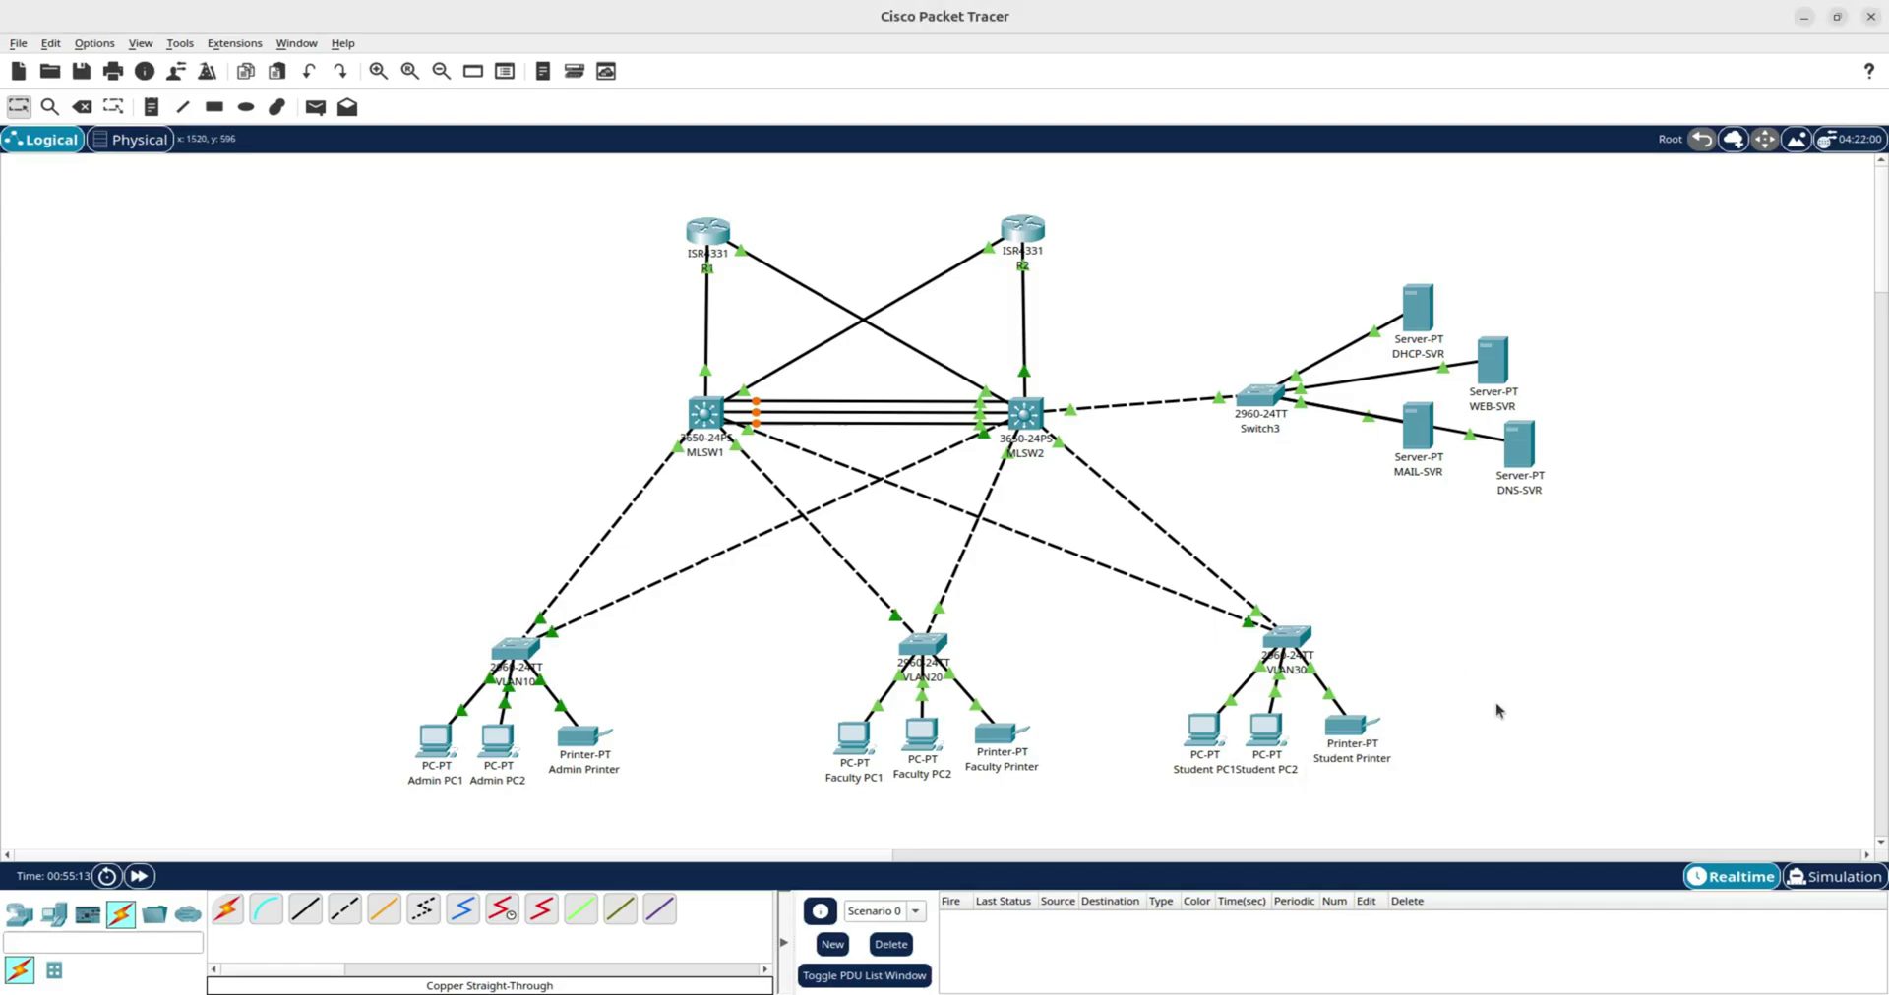
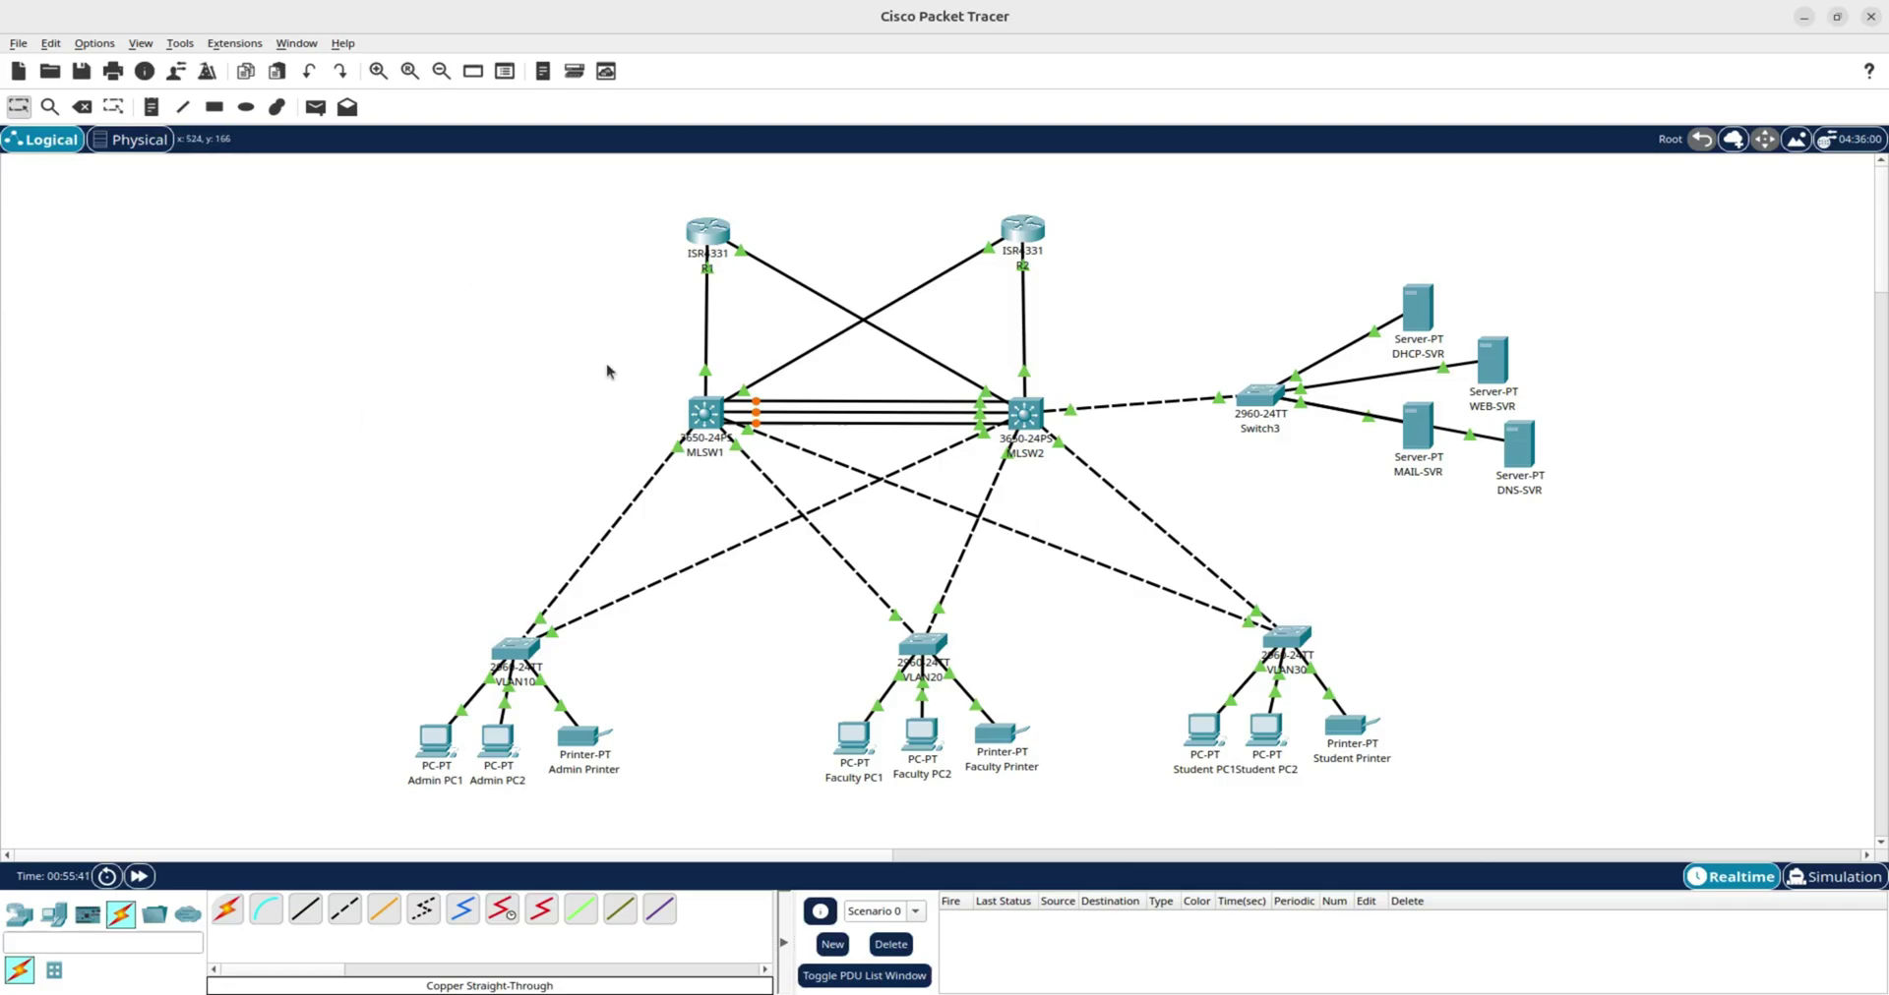
Enter global configuration mode in MLSW1's CLI and begin an int range command.
click(714, 421)
click(755, 602)
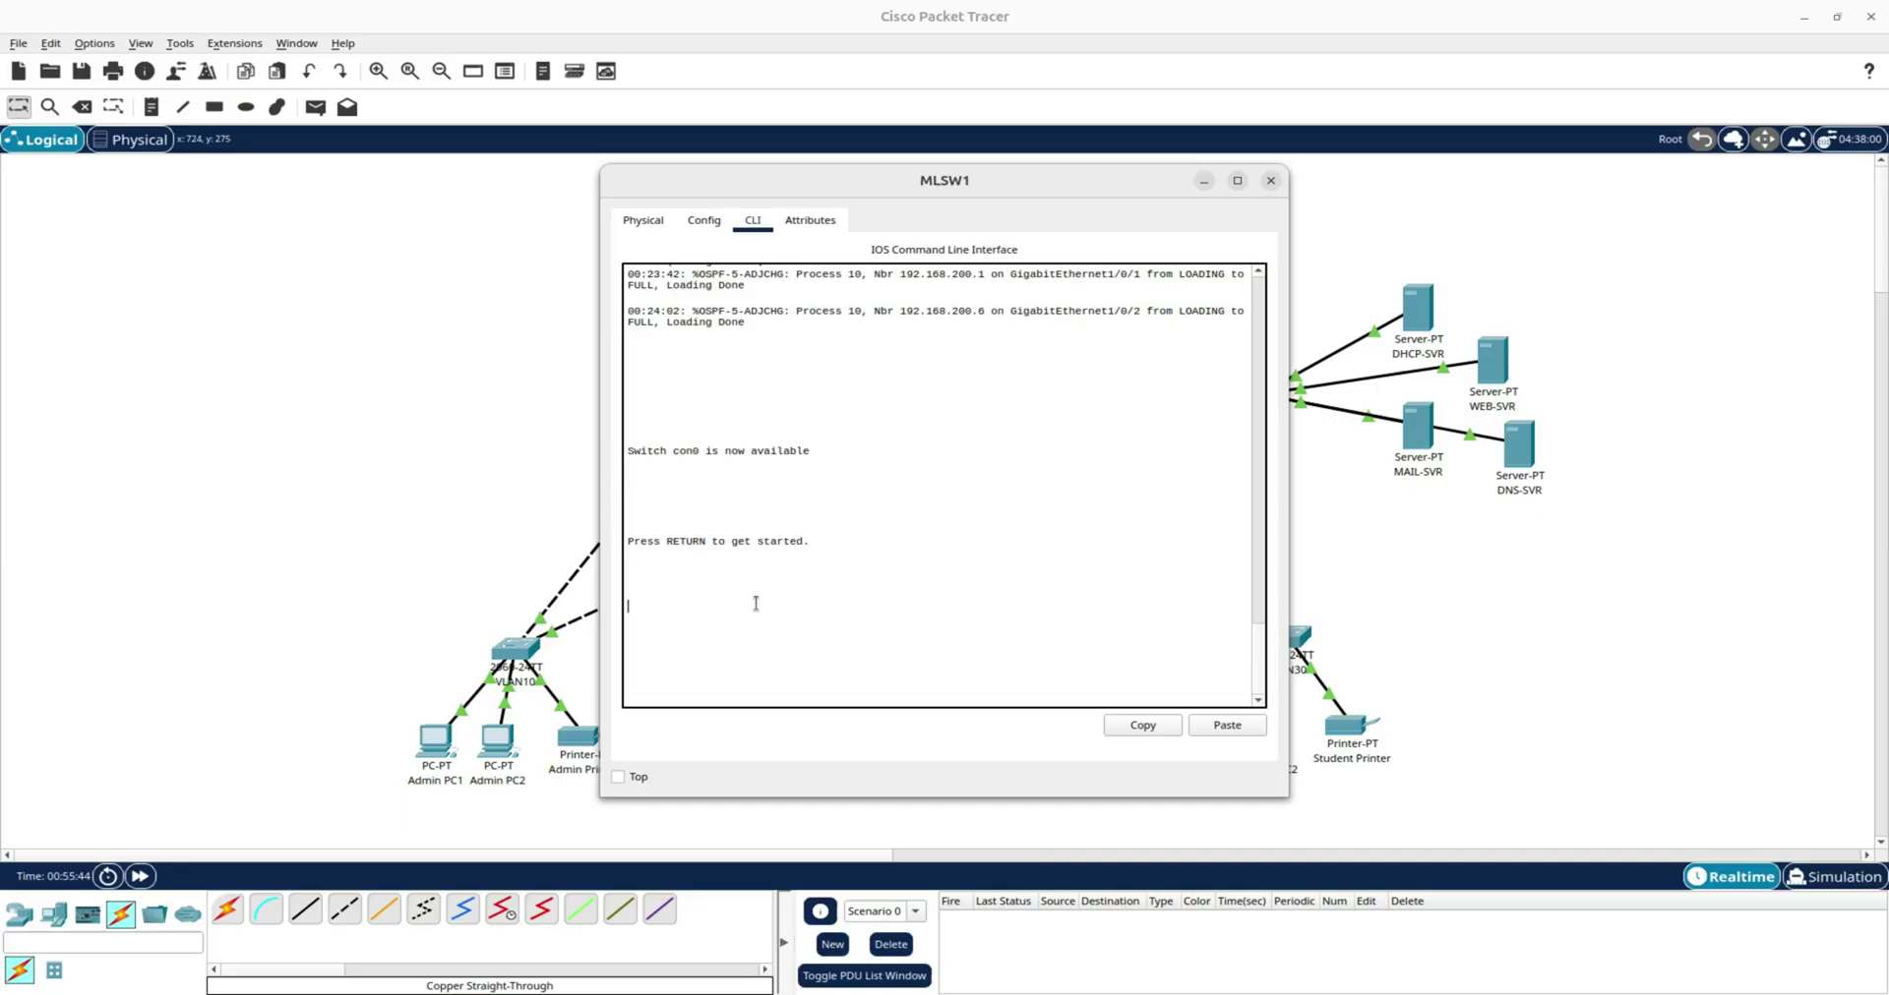
key(Return)
text(en)
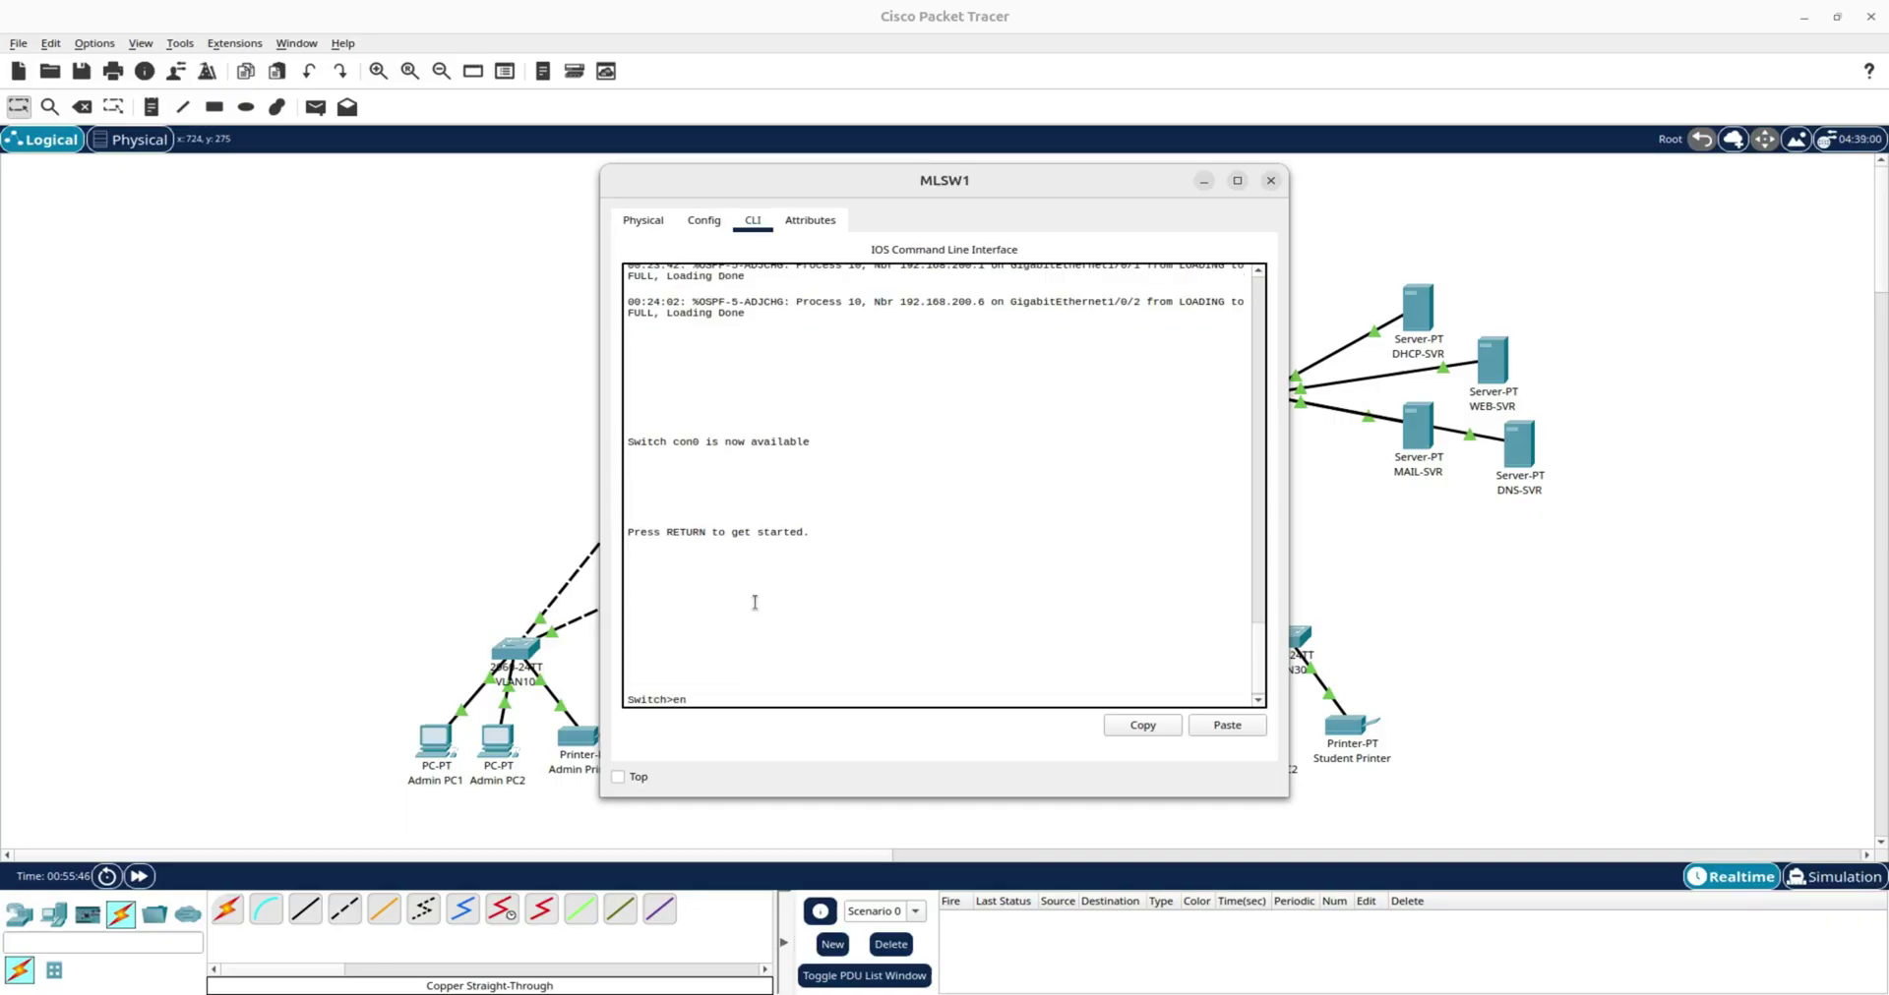
key(Return)
text(con)
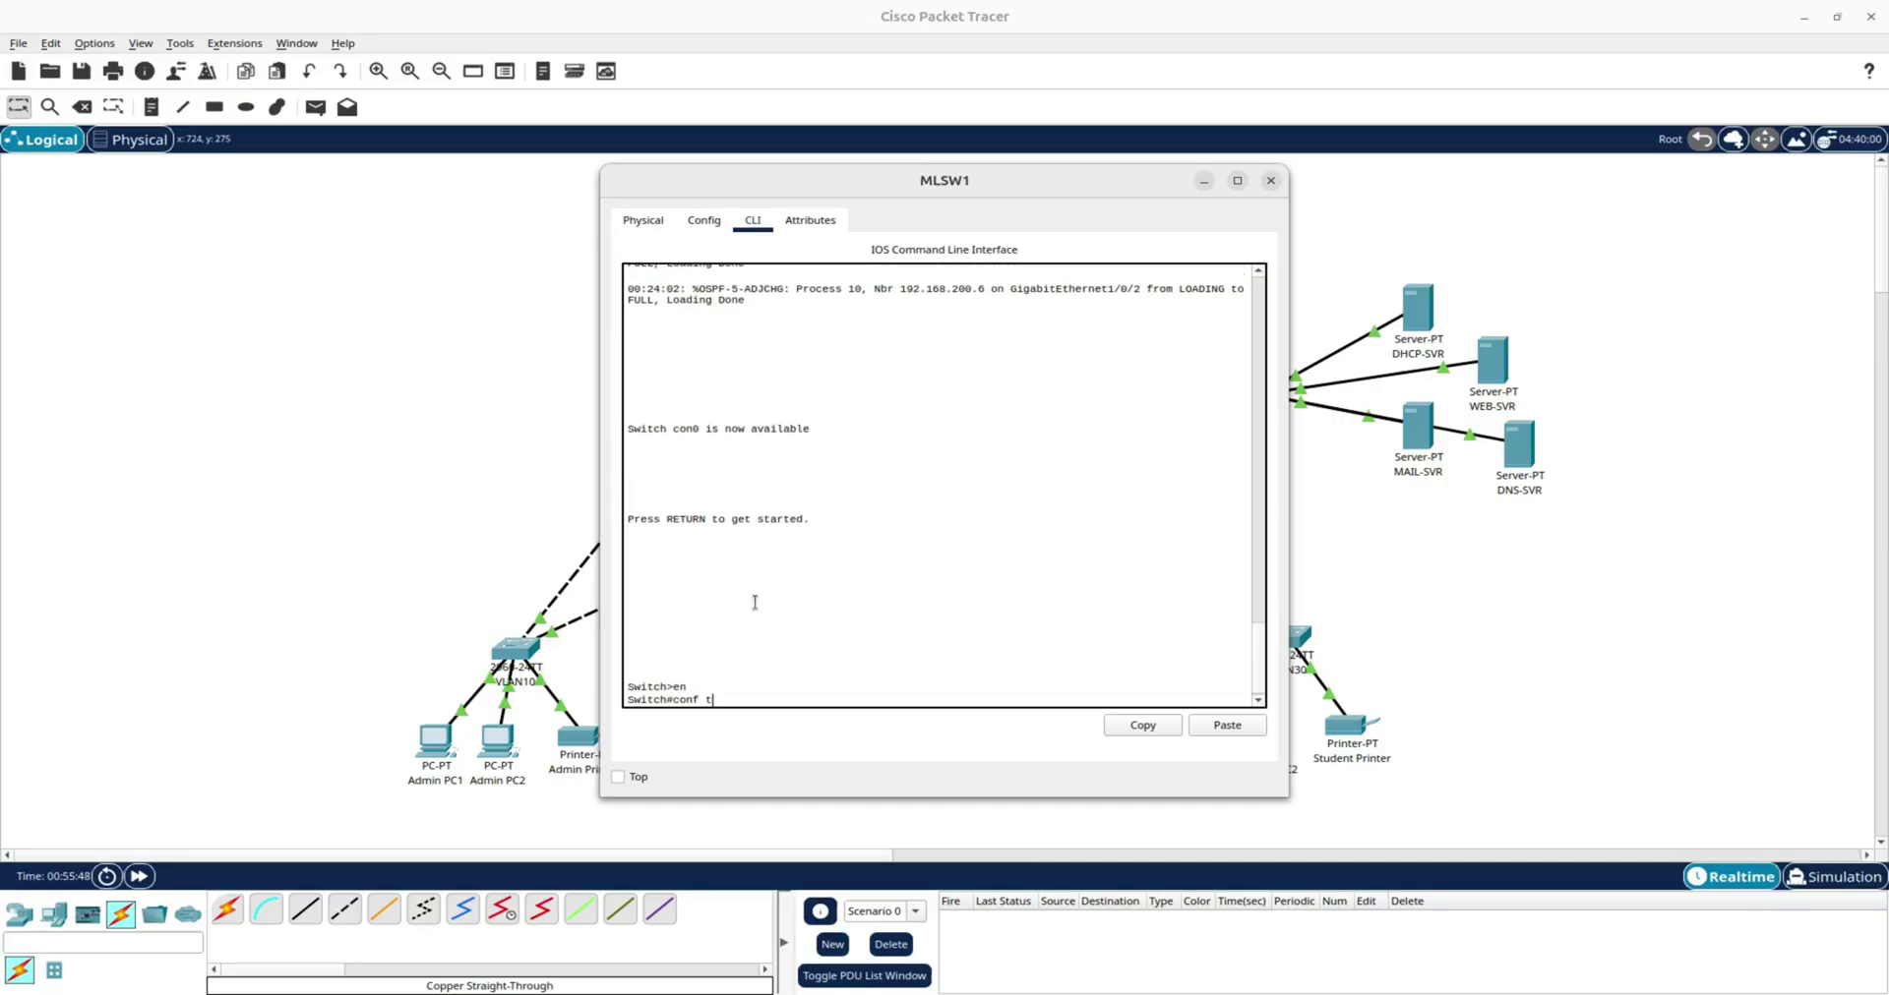
text(f t)
key(Return)
text(int range)
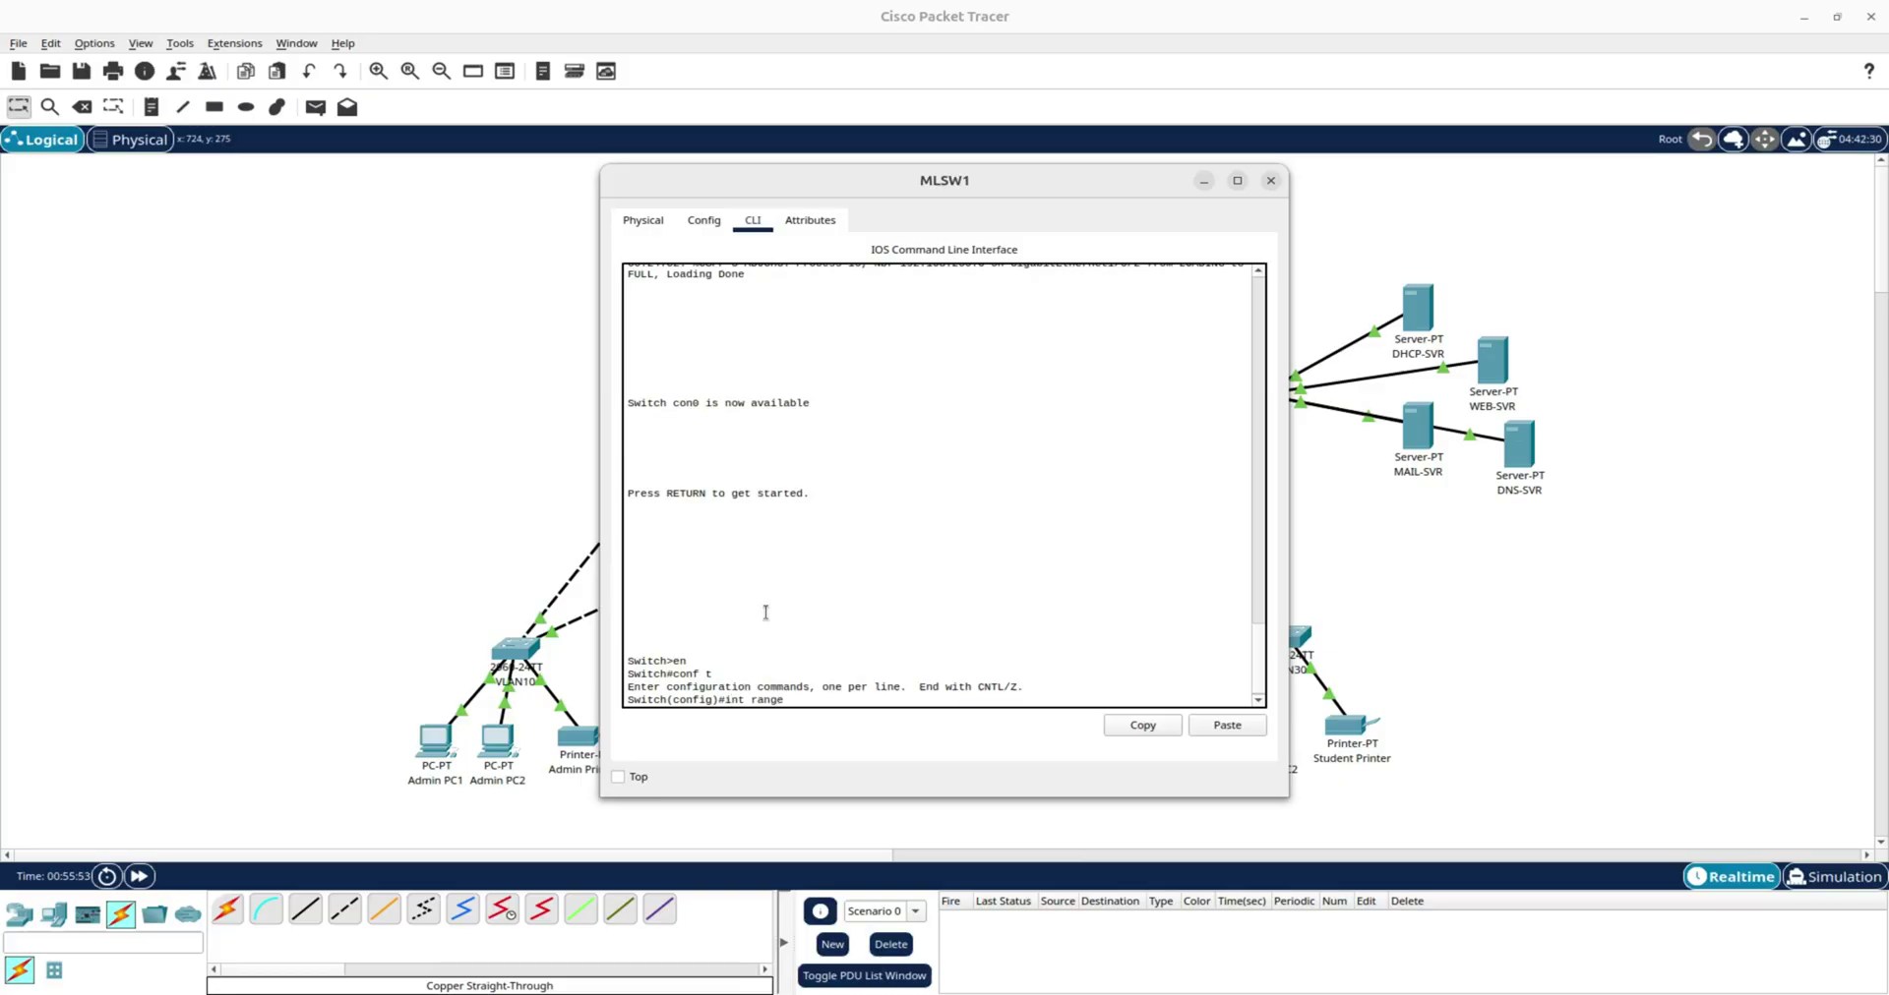
Check MLSW1's port list and try to select the interface range 1/0/20-22 in its CLI.
click(562, 561)
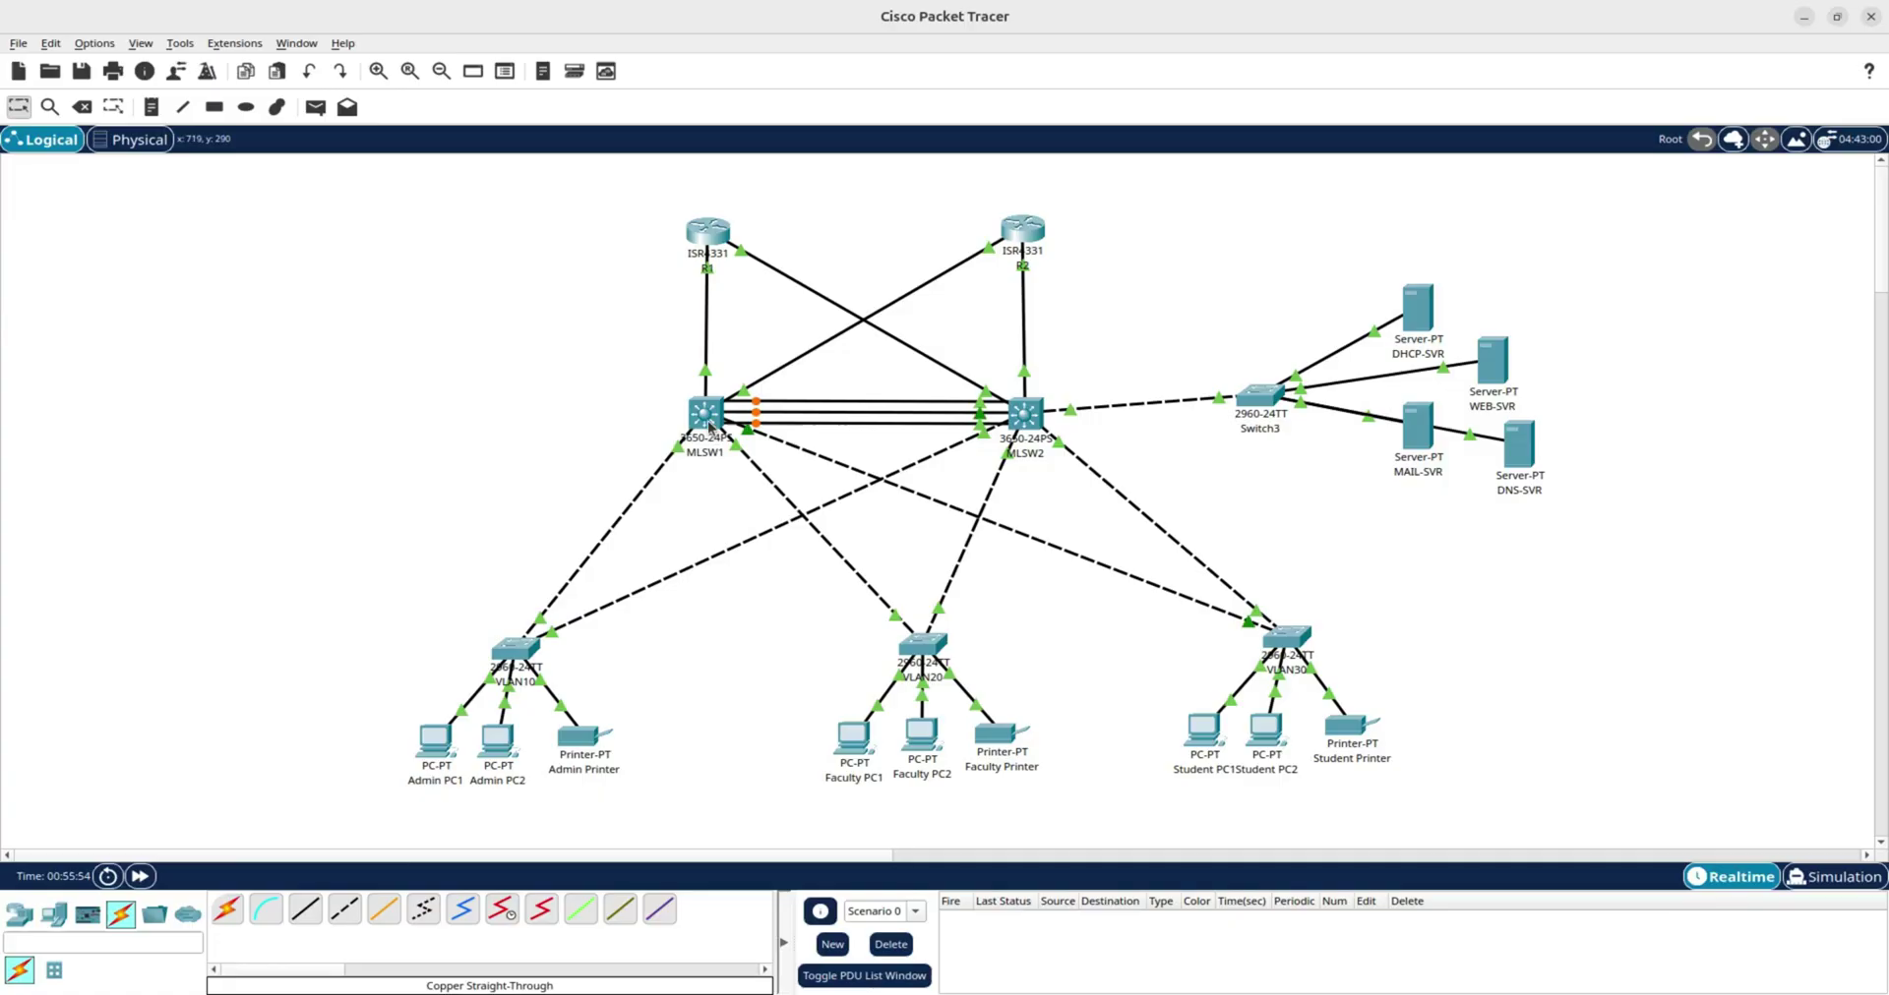
mouse_move(708, 425)
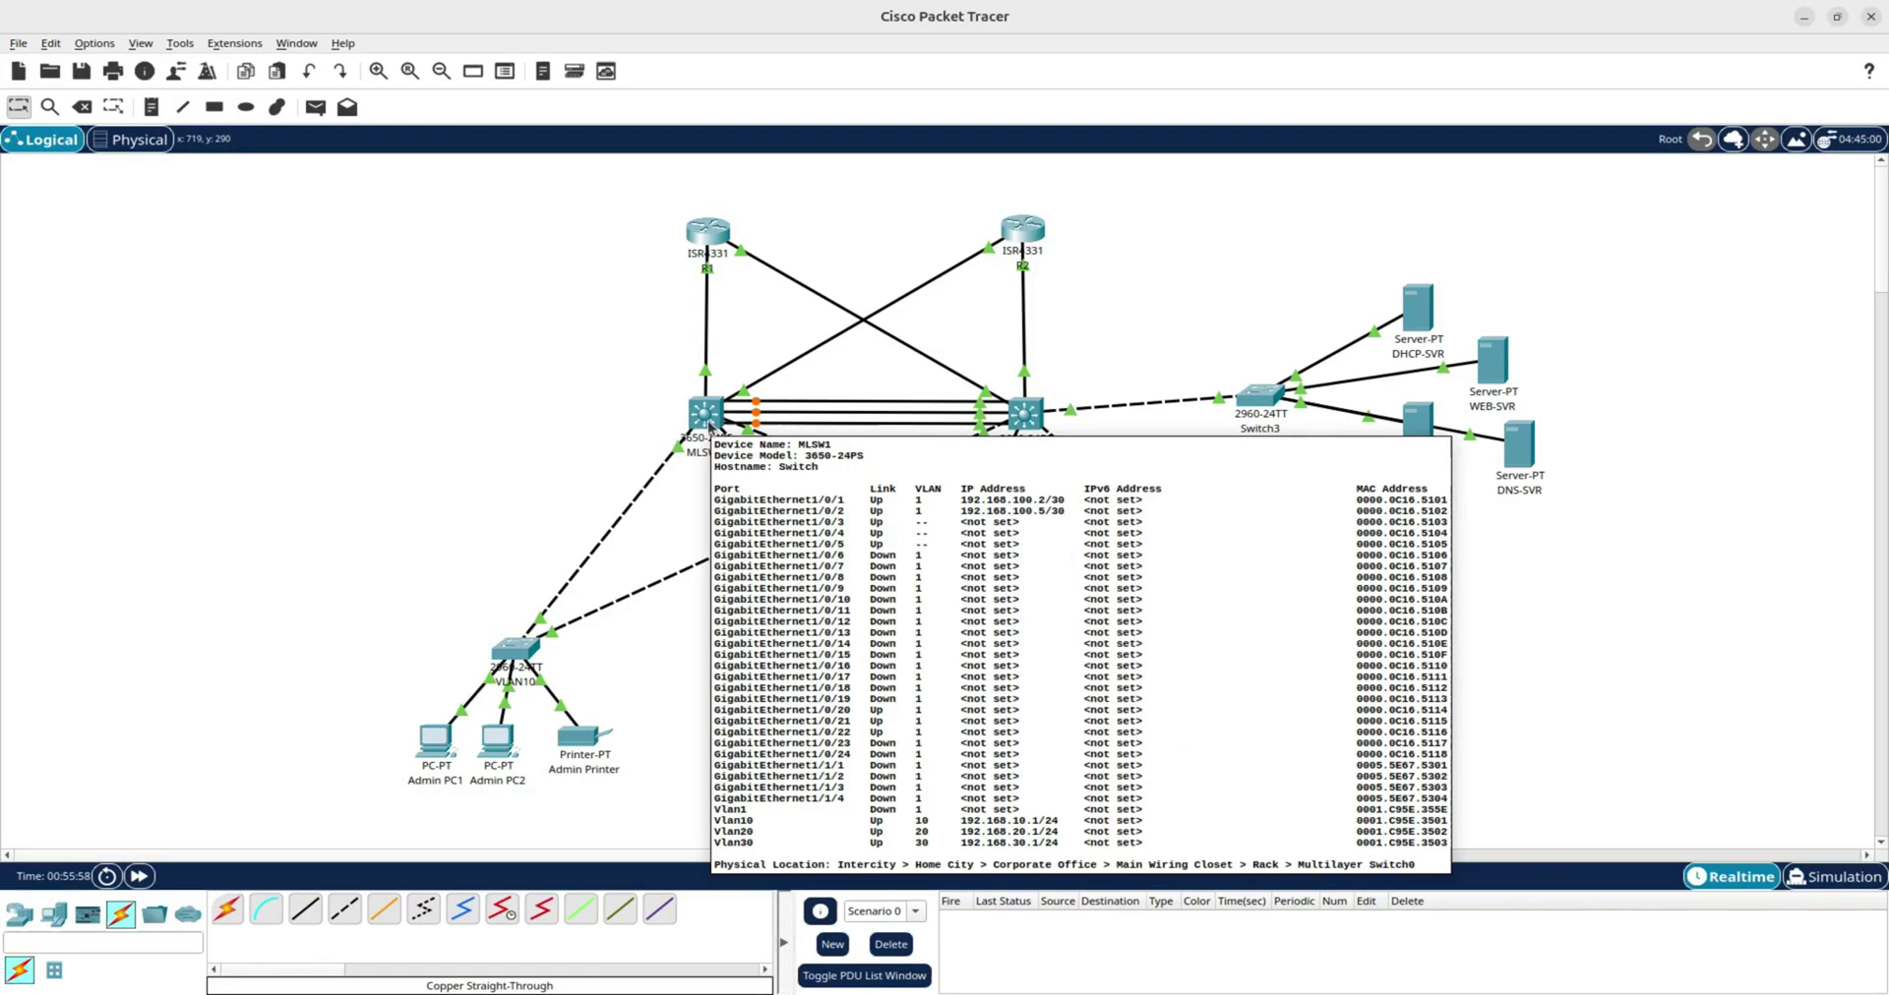
click(706, 421)
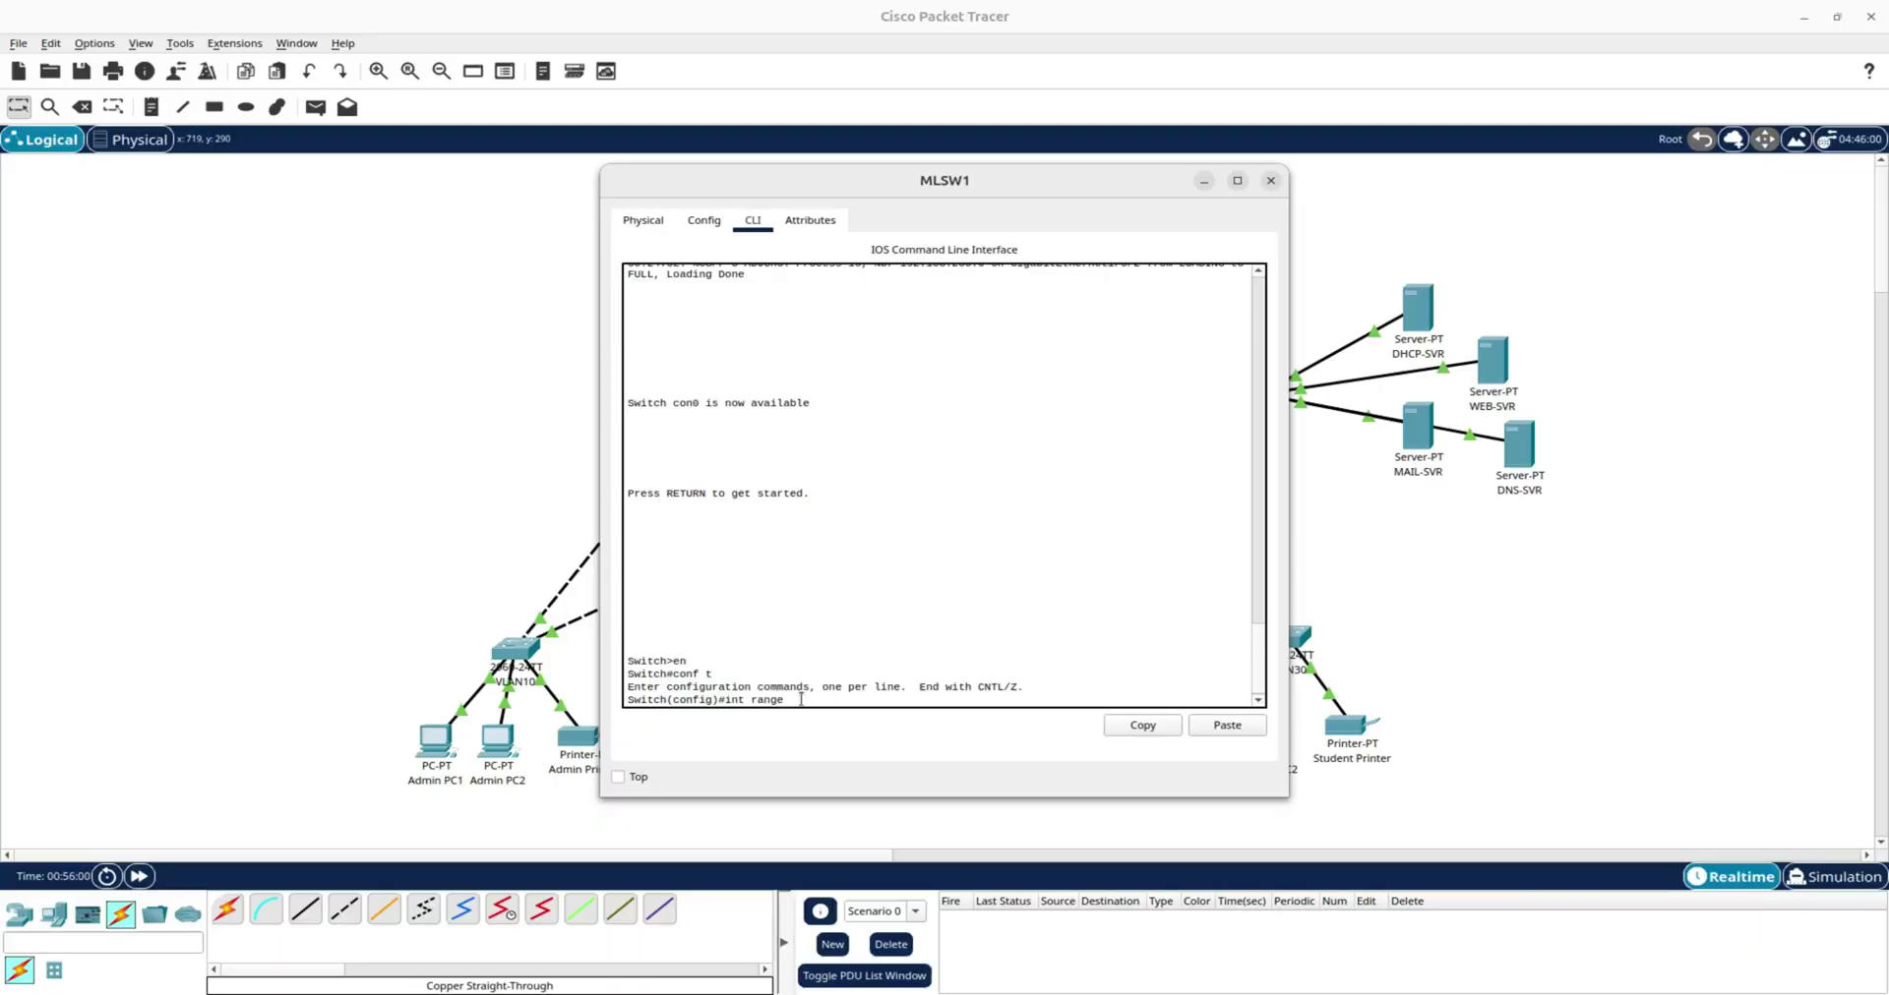
click(449, 453)
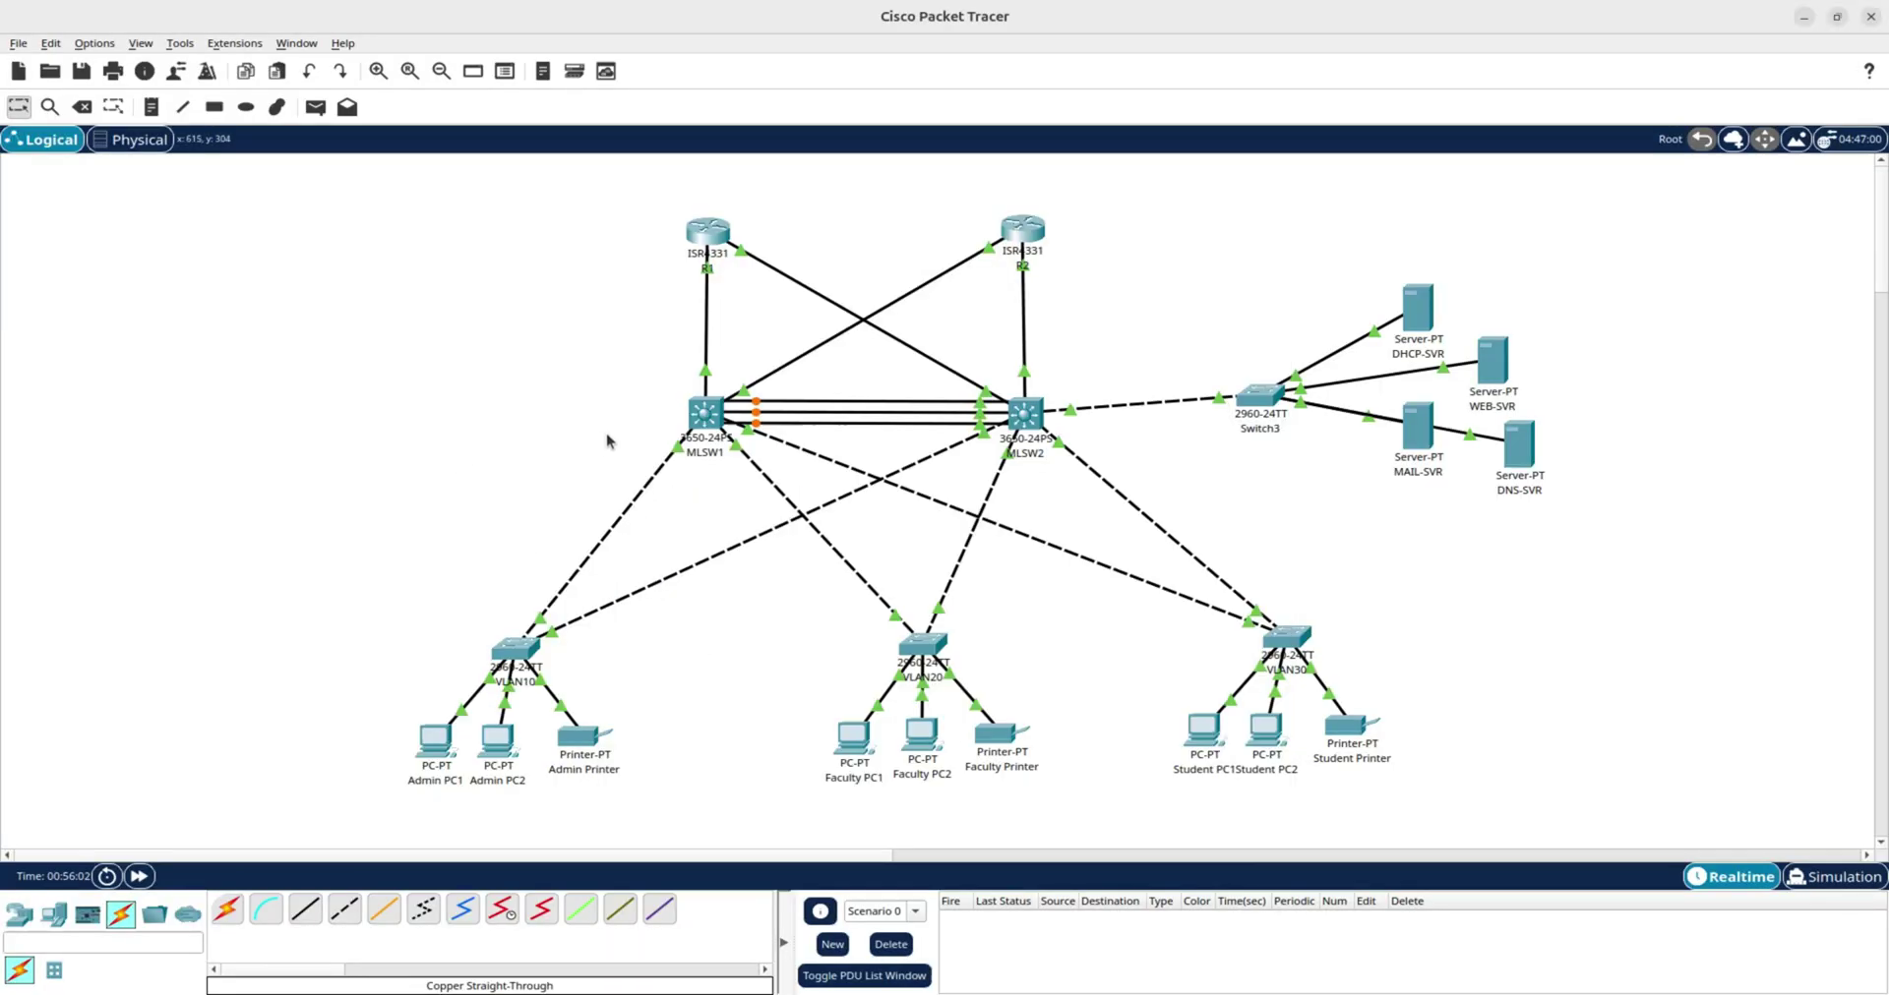
mouse_move(707, 433)
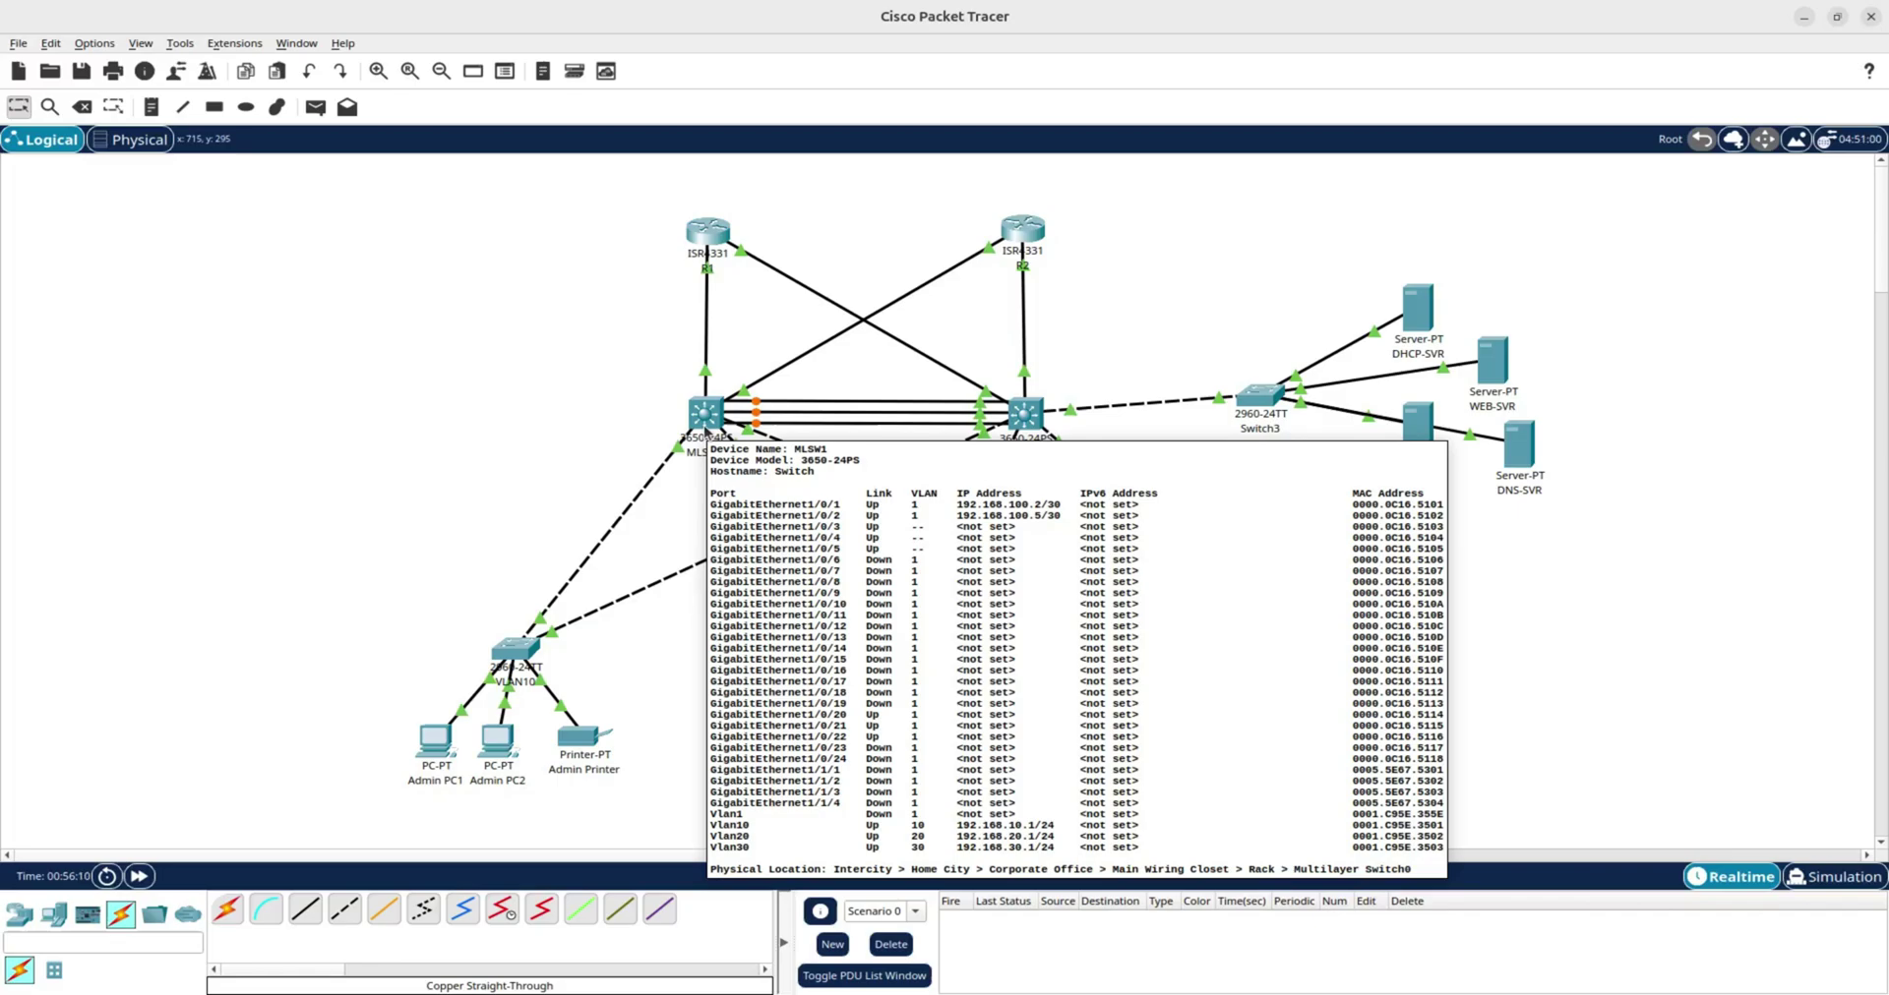
click(701, 433)
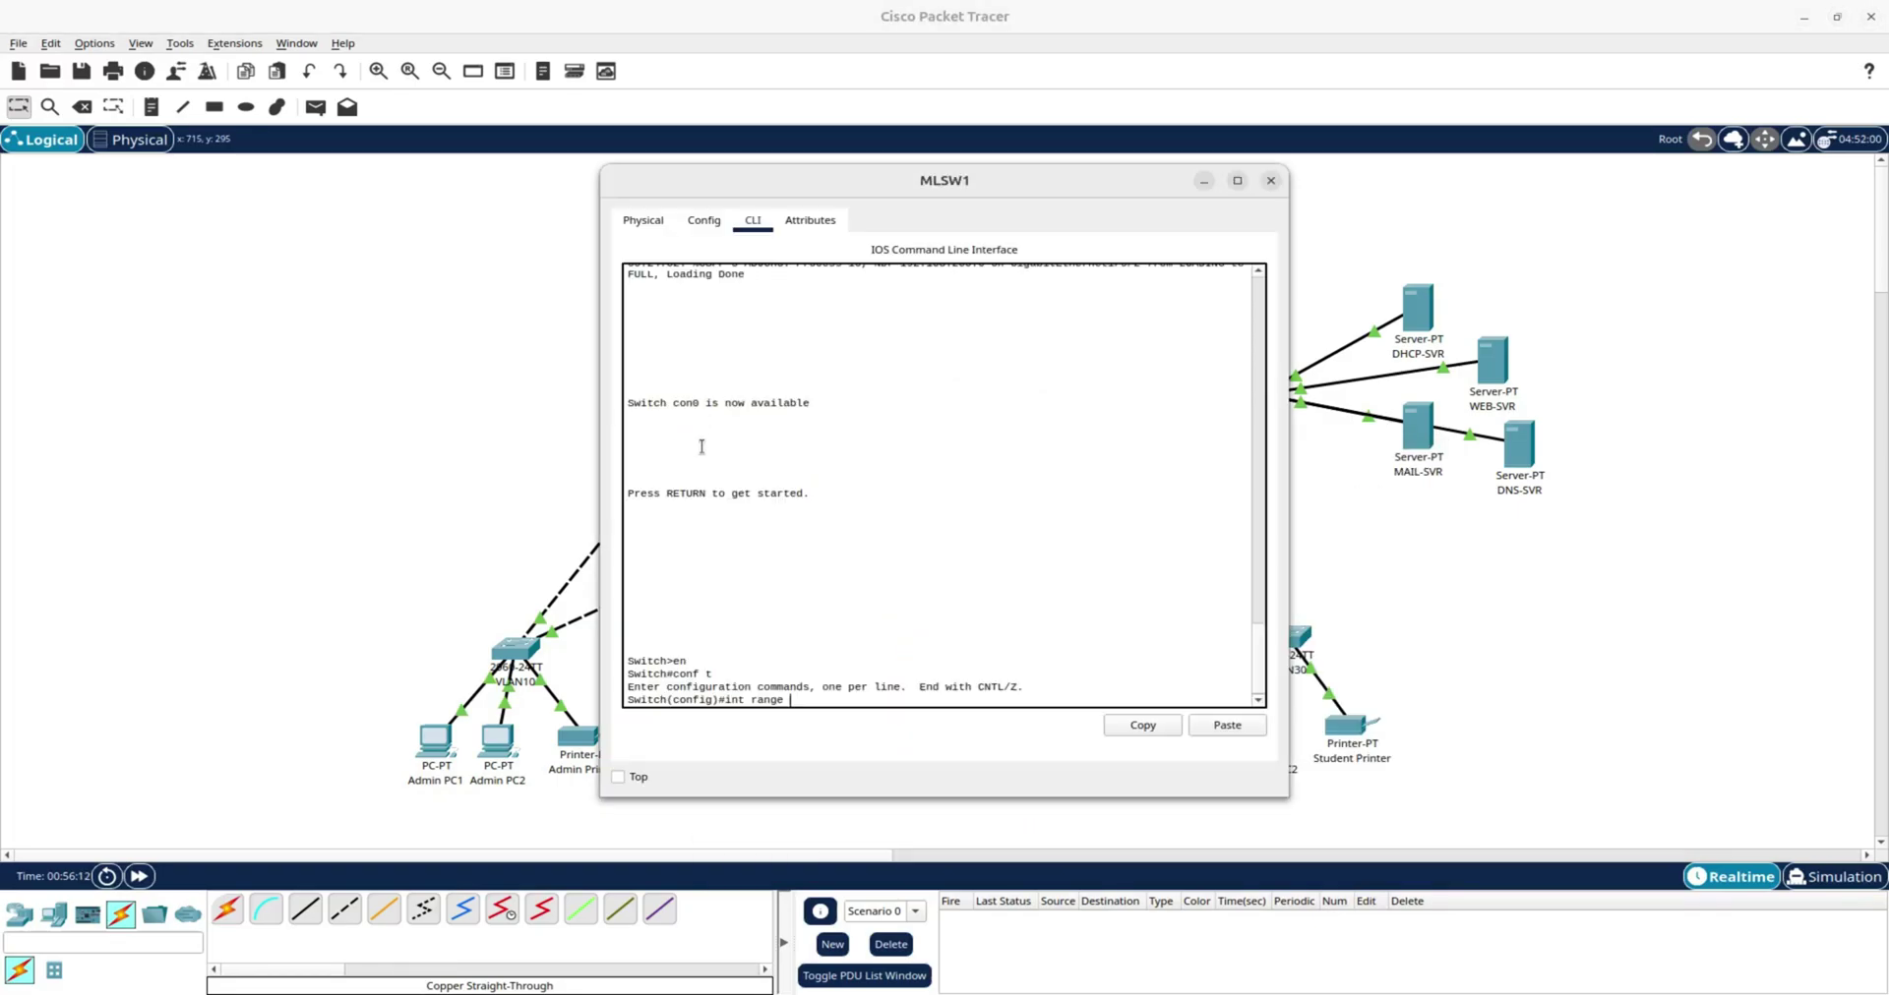
text(/0/2)
click(482, 528)
mouse_move(704, 412)
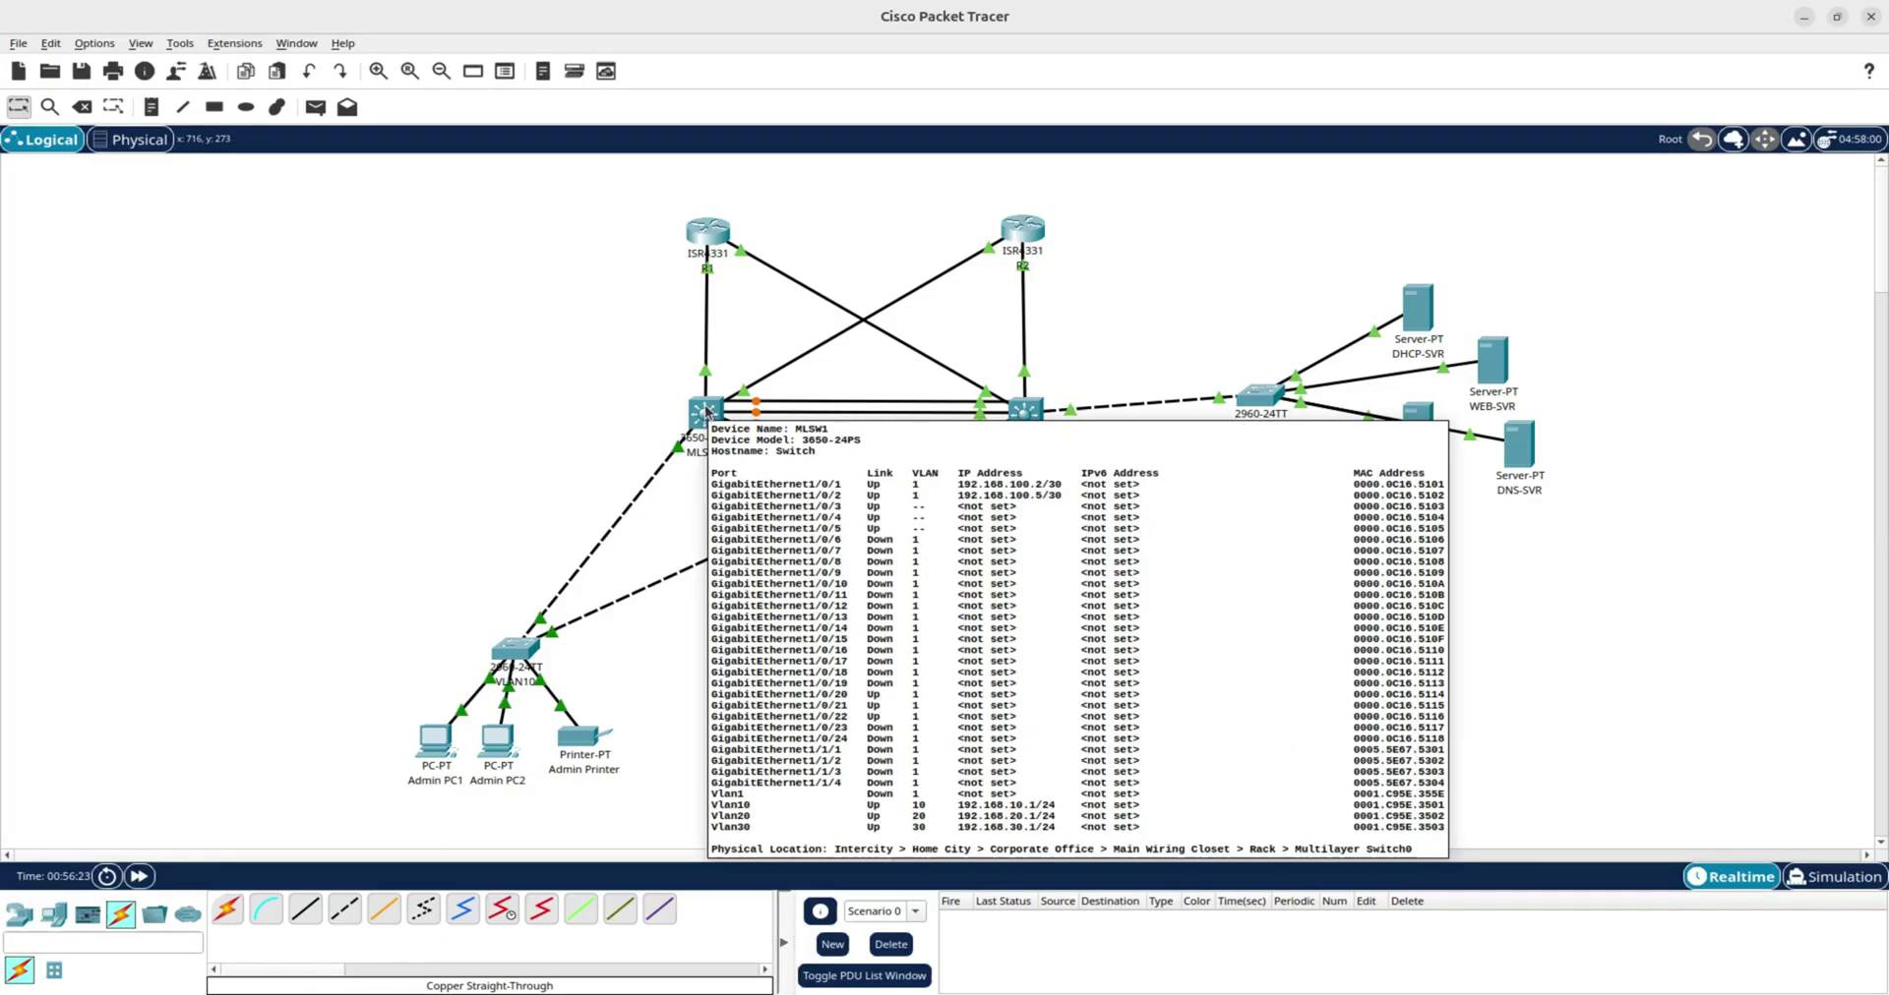
click(704, 412)
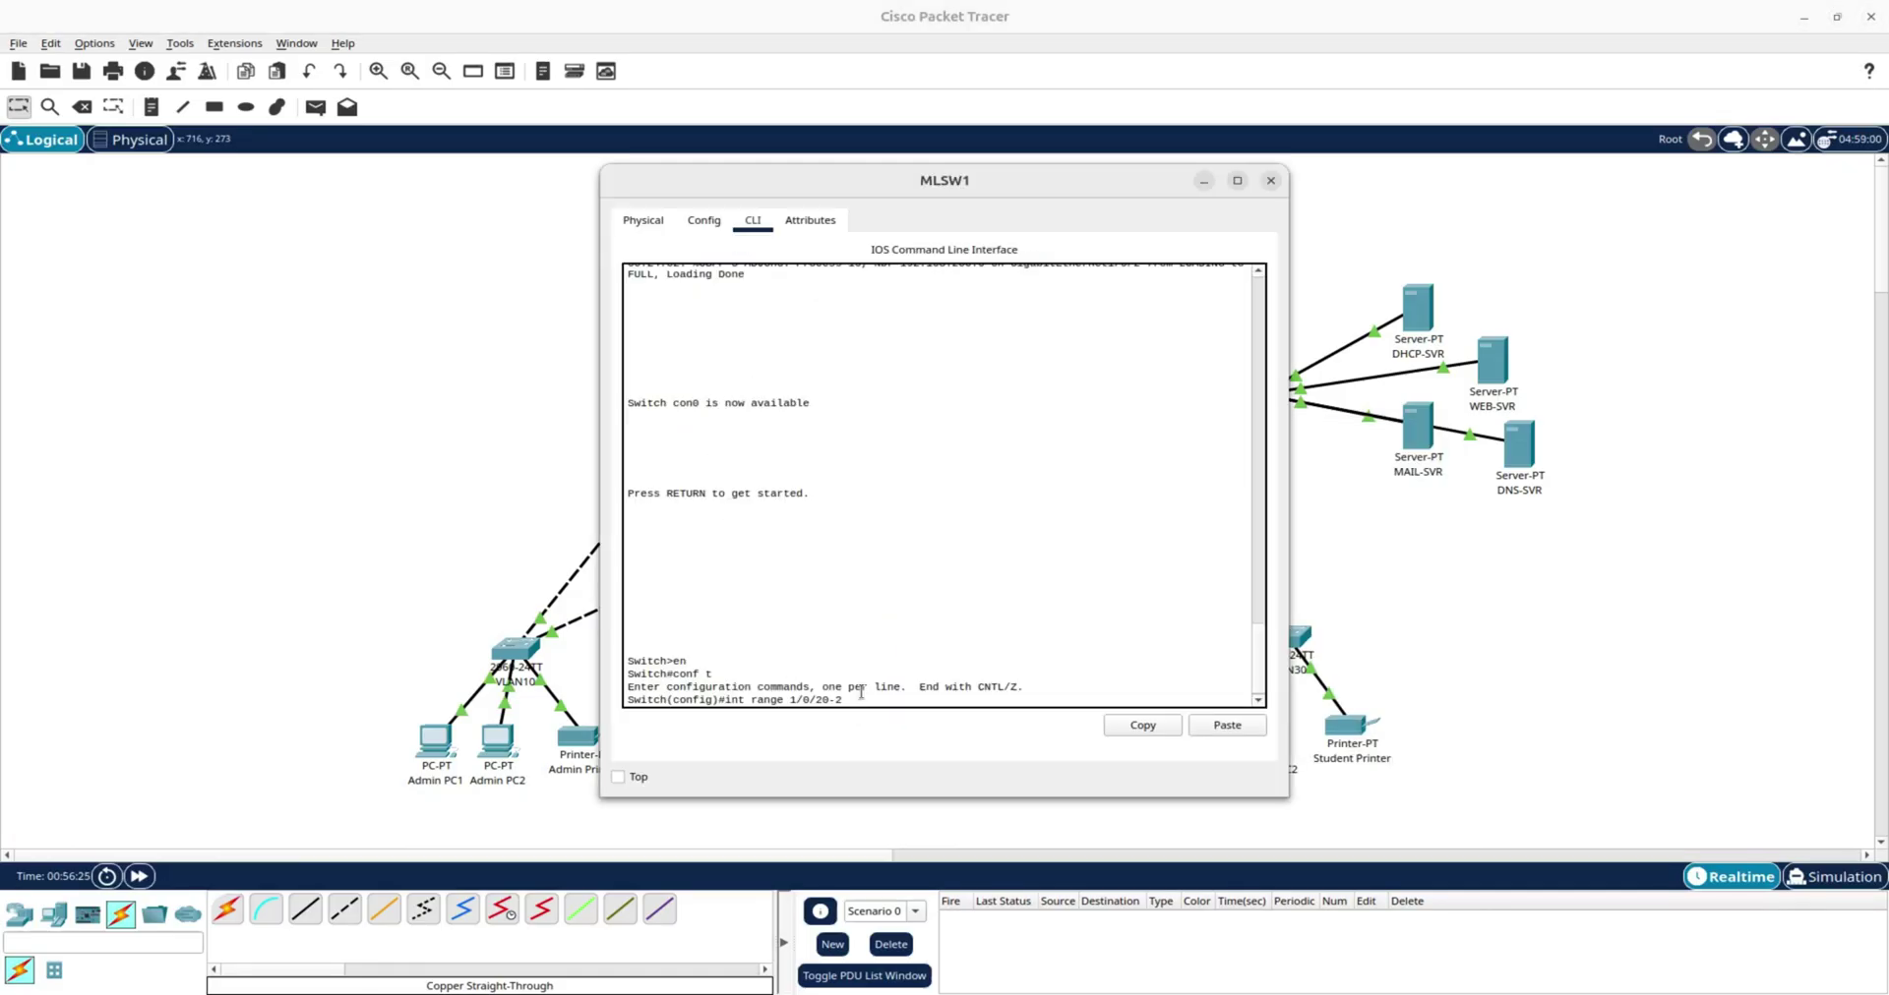
key(Return)
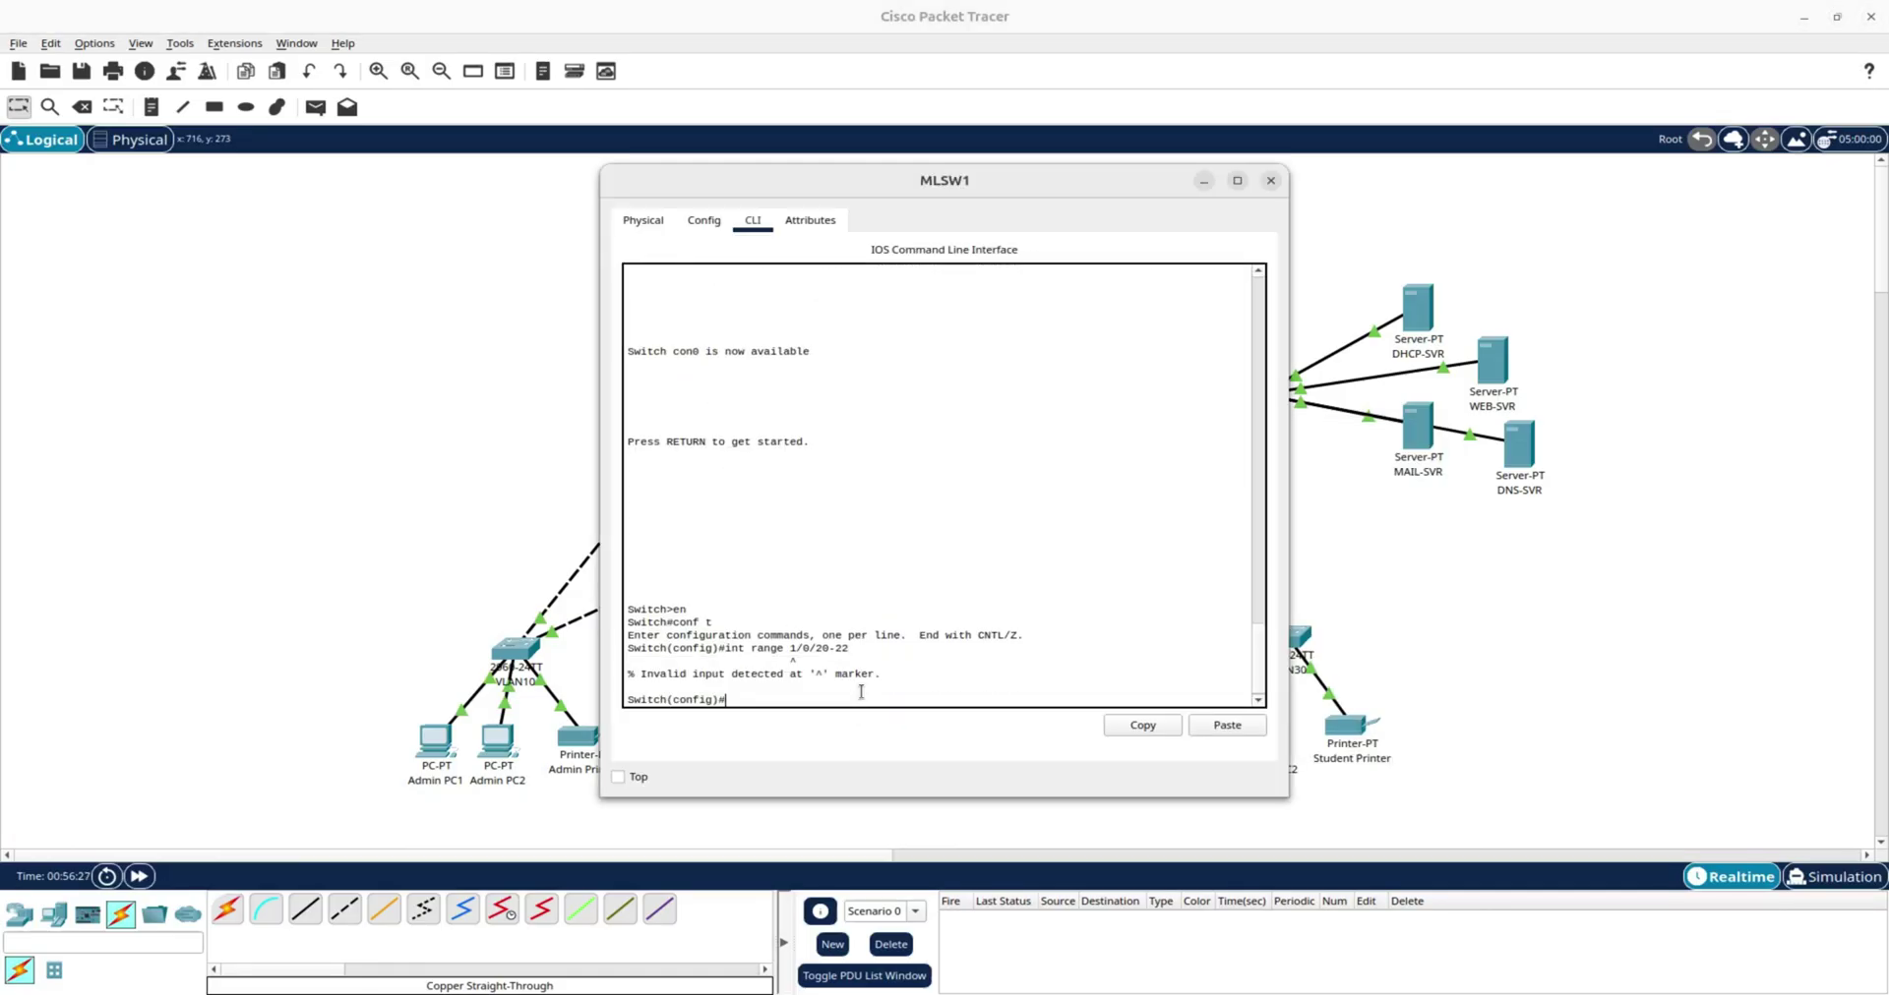
Select the interface range gig1/0/20-22 on MLSW1 and assign it to channel-group 1 in active mode.
key(Up)
text(gig)
key(Return)
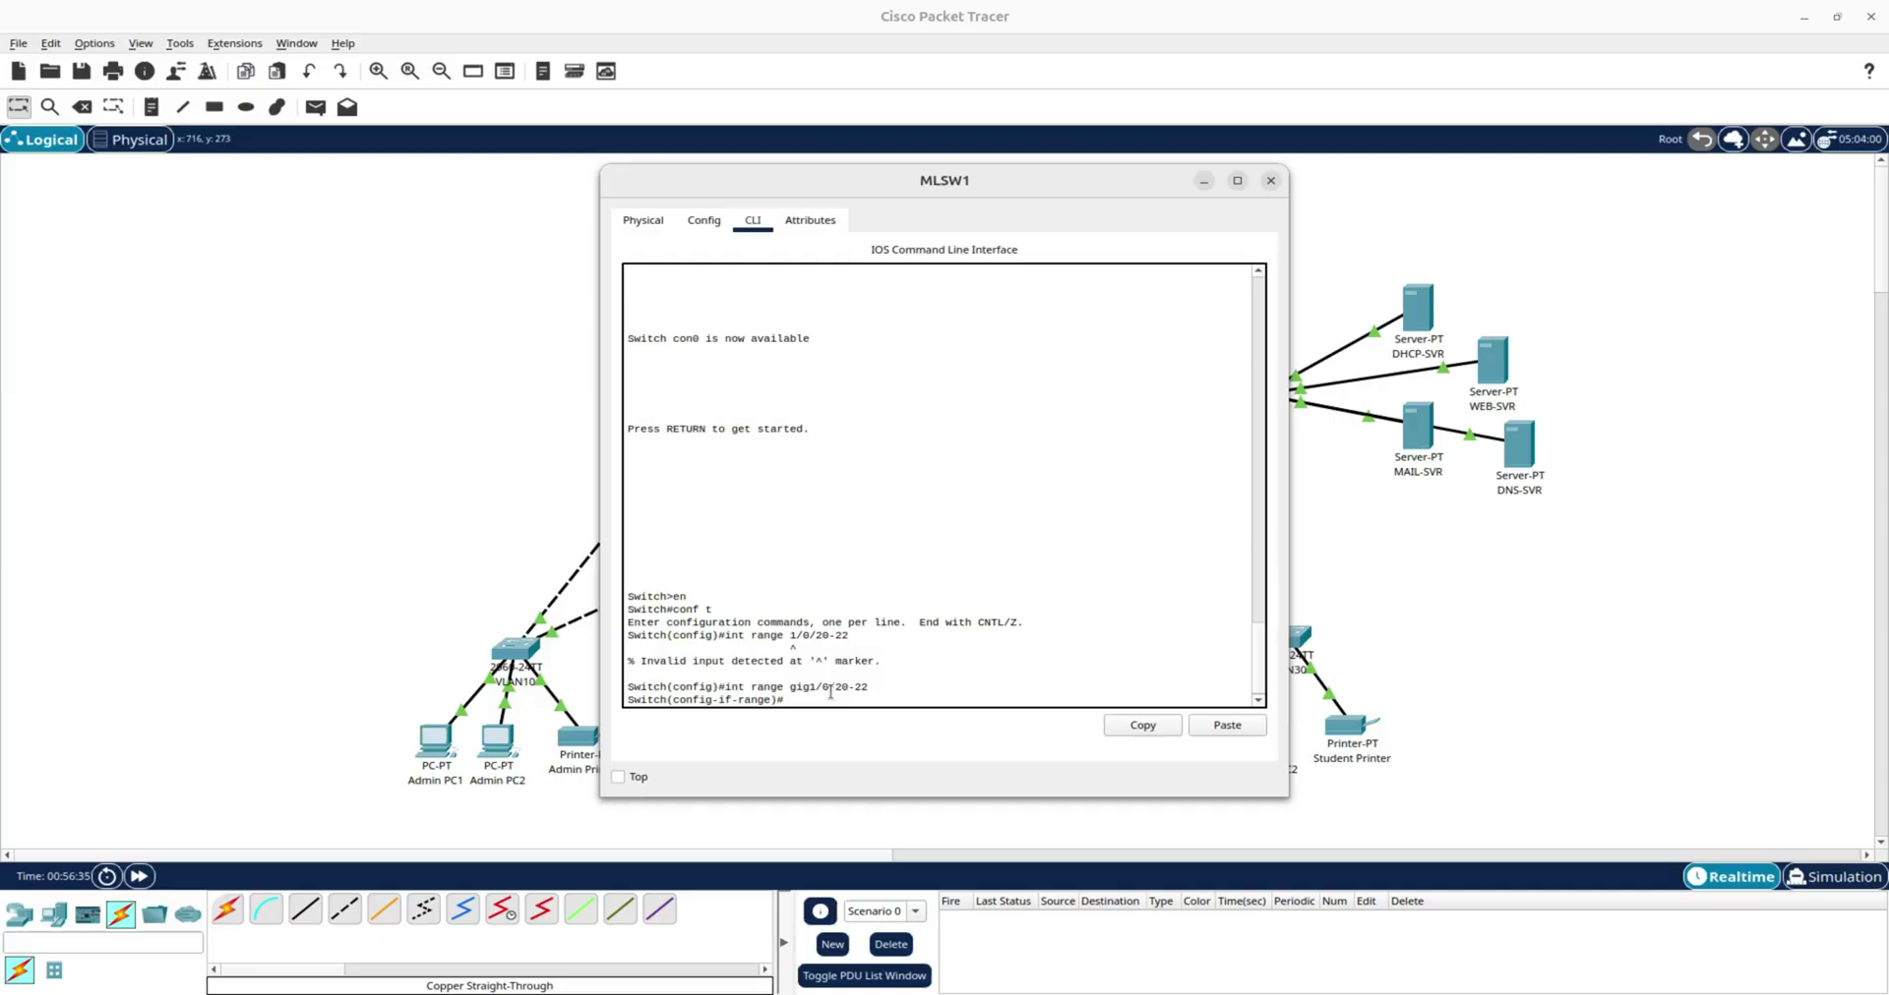
text(channel-group 1 mode active)
key(Return)
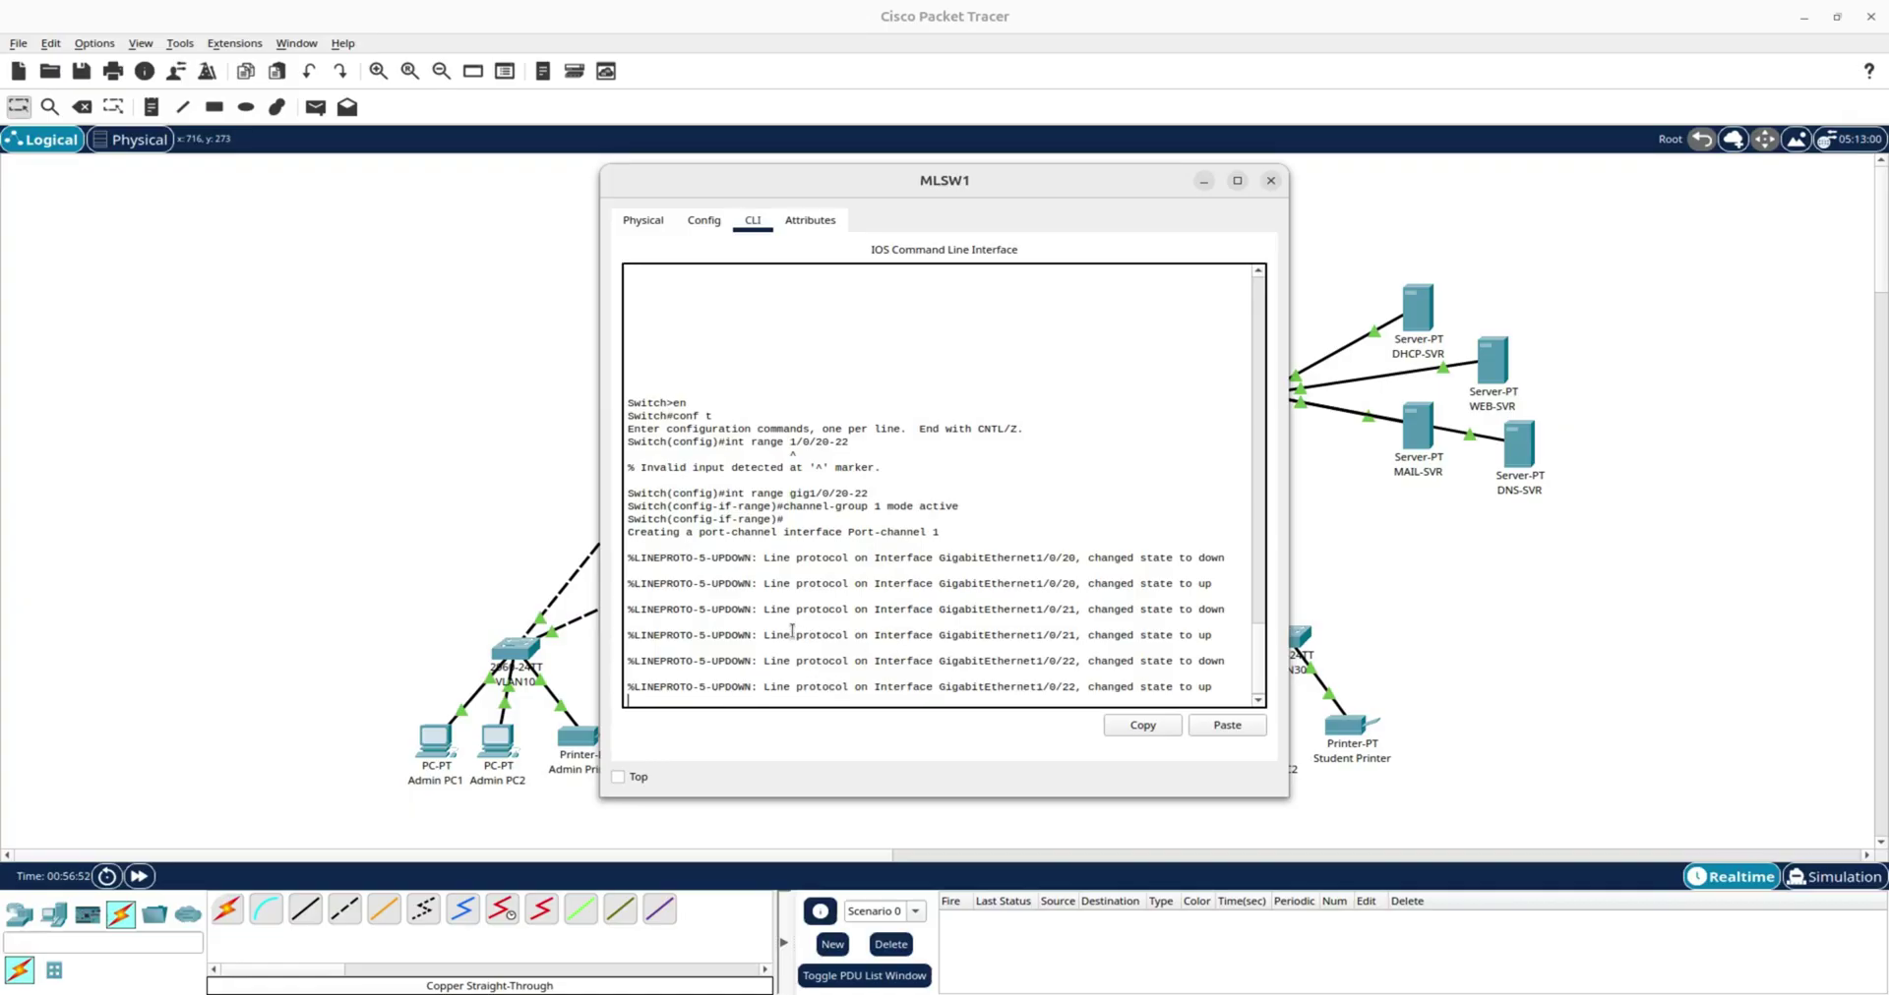
Enter interface port-channel 1 on MLSW1 and set its switchport mode to trunk.
key(Return)
text(interface)
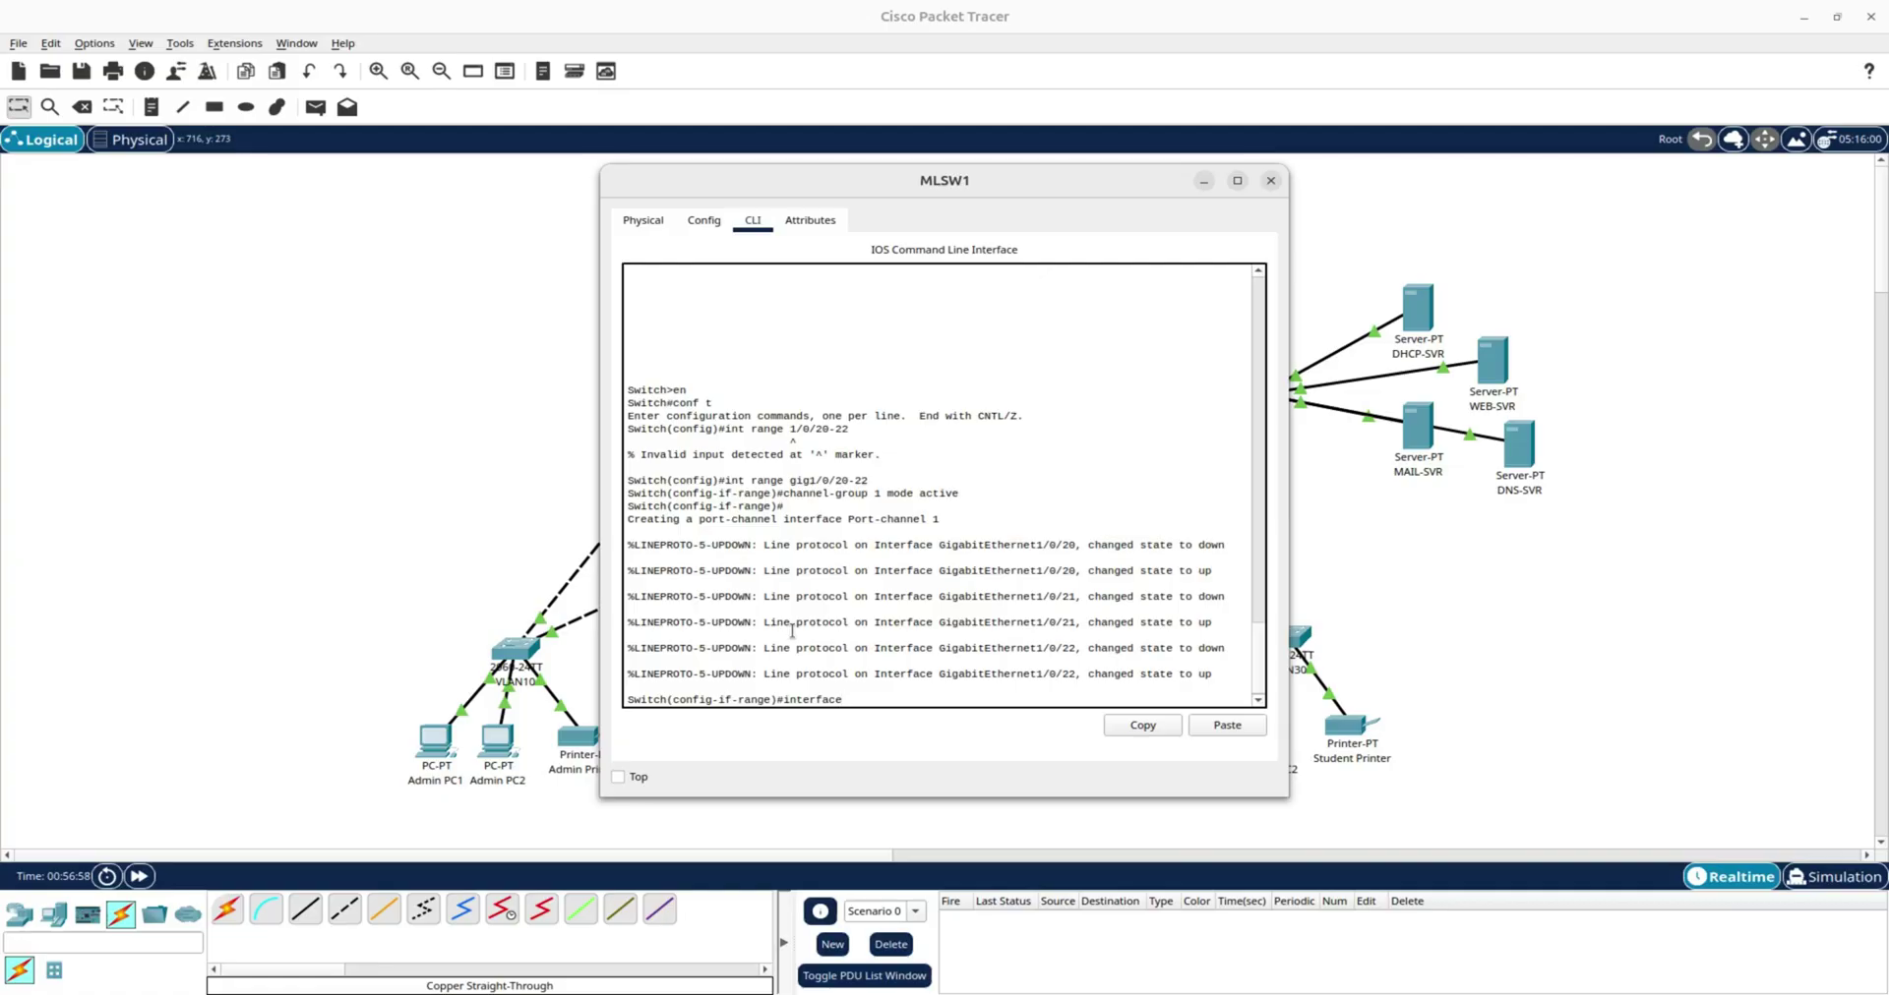
text(port-channel 1)
key(Return)
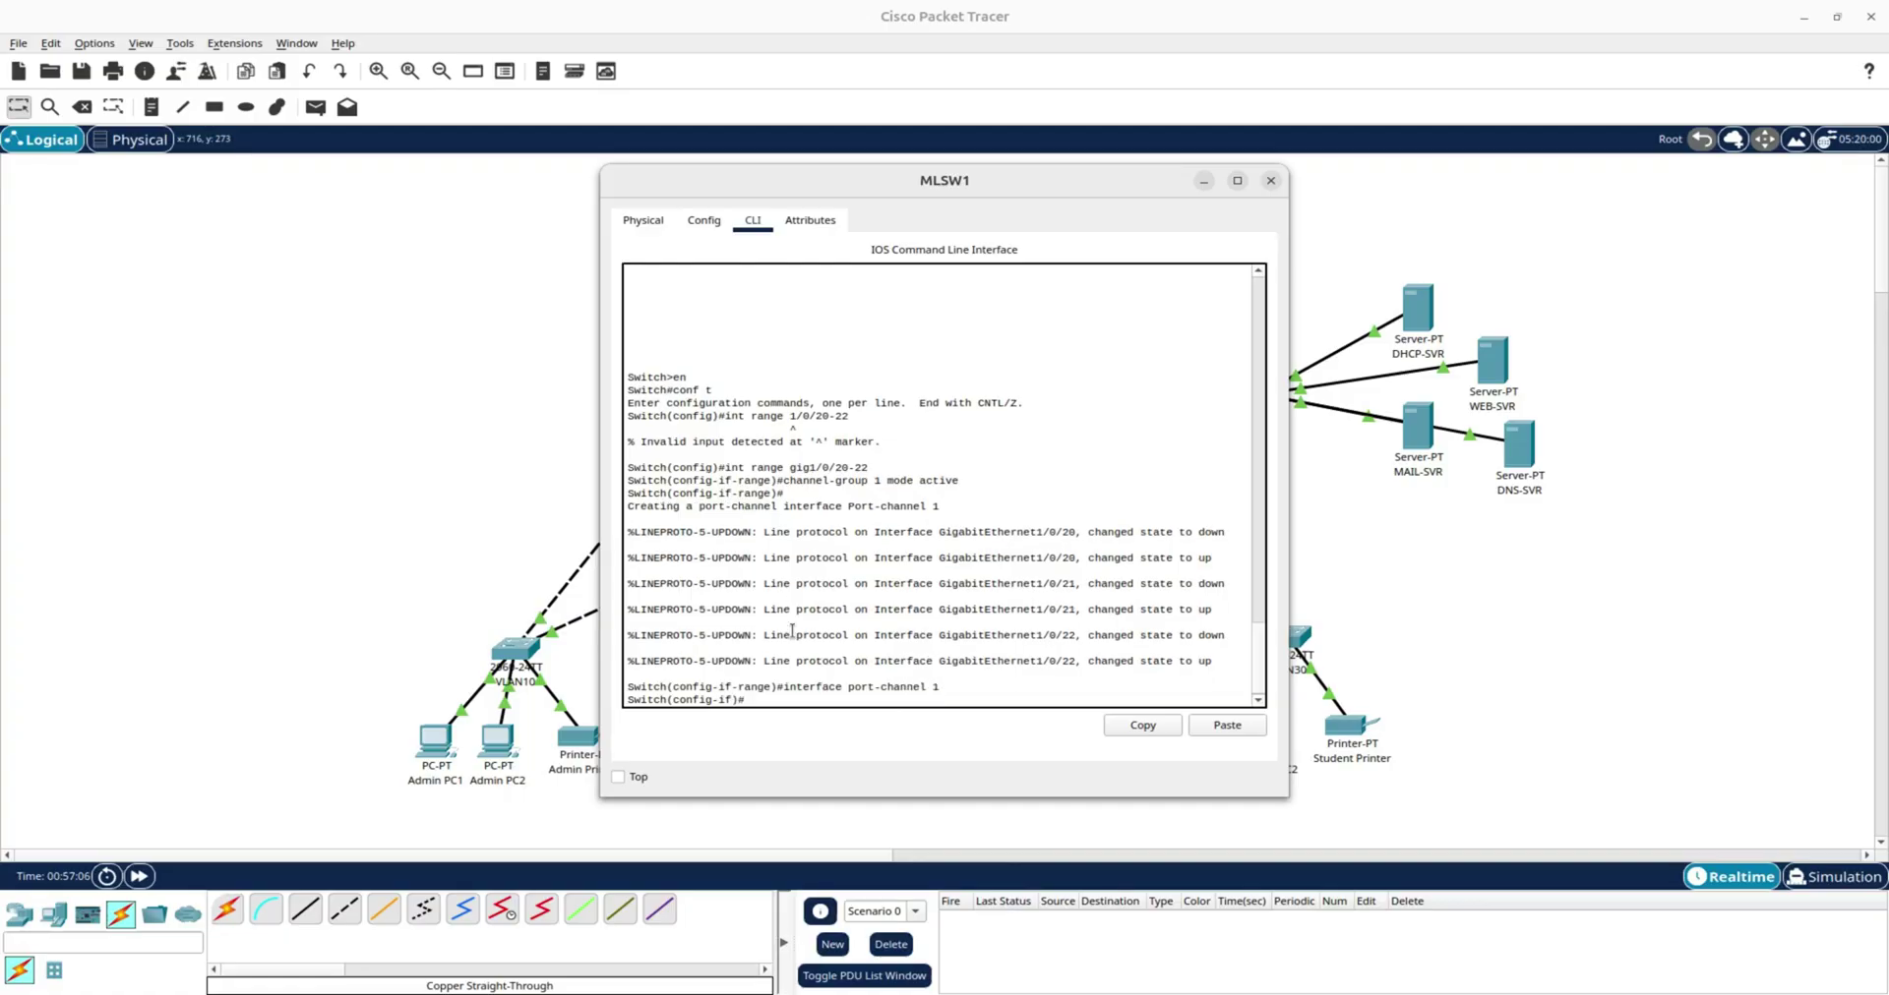
text(switchport mode trun)
key(Return)
key(Return)
key(Return)
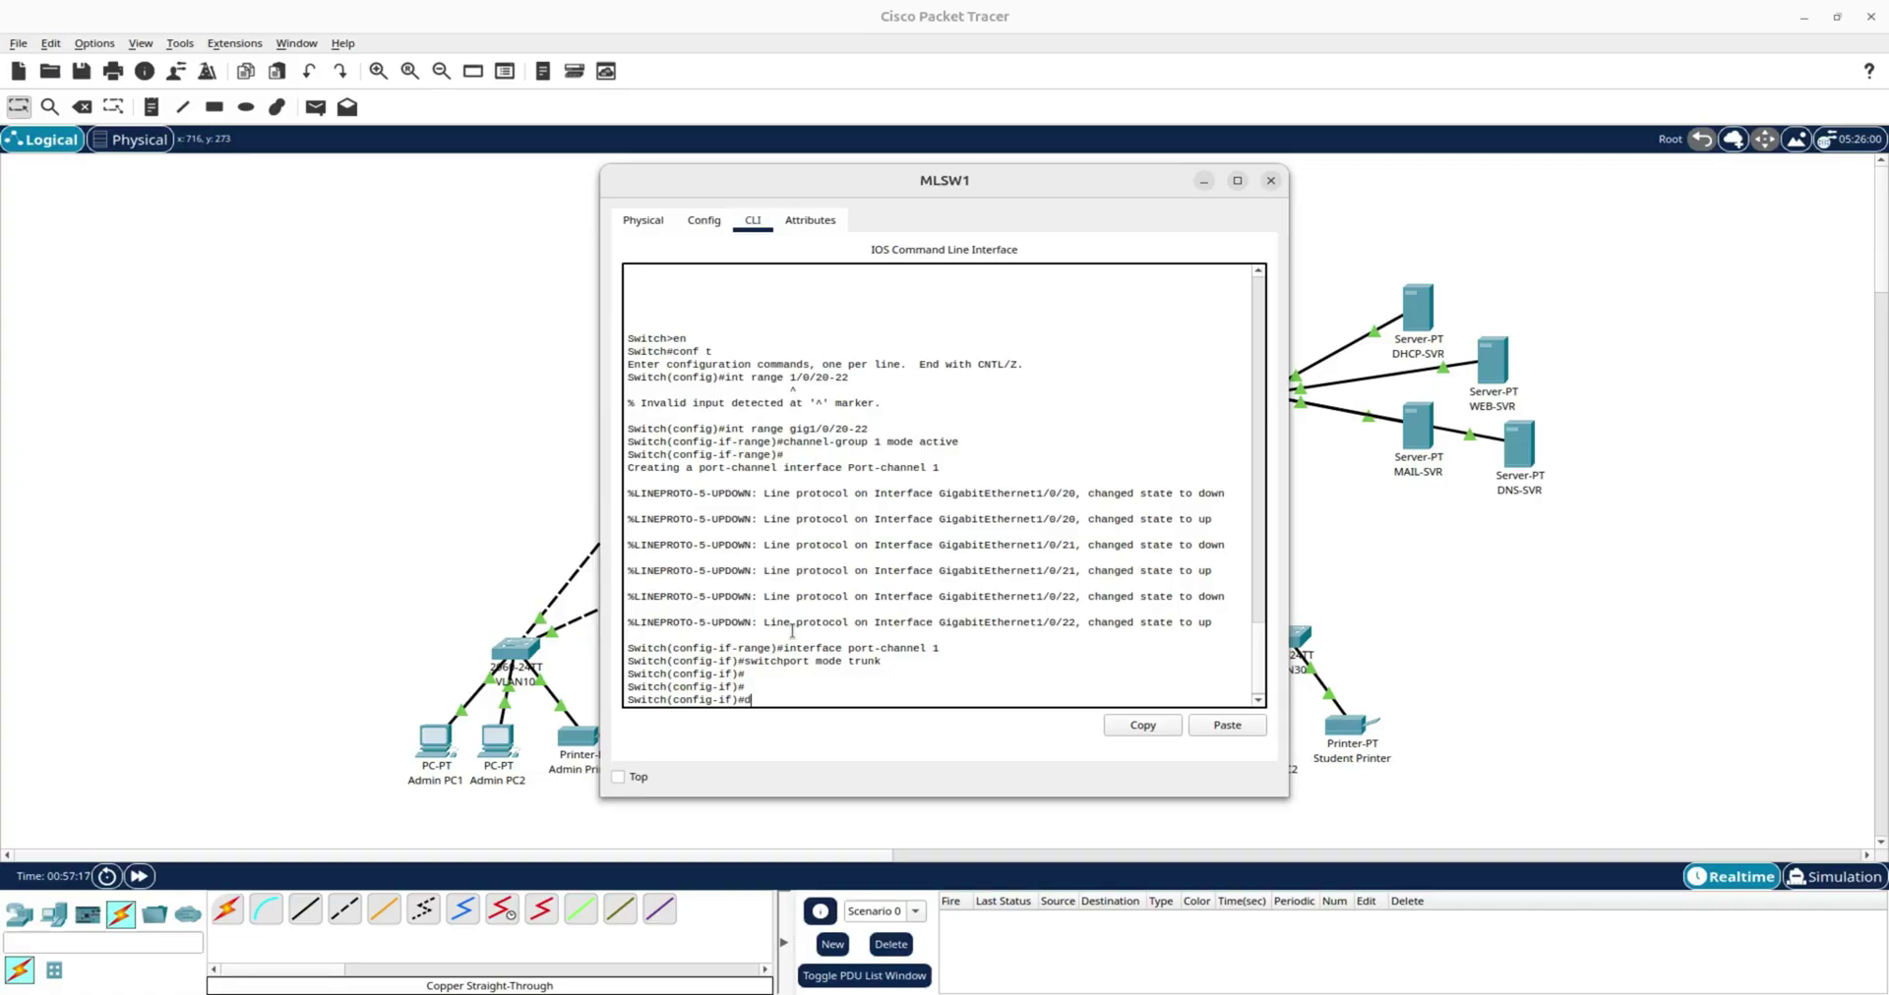
Save MLSW1's running configuration with do wr.
text(do wr)
key(Return)
key(Return)
key(Return)
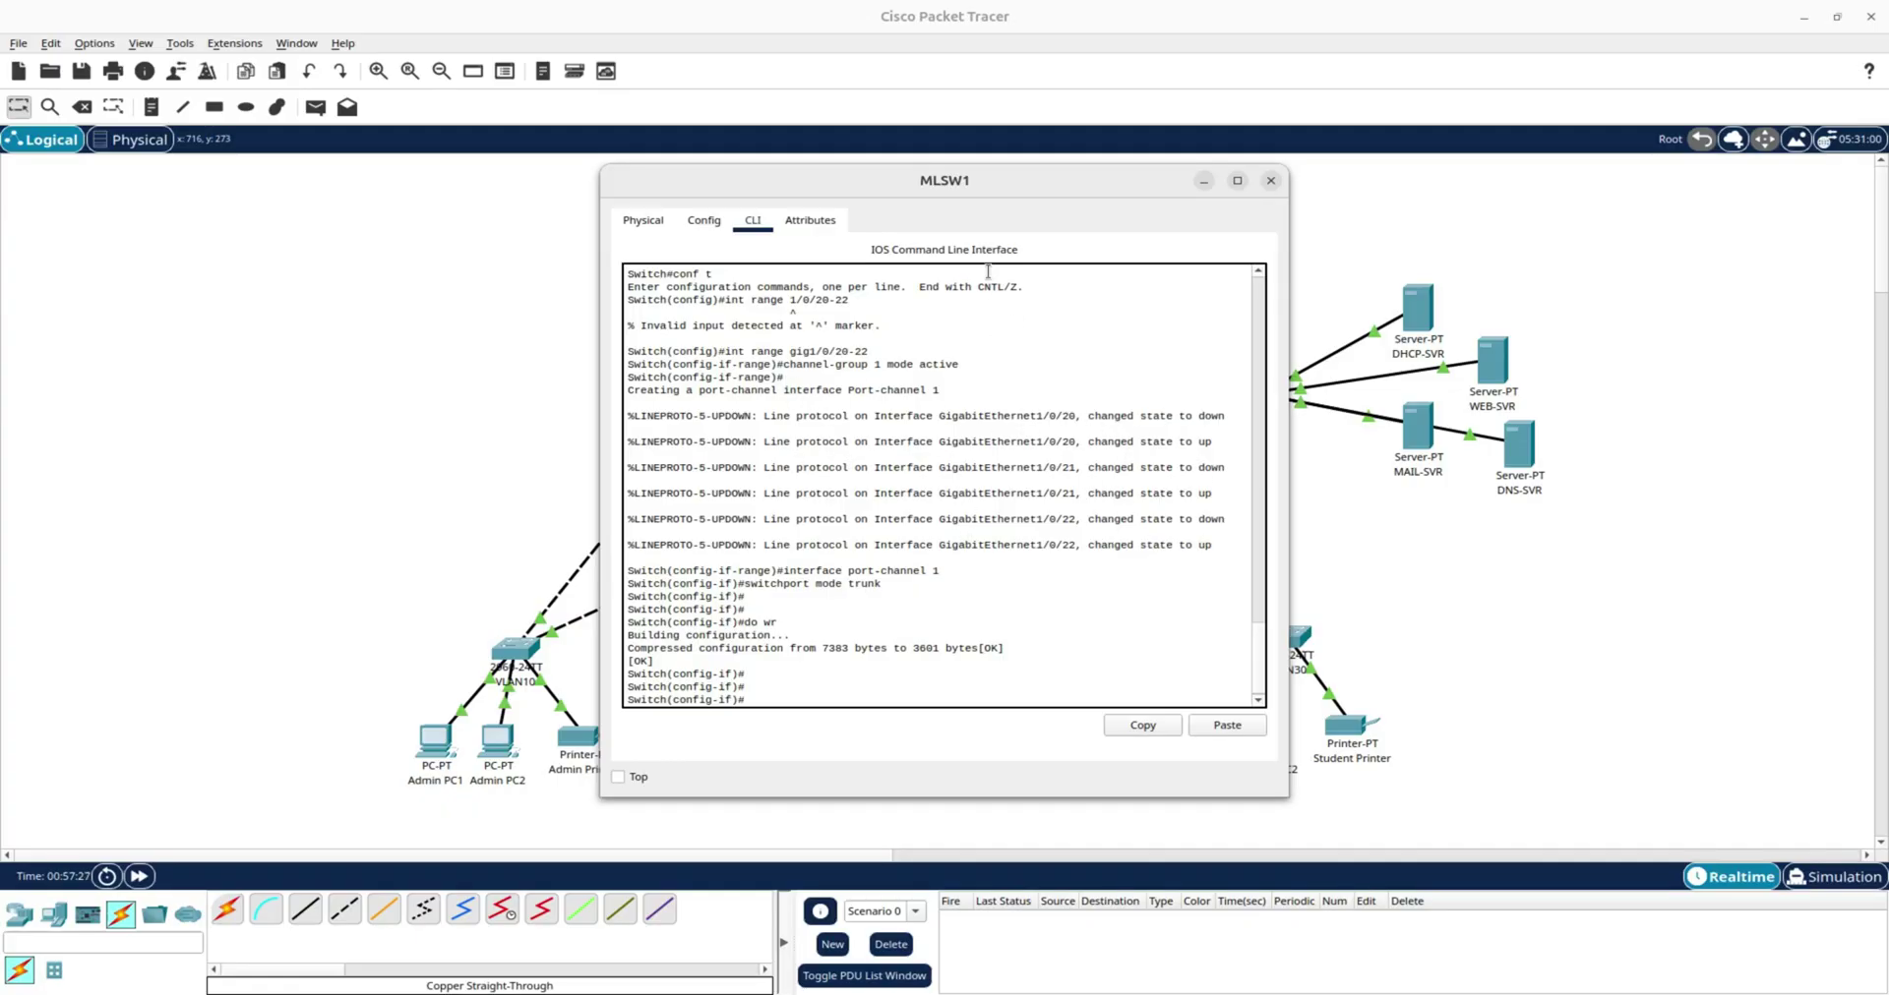
Move the MLSW1 window aside, switch to the text editor and cut the OSPF commands out of the draft.
drag(853, 184, 395, 144)
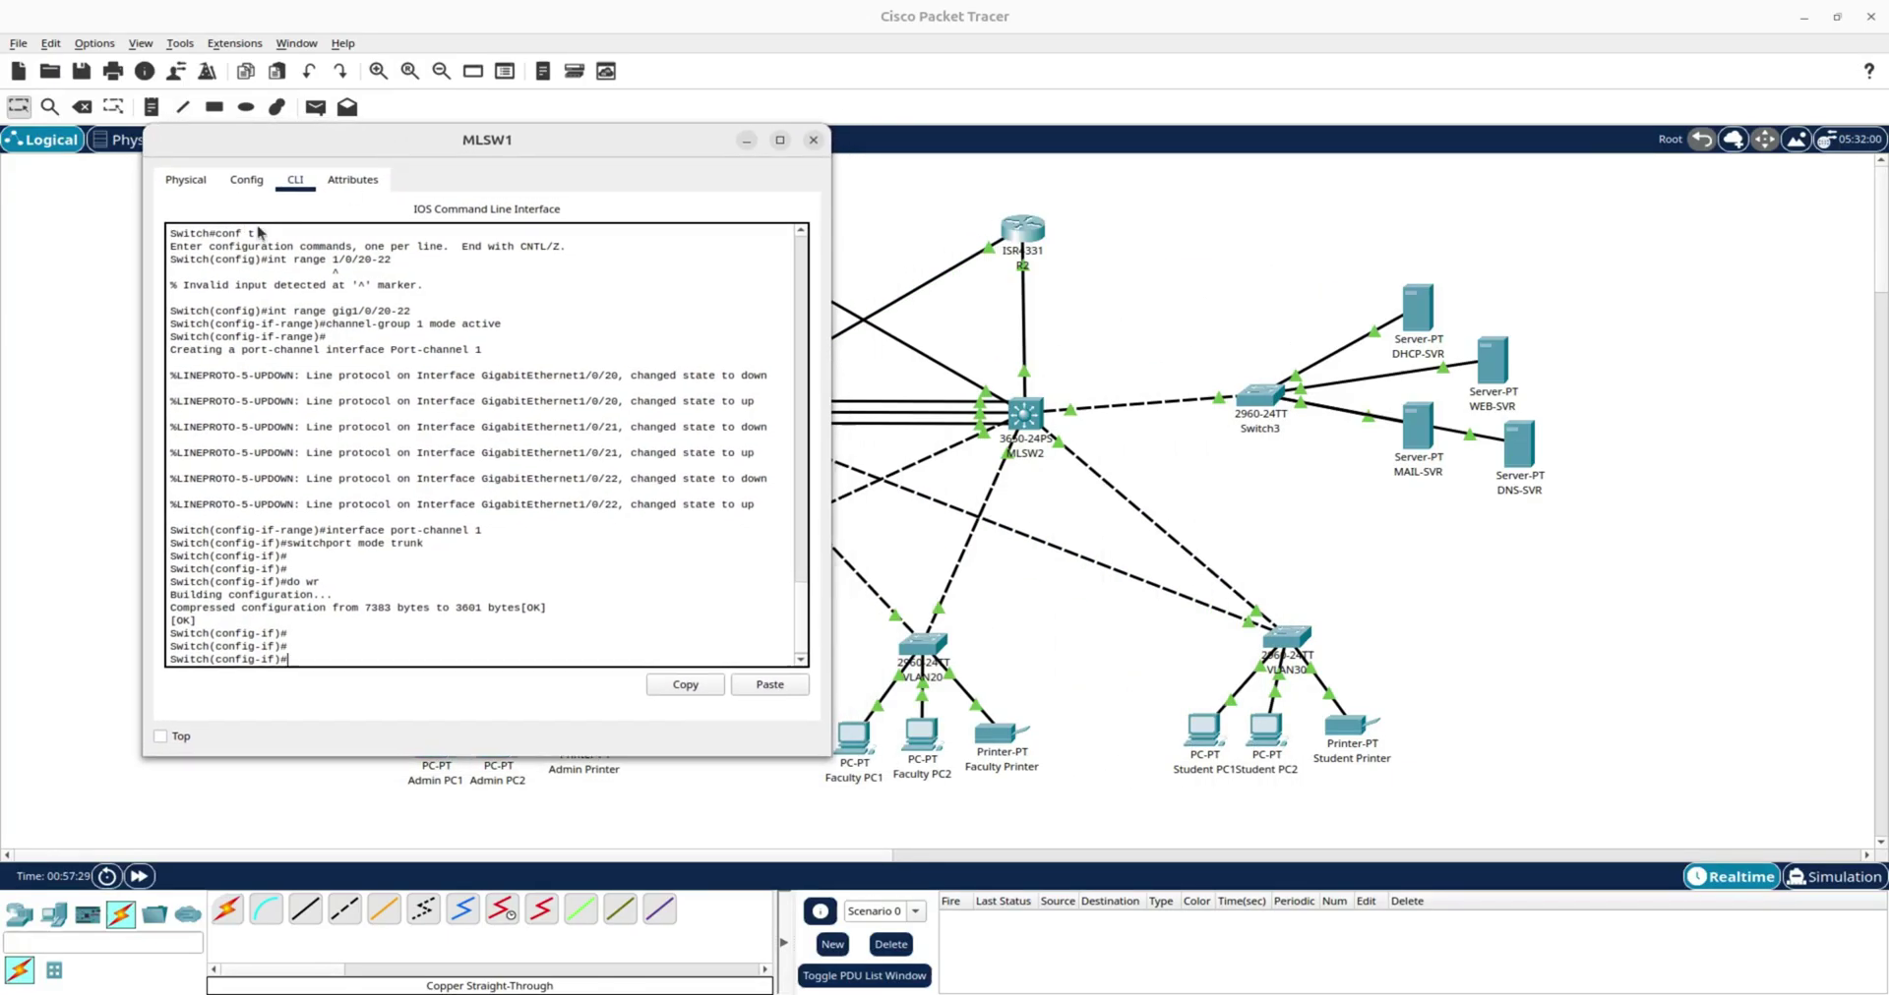
key(alt+Tab)
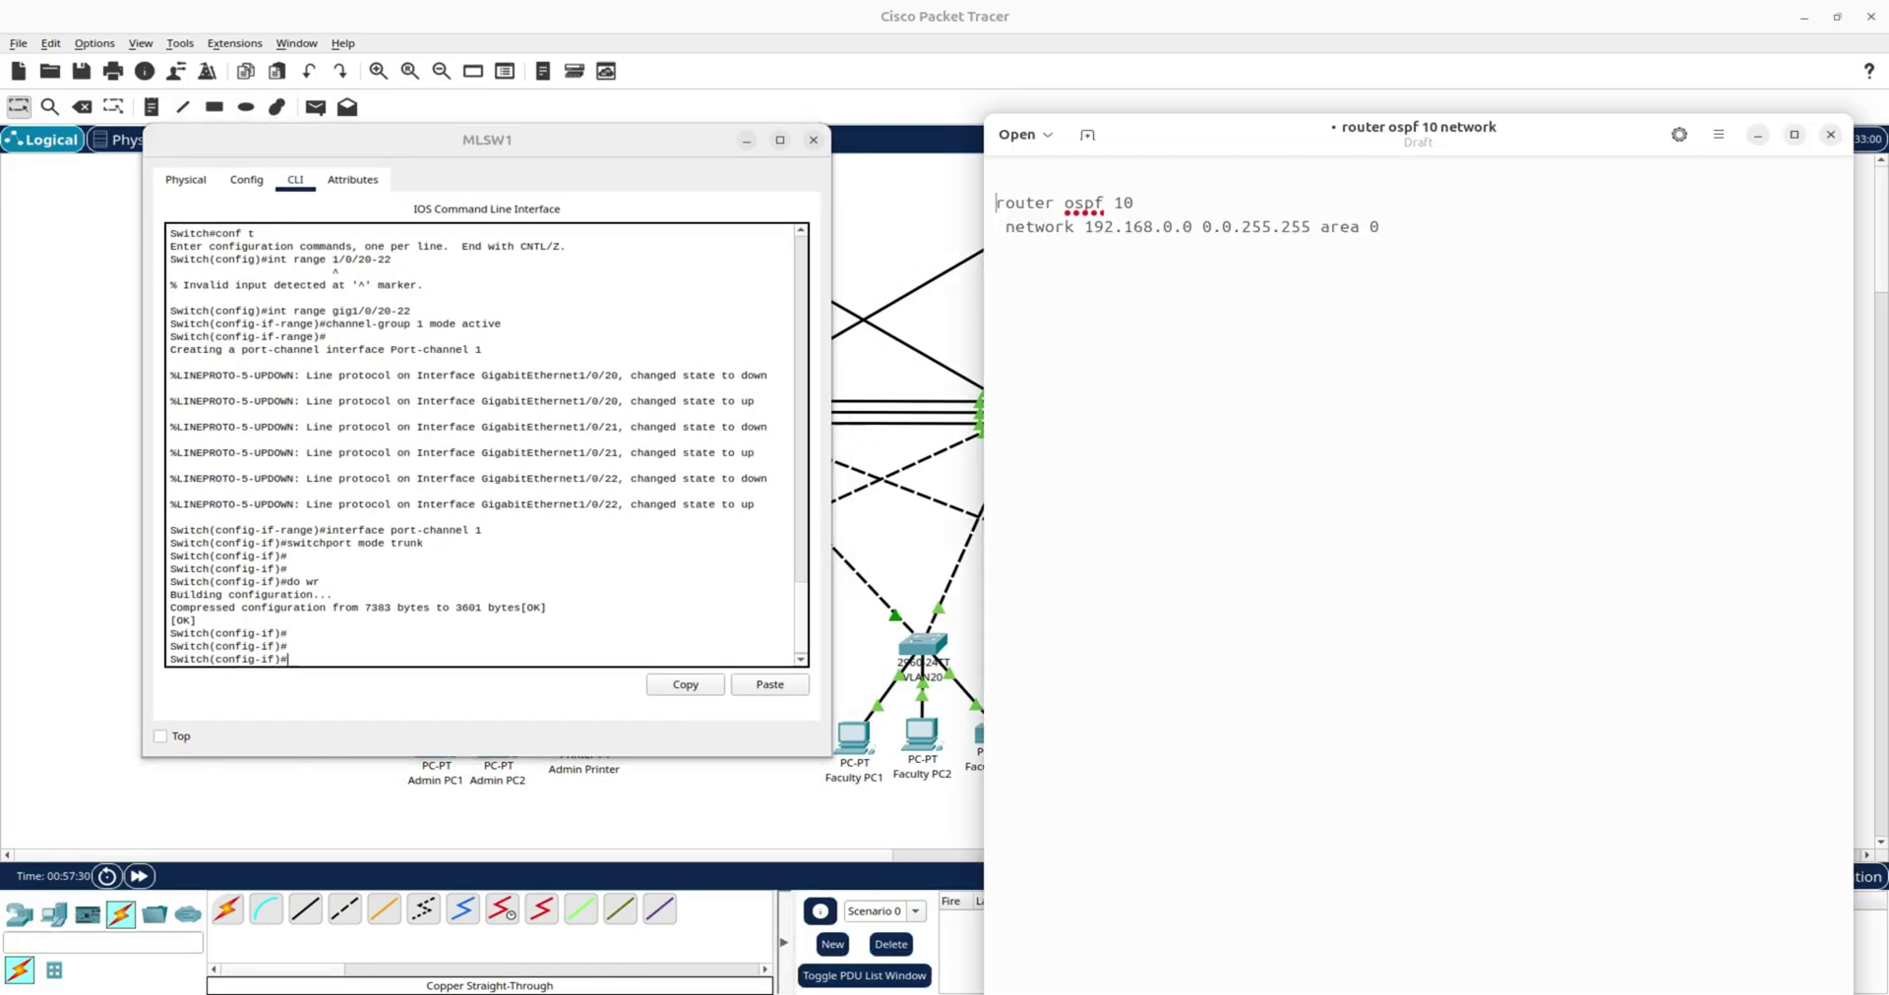
key(ctrl+a)
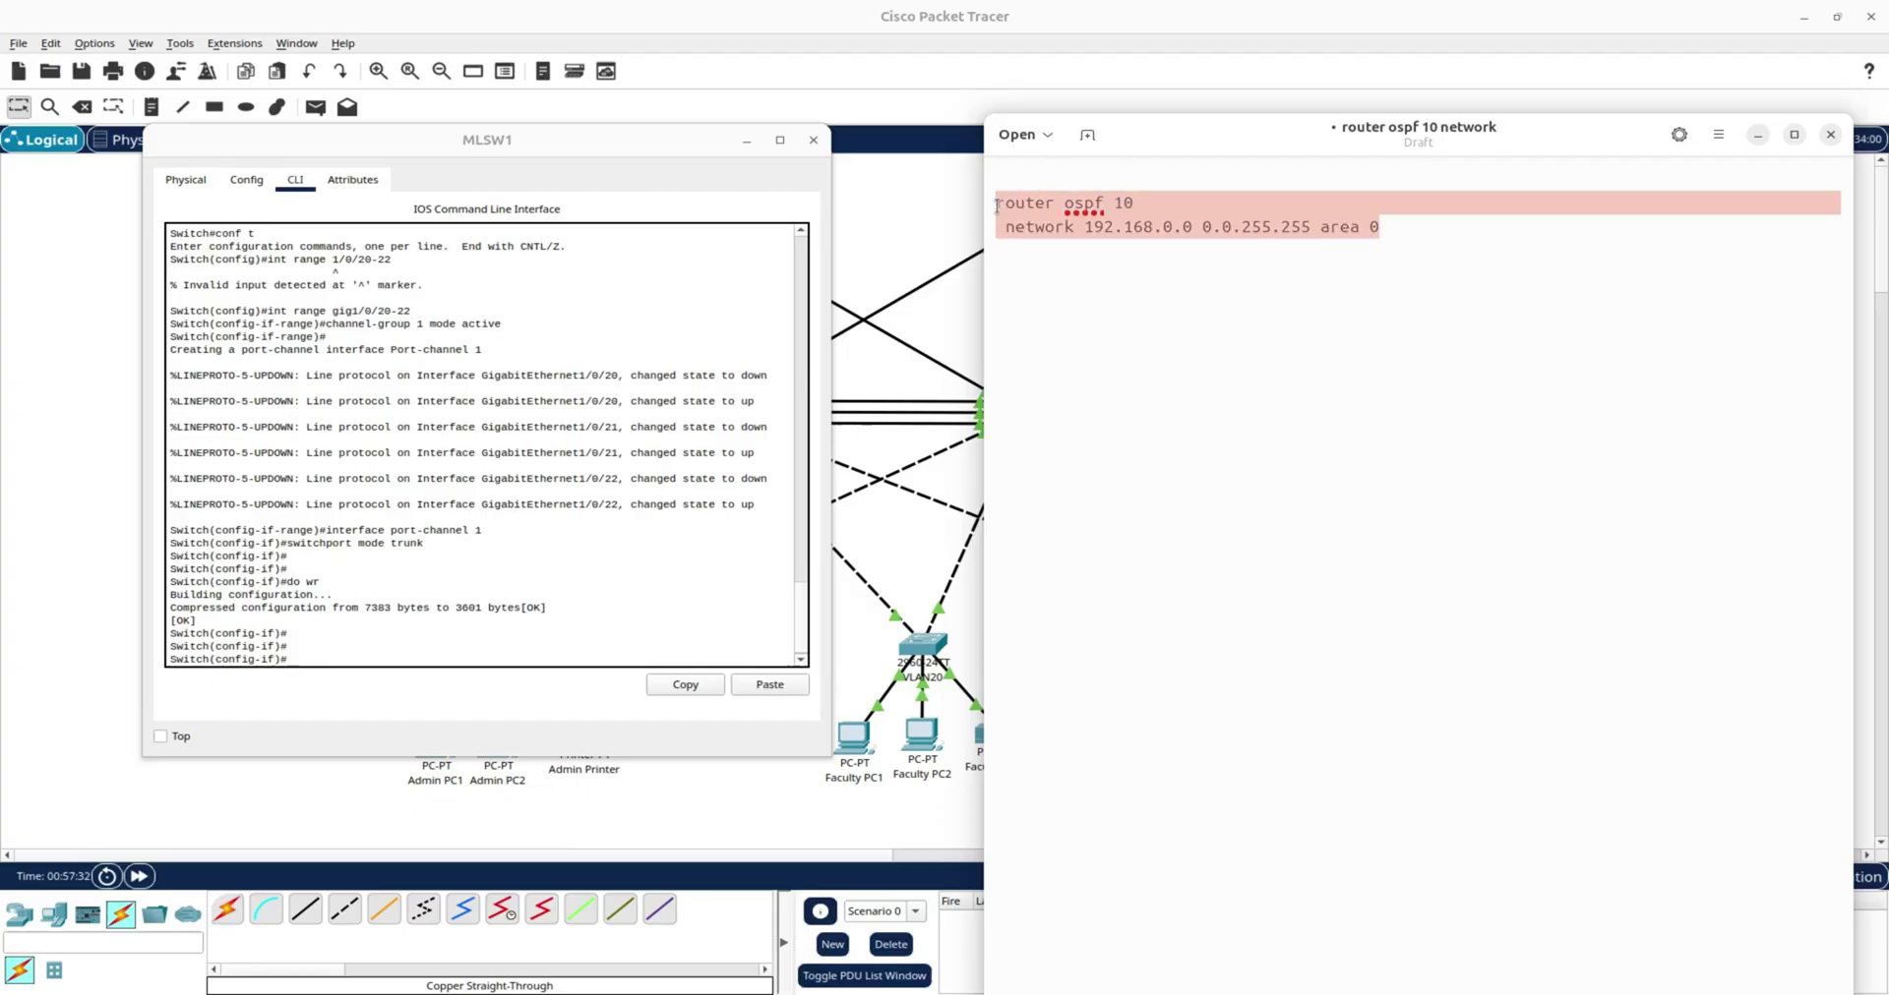
key(ctrl+x)
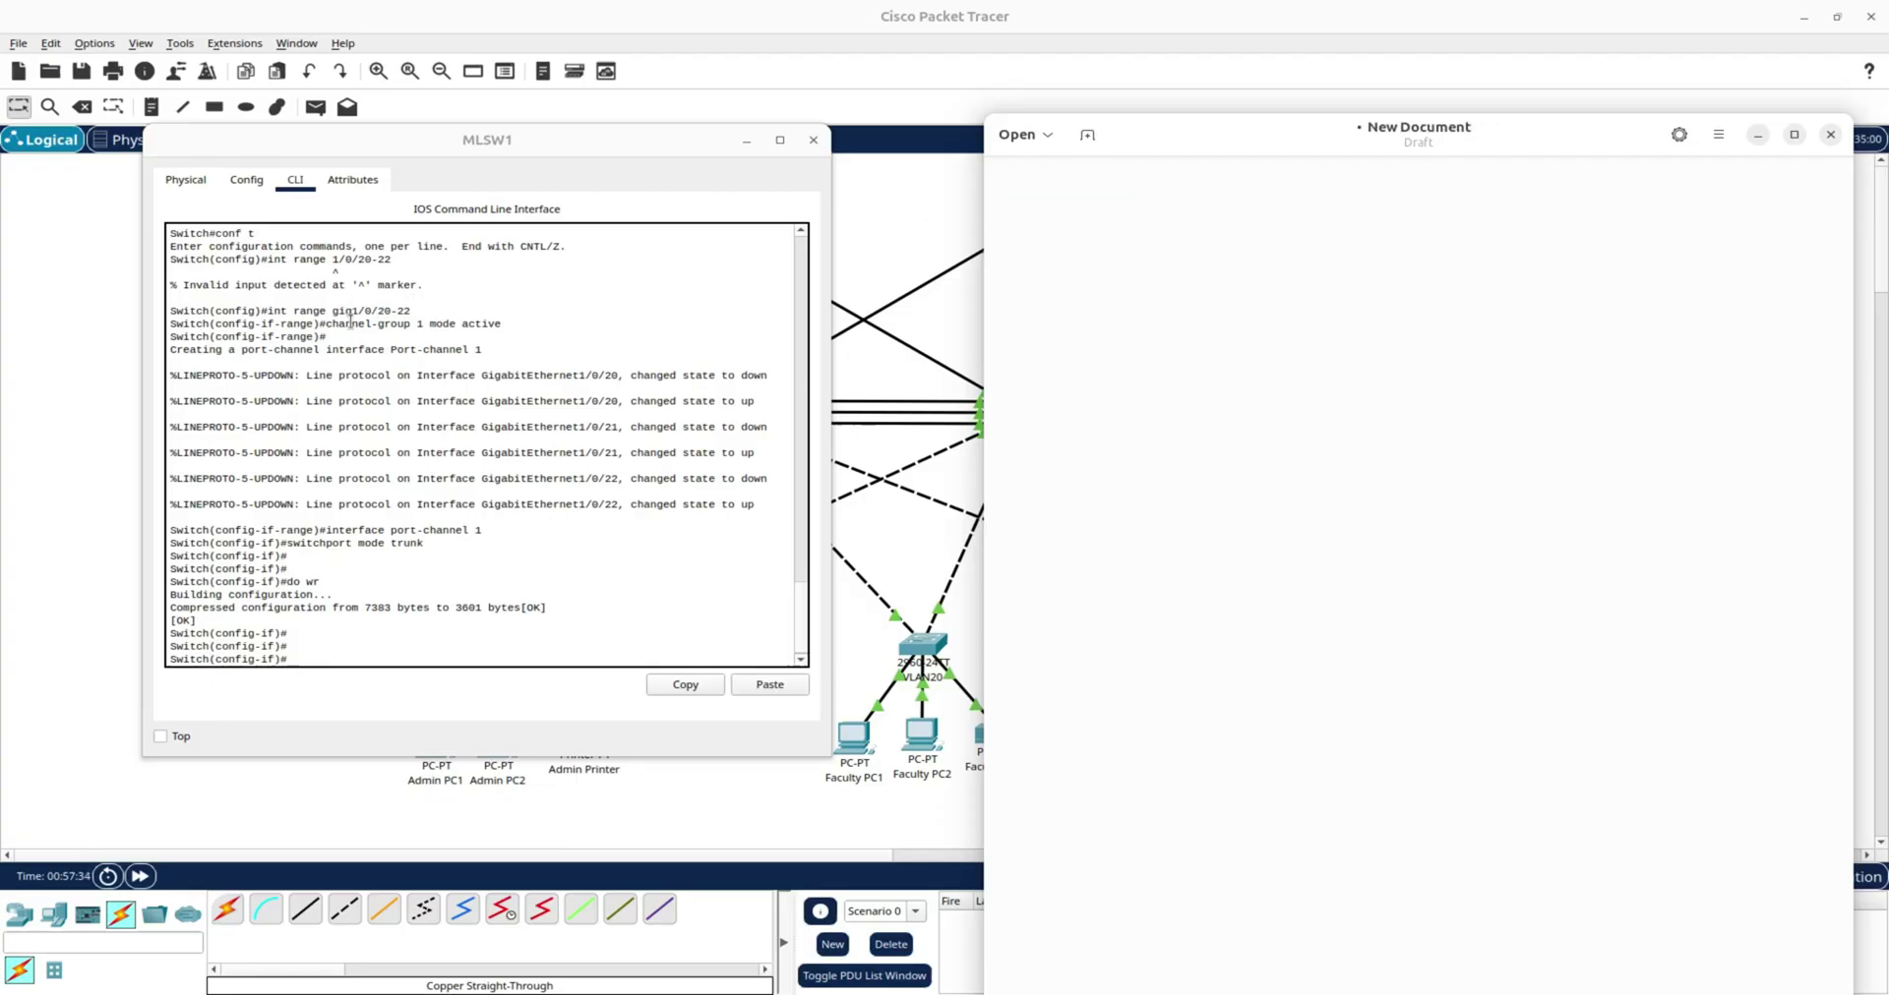
Try to copy the int range gig1/0/20-22 command from MLSW1's CLI into the draft, and delete the pasted text.
click(272, 313)
drag(272, 313, 415, 312)
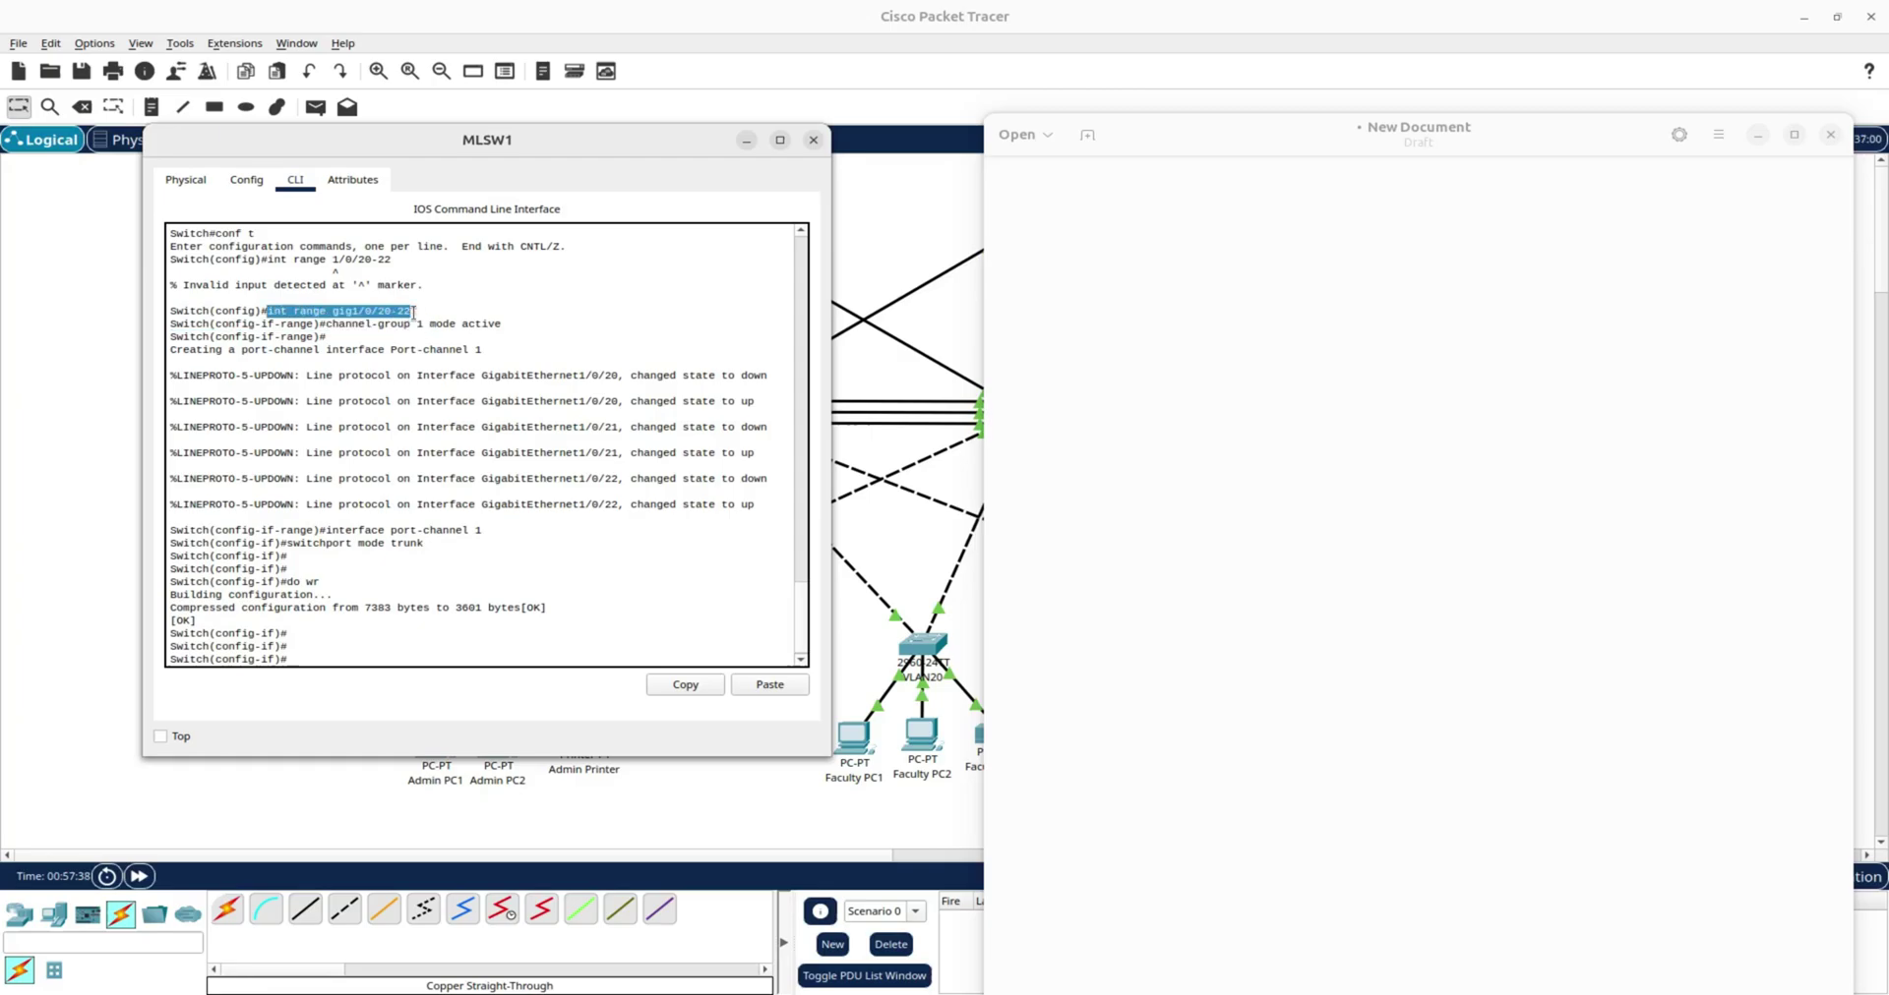
key(ctrl+c)
click(1040, 199)
key(ctrl+v)
key(BackSpace)
key(BackSpace)
key(BackSpace)
key(BackSpace)
key(BackSpace)
key(BackSpace)
key(BackSpace)
key(BackSpace)
key(BackSpace)
key(BackSpace)
key(BackSpace)
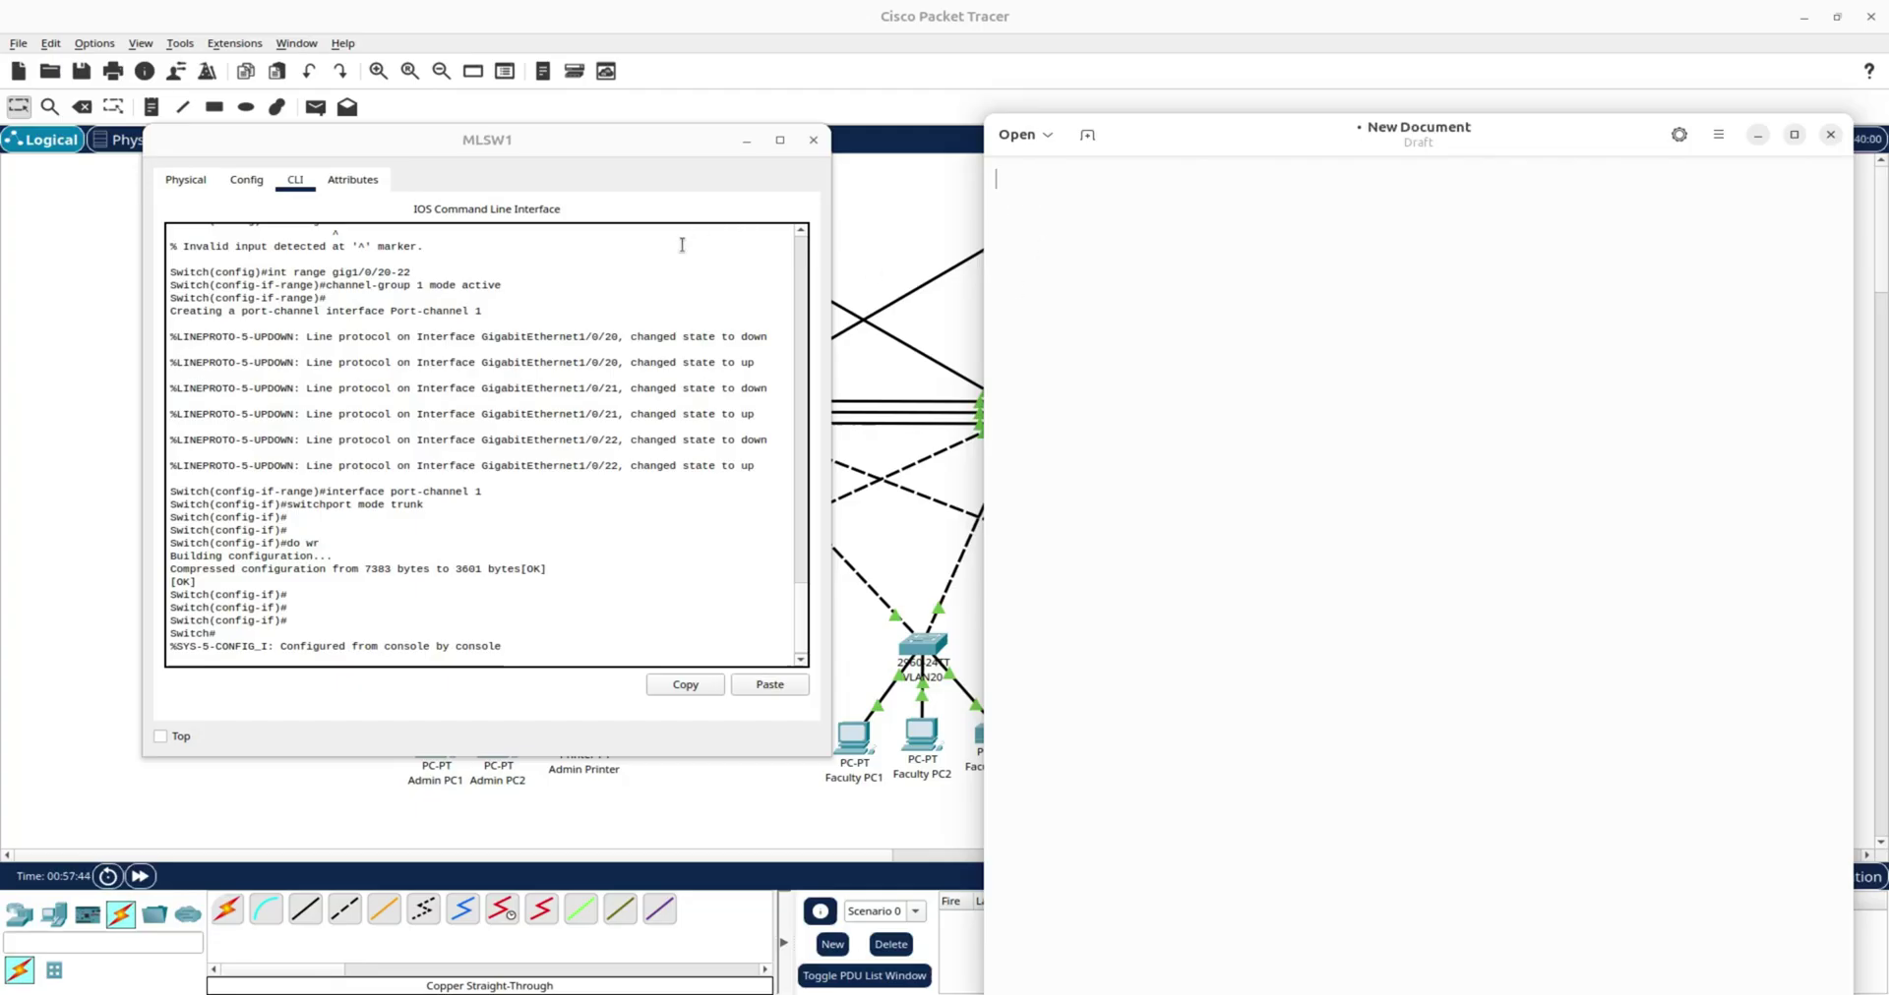
Copy the int range gig1/0/20-22 command from MLSW1's CLI into the empty draft.
double_click(277, 272)
drag(301, 276, 409, 275)
right_click(393, 267)
click(431, 278)
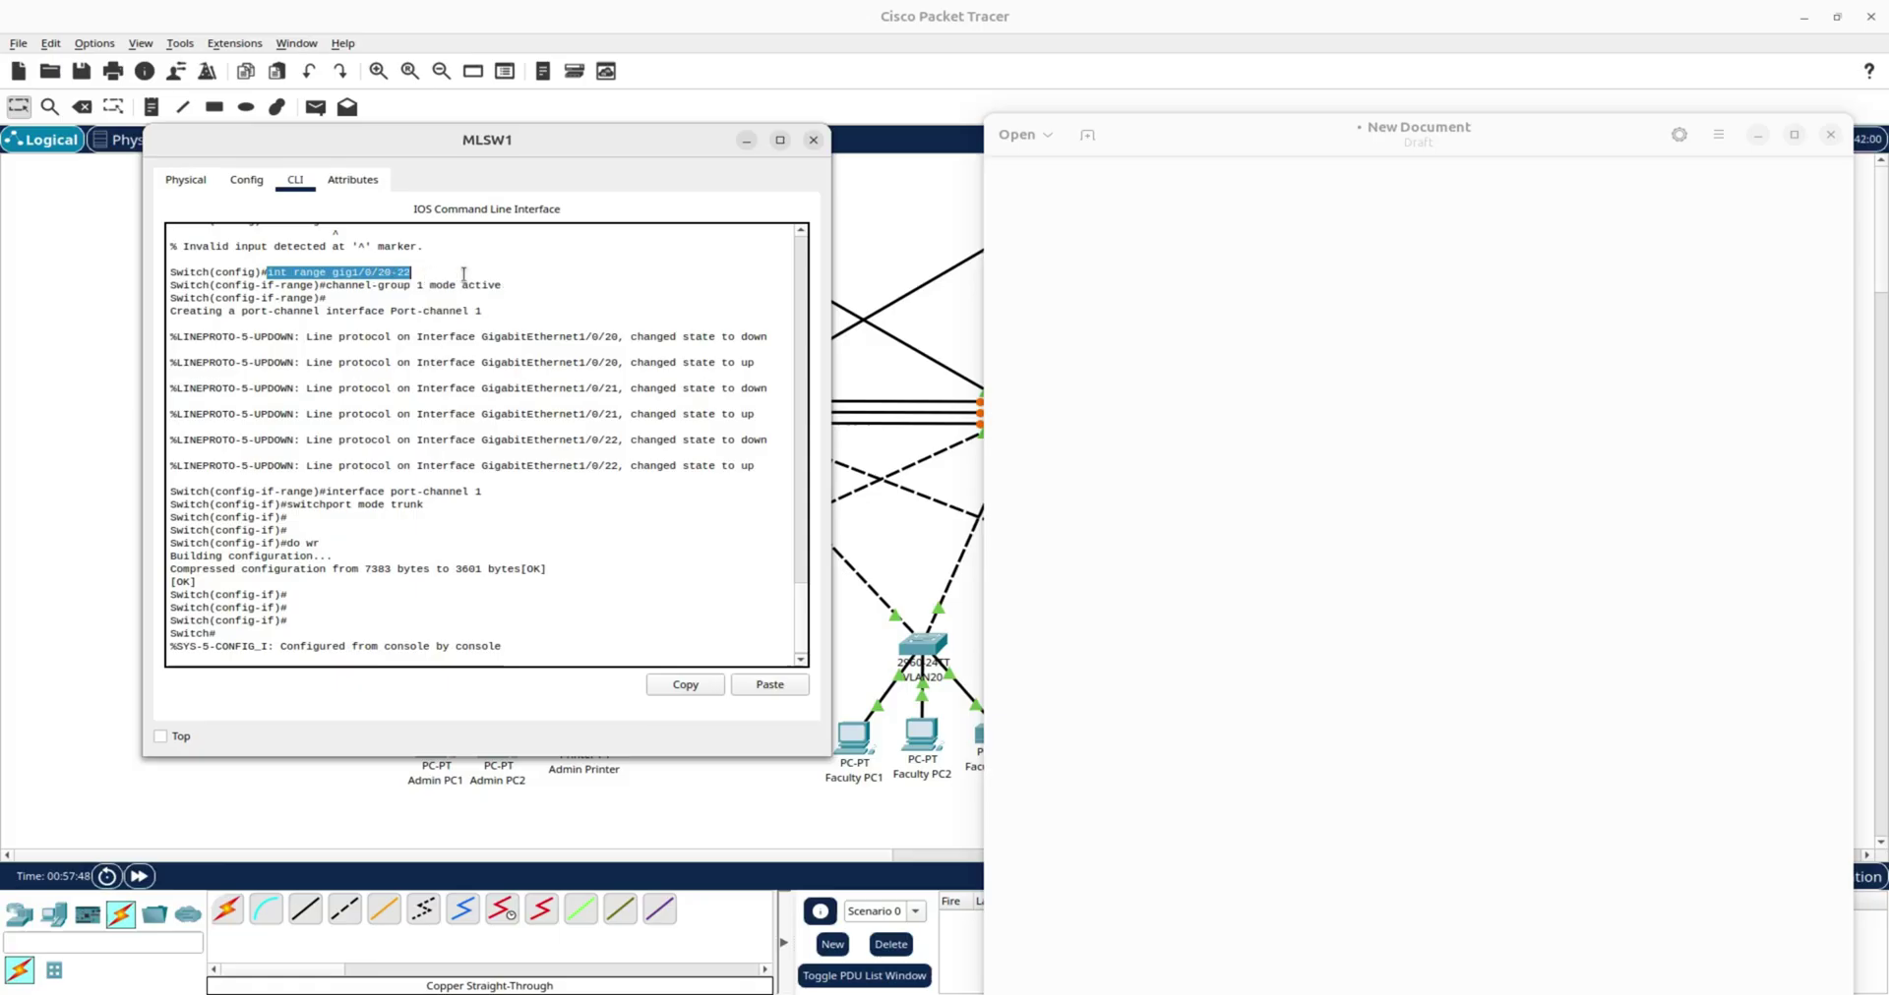
click(1087, 205)
key(ctrl+v)
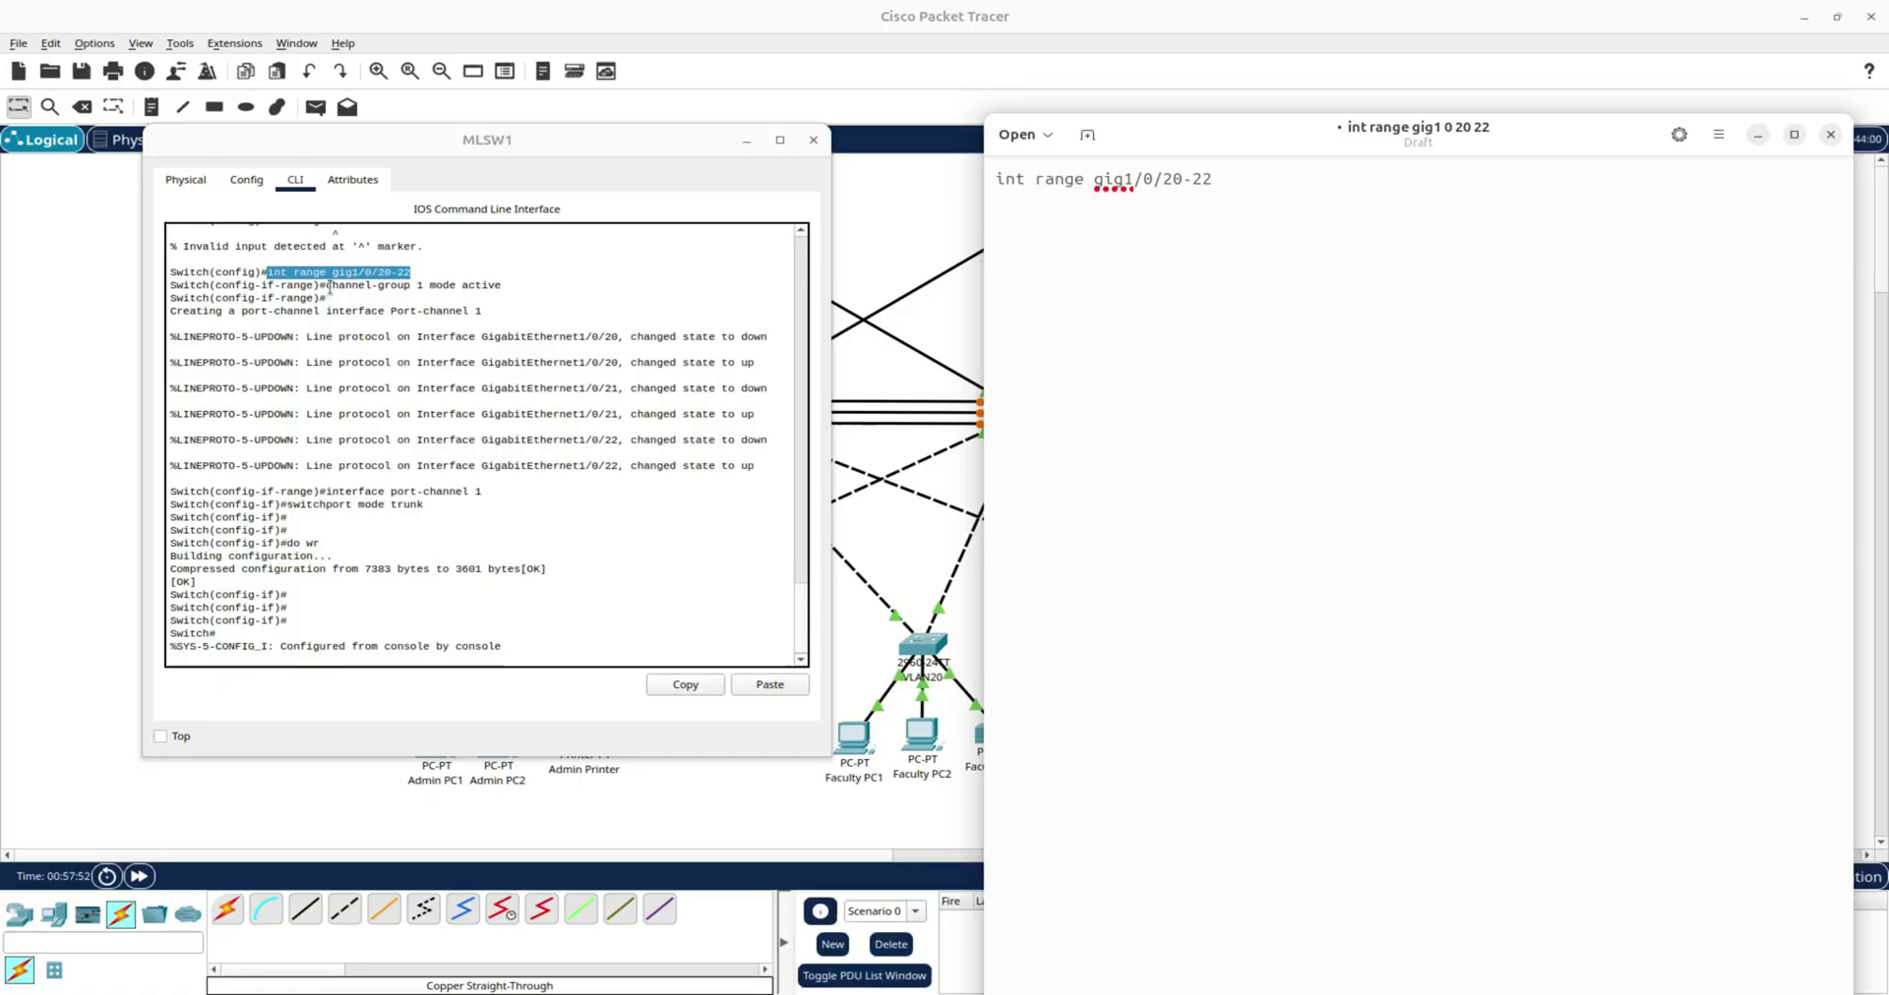
Copy the channel-group 1 mode active command from MLSW1's CLI onto the draft's second line.
drag(329, 285, 502, 286)
right_click(497, 293)
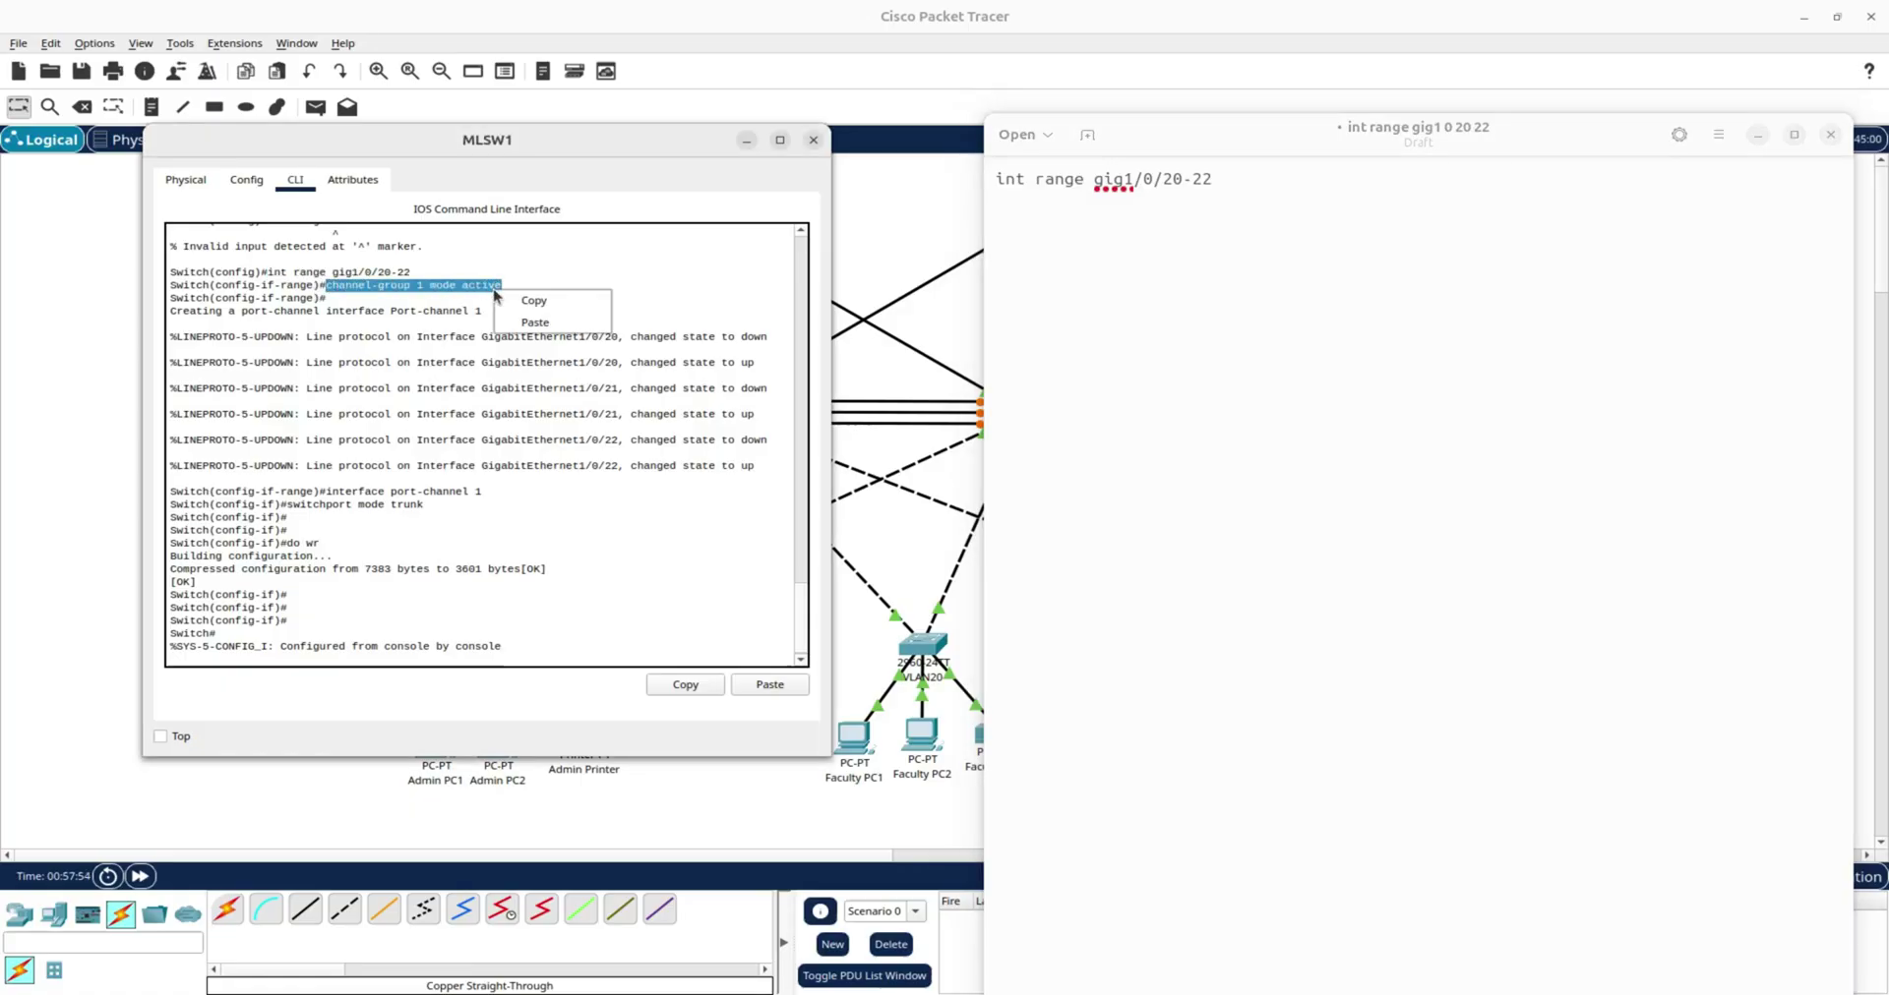
click(535, 300)
click(1154, 240)
key(Return)
key(ctrl+v)
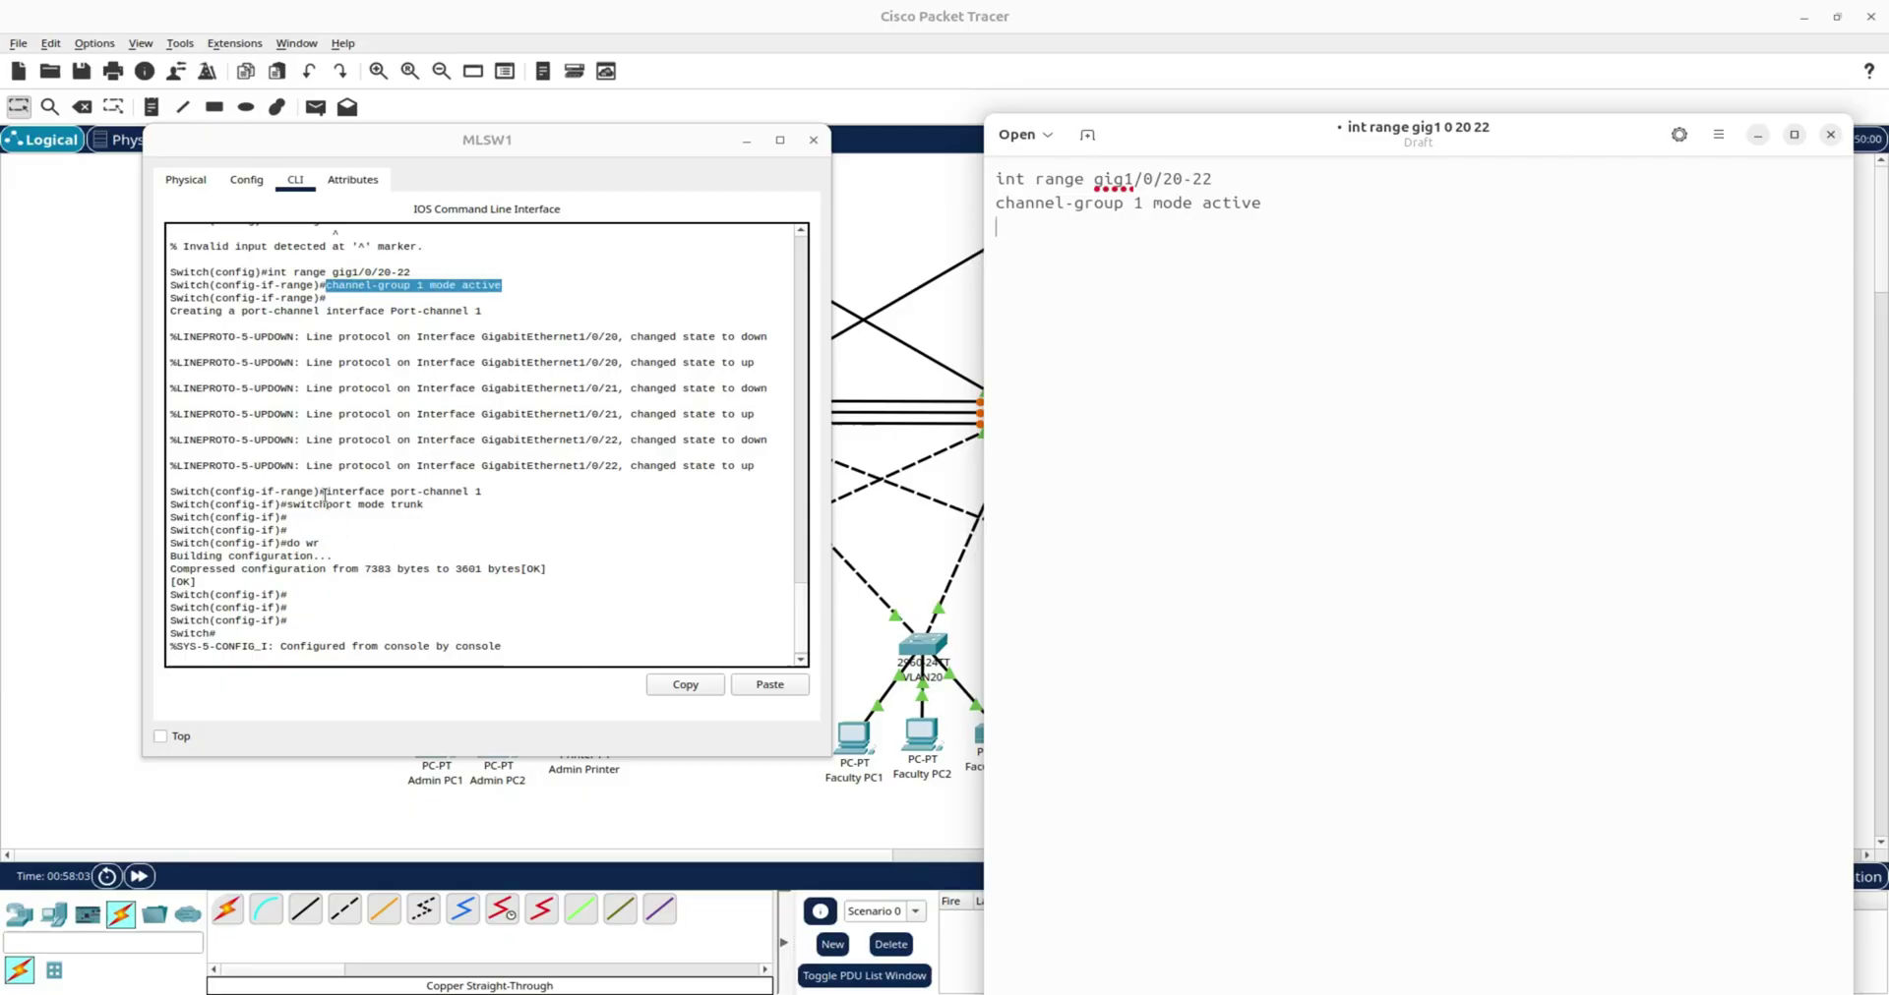
Try to copy the interface port-channel 1 command from MLSW1's CLI onto the draft's third line.
drag(330, 491, 484, 498)
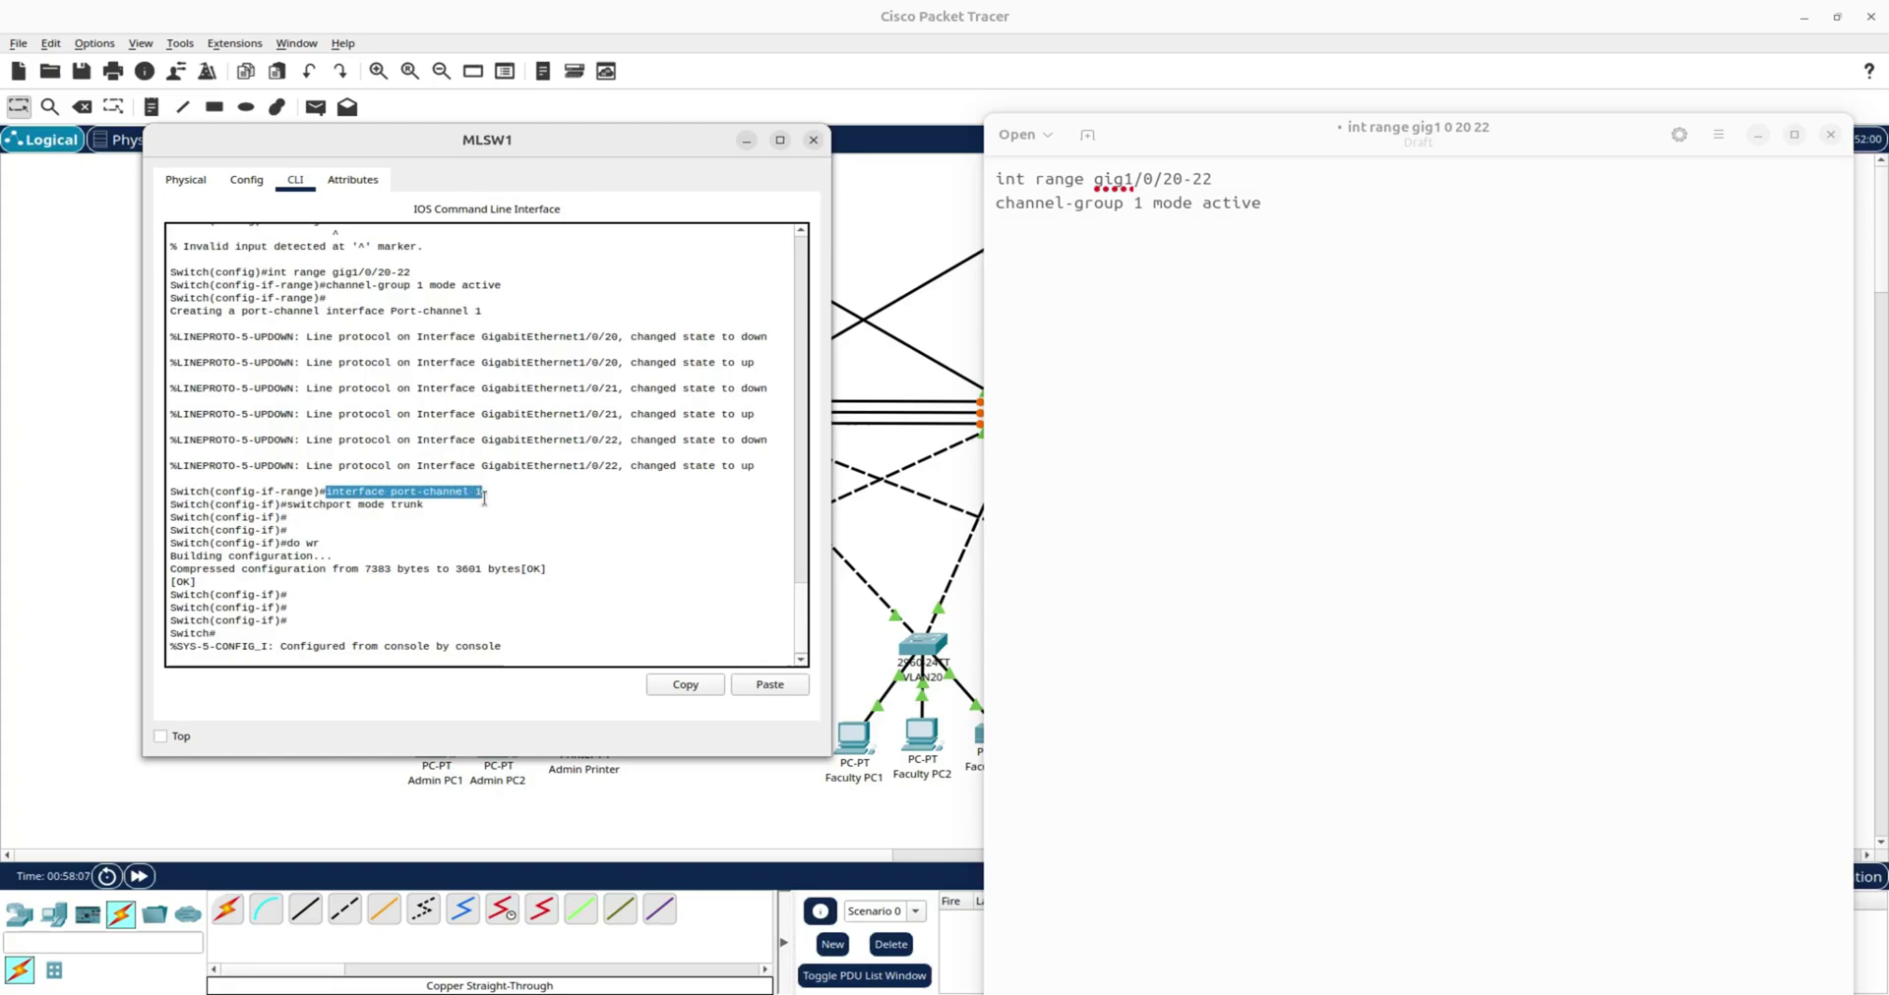
key(ctrl+c)
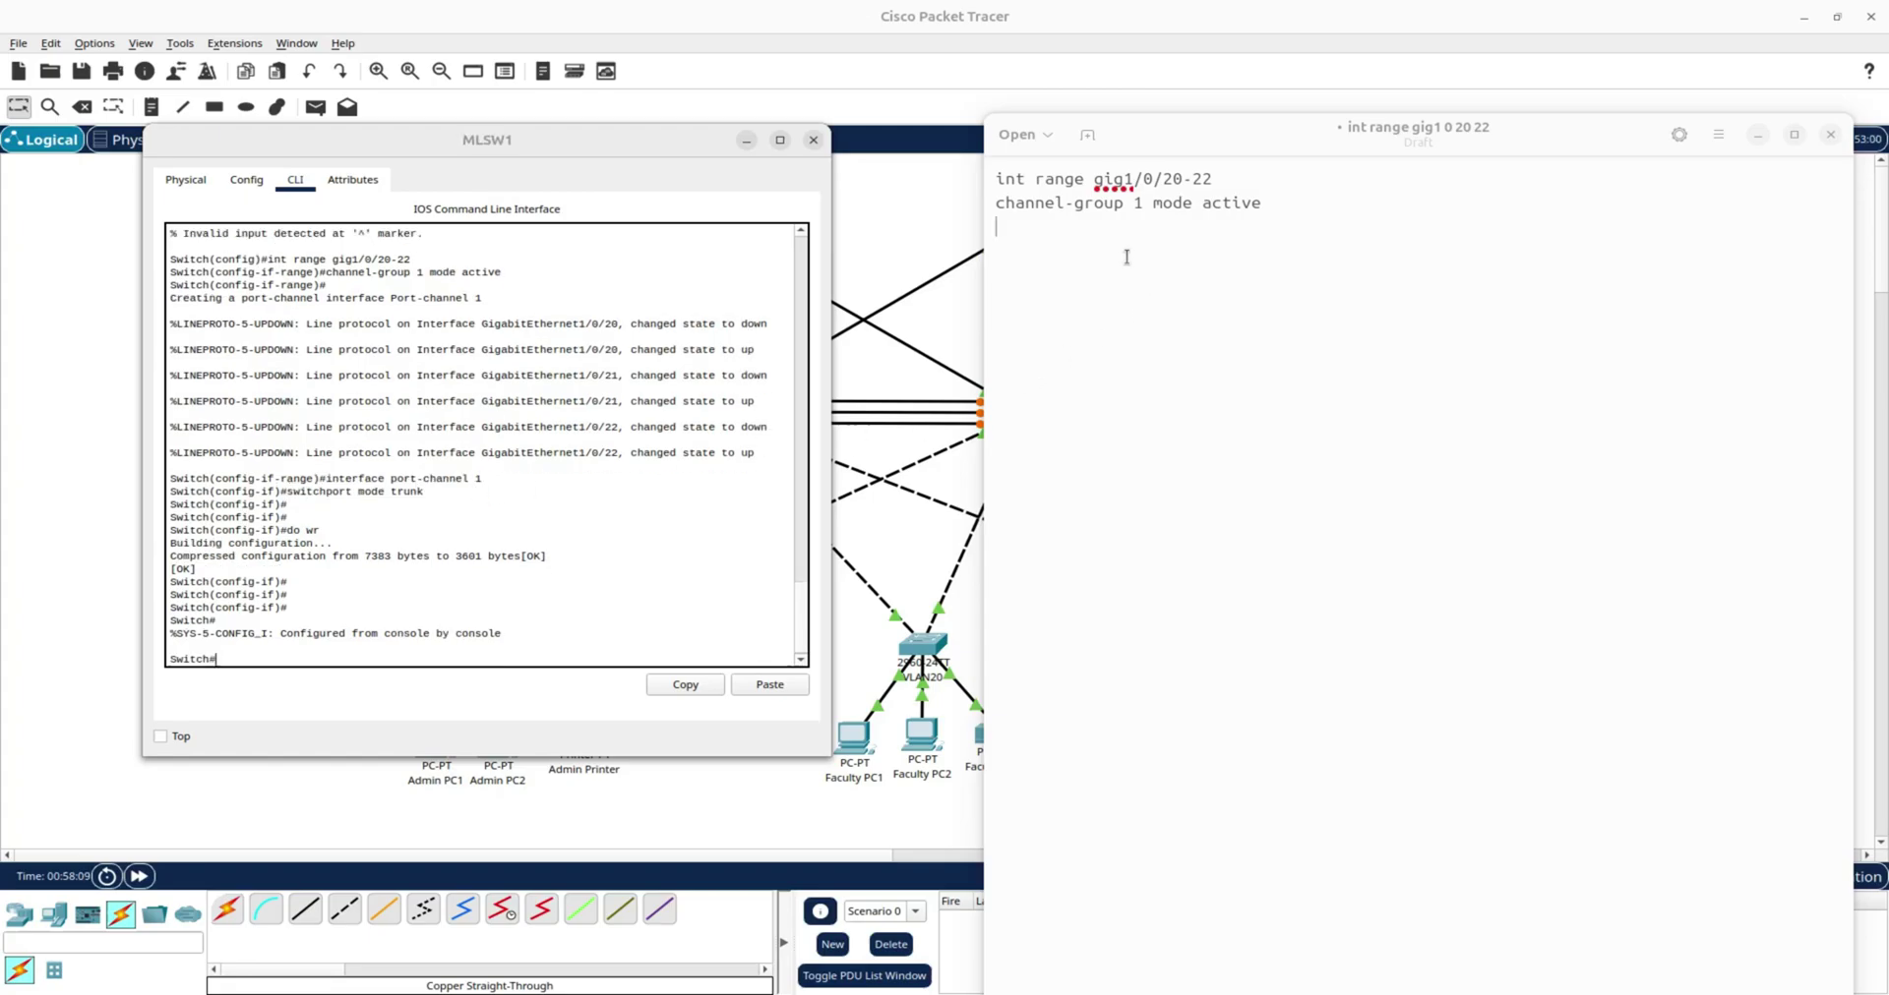
click(1126, 254)
key(ctrl+v)
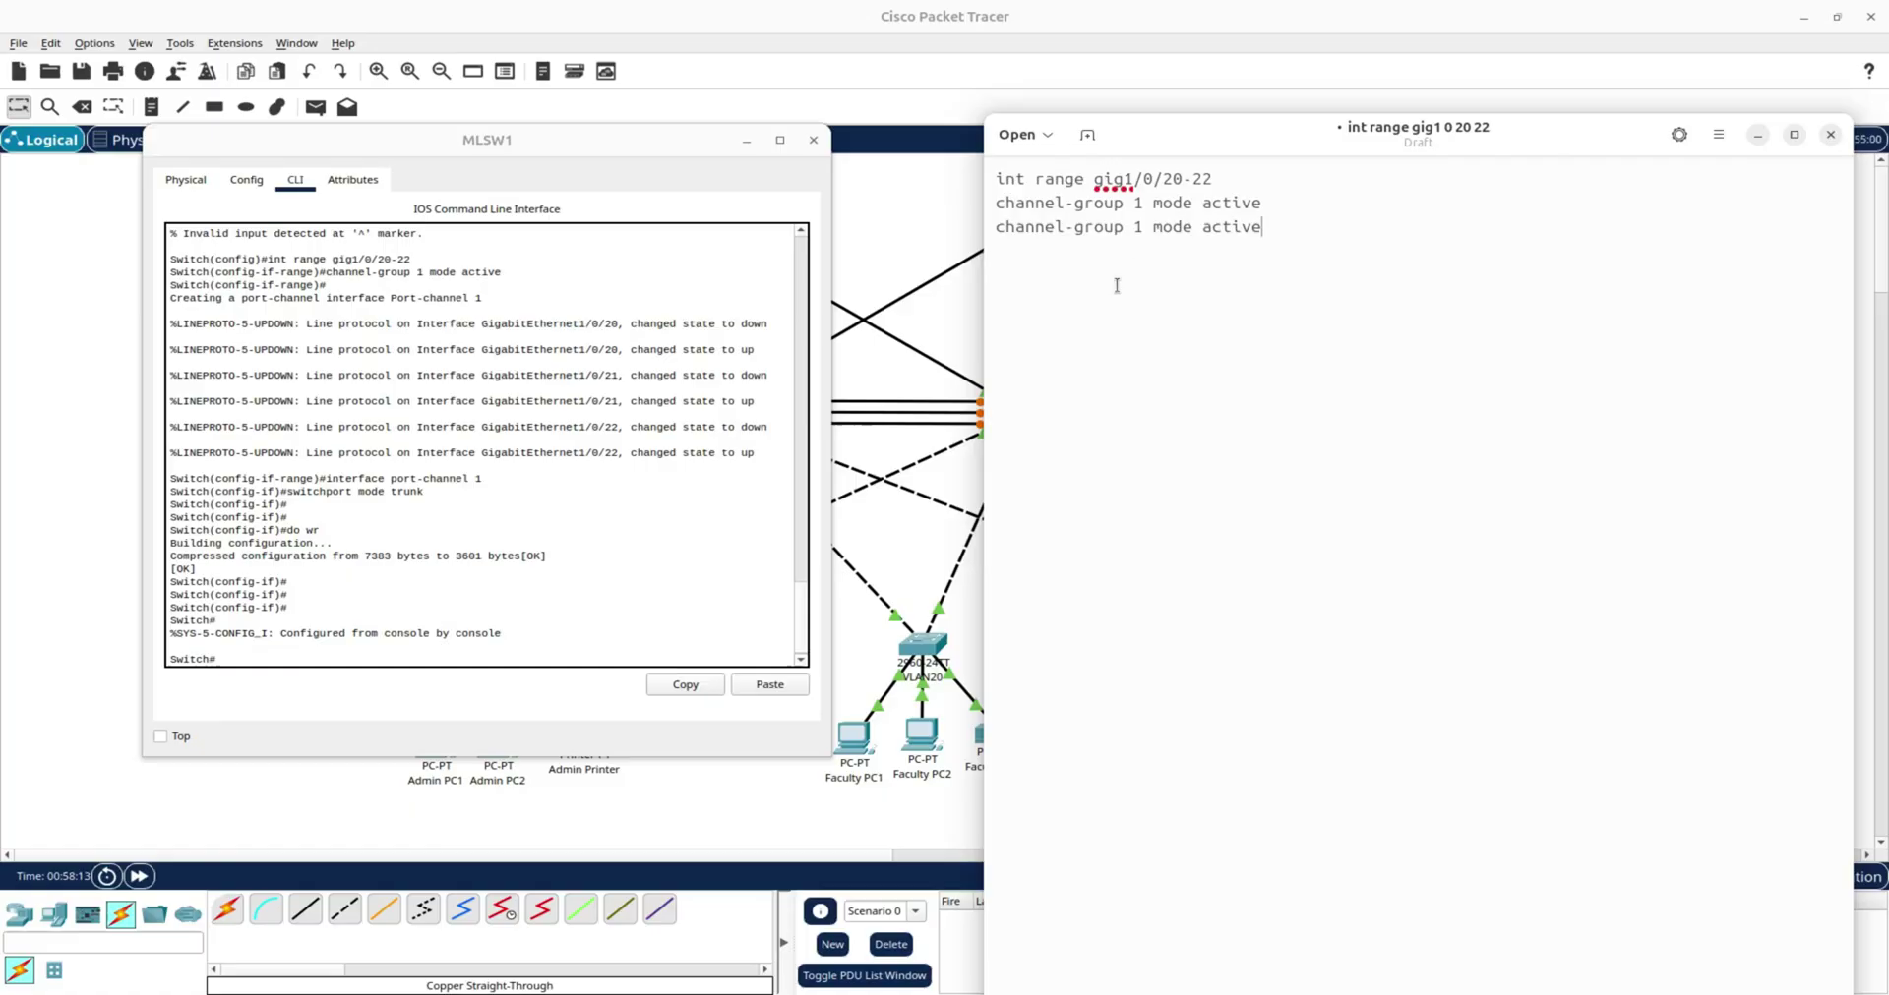
Replace the duplicate channel-group line in the draft with interface port-channel 1 copied from MLSW1's CLI.
drag(482, 479, 327, 477)
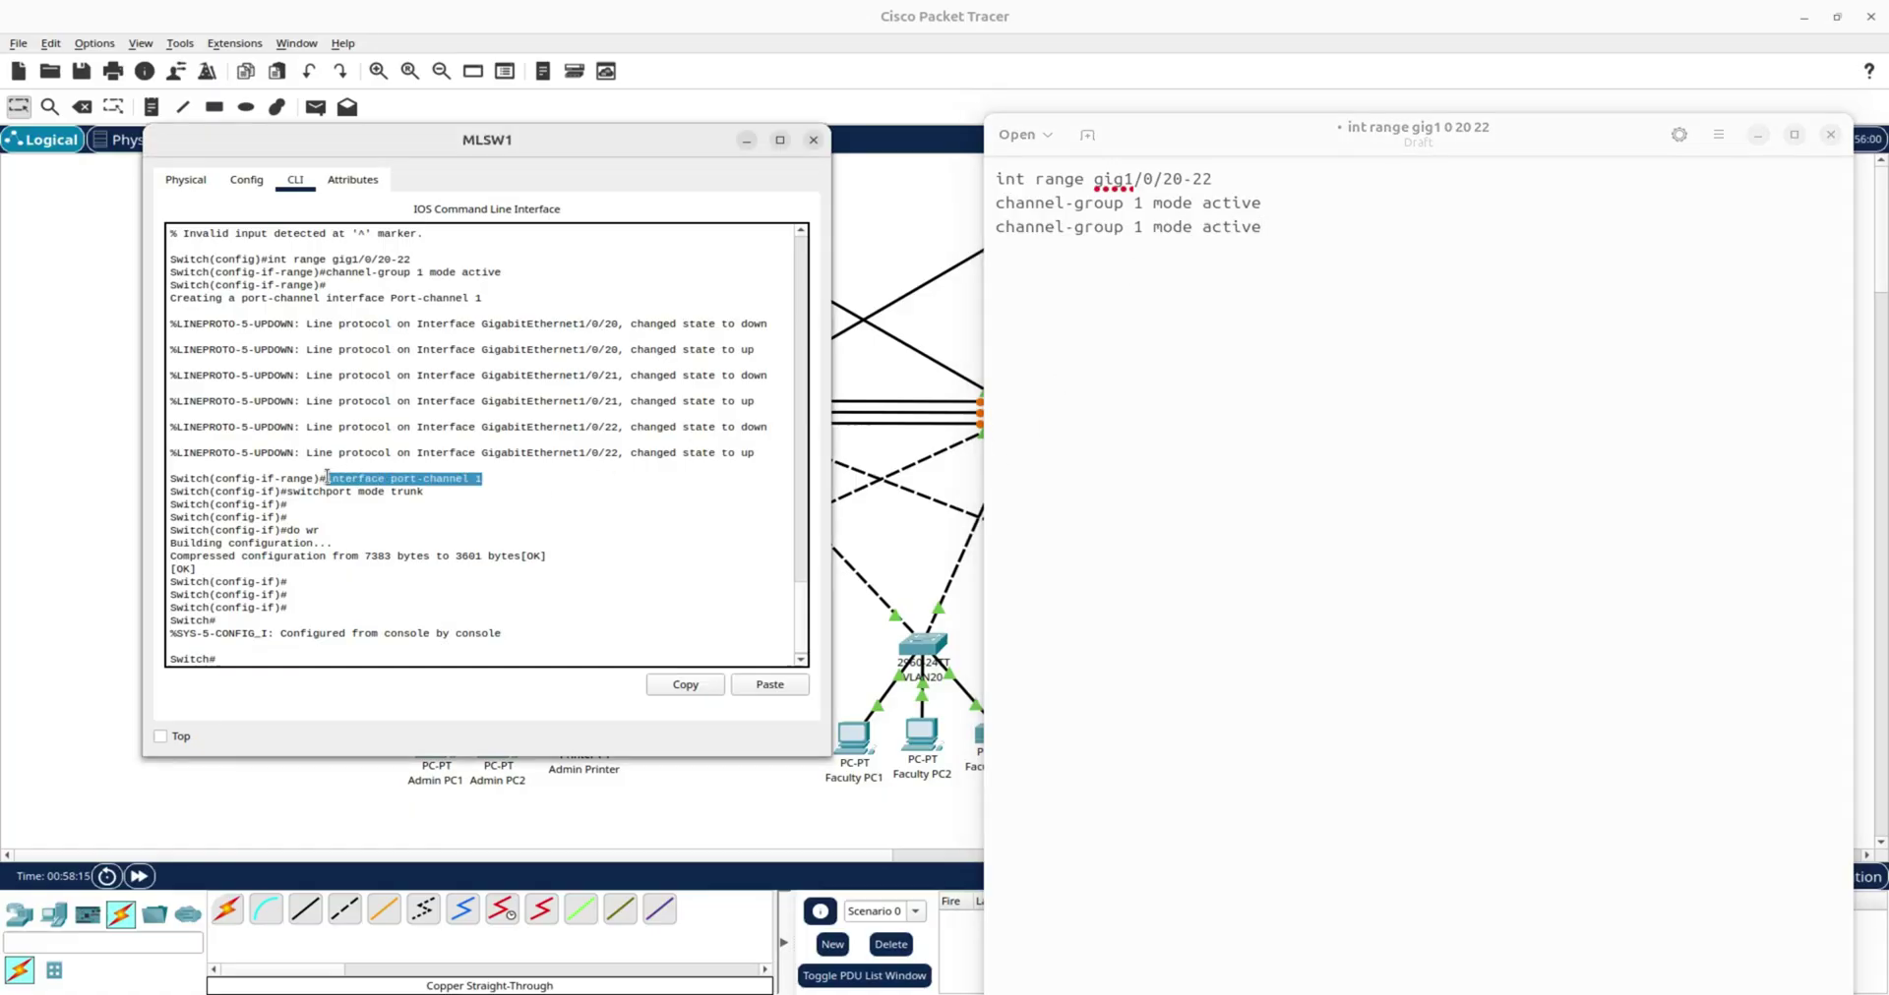
right_click(328, 477)
click(359, 488)
click(1135, 244)
drag(1263, 227, 936, 233)
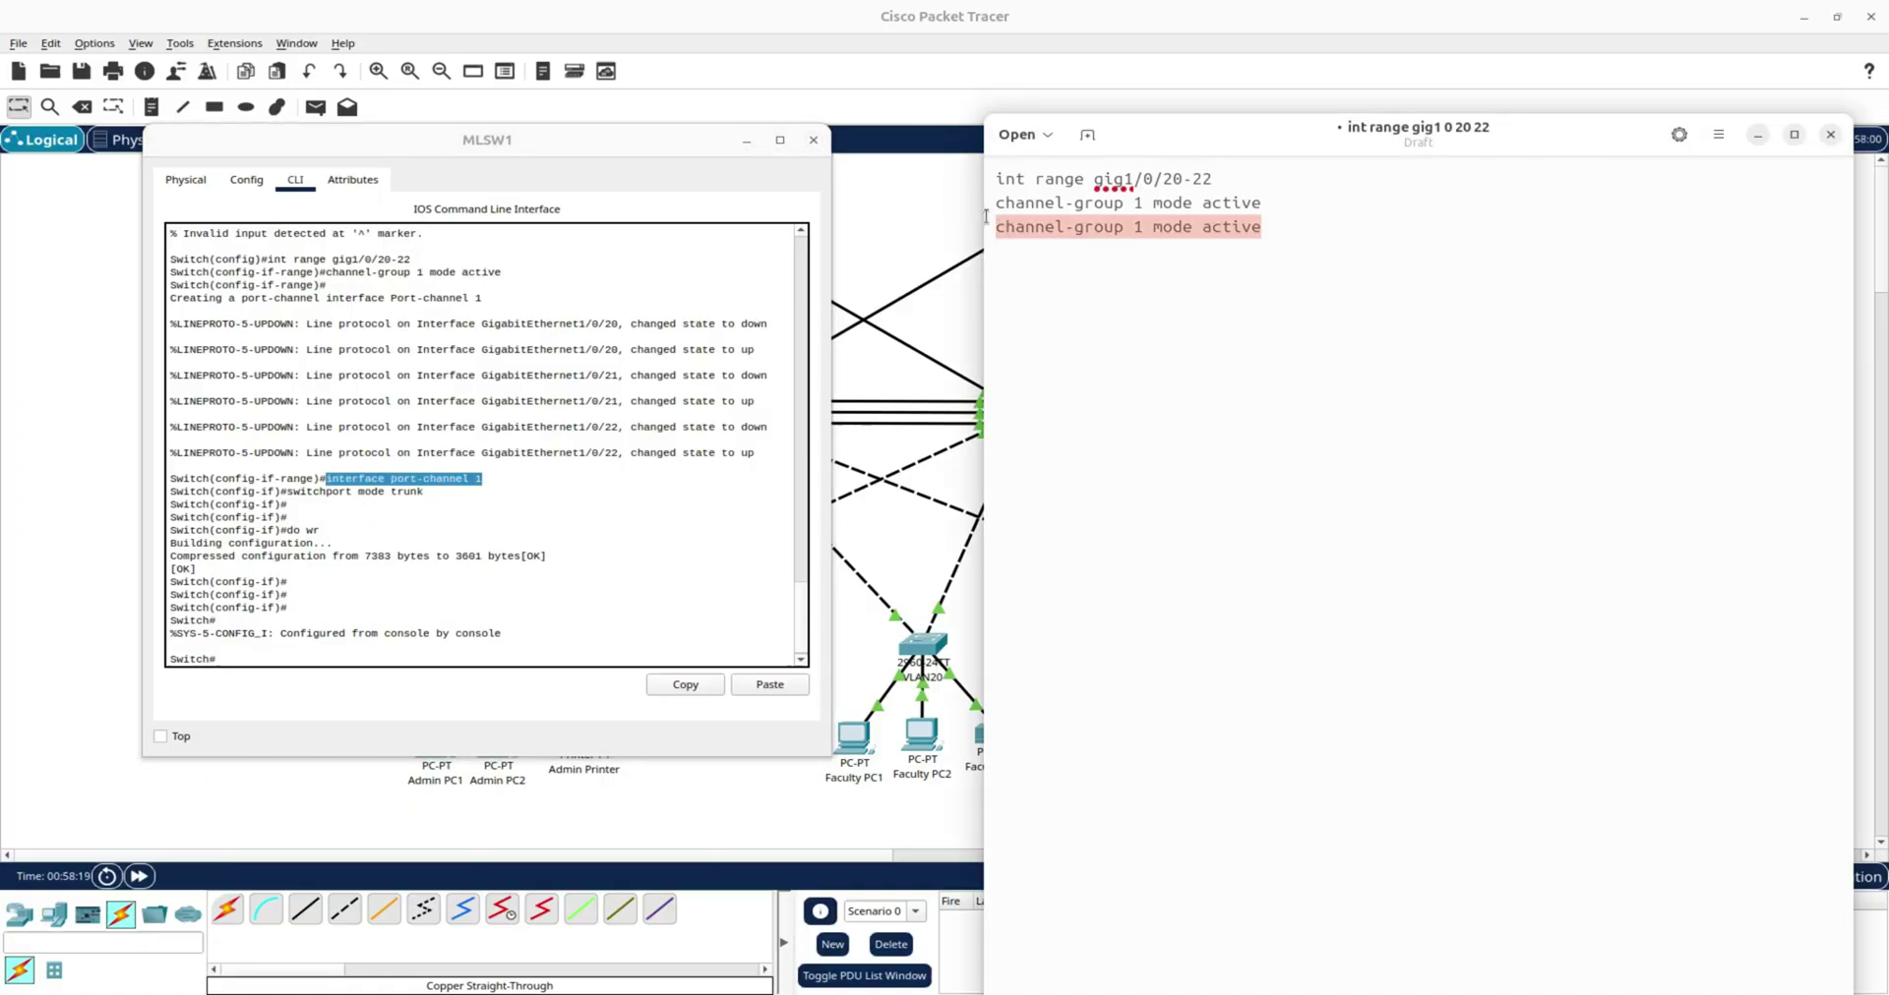
key(ctrl+v)
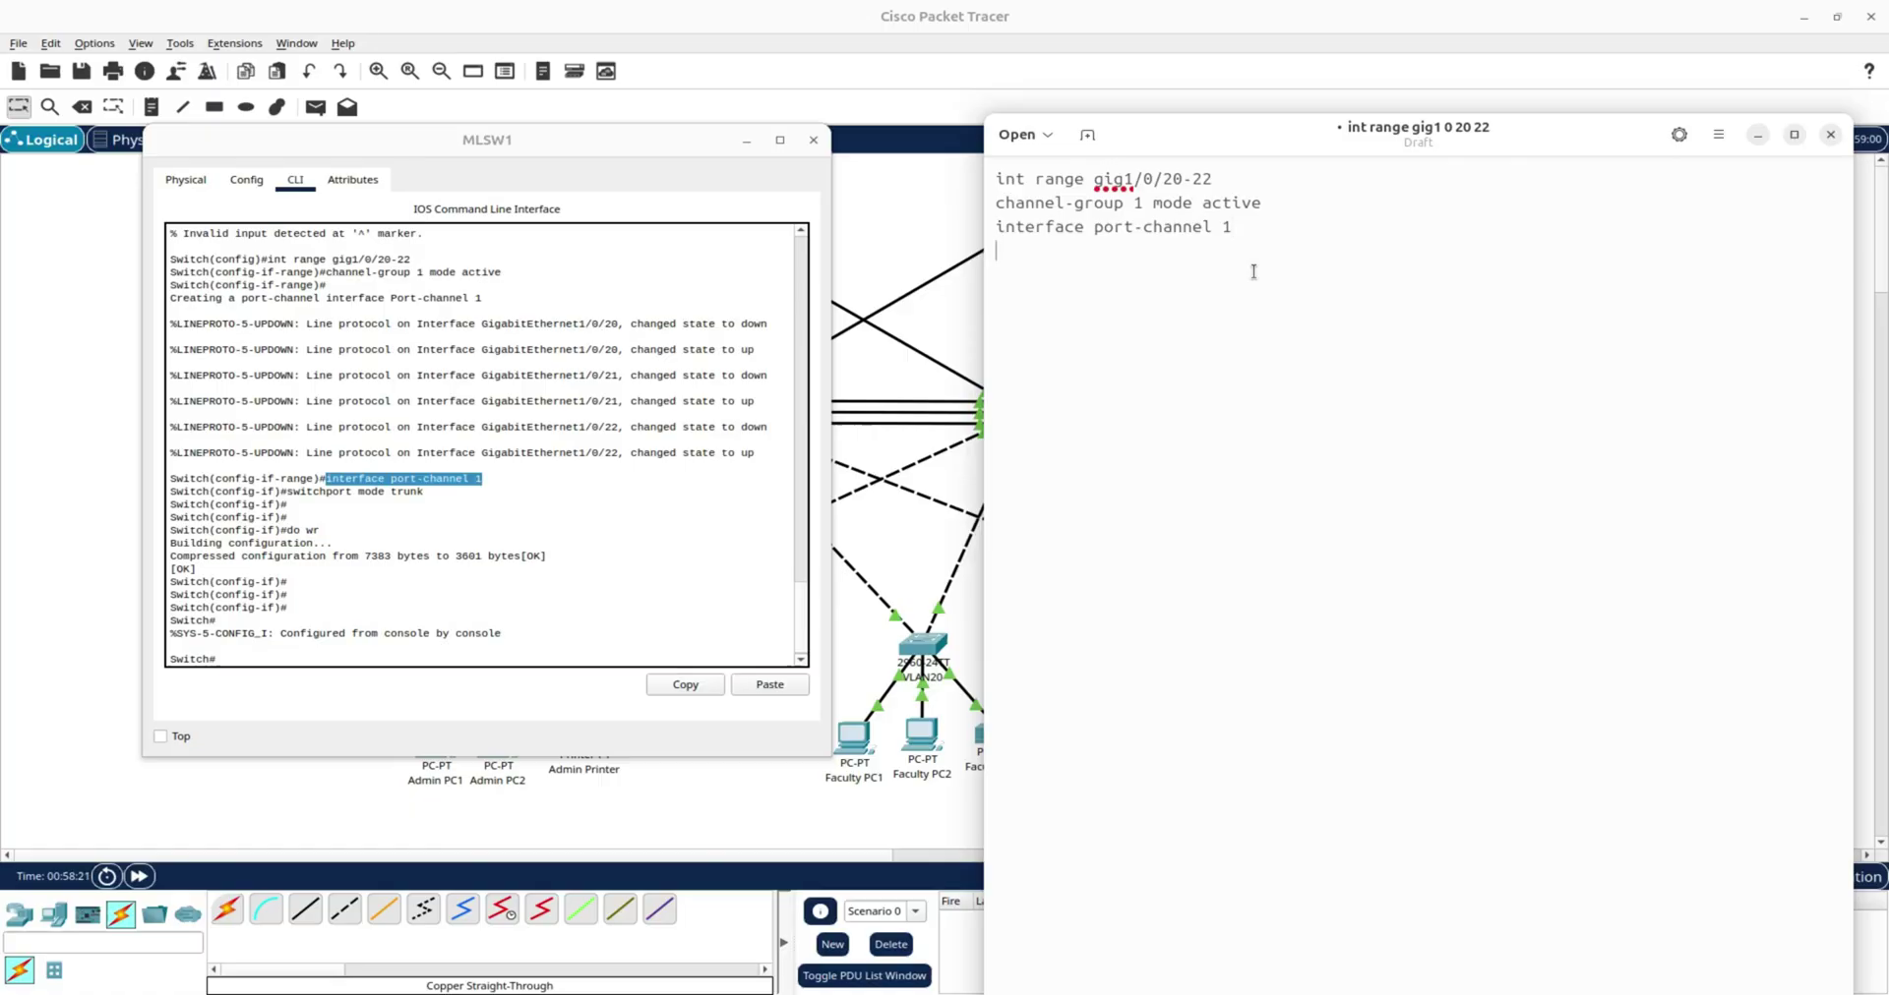
Copy switchport mode trunk from MLSW1's CLI onto the draft's fourth line and delete the extra prompt line.
drag(438, 506, 304, 488)
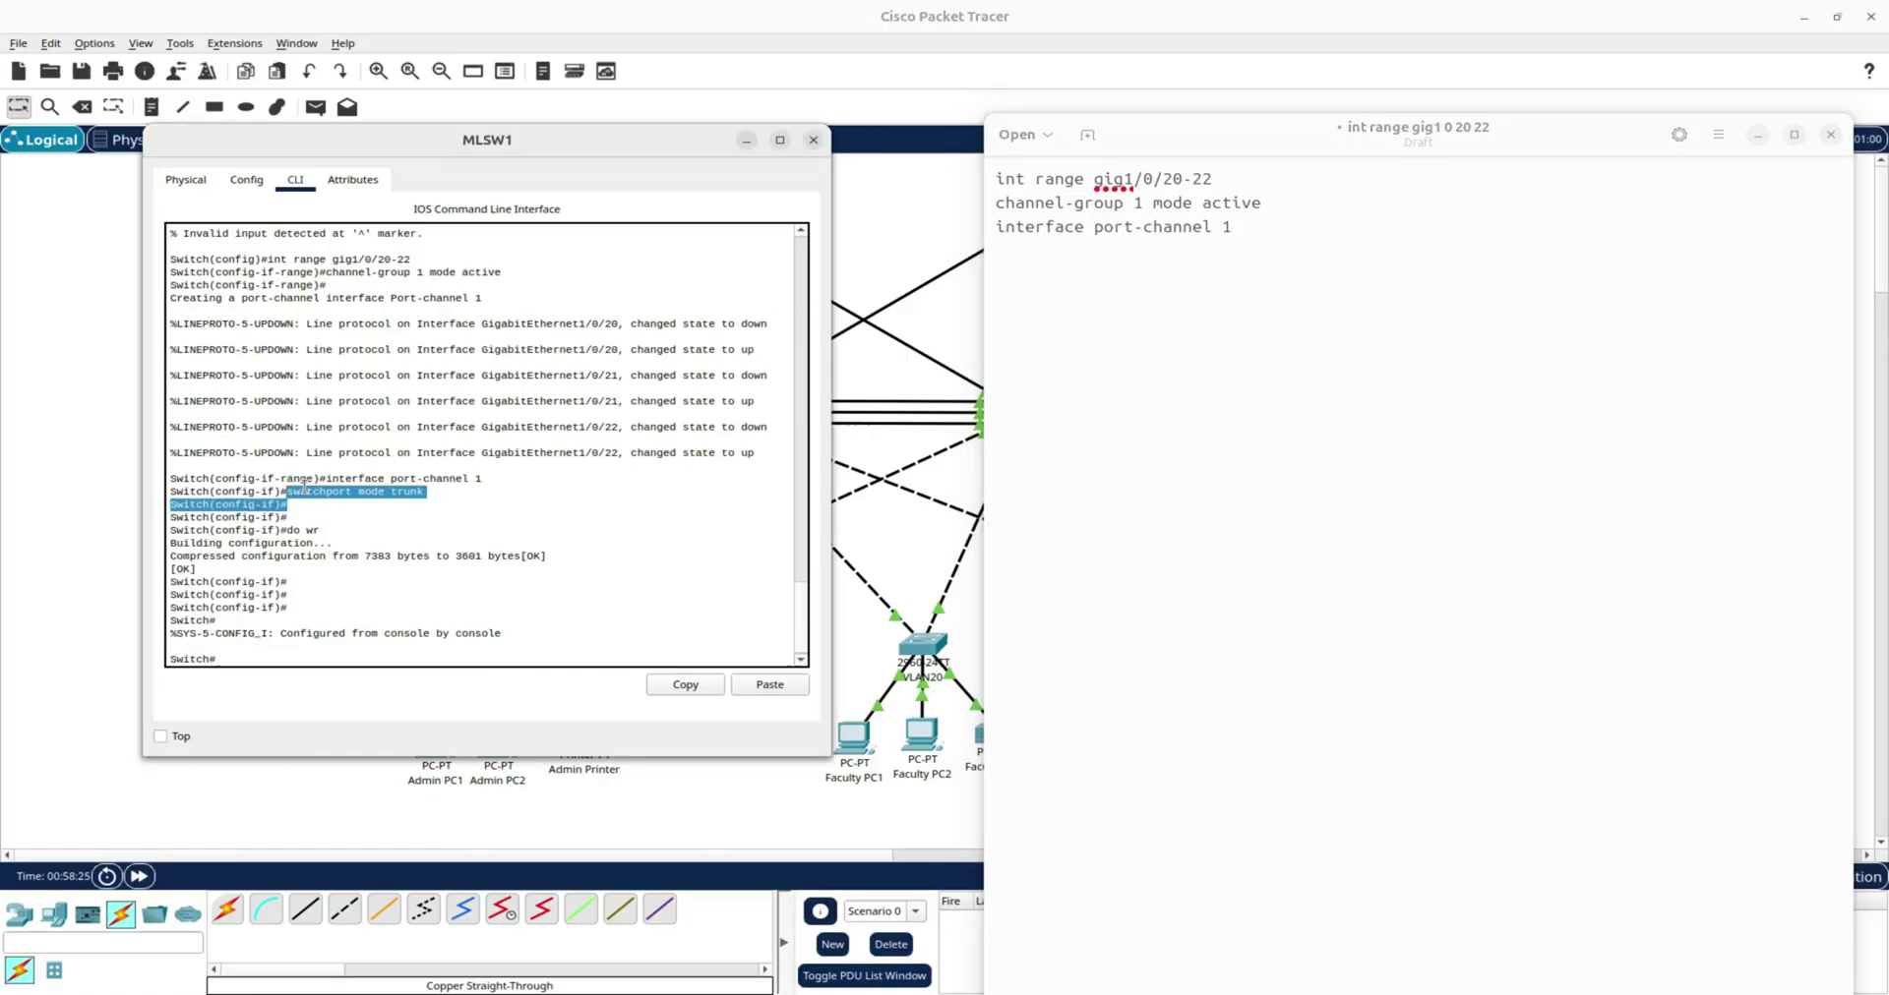
right_click(306, 491)
click(346, 502)
click(1164, 309)
key(ctrl+v)
drag(1180, 278, 983, 274)
key(BackSpace)
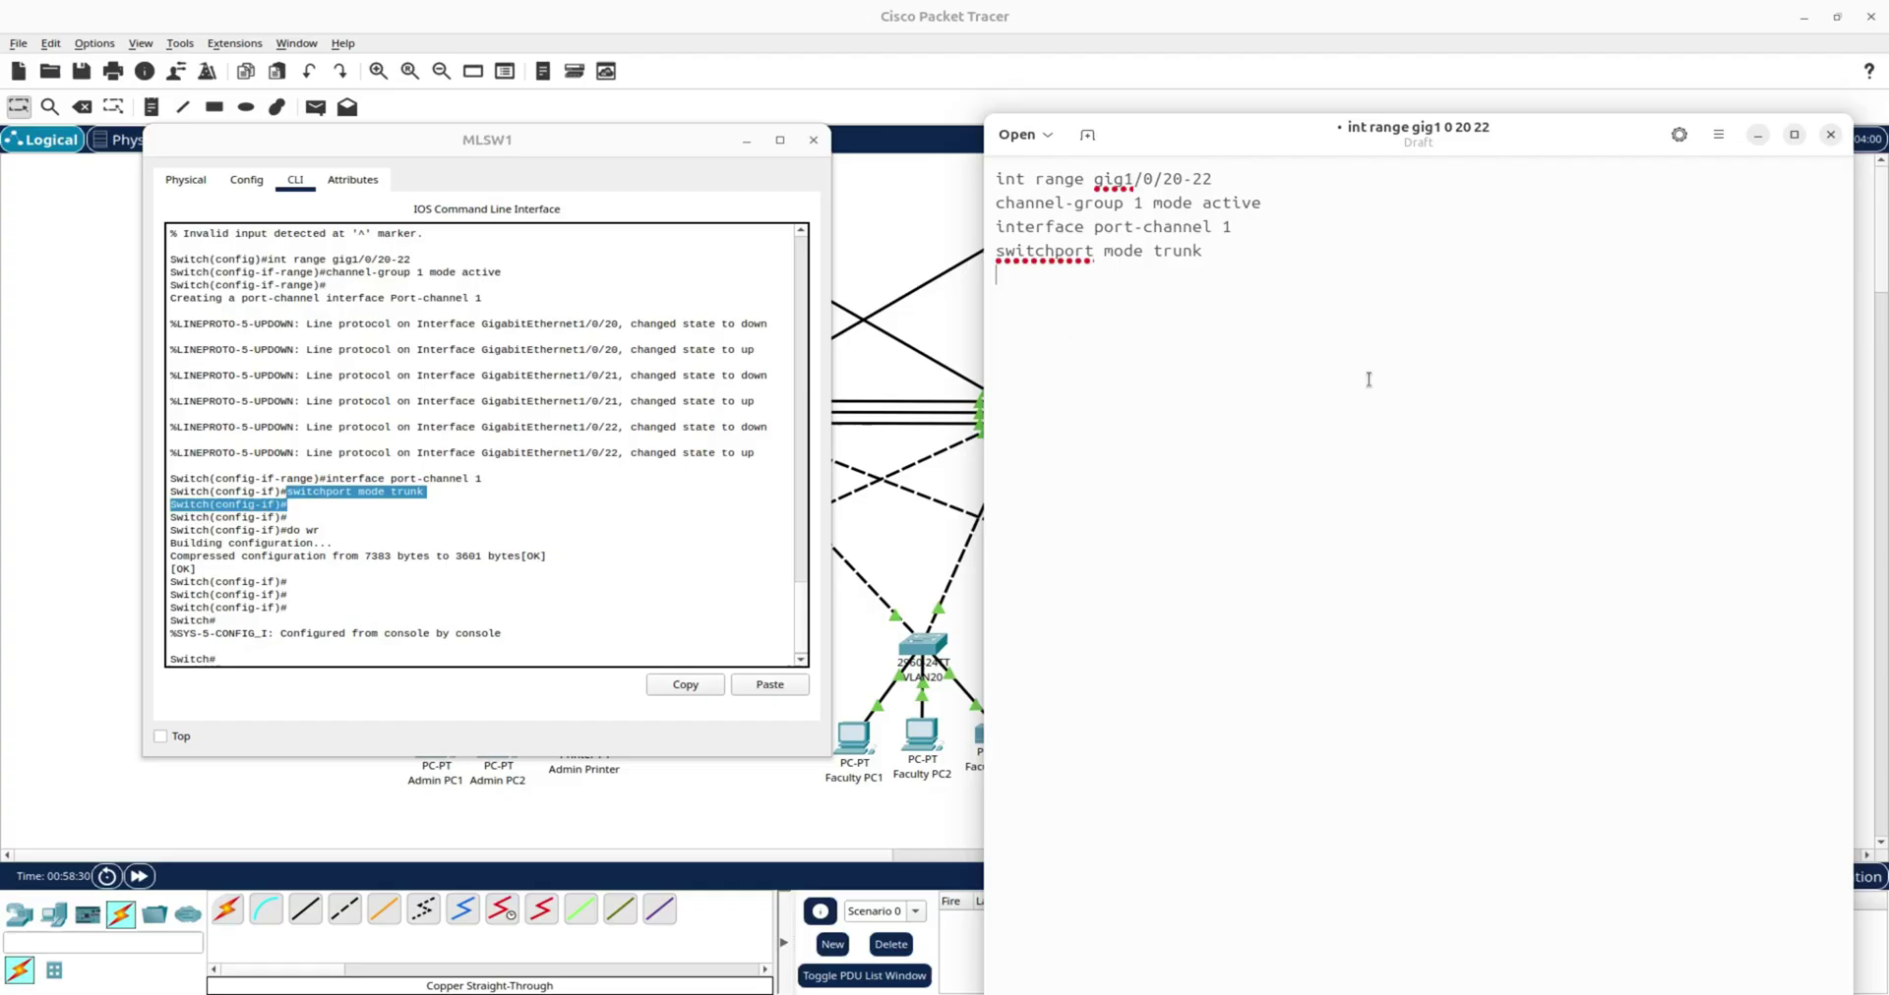
Copy the four EtherChannel commands from the draft, close MLSW1's window and open MLSW2's CLI.
drag(1259, 252, 989, 175)
right_click(1166, 228)
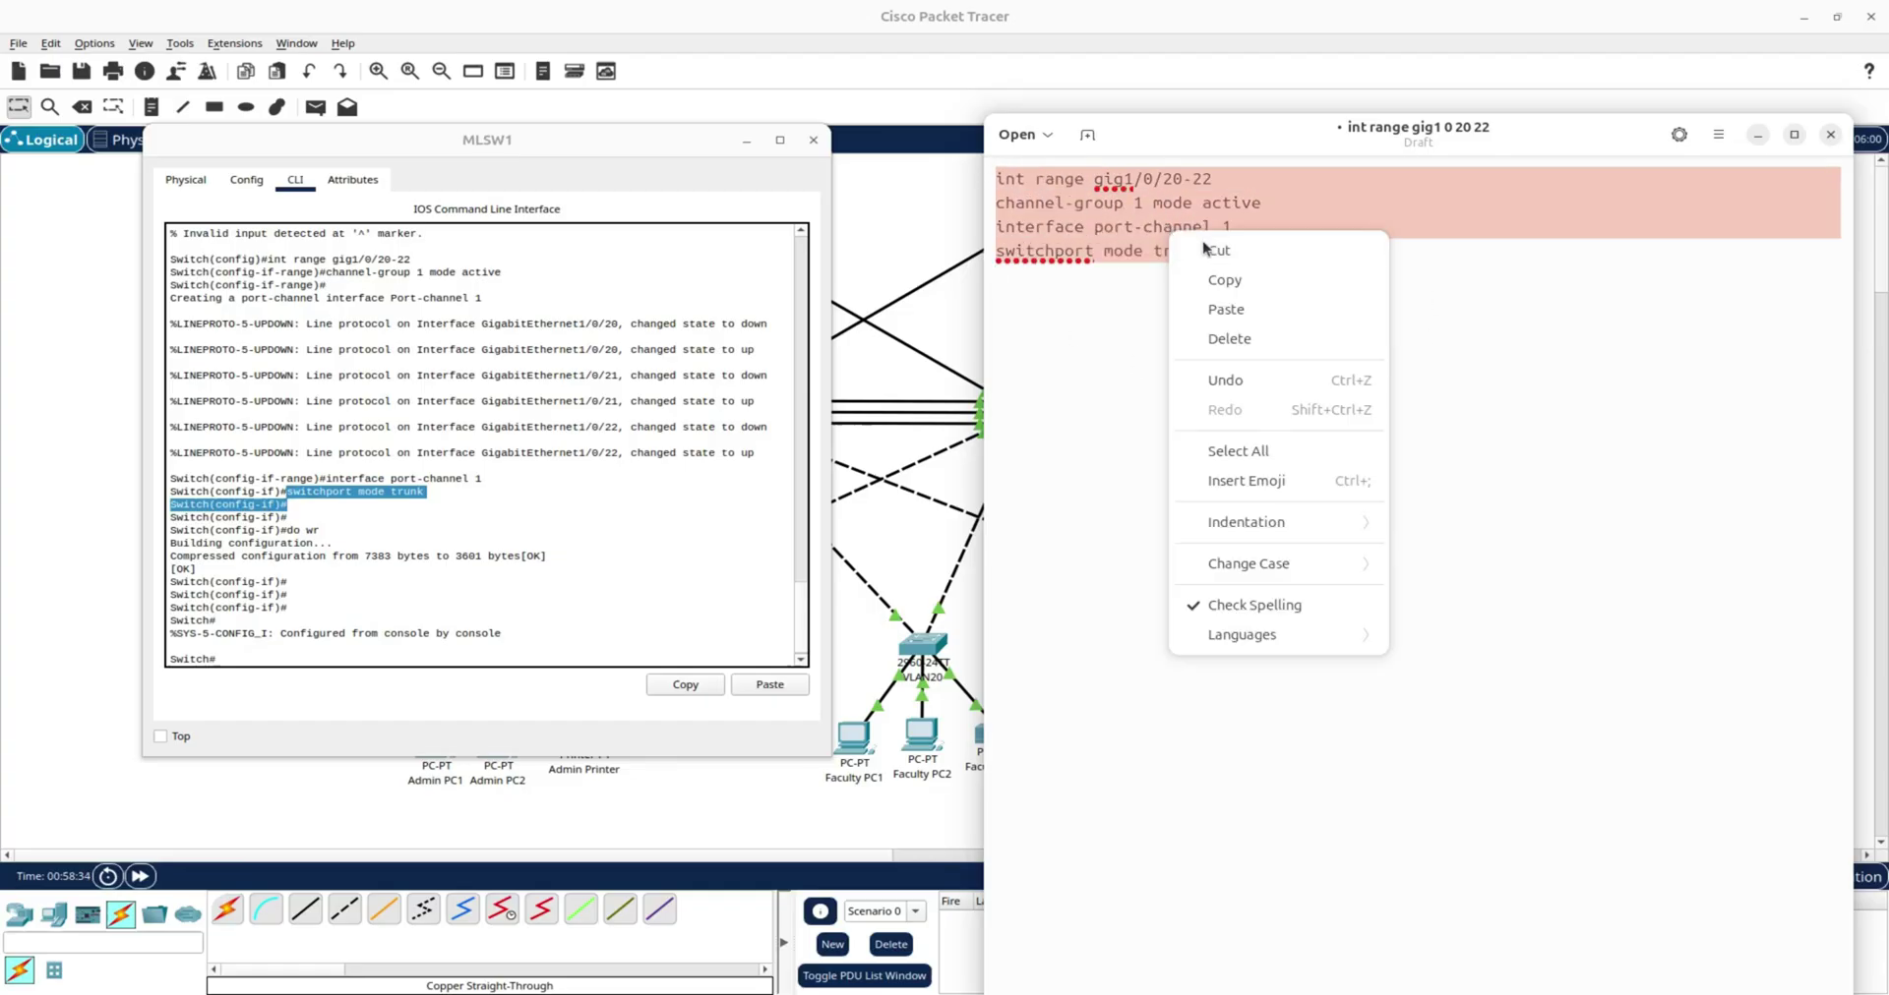
click(1236, 281)
click(812, 140)
click(1025, 414)
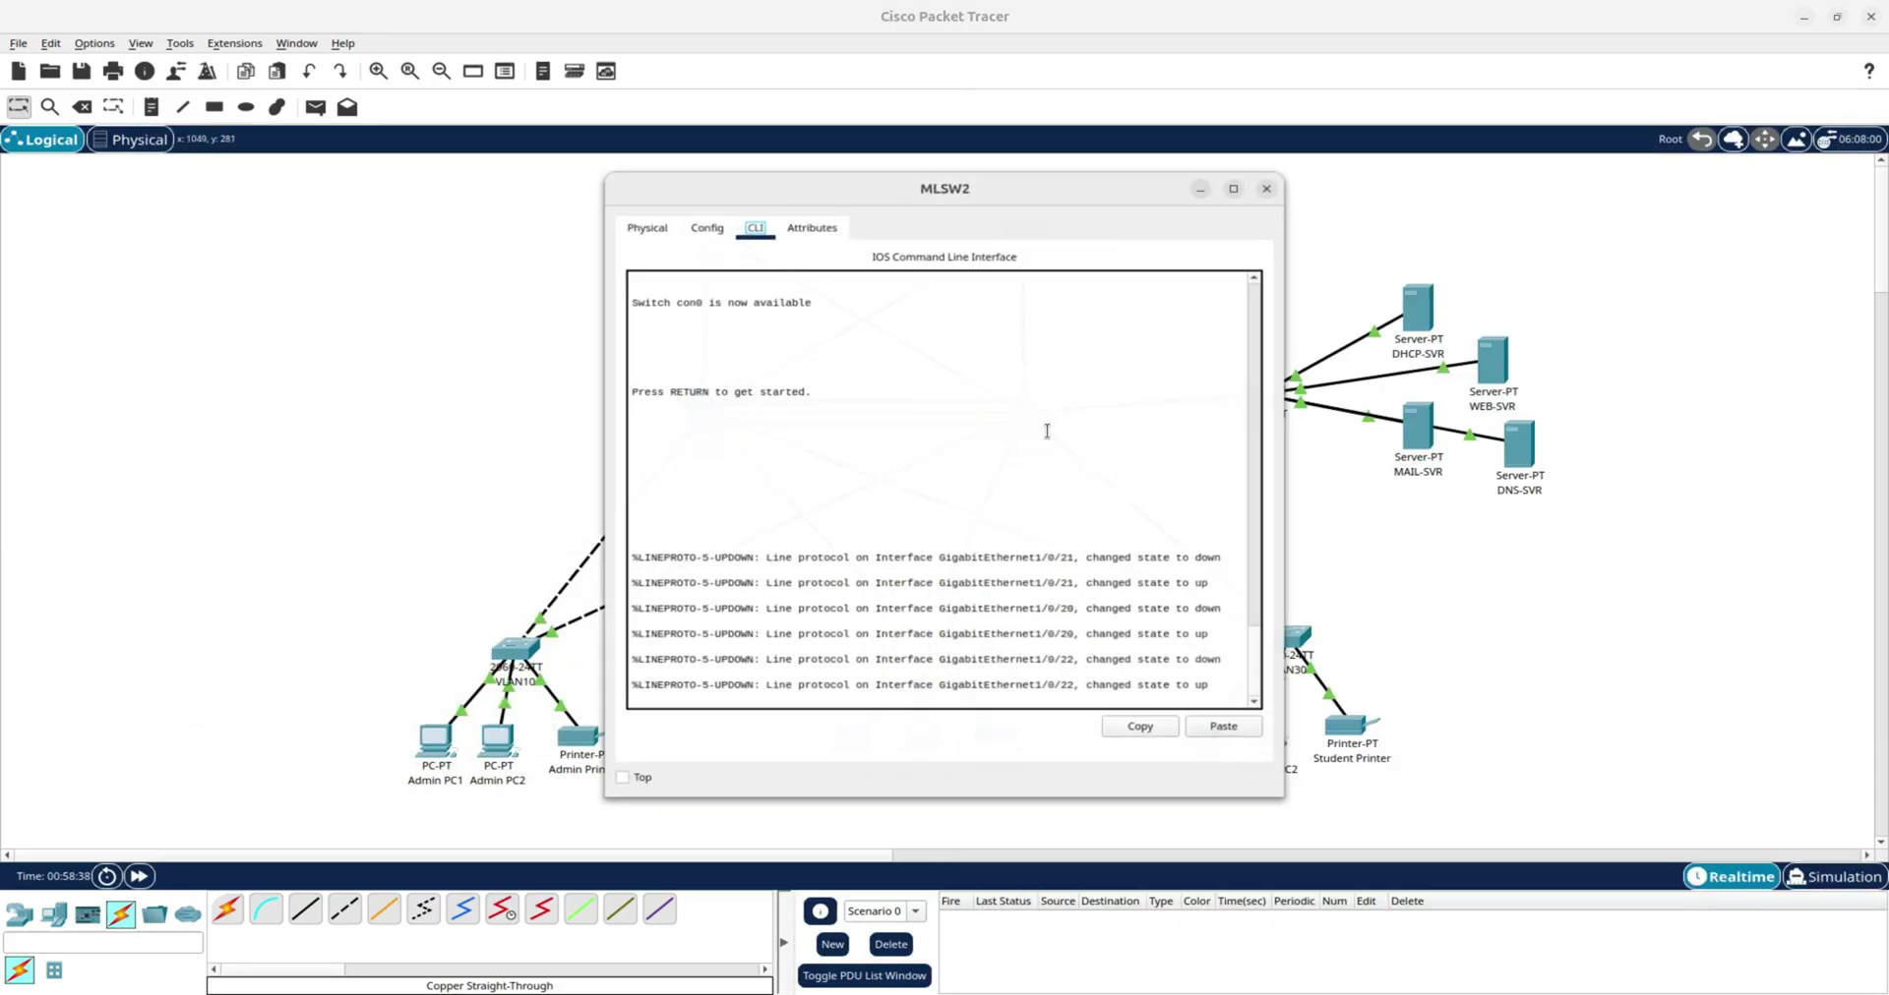
Enter global configuration mode on MLSW2 and paste the copied EtherChannel commands for gig1/0/20-22 and port-channel 1.
click(813, 686)
key(Return)
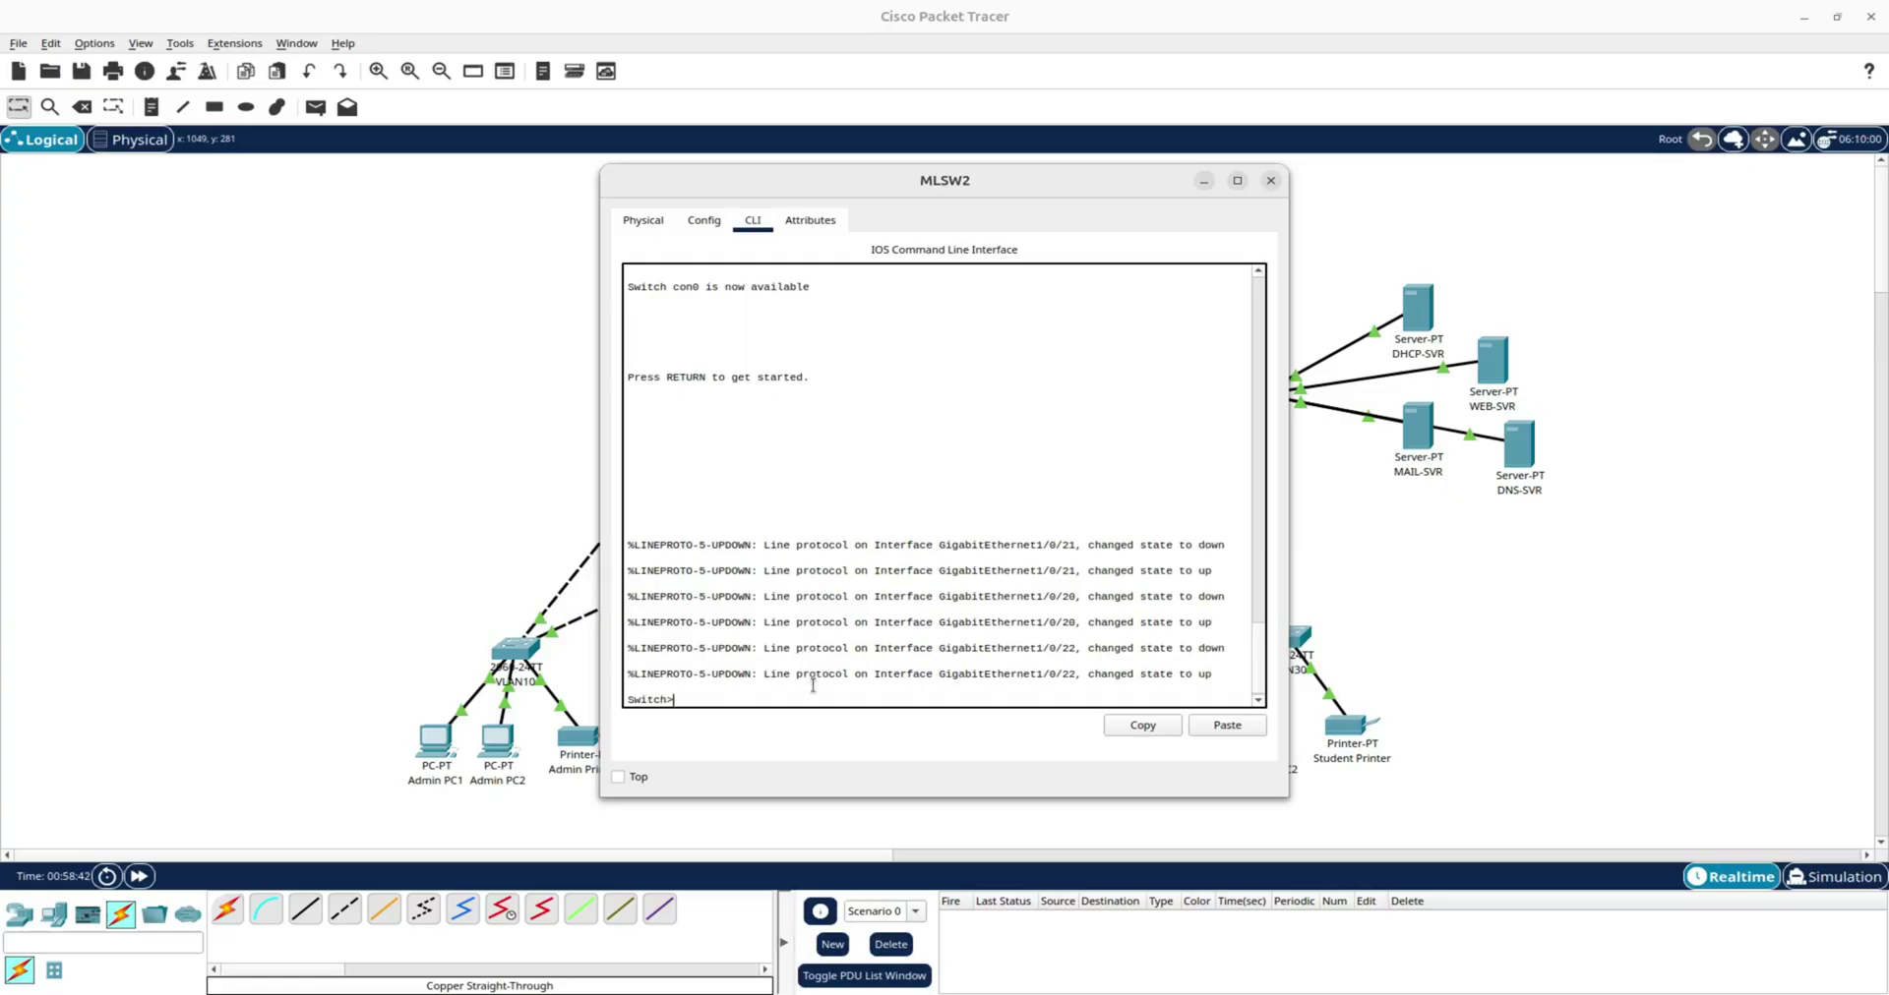
text(en)
key(Return)
text(con)
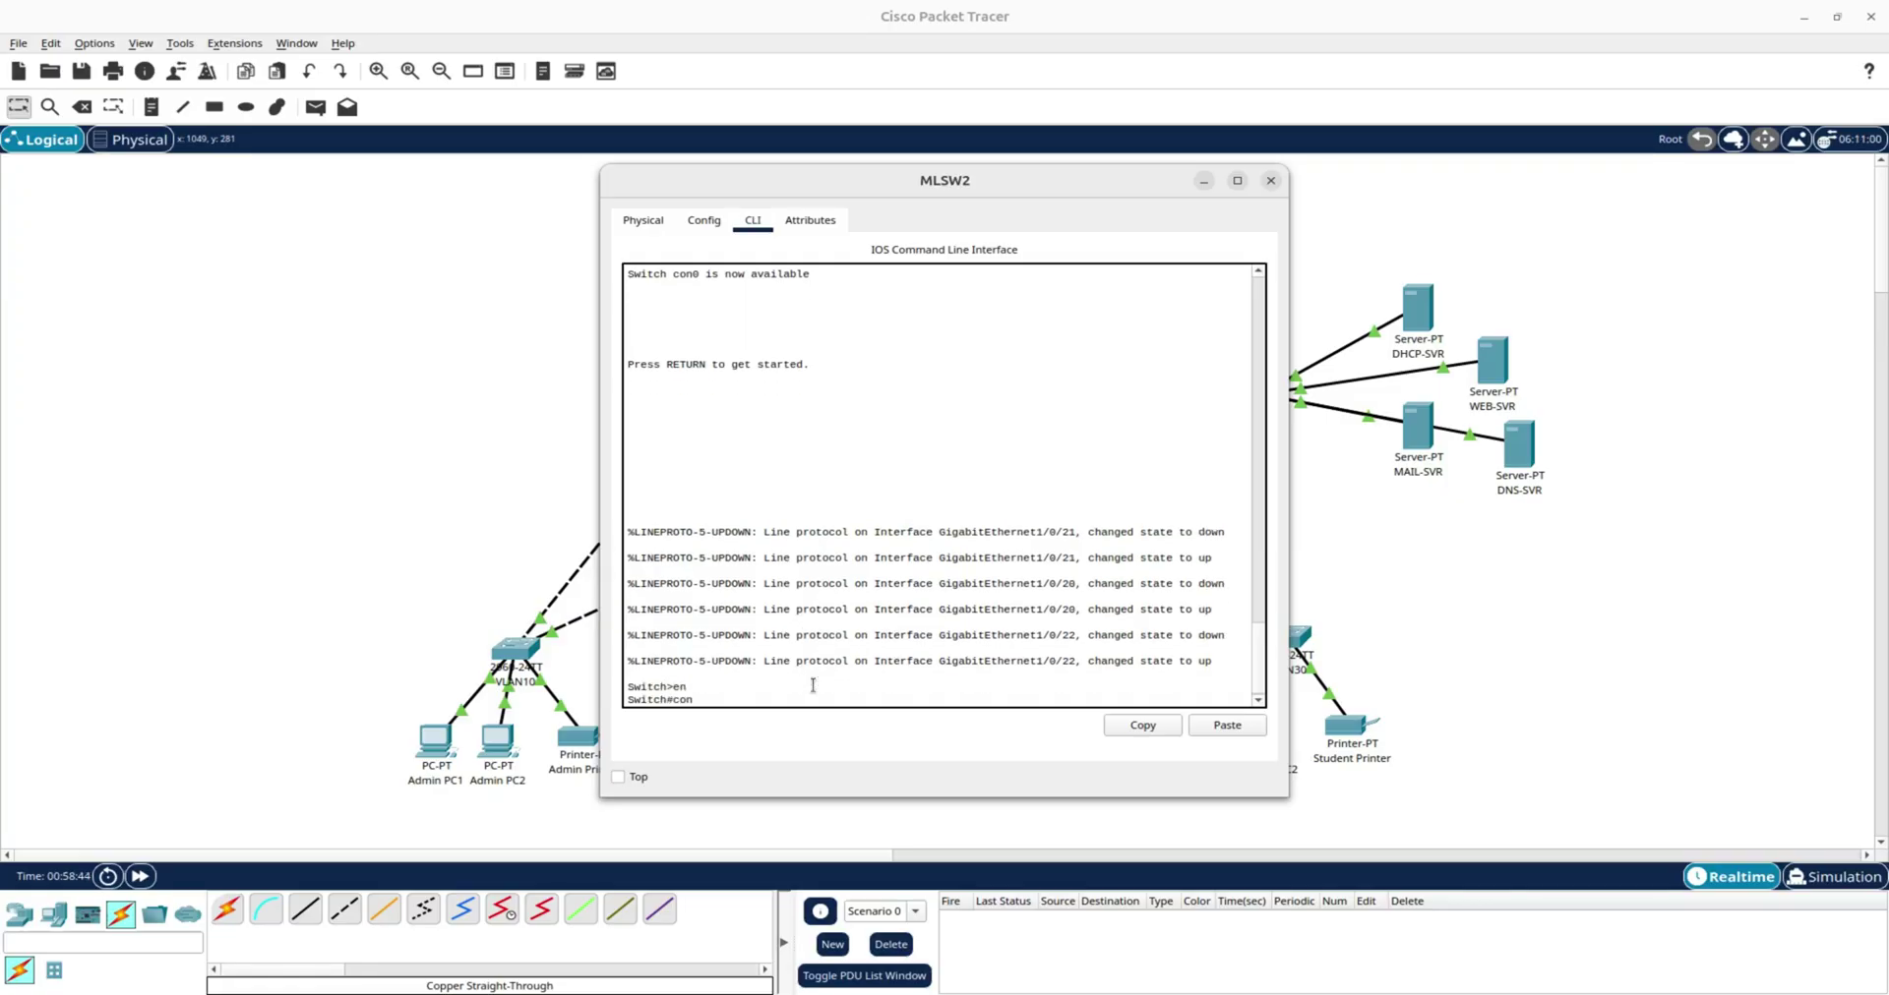
text(f t)
key(Return)
key(Return)
key(Return)
right_click(855, 697)
click(900, 728)
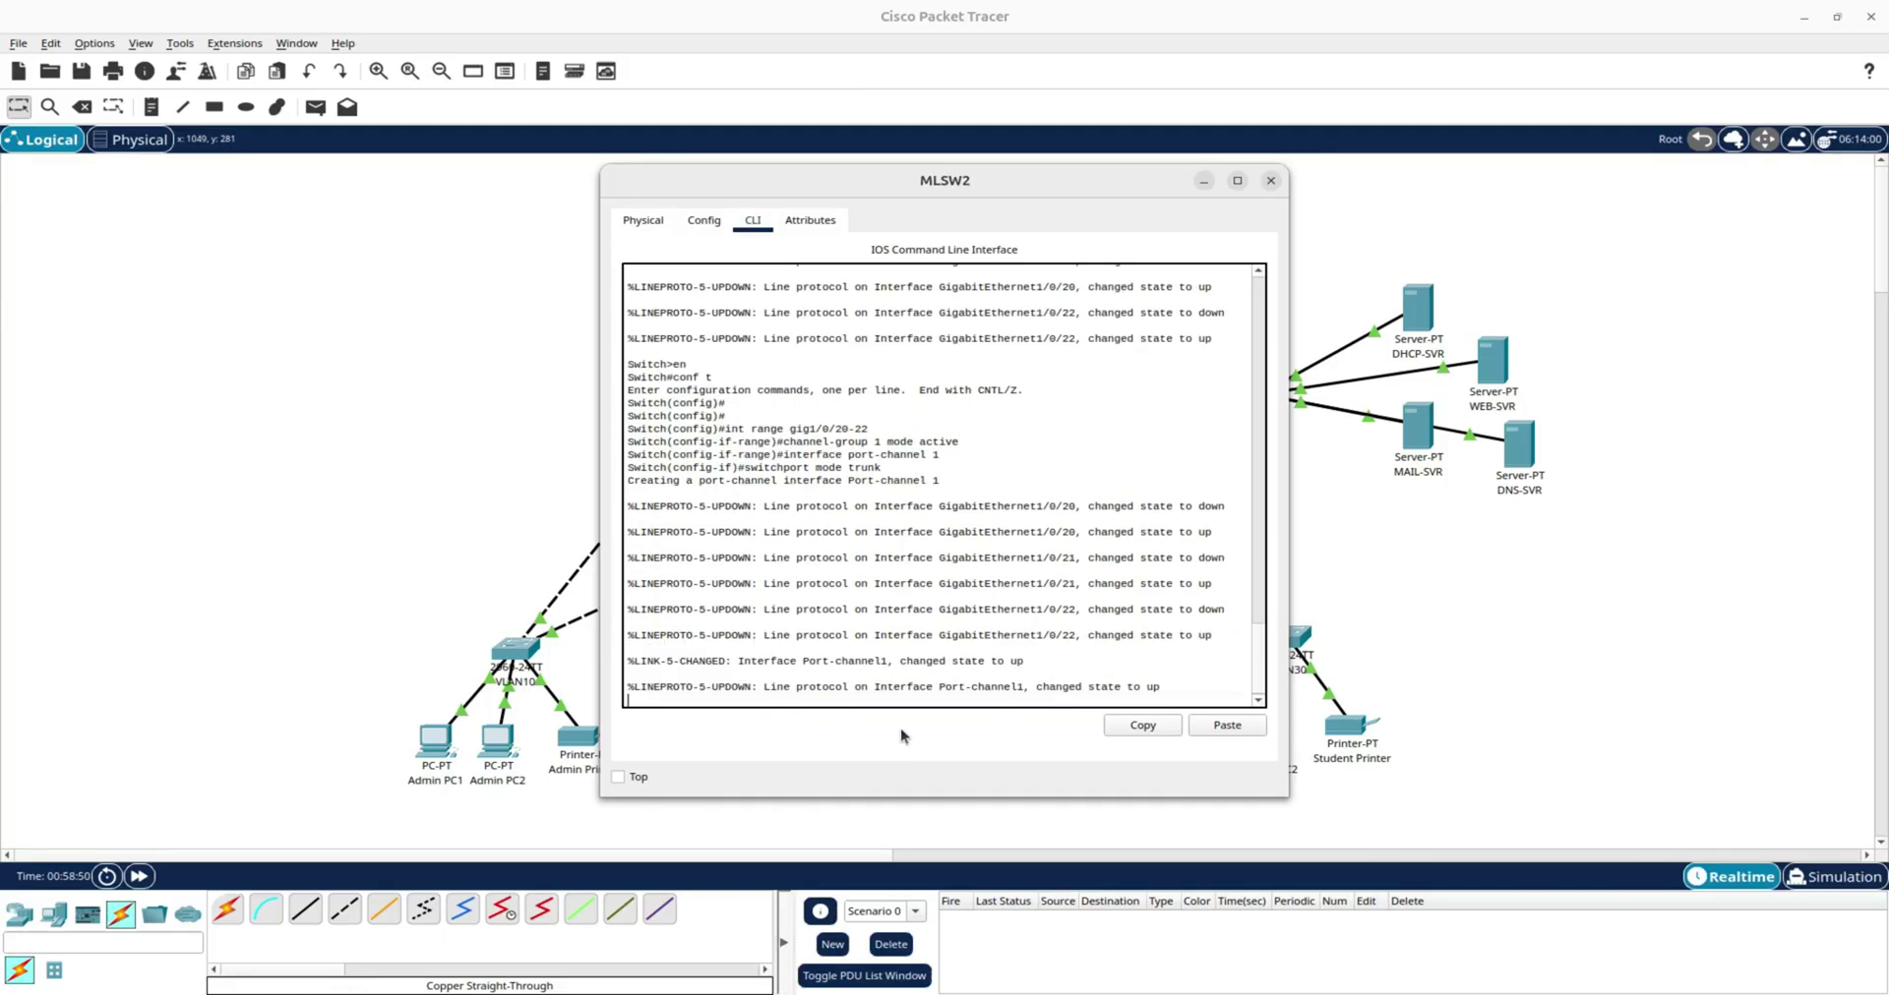
Save MLSW2's running configuration with do wr and close its window.
key(Return)
key(Return)
key(Return)
text(do wr)
key(Return)
key(Return)
key(Return)
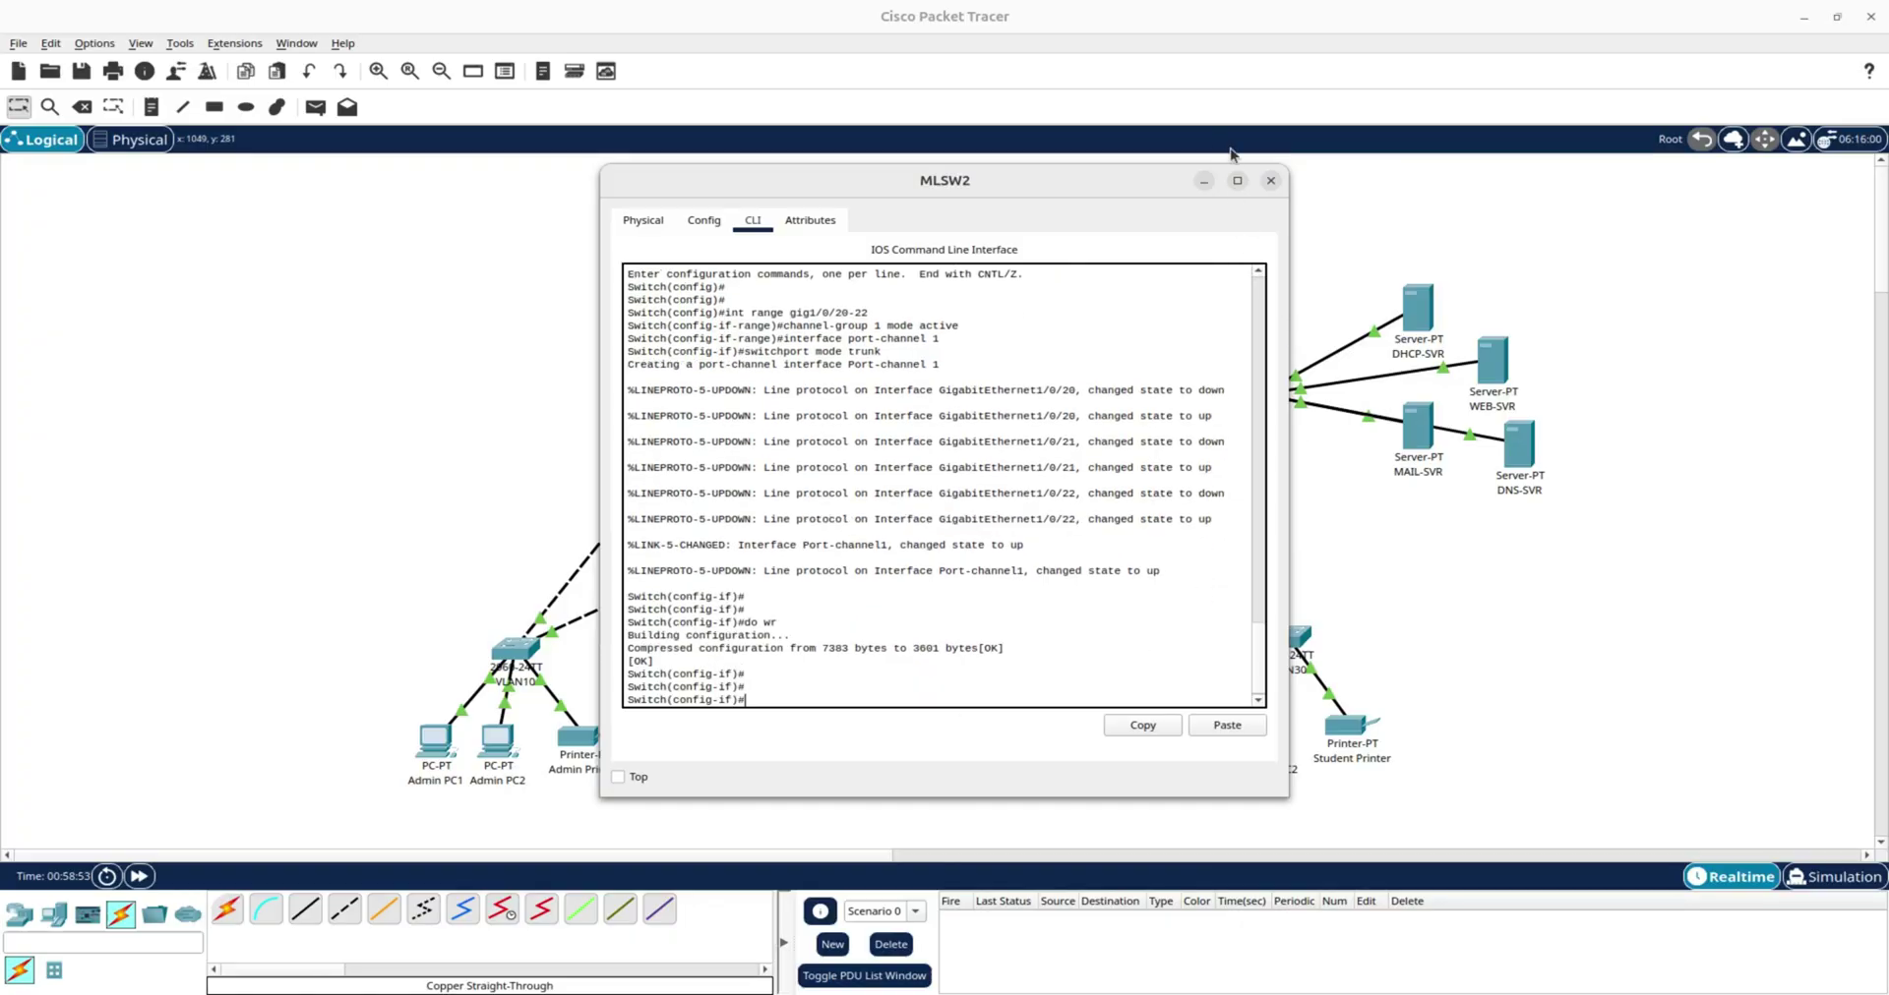
click(1271, 181)
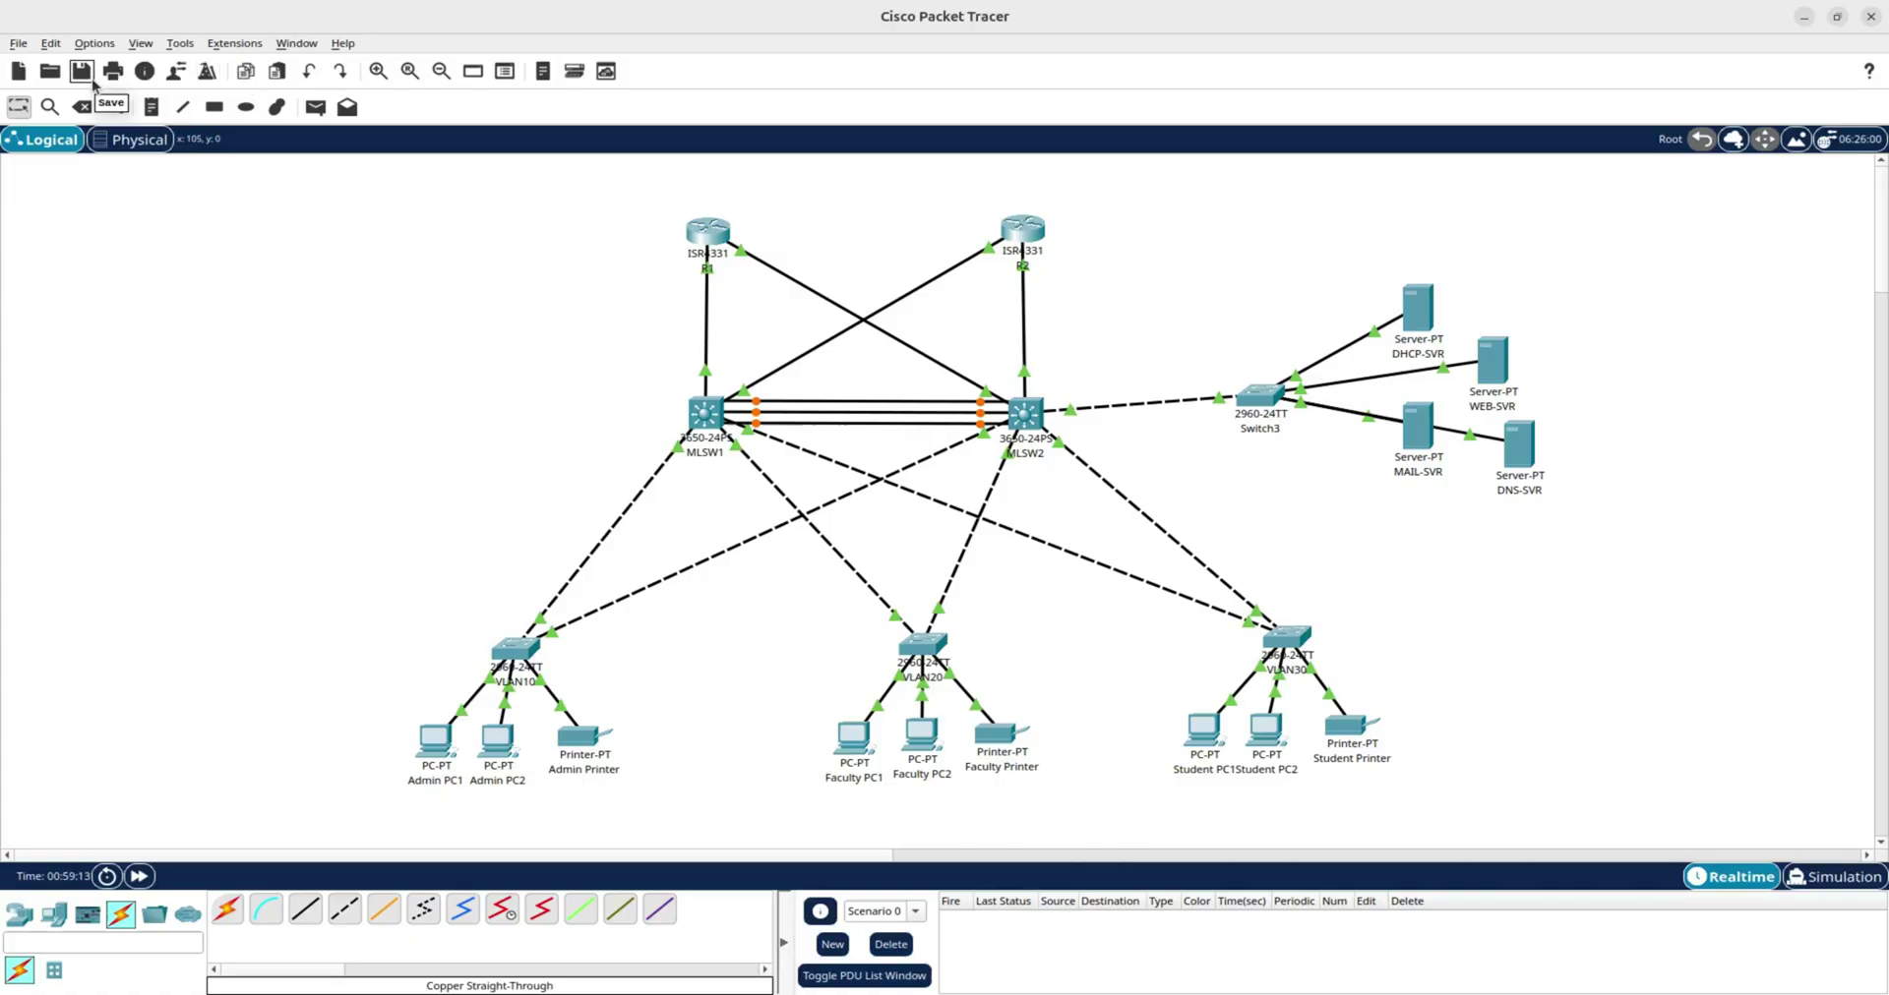
Add a text note reading CAMPUS NETWORK DESIGN just above router R1.
click(152, 108)
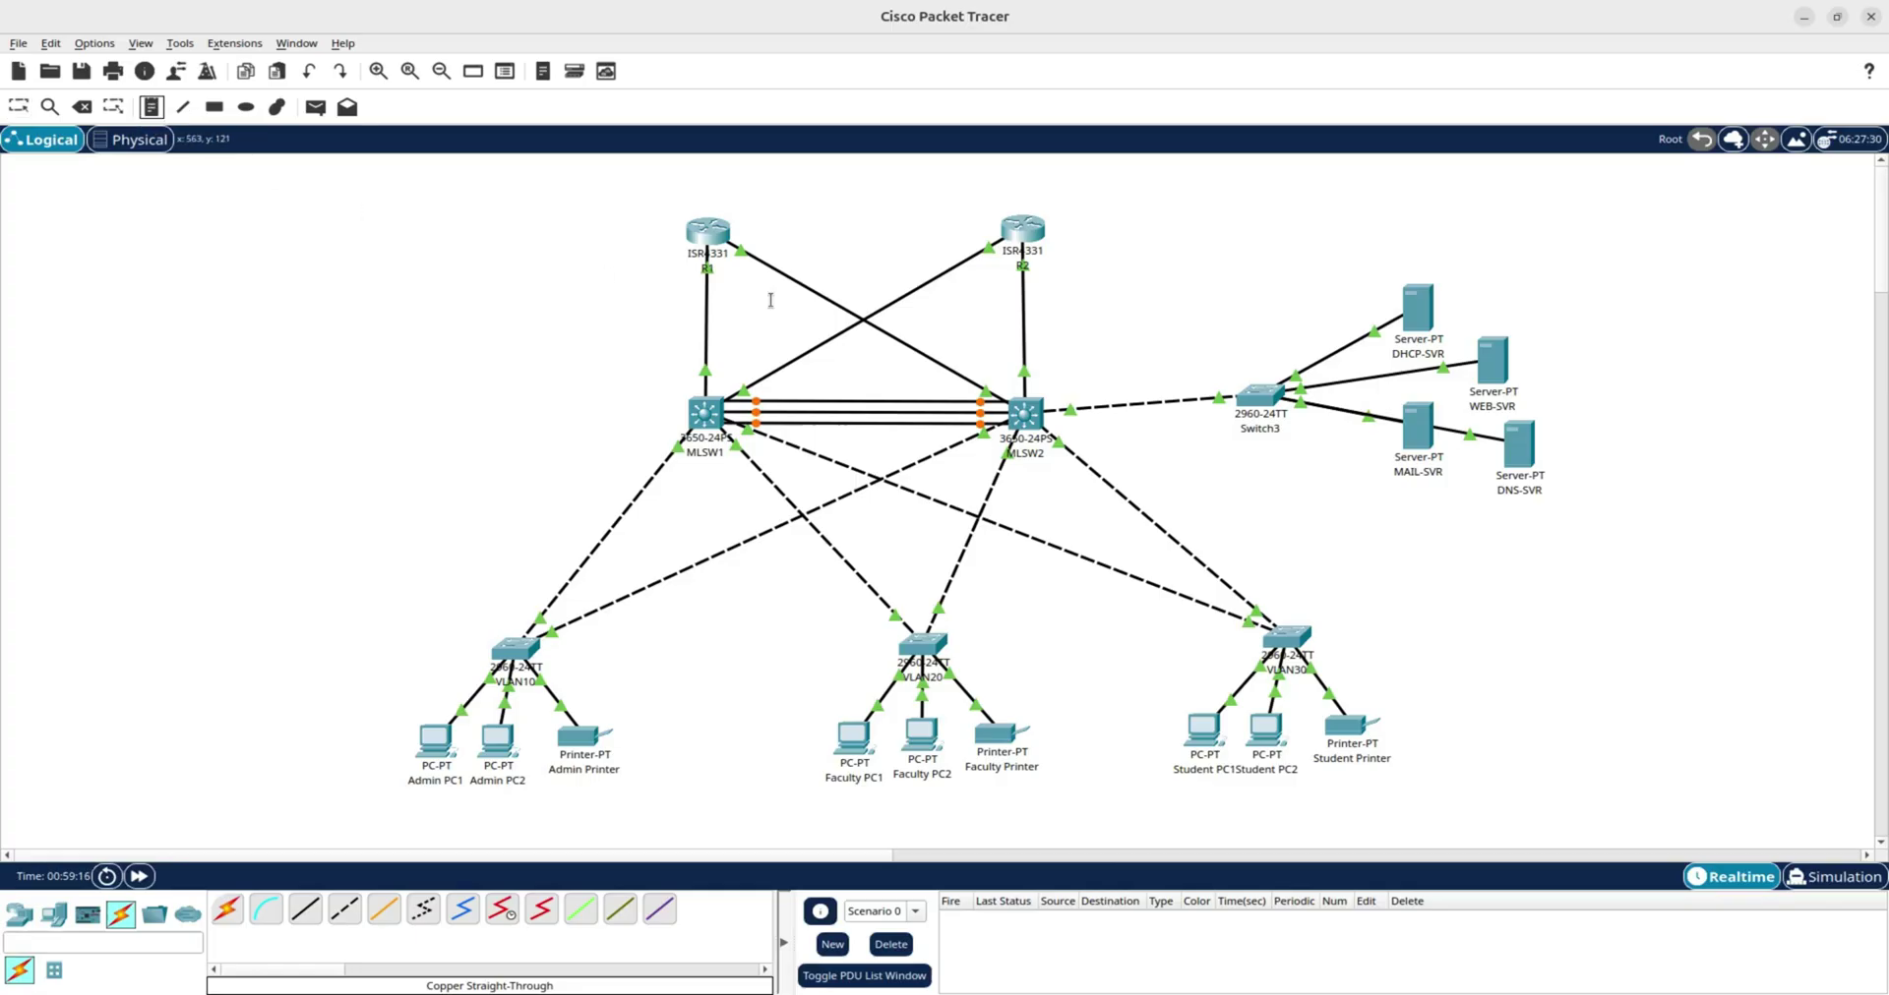
click(686, 190)
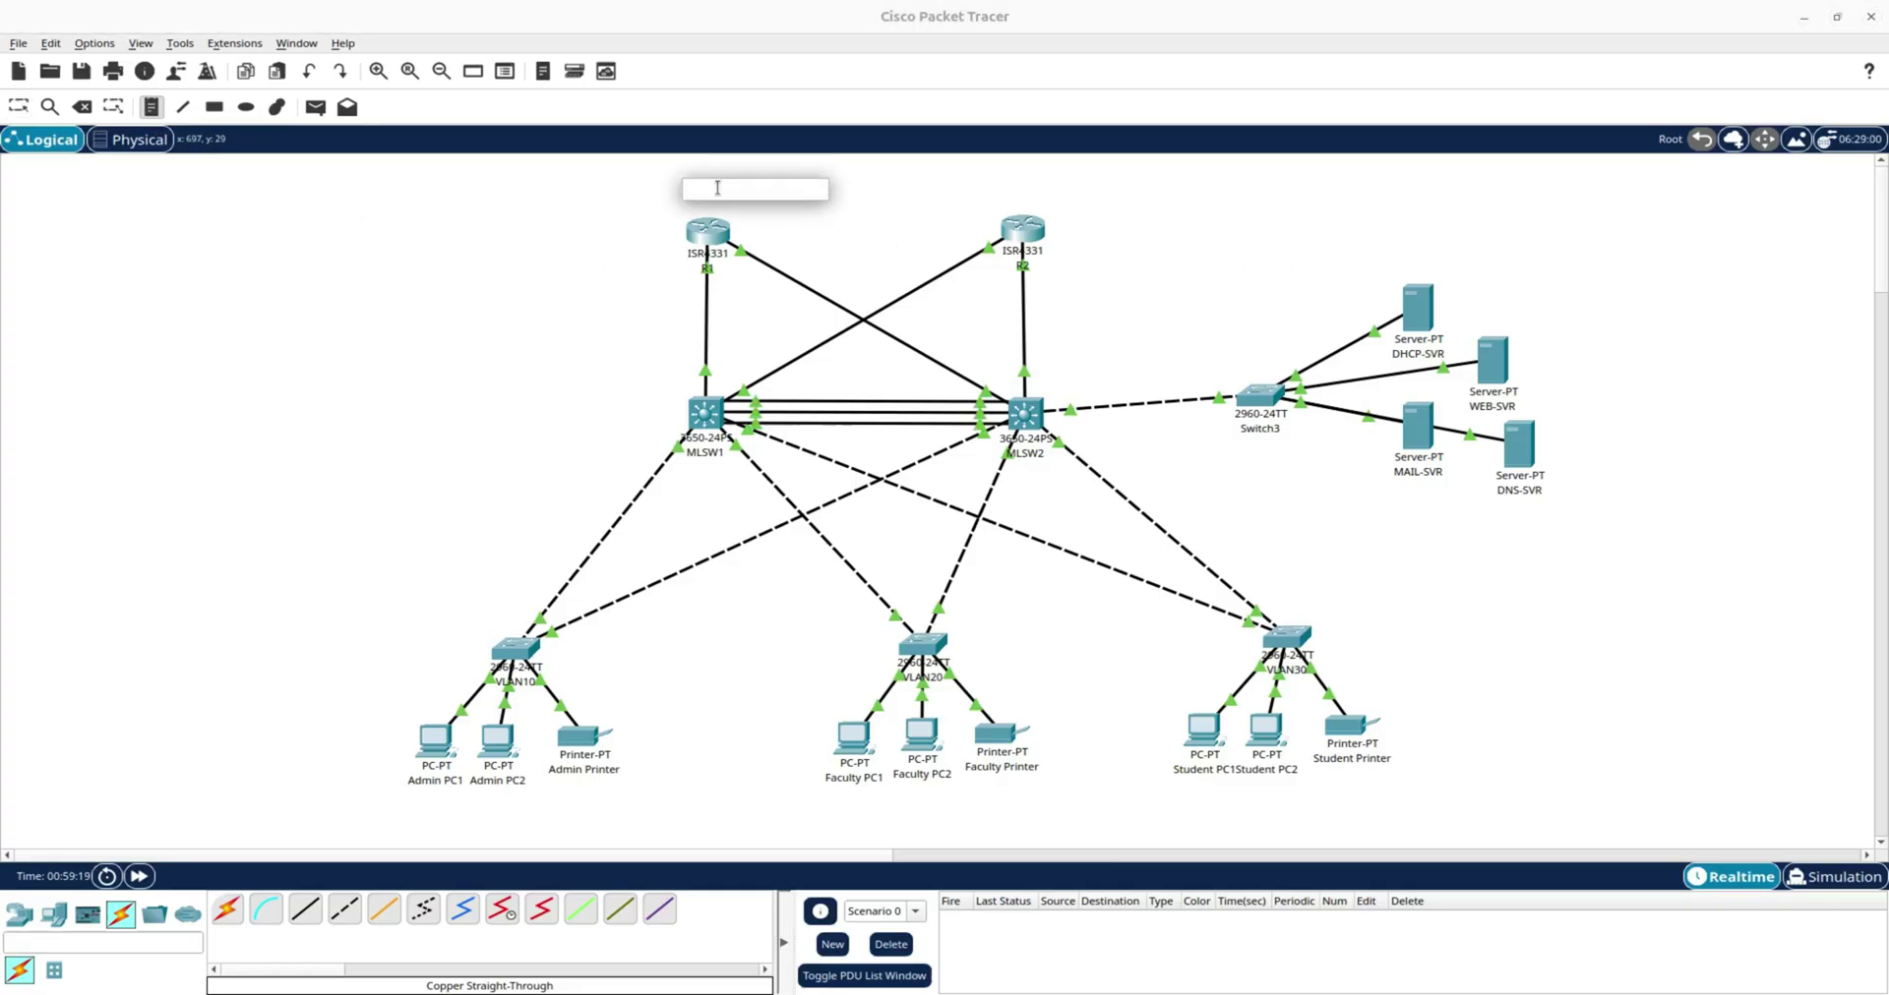
text(CAMPU)
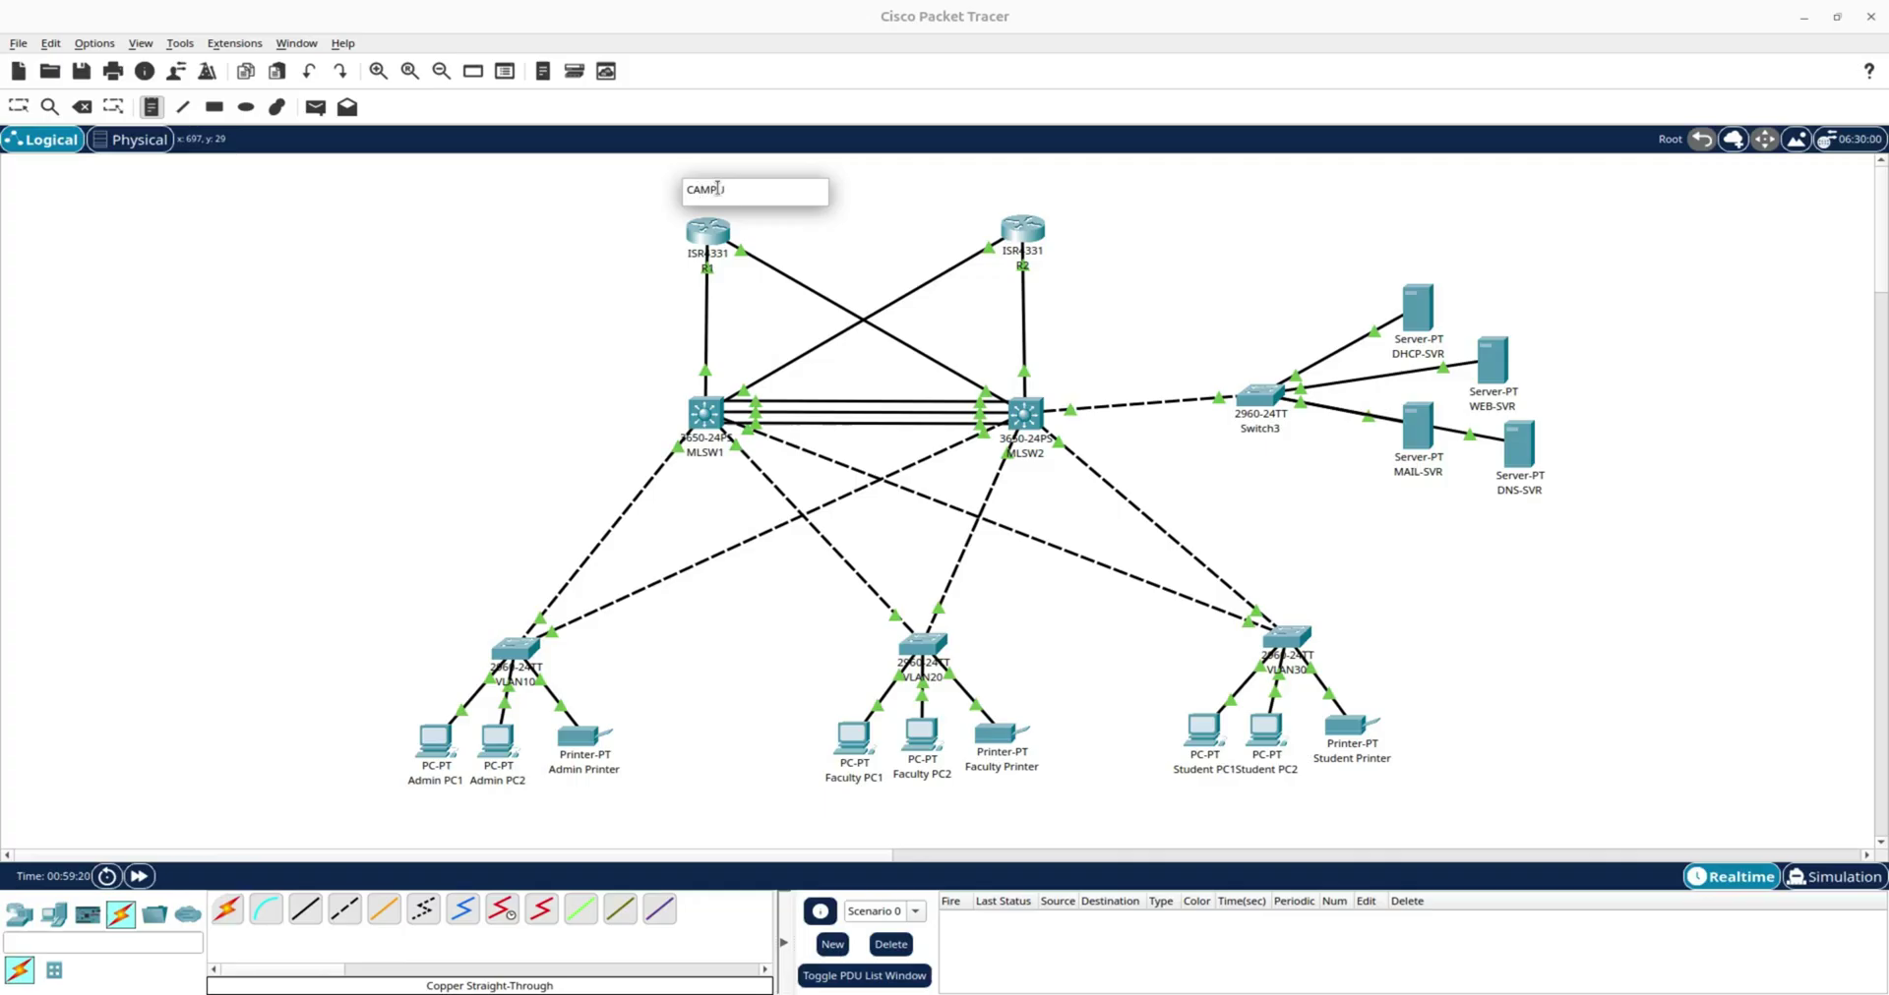
text(S NETWORK DESIGH)
key(BackSpace)
text(M)
key(BackSpace)
text(NETWORK)
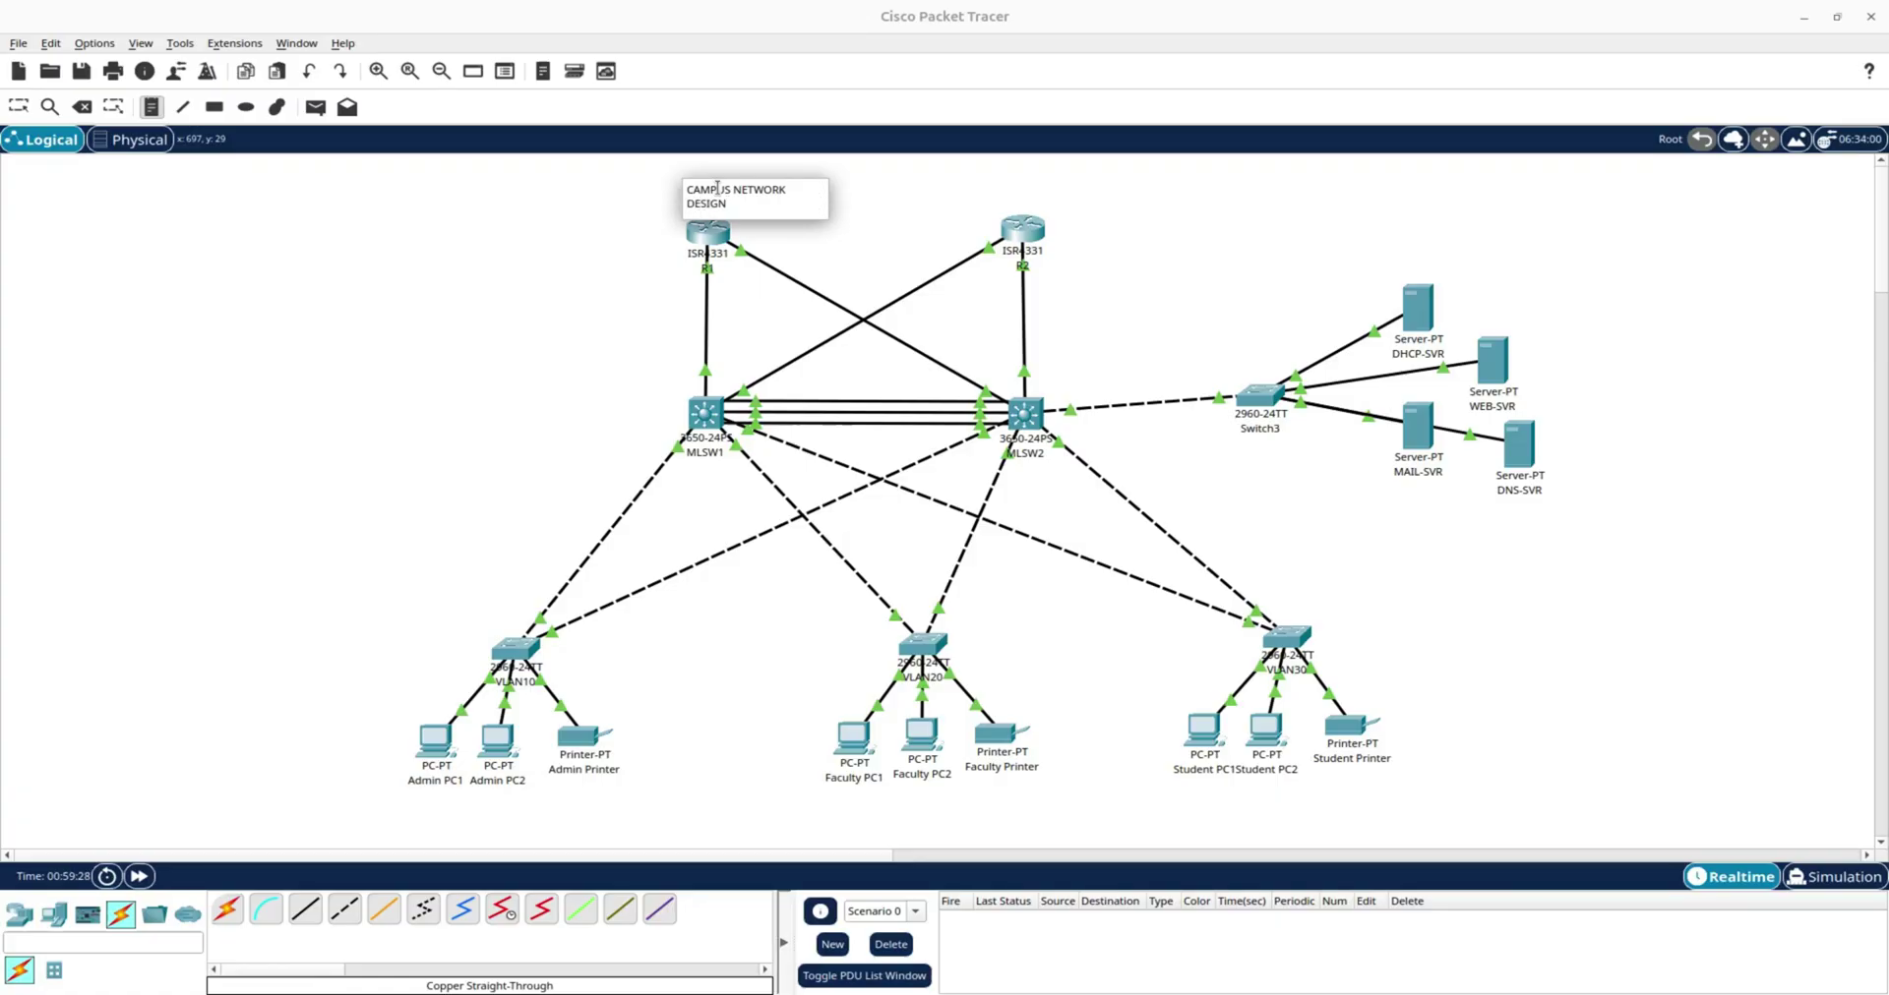
click(576, 231)
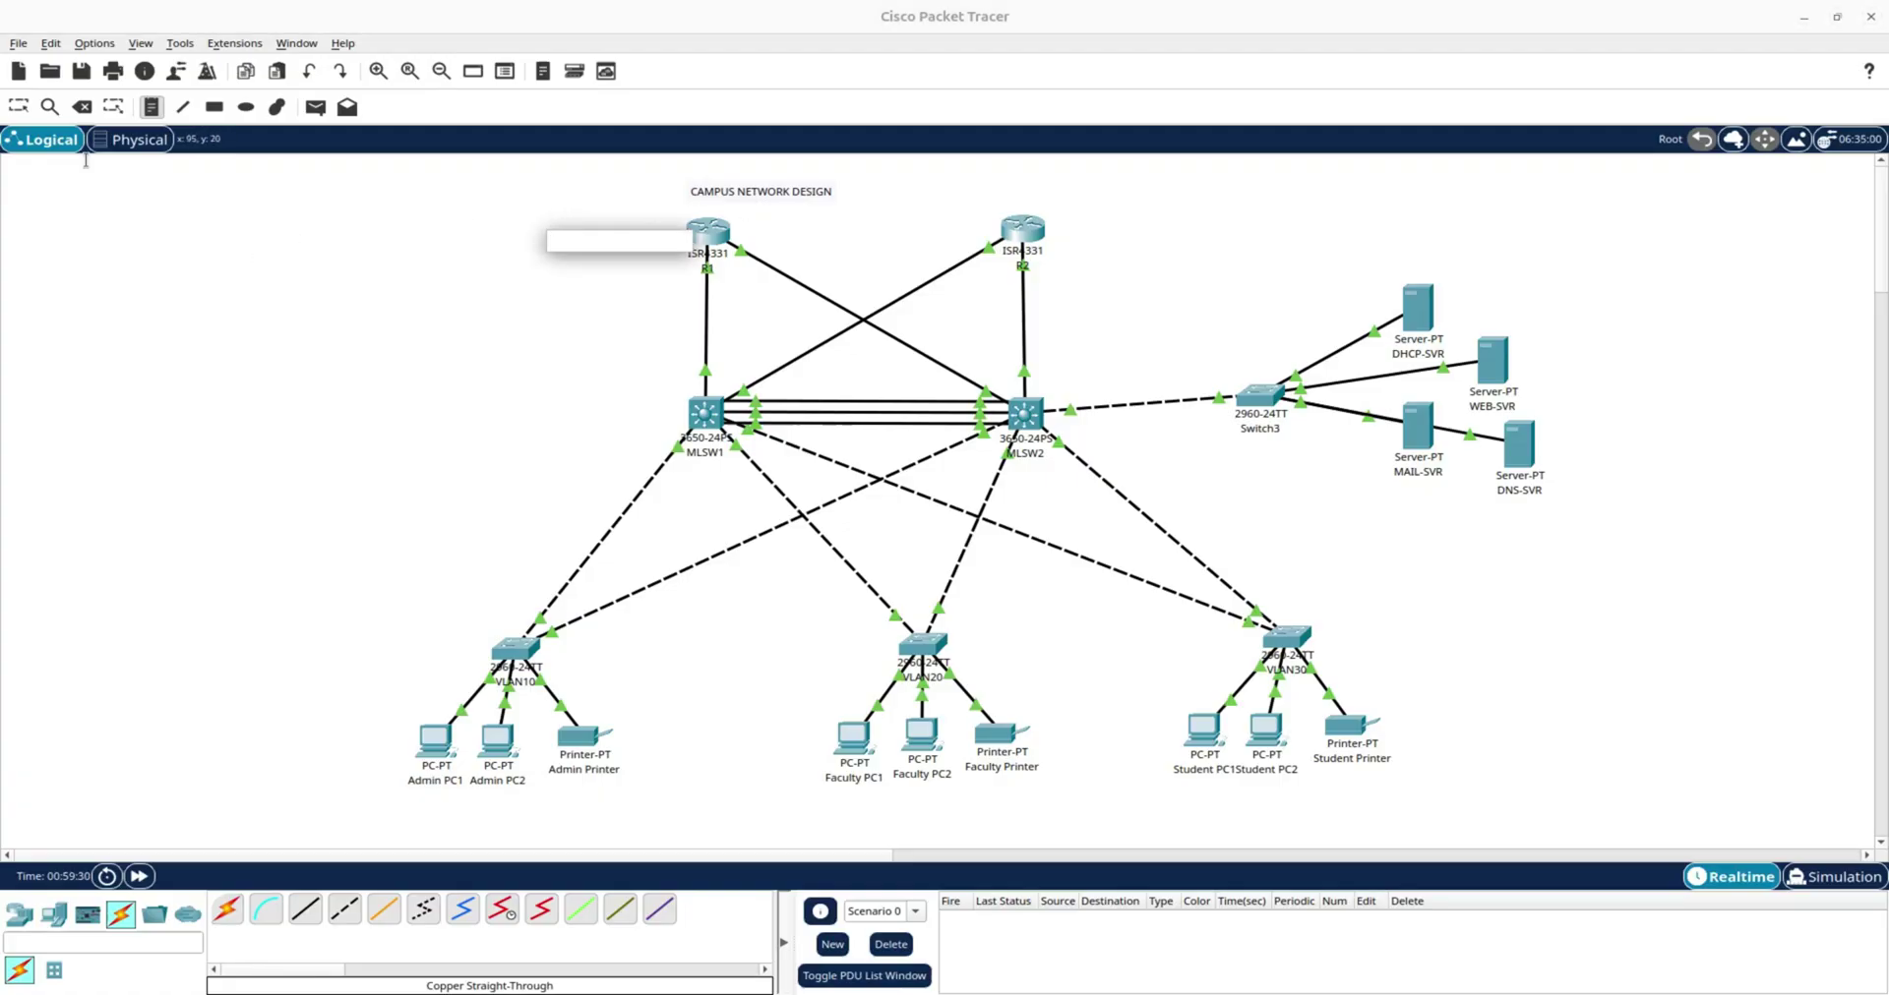
Move the CAMPUS NETWORK DESIGN note so it is centred above the gap between the two routers.
click(19, 106)
drag(775, 189, 864, 179)
click(1866, 581)
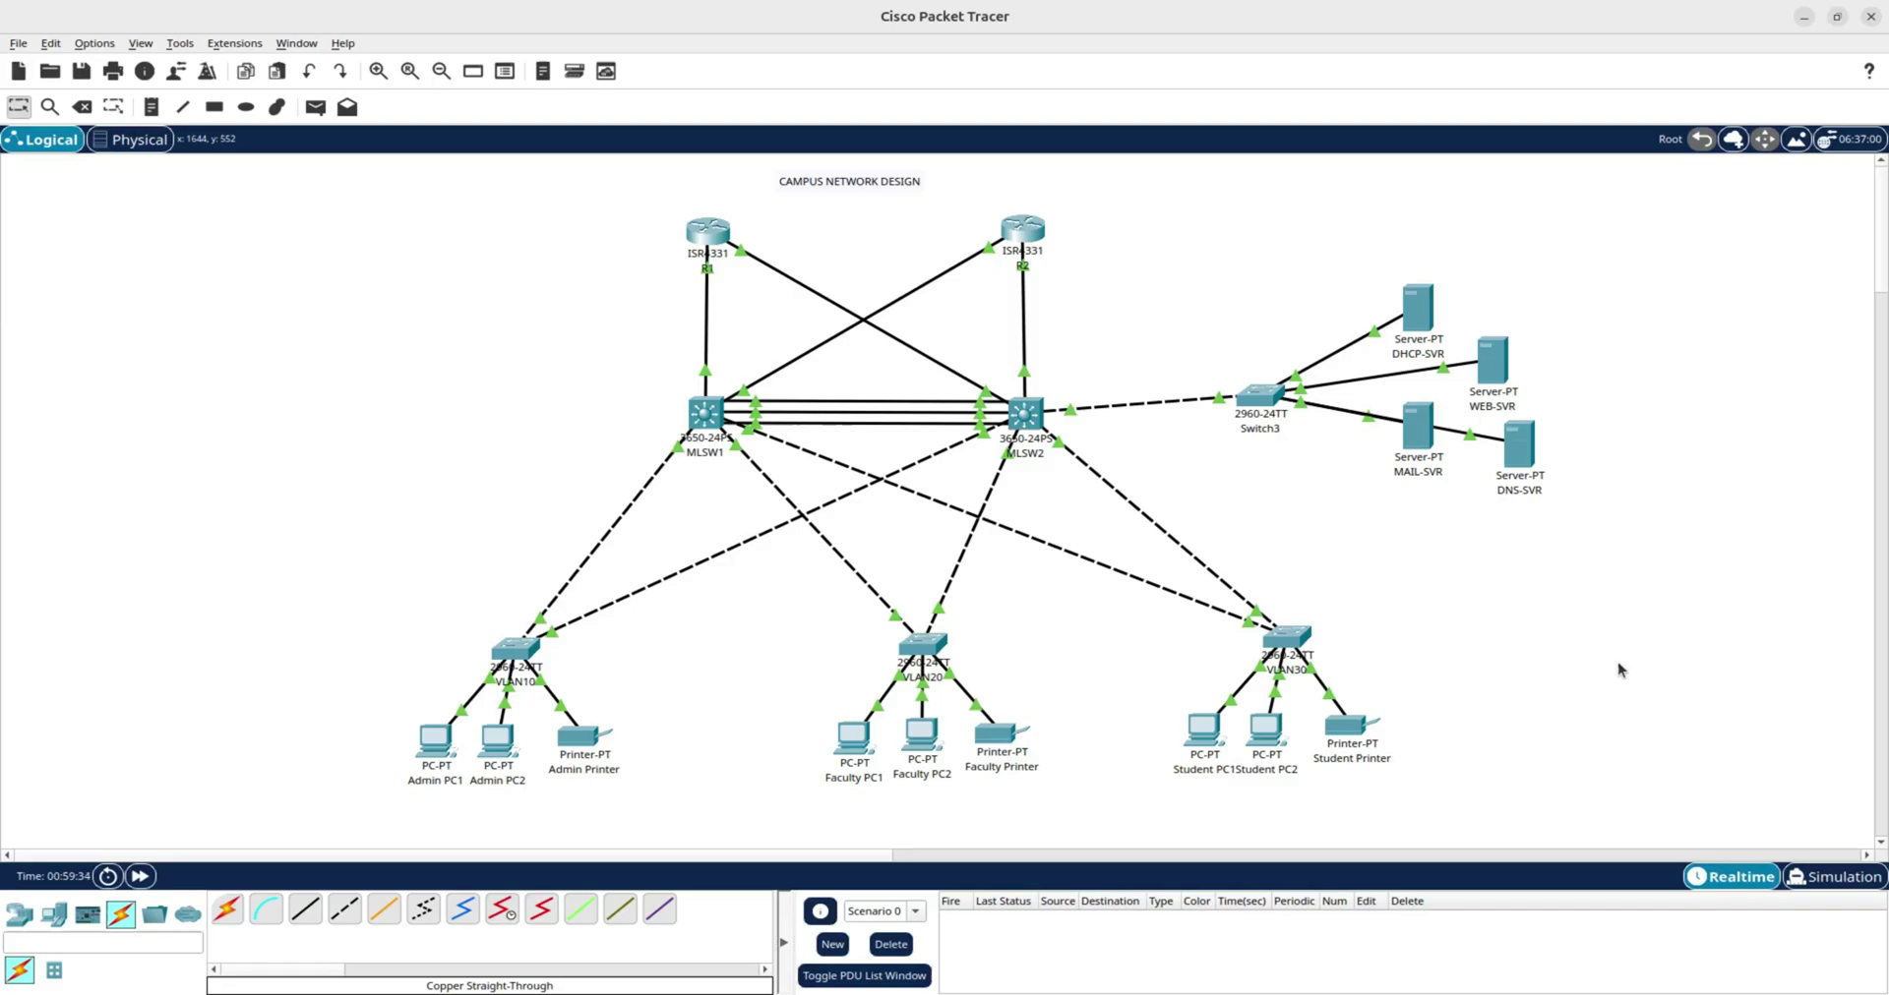